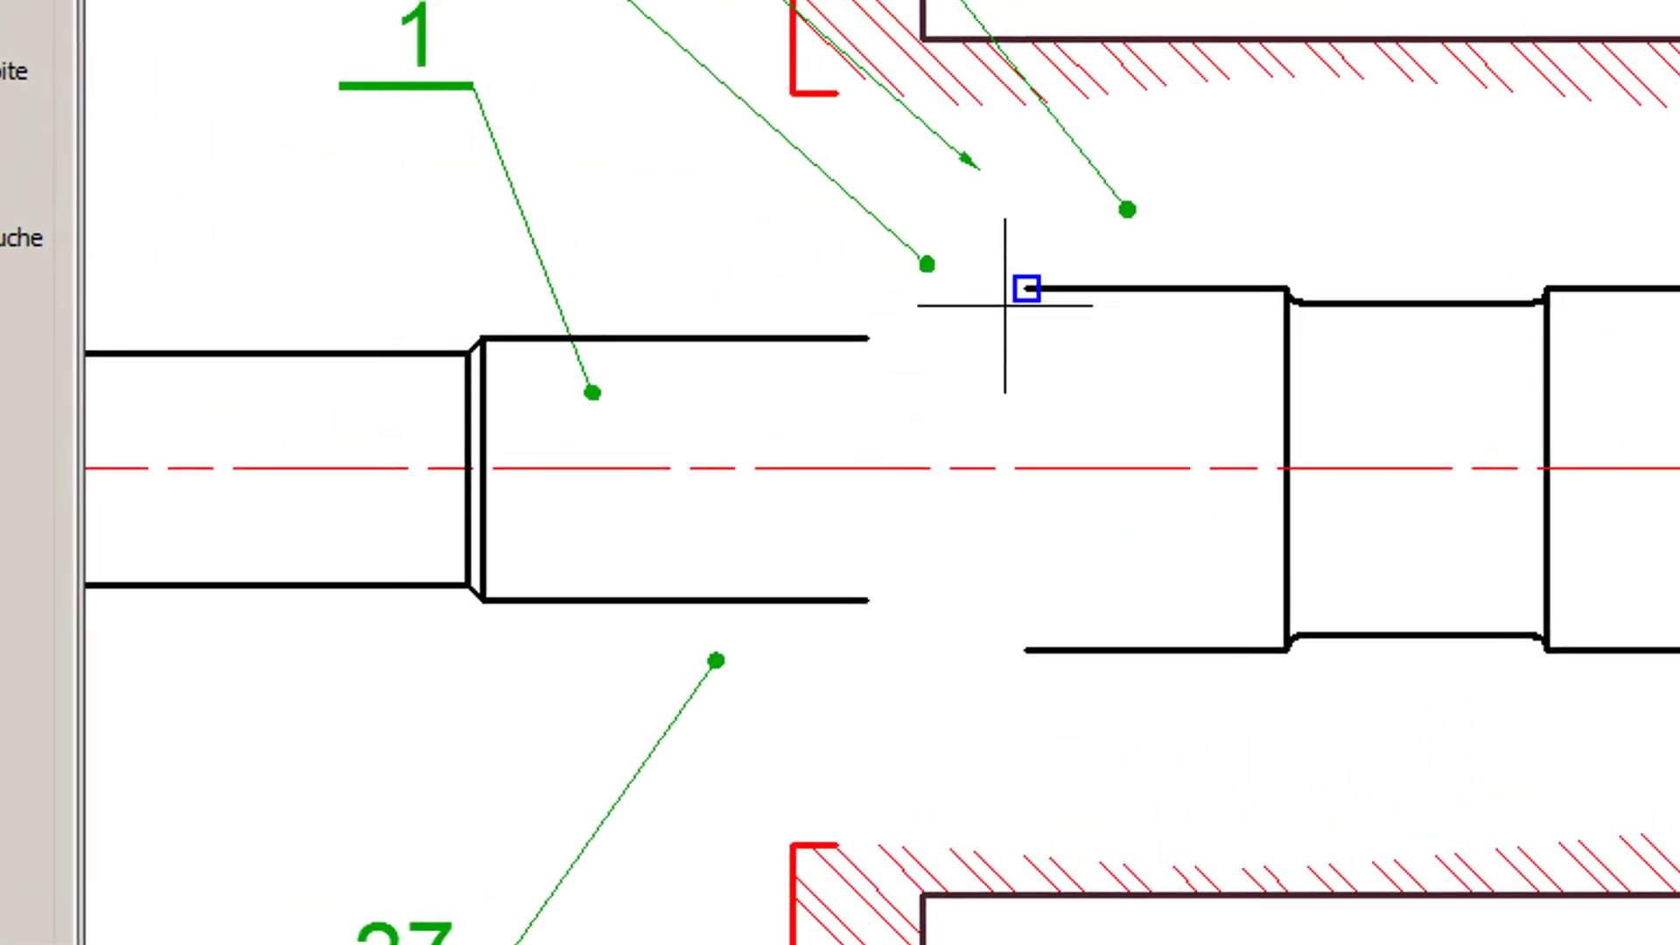
# - Place the threaded, grooved shaft end at the open upper end of the larger shaft section, directed along its edge, with thread M25x1,5
pyautogui.click(1026, 289)
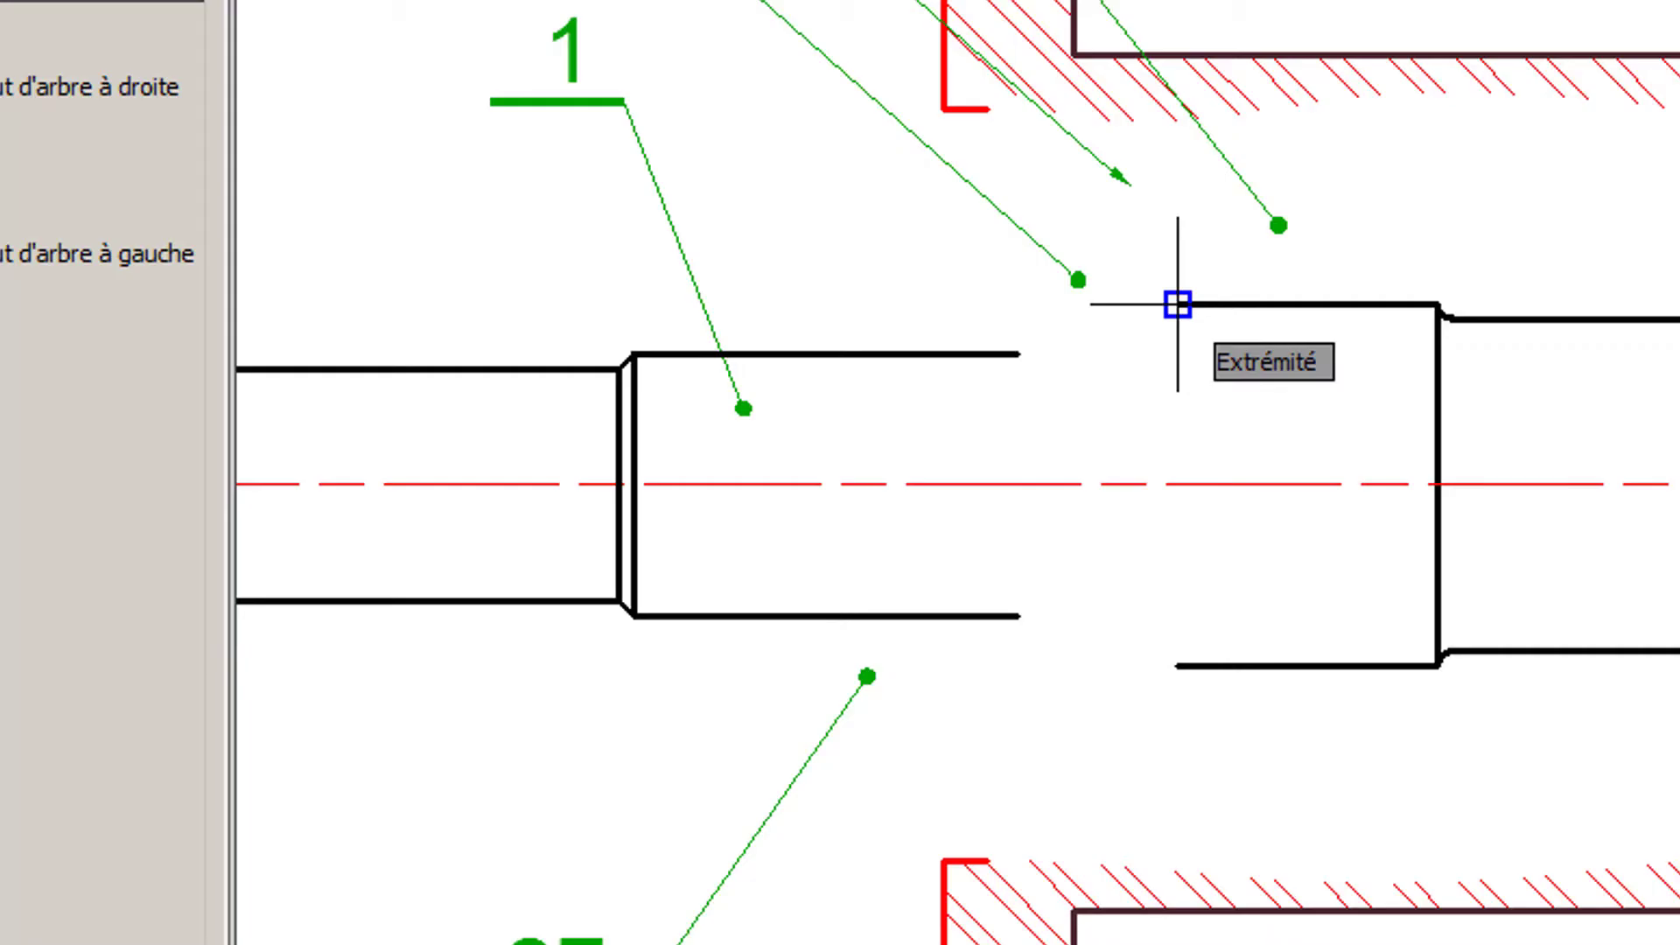
pyautogui.moveTo(1178, 305)
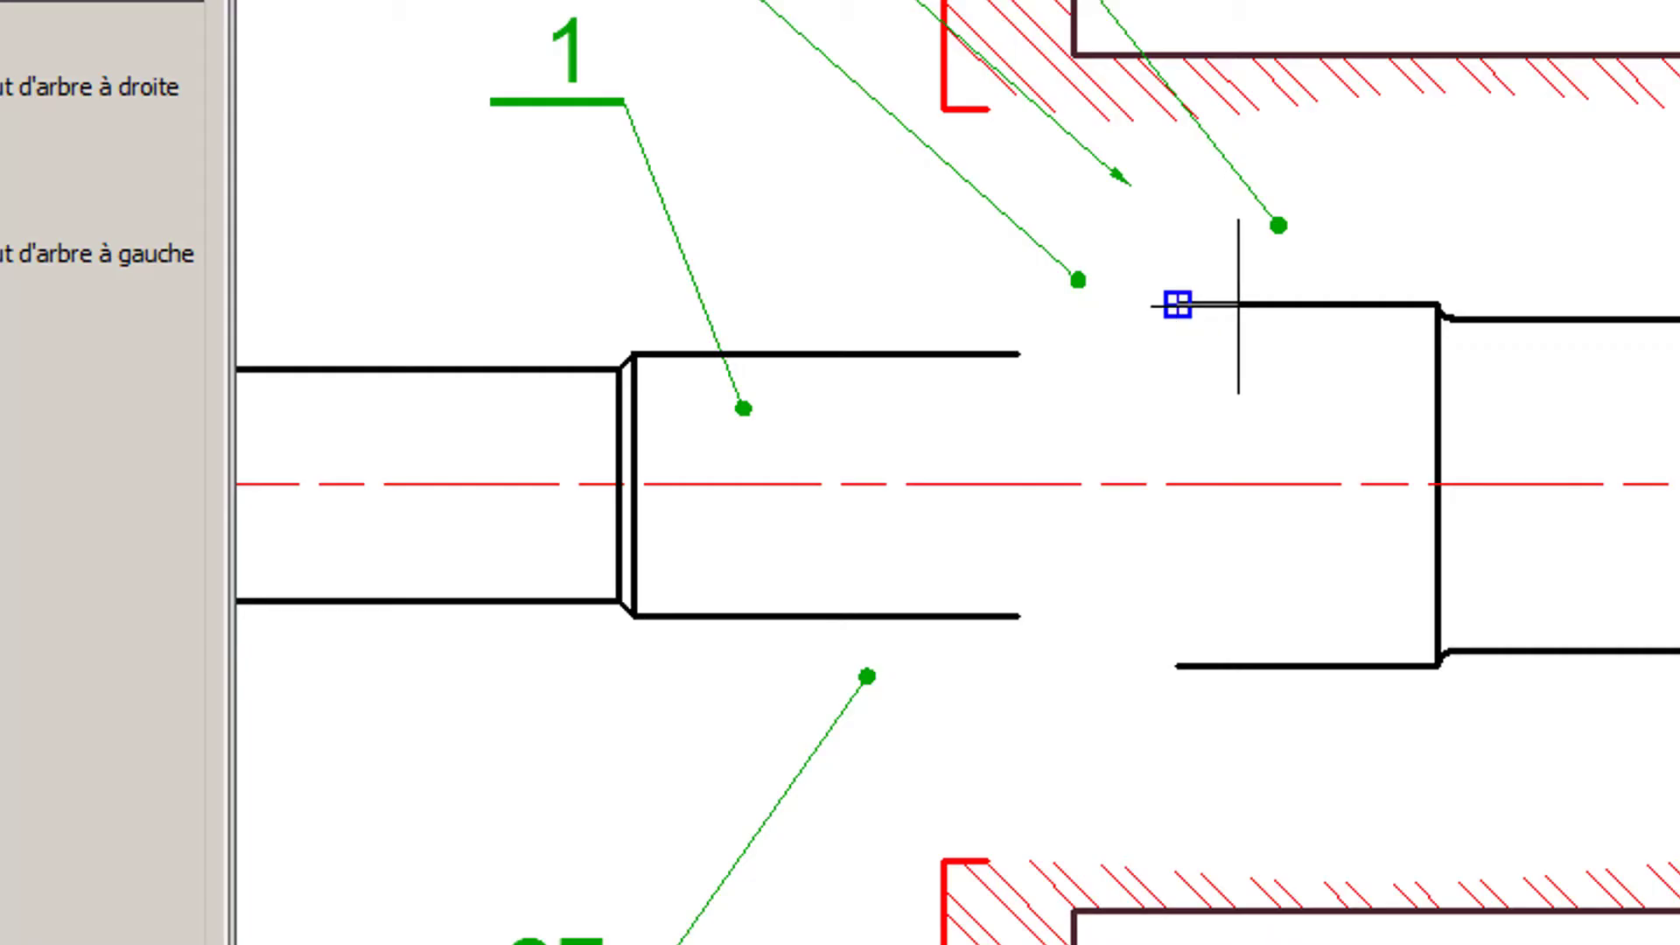
pyautogui.click(1238, 305)
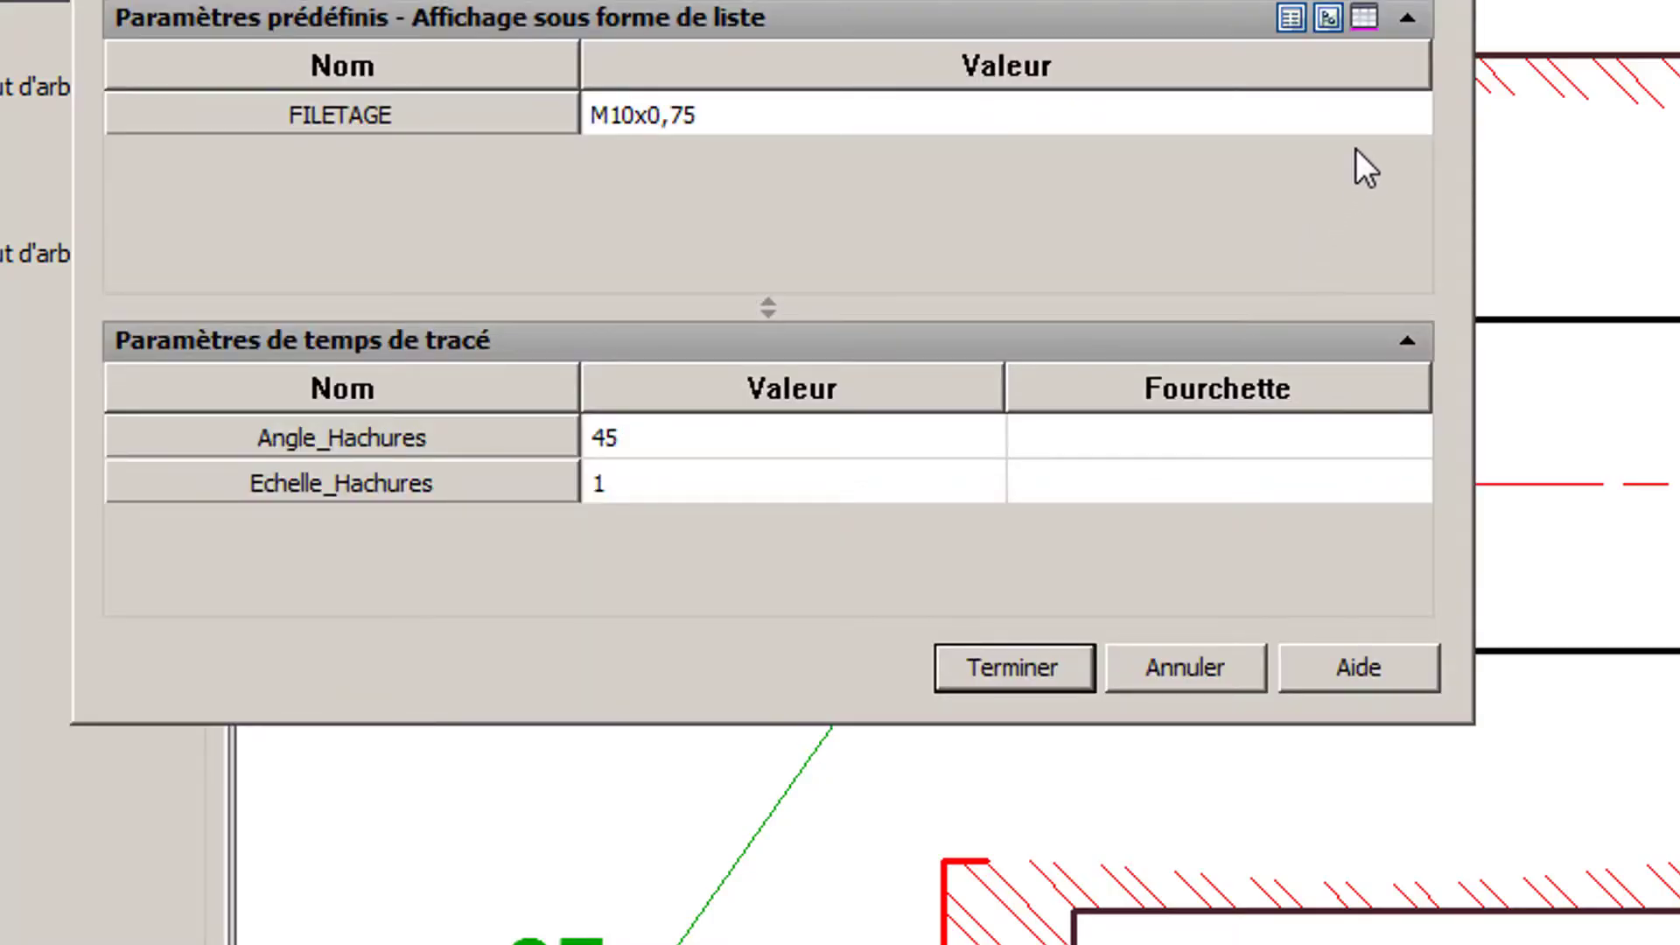
pyautogui.click(1377, 109)
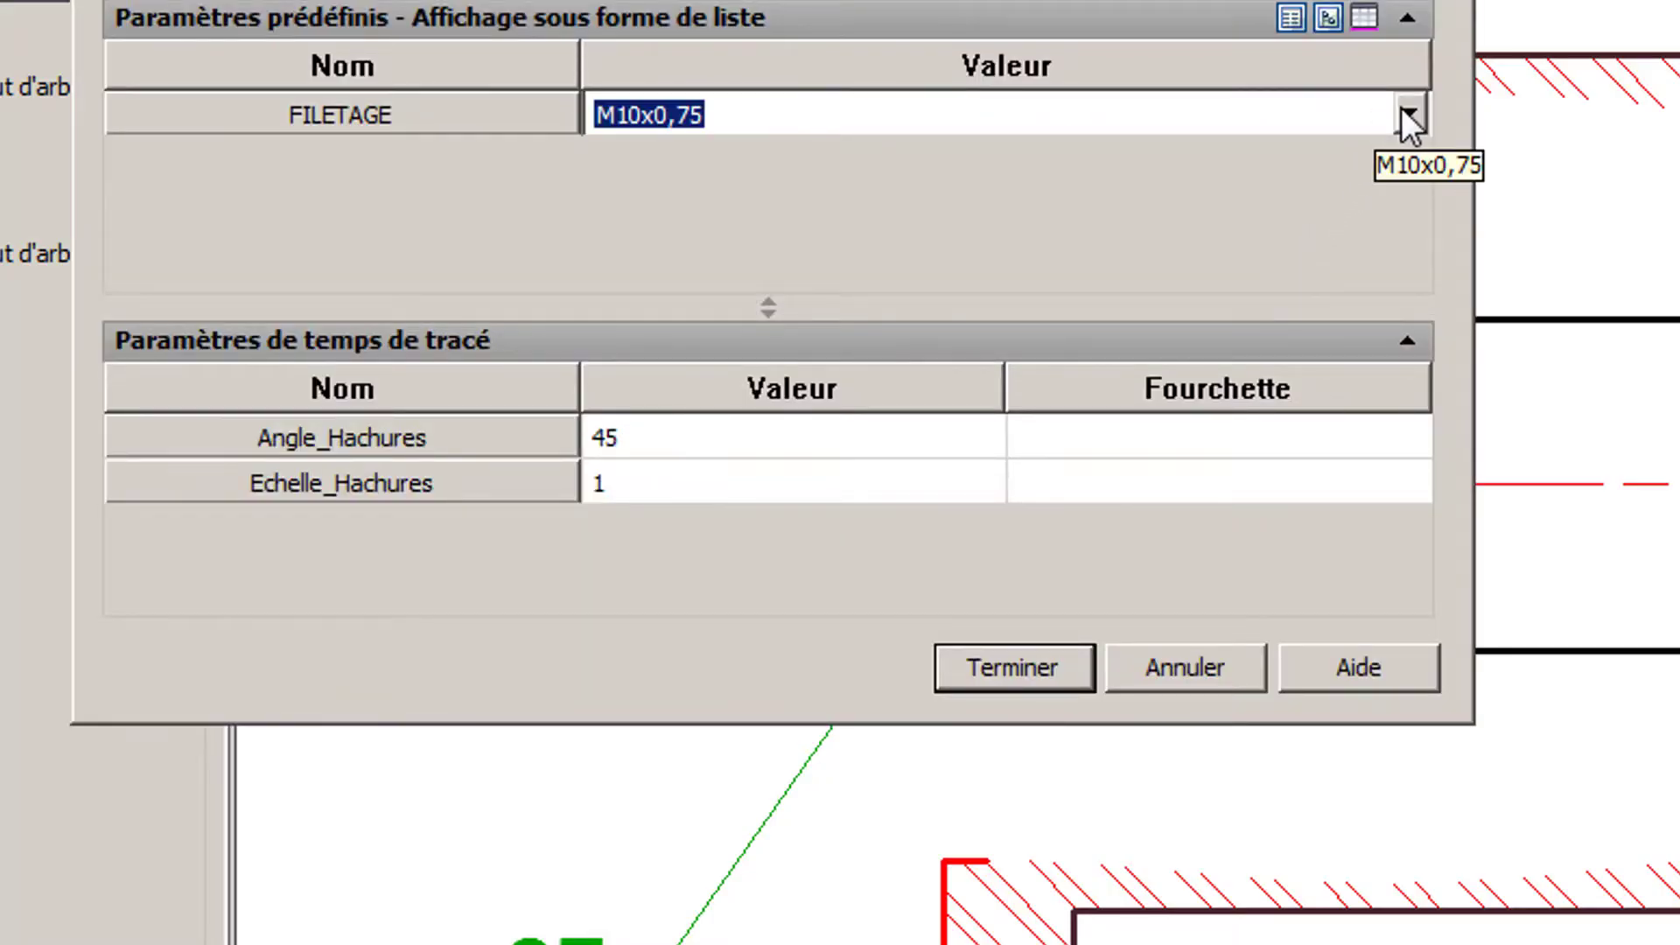
pyautogui.click(1402, 111)
pyautogui.scroll(-1, 1000, 275)
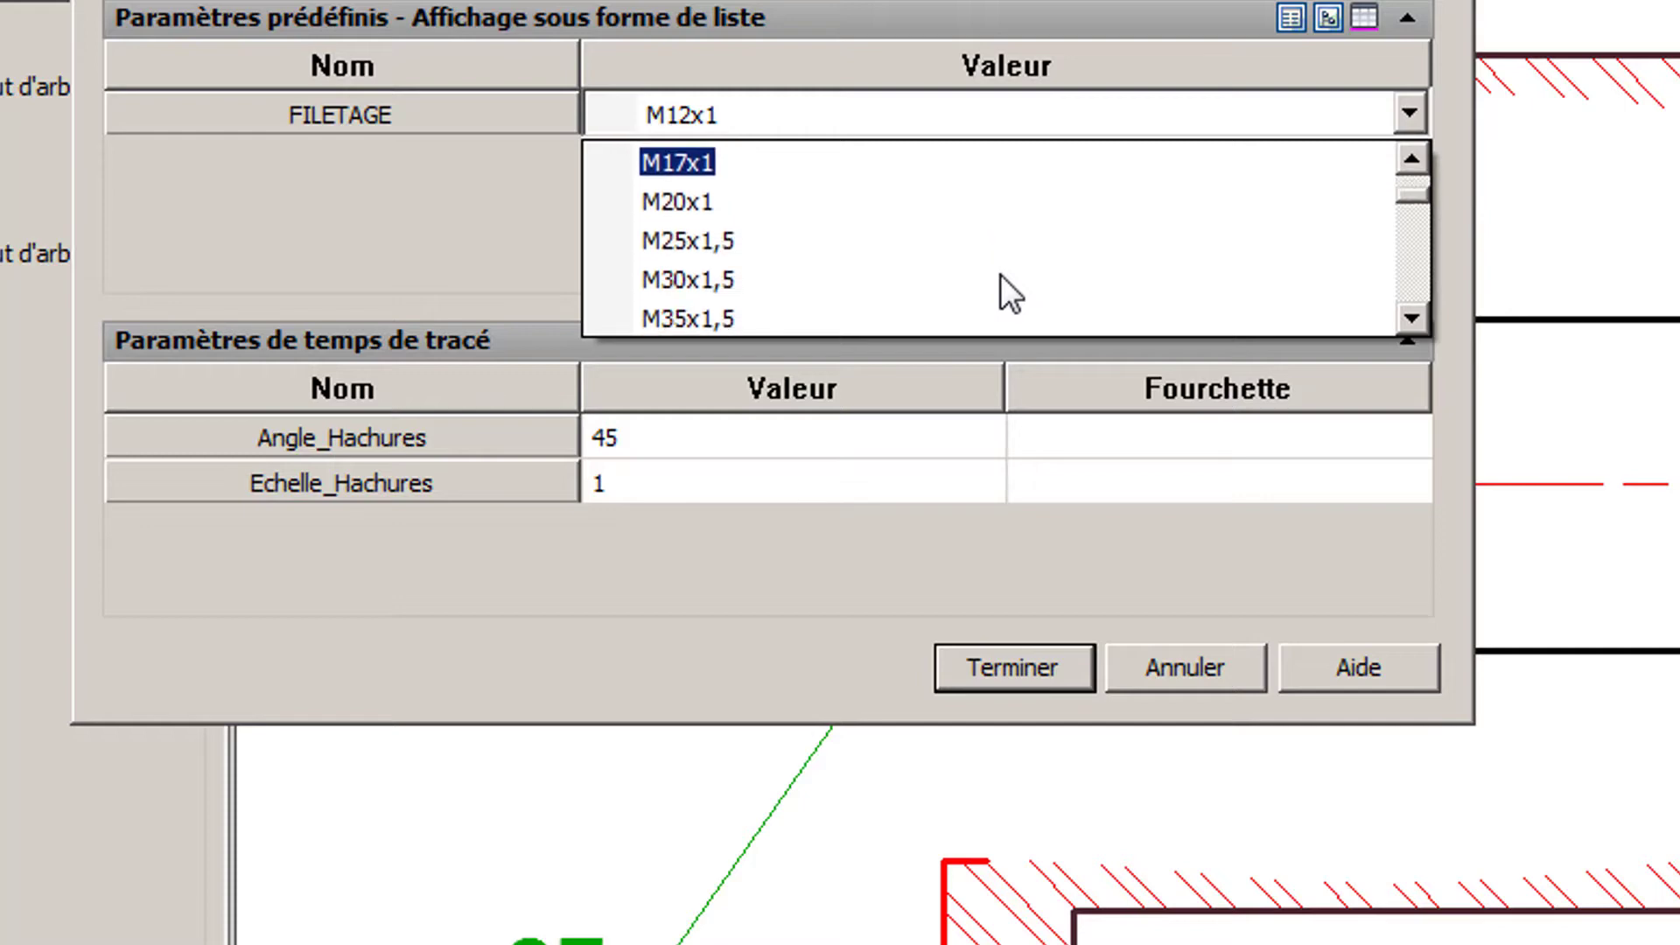
pyautogui.click(950, 248)
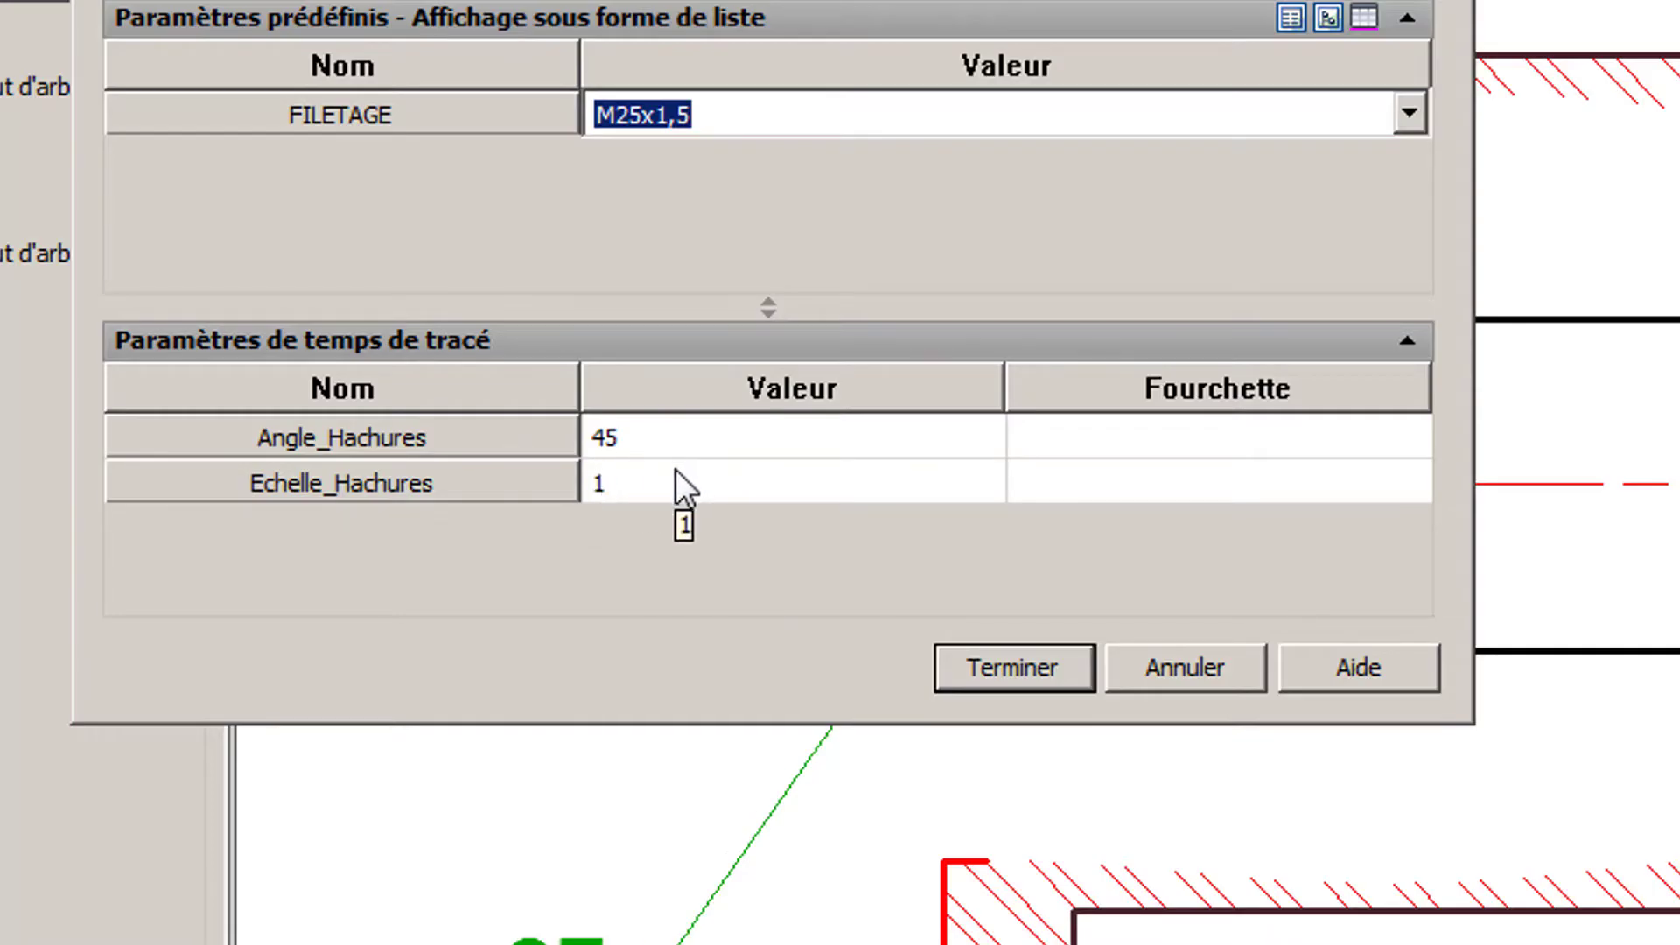
# - Set the hatch scale (Echelle_Hachures) to 1.3 and complete the insertion of the threaded shaft end
pyautogui.click(656, 483)
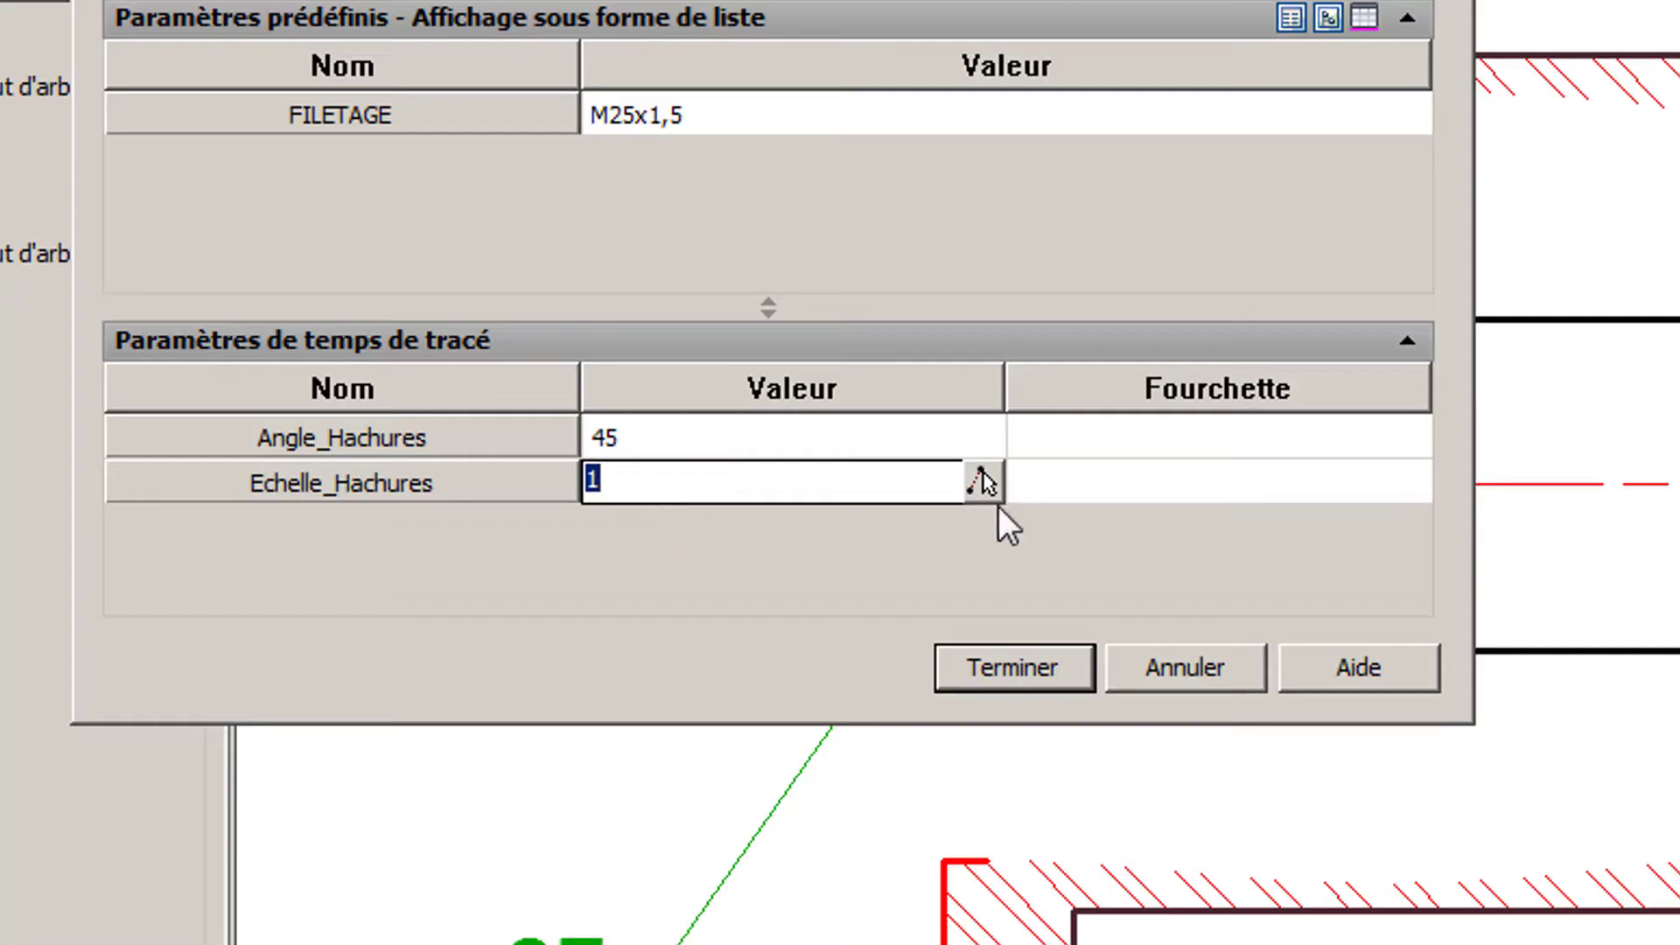
pyautogui.write('1.3')
pyautogui.press('Return')
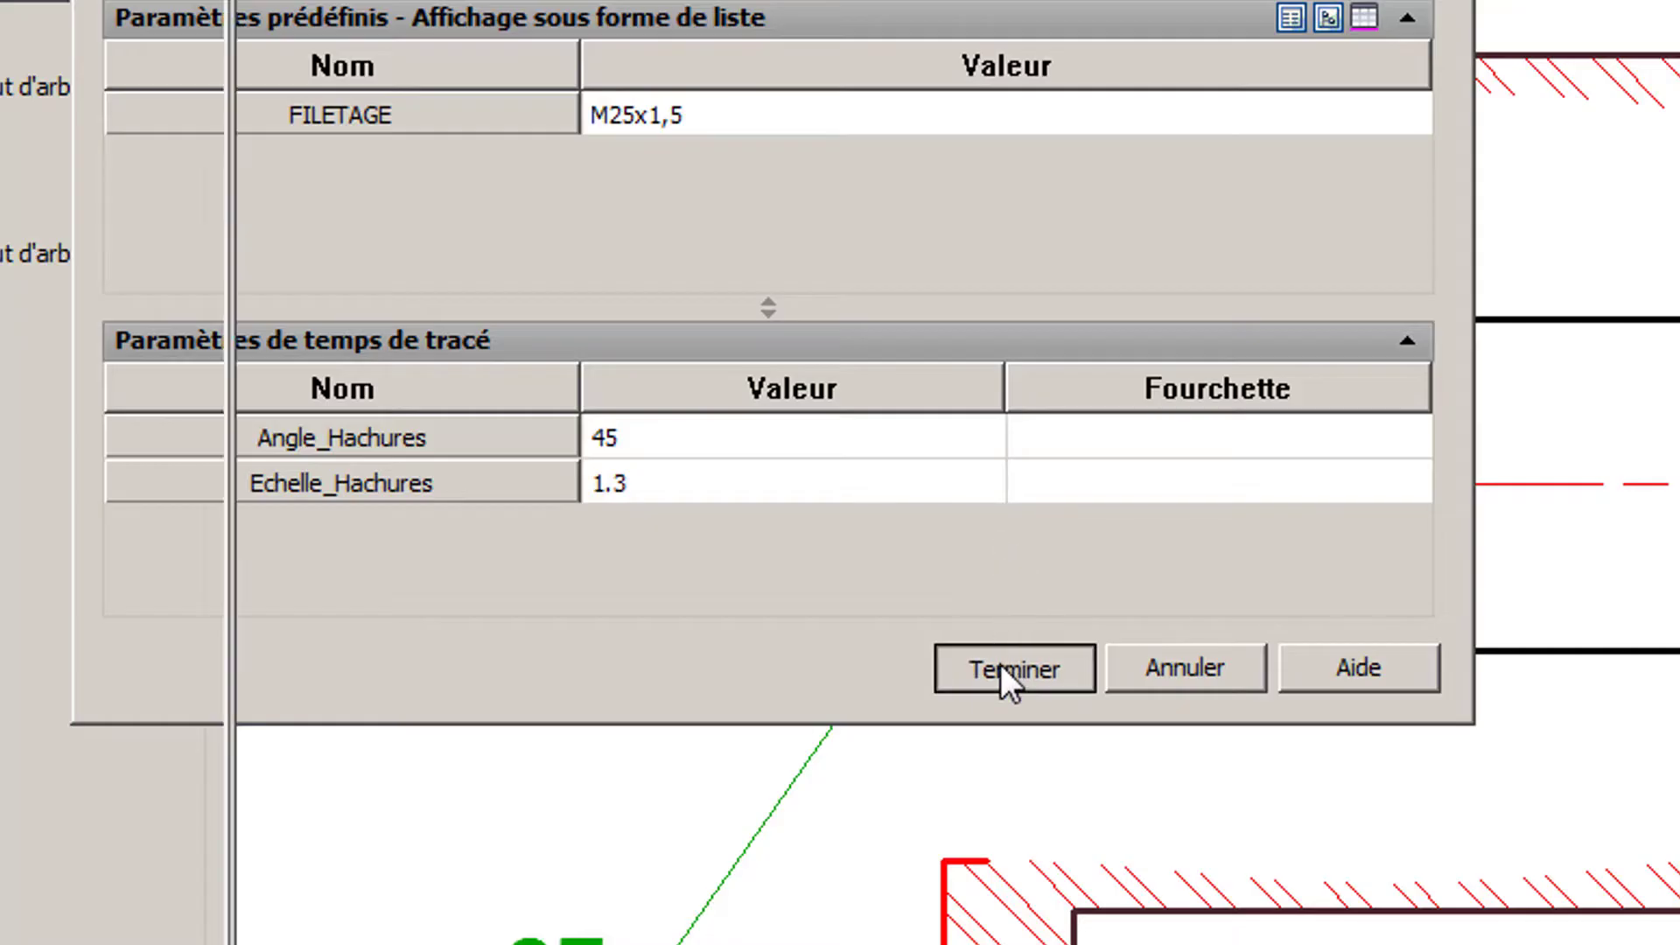
pyautogui.click(1006, 667)
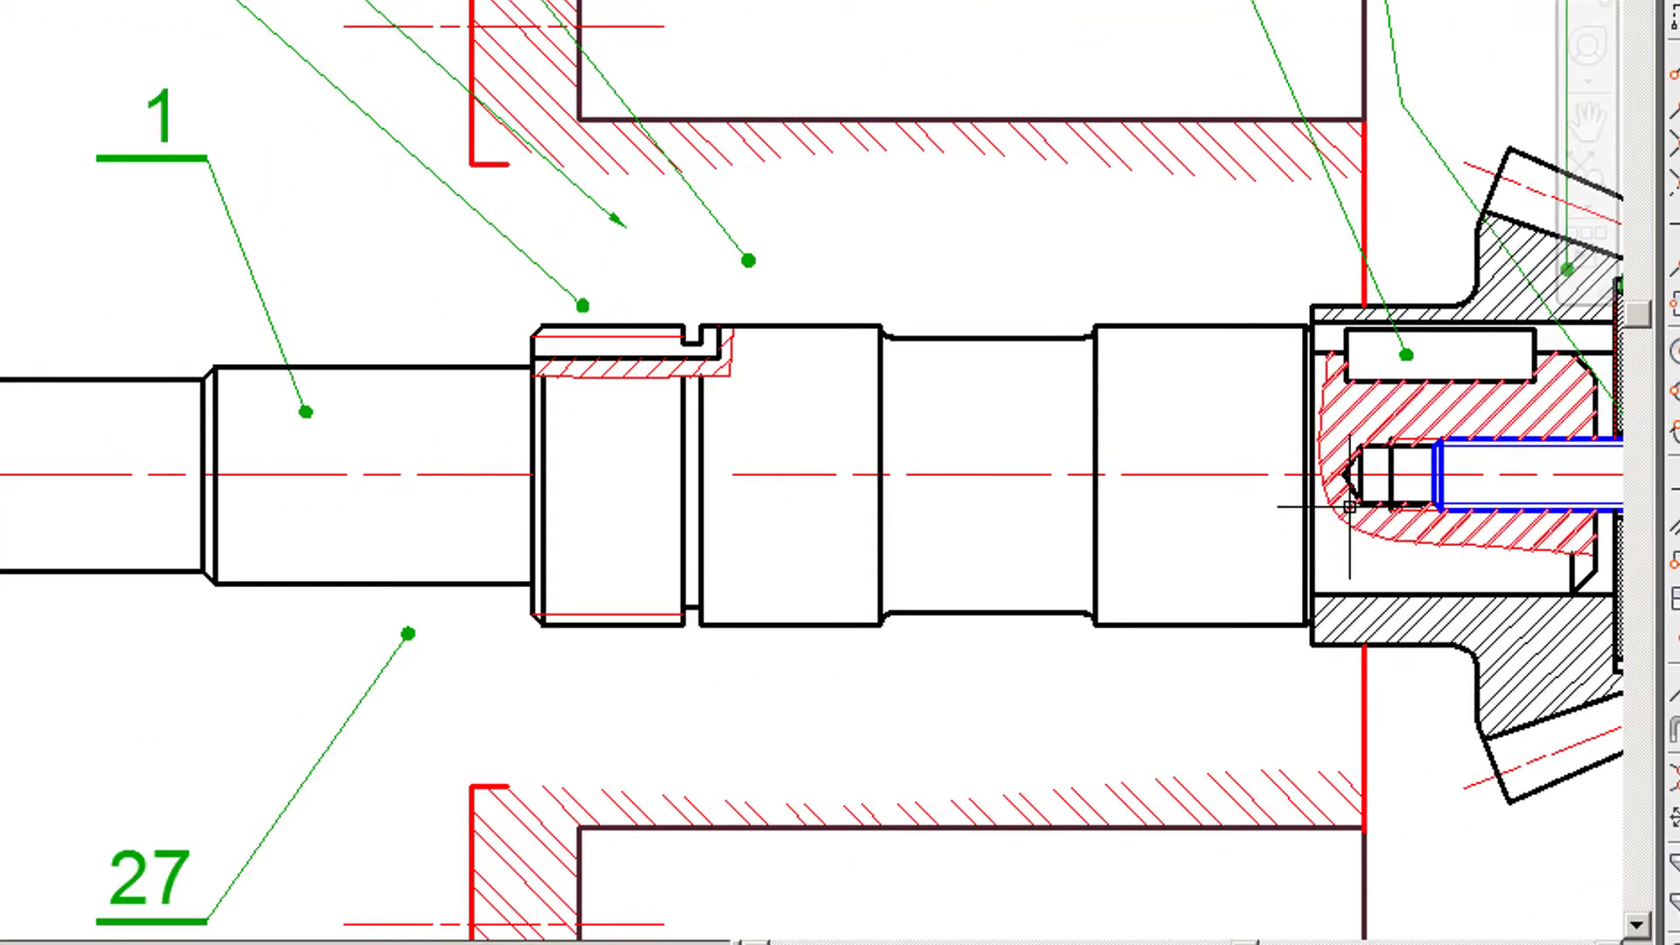
# - Start a mid-shaft parallel key (Clavettes parallèles - Au milieu de l'arbre) in Haut view, standard NF E 22-177 A
pyautogui.moveTo(1128, 570); pyautogui.dragTo(803, 583)
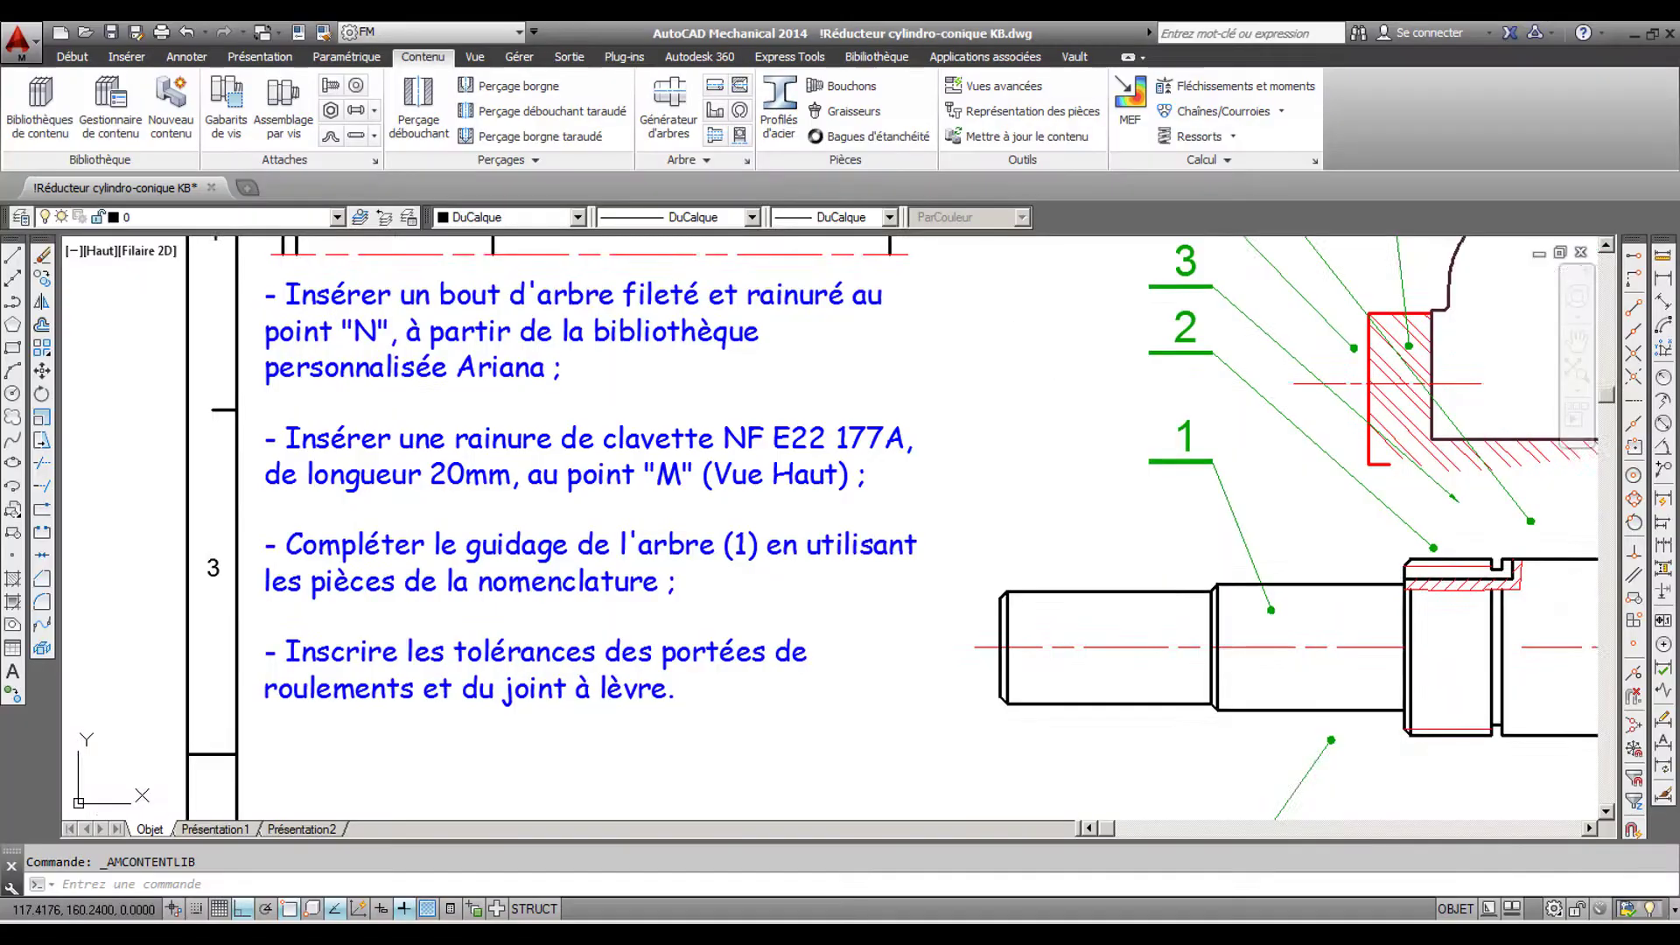
pyautogui.moveTo(1011, 367); pyautogui.dragTo(1015, 537, button='middle')
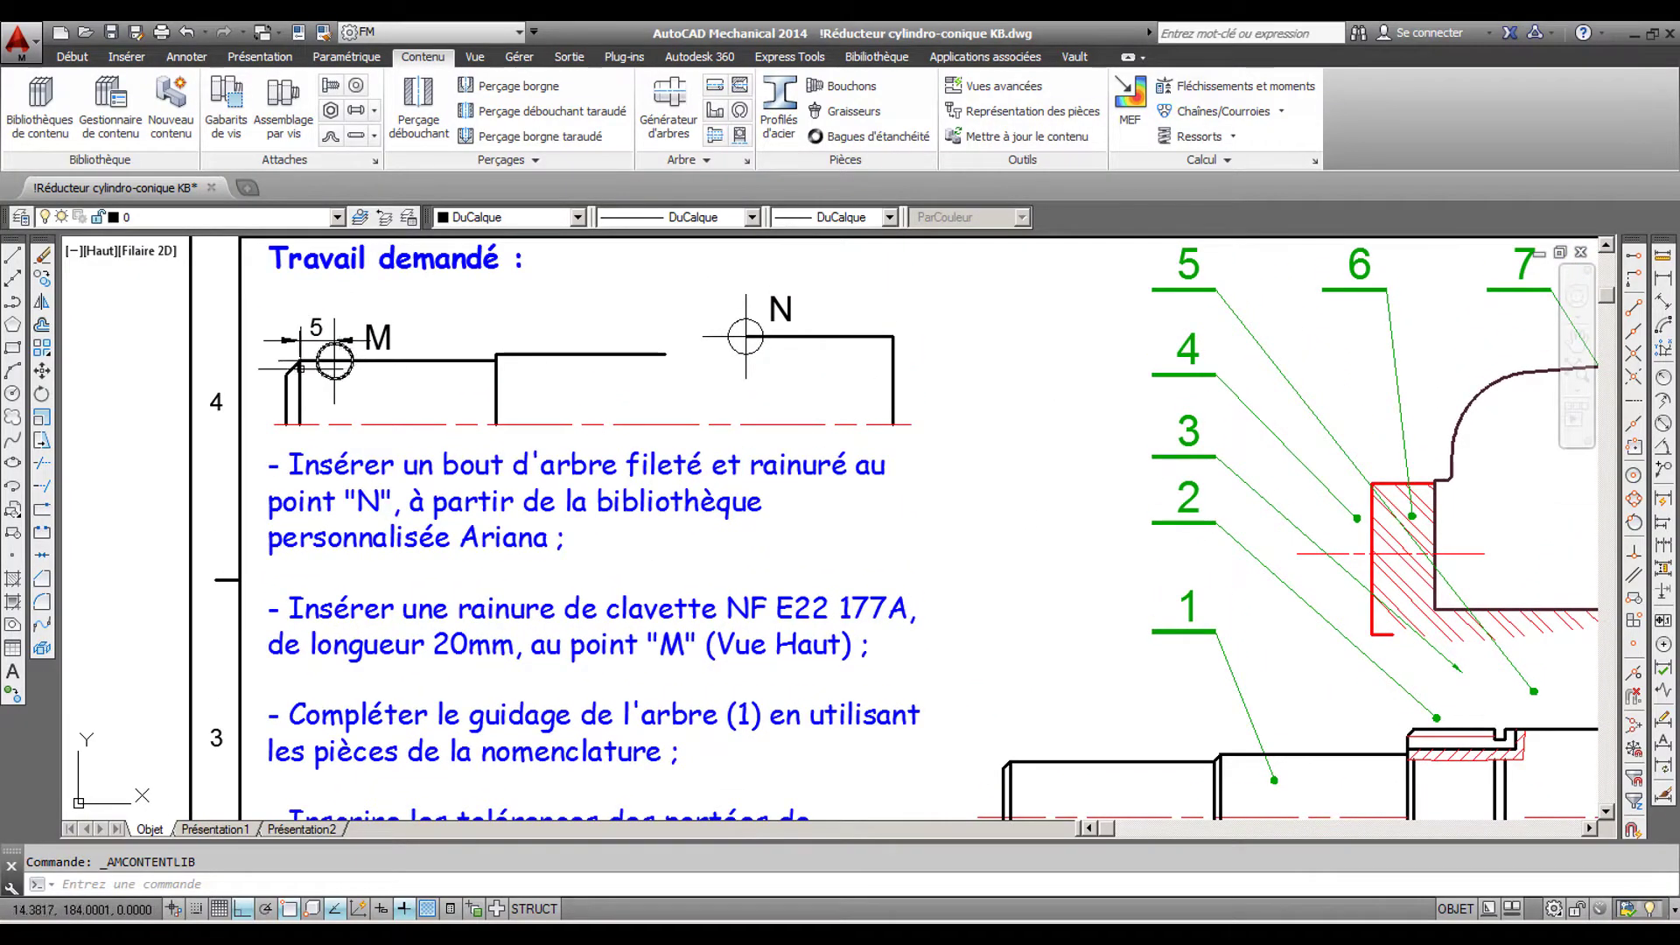
pyautogui.scroll(4, 264, 365)
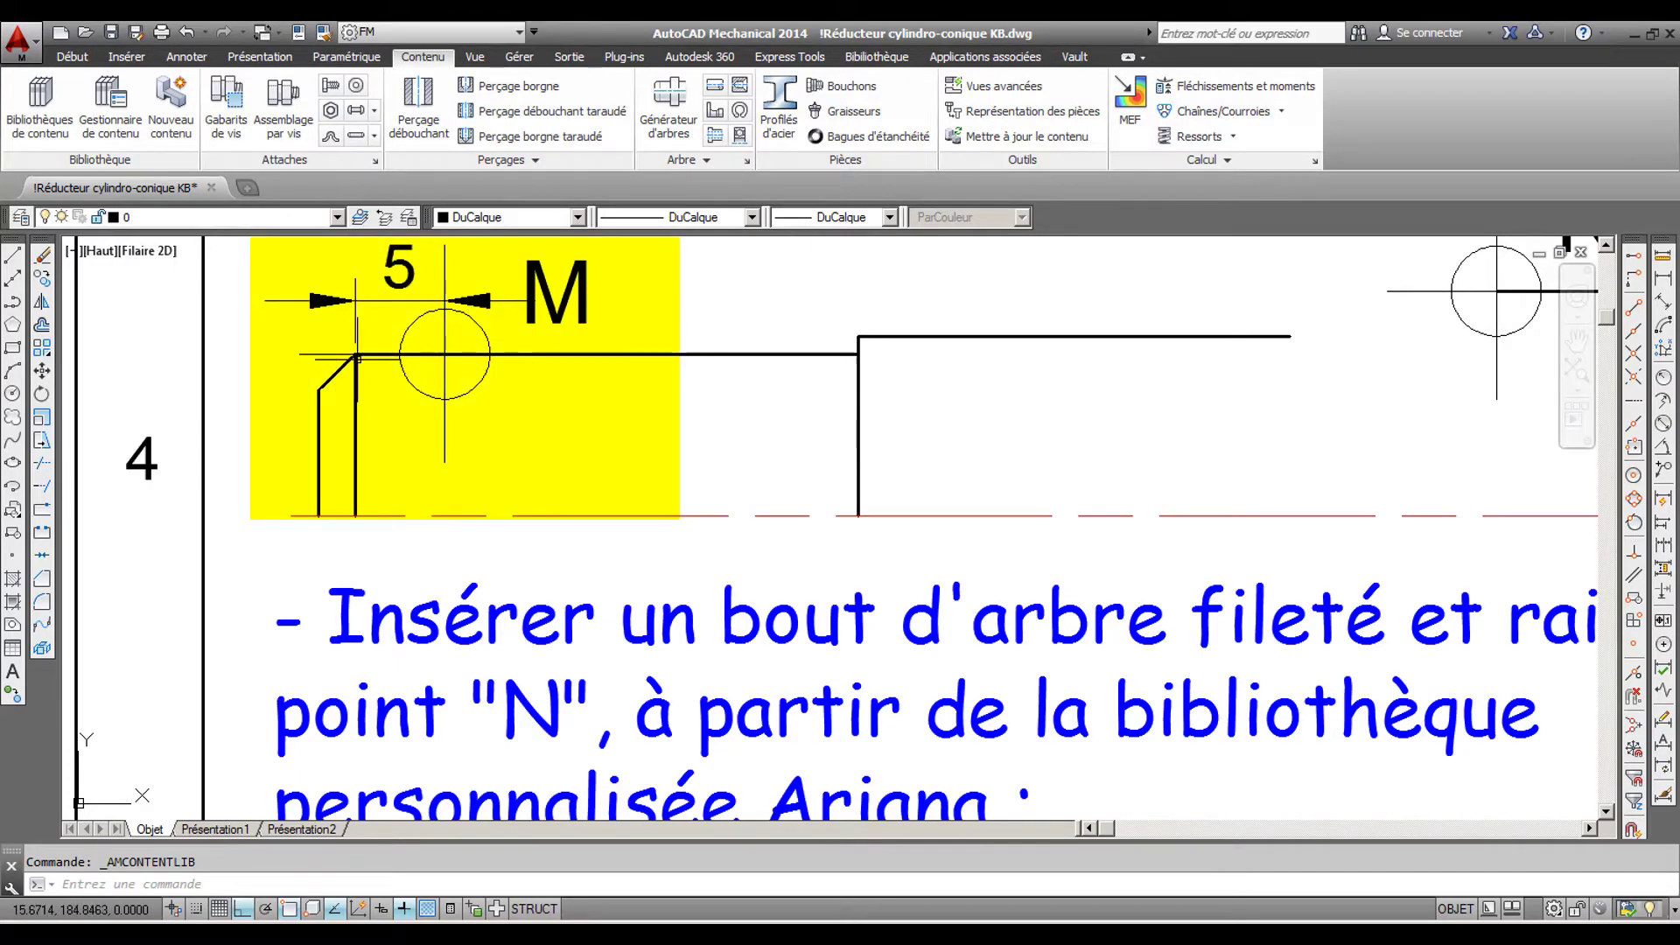
pyautogui.moveTo(532, 433); pyautogui.dragTo(523, 470, button='middle')
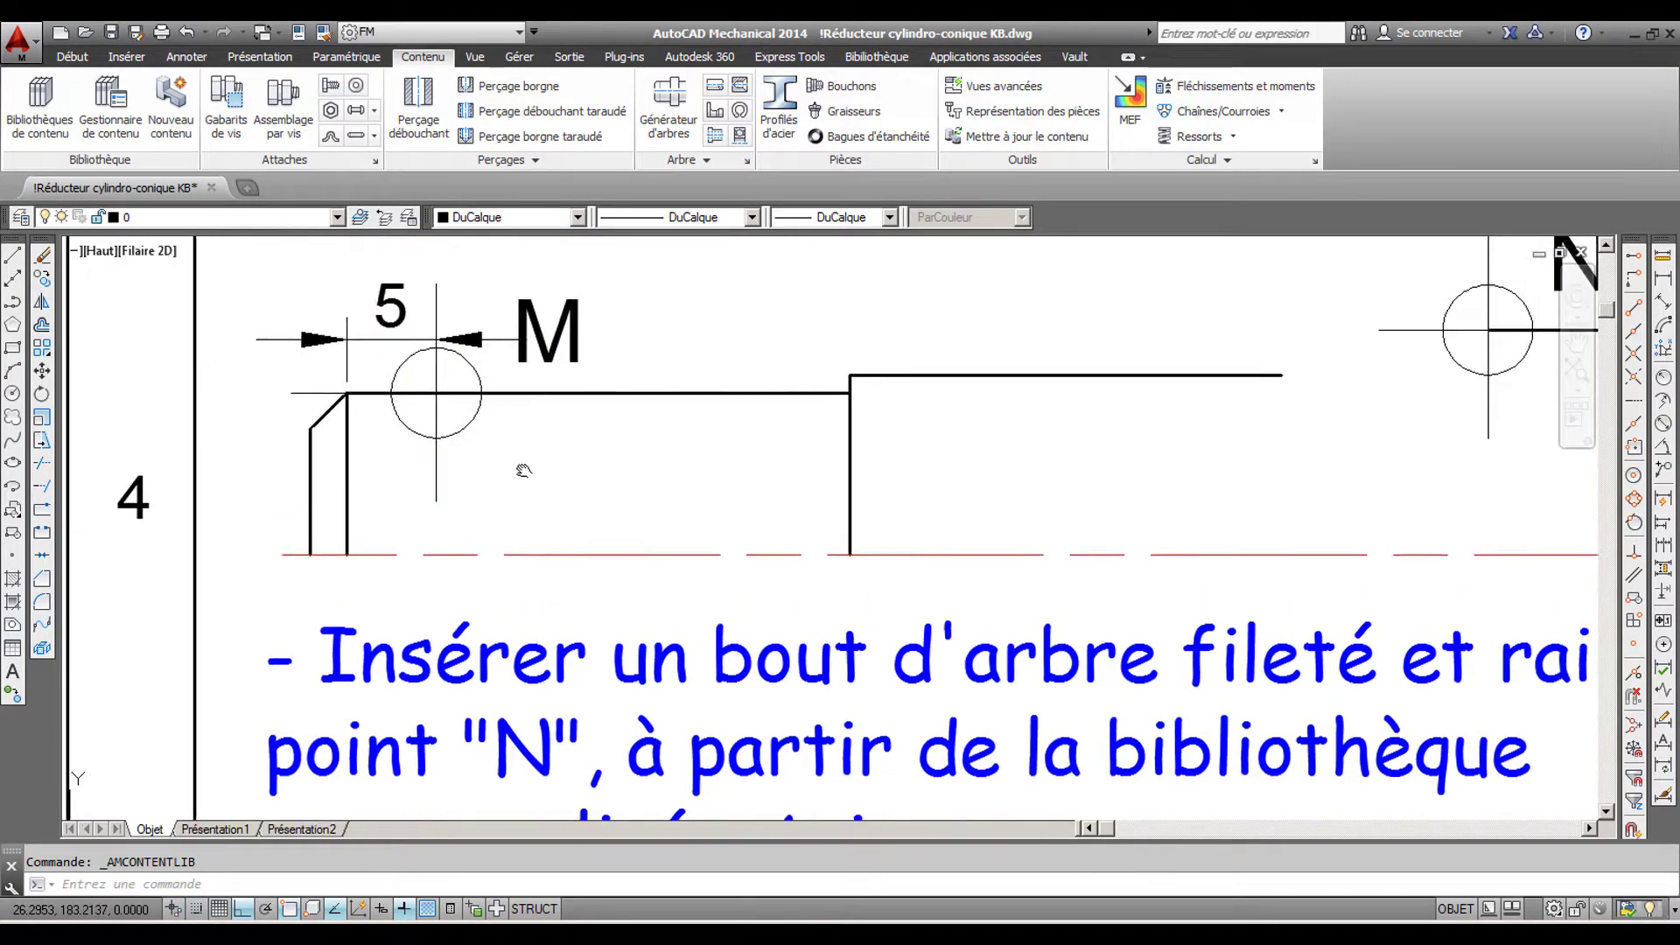
pyautogui.scroll(-7, 529, 473)
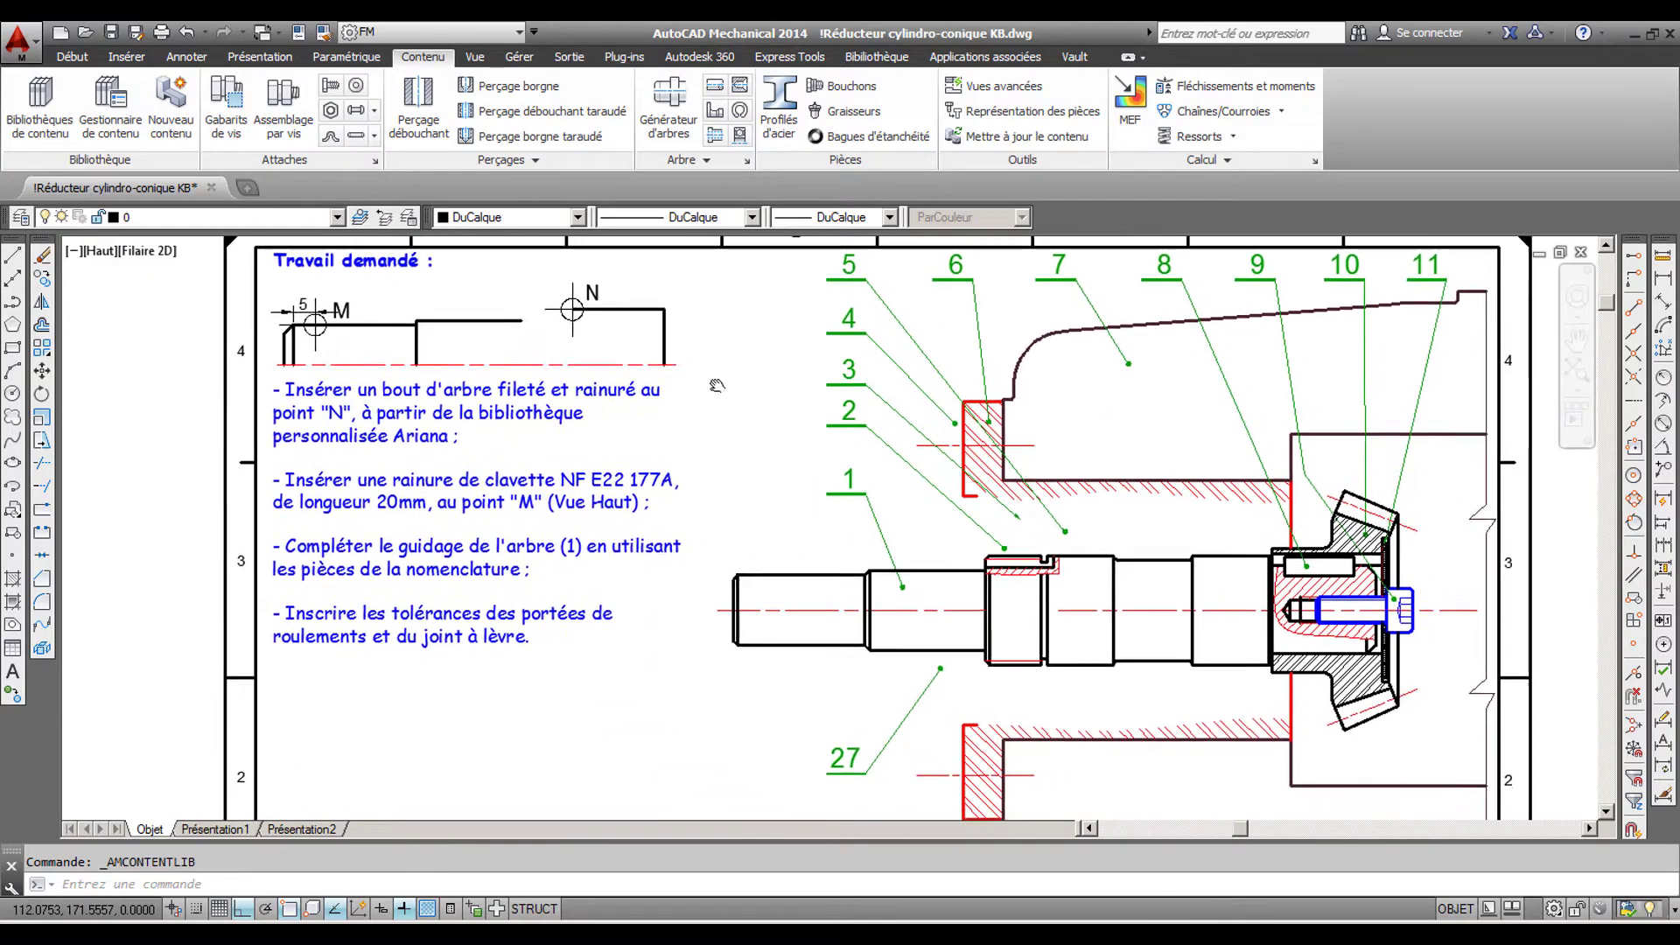
pyautogui.scroll(6, 746, 604)
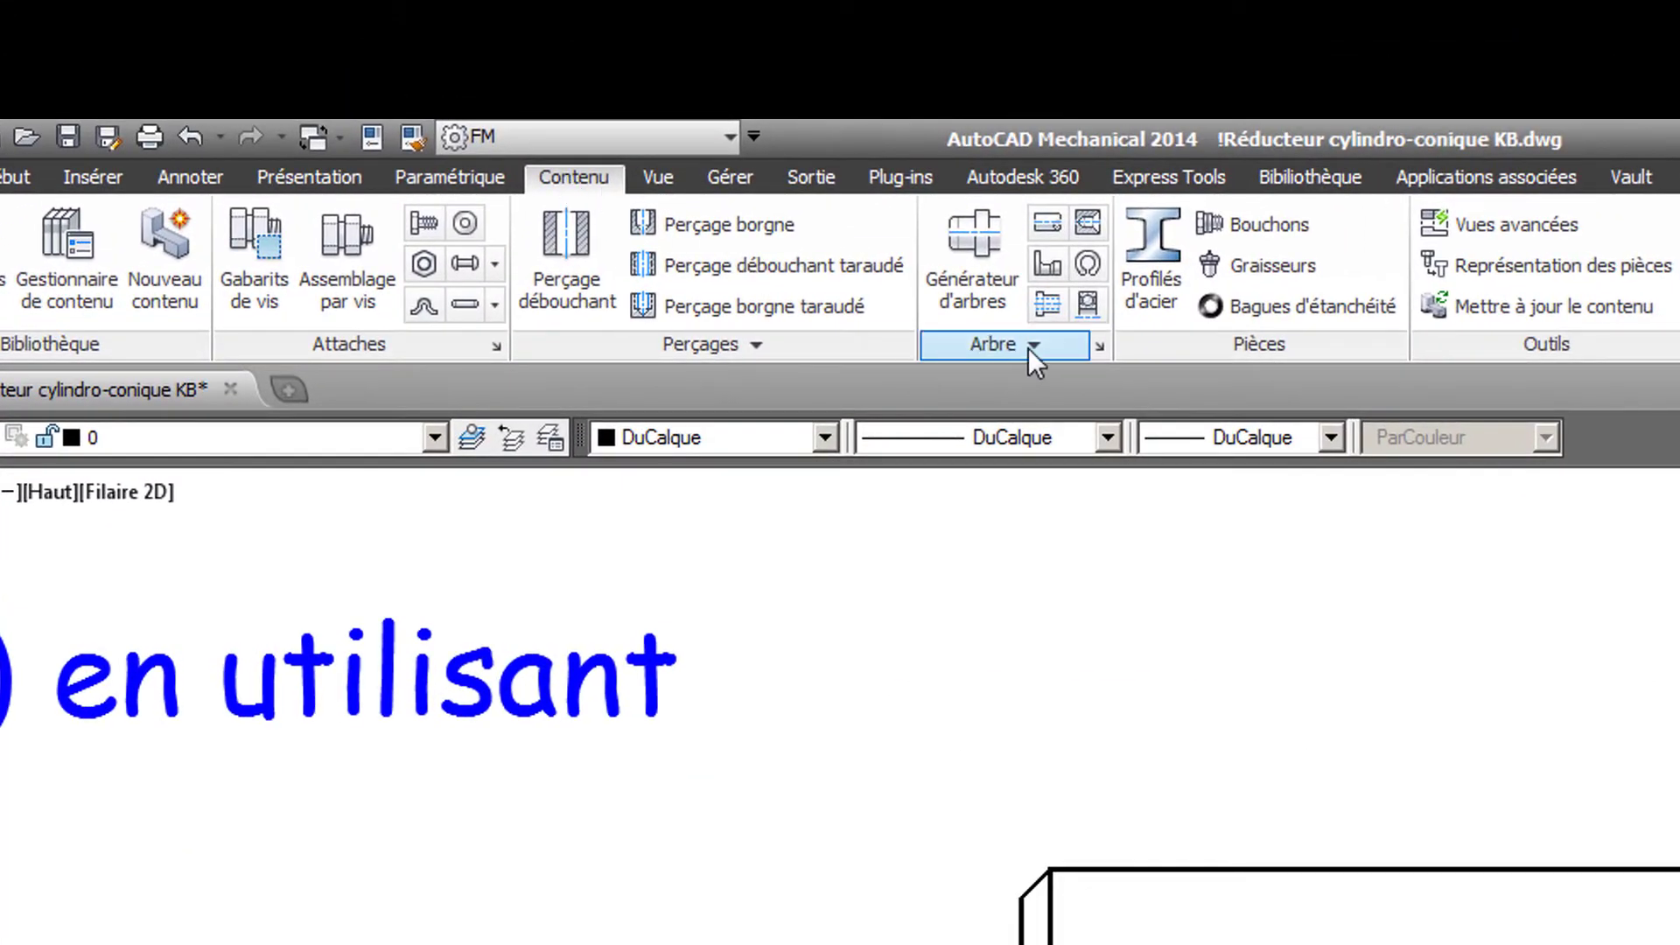
pyautogui.click(1028, 347)
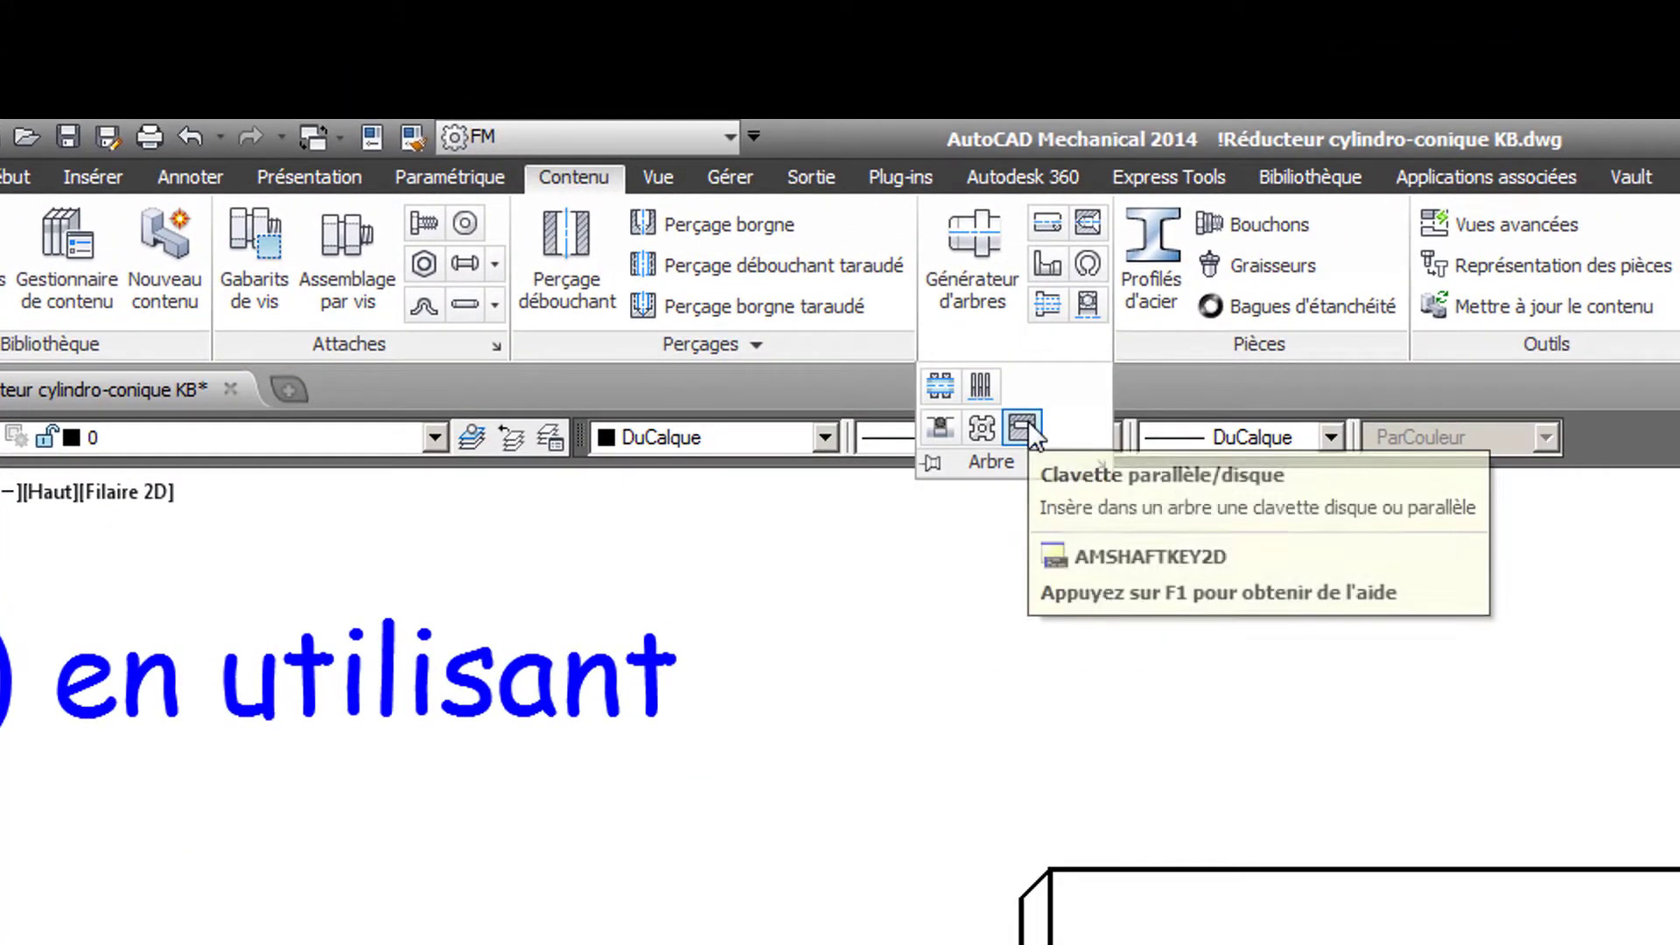
pyautogui.click(1025, 423)
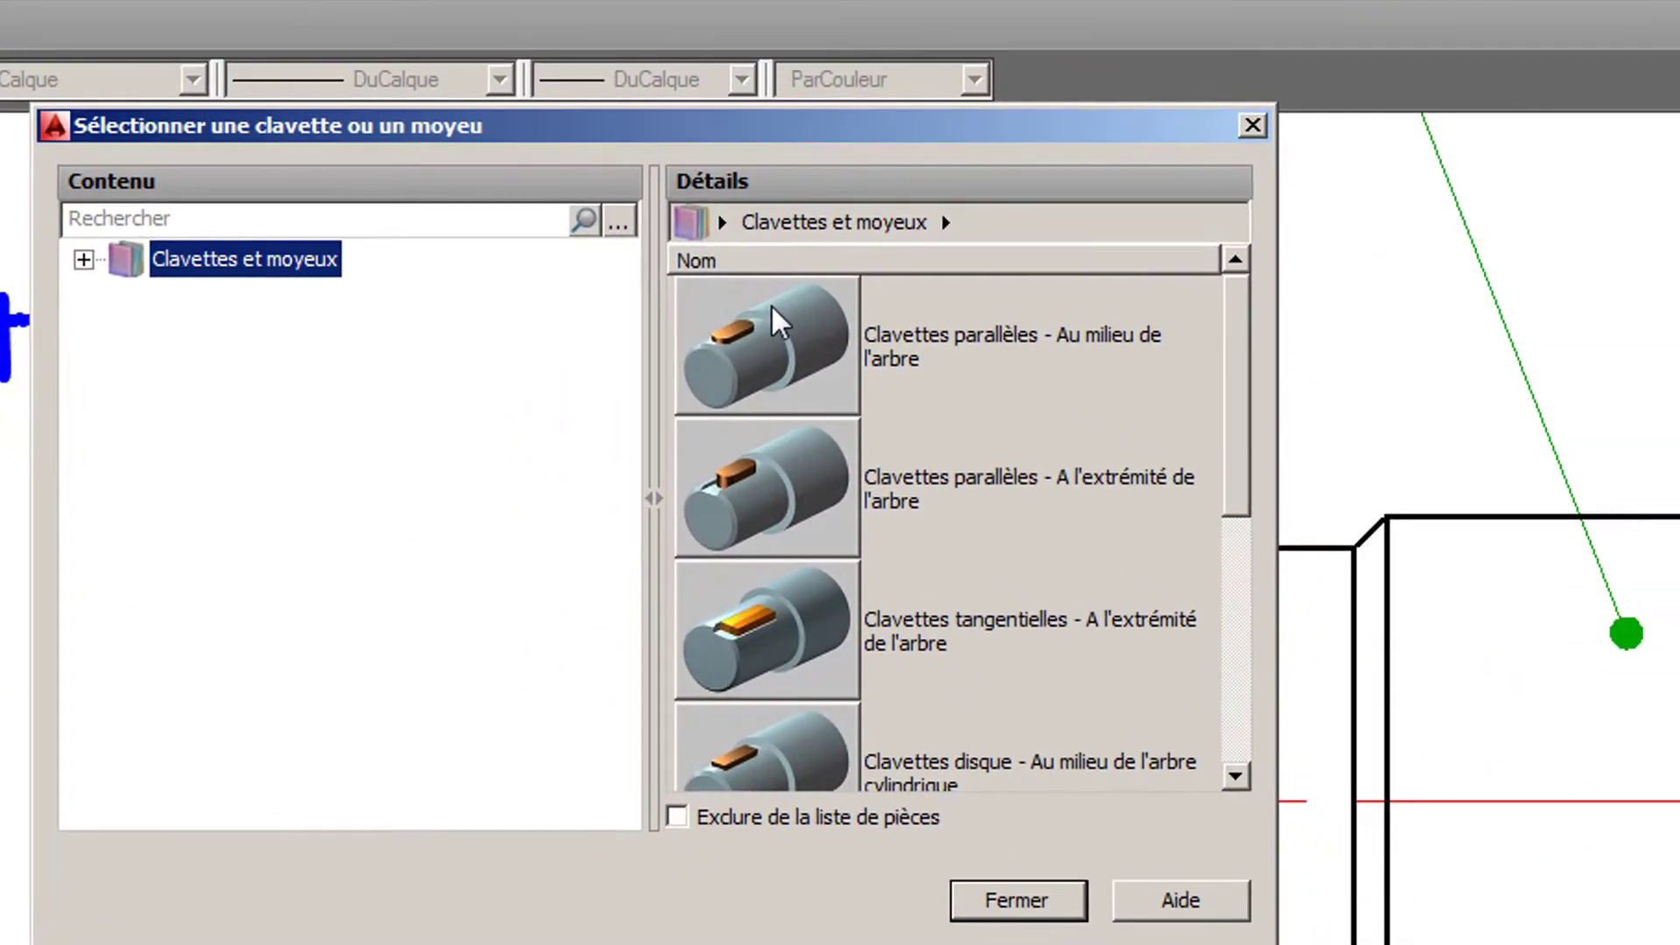
pyautogui.doubleClick(770, 303)
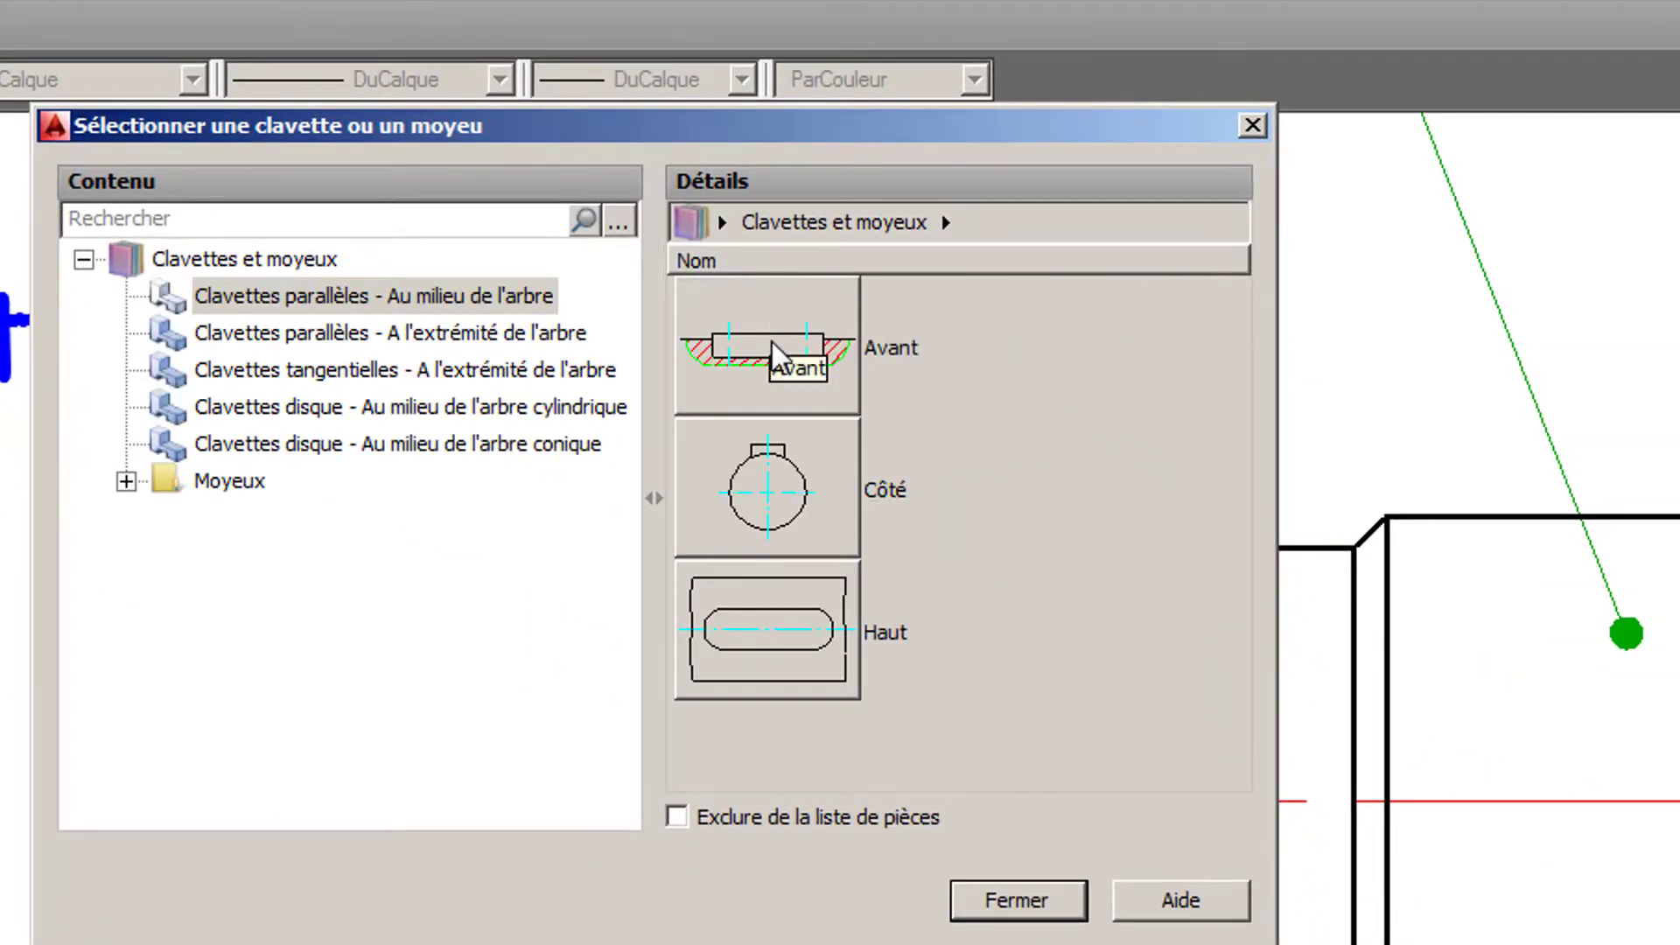
pyautogui.doubleClick(816, 638)
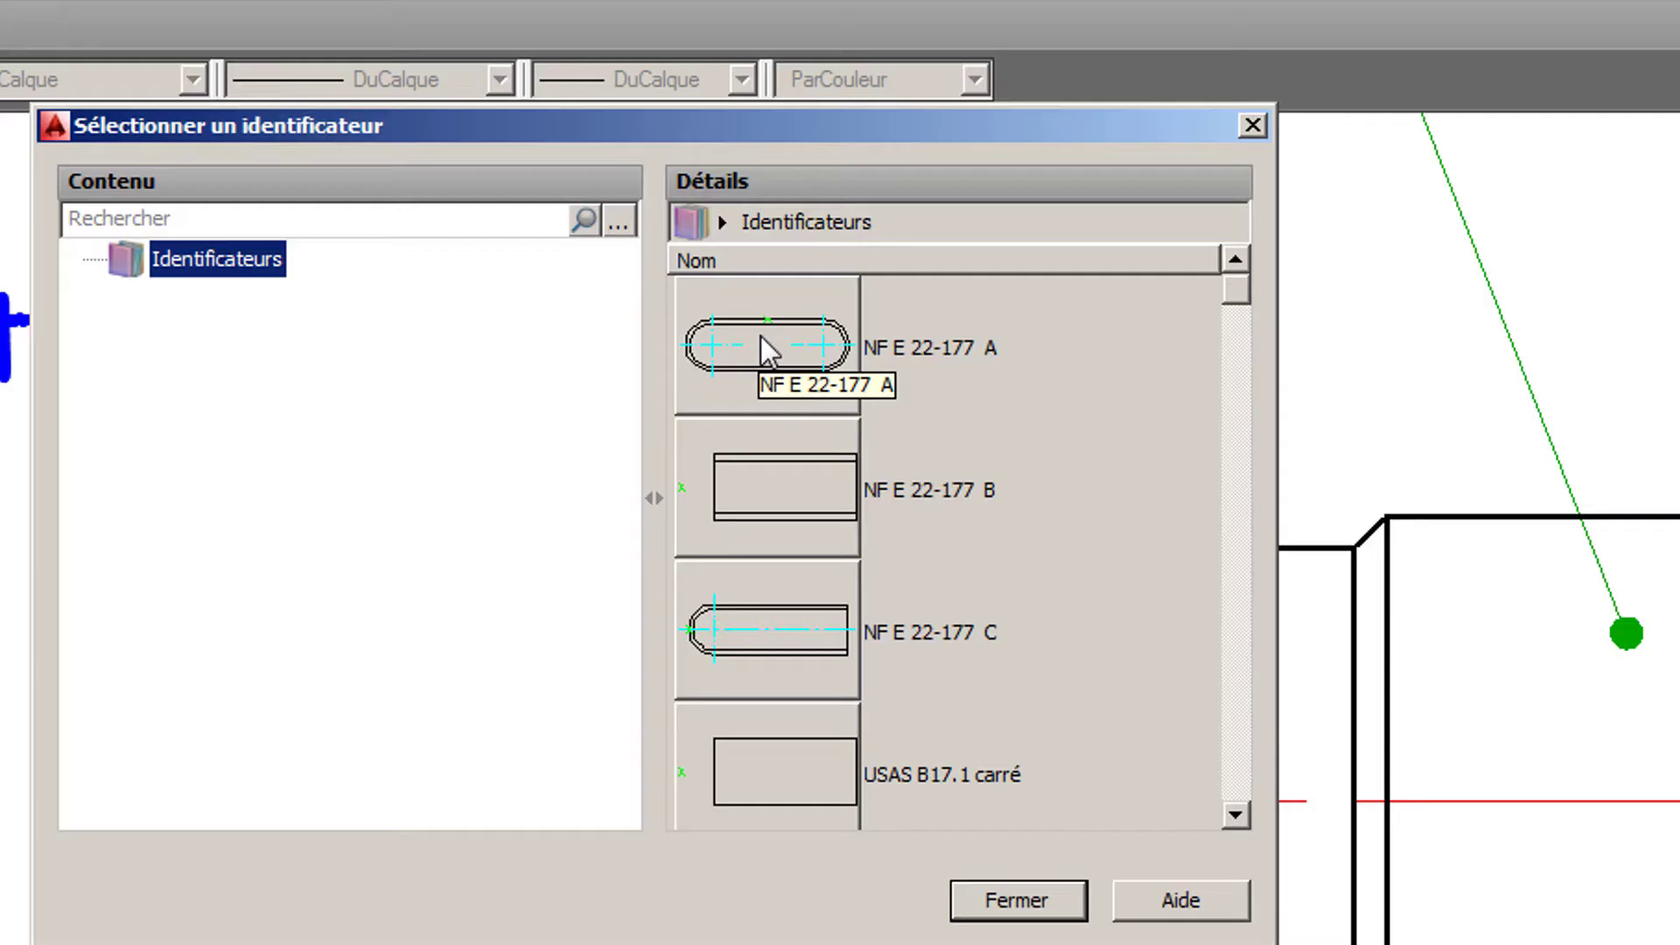
pyautogui.doubleClick(759, 334)
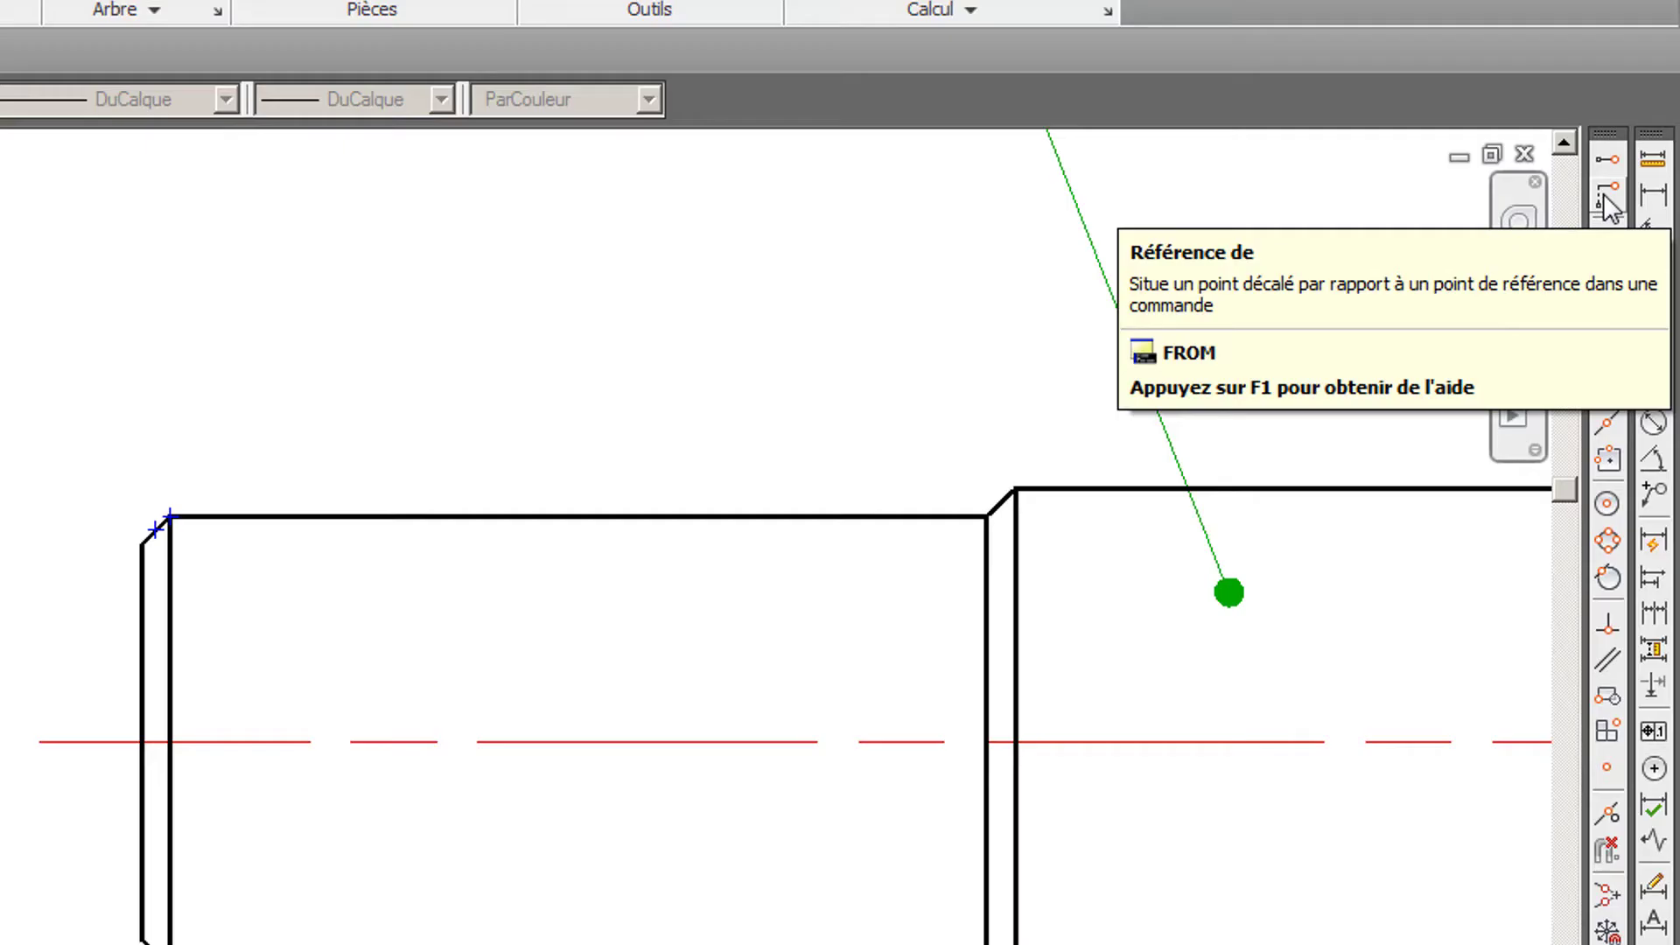
# - Locate the key 5 mm from the upper chamfer corner of the small shaft end, then pick the shaft contour and centerline
pyautogui.click(1608, 203)
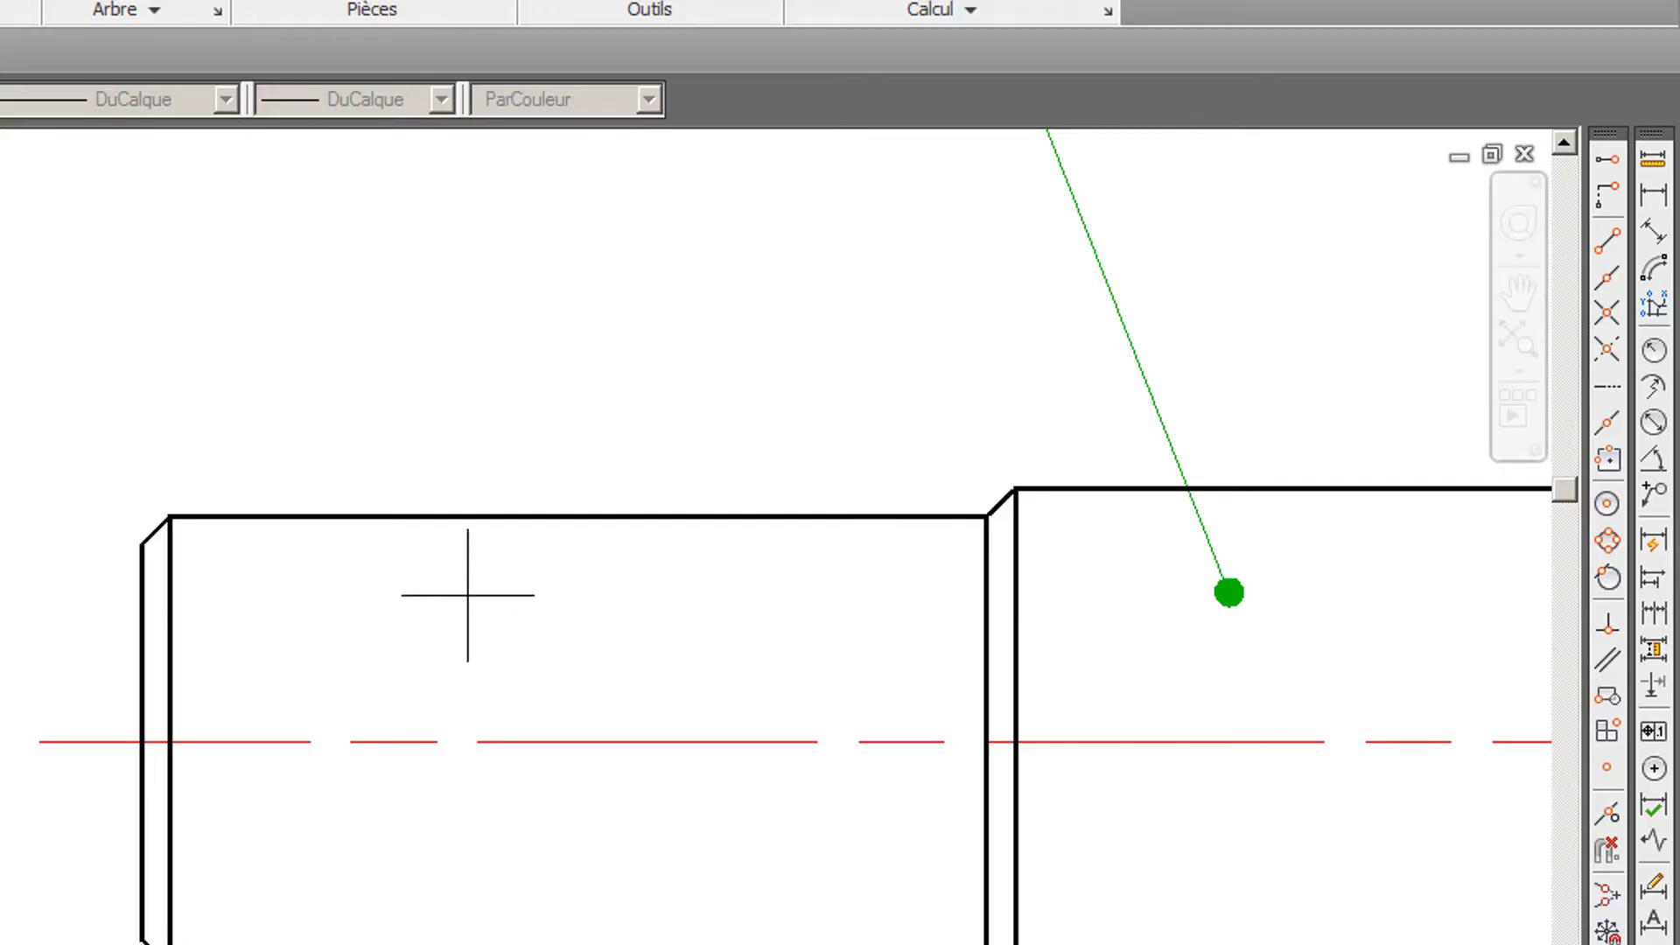
pyautogui.click(180, 517)
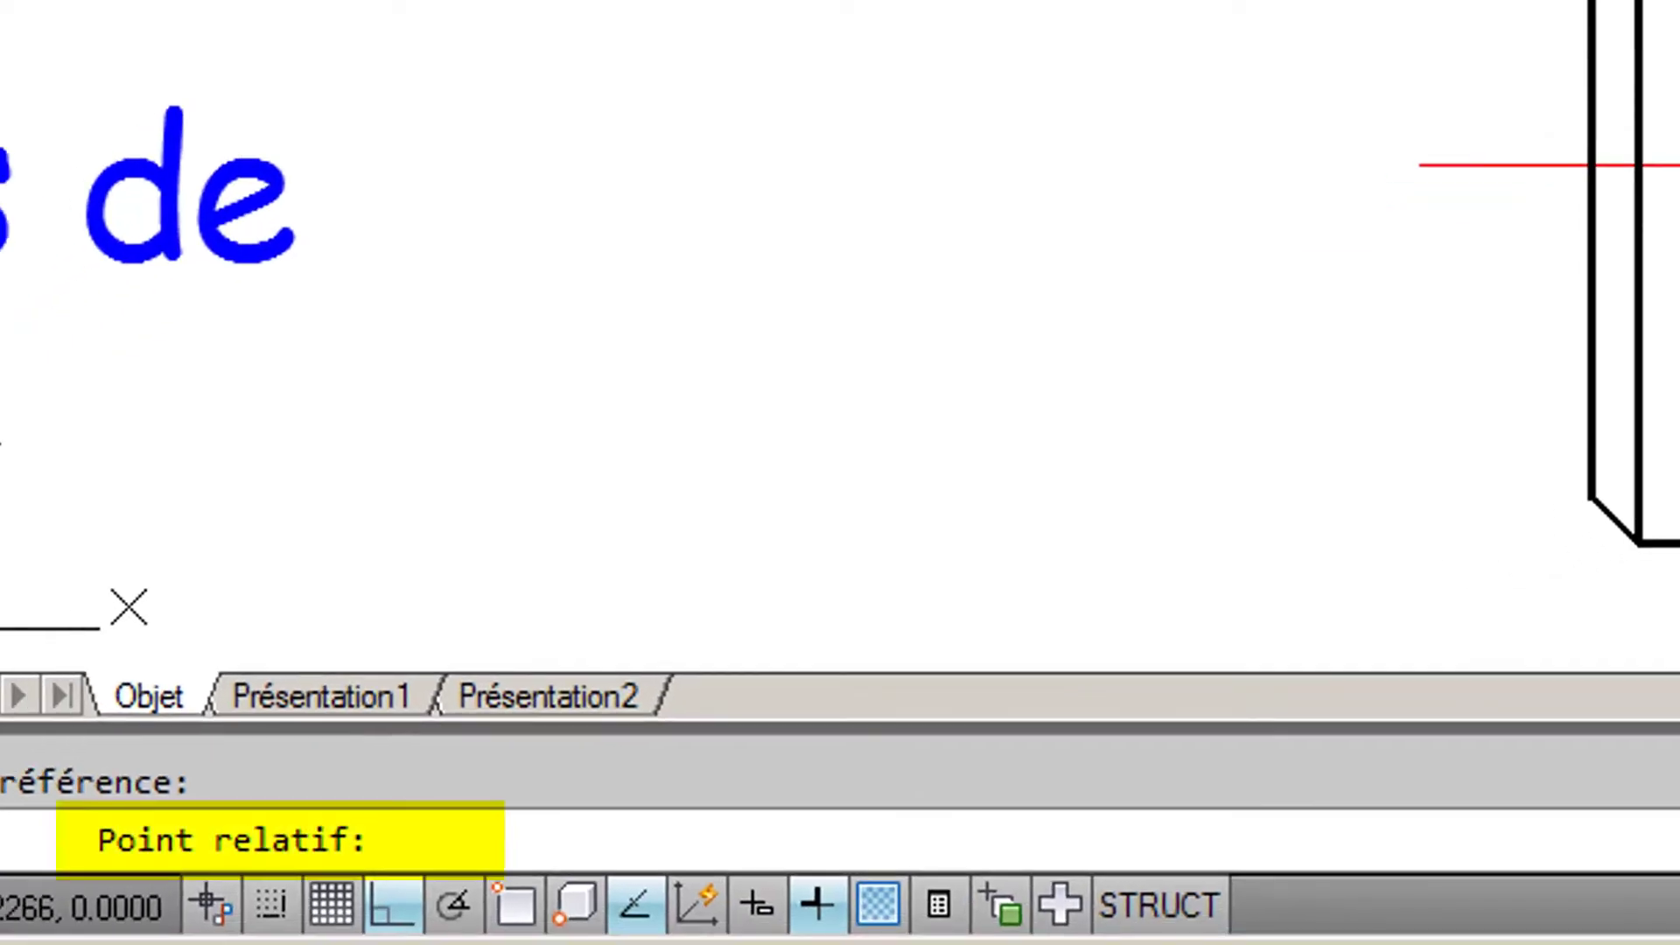
pyautogui.write('5')
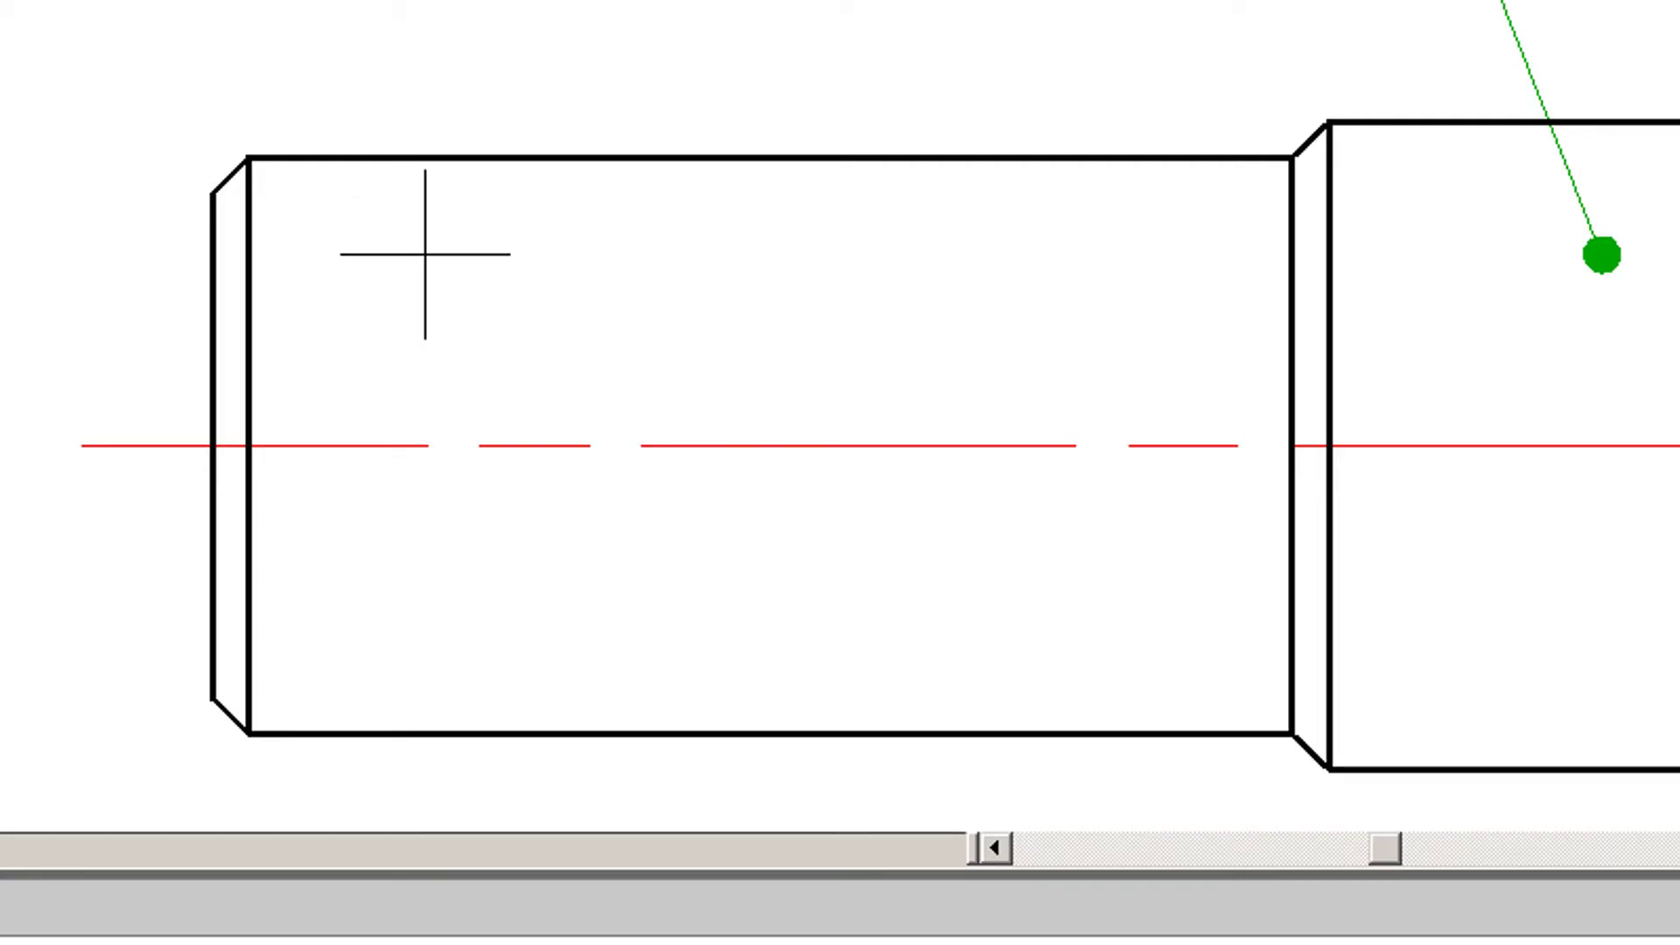
pyautogui.click(247, 159)
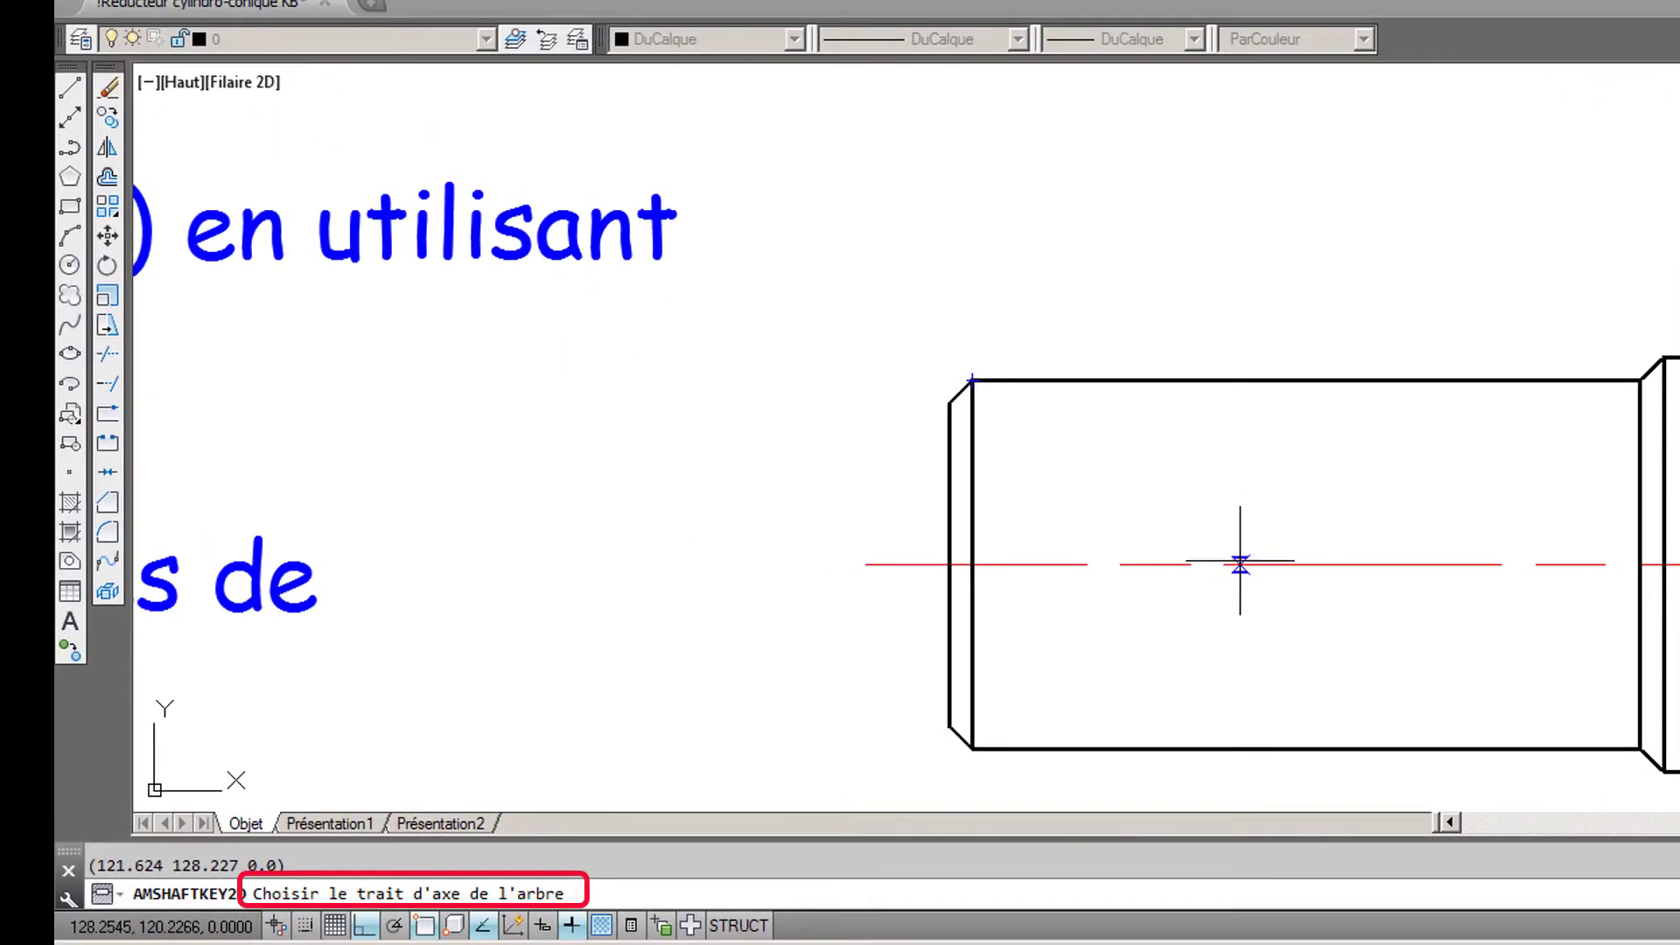
pyautogui.click(1291, 565)
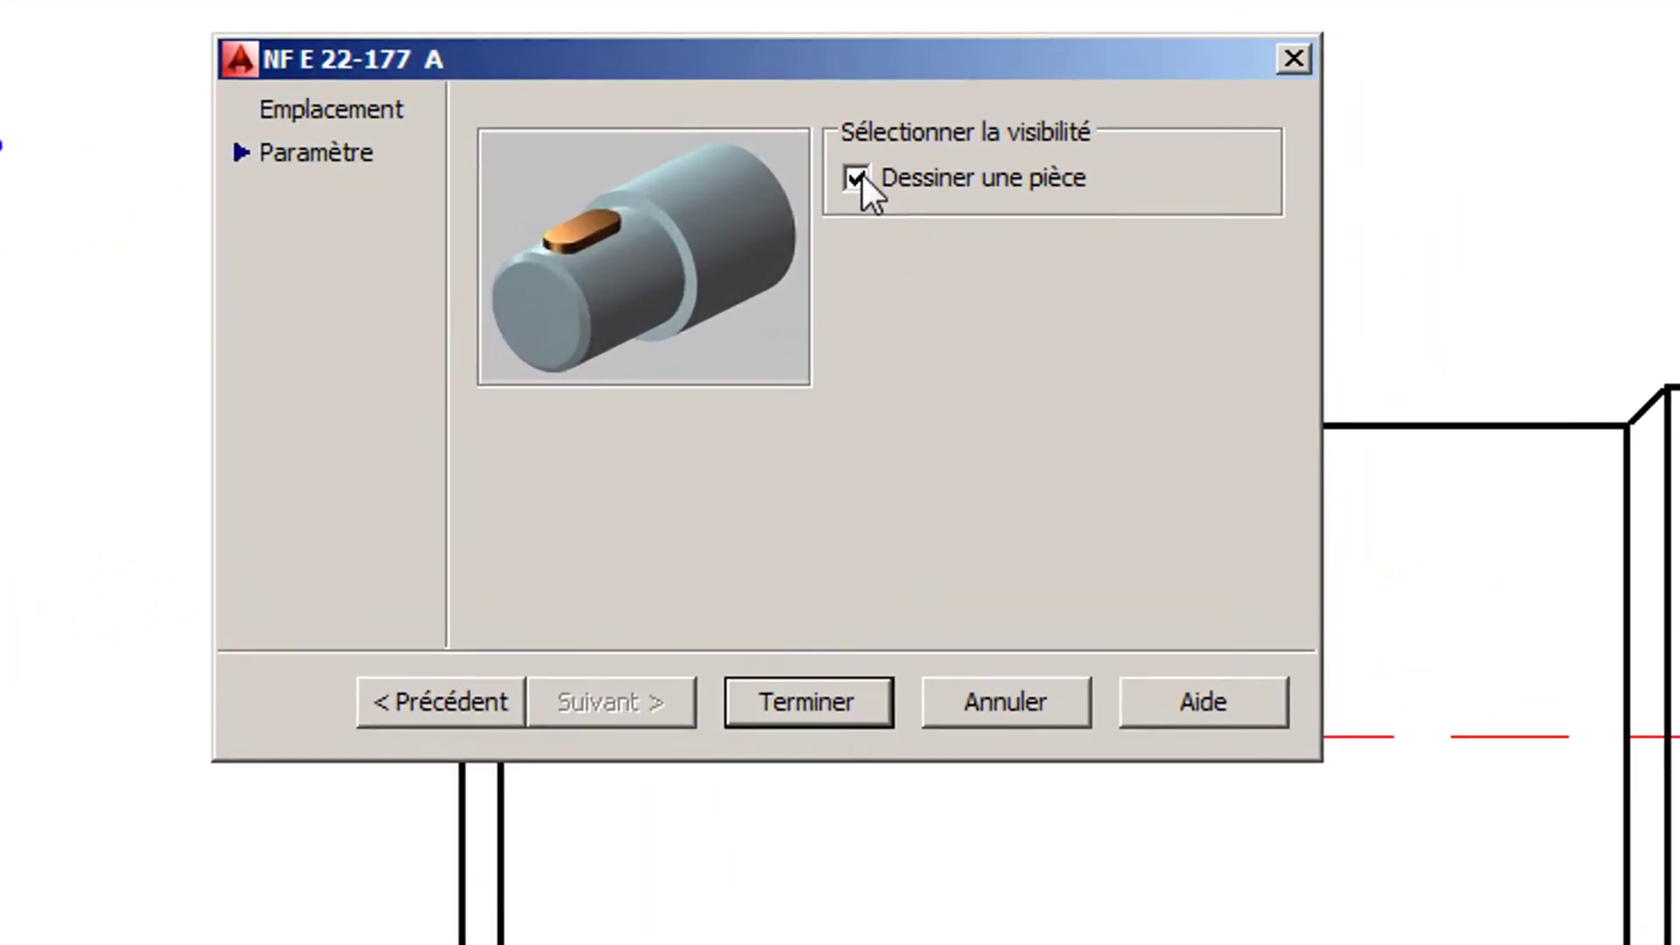
# - Turn off drawing of the key part and insert only the keyway, size A, 5 x 5 x 20
pyautogui.click(856, 178)
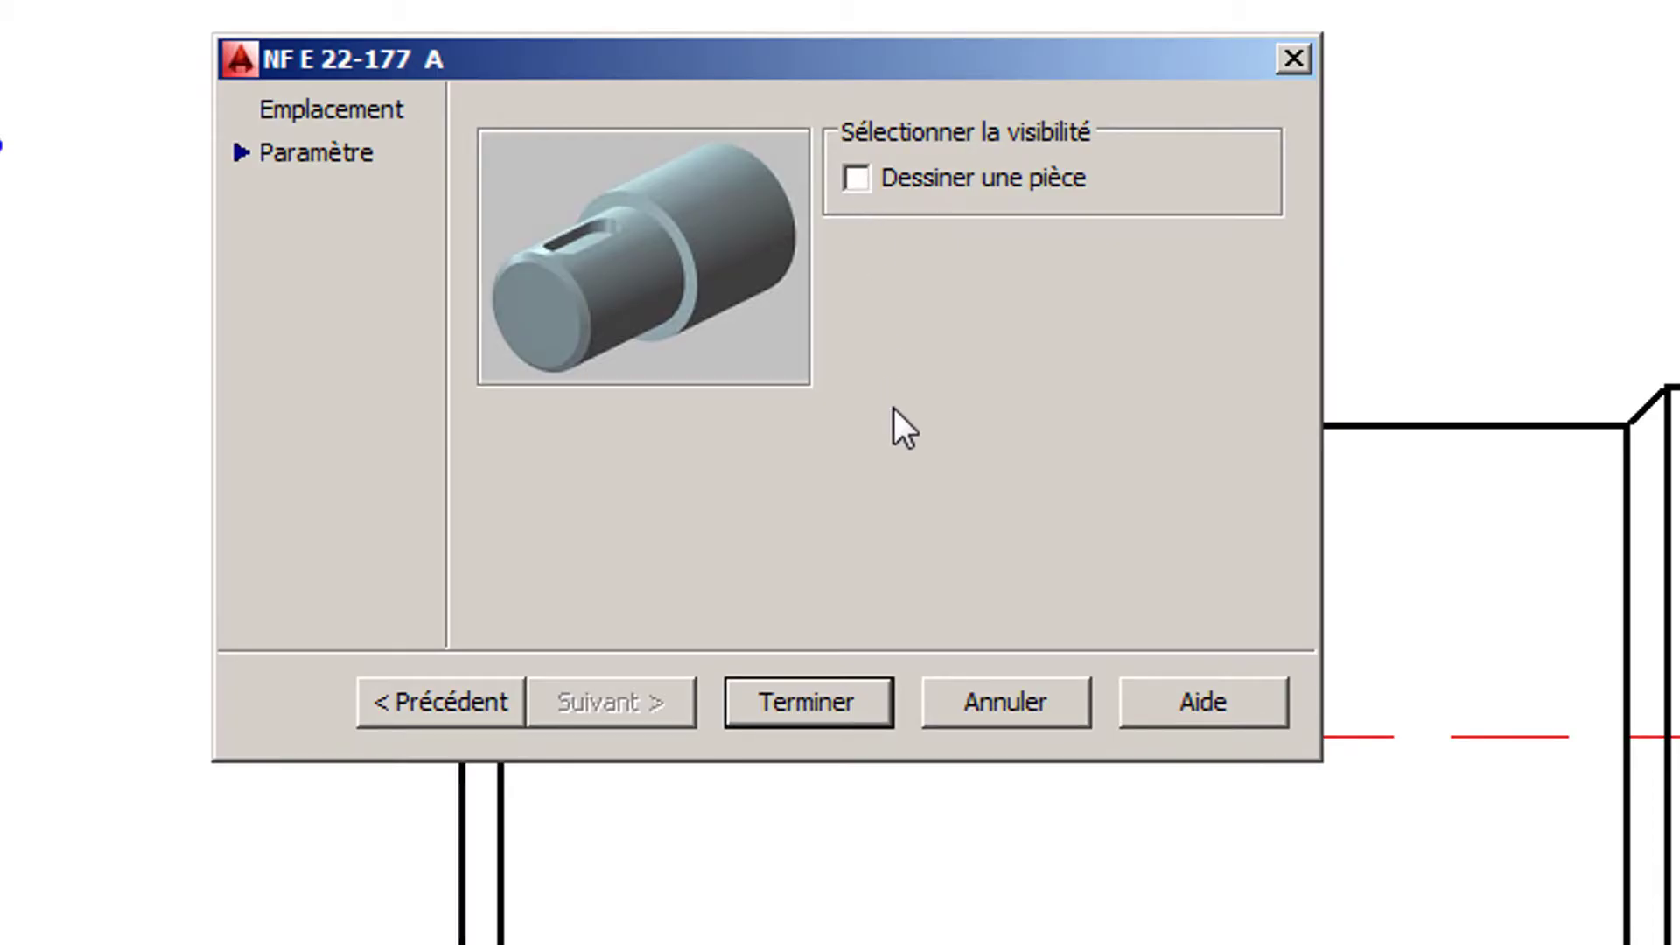
pyautogui.click(813, 700)
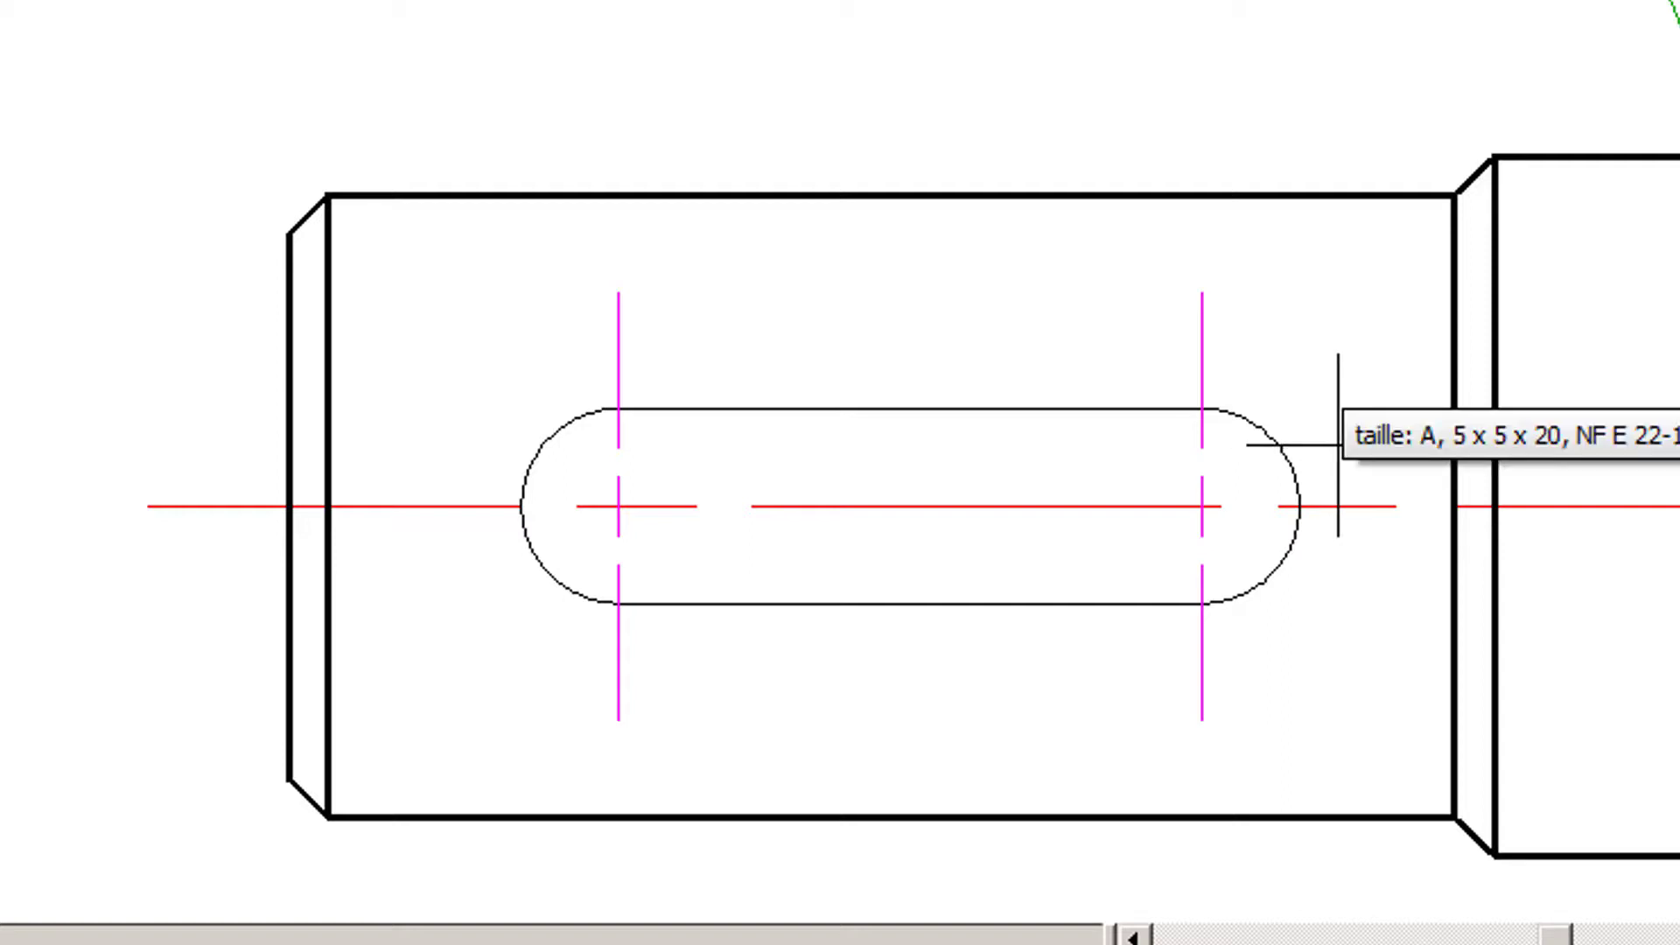
pyautogui.click(1338, 444)
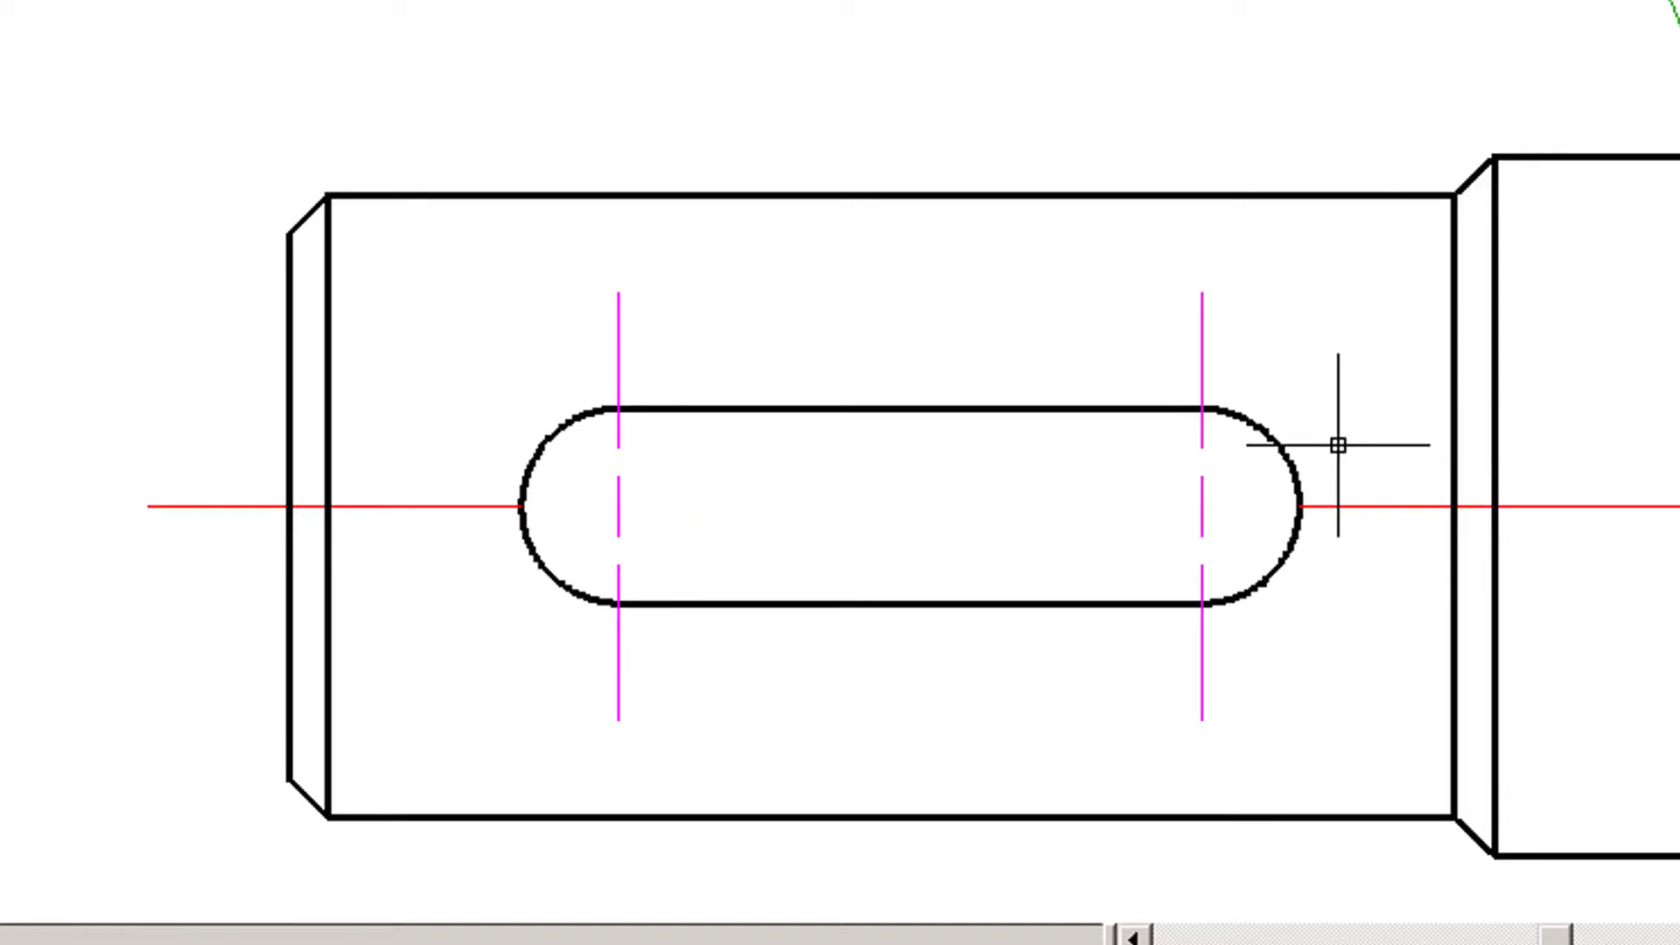
# - Open the content libraries and show the Roulements KB family in the custom library Bibliothèque 2021 V2.0
pyautogui.scroll(-2, 1295, 525)
pyautogui.scroll(-2, 1295, 525)
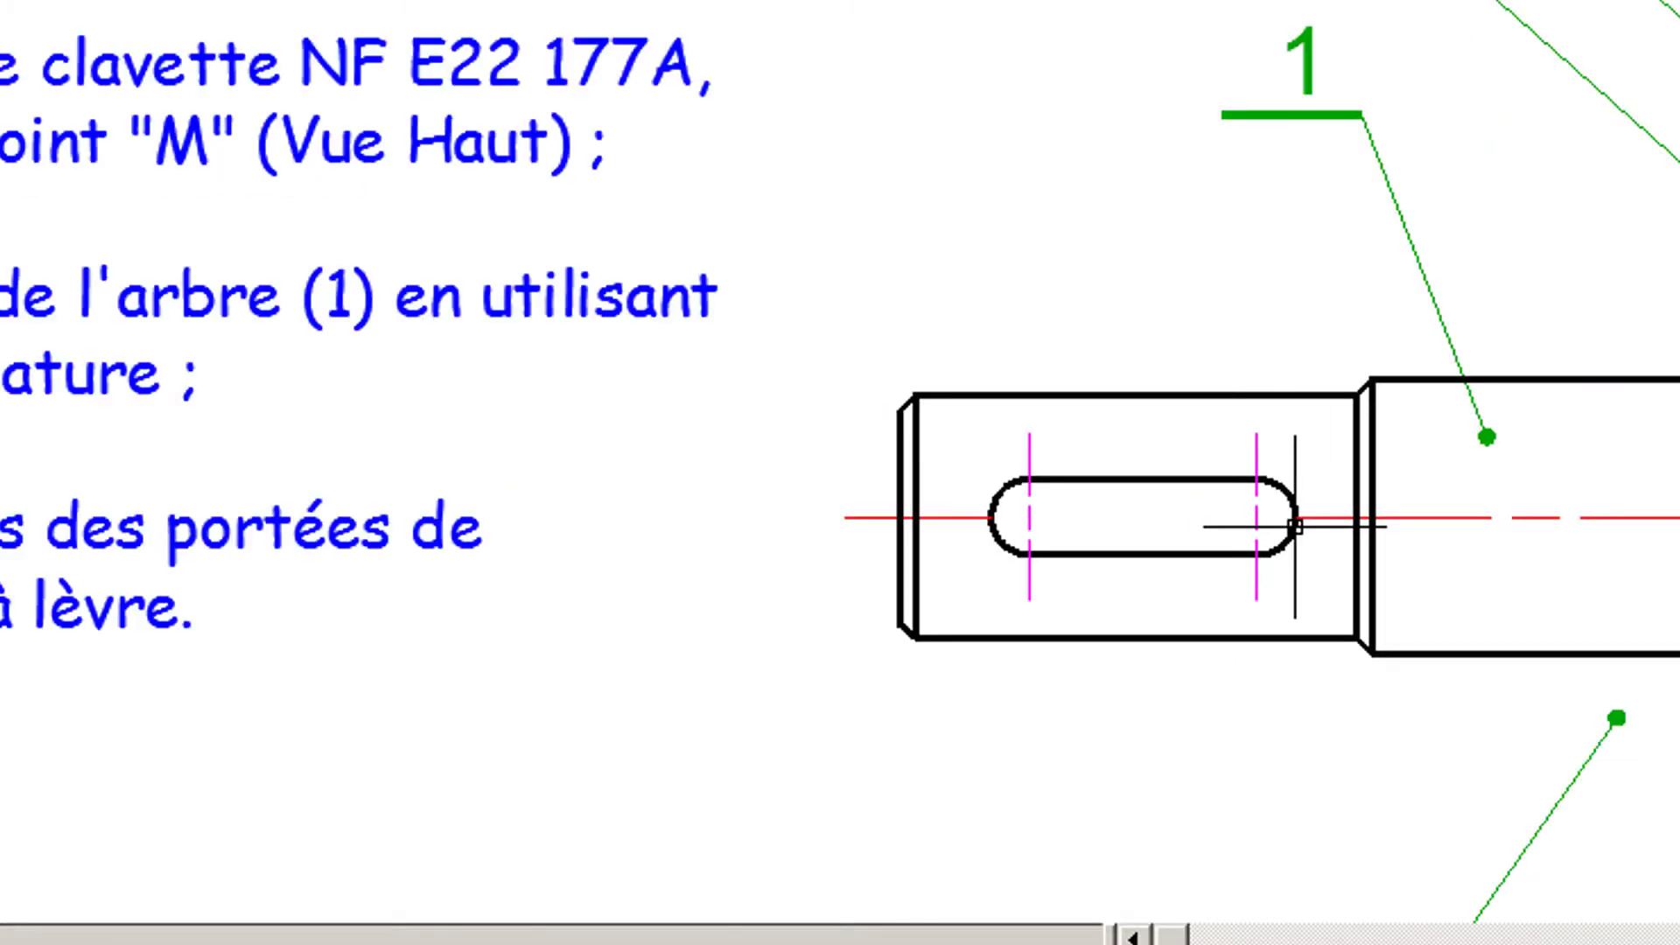
pyautogui.scroll(-2, 1499, 514)
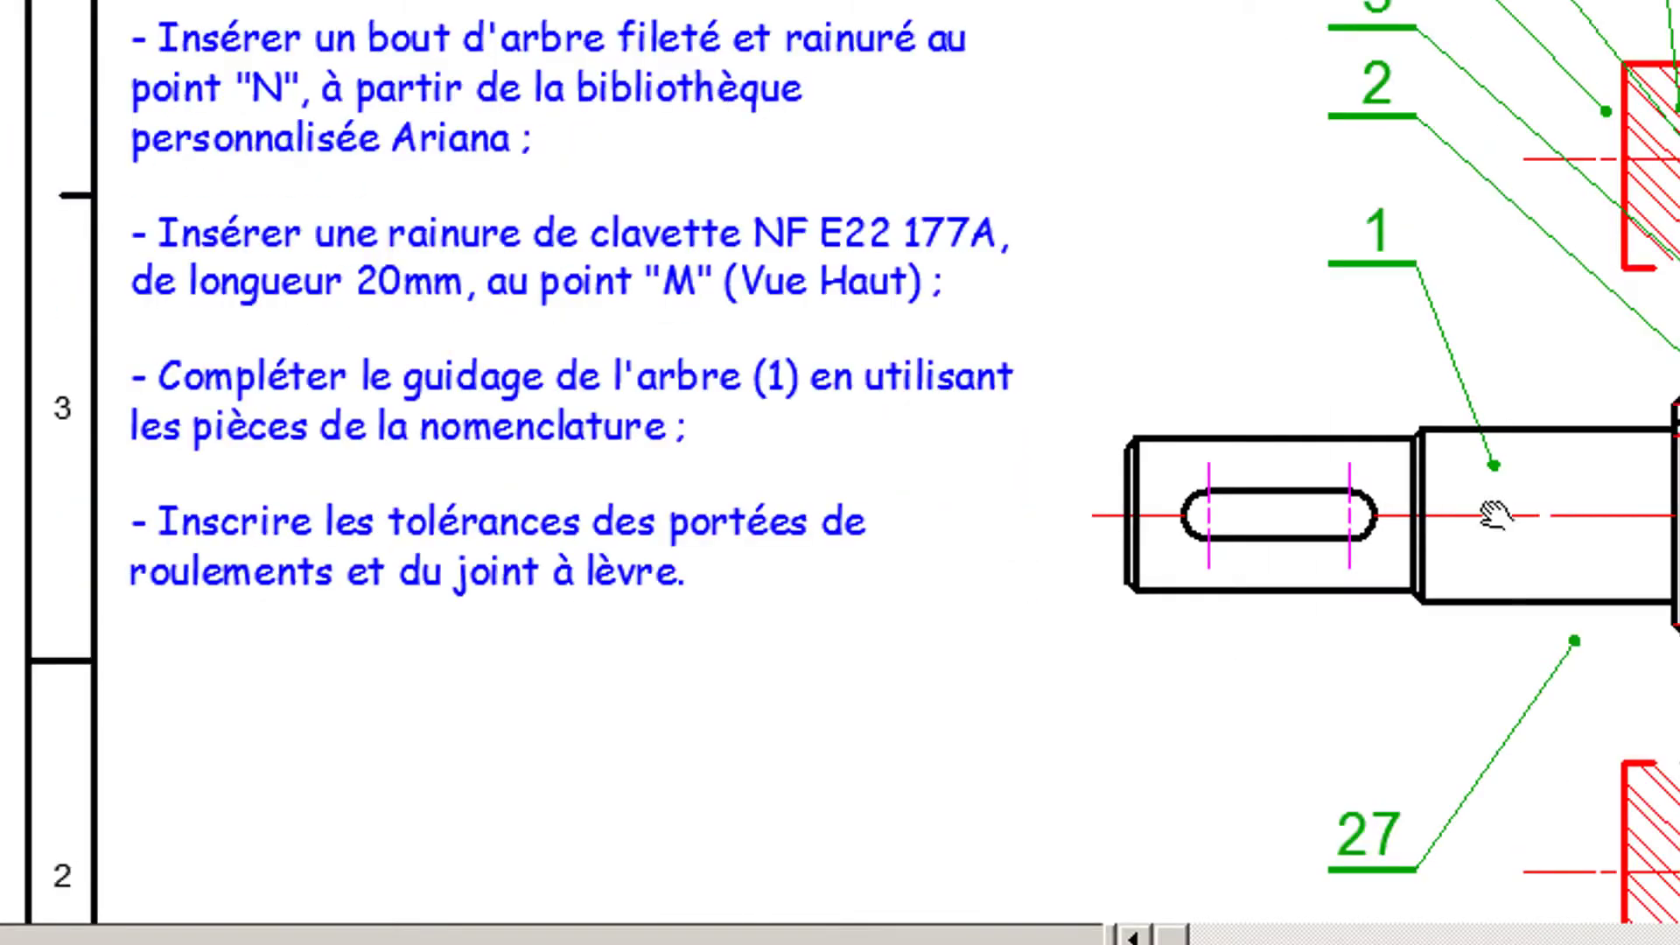
pyautogui.moveTo(1492, 517); pyautogui.dragTo(1175, 383, button='middle')
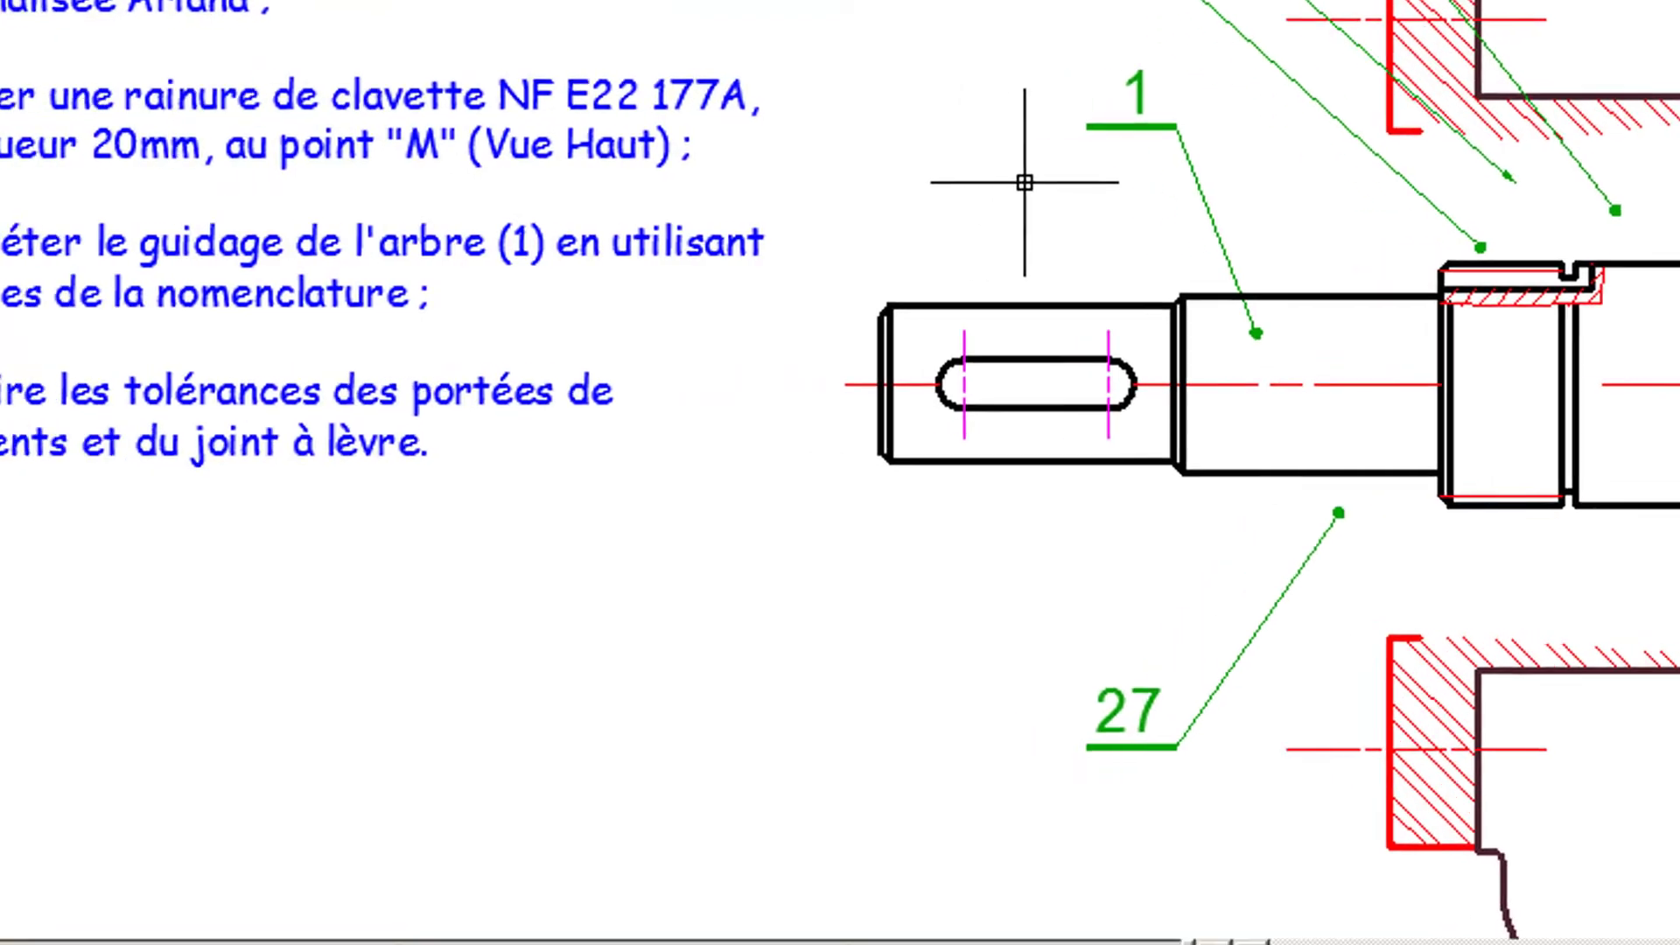
pyautogui.moveTo(950, 184); pyautogui.dragTo(782, 191, button='middle')
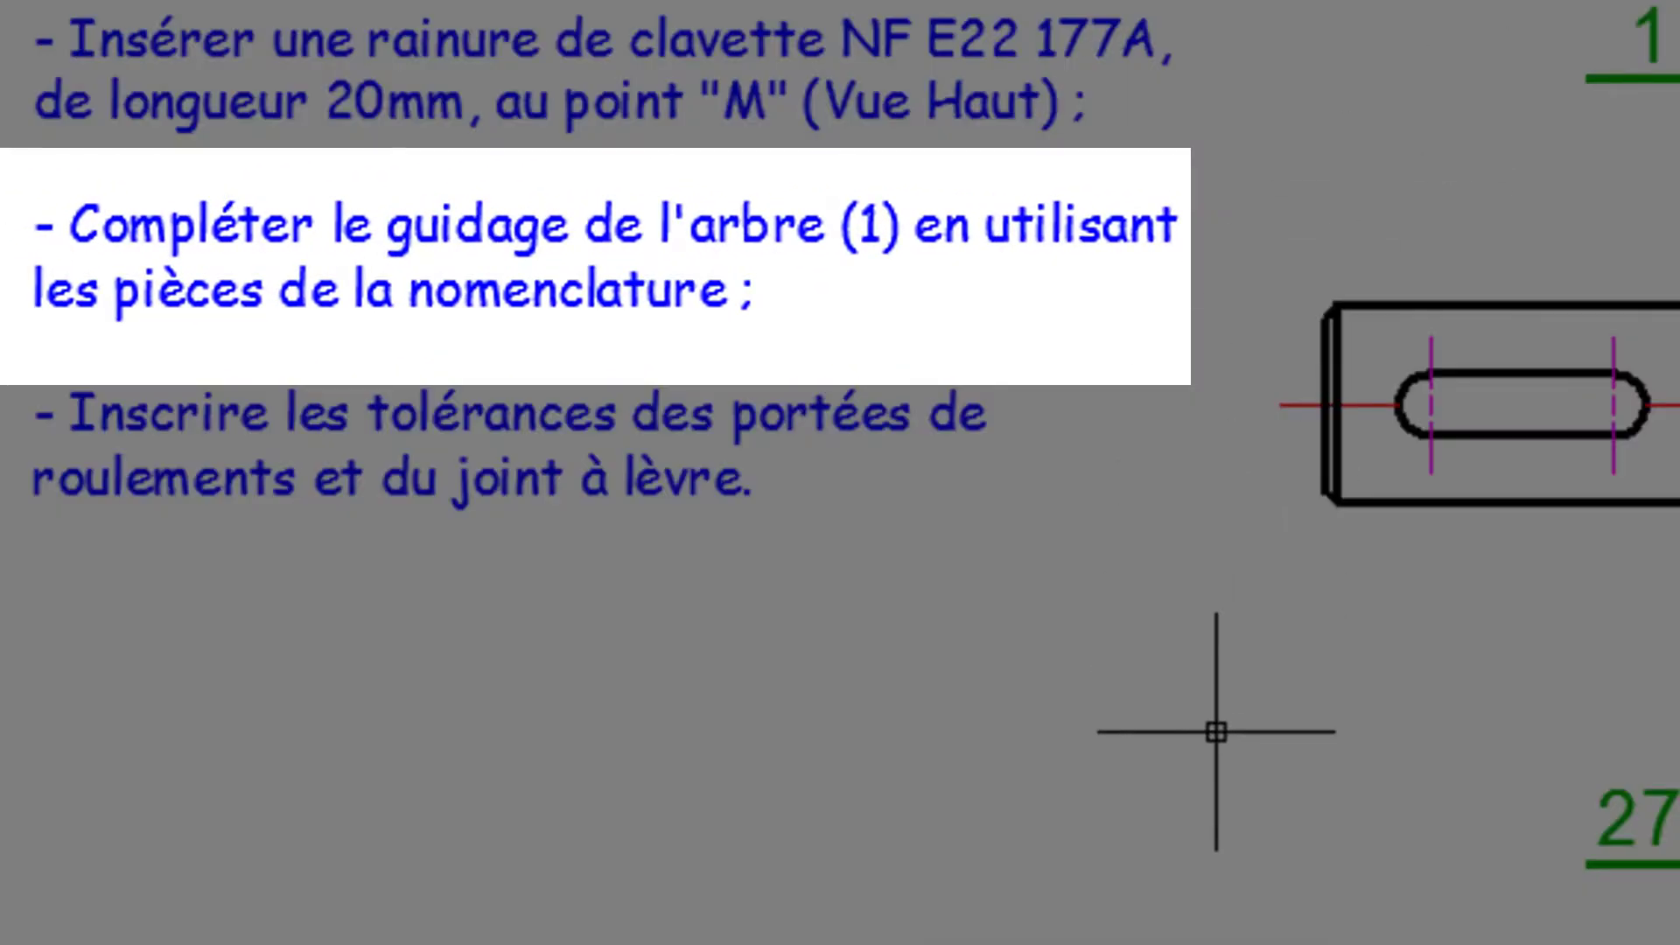
pyautogui.moveTo(1214, 730)
pyautogui.mouseDown(button='middle')
pyautogui.moveTo(1213, 71)
pyautogui.moveTo(1258, 0)
pyautogui.mouseUp(button='middle')
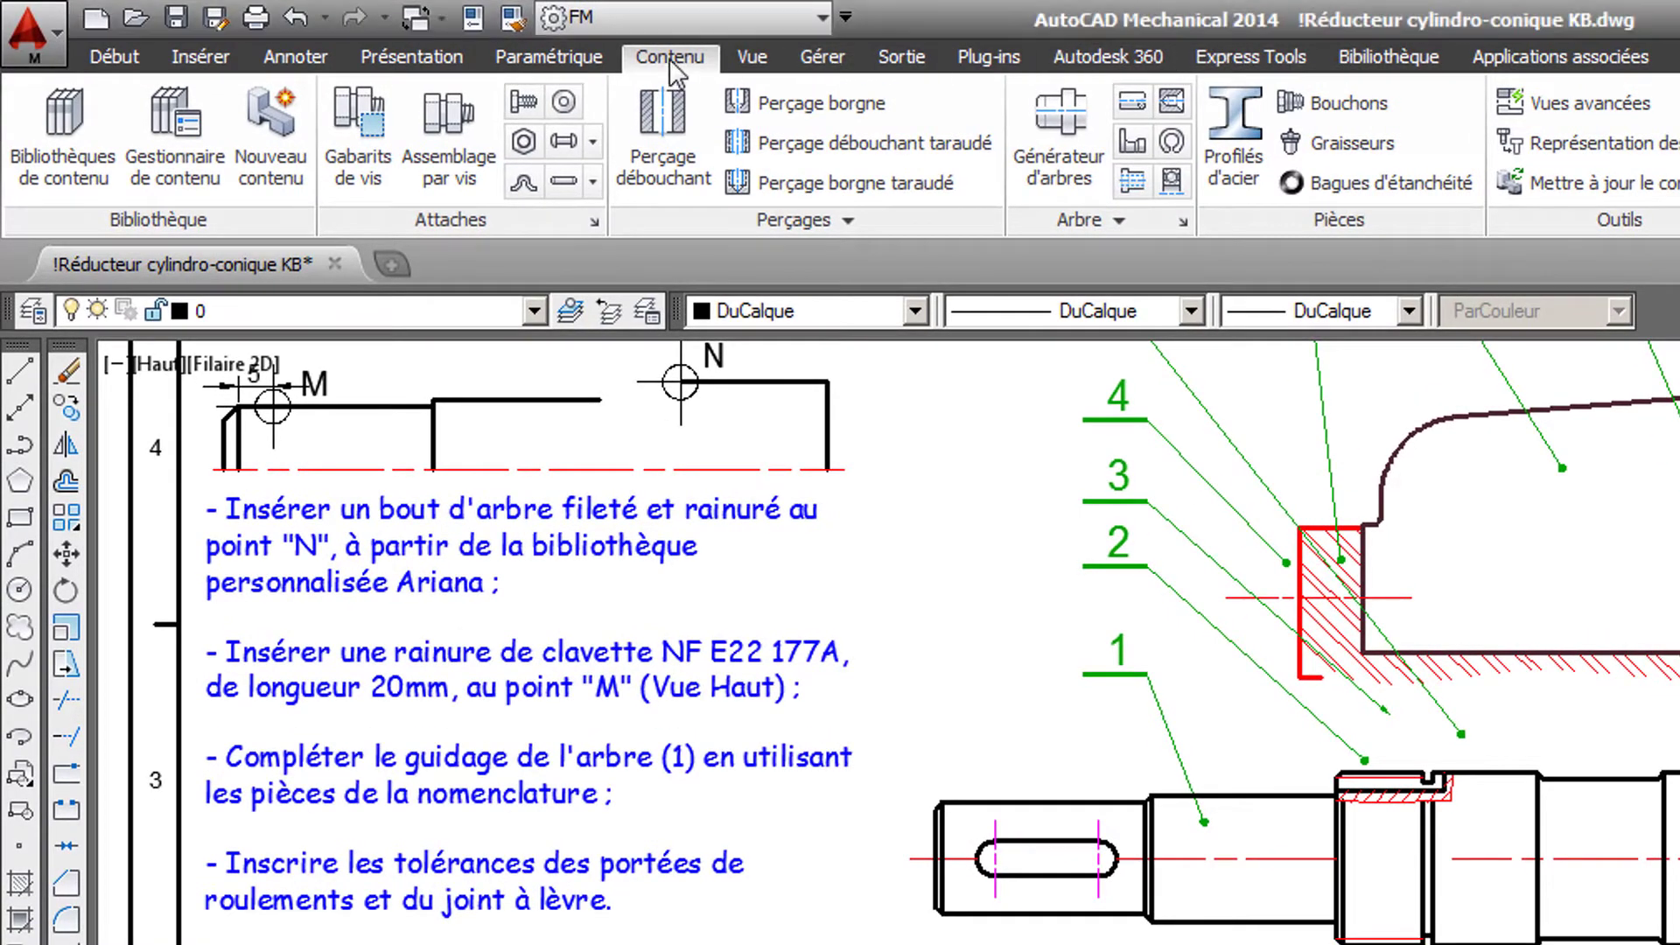
pyautogui.click(77, 123)
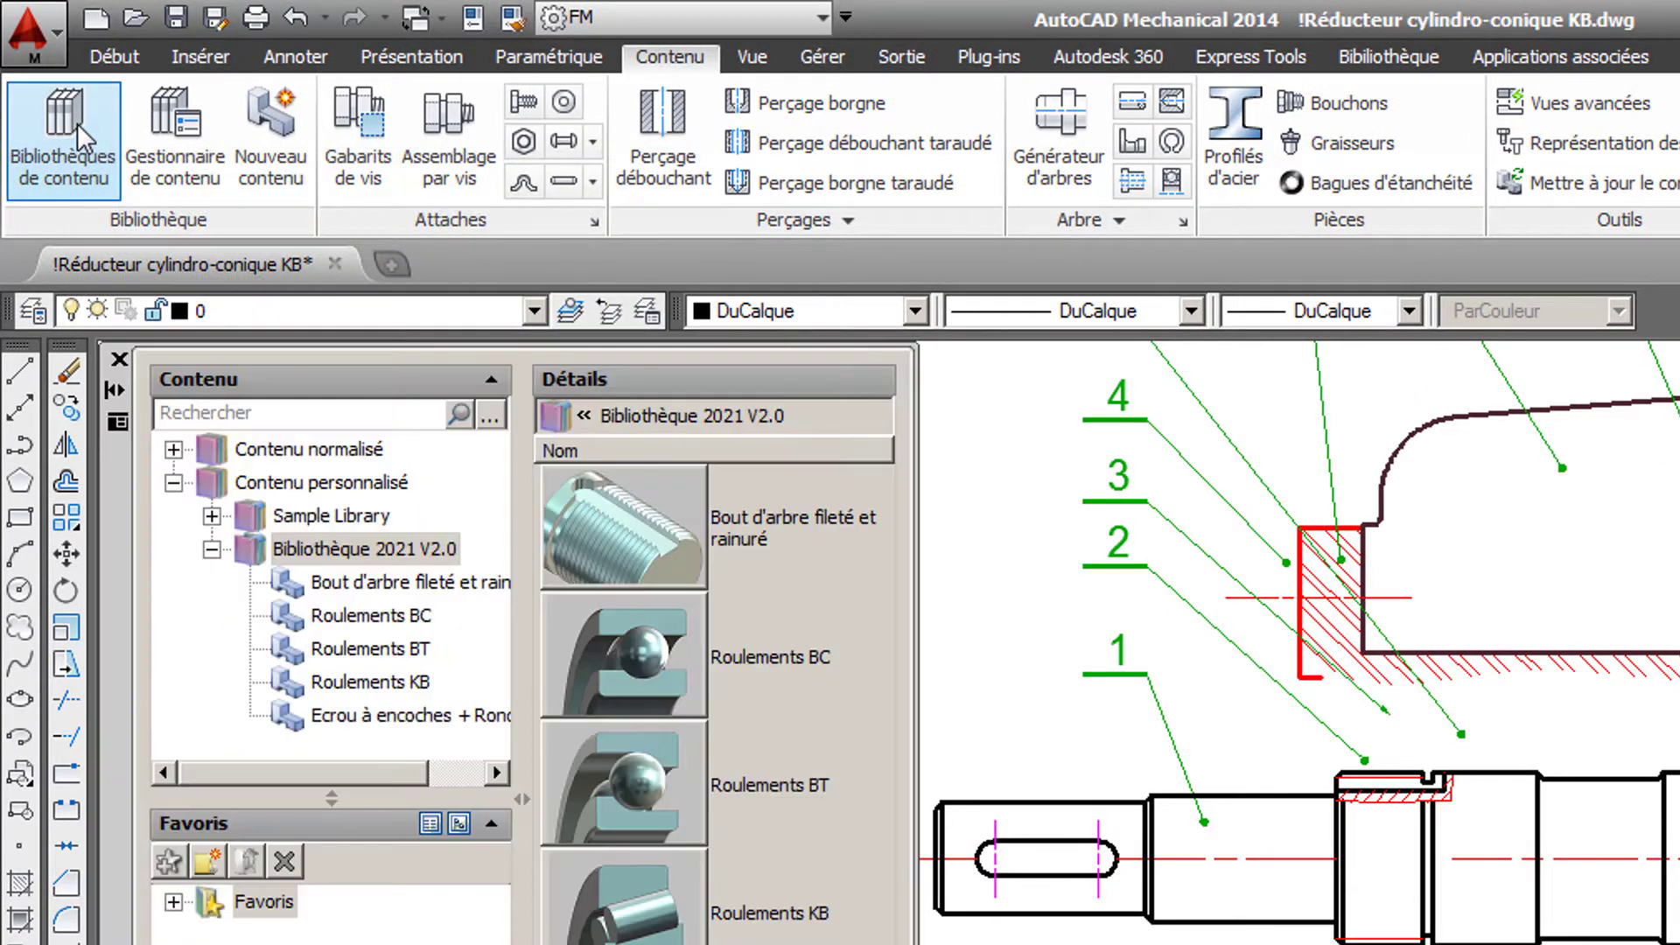
pyautogui.click(370, 681)
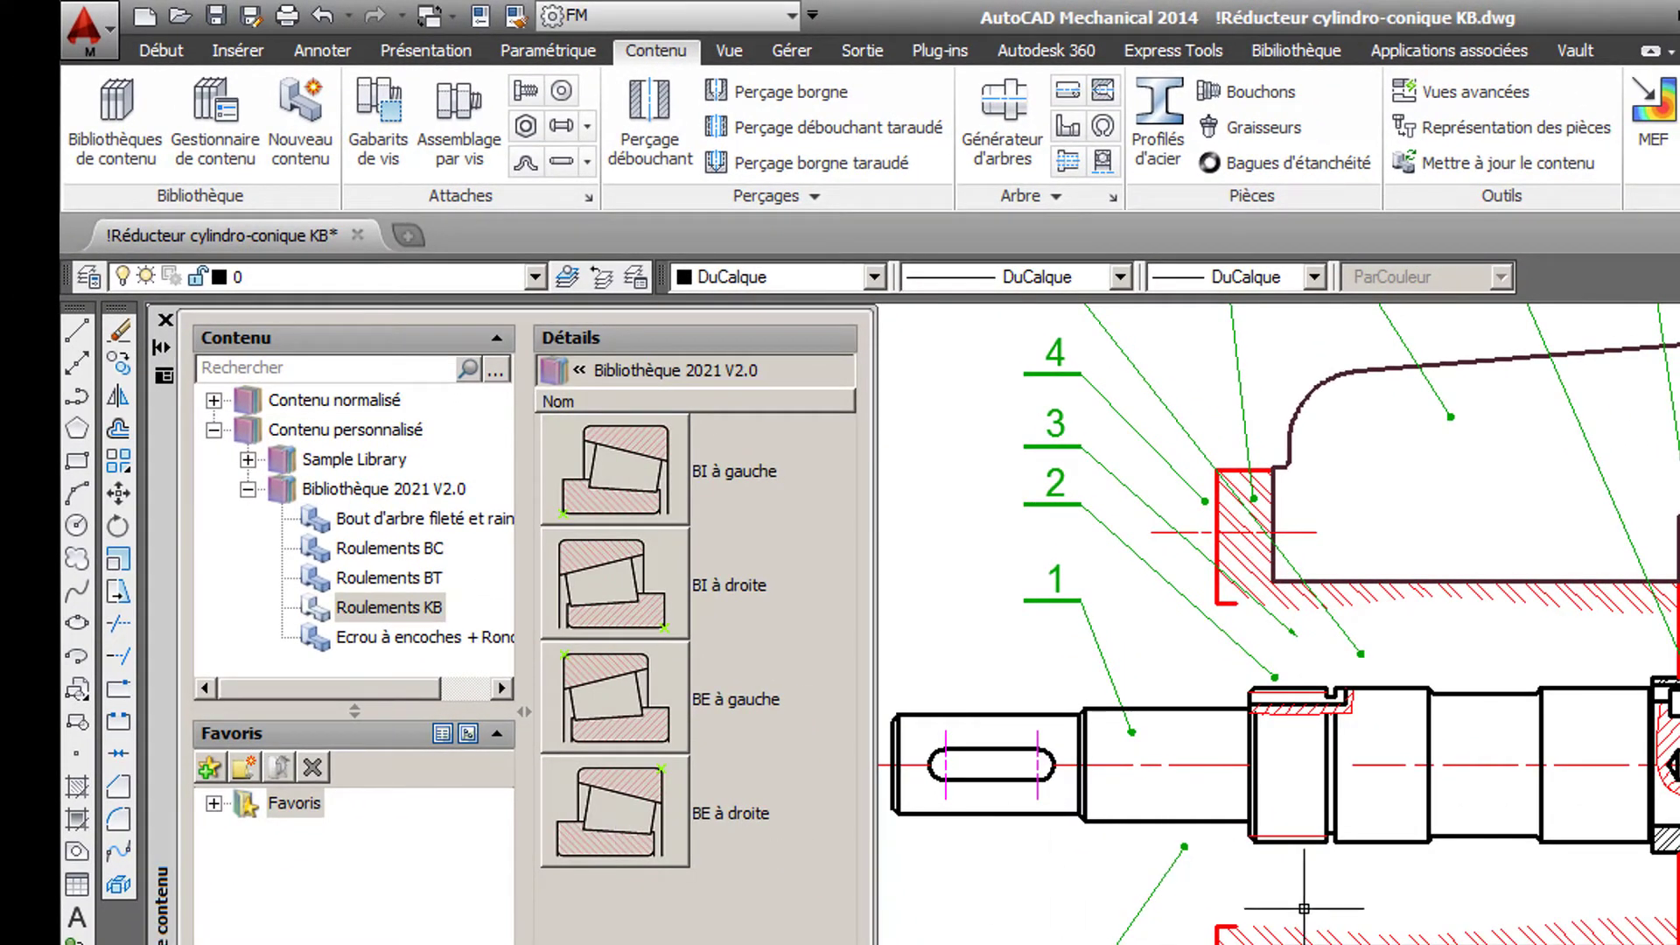
# - Start a KB roller bearing of type BI à droite with object snap tracking on, placing it where the shaft's upper contour extension meets the shoulder face, at 0°
pyautogui.scroll(2, 1470, 846)
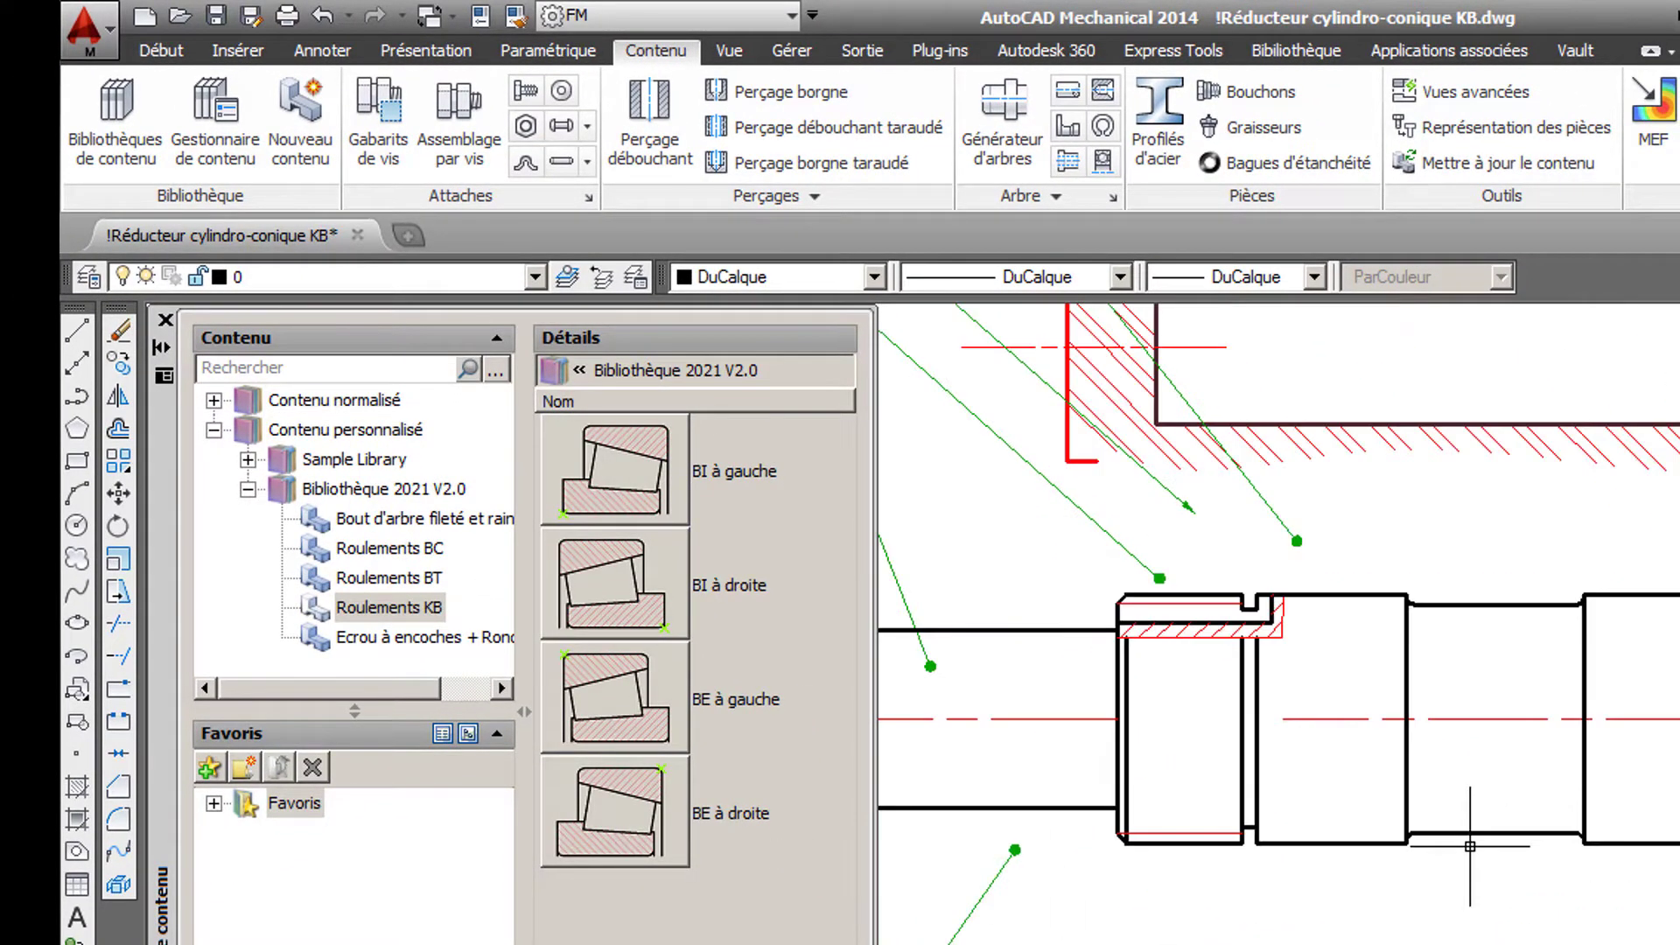
pyautogui.moveTo(1496, 853)
pyautogui.mouseDown(button='middle')
pyautogui.moveTo(1448, 916)
pyautogui.moveTo(1369, 944)
pyautogui.mouseUp(button='middle')
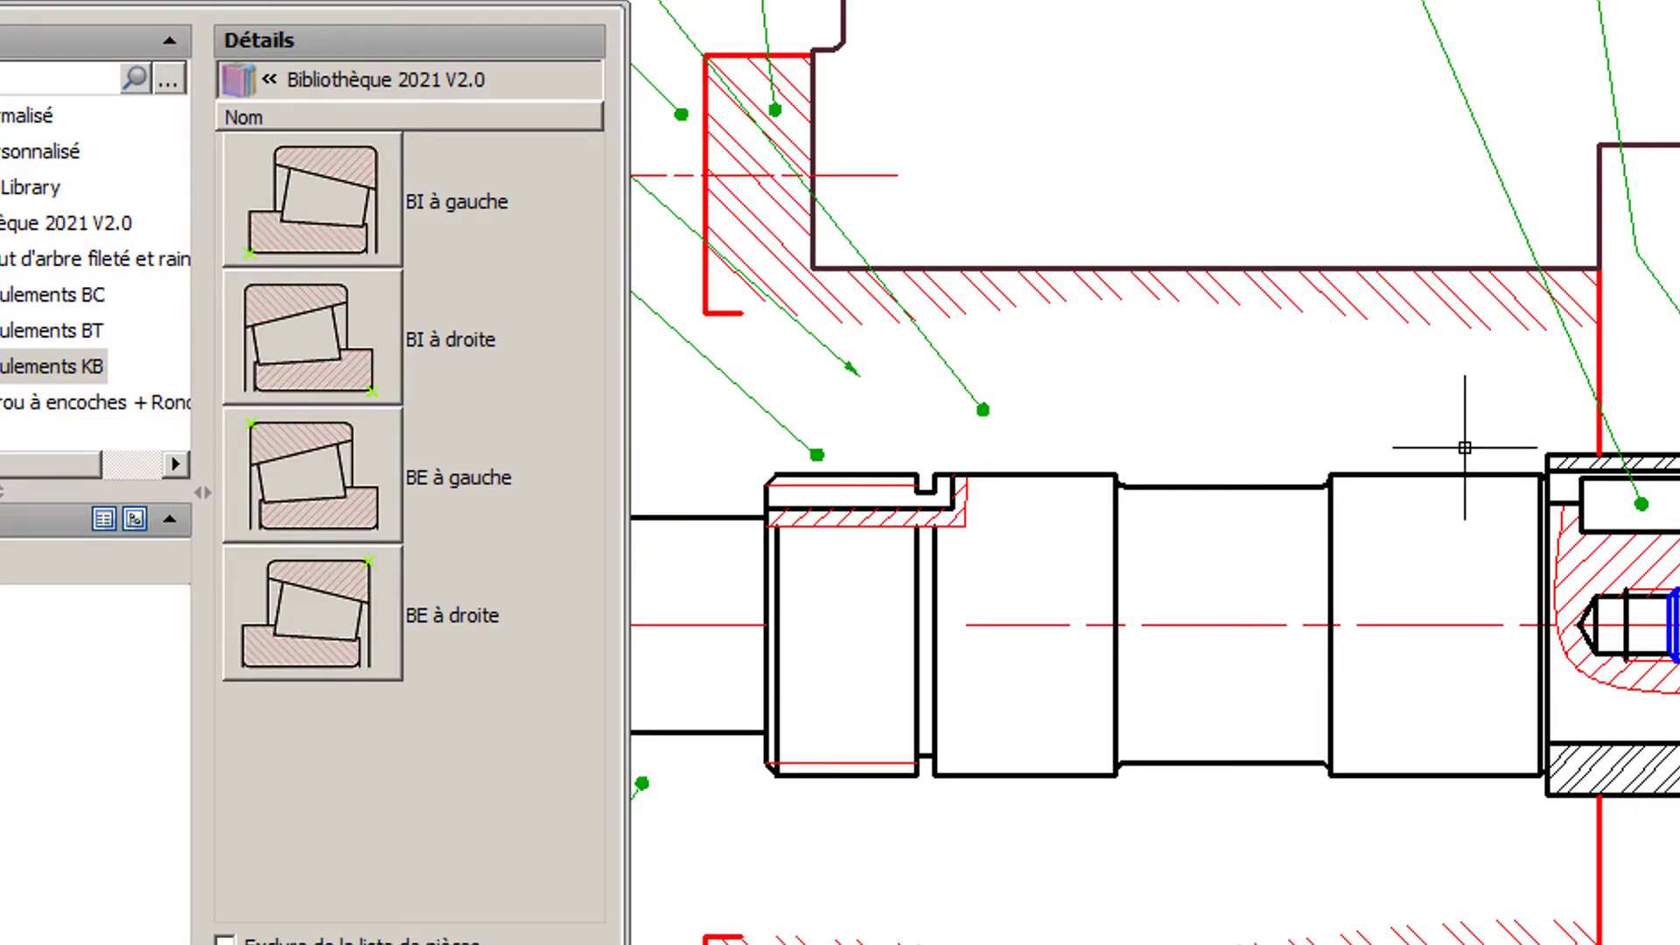
pyautogui.scroll(4, 1480, 447)
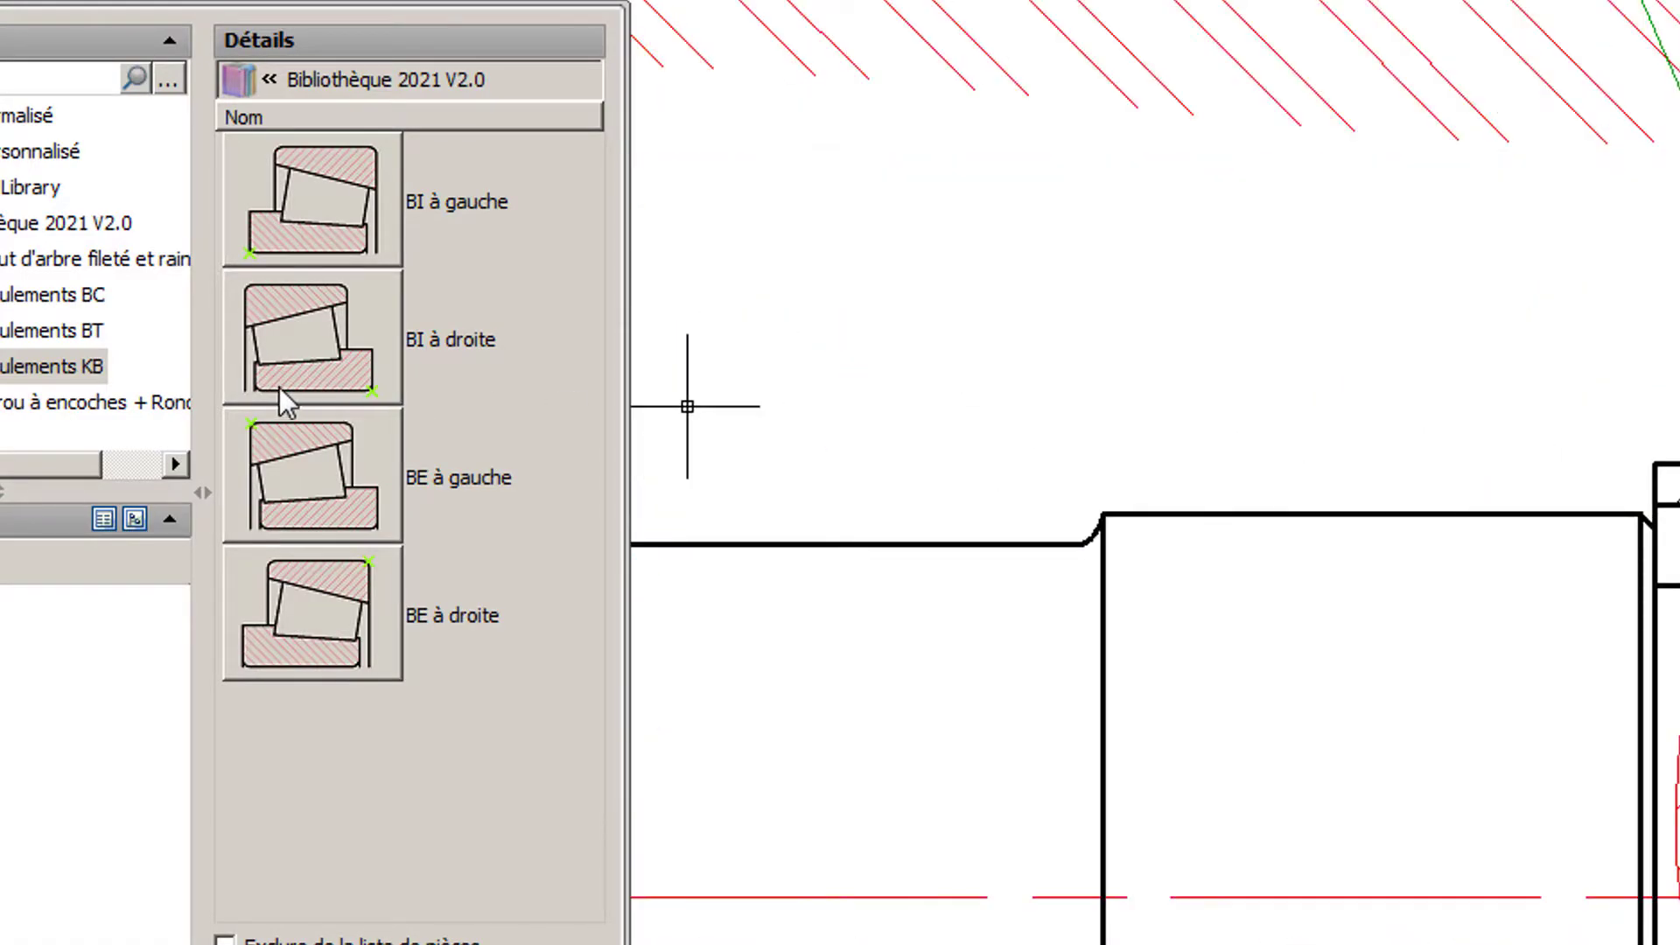
pyautogui.click(303, 354)
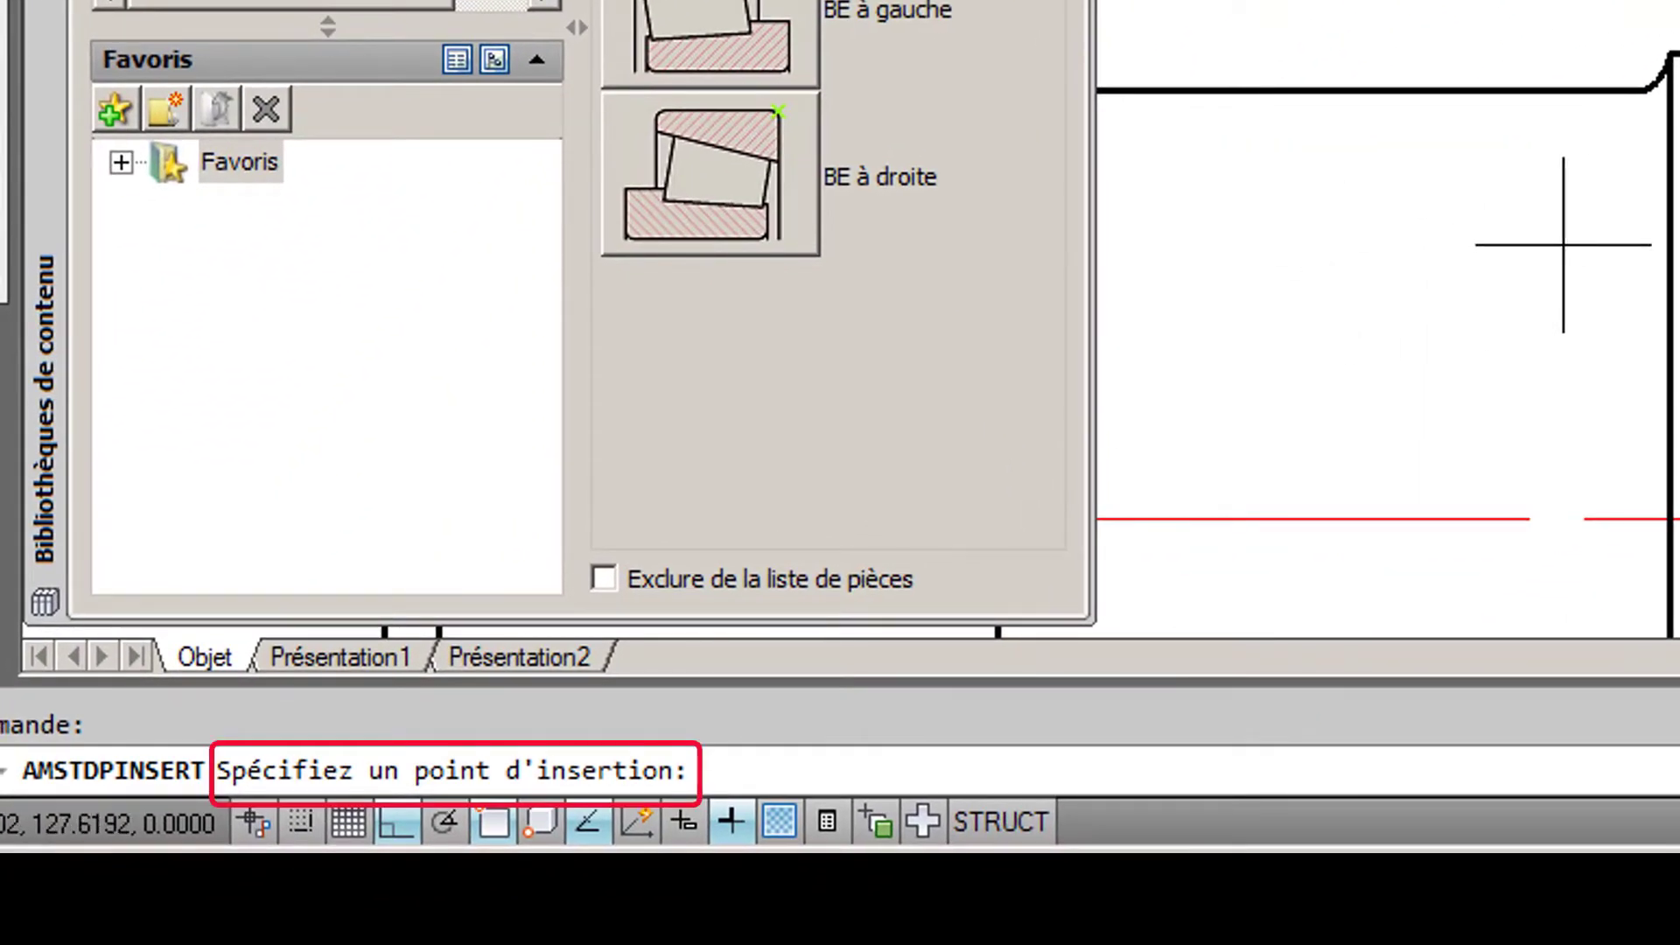
pyautogui.click(584, 823)
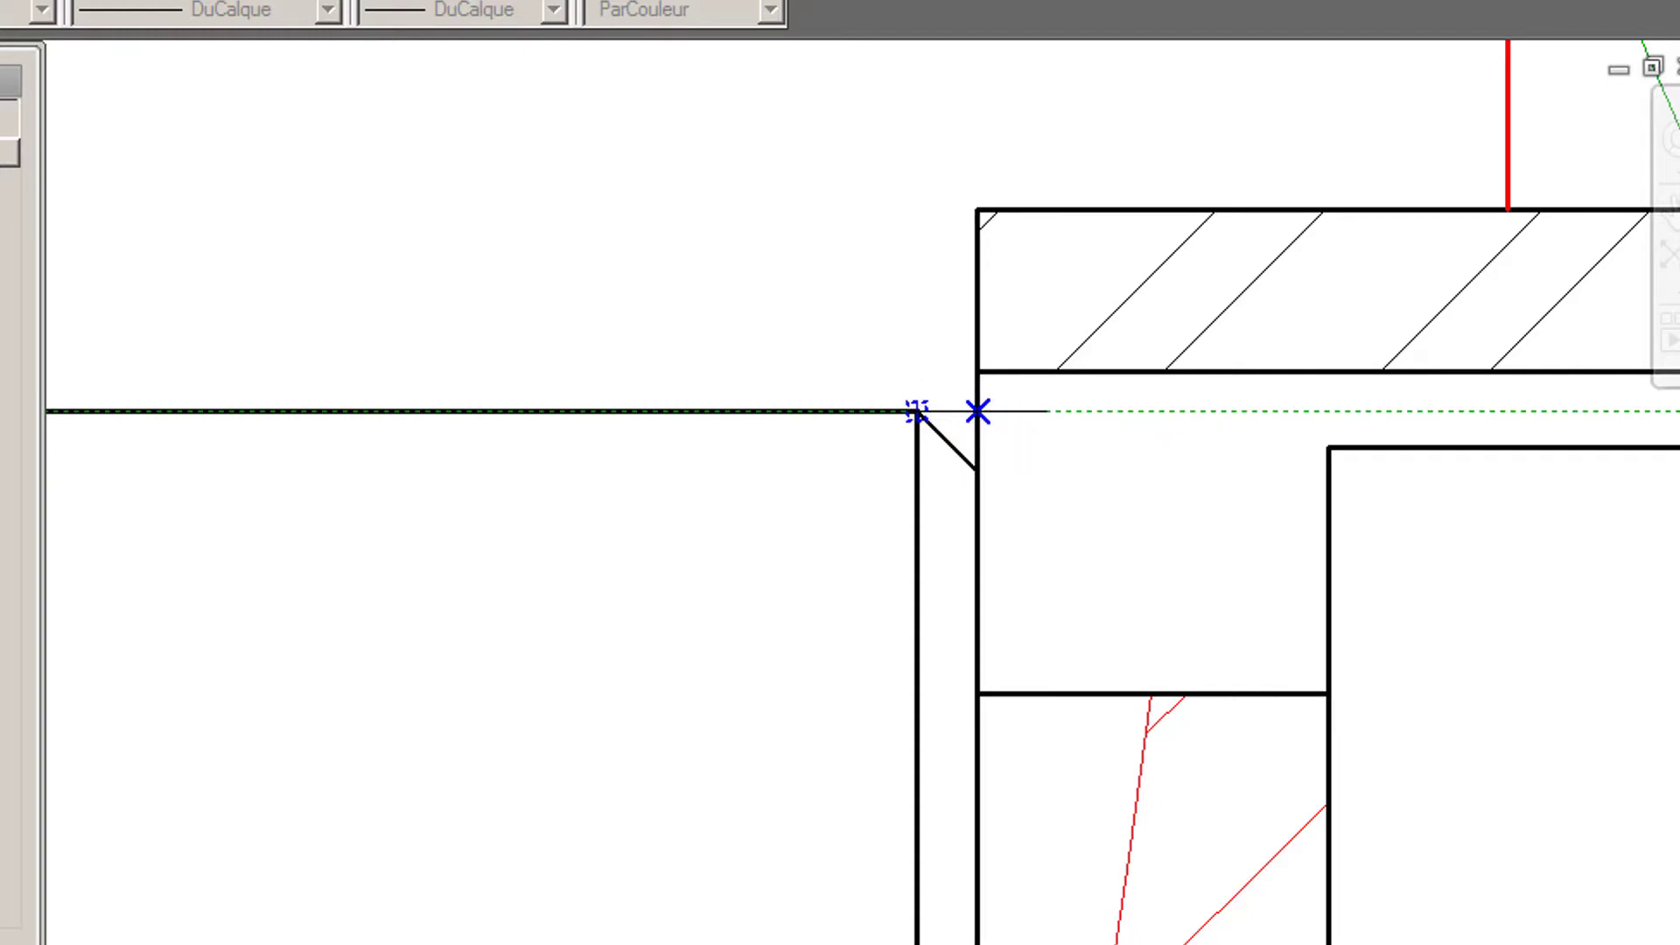
pyautogui.click(977, 411)
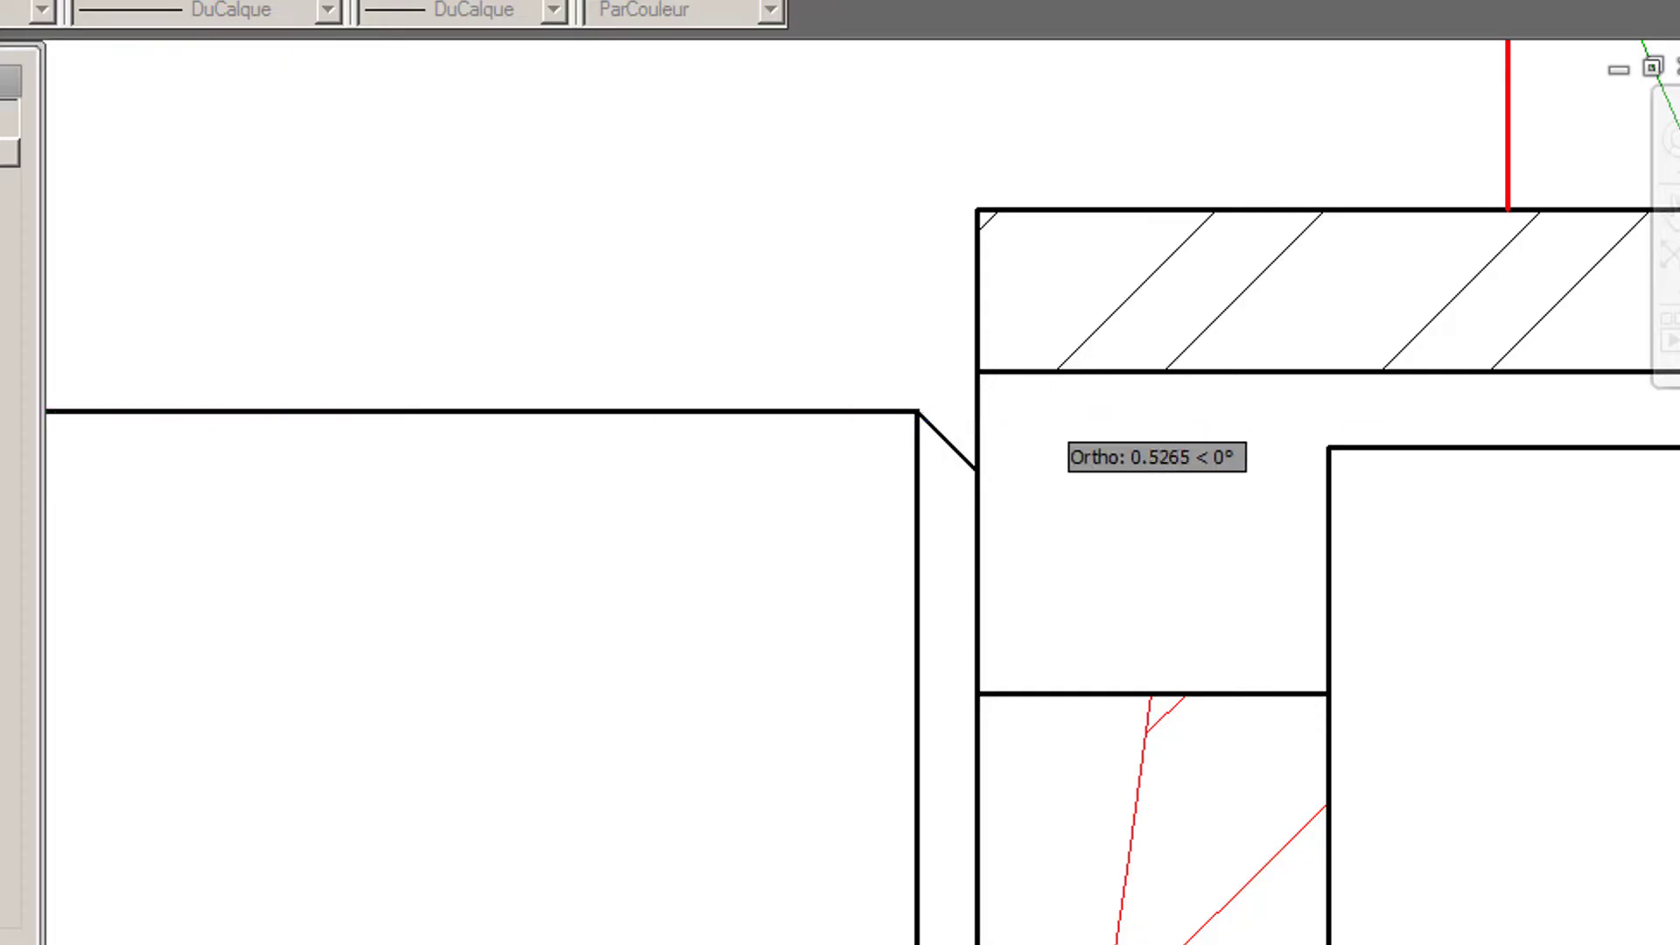
pyautogui.click(1098, 411)
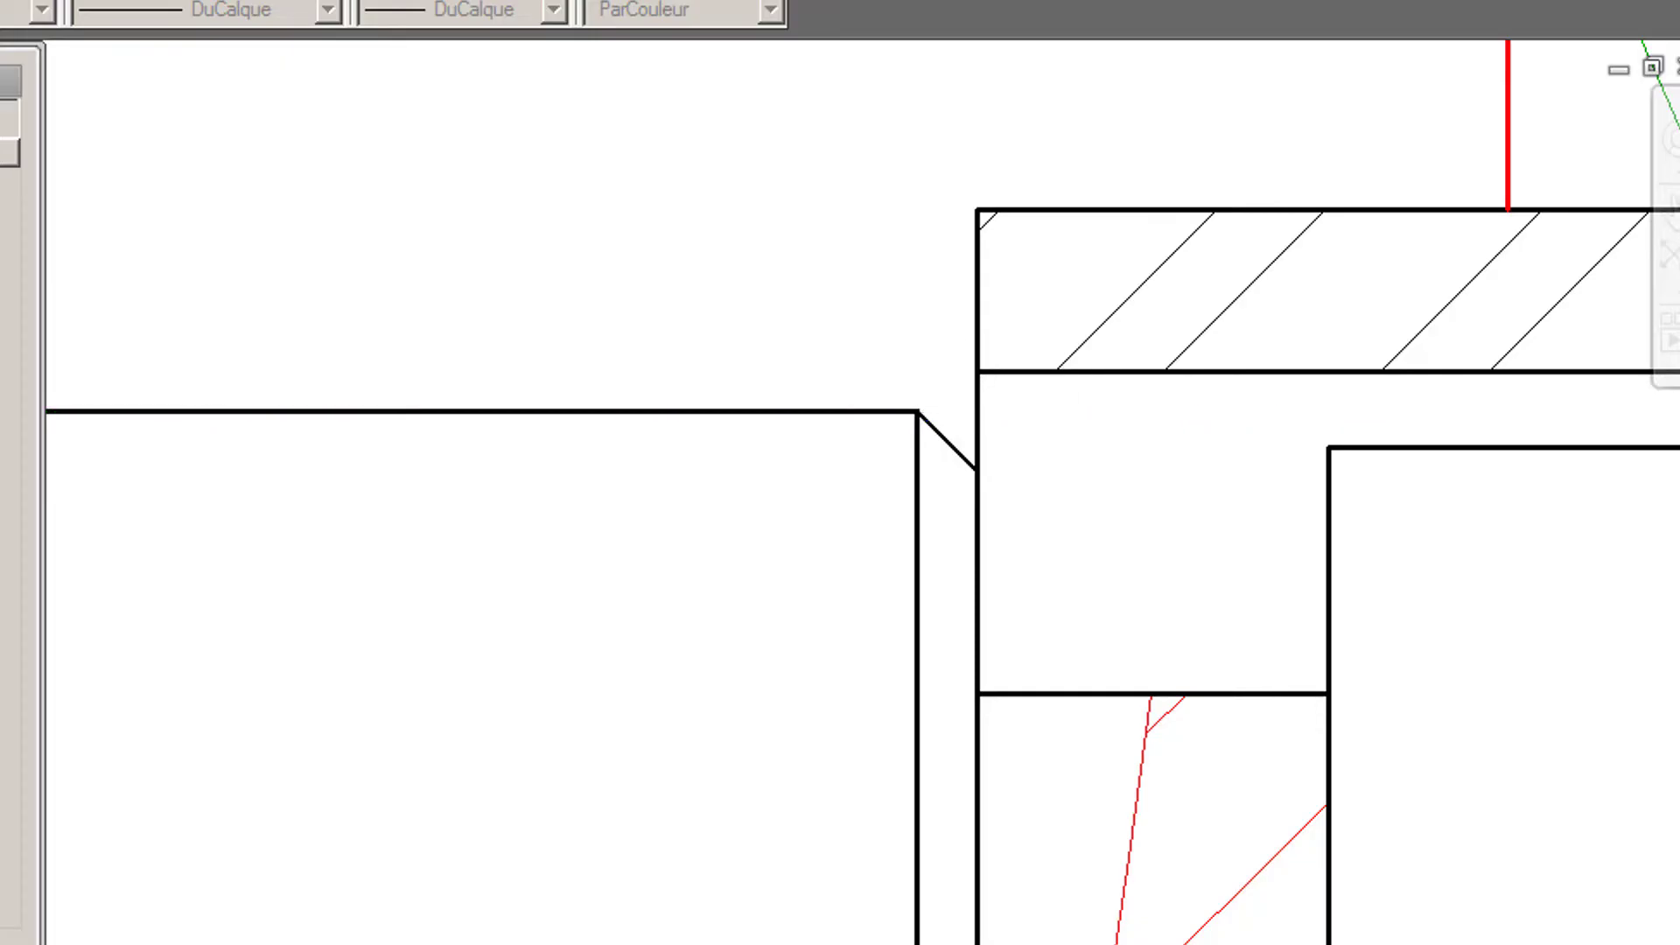
pyautogui.click(957, 268)
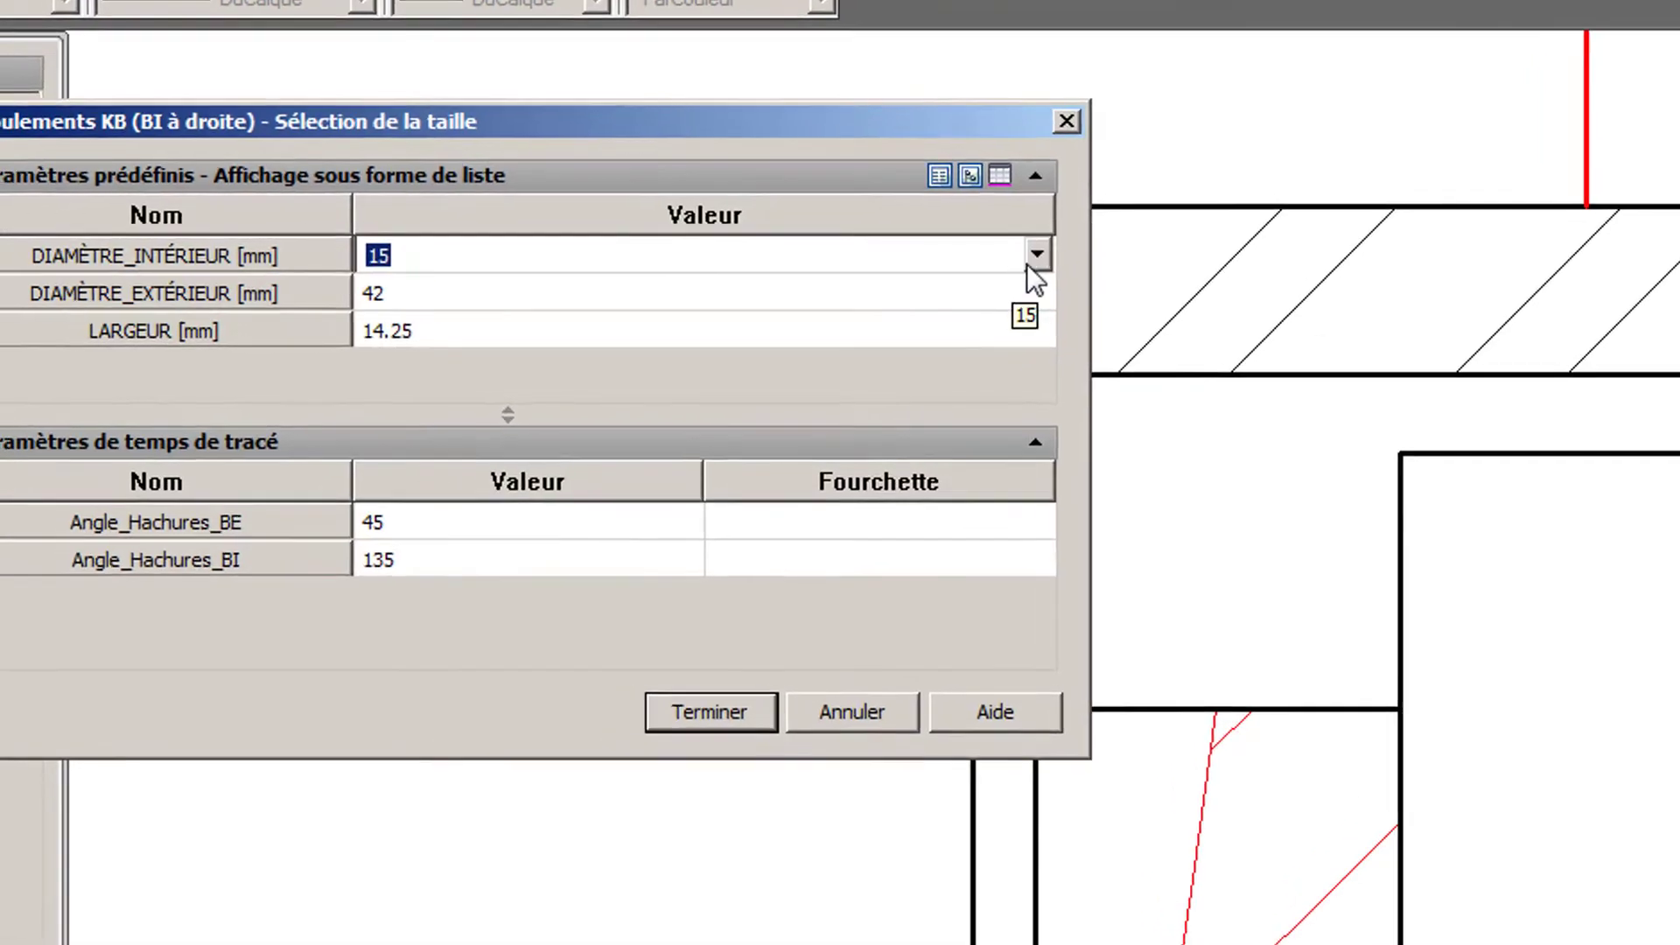
# - Size the BI à droite bearing with inner diameter 25 mm, outer diameter 52 mm and width 16.25 mm, and insert it
pyautogui.click(983, 259)
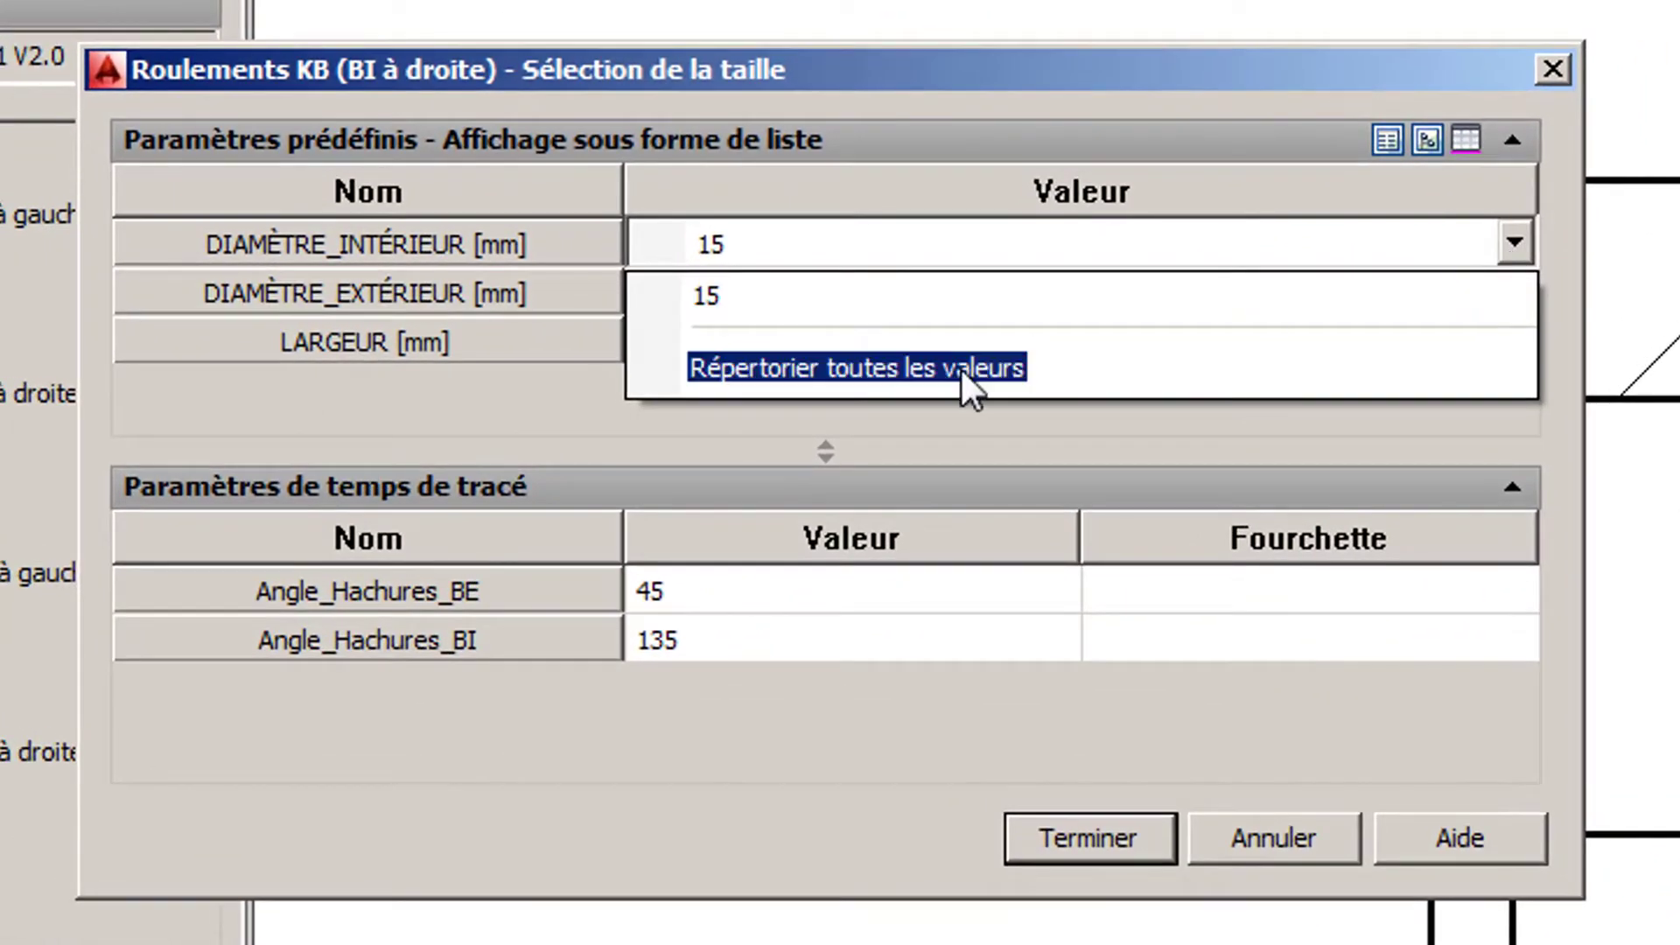
pyautogui.click(948, 369)
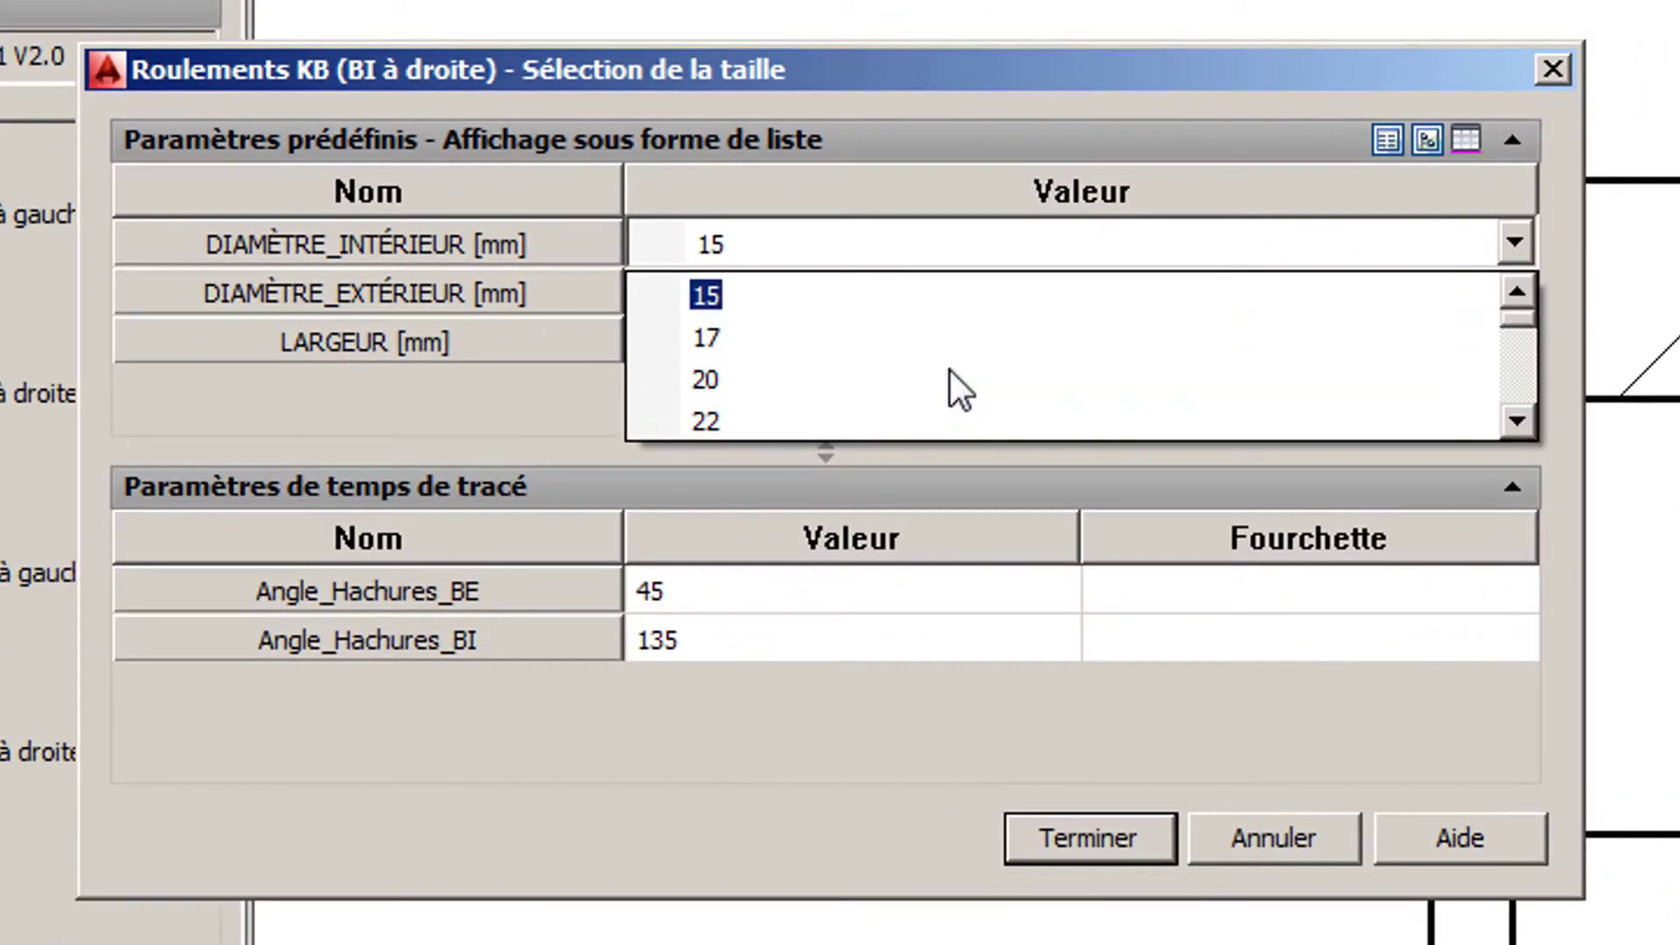
pyautogui.scroll(-1, 948, 370)
pyautogui.click(910, 344)
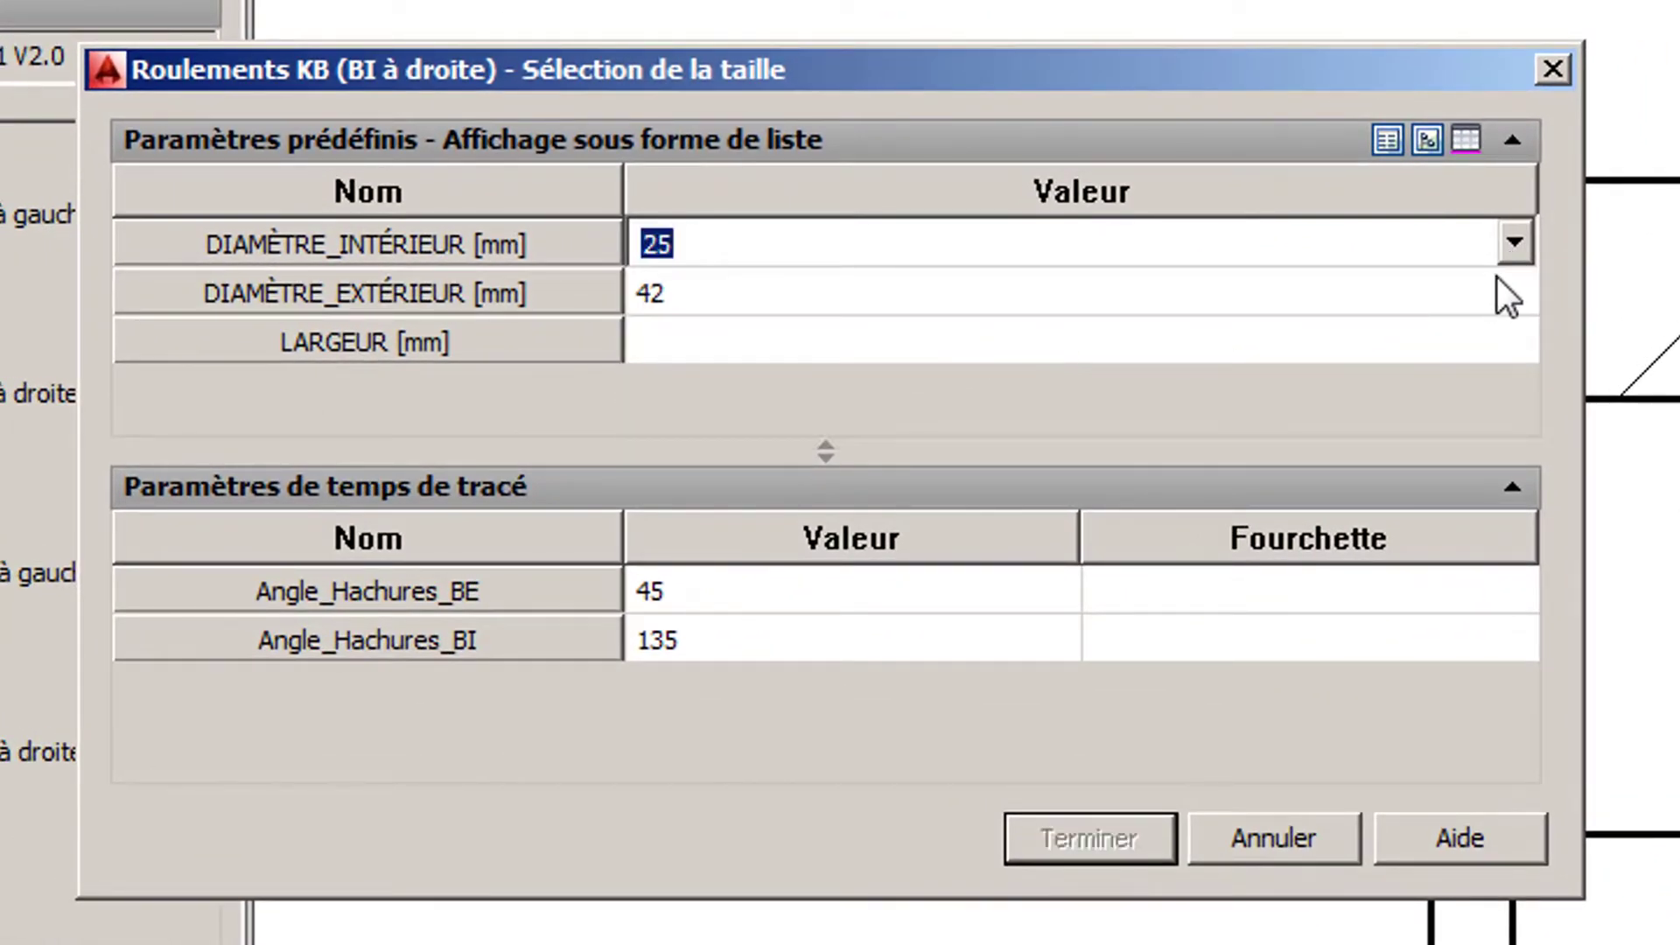
pyautogui.click(1522, 292)
pyautogui.click(1518, 292)
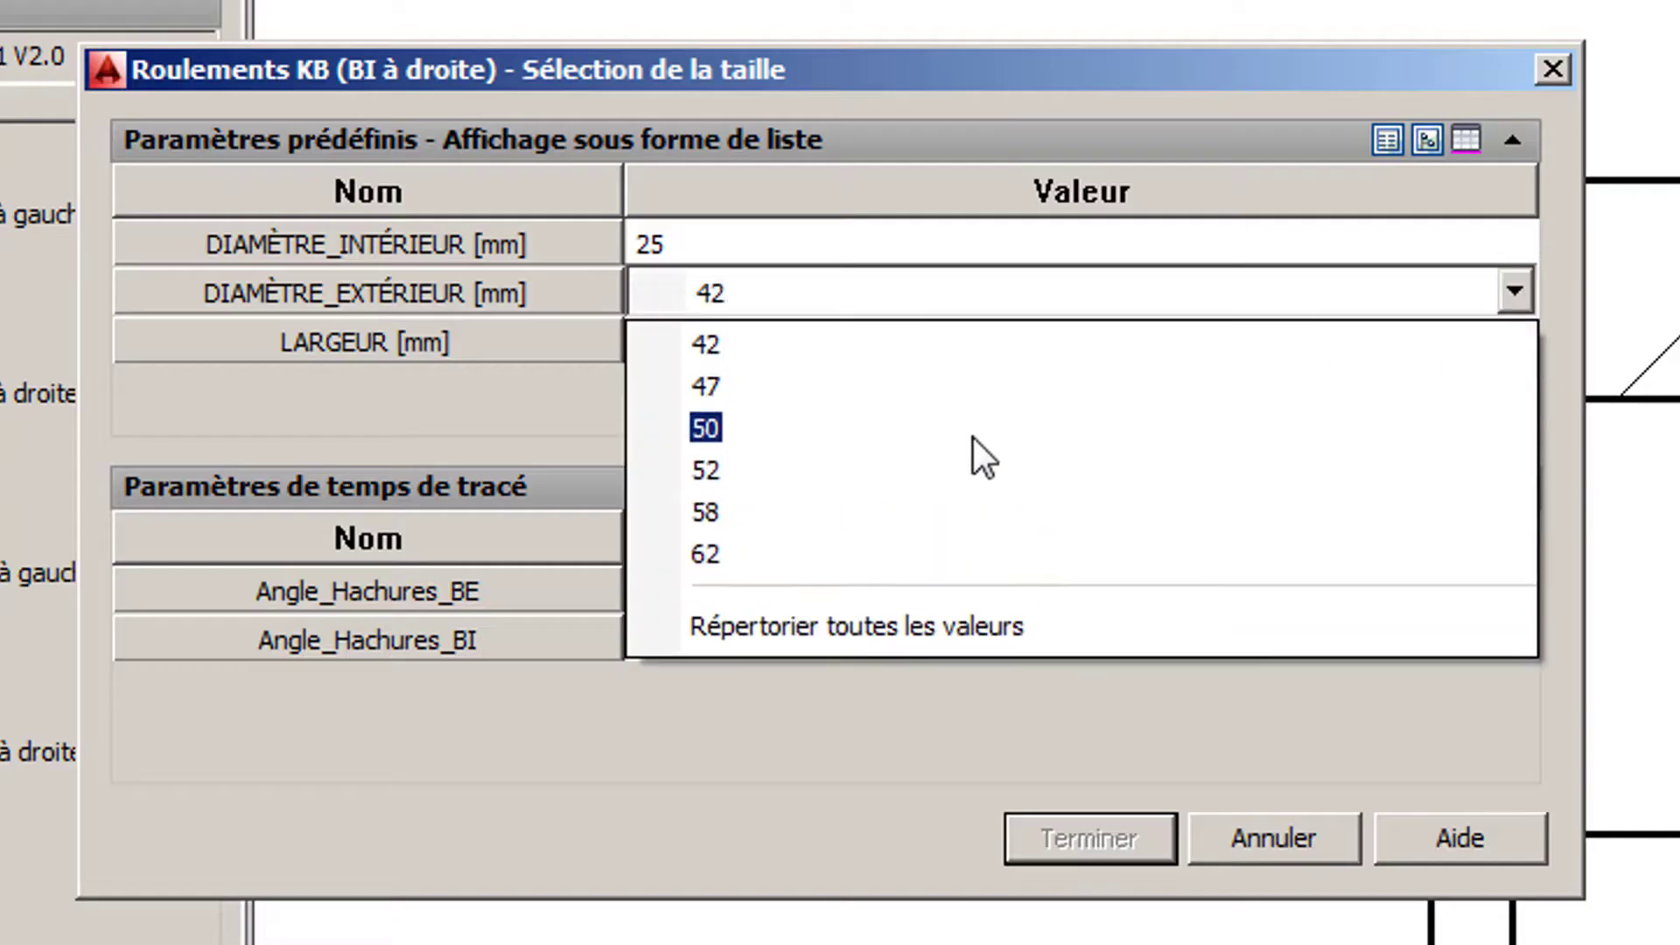
pyautogui.click(971, 470)
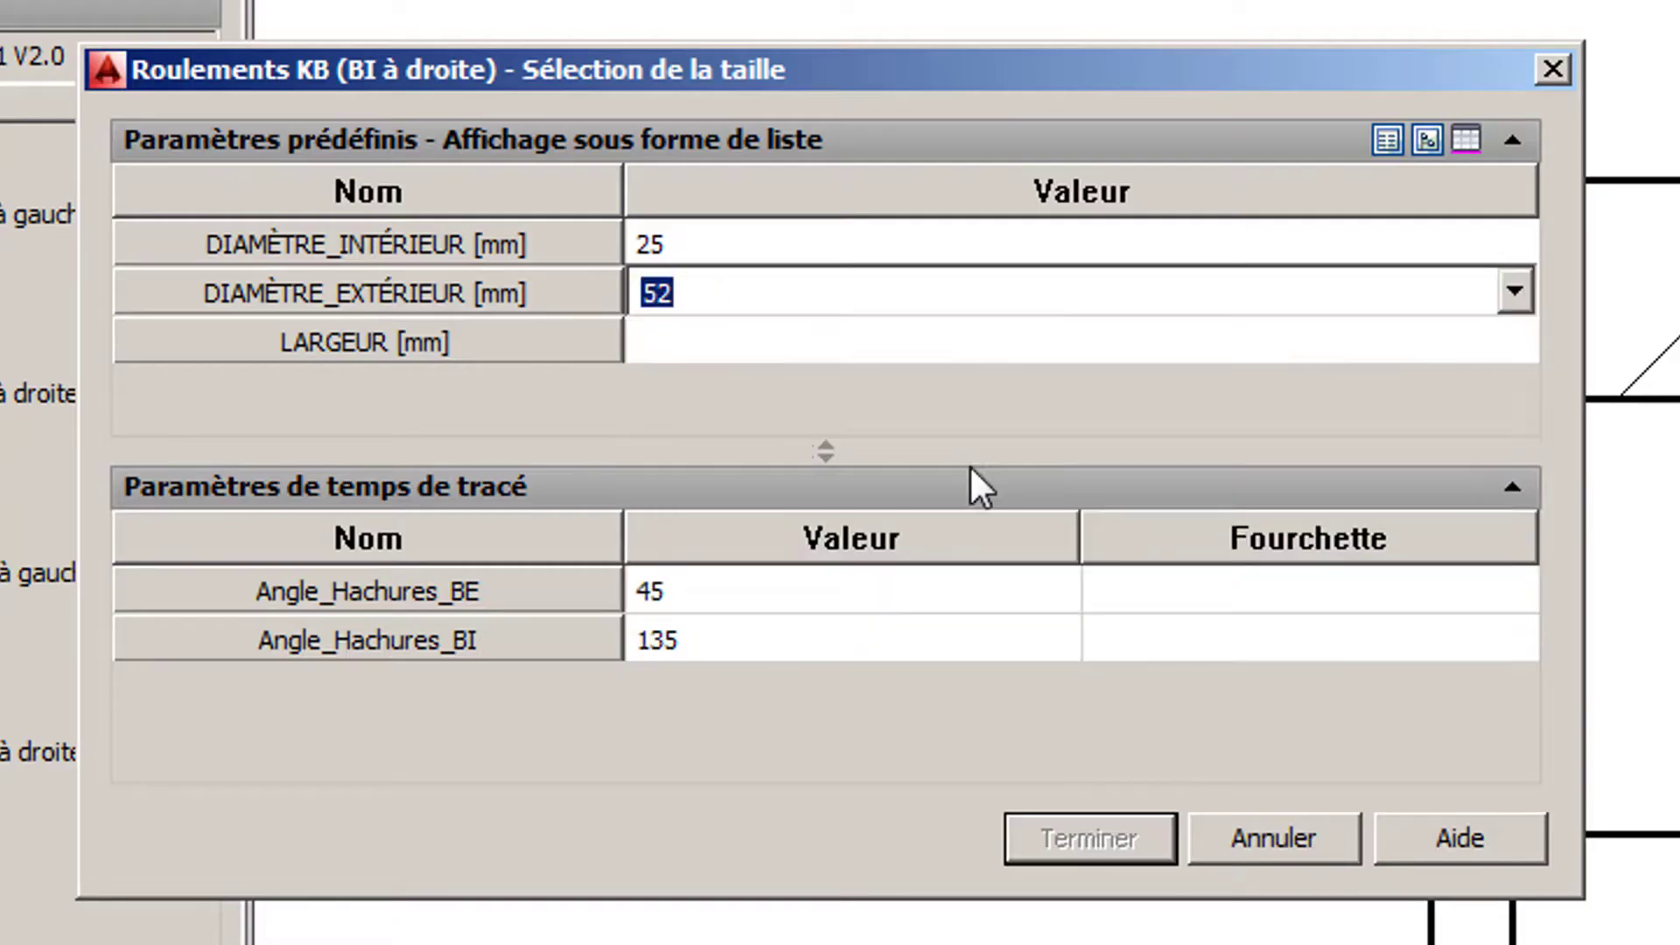
pyautogui.click(1523, 346)
pyautogui.click(1523, 346)
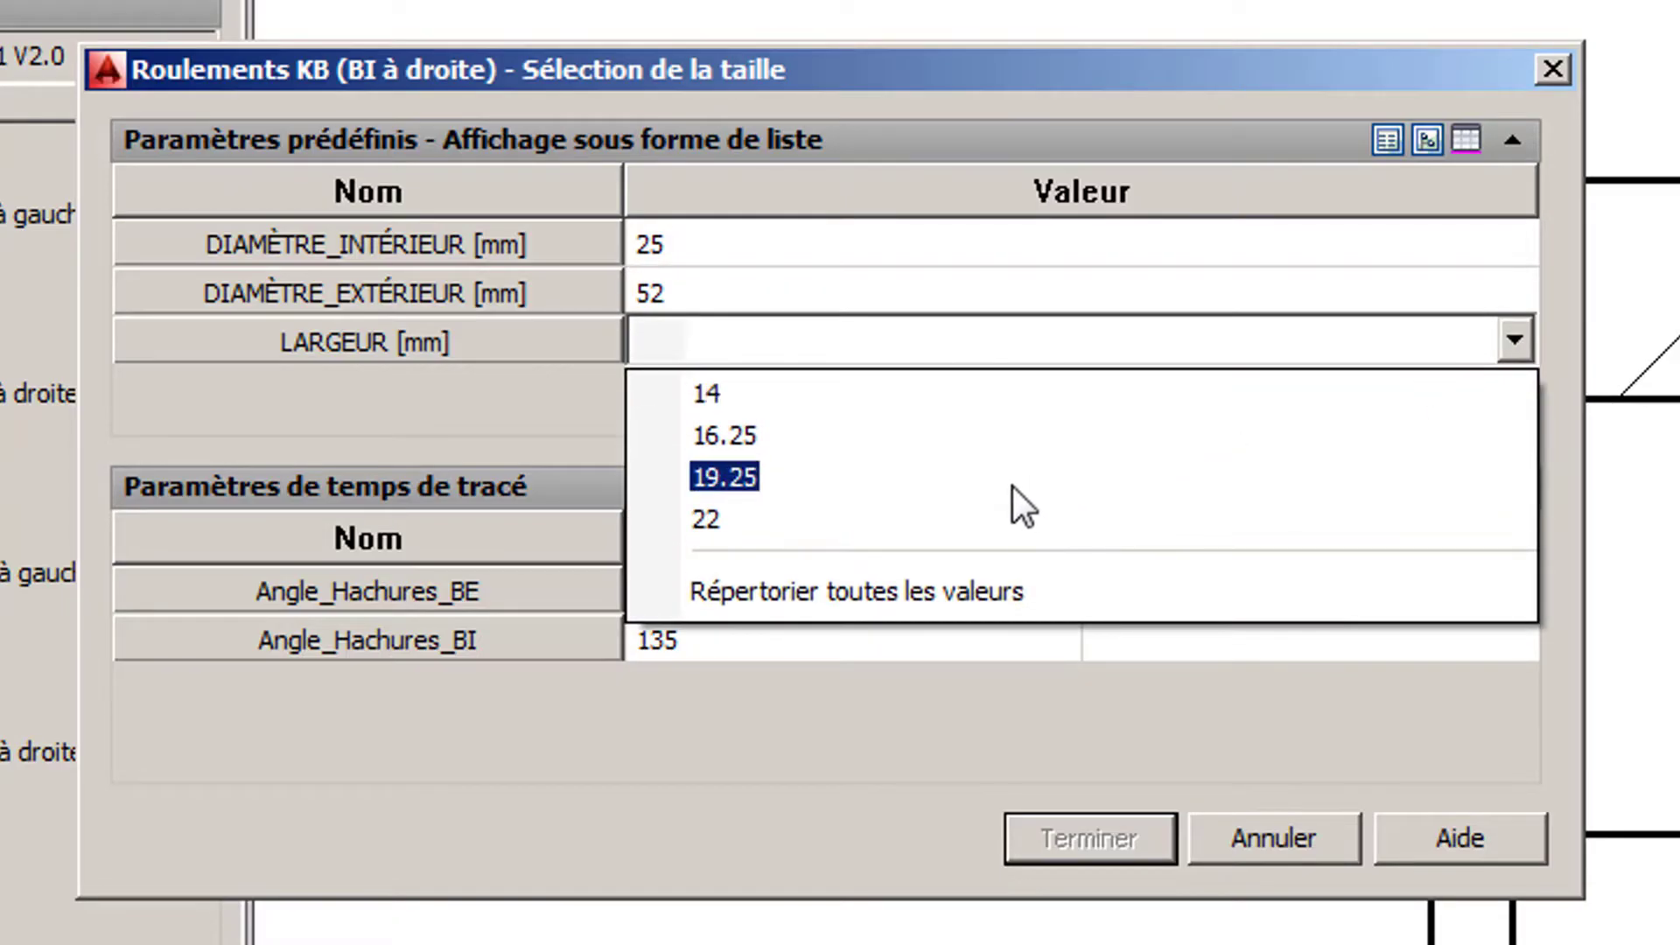
pyautogui.click(983, 425)
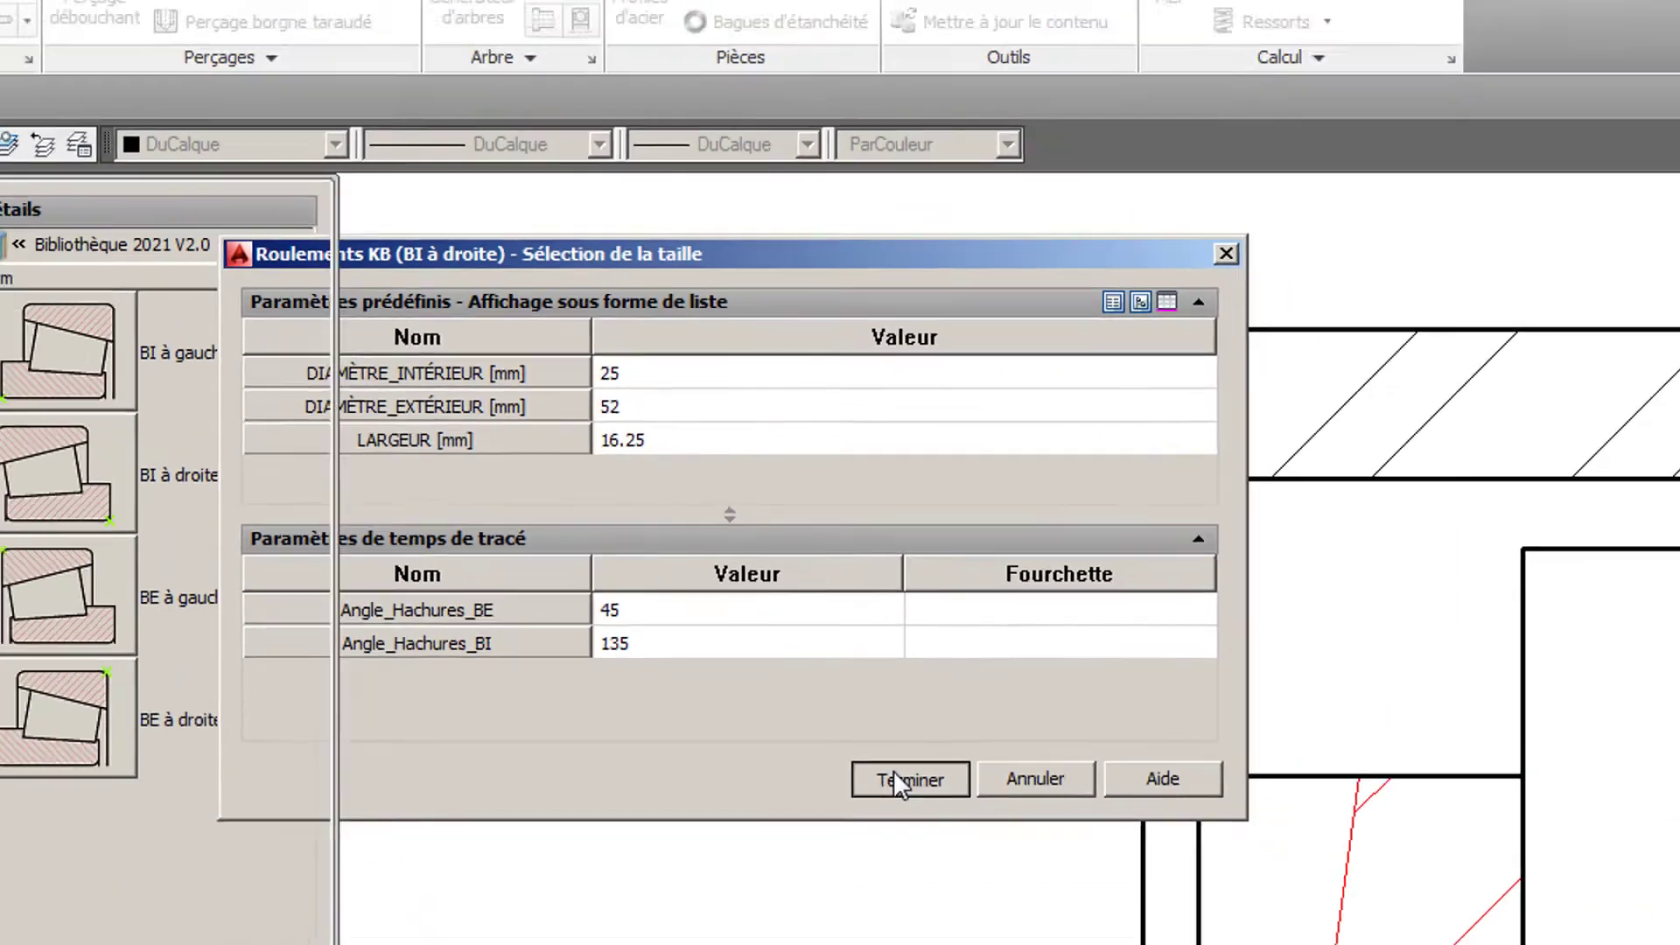
pyautogui.click(1062, 822)
# - Start a second KB bearing of type BI à gauche and place it horizontally on the shaft's upper contour, just before the thread groove
pyautogui.moveTo(765, 700); pyautogui.dragTo(1592, 698, button='middle')
pyautogui.scroll(-4, 1098, 709)
pyautogui.moveTo(1006, 724)
pyautogui.mouseDown(button='middle')
pyautogui.moveTo(1028, 683)
pyautogui.moveTo(991, 617)
pyautogui.moveTo(979, 626)
pyautogui.mouseUp(button='middle')
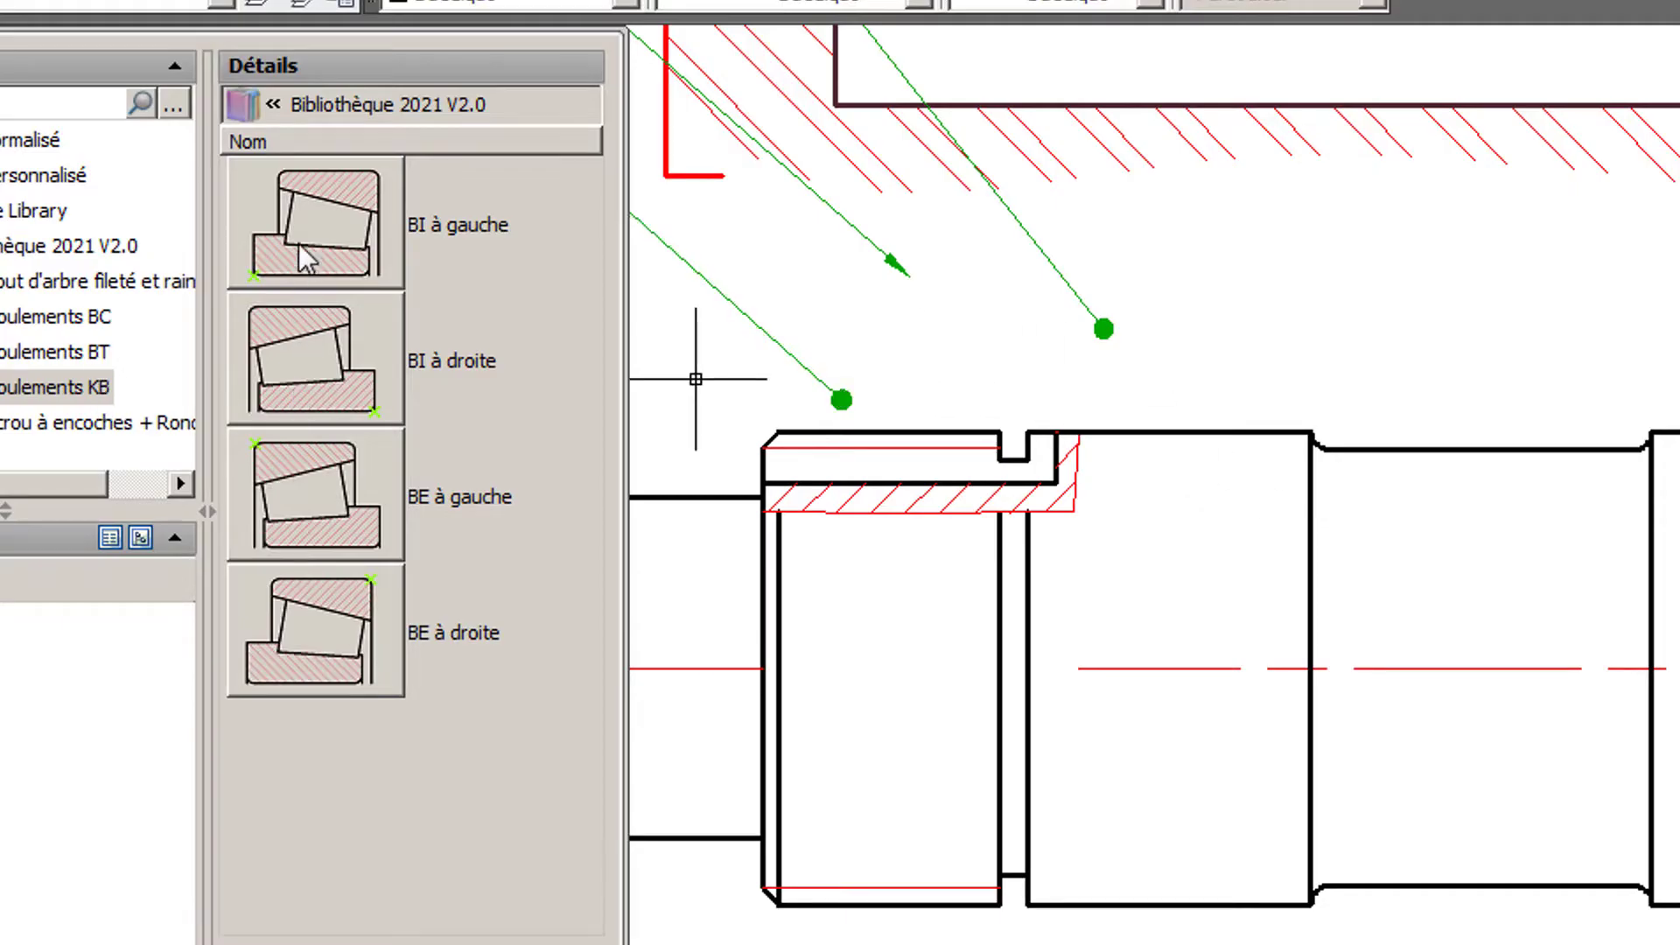
pyautogui.click(327, 229)
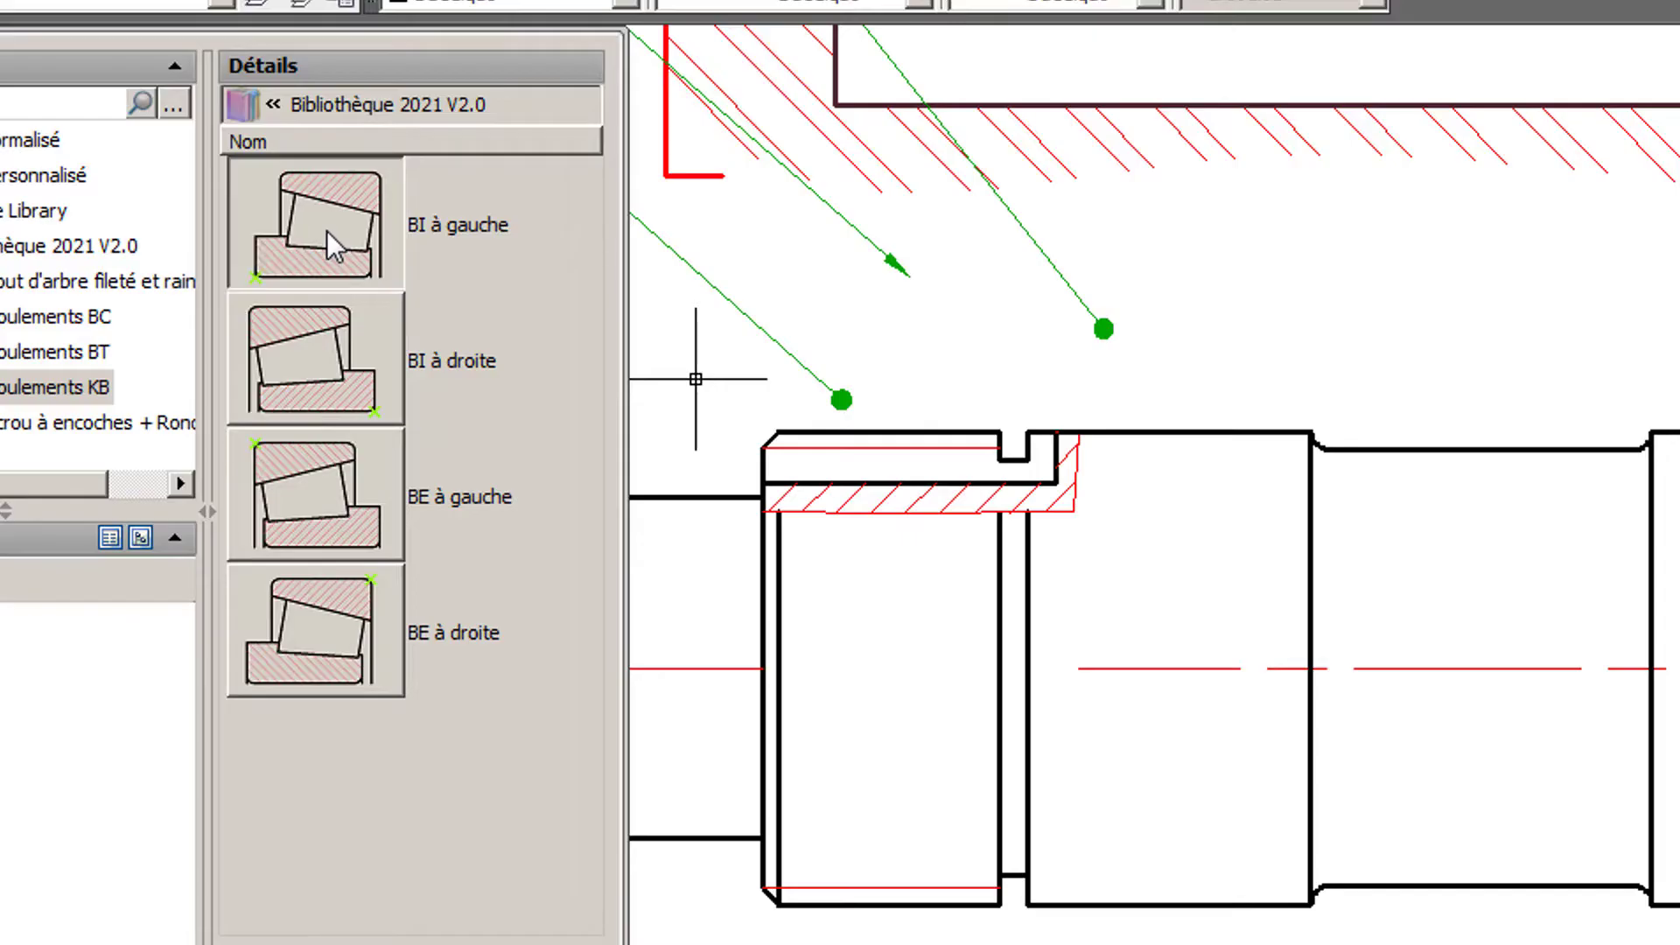
pyautogui.scroll(3, 1069, 417)
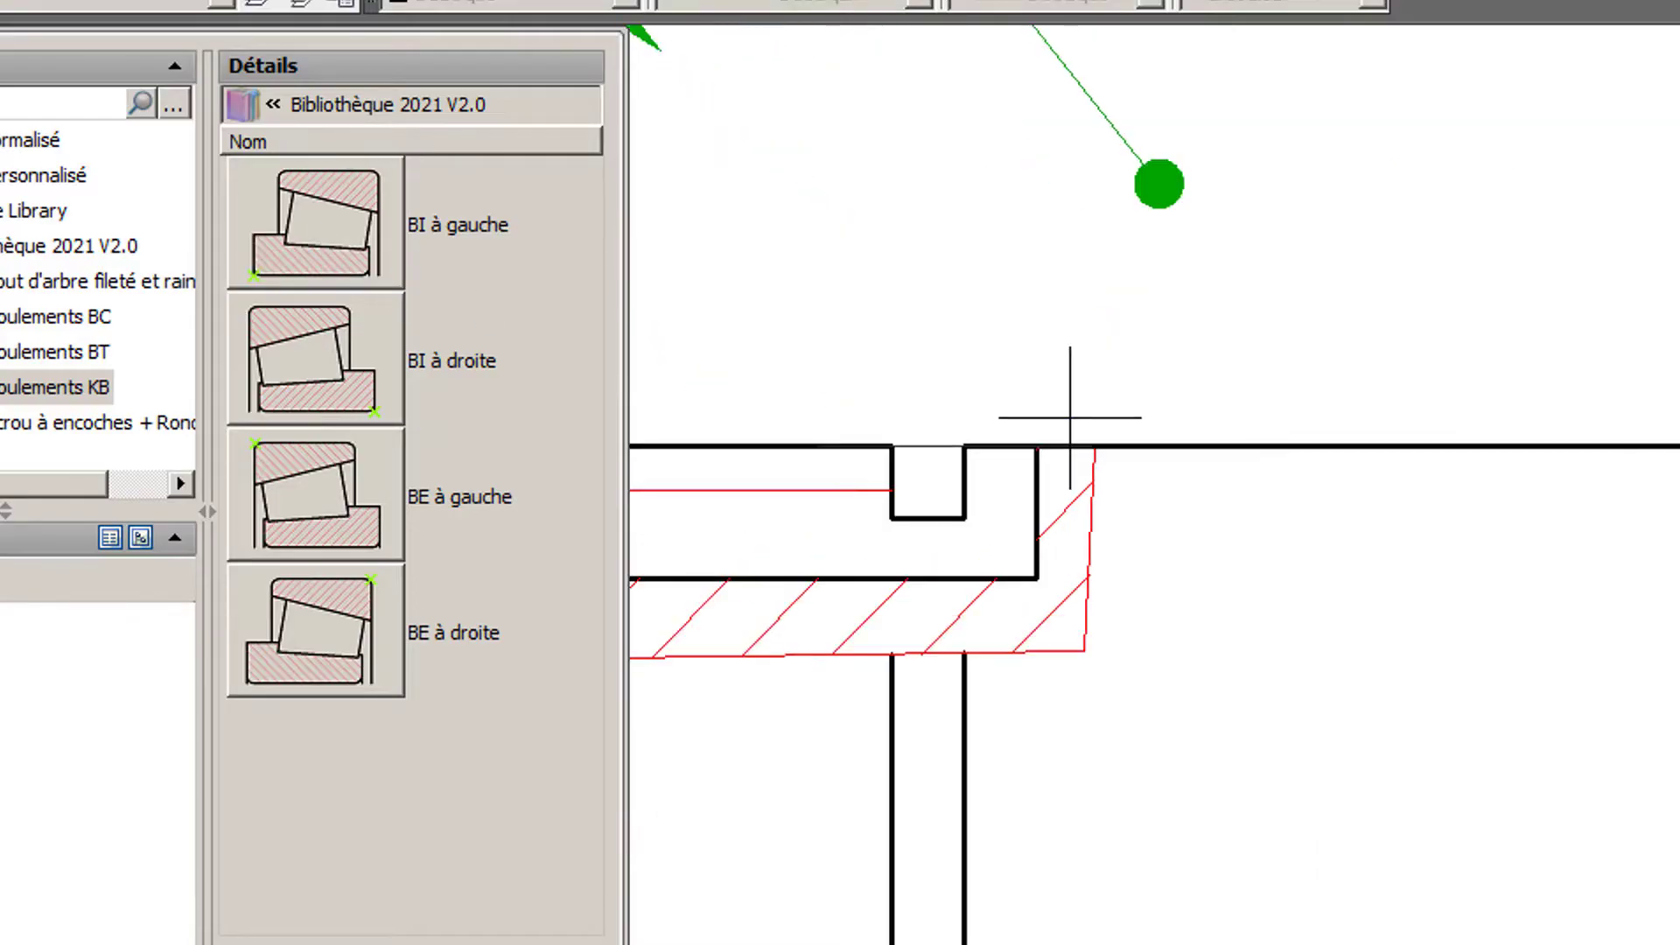
pyautogui.moveTo(1069, 418)
pyautogui.mouseDown(button='middle')
pyautogui.moveTo(1471, 364)
pyautogui.moveTo(1434, 352)
pyautogui.mouseUp(button='middle')
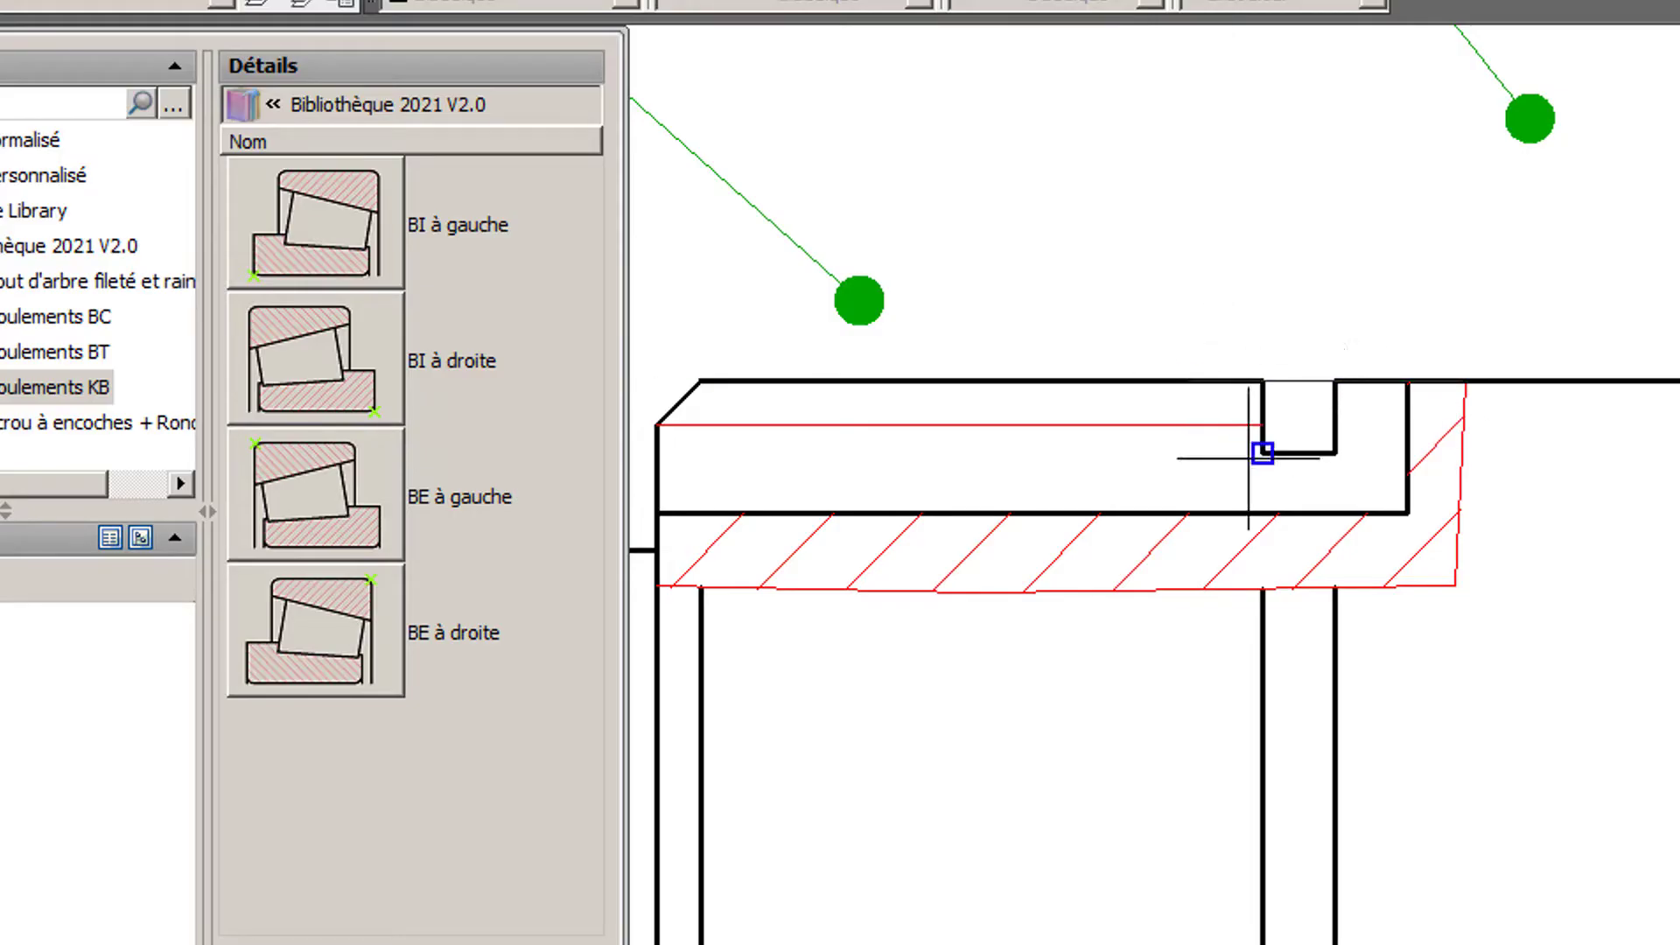
pyautogui.click(1188, 380)
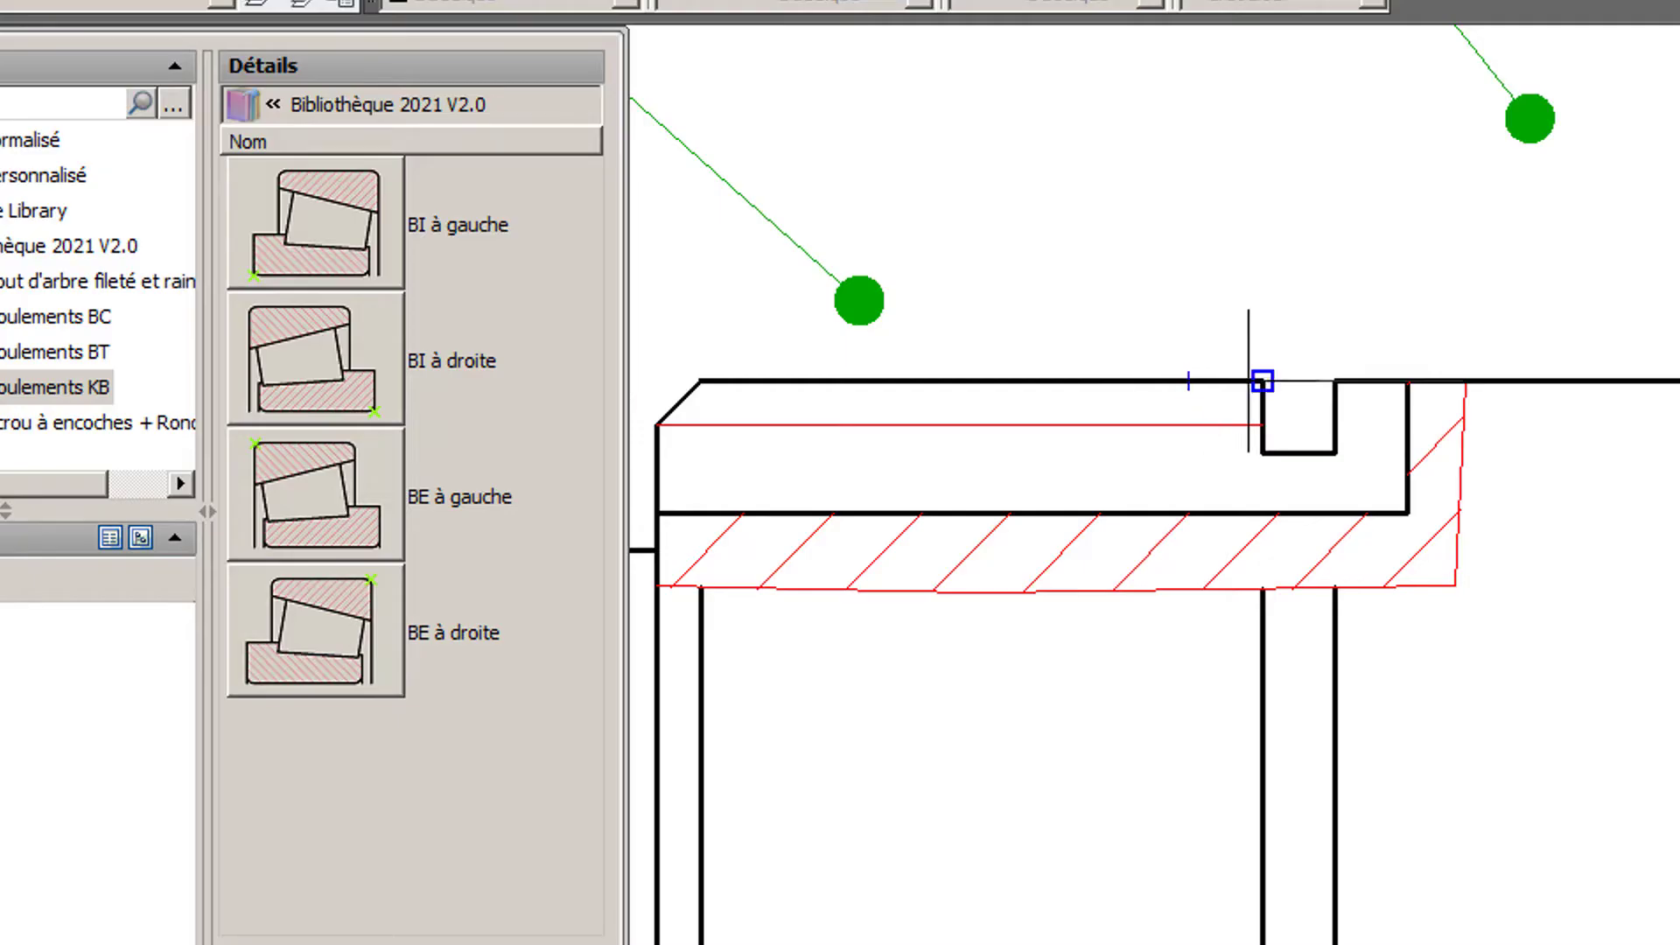
pyautogui.click(1657, 394)
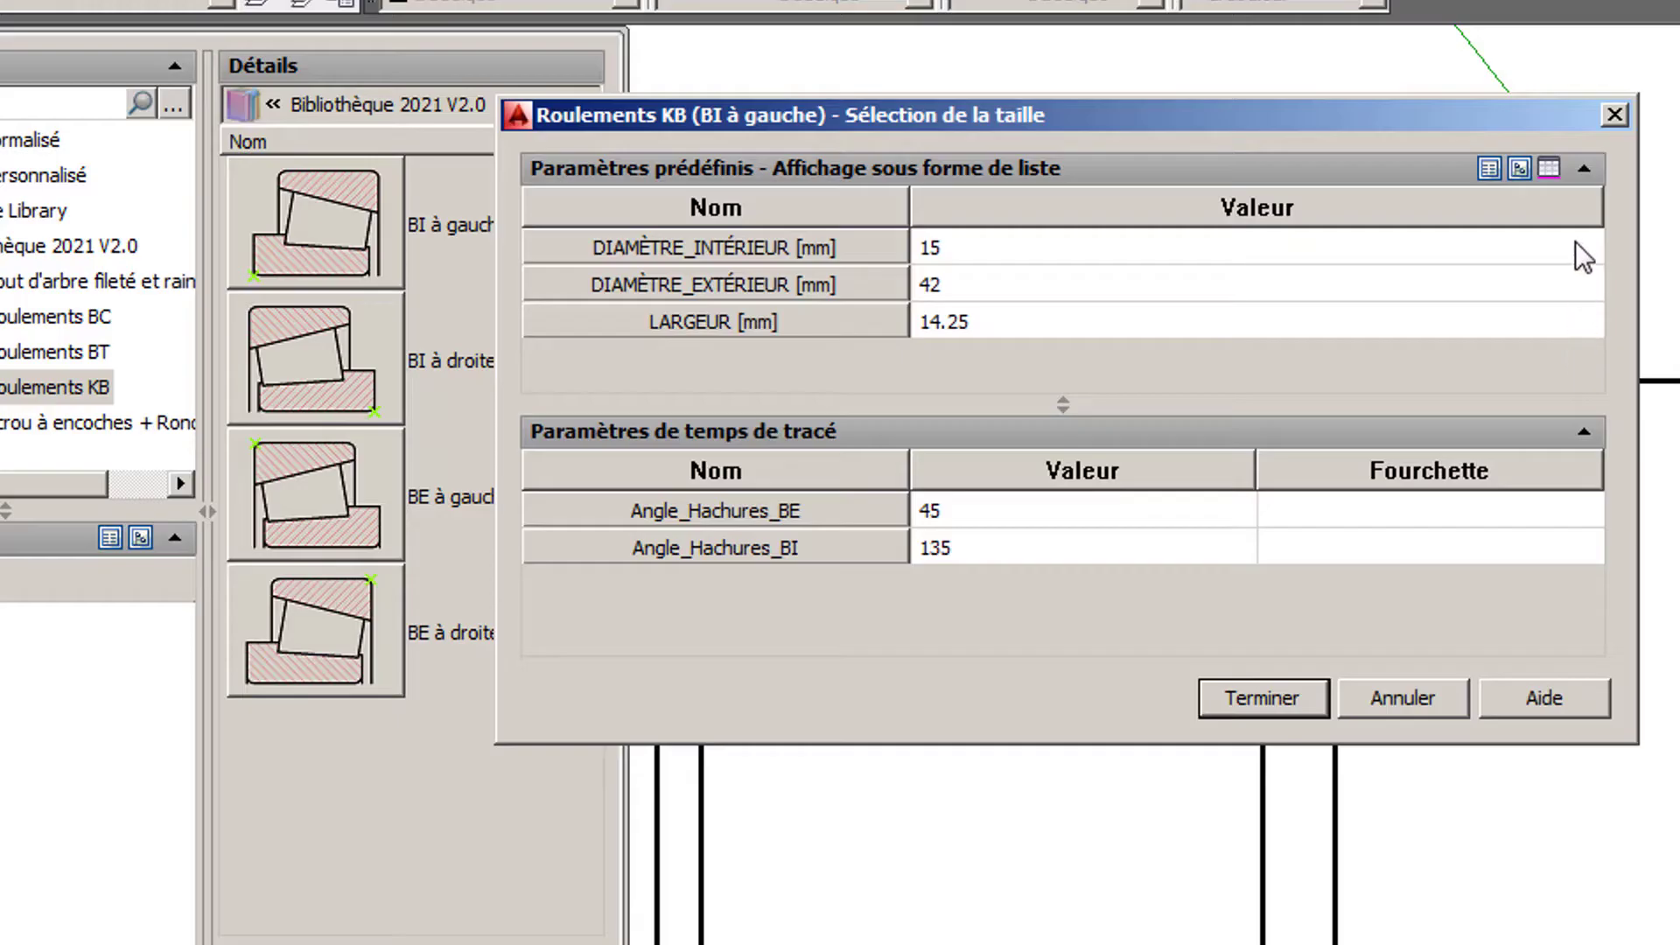
# - Set the BI à gauche bearing's inner diameter to 25 mm, outer diameter to 52 mm and width to 16.25 mm
pyautogui.click(1575, 241)
pyautogui.click(1575, 242)
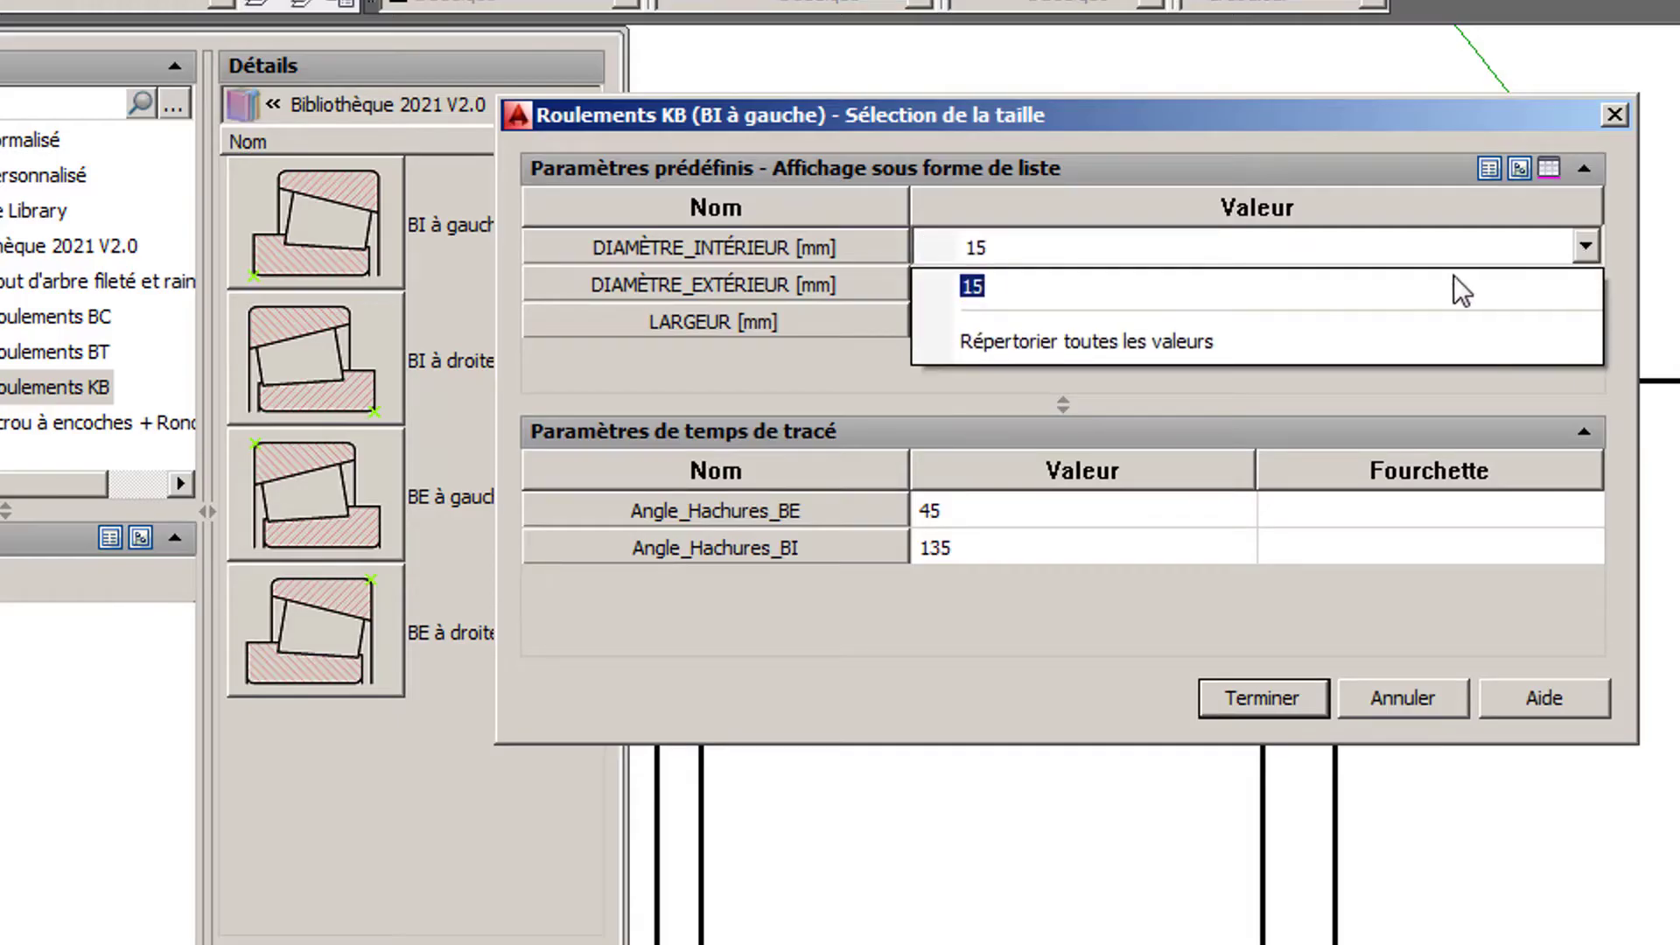
pyautogui.click(1268, 337)
pyautogui.scroll(-1, 1269, 301)
pyautogui.click(1261, 310)
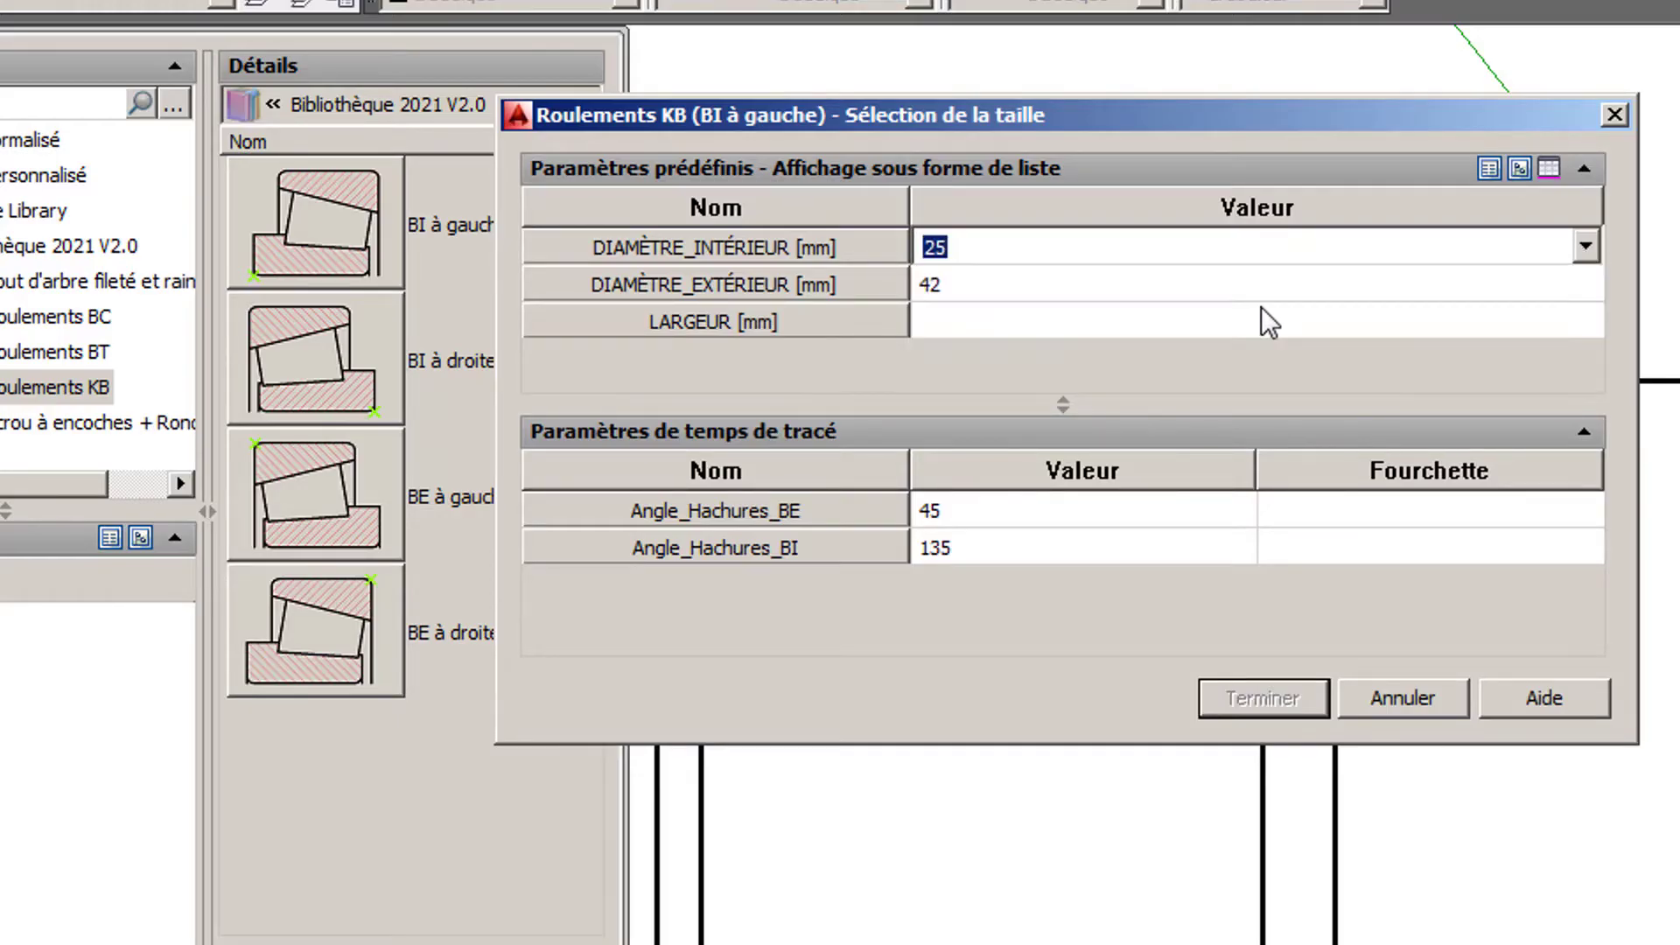
pyautogui.click(1261, 297)
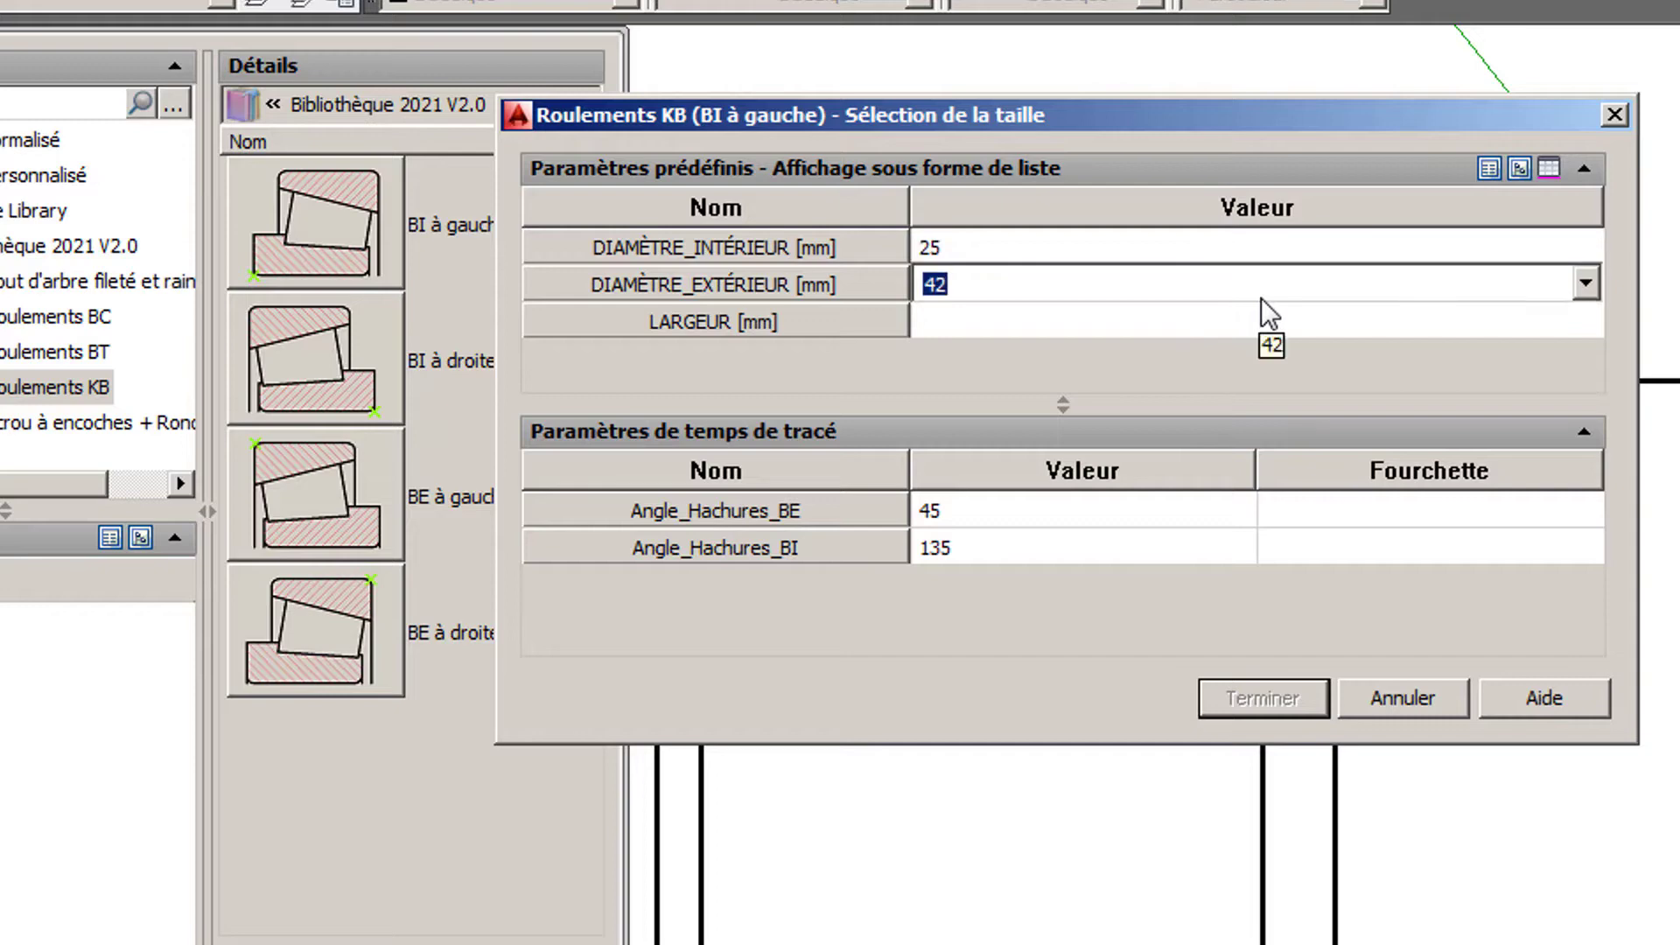
pyautogui.click(1584, 282)
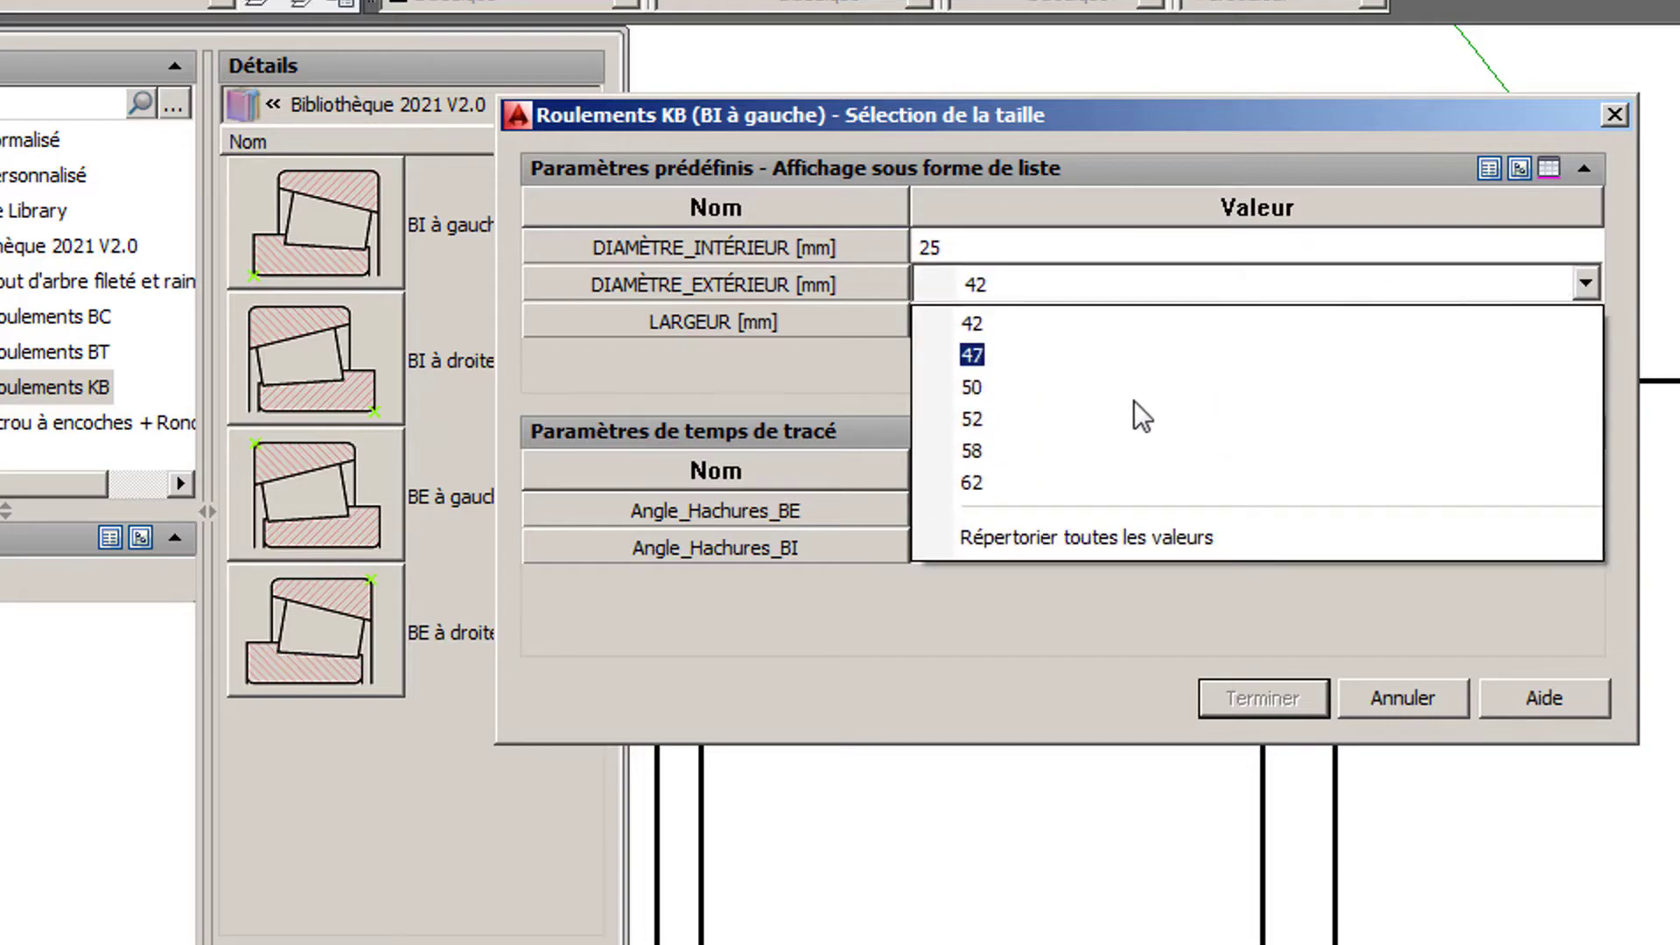
pyautogui.click(1100, 434)
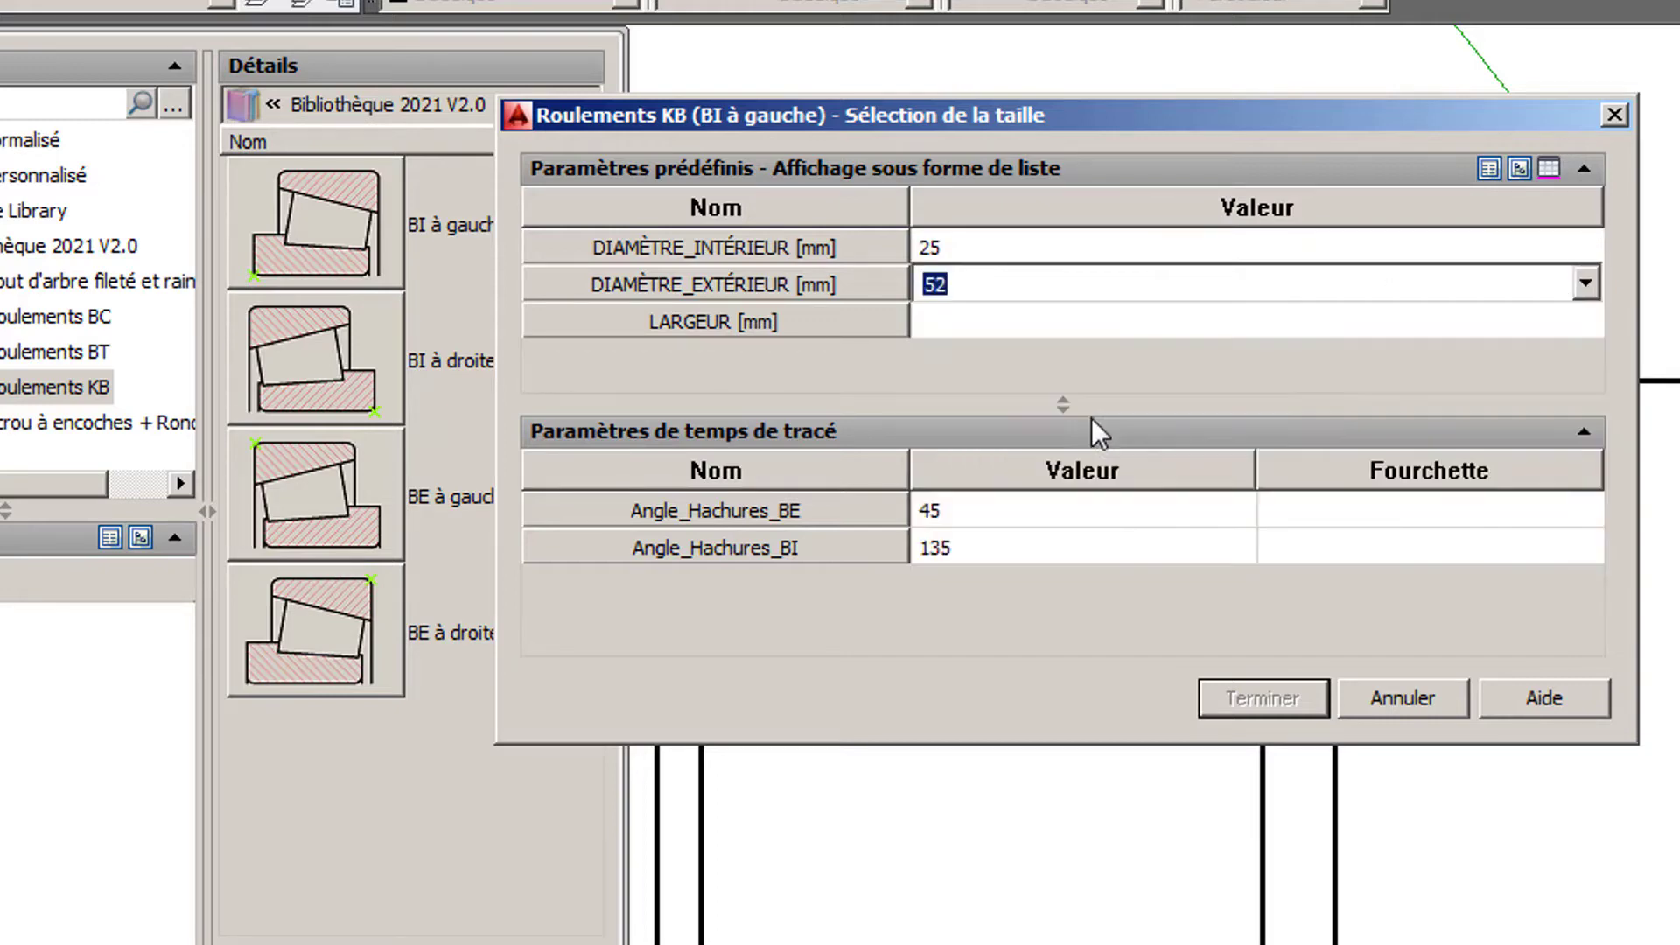
pyautogui.click(1091, 330)
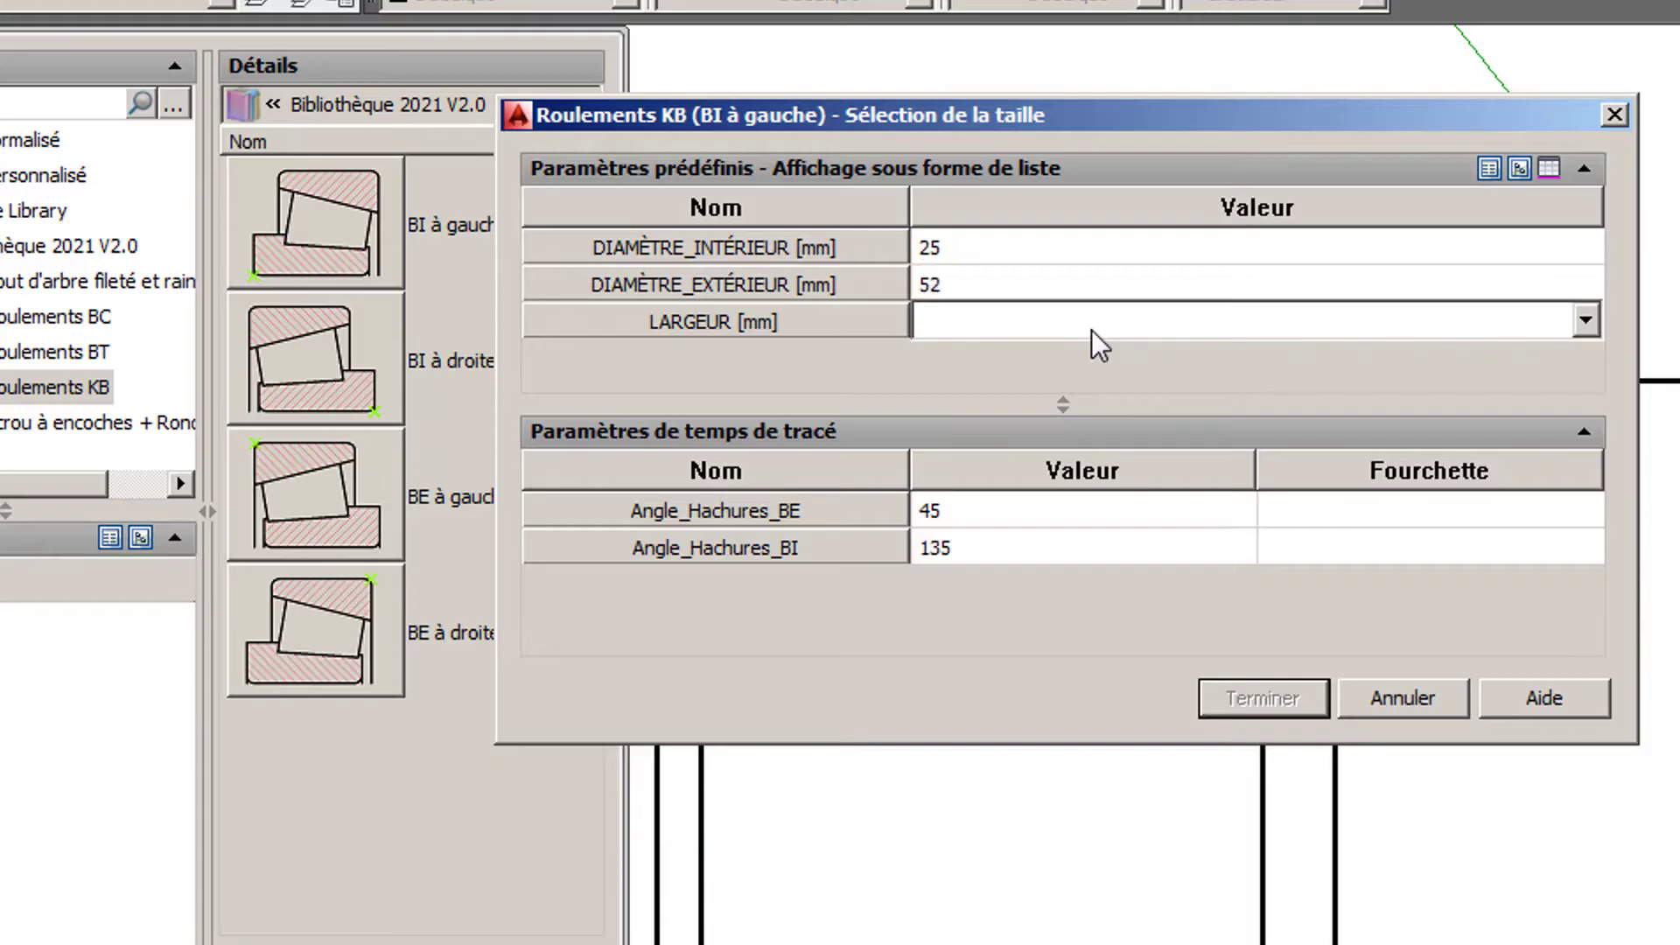
pyautogui.click(1584, 320)
pyautogui.click(1174, 388)
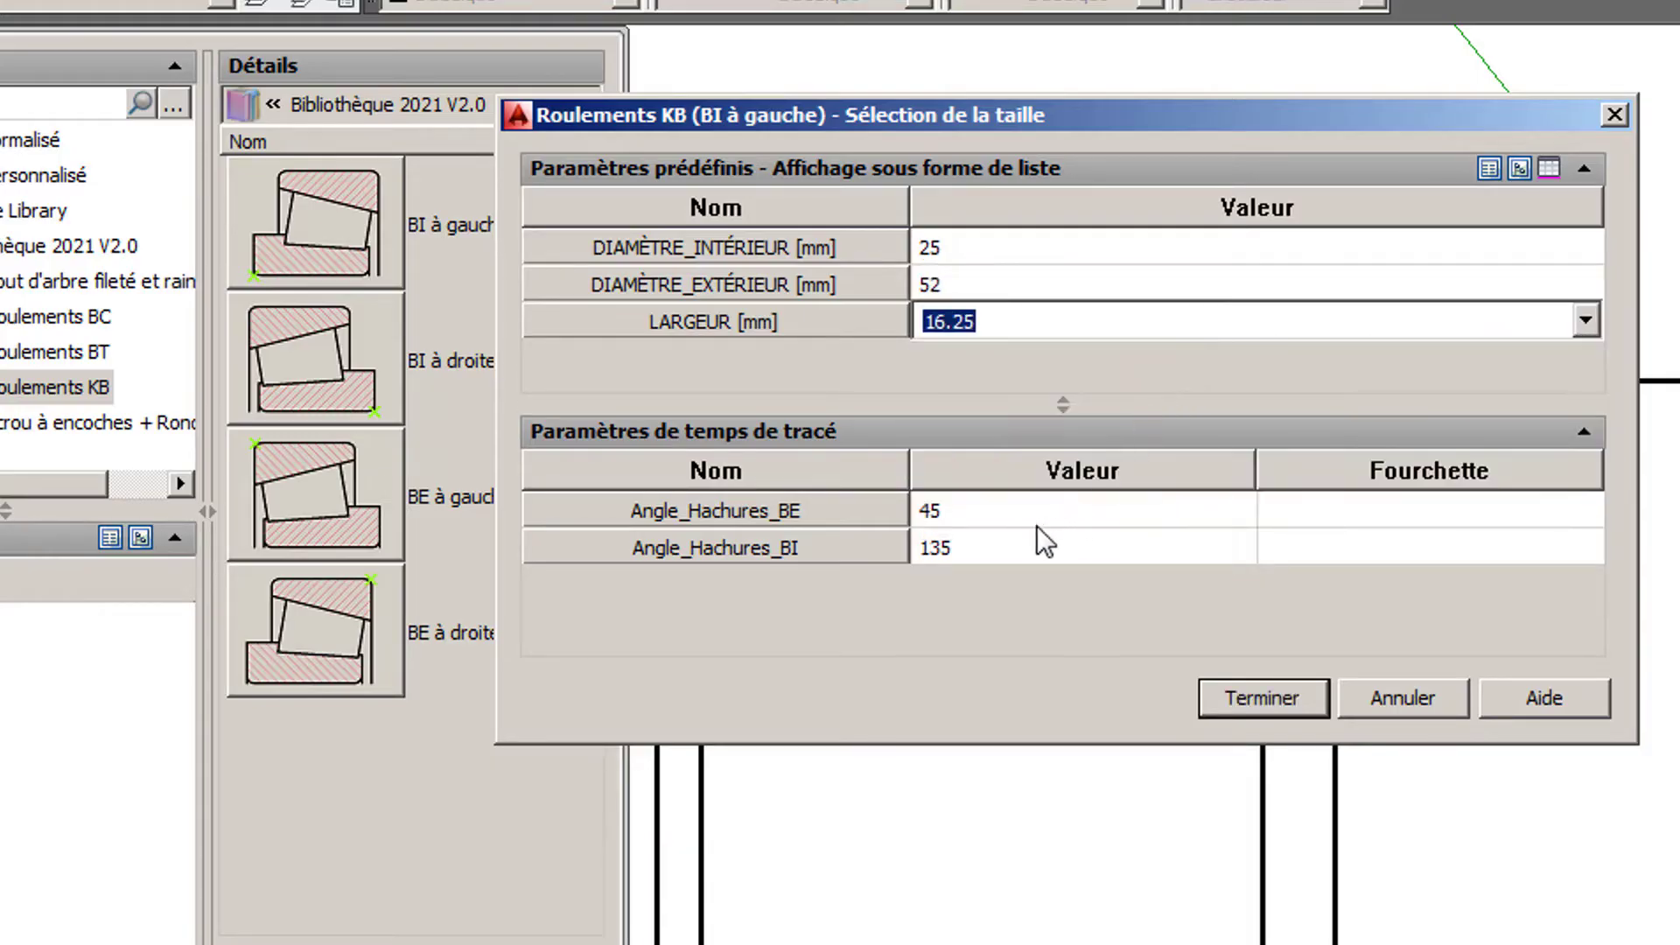
# - Set the hatch angles to 120 for Angle_Hachures_BE and 50 for Angle_Hachures_BI, and insert the second bearing
pyautogui.click(955, 516)
pyautogui.write('120')
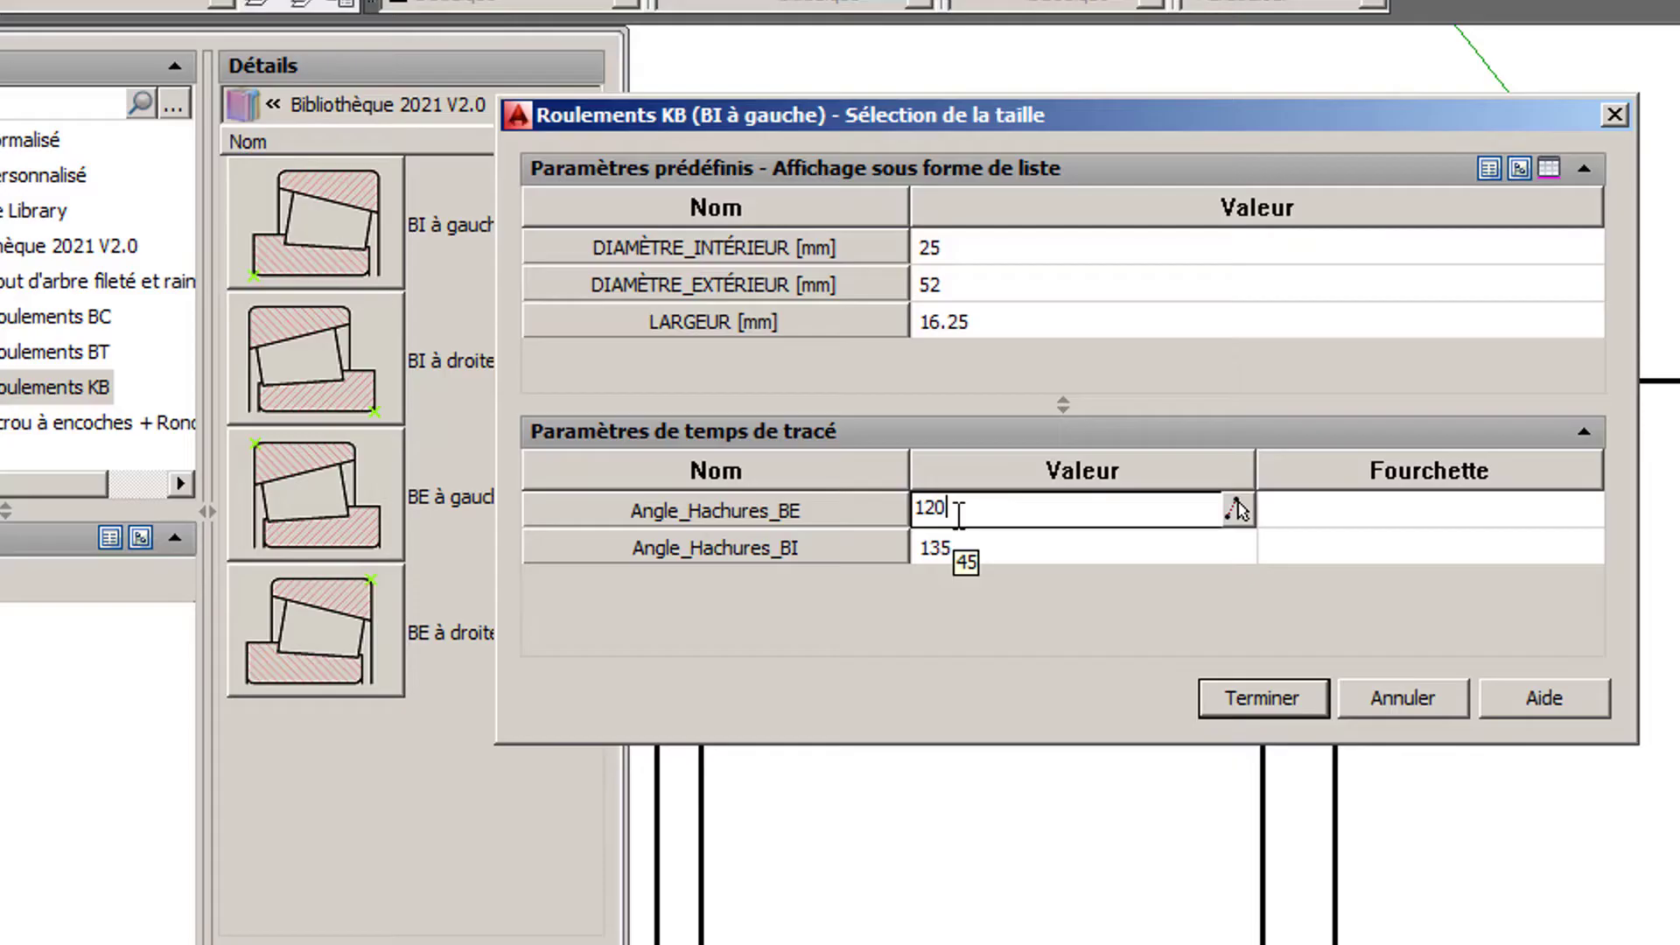
pyautogui.press('Return')
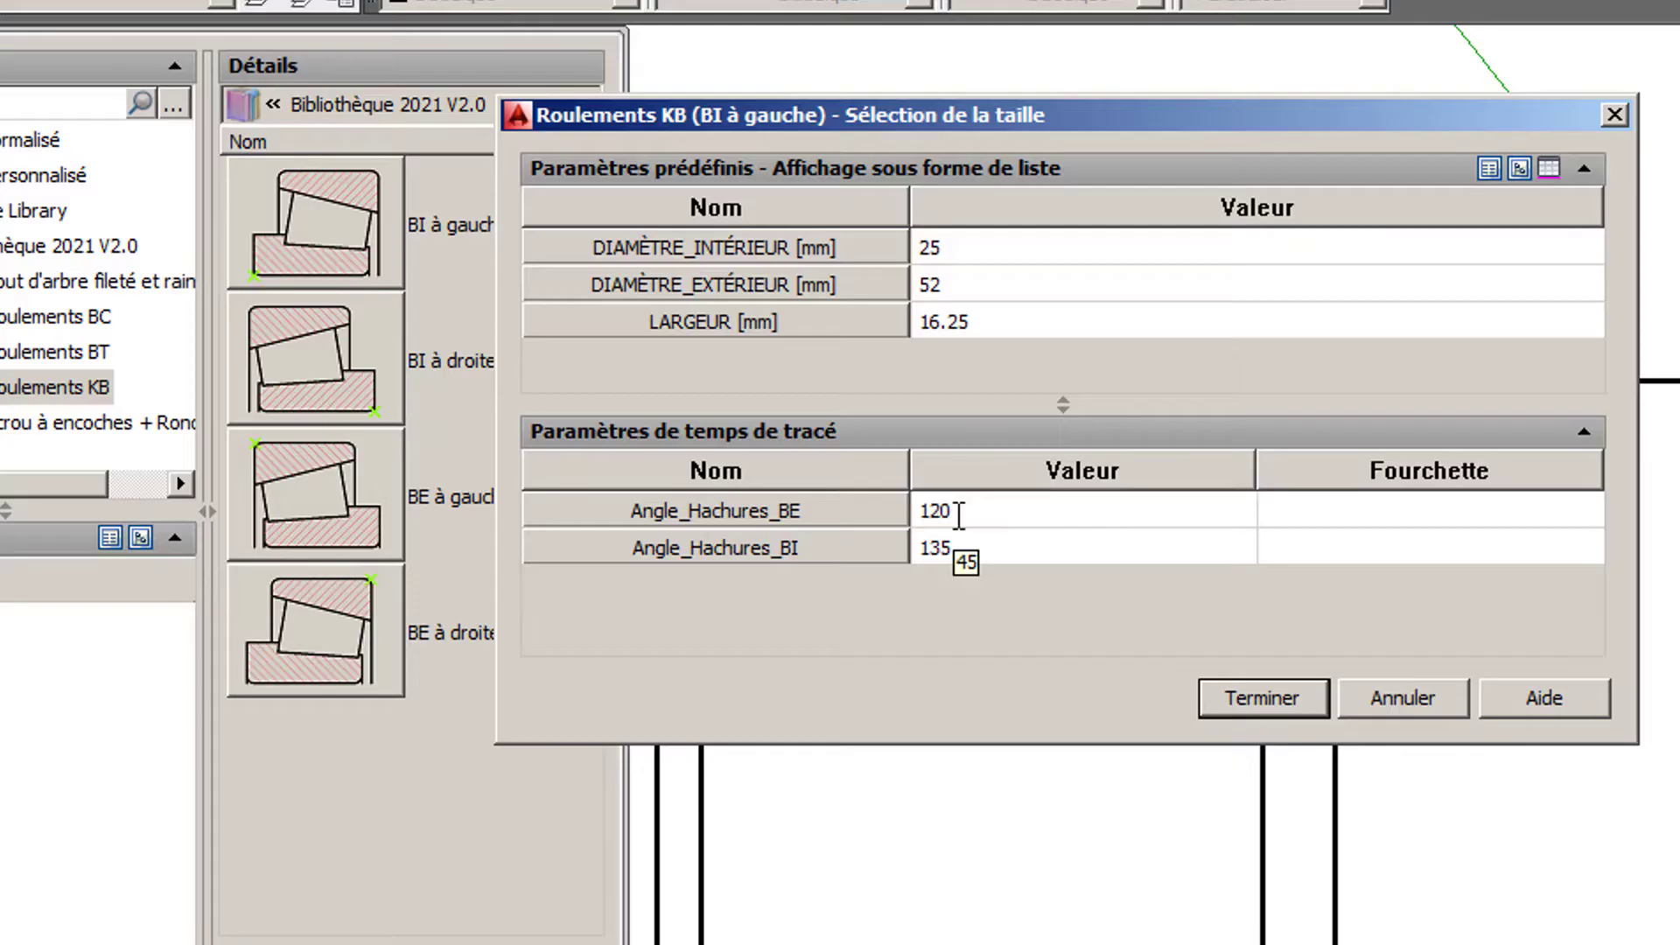
pyautogui.click(965, 549)
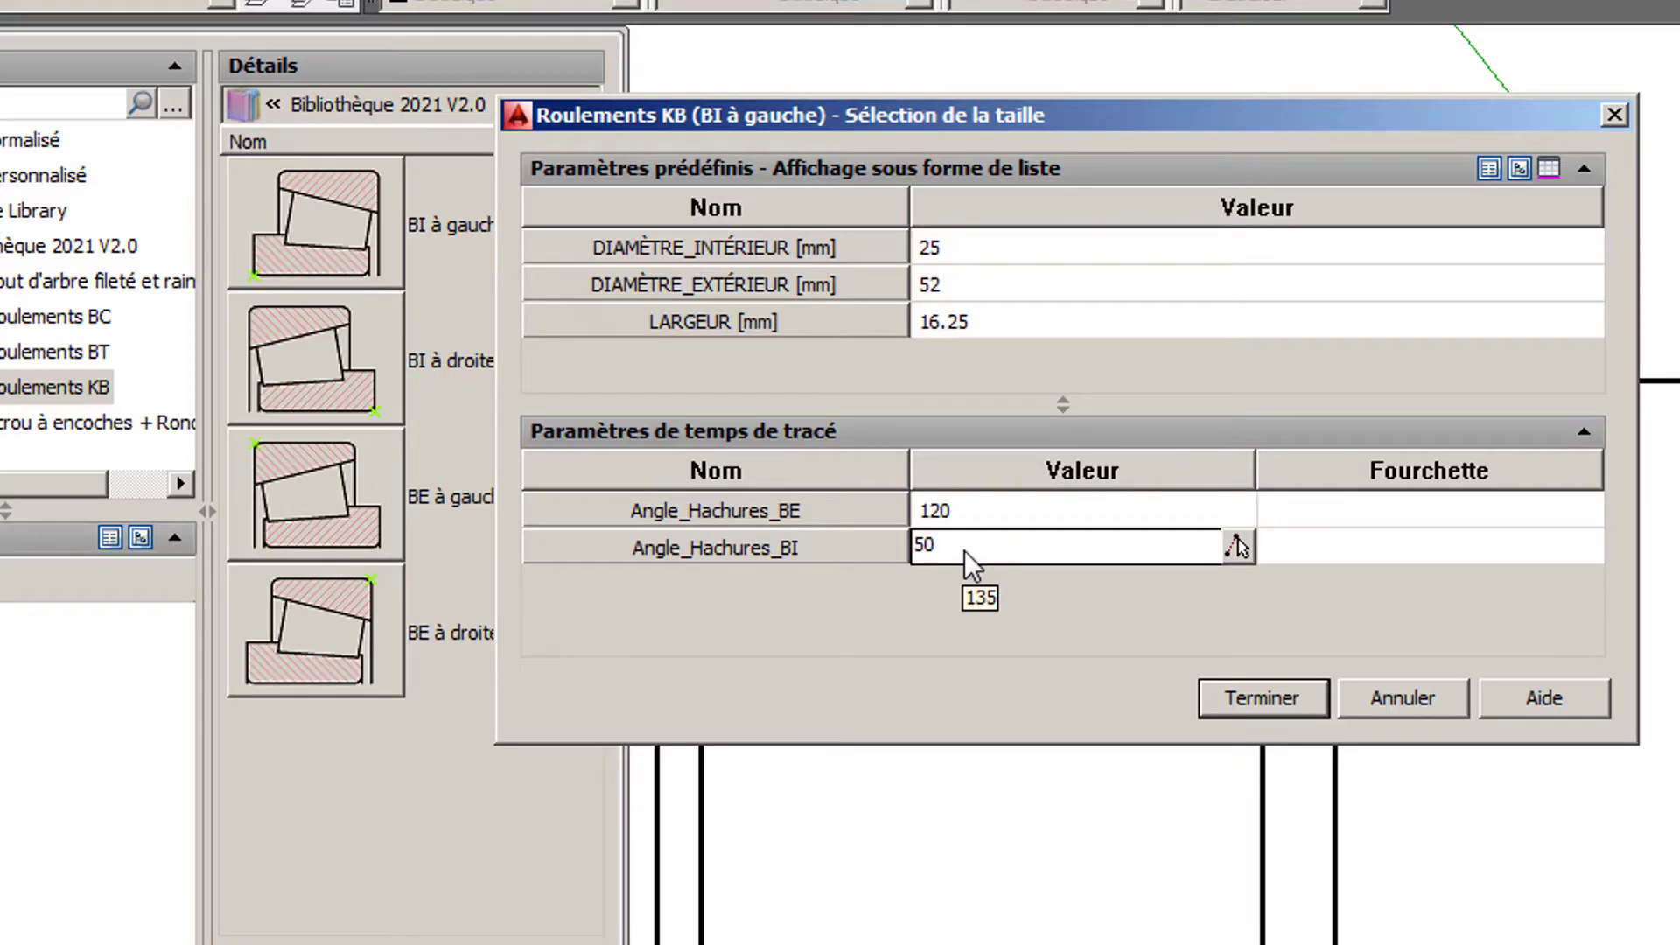
pyautogui.write('50')
pyautogui.press('Return')
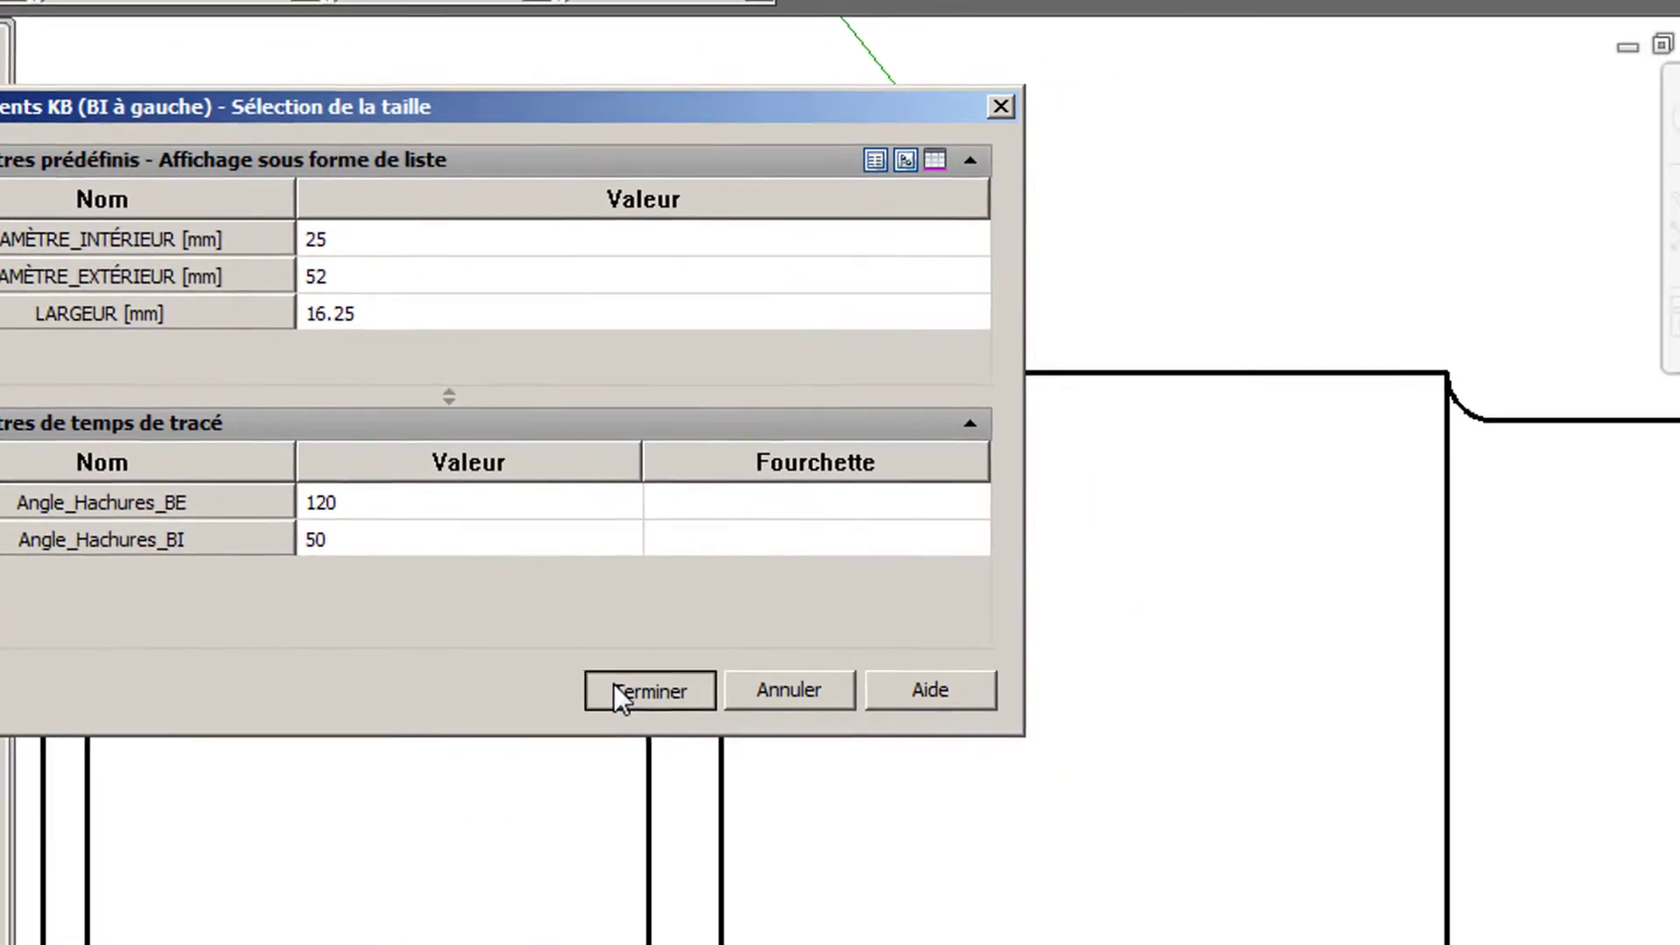
pyautogui.click(1192, 696)
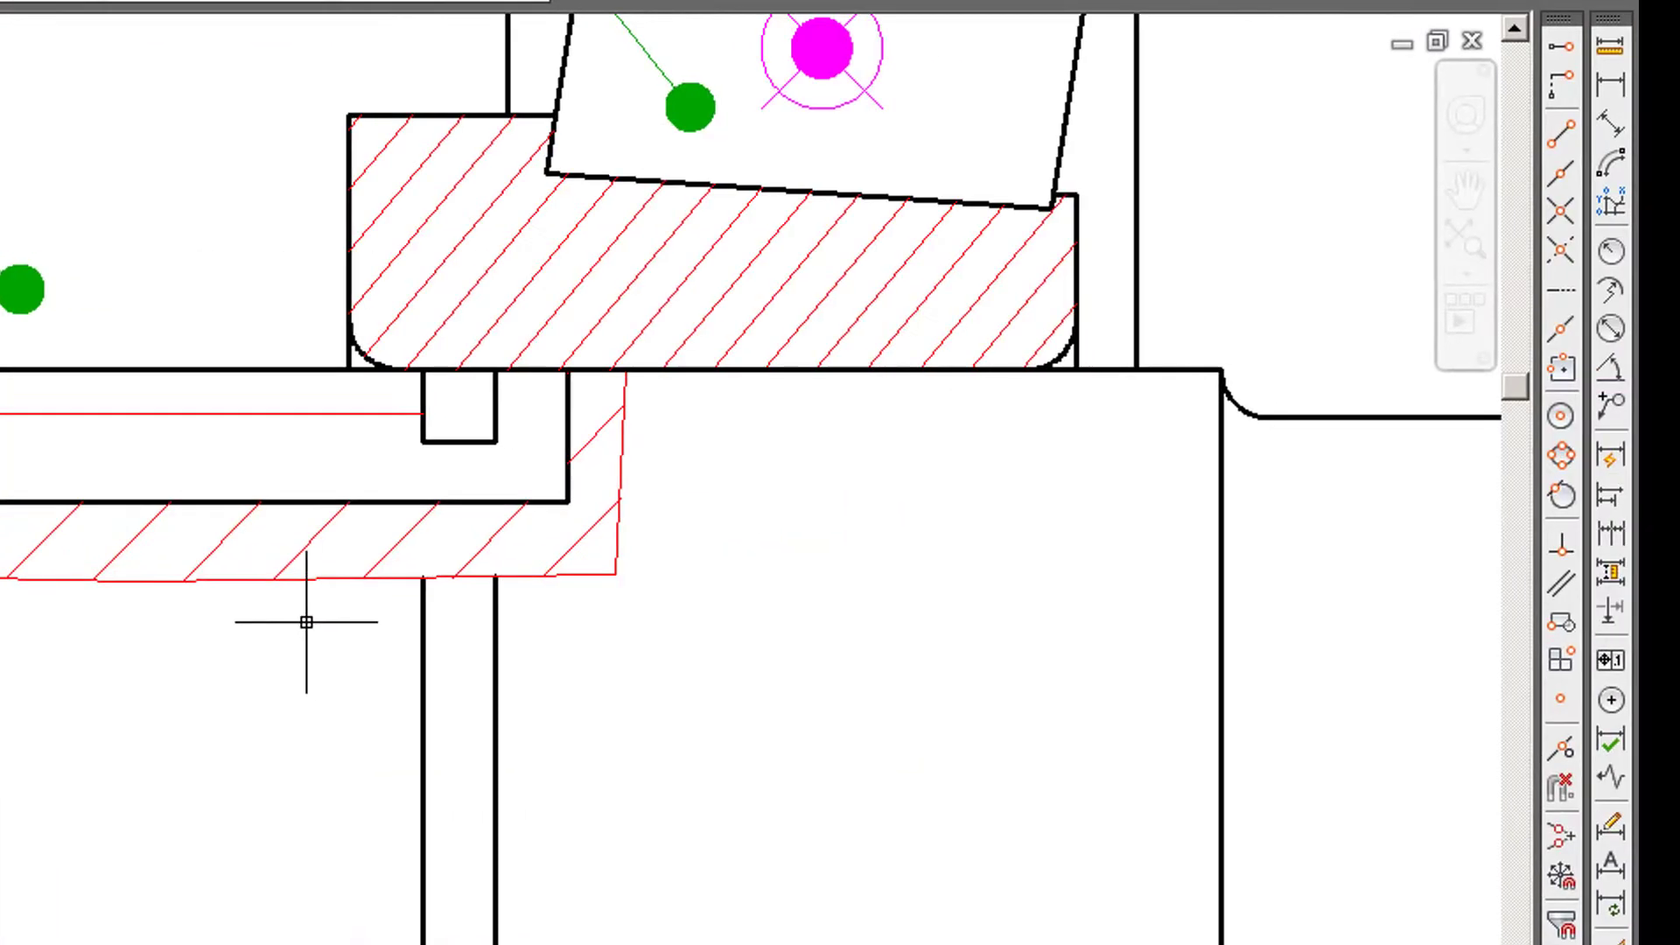
pyautogui.scroll(-1, 1093, 618)
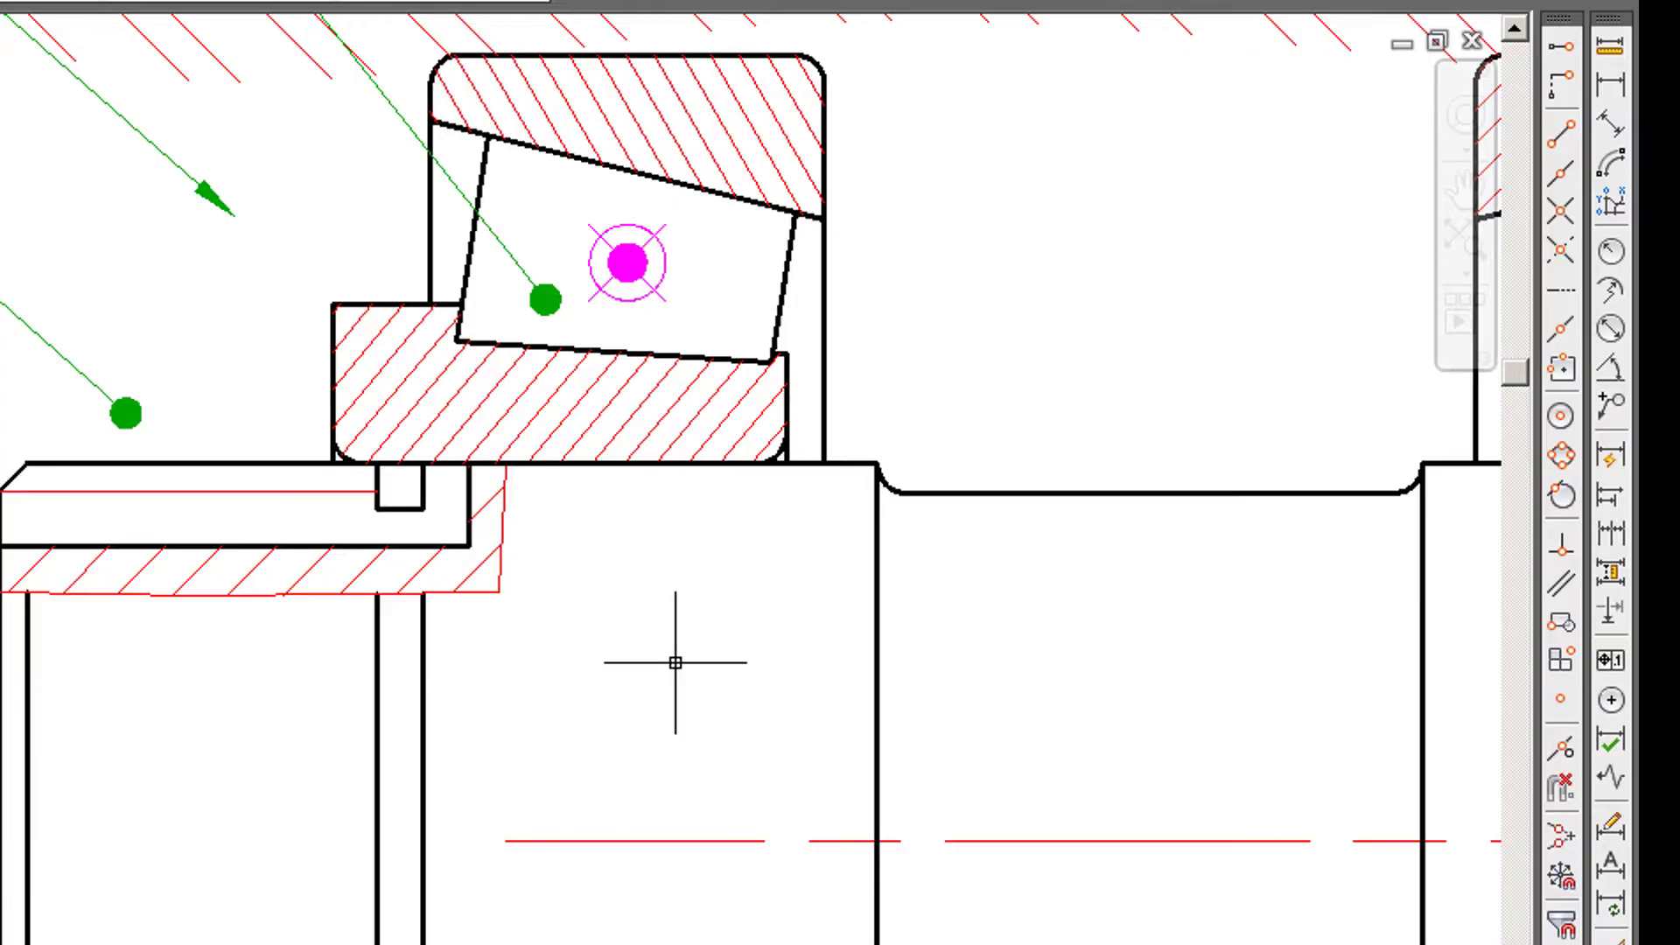
pyautogui.scroll(-1, 693, 686)
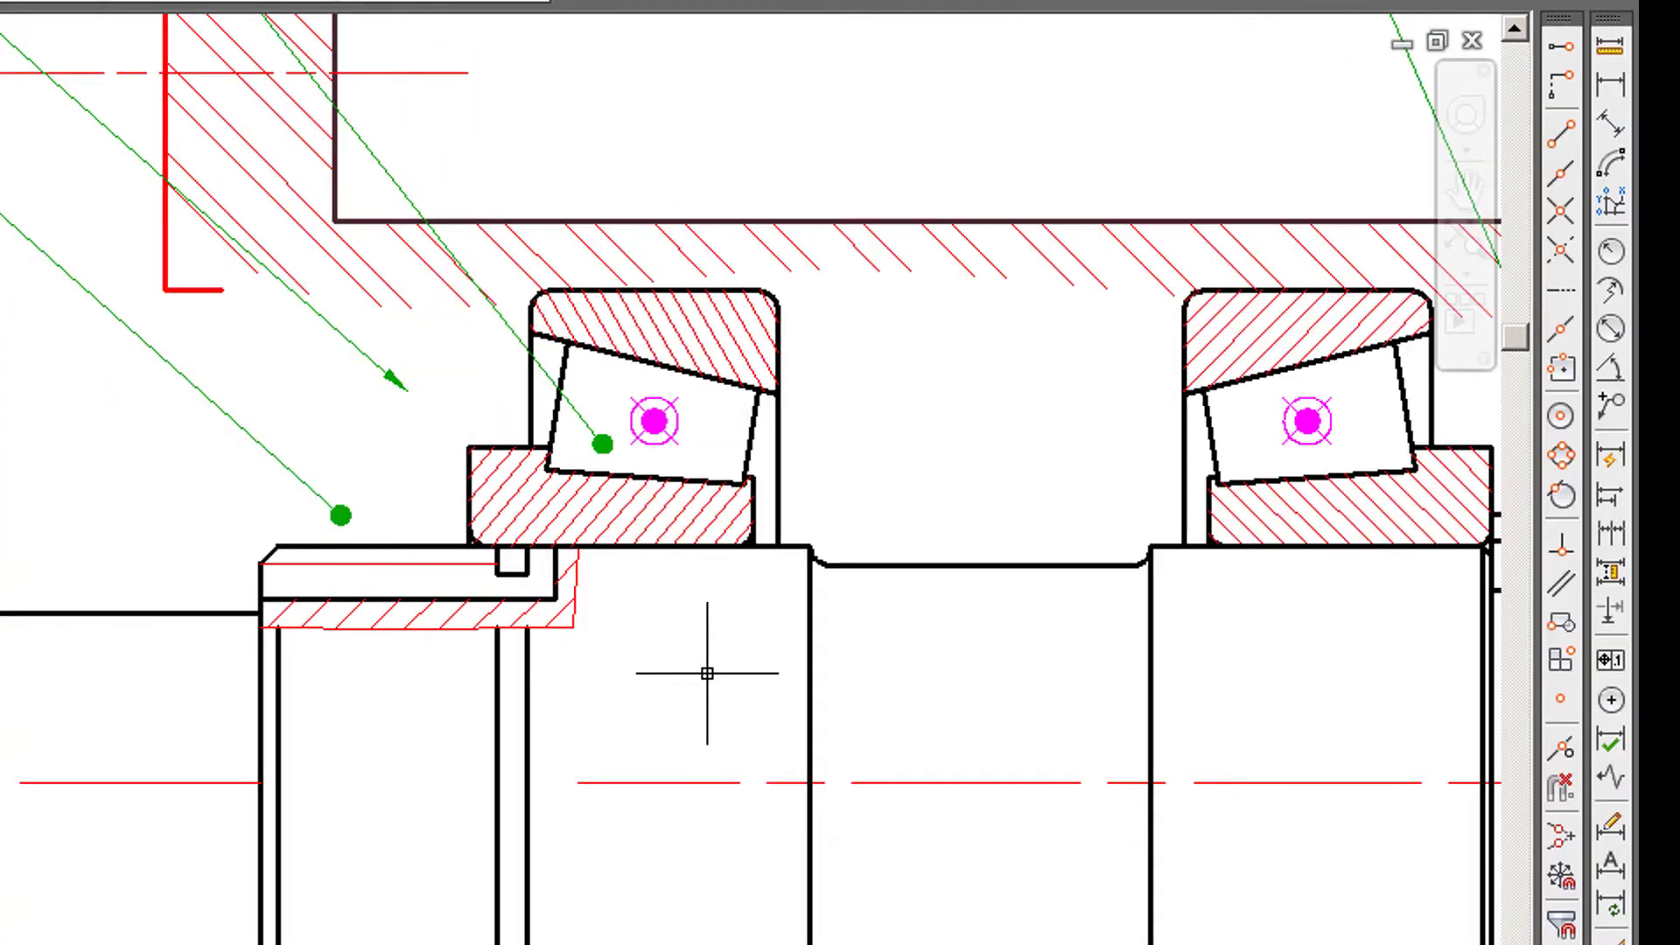
pyautogui.moveTo(705, 675)
pyautogui.mouseDown(button='middle')
pyautogui.moveTo(806, 507)
pyautogui.moveTo(638, 480)
pyautogui.mouseUp(button='middle')
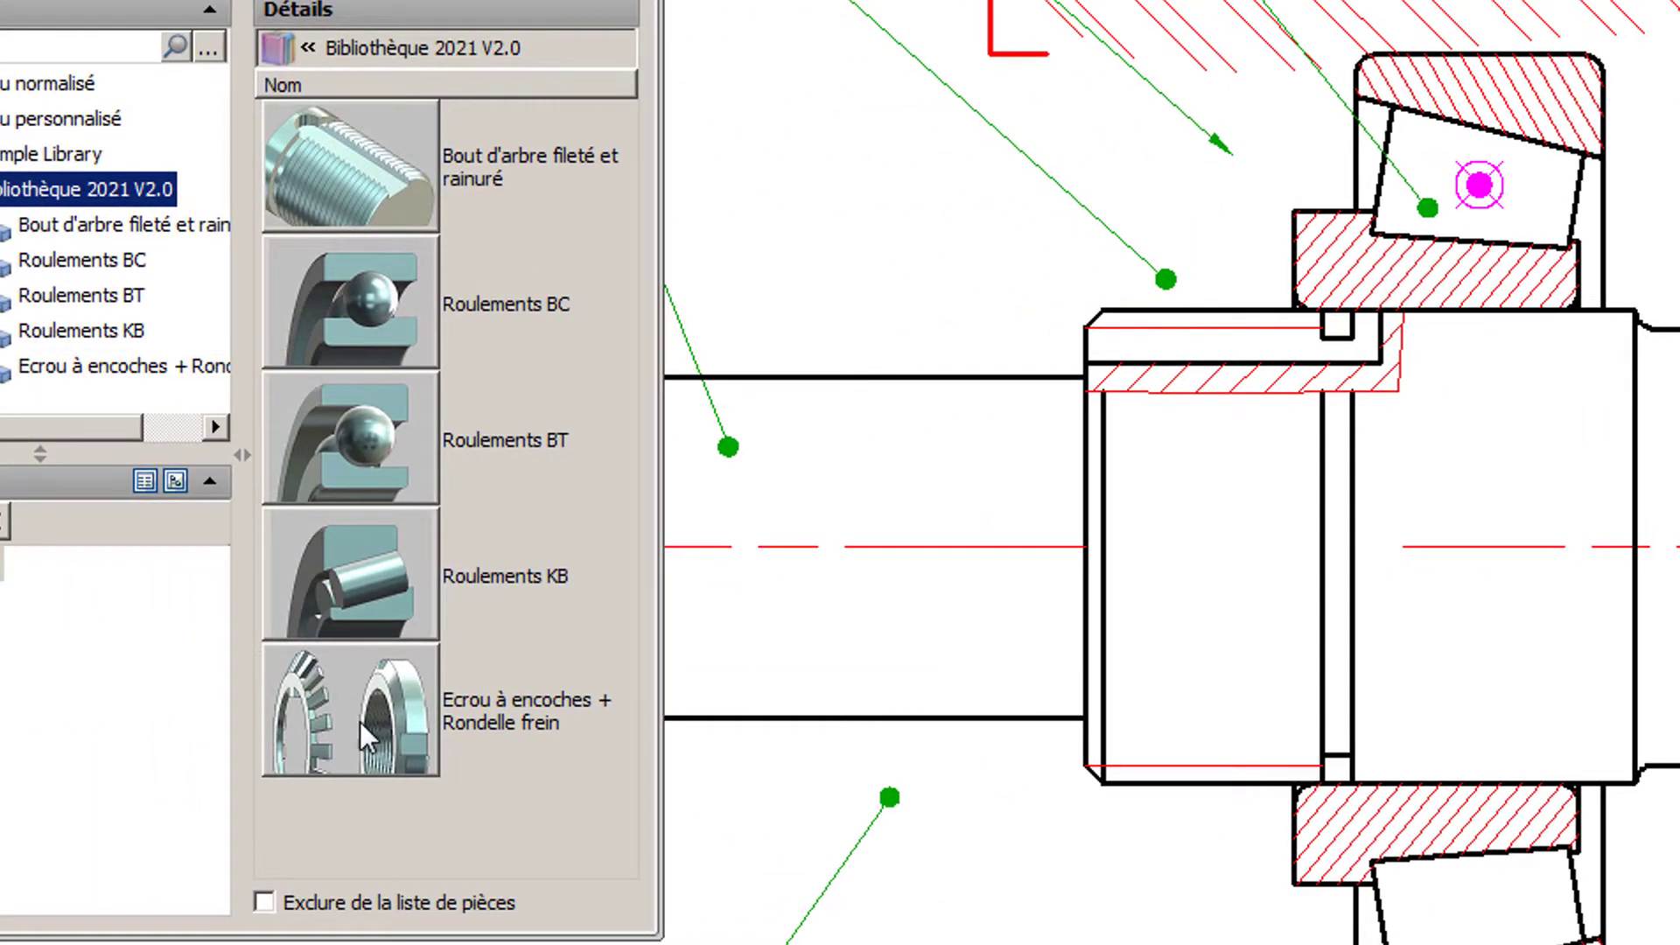
# - Start a slotted nut with lock washer of type A droite and place it at the lower corner of the left bearing's inner ring
pyautogui.doubleClick(359, 721)
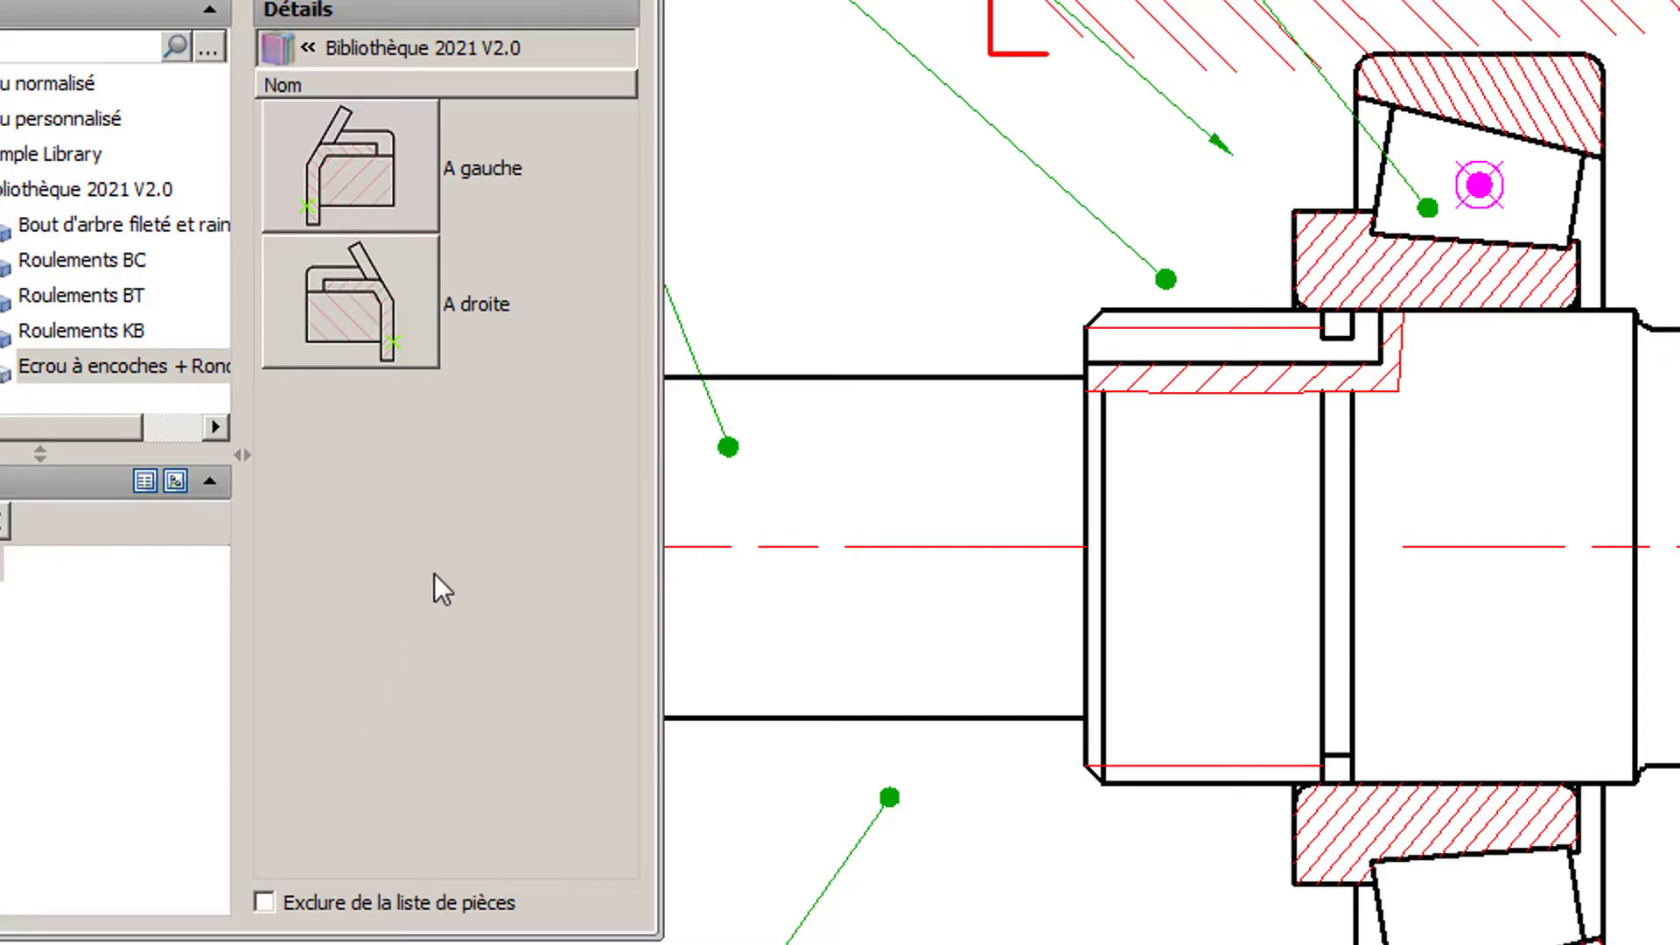
pyautogui.click(404, 302)
pyautogui.scroll(2, 1301, 273)
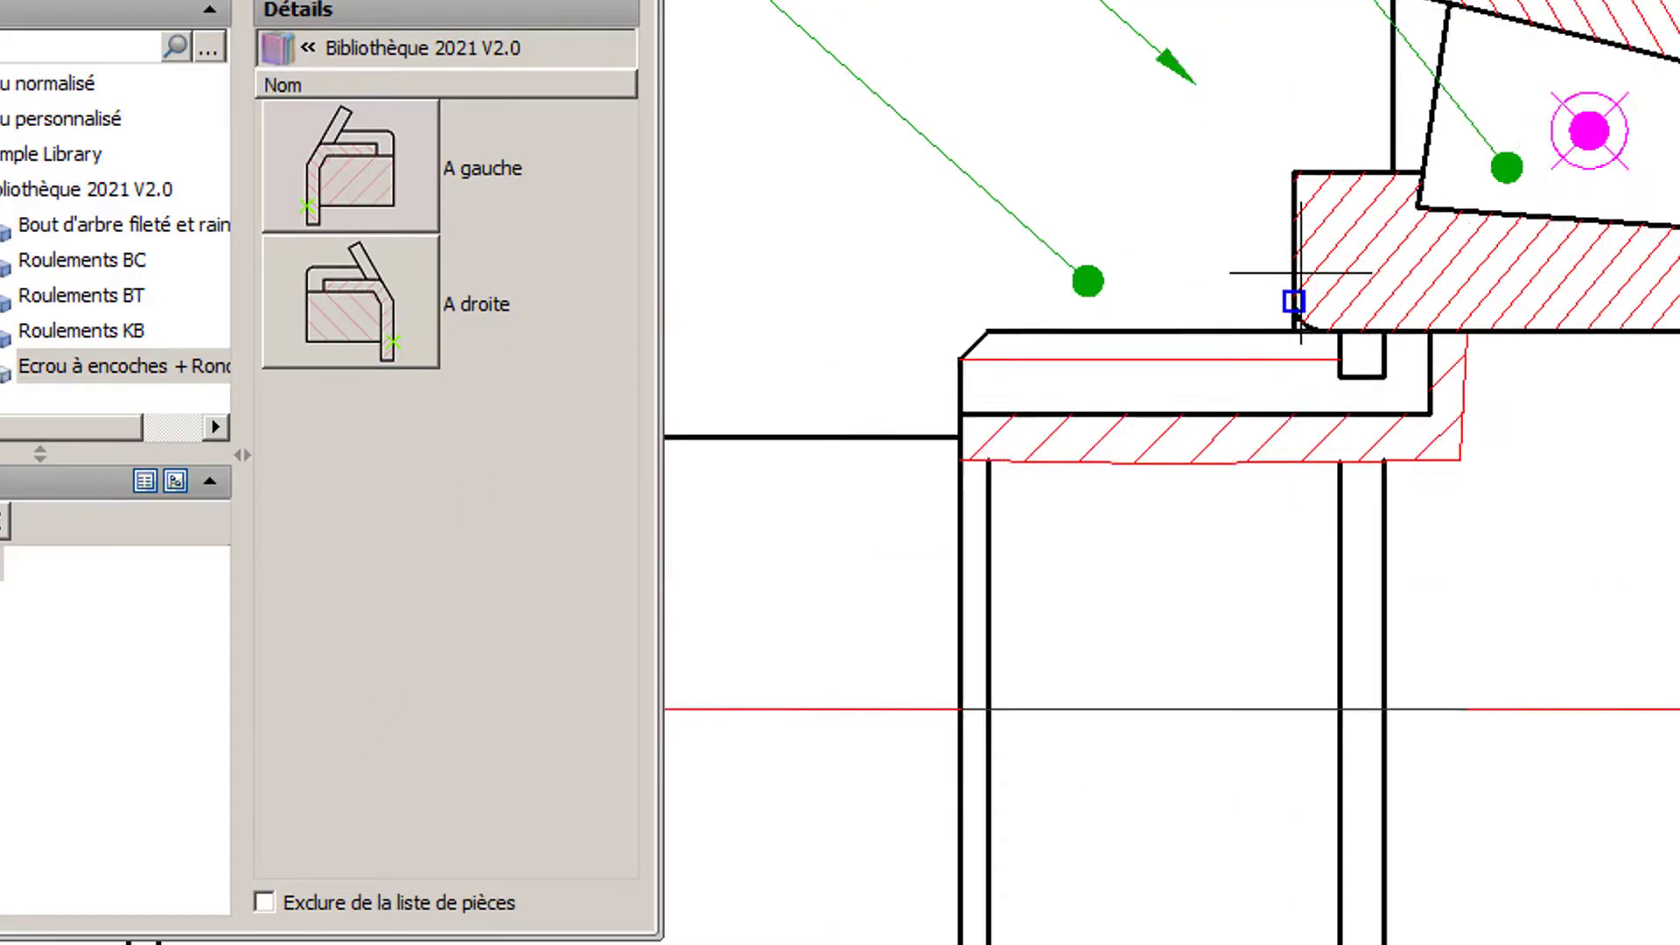
pyautogui.scroll(2, 1301, 272)
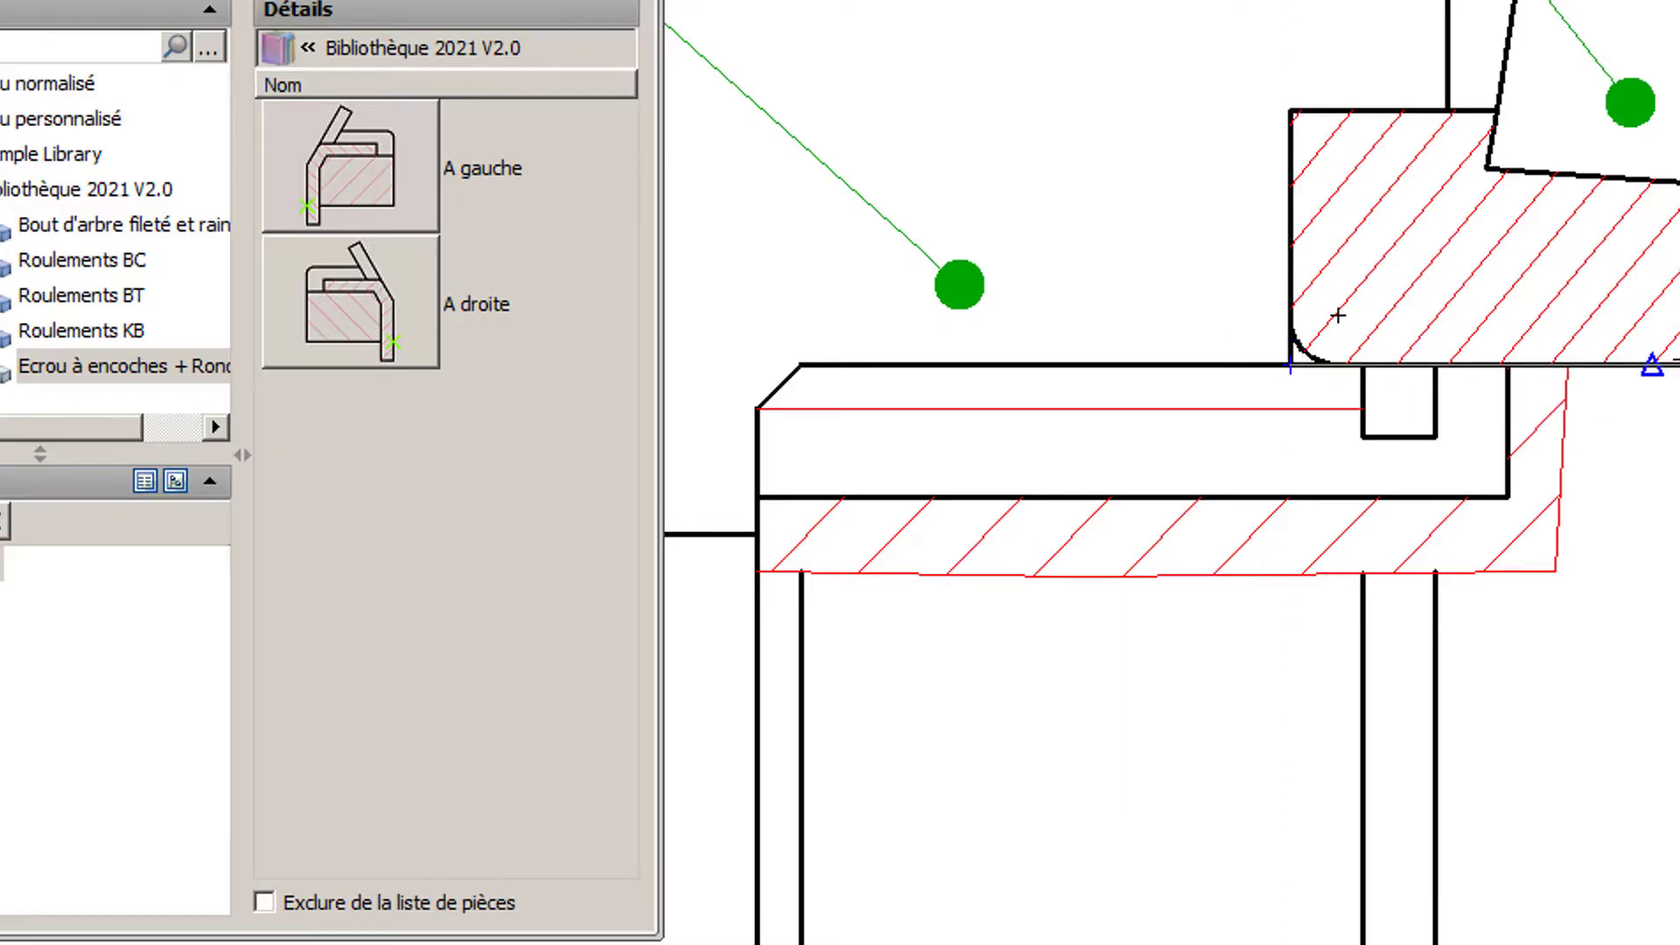
pyautogui.click(1298, 351)
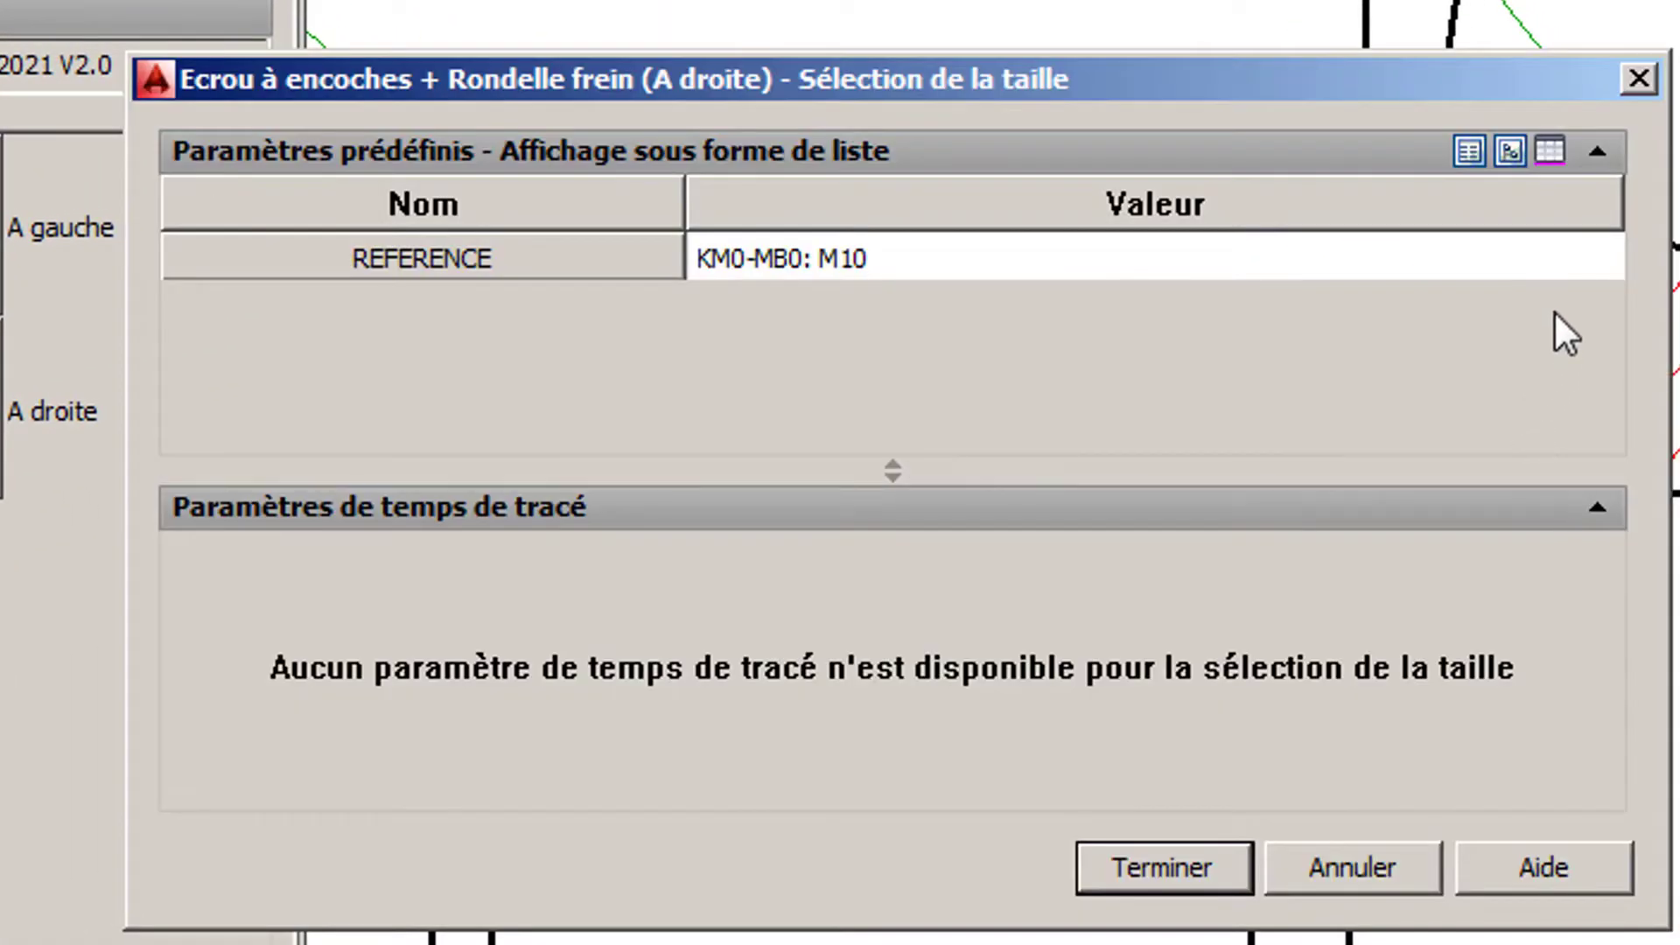
# - Choose reference KM5-MB5: M25 for the nut and lock washer, and insert them
pyautogui.click(906, 254)
pyautogui.scroll(-3, 906, 254)
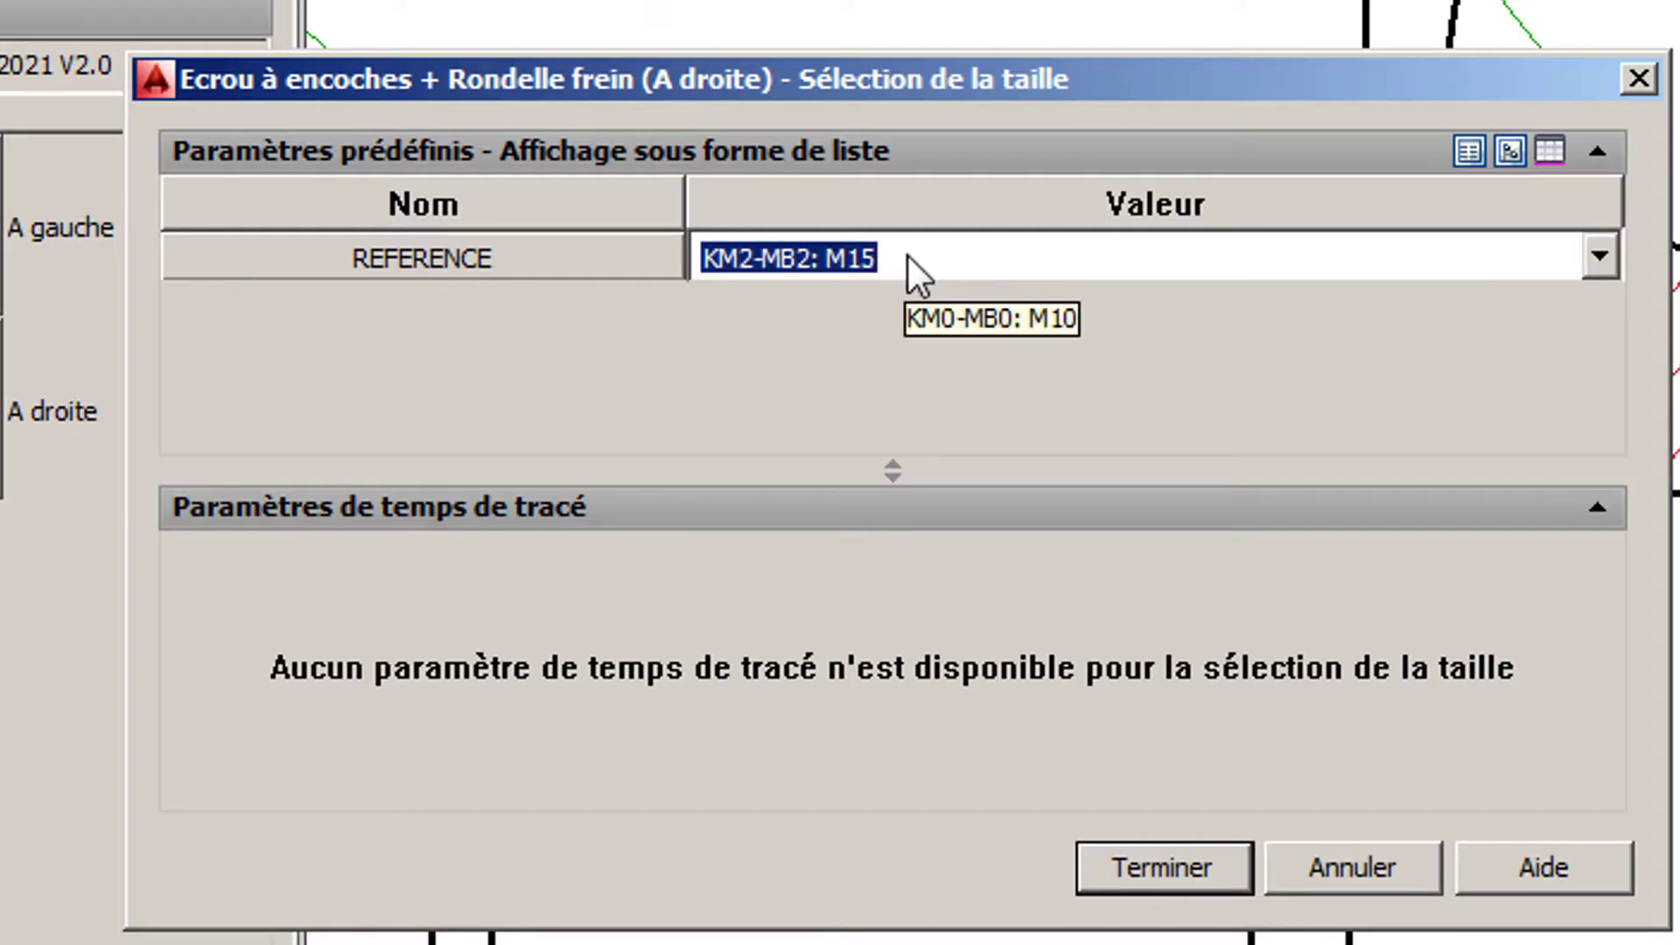
pyautogui.scroll(-2, 907, 254)
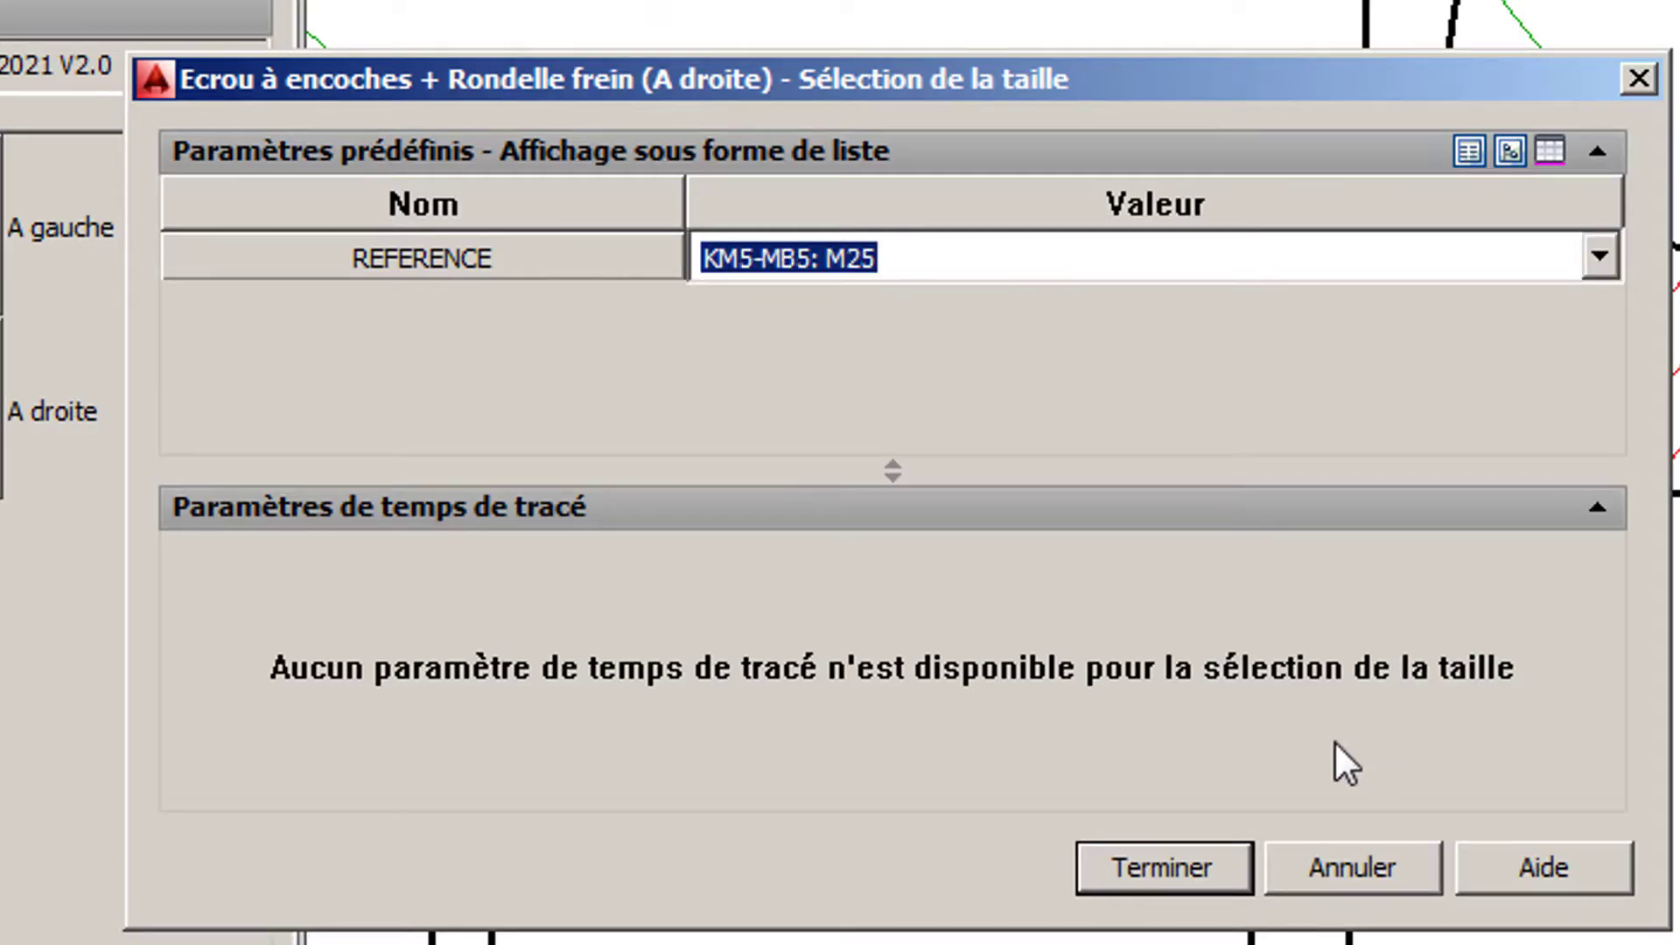
pyautogui.click(1158, 869)
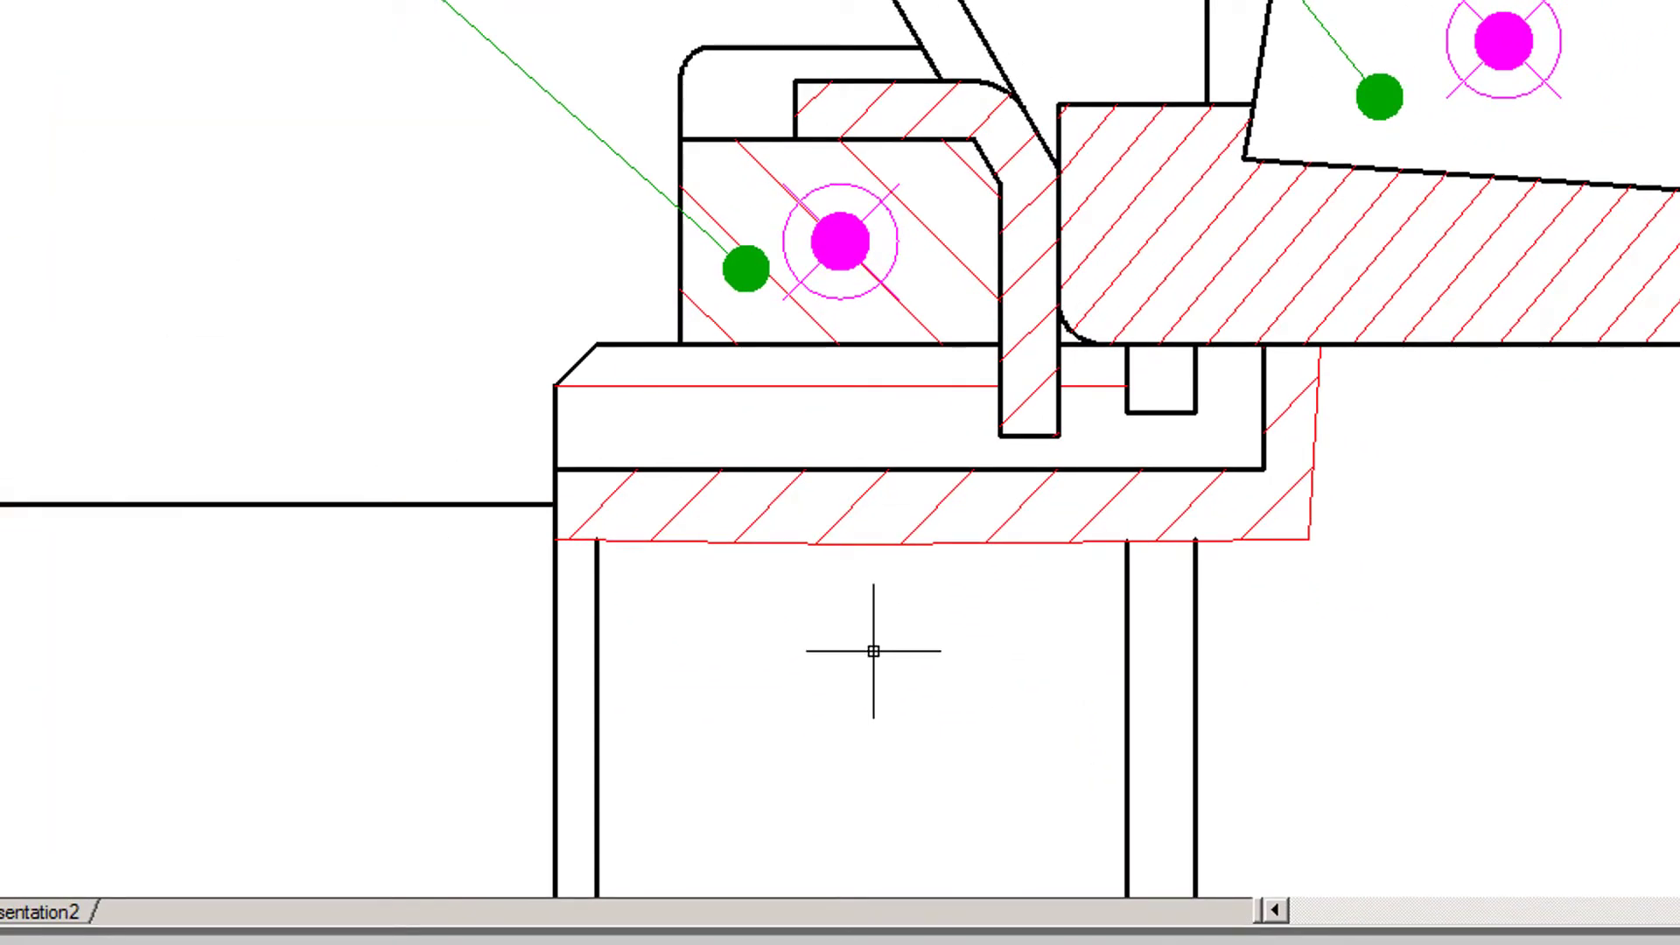
# - Make 4_Couvercle the current layer
pyautogui.scroll(-3, 878, 652)
pyautogui.moveTo(881, 658)
pyautogui.mouseDown(button='middle')
pyautogui.moveTo(878, 323)
pyautogui.moveTo(824, 362)
pyautogui.moveTo(749, 374)
pyautogui.mouseUp(button='middle')
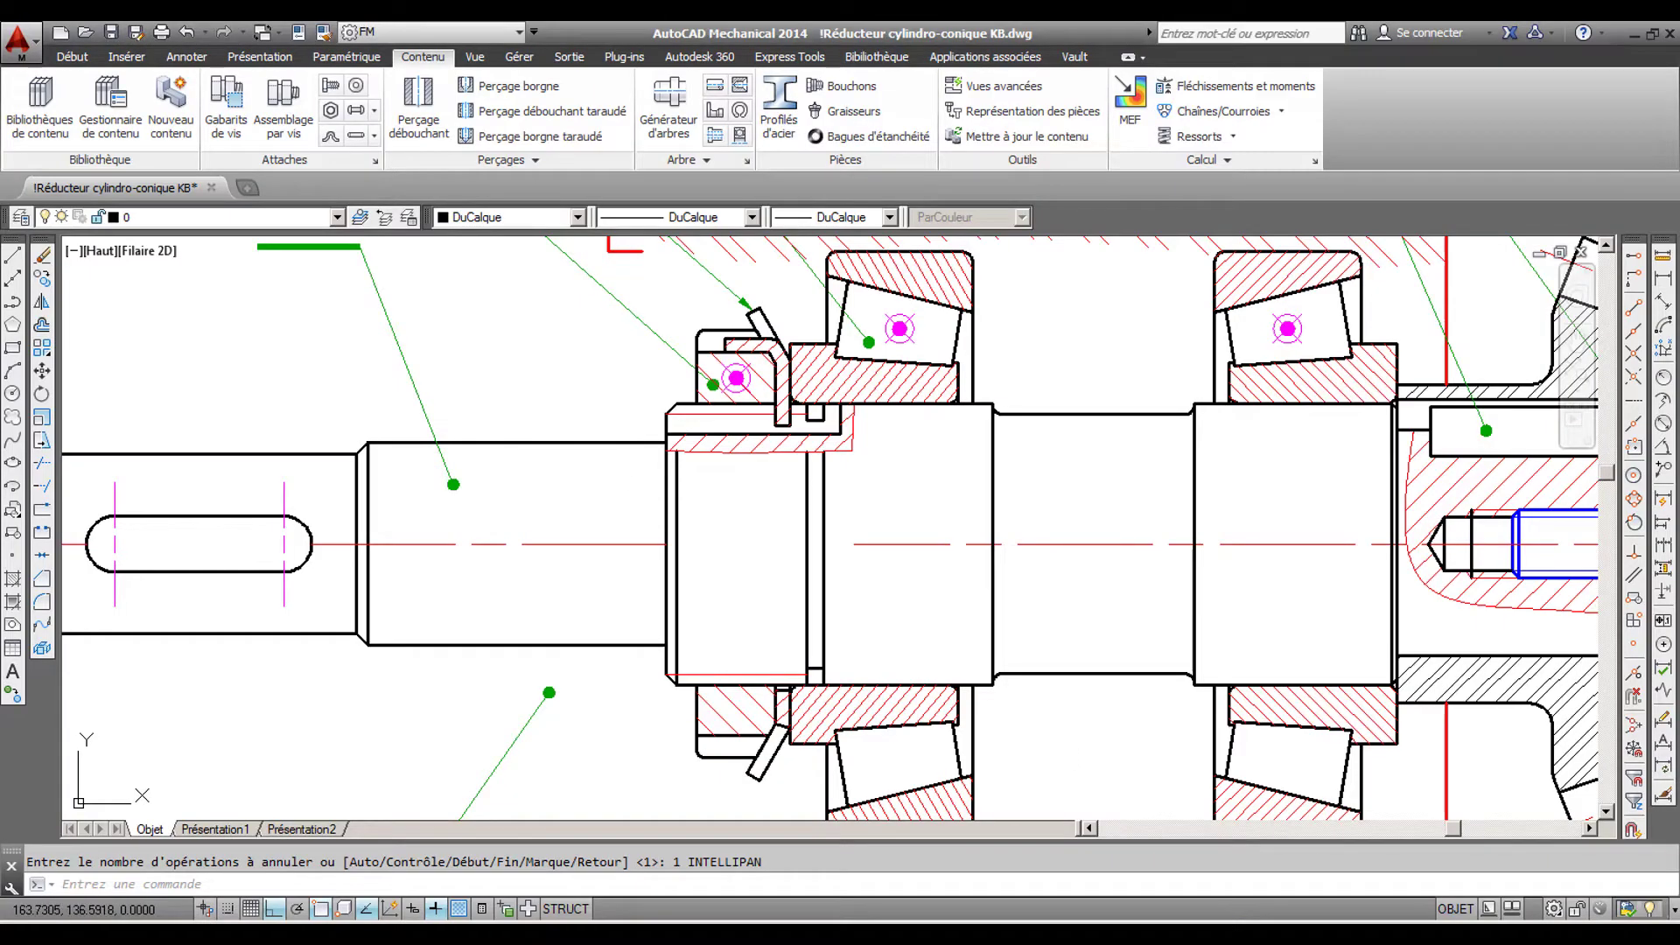
pyautogui.moveTo(564, 366)
pyautogui.mouseDown(button='middle')
pyautogui.moveTo(630, 390)
pyautogui.moveTo(746, 535)
pyautogui.mouseUp(button='middle')
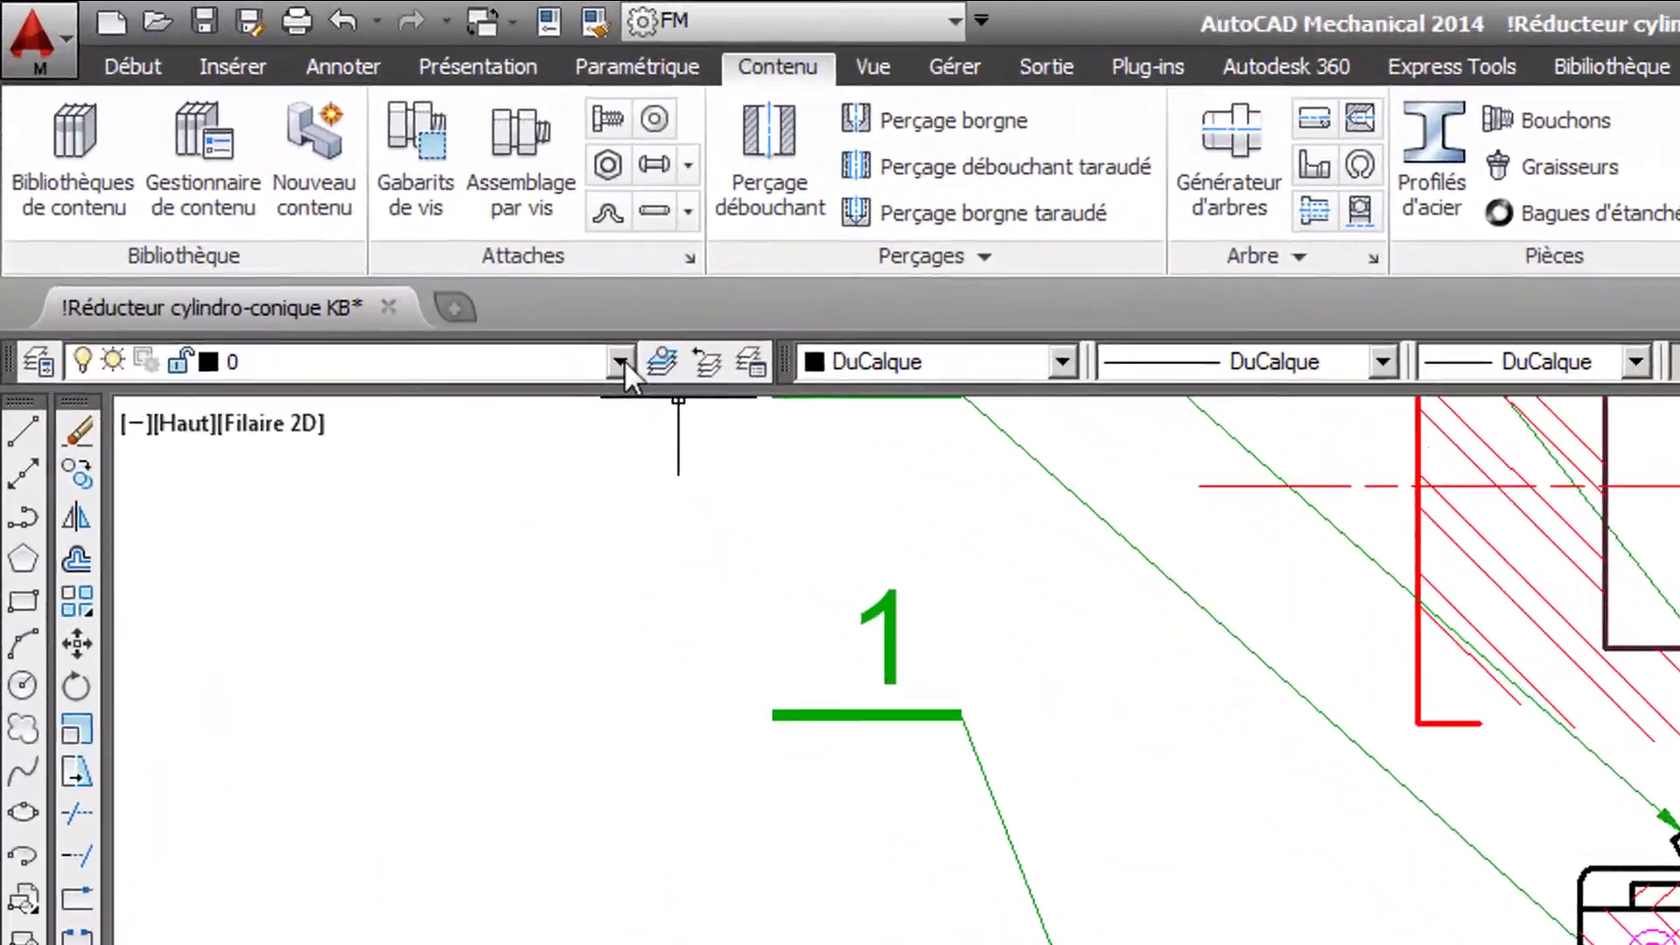
pyautogui.click(339, 216)
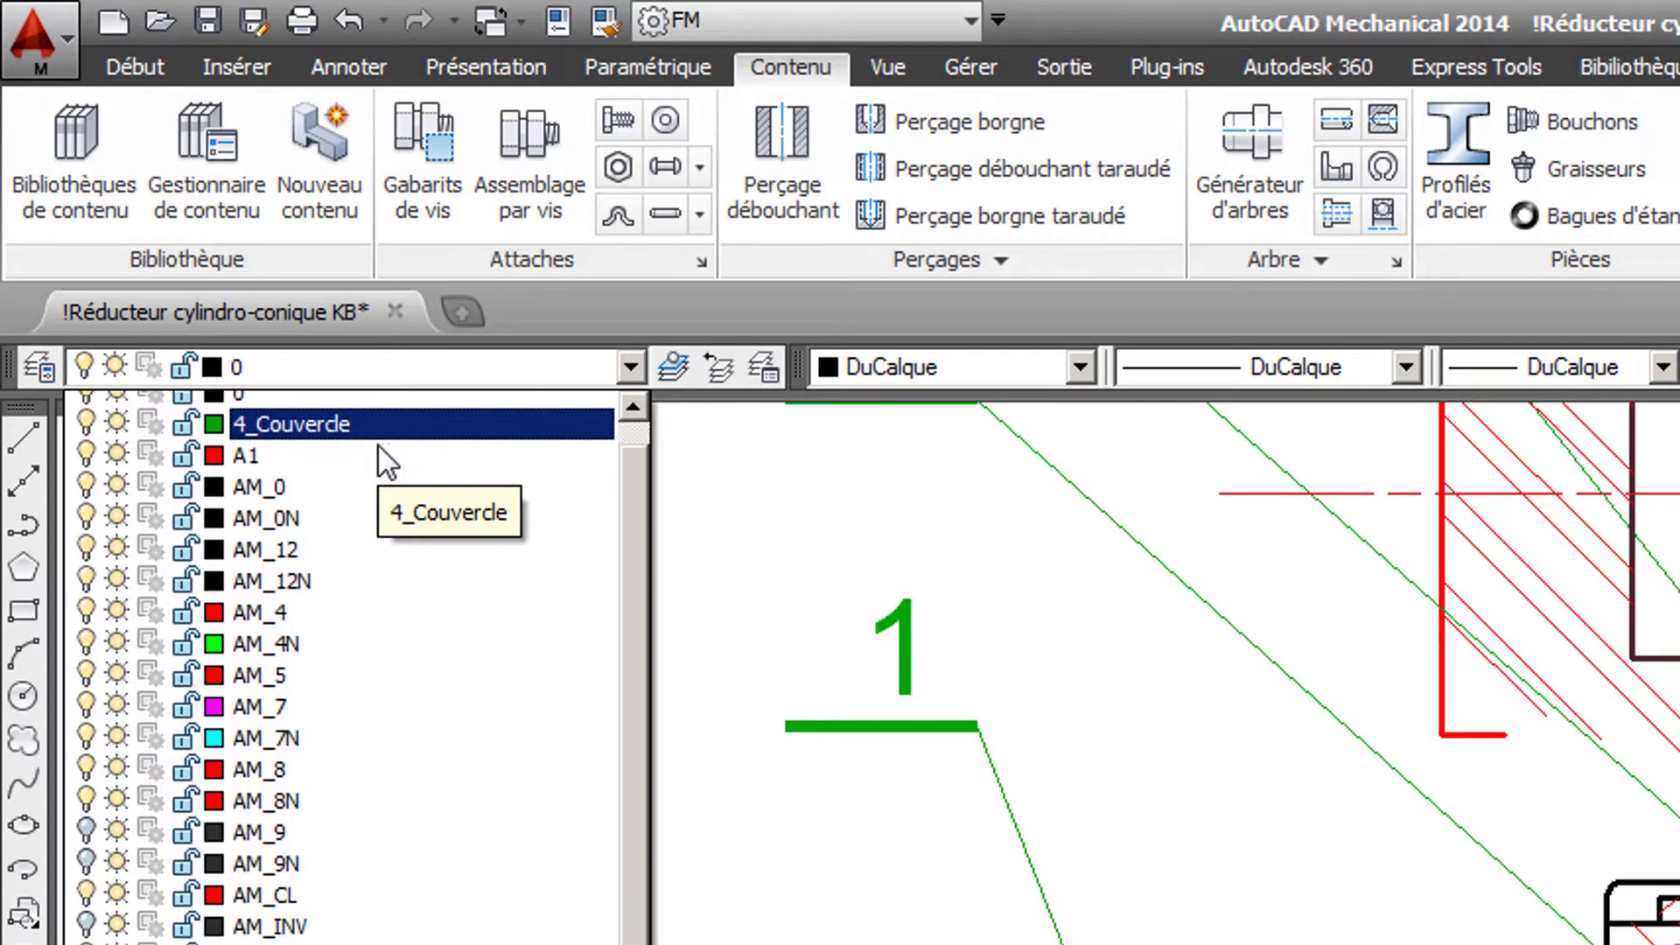
pyautogui.click(380, 447)
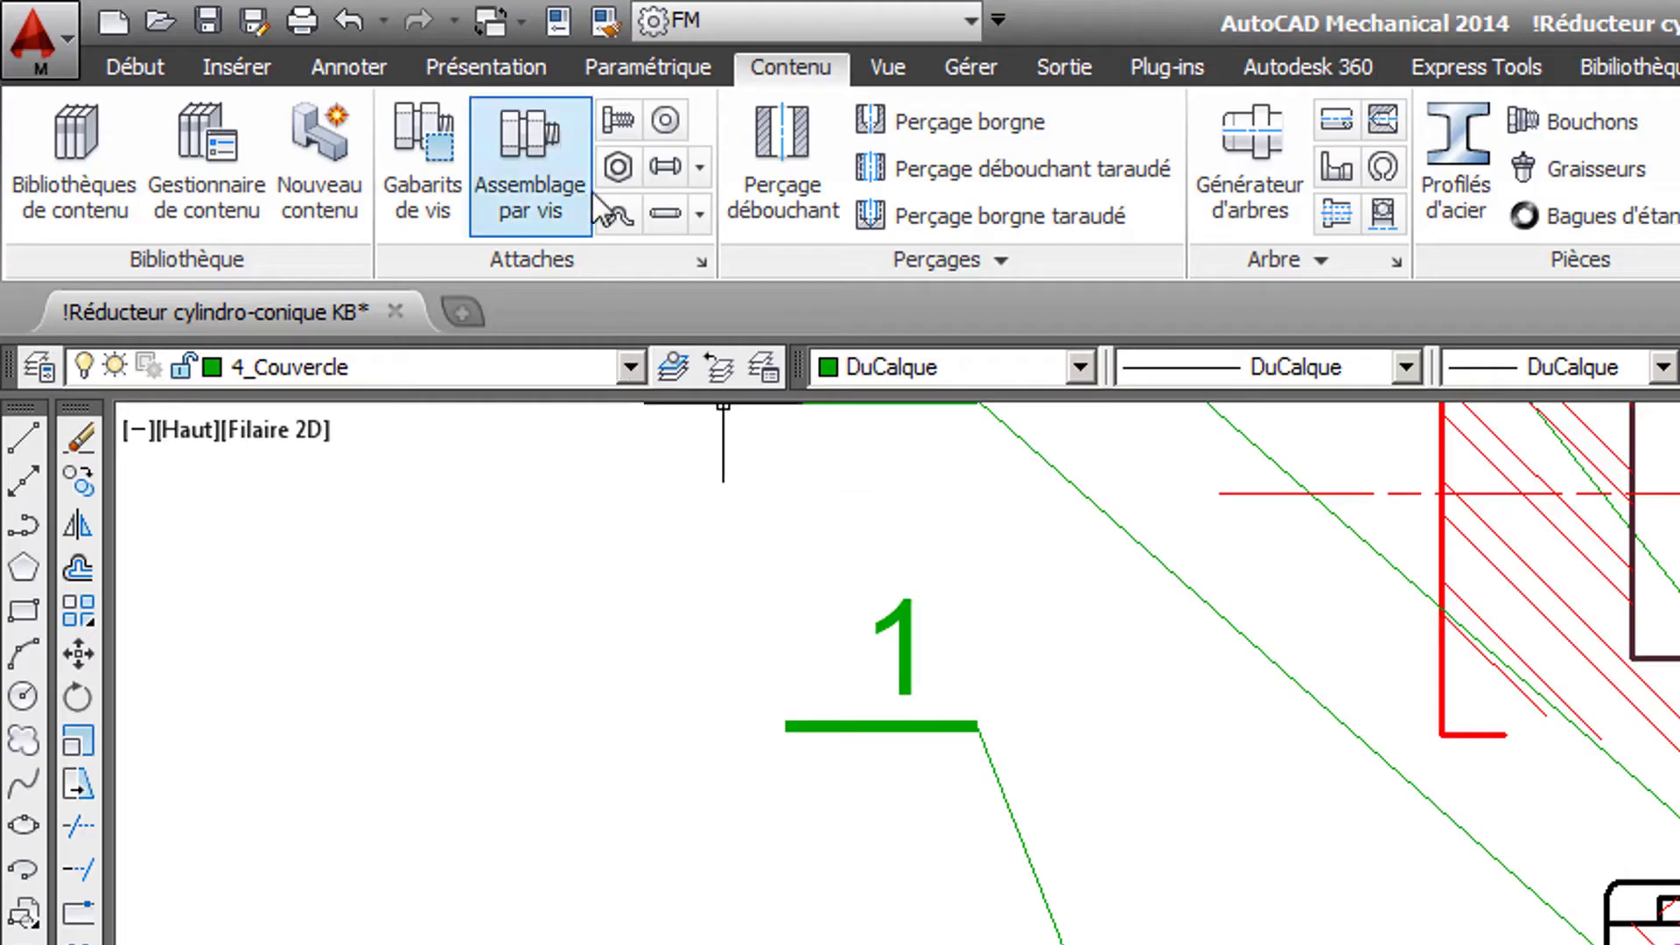
# - Insert Couvercle4.dwg as a block at scale 1 and angle 0, placed on the corner of the housing's red contour
pyautogui.click(239, 70)
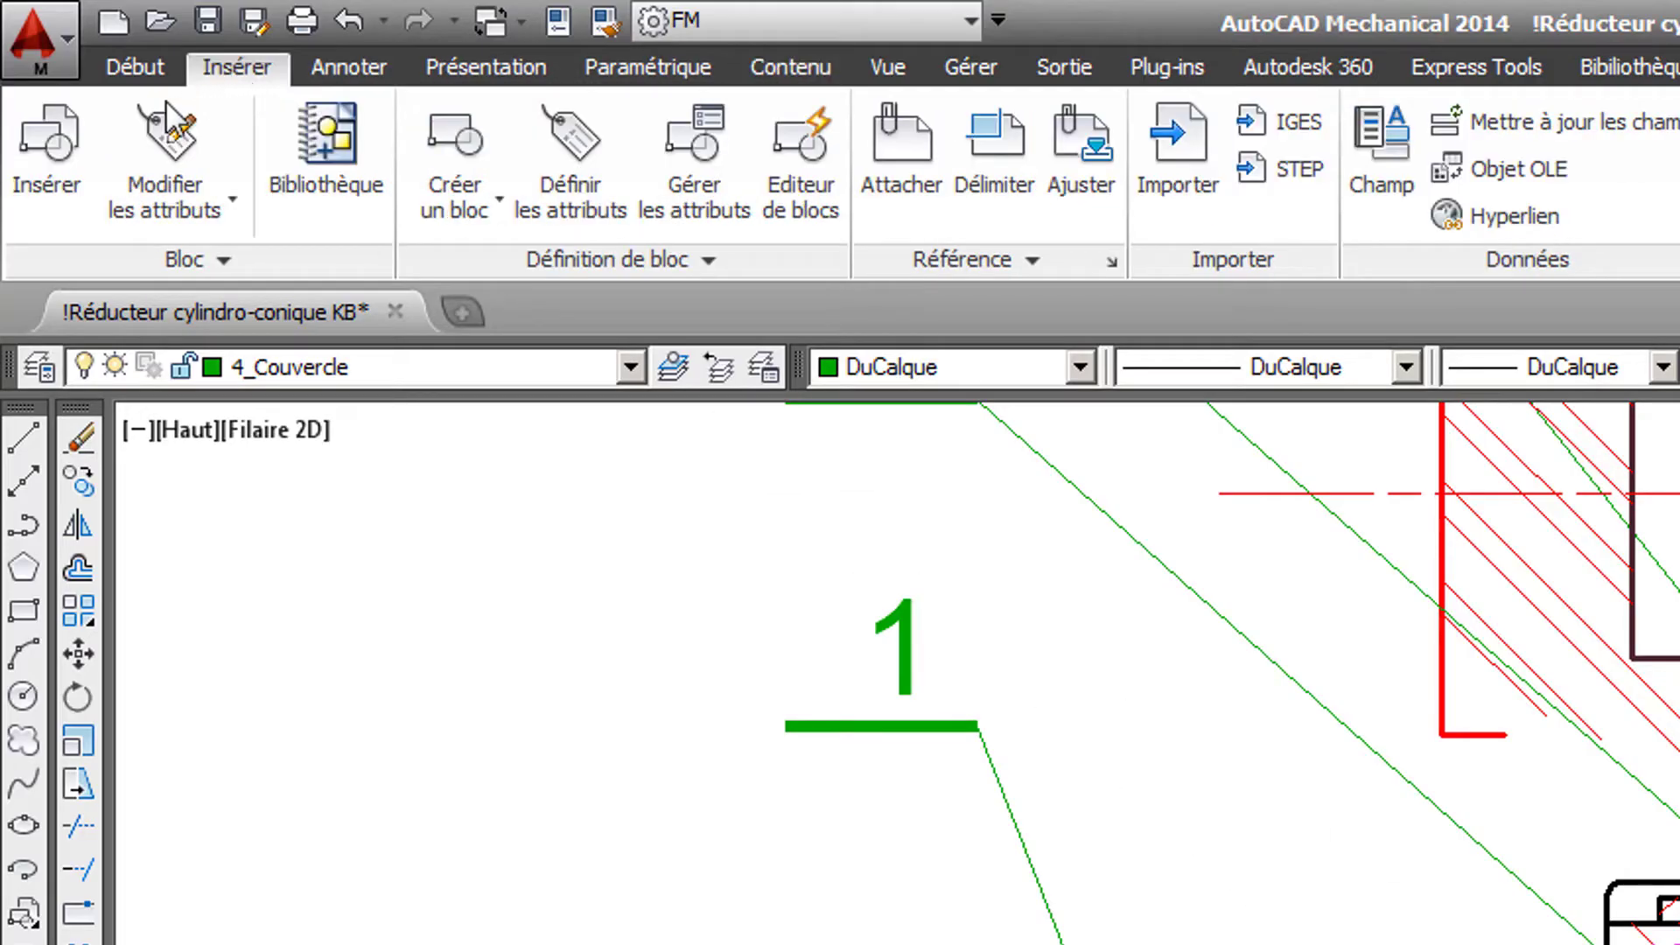
pyautogui.click(46, 140)
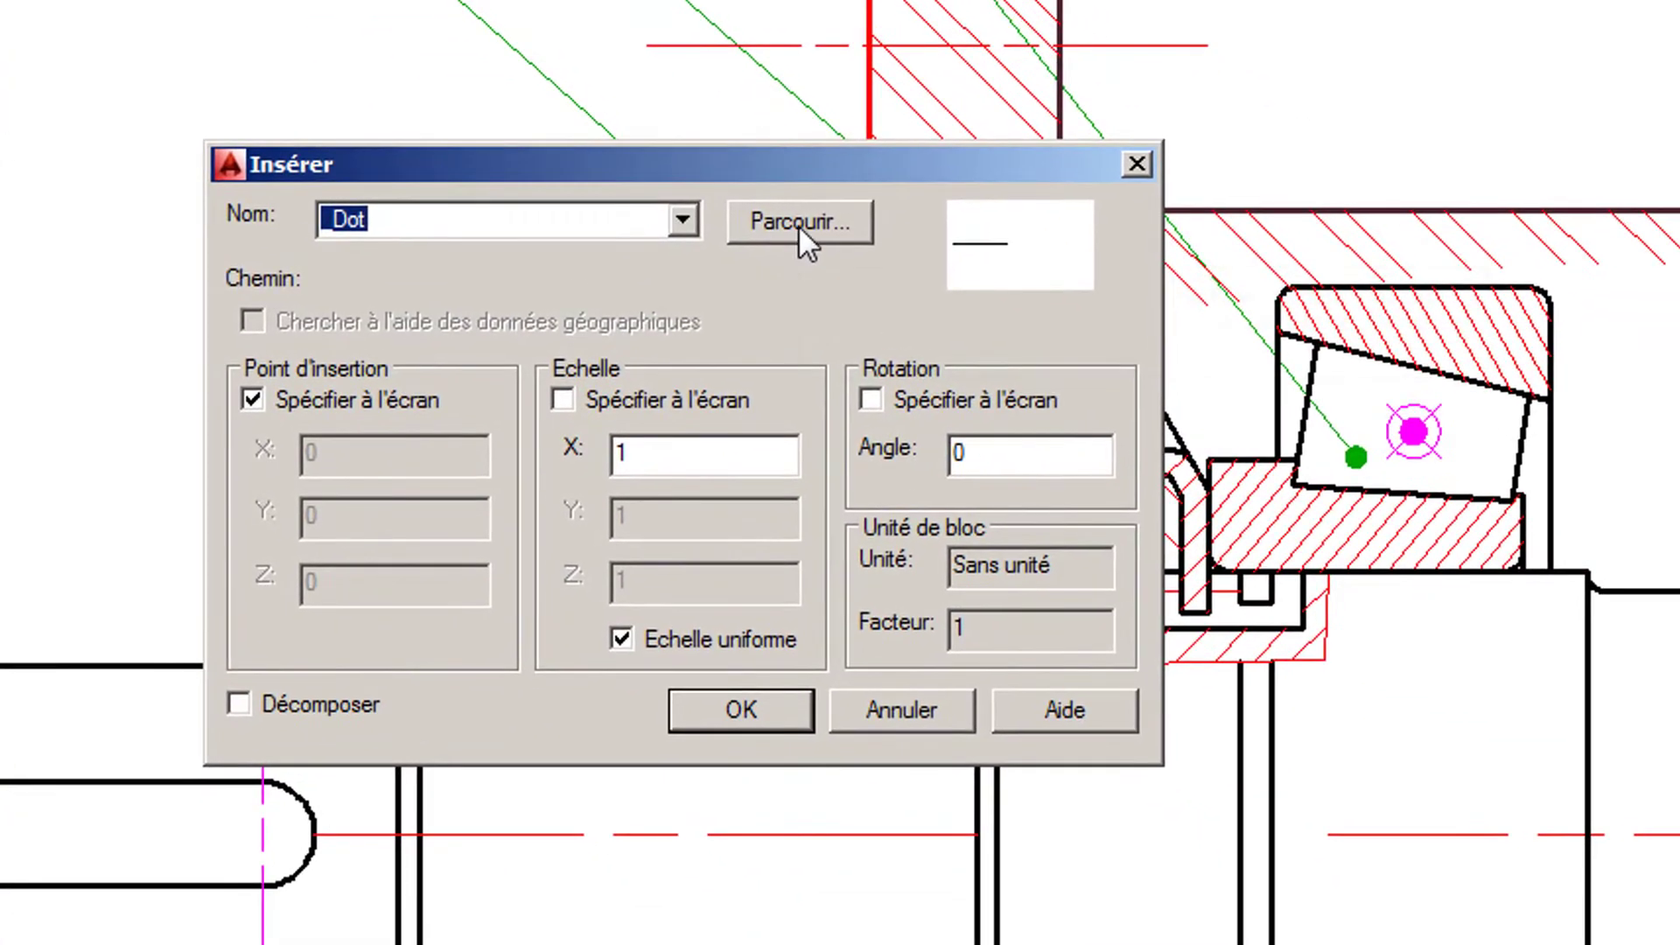
pyautogui.click(1022, 399)
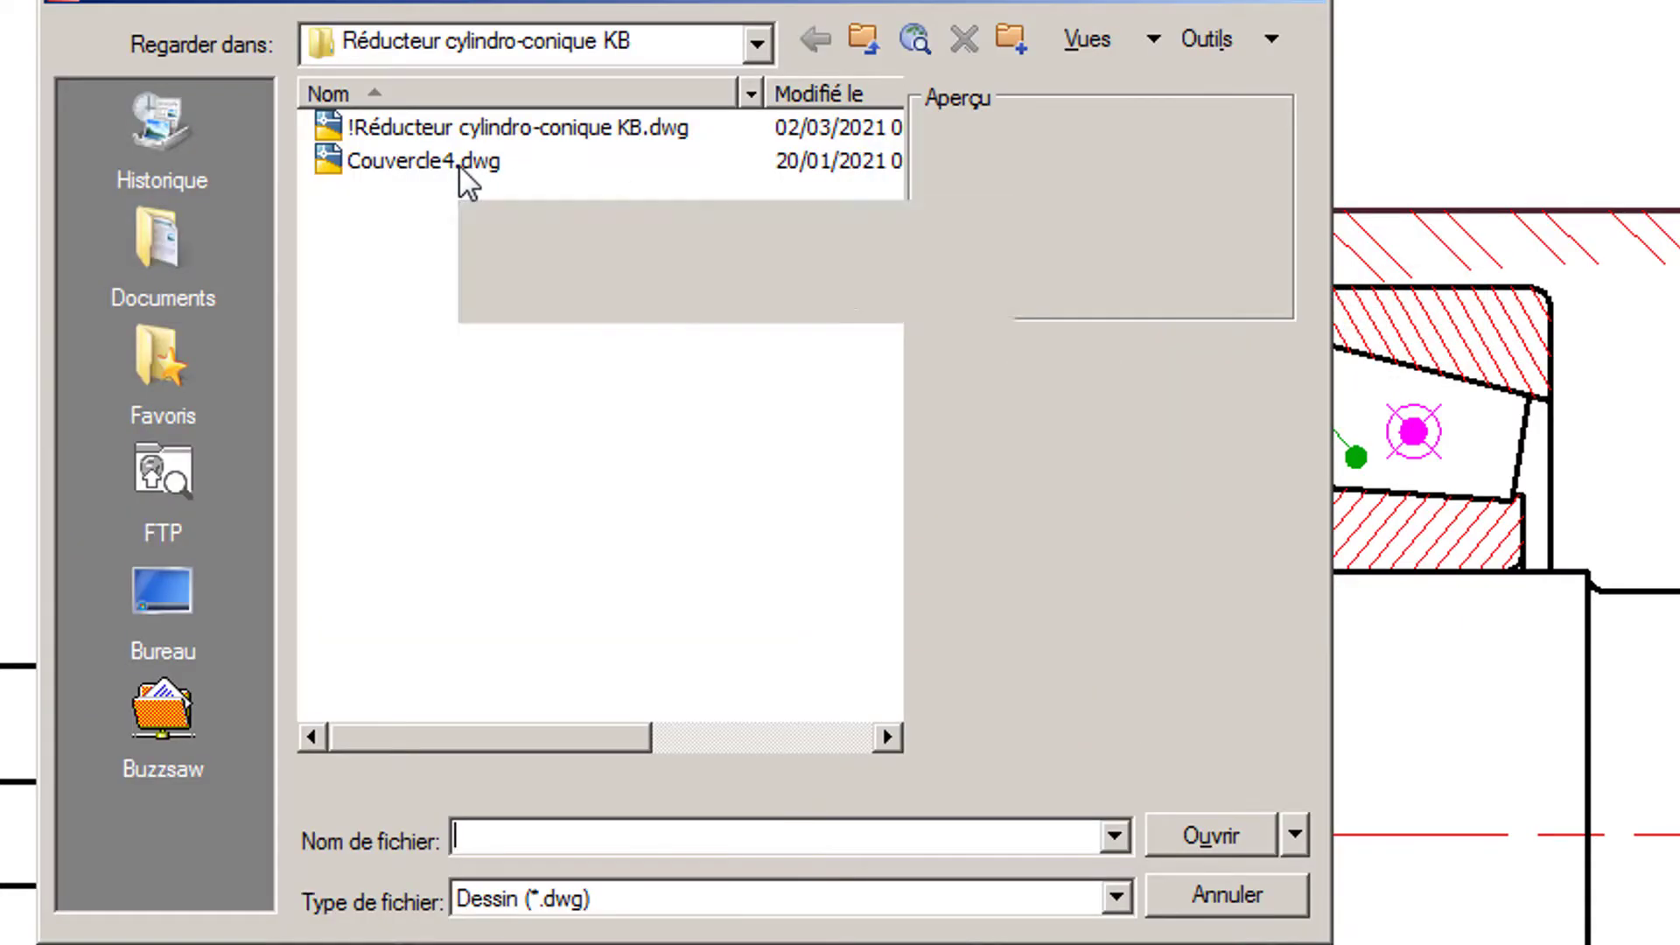
pyautogui.click(461, 166)
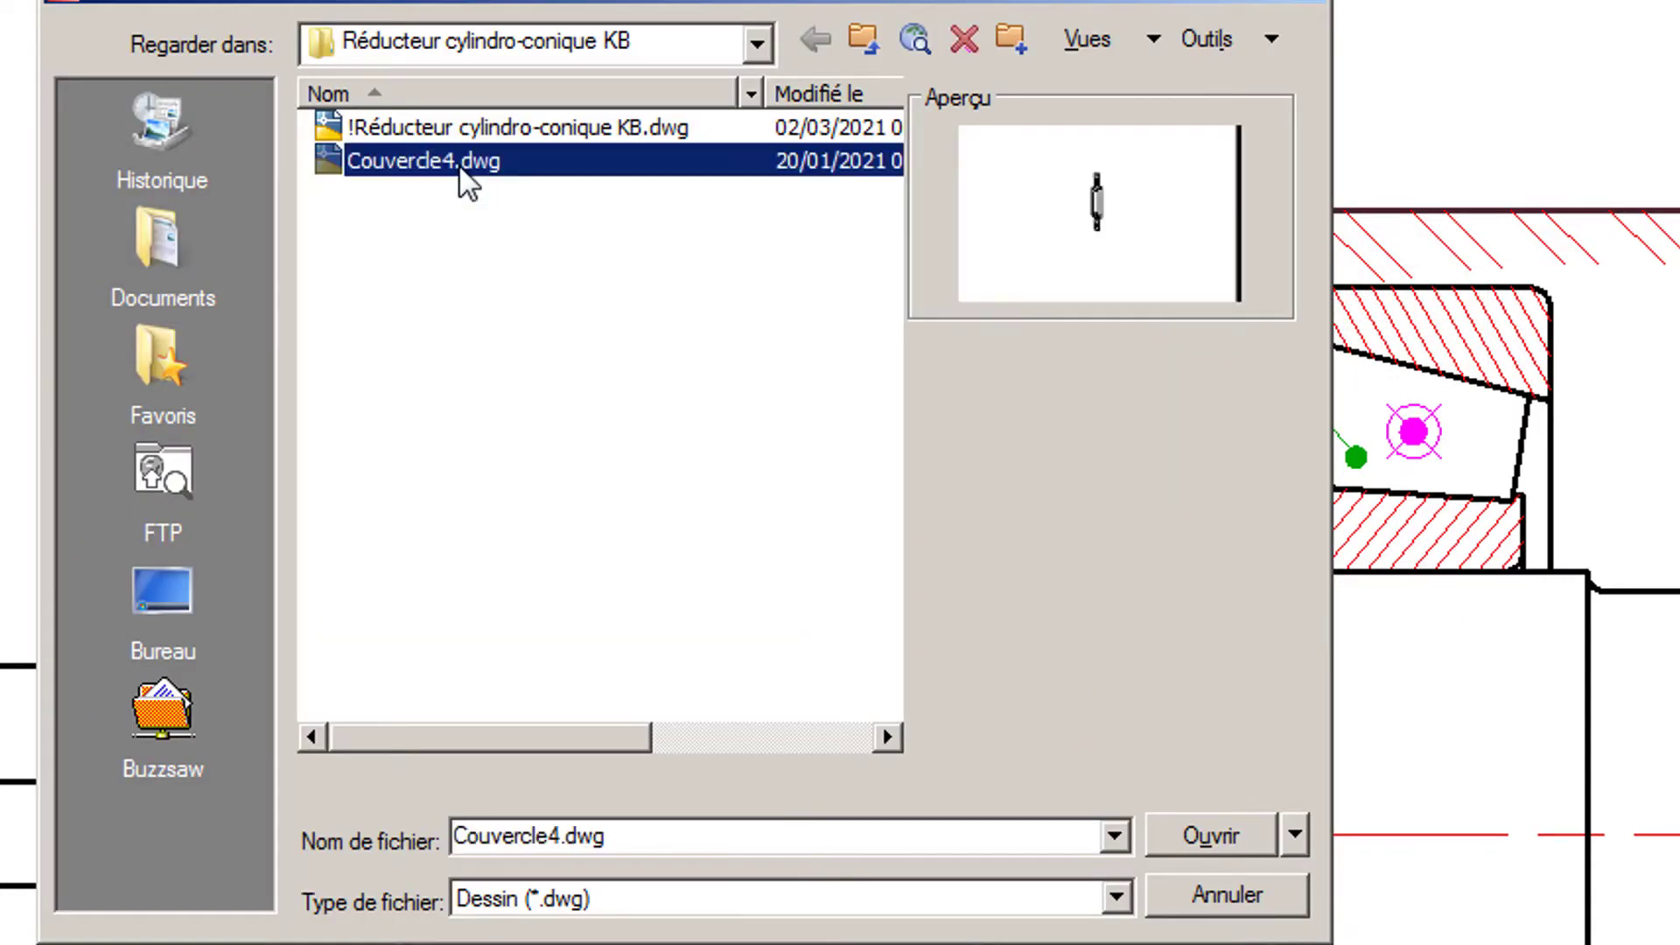
pyautogui.click(1196, 832)
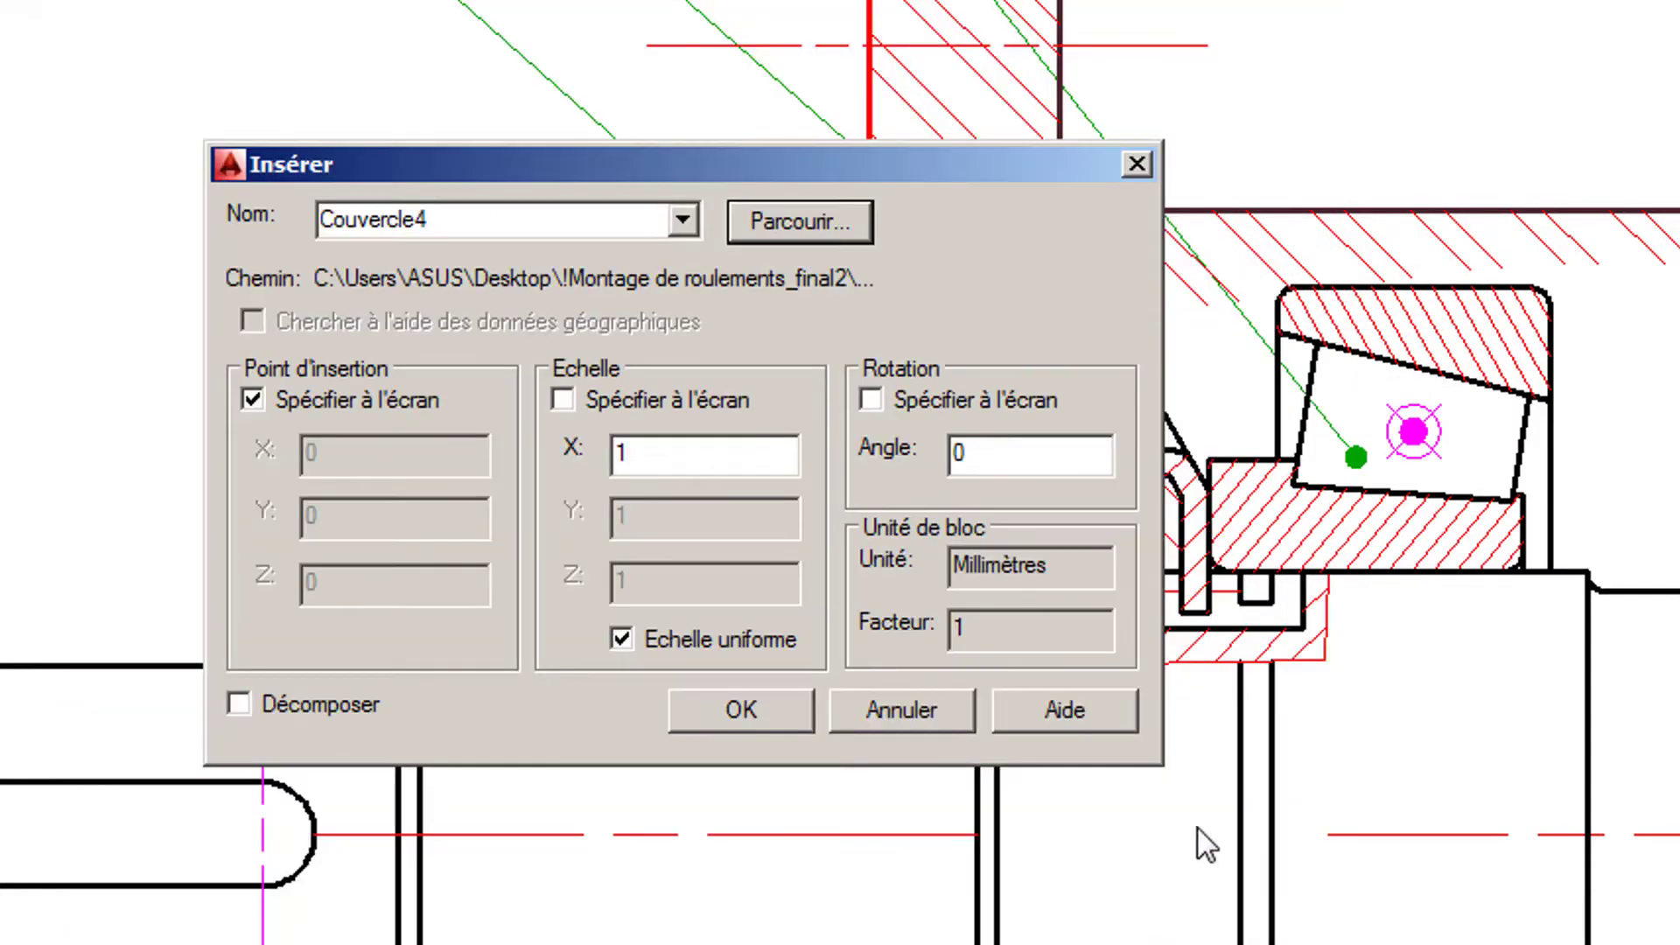
pyautogui.click(740, 705)
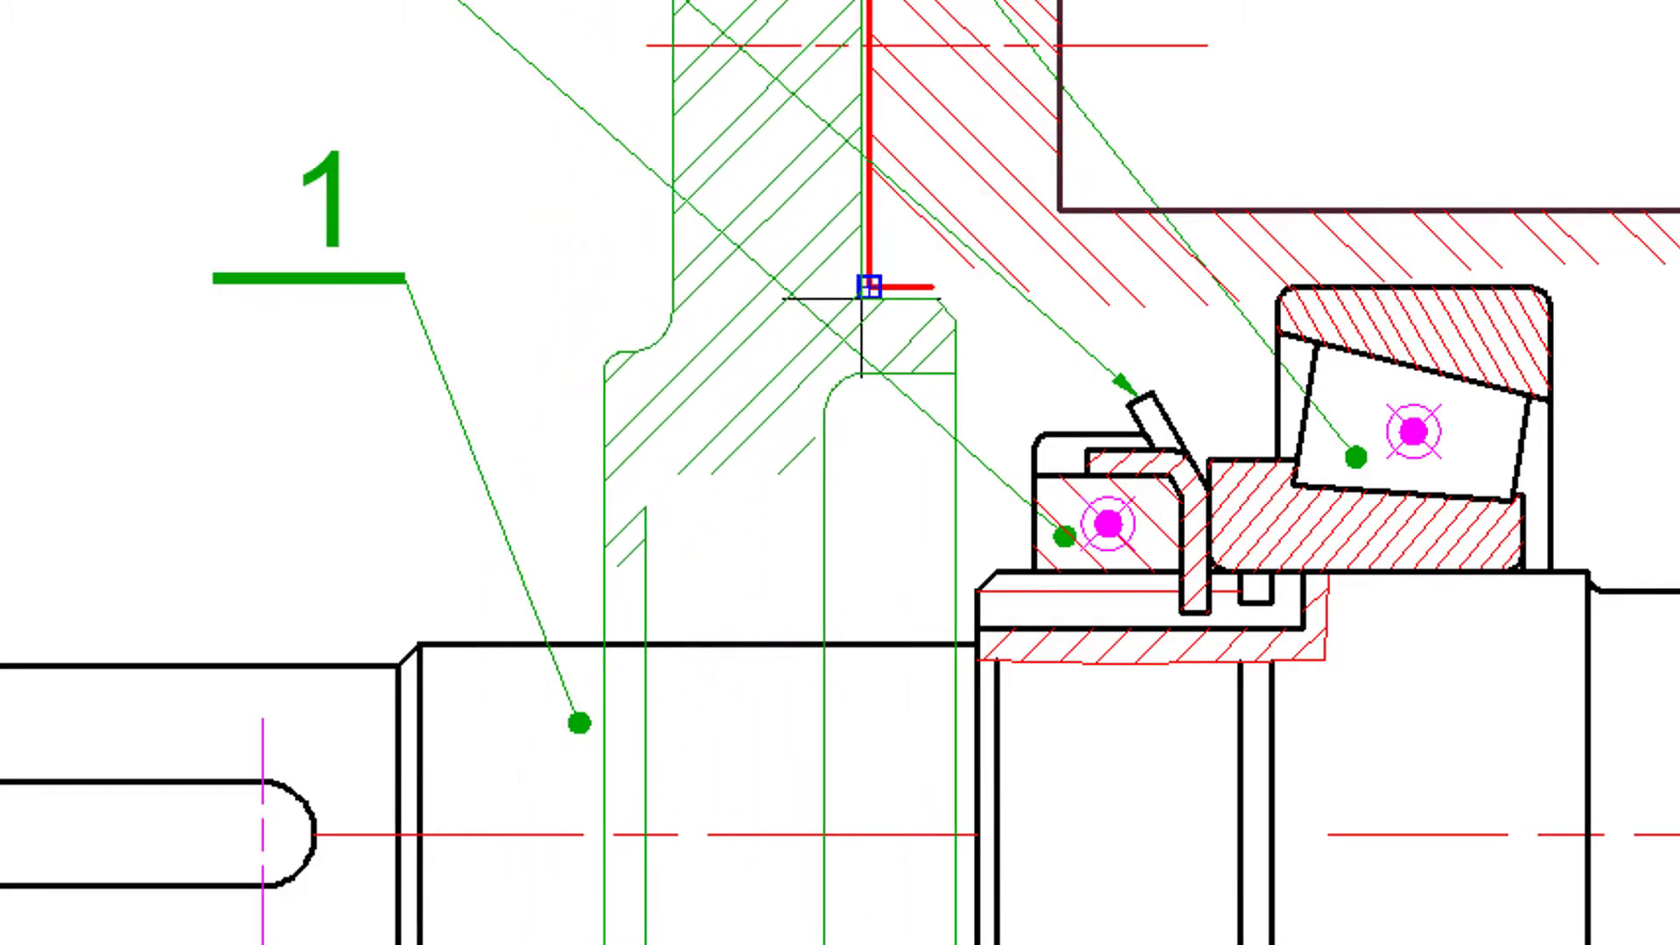
pyautogui.click(869, 287)
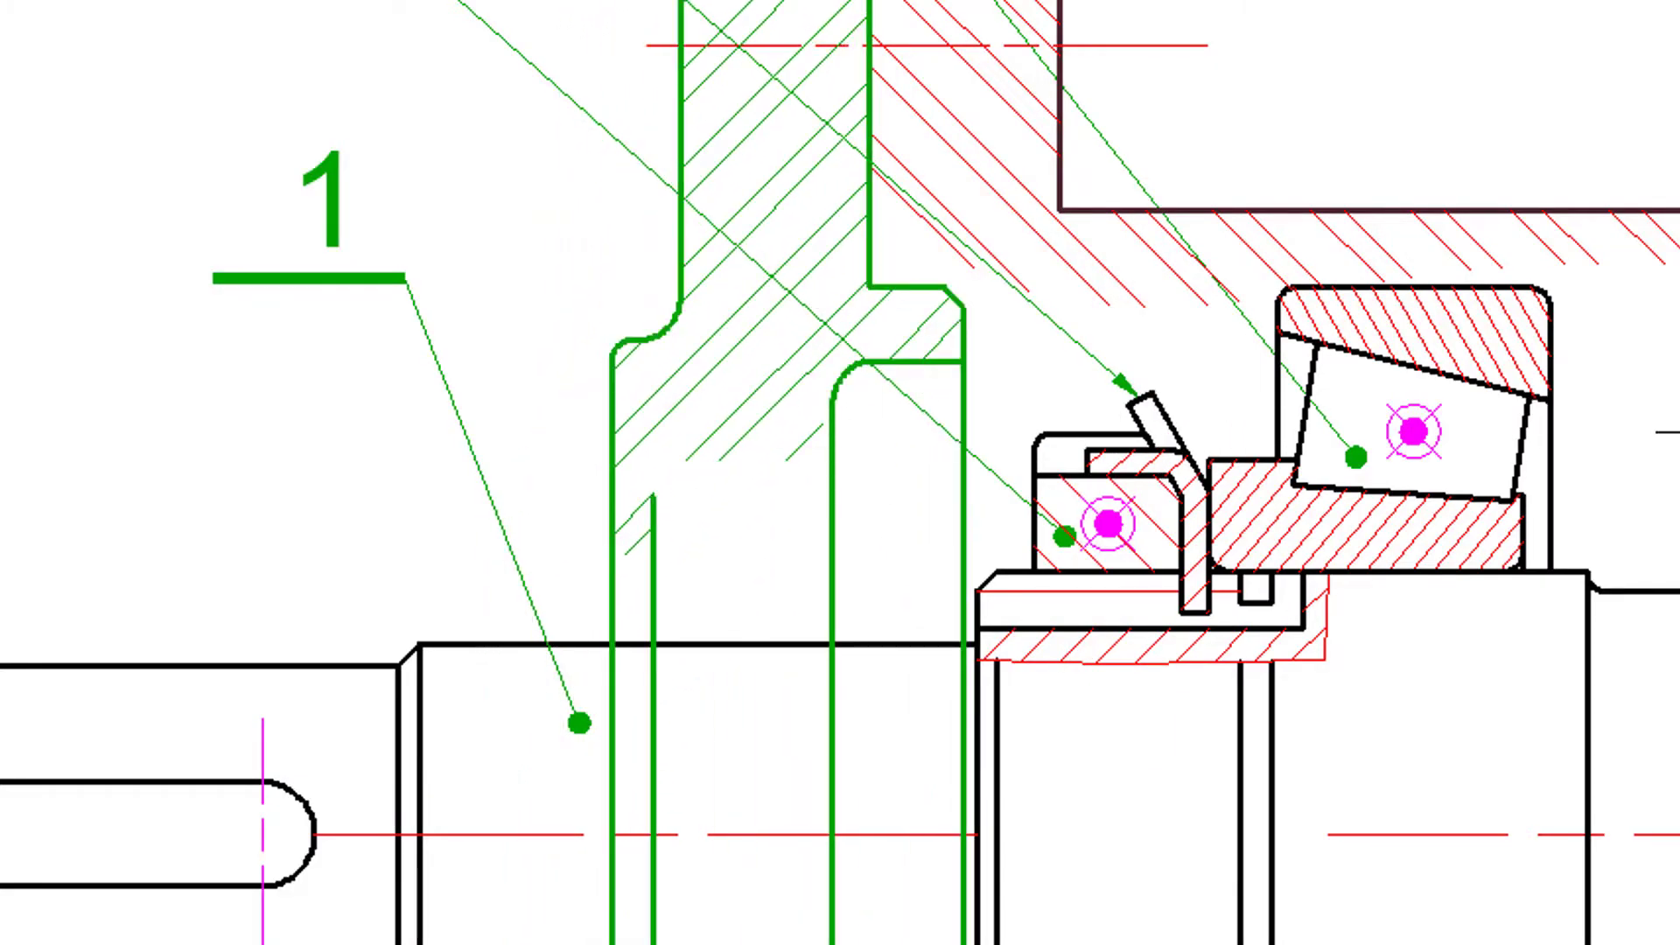
# - Examine the housing section above the two bearings and its fit with the inserted cover
pyautogui.moveTo(1675, 542)
pyautogui.mouseDown(button='middle')
pyautogui.moveTo(1519, 706)
pyautogui.moveTo(1173, 630)
pyautogui.moveTo(1046, 547)
pyautogui.moveTo(963, 525)
pyautogui.mouseUp(button='middle')
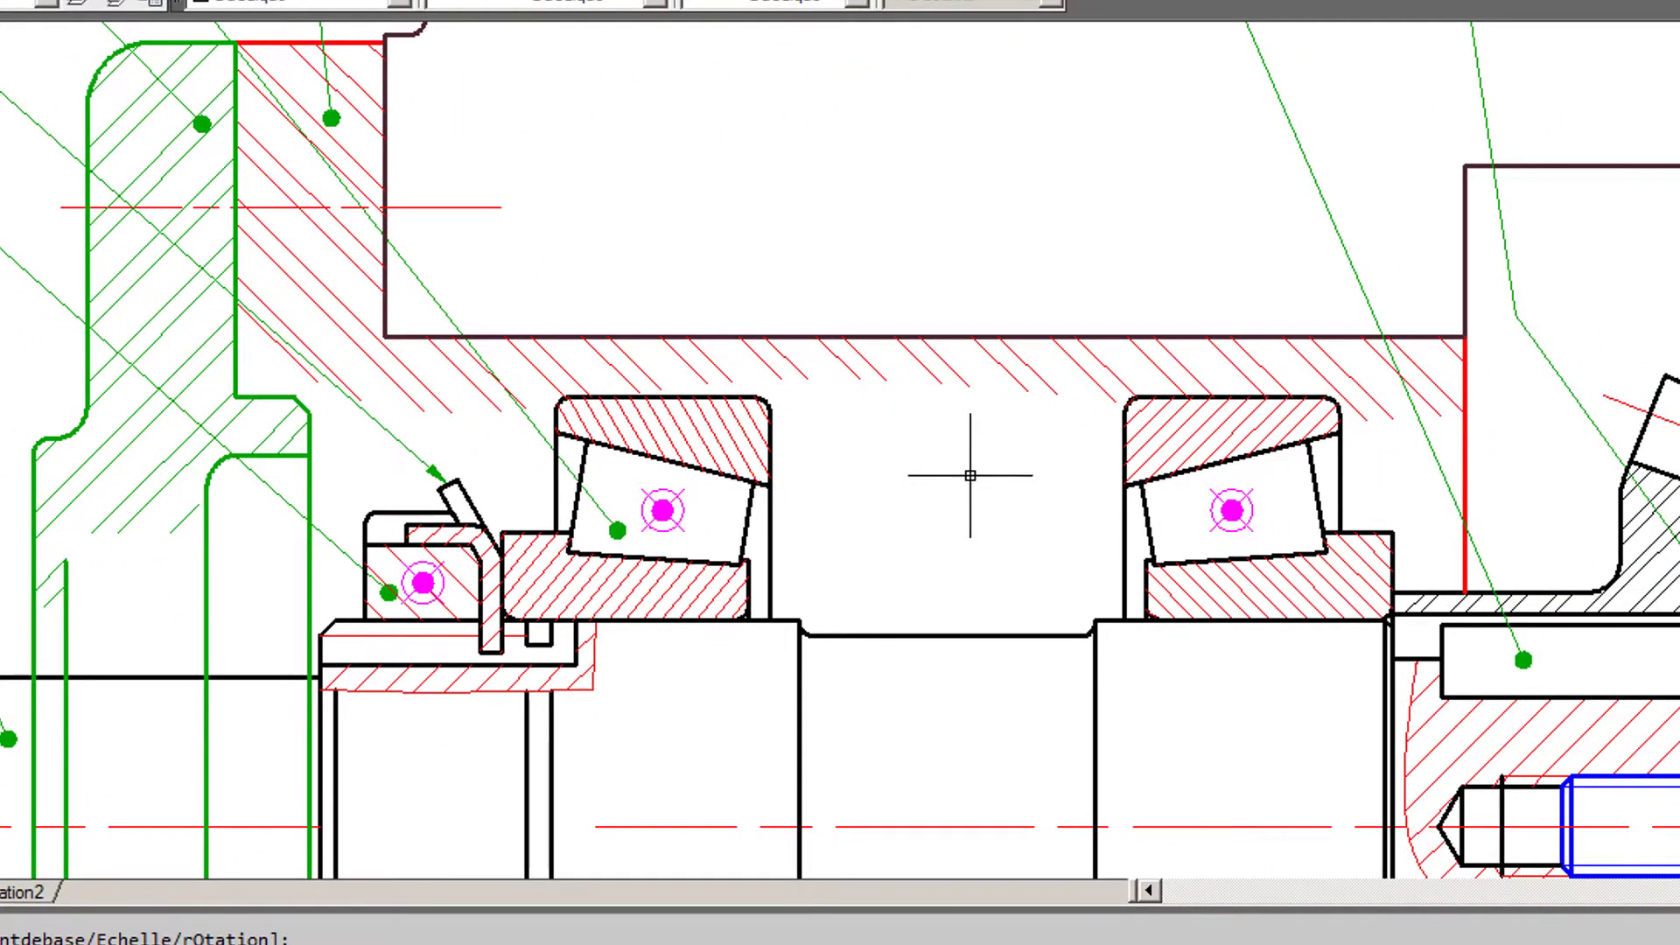
pyautogui.moveTo(971, 469)
pyautogui.mouseDown(button='middle')
pyautogui.moveTo(986, 667)
pyautogui.moveTo(1026, 647)
pyautogui.moveTo(1035, 499)
pyautogui.moveTo(1039, 643)
pyautogui.mouseUp(button='middle')
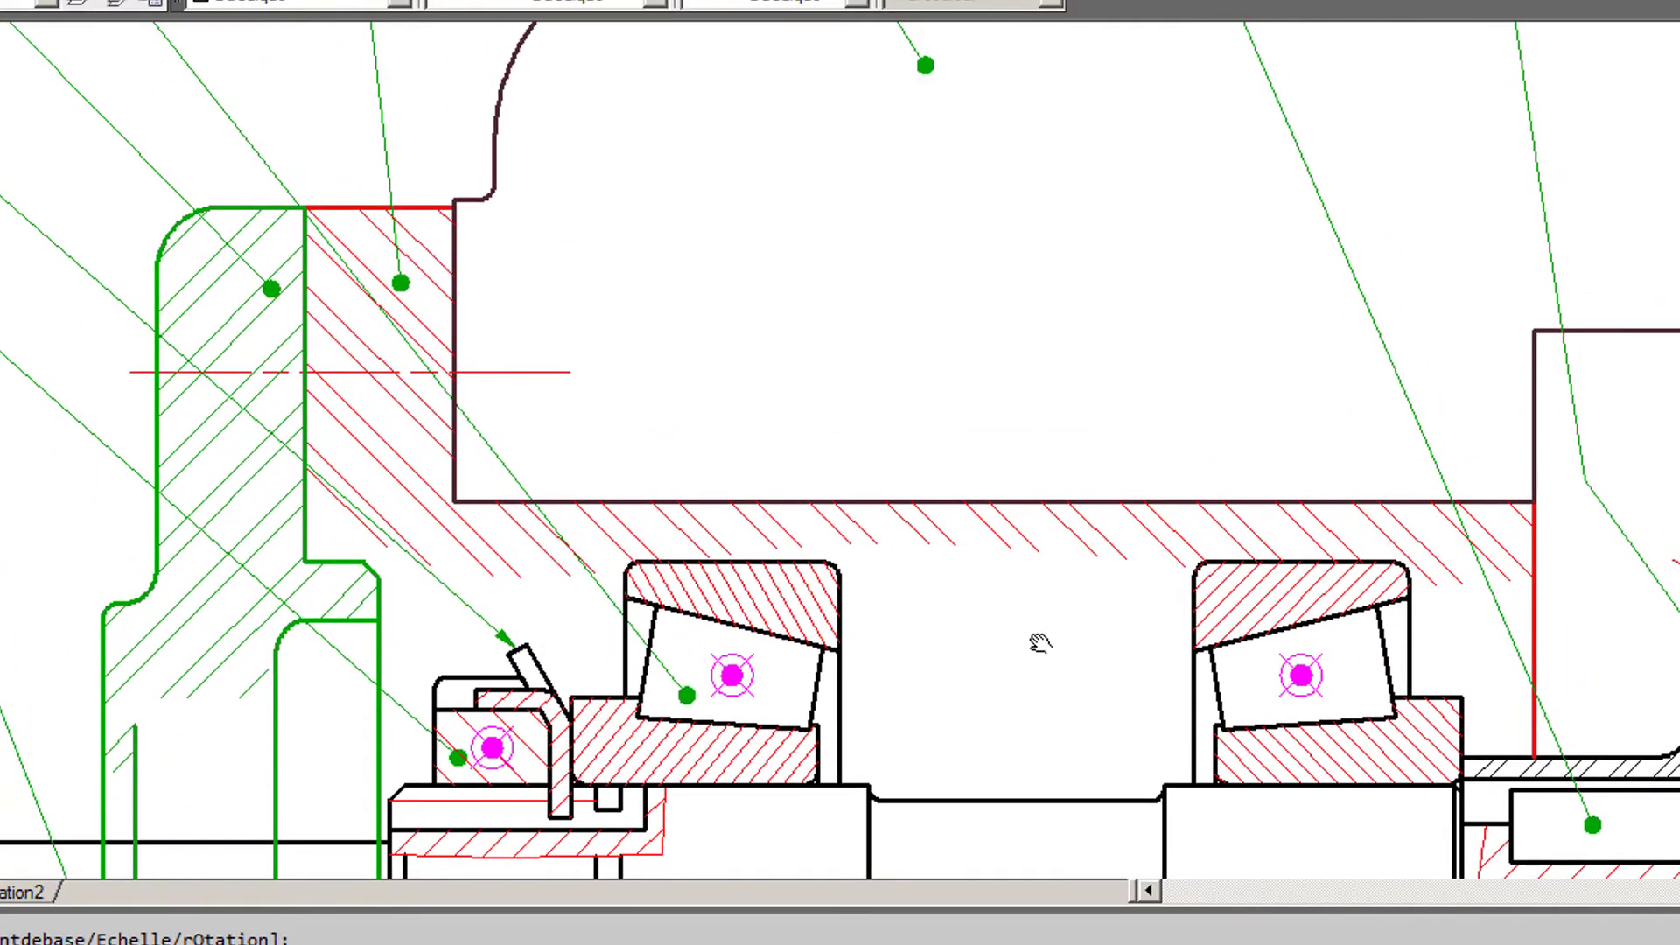
pyautogui.scroll(2, 1020, 636)
pyautogui.scroll(-2, 1020, 636)
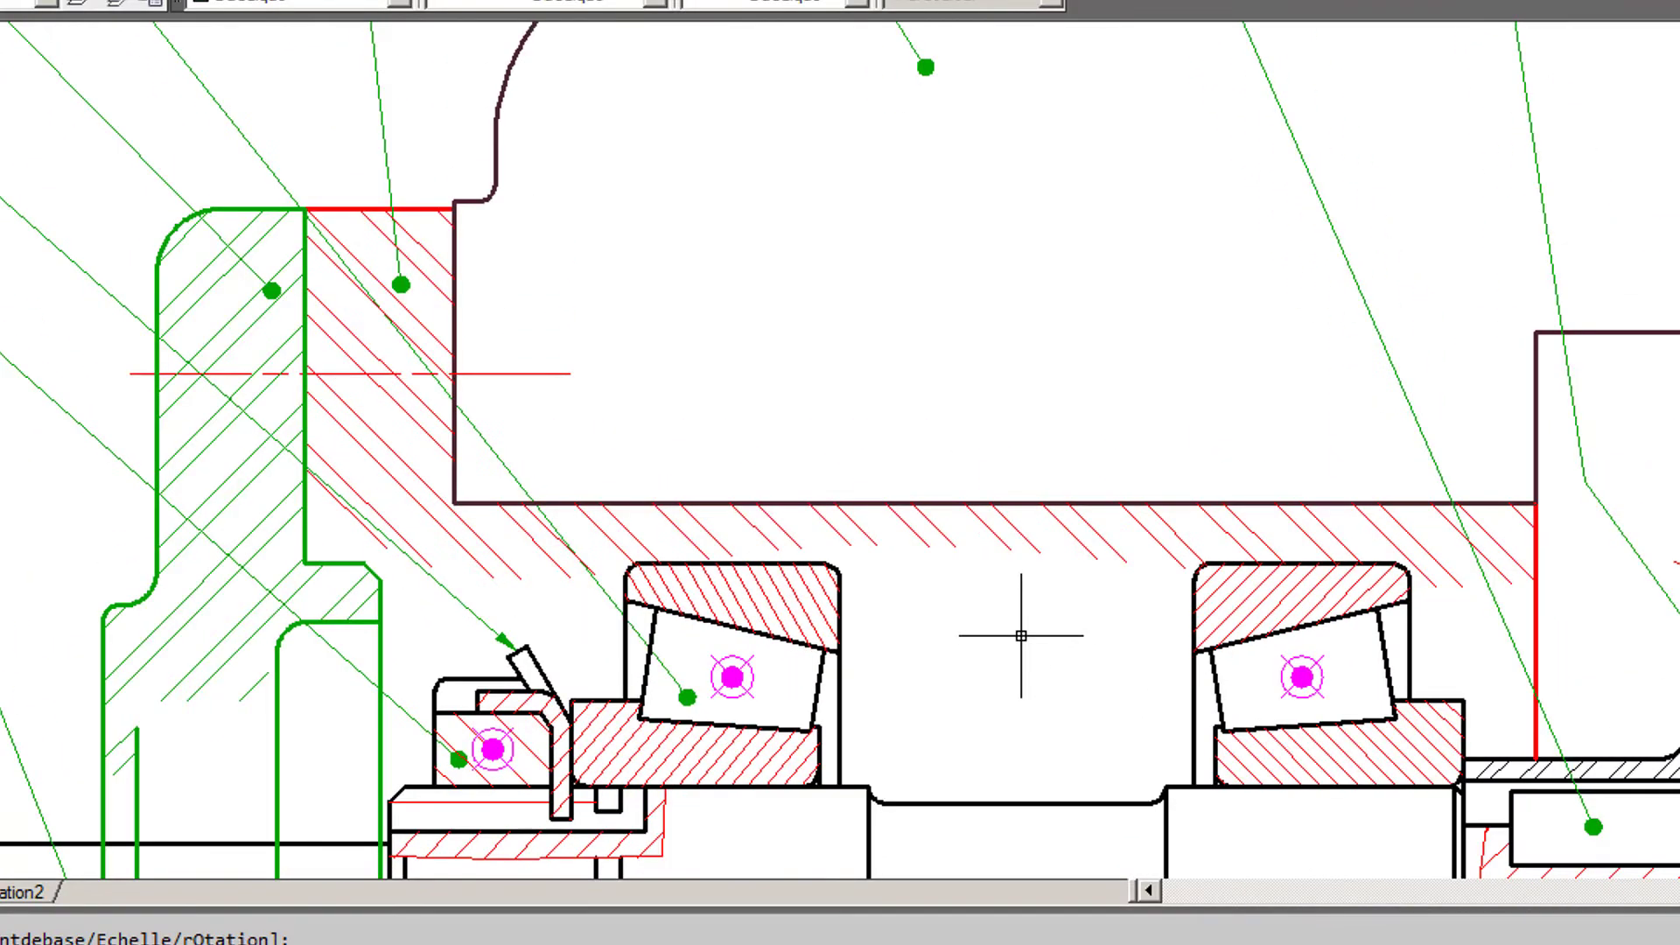
pyautogui.scroll(-2, 1021, 636)
pyautogui.scroll(2, 1020, 636)
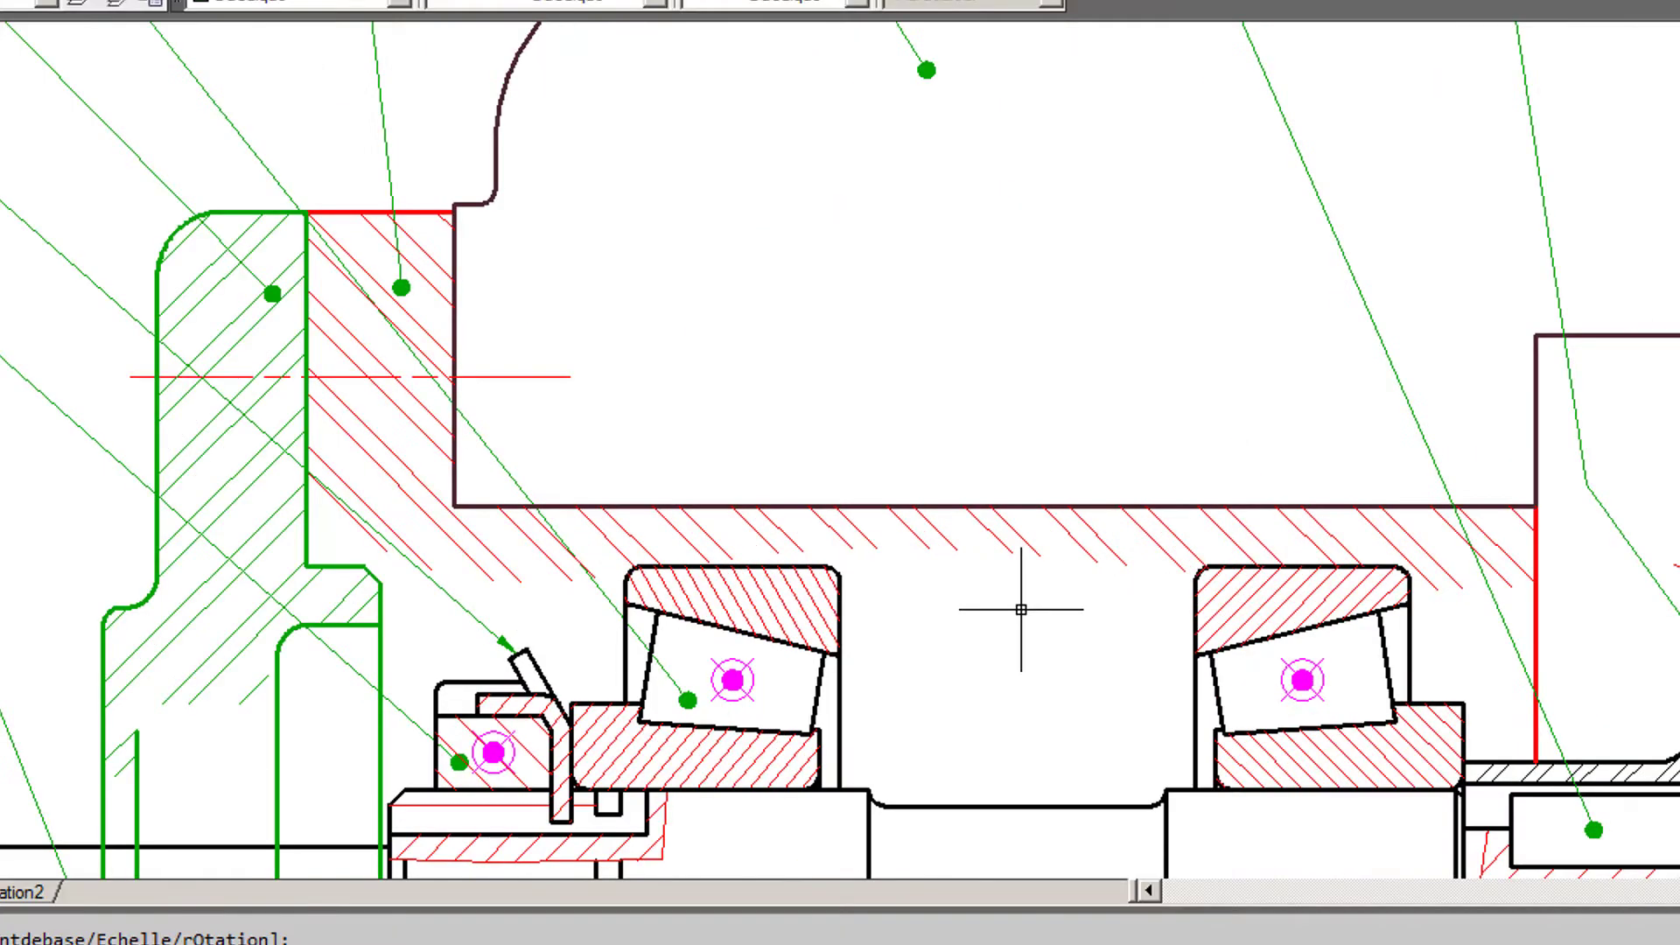
pyautogui.moveTo(1006, 629)
pyautogui.mouseDown(button='middle')
pyautogui.moveTo(1094, 454)
pyautogui.moveTo(1089, 494)
pyautogui.moveTo(1200, 488)
pyautogui.mouseUp(button='middle')
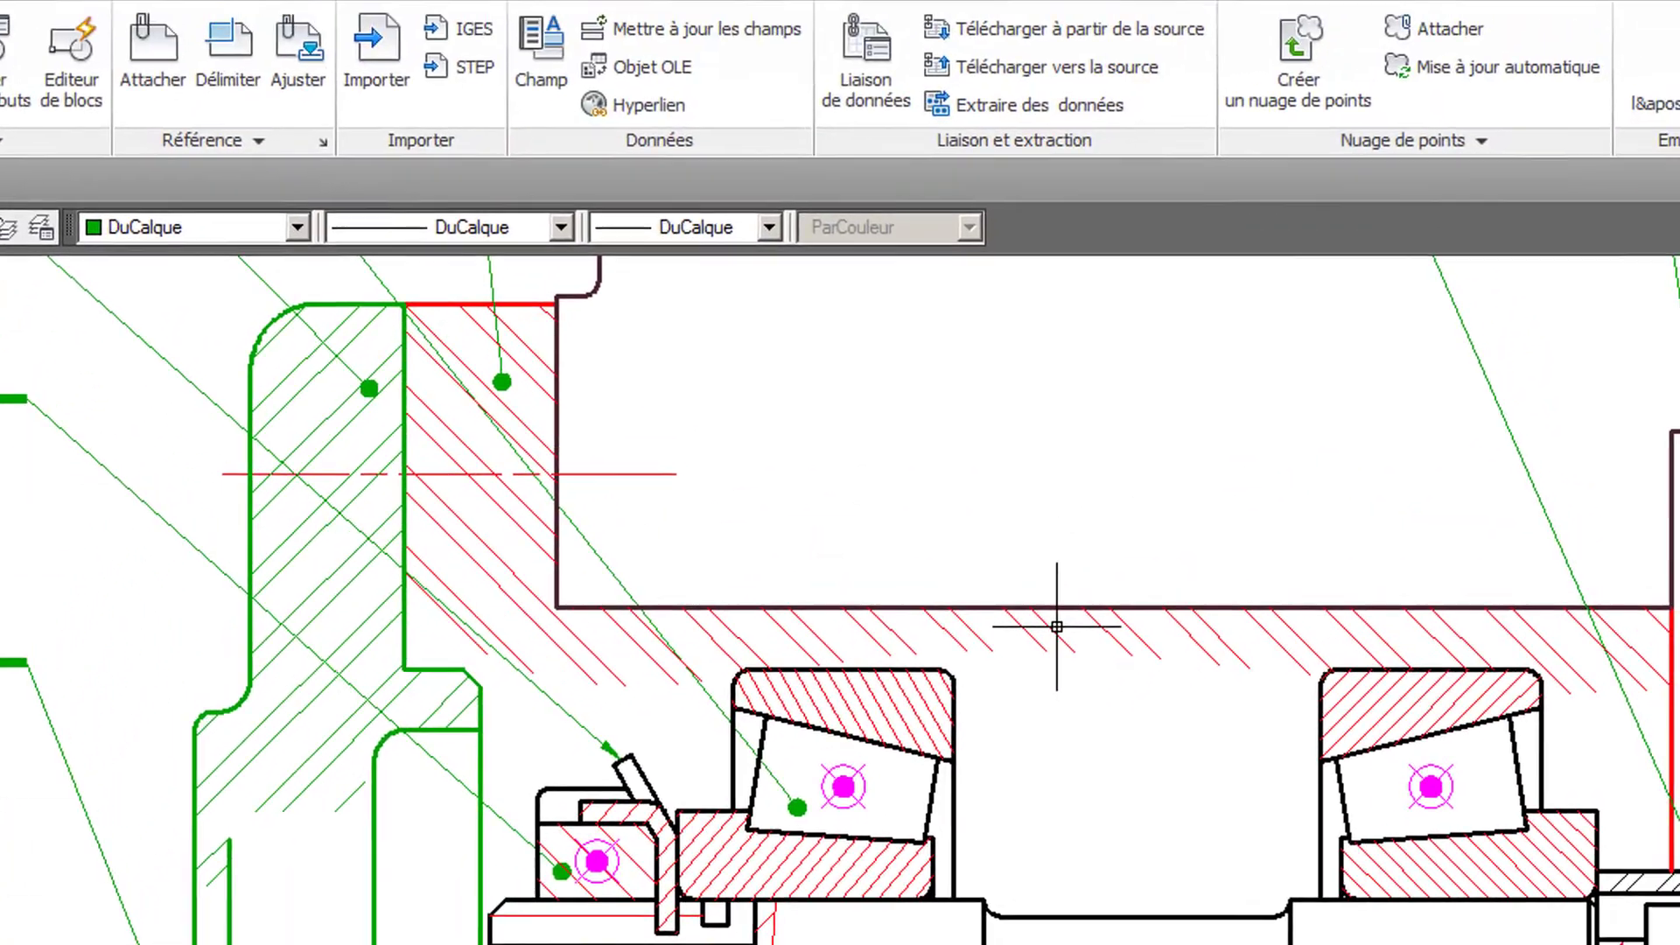
# - Move the housing's hatching out of the section to the area left of the cover
pyautogui.click(1046, 641)
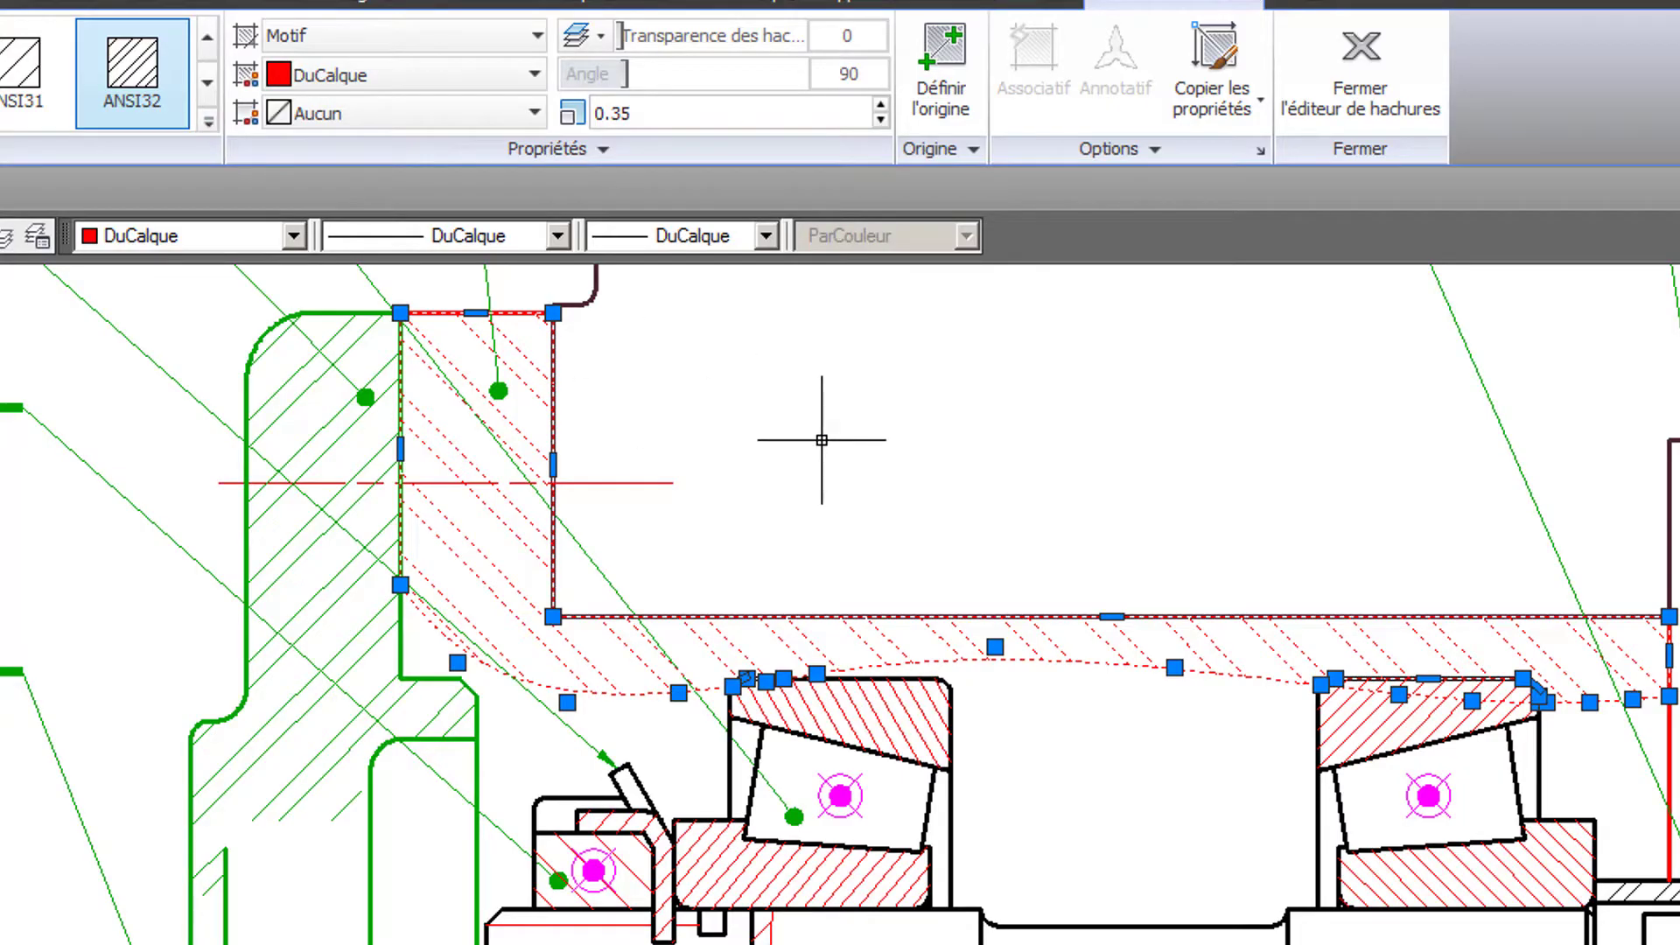
pyautogui.press('Escape')
pyautogui.scroll(-2, 1106, 712)
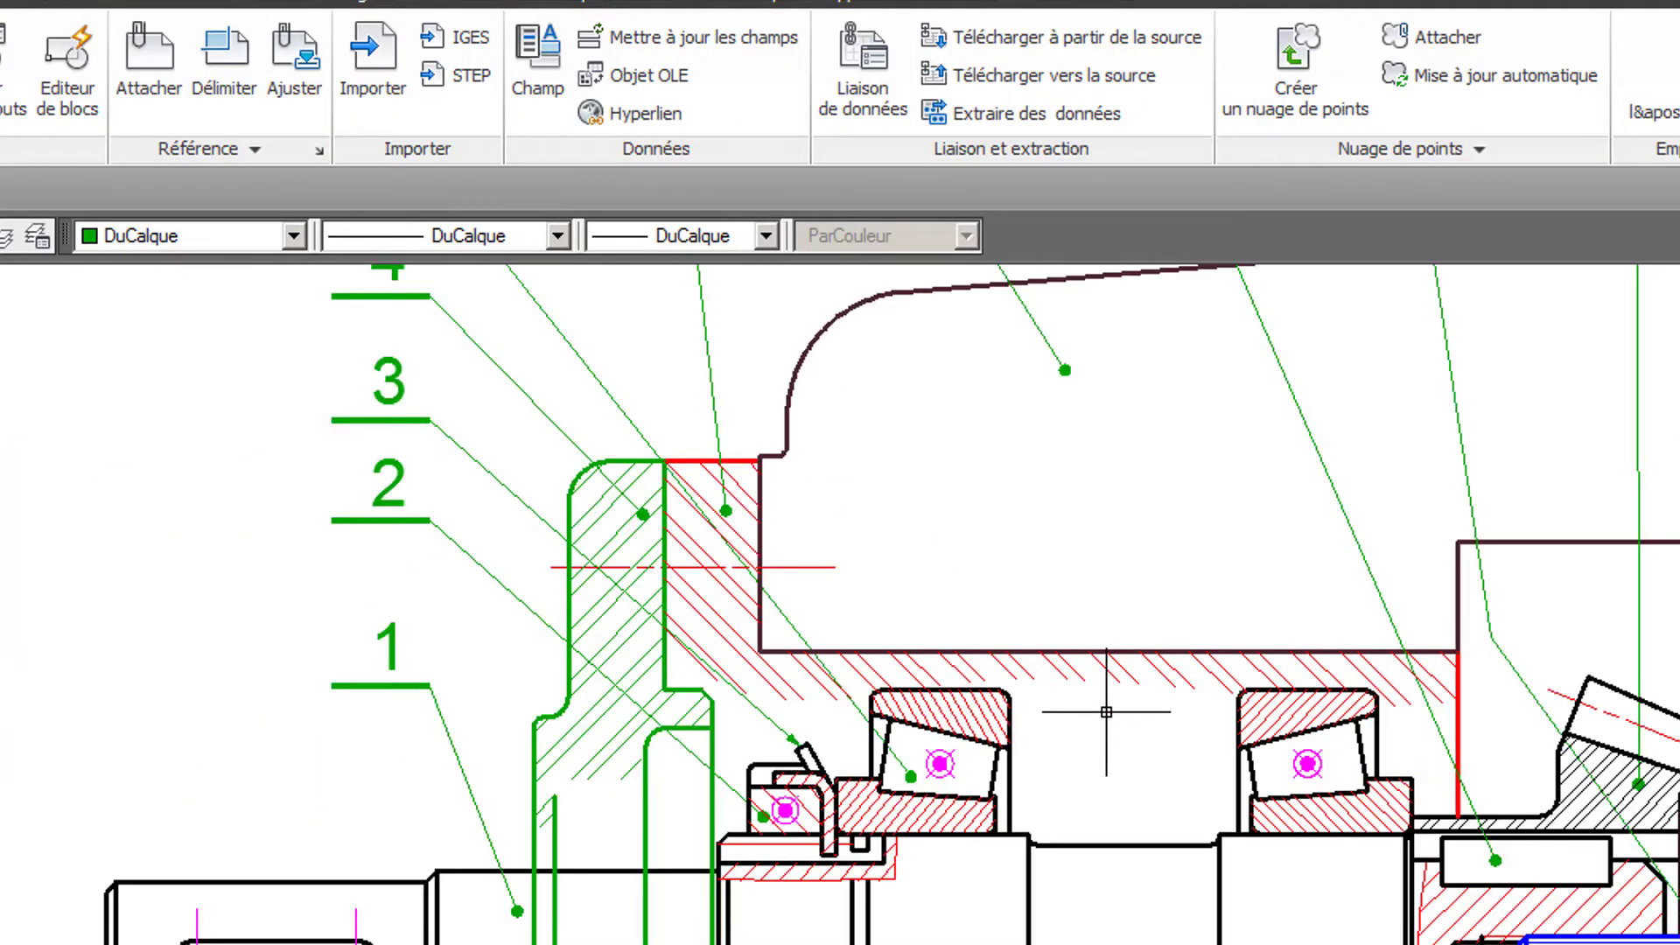
pyautogui.click(1125, 668)
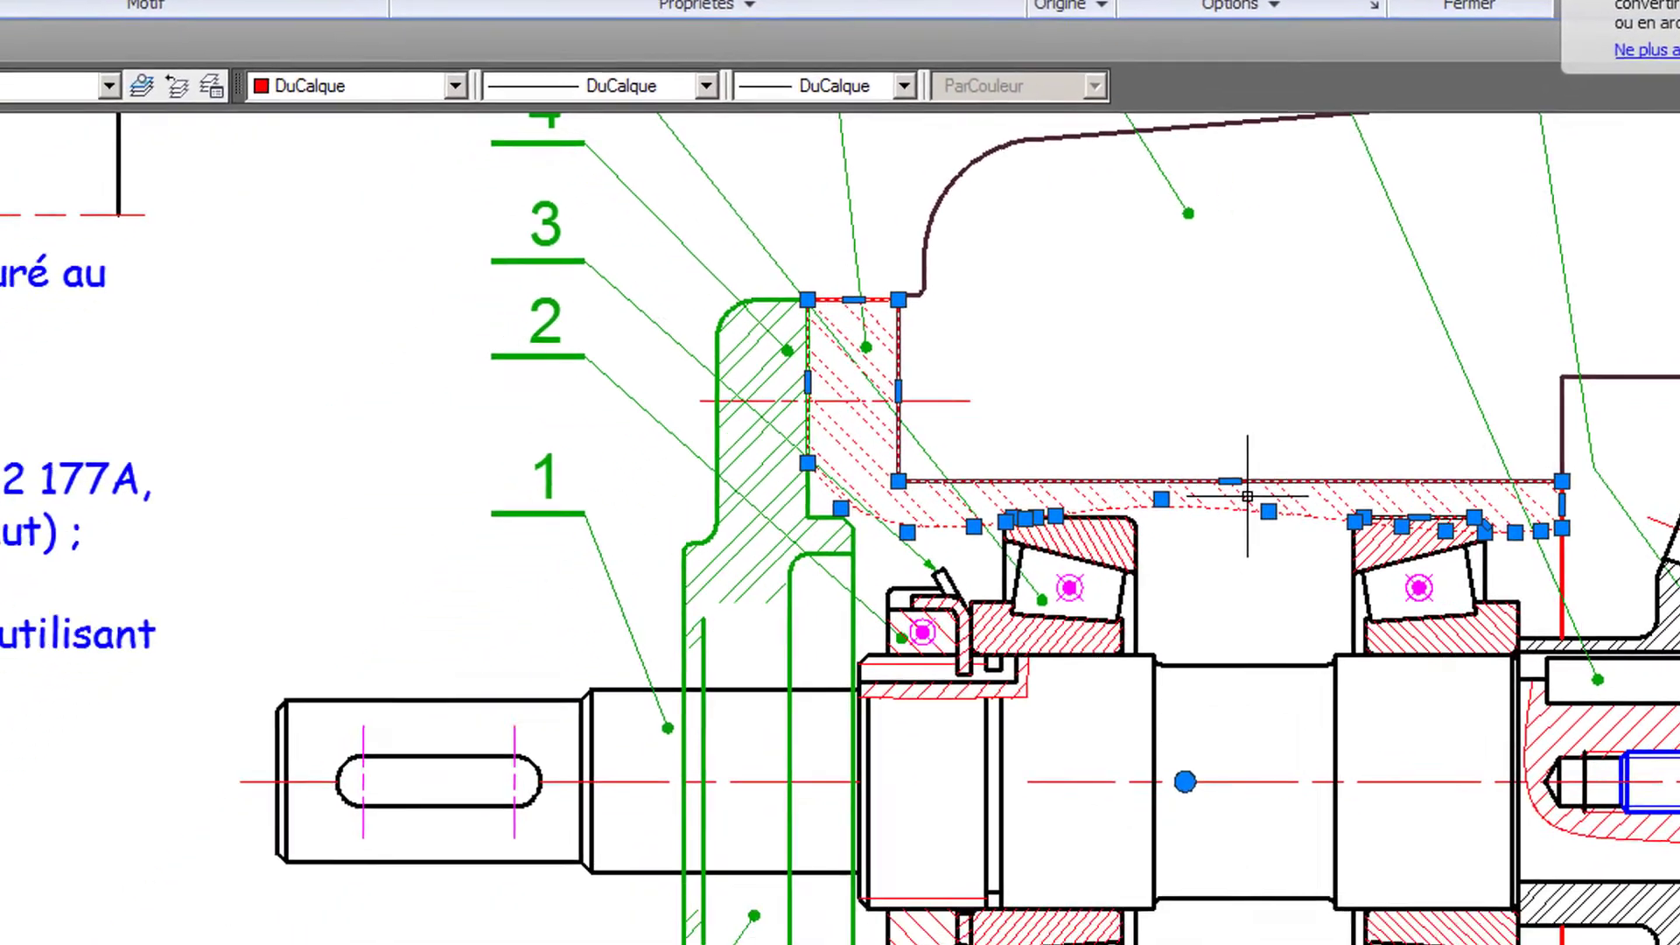
pyautogui.press('Escape')
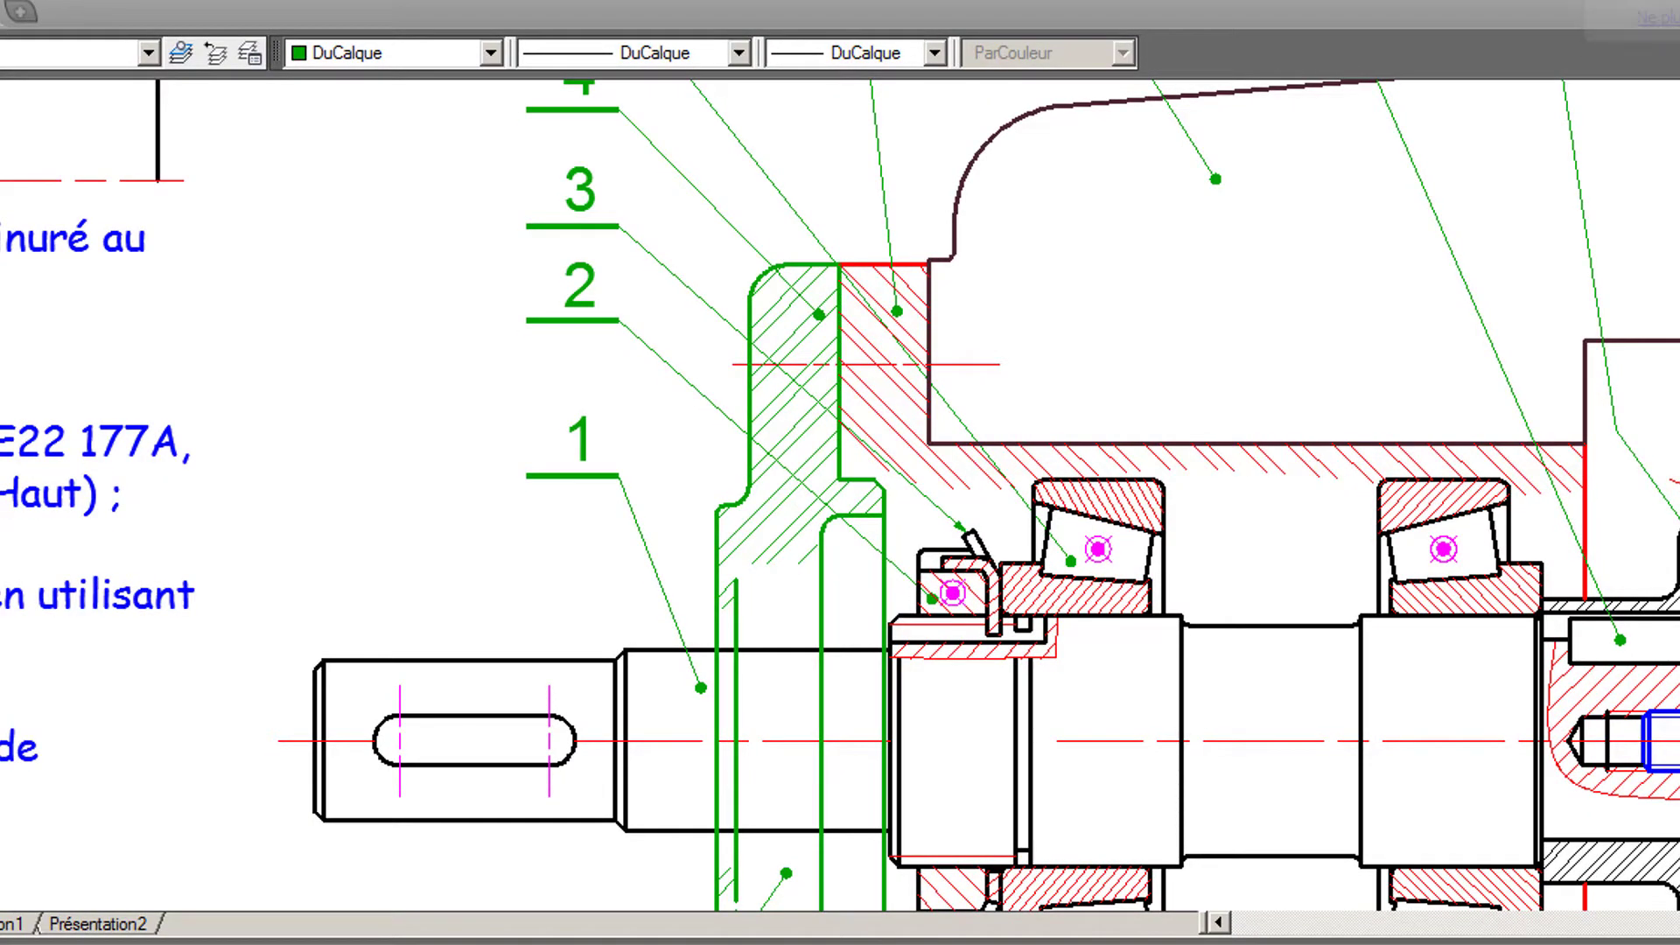
pyautogui.moveTo(1256, 469)
pyautogui.mouseDown()
pyautogui.moveTo(534, 440)
pyautogui.moveTo(520, 360)
pyautogui.moveTo(360, 331)
pyautogui.moveTo(236, 386)
pyautogui.mouseUp()
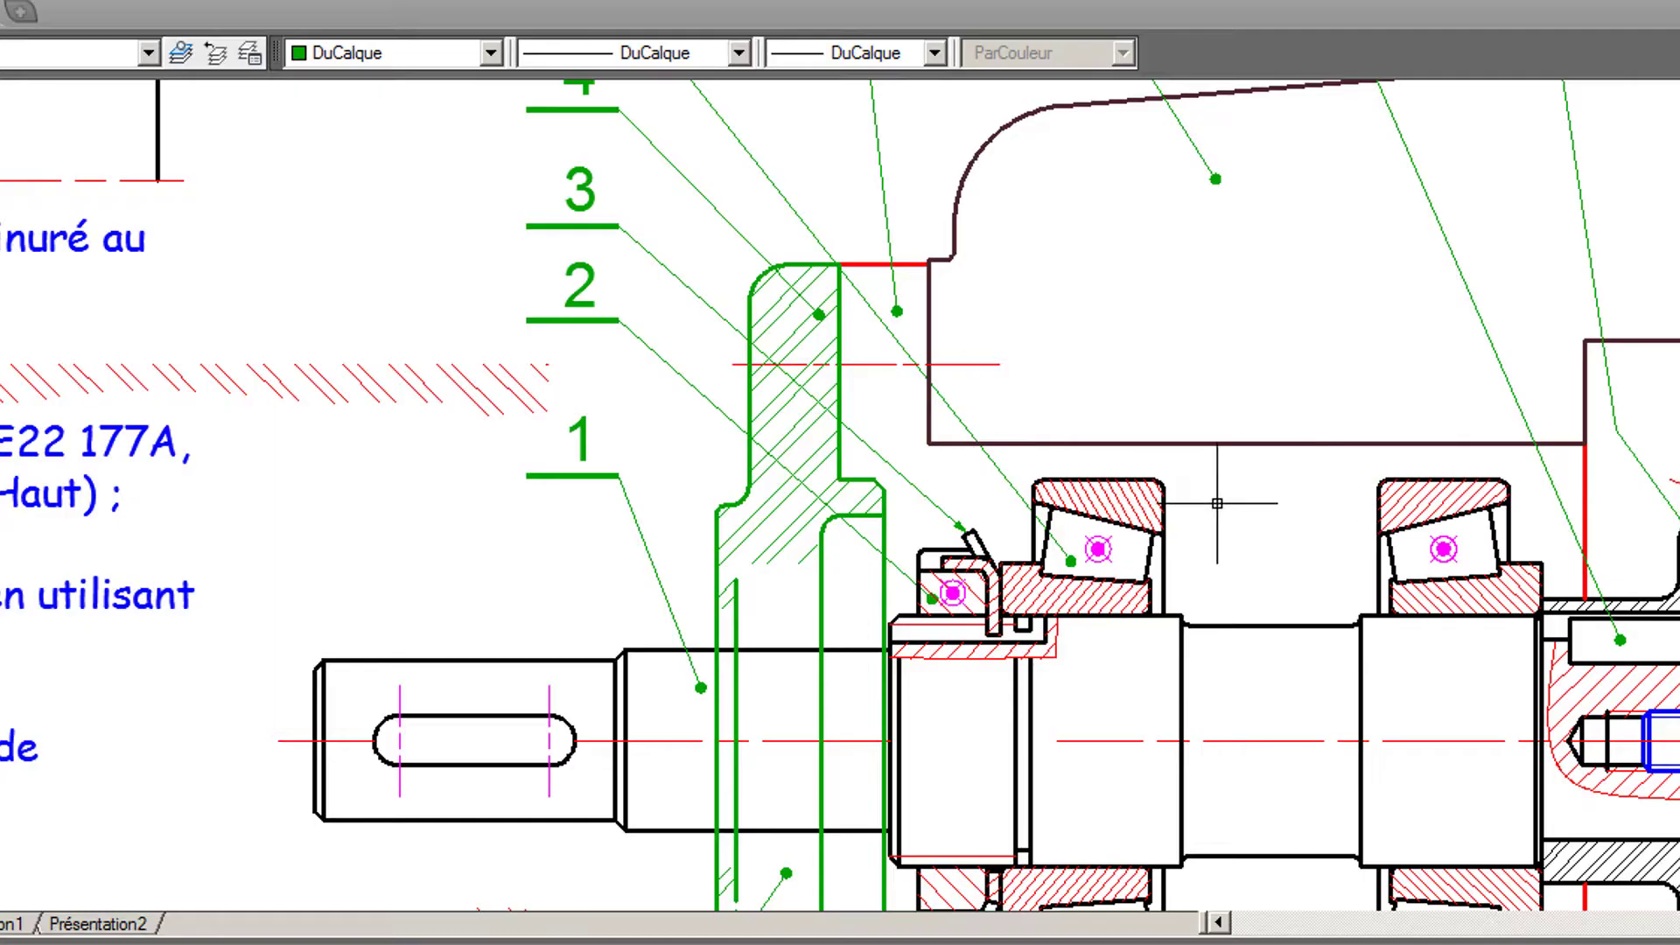
# - Make P6 the current layer
pyautogui.scroll(2, 1217, 503)
pyautogui.moveTo(1231, 502); pyautogui.dragTo(1015, 479, button='middle')
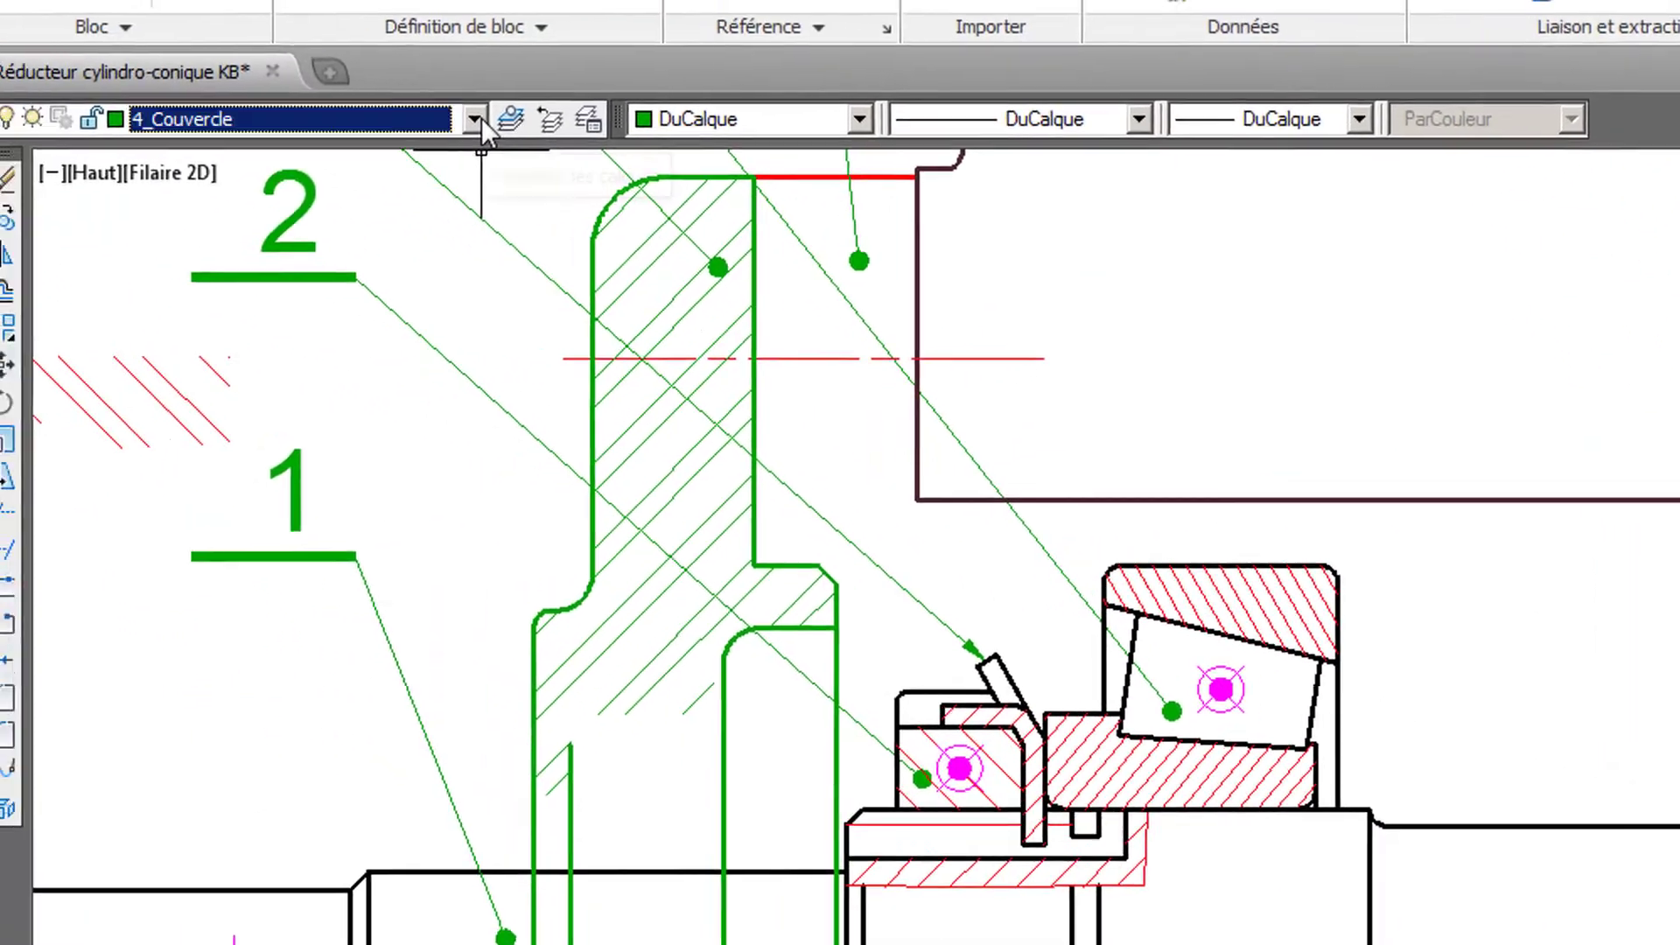
pyautogui.click(481, 118)
pyautogui.scroll(-3, 233, 879)
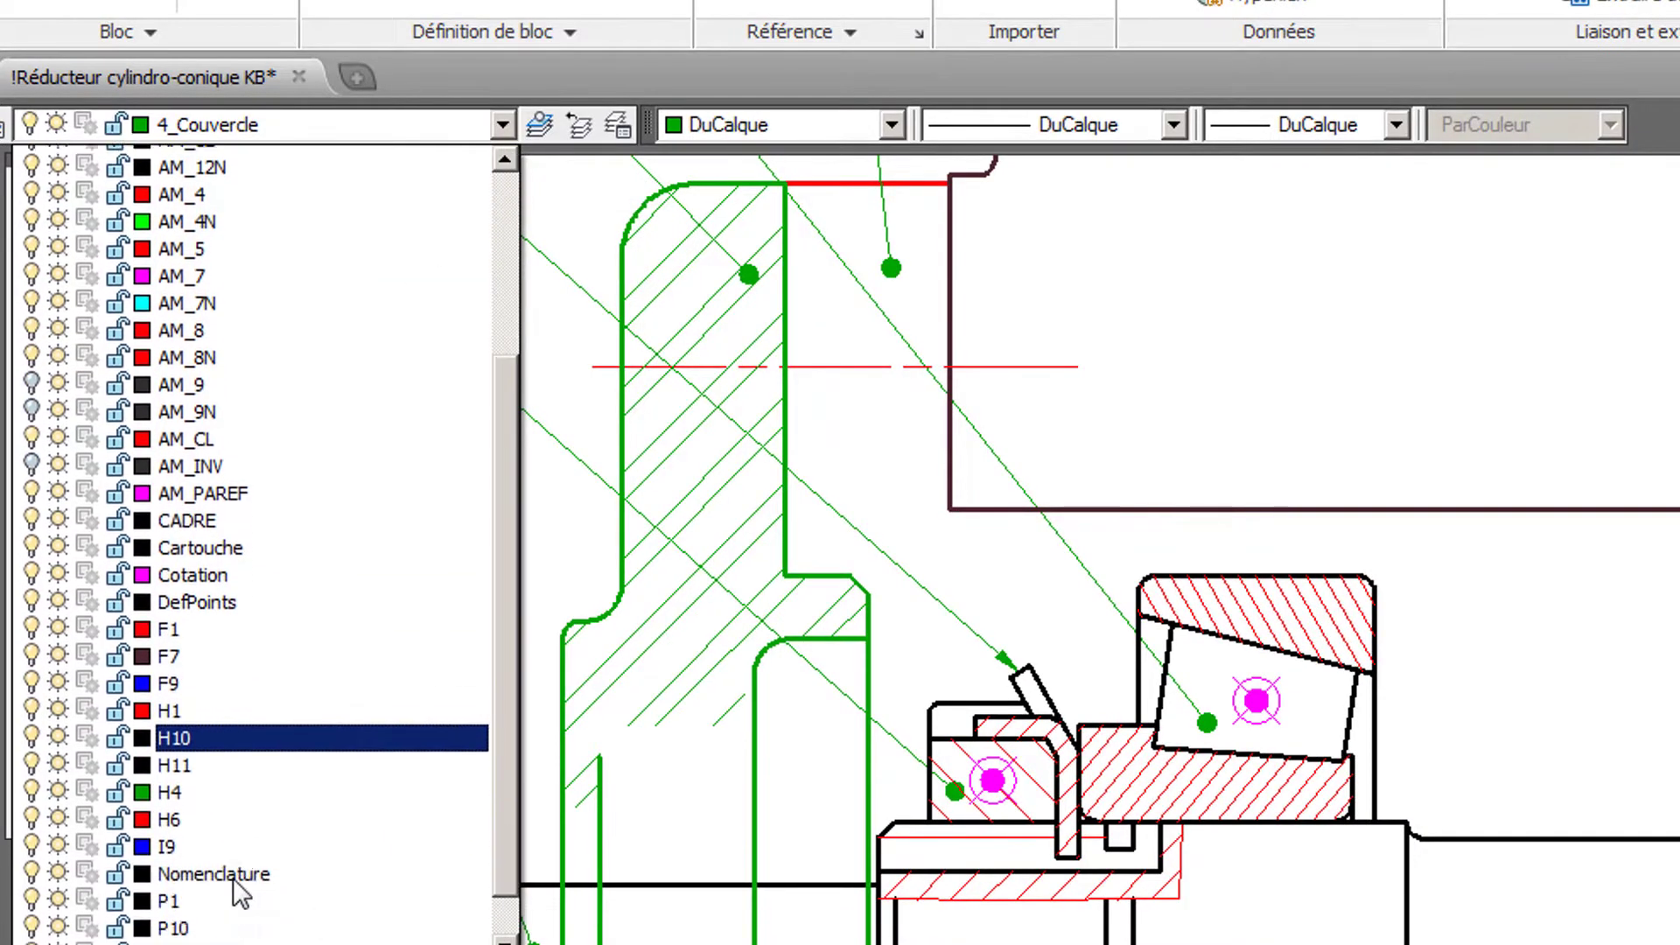
pyautogui.click(210, 889)
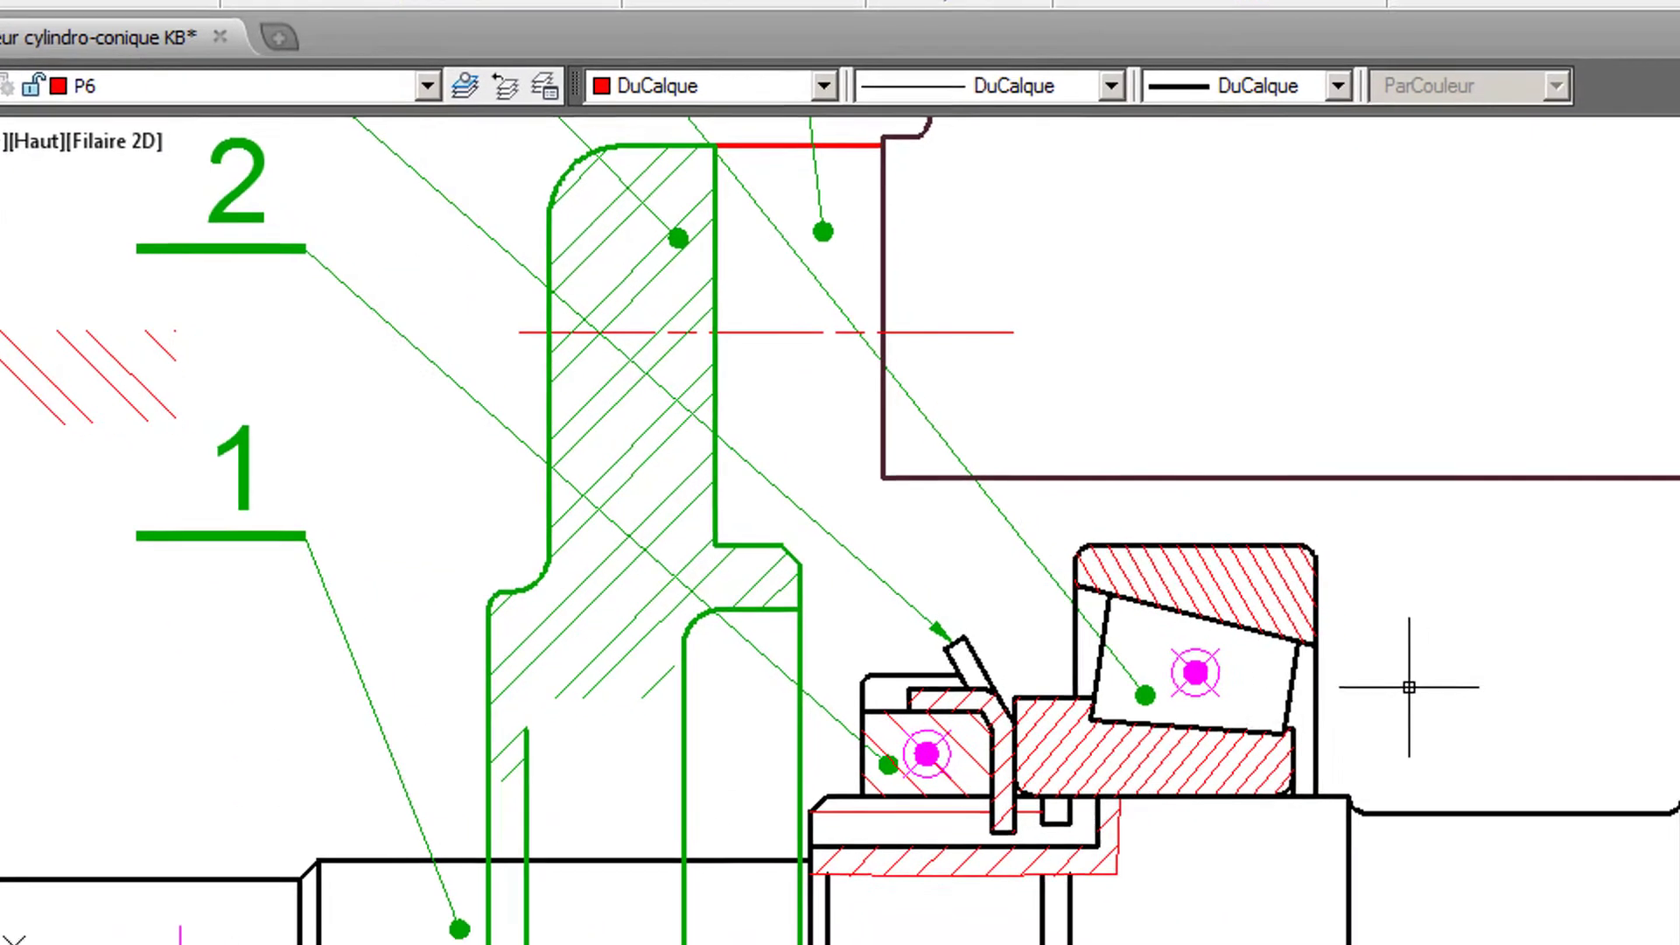
# - Start a symmetric line with its axis on the shaft centreline, from the cover's inner recess edge to the shaft shoulder near the second bearing
pyautogui.scroll(-2, 1408, 687)
pyautogui.moveTo(1050, 510)
pyautogui.mouseDown(button='middle')
pyautogui.moveTo(967, 318)
pyautogui.moveTo(968, 266)
pyautogui.moveTo(892, 281)
pyautogui.moveTo(894, 222)
pyautogui.mouseUp(button='middle')
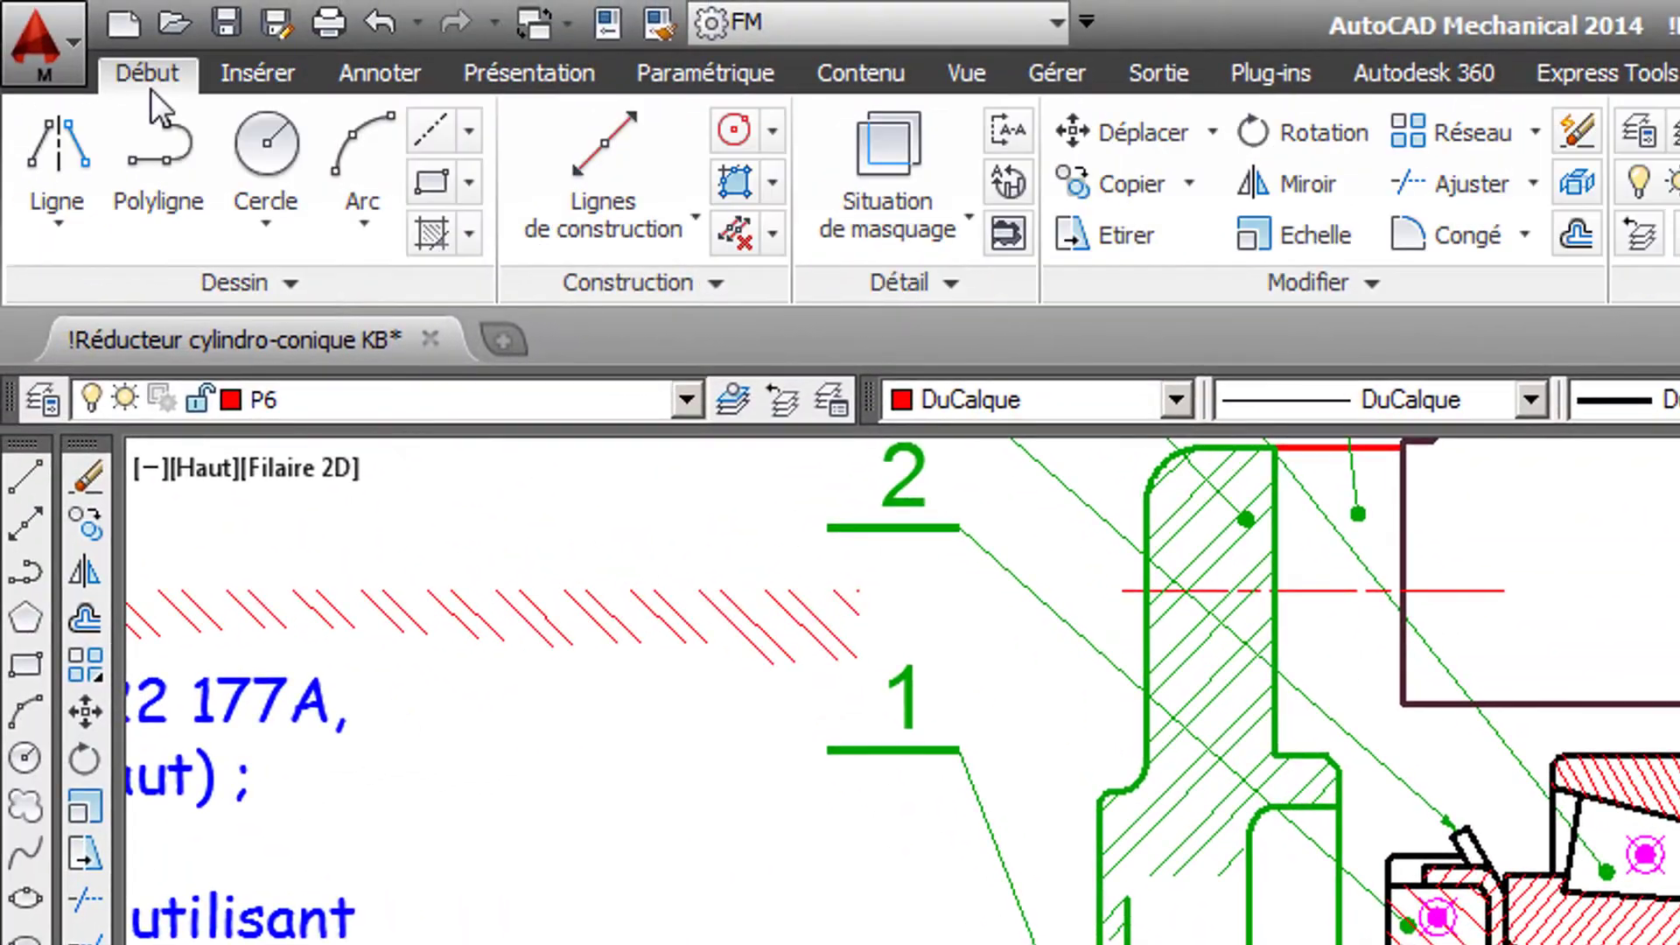
pyautogui.click(68, 208)
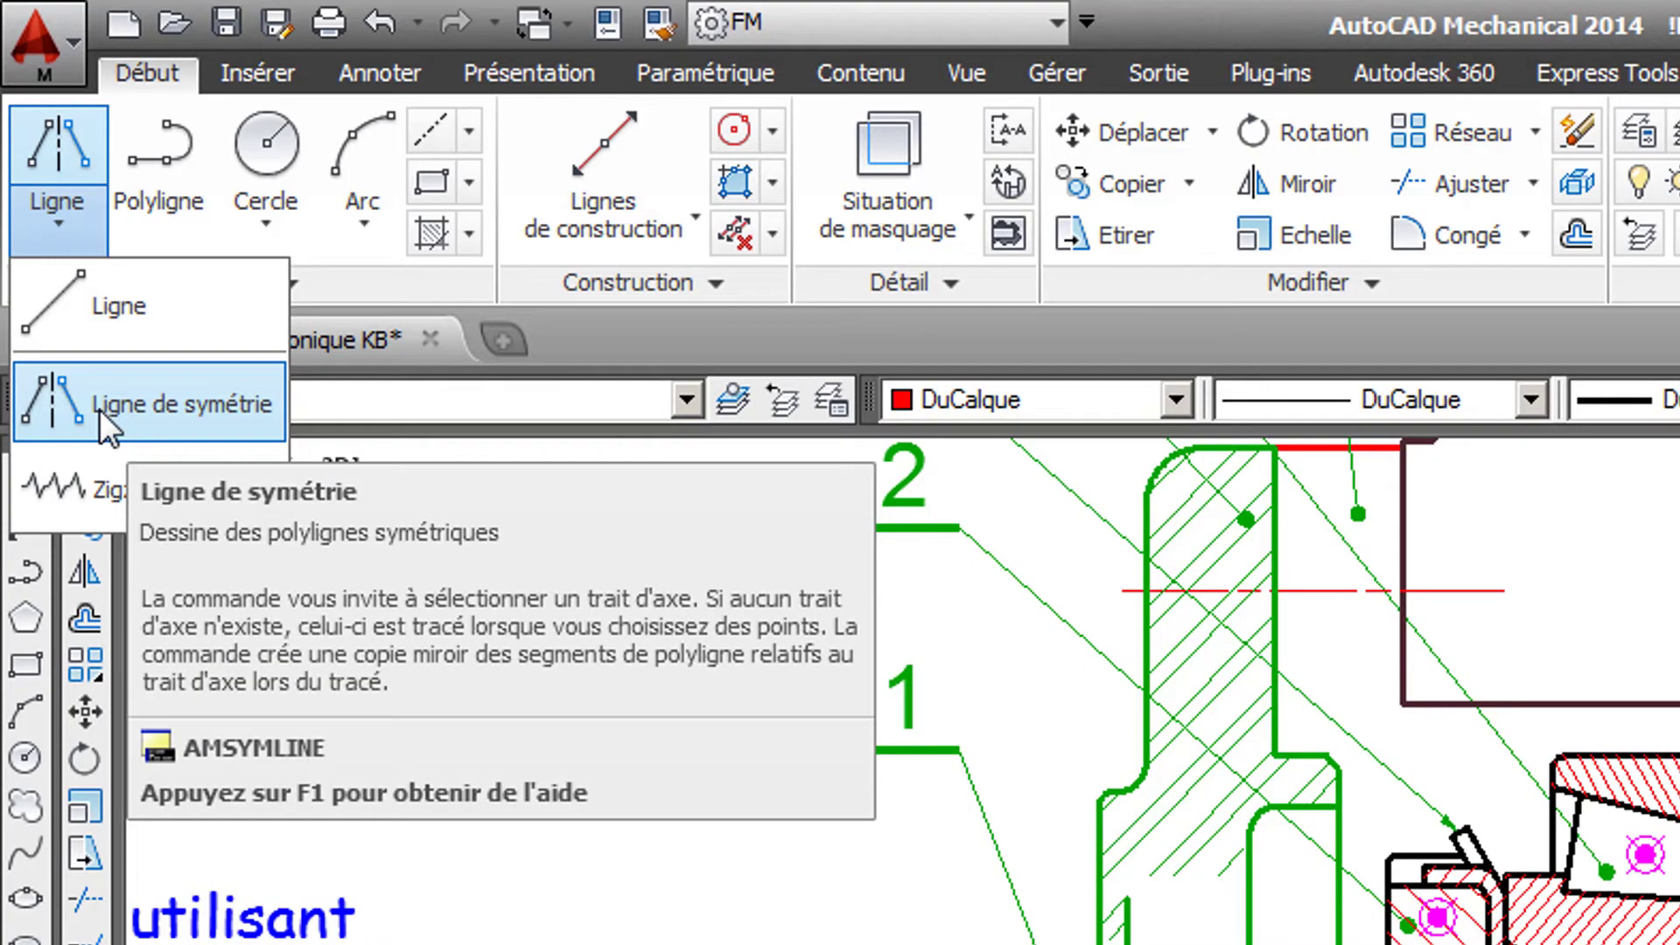
pyautogui.click(98, 407)
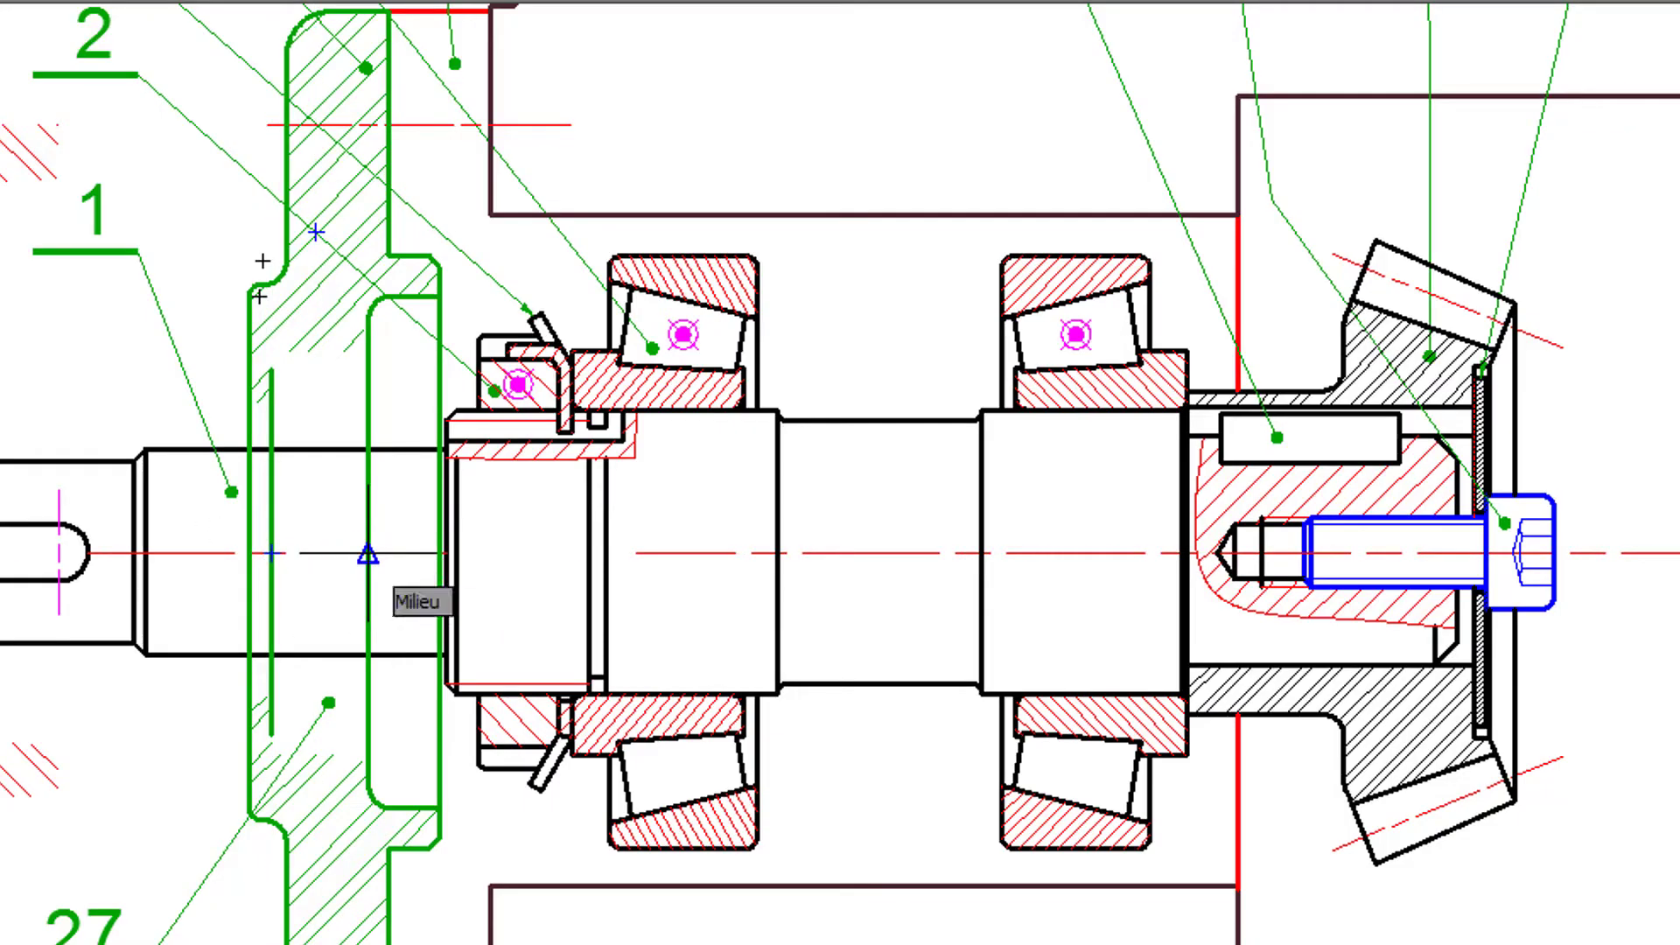
pyautogui.click(367, 554)
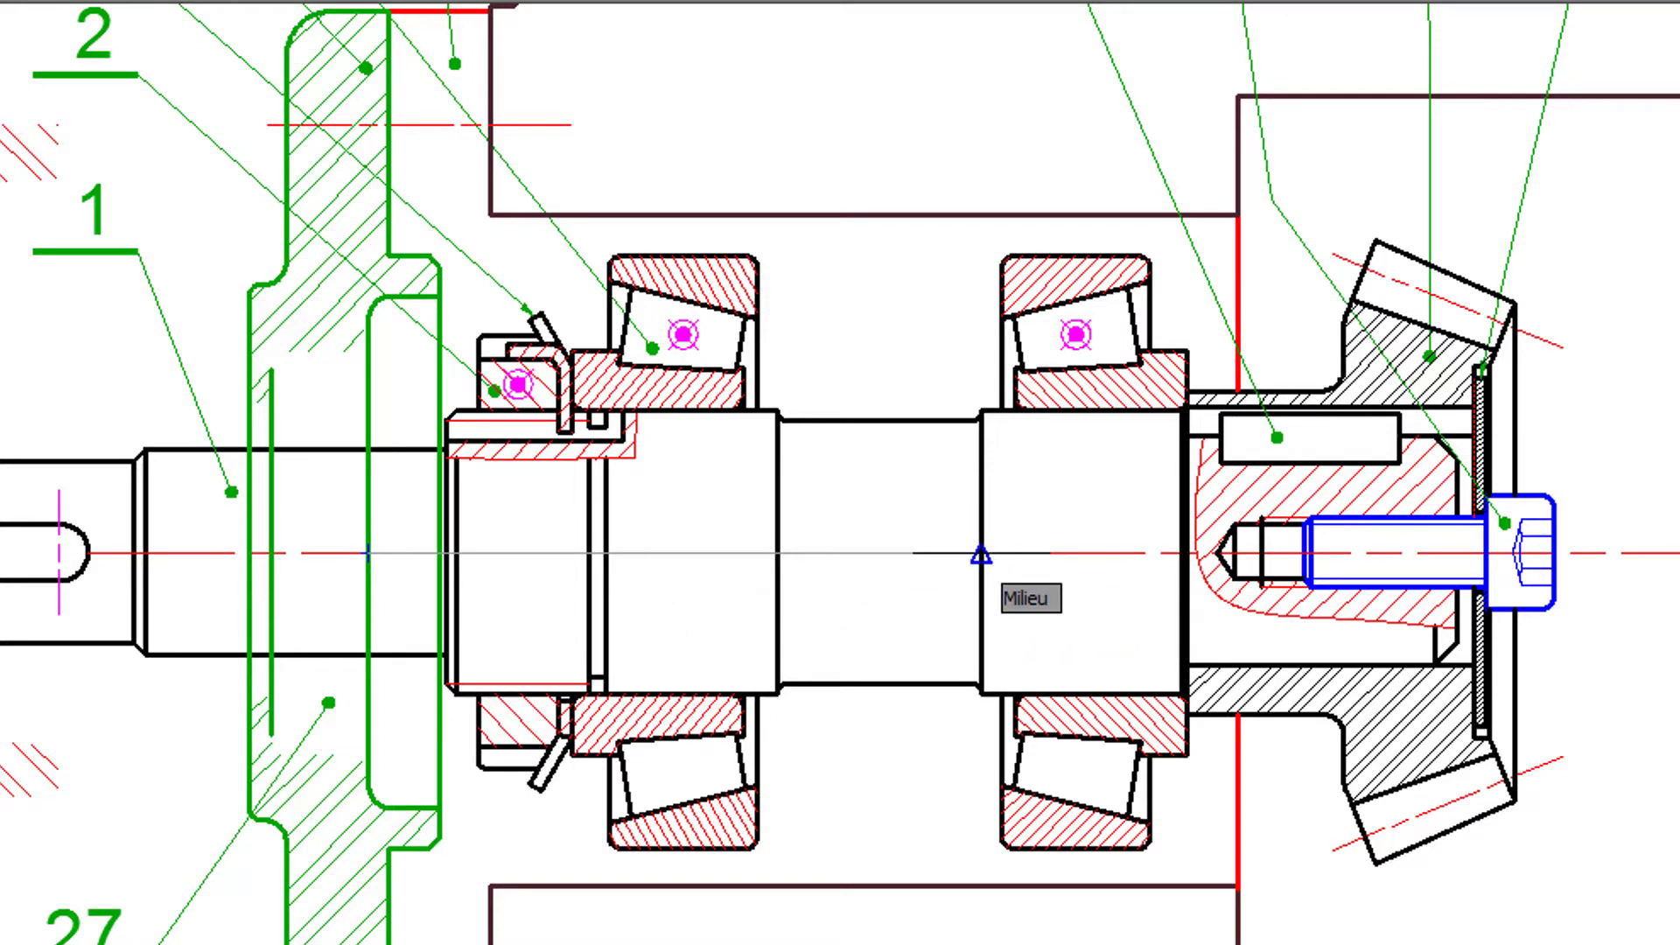
pyautogui.click(981, 555)
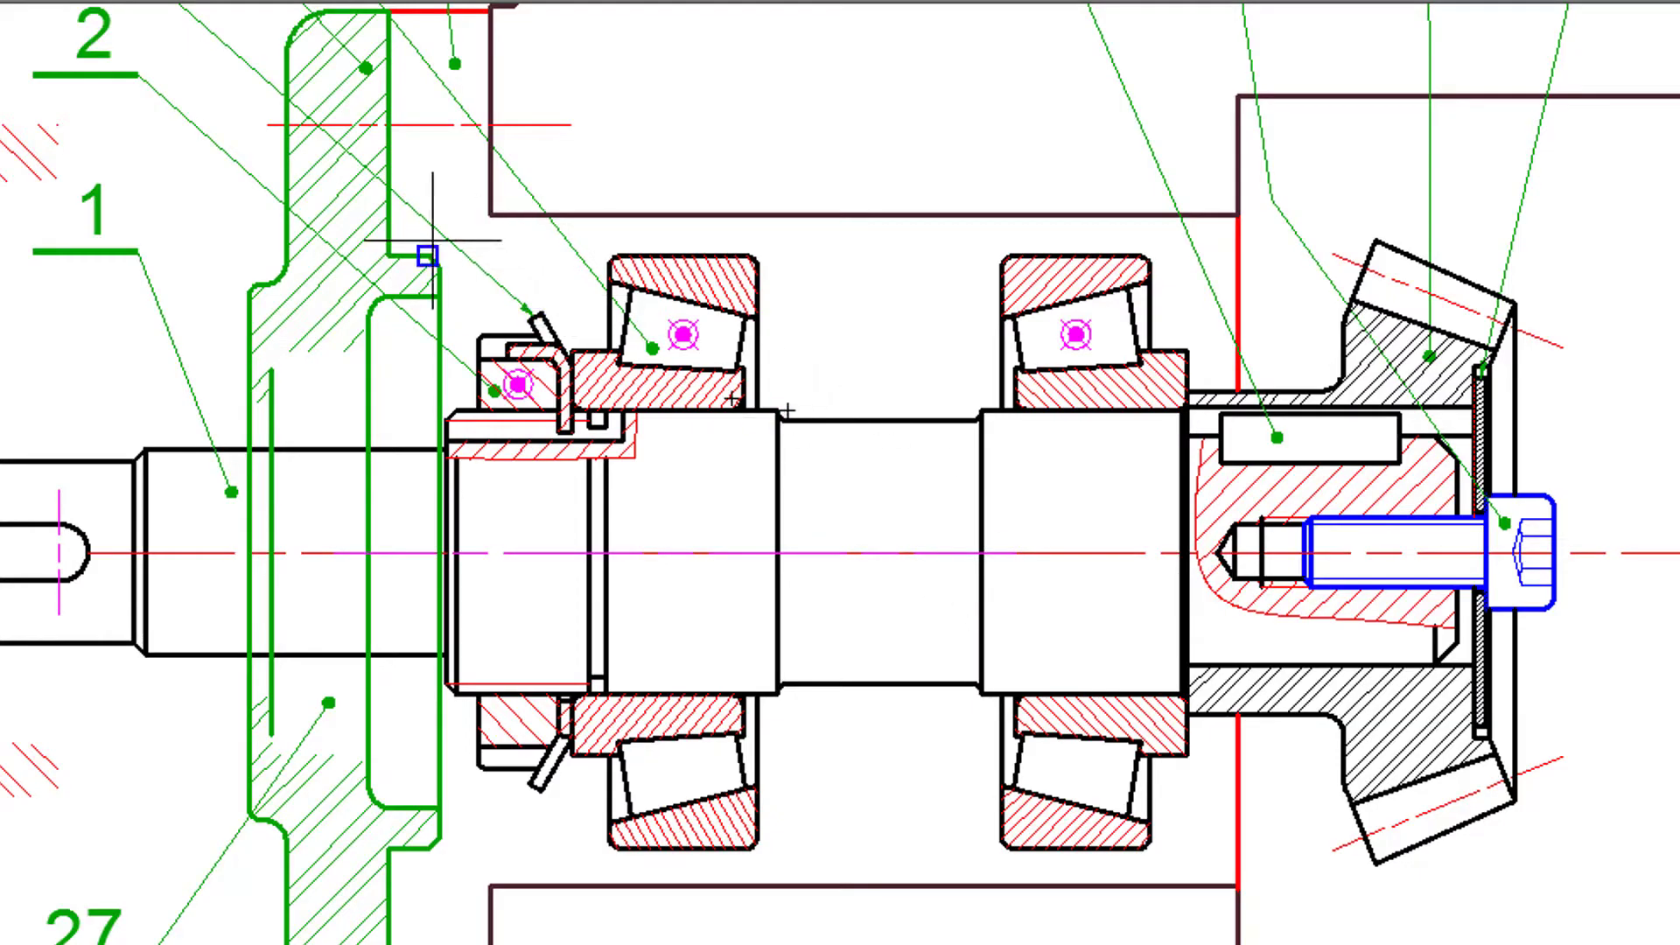
# - Draw the housing bore line horizontally in ortho mode from the cover's spigot corner to the inner end of the first bearing's outer ring
pyautogui.scroll(2, 428, 234)
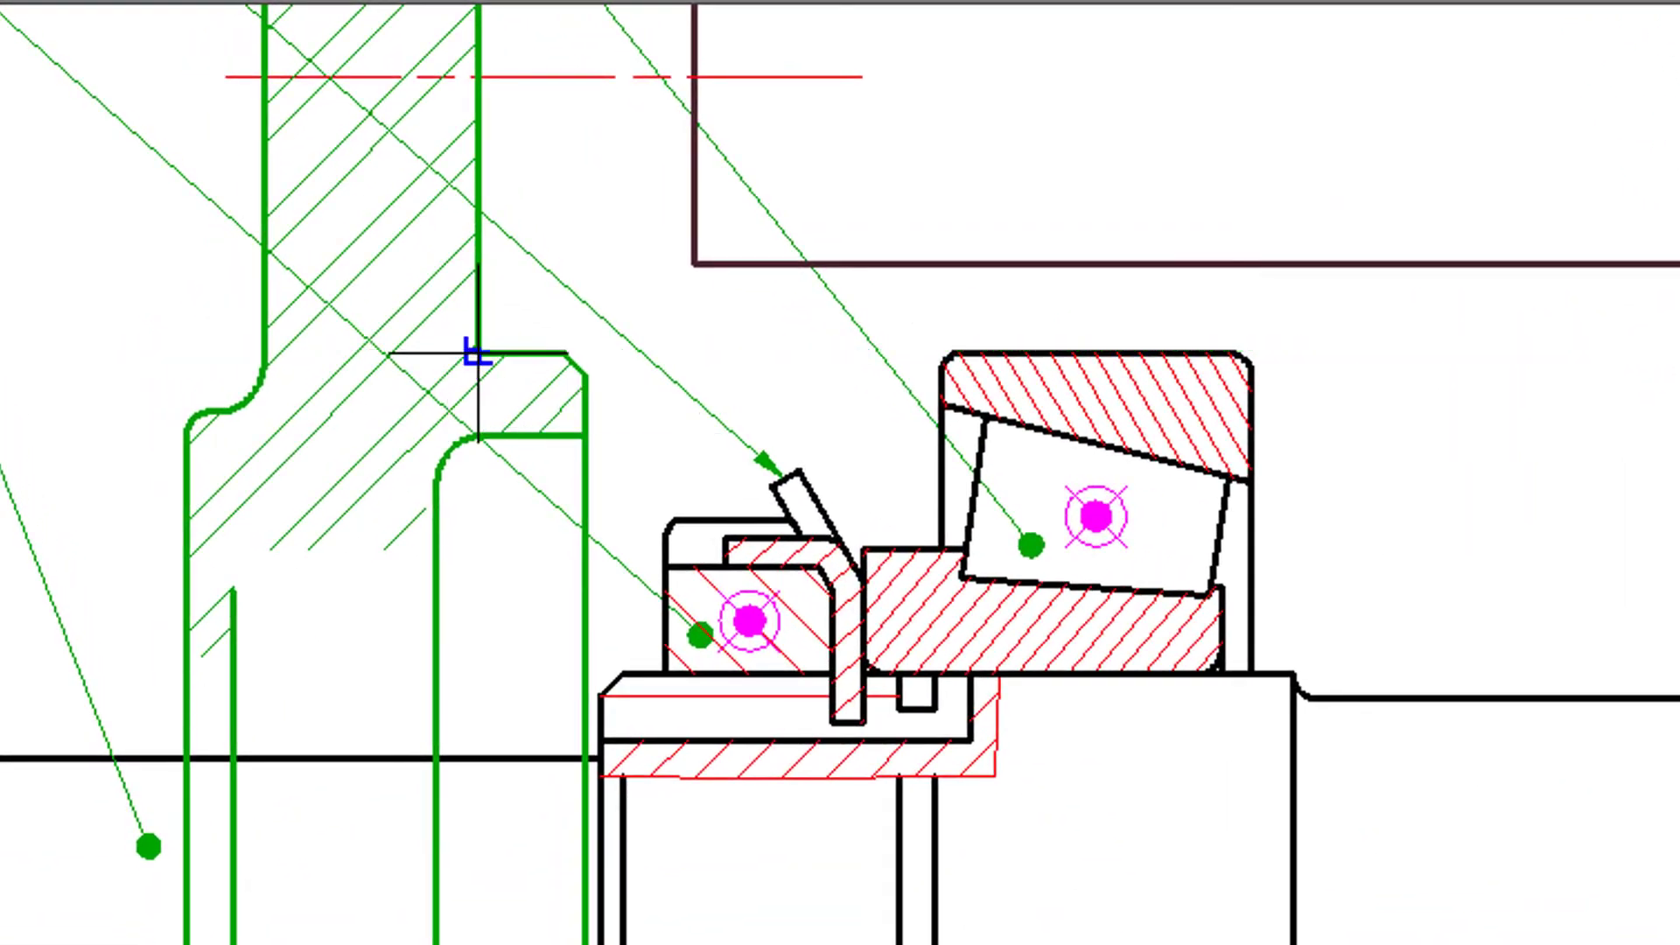
pyautogui.click(478, 354)
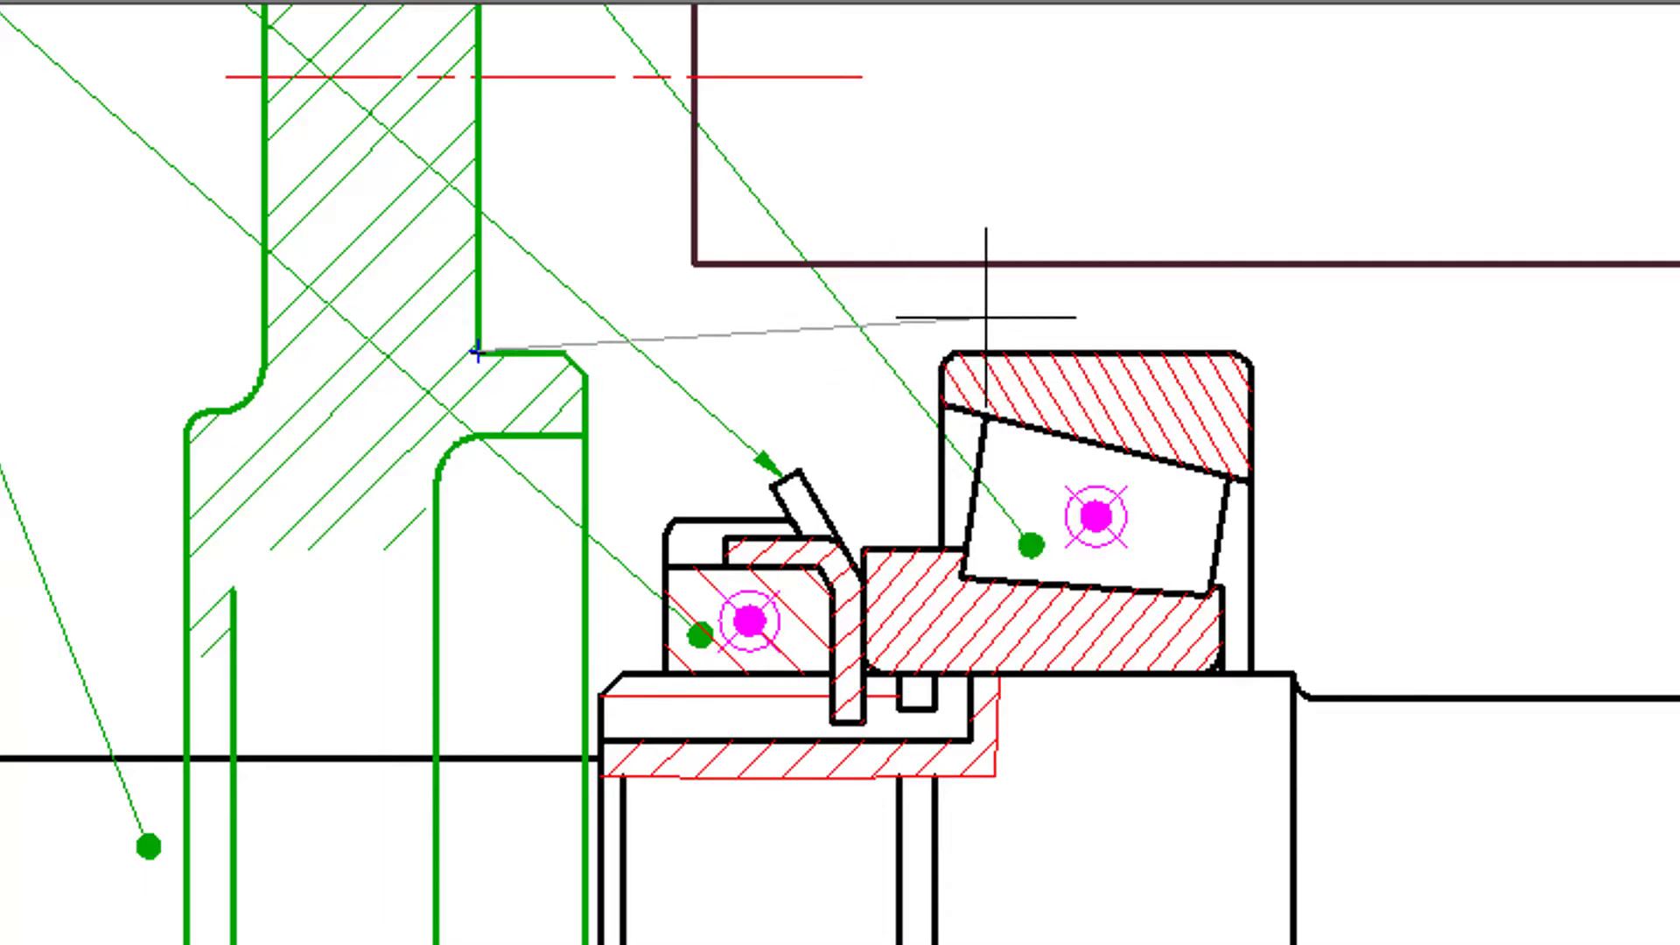
pyautogui.press('F8')
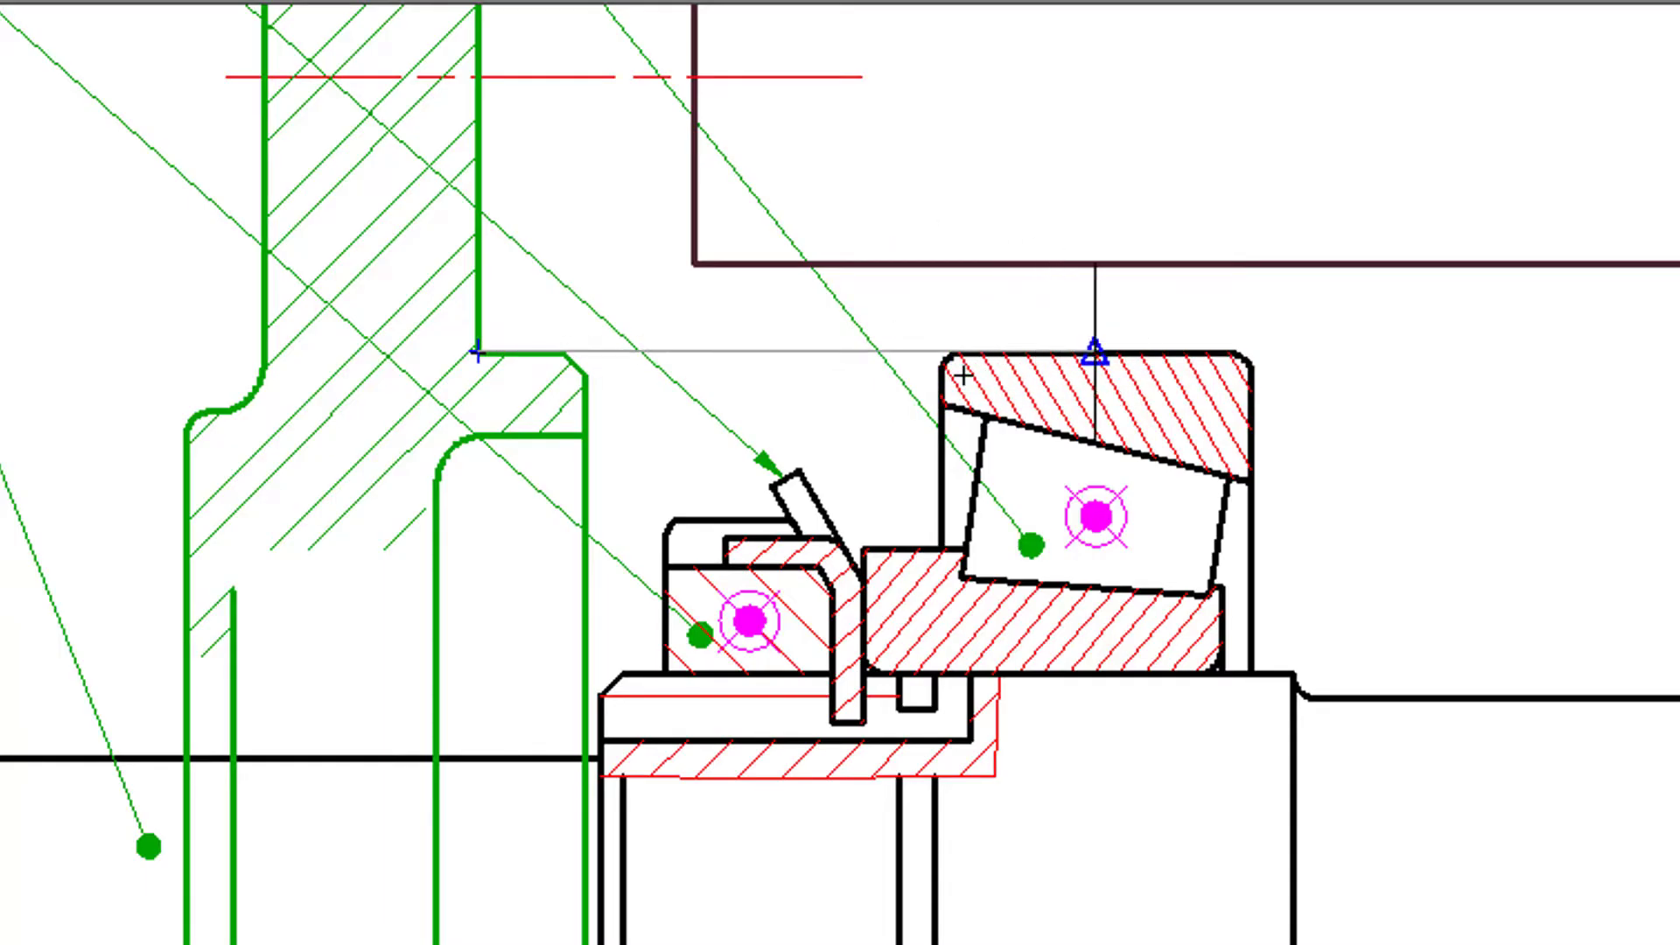
pyautogui.click(1226, 352)
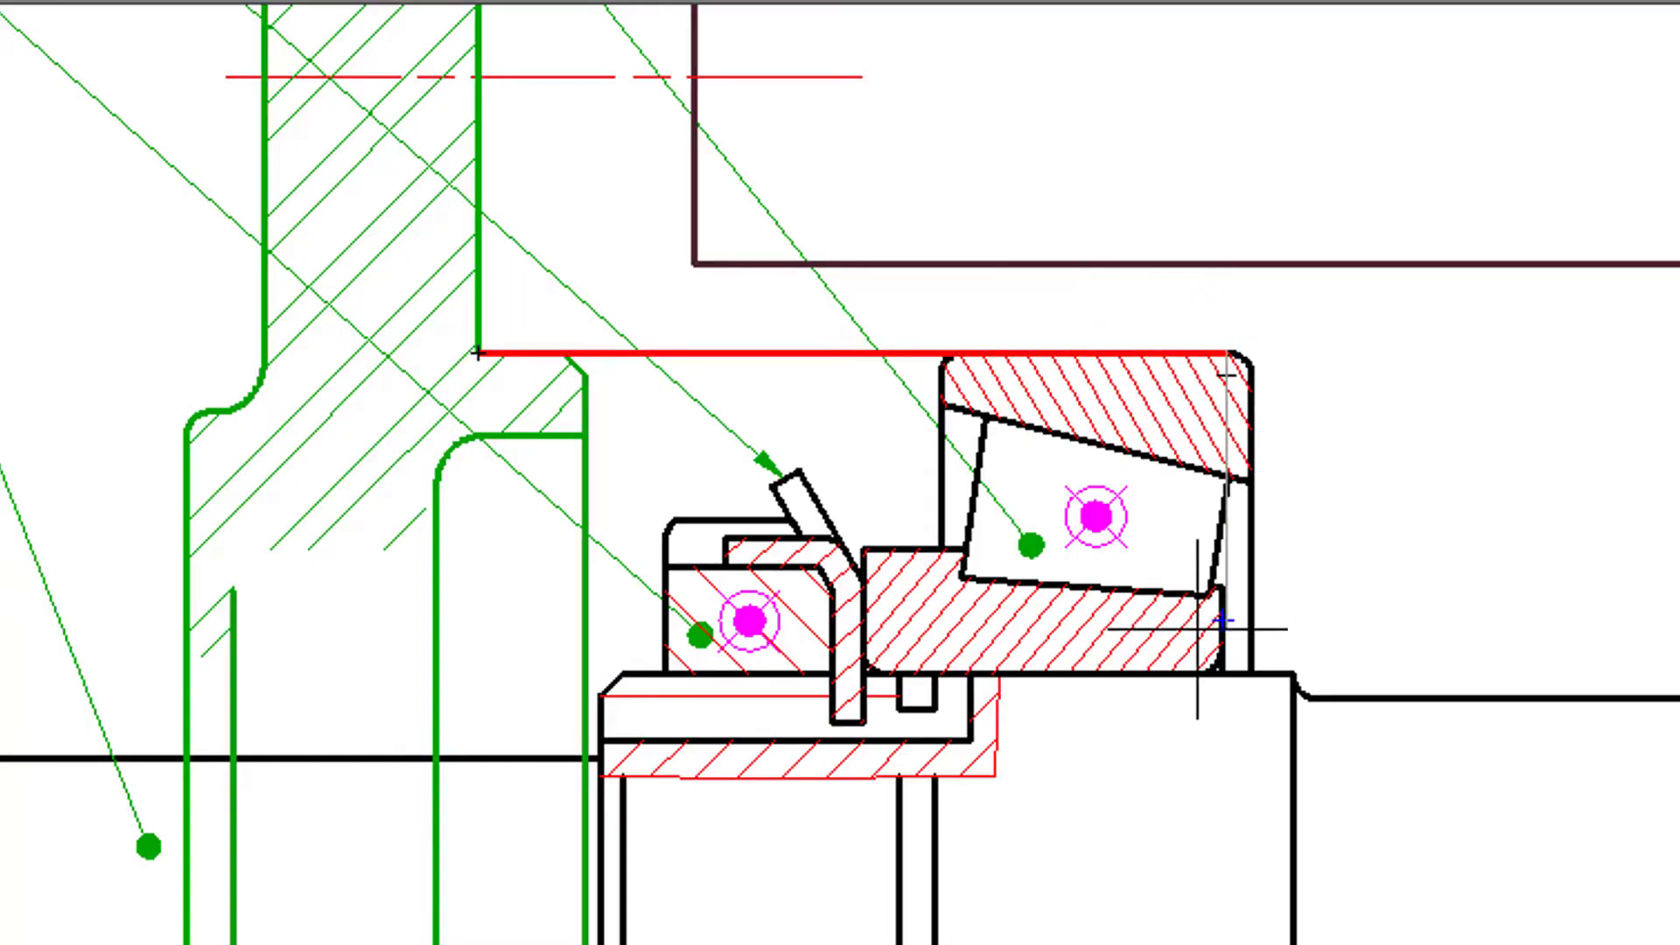
# - Continue the contour with a 1 mm high relief groove over the first bearing's inner corner, descending to the middle of its outer ring face
pyautogui.scroll(-2, 1140, 781)
pyautogui.moveTo(1140, 785); pyautogui.dragTo(1134, 544, button='middle')
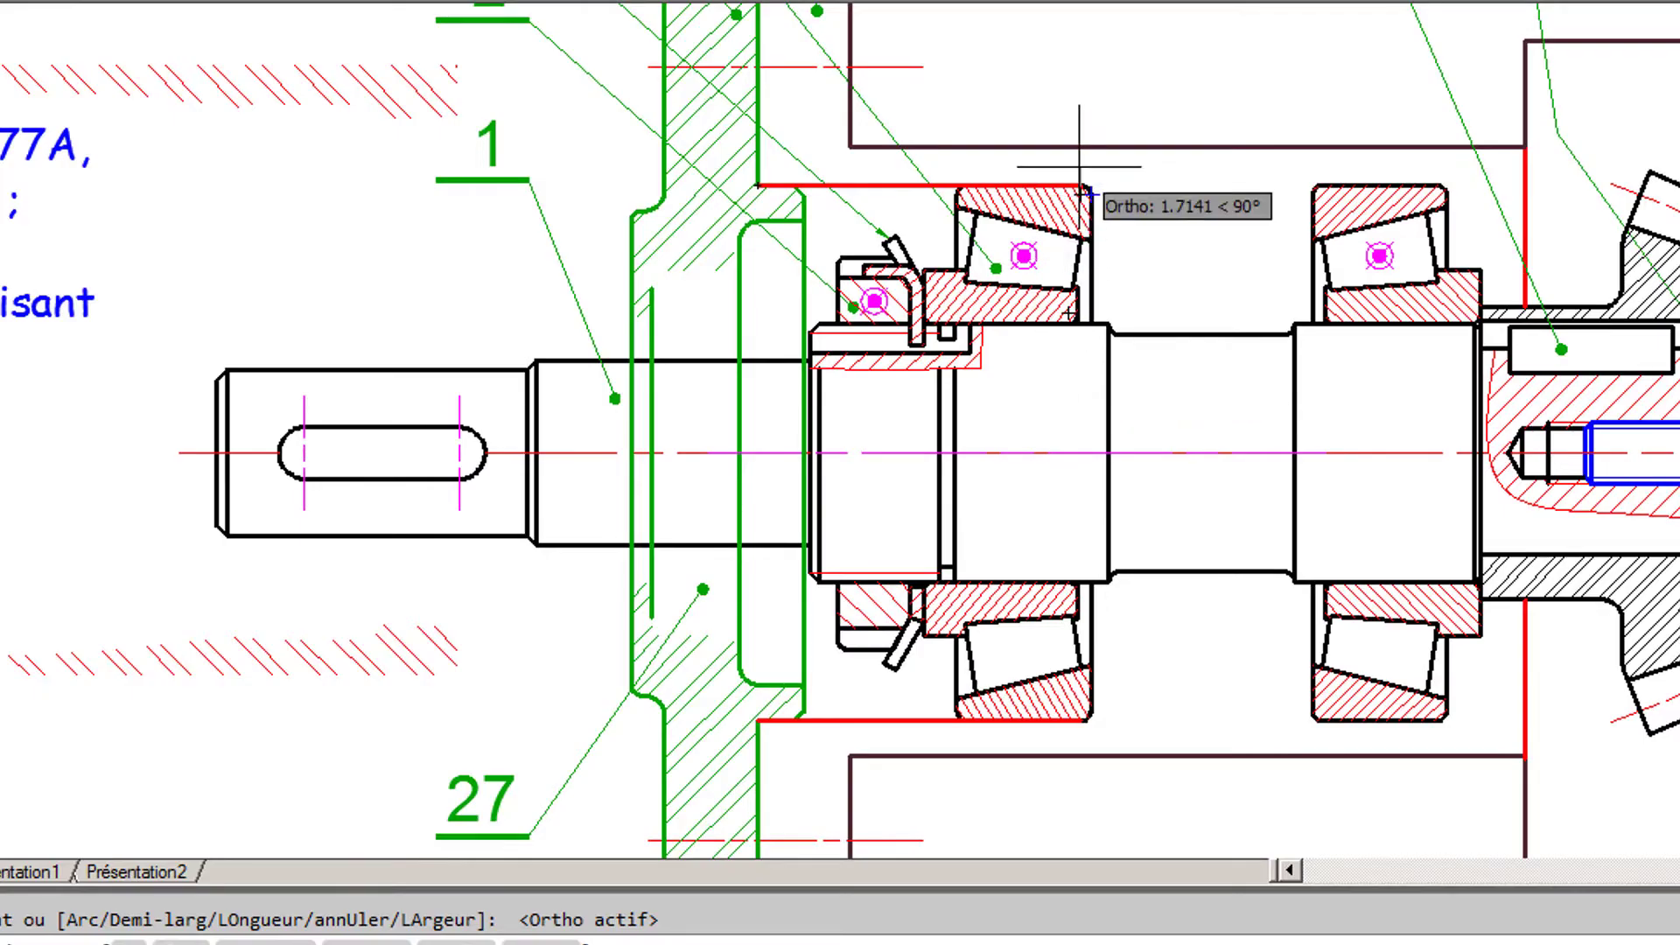
pyautogui.scroll(4, 1108, 167)
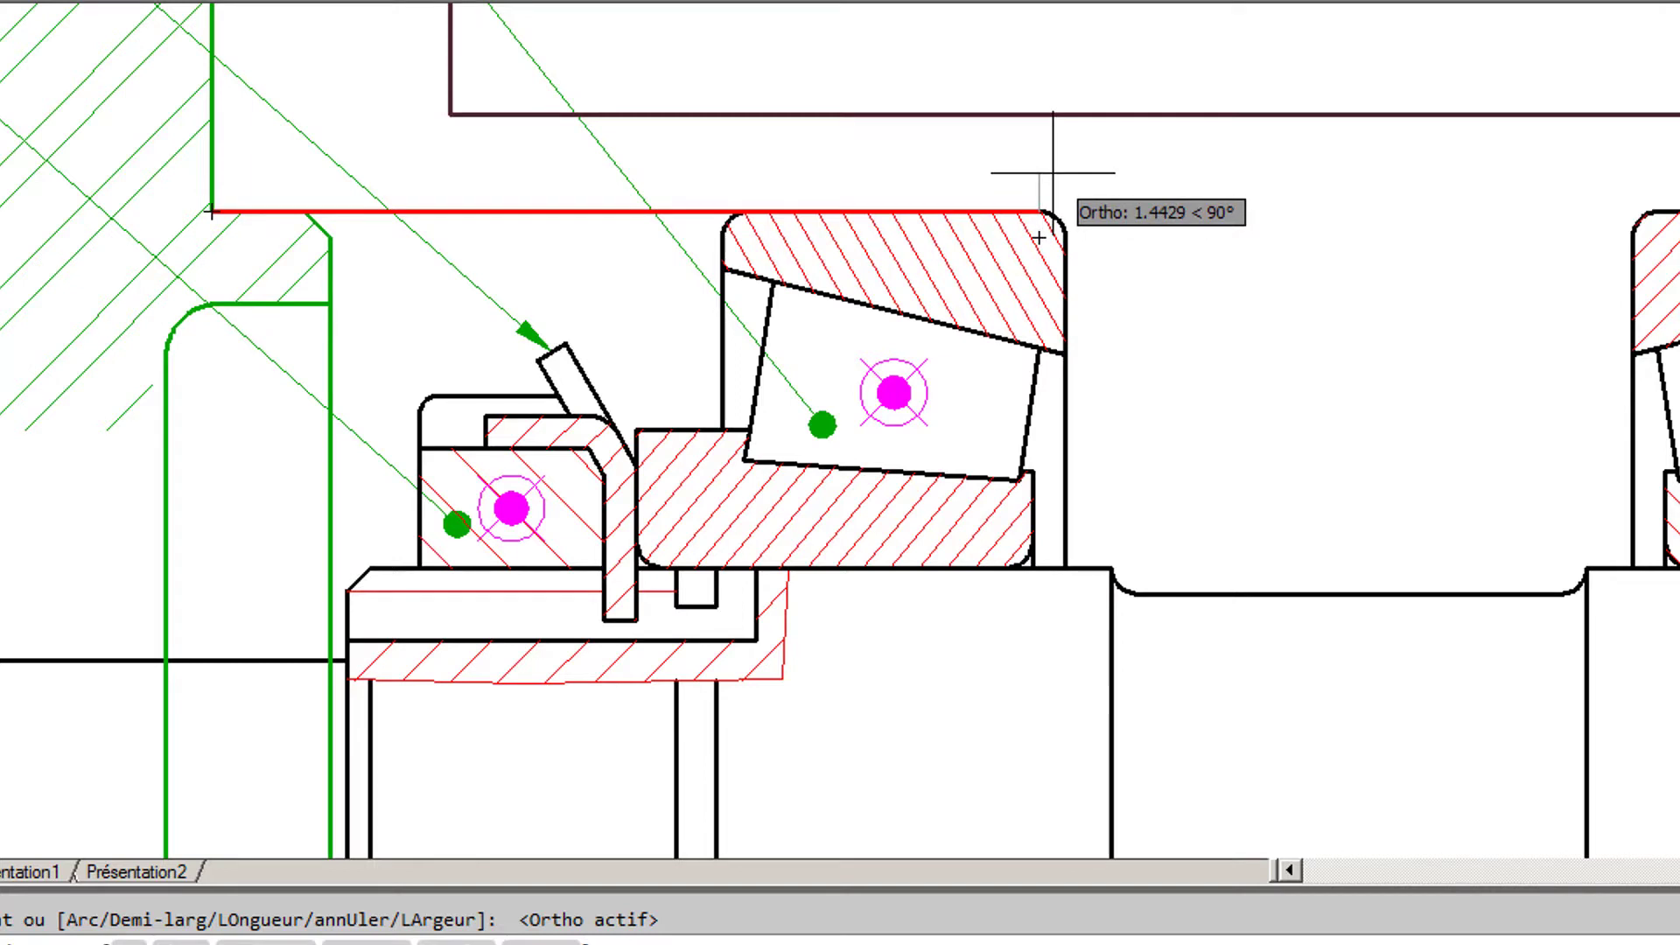
pyautogui.write('1')
pyautogui.press('Return')
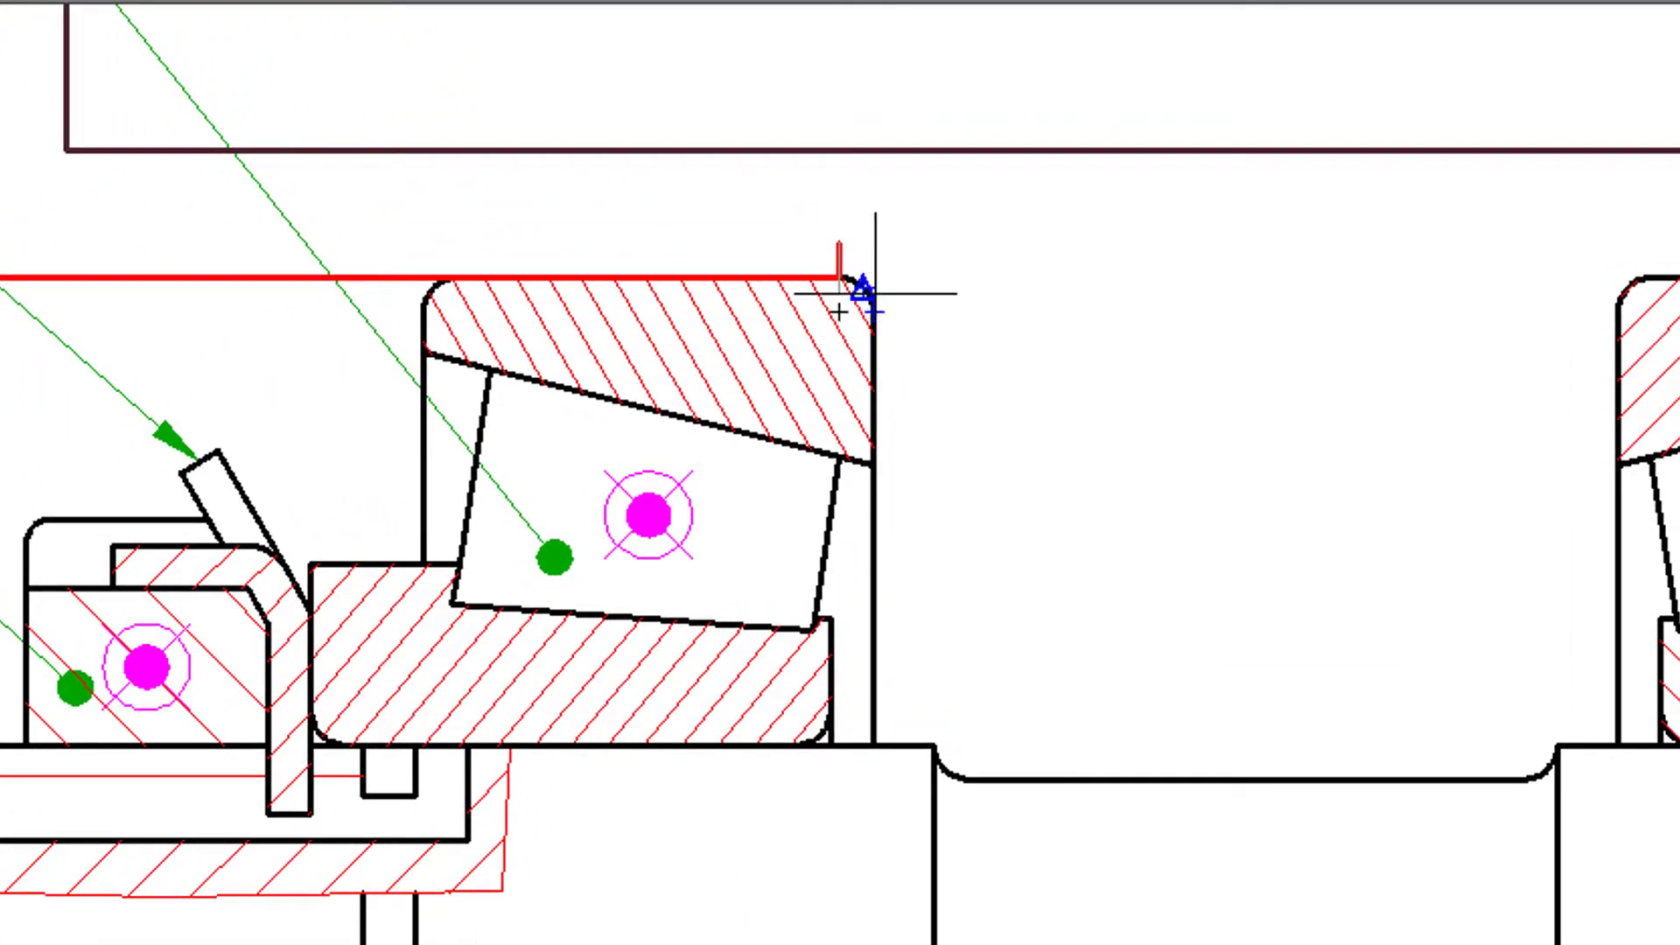
pyautogui.click(871, 265)
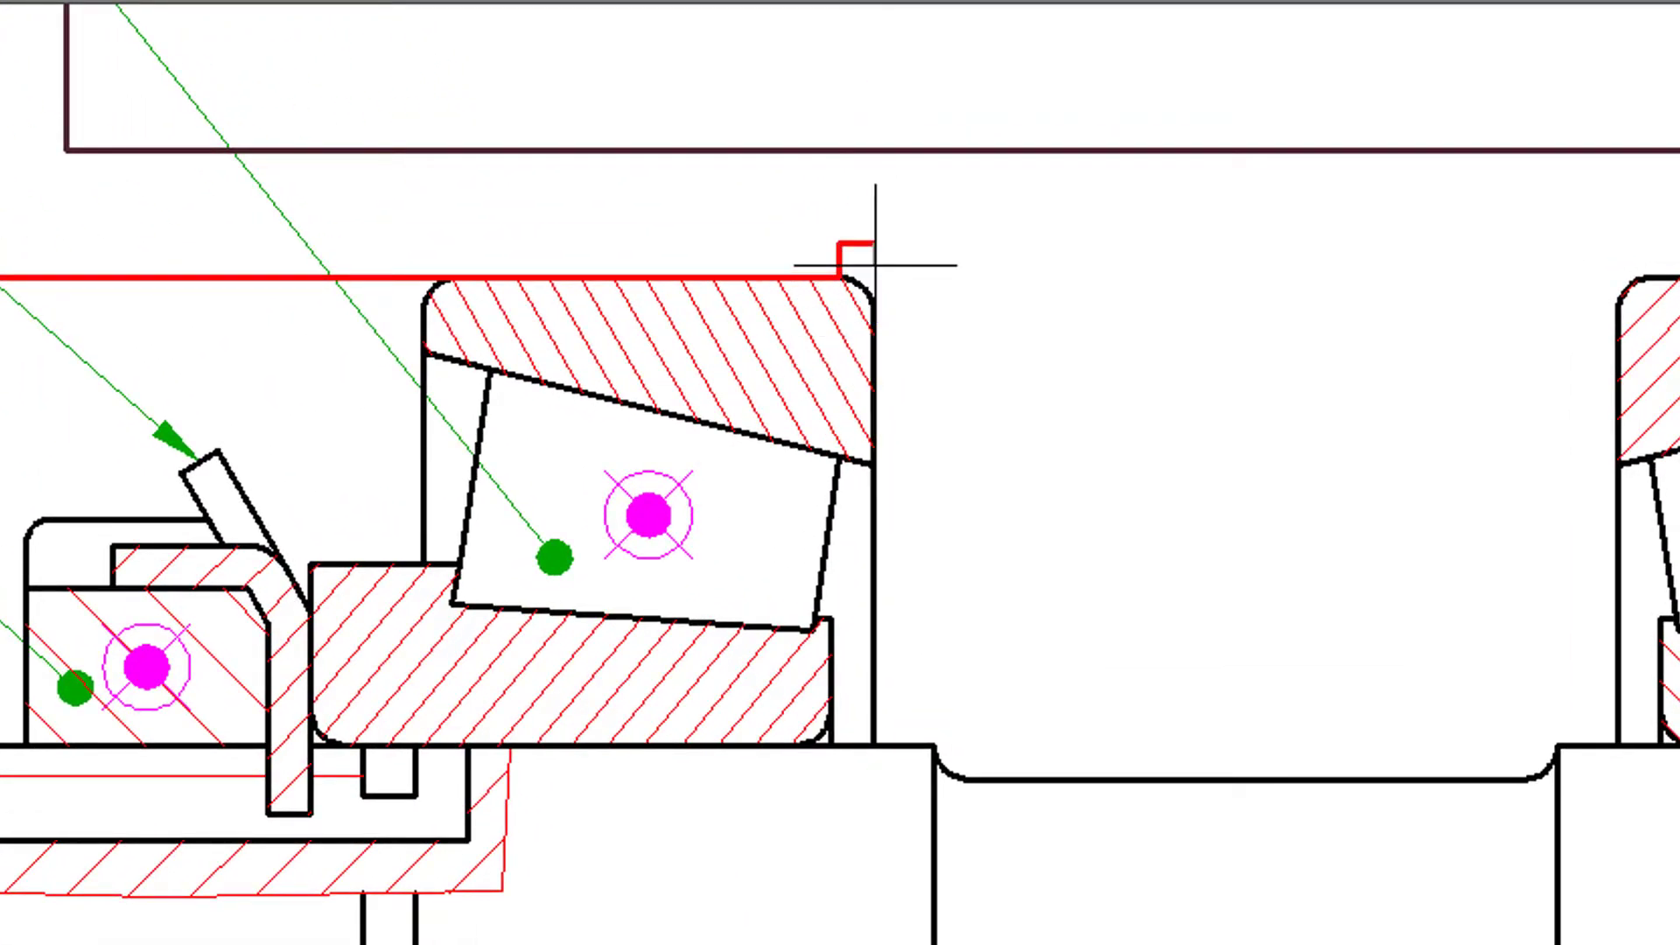
pyautogui.click(873, 387)
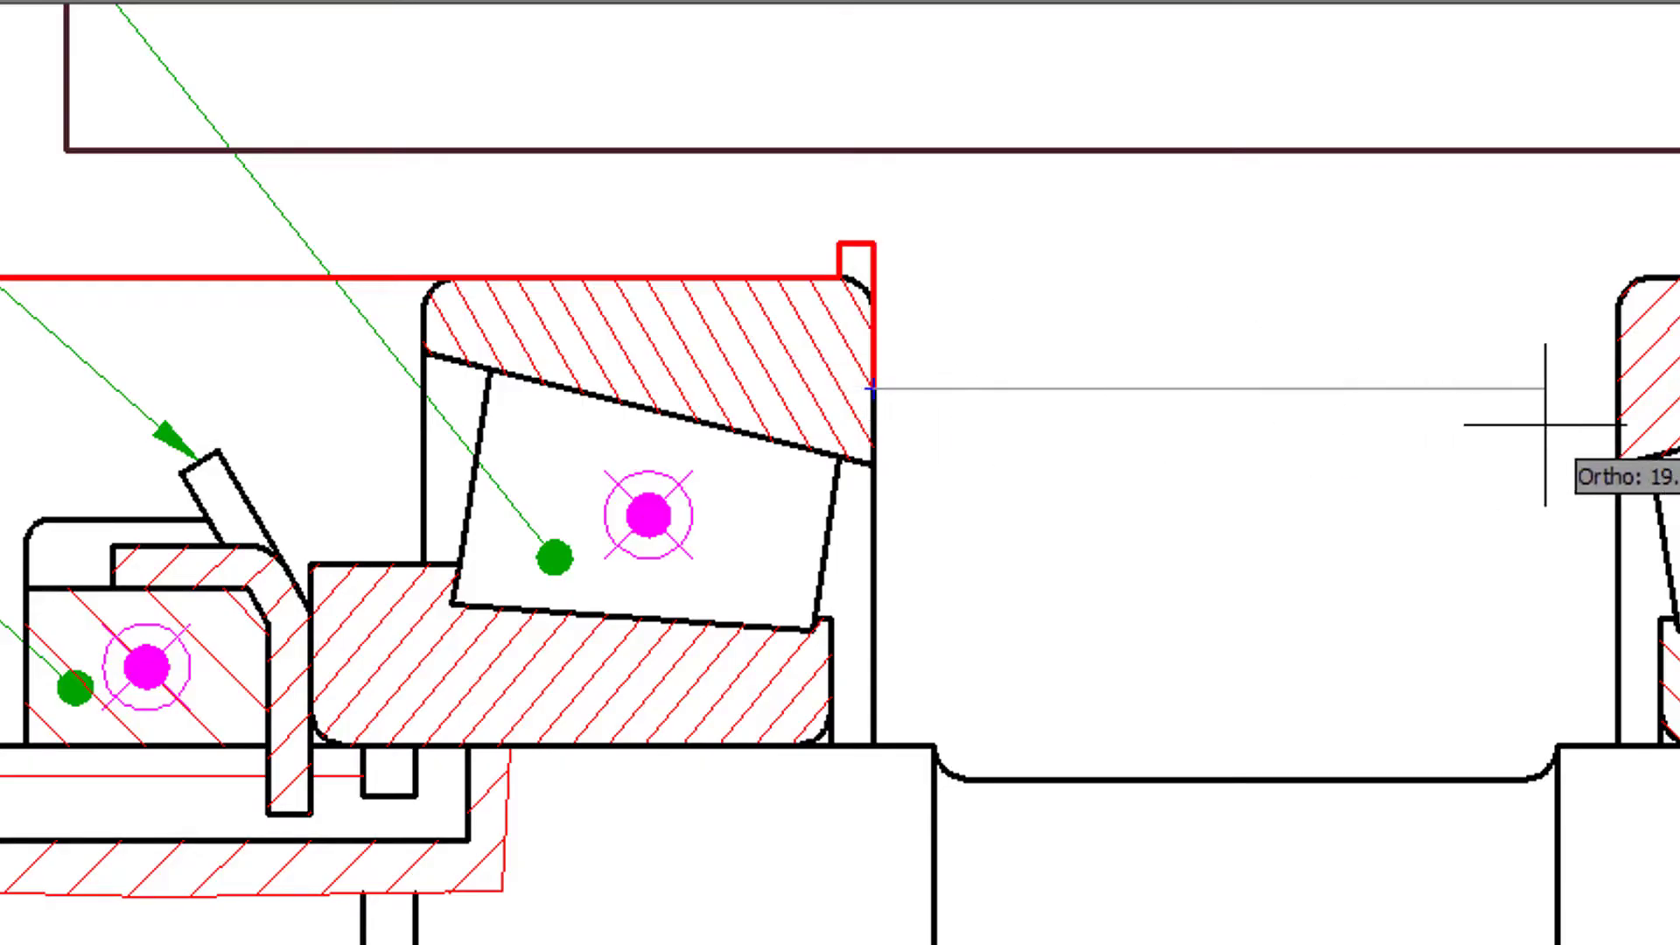
# - Draw the shoulder line across to the second bearing's outer ring and shape a matching relief groove over that bearing's corner
pyautogui.click(1615, 388)
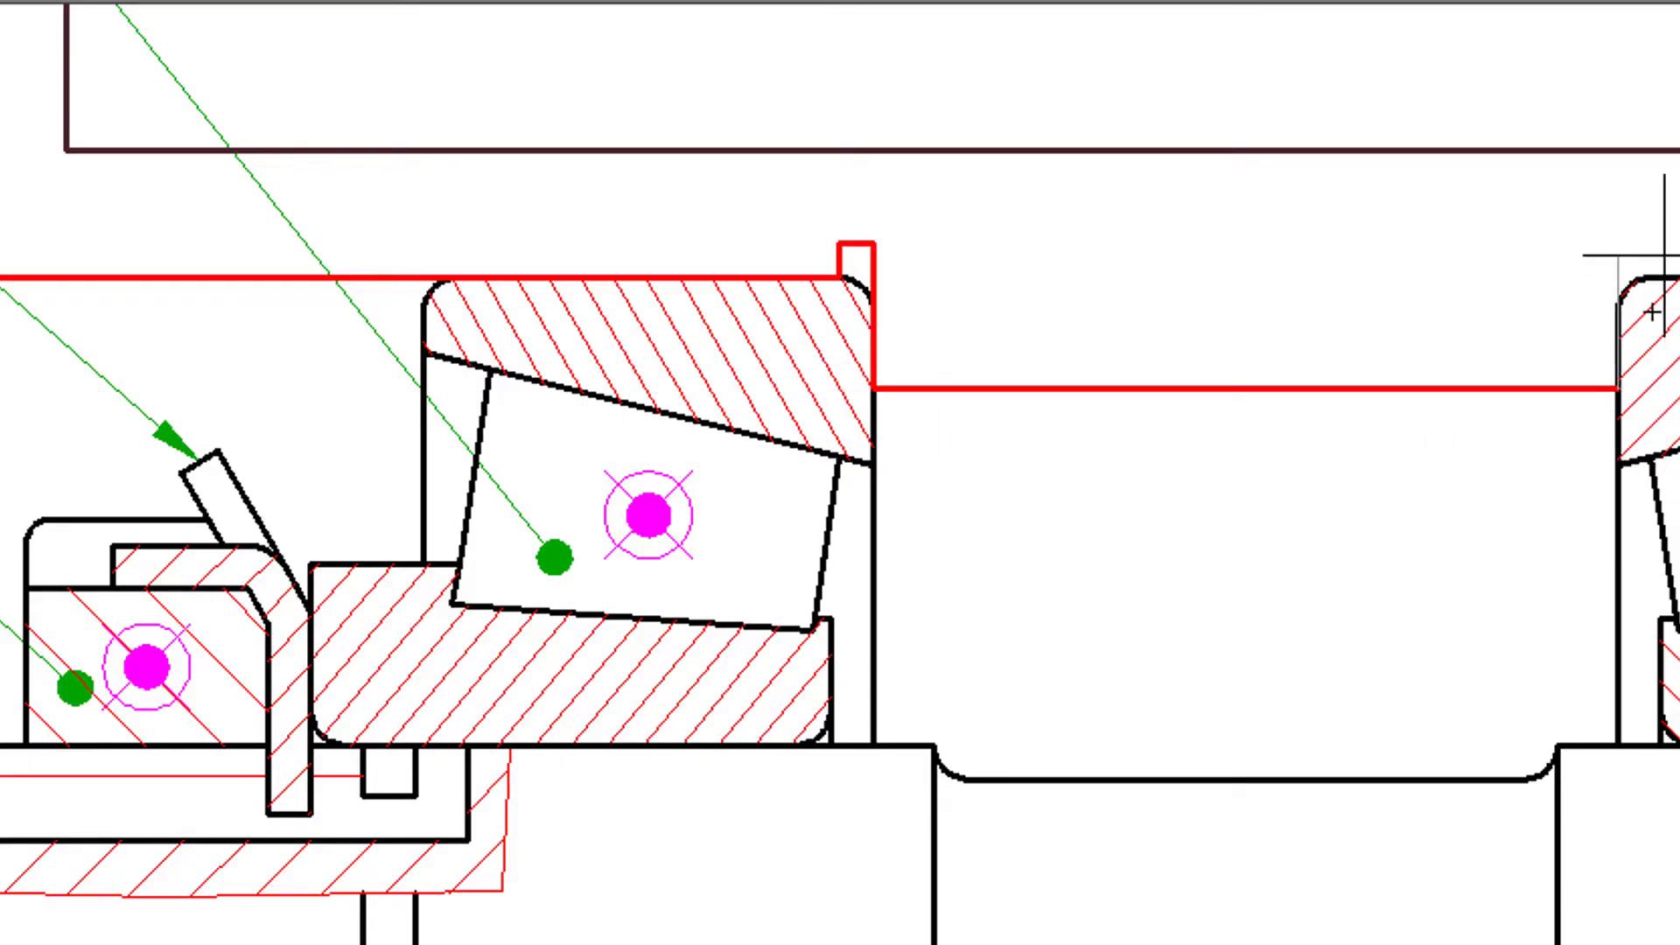
pyautogui.moveTo(1664, 255); pyautogui.dragTo(1006, 293, button='middle')
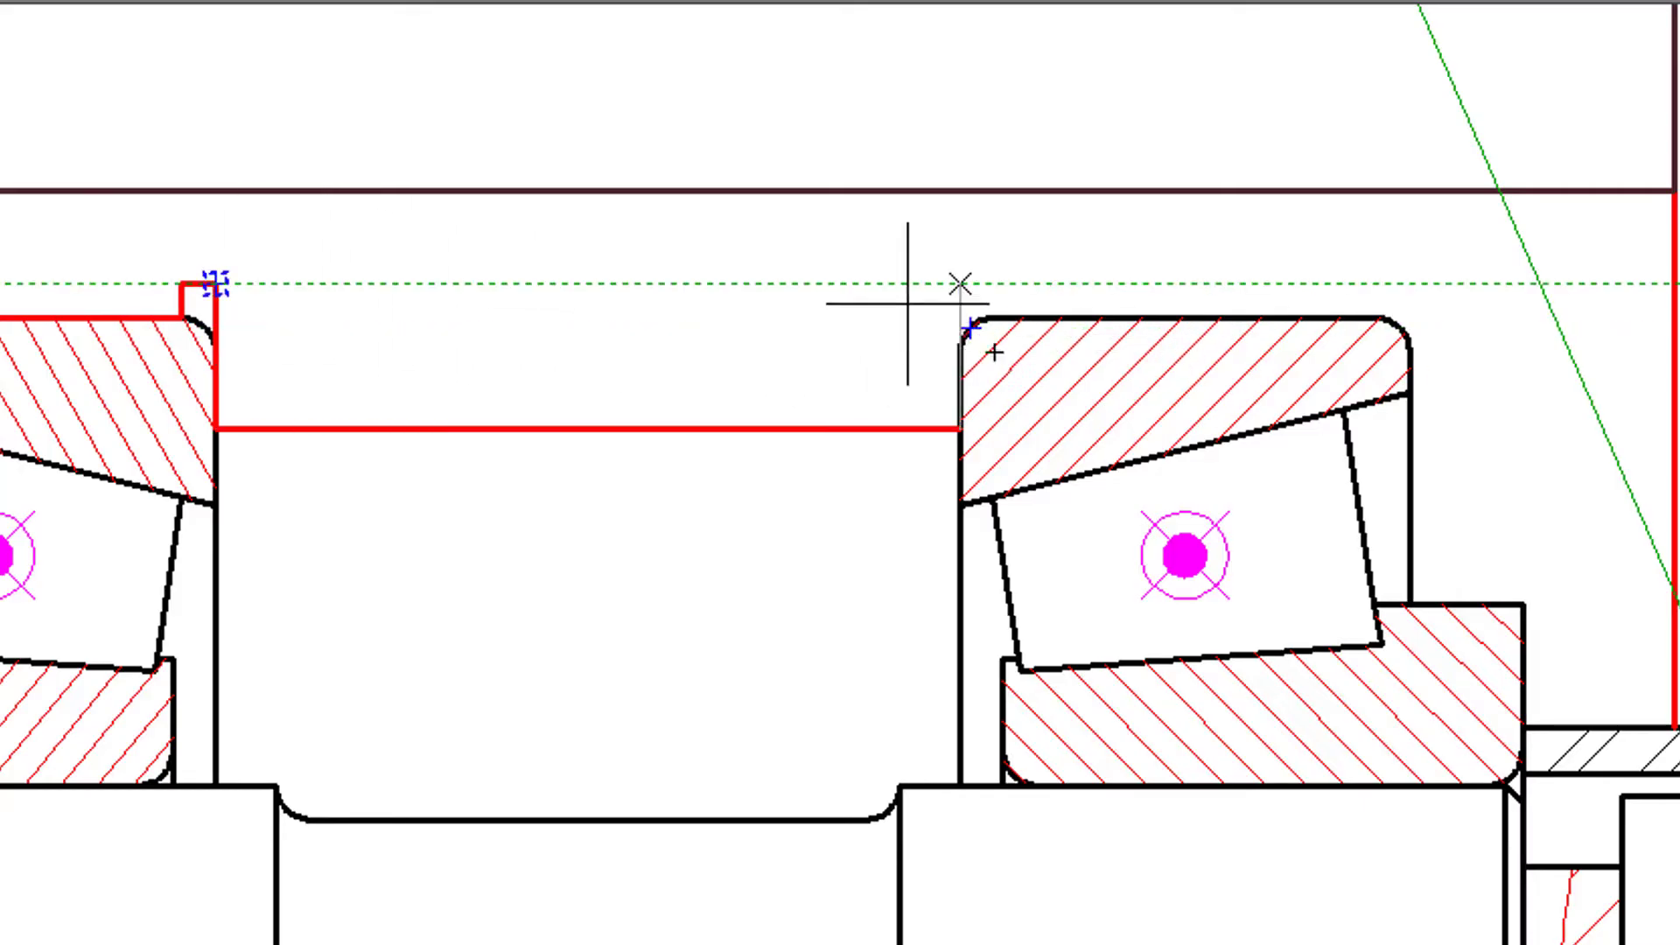
pyautogui.click(960, 284)
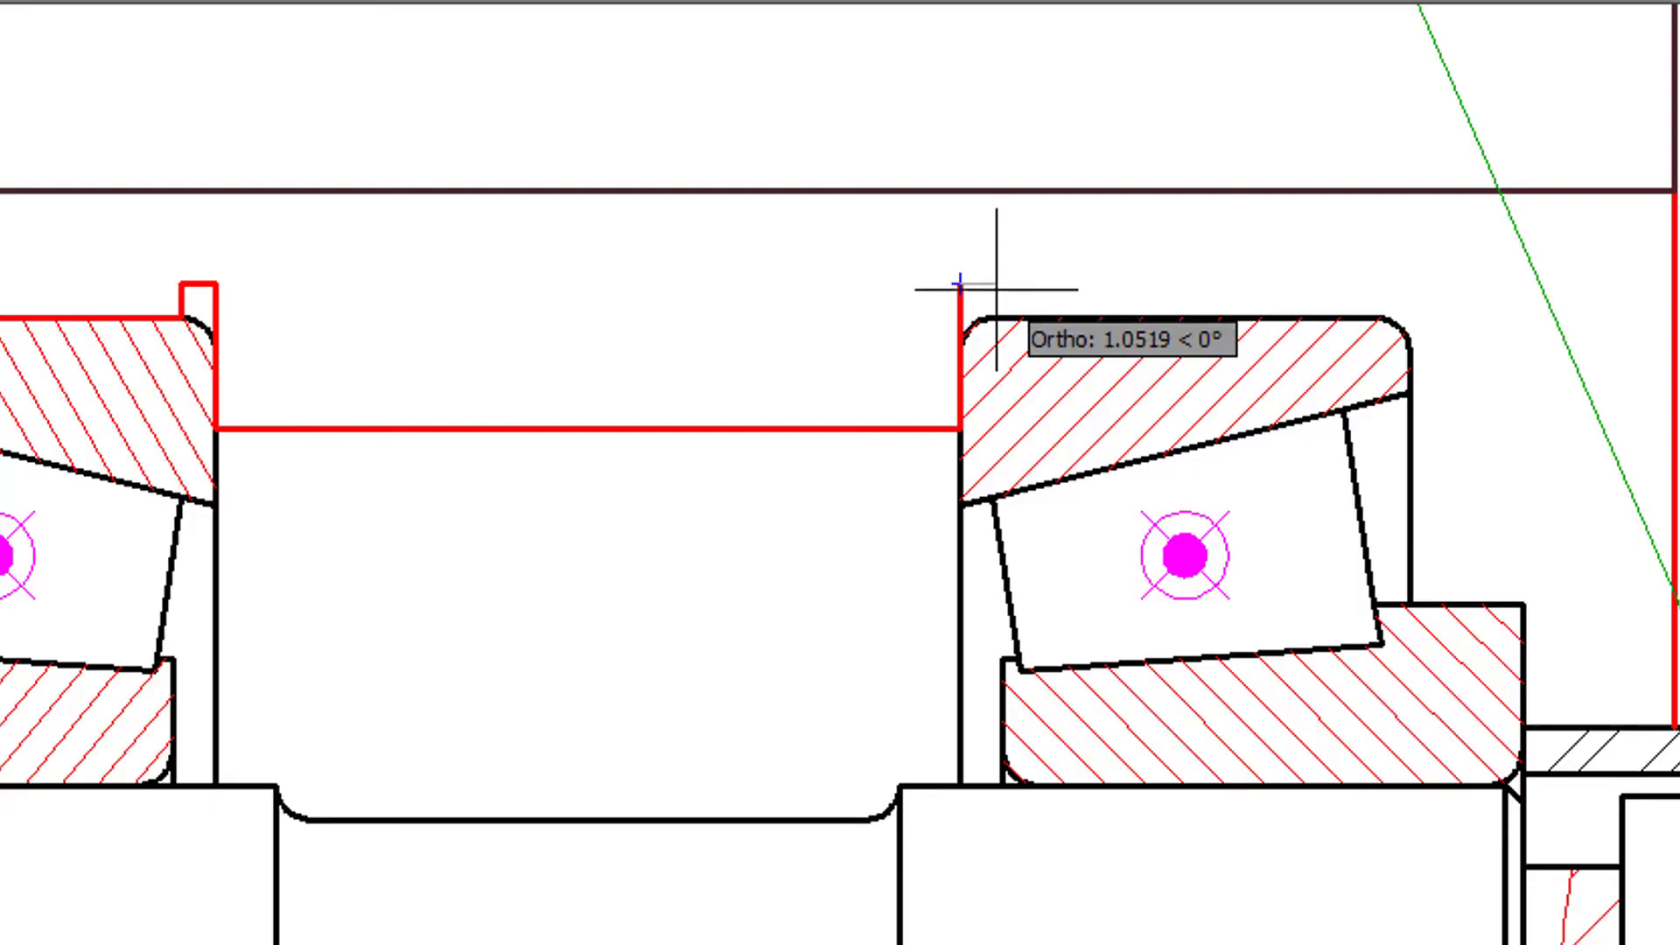
pyautogui.click(994, 283)
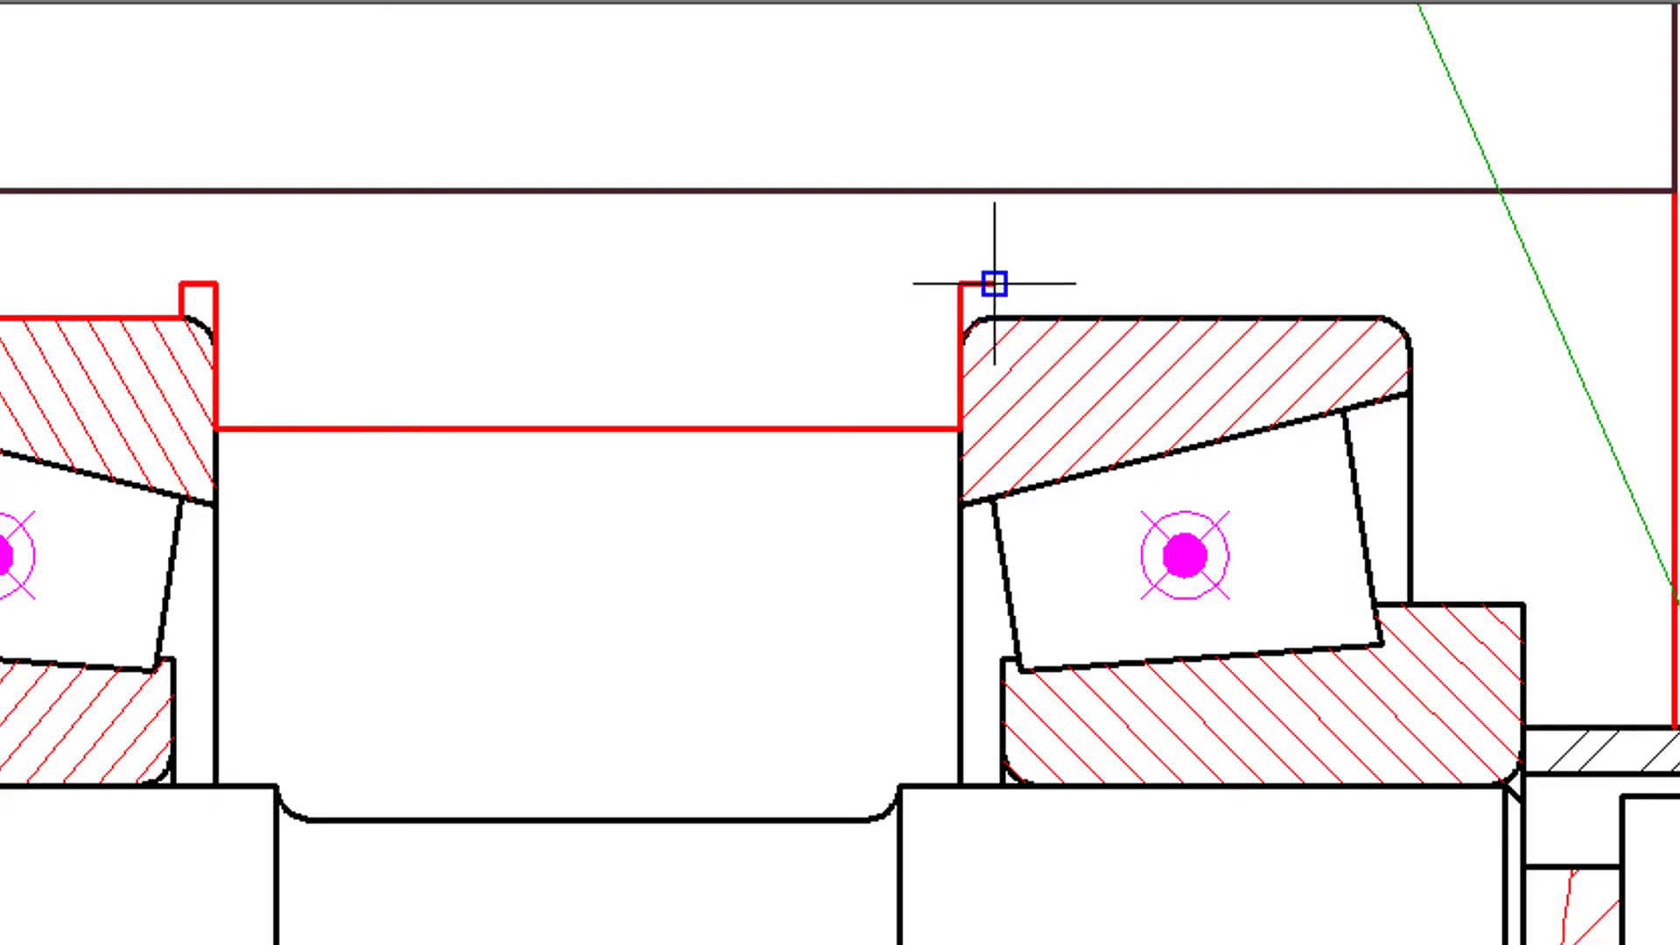
pyautogui.click(984, 317)
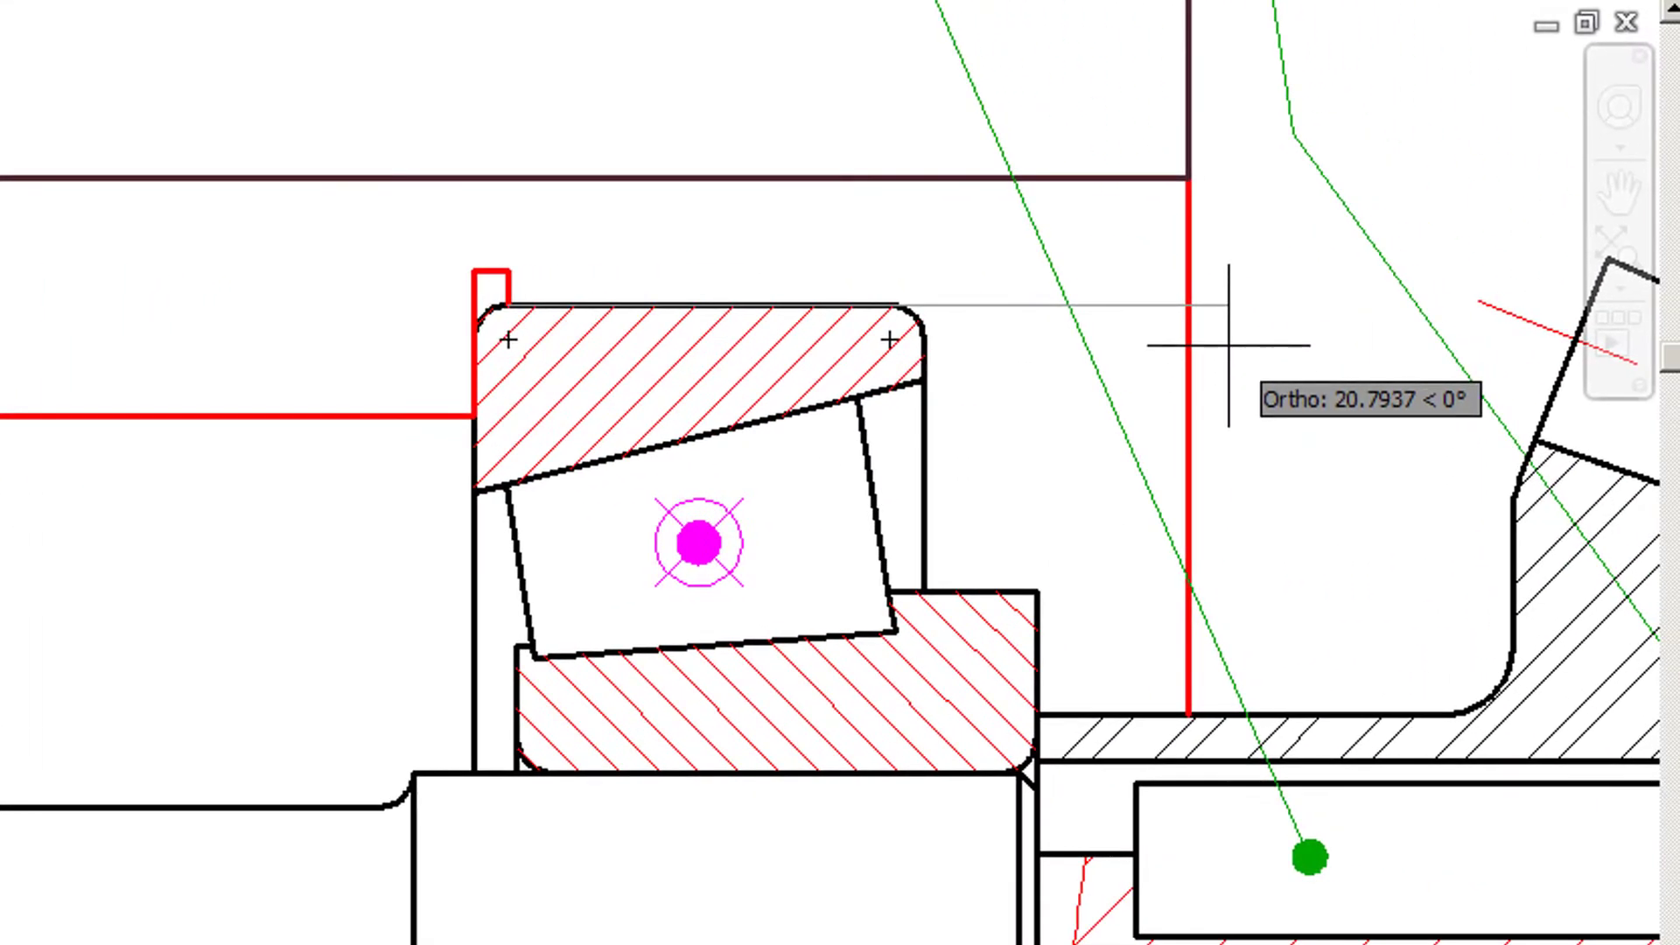
# - Extend the bore line over the second bearing to the housing's inner end face and finish the symmetric contour
pyautogui.click(1189, 305)
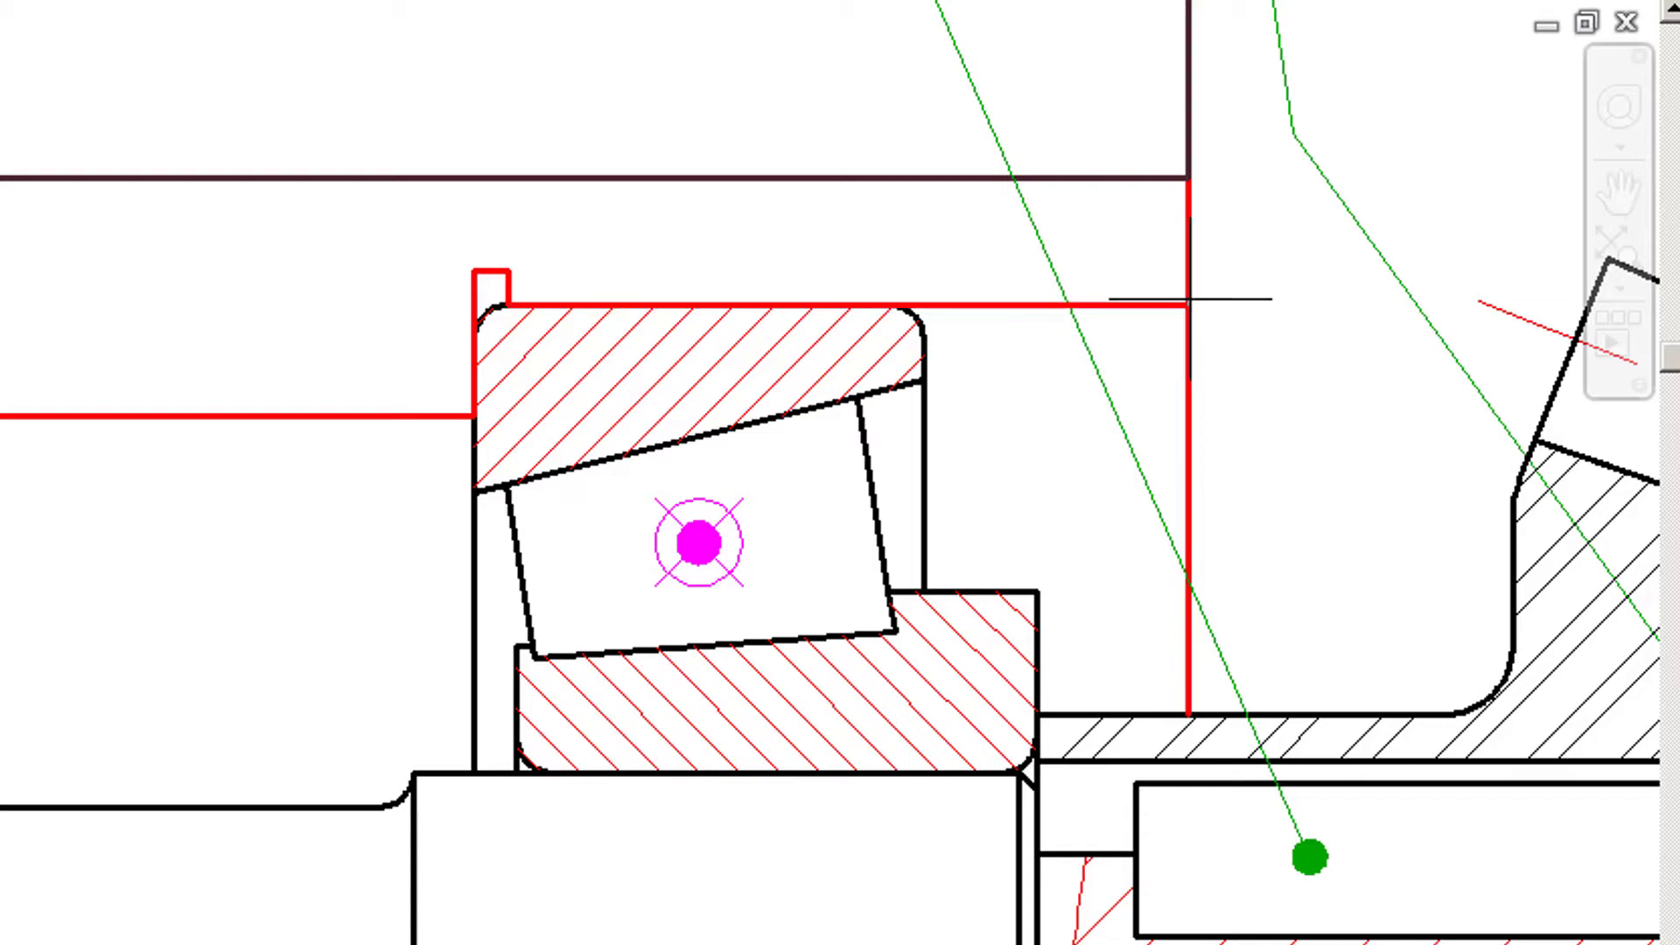
pyautogui.press('Escape')
pyautogui.scroll(-2, 665, 552)
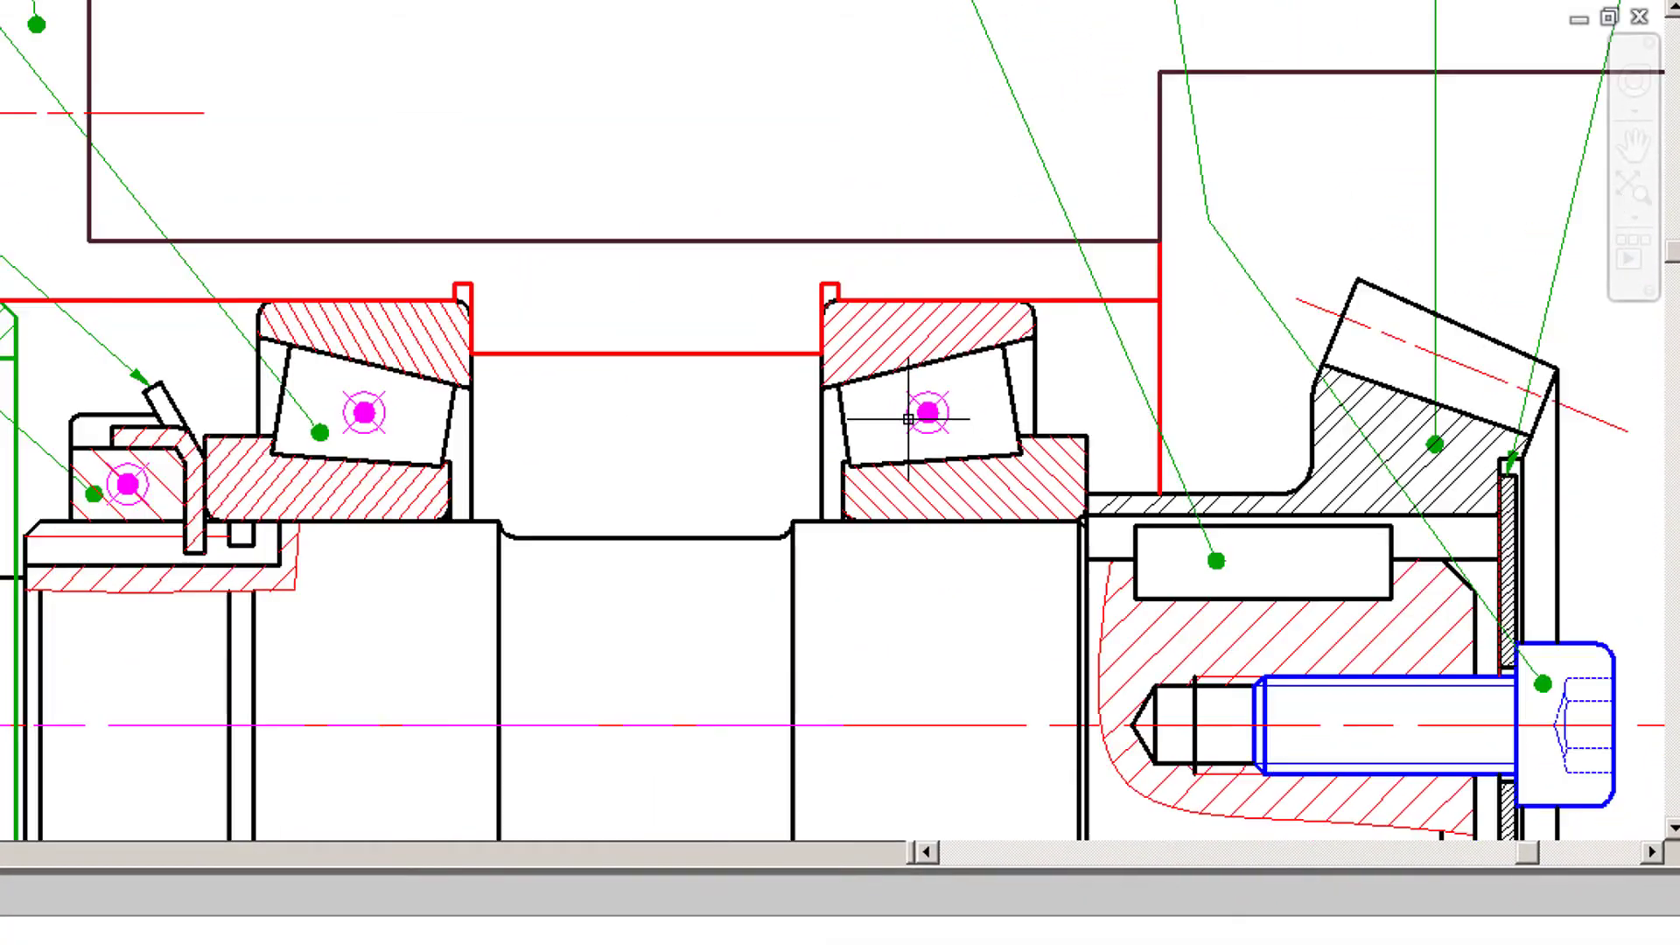
pyautogui.moveTo(493, 642); pyautogui.dragTo(485, 634, button='middle')
pyautogui.moveTo(774, 479)
pyautogui.mouseDown(button='middle')
pyautogui.moveTo(807, 282)
pyautogui.moveTo(764, 263)
pyautogui.mouseUp(button='middle')
pyautogui.scroll(-2, 807, 283)
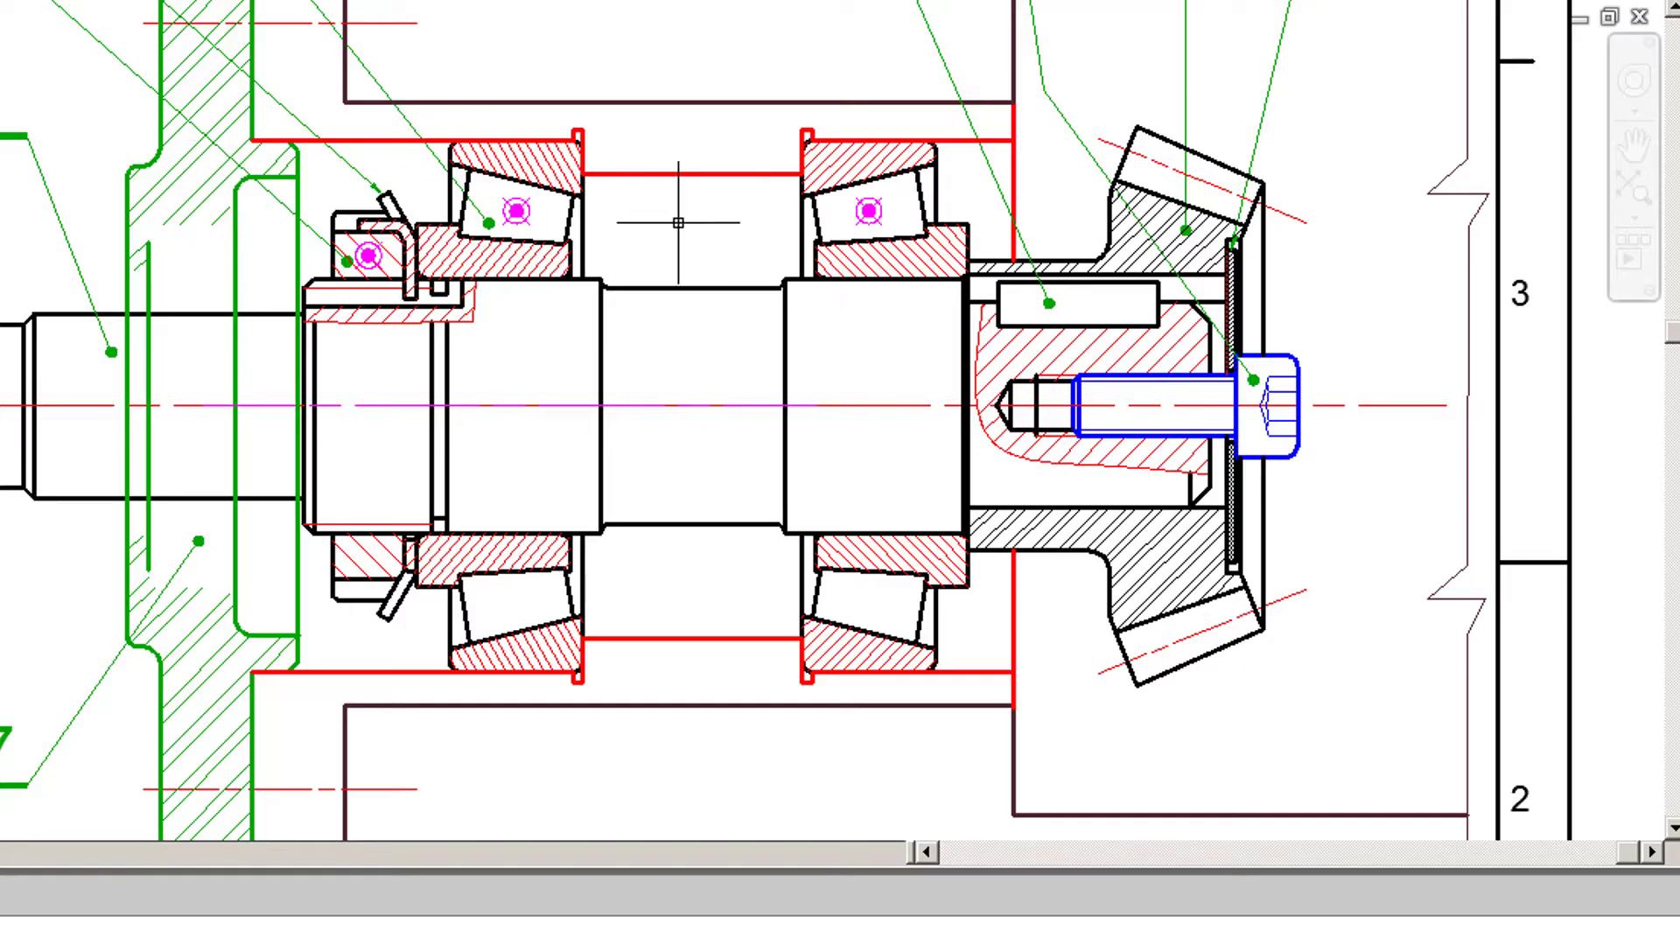
# - Make H6 the current layer
pyautogui.scroll(-2, 707, 205)
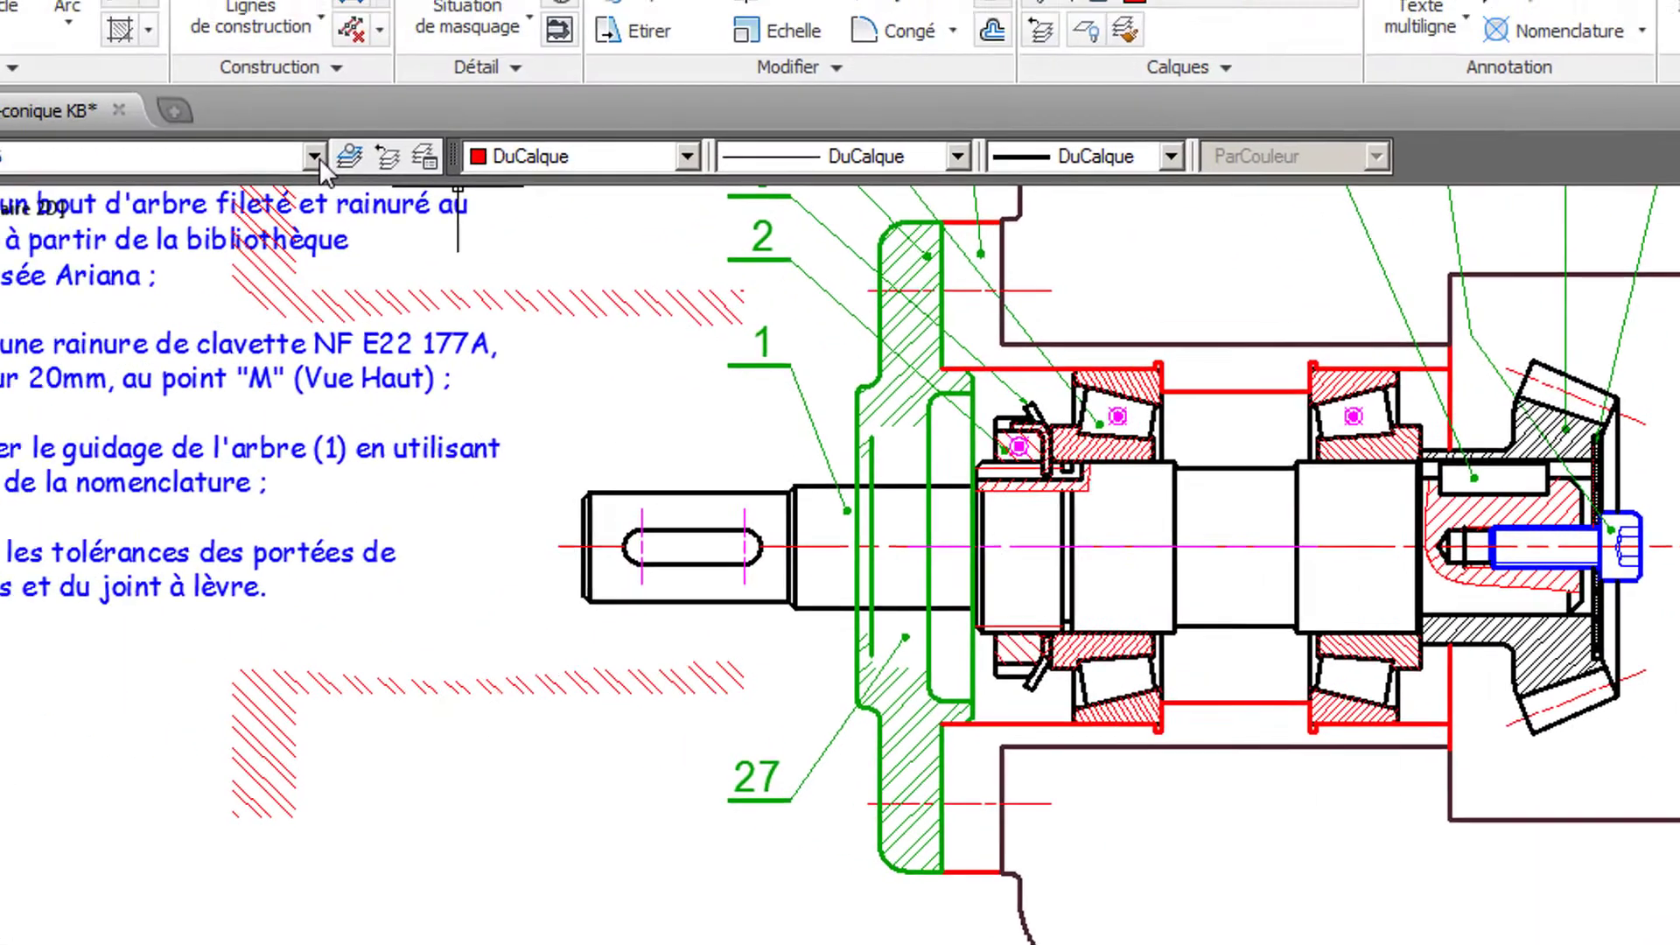
pyautogui.click(539, 246)
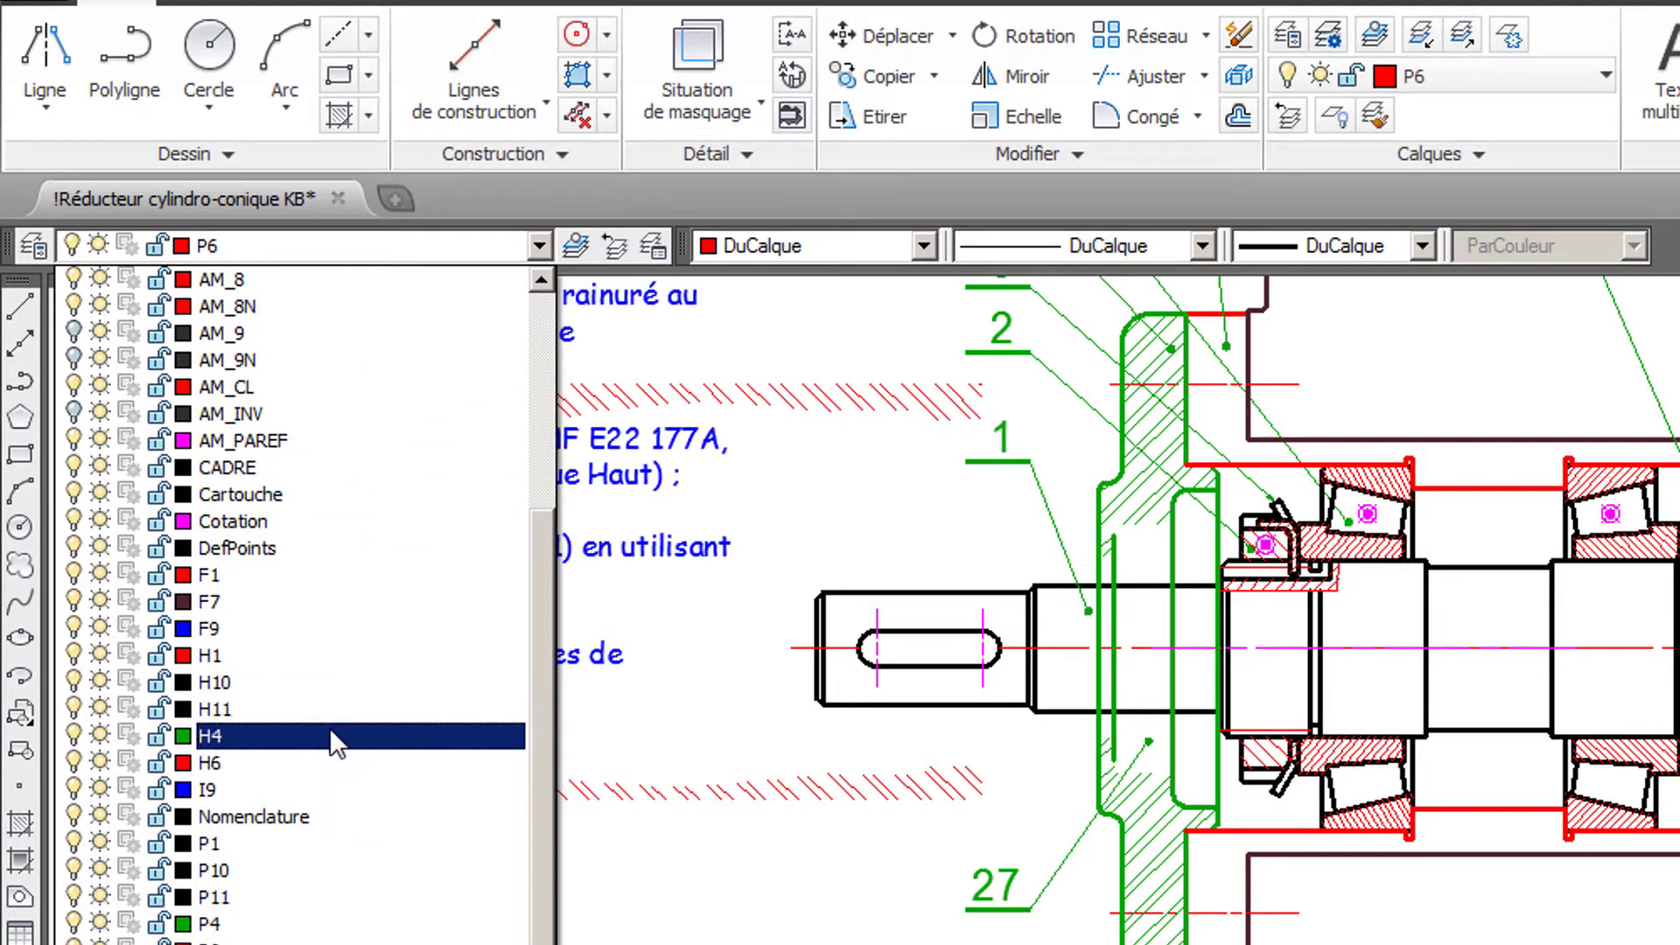
pyautogui.click(334, 759)
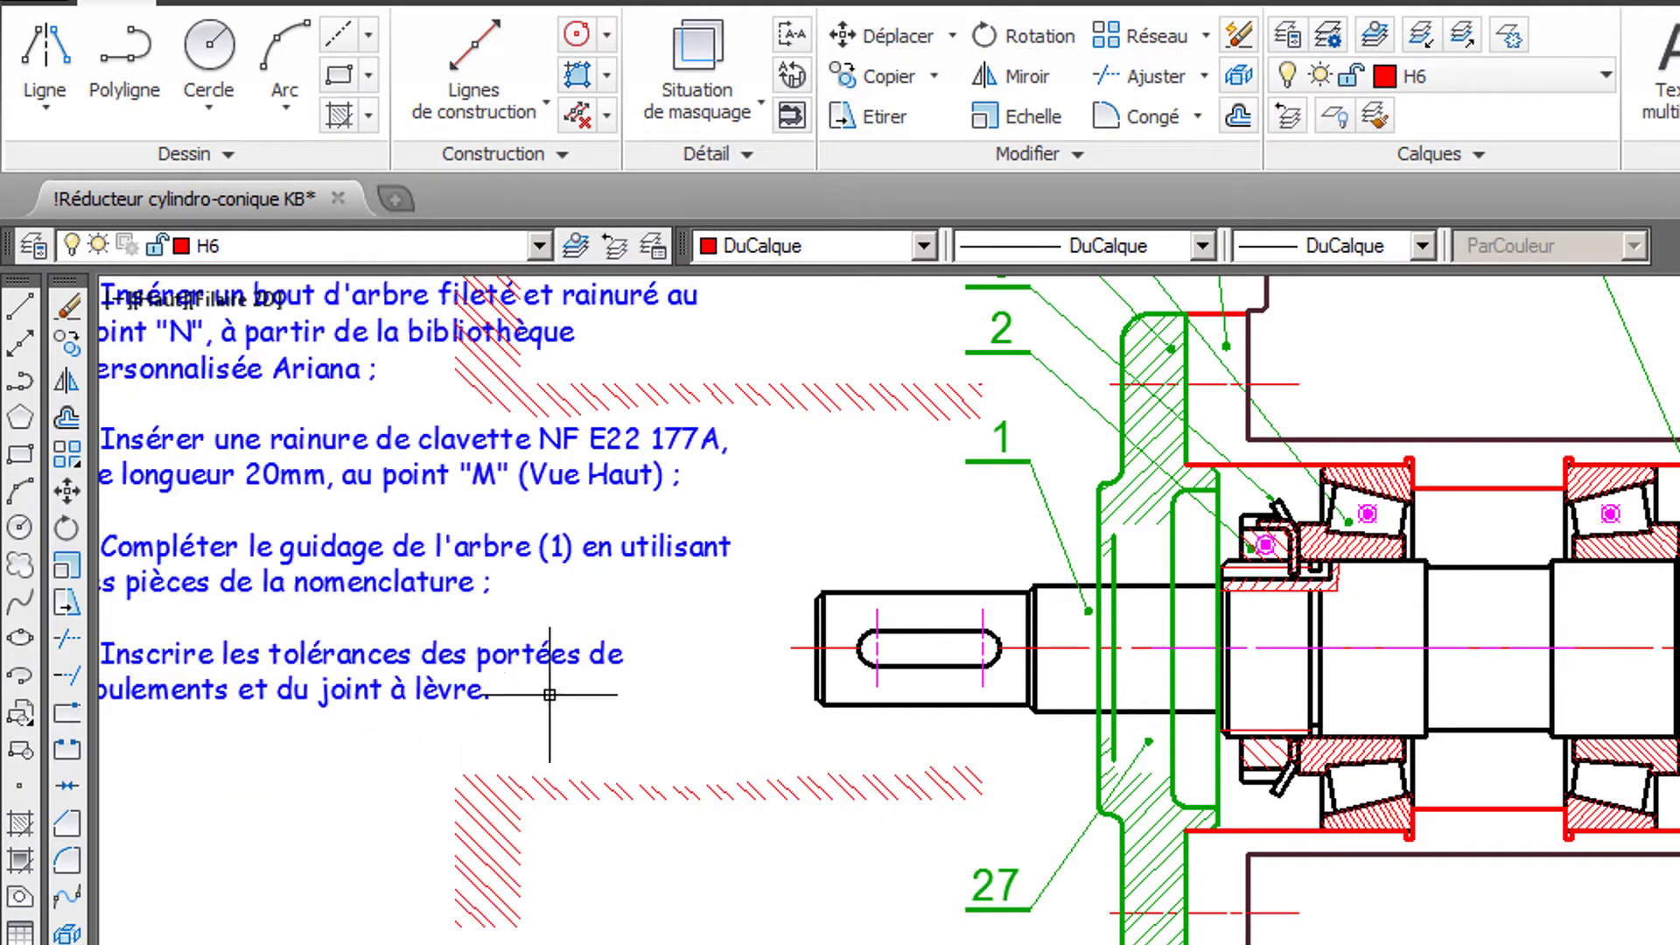
# - Hatch the housing sections above and below the shaft, copying the properties of the old hatching set aside next to the cover
pyautogui.moveTo(1489, 380)
pyautogui.mouseDown(button='middle')
pyautogui.moveTo(1457, 576)
pyautogui.moveTo(1466, 679)
pyautogui.mouseUp(button='middle')
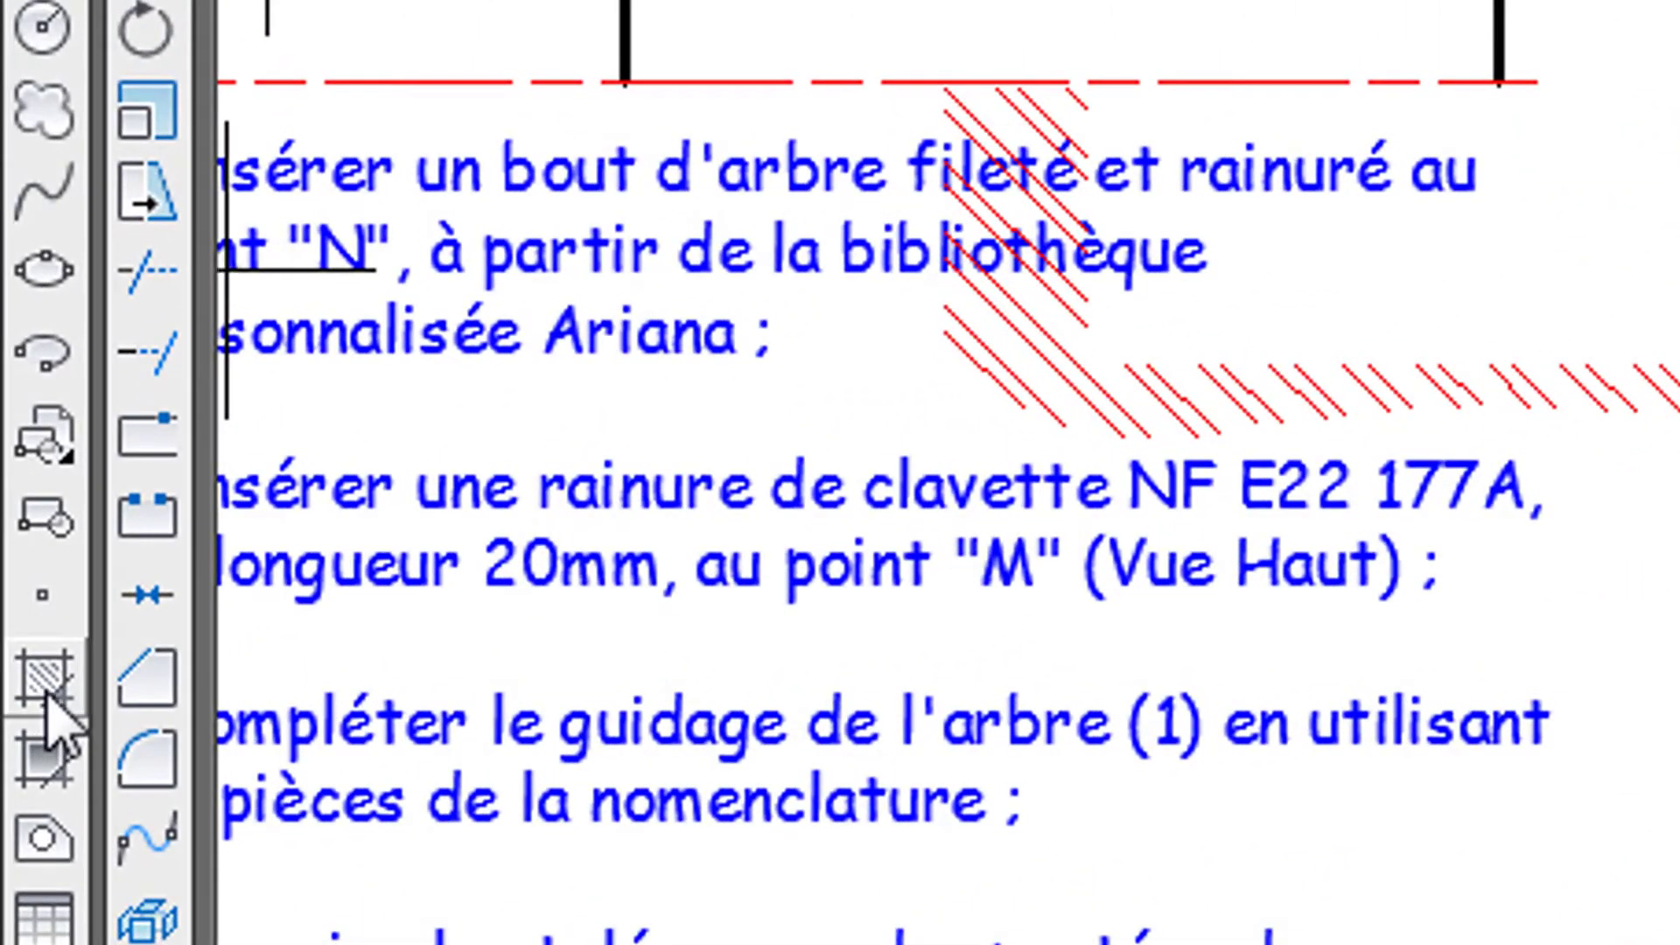
pyautogui.click(48, 695)
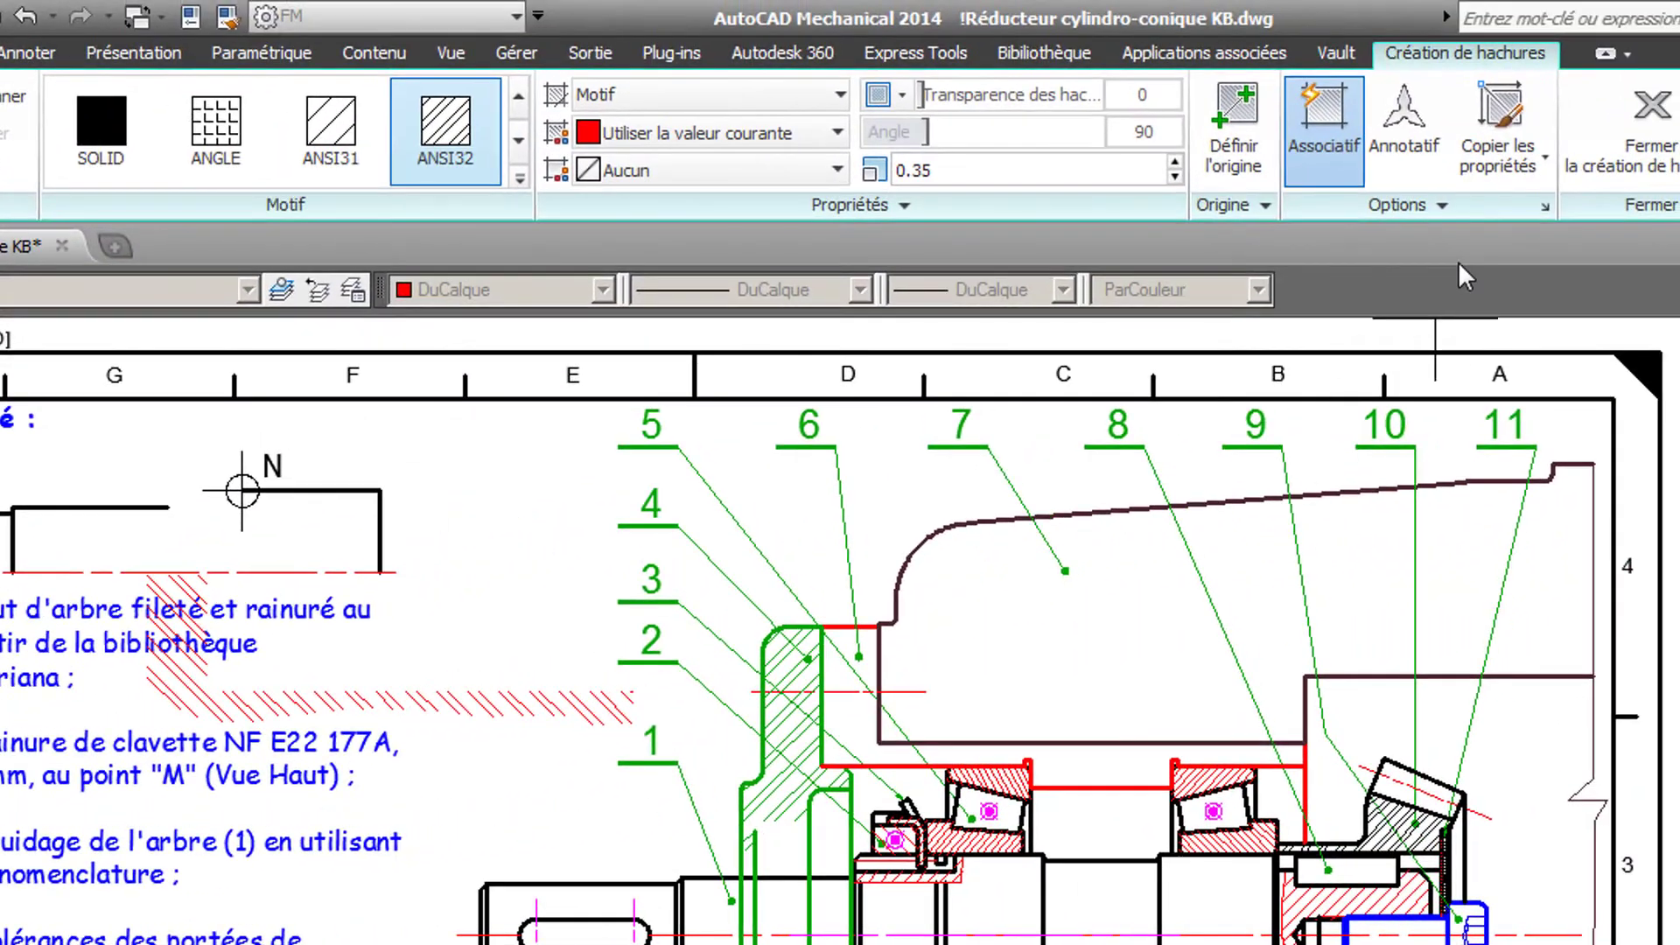
pyautogui.click(1480, 105)
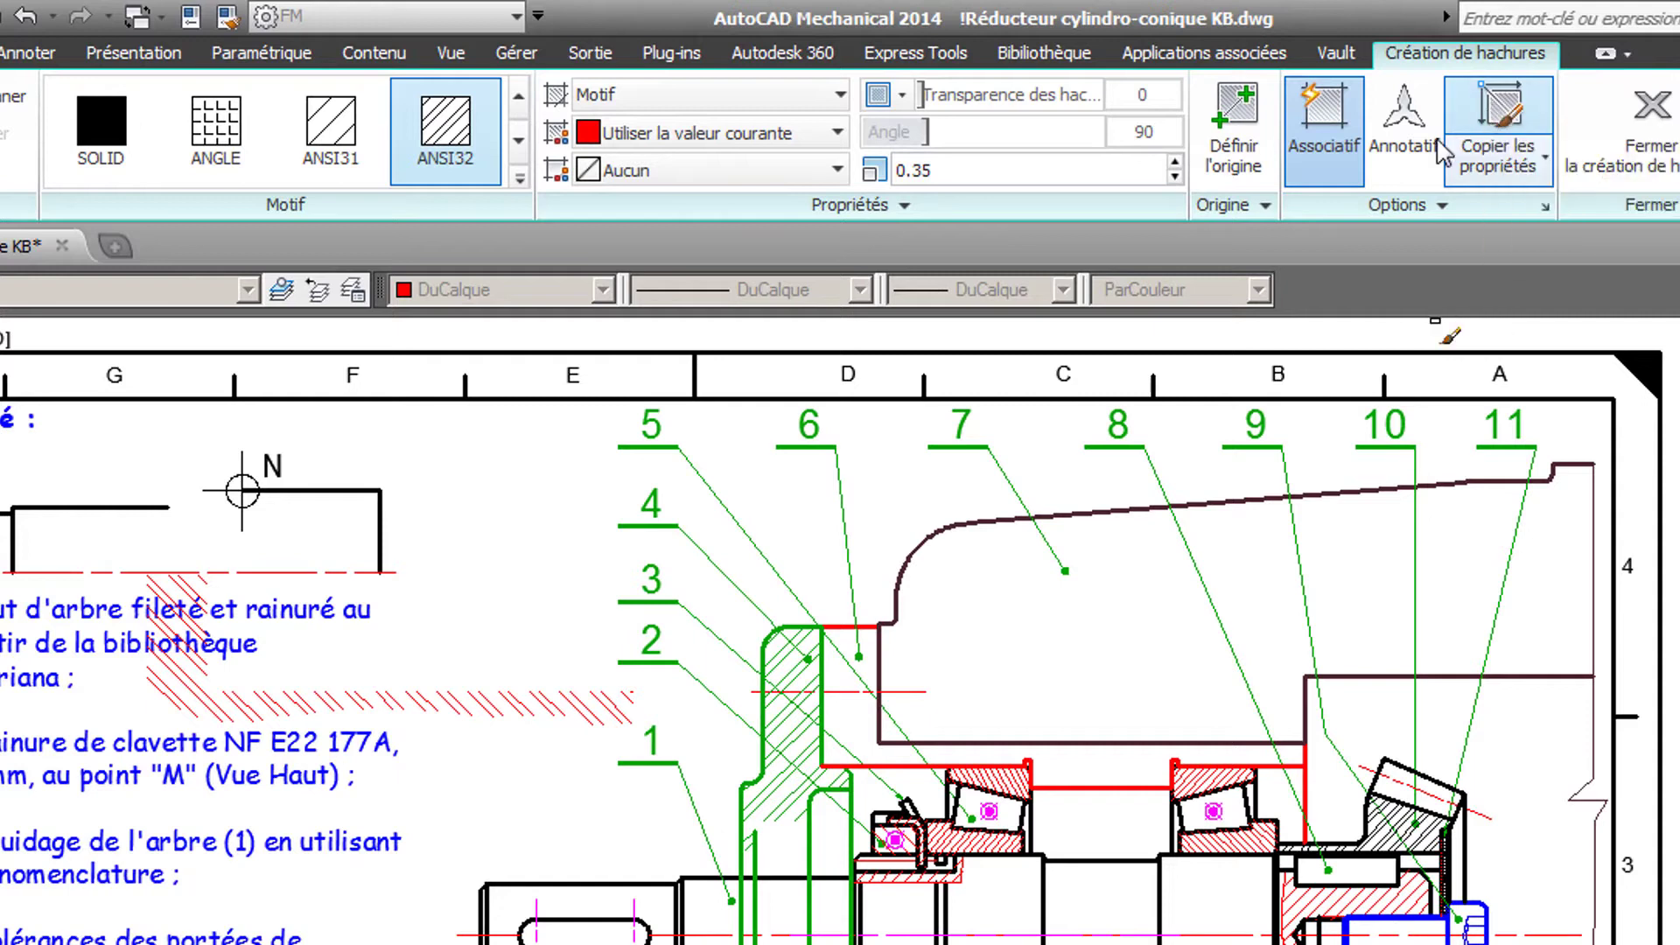
pyautogui.click(559, 709)
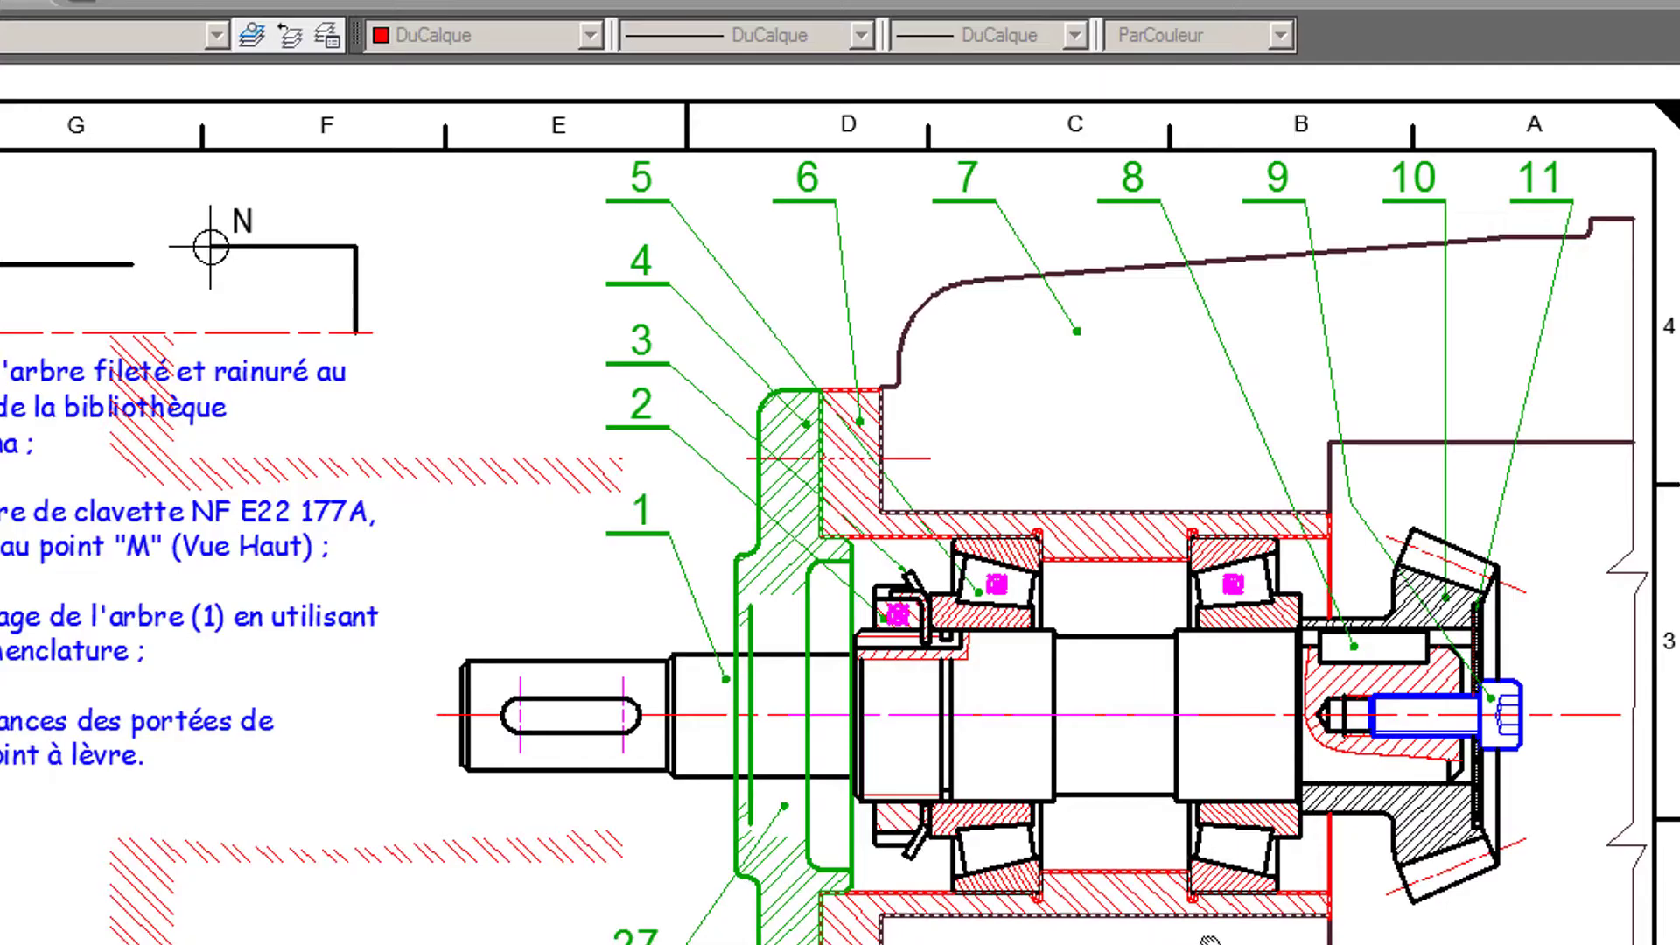
pyautogui.moveTo(1040, 941); pyautogui.dragTo(1031, 717, button='middle')
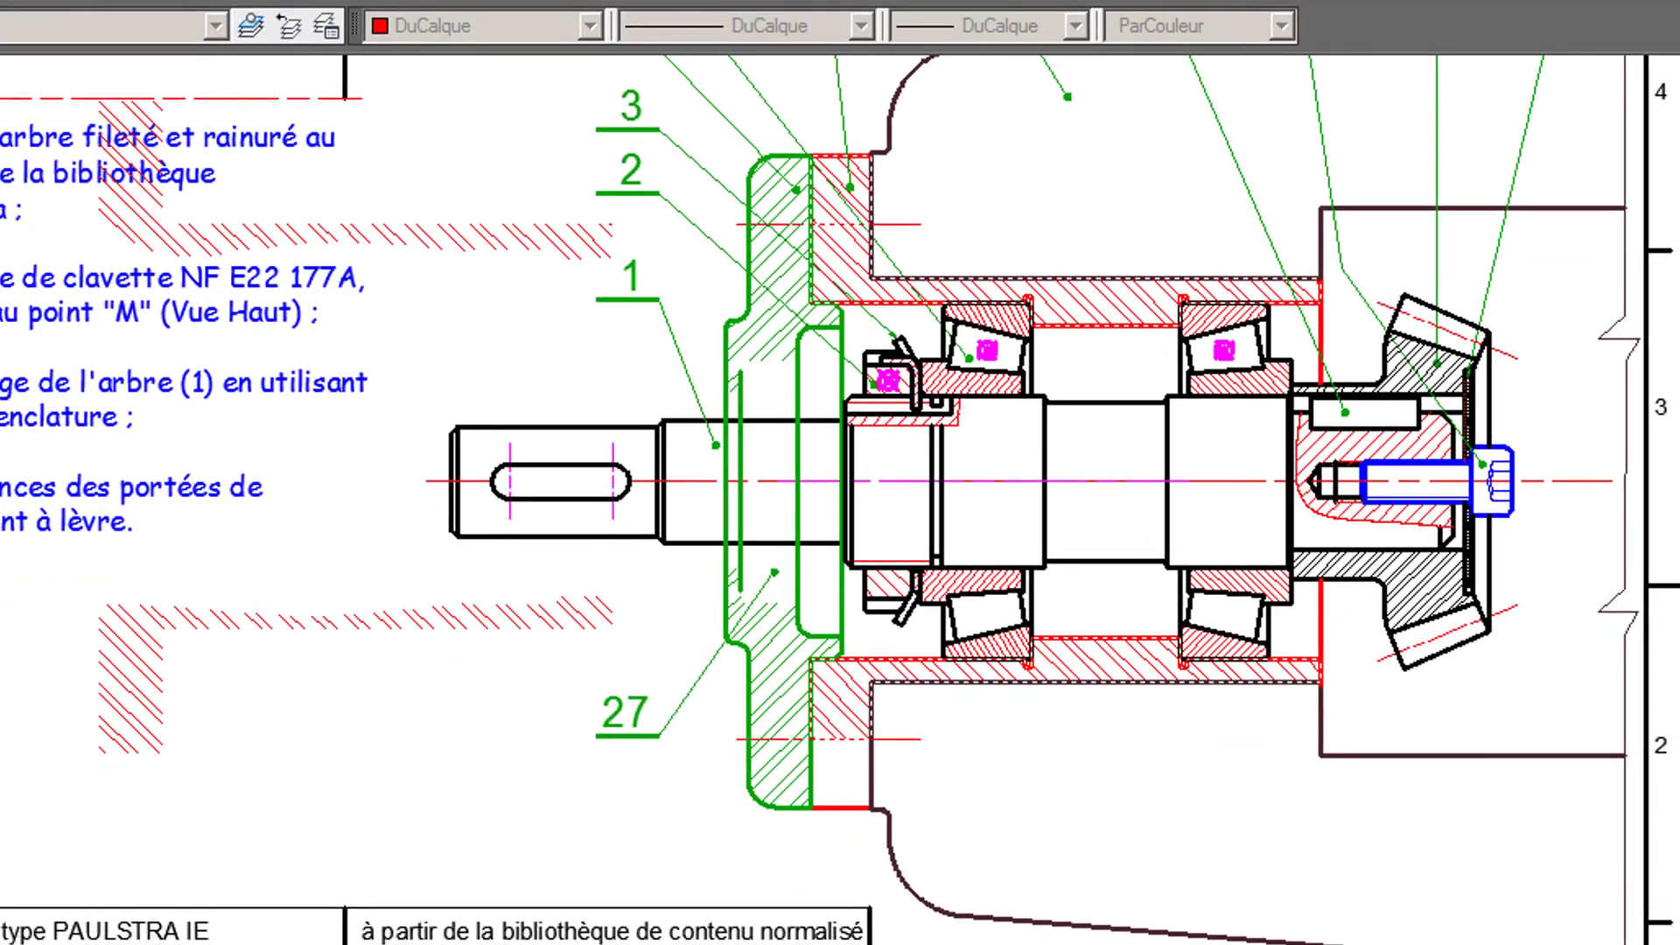
pyautogui.click(857, 783)
pyautogui.press('Return')
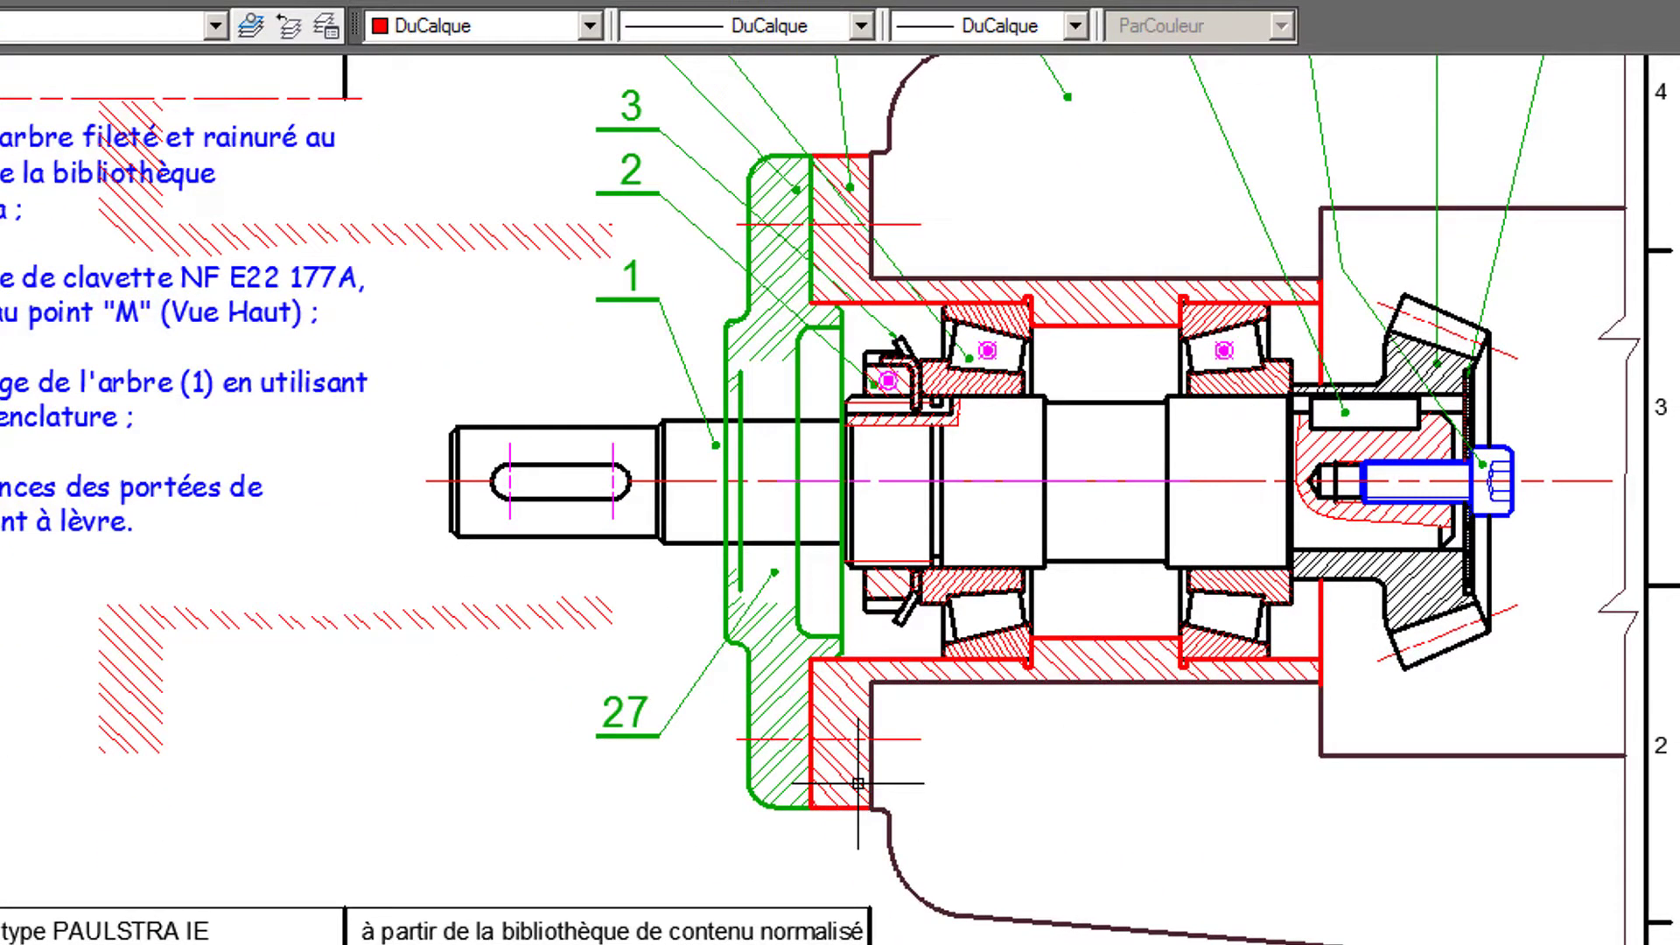
# - Delete the old housing hatching that overlaps the instruction text
pyautogui.click(512, 238)
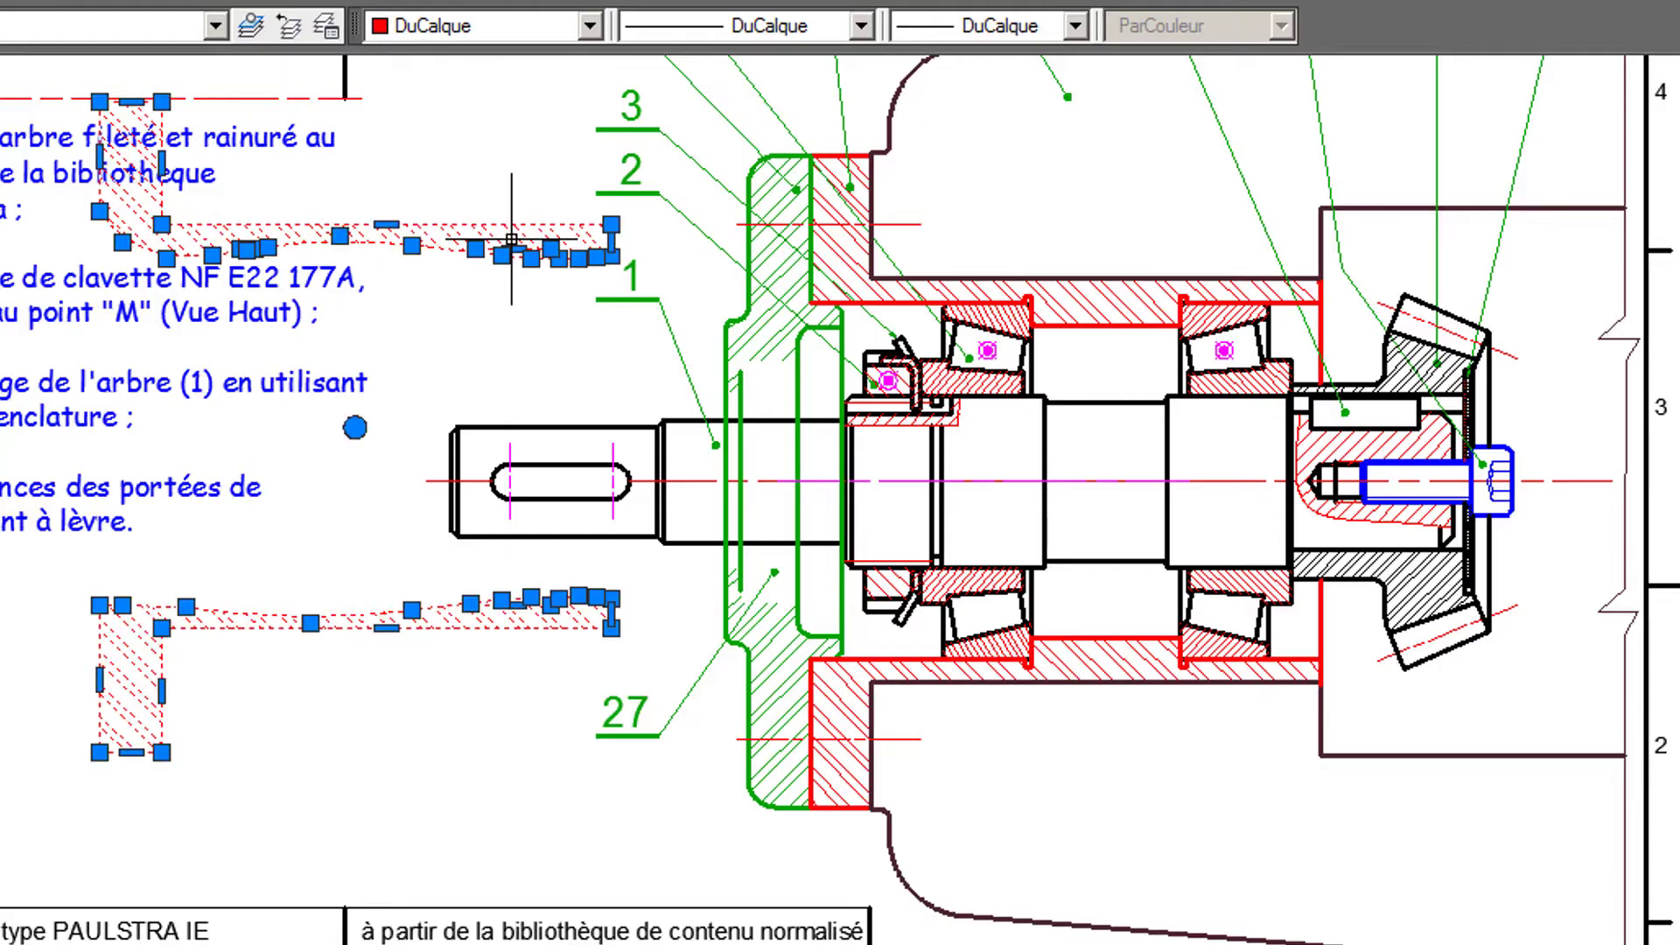
pyautogui.press('Delete')
pyautogui.scroll(2, 1076, 245)
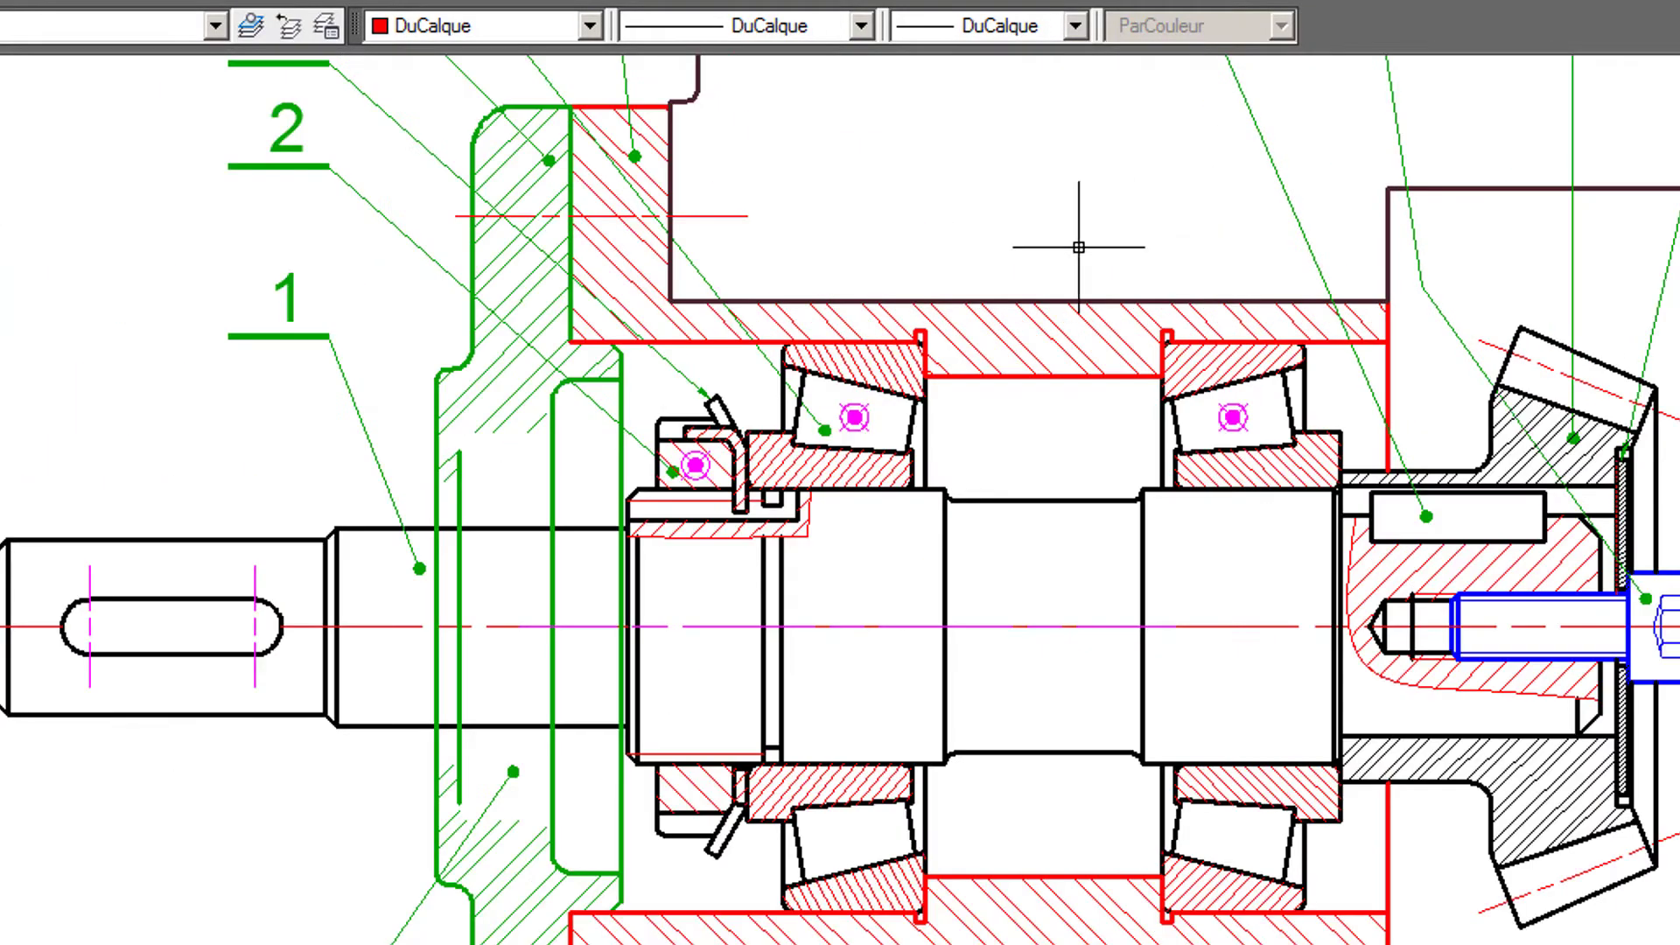
# - Burst the cover (27) block into individual objects
pyautogui.moveTo(1077, 237); pyautogui.dragTo(1330, 257, button='middle')
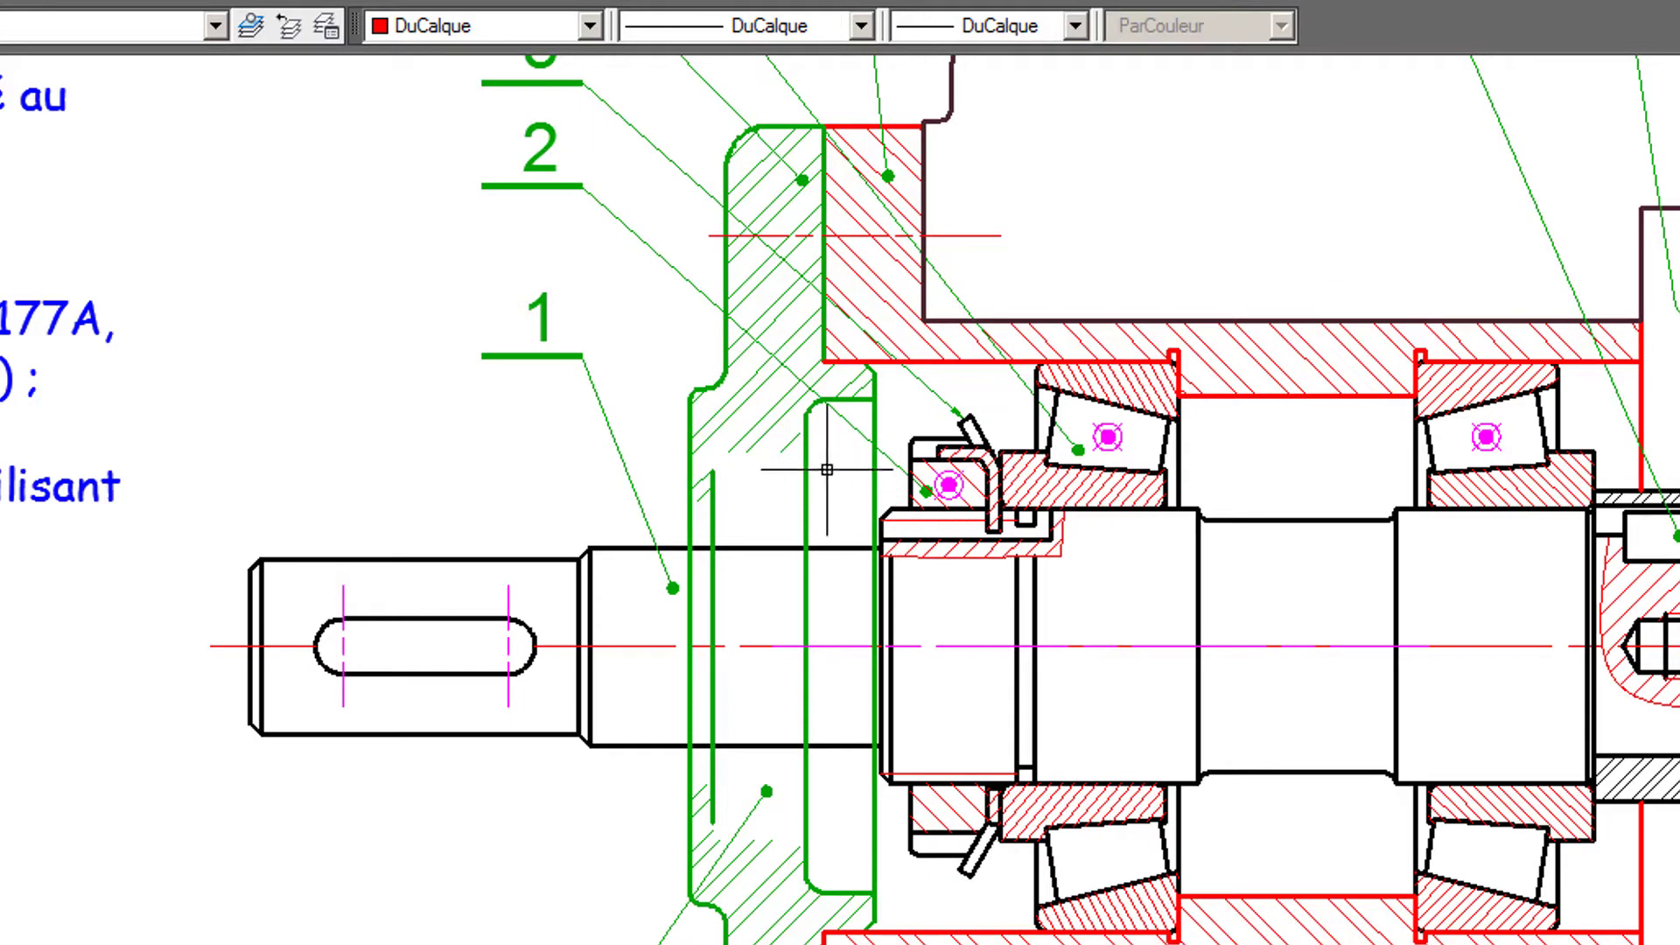
pyautogui.moveTo(827, 469)
pyautogui.mouseDown(button='middle')
pyautogui.moveTo(880, 466)
pyautogui.moveTo(912, 356)
pyautogui.mouseUp(button='middle')
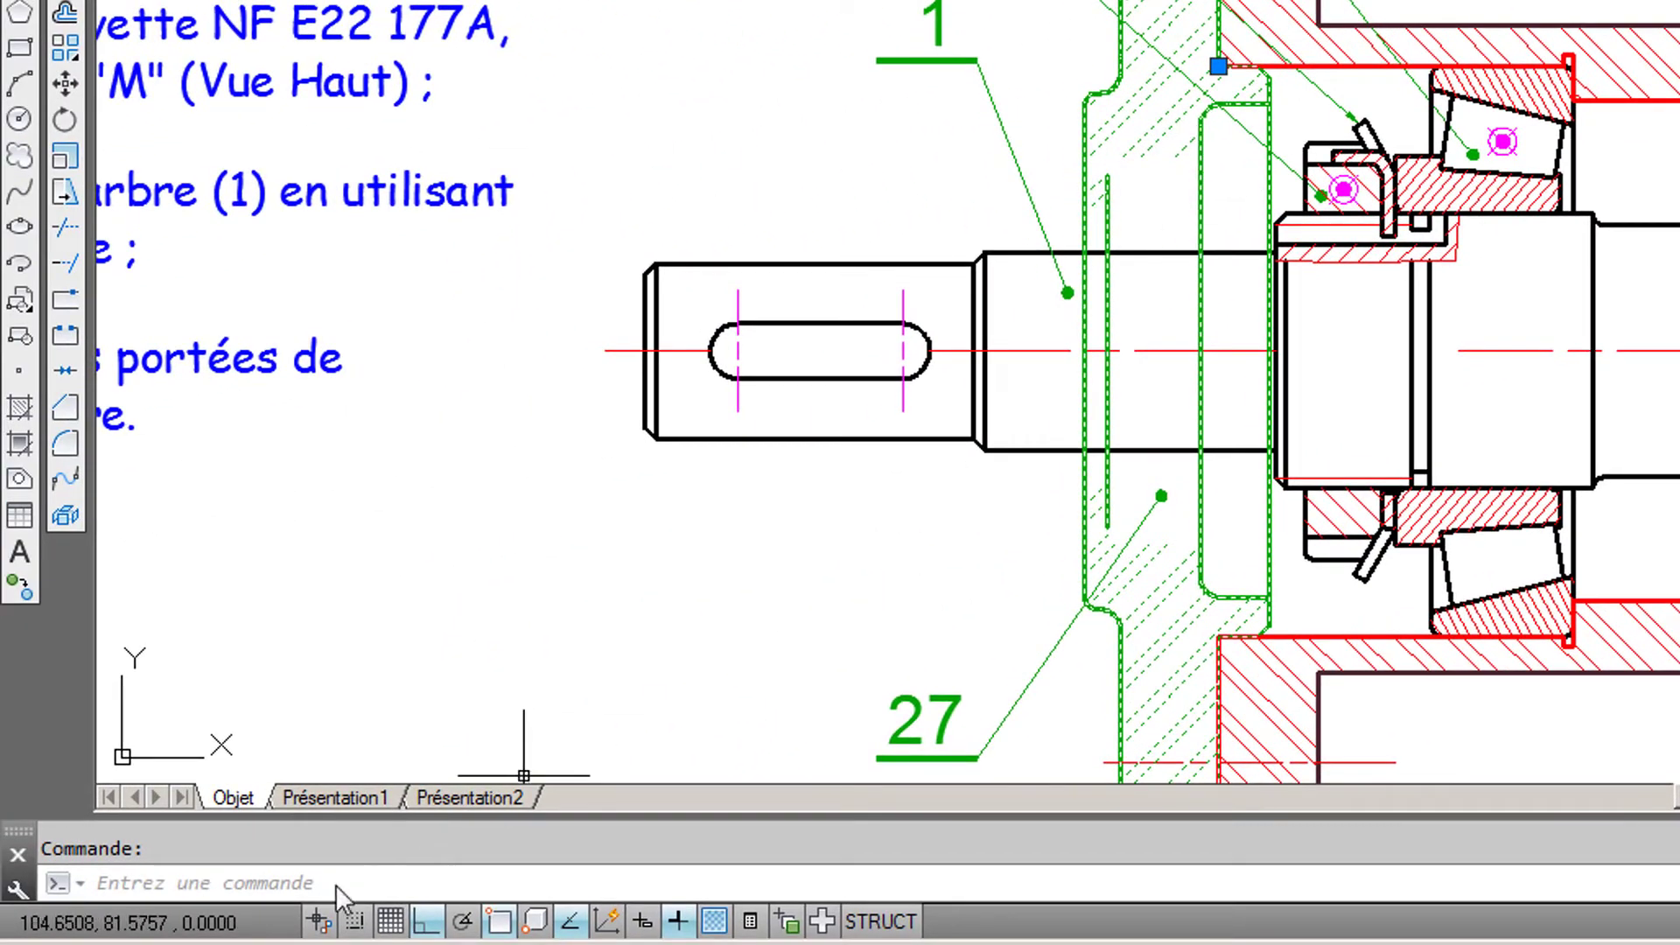
pyautogui.click(288, 885)
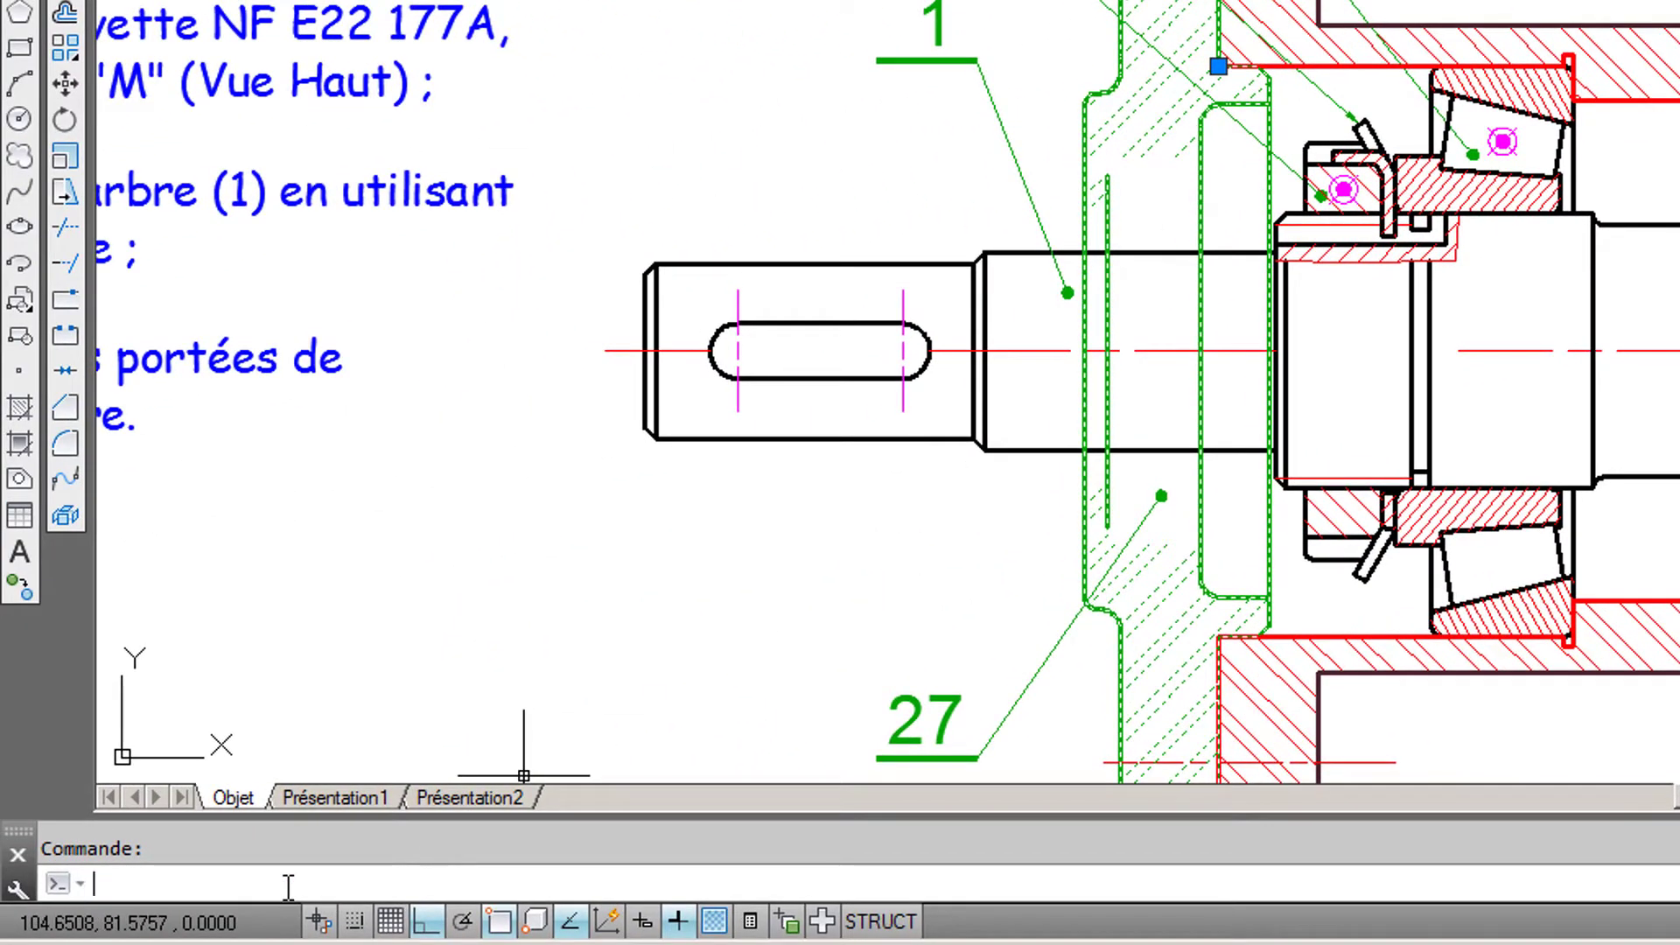
pyautogui.write('burs')
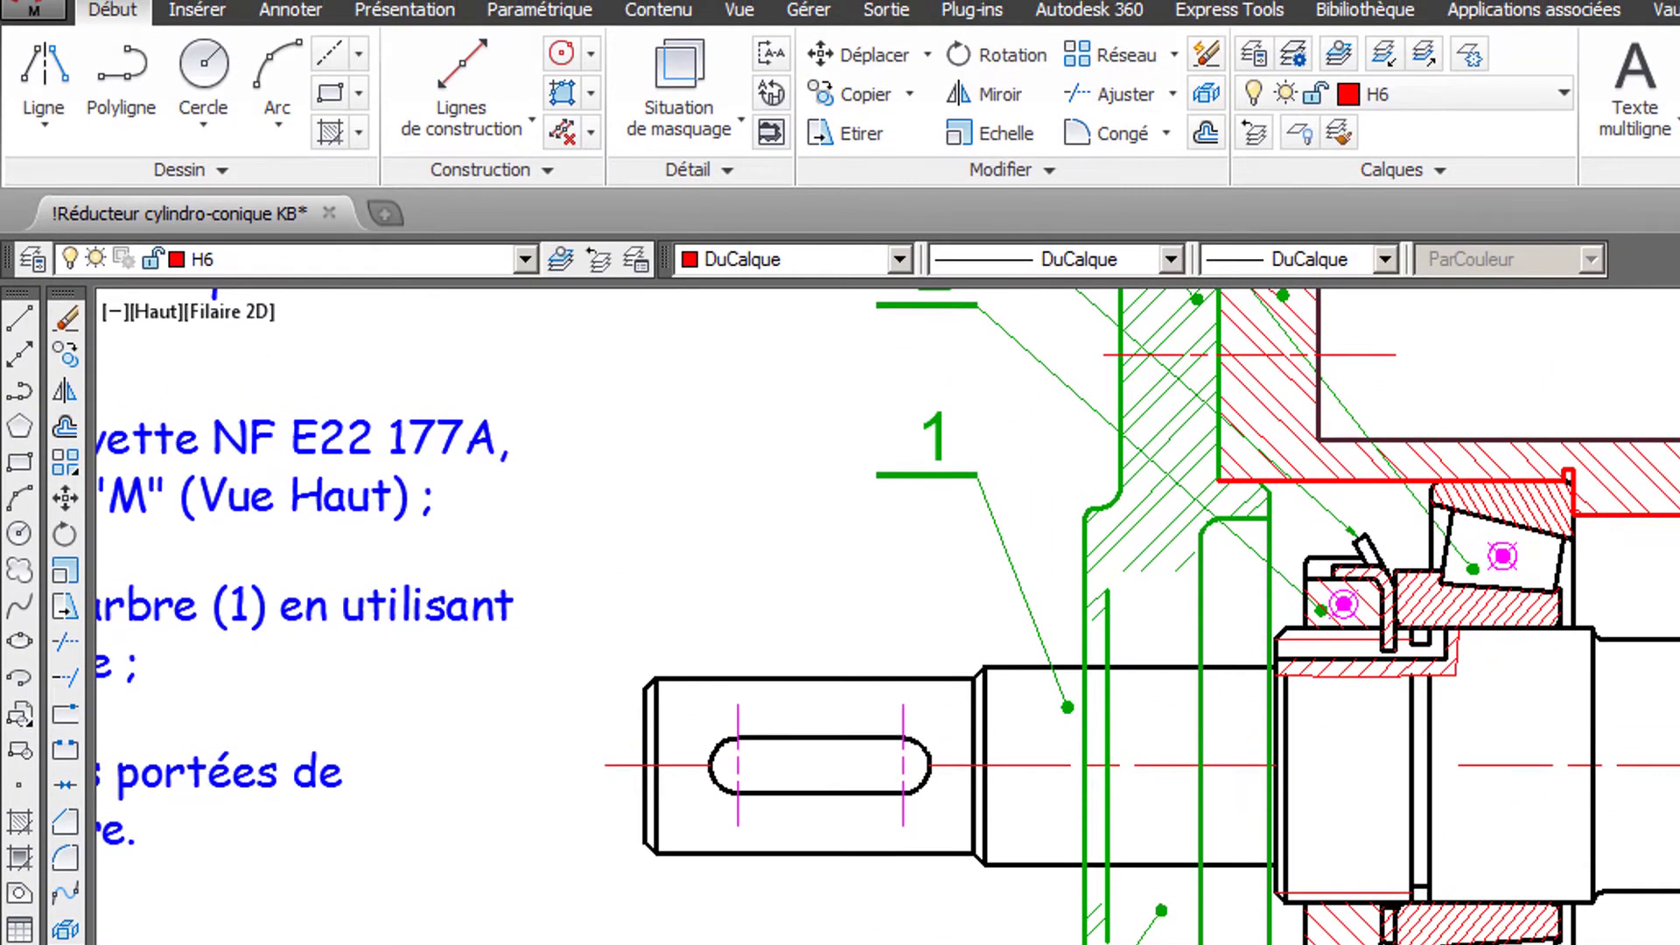
pyautogui.click(1200, 733)
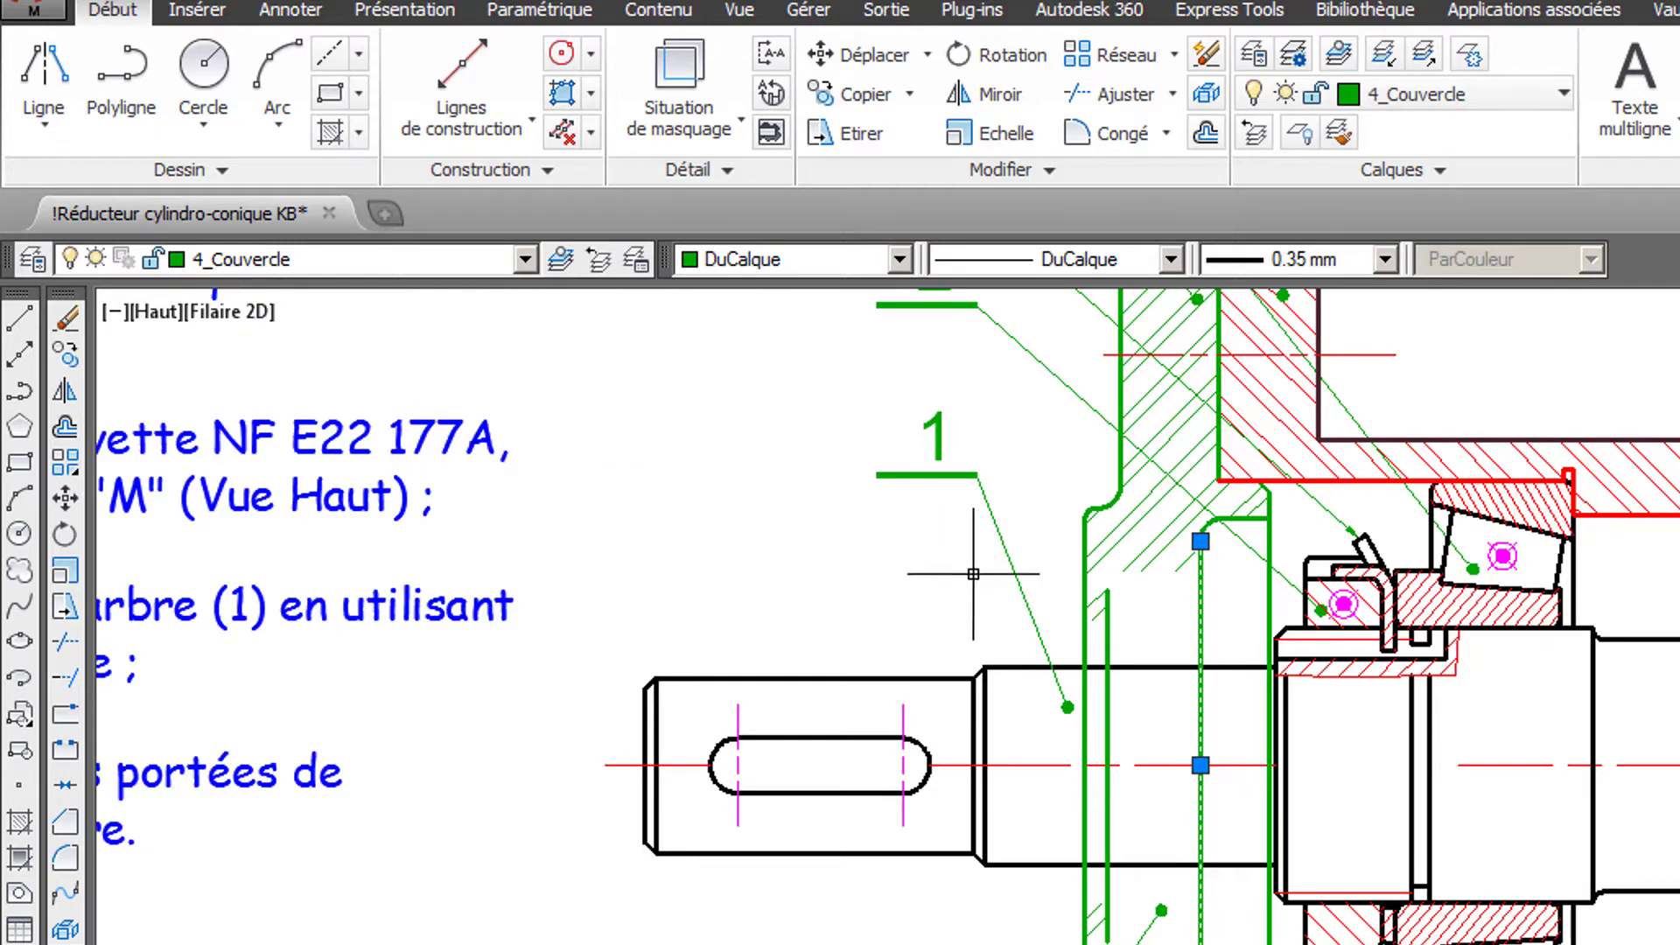
pyautogui.press('Escape')
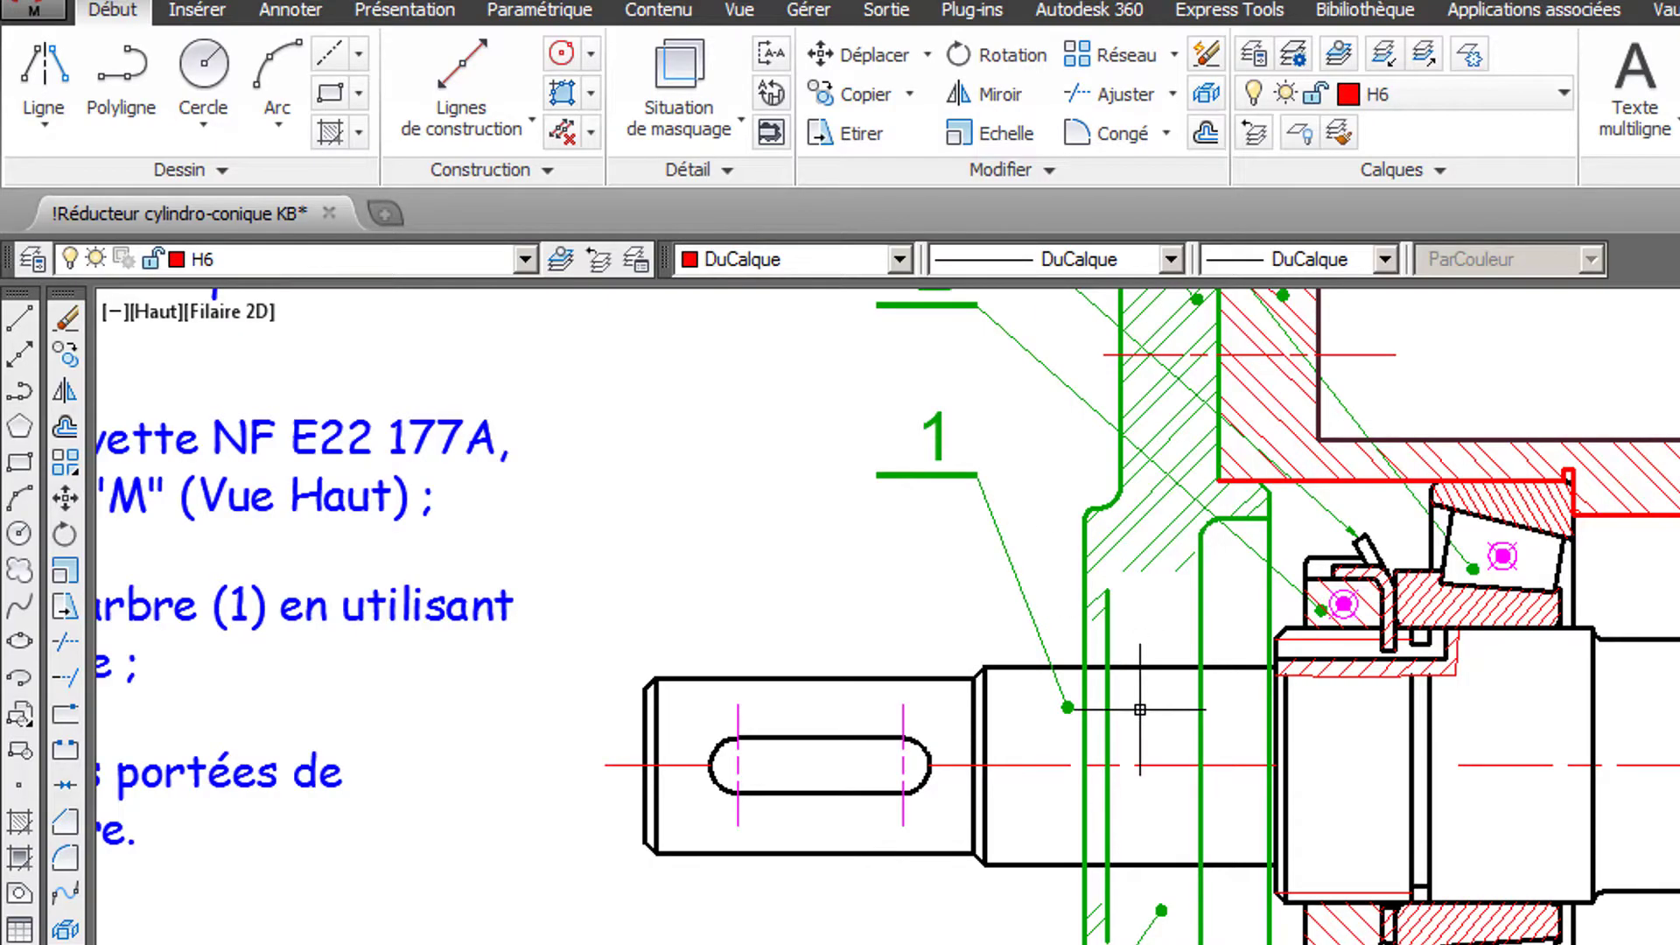
# - Trim away the four vertical cover lines inside the shaft, using the shaft section's outline as the cutting edge
pyautogui.scroll(2, 1128, 716)
pyautogui.moveTo(1140, 710)
pyautogui.mouseDown(button='middle')
pyautogui.moveTo(1222, 551)
pyautogui.moveTo(1170, 596)
pyautogui.mouseUp(button='middle')
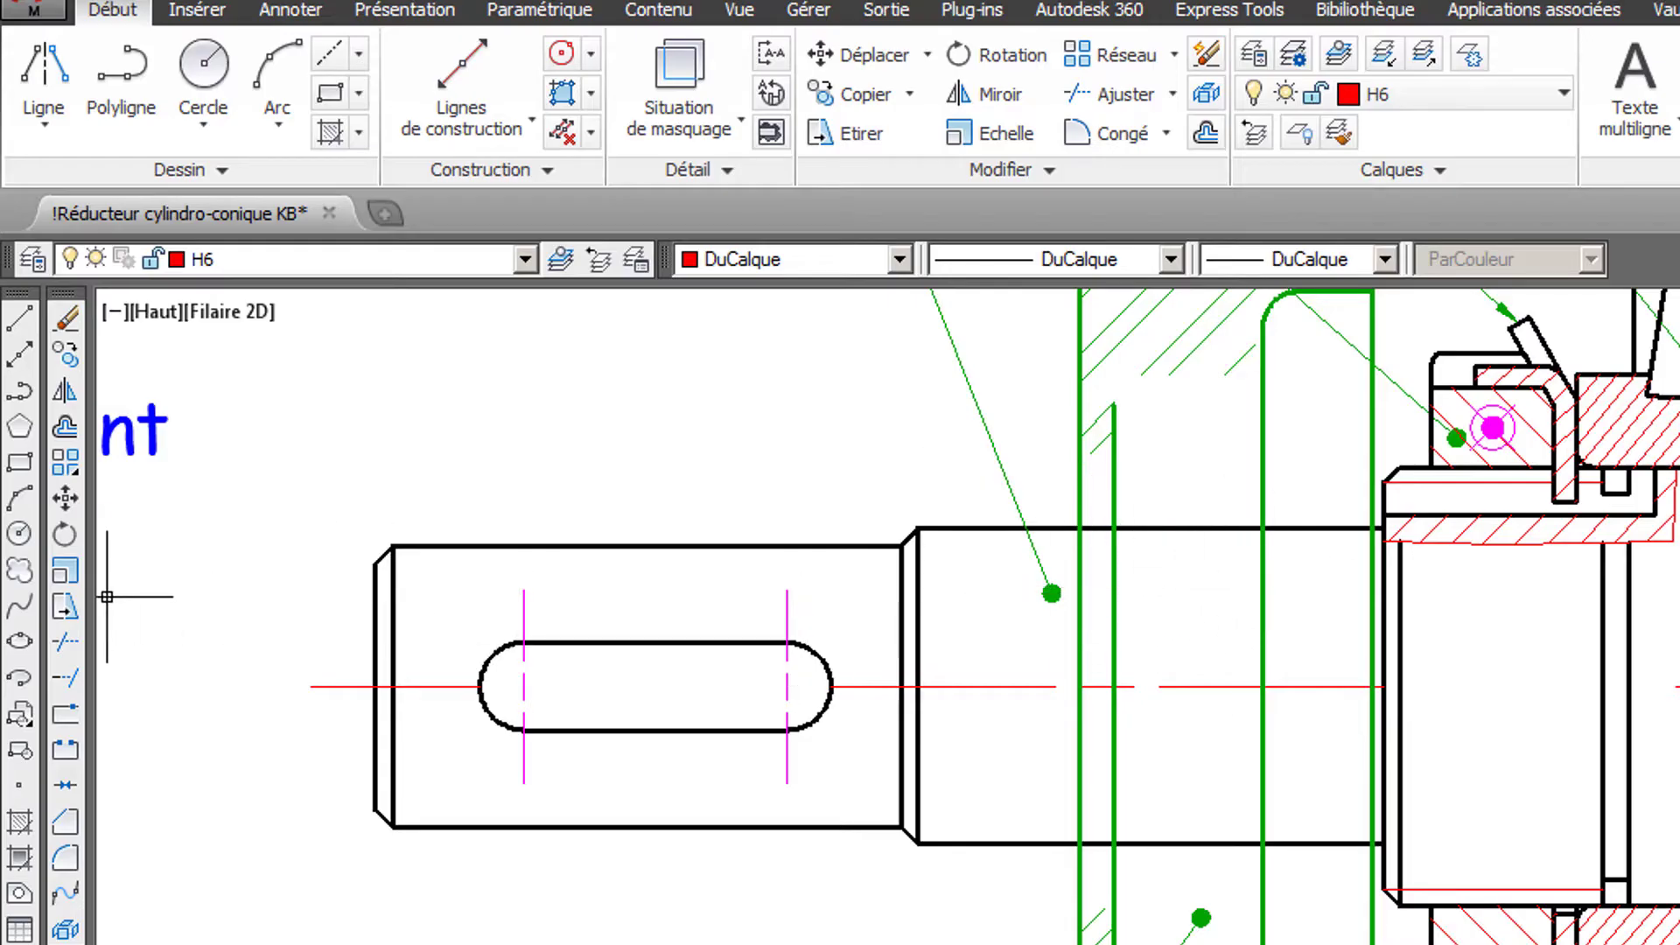
pyautogui.click(70, 650)
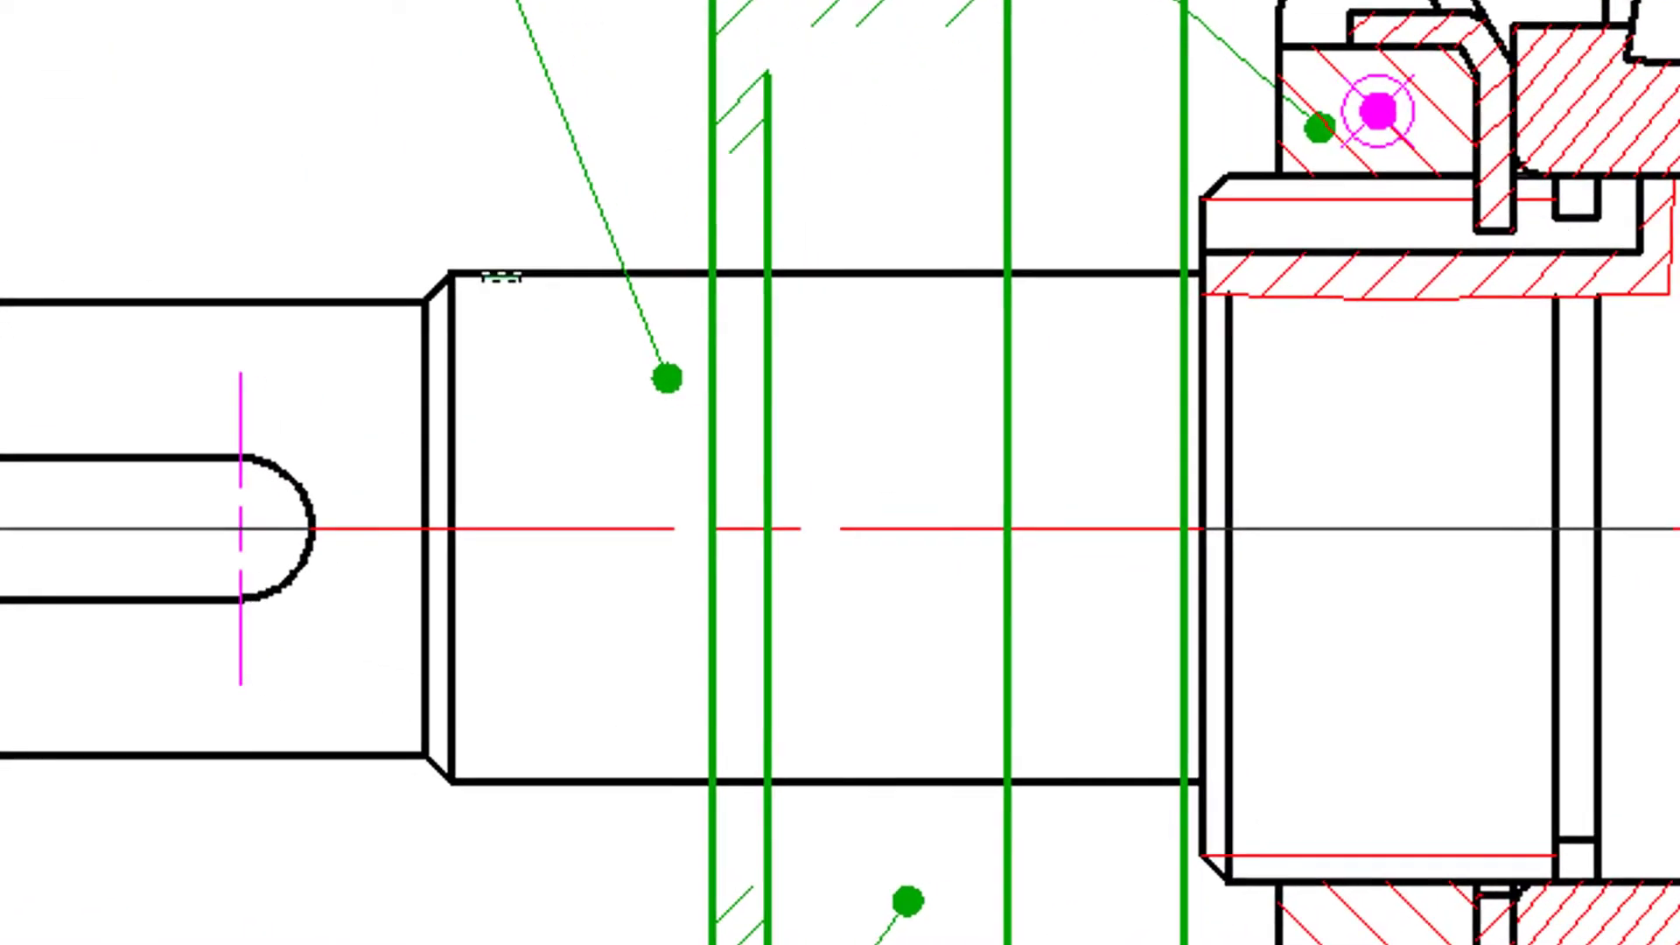
pyautogui.click(933, 526)
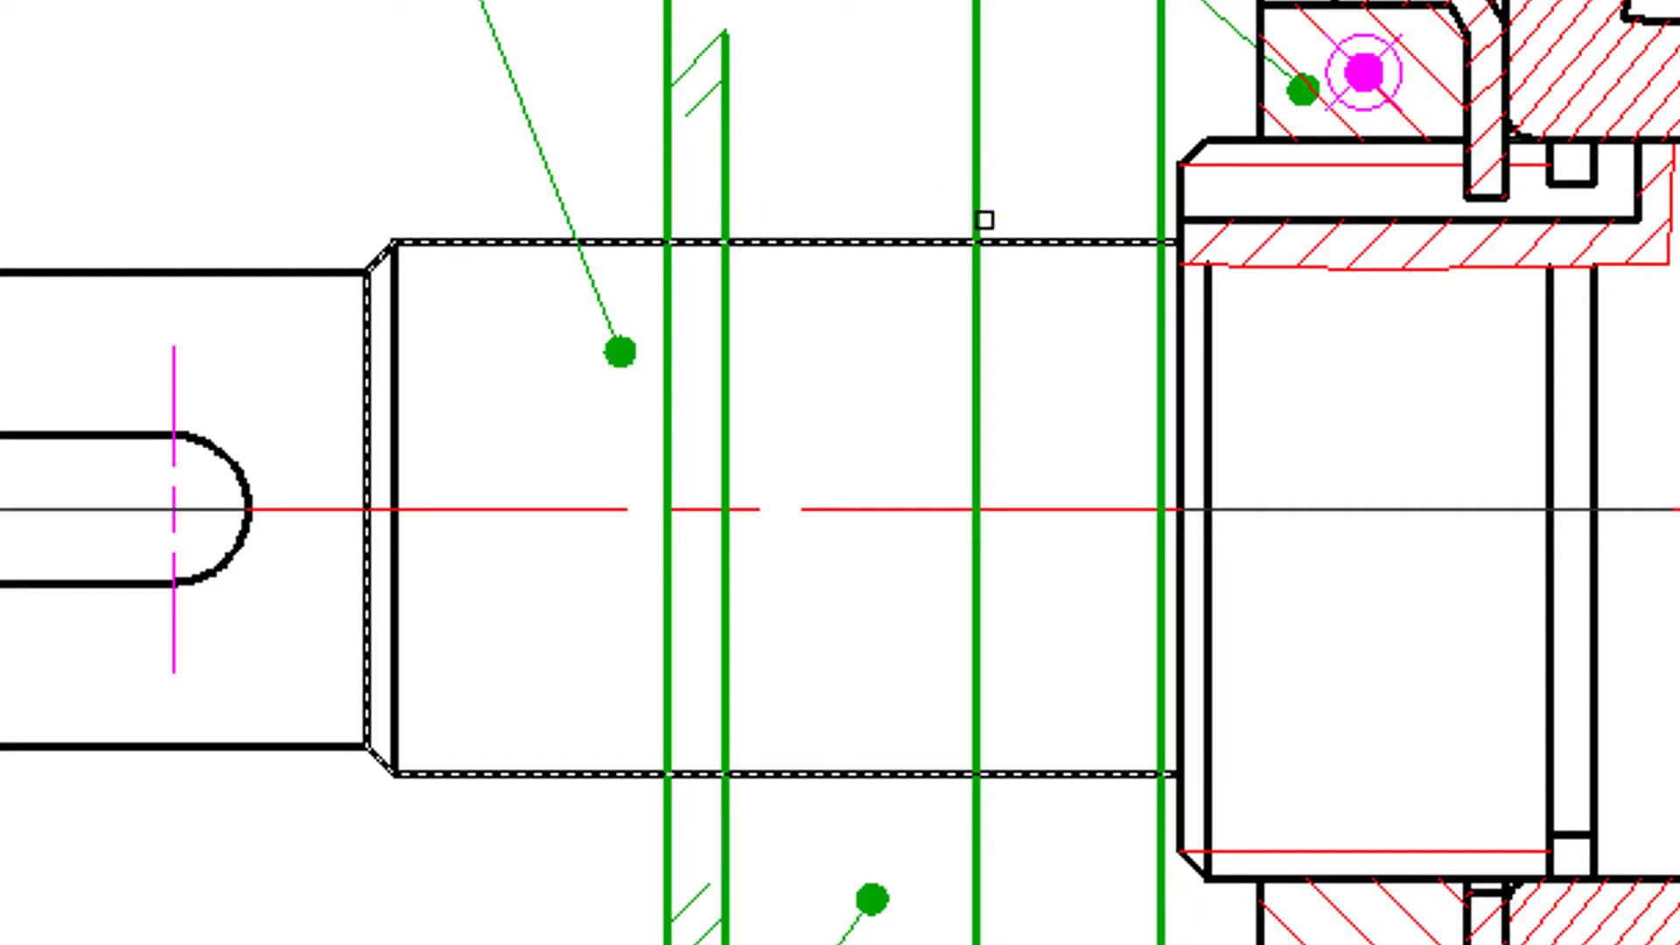
pyautogui.scroll(2, 1092, 311)
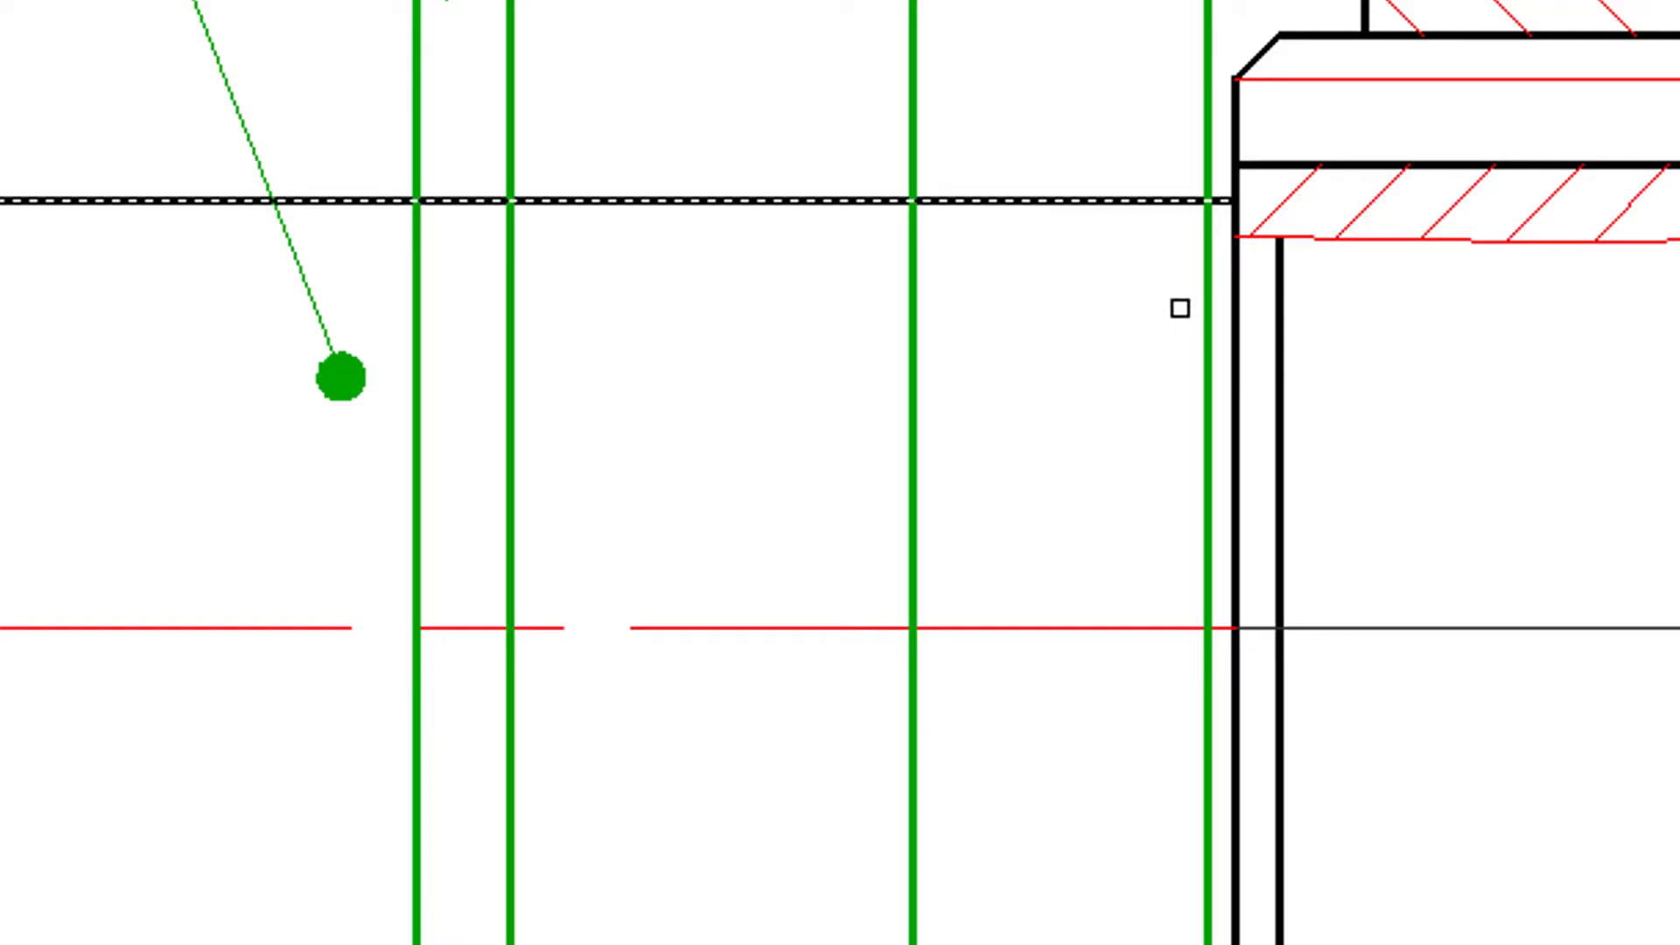
pyautogui.click(1202, 336)
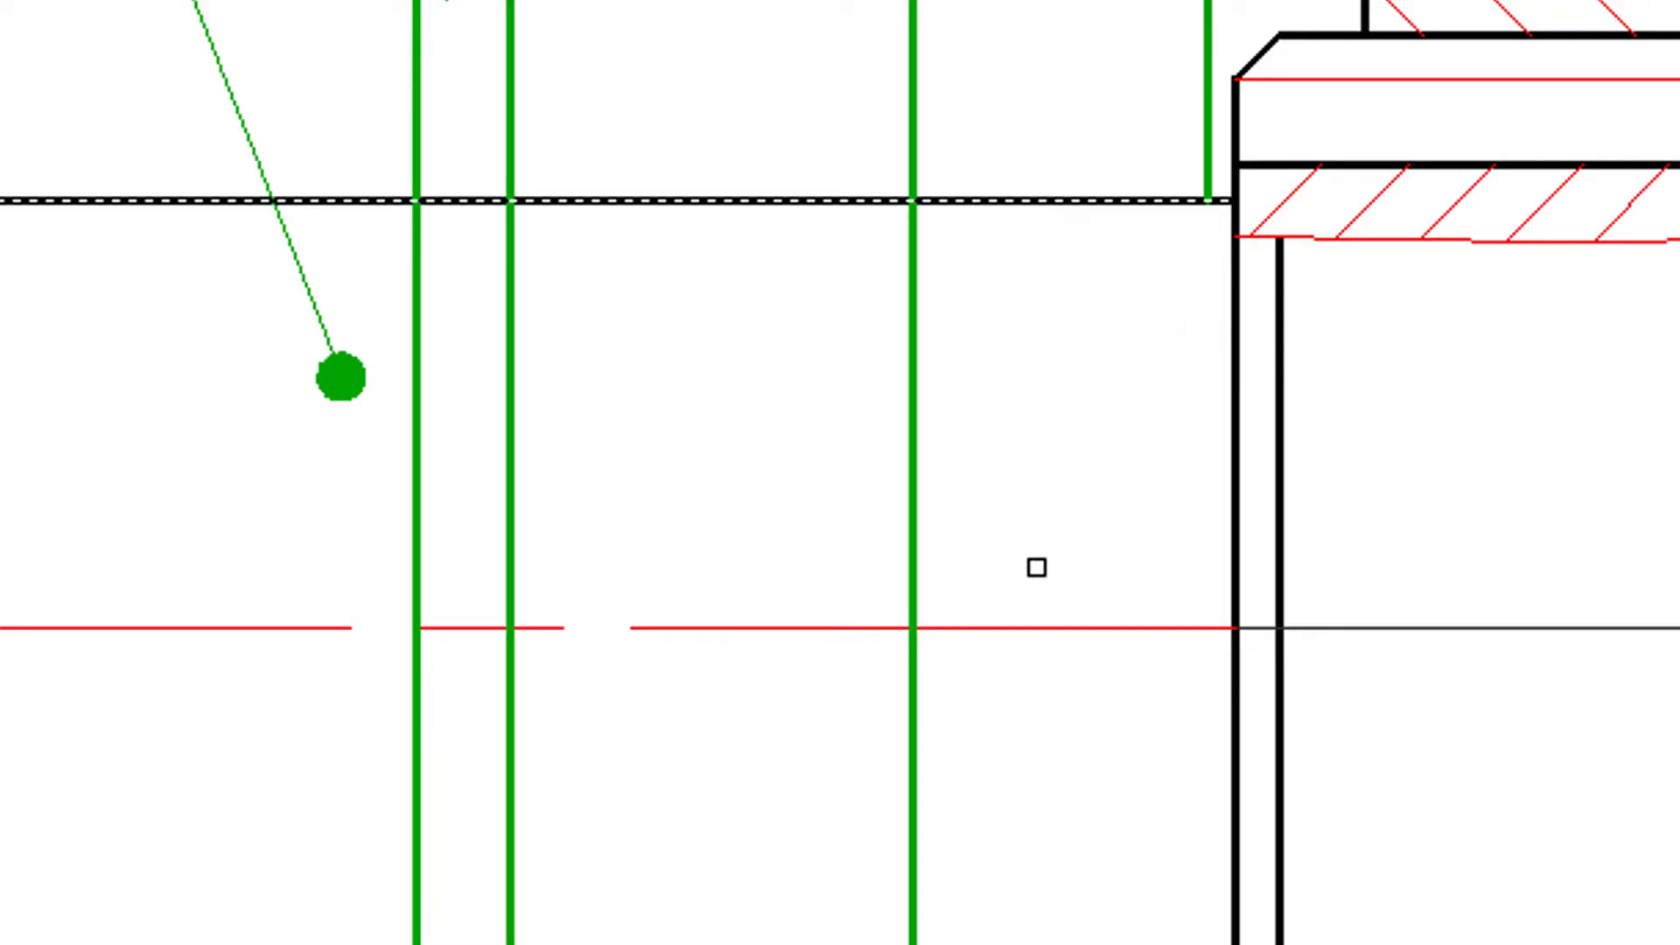
pyautogui.click(1037, 567)
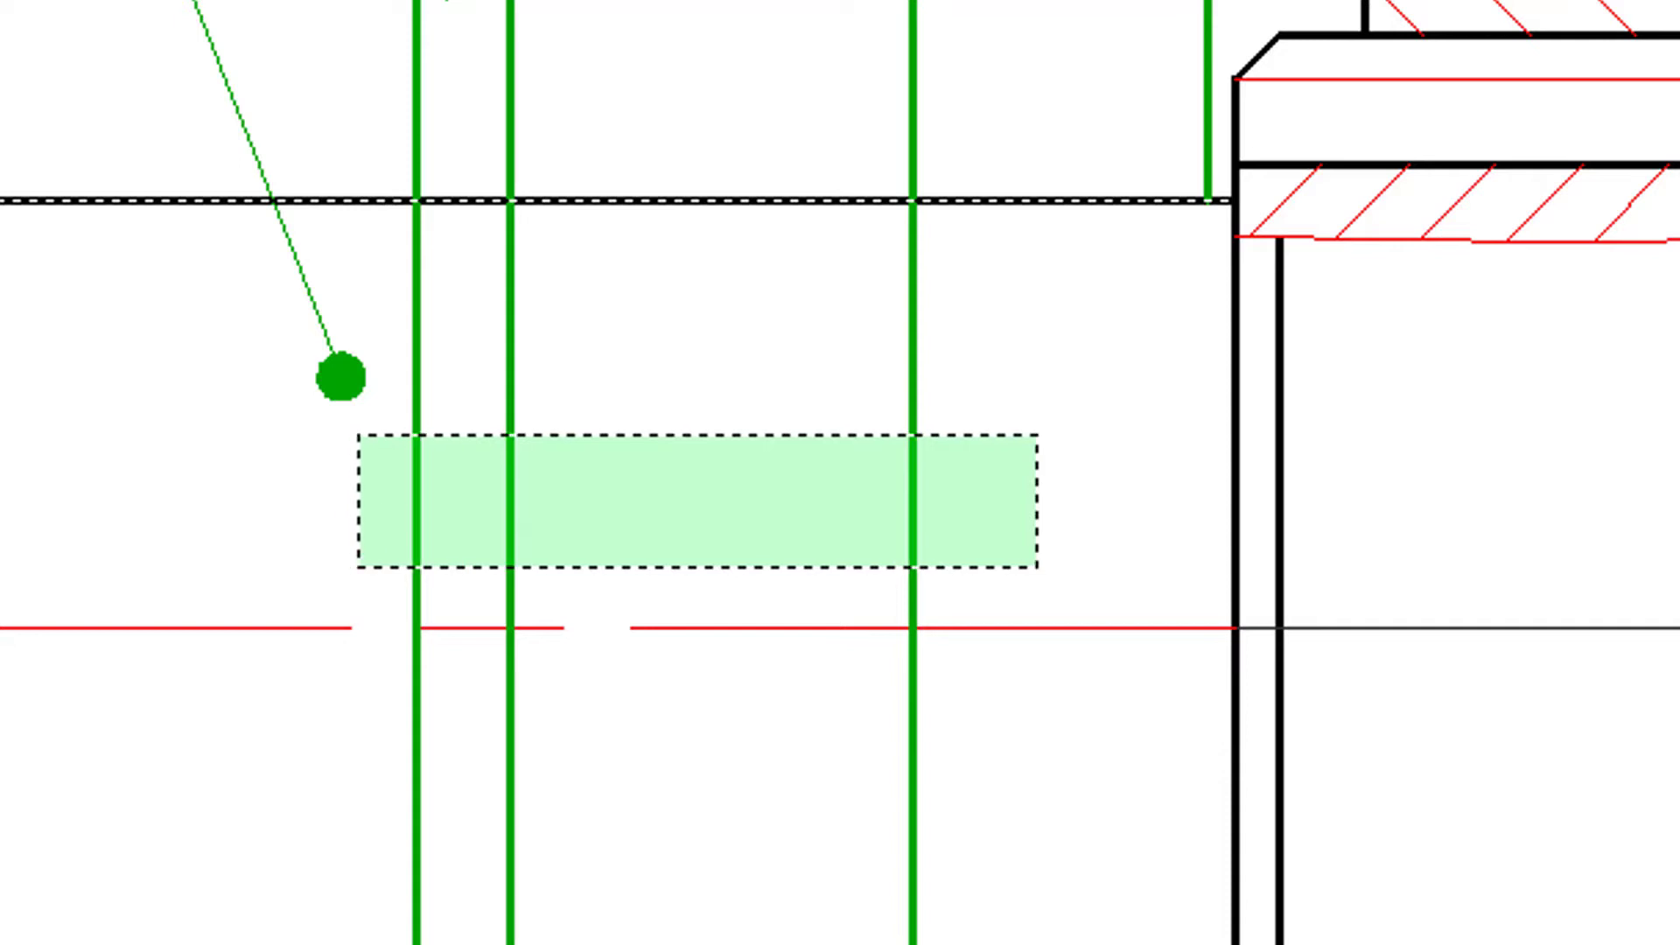
pyautogui.click(358, 435)
pyautogui.scroll(-2, 664, 443)
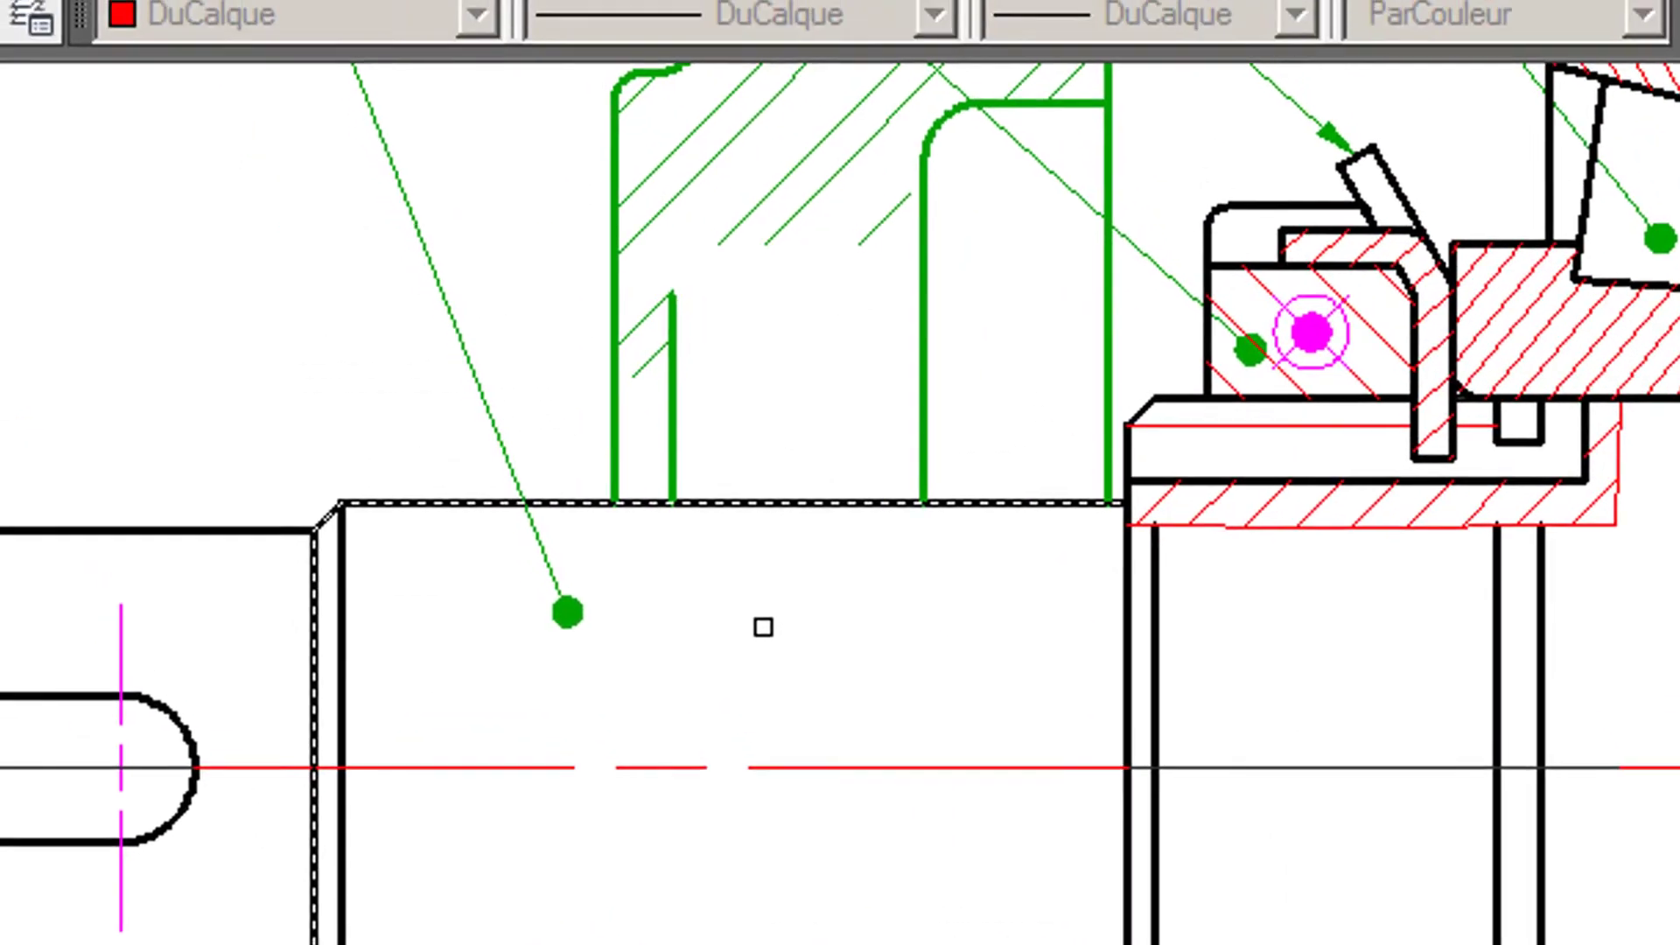
pyautogui.press('Return')
# - Insert a PAULSTRA IE shaft seal, front view, size 18 x 32 x 7, on the shaft against the cover's inner shoulder
pyautogui.moveTo(875, 612); pyautogui.dragTo(872, 937, button='middle')
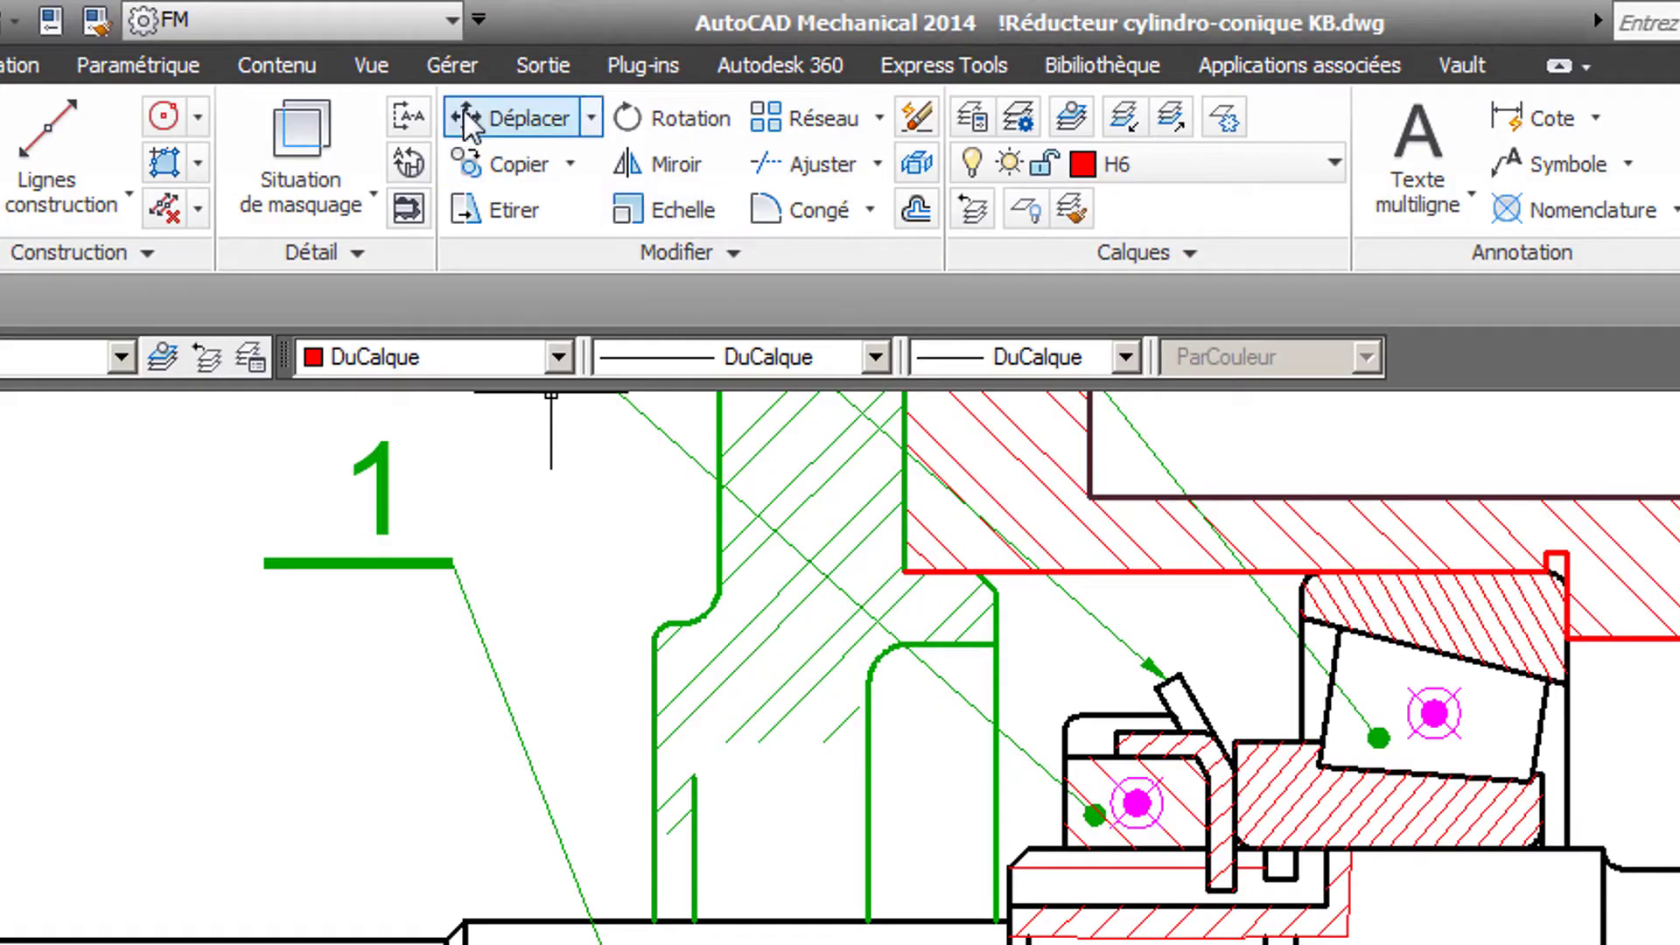
pyautogui.click(289, 70)
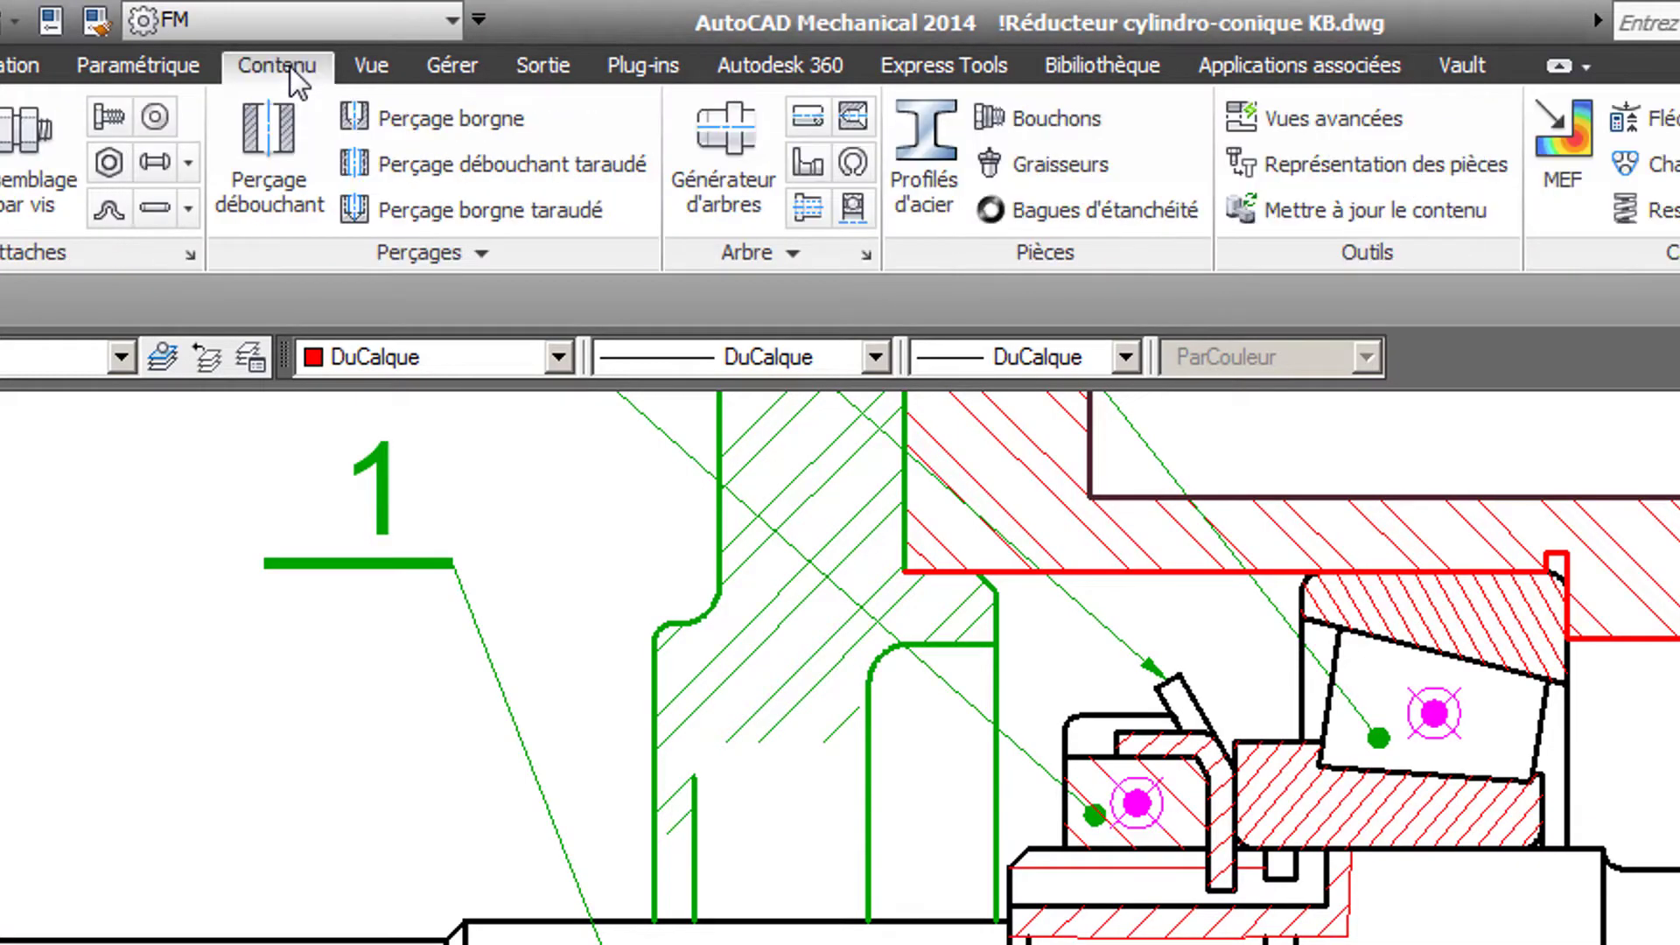
pyautogui.click(784, 253)
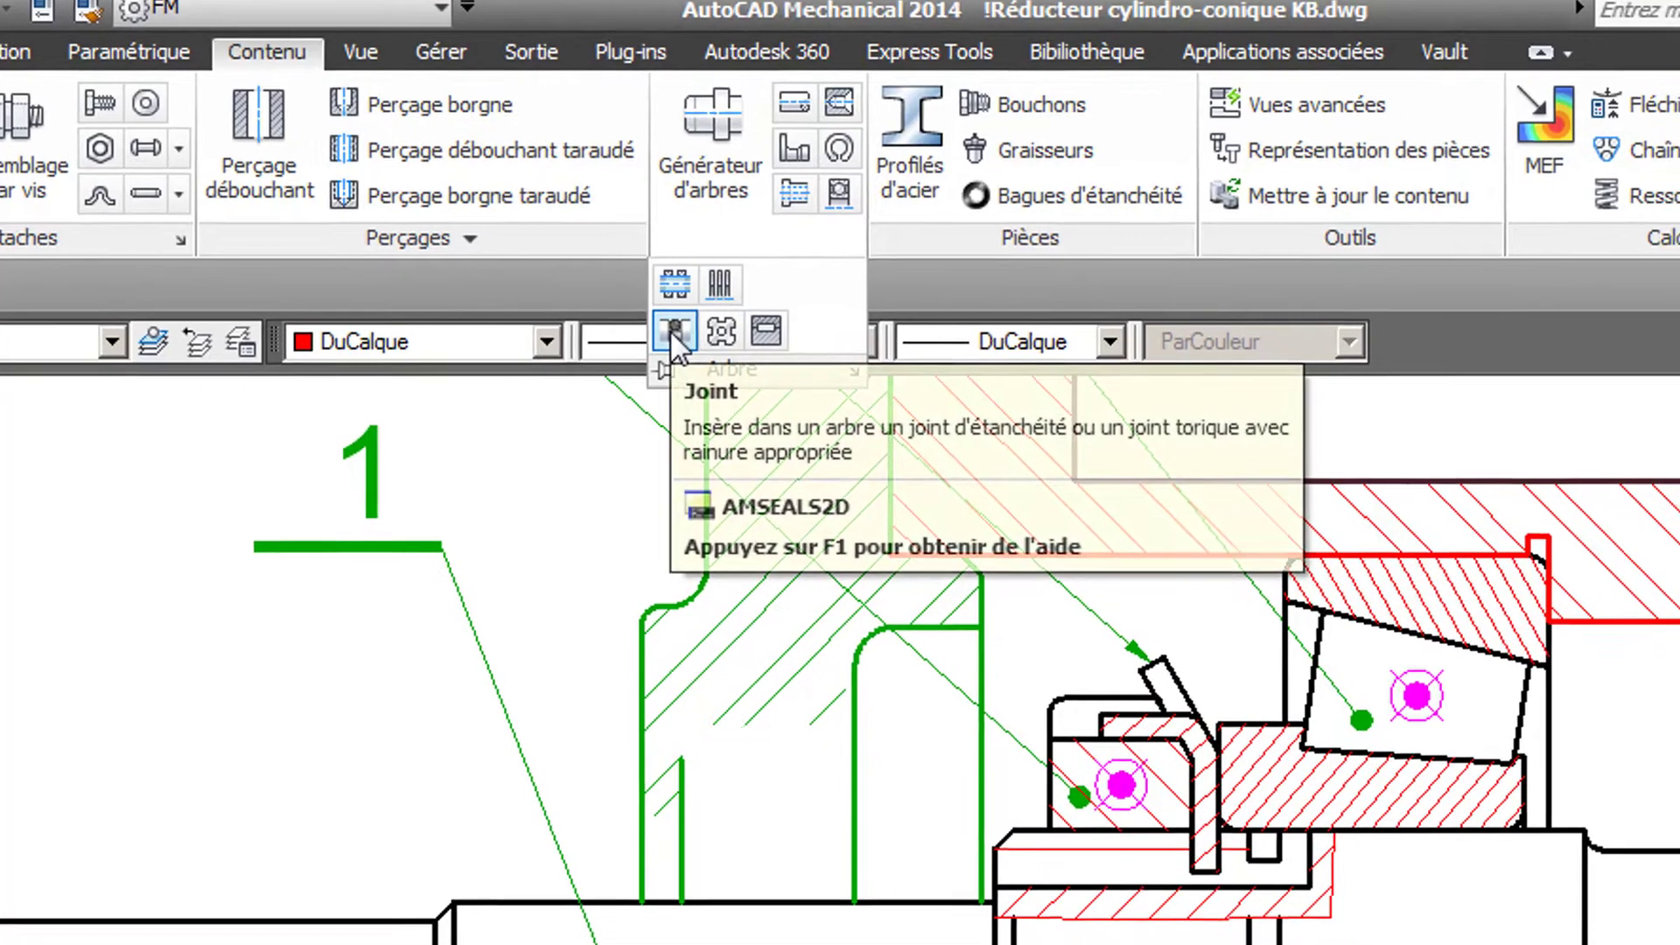
pyautogui.click(685, 344)
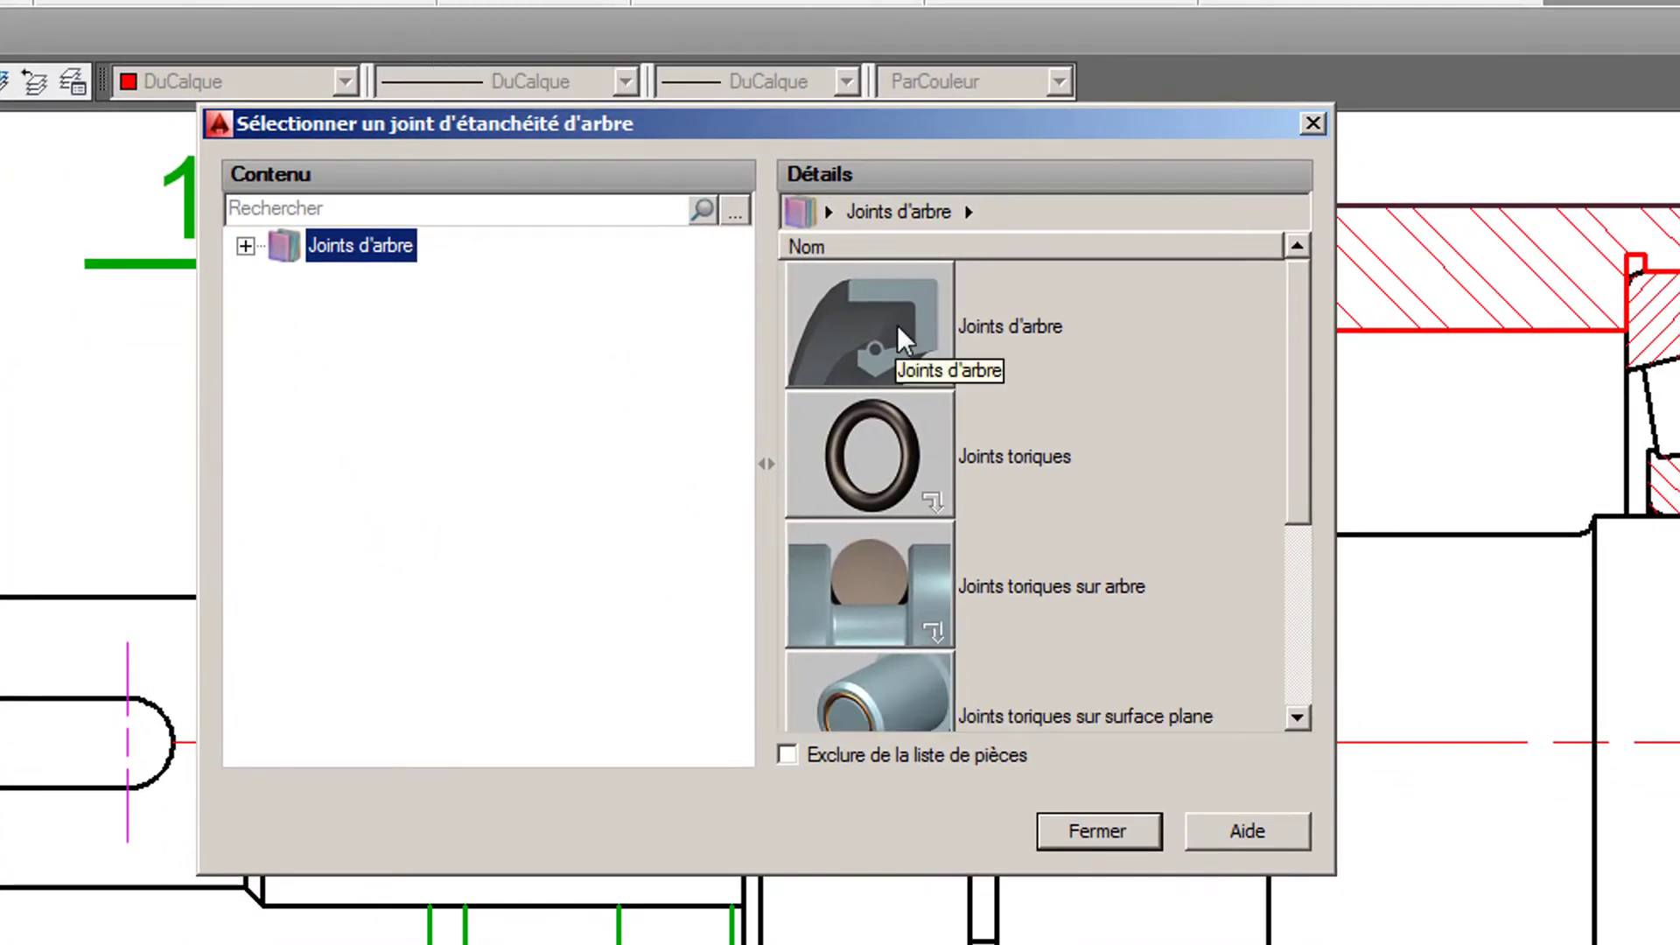
pyautogui.doubleClick(899, 331)
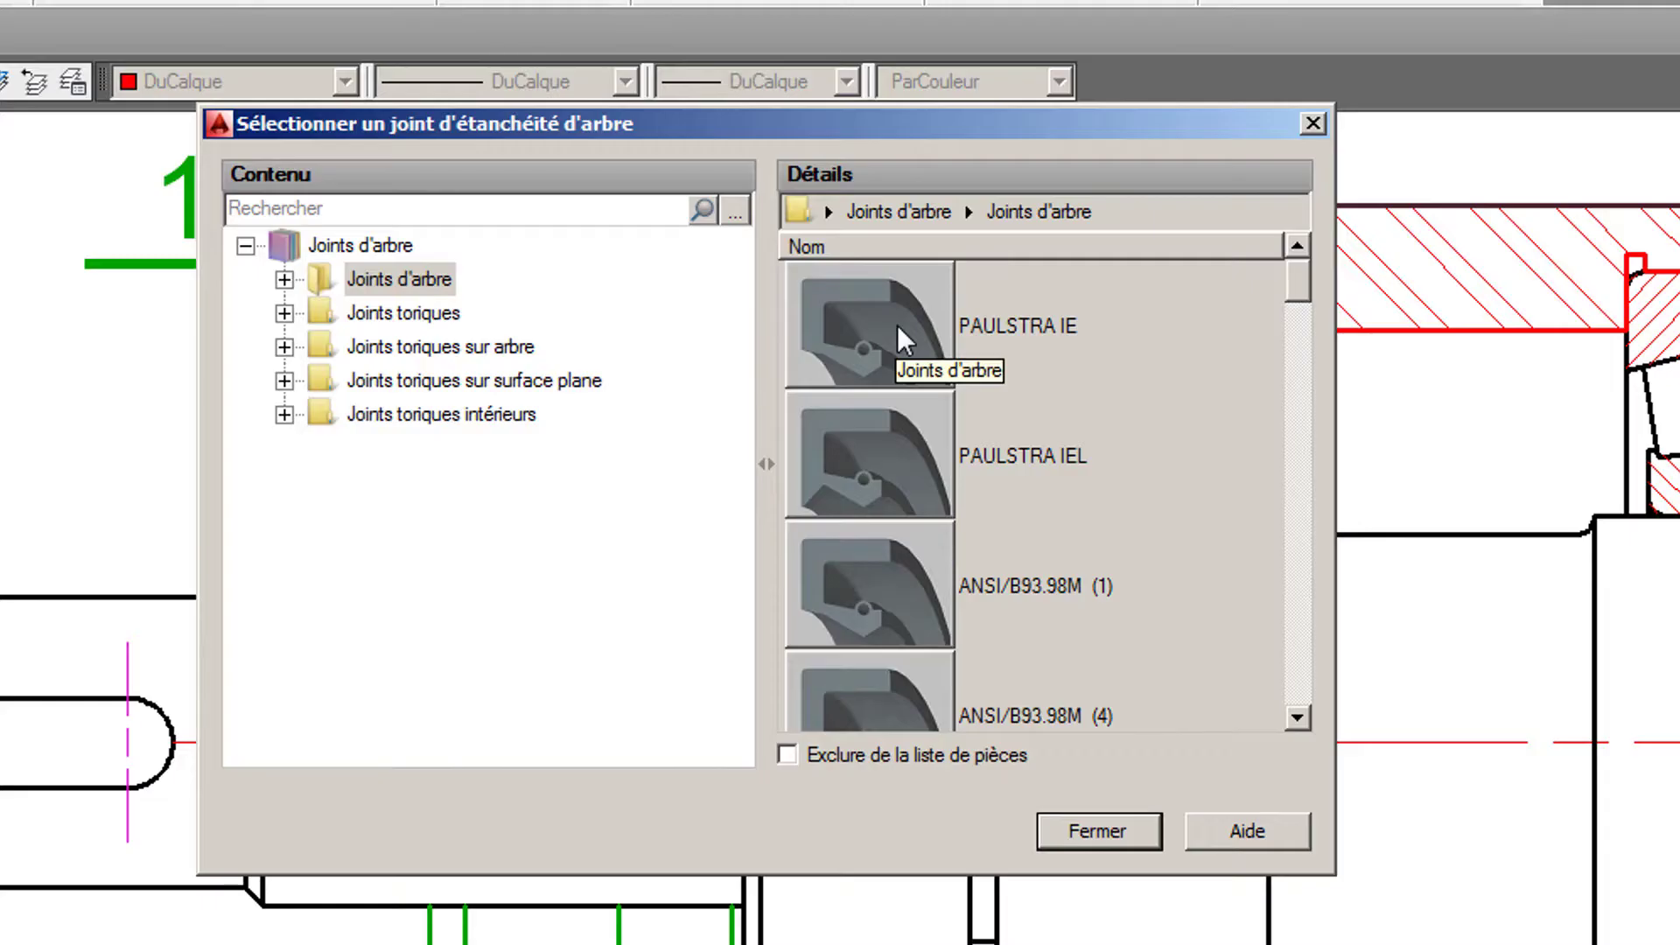
pyautogui.doubleClick(896, 324)
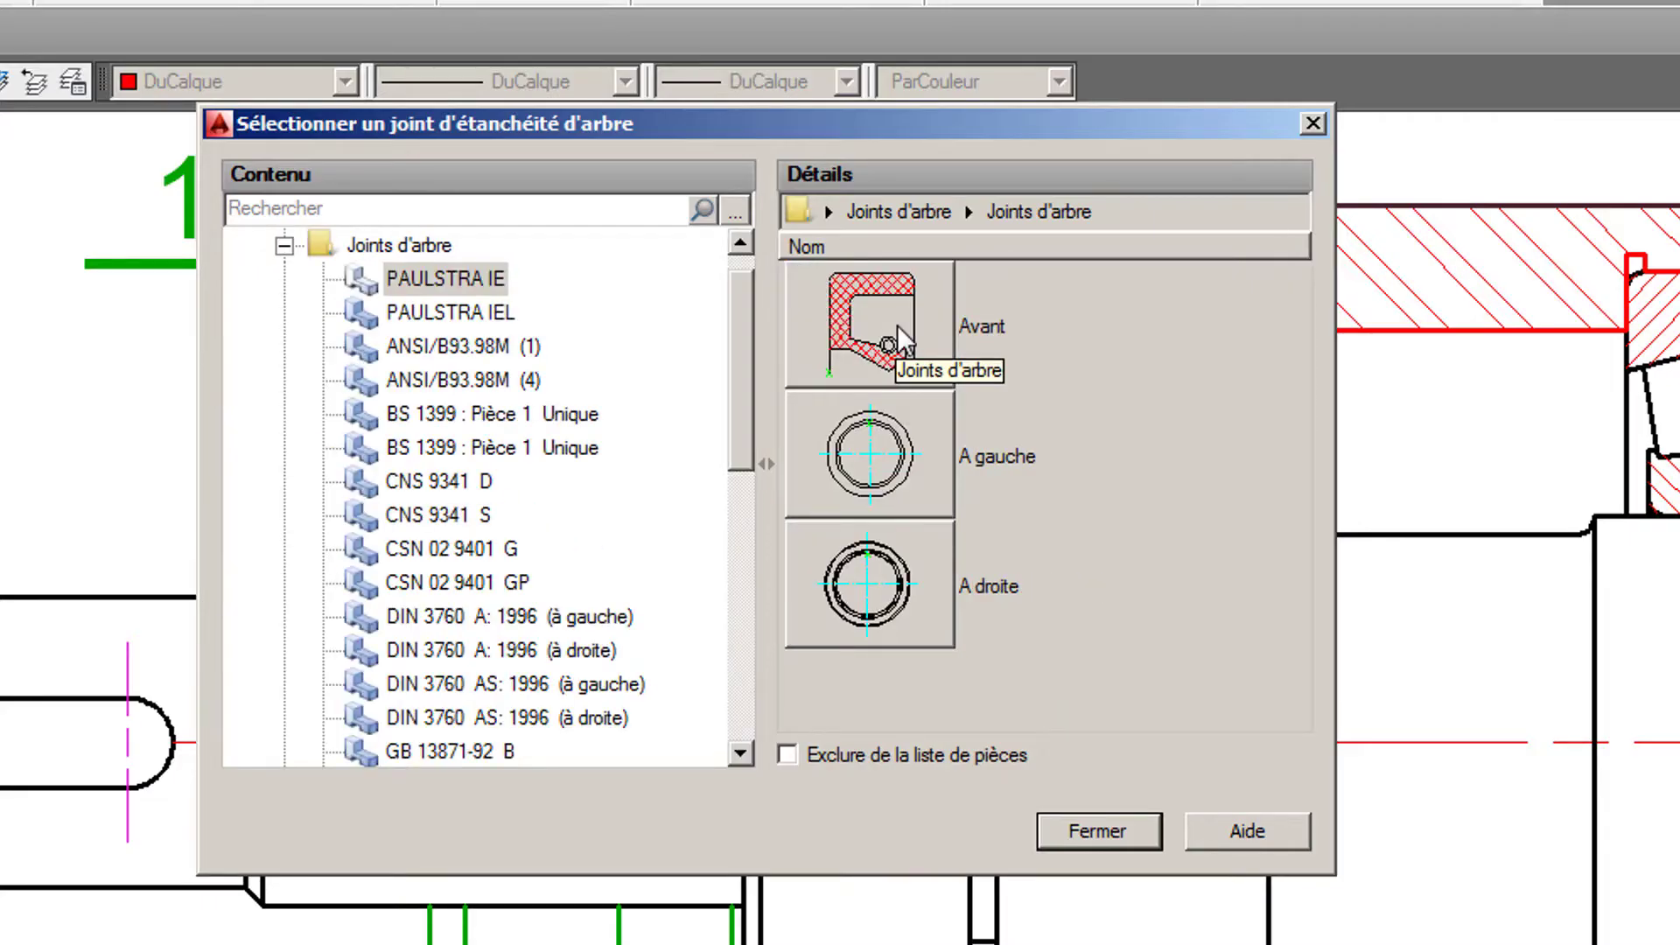
pyautogui.click(896, 324)
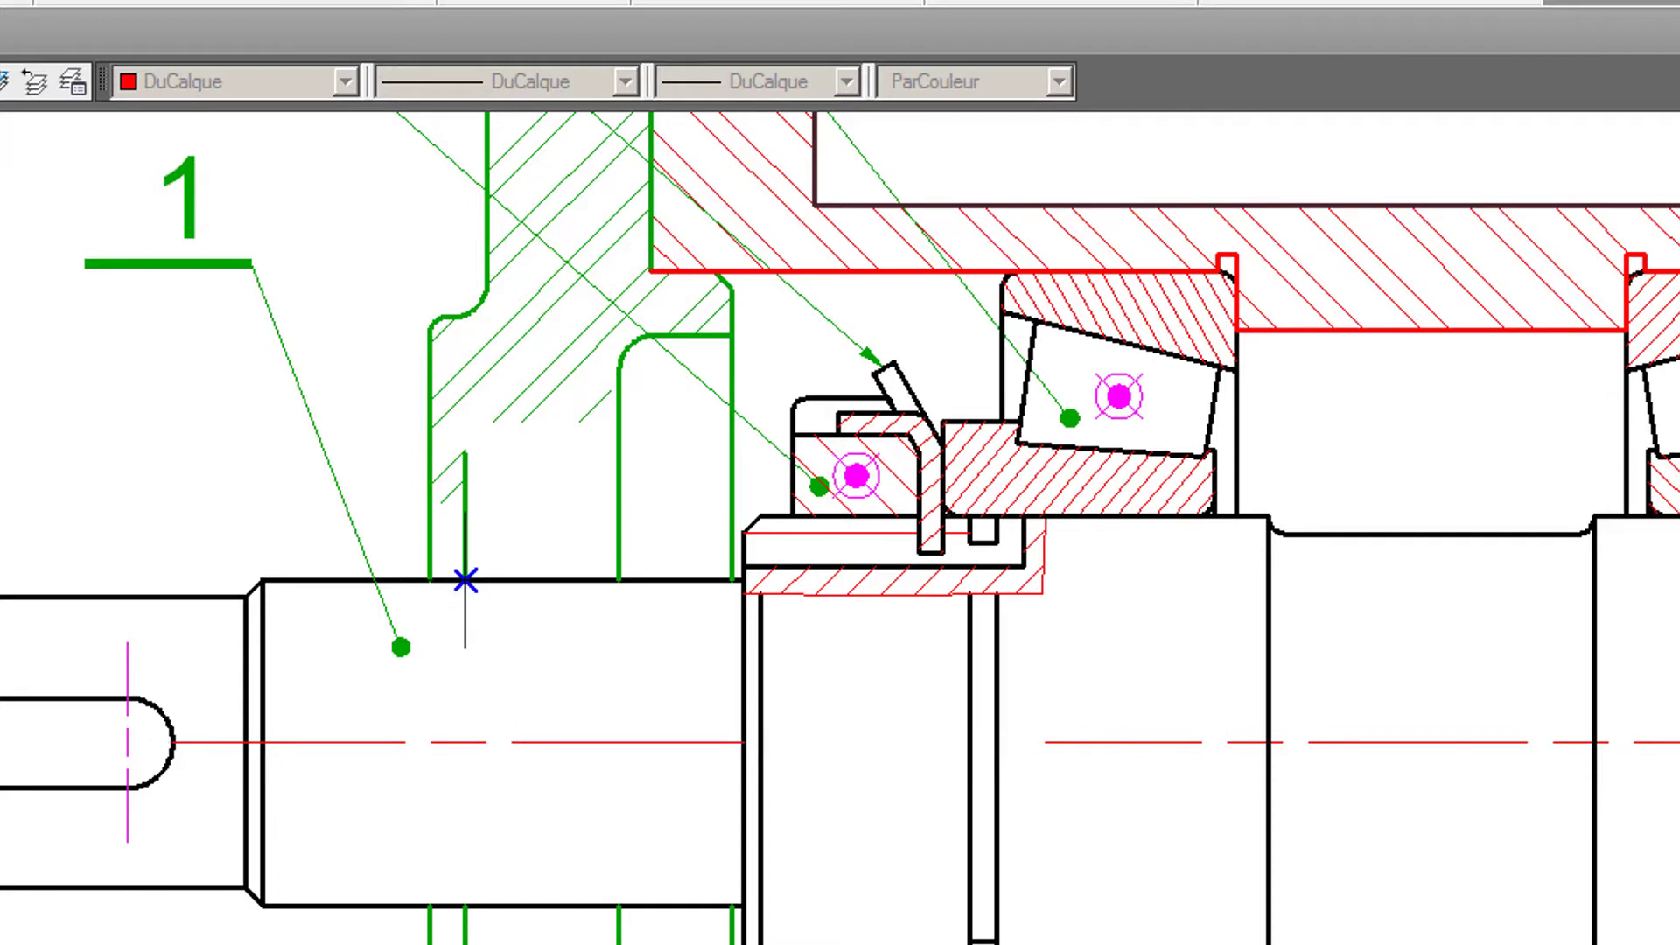
pyautogui.moveTo(463, 581)
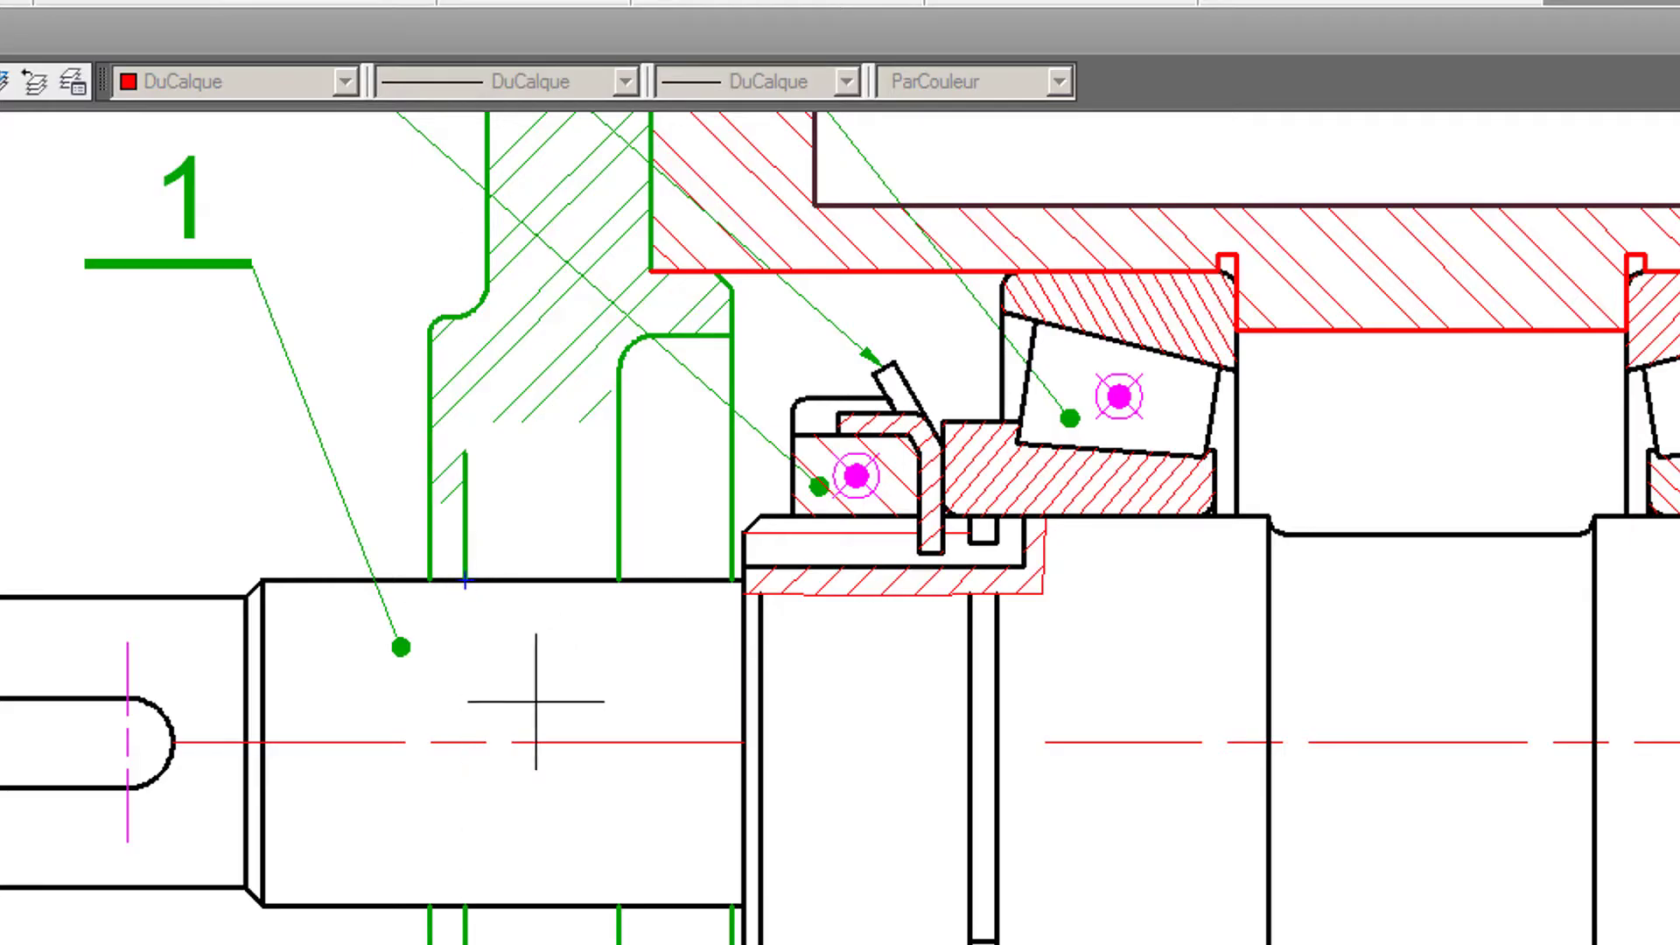
pyautogui.click(555, 746)
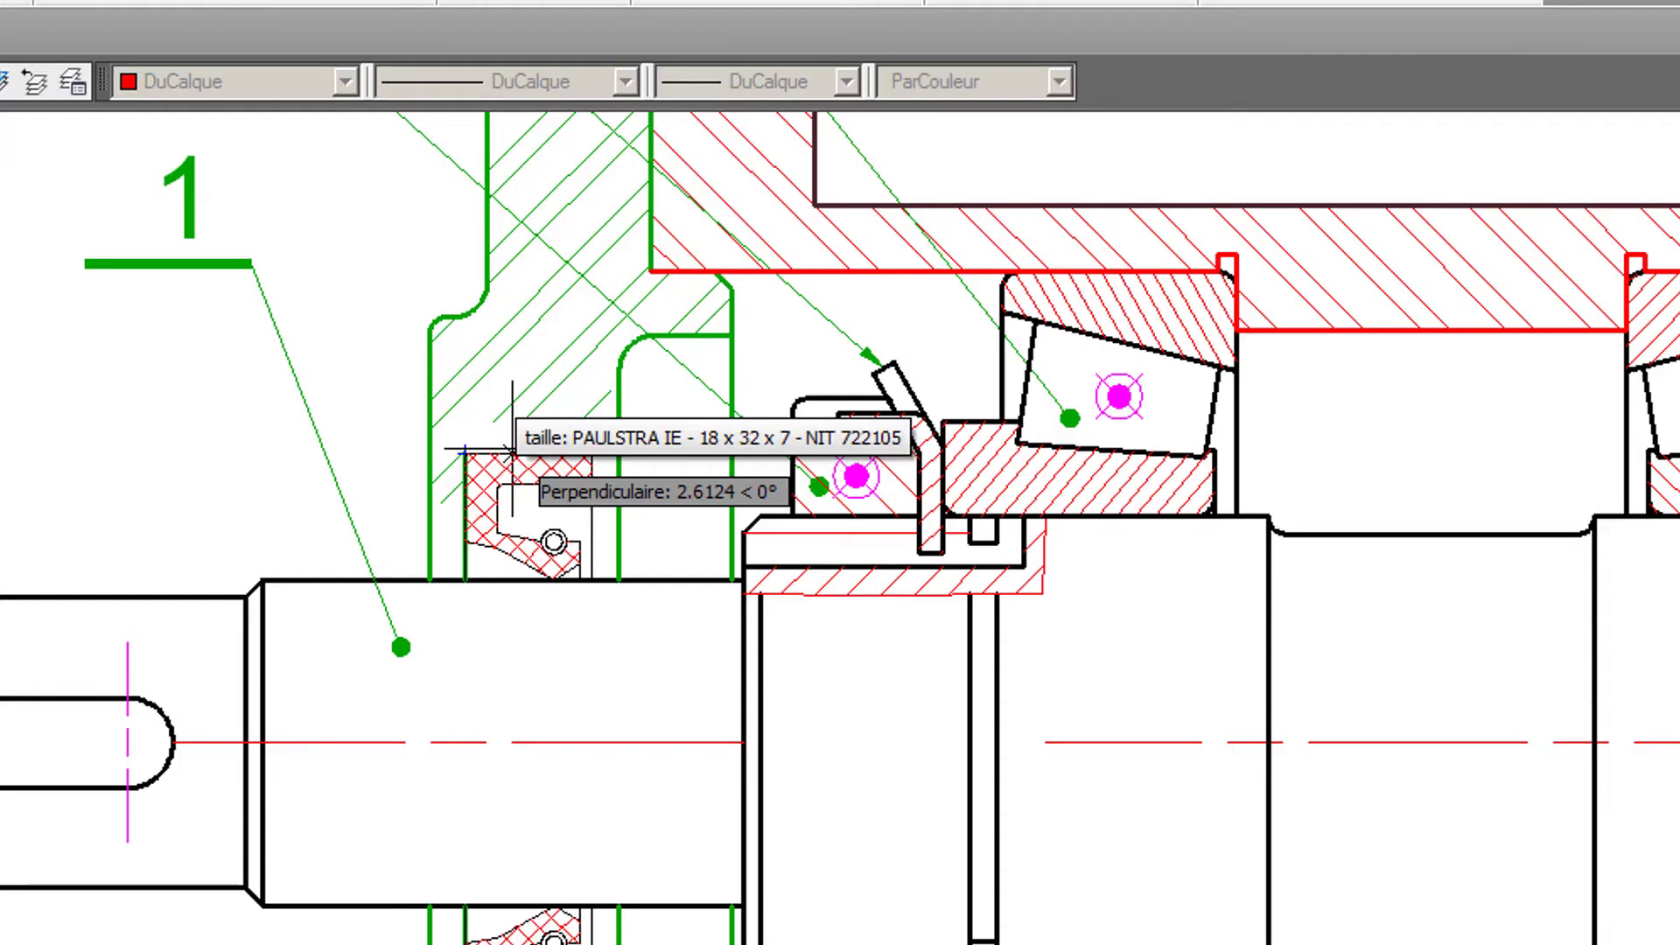
pyautogui.click(511, 452)
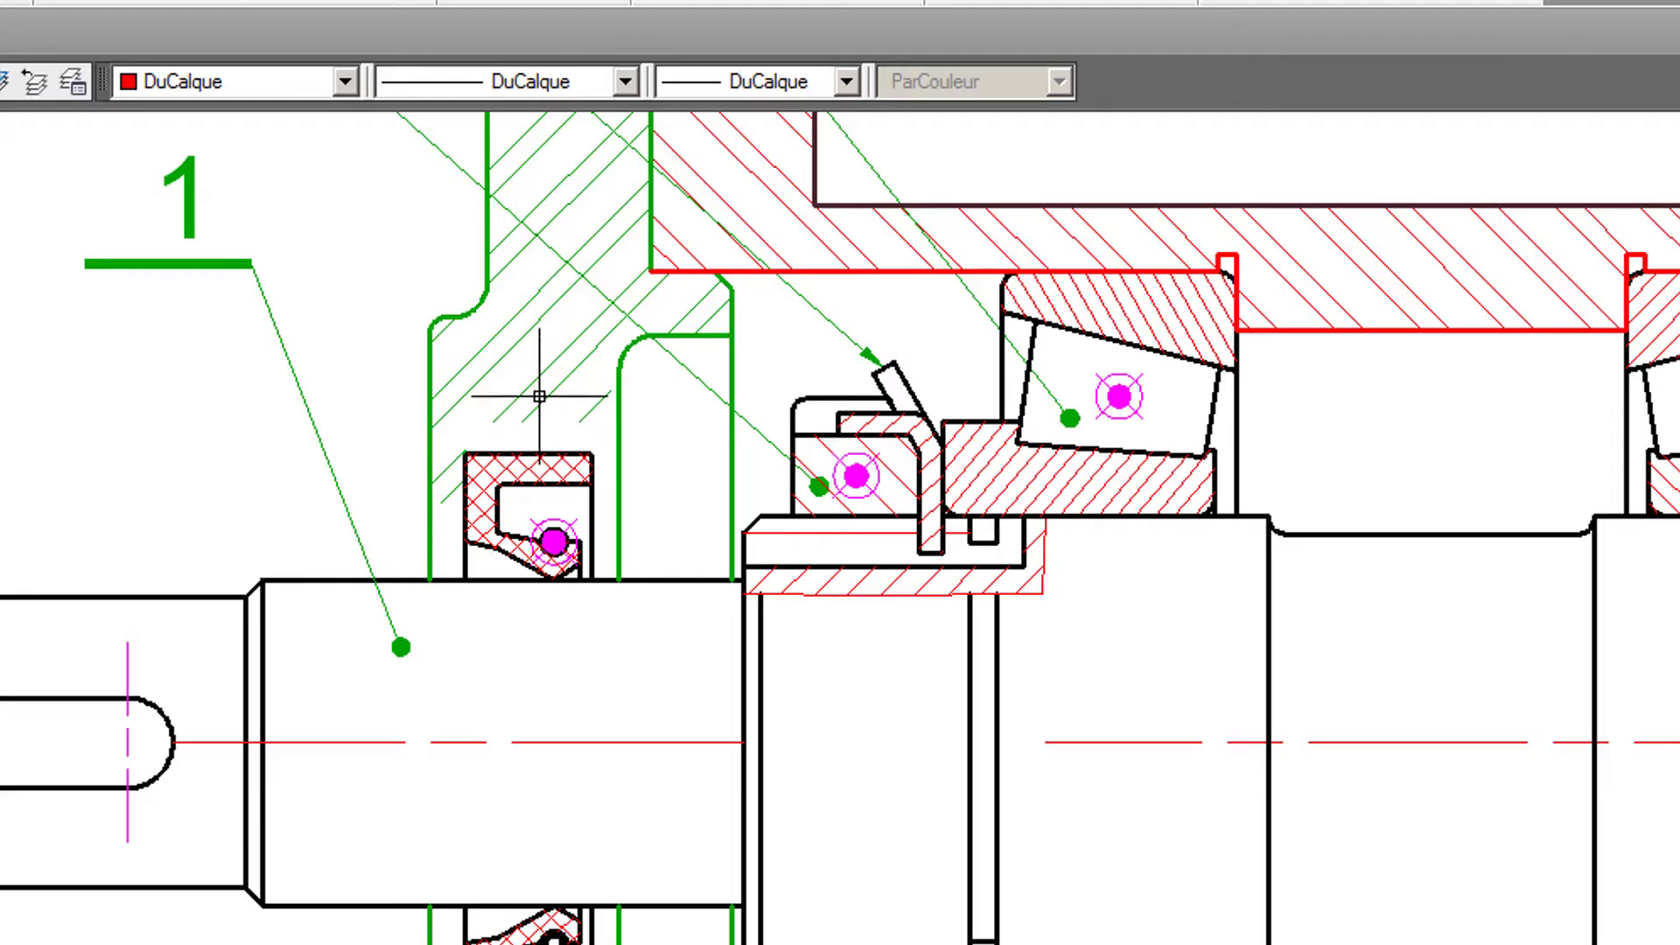
# - On layer P4, draw the seal bore line along the upper seal's outer edge, from its outer corner to the cover recess wall
pyautogui.moveTo(540, 386); pyautogui.dragTo(627, 505, button='middle')
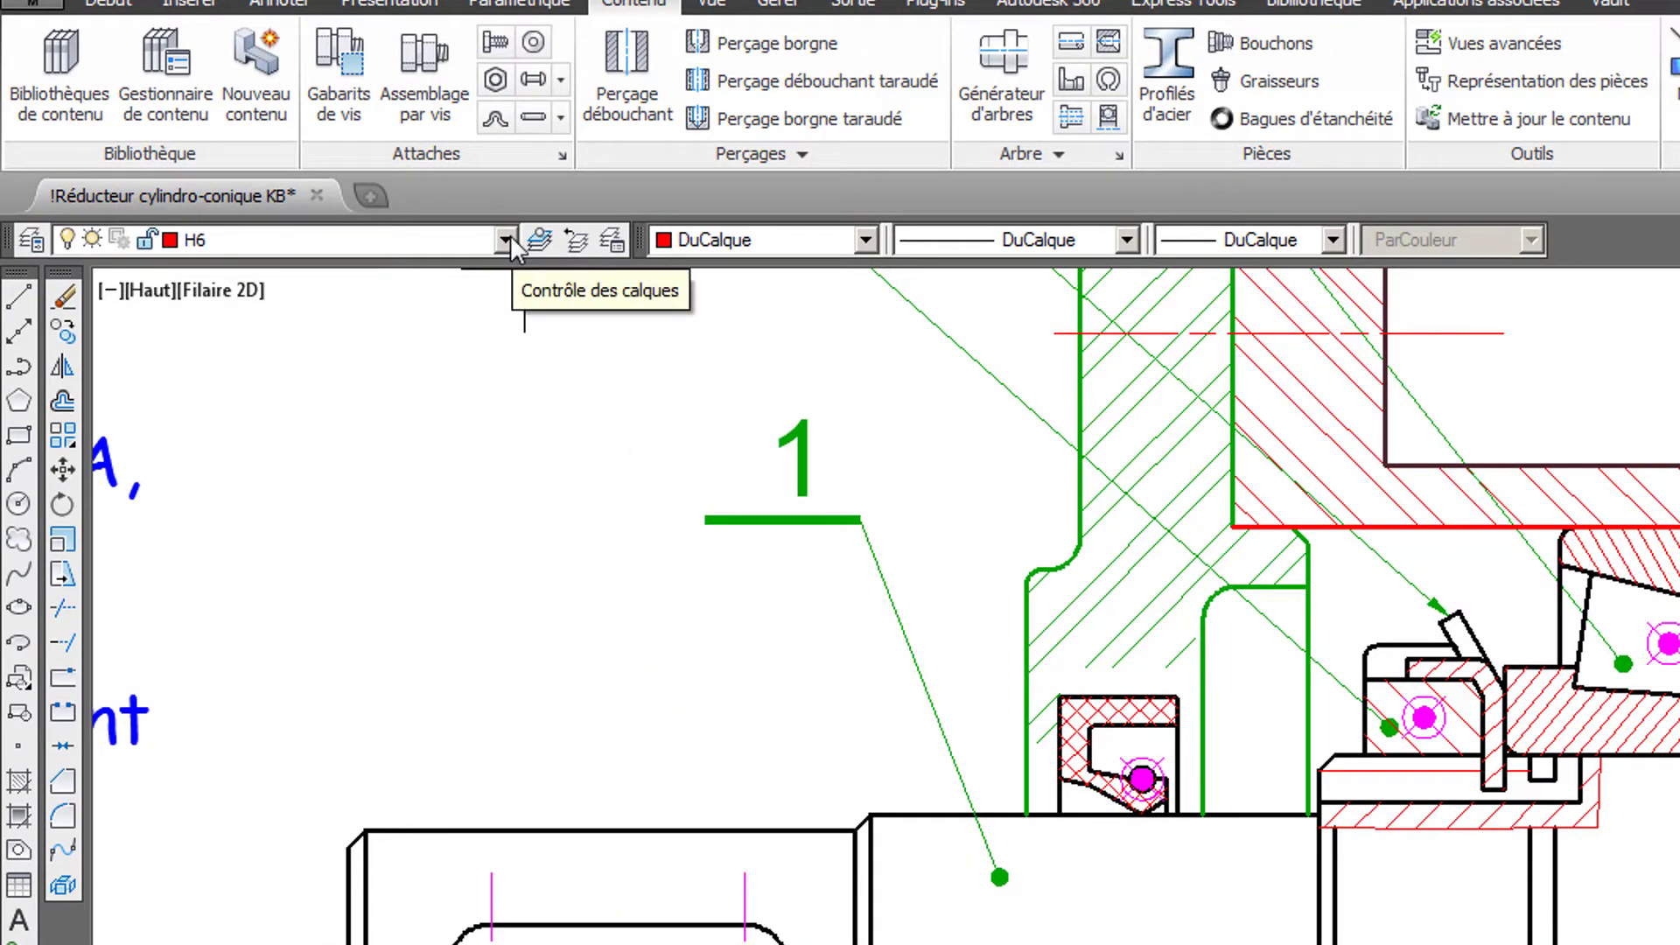
pyautogui.click(504, 238)
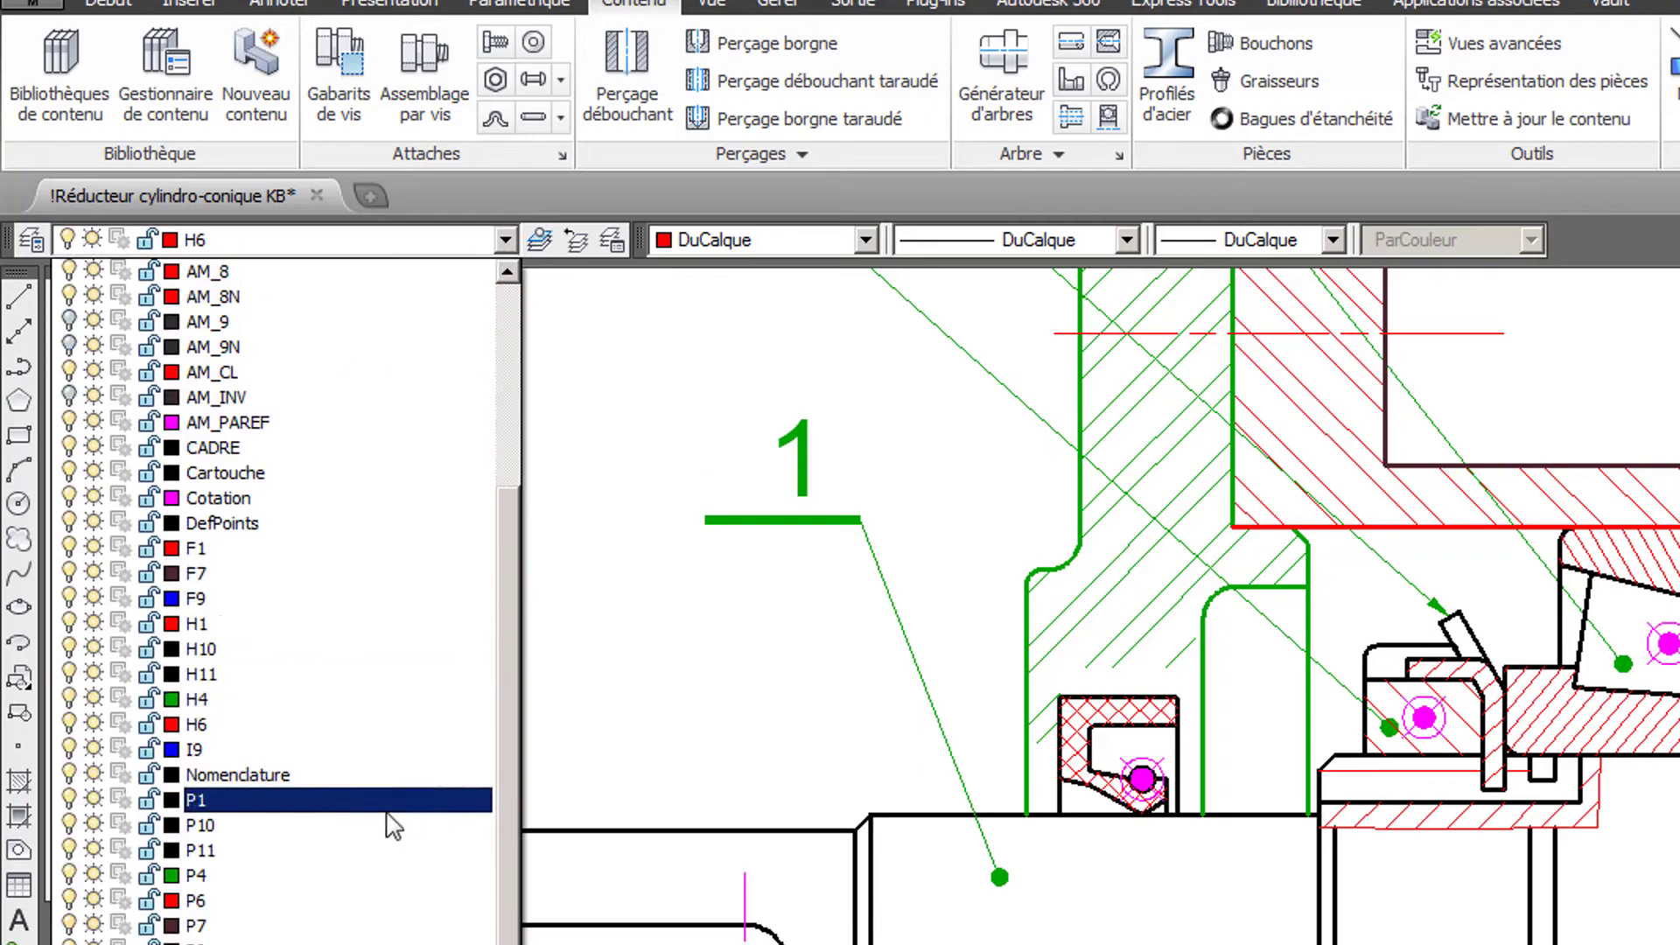
pyautogui.click(293, 875)
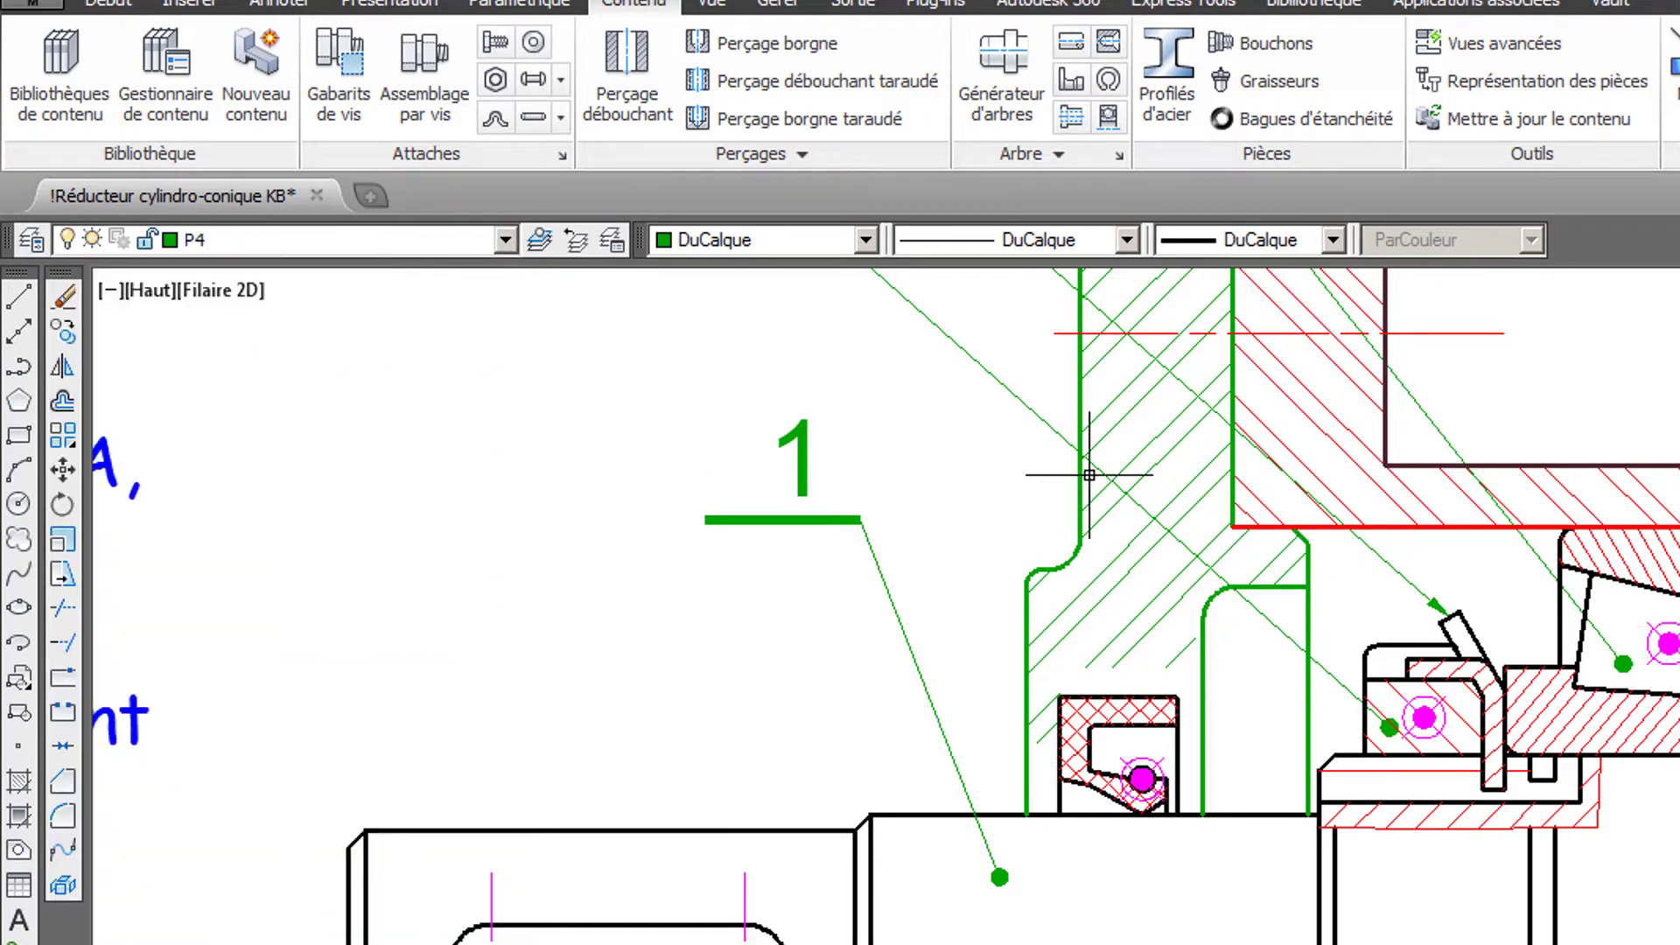
pyautogui.scroll(-3, 1089, 477)
pyautogui.moveTo(1050, 452)
pyautogui.mouseDown(button='middle')
pyautogui.moveTo(1082, 565)
pyautogui.moveTo(1022, 320)
pyautogui.mouseUp(button='middle')
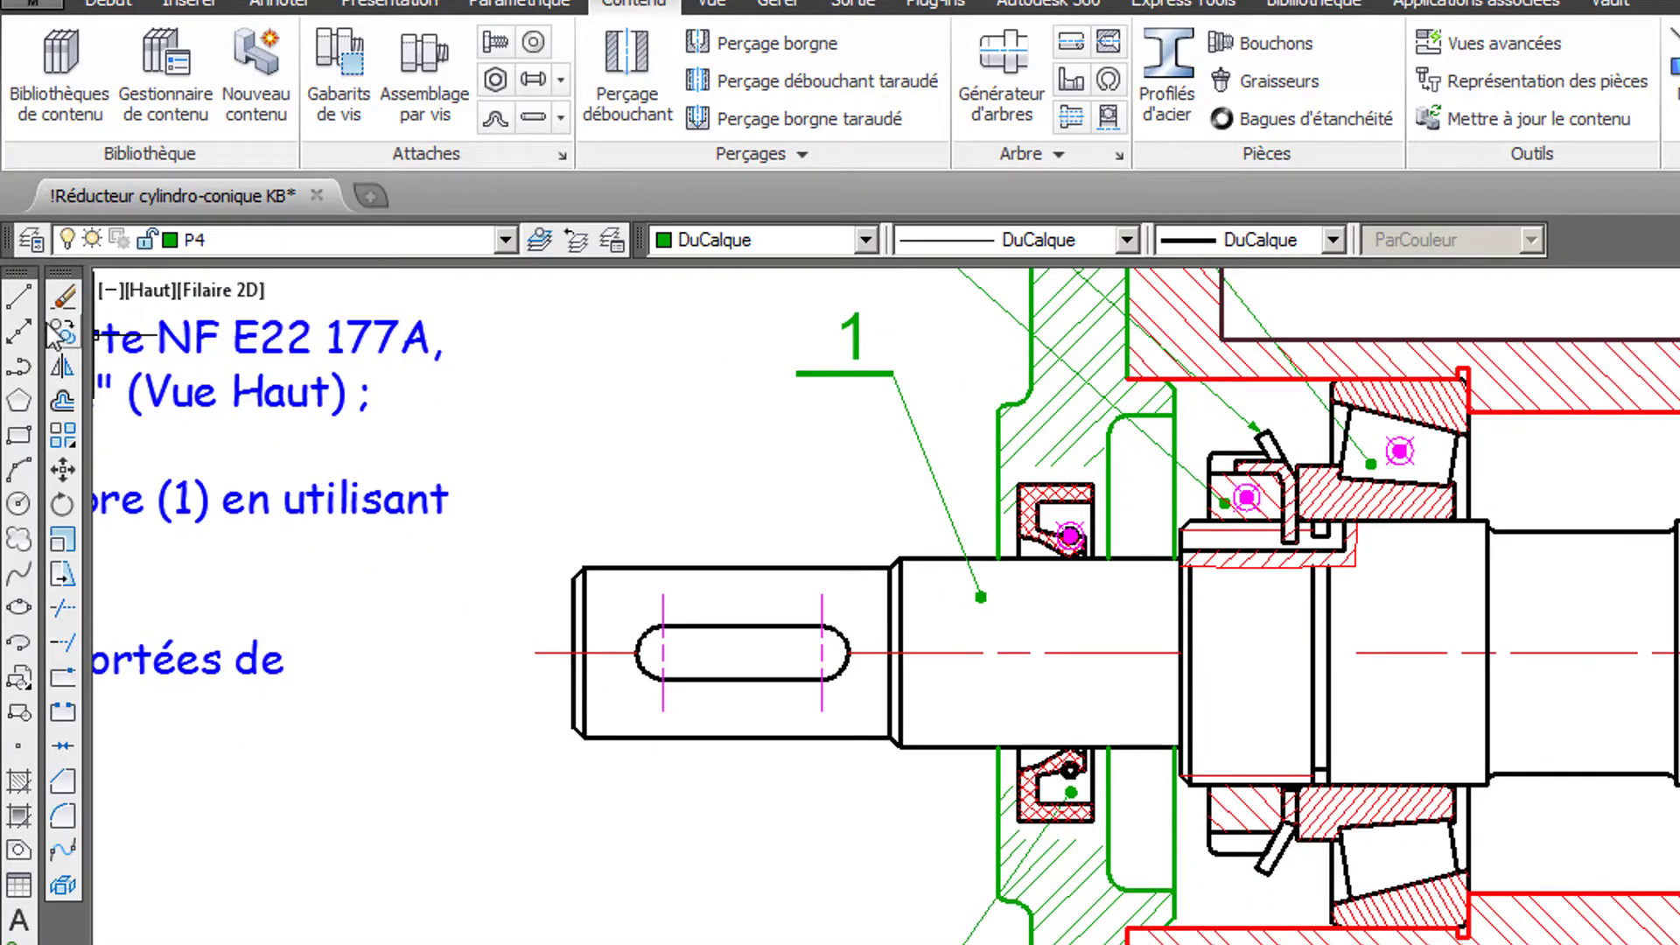
pyautogui.click(18, 297)
pyautogui.scroll(5, 1050, 405)
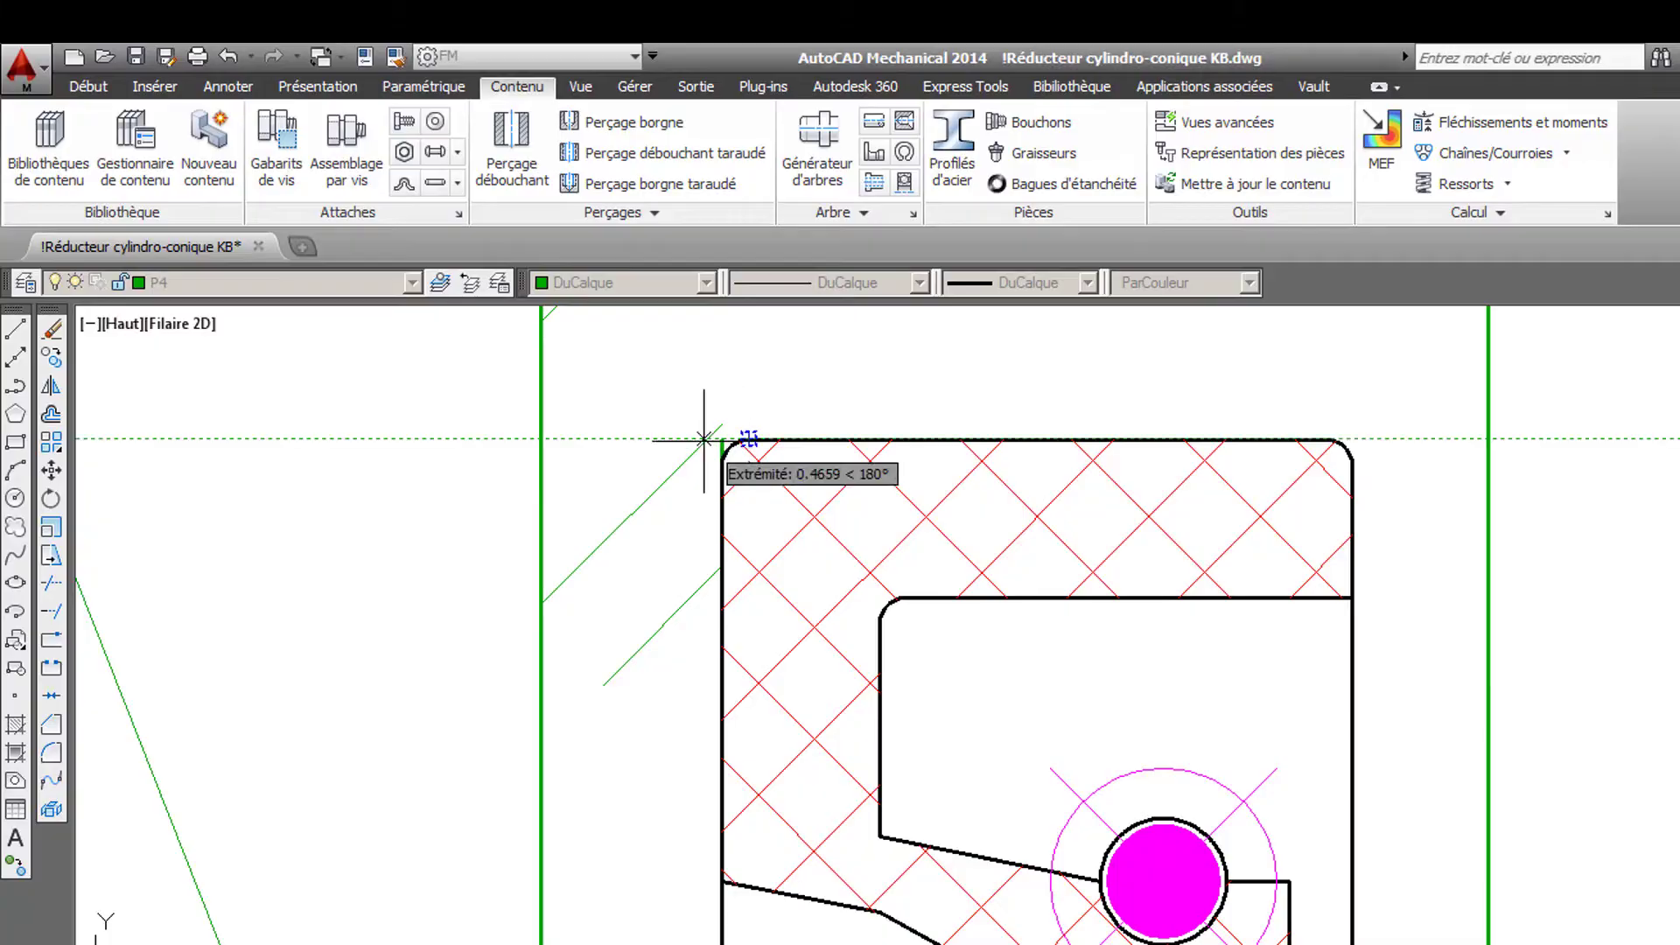
pyautogui.click(723, 439)
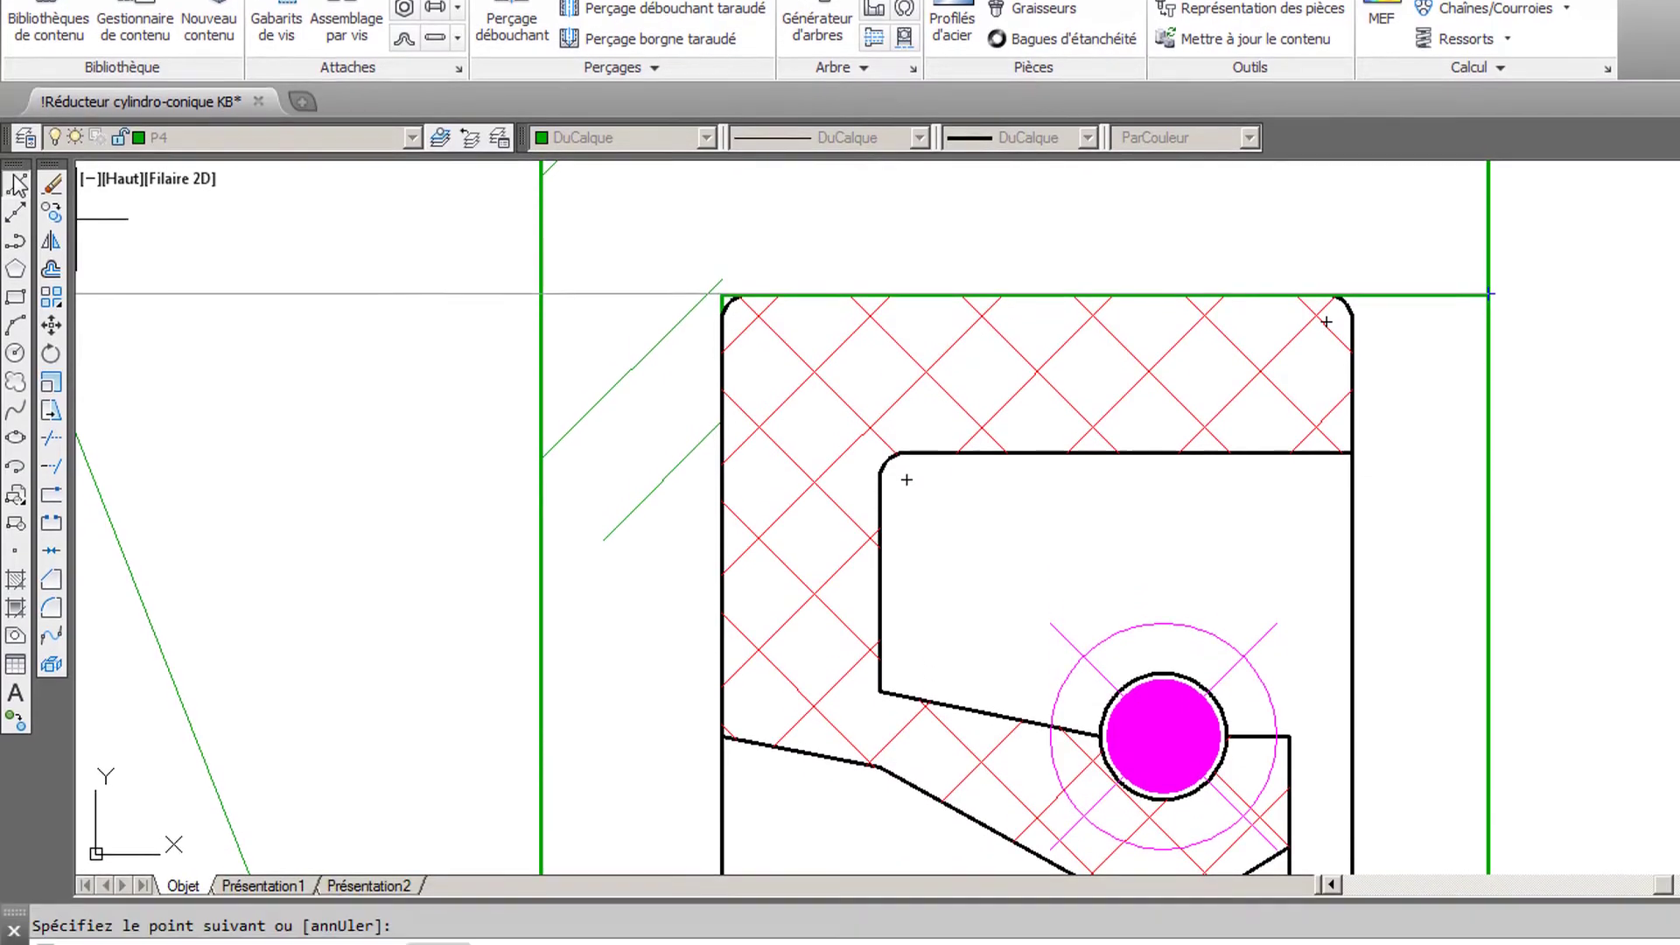
pyautogui.press('Return')
pyautogui.press('Return')
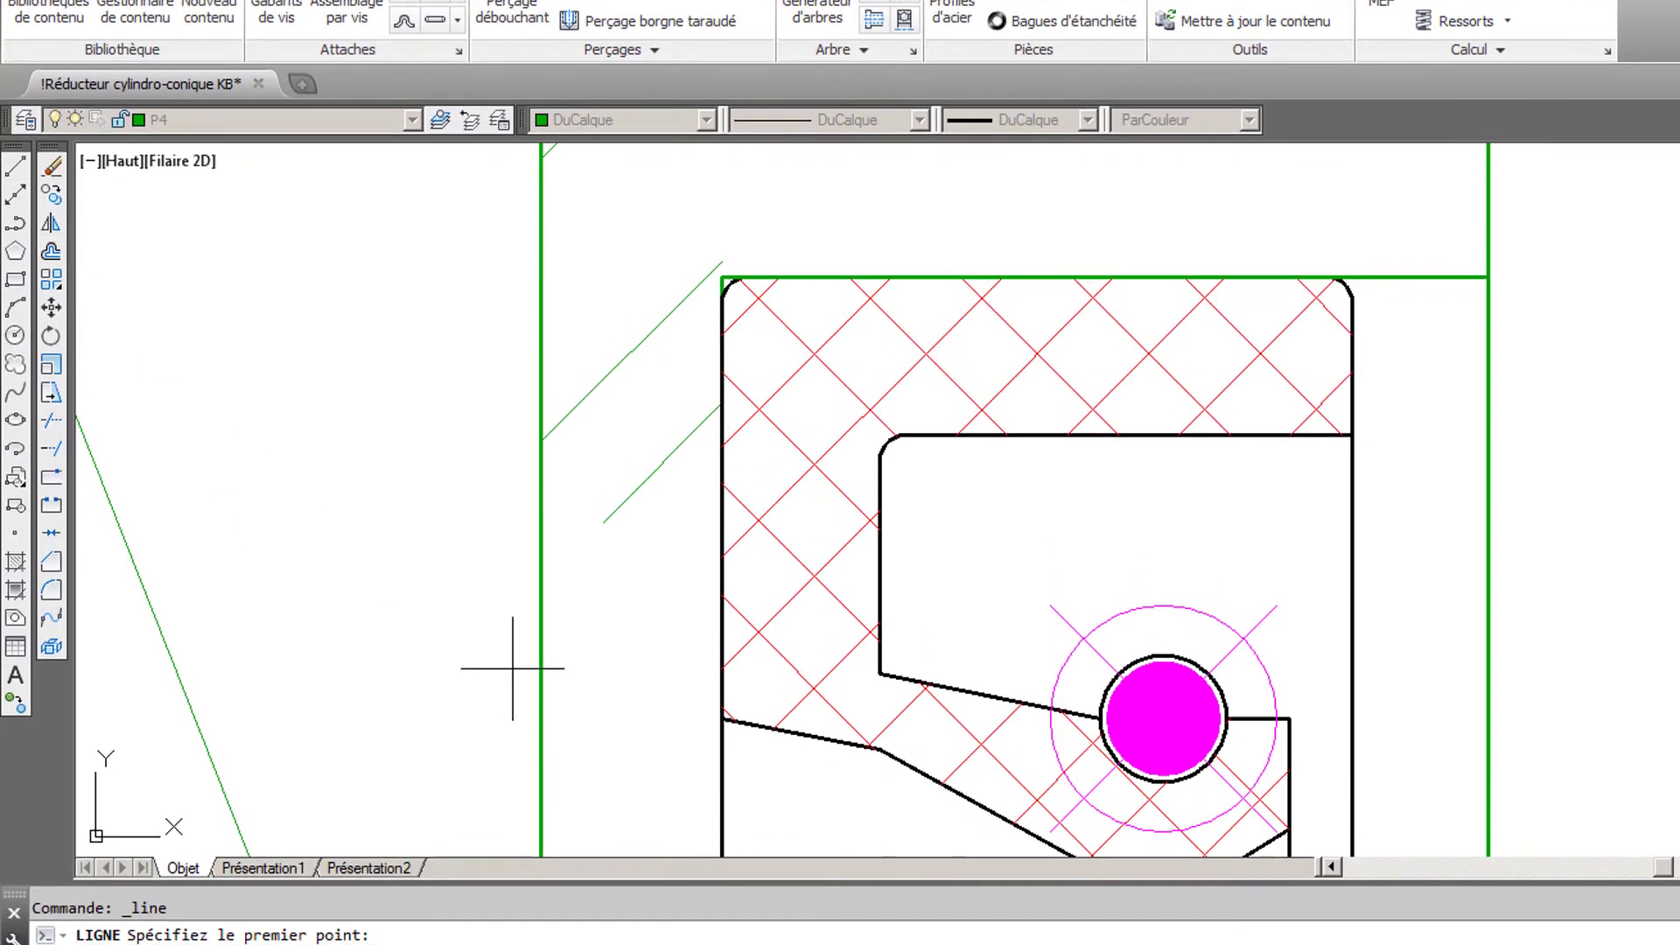
# - Draw a horizontal line from the lower end of the seal's outer hatched face to the cover's outer face
pyautogui.click(722, 736)
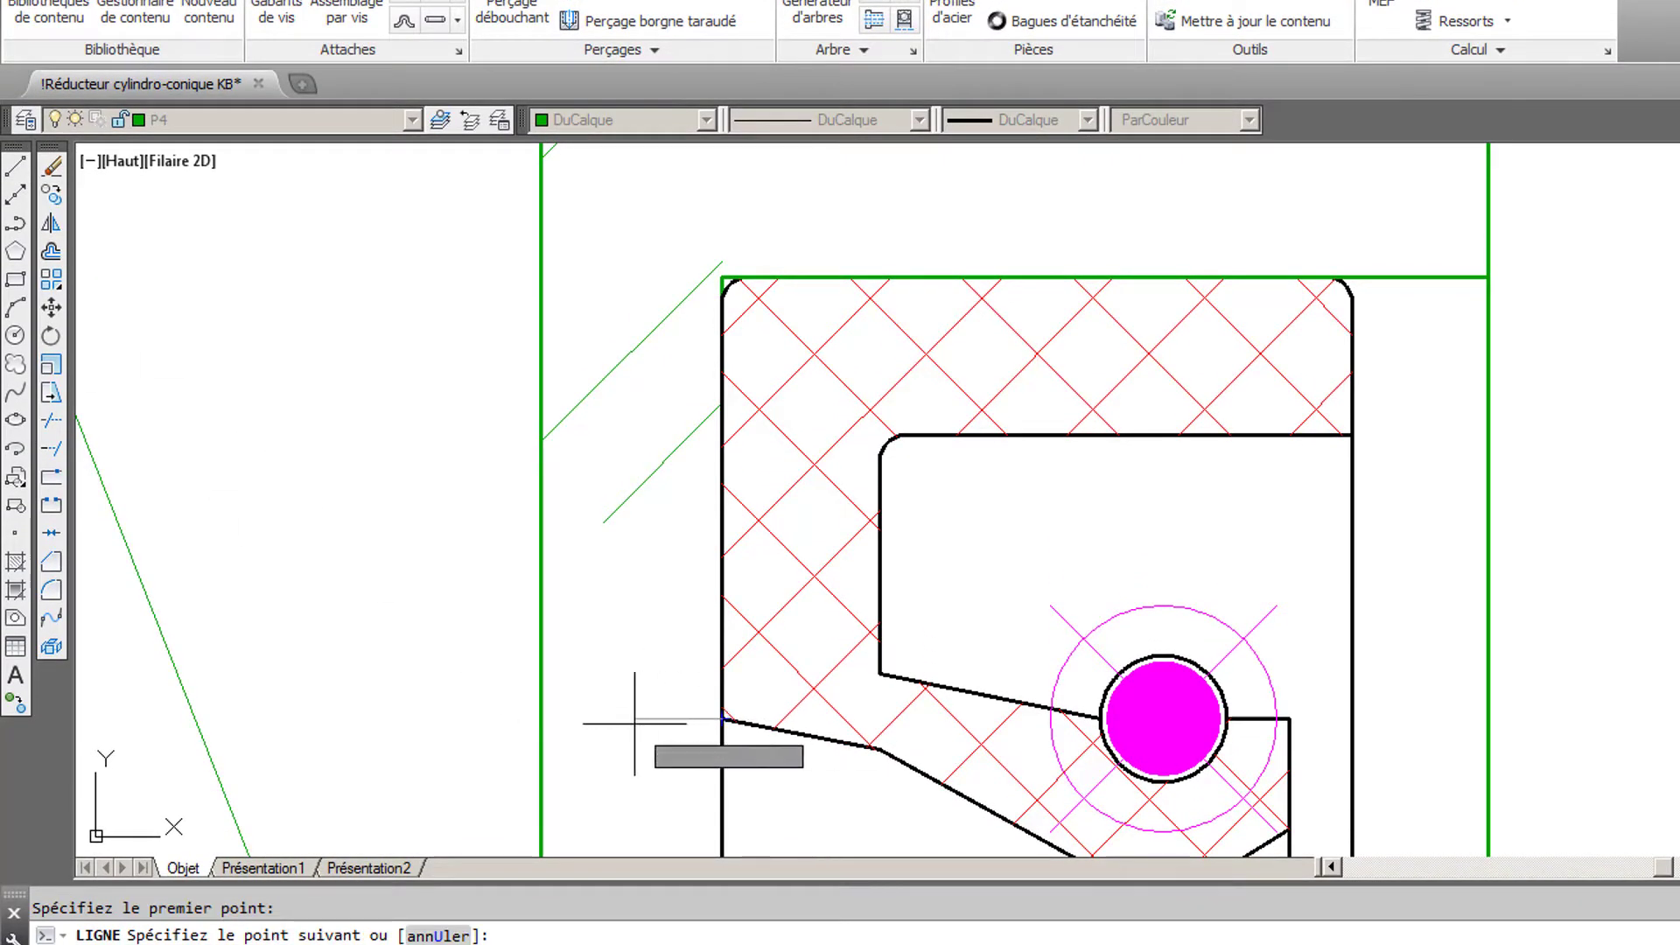
pyautogui.click(541, 719)
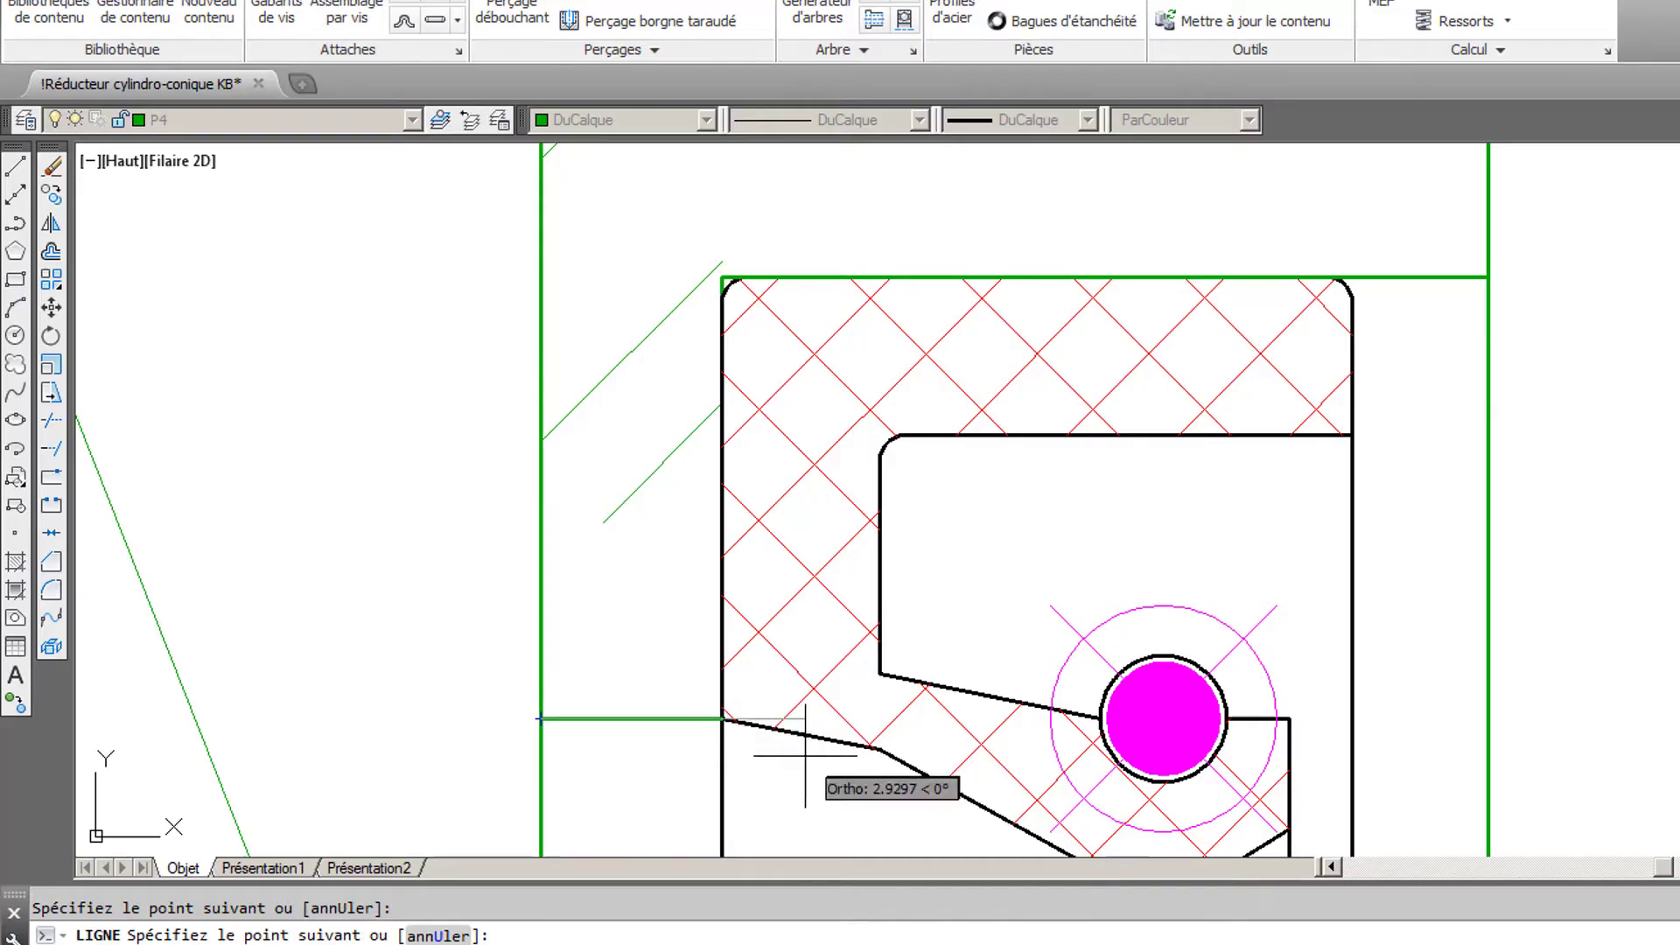
pyautogui.press('Return')
pyautogui.scroll(-2, 884, 734)
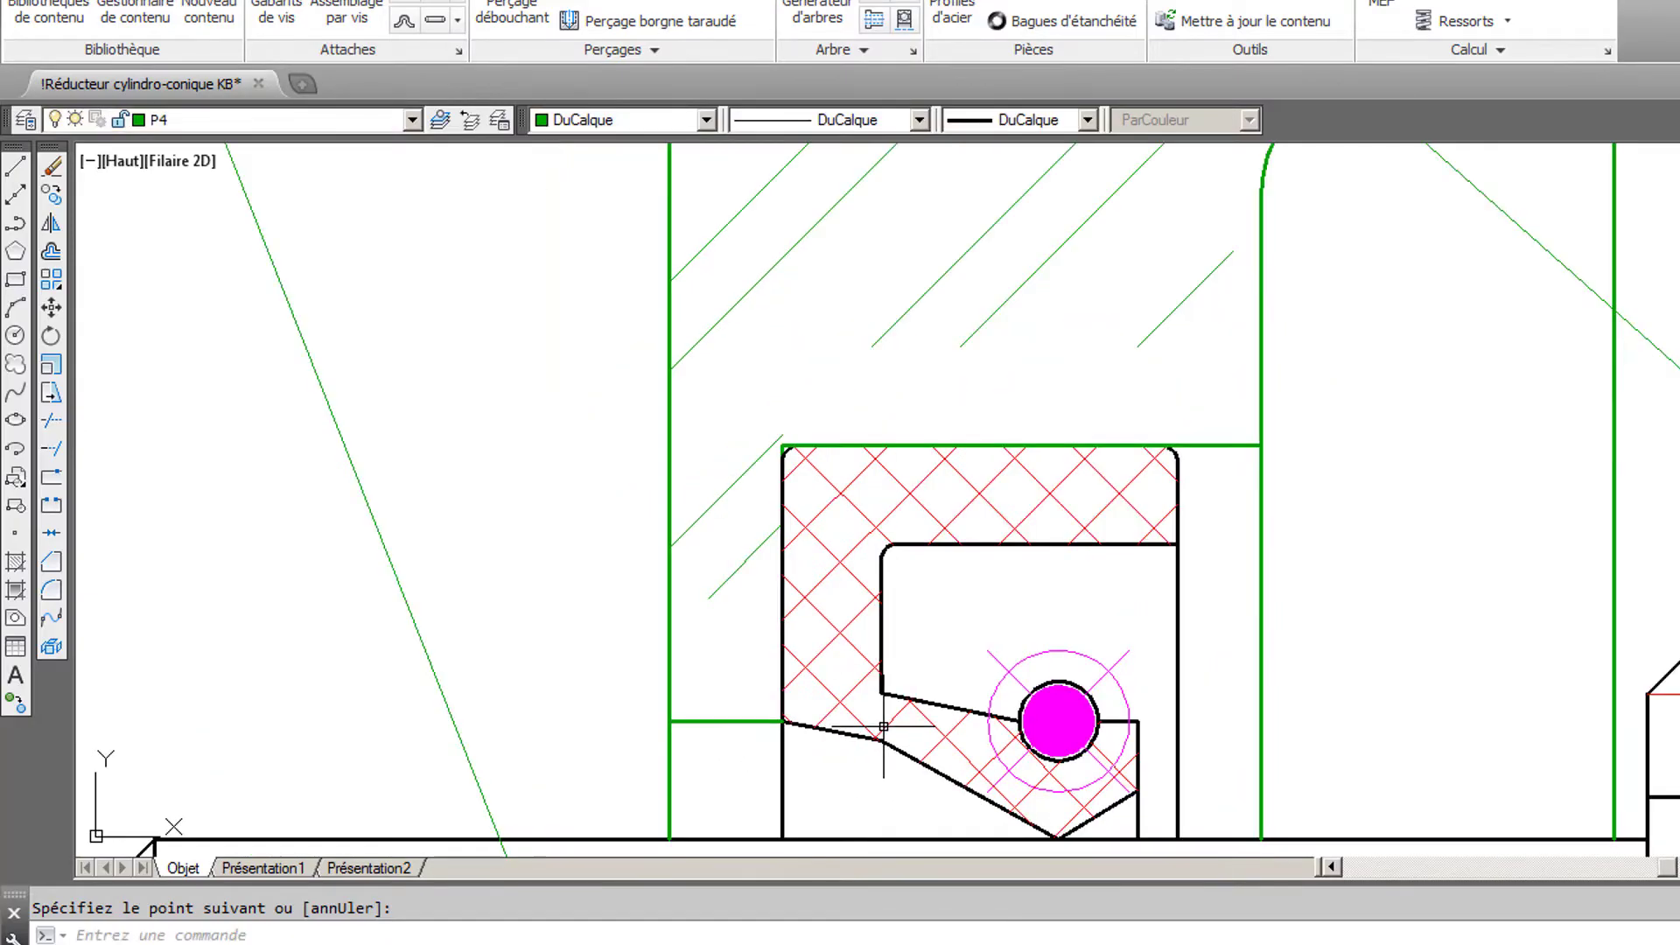
pyautogui.moveTo(886, 725); pyautogui.dragTo(879, 456, button='middle')
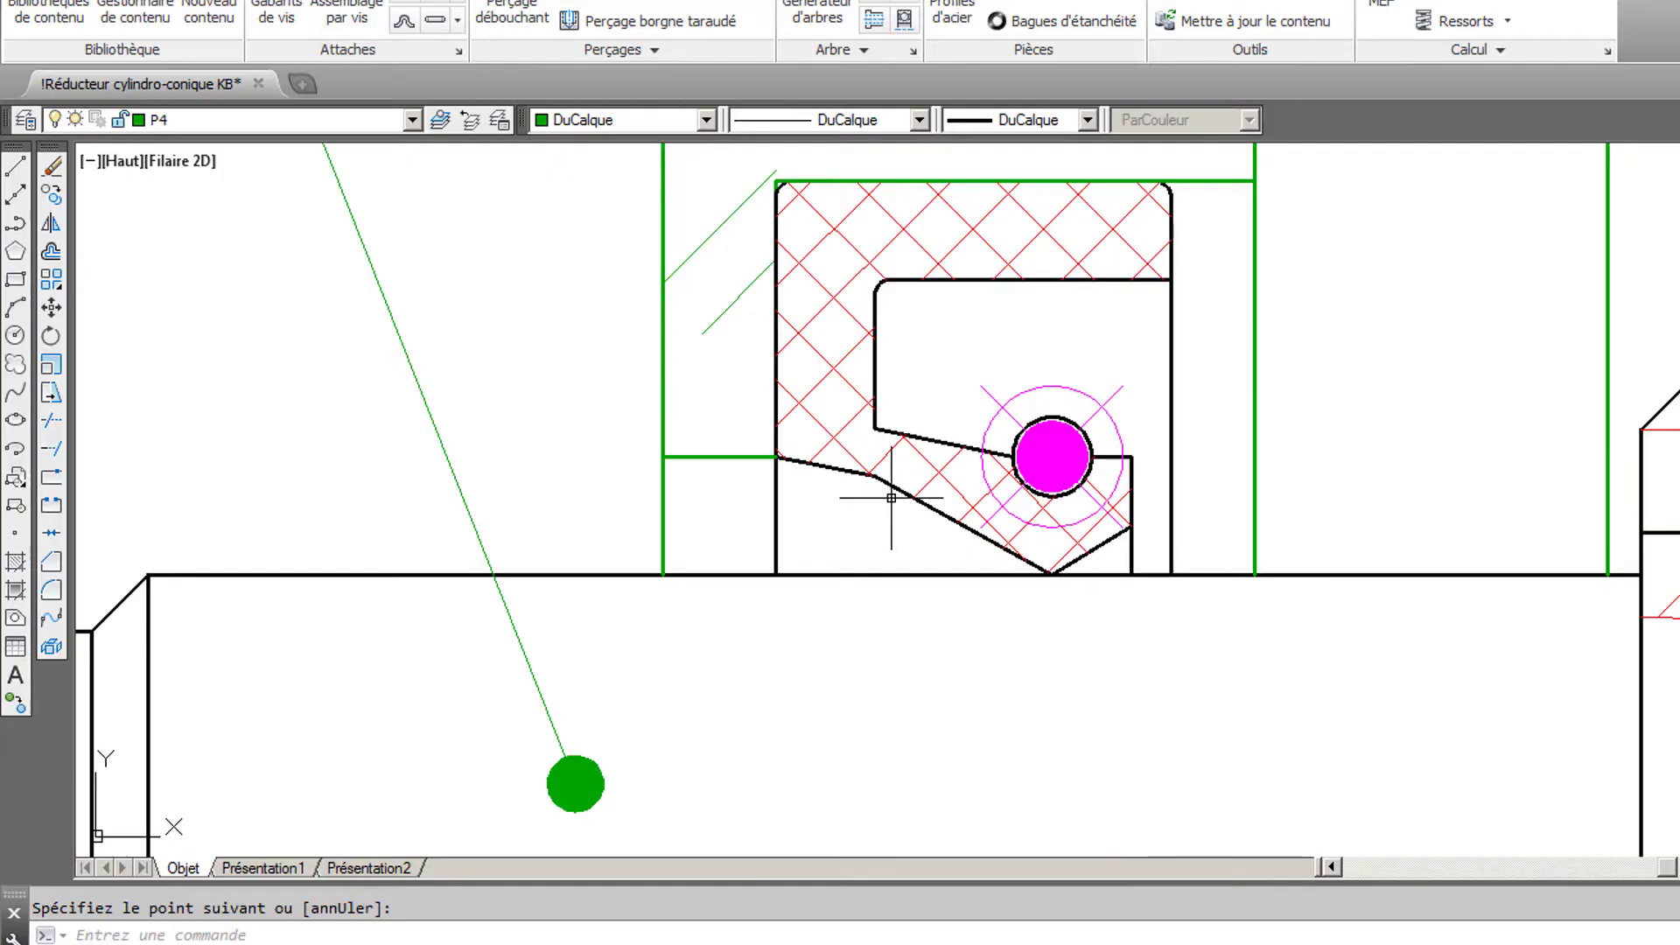
pyautogui.scroll(-1, 888, 501)
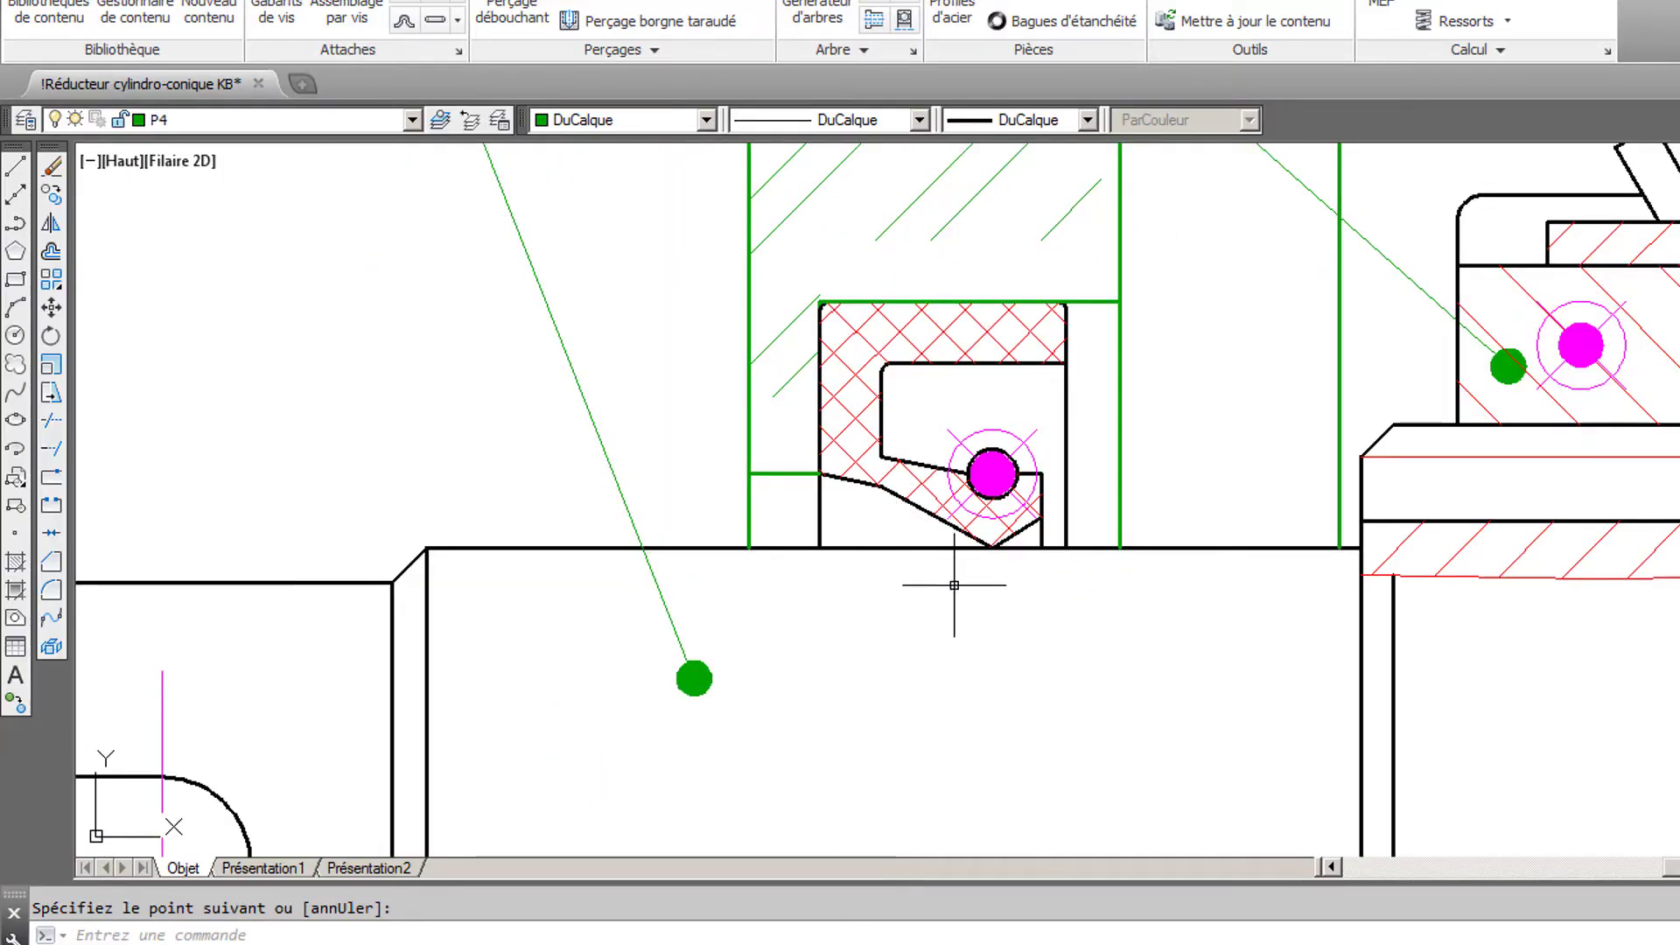
# - Mirror the seal bore line and the cover's short horizontal line about the shaft axis, keeping the originals
pyautogui.scroll(-2, 957, 603)
pyautogui.moveTo(952, 619); pyautogui.dragTo(961, 343, button='middle')
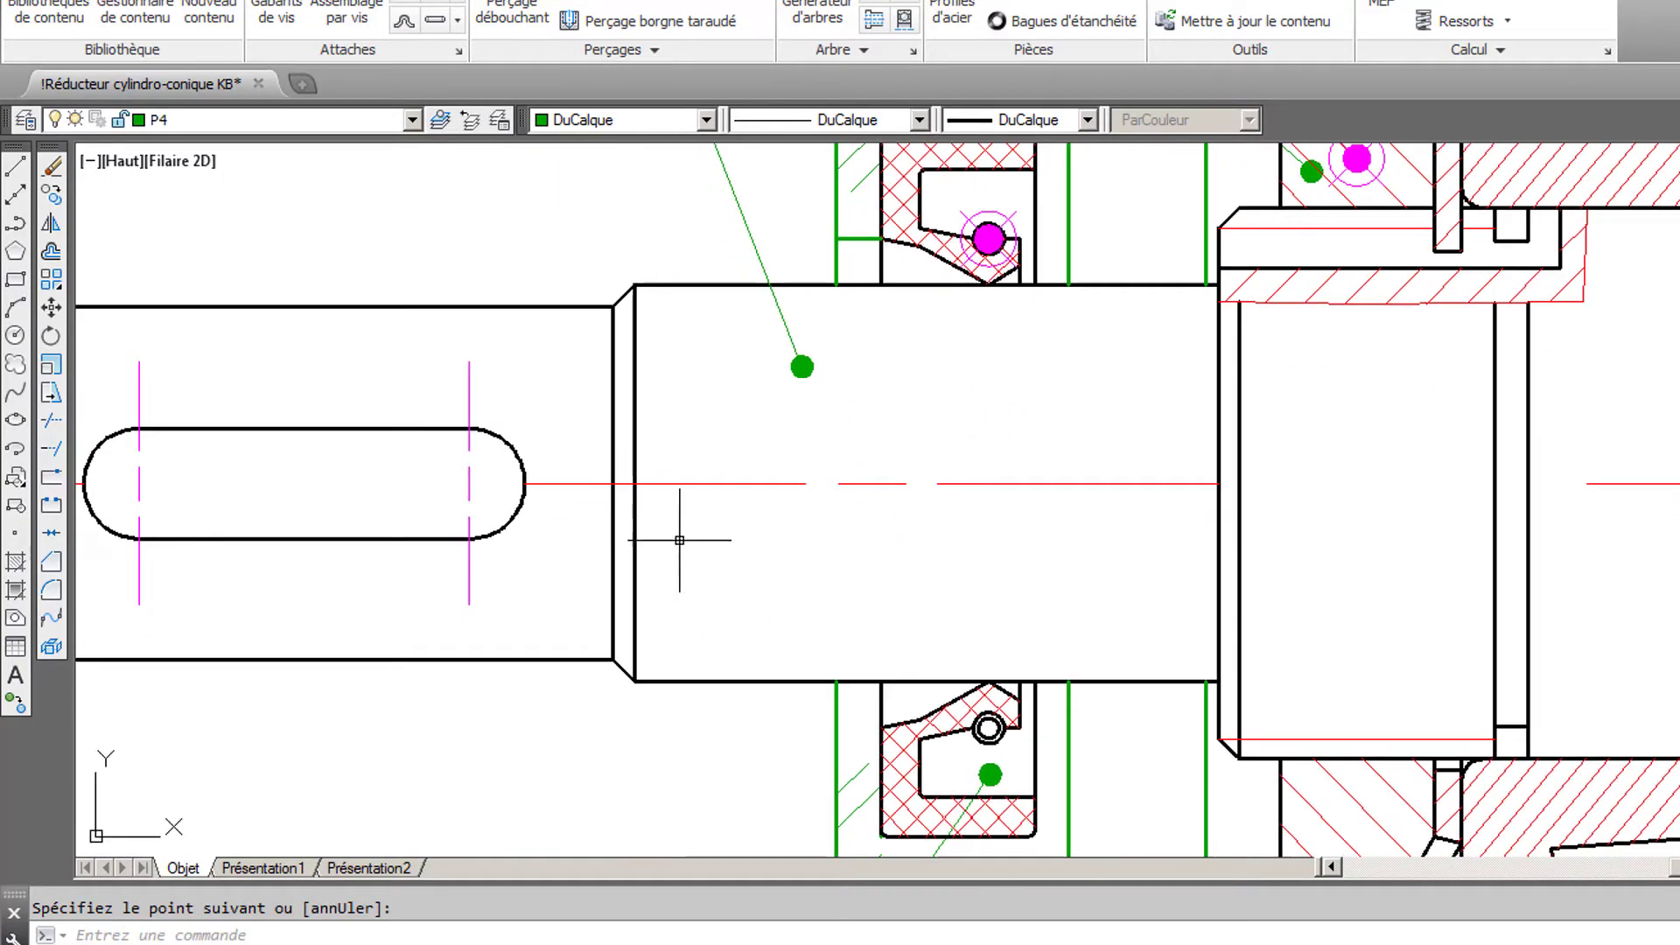
pyautogui.moveTo(869, 392); pyautogui.dragTo(889, 536, button='middle')
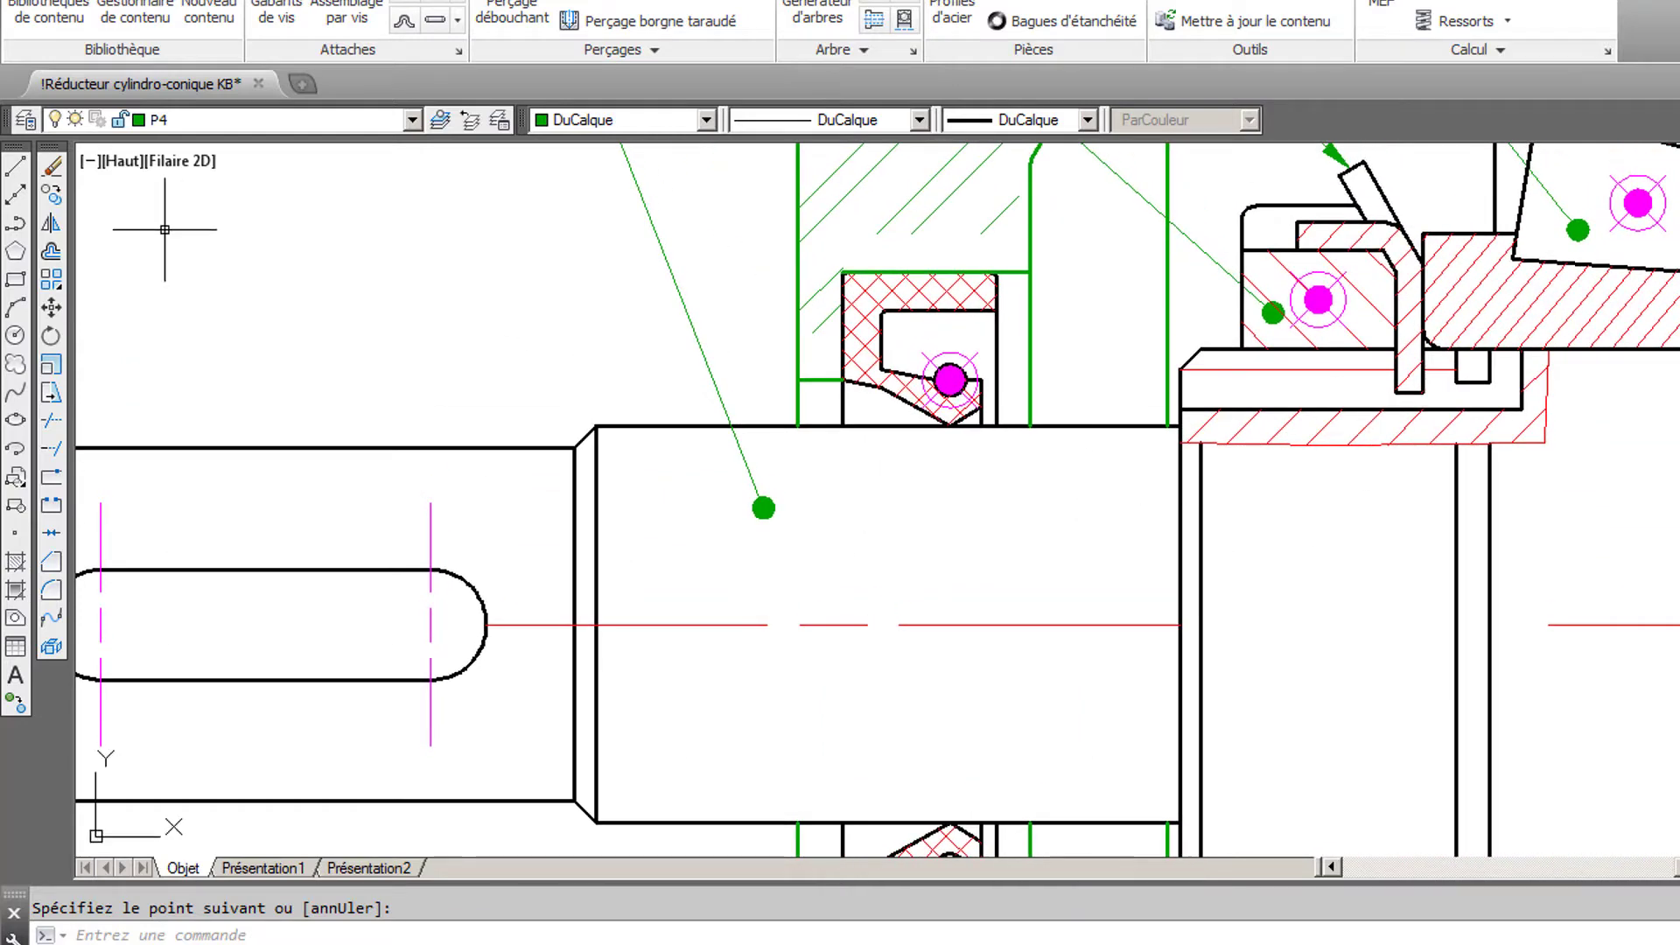
pyautogui.click(53, 225)
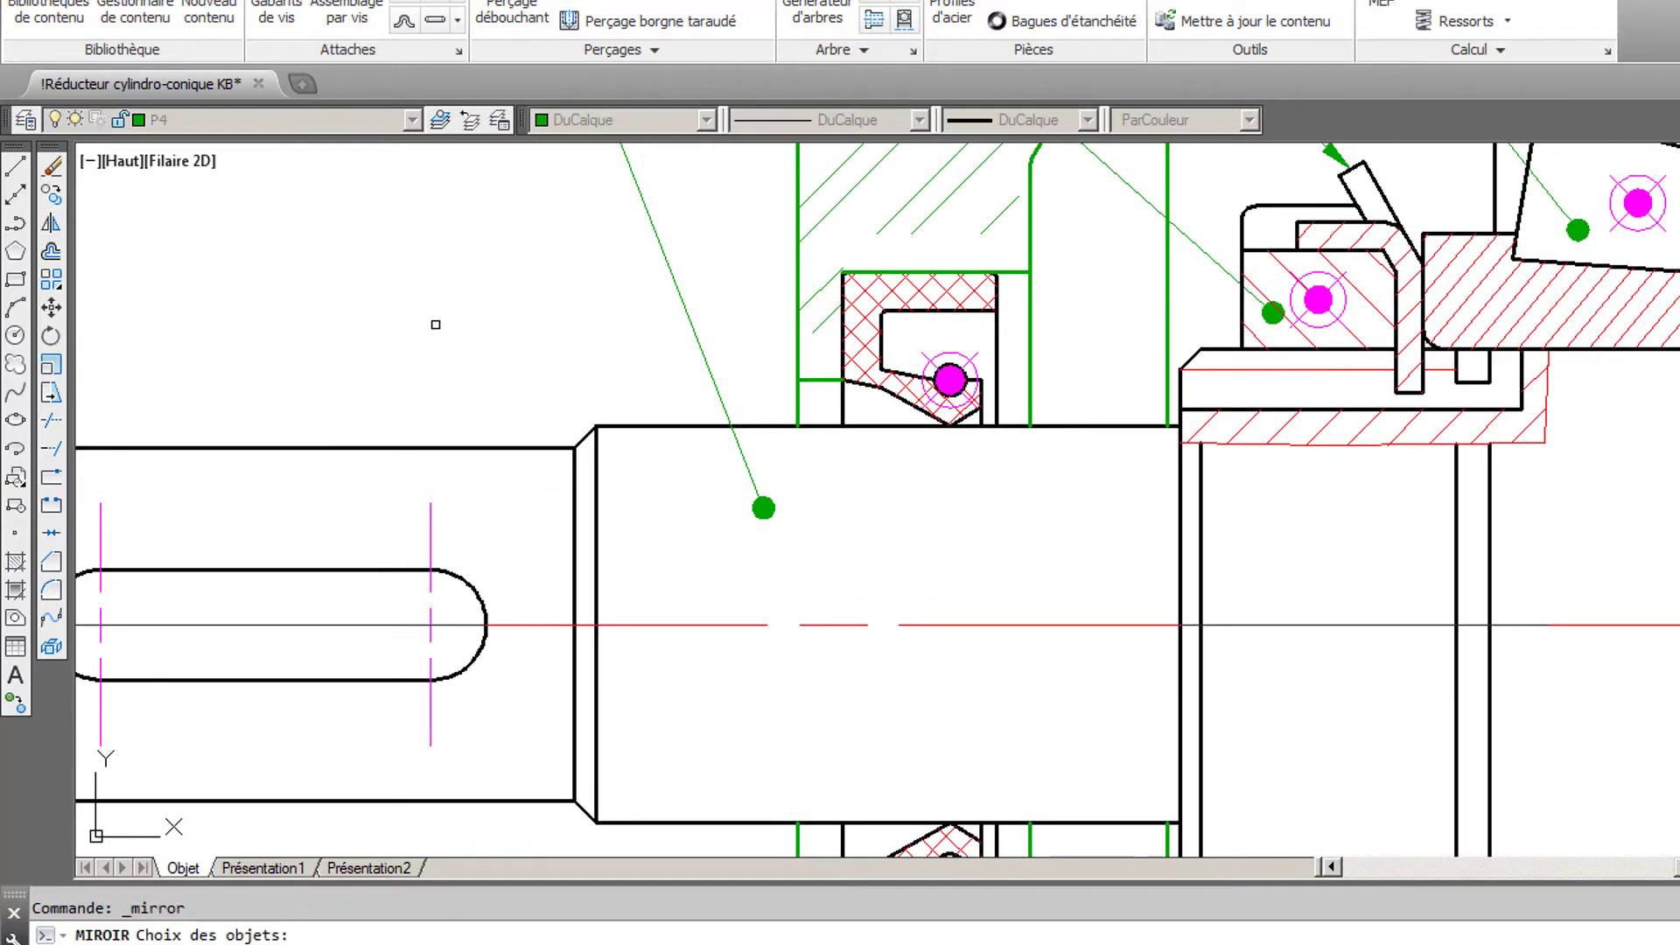
pyautogui.click(827, 378)
pyautogui.click(1010, 273)
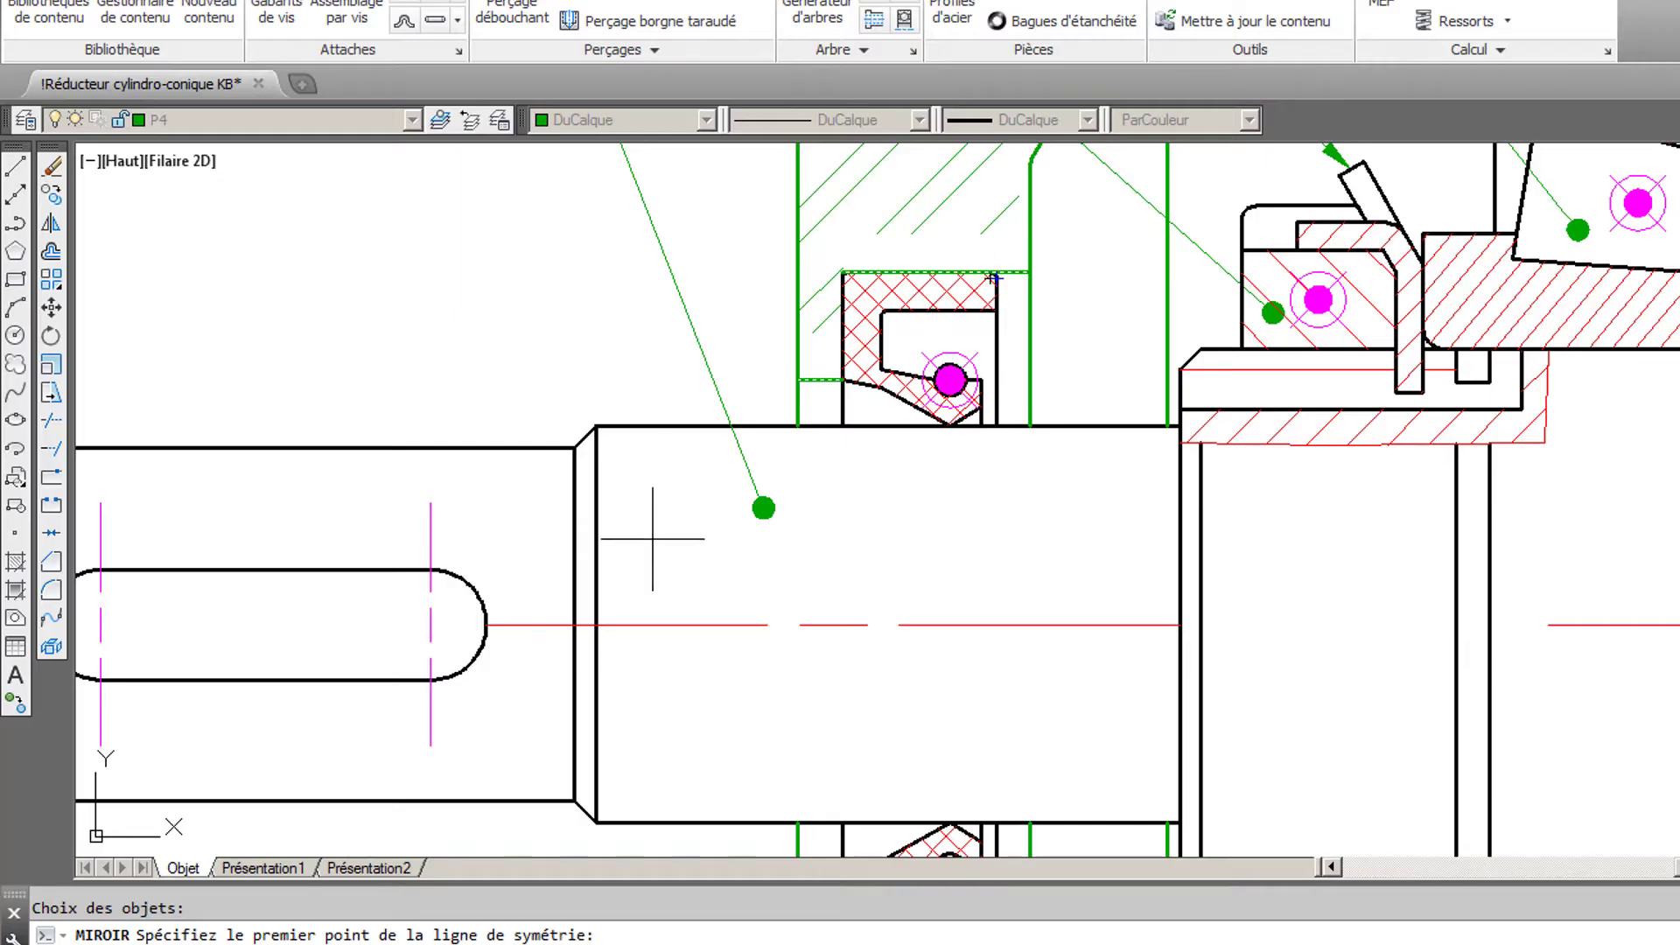
pyautogui.click(596, 625)
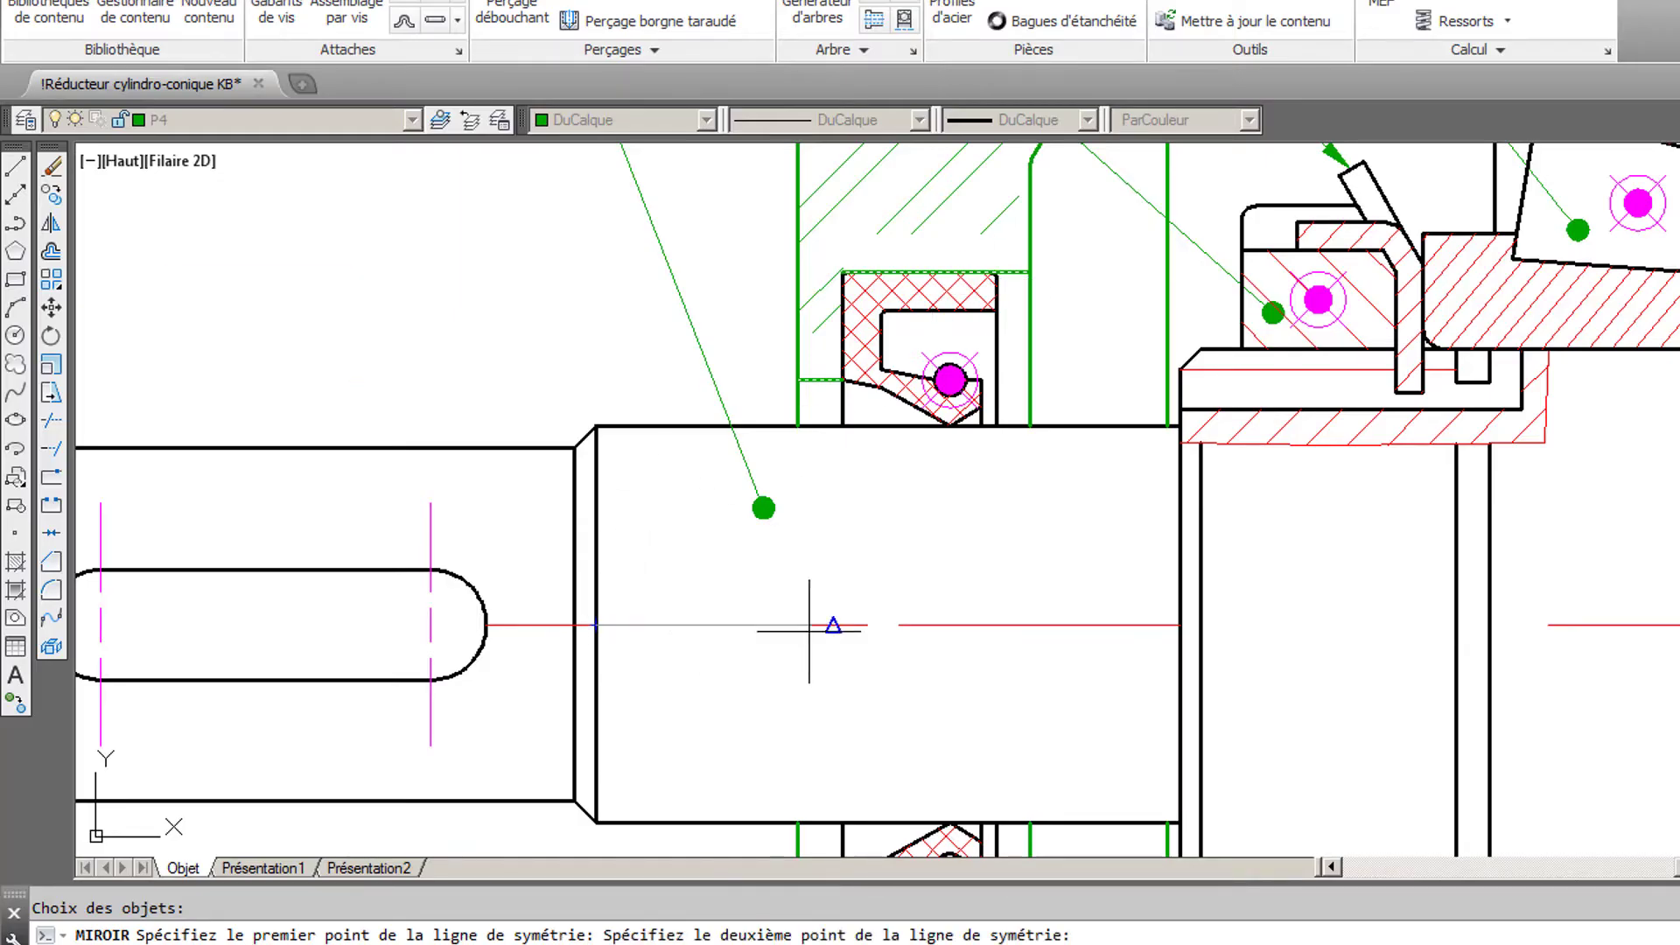
pyautogui.click(1152, 635)
pyautogui.press('Return')
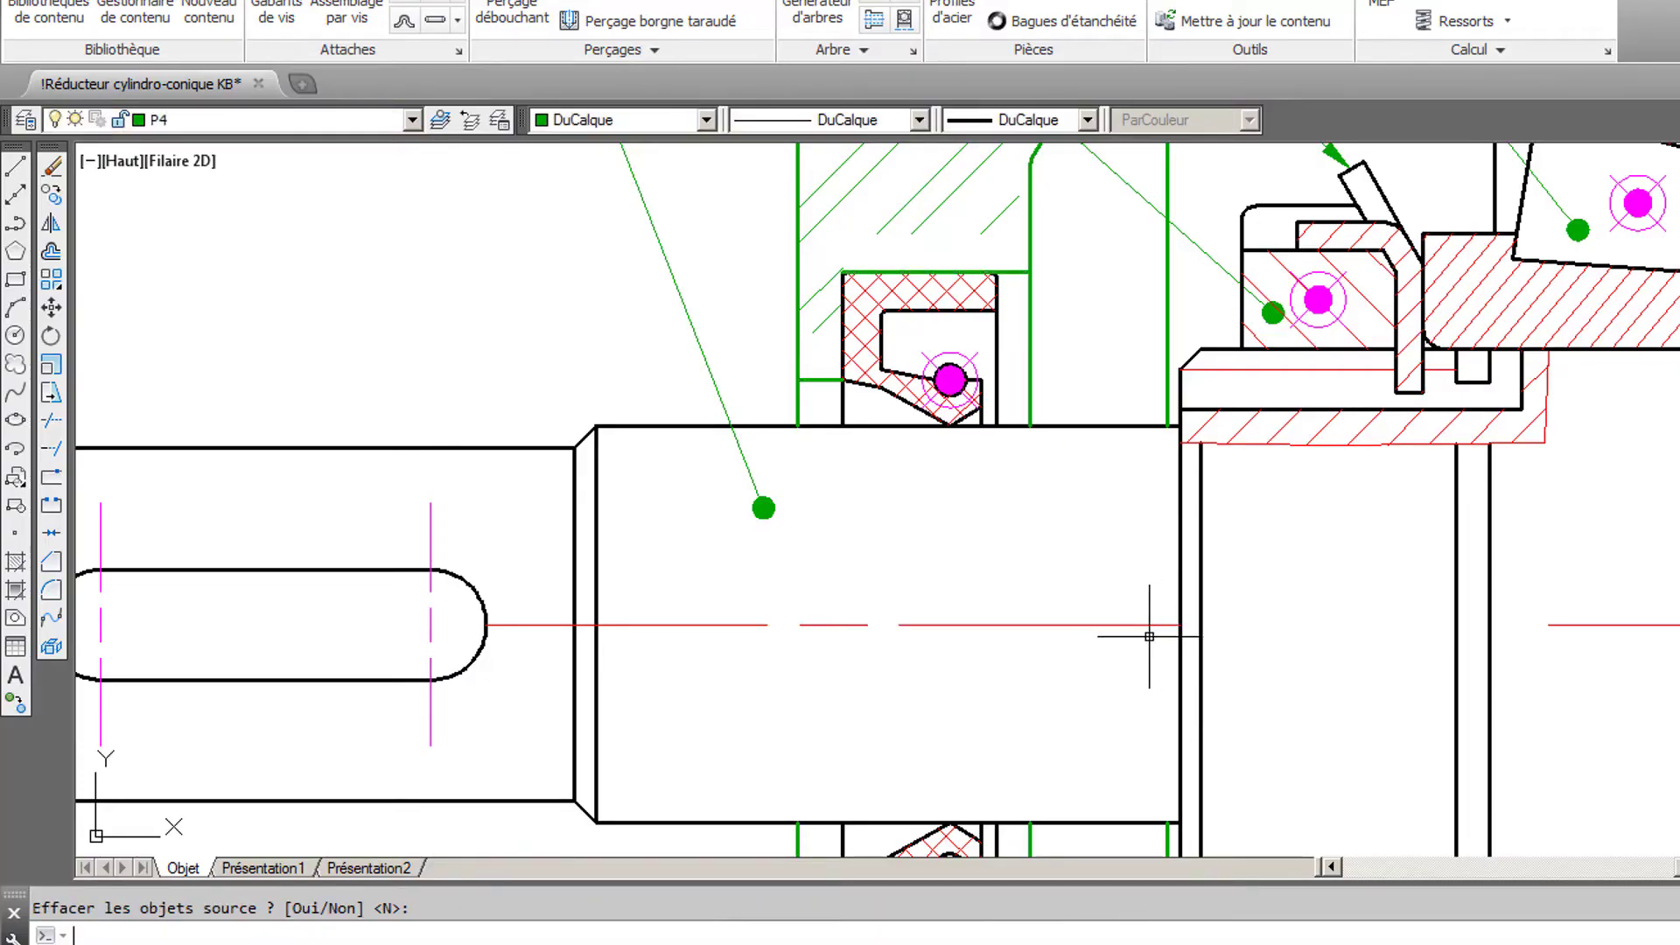
pyautogui.moveTo(967, 686); pyautogui.dragTo(1026, 507, button='middle')
pyautogui.scroll(-2, 1026, 507)
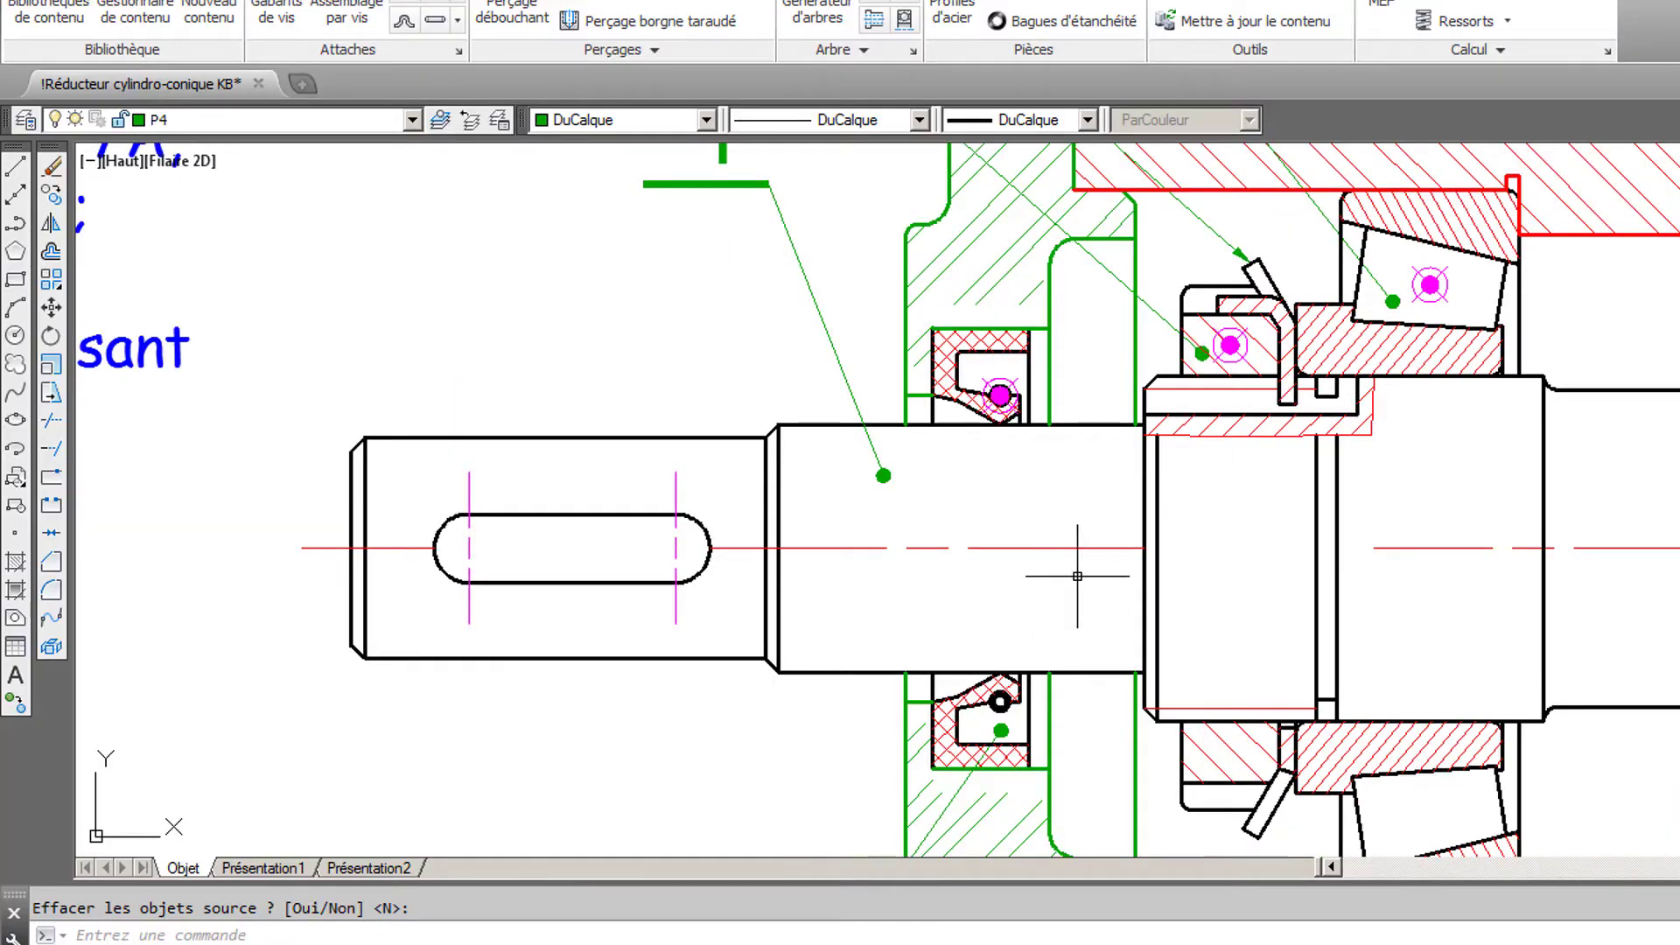
pyautogui.moveTo(1073, 489); pyautogui.dragTo(1074, 579, button='middle')
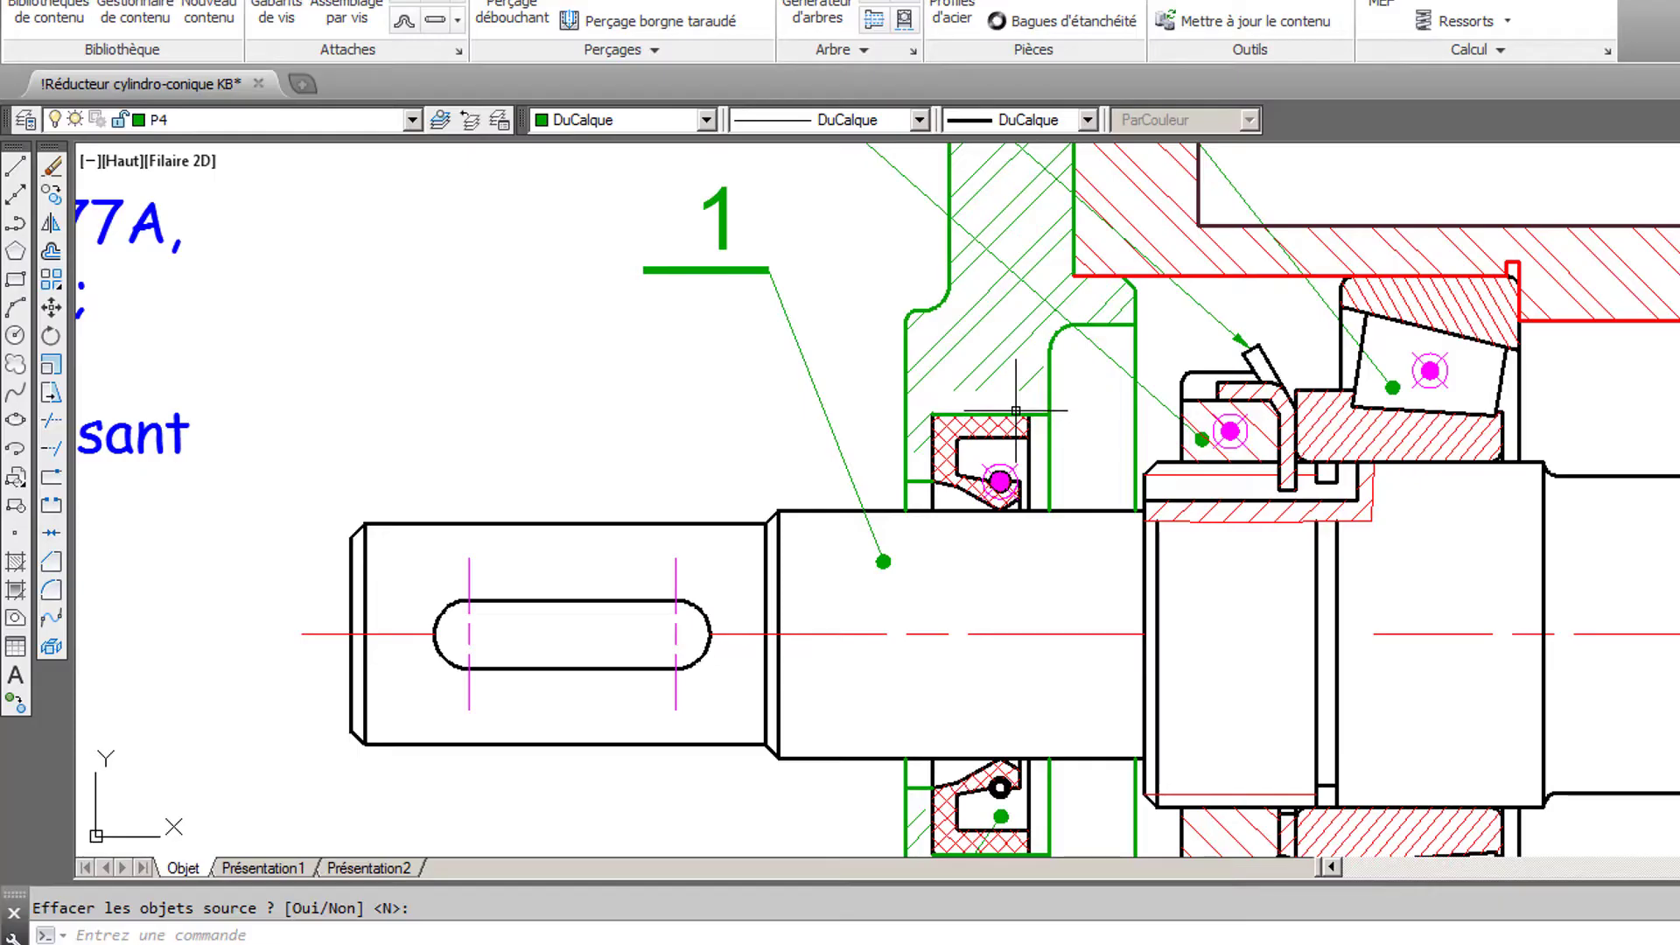
# - Move the cover's existing hatch out of the section into the blank area beyond the shaft's keyed end
pyautogui.scroll(-2, 1014, 416)
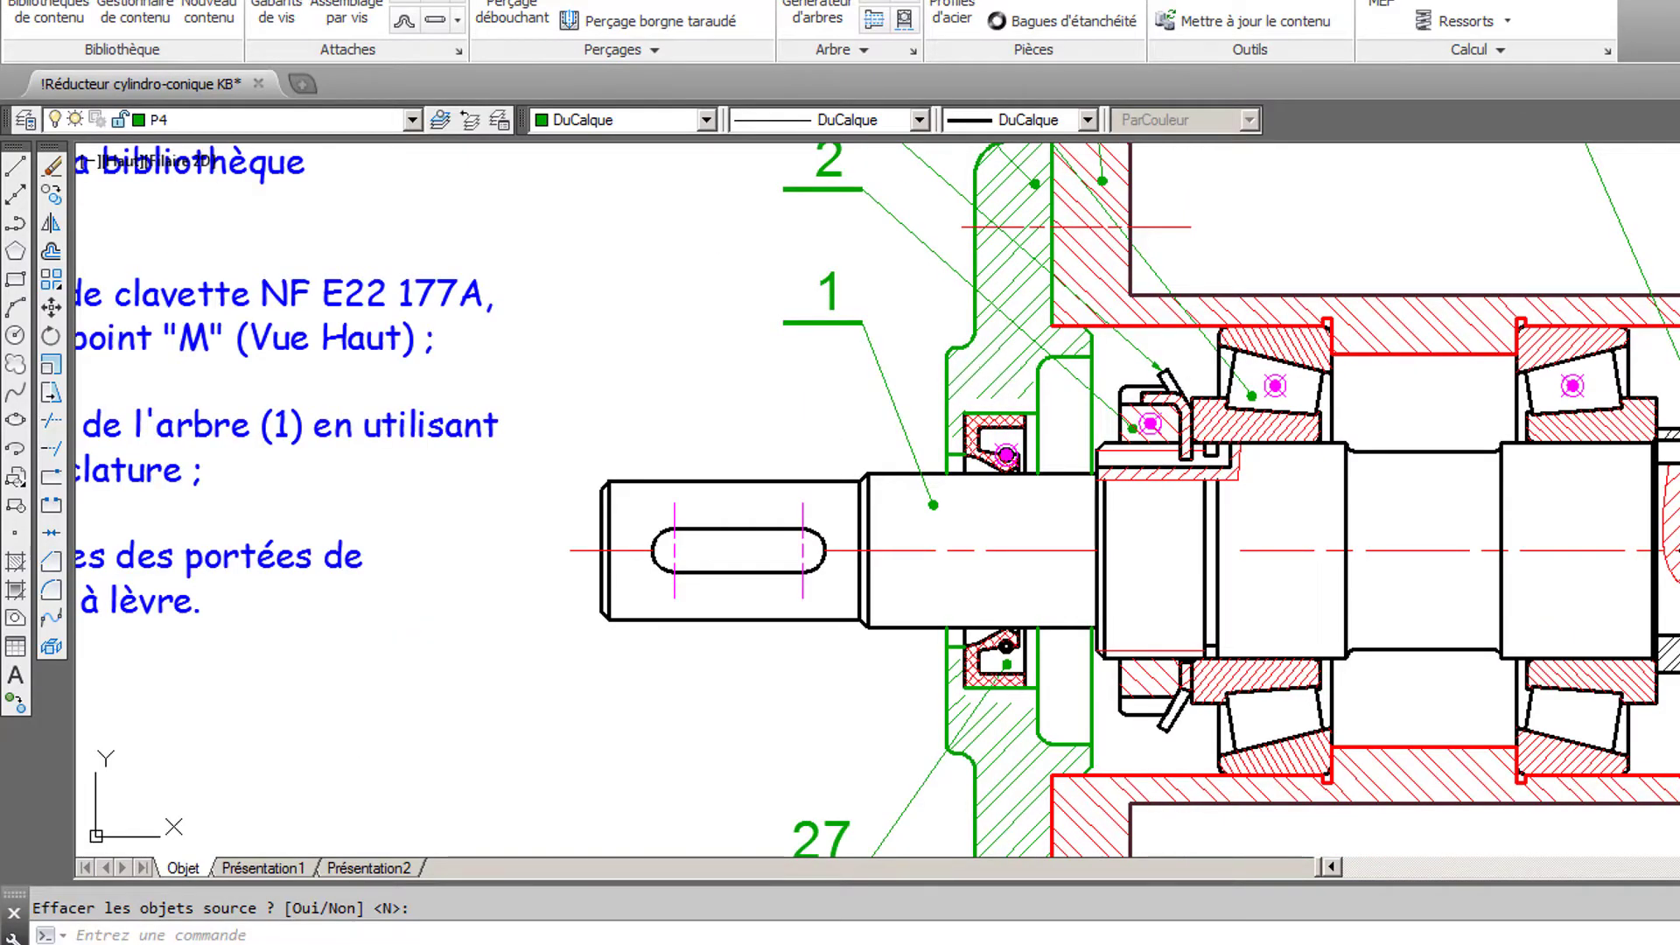
pyautogui.press('Return')
pyautogui.click(1007, 374)
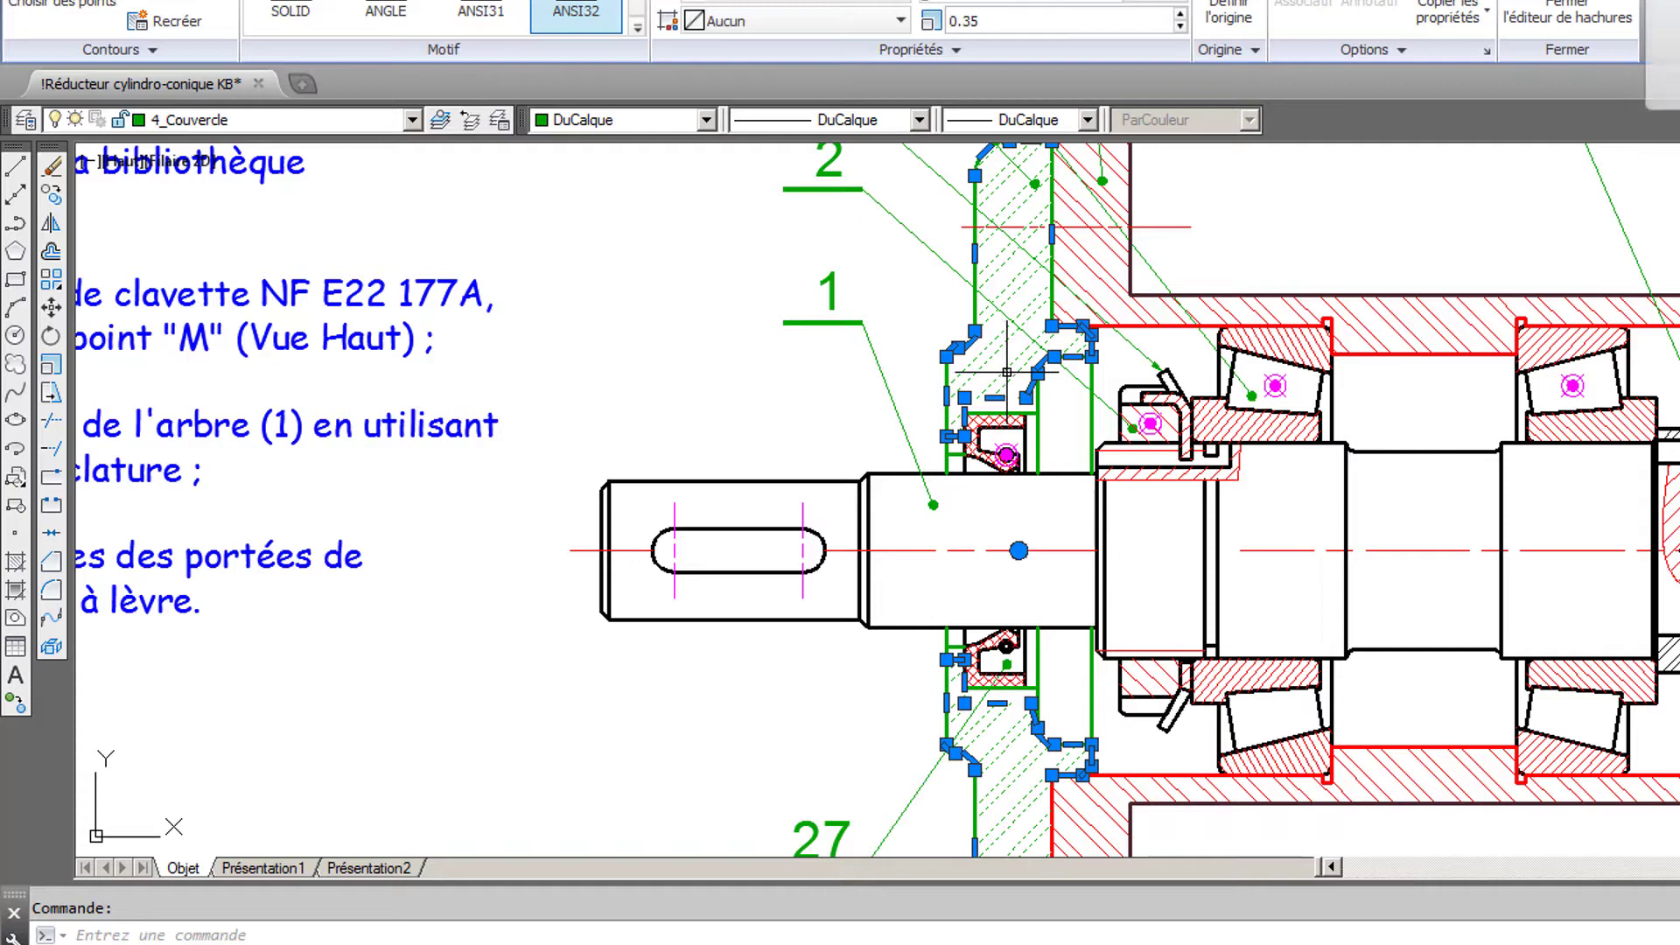
pyautogui.moveTo(1007, 374)
pyautogui.mouseDown()
pyautogui.moveTo(505, 345)
pyautogui.moveTo(455, 392)
pyautogui.mouseUp()
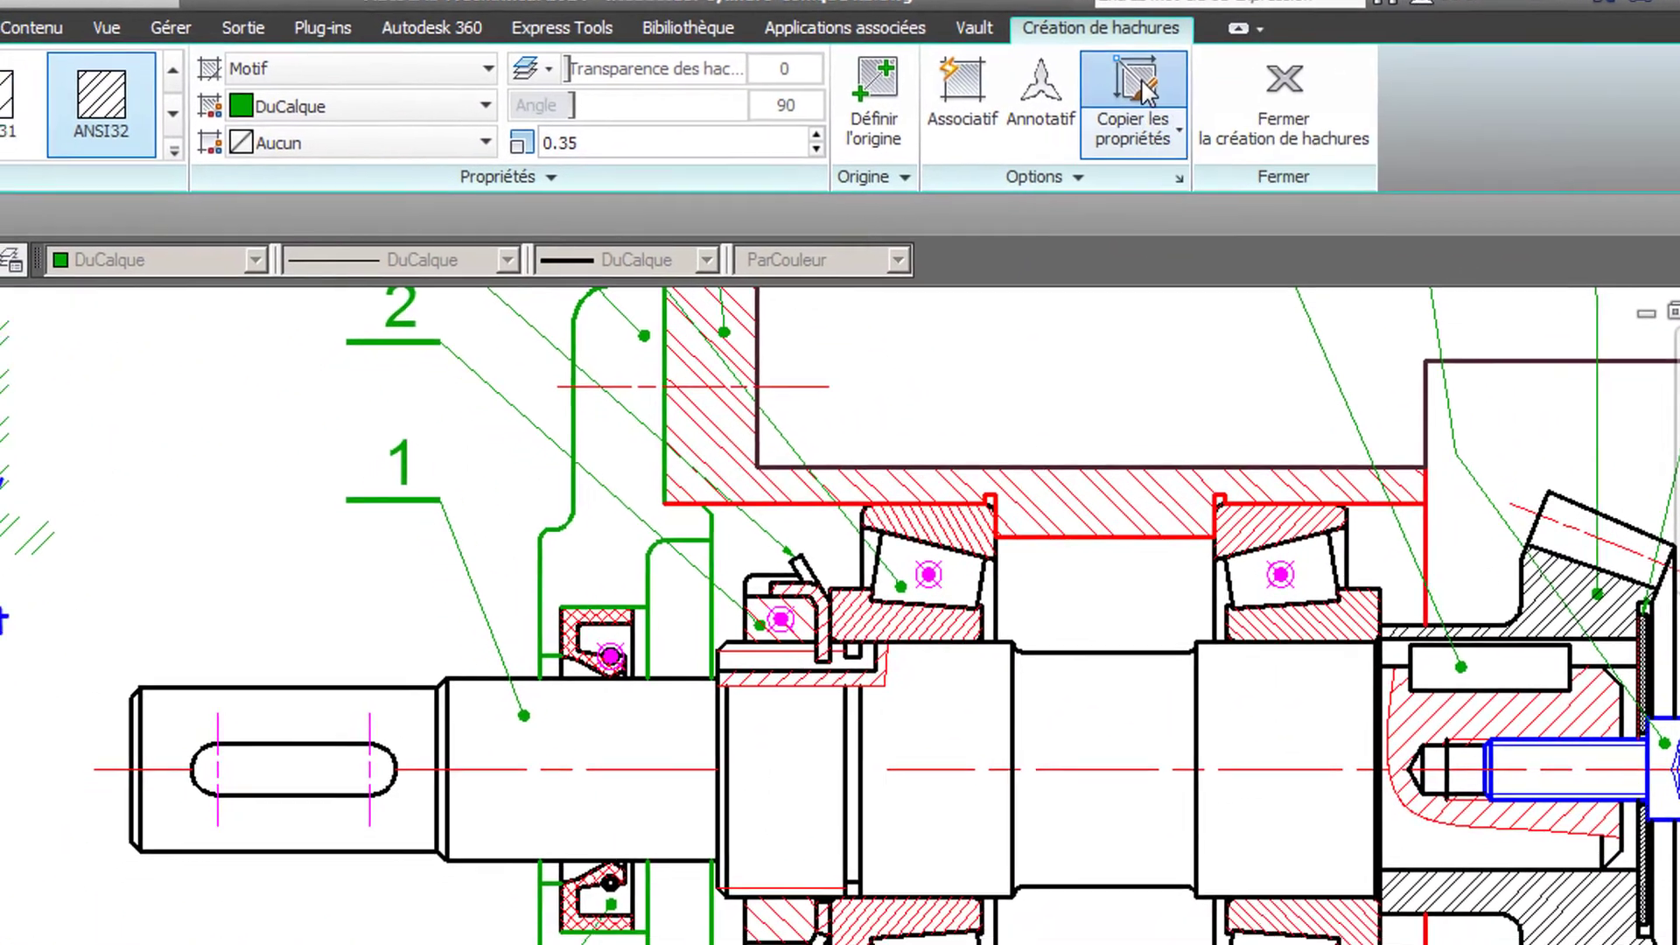
# - Hatch the cover's section areas above and below the shaft, copying the properties of the displaced ANSI32 hatch
pyautogui.click(1143, 87)
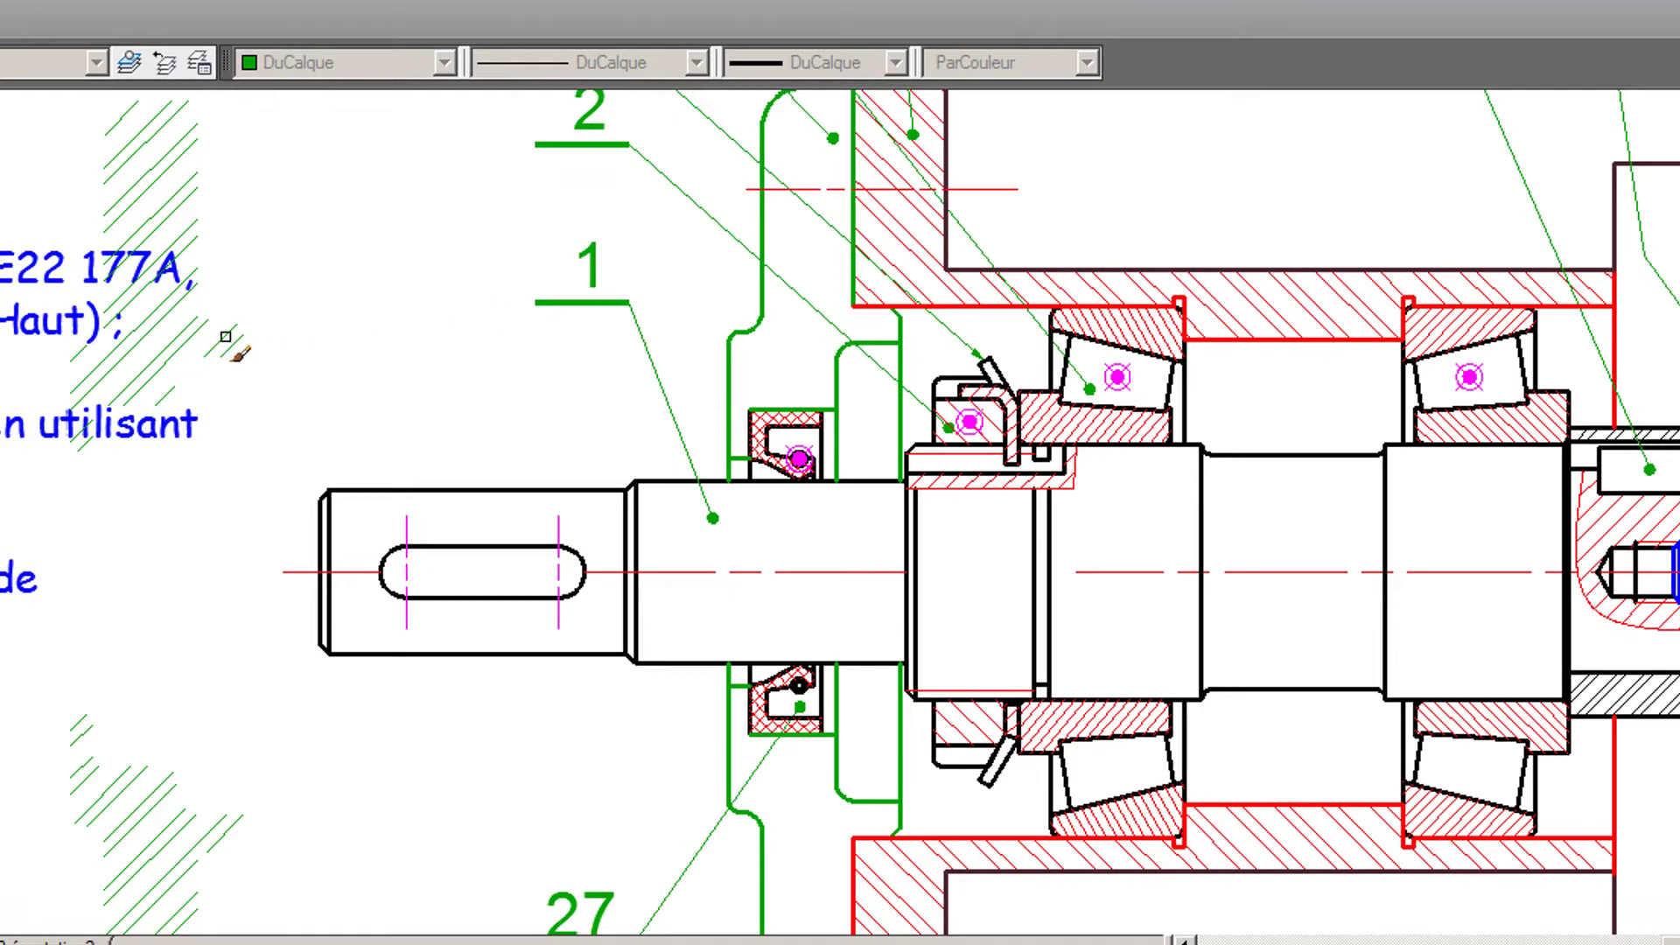
pyautogui.click(225, 336)
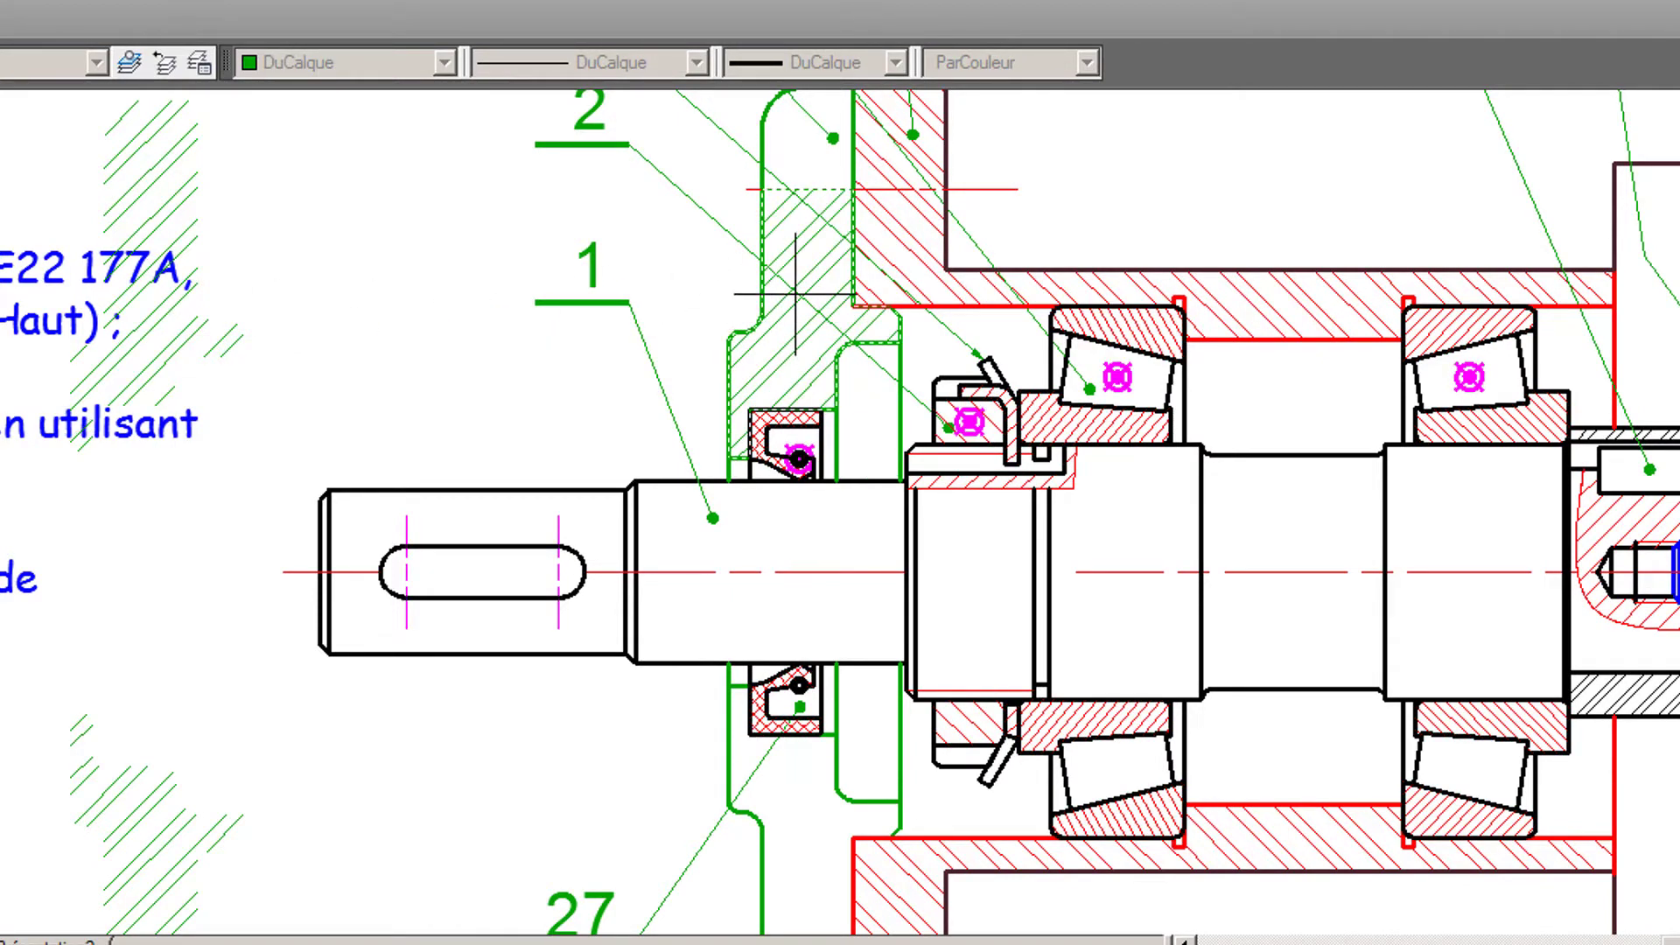
pyautogui.click(798, 163)
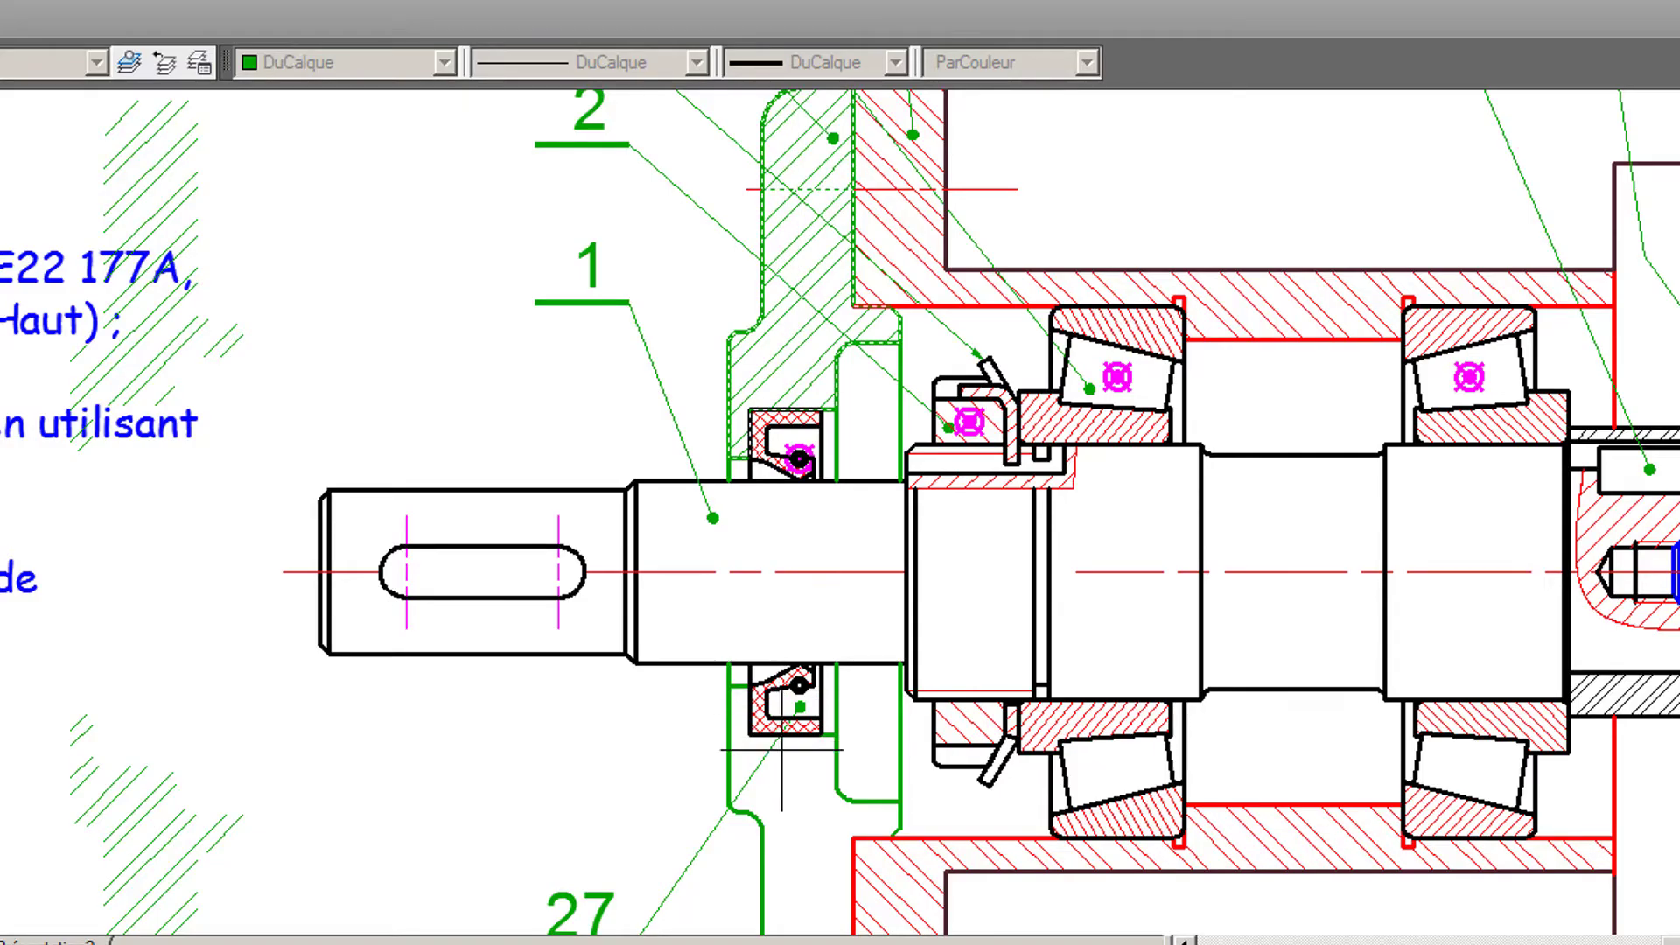
pyautogui.moveTo(794, 765); pyautogui.dragTo(776, 466, button='middle')
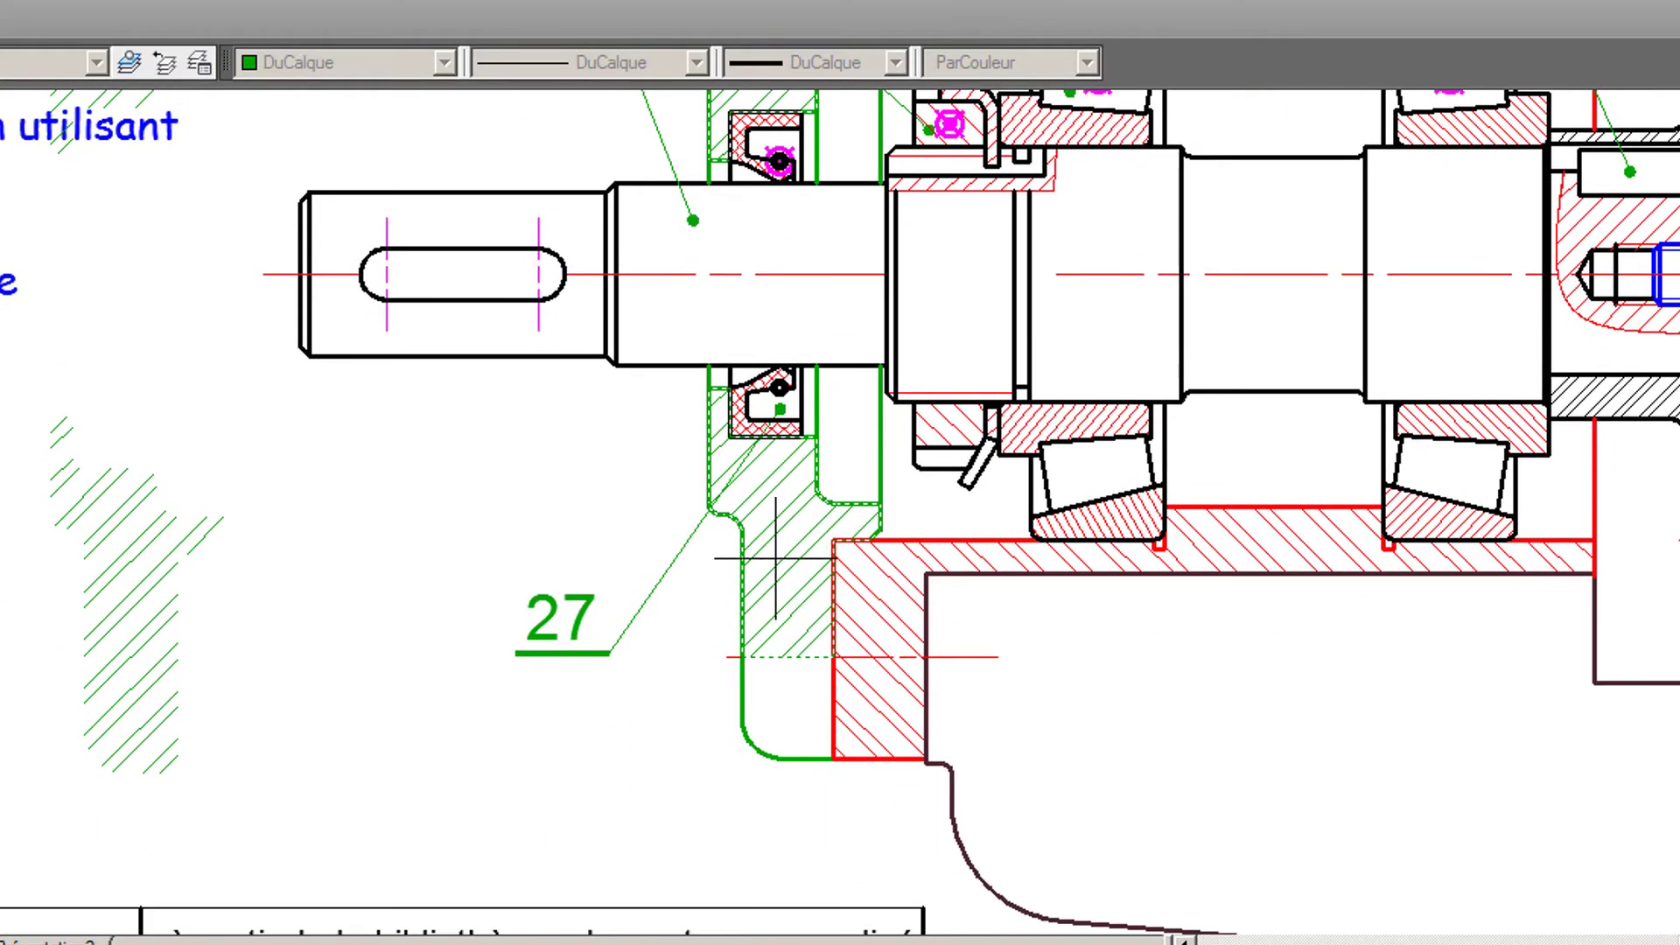
pyautogui.press('Escape')
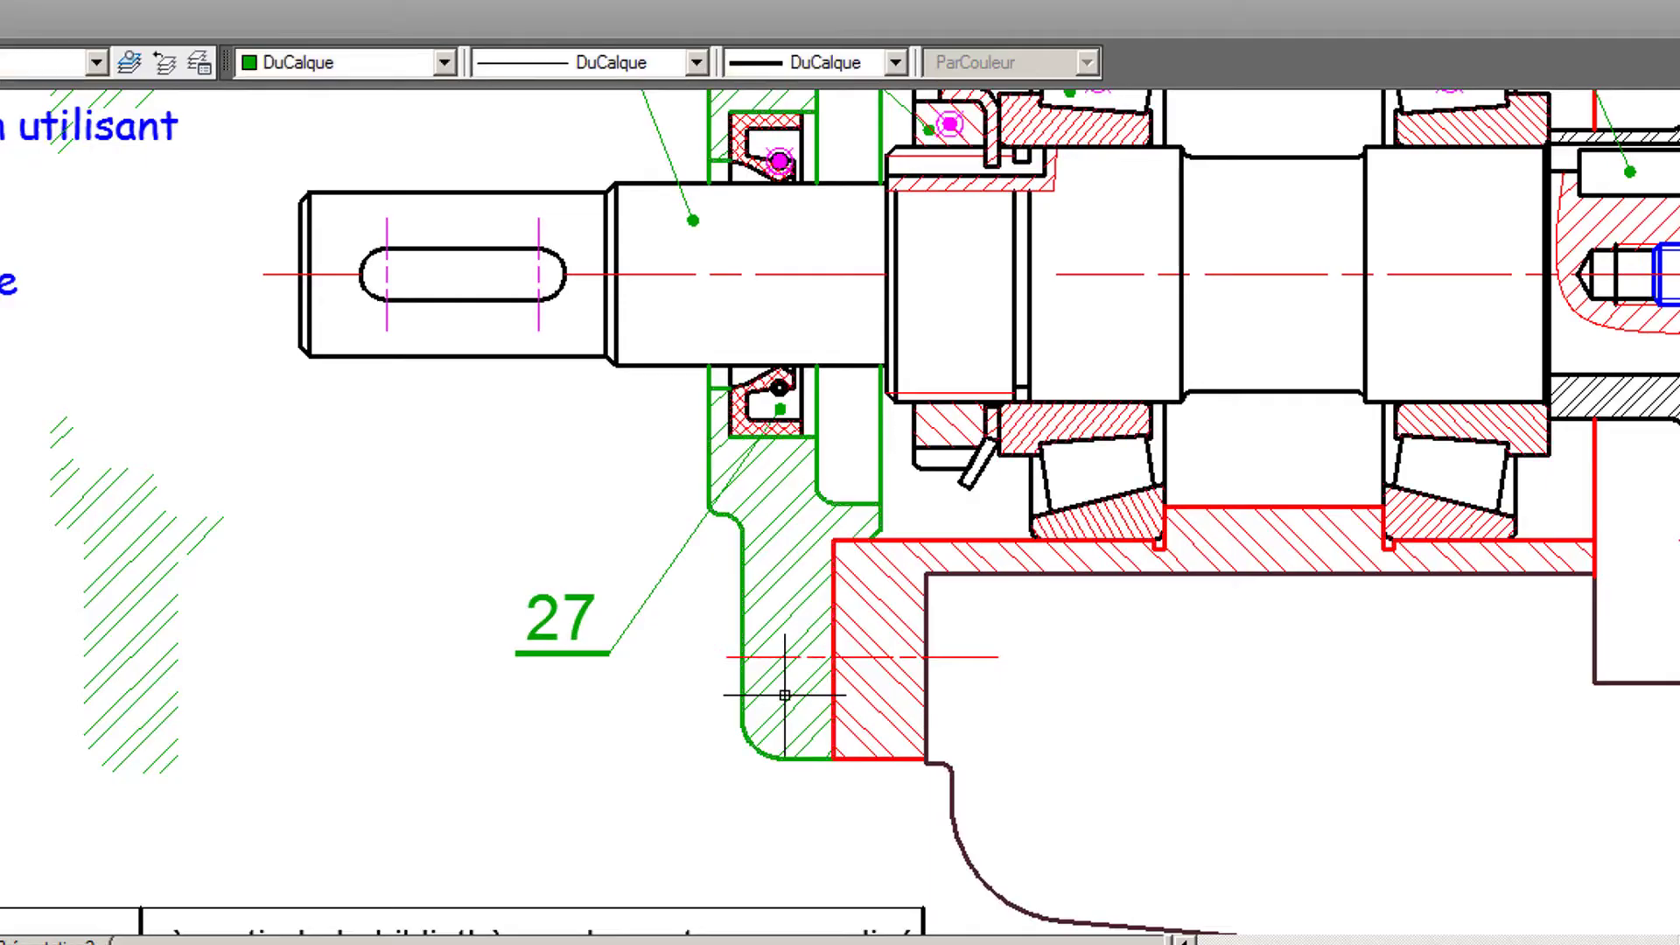
# - Delete the displaced old cover hatch beside the shaft
pyautogui.click(195, 544)
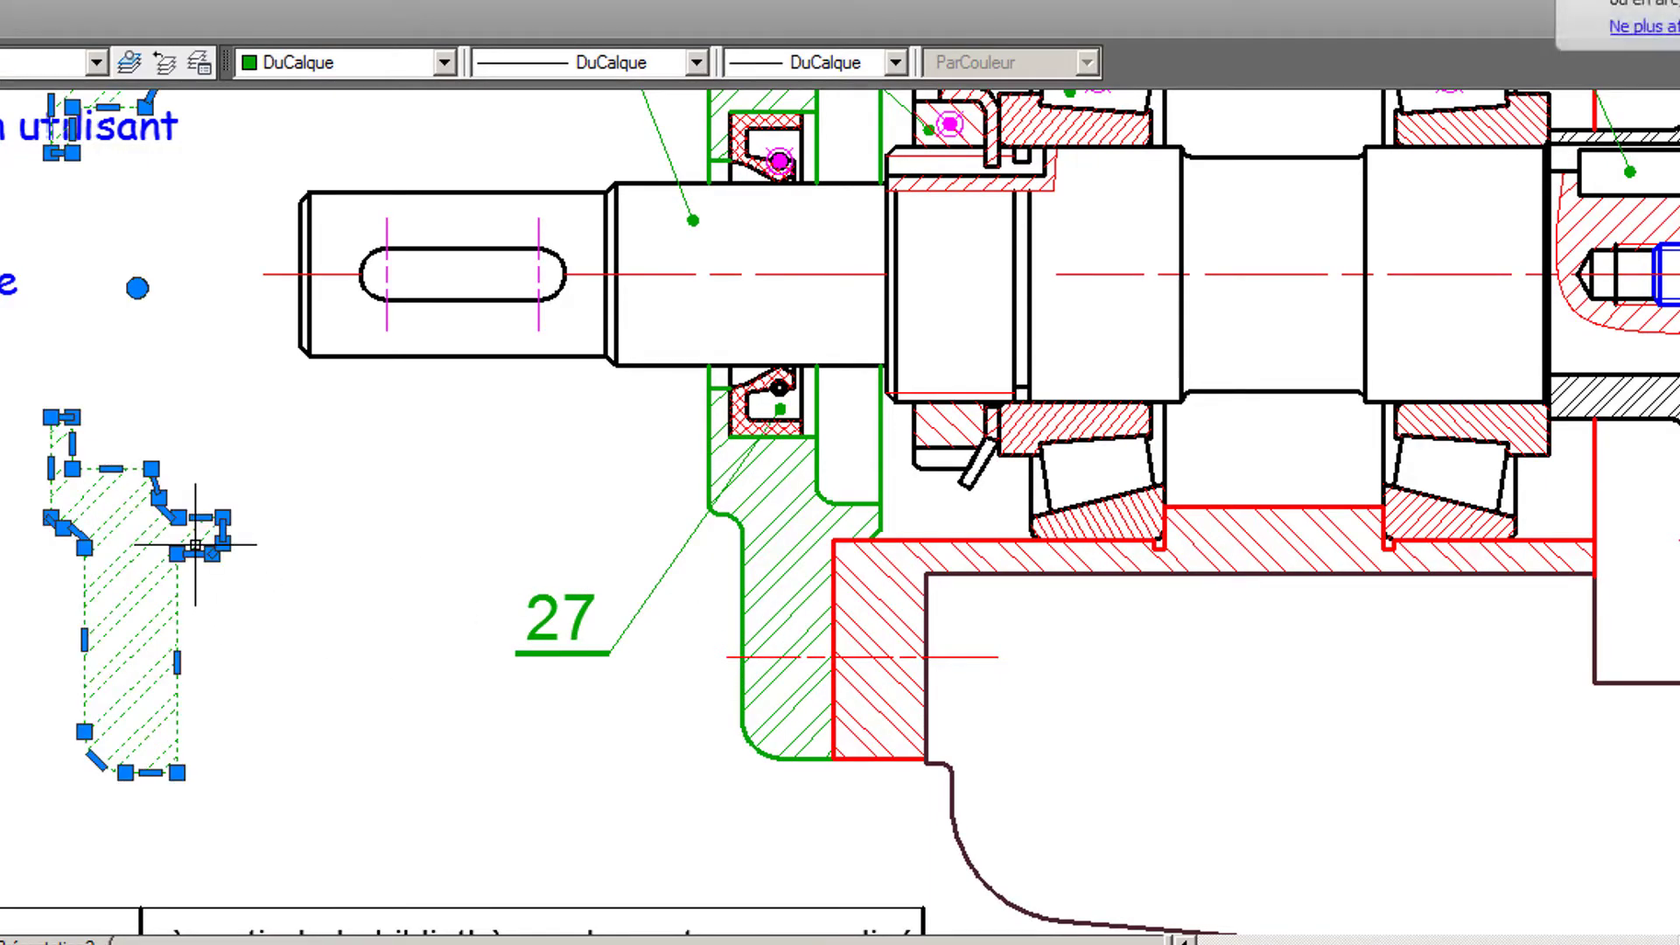
pyautogui.press('Delete')
pyautogui.moveTo(456, 577)
pyautogui.mouseDown(button='middle')
pyautogui.moveTo(473, 592)
pyautogui.moveTo(328, 807)
pyautogui.moveTo(224, 832)
pyautogui.mouseUp(button='middle')
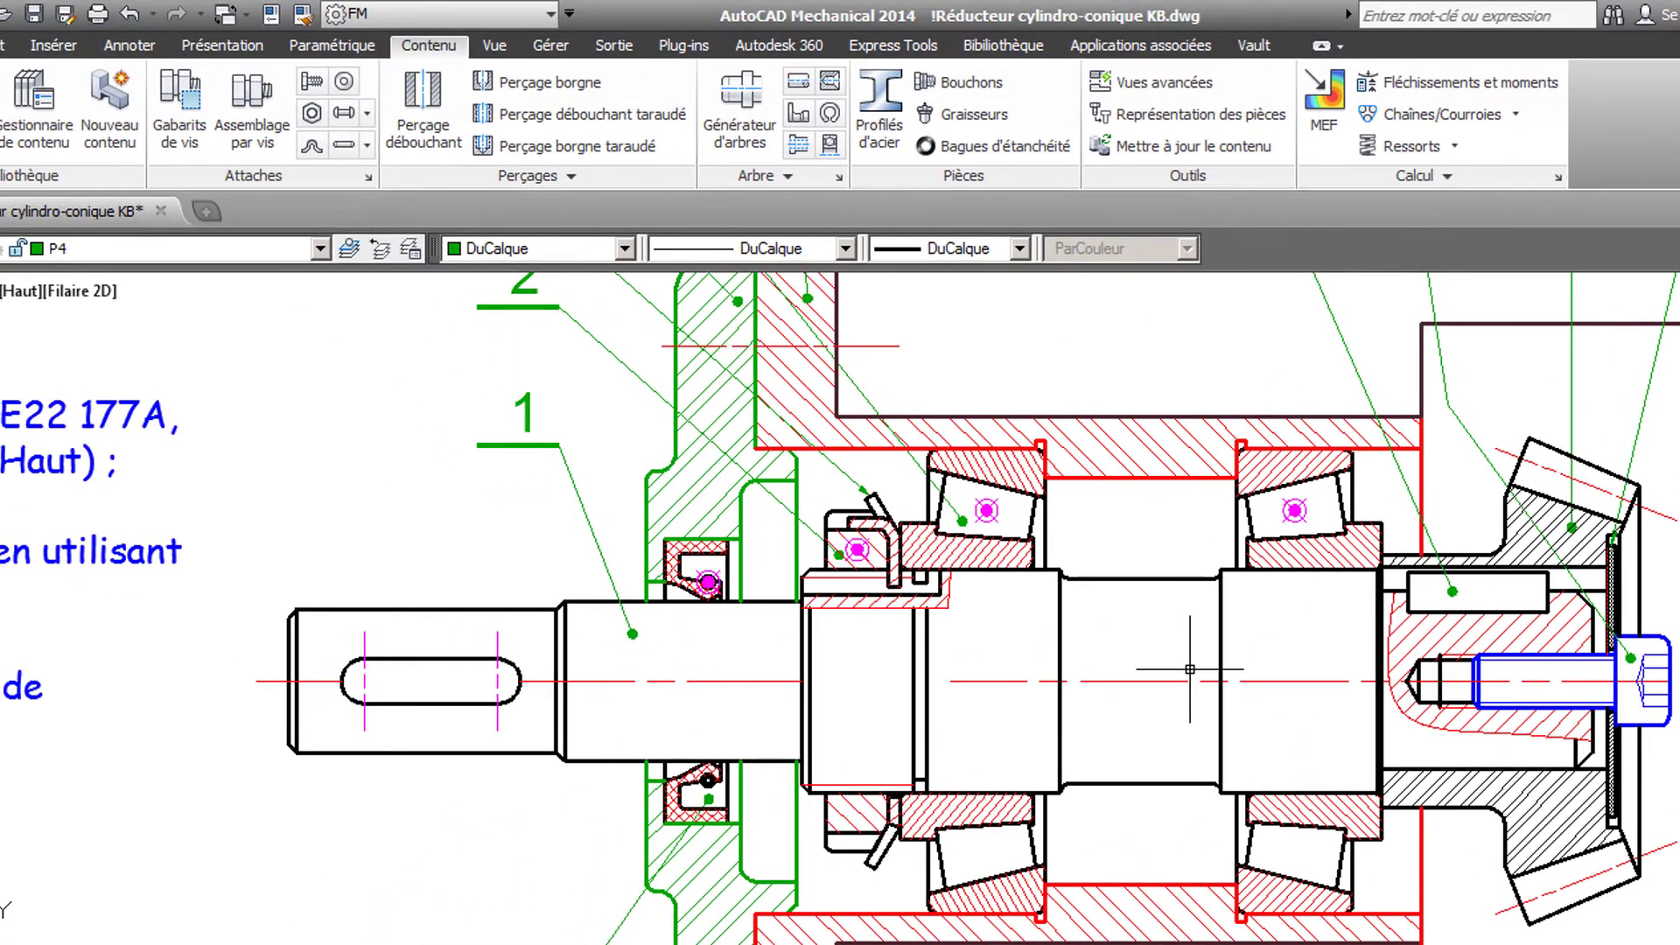
# - Add a vertical dimension across the shaft's bearing seat next to the bevel gear, with a diameter symbol before the value
pyautogui.moveTo(1190, 669); pyautogui.dragTo(1127, 700, button='middle')
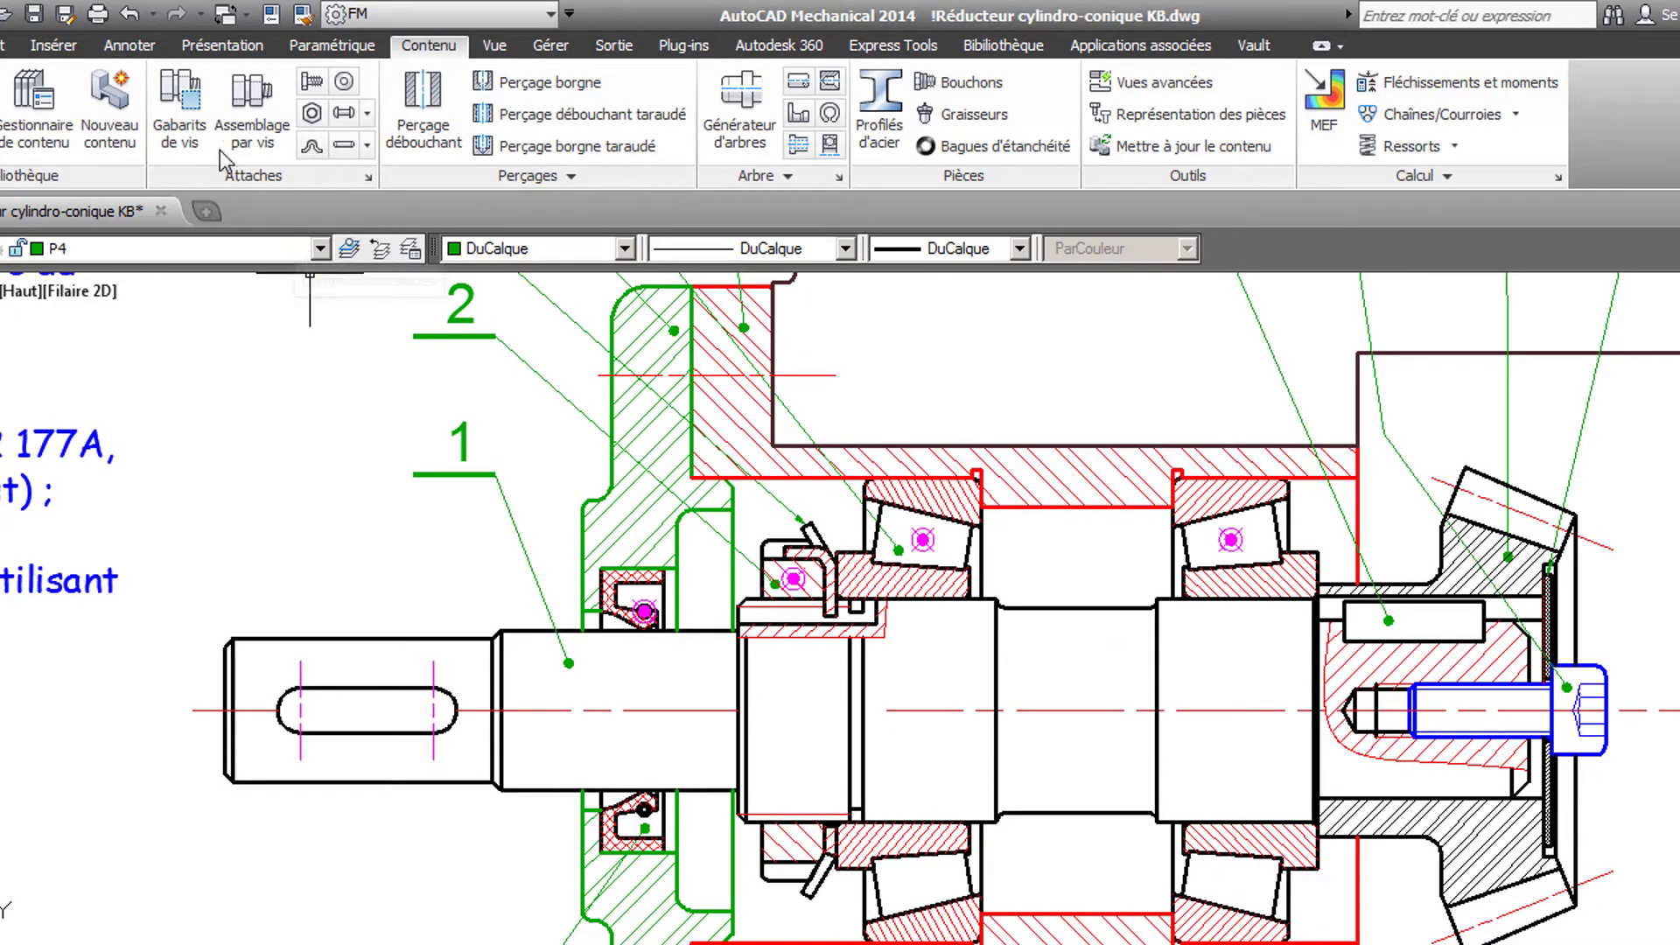
pyautogui.click(128, 46)
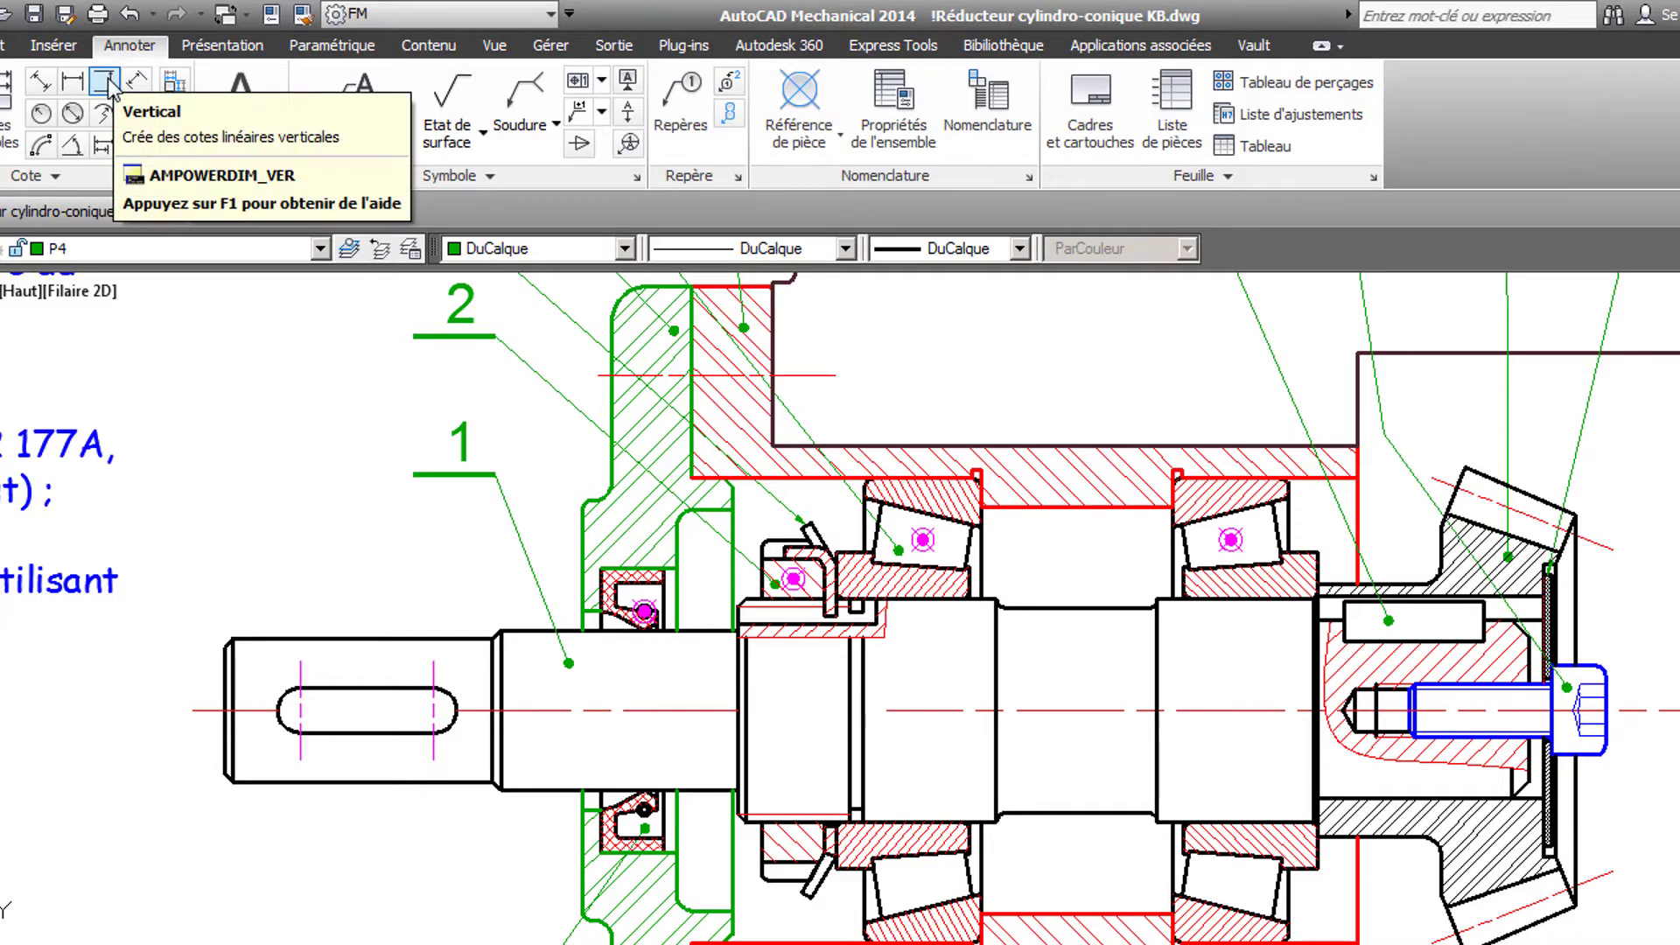
pyautogui.click(104, 83)
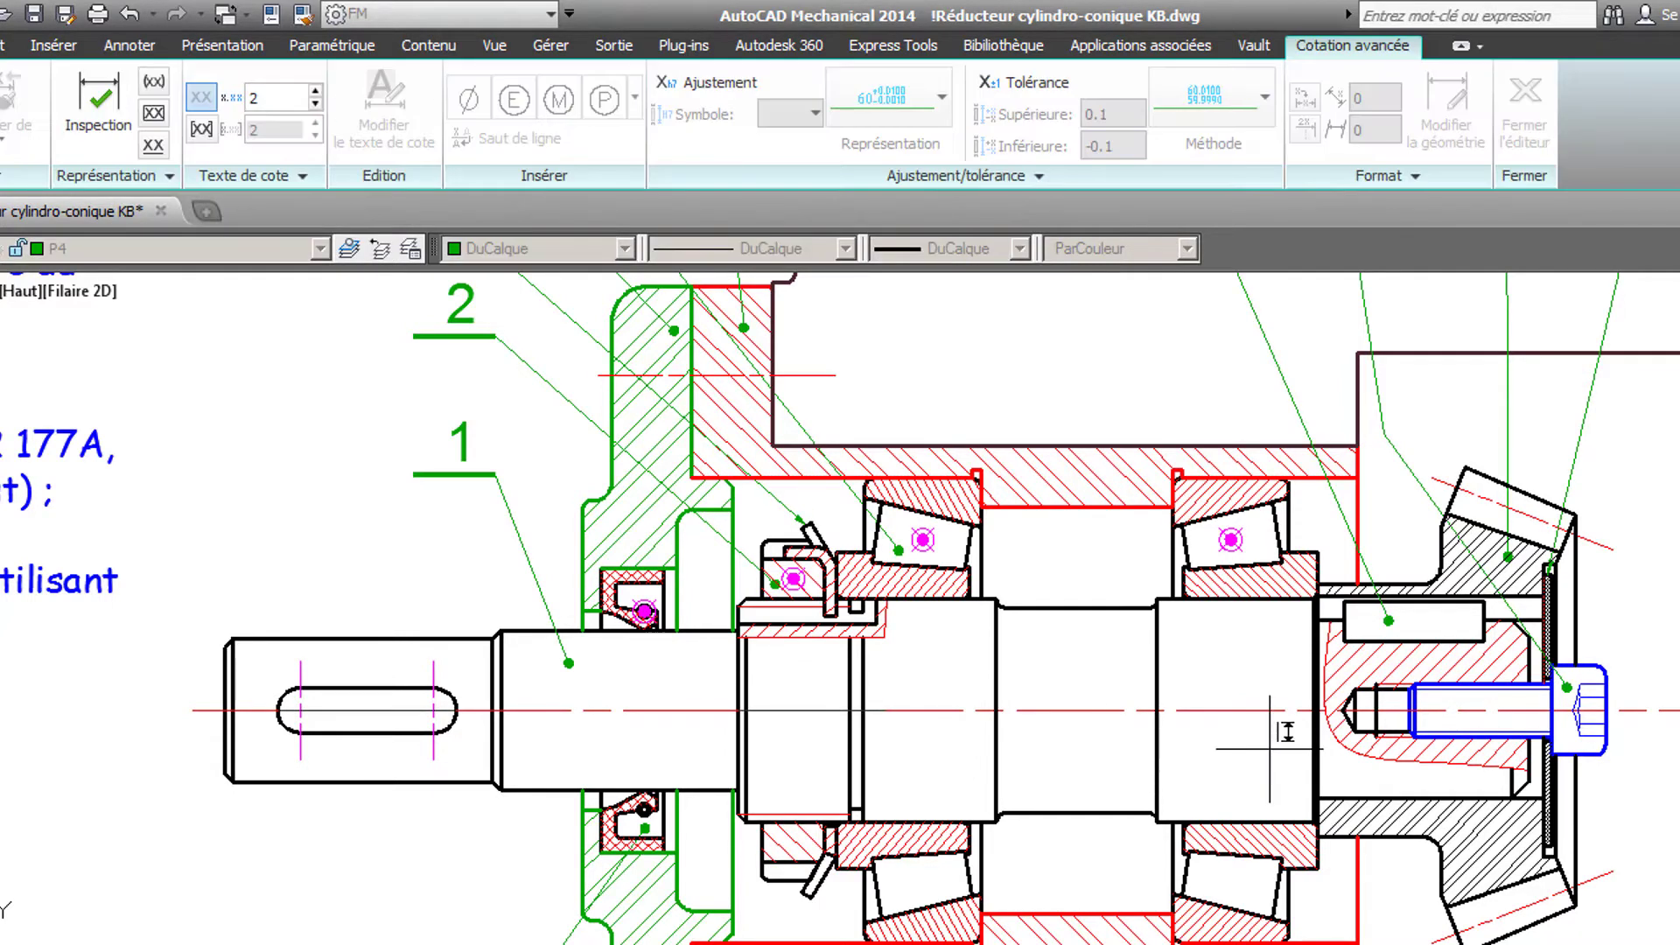
pyautogui.click(1251, 822)
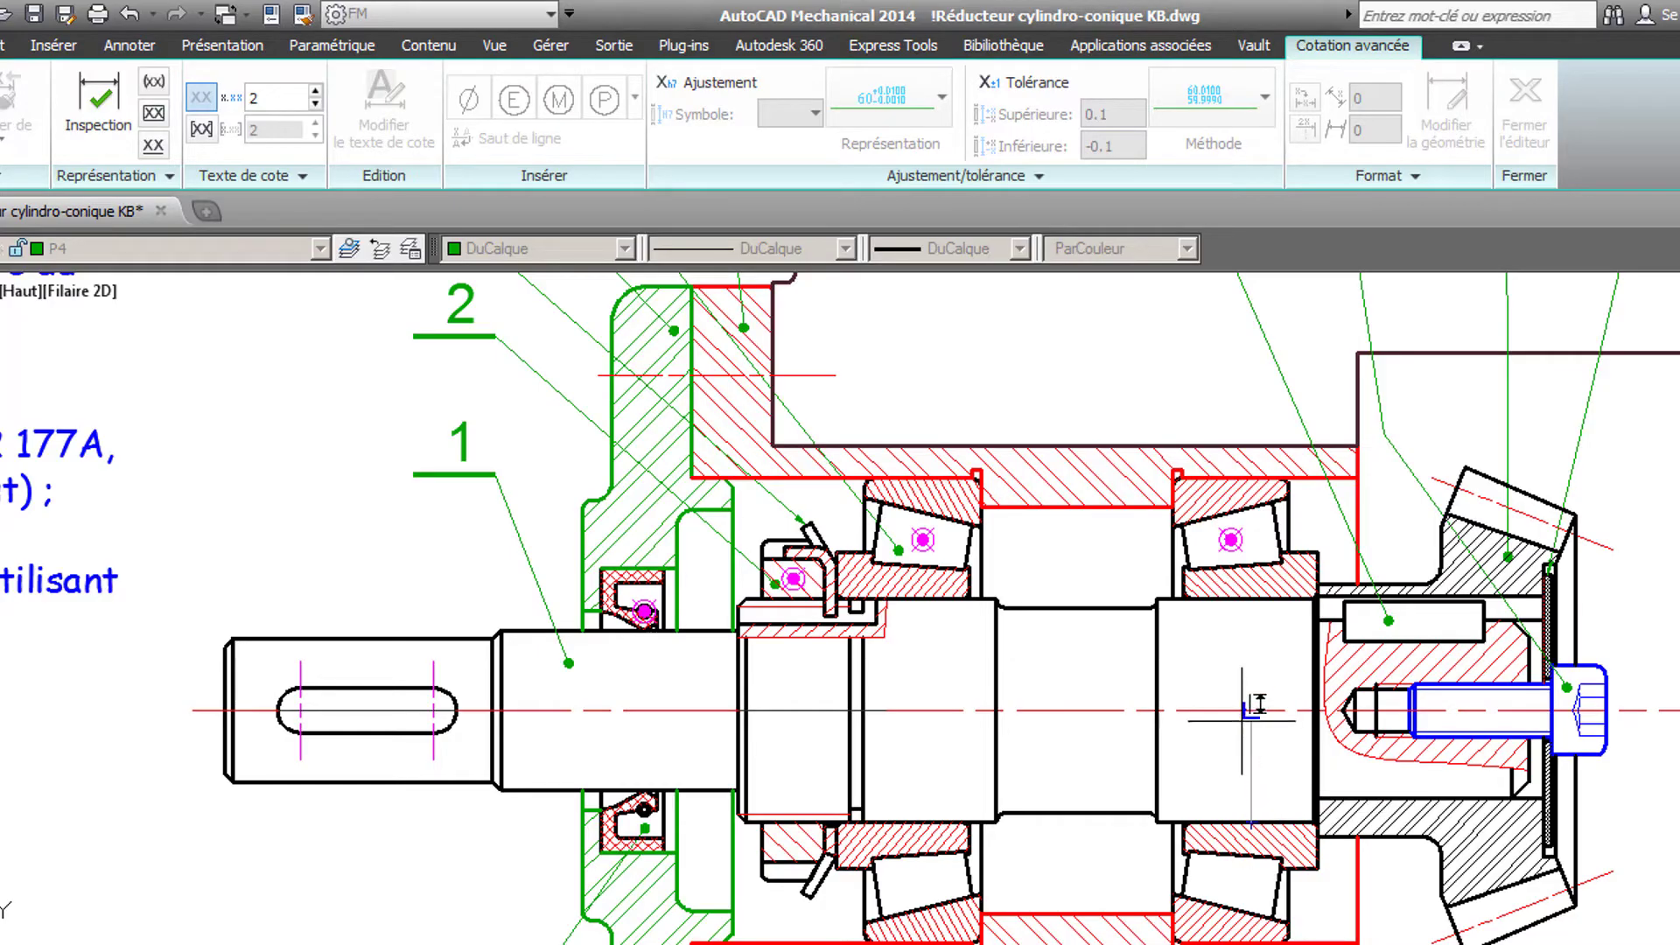
pyautogui.click(1261, 584)
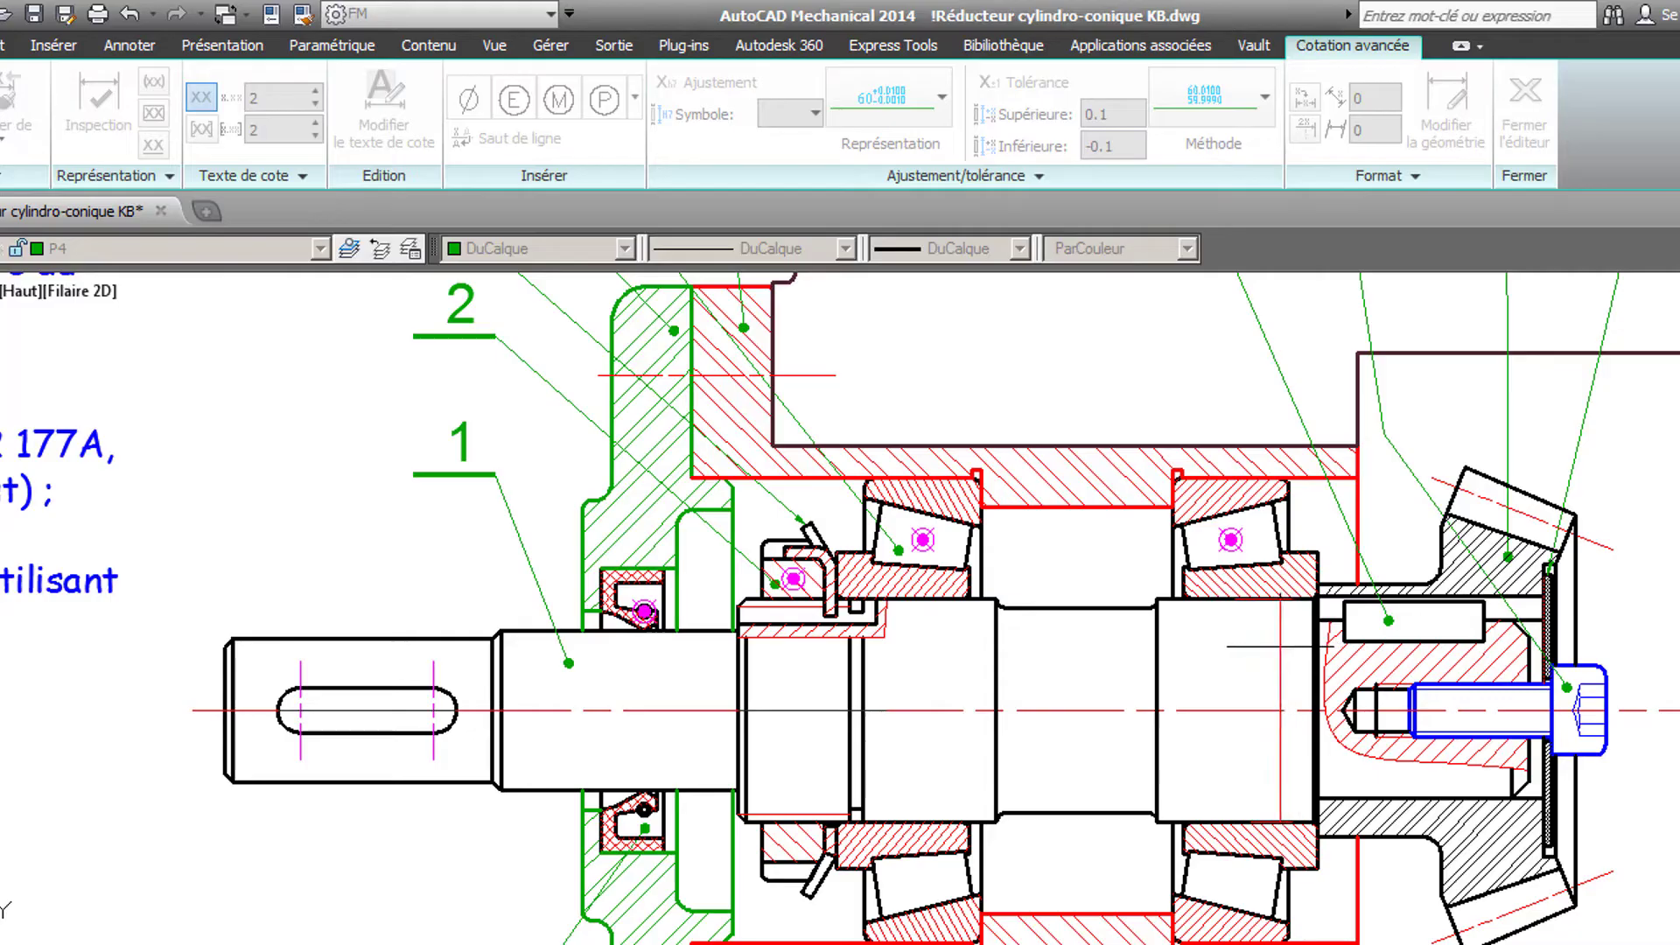
pyautogui.click(1280, 710)
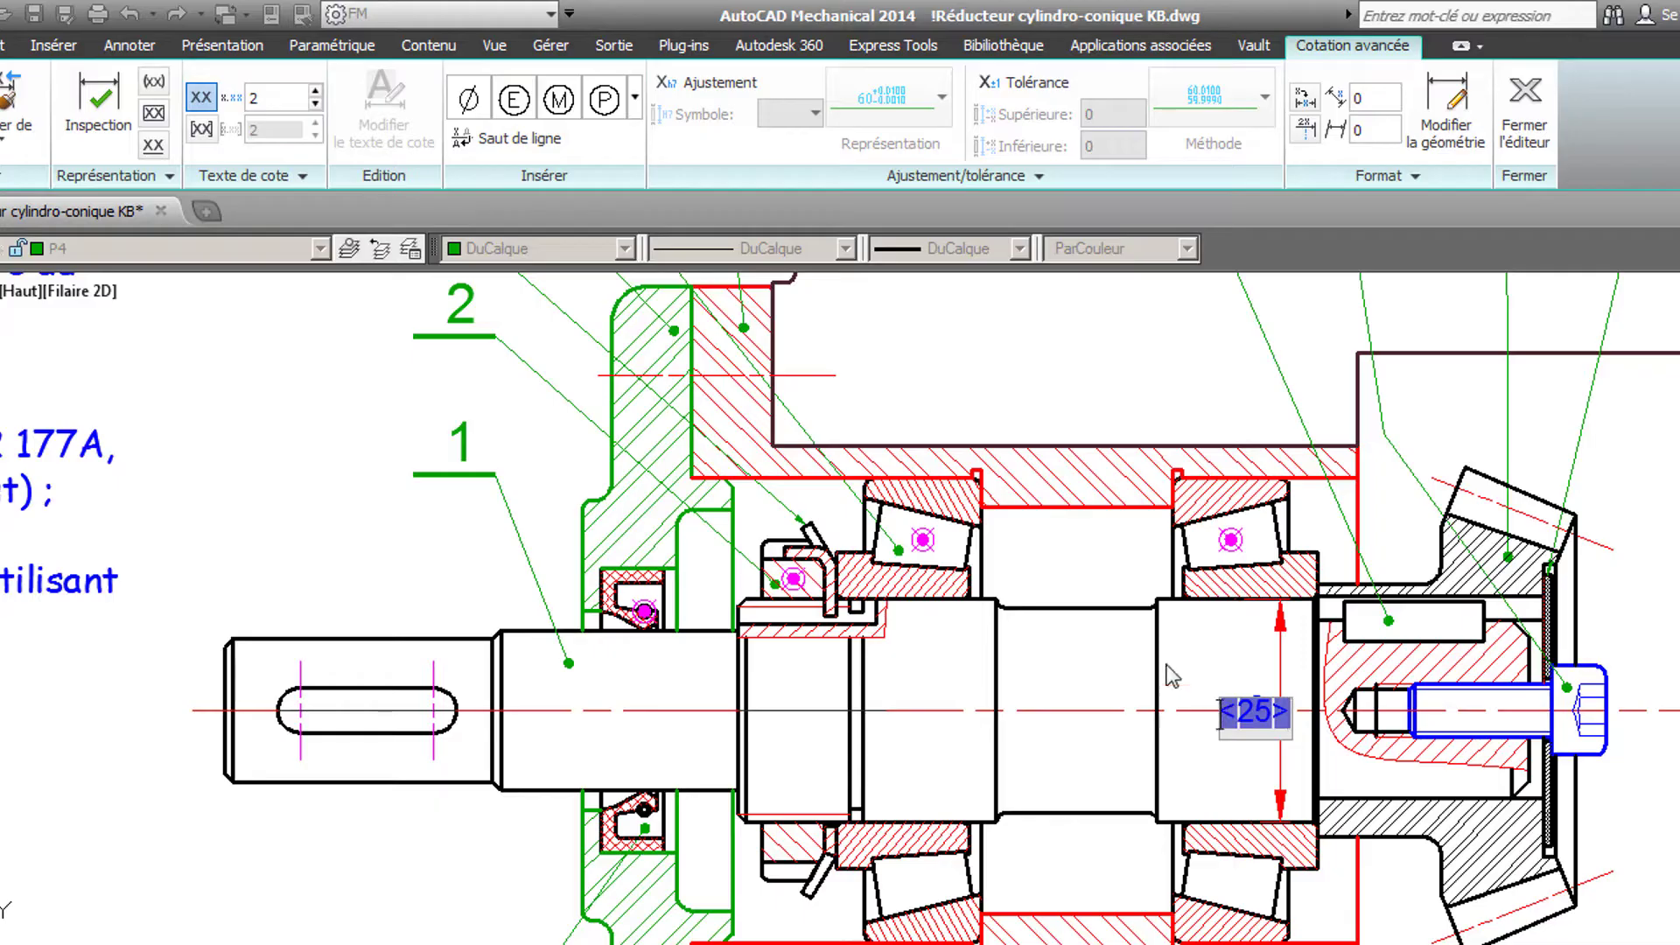
pyautogui.click(477, 105)
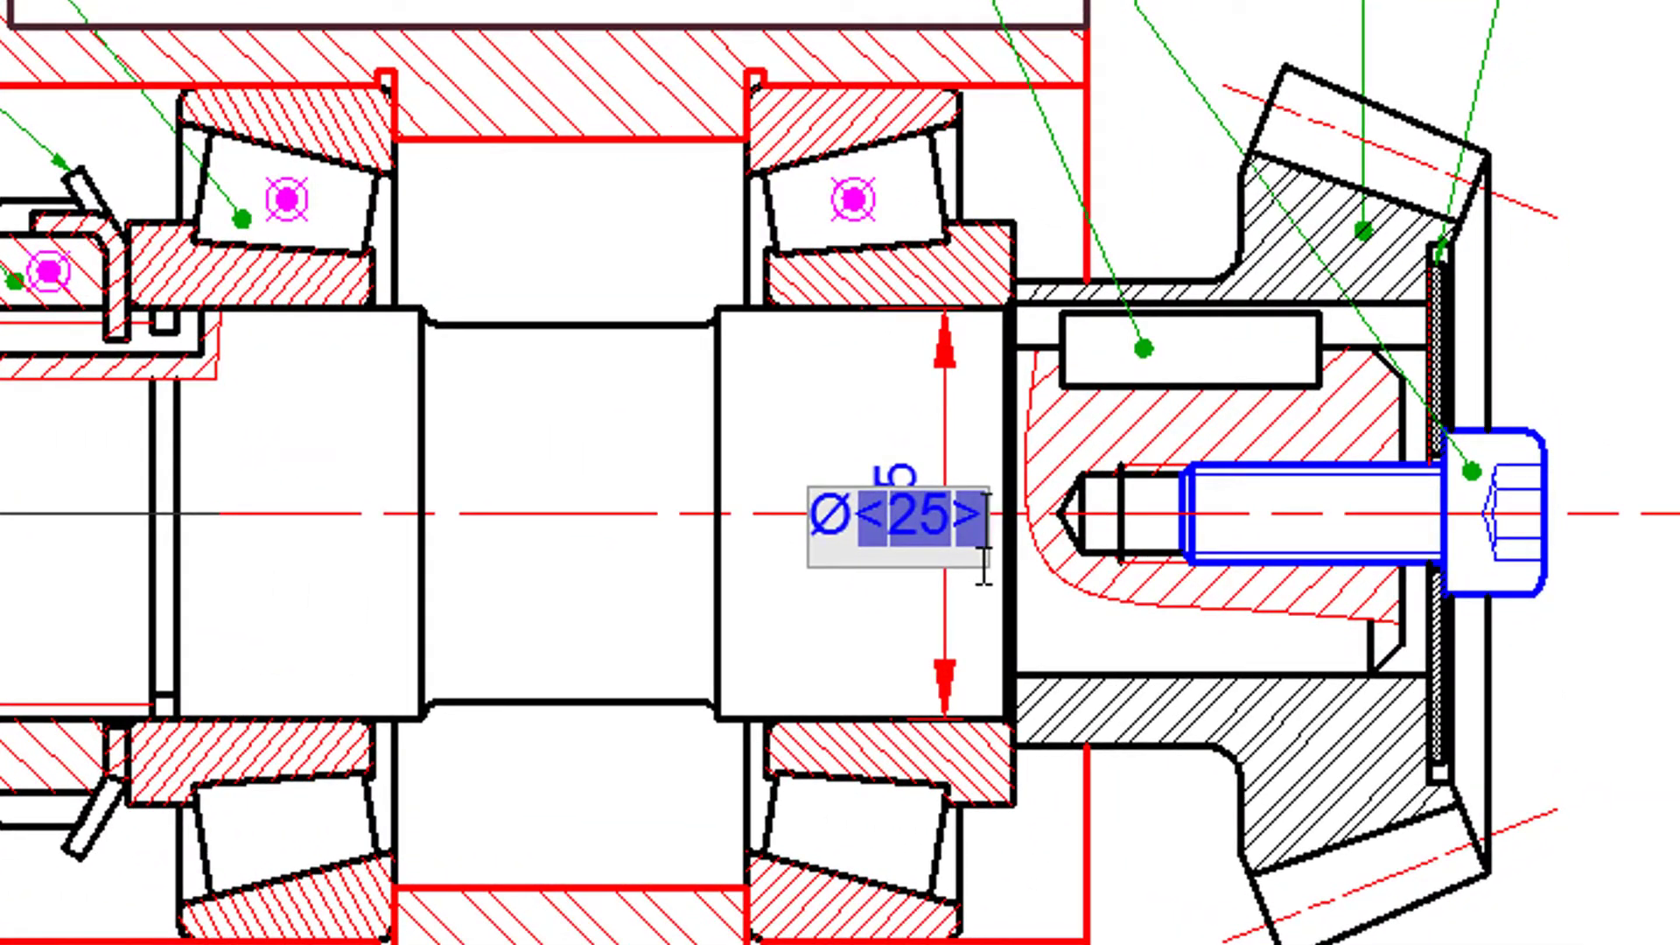
# - Give the bearing seat's diameter dimension the shaft fit m6 and finish the dimension
pyautogui.write('m6')
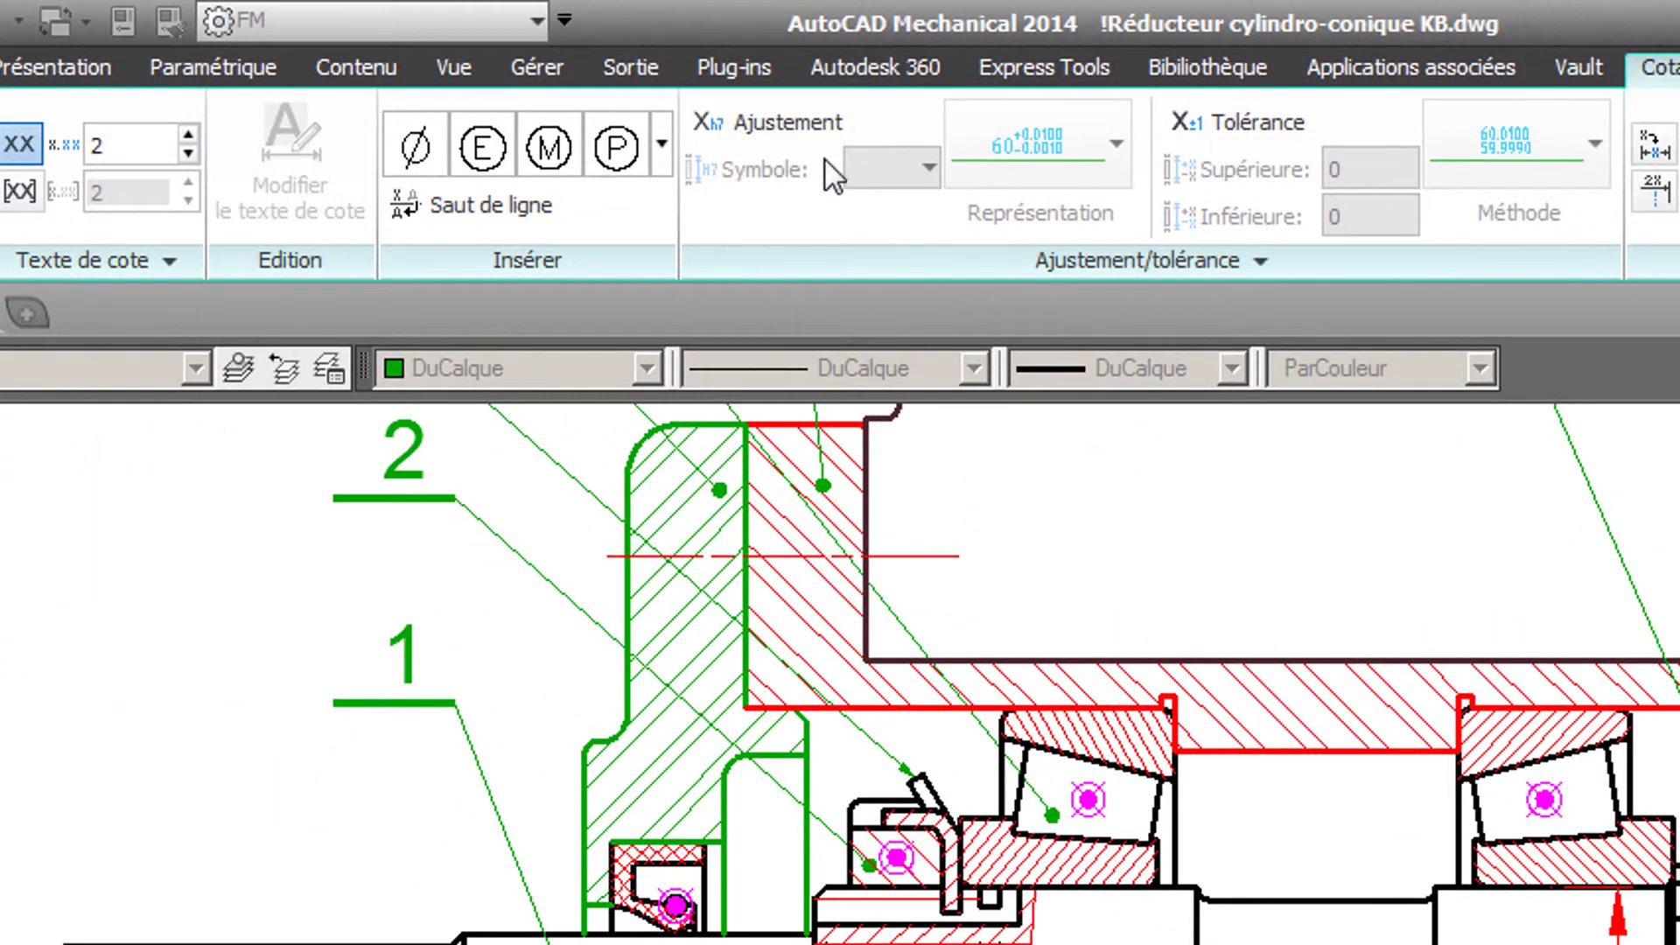
pyautogui.click(800, 130)
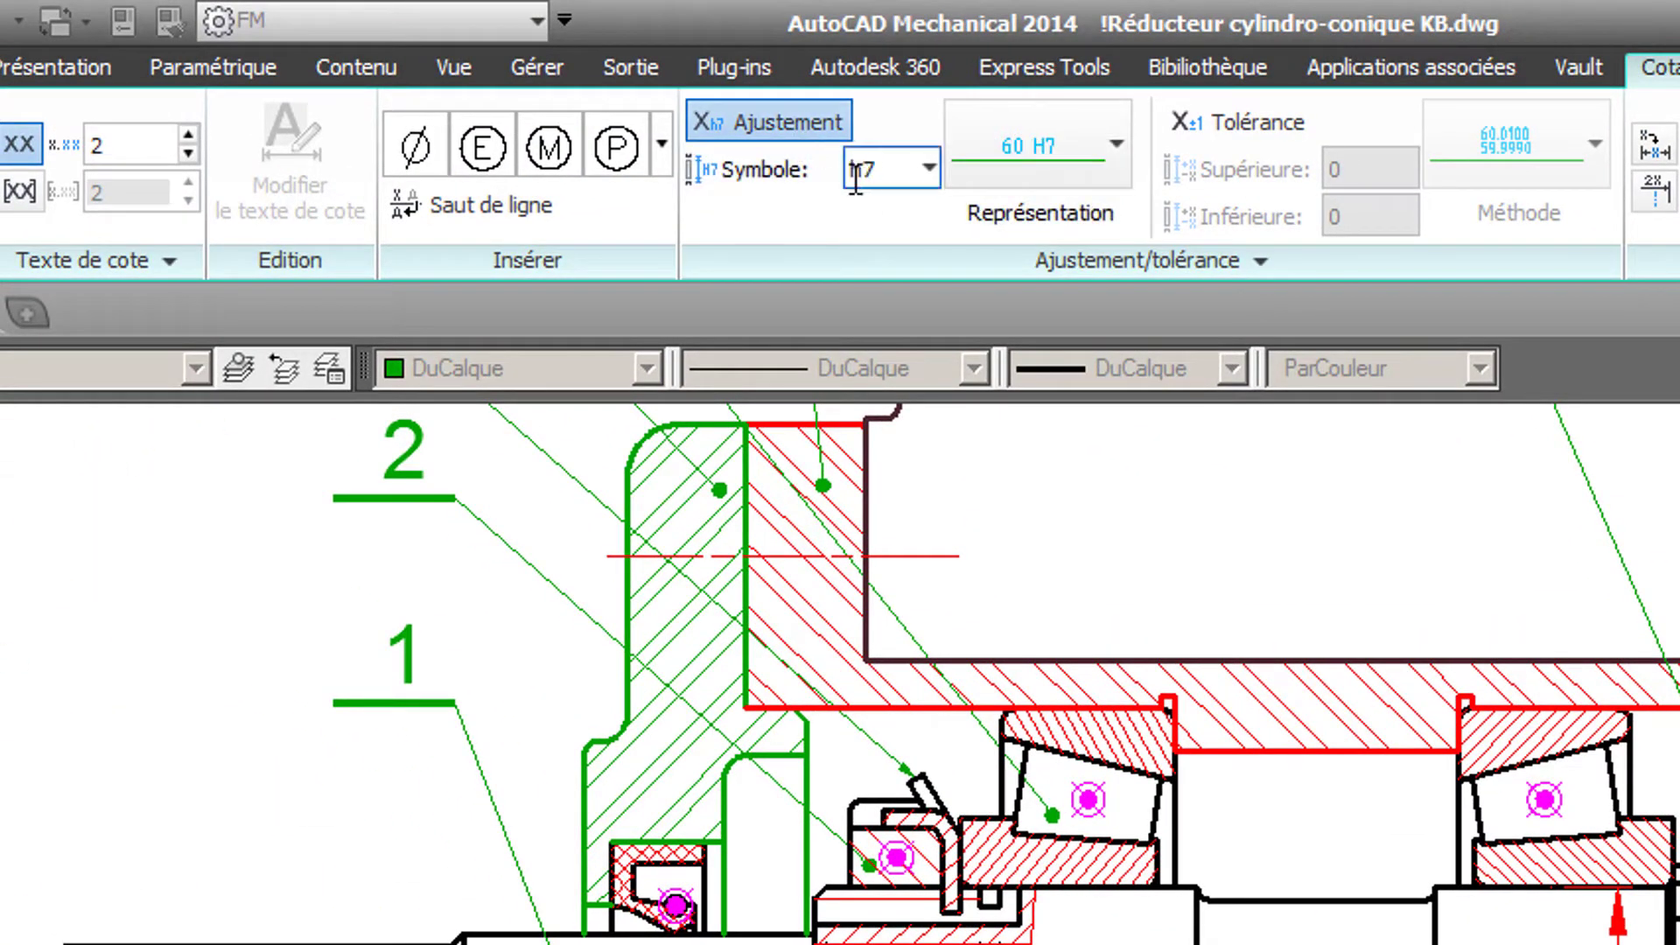
pyautogui.click(926, 171)
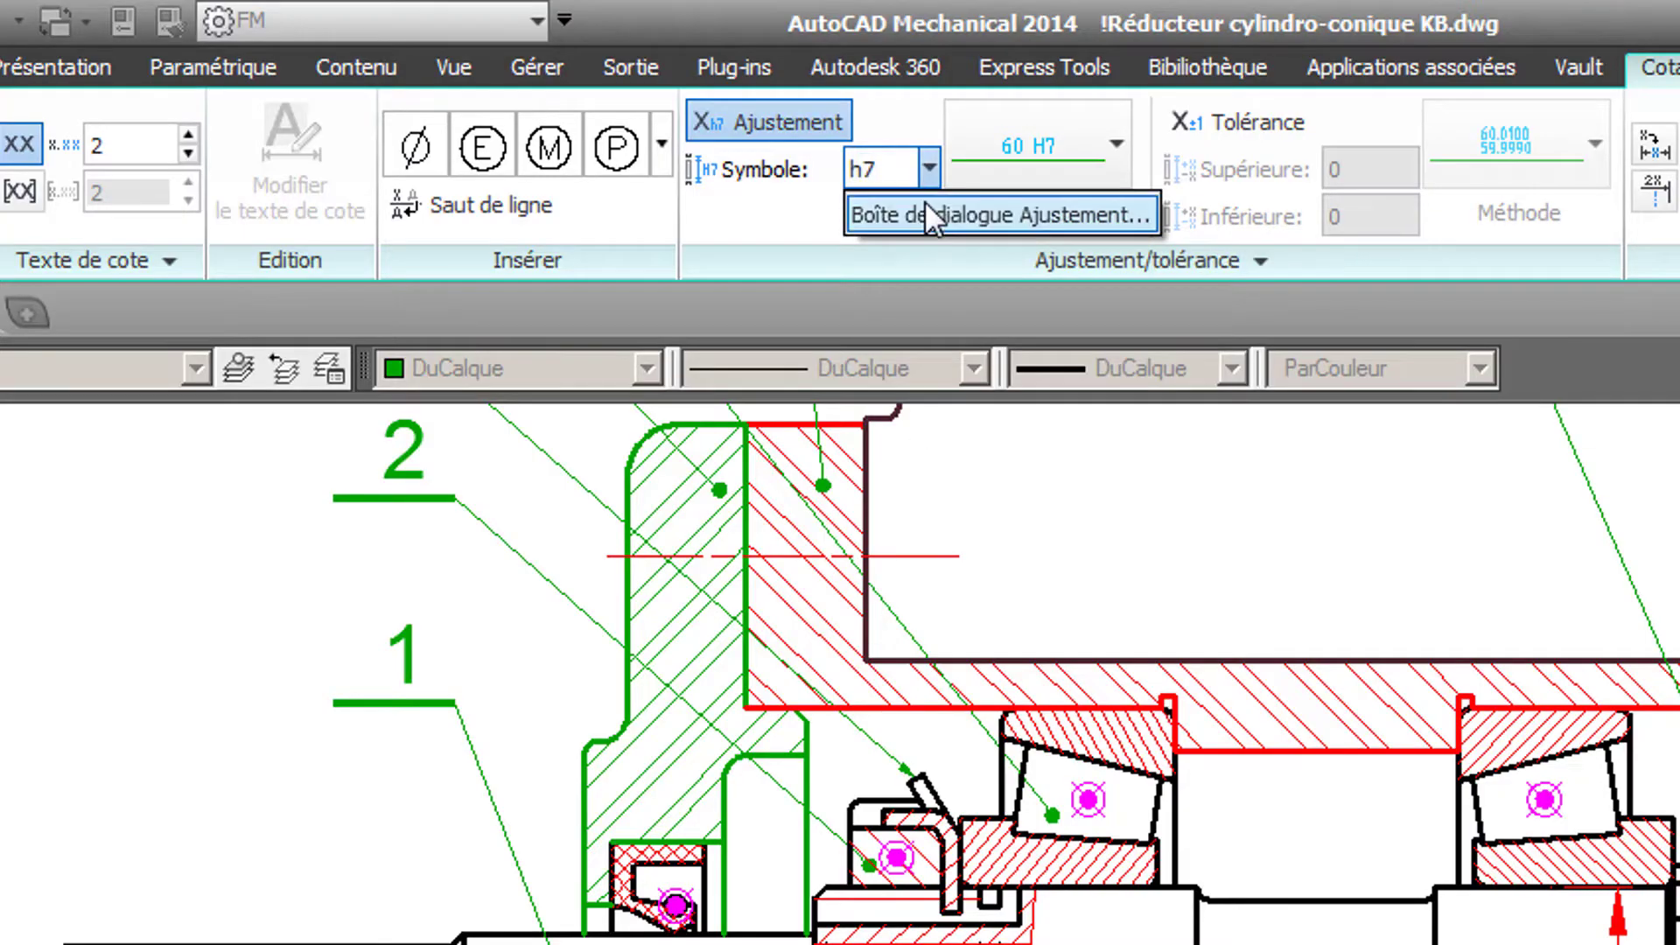
pyautogui.click(925, 202)
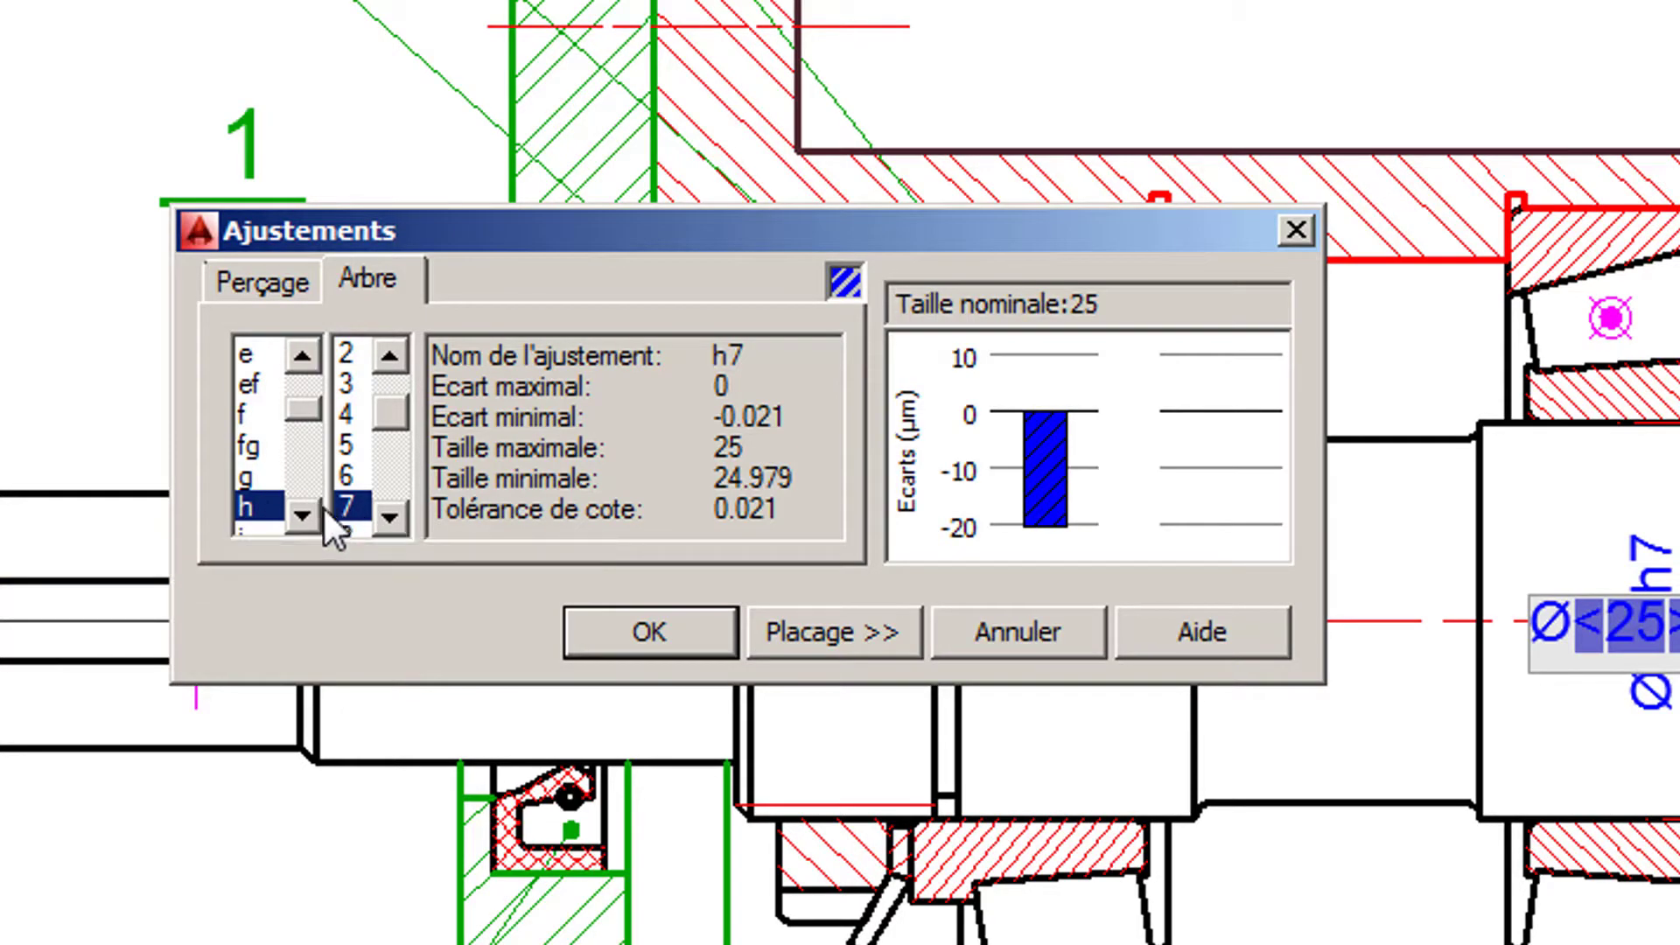
pyautogui.click(301, 514)
pyautogui.click(301, 514)
pyautogui.click(301, 515)
pyautogui.click(301, 515)
pyautogui.click(301, 515)
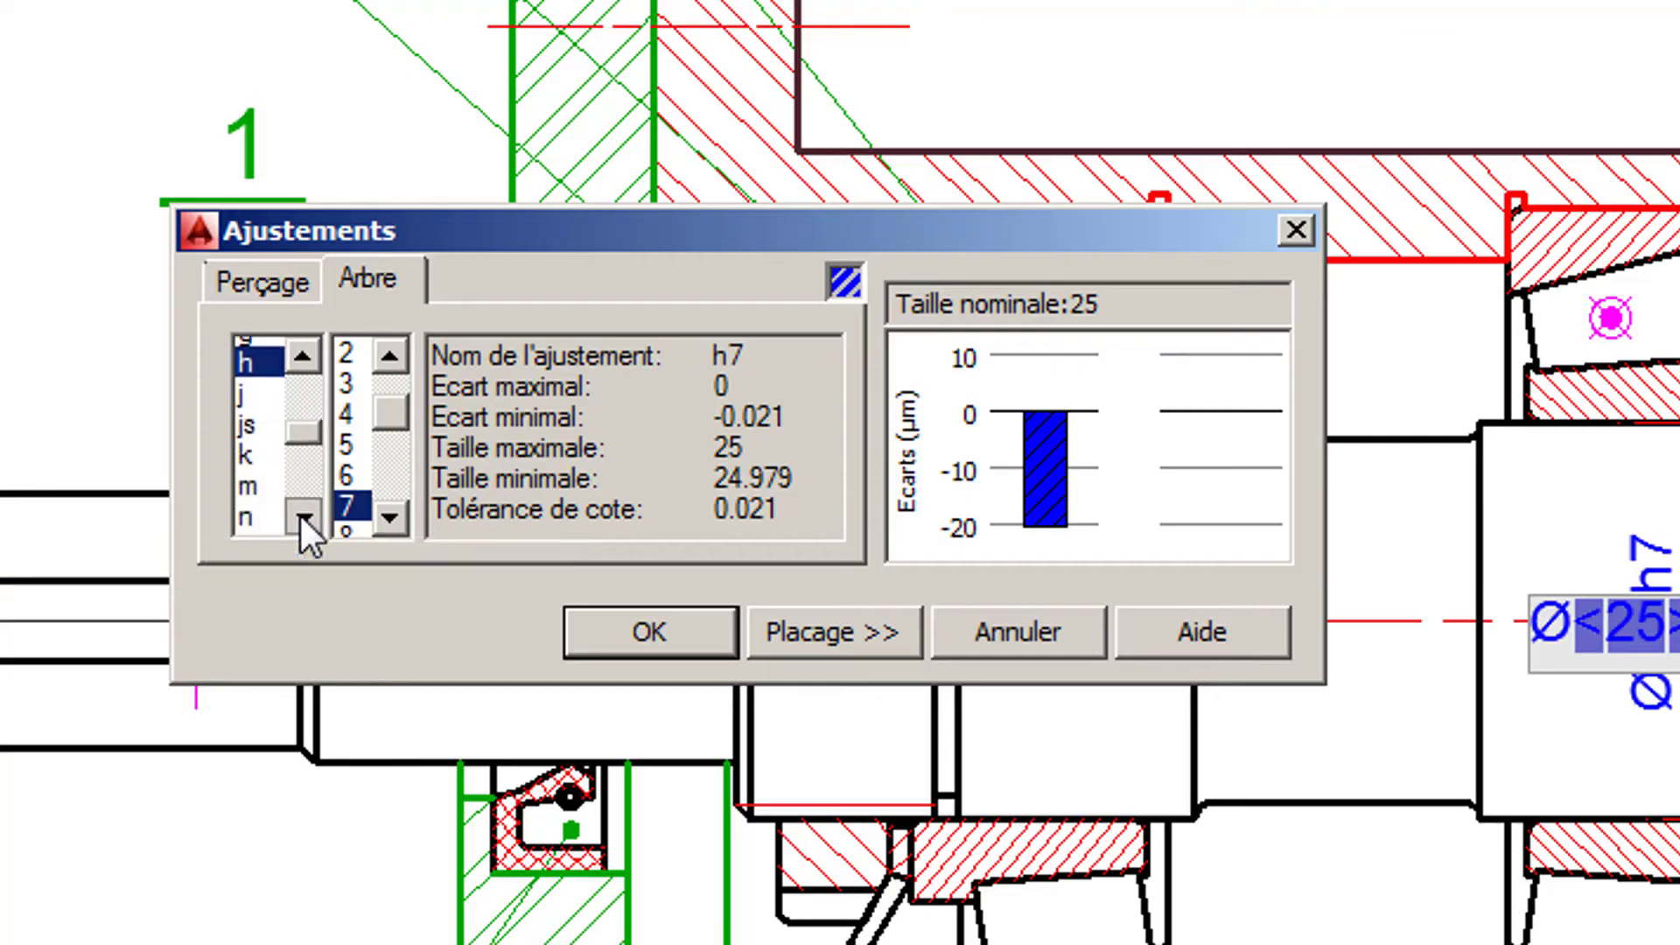
pyautogui.click(261, 479)
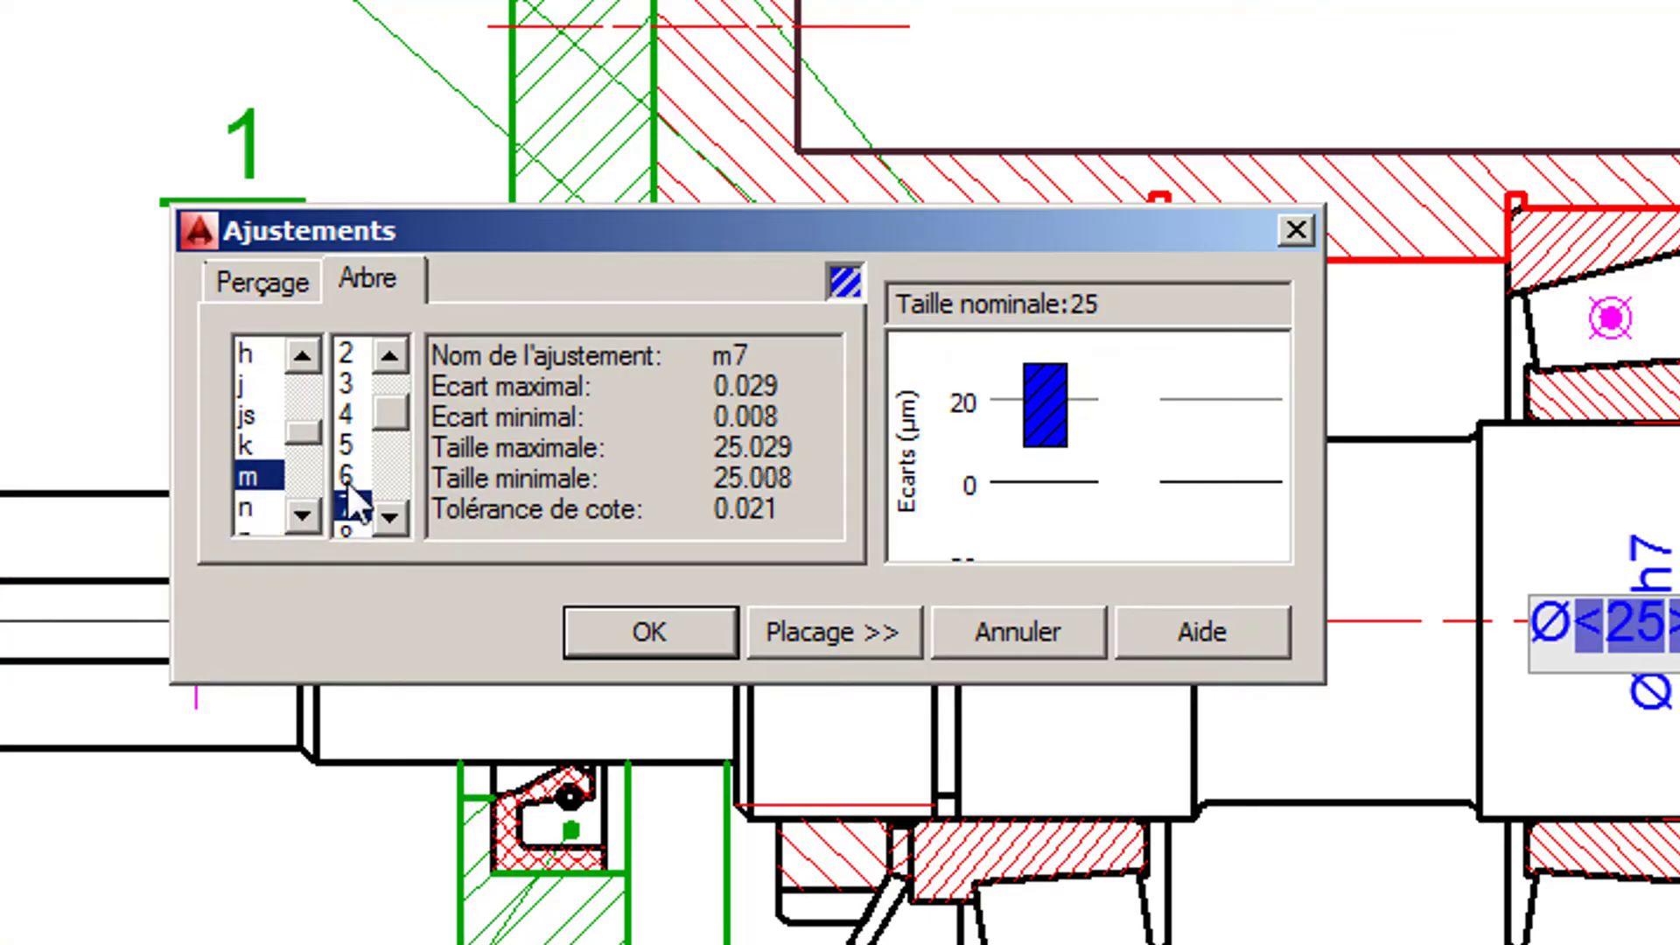
pyautogui.click(348, 475)
pyautogui.click(672, 638)
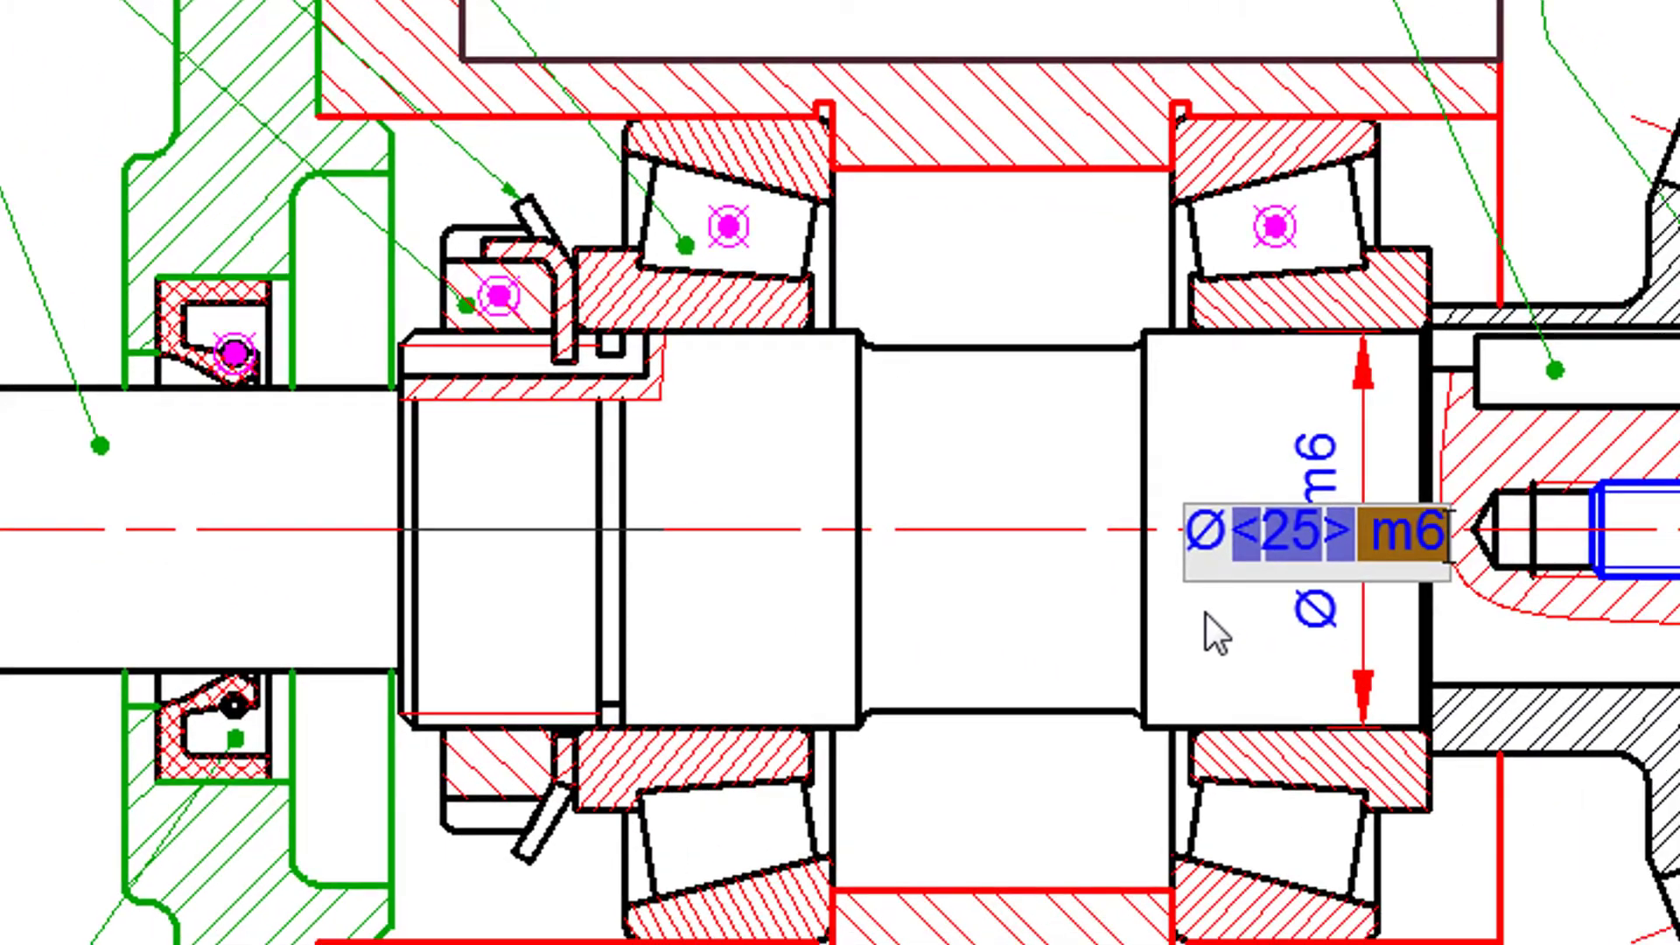
pyautogui.click(1541, 704)
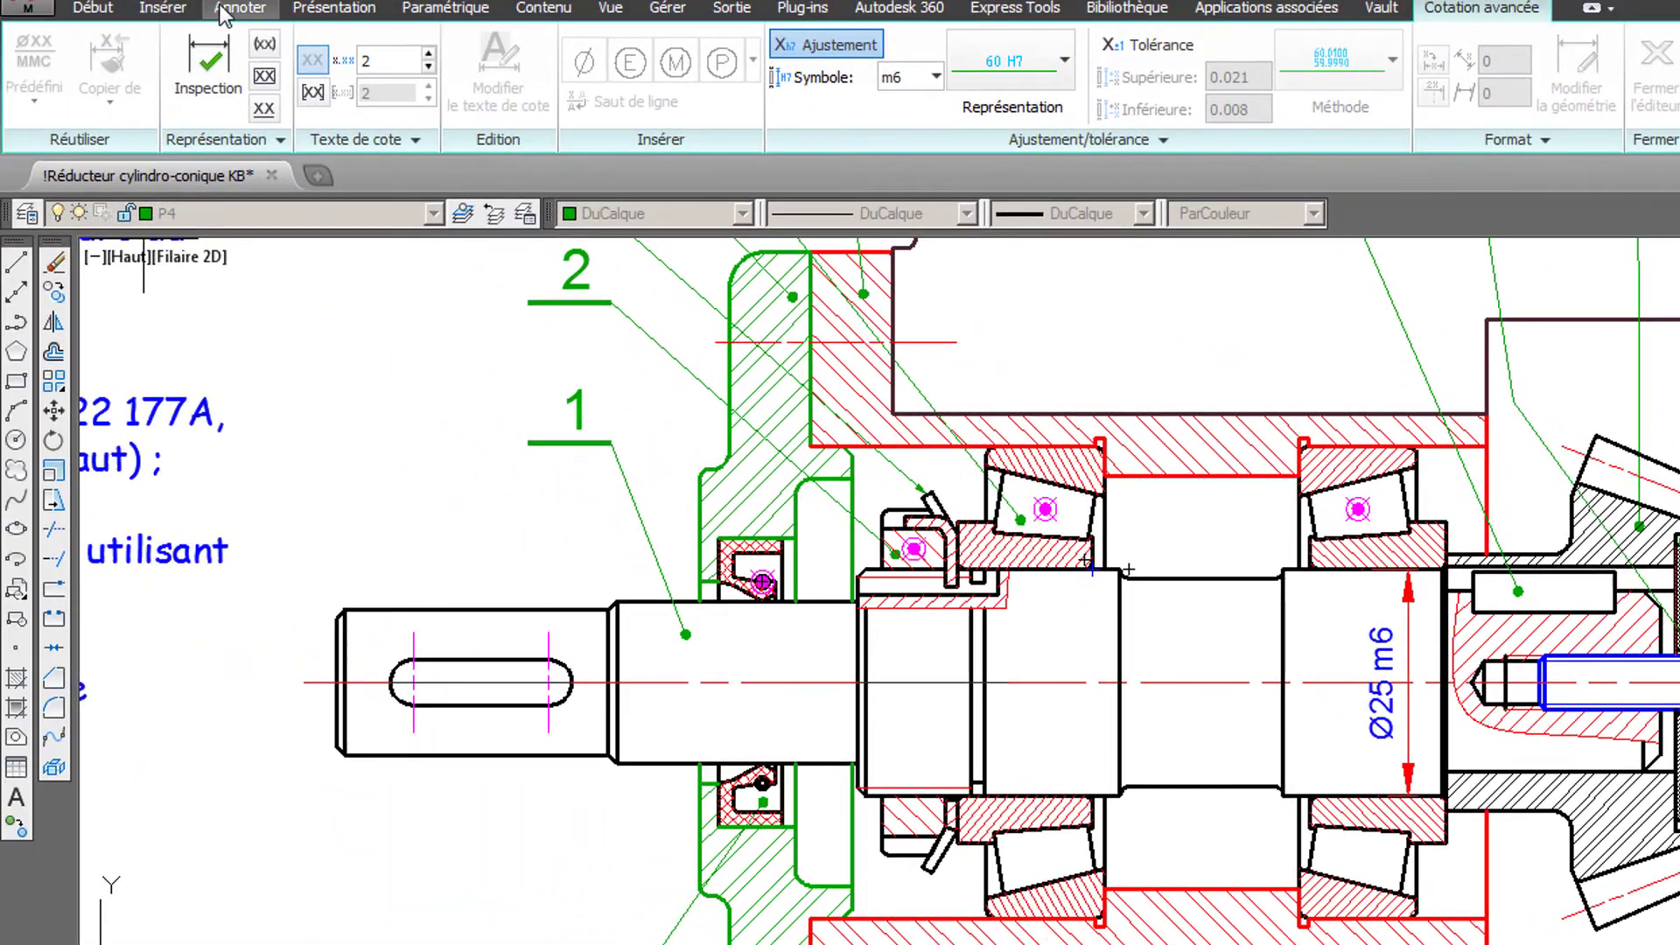
# - Add a vertical dimension across the shaft's bearing seat next to the slotted nut
pyautogui.click(233, 11)
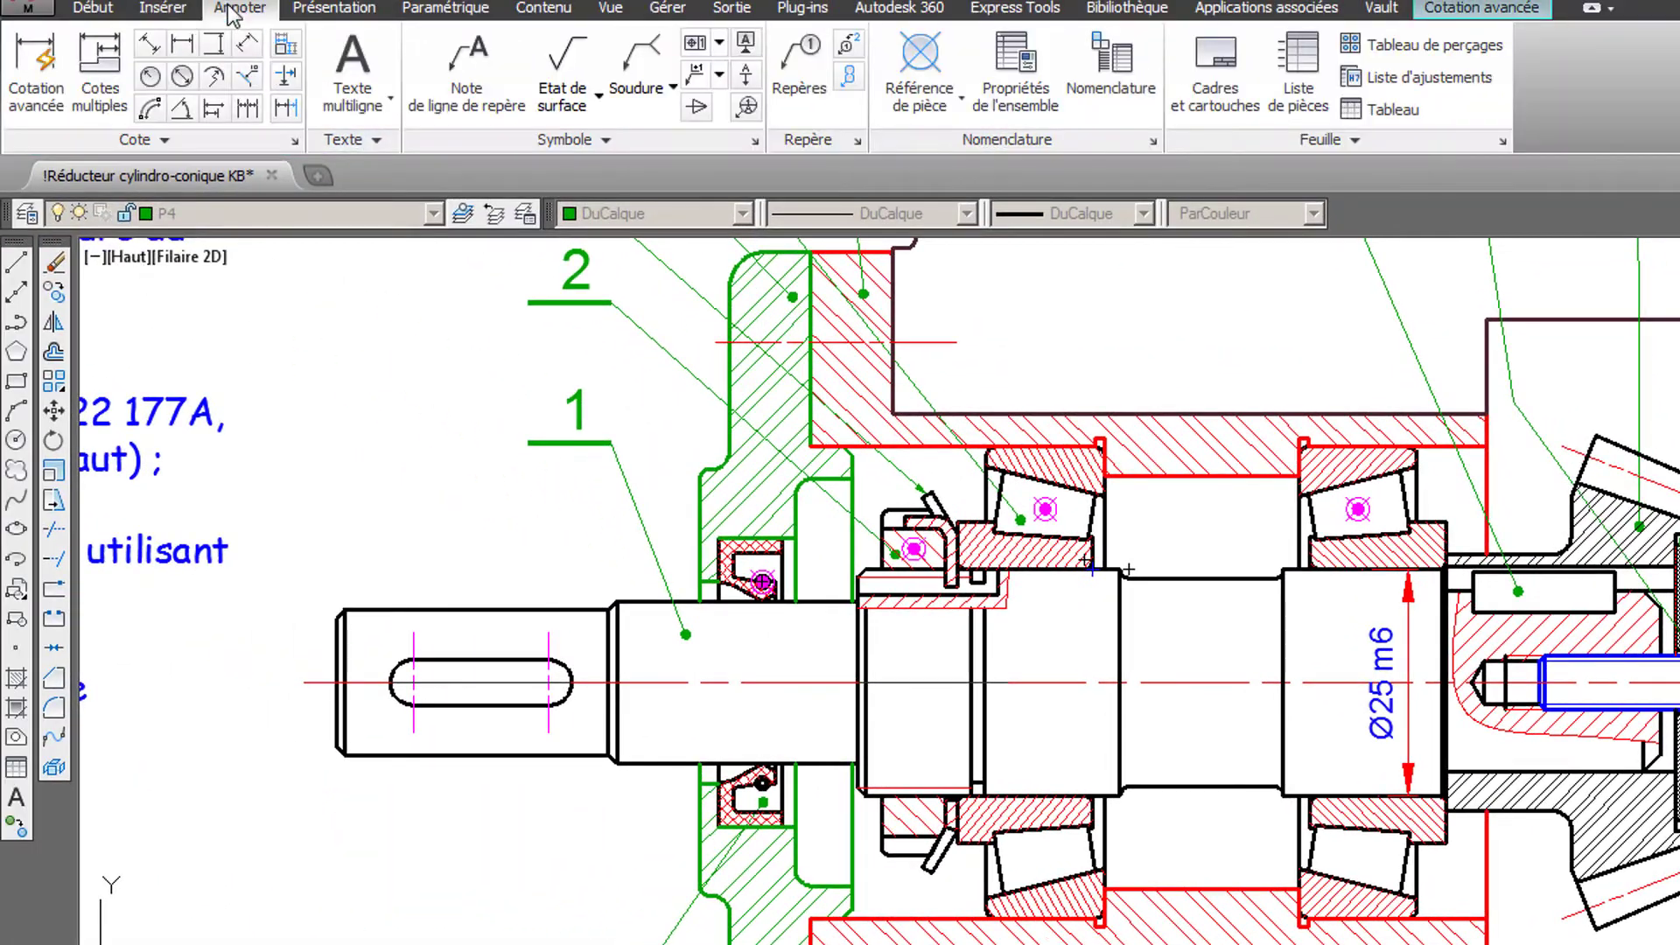
pyautogui.click(219, 43)
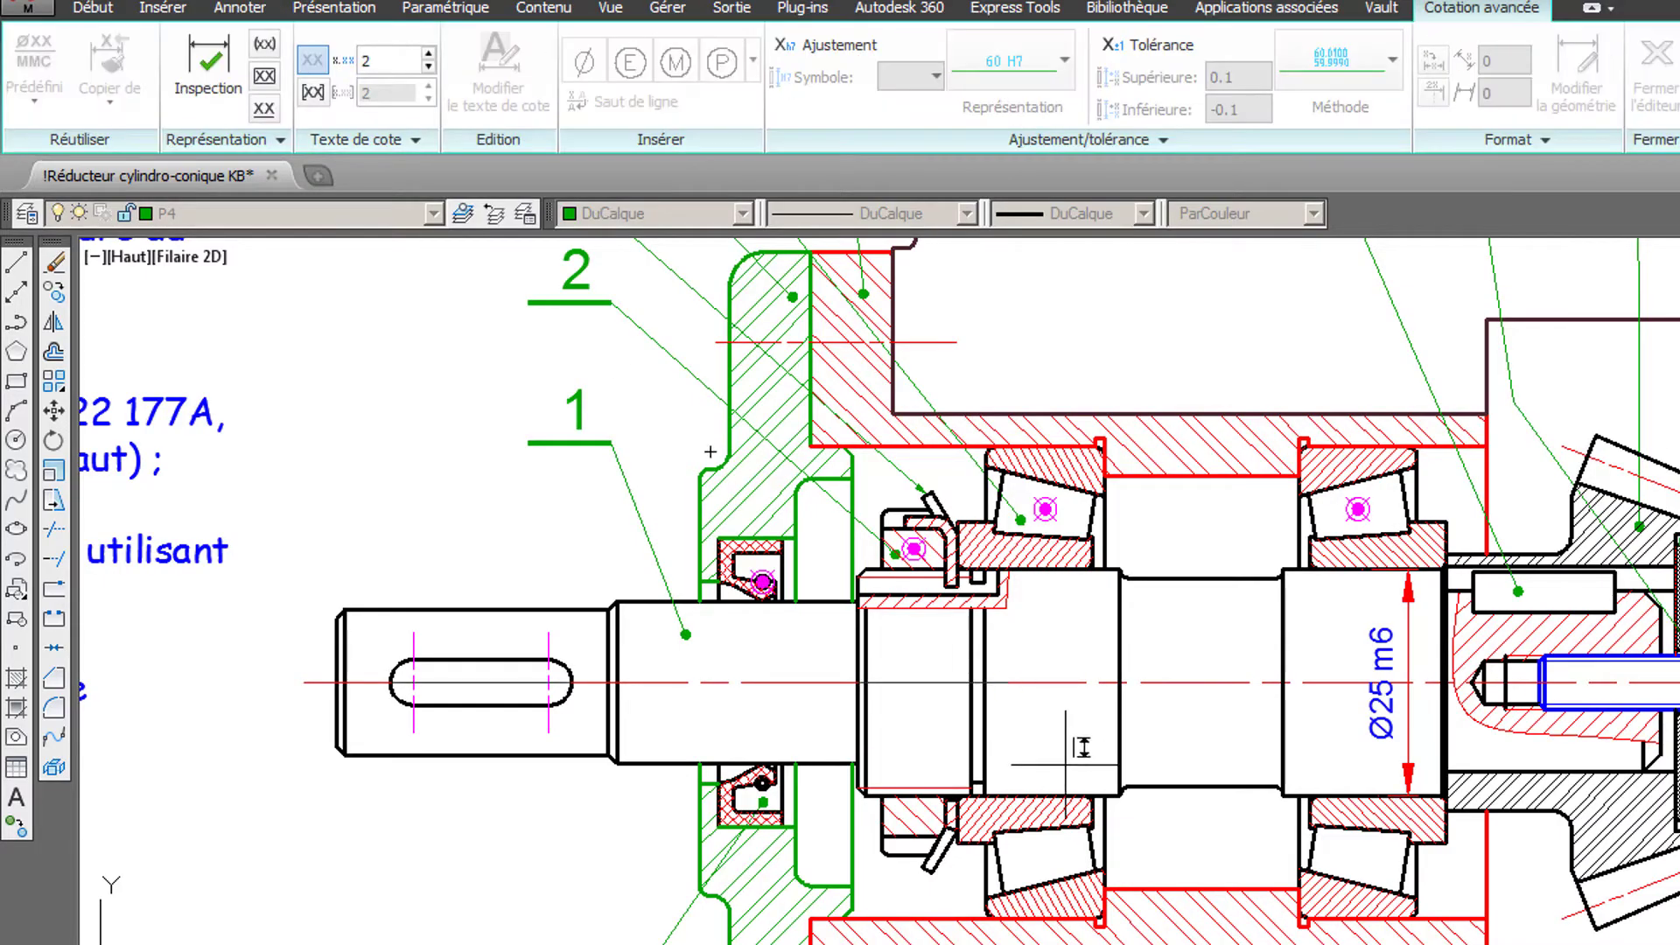
pyautogui.click(1060, 797)
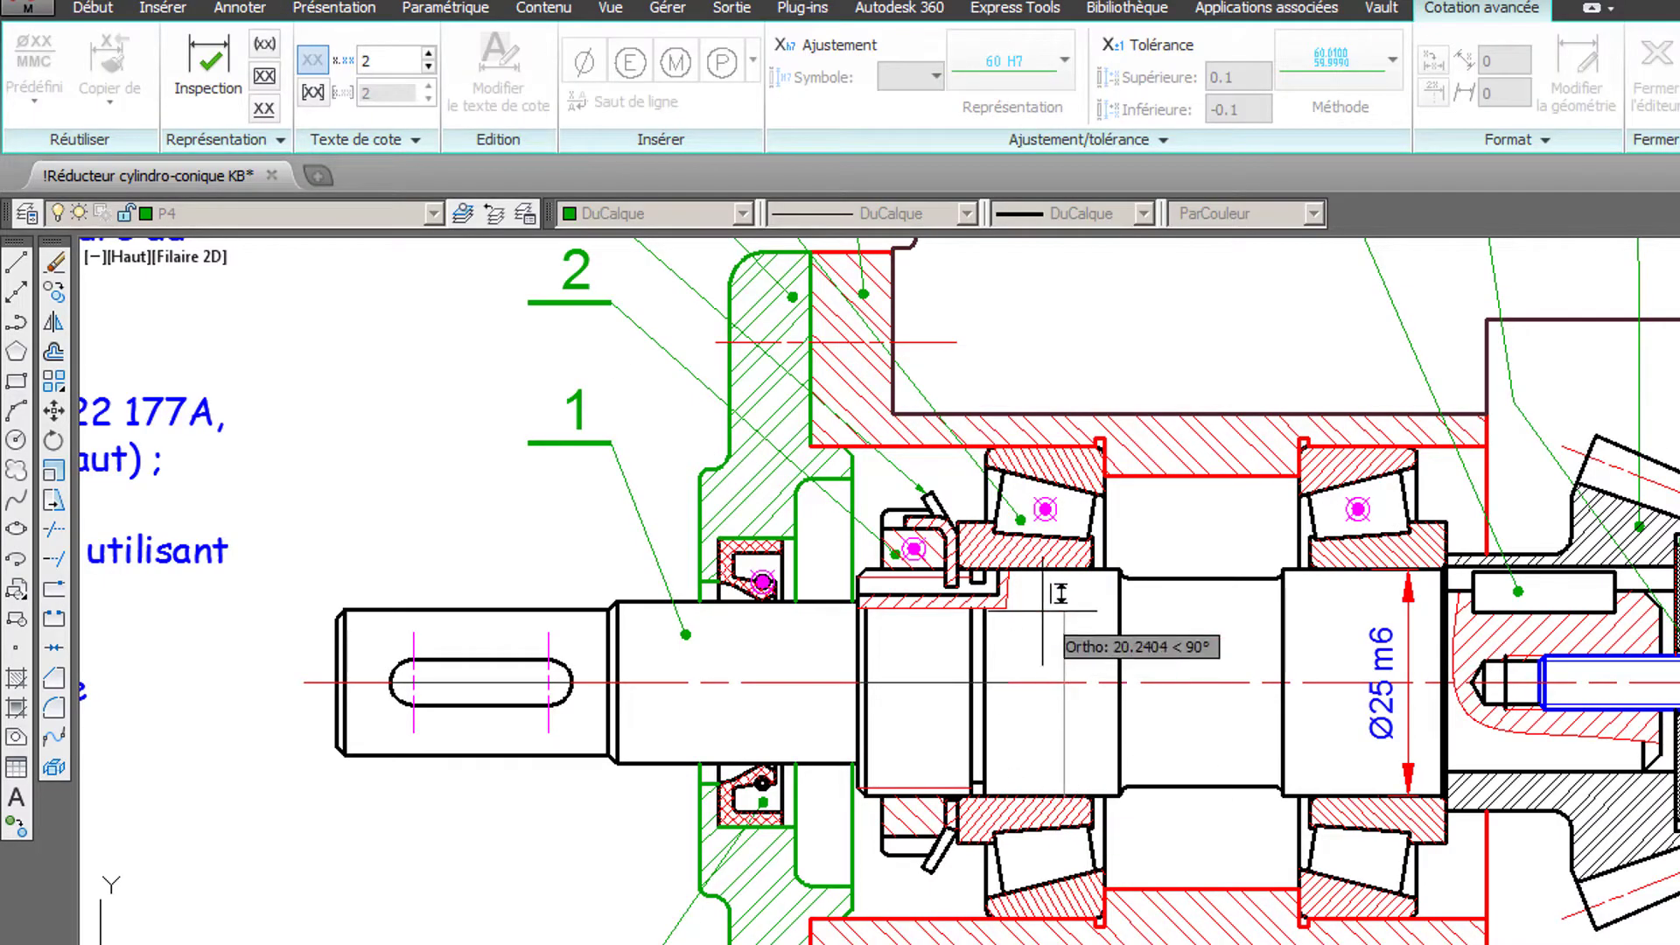
pyautogui.click(1059, 570)
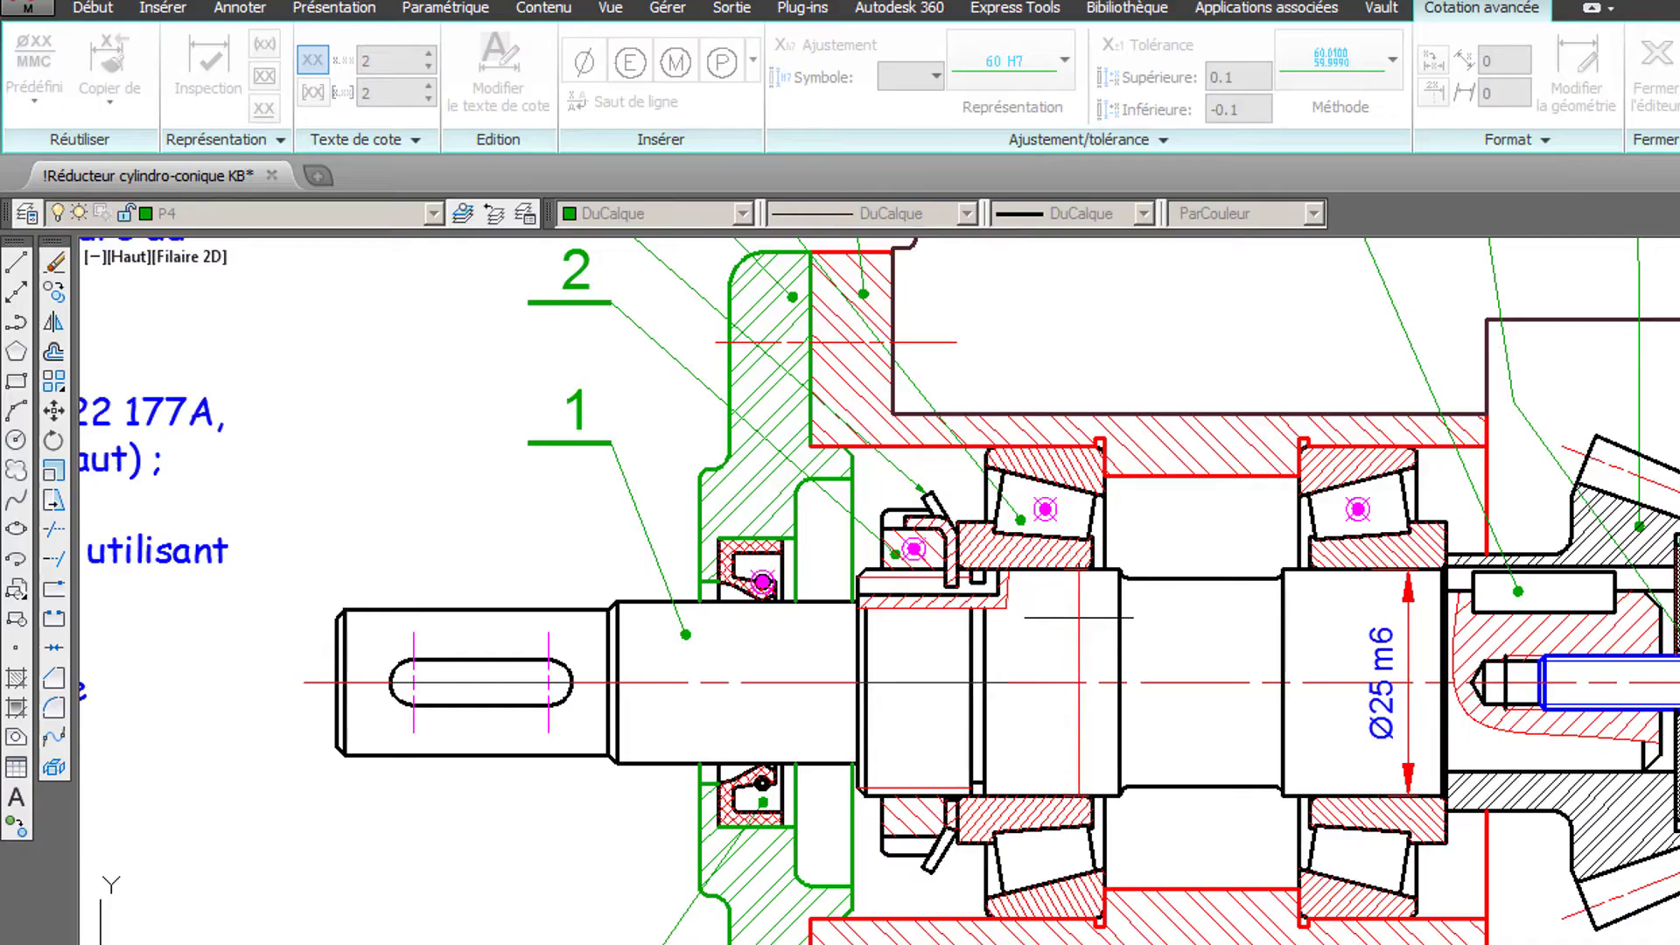
pyautogui.click(1078, 626)
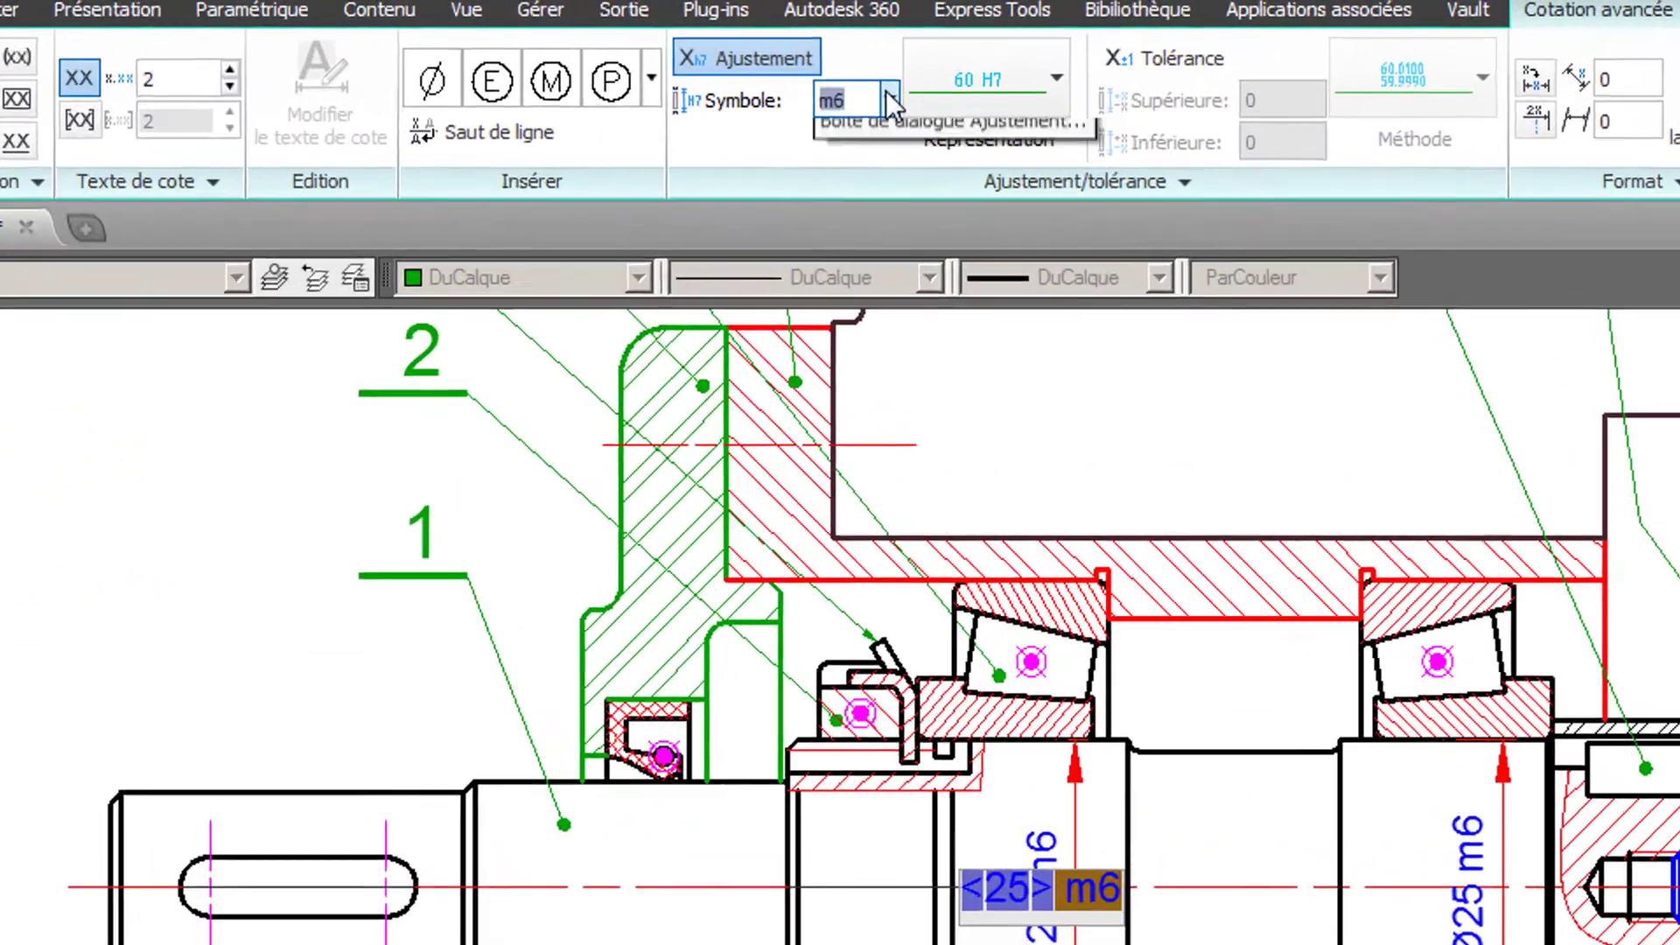
# - Give the nut-side bearing seat dimension the shaft fit j6 and a diameter symbol before the value, and finish the dimension
pyautogui.click(884, 123)
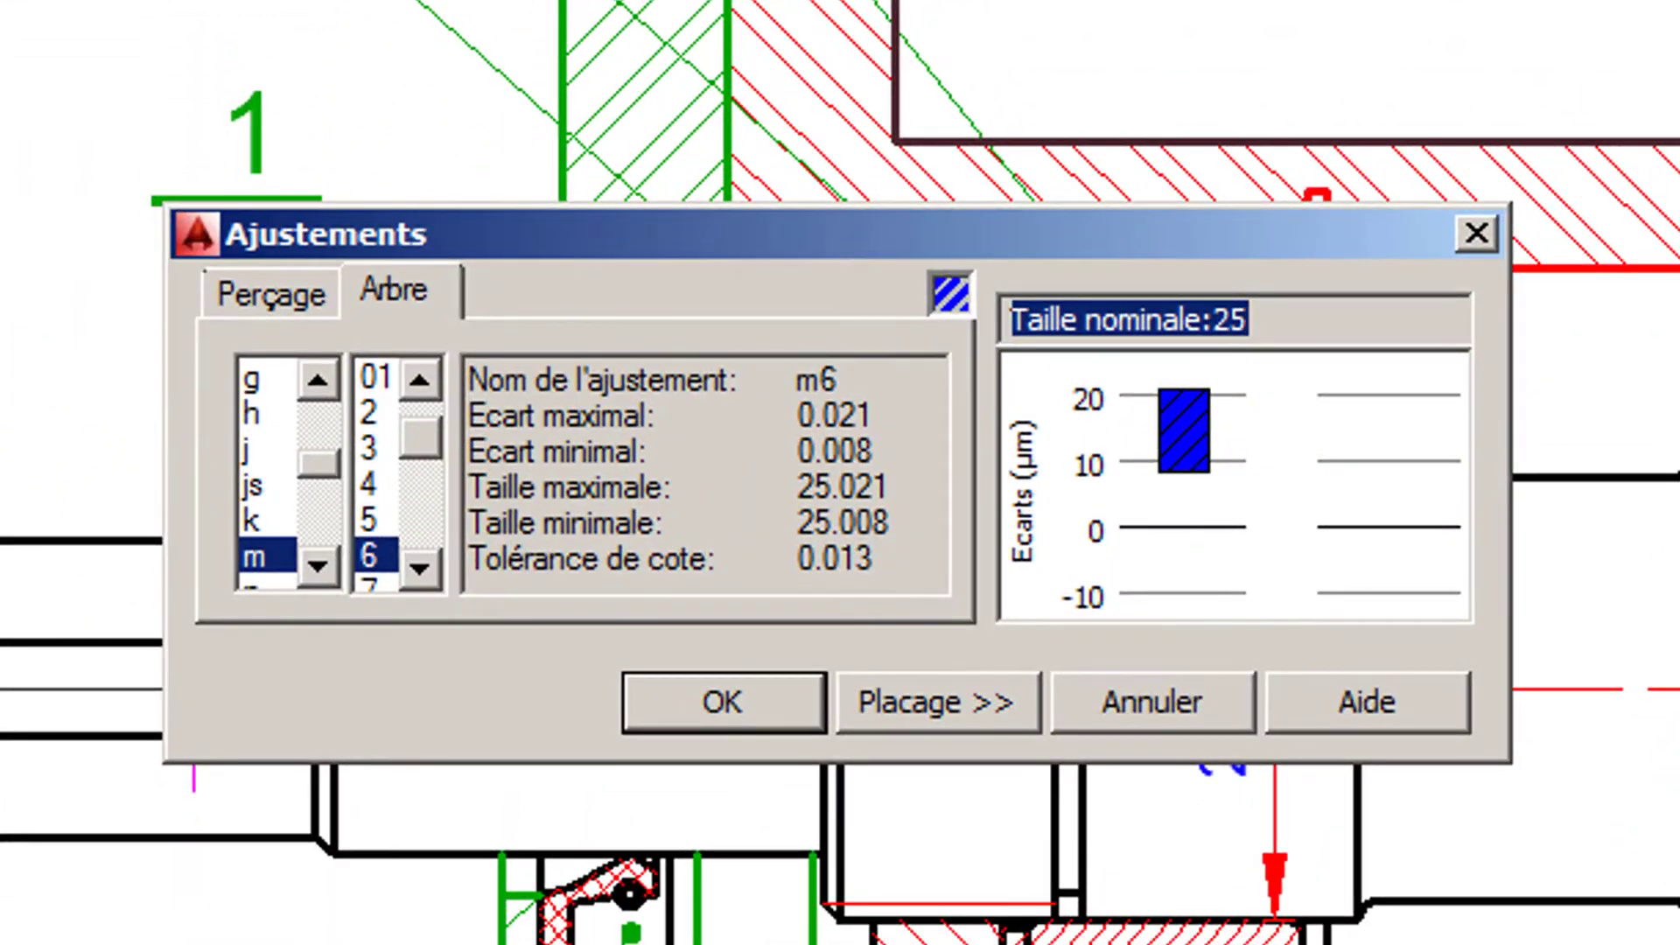
pyautogui.click(250, 448)
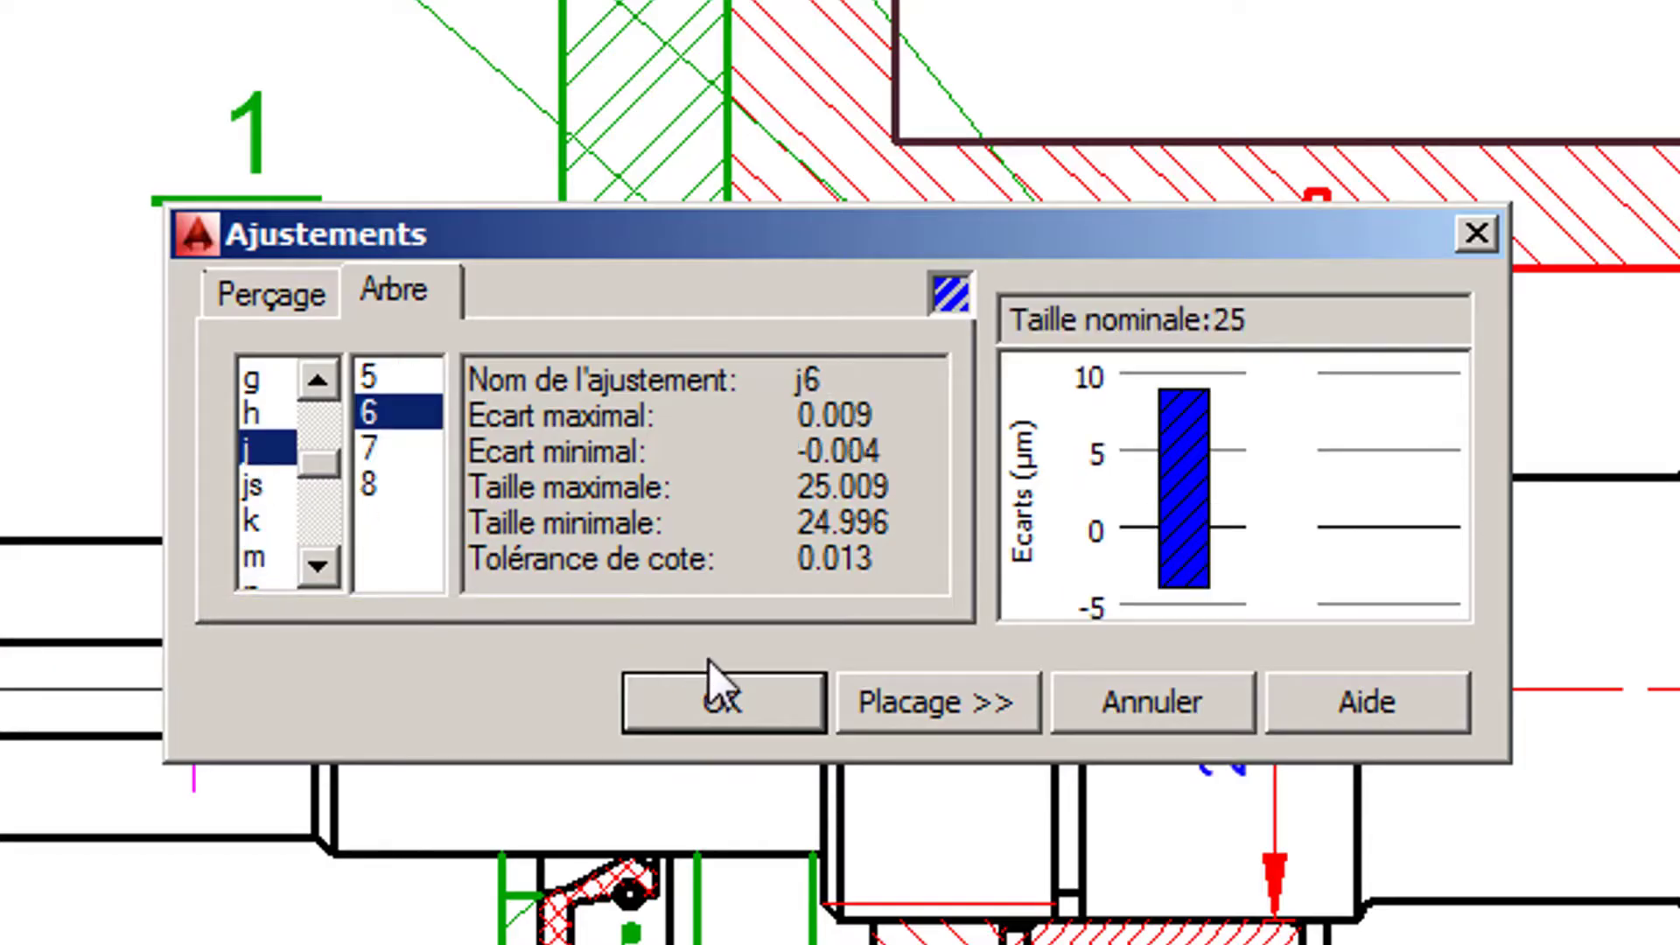
pyautogui.click(728, 681)
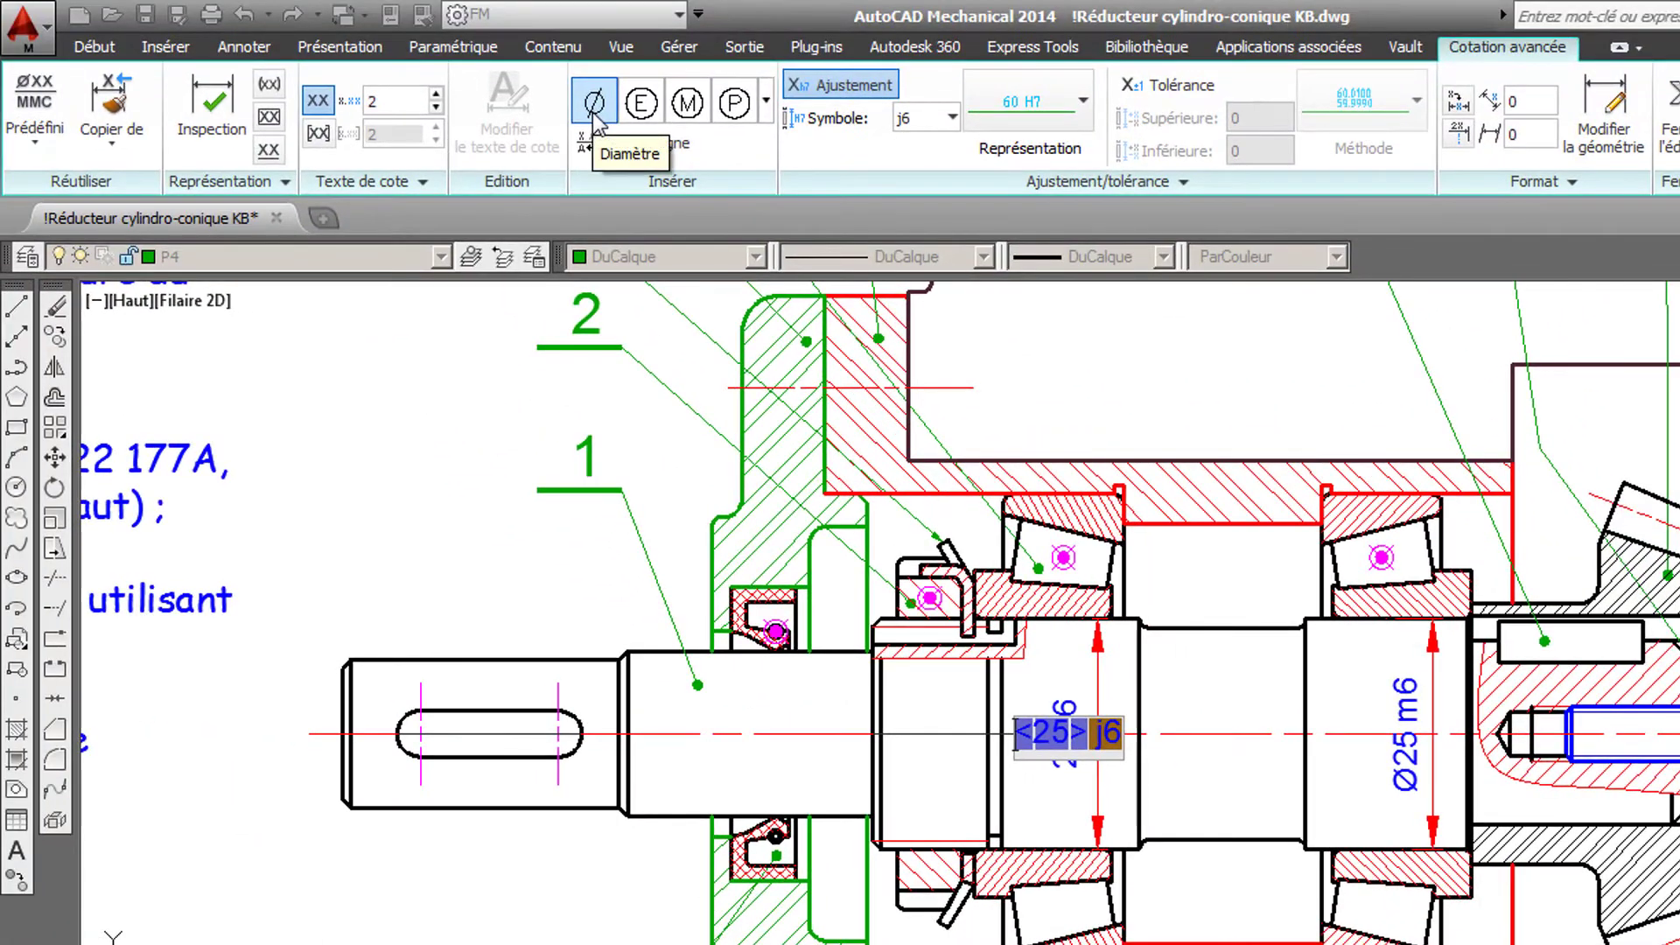
pyautogui.click(594, 112)
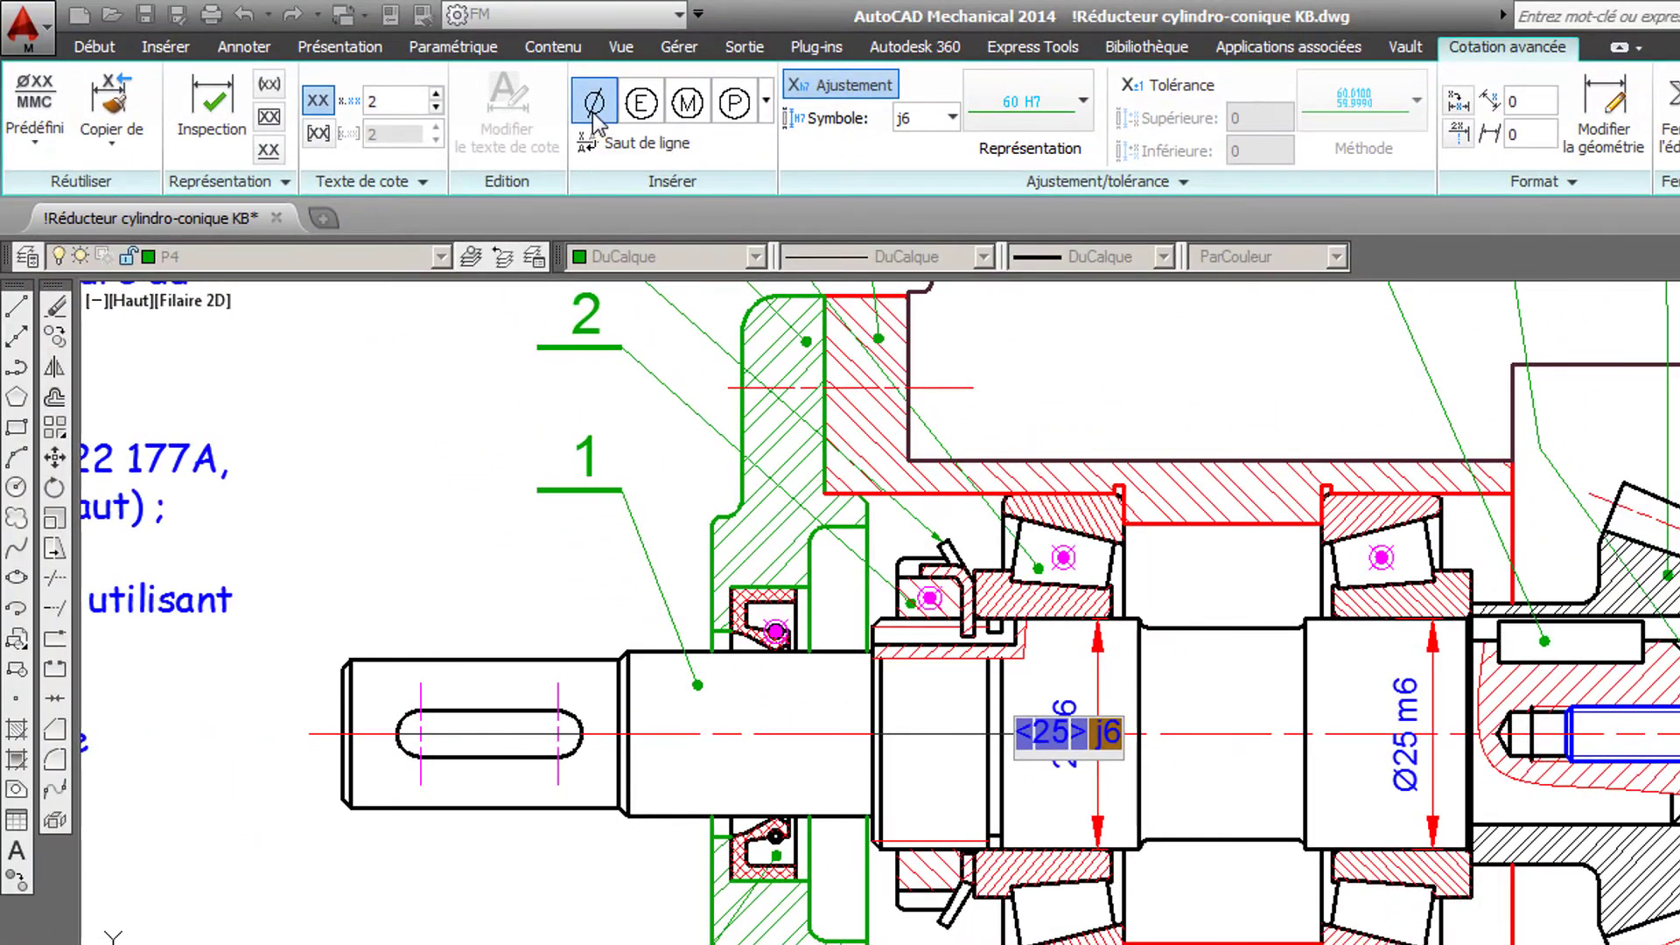
pyautogui.press('Return')
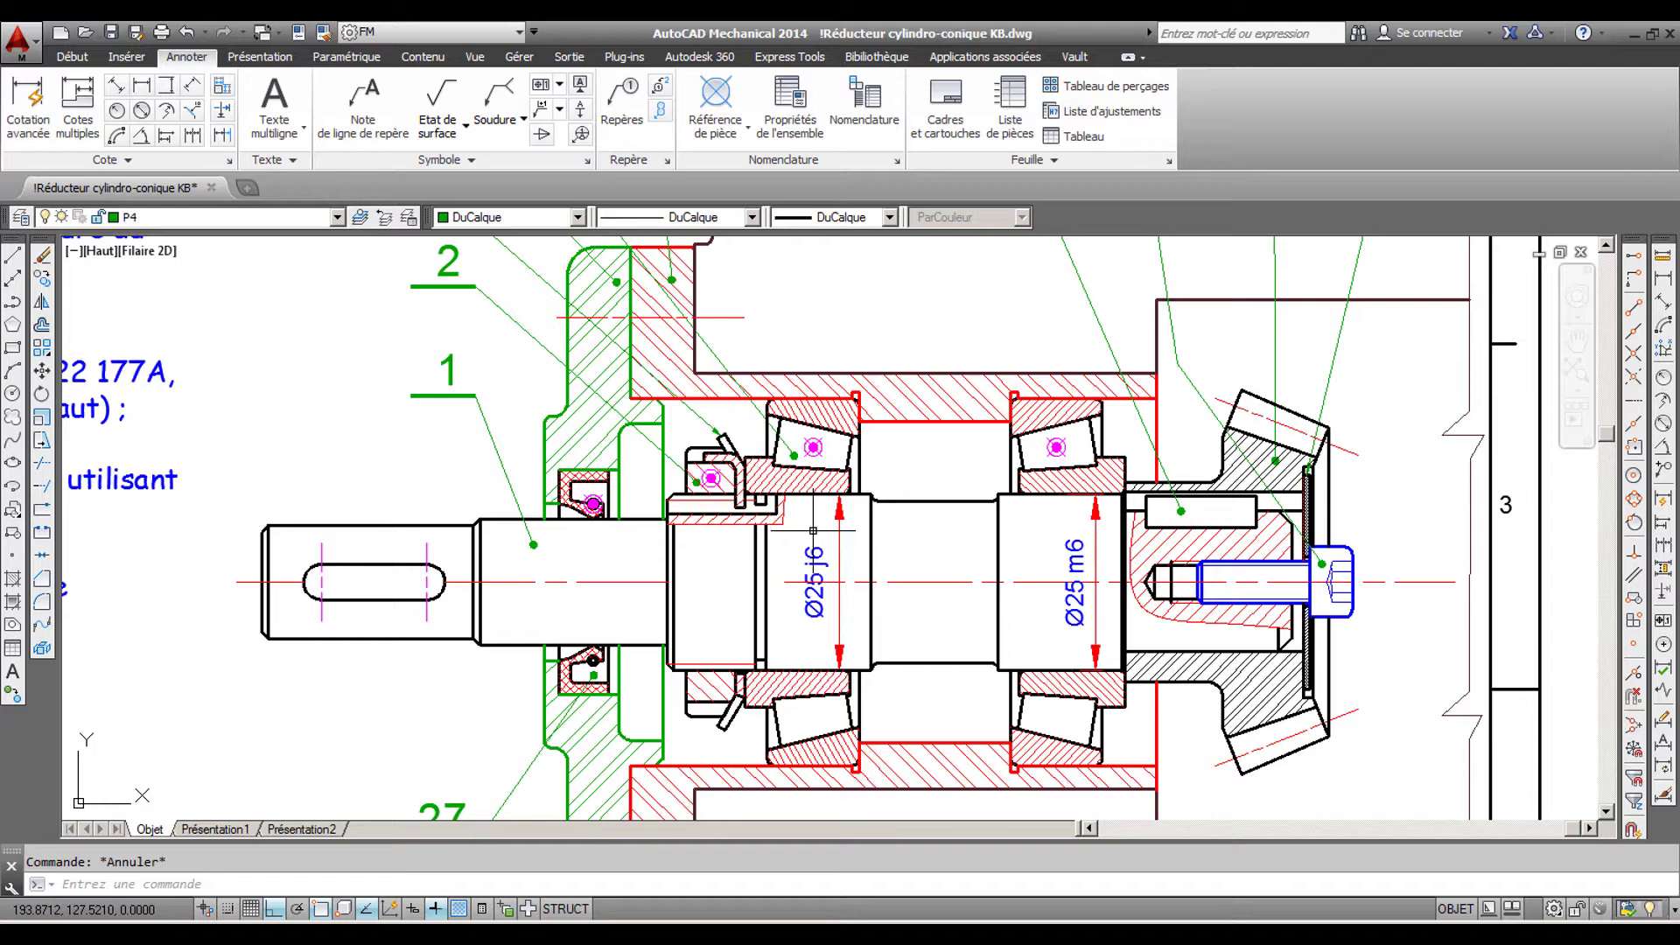
# - Add a vertical dimension across the housing bore at the outer ring of the bearing nearest the bevel gear
pyautogui.click(171, 87)
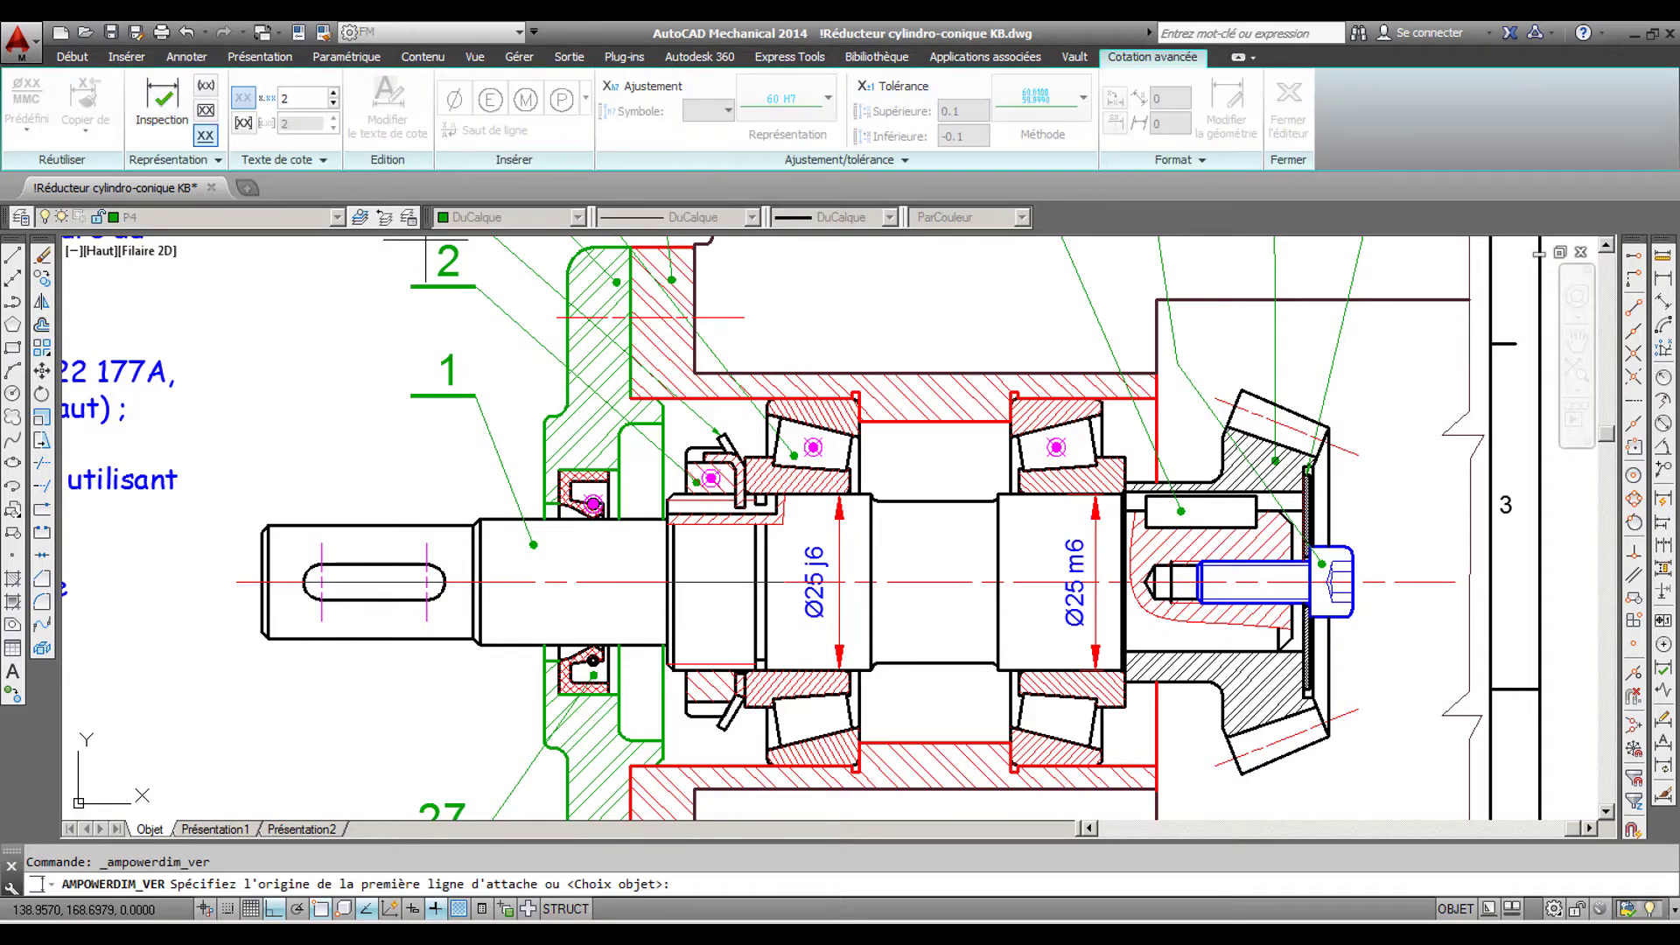
pyautogui.click(1039, 769)
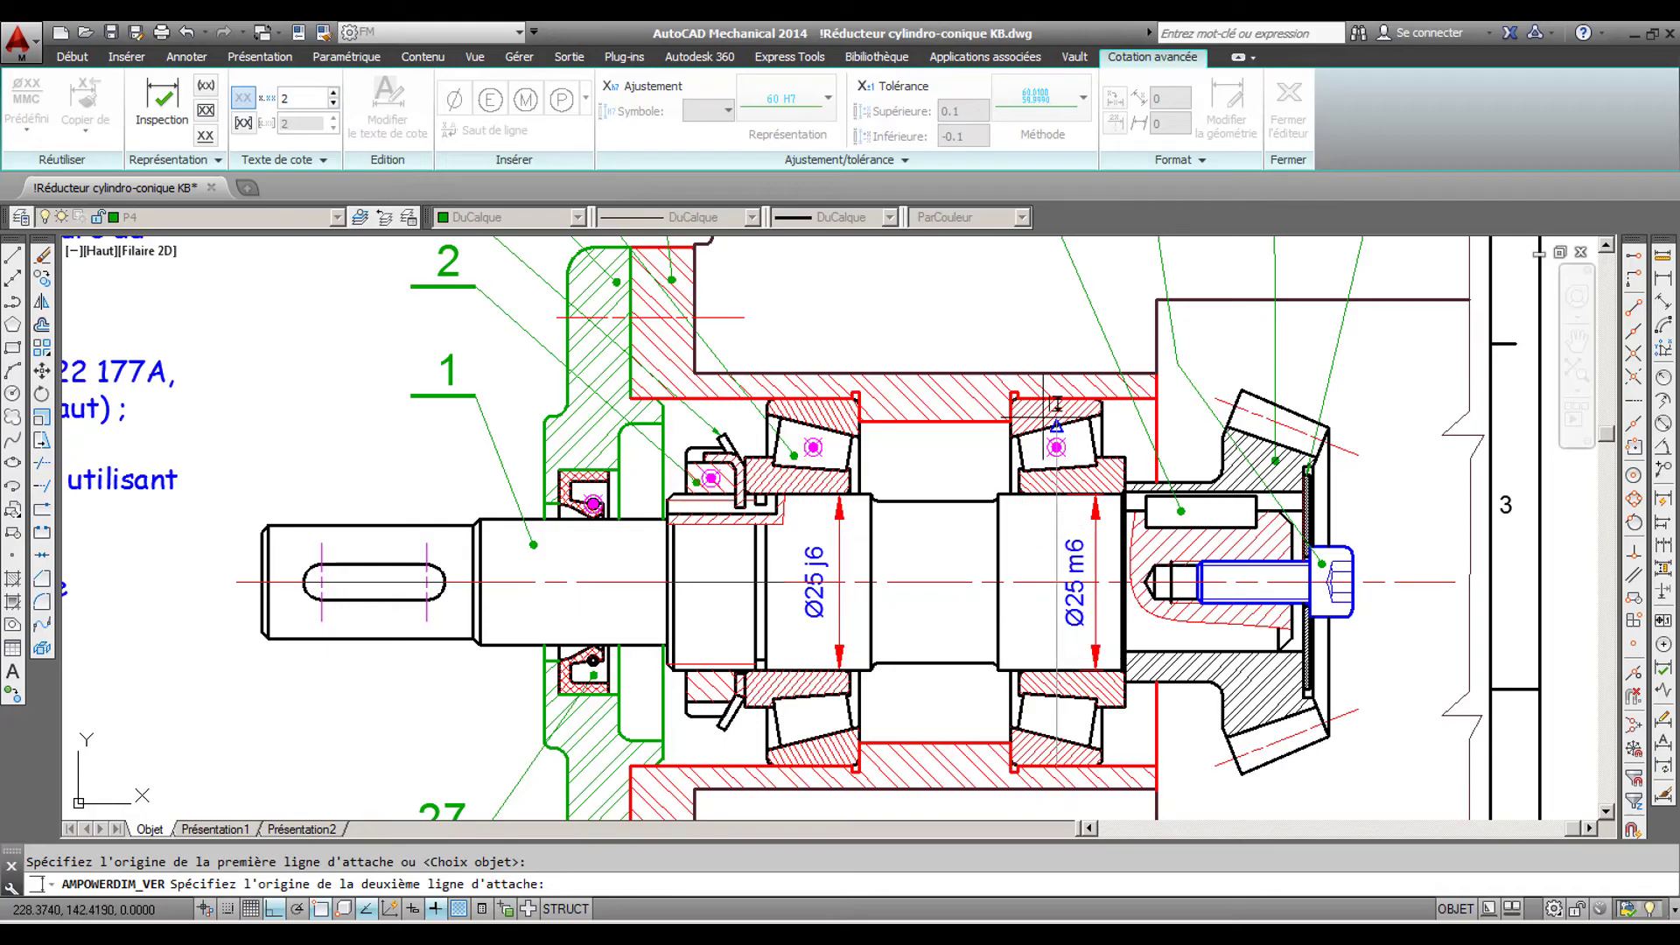
pyautogui.click(1043, 398)
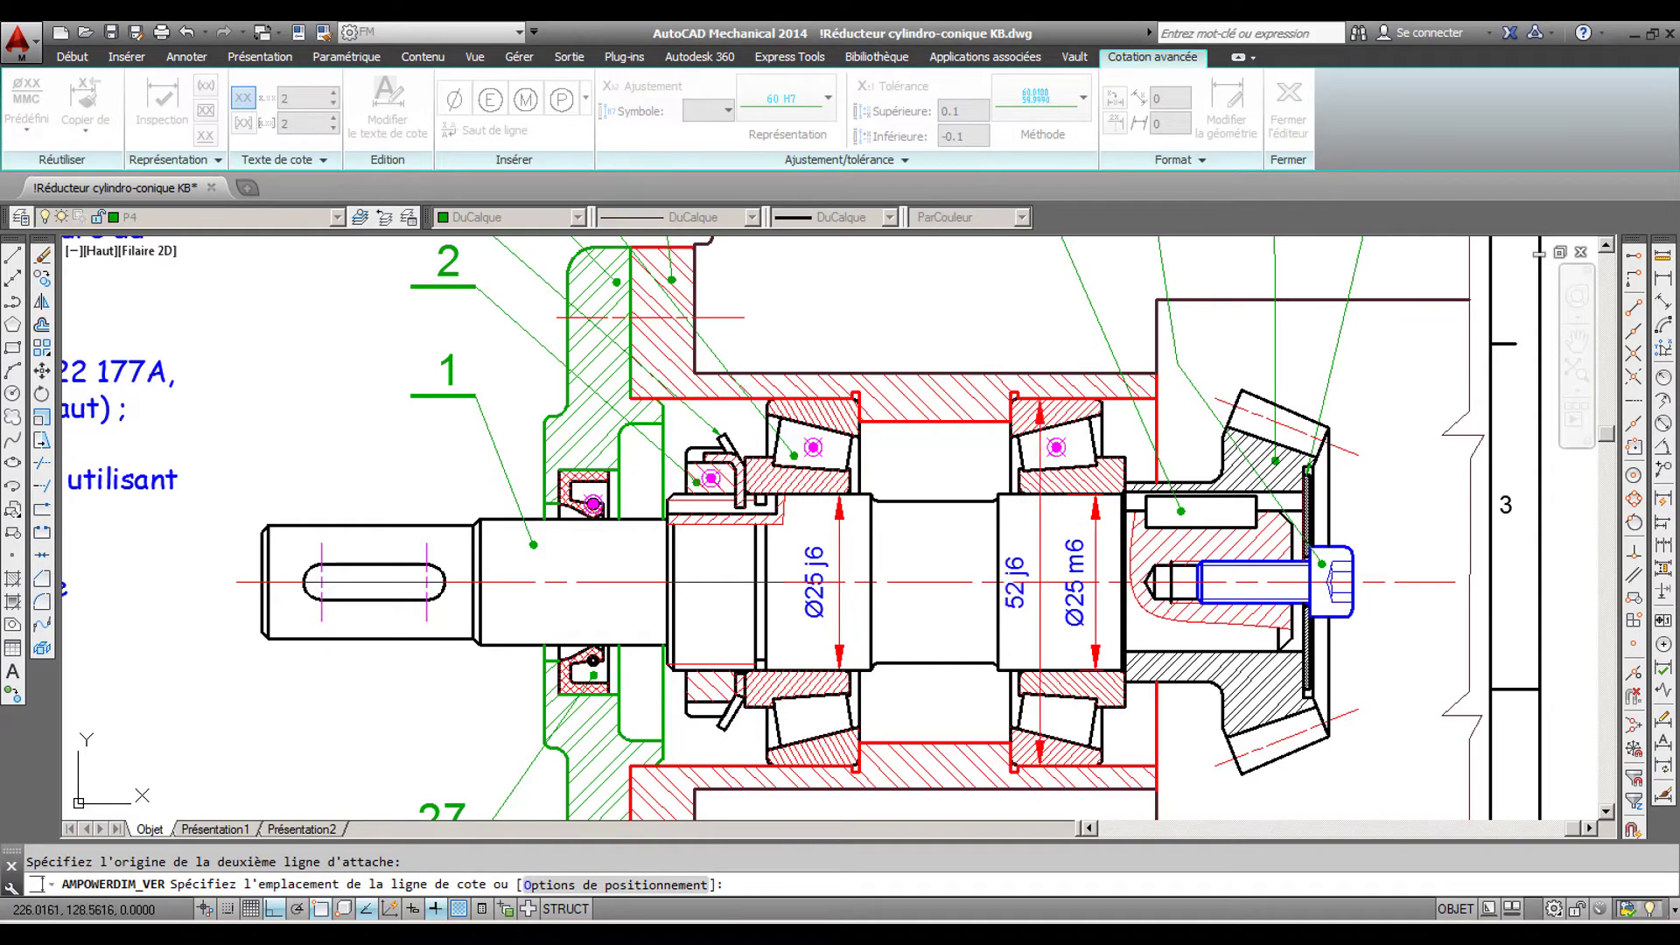
pyautogui.click(1038, 544)
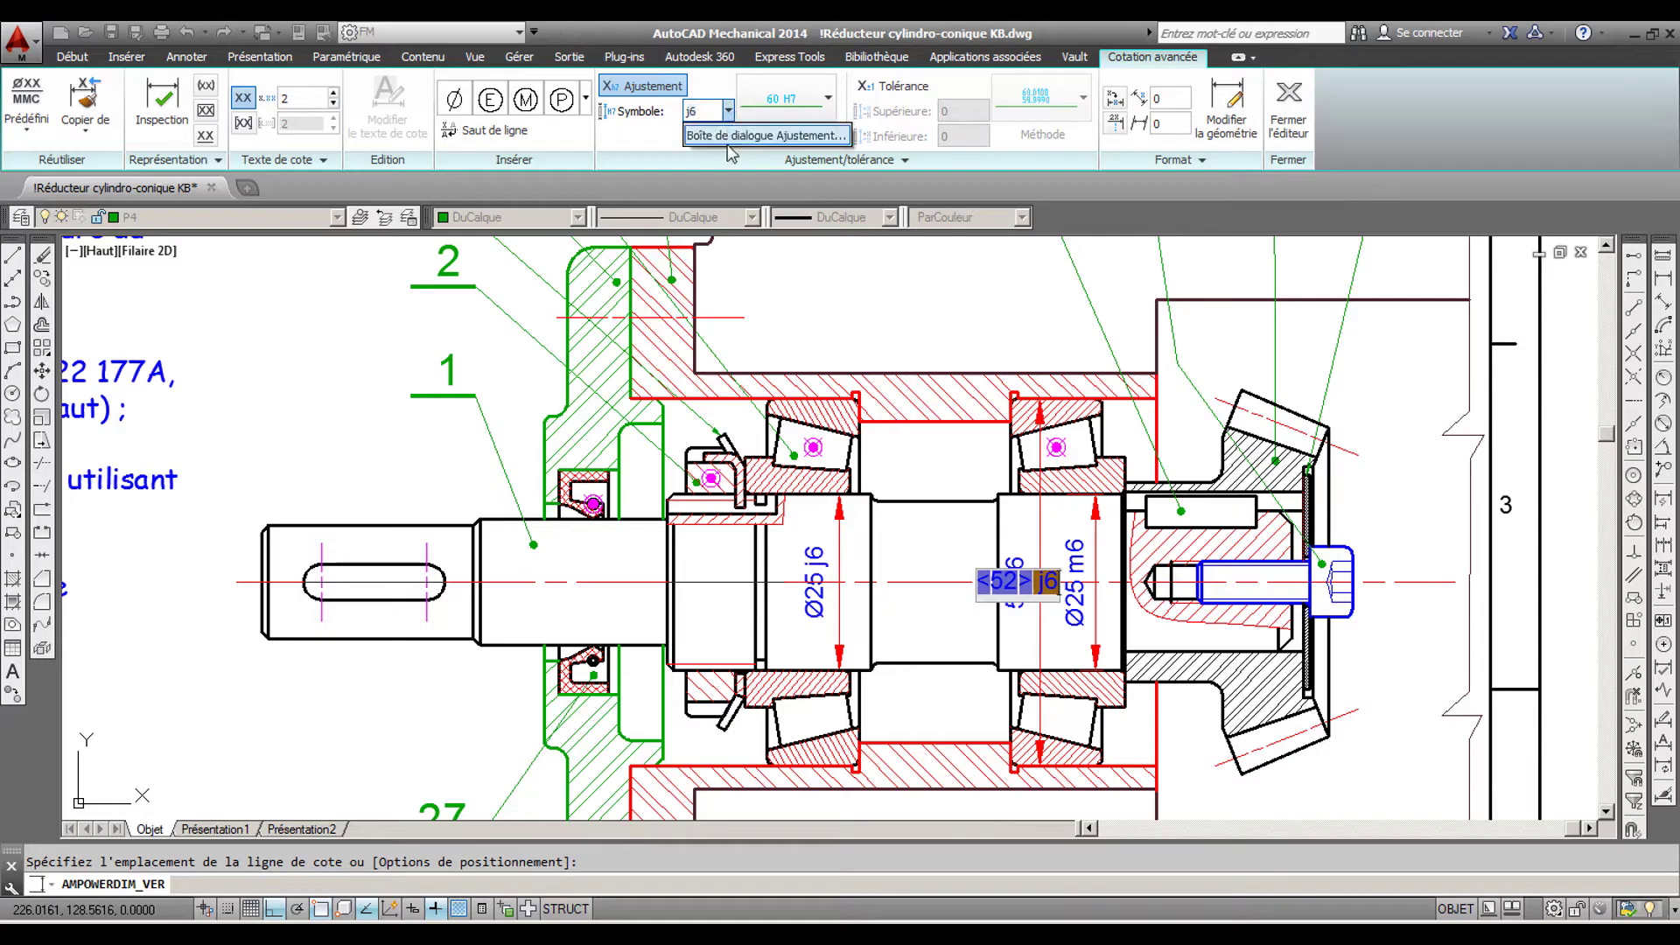
# - Give the housing bore dimension the hole fit H7 and a diameter symbol before the value, and finish the dimension
pyautogui.click(765, 135)
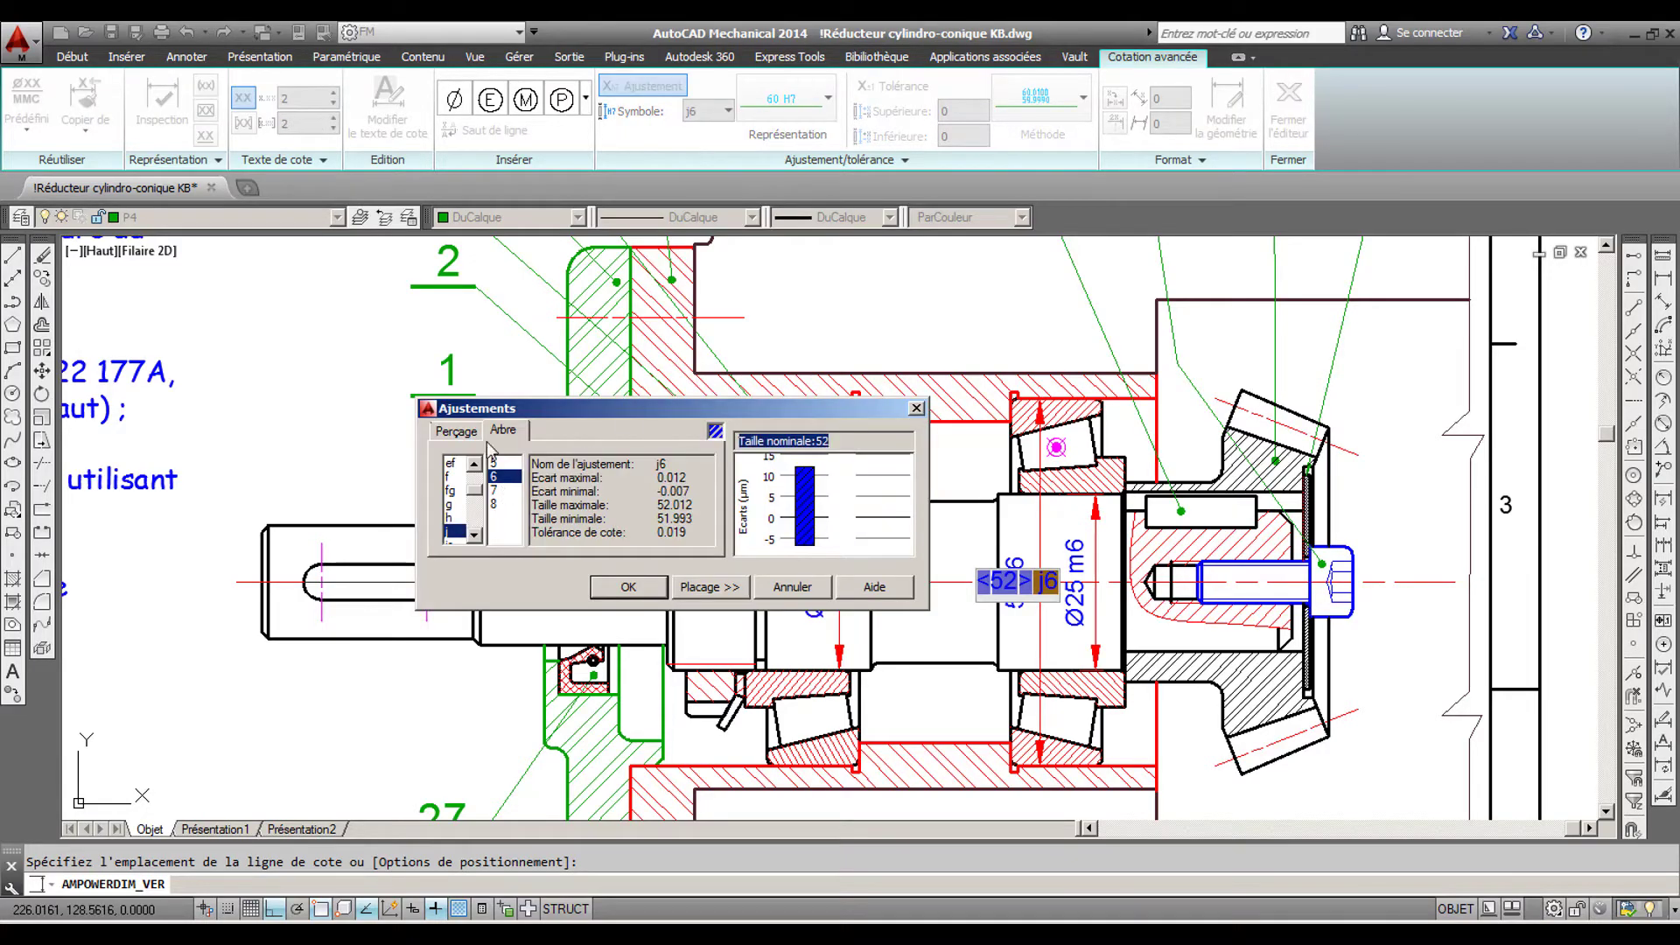
pyautogui.click(457, 430)
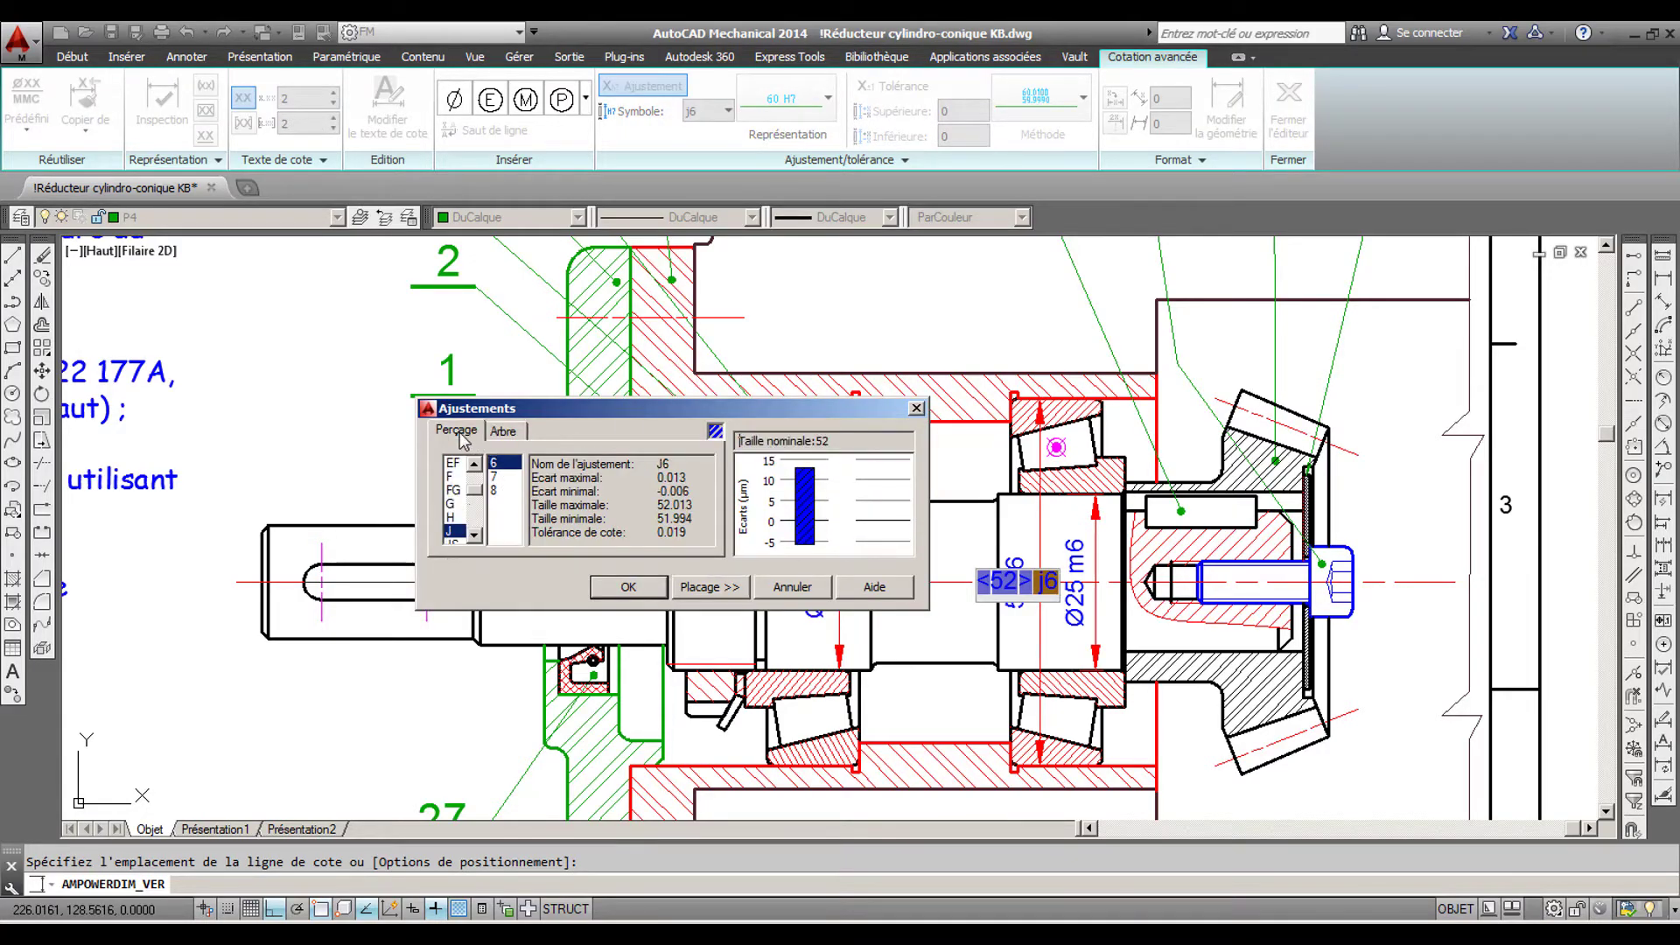
pyautogui.click(452, 517)
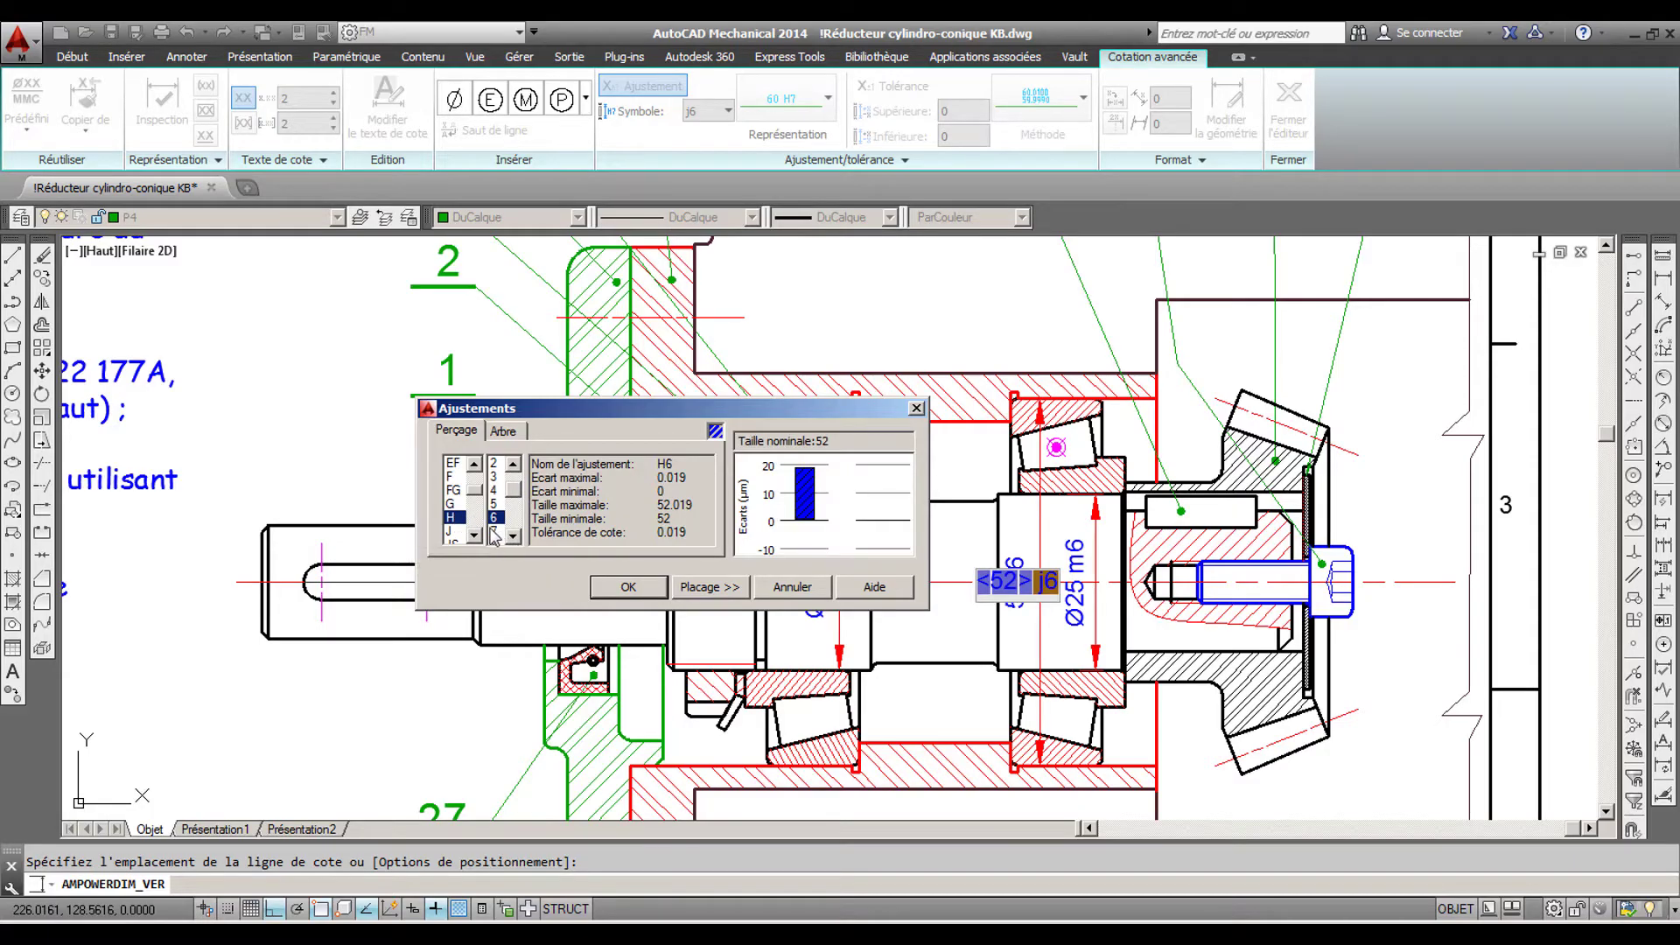
pyautogui.click(628, 586)
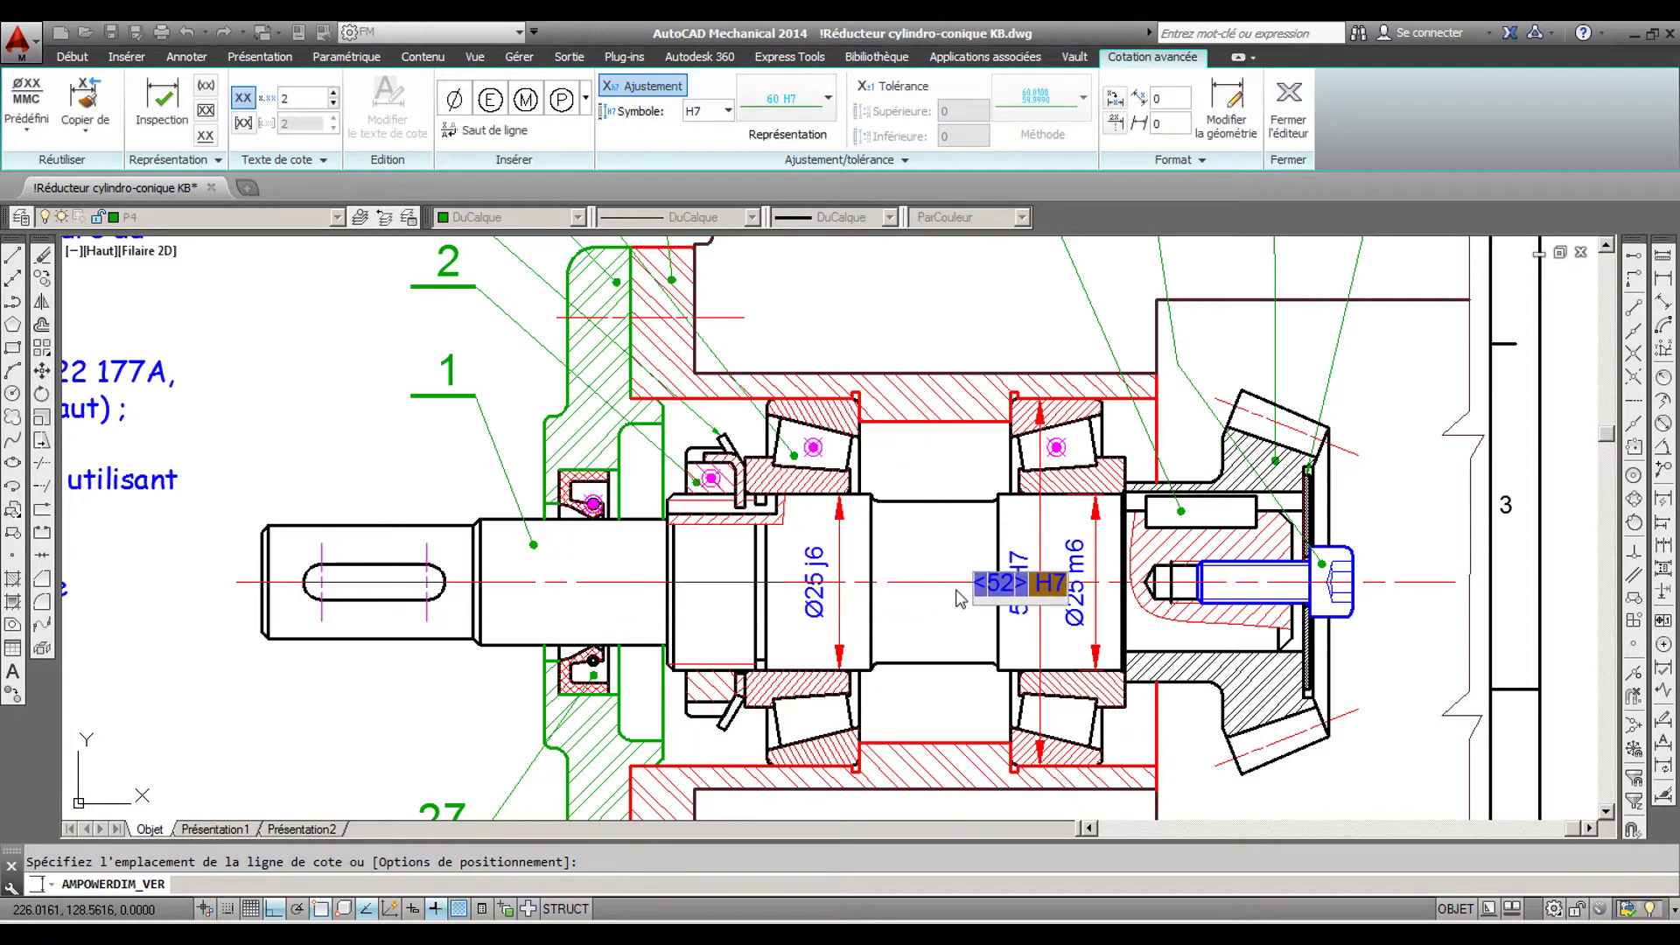
pyautogui.click(455, 100)
pyautogui.press('Return')
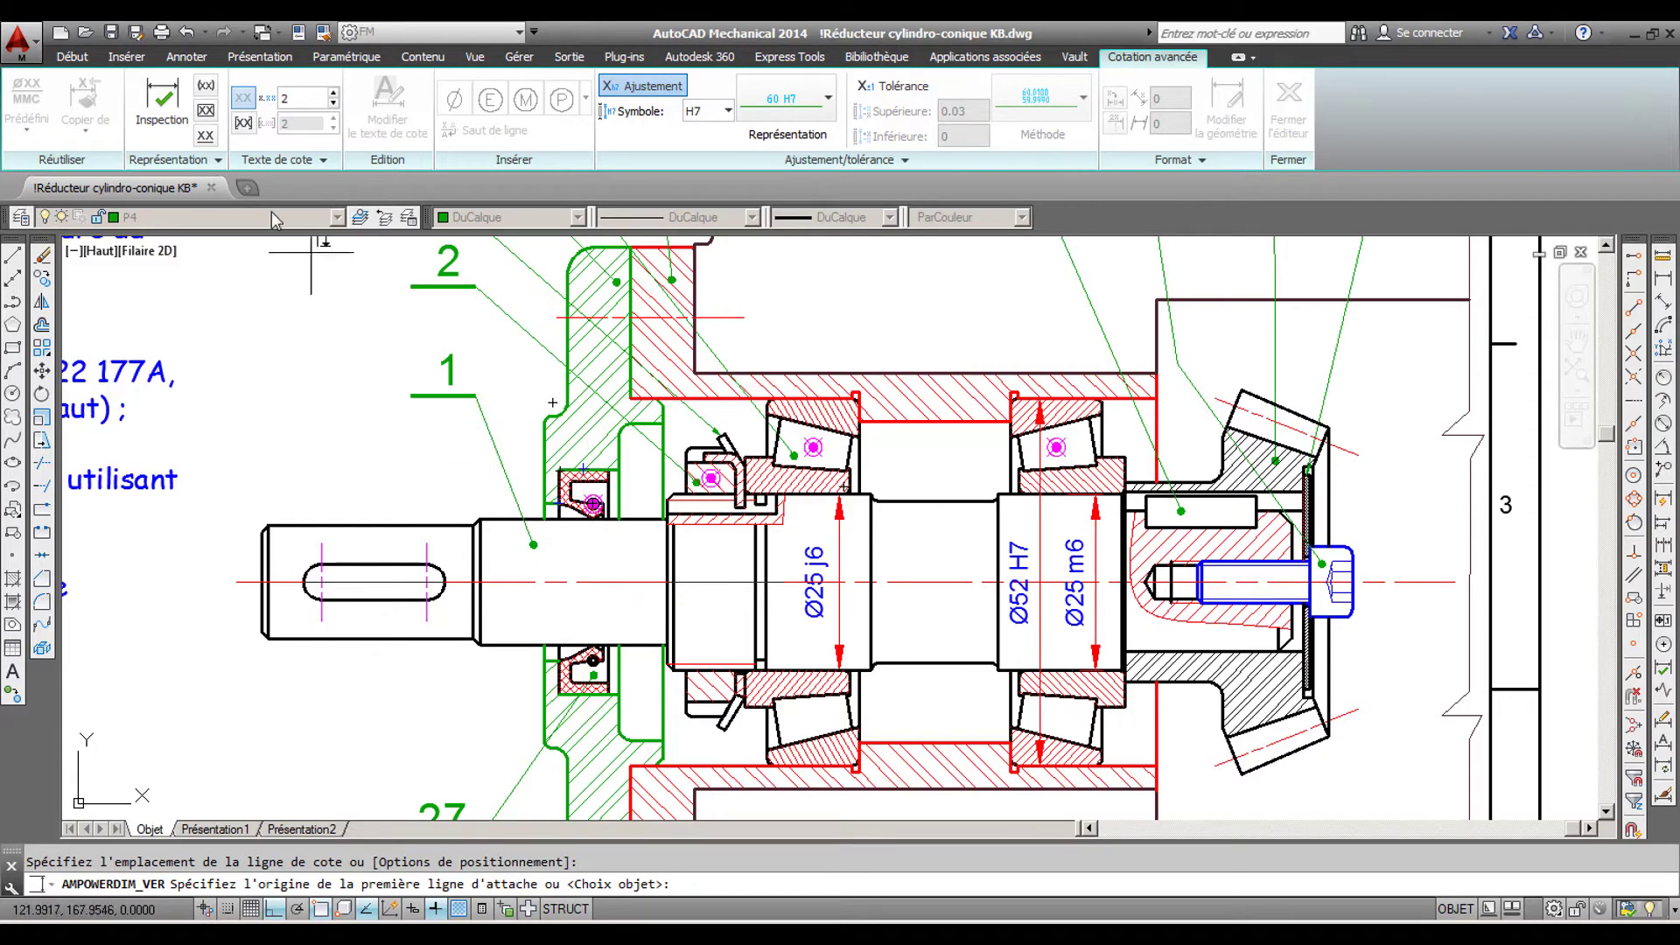
# - Add a vertical dimension across the cover's seal bore, with its dimension line running through the lip seal
pyautogui.click(189, 58)
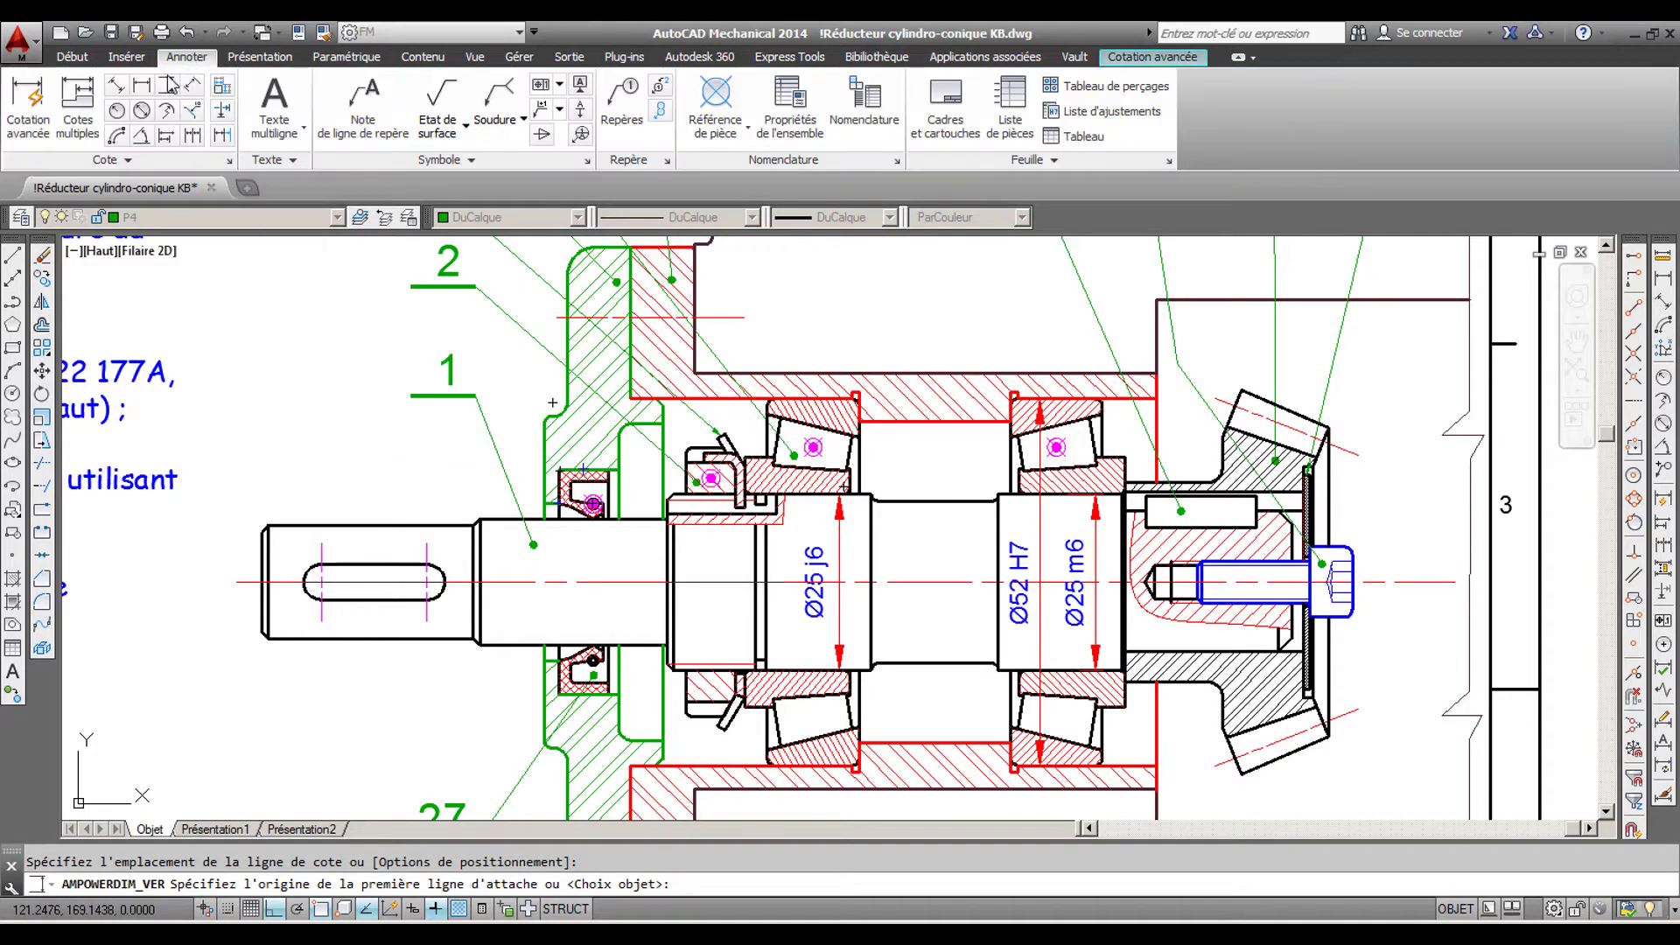
pyautogui.click(167, 85)
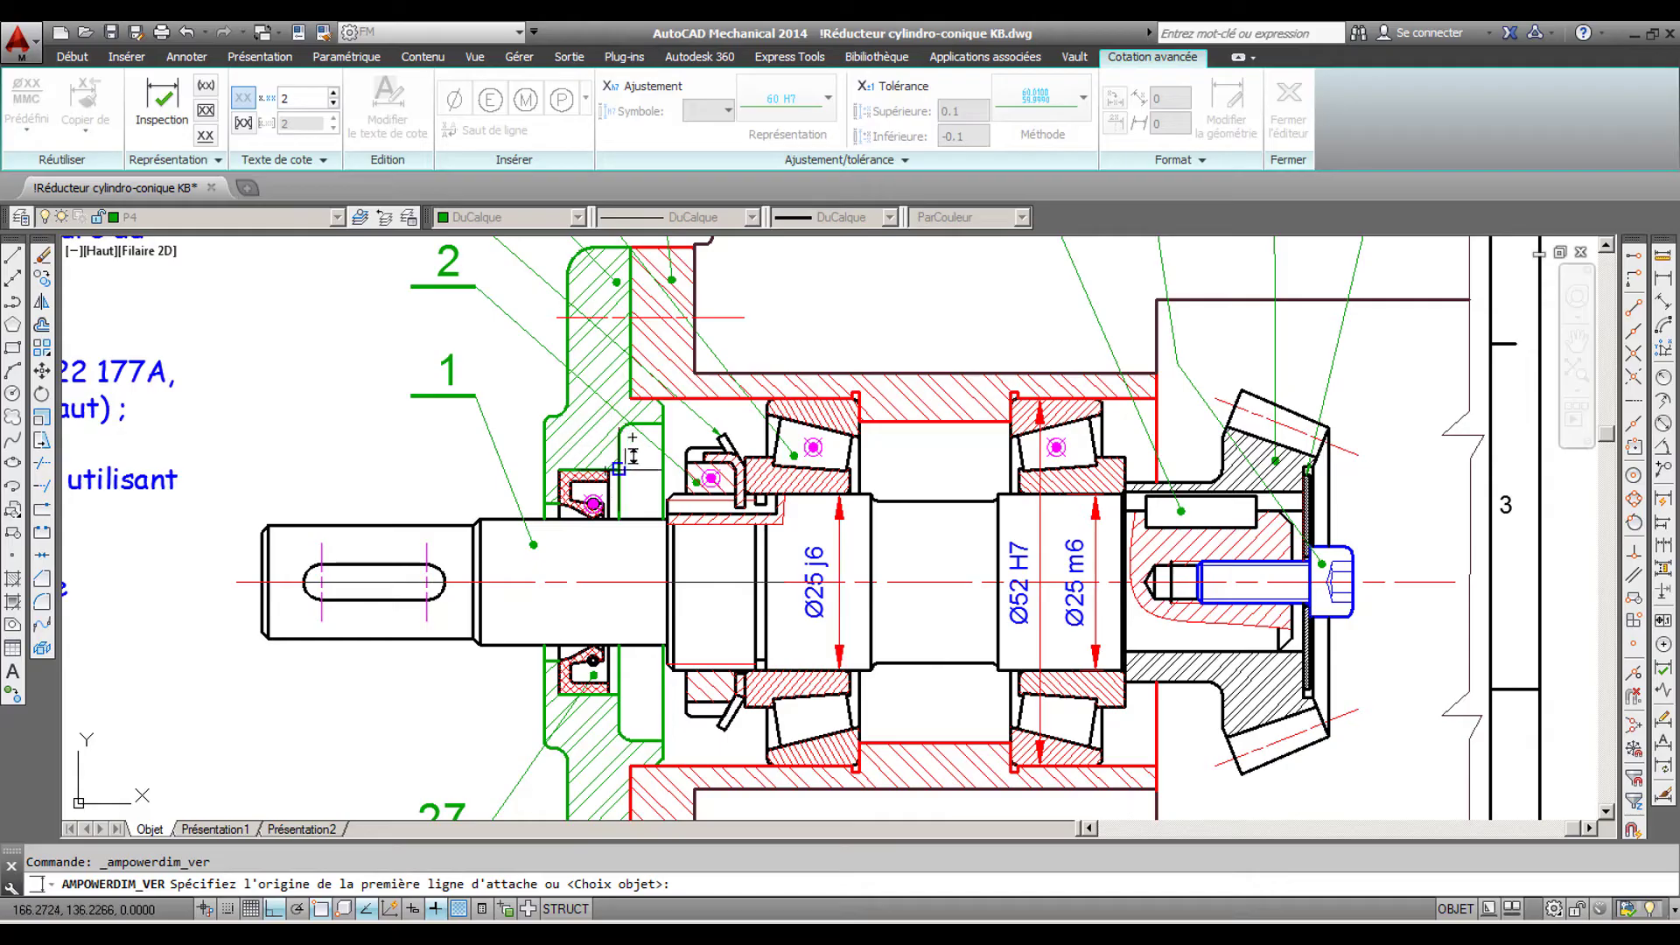
pyautogui.click(620, 470)
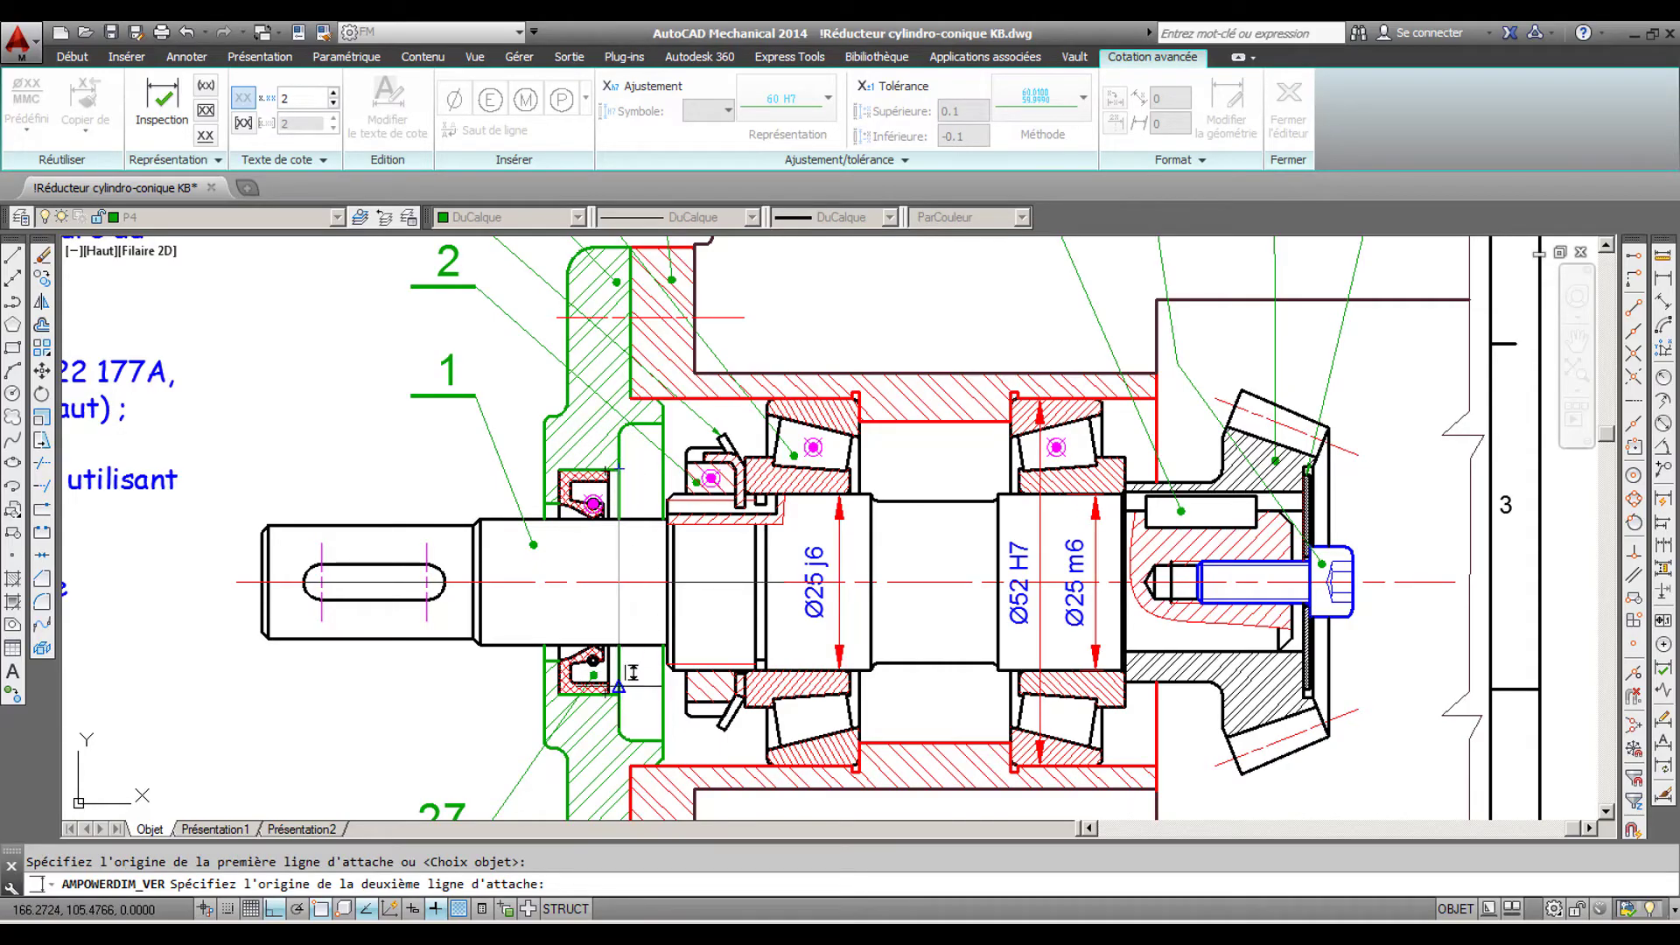
pyautogui.click(619, 686)
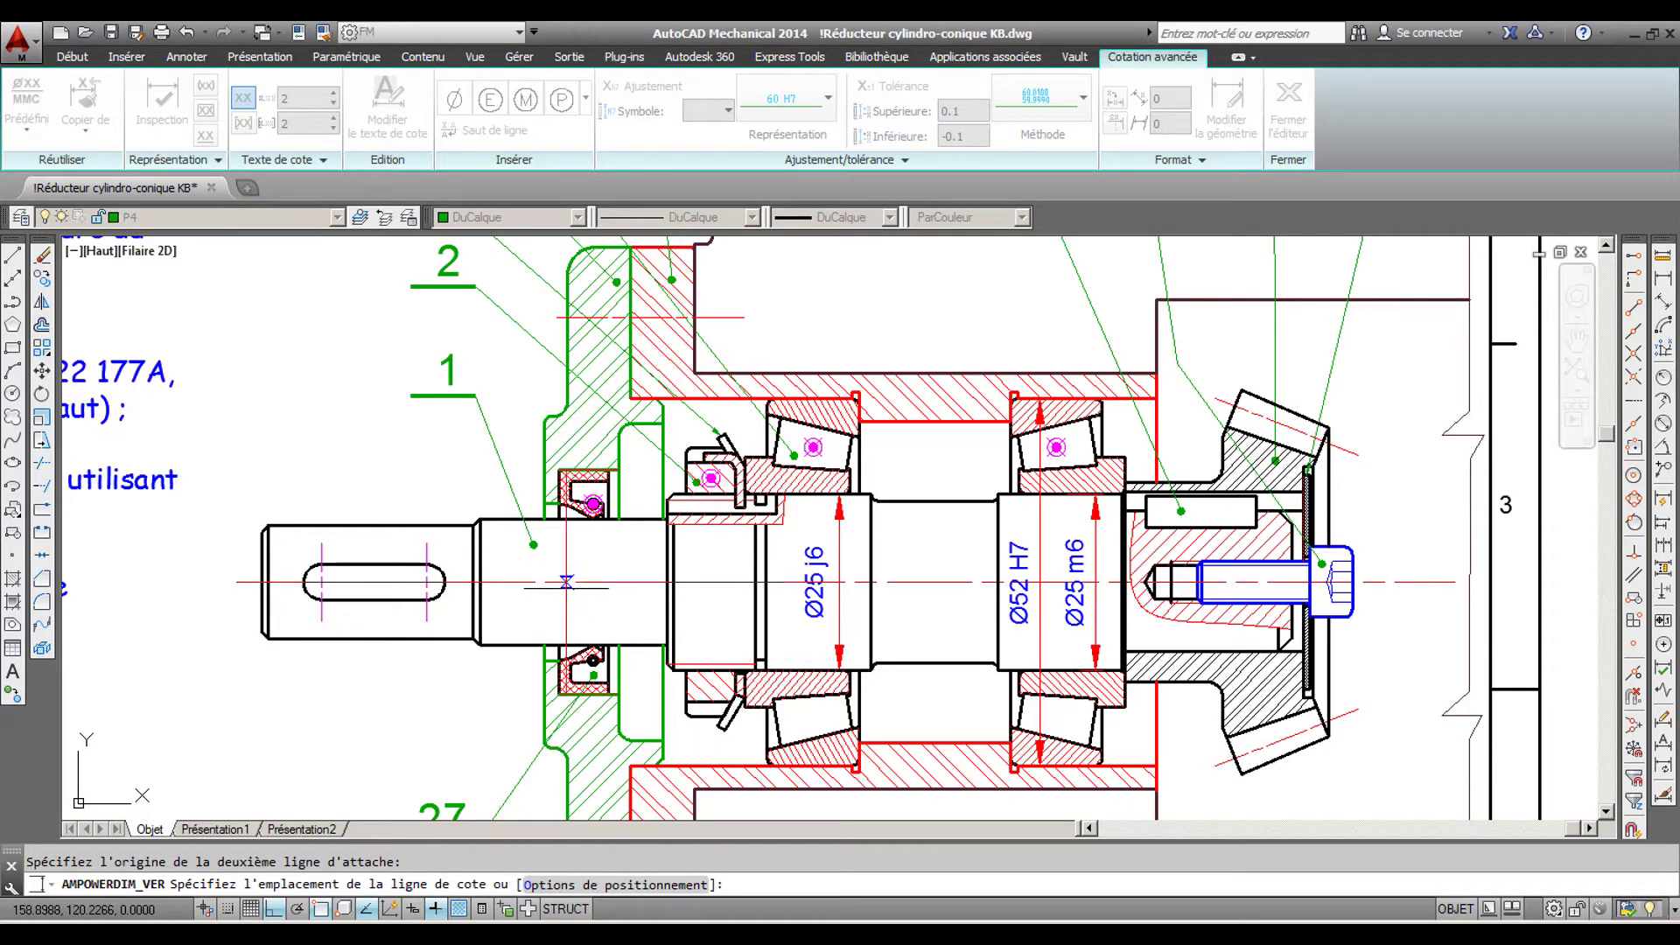
pyautogui.click(569, 581)
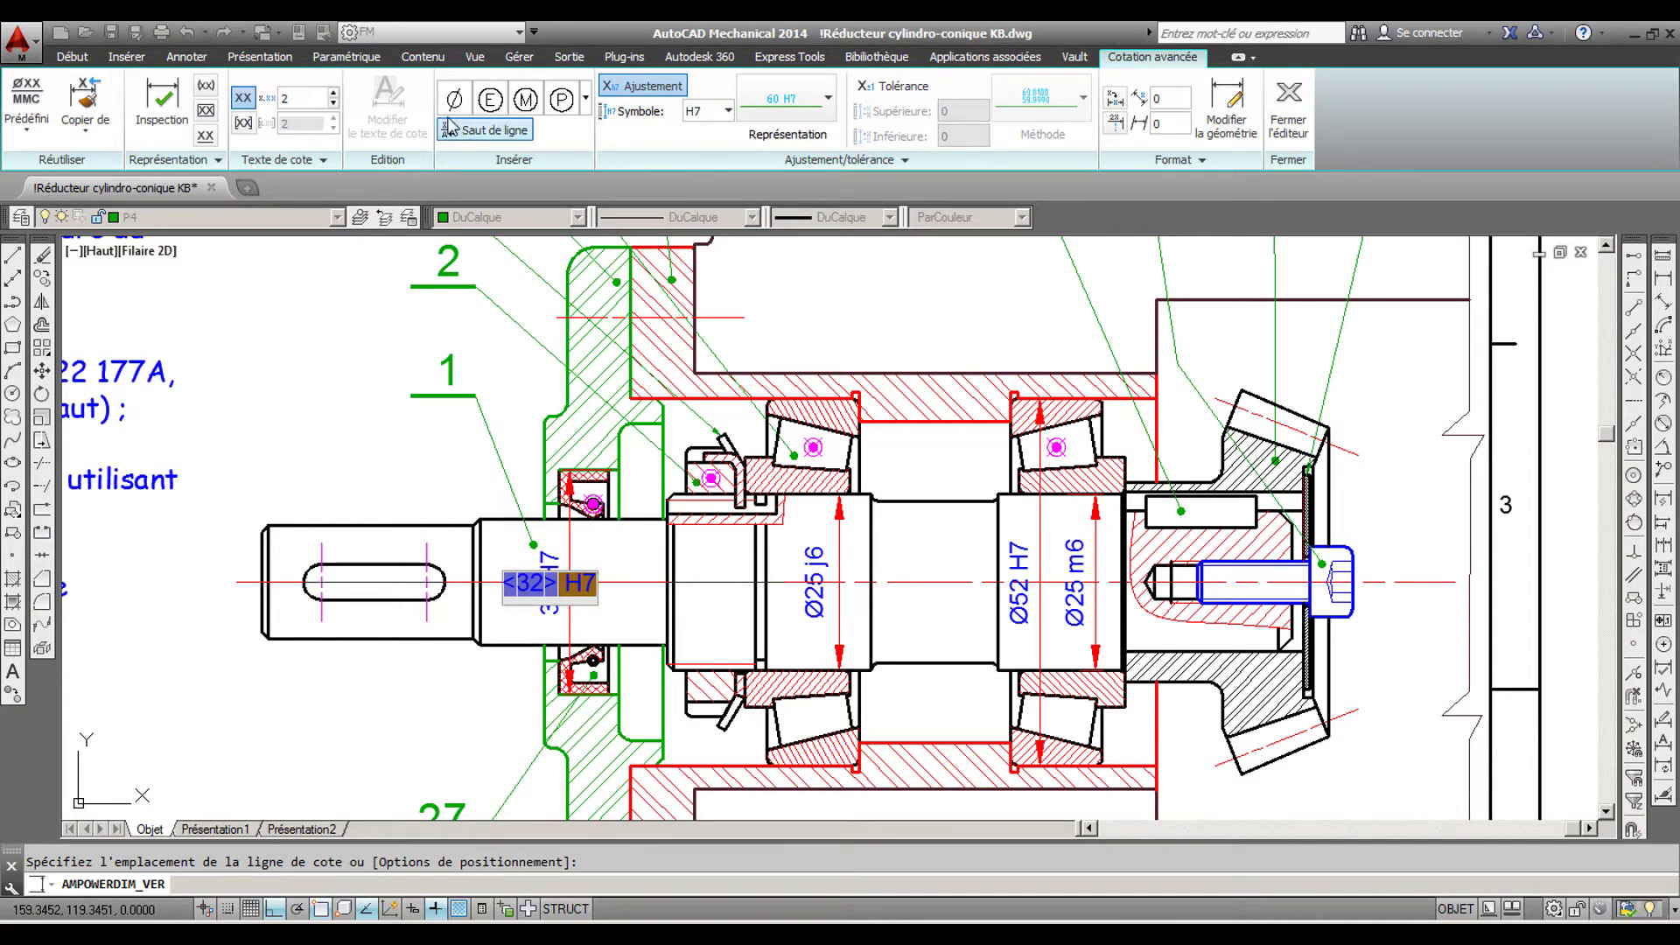
# - Give the seal bore dimension the hole fit H8 and a diameter symbol before the value, and finish the dimension
pyautogui.click(728, 110)
pyautogui.click(726, 137)
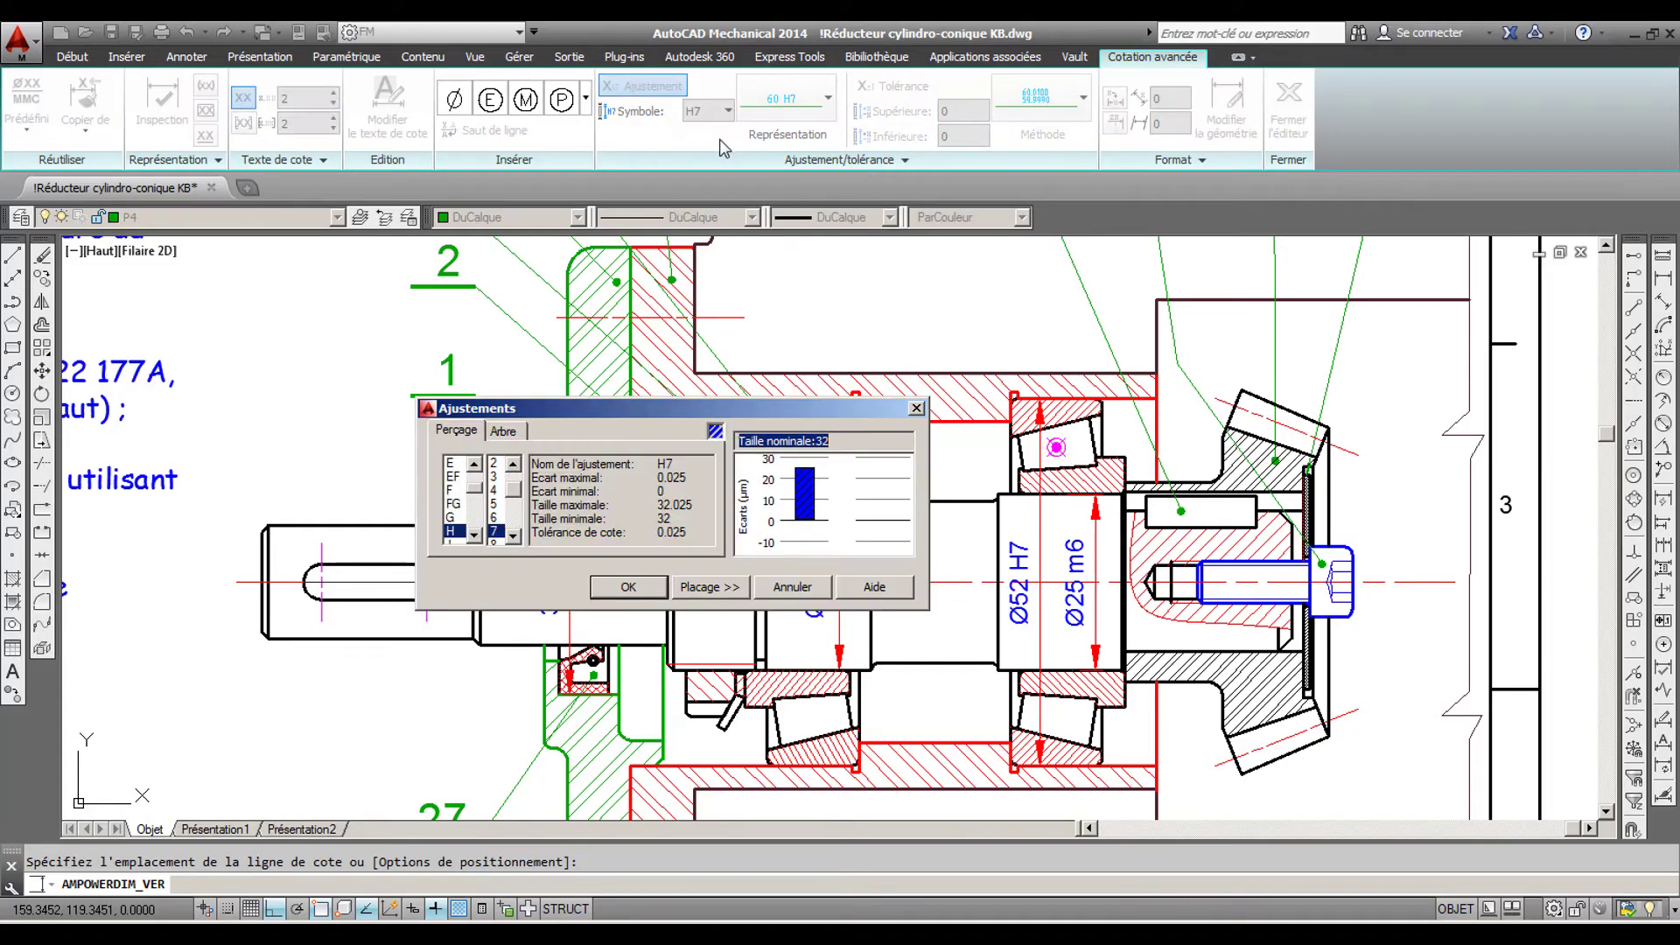
pyautogui.click(462, 430)
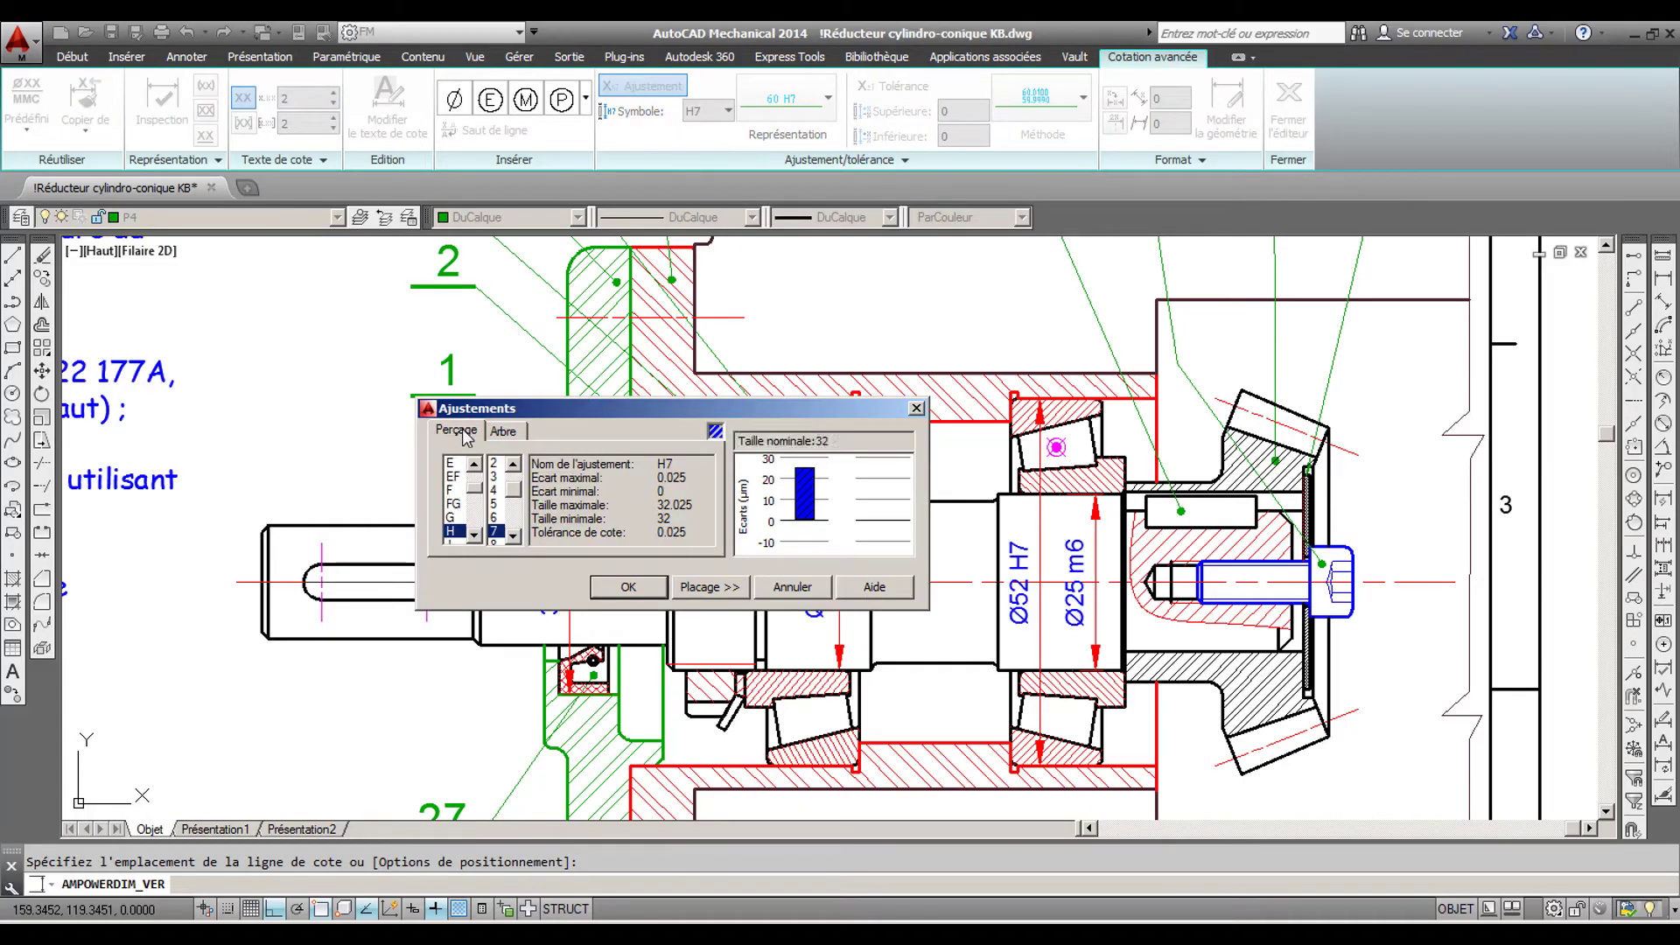
pyautogui.scroll(-1, 495, 524)
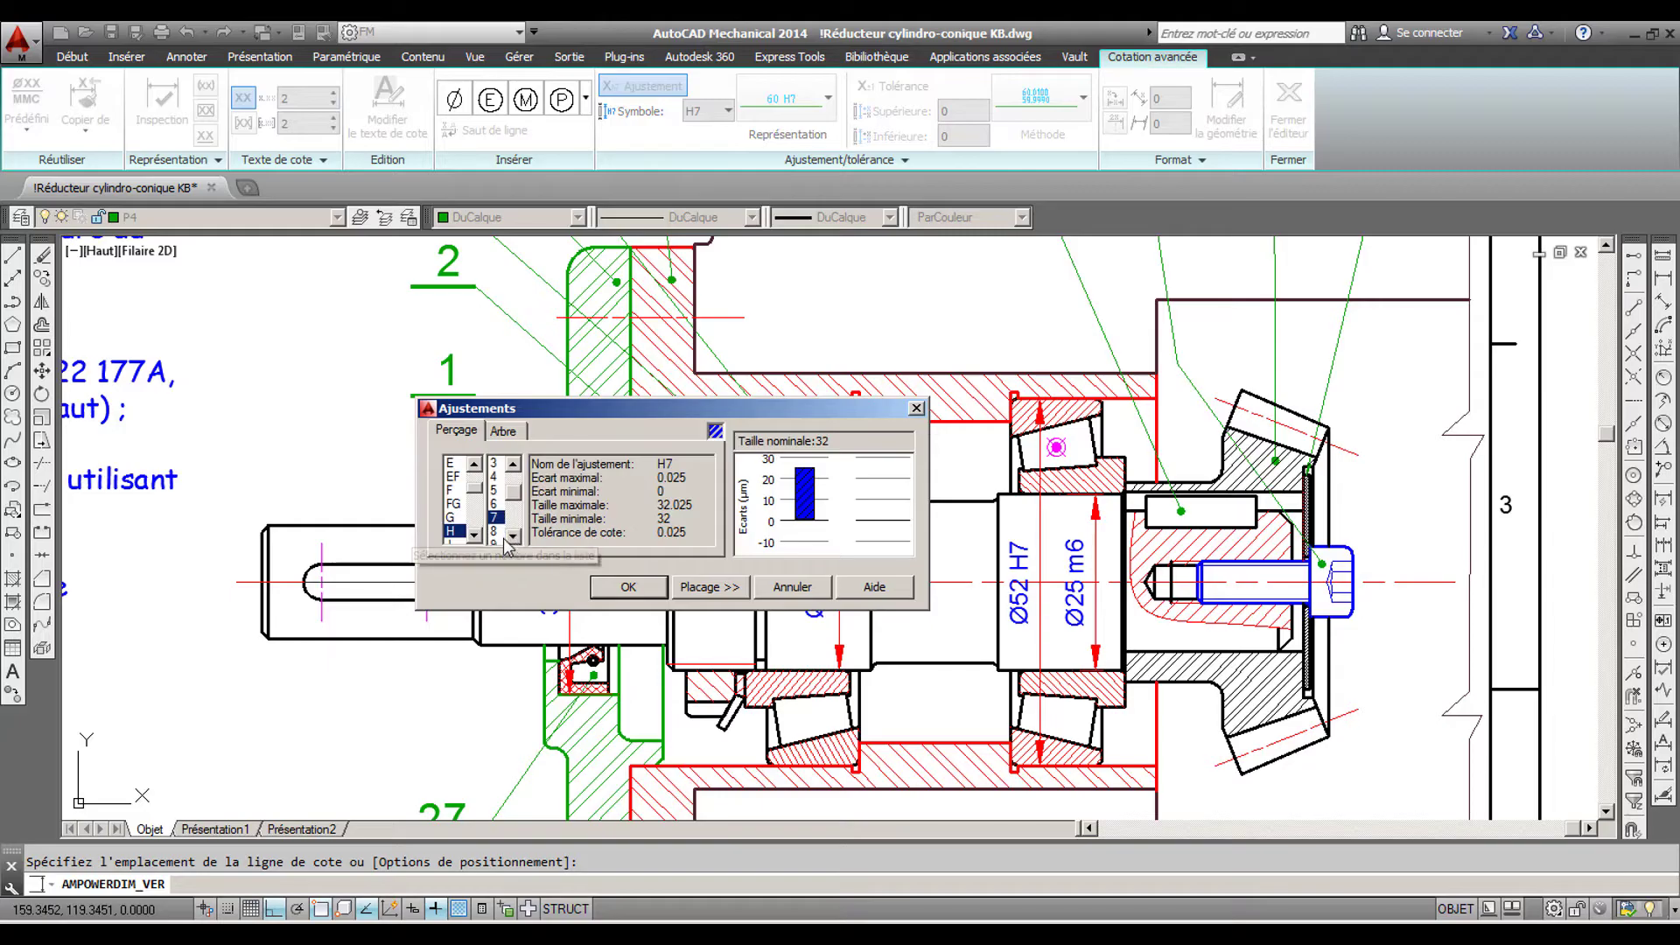
pyautogui.click(493, 531)
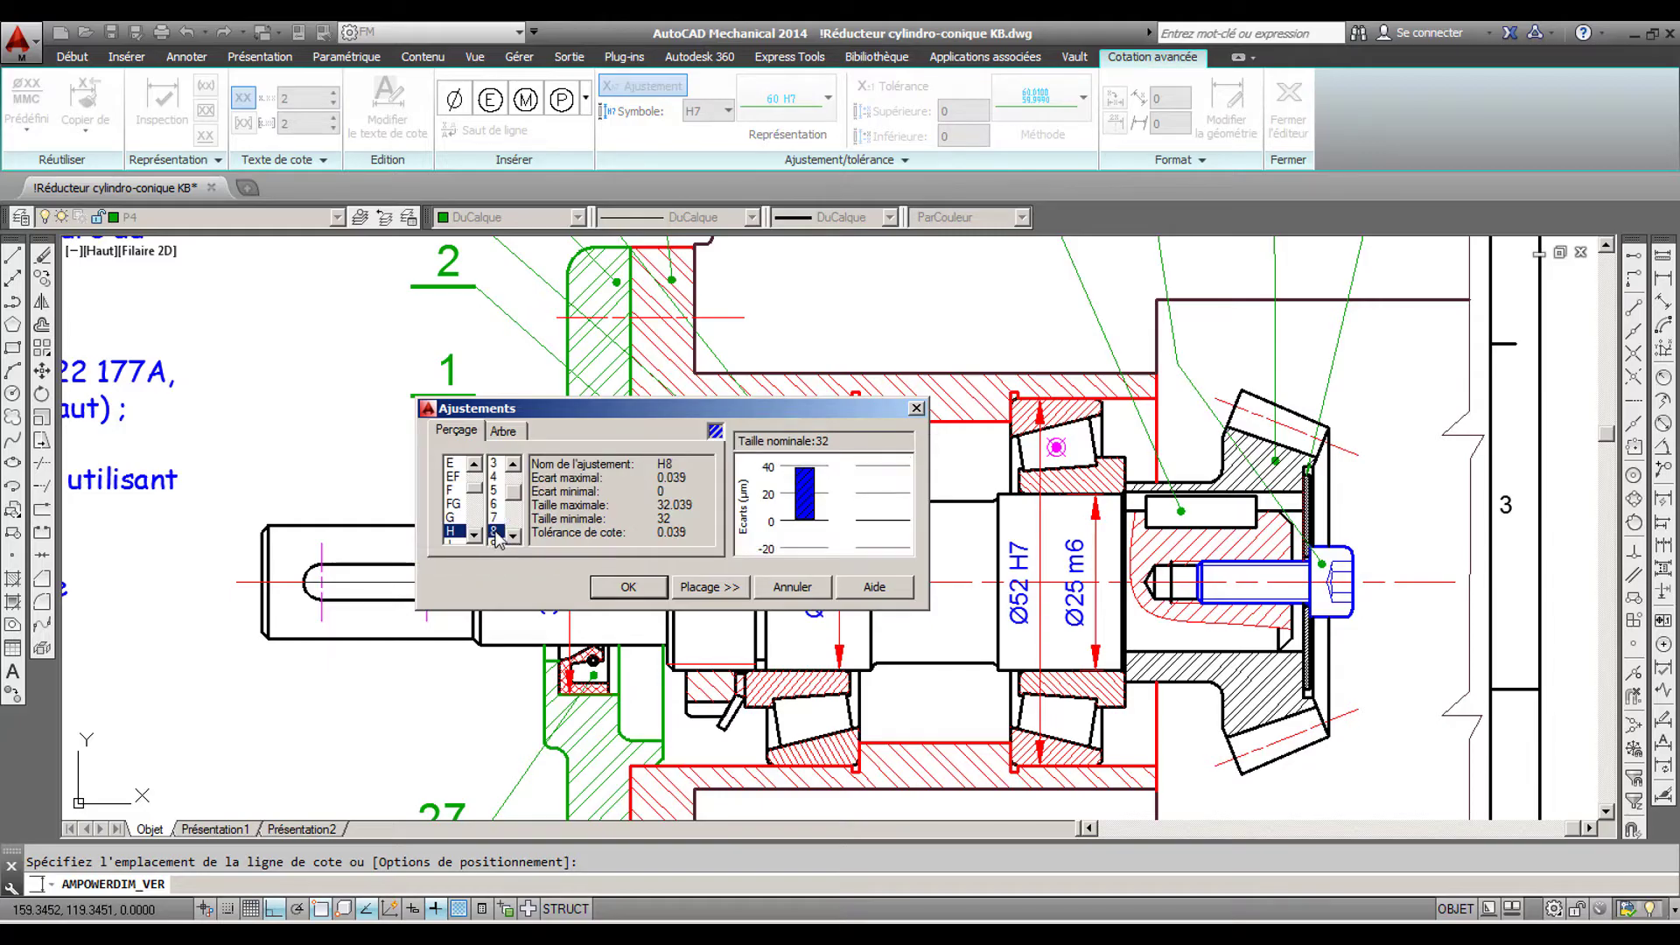
pyautogui.click(631, 588)
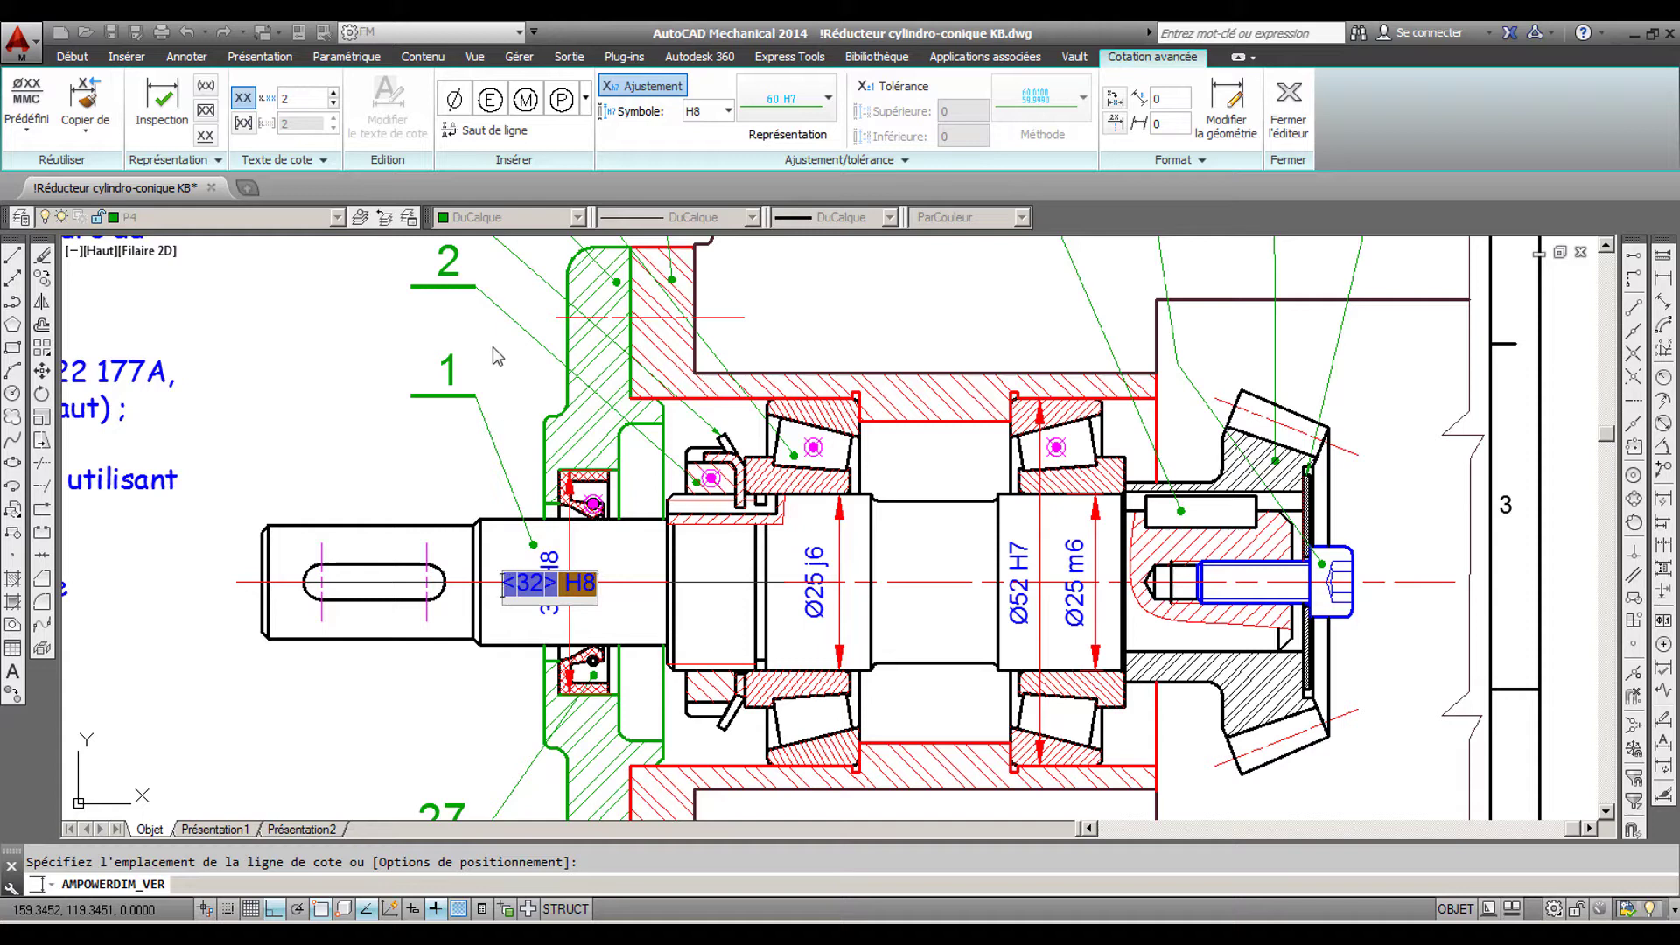
pyautogui.click(456, 100)
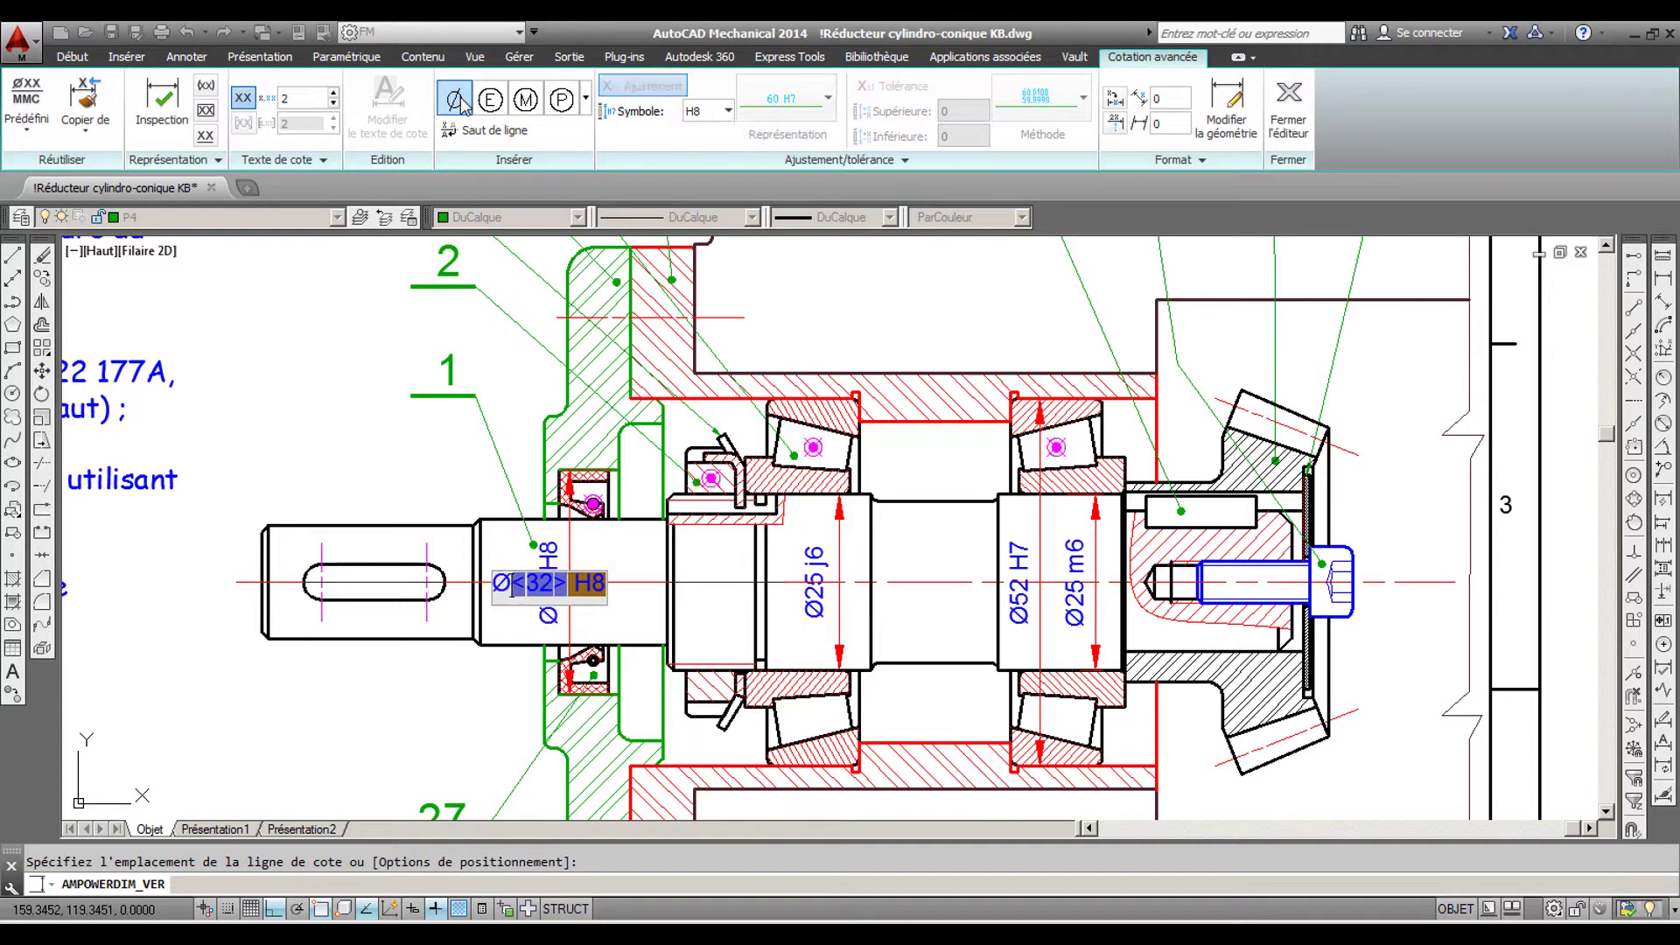
pyautogui.press('Return')
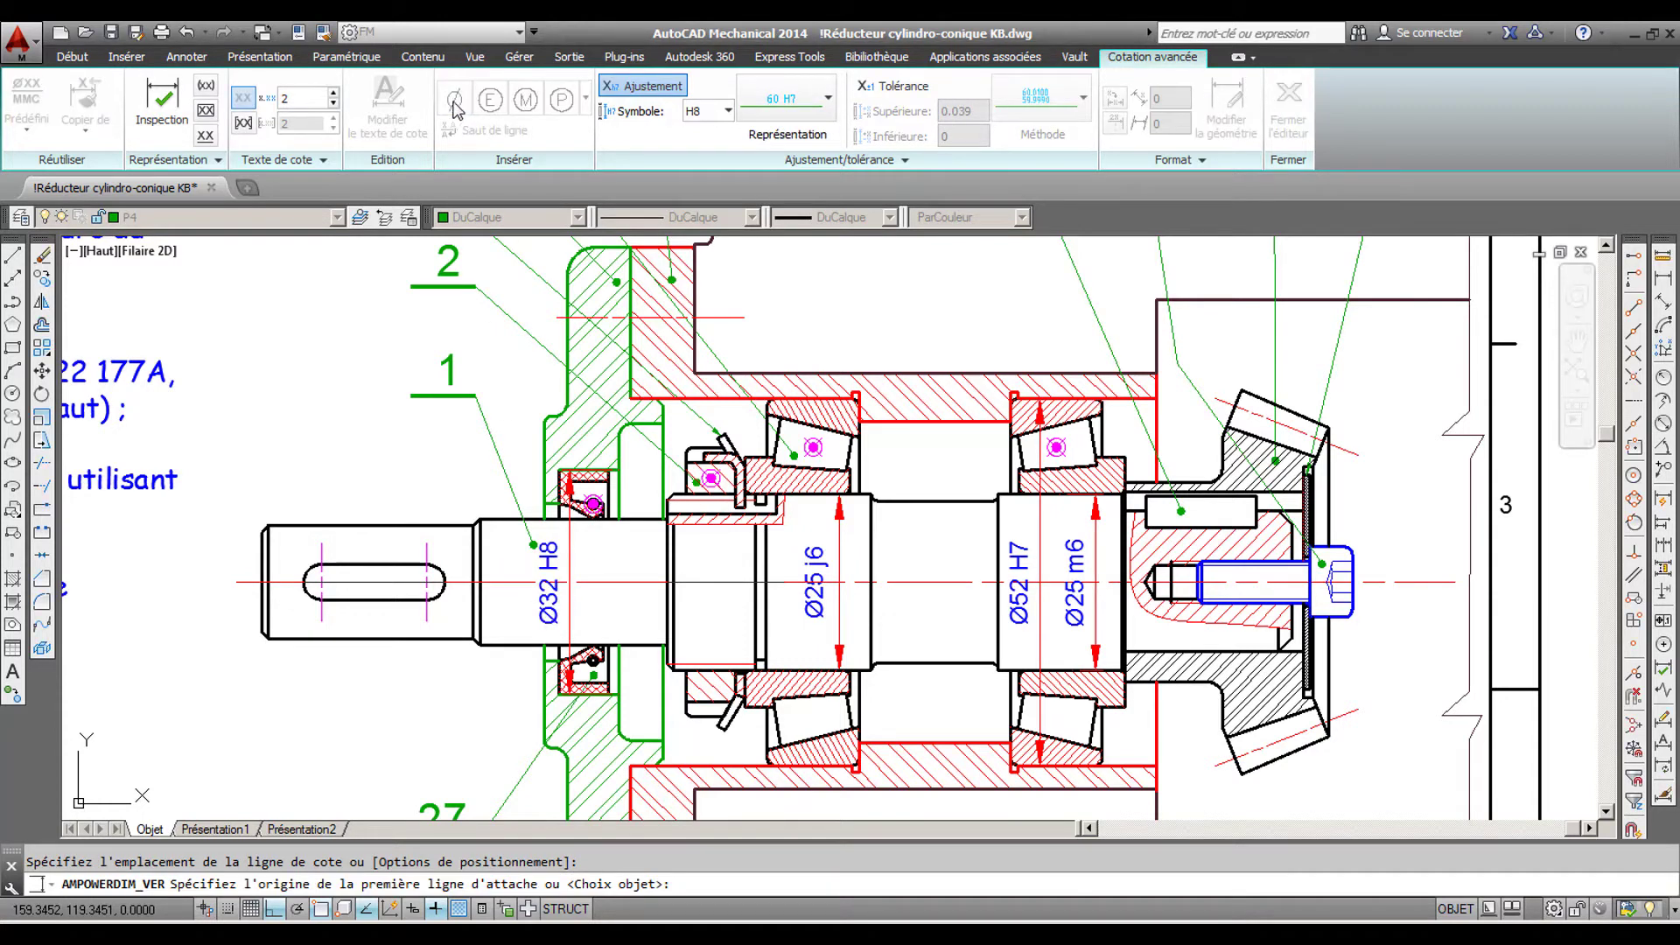
# - Add a vertical dimension across the shaft's seal seat, beside the cover's seal bore dimension
pyautogui.click(203, 59)
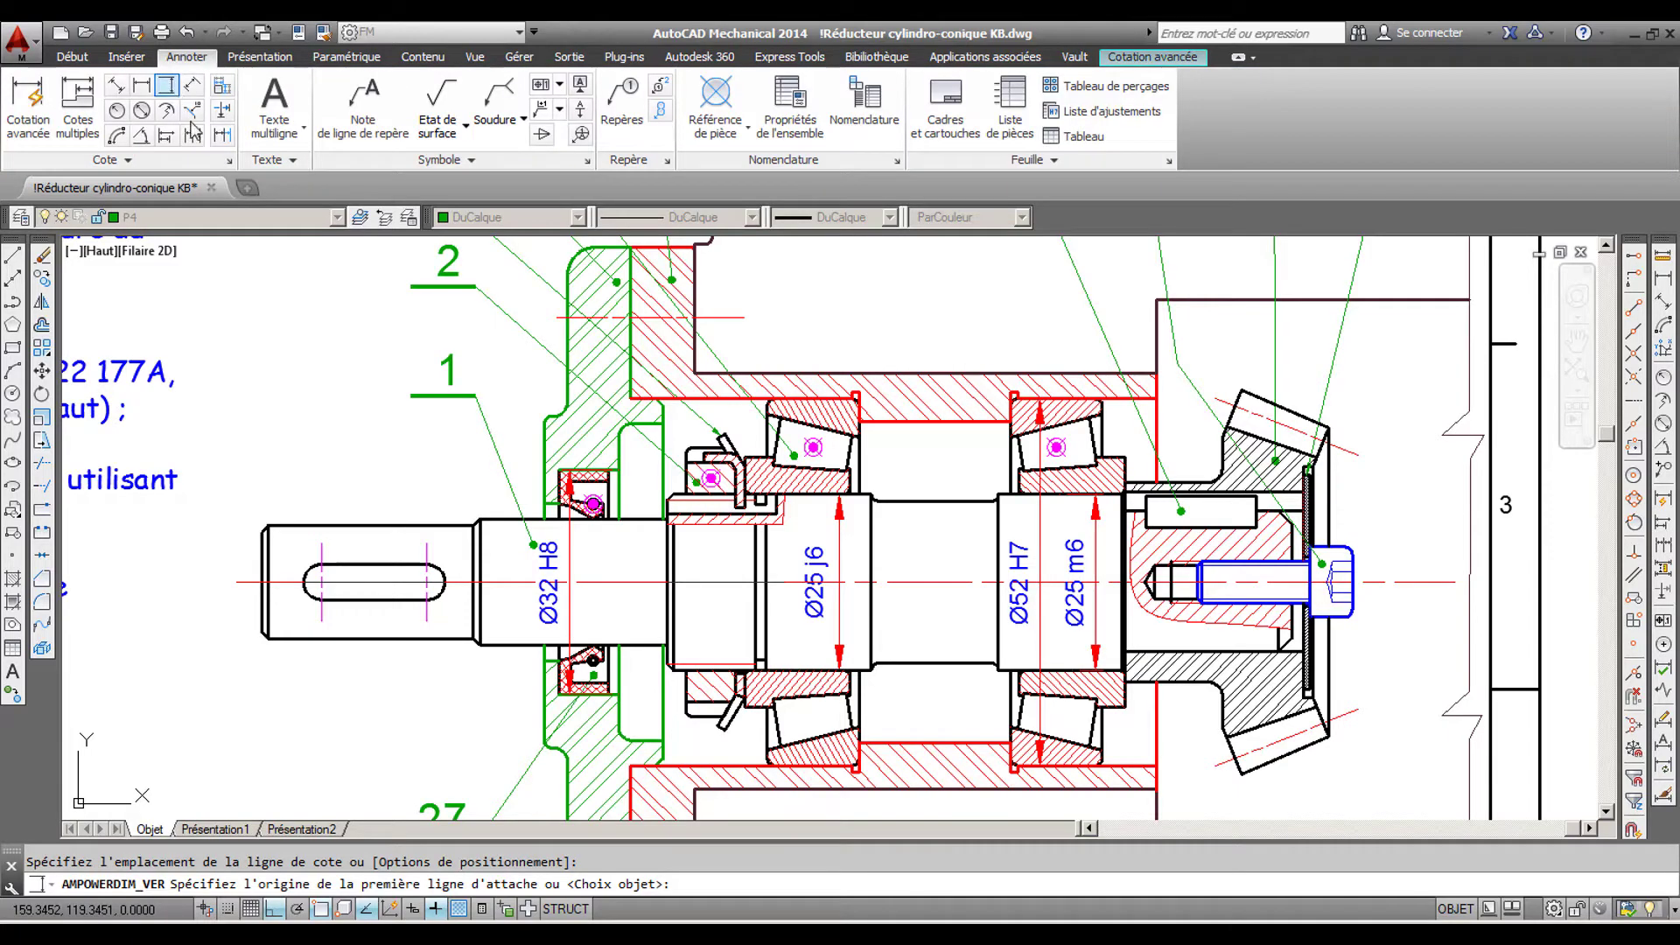
pyautogui.click(609, 582)
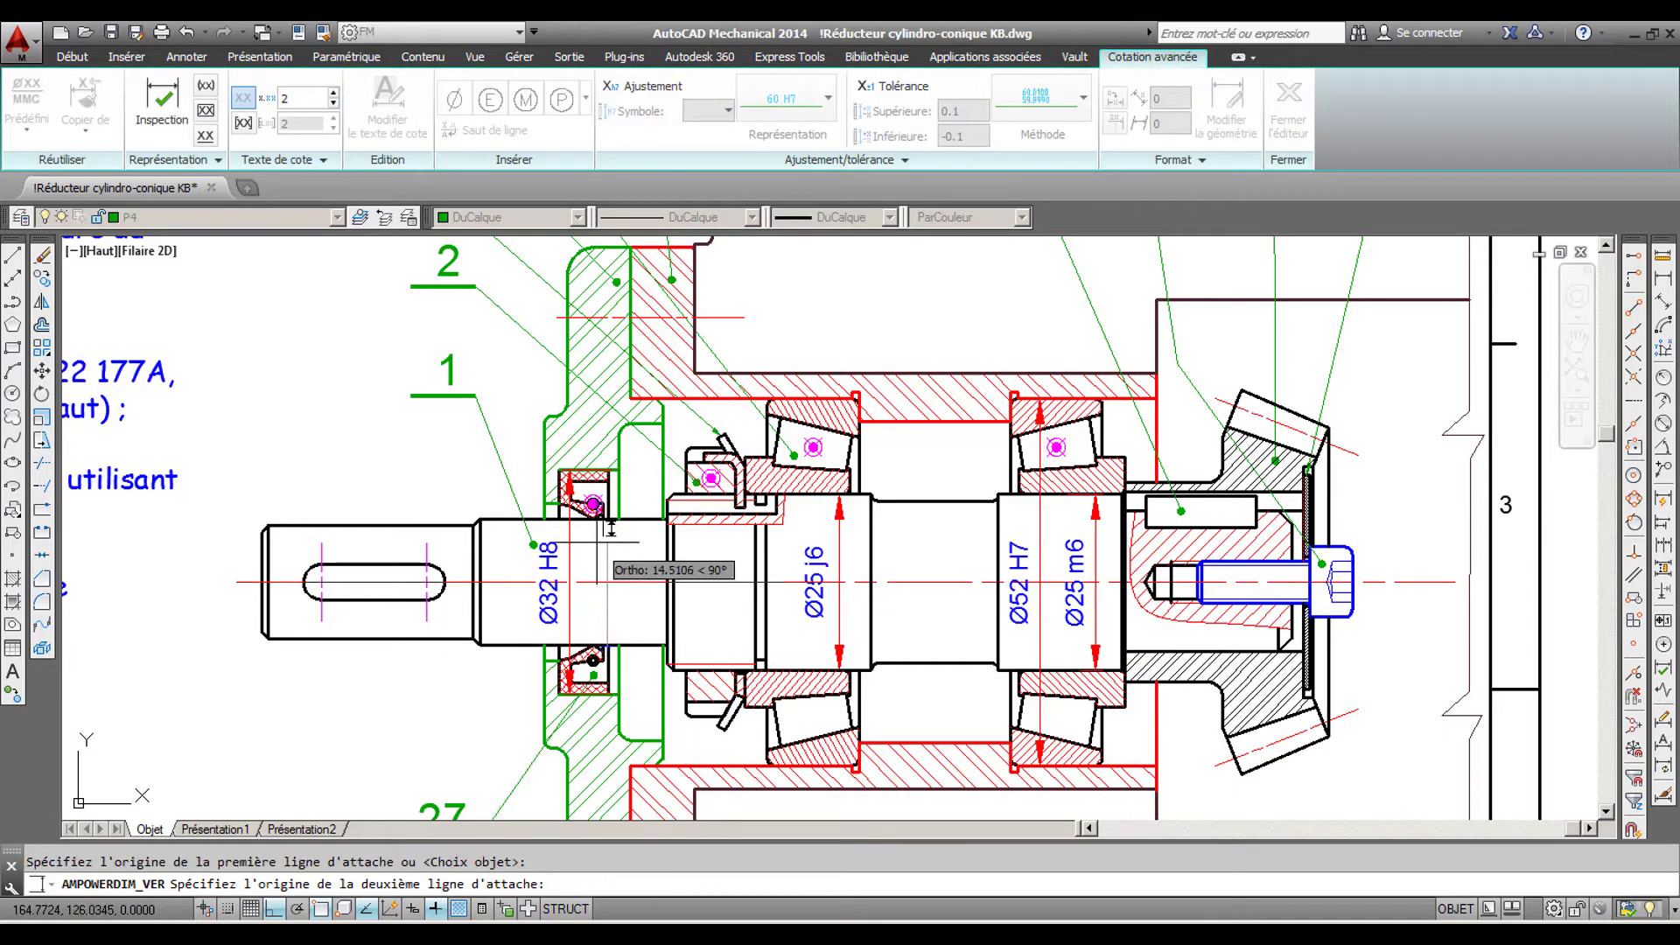
pyautogui.click(609, 525)
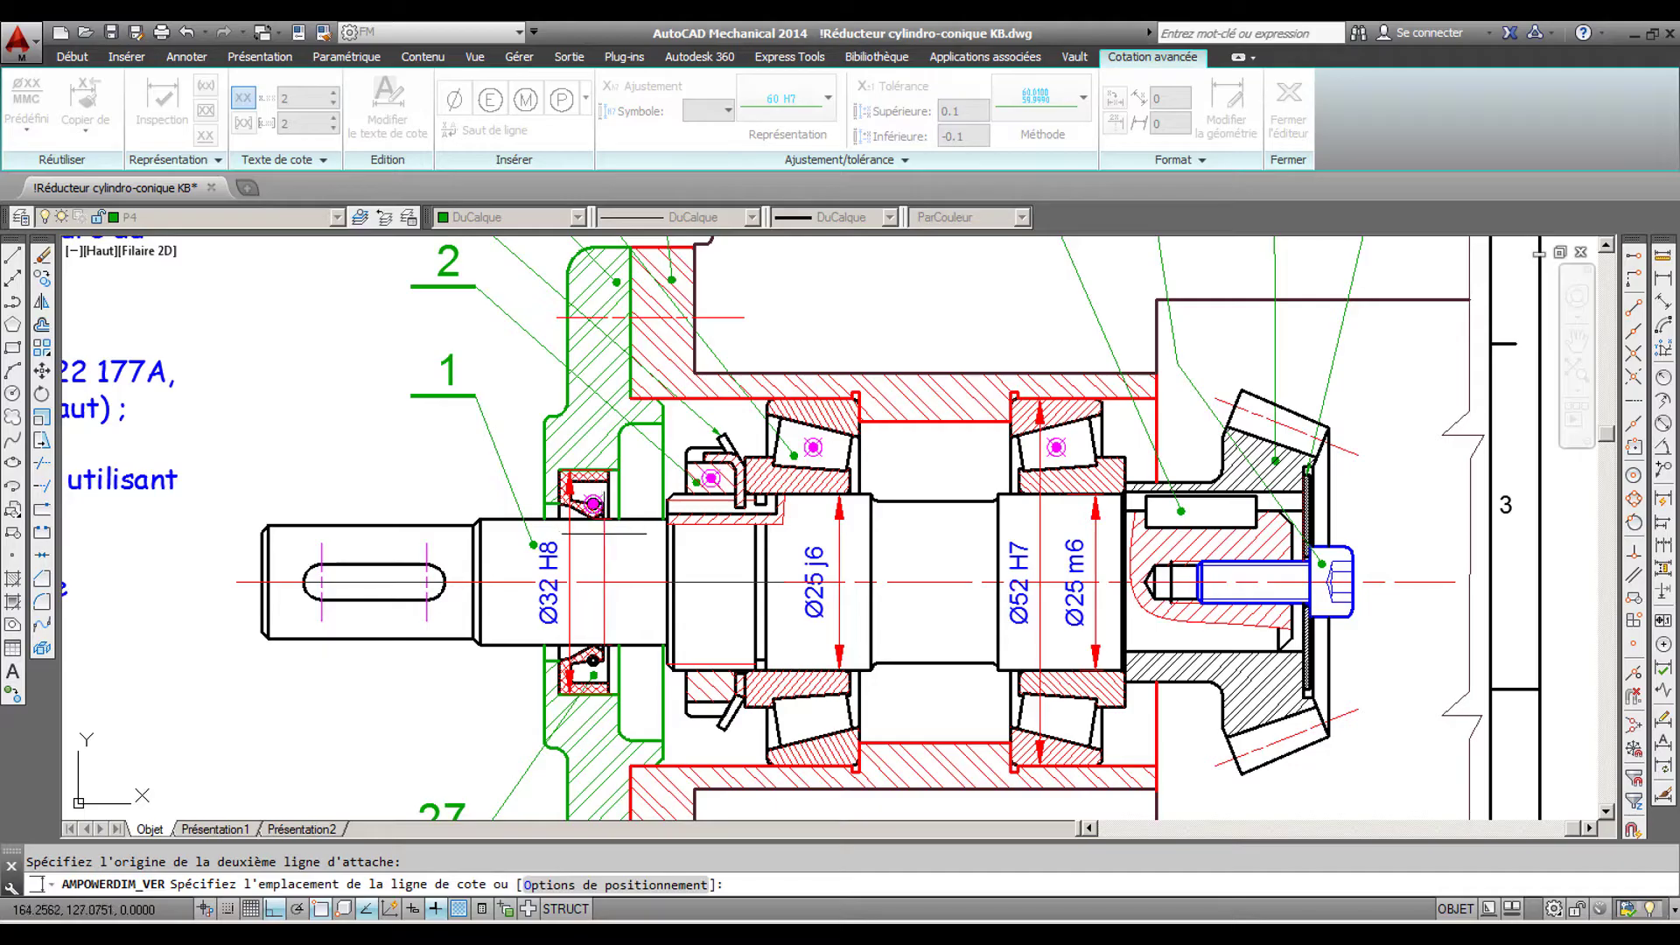
pyautogui.click(601, 551)
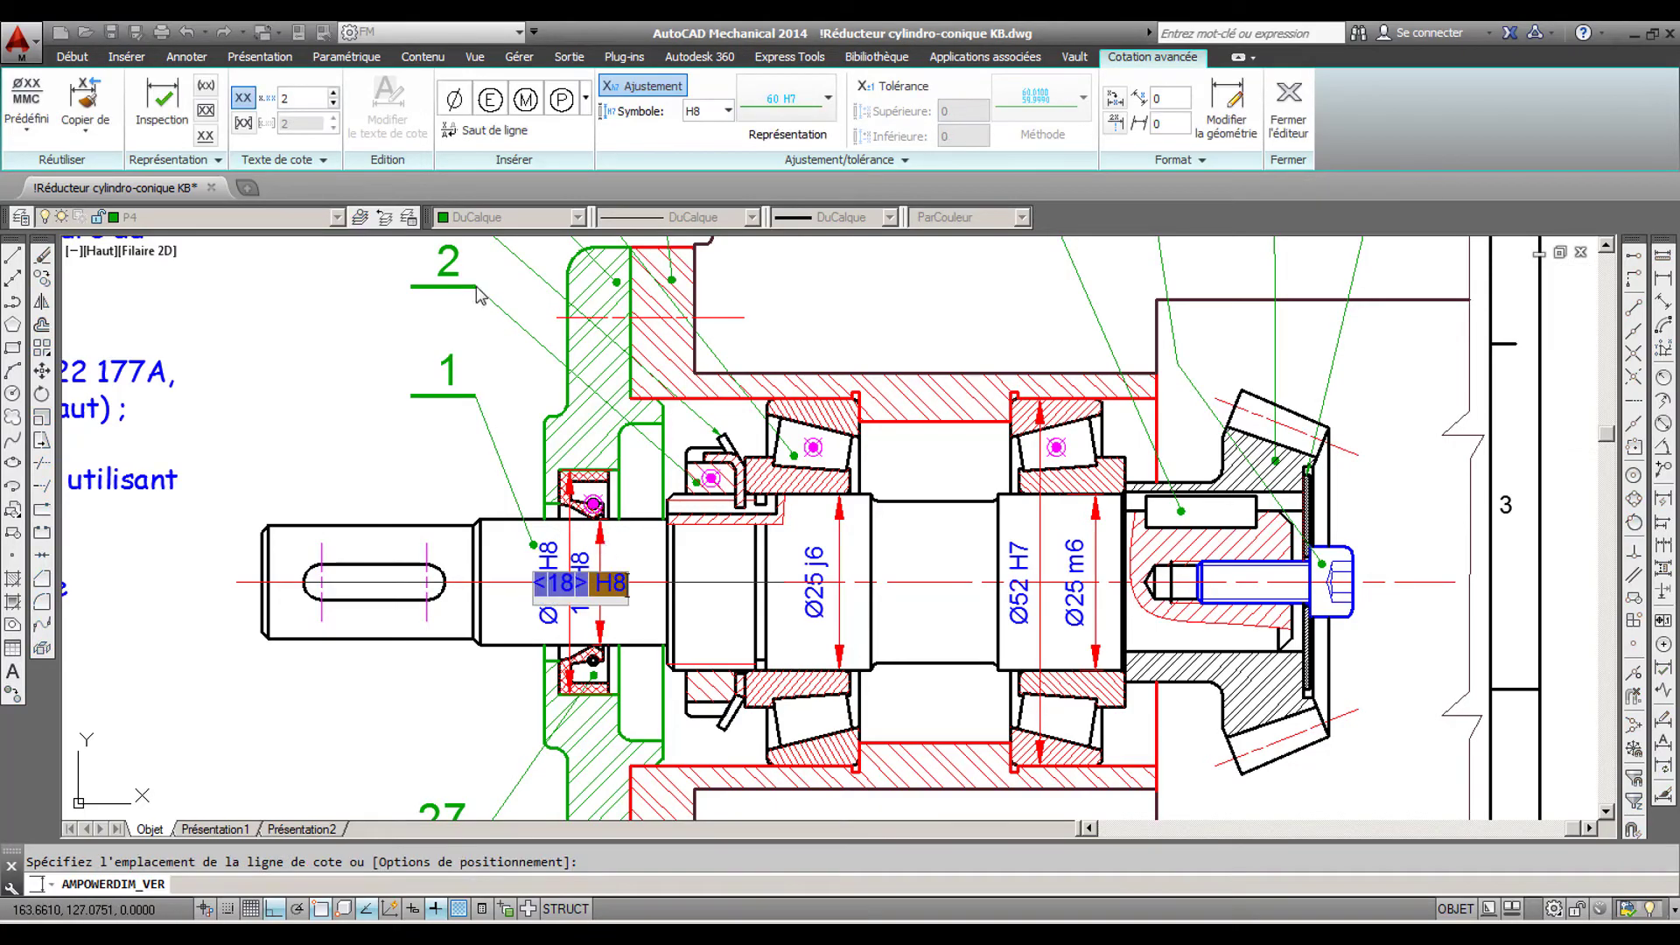
# - Give the shaft's seal seat dimension the shaft fit h11 and a diameter symbol before the value, and finish the dimension
pyautogui.click(727, 110)
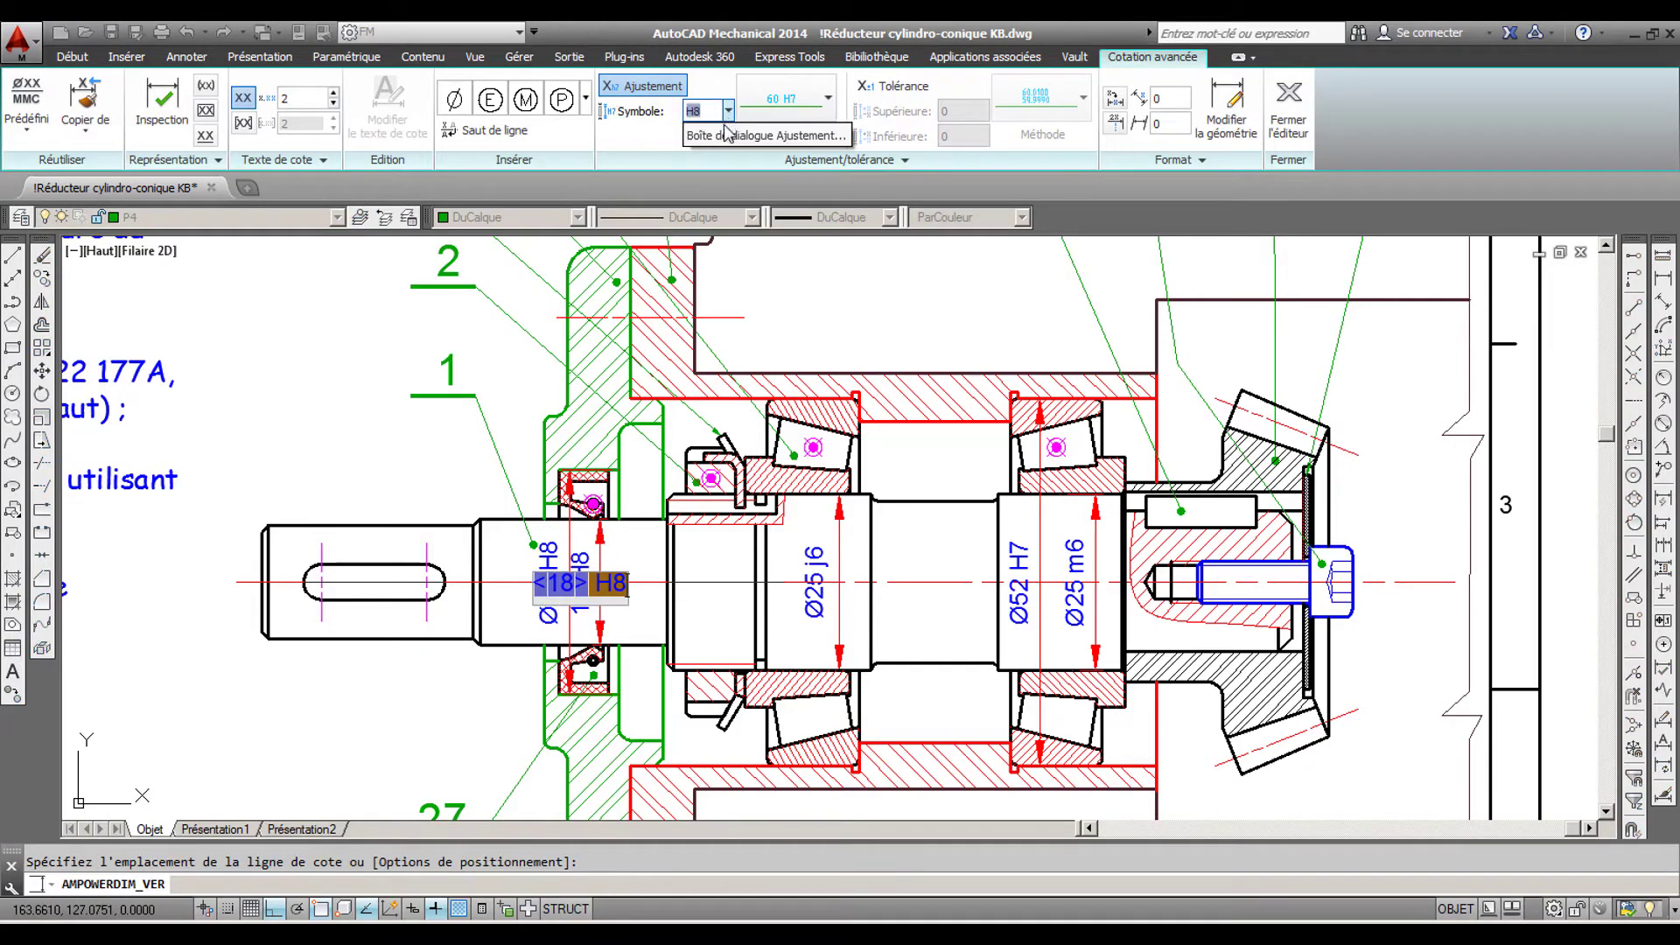
pyautogui.click(724, 133)
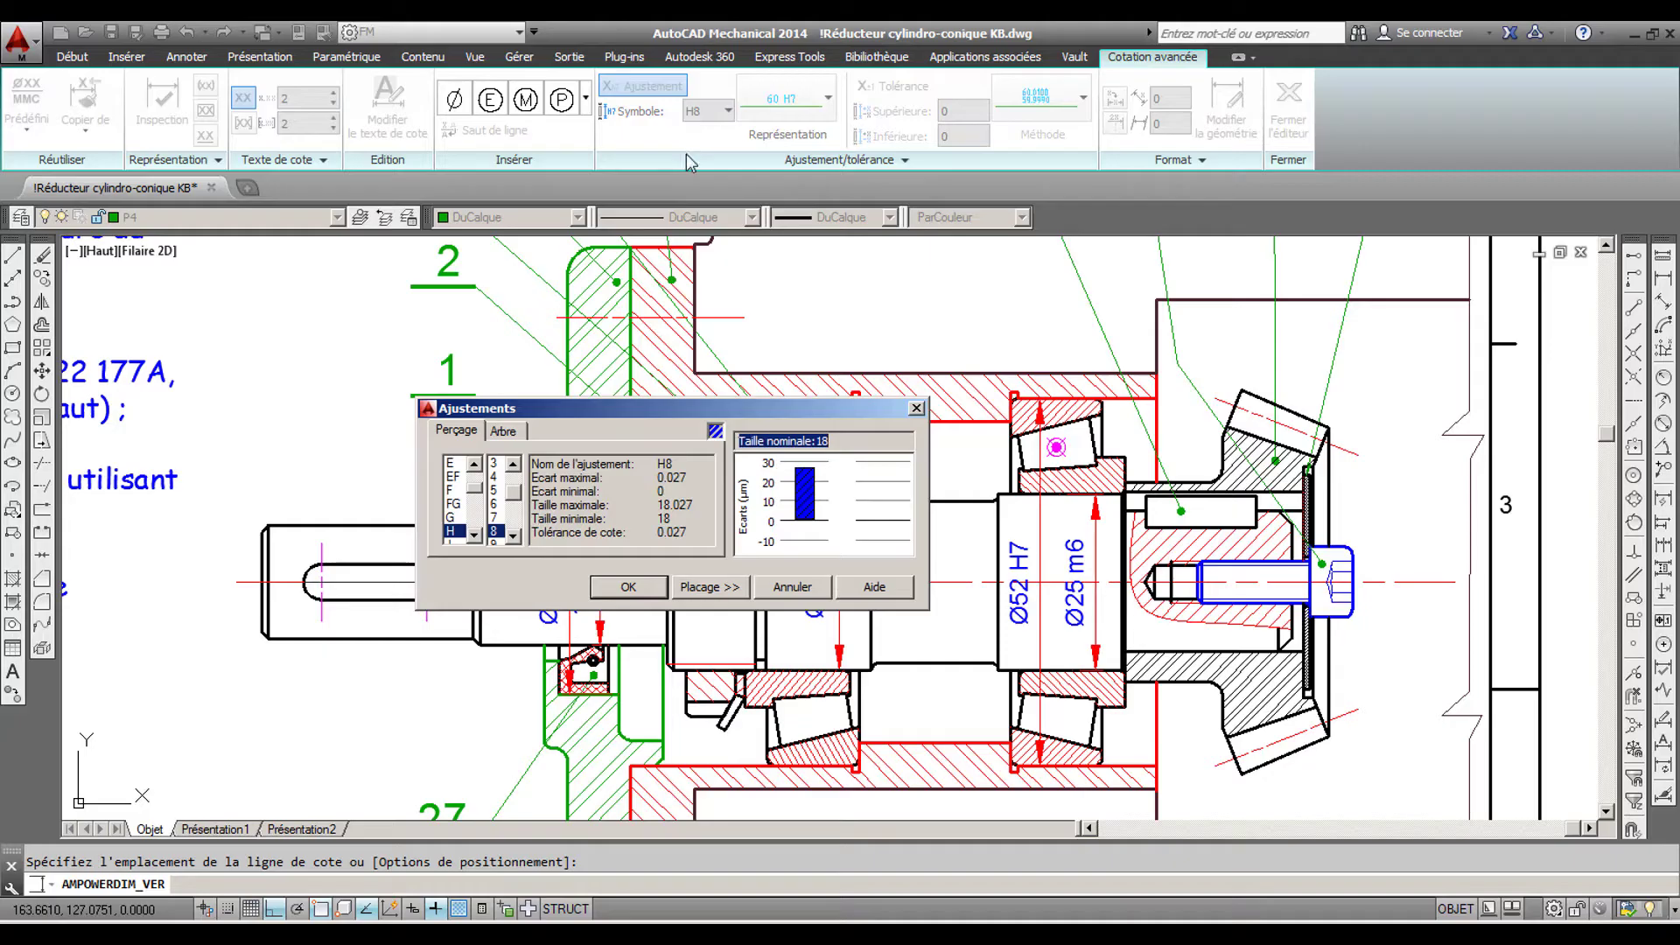
pyautogui.click(498, 431)
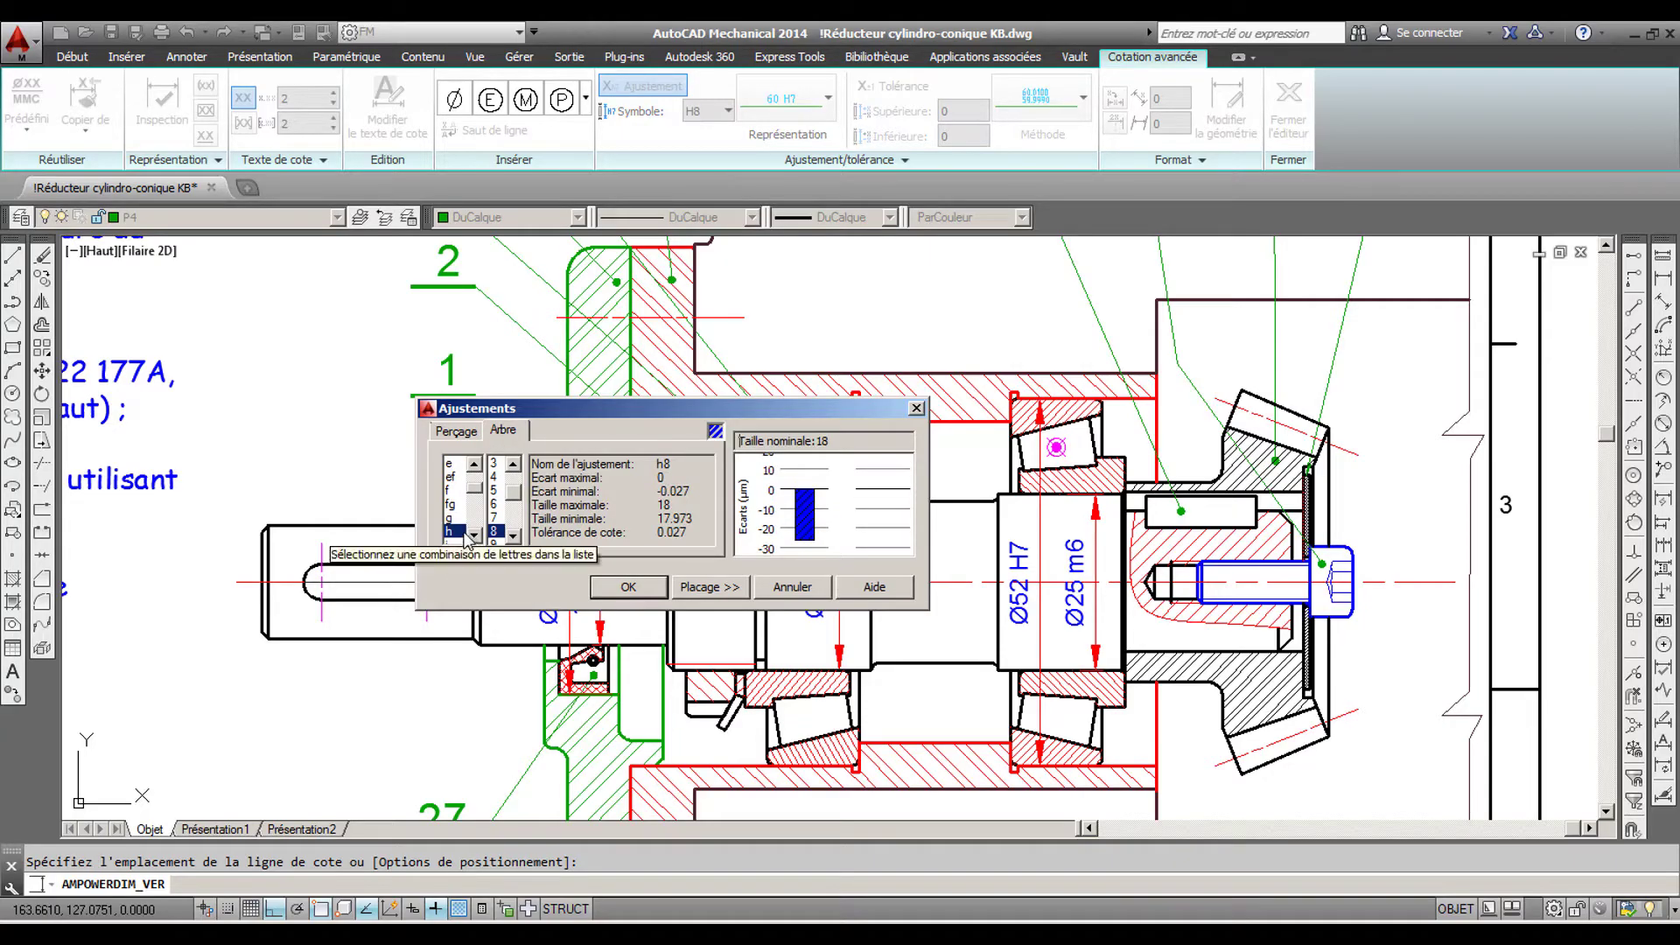
pyautogui.click(514, 535)
pyautogui.click(514, 534)
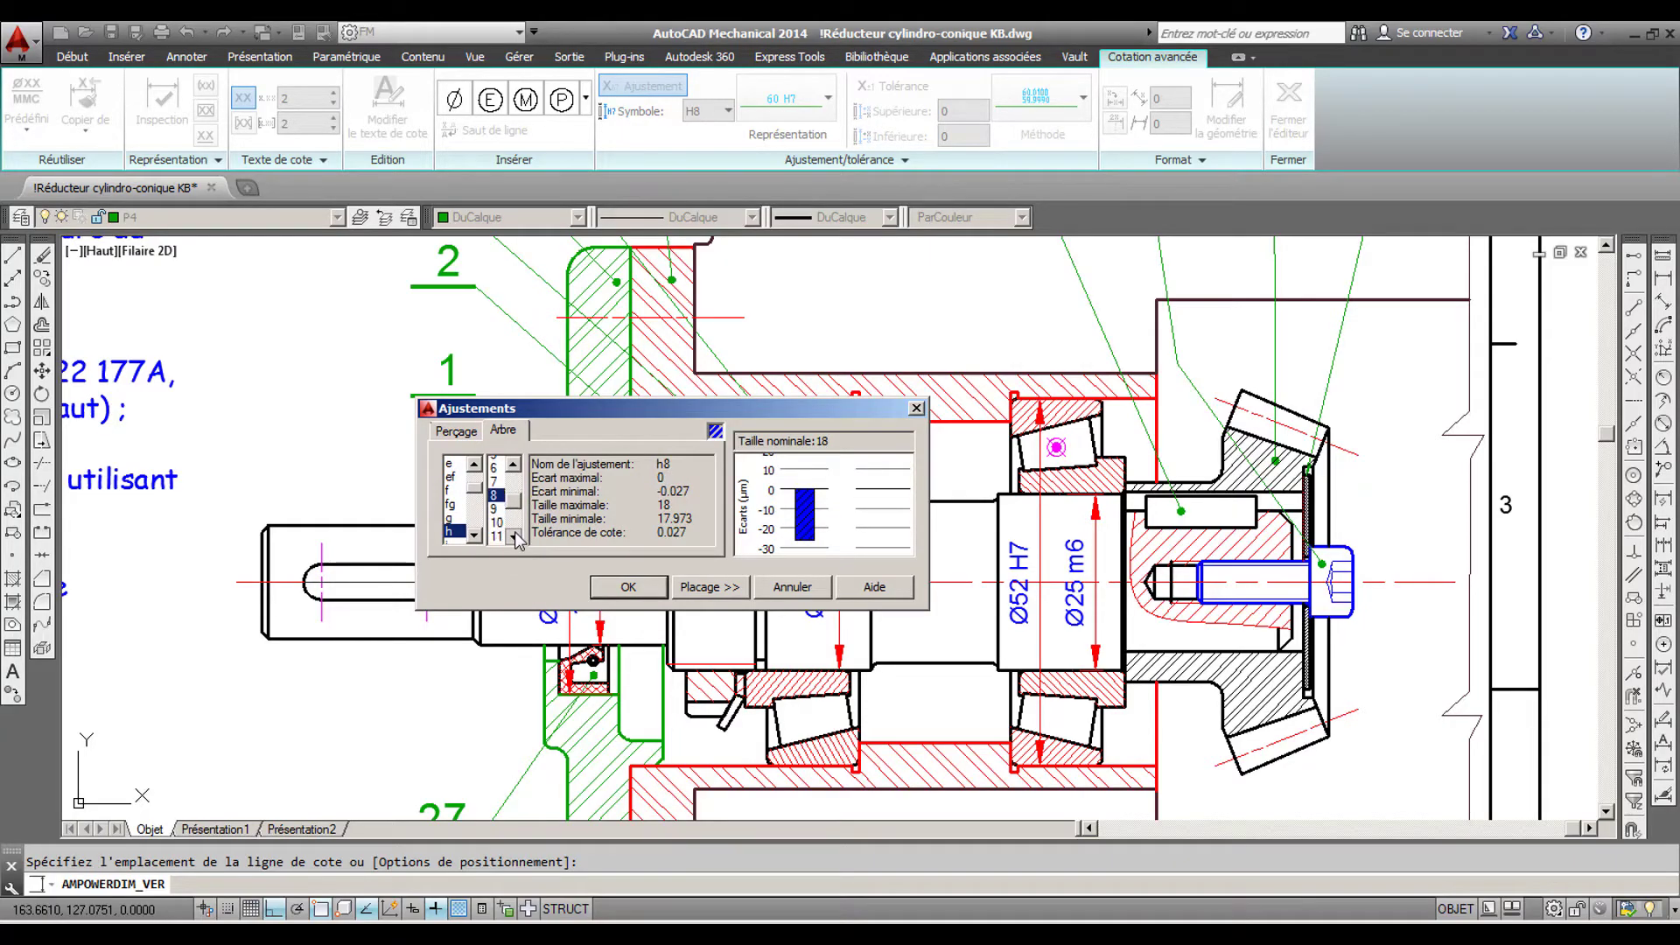
pyautogui.click(514, 534)
pyautogui.click(497, 531)
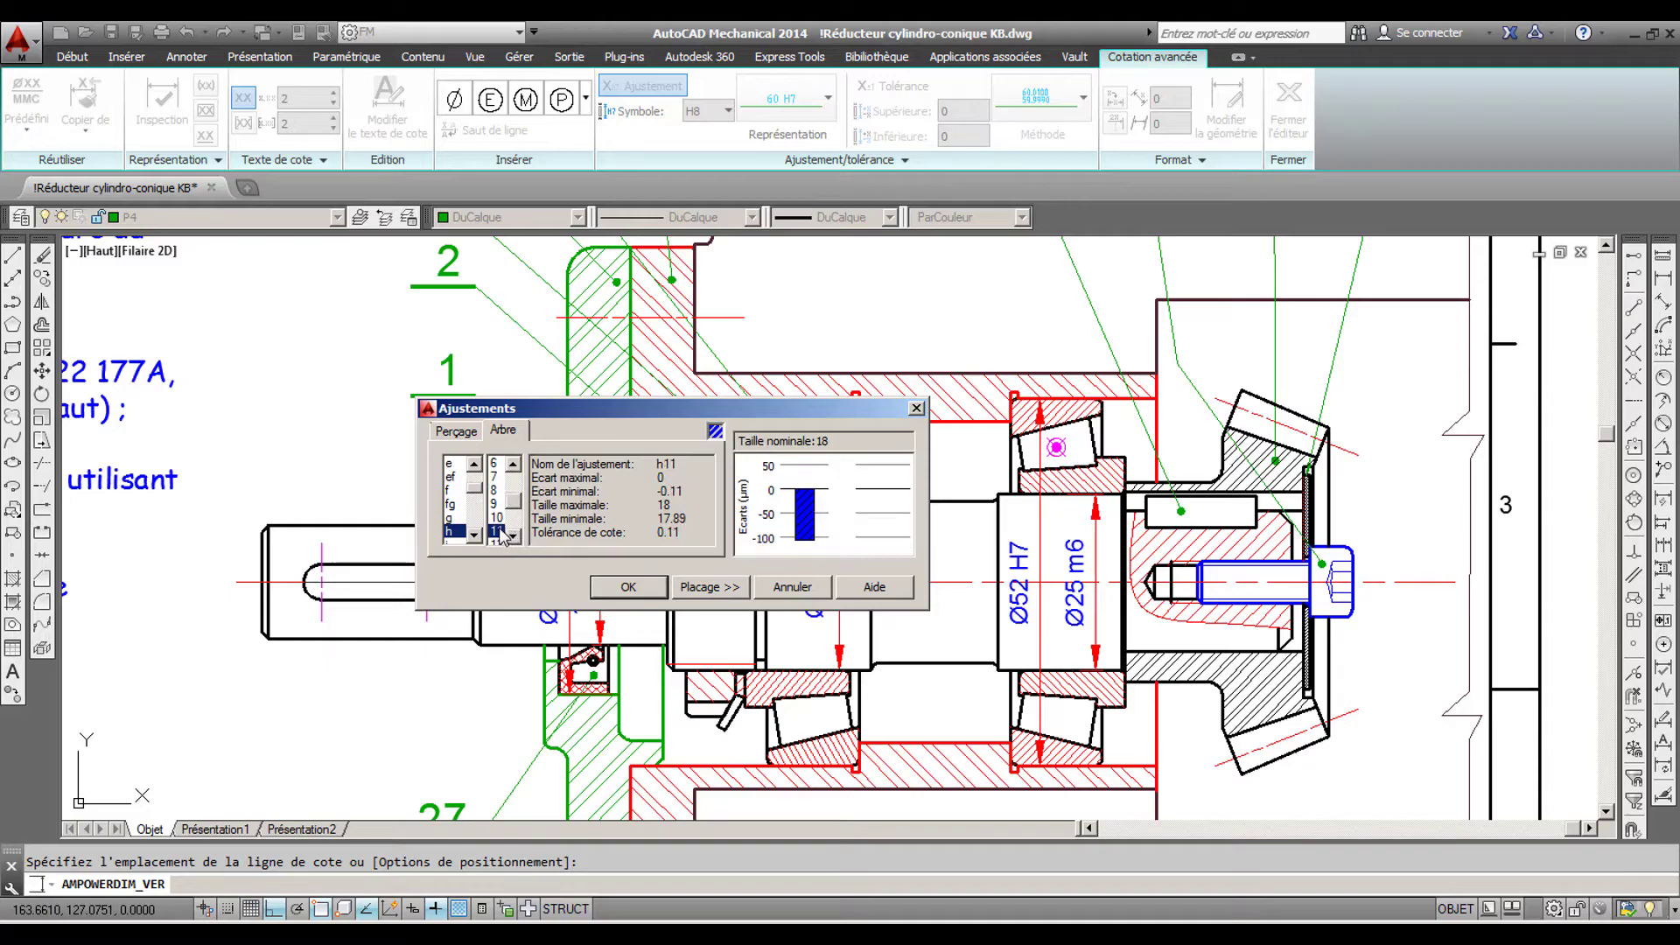
pyautogui.click(628, 586)
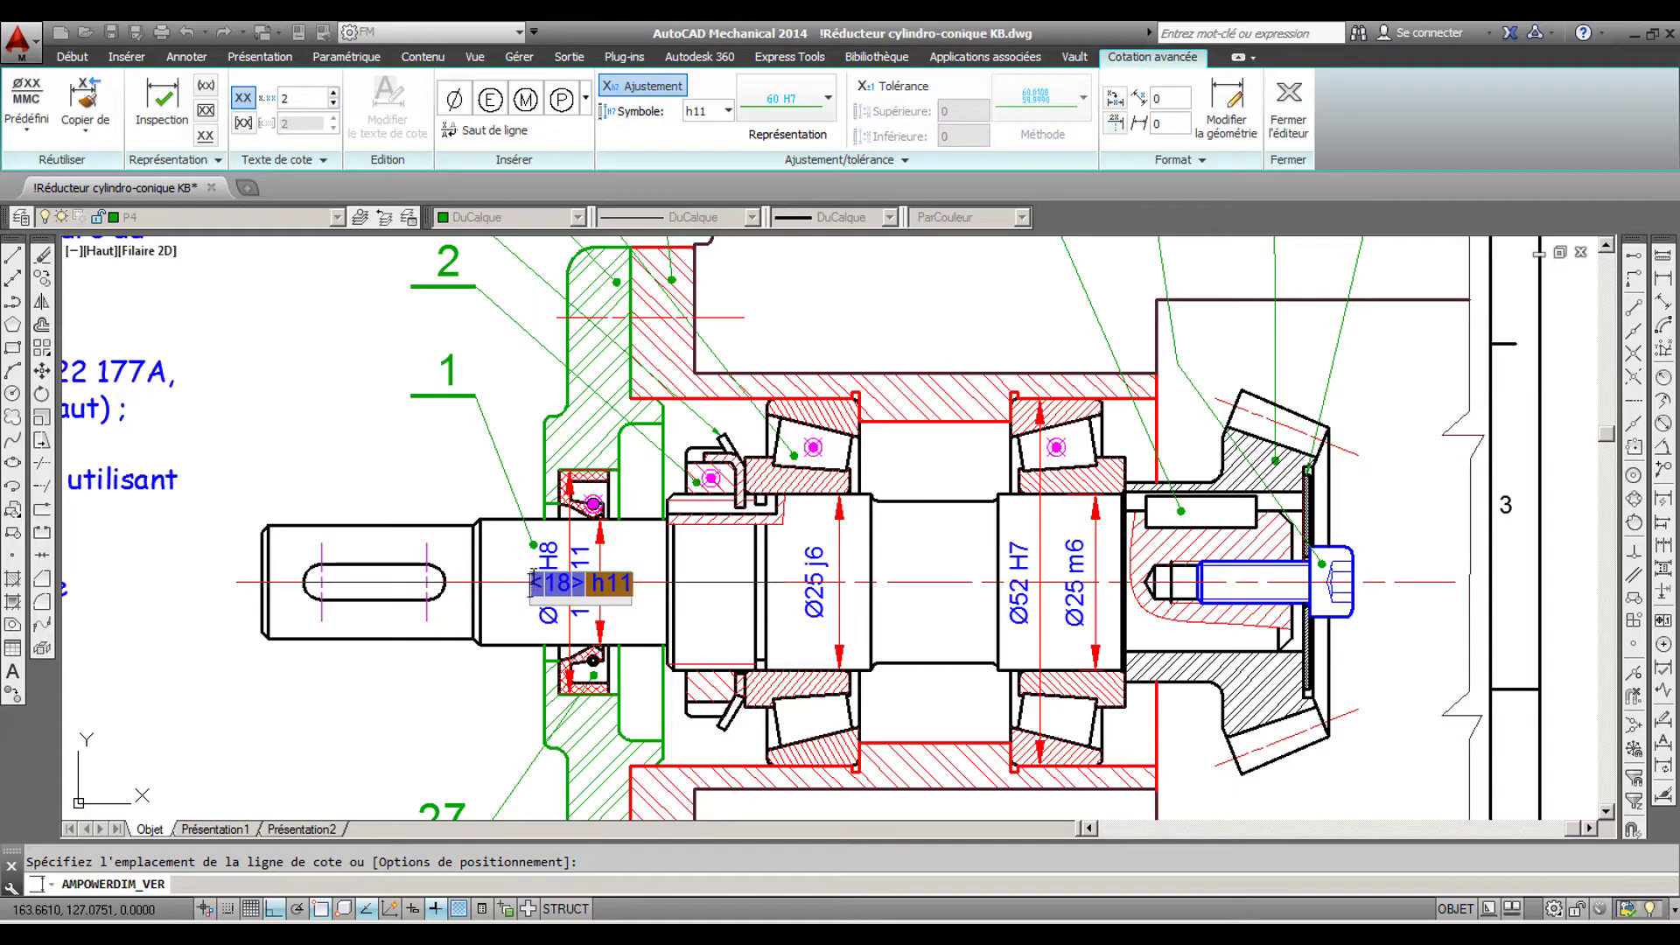
pyautogui.click(453, 103)
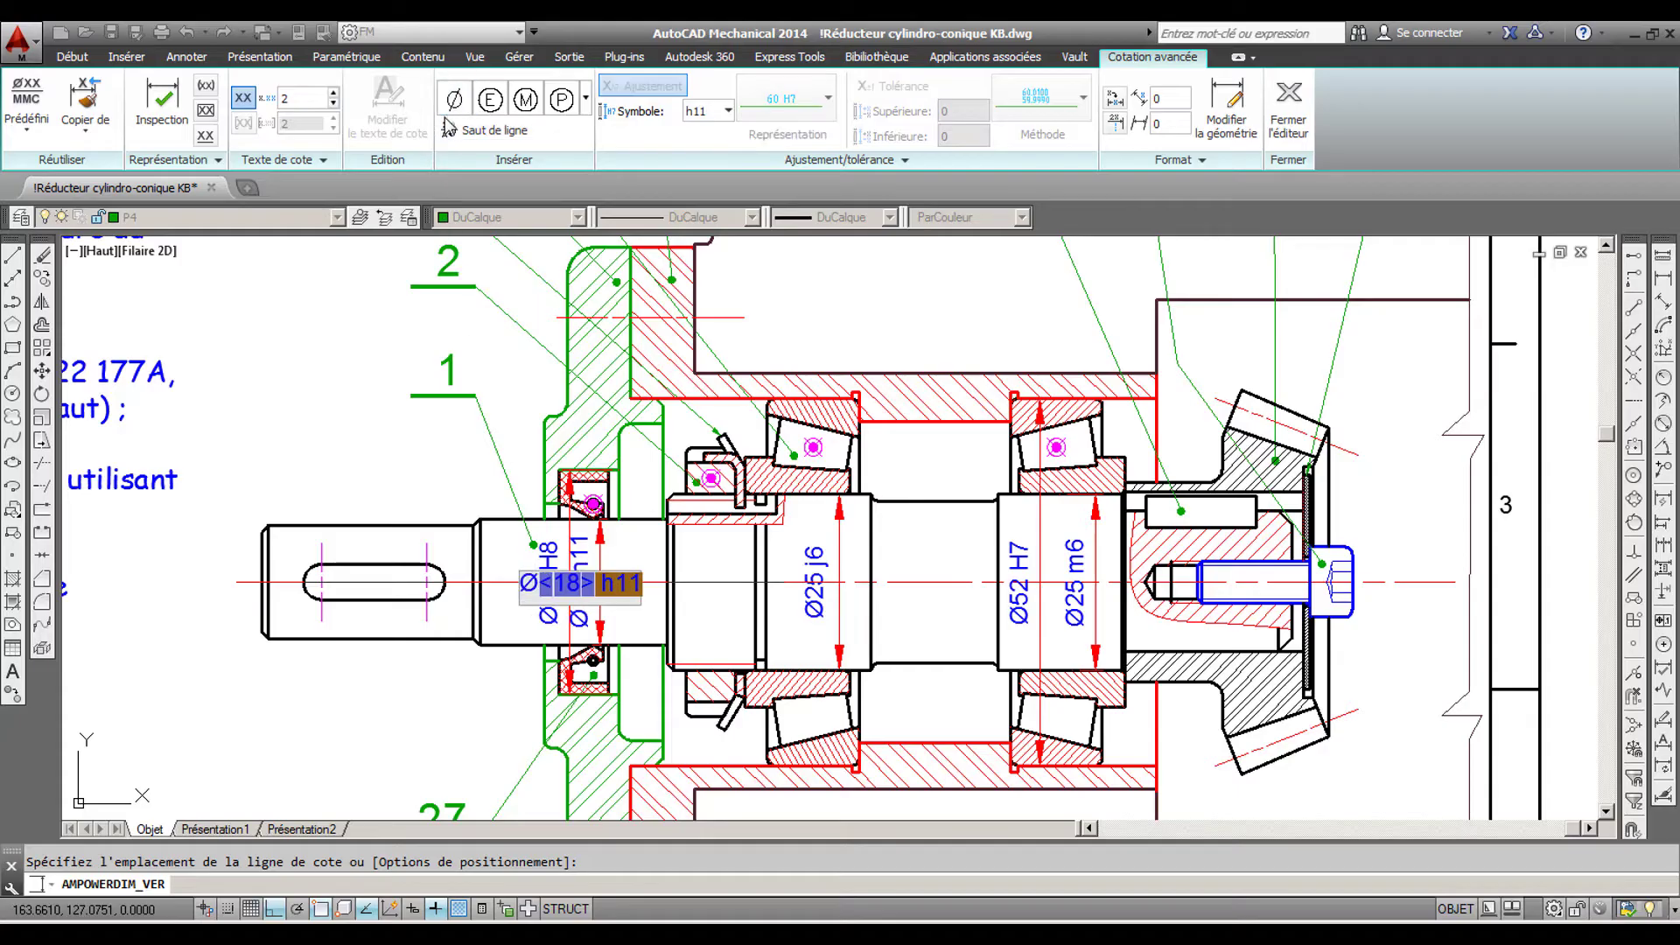
pyautogui.press('Return')
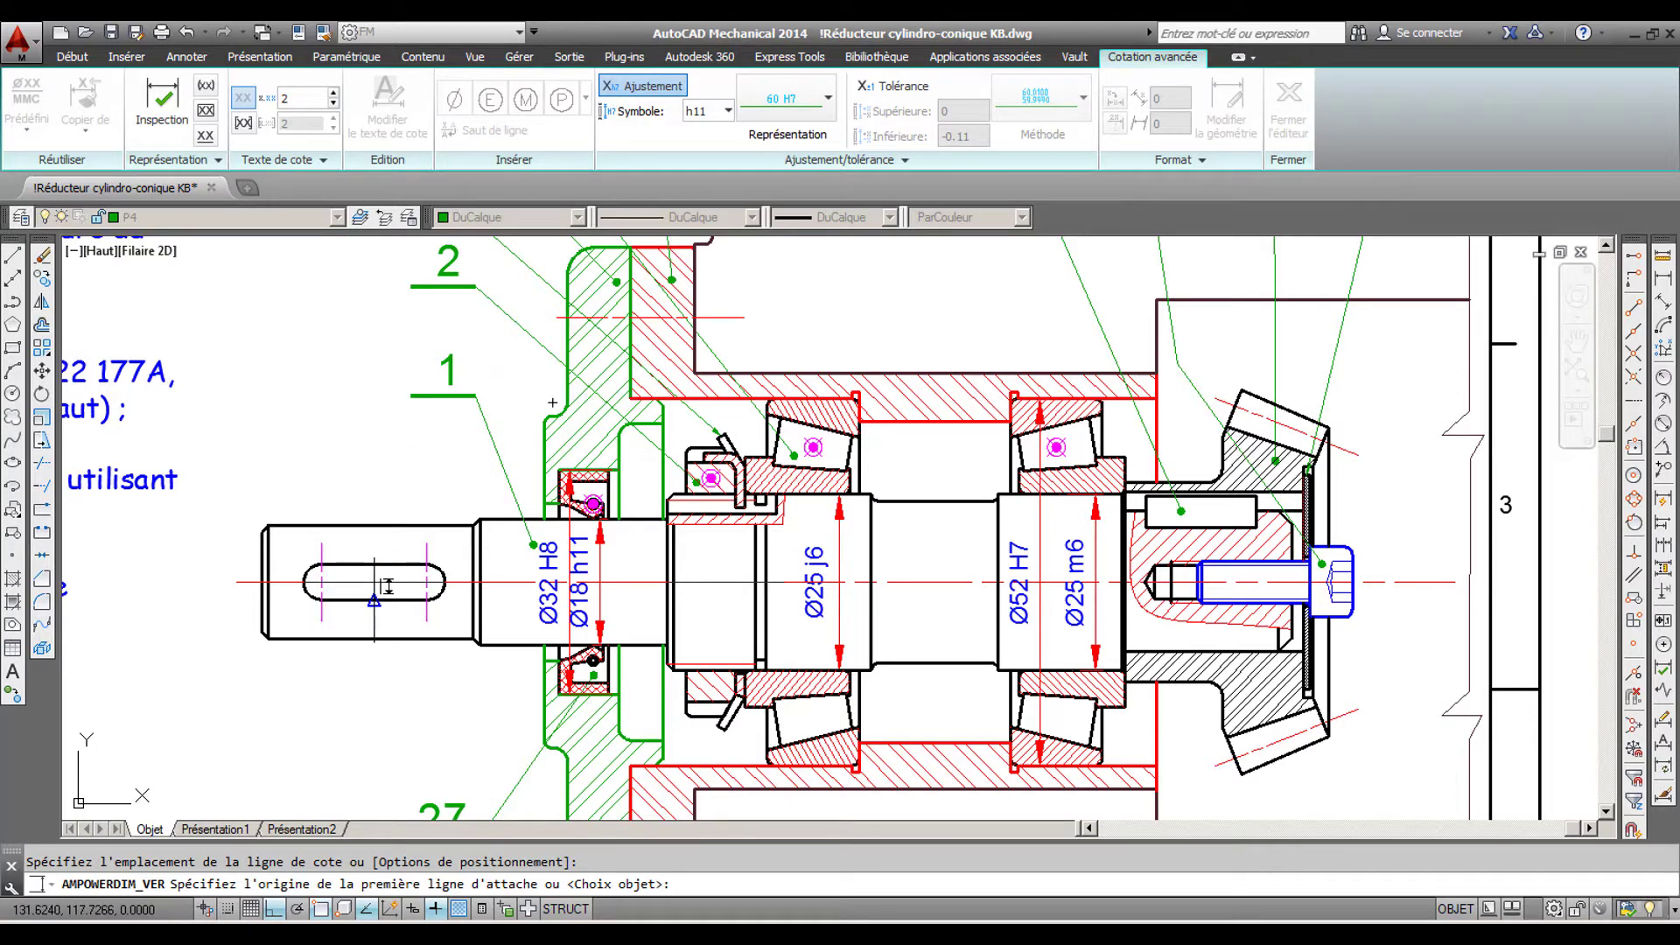
pyautogui.press('Return')
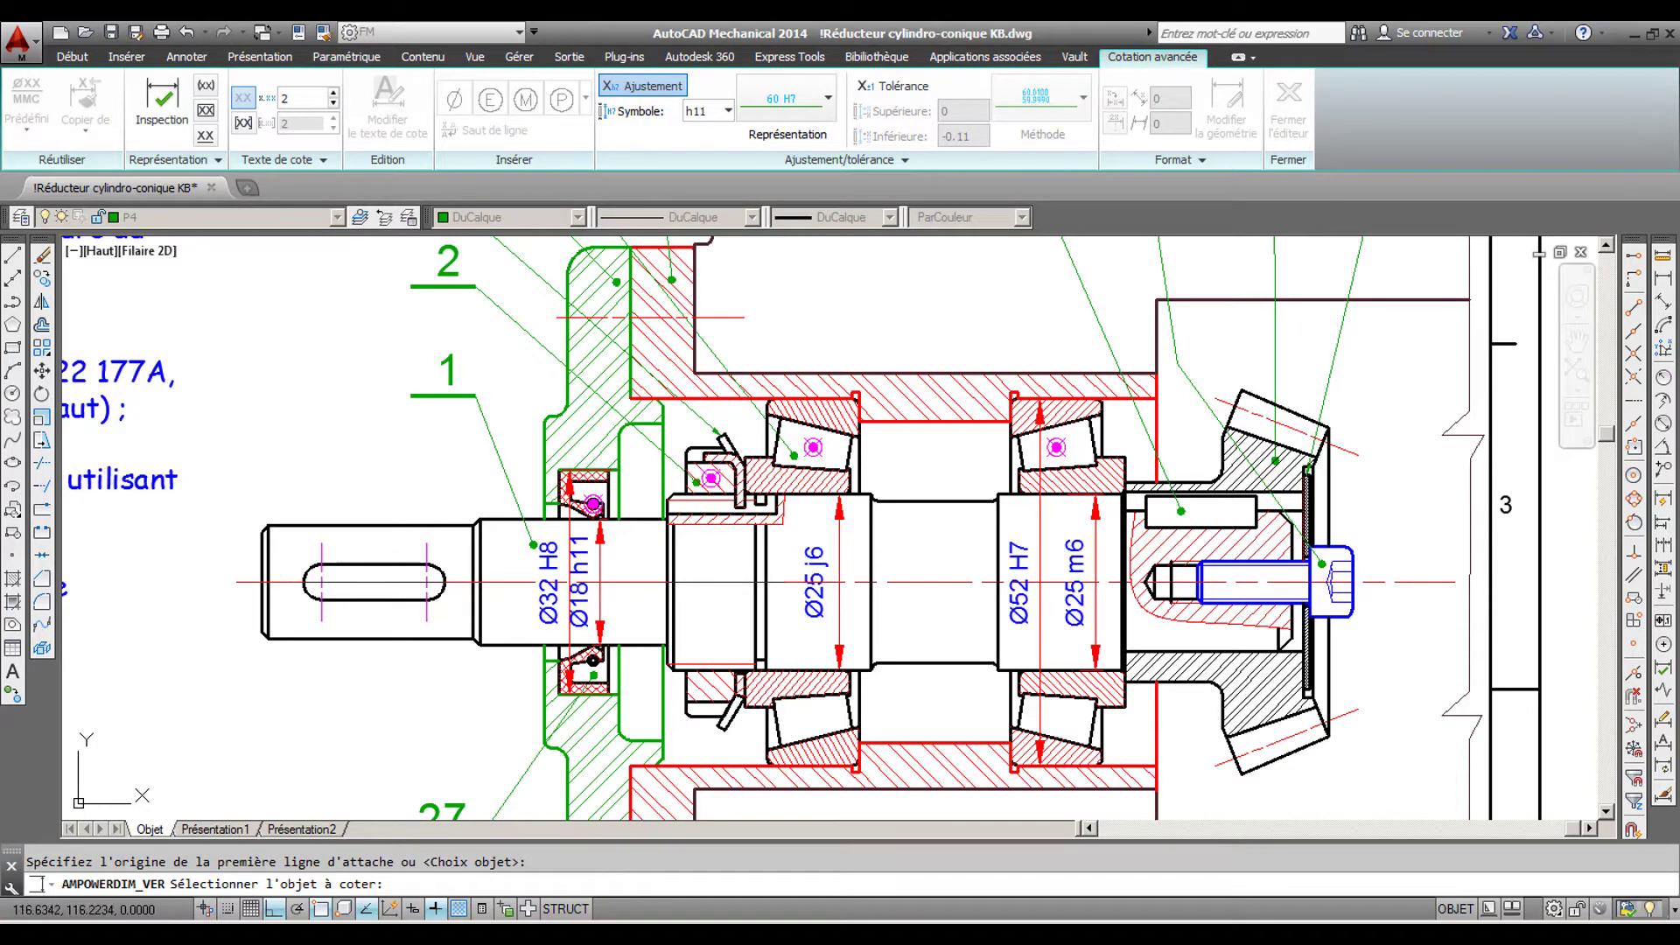
pyautogui.click(280, 591)
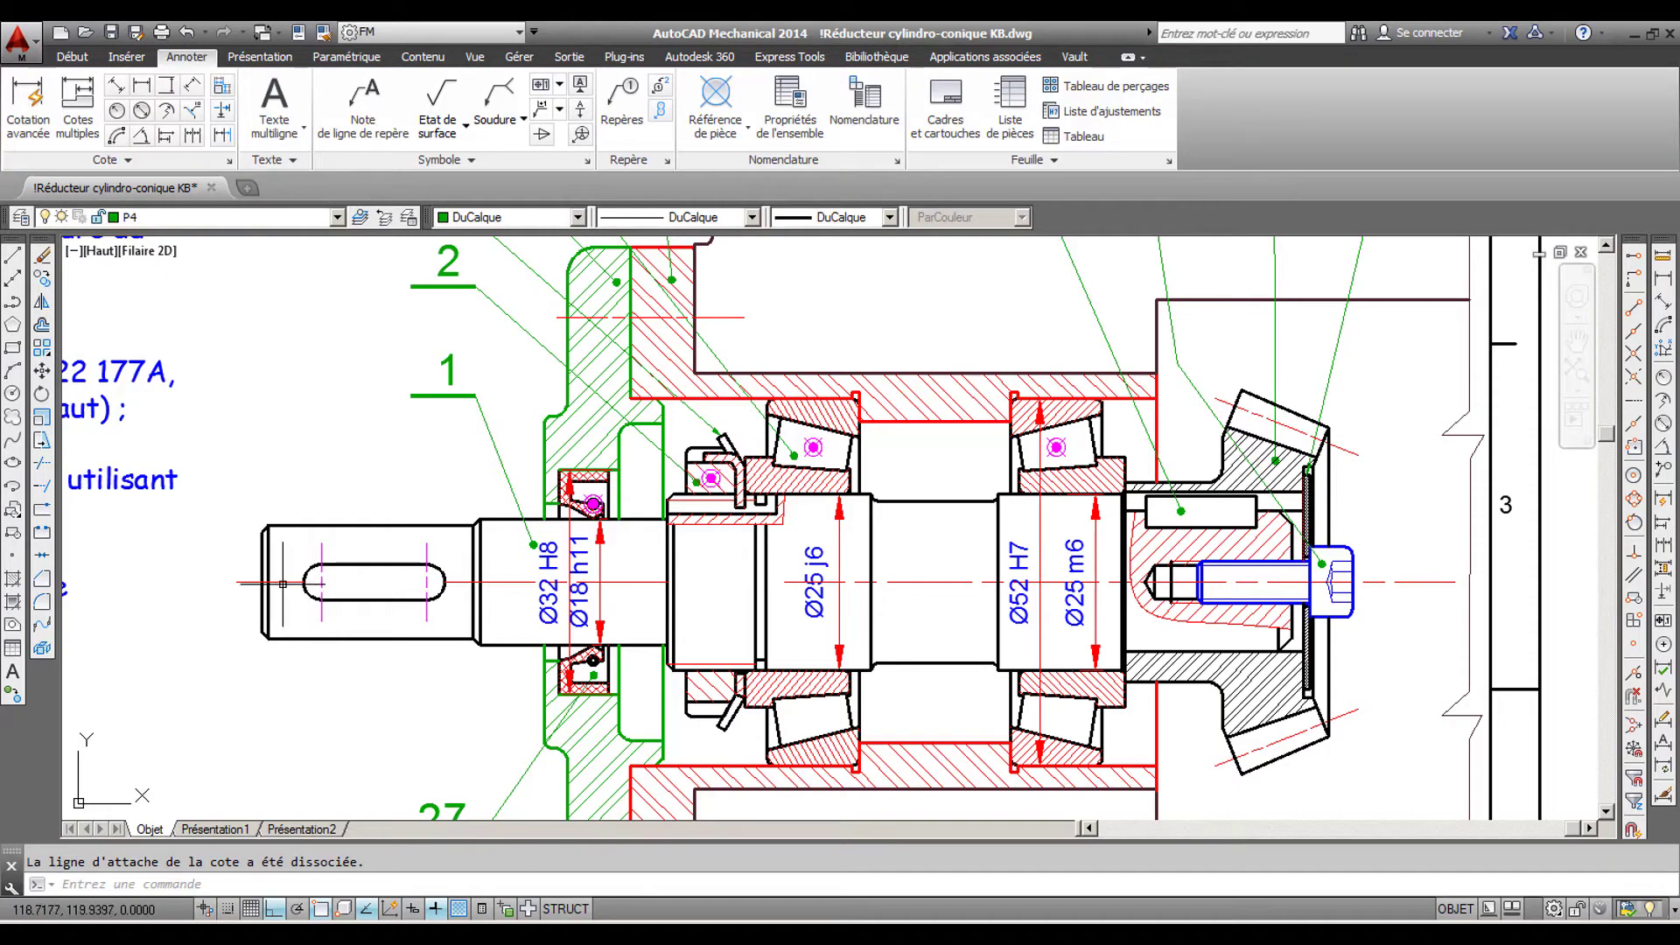
# - Delete the two short axis line segments at the keyed shaft end and between the keyway and the threaded section
pyautogui.click(283, 582)
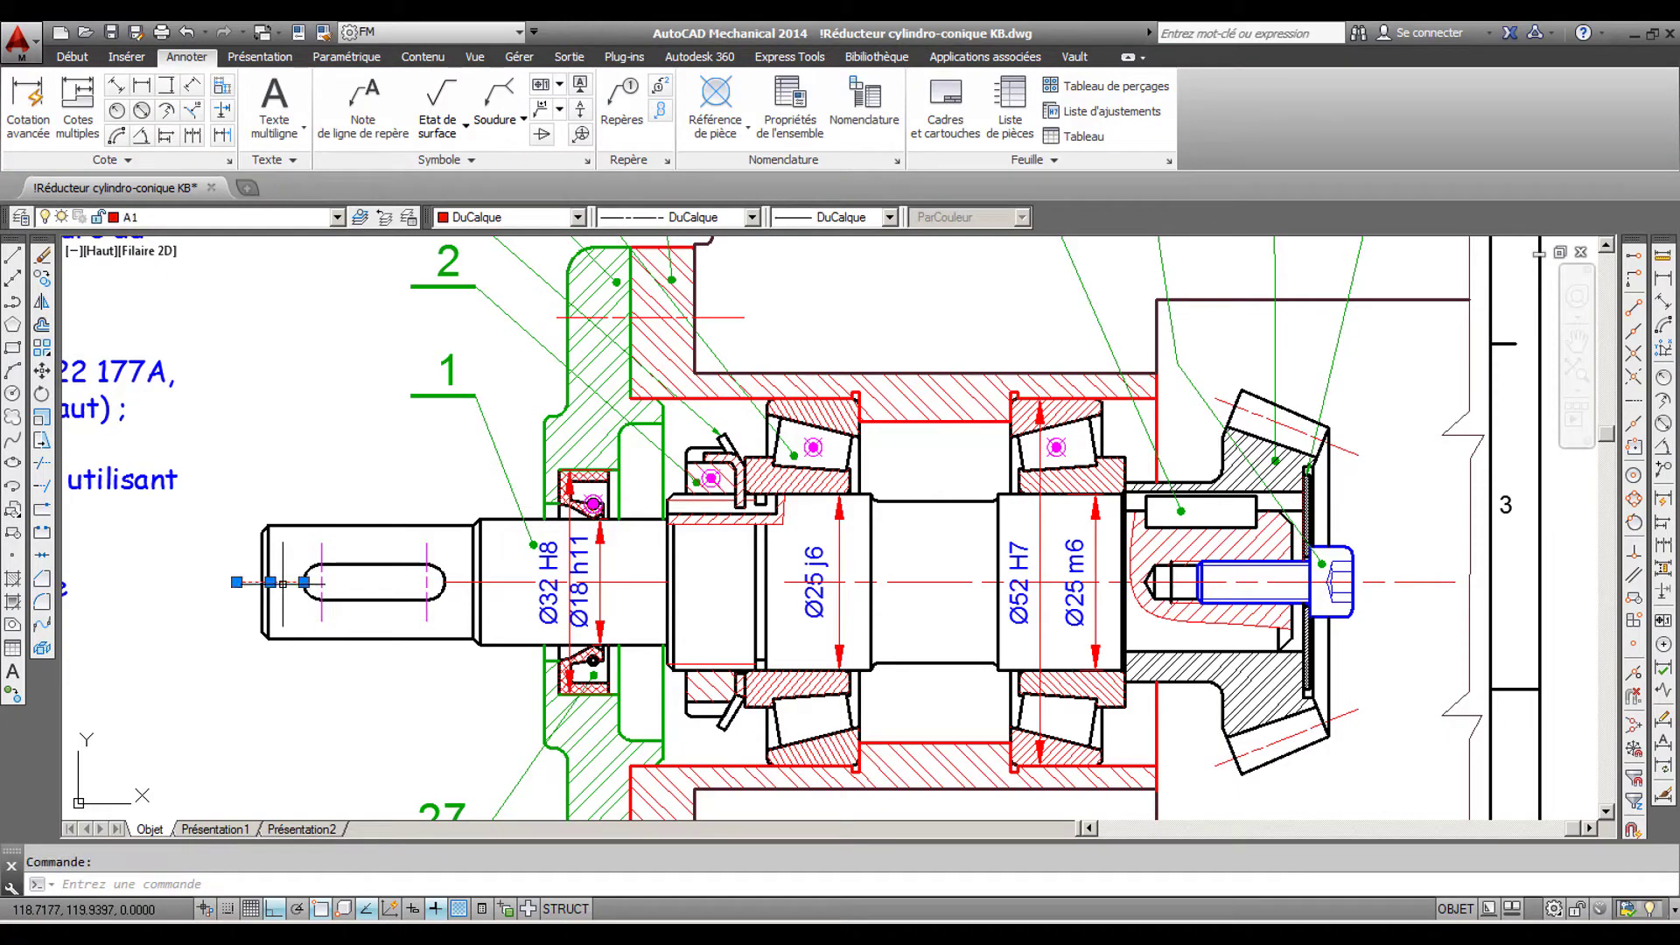
pyautogui.press('Delete')
pyautogui.click(522, 582)
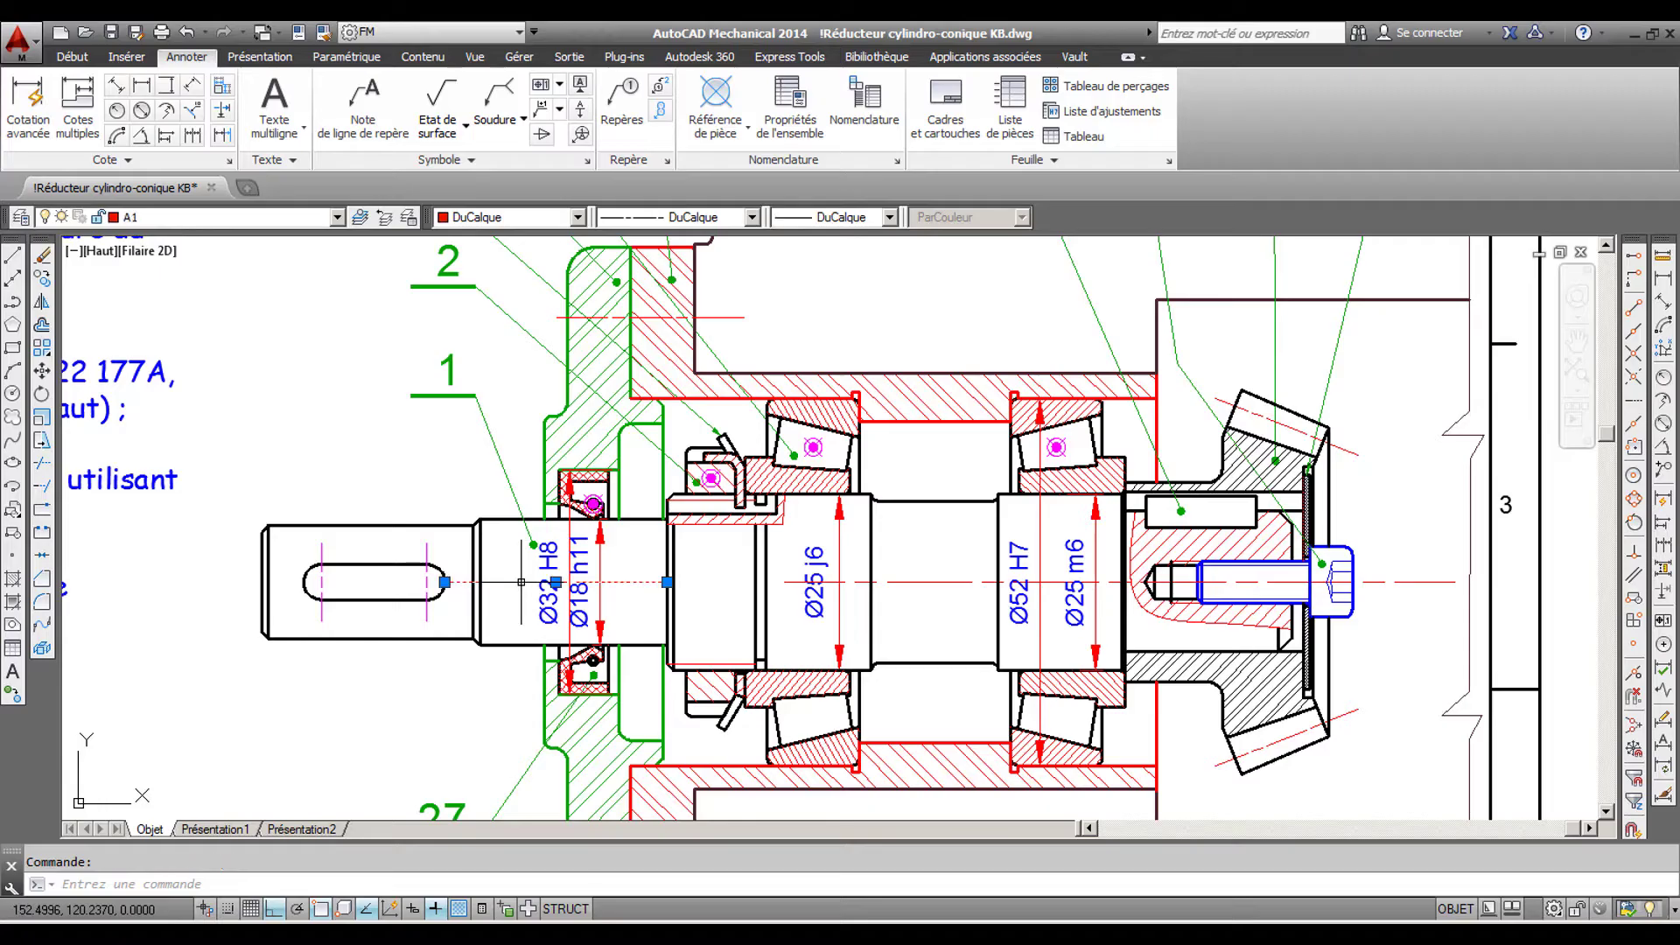
pyautogui.press('Delete')
# - Stretch the remaining shaft axis line horizontally through the whole shaft until it extends slightly beyond the keyed end
pyautogui.click(843, 581)
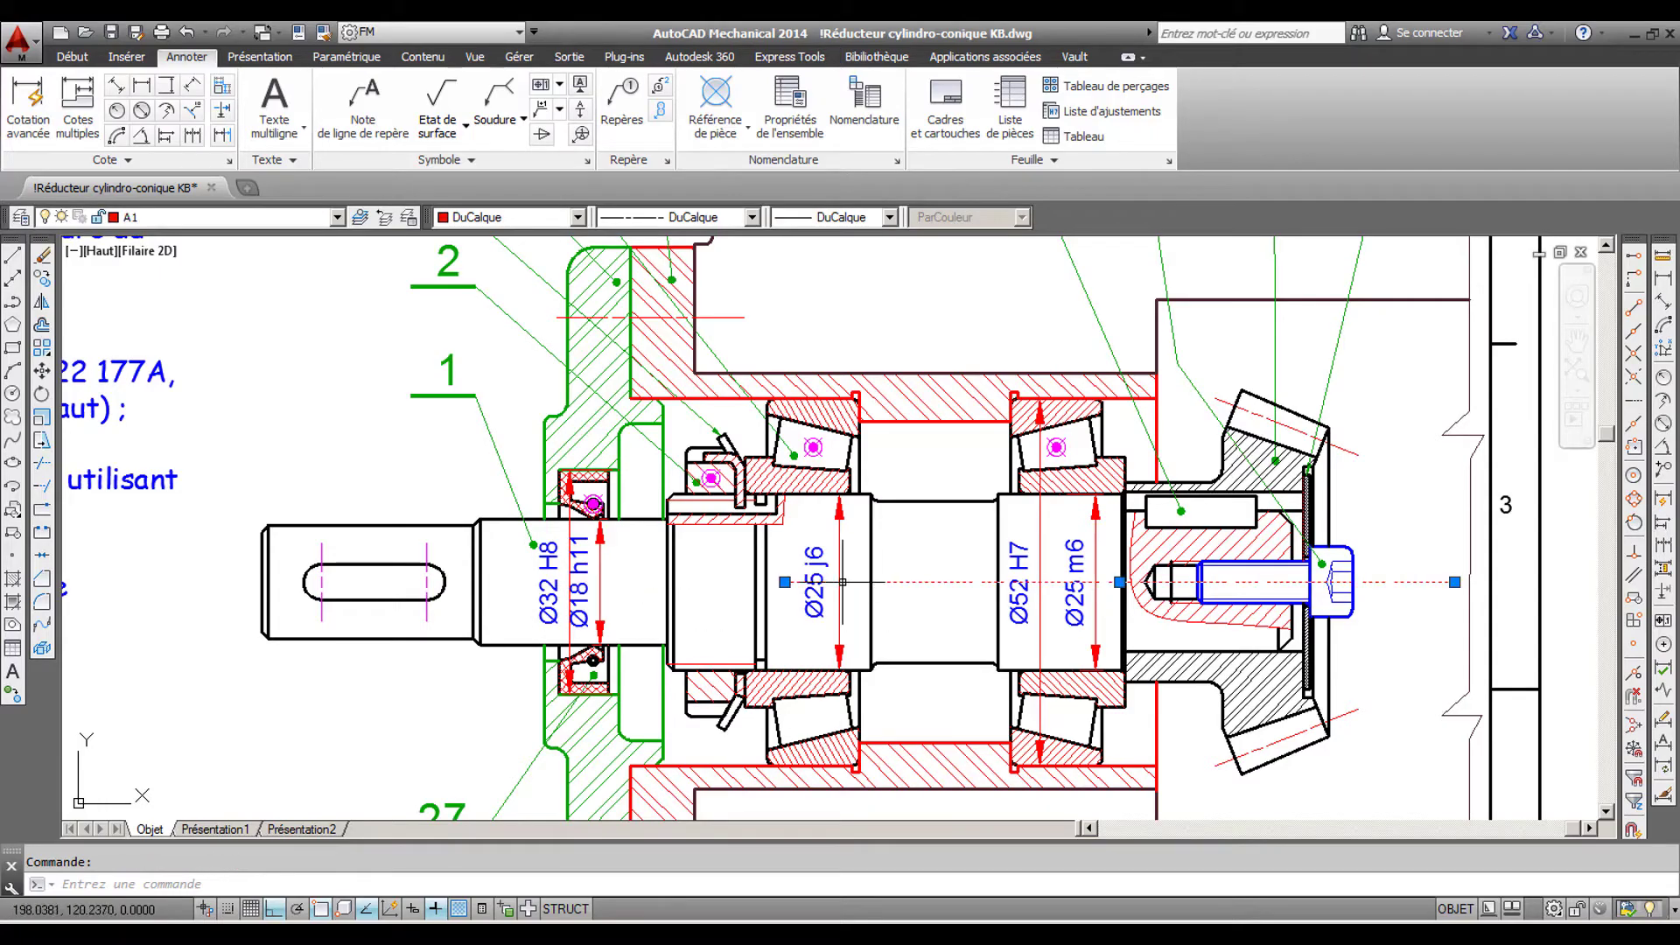
pyautogui.click(785, 581)
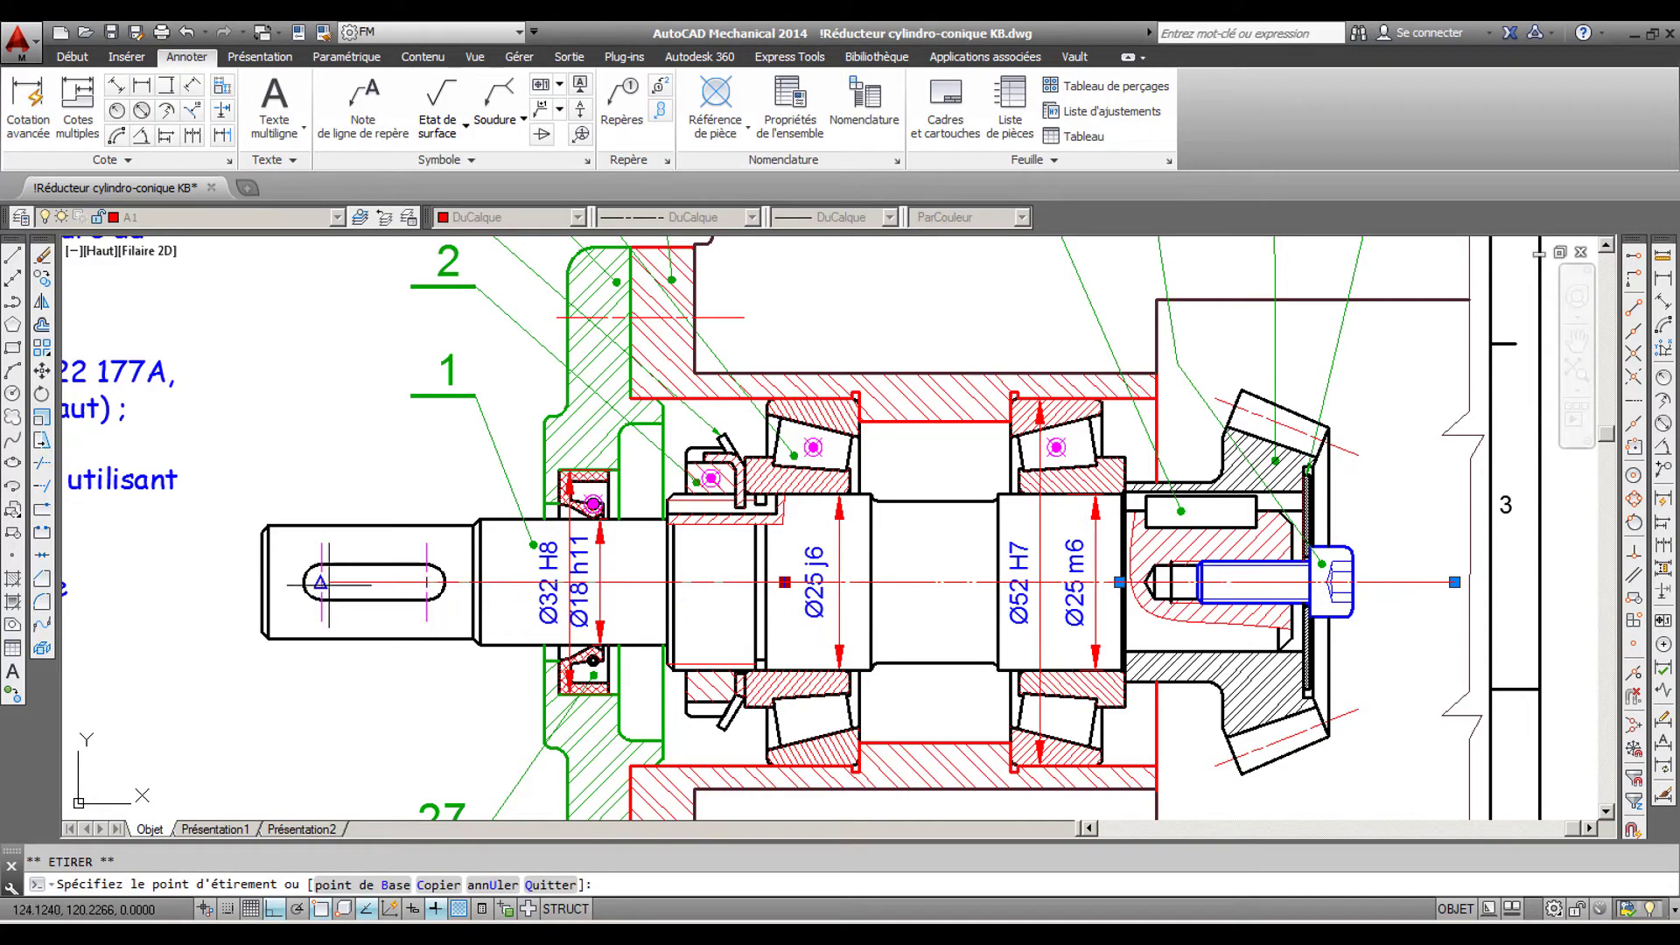
pyautogui.click(201, 582)
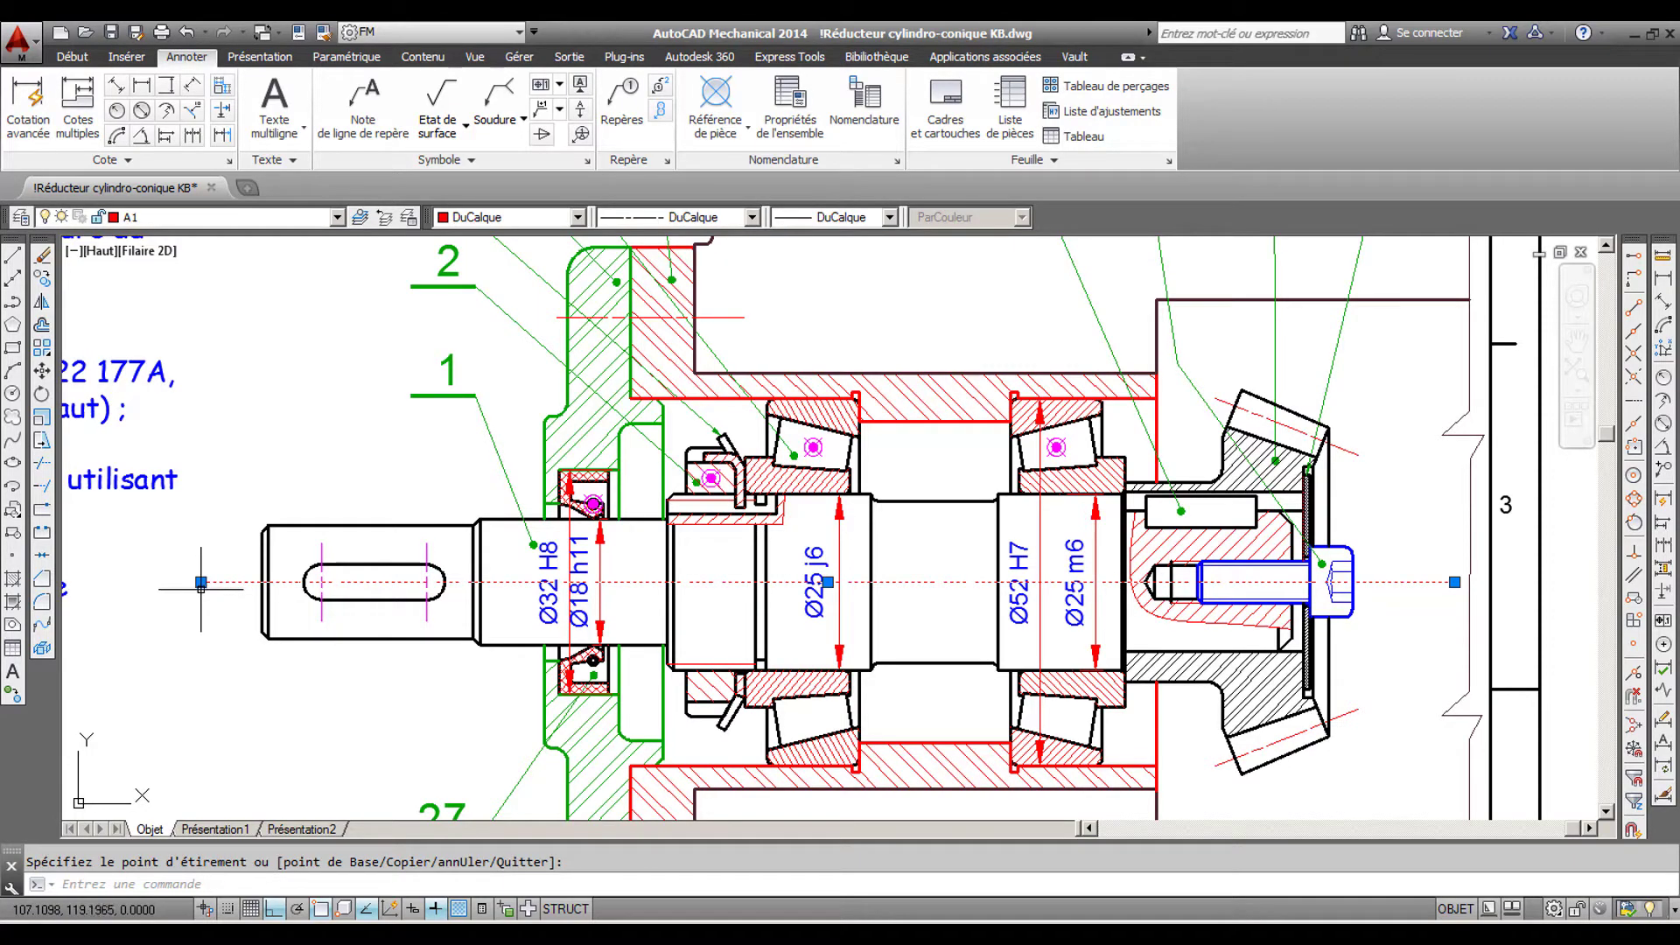
pyautogui.press('Escape')
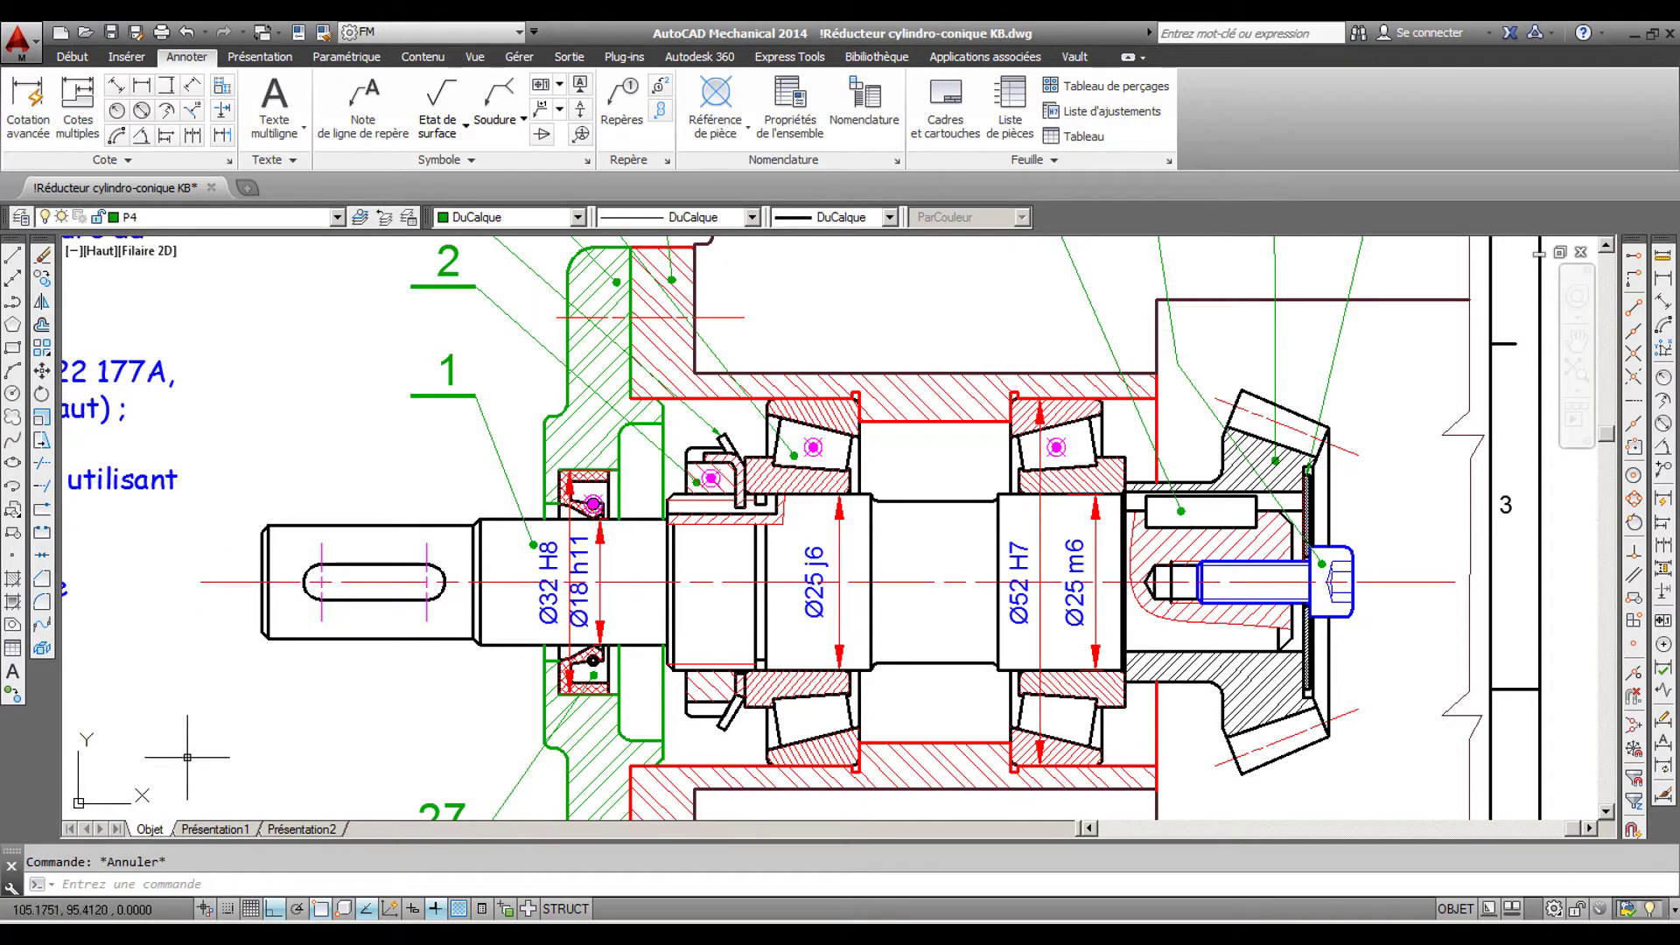
pyautogui.scroll(-2, 196, 756)
pyautogui.moveTo(224, 751)
pyautogui.mouseDown(button='middle')
pyautogui.moveTo(367, 655)
pyautogui.moveTo(420, 642)
pyautogui.mouseUp(button='middle')
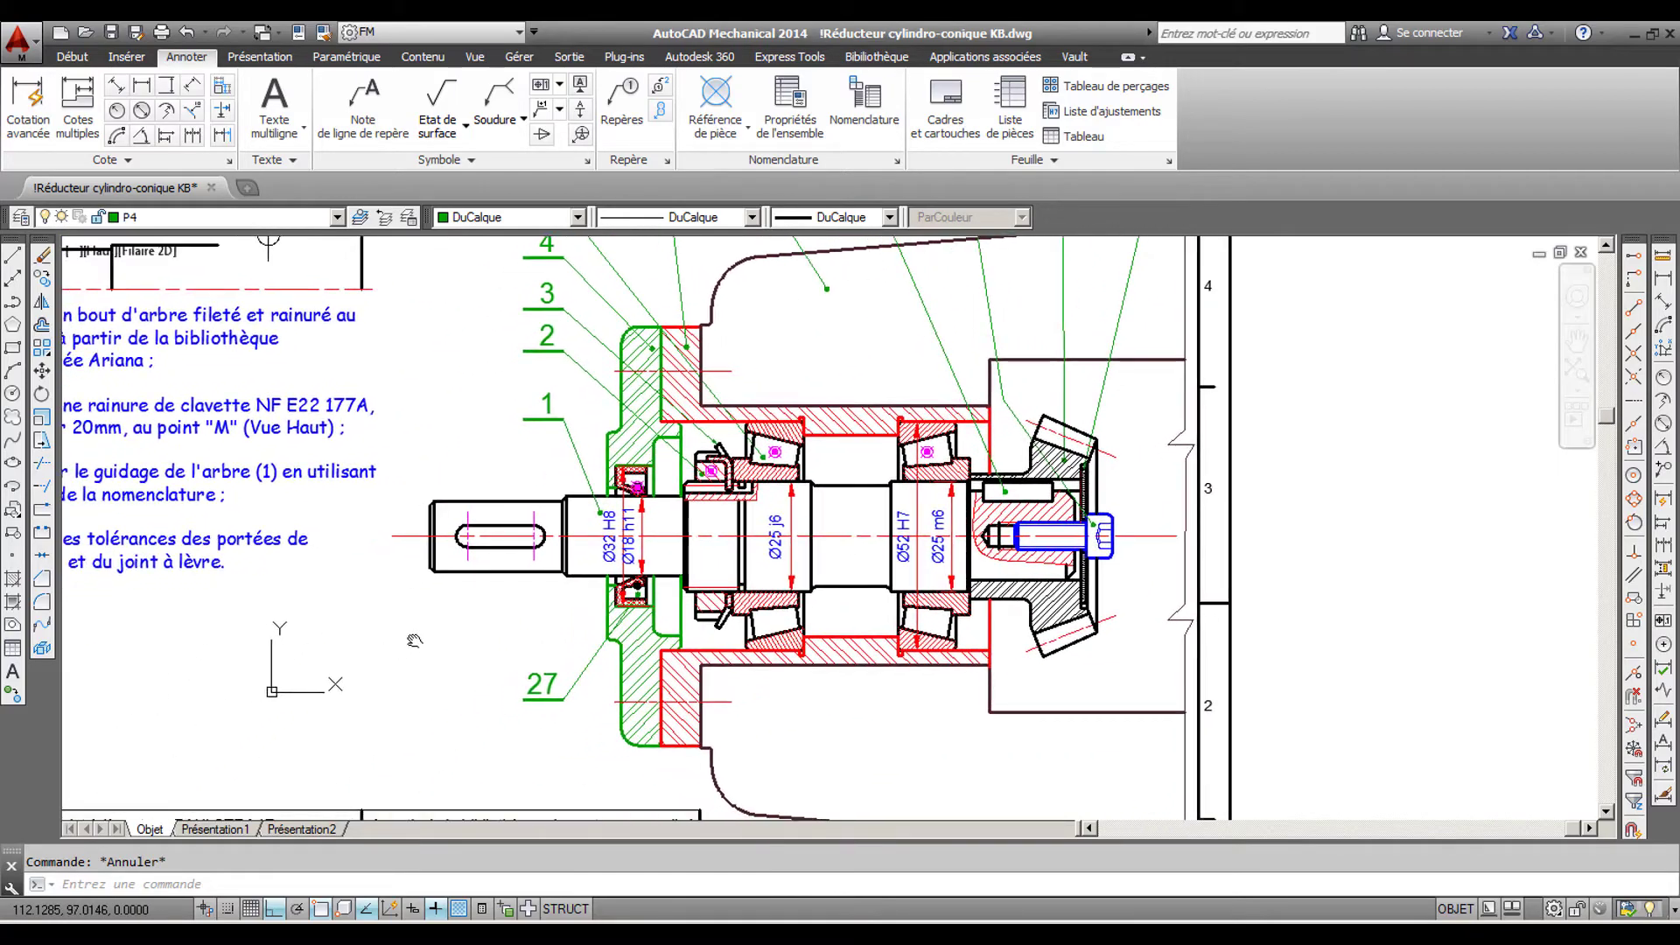
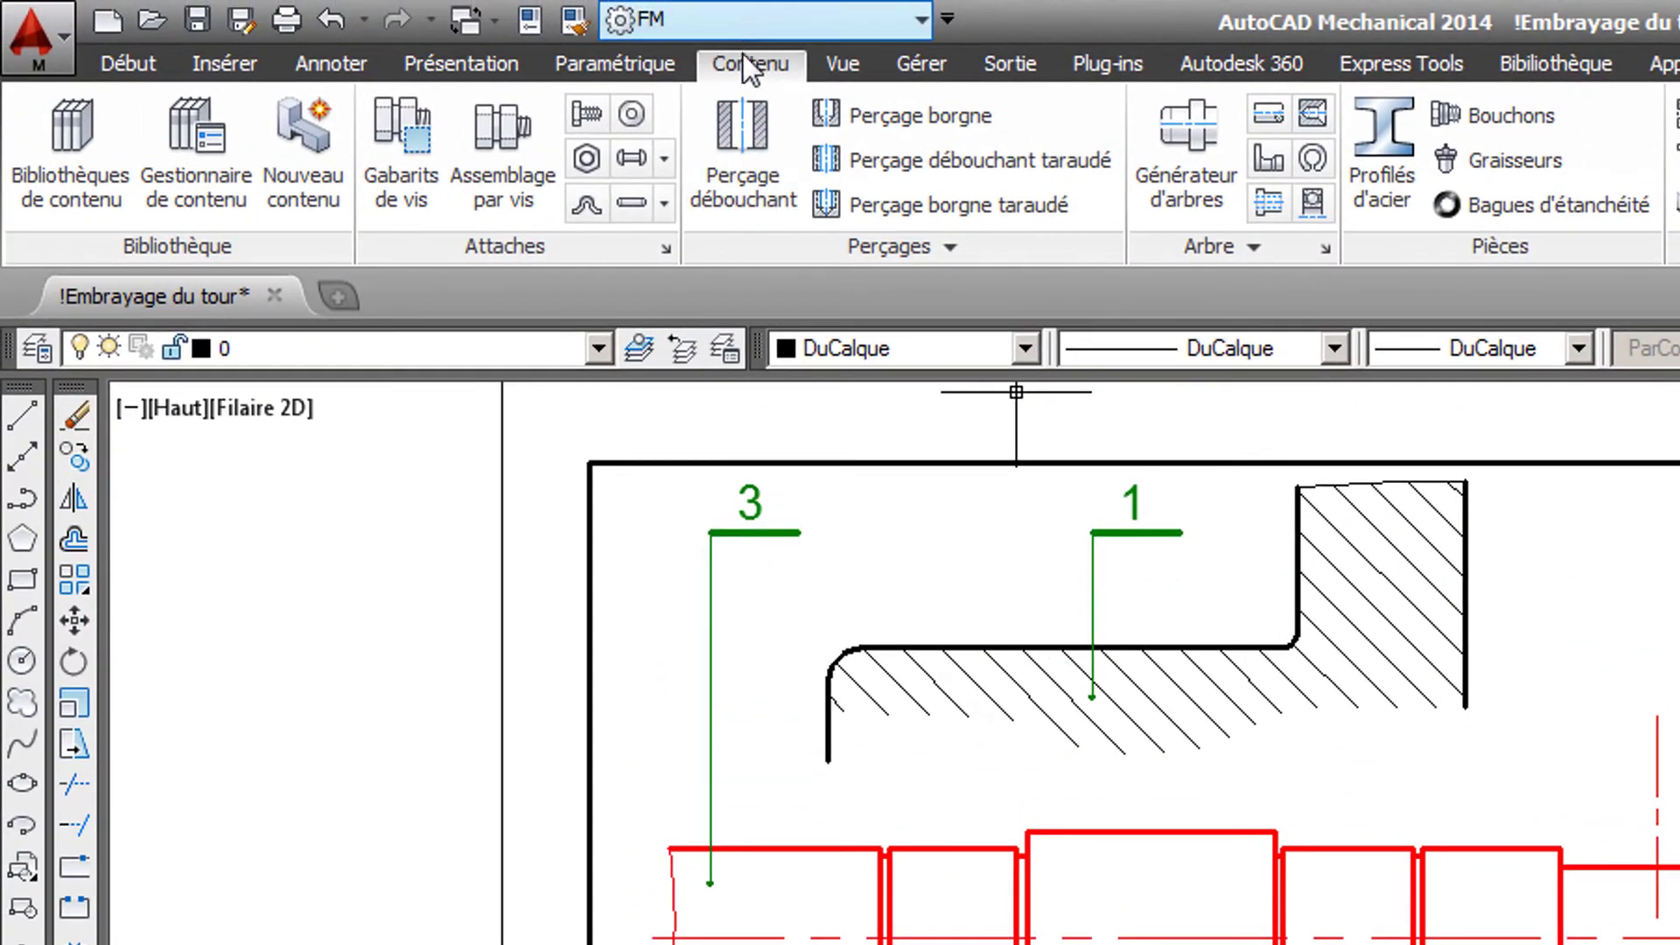
# - Insert a BT bearing of type BI à gauche from Bibliothèque 2021 V2.0 against the right shoulder of the shaft's central collar
pyautogui.click(88, 131)
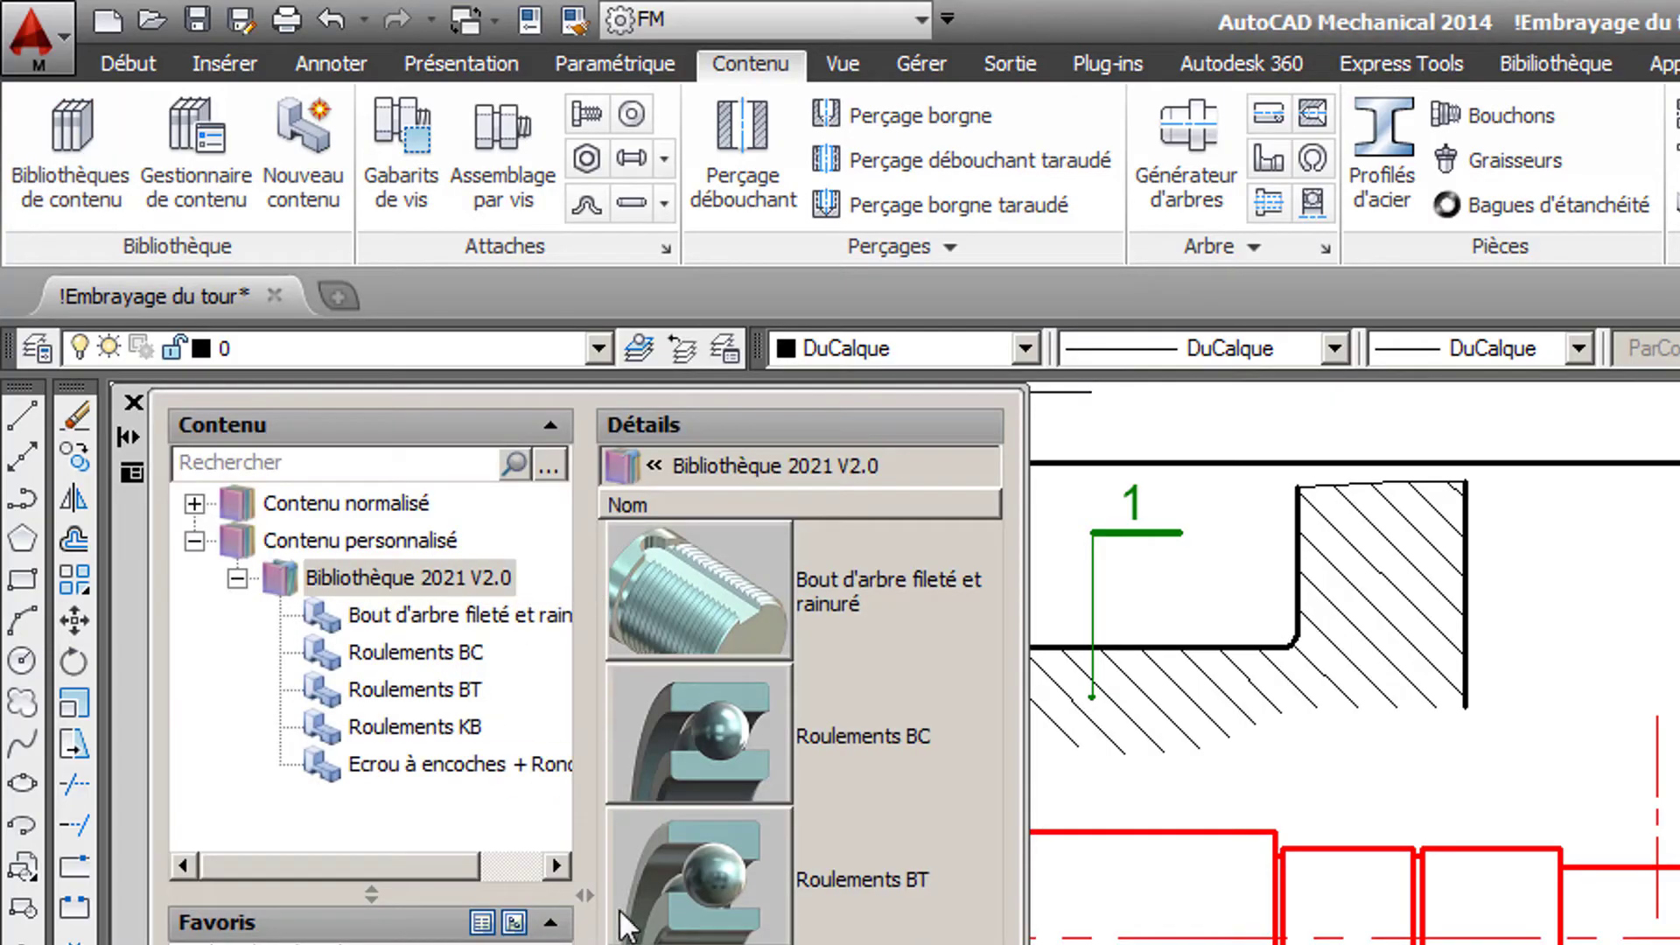
pyautogui.doubleClick(698, 886)
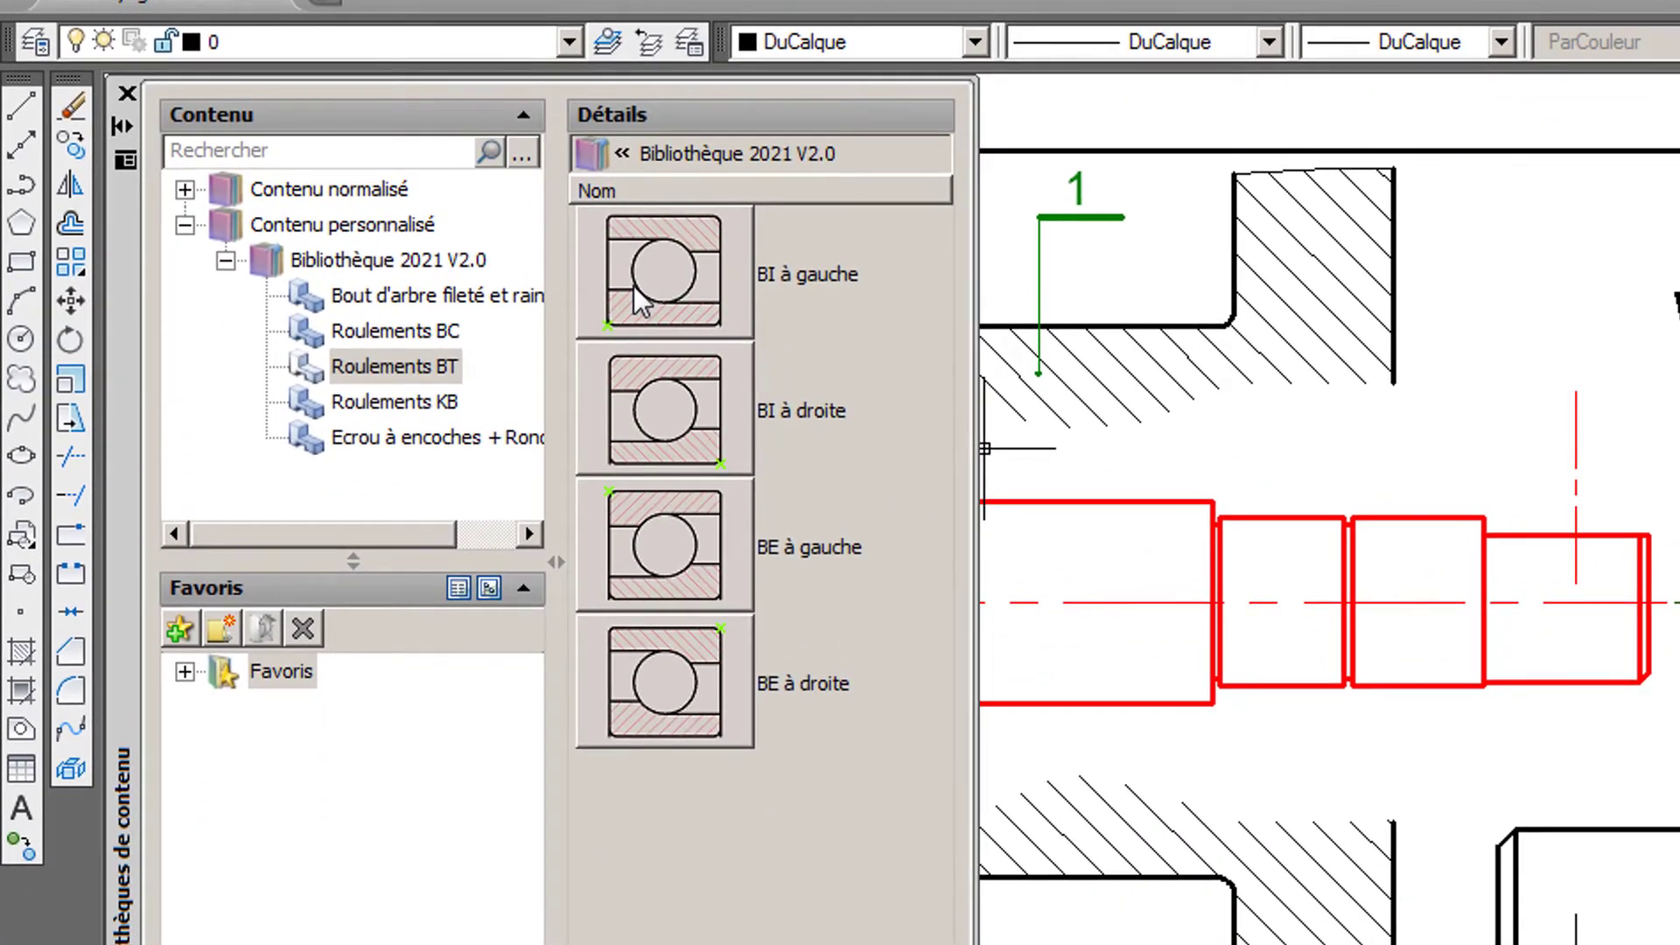
pyautogui.click(641, 302)
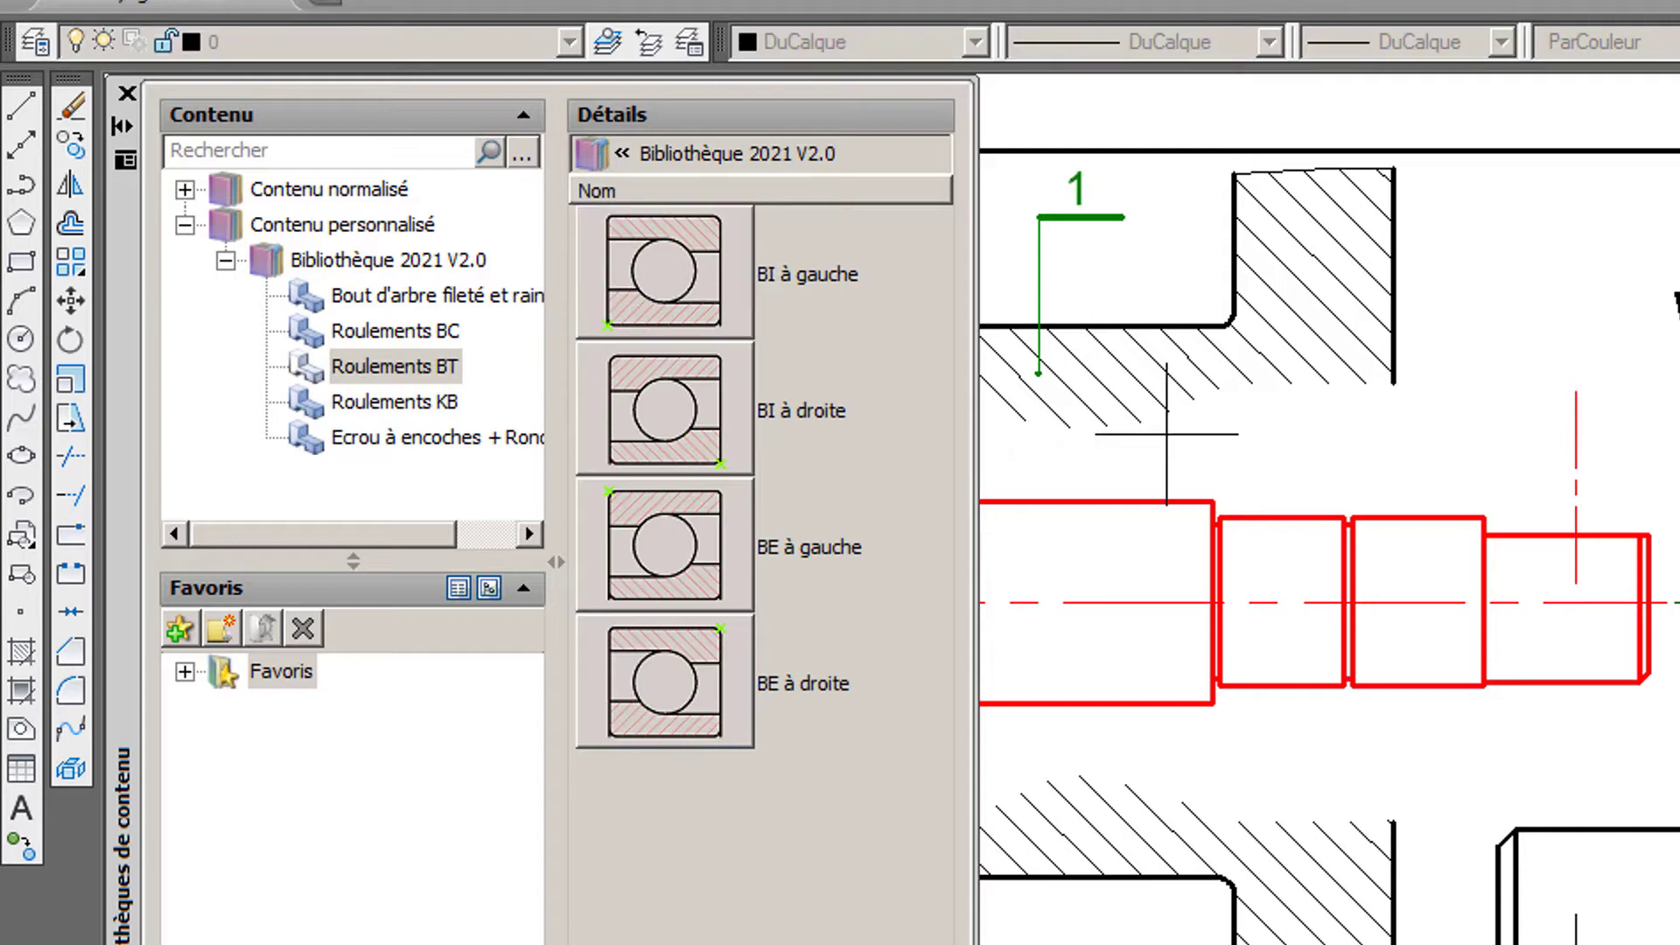
pyautogui.scroll(5, 1219, 525)
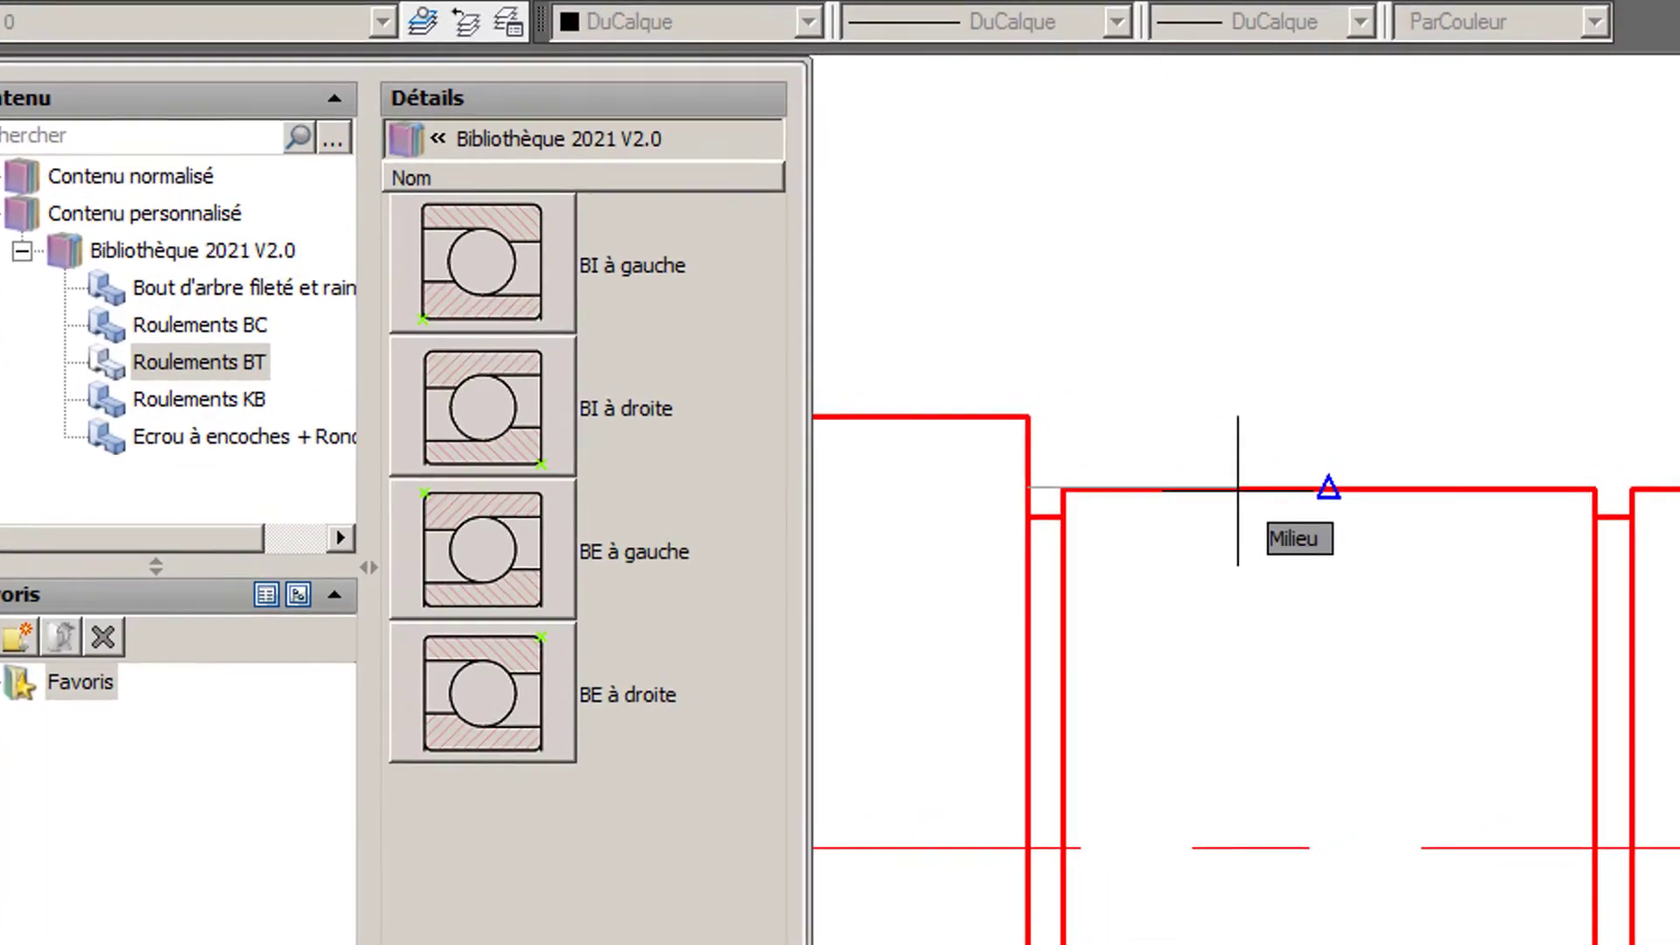
pyautogui.click(1384, 487)
# - Size the BI à gauche bearing with a 20 mm inner diameter, 47 mm outer diameter and 14 mm width, and finish it
pyautogui.click(1337, 276)
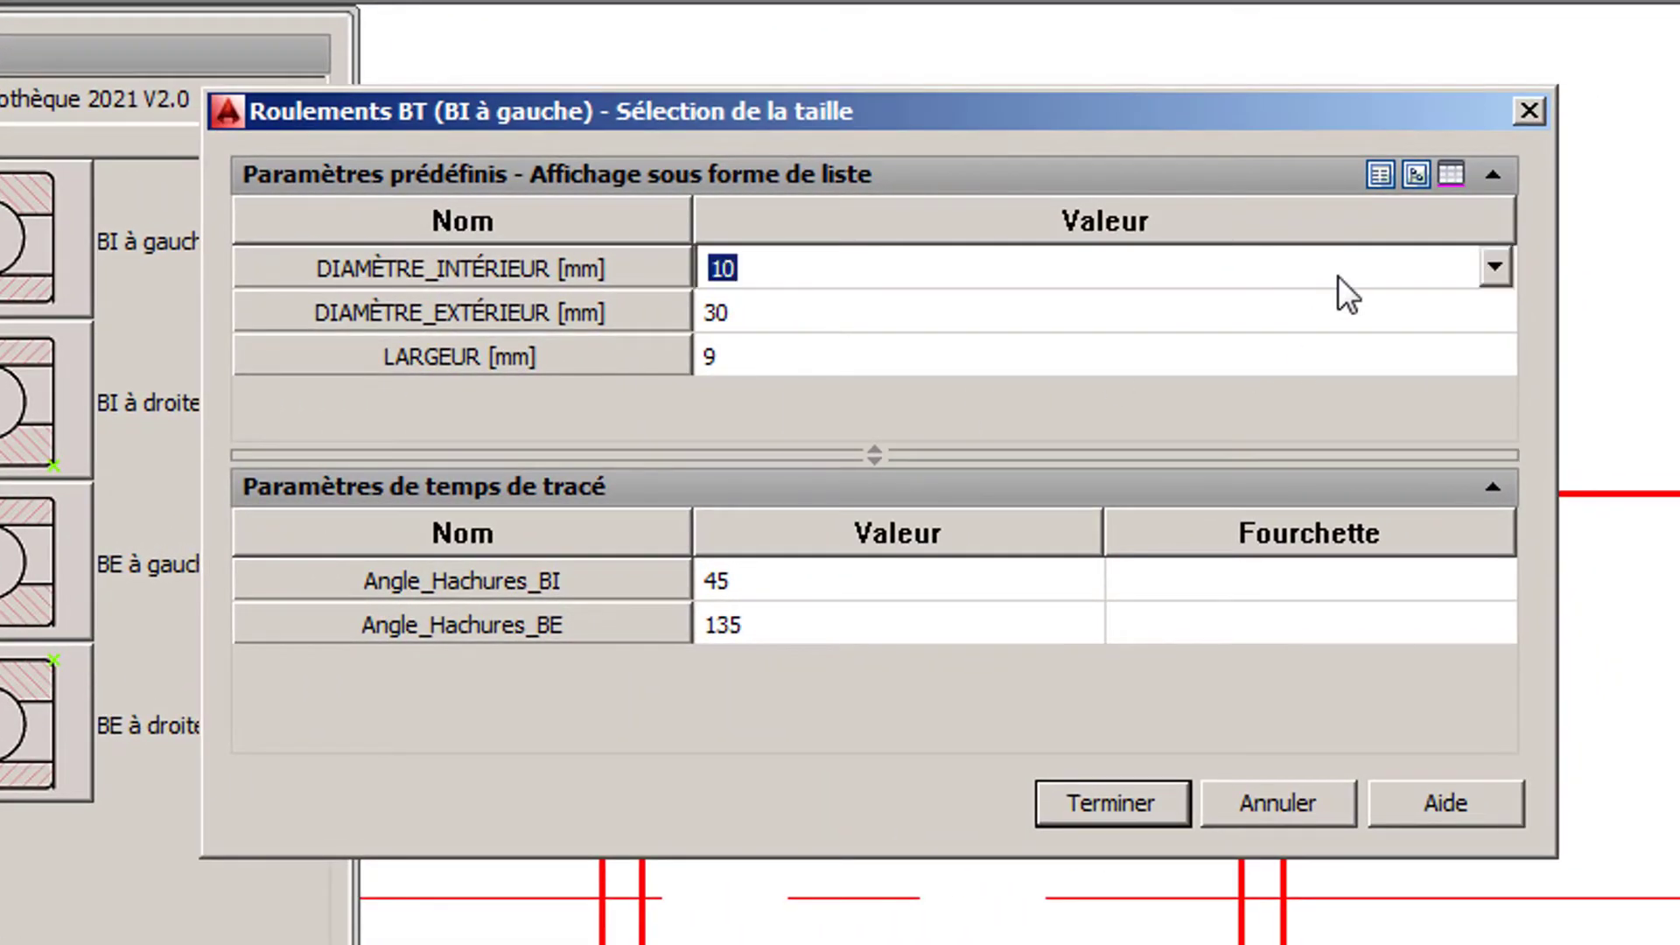
pyautogui.click(947, 387)
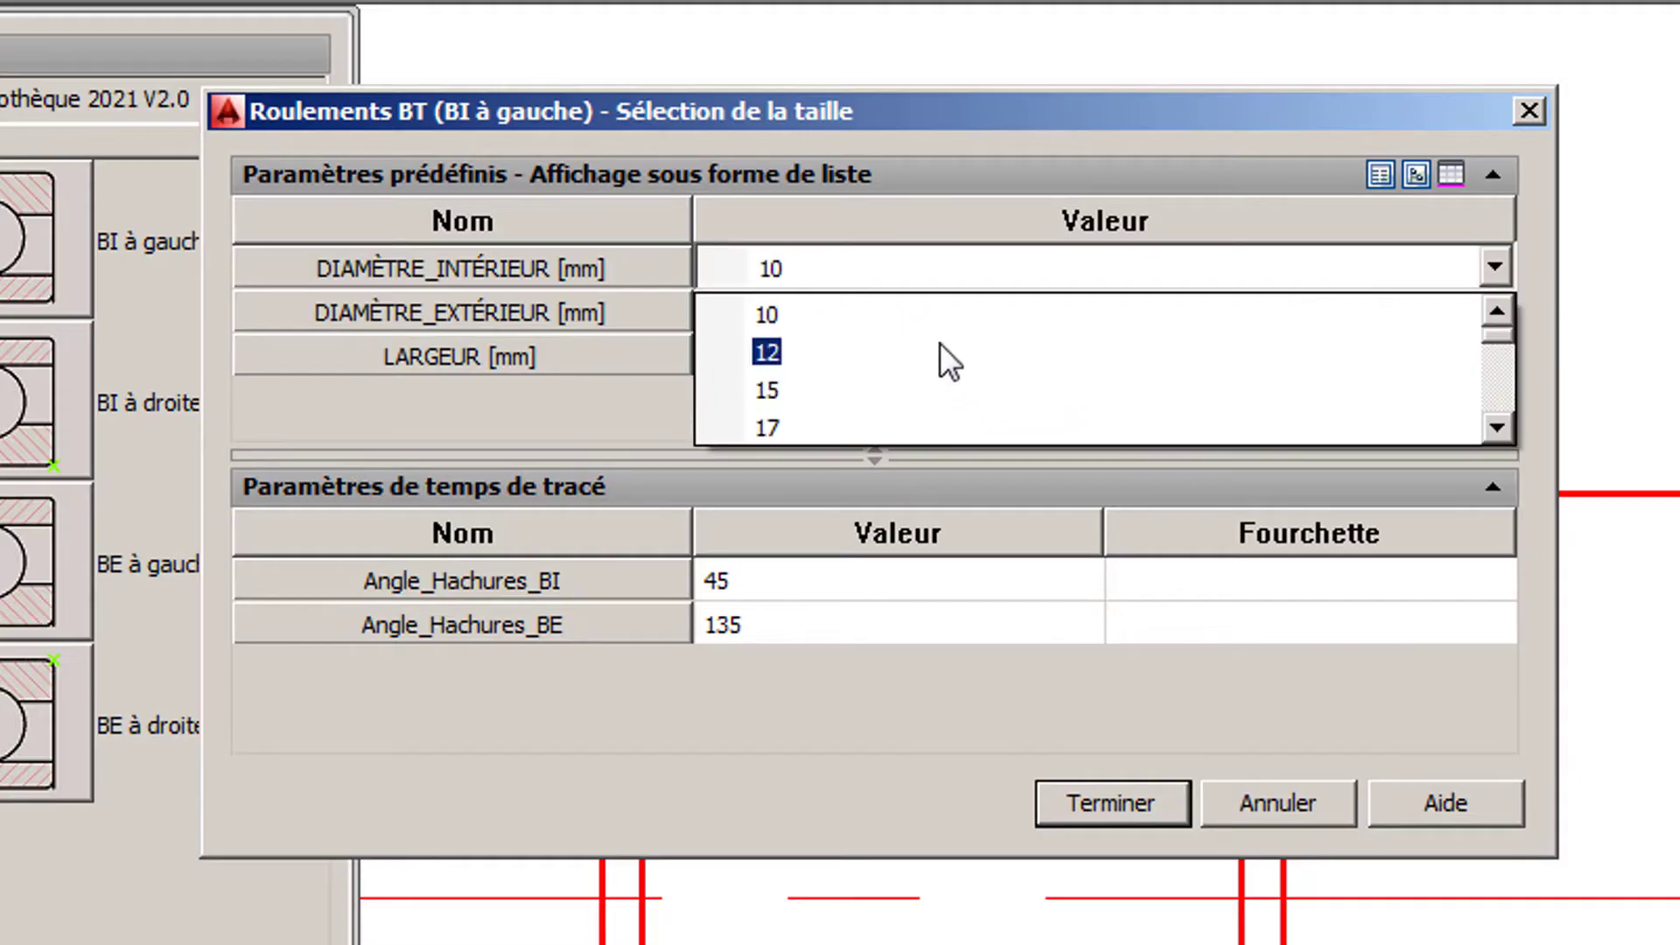
pyautogui.scroll(-2, 939, 343)
pyautogui.click(869, 336)
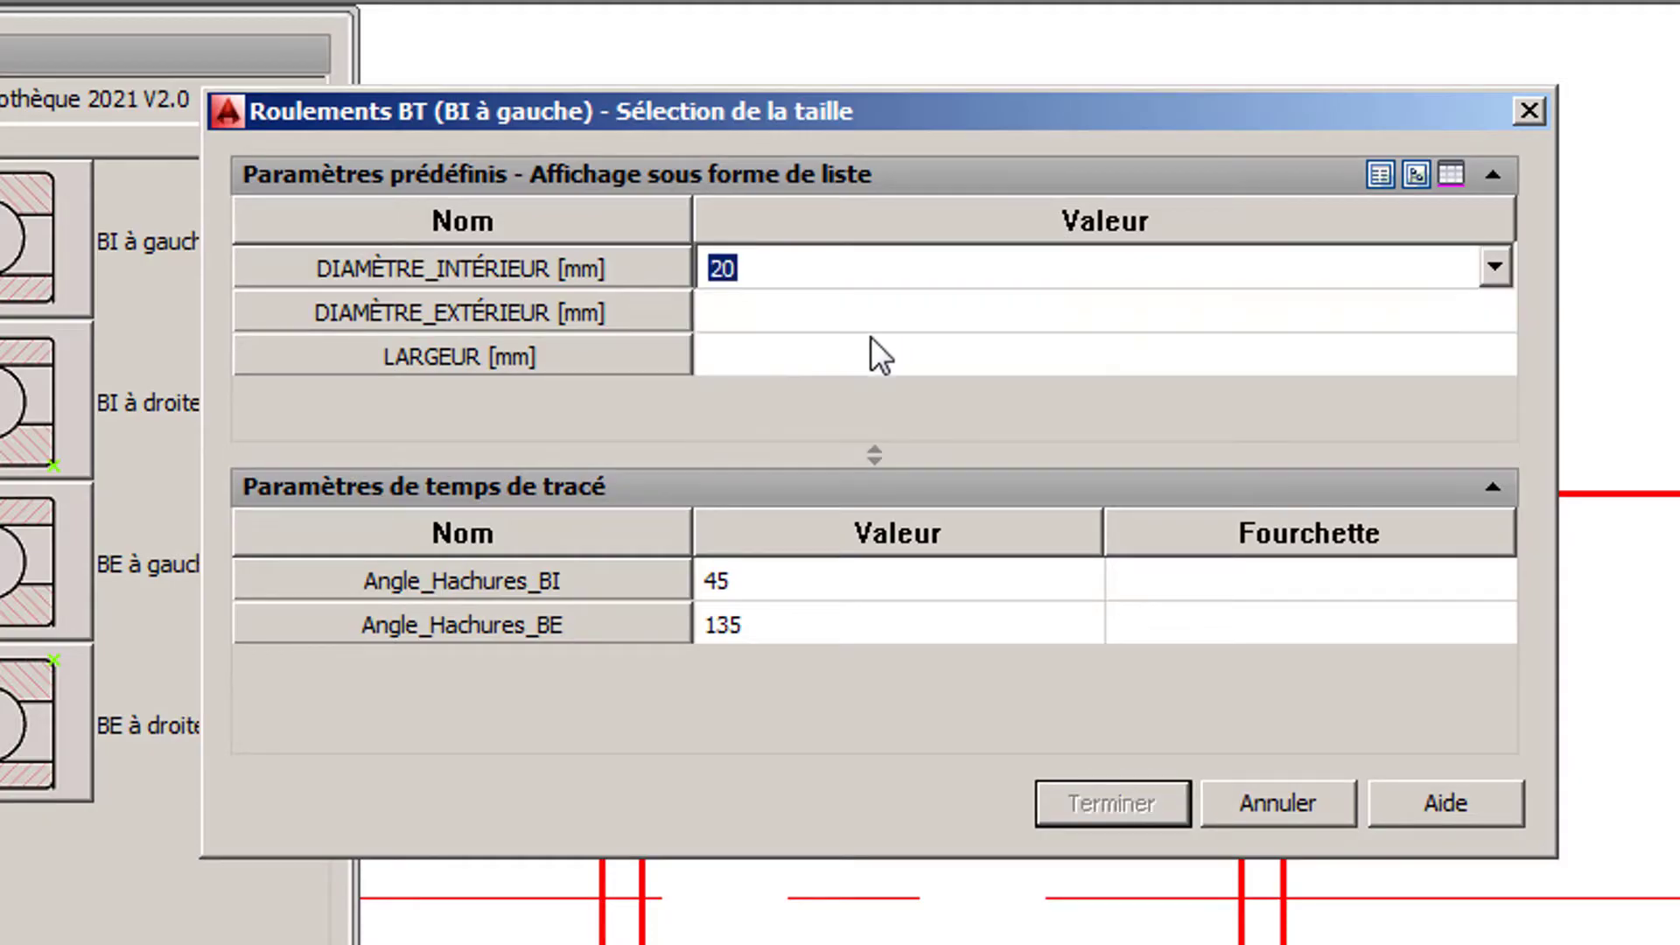
pyautogui.click(870, 315)
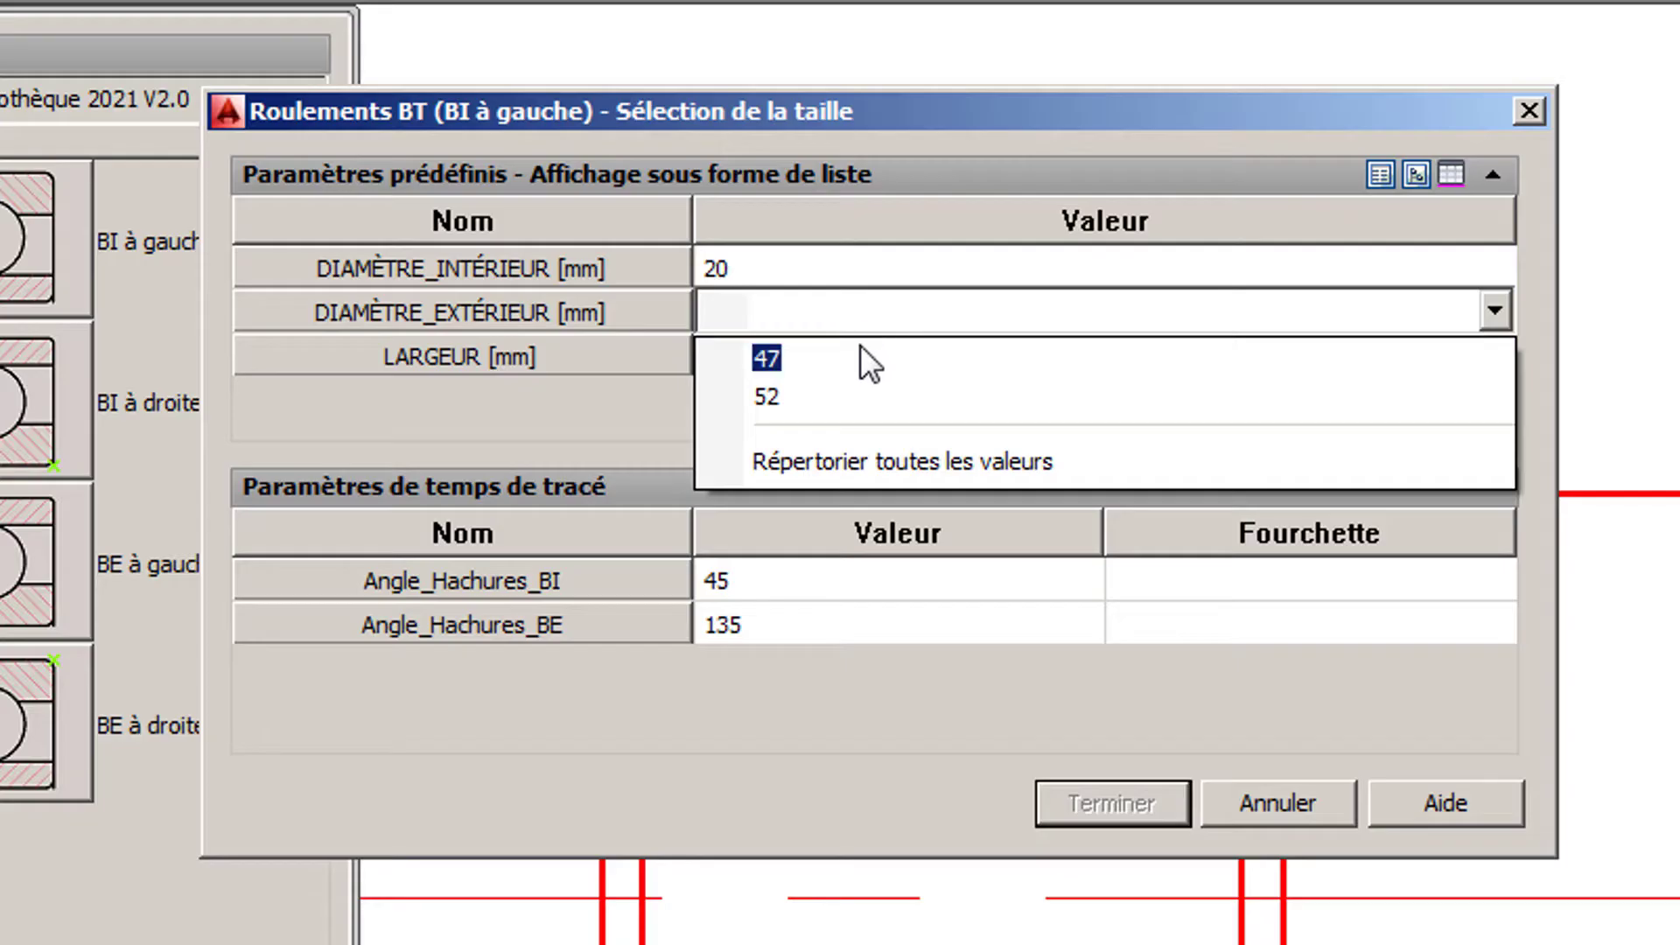
pyautogui.click(859, 346)
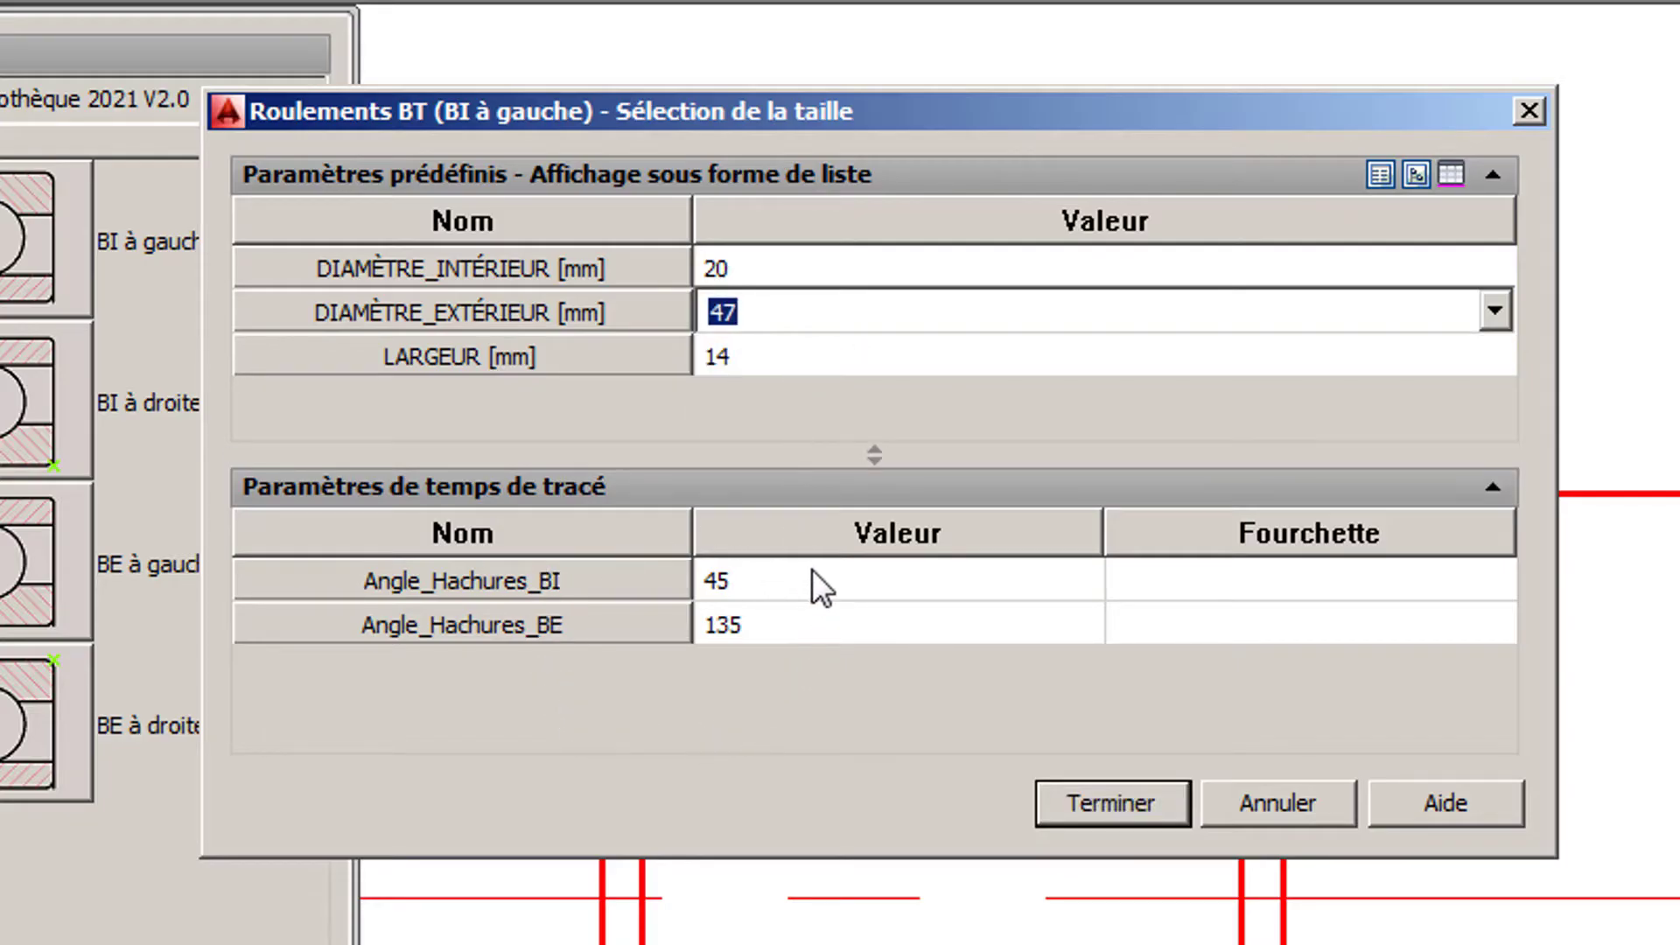
pyautogui.click(1111, 804)
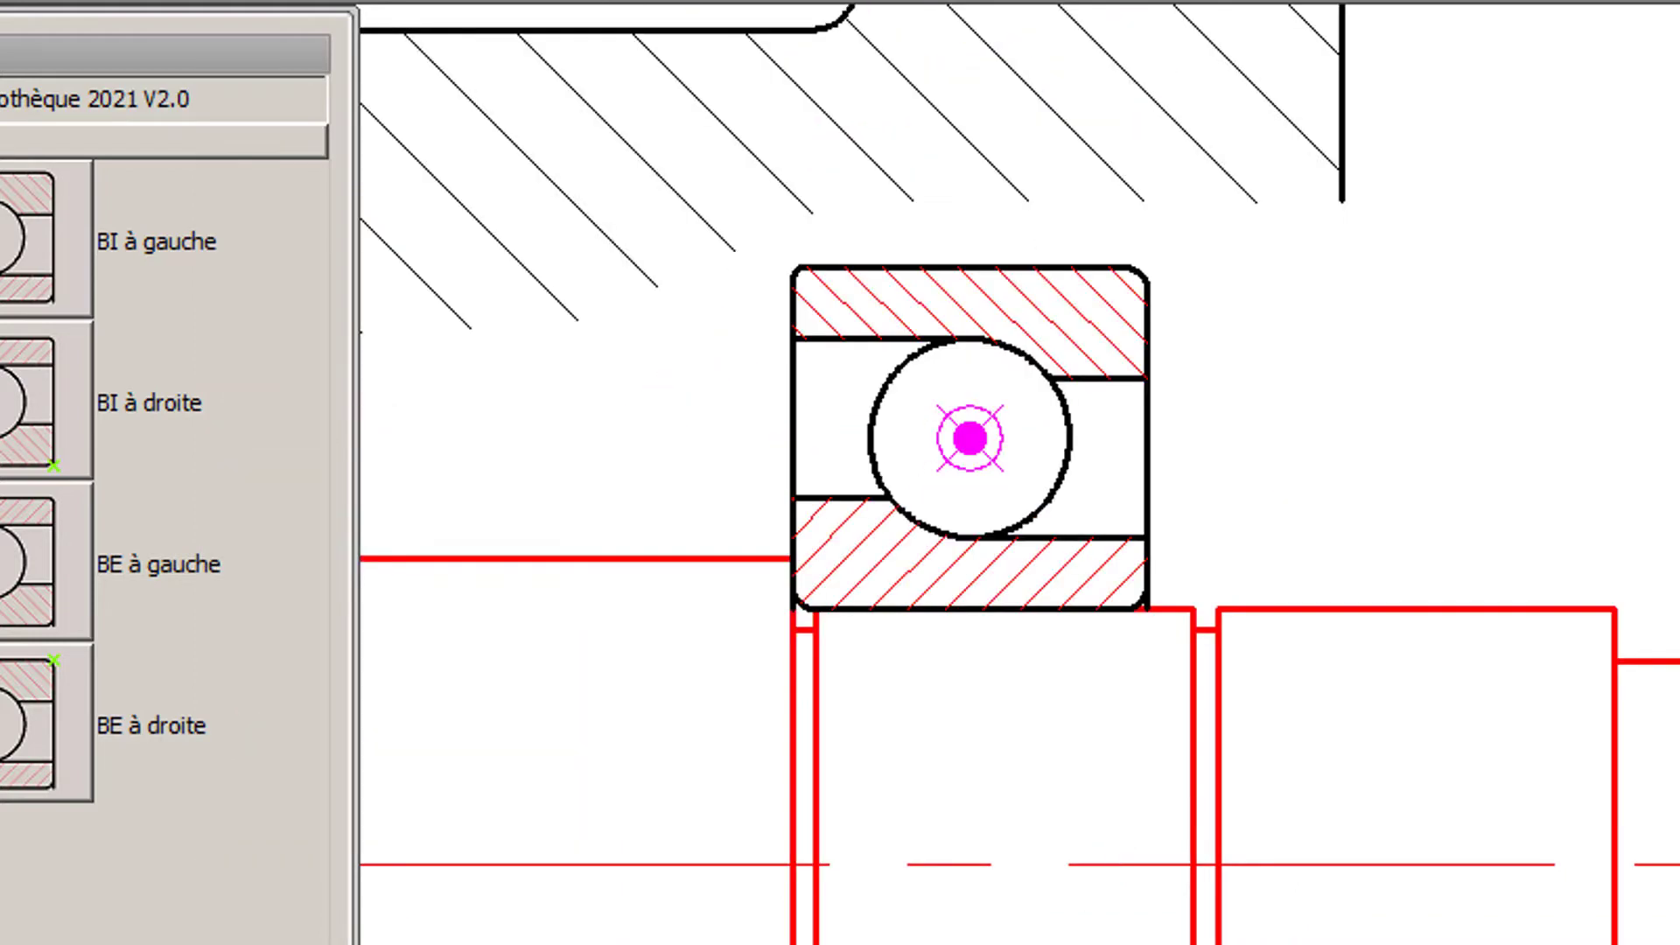
# - Insert a BT bearing of type BI à droite against the left shoulder of the shaft's central collar, oriented horizontally
pyautogui.scroll(-2, 1111, 807)
pyautogui.moveTo(698, 761); pyautogui.dragTo(1315, 734, button='middle')
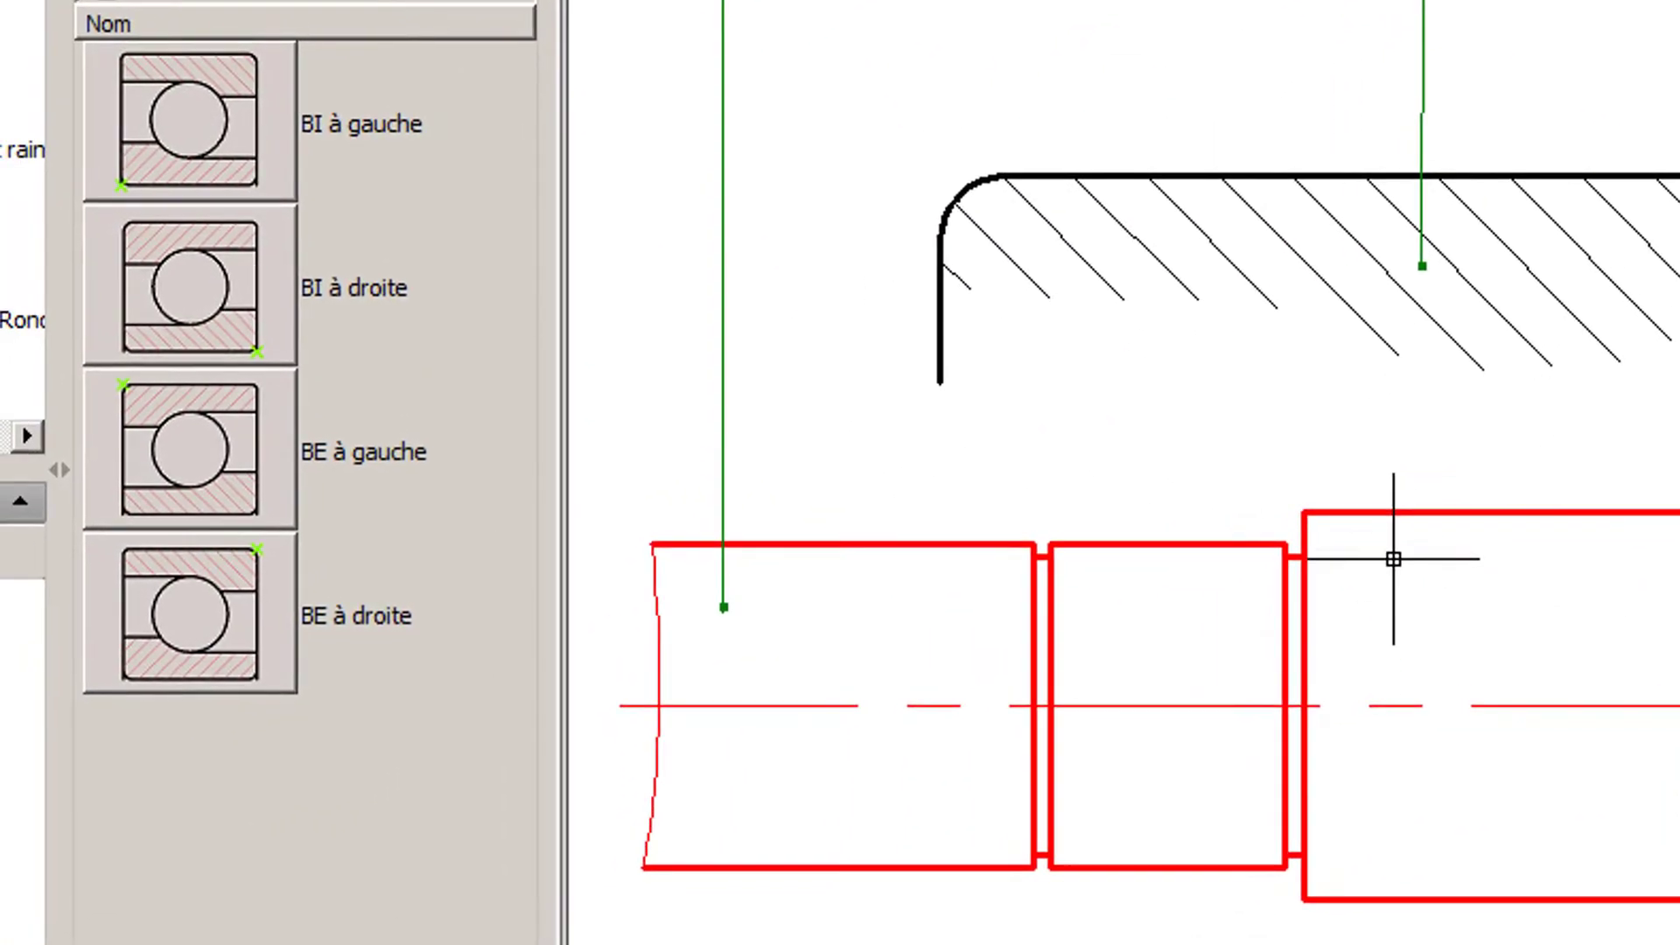
pyautogui.scroll(4, 1393, 558)
pyautogui.moveTo(1373, 562)
pyautogui.mouseDown(button='middle')
pyautogui.moveTo(1391, 569)
pyautogui.moveTo(1430, 536)
pyautogui.mouseUp(button='middle')
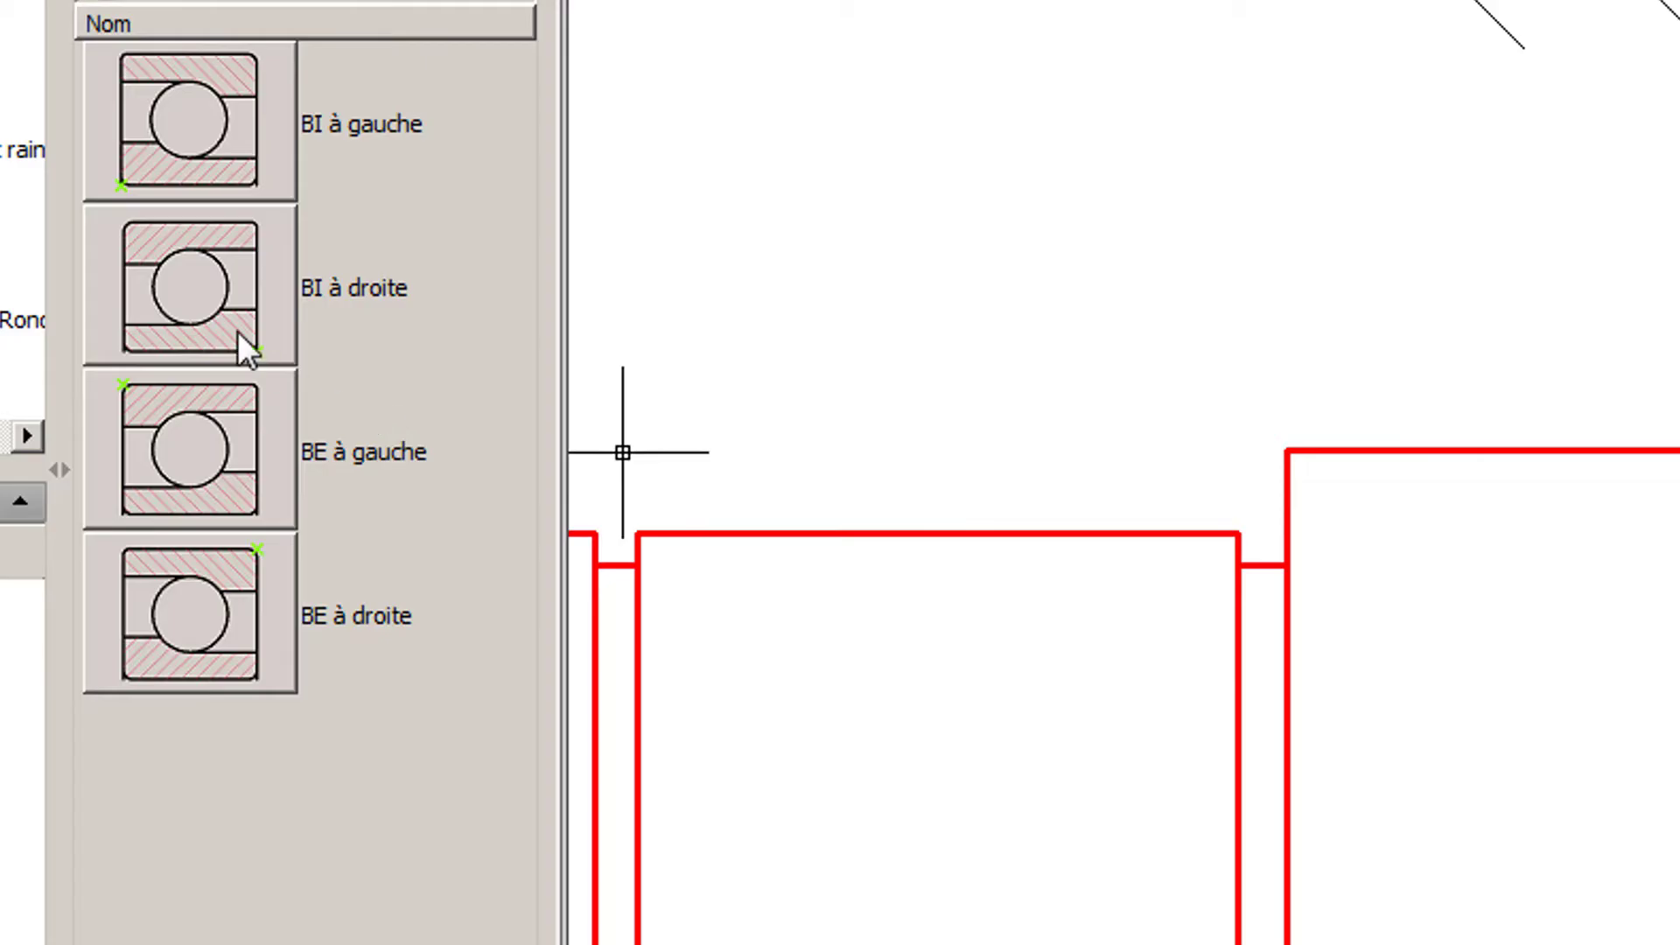
pyautogui.click(207, 317)
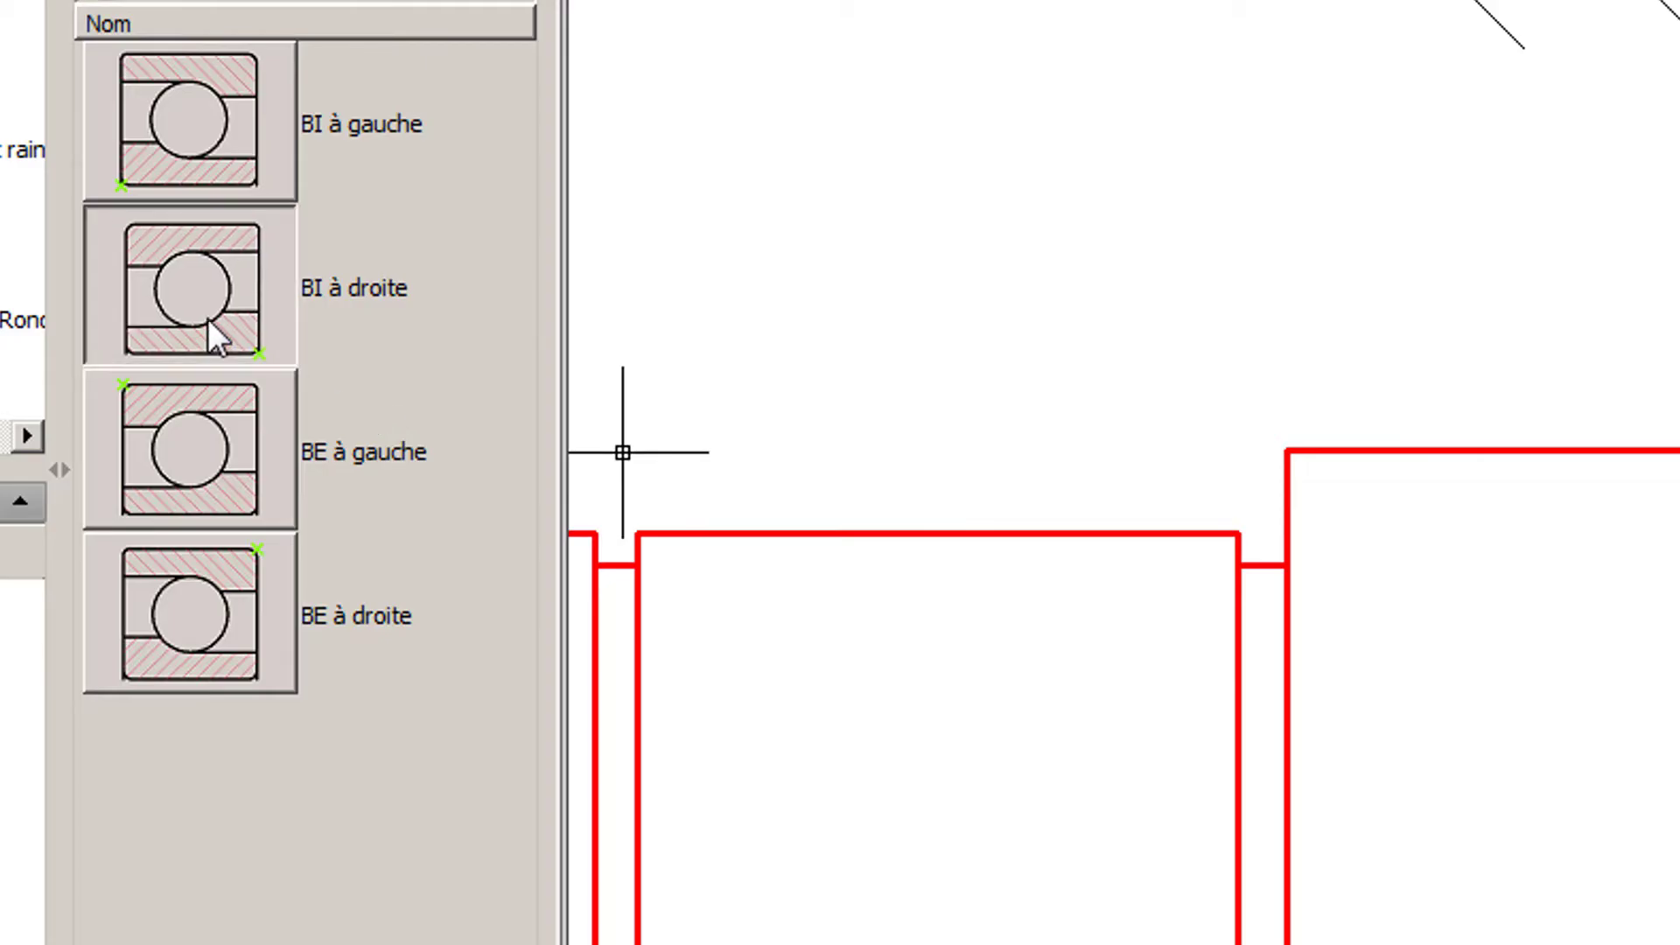
pyautogui.scroll(4, 1238, 533)
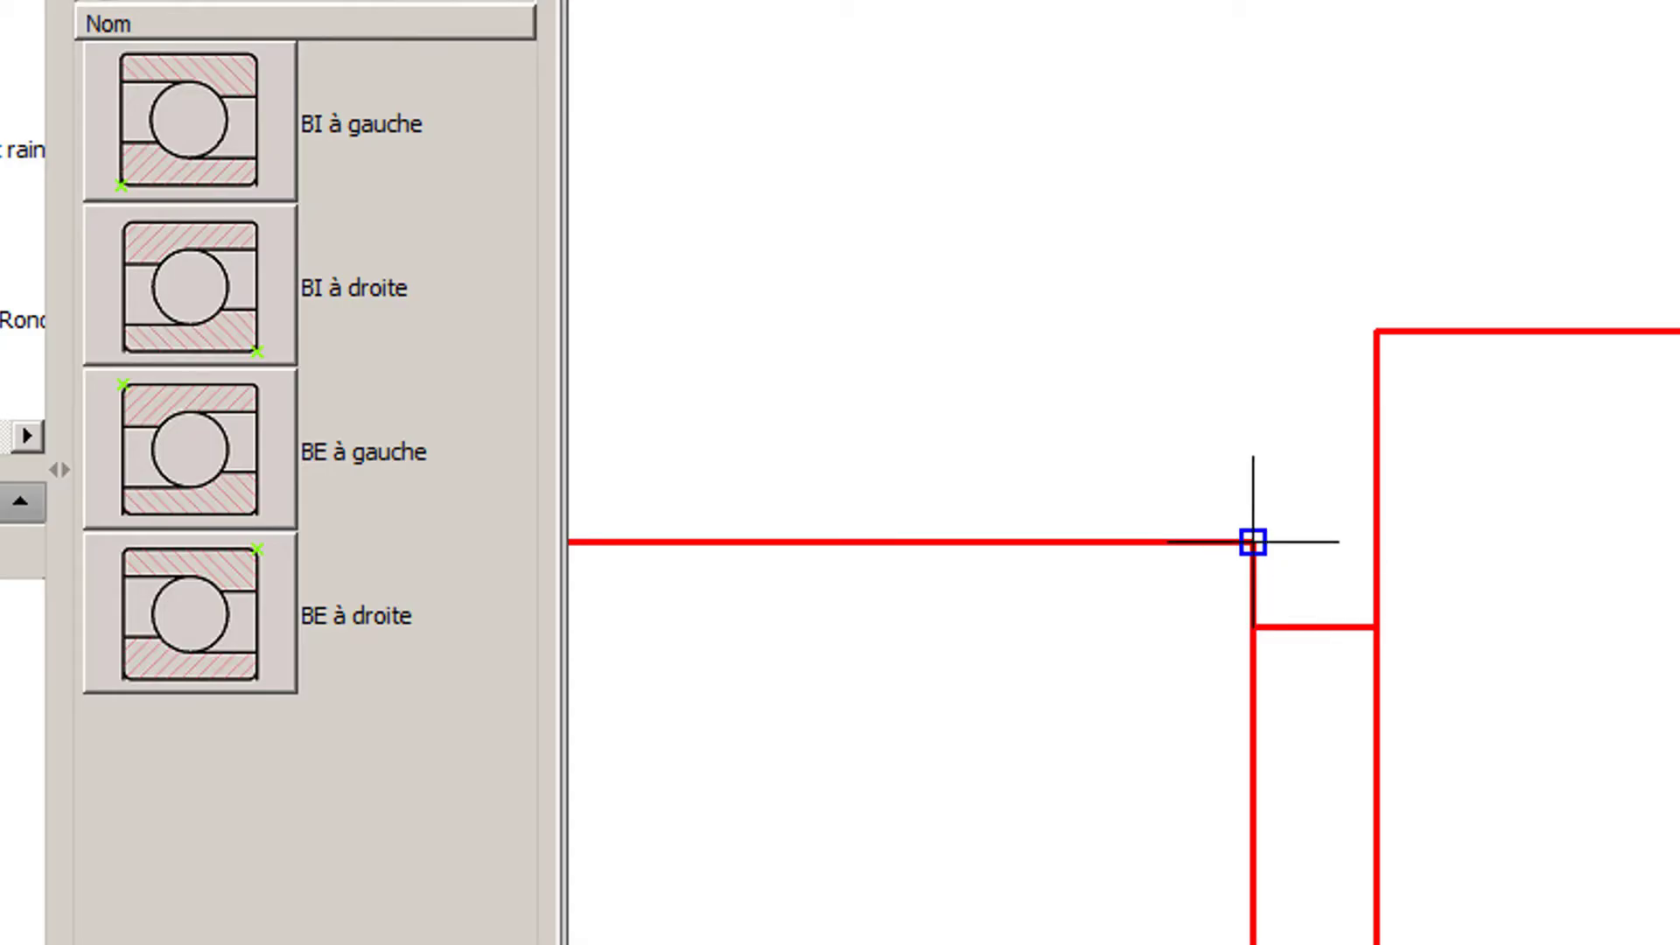
pyautogui.click(1376, 542)
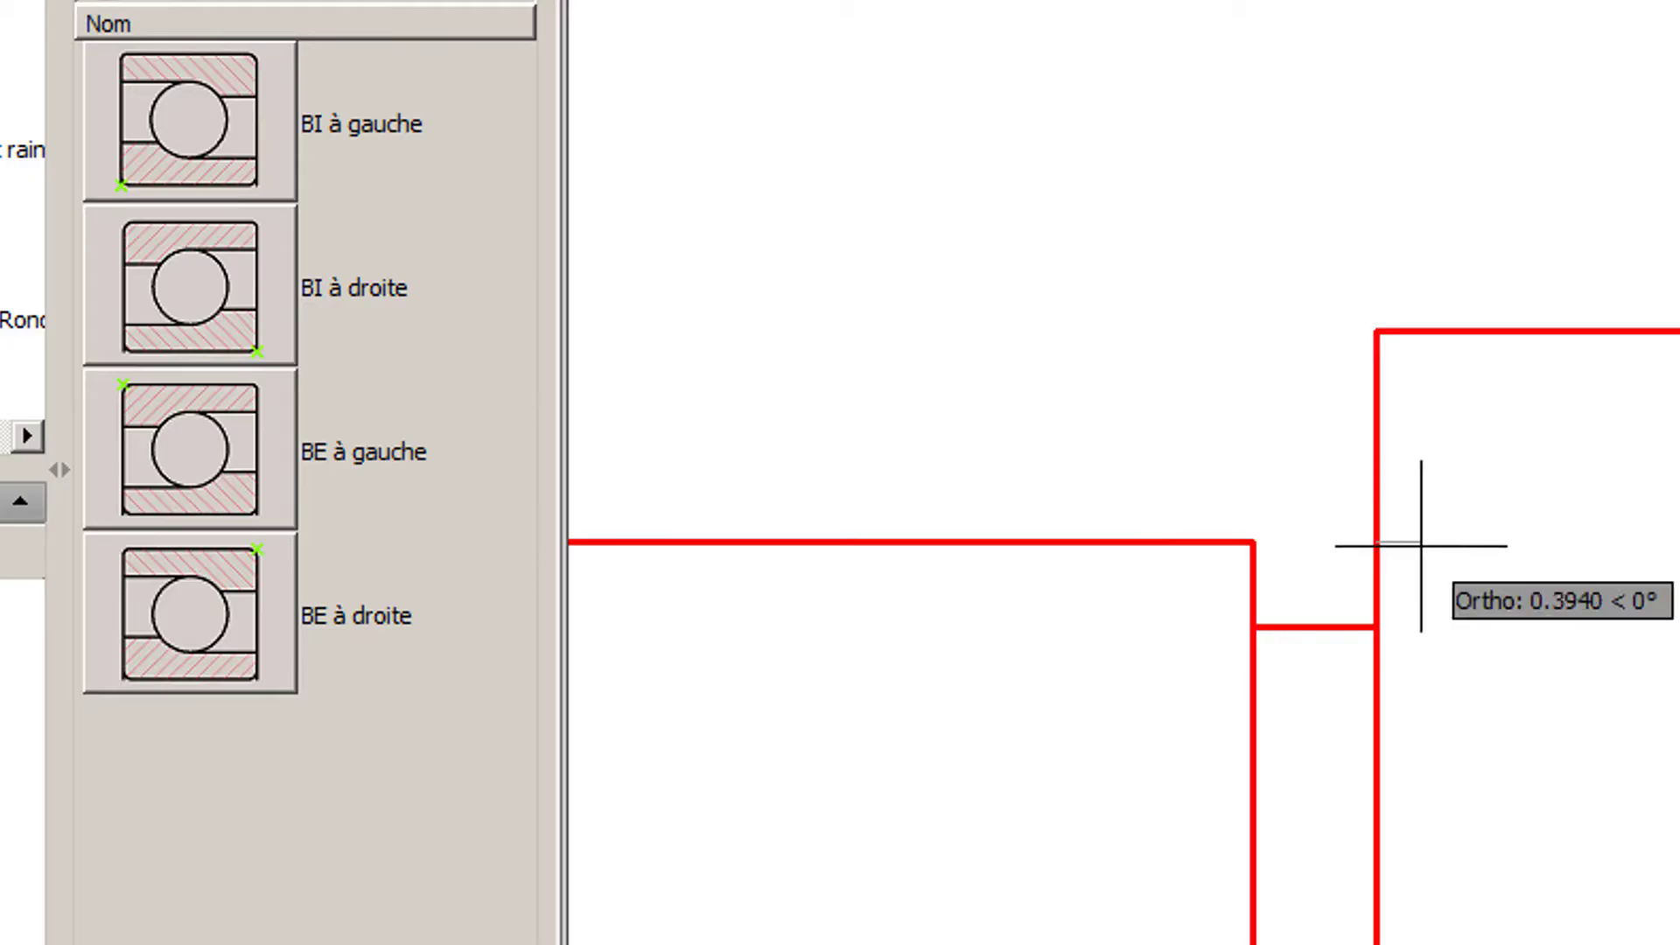
pyautogui.click(1600, 548)
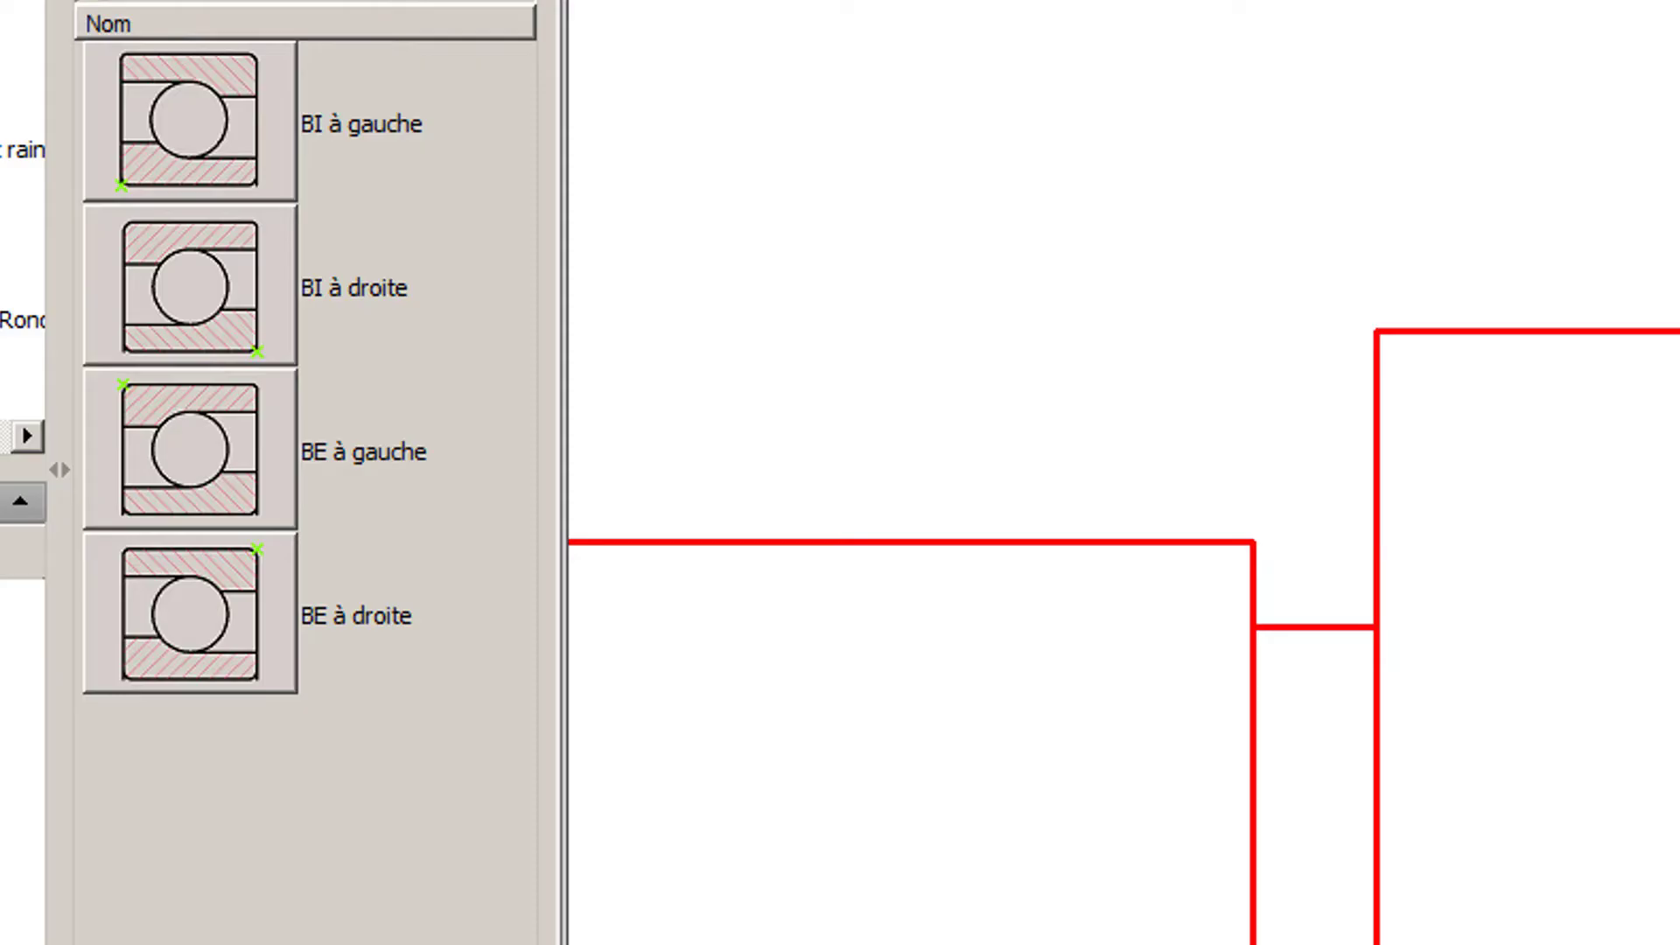
# - Size the BI à droite bearing with a 20 mm inner diameter, 47 mm outer diameter and 14 mm width
pyautogui.click(1660, 165)
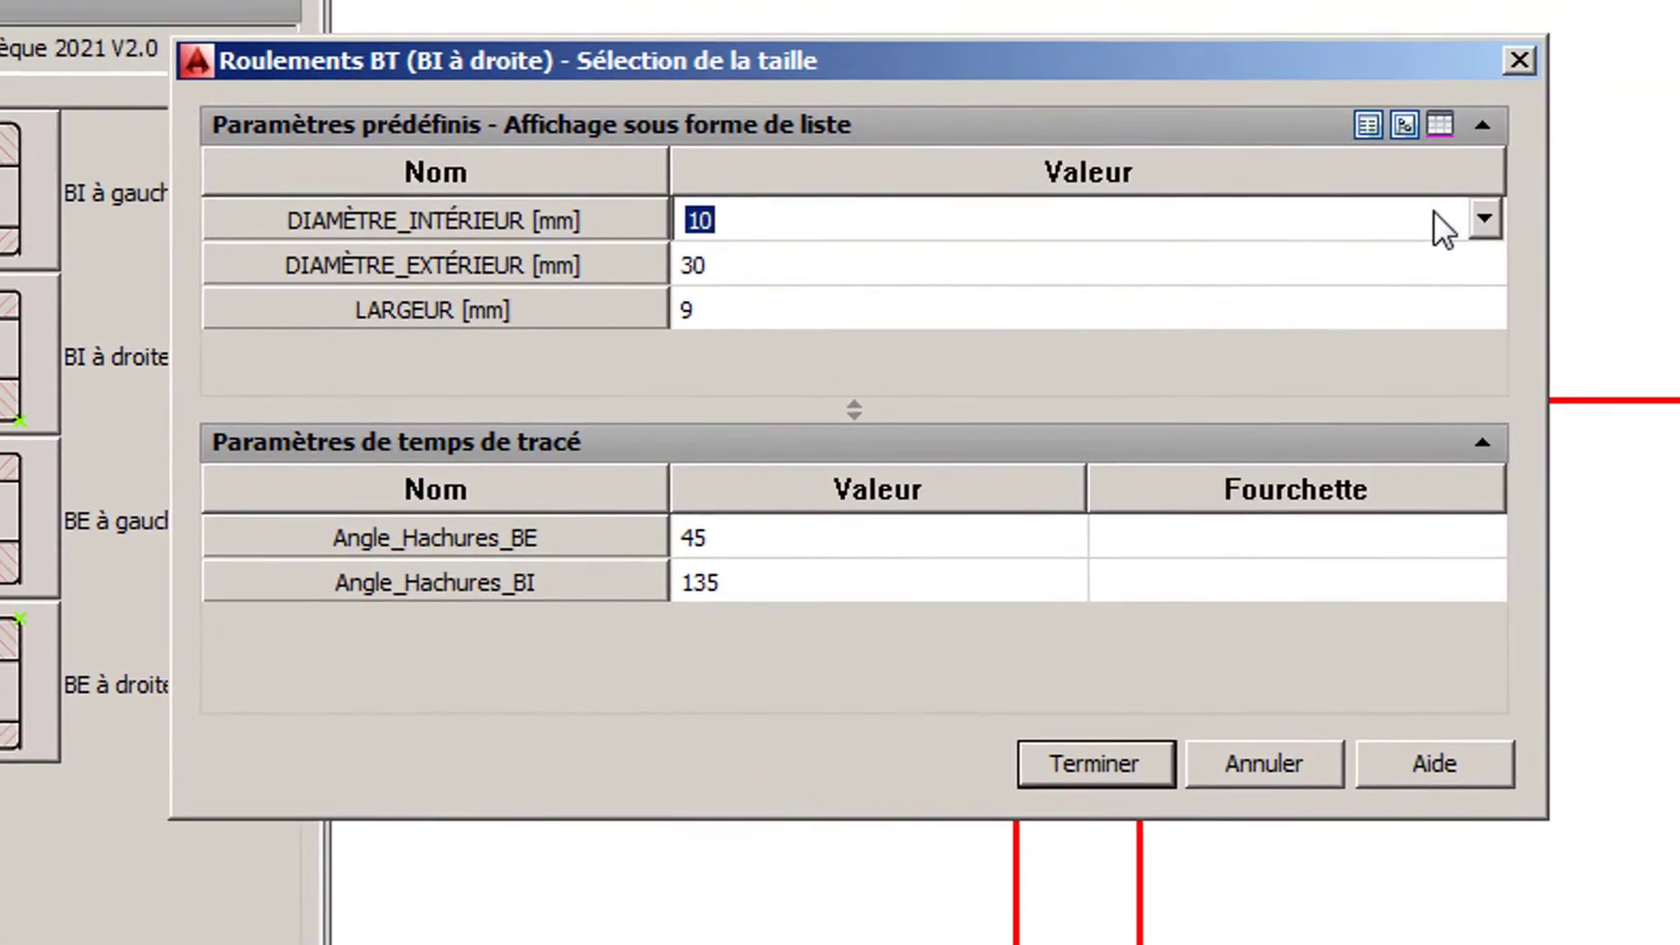
pyautogui.click(1661, 165)
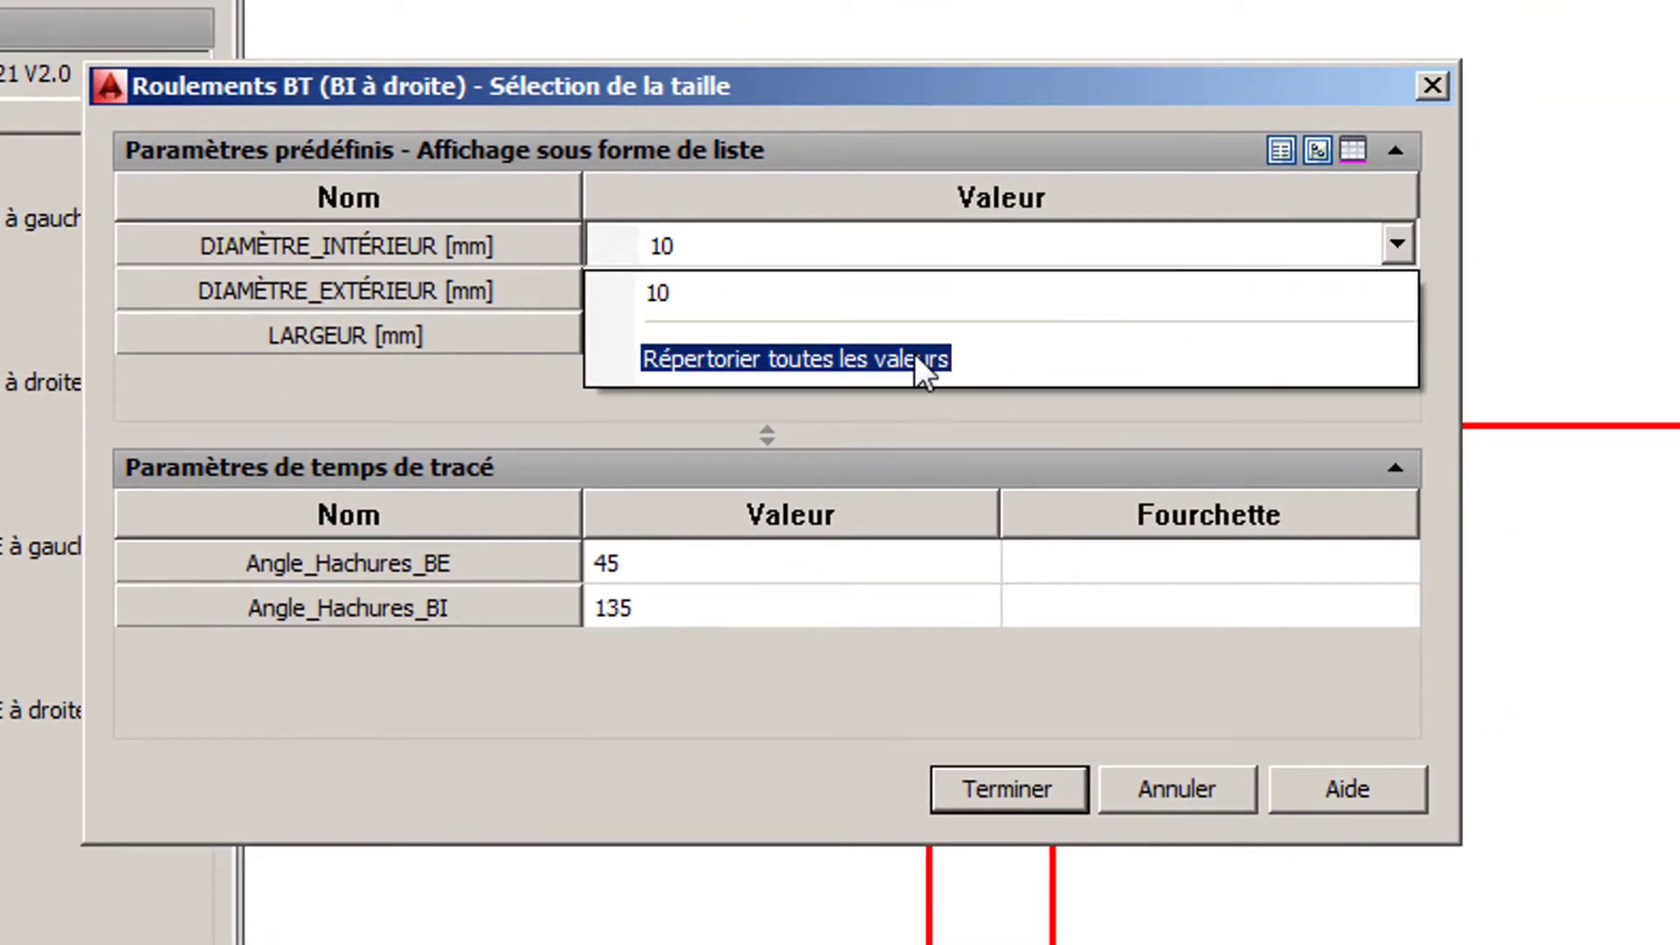
pyautogui.click(915, 357)
pyautogui.scroll(-1, 833, 334)
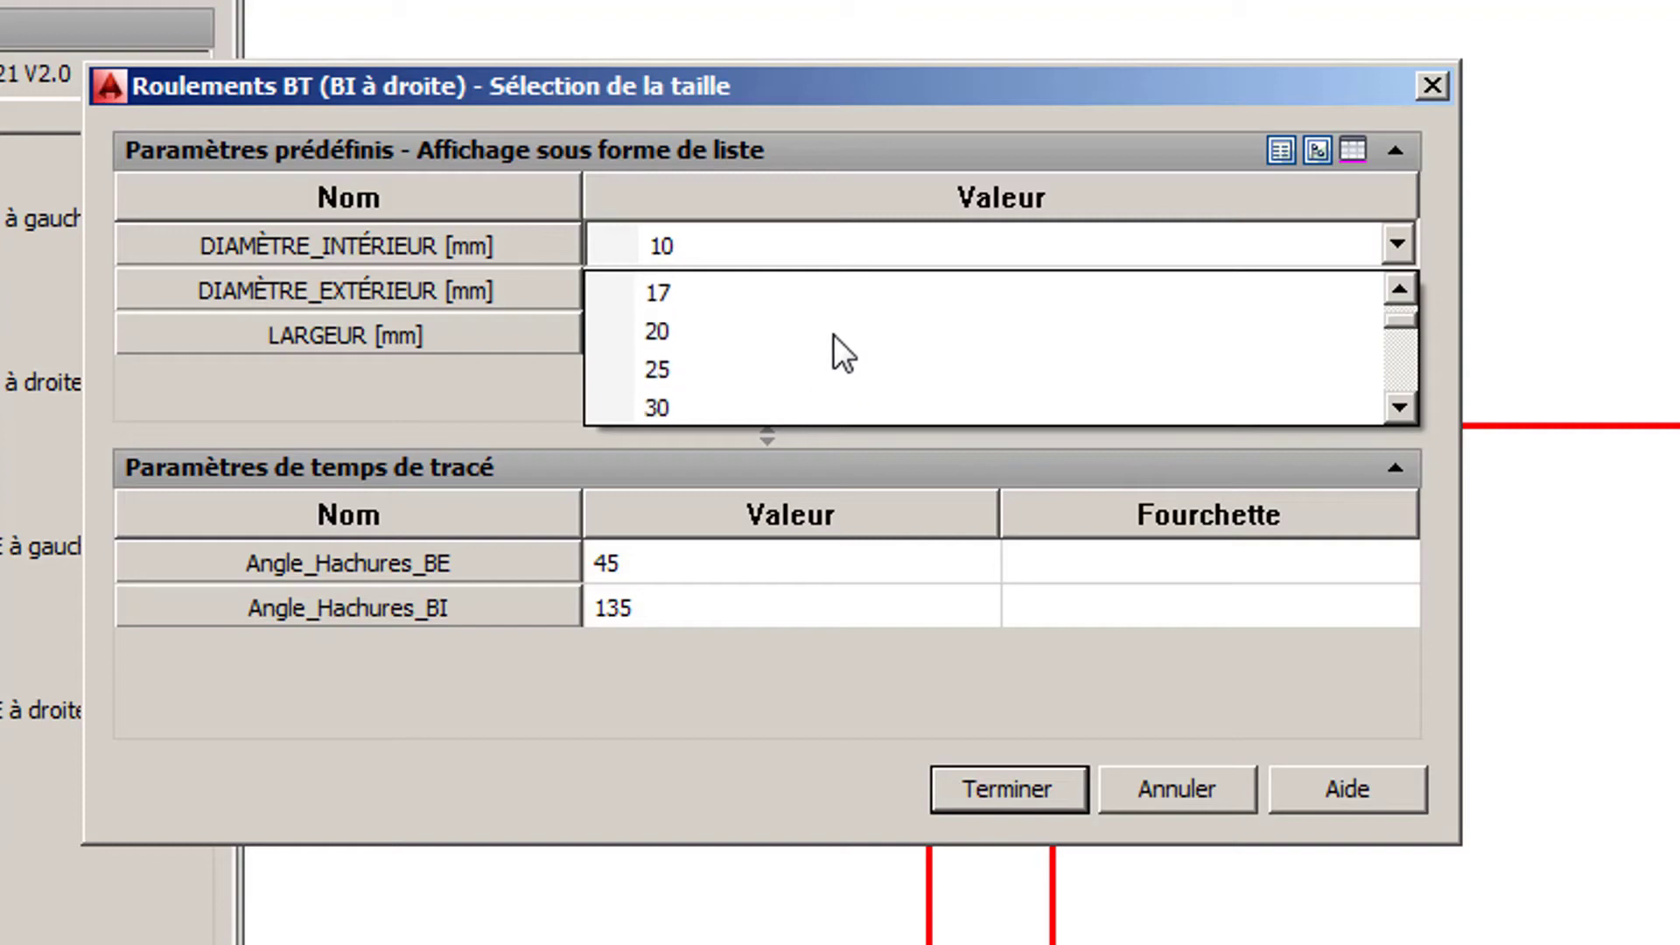
pyautogui.click(793, 333)
pyautogui.click(797, 287)
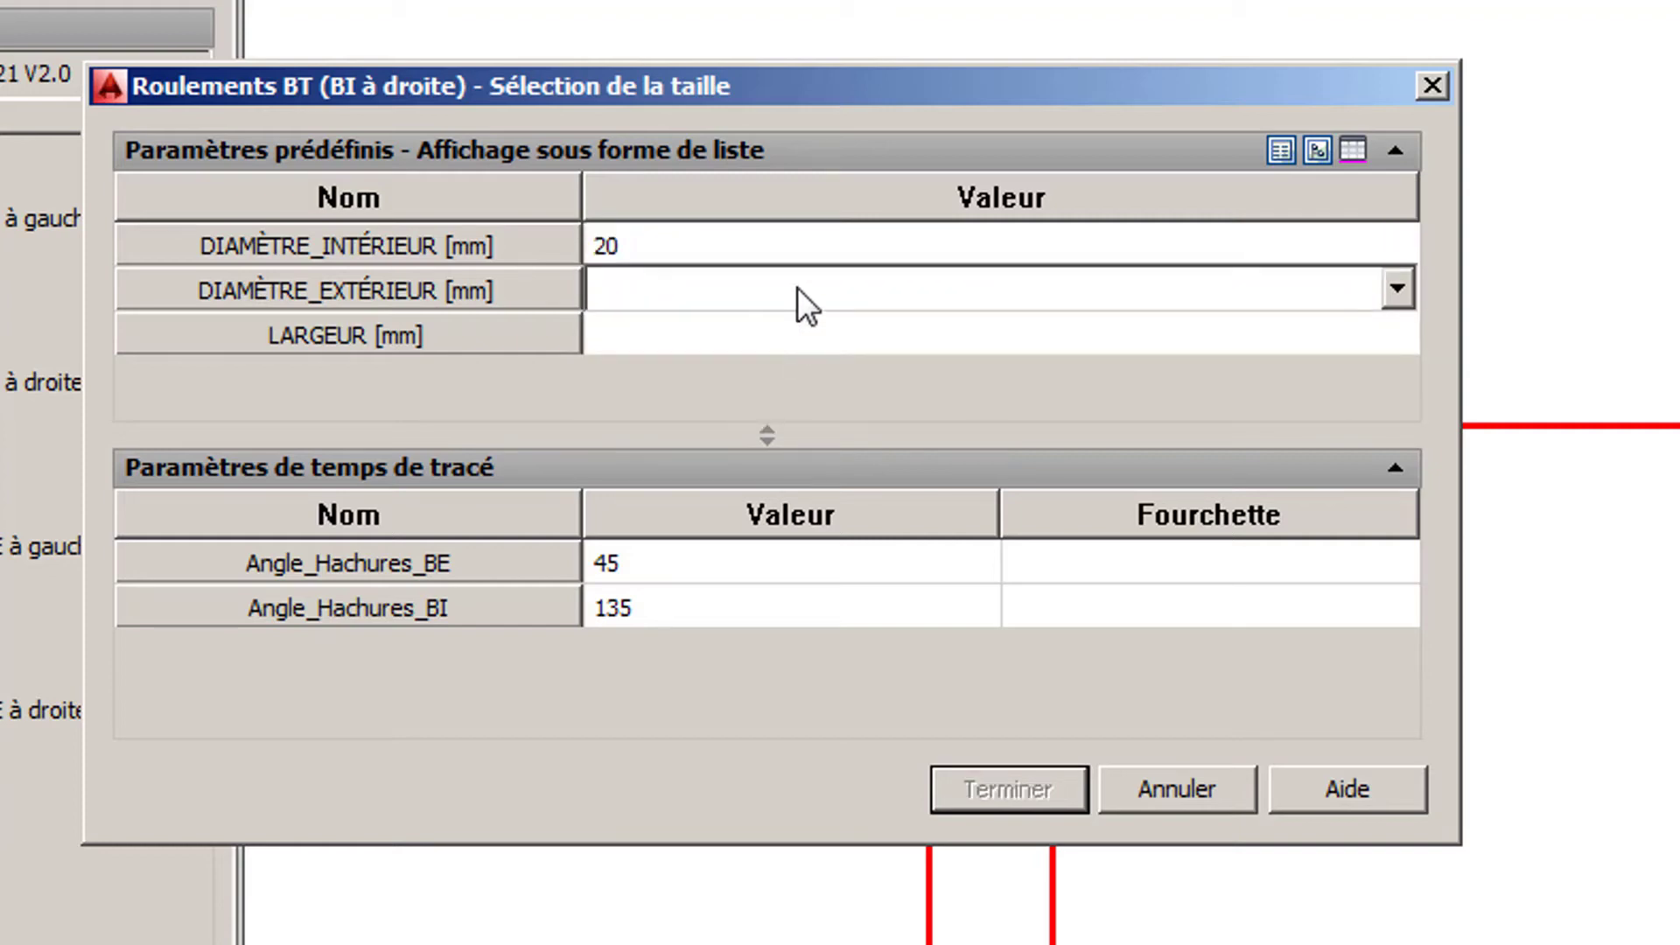
pyautogui.click(796, 287)
pyautogui.click(775, 327)
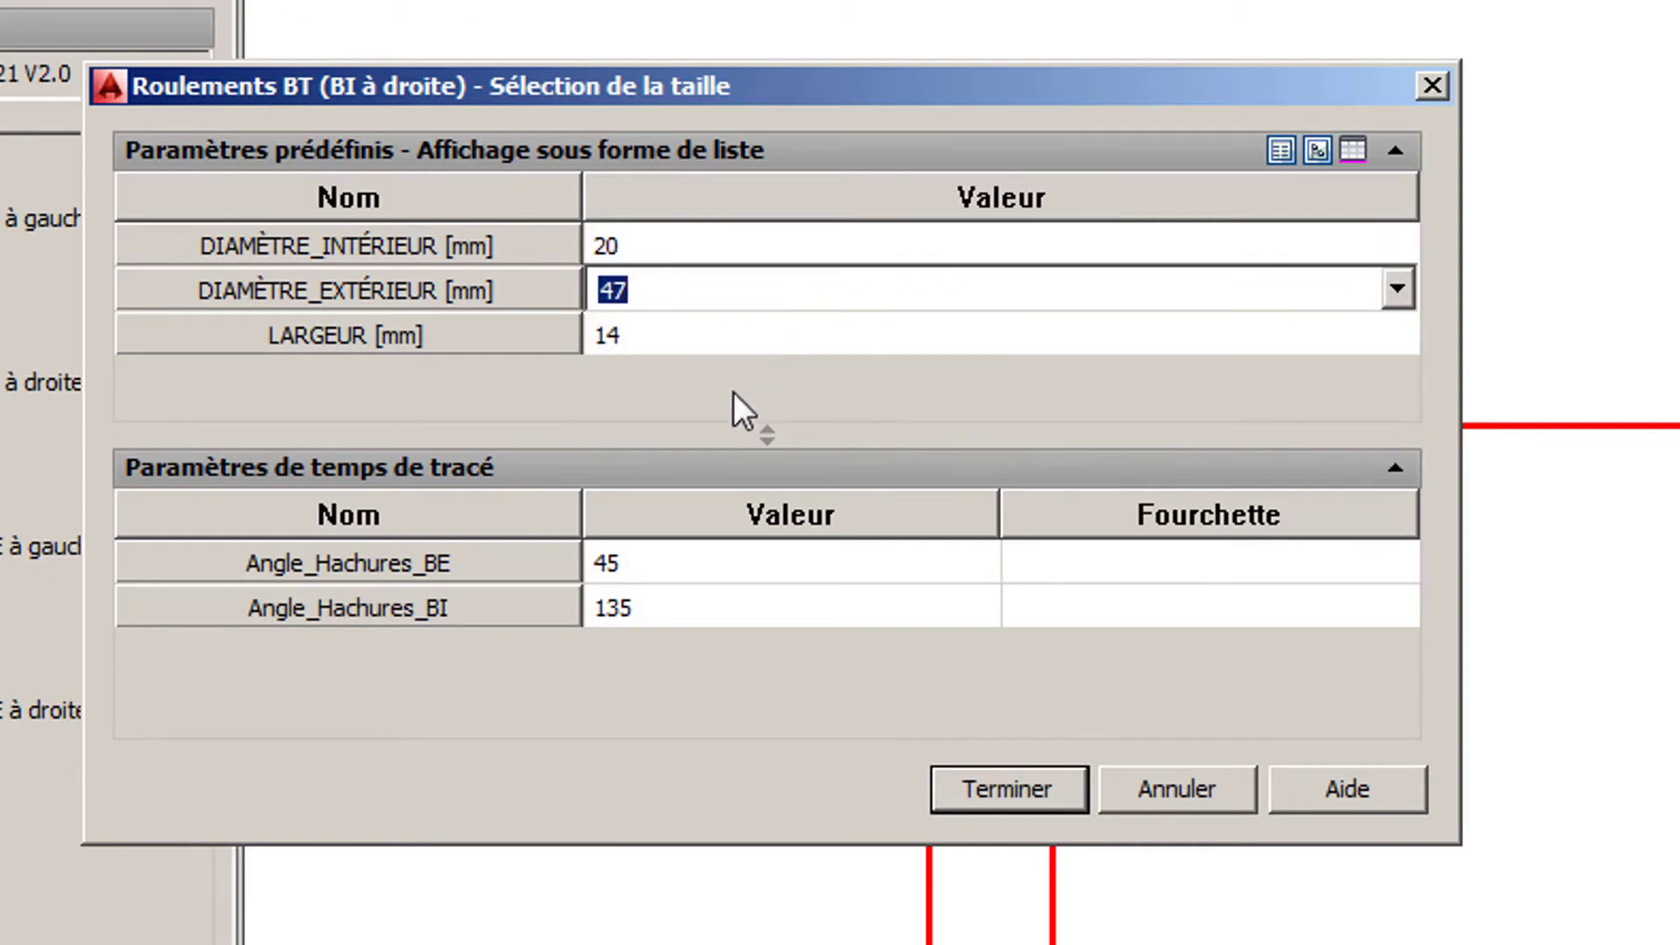
# - Set the BI à droite bearing's hatch angles to 120 for the outer ring and 50 for the inner ring, and finish it
pyautogui.click(632, 563)
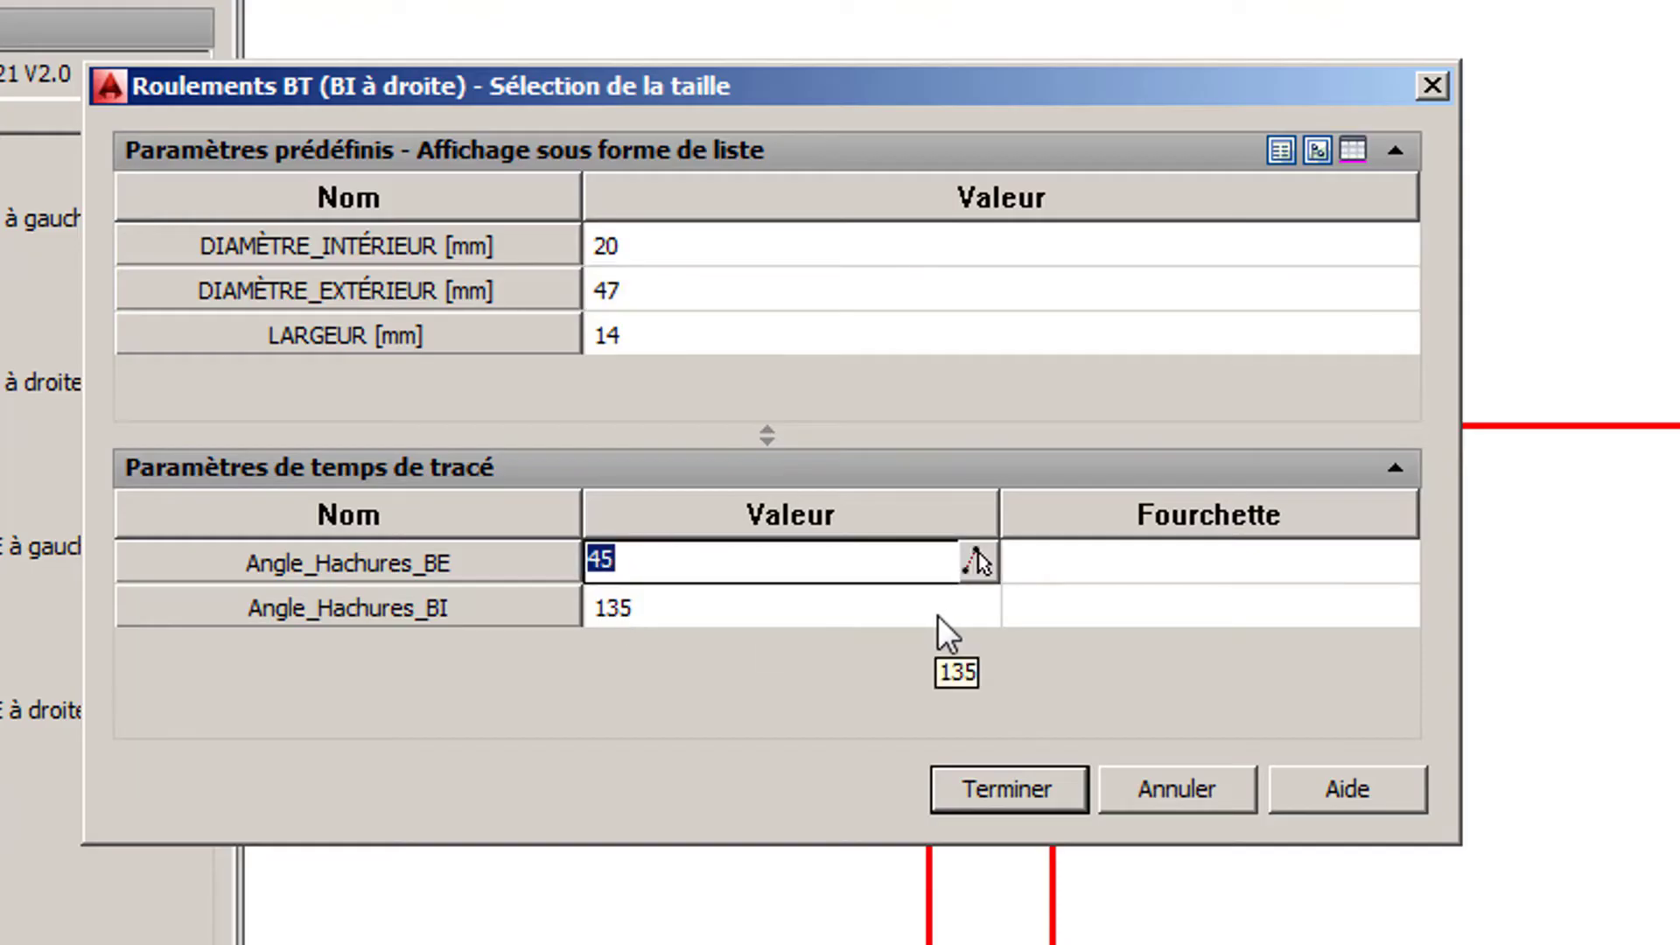
pyautogui.write('120')
pyautogui.click(710, 600)
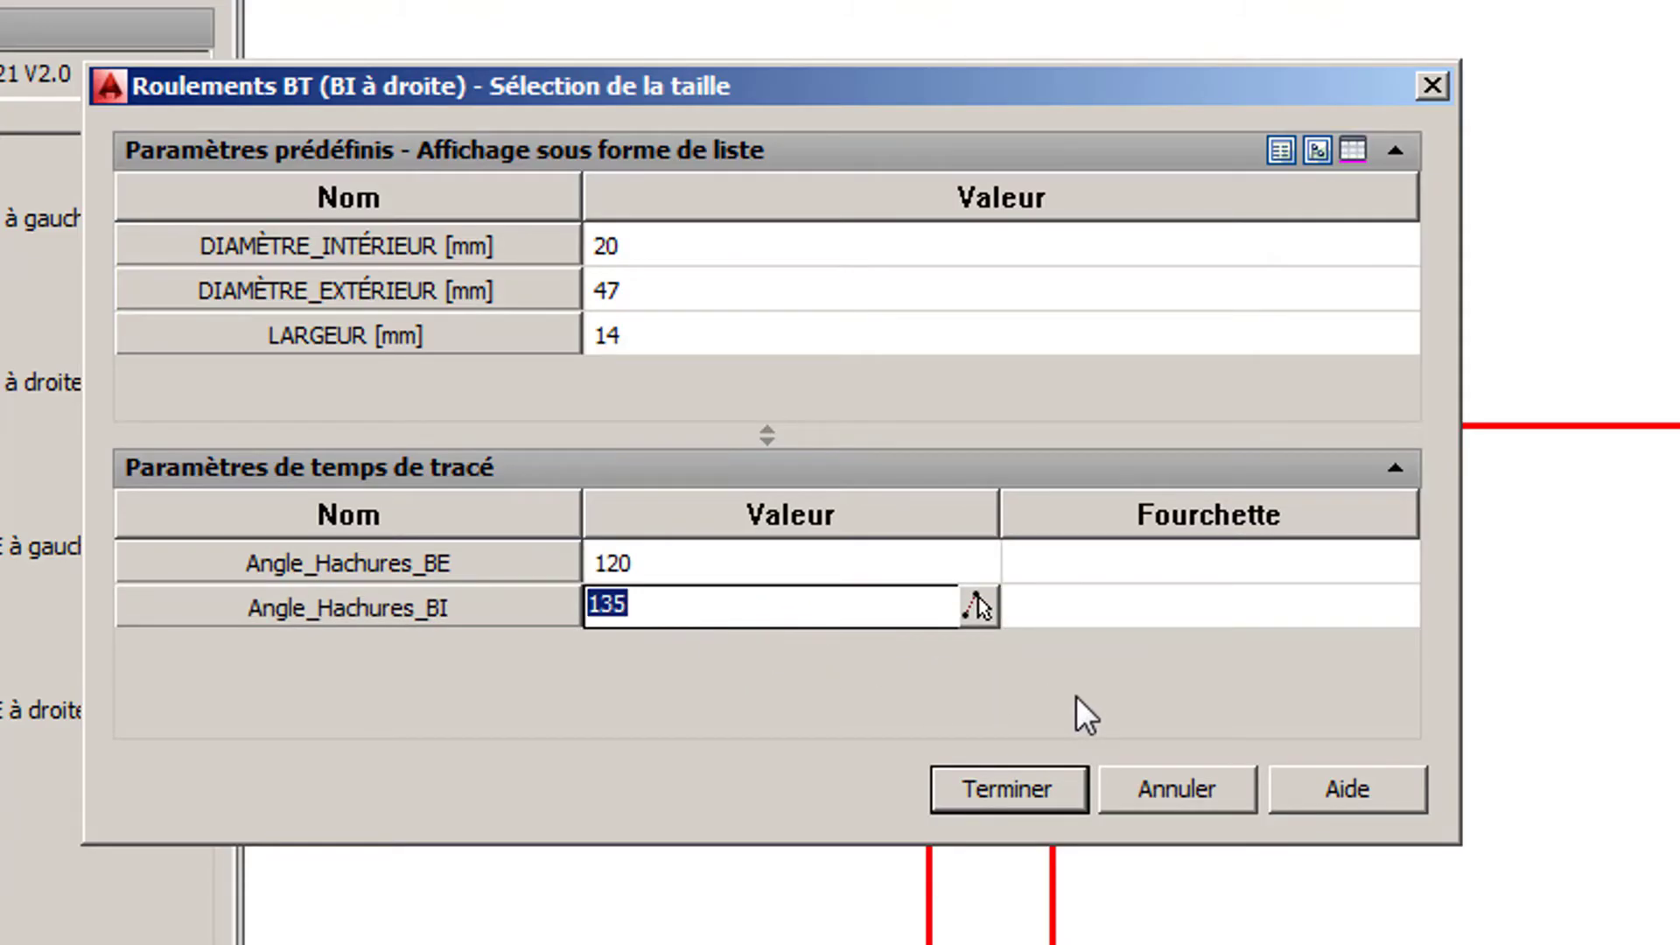
pyautogui.write('50')
pyautogui.press('Return')
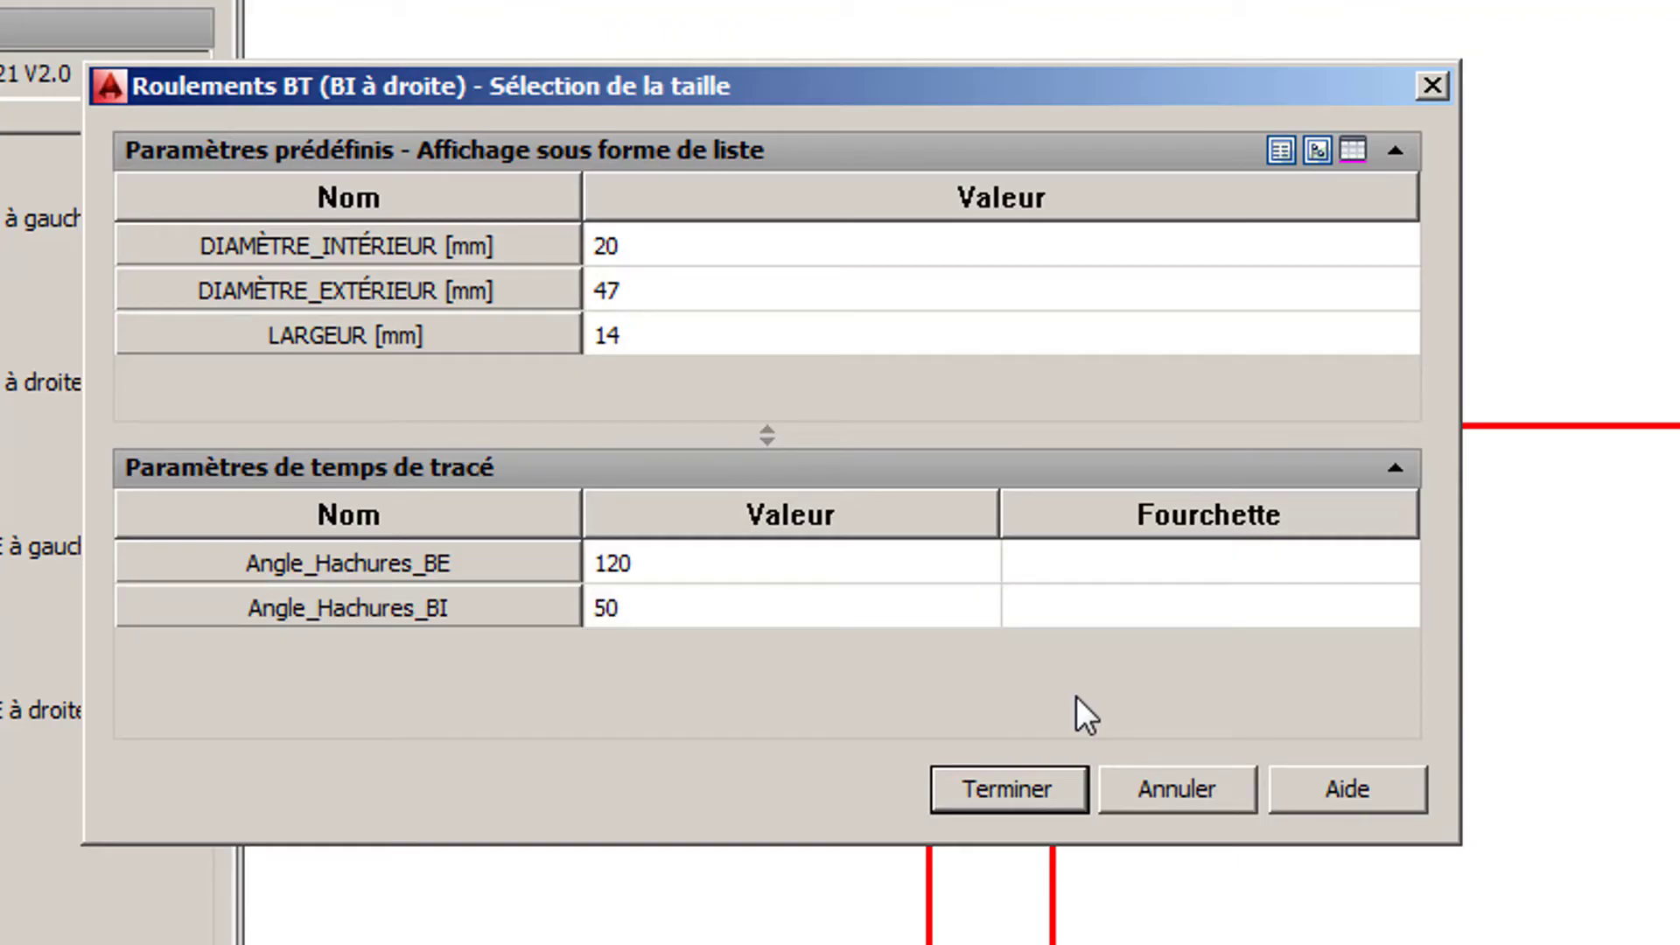
pyautogui.click(1039, 789)
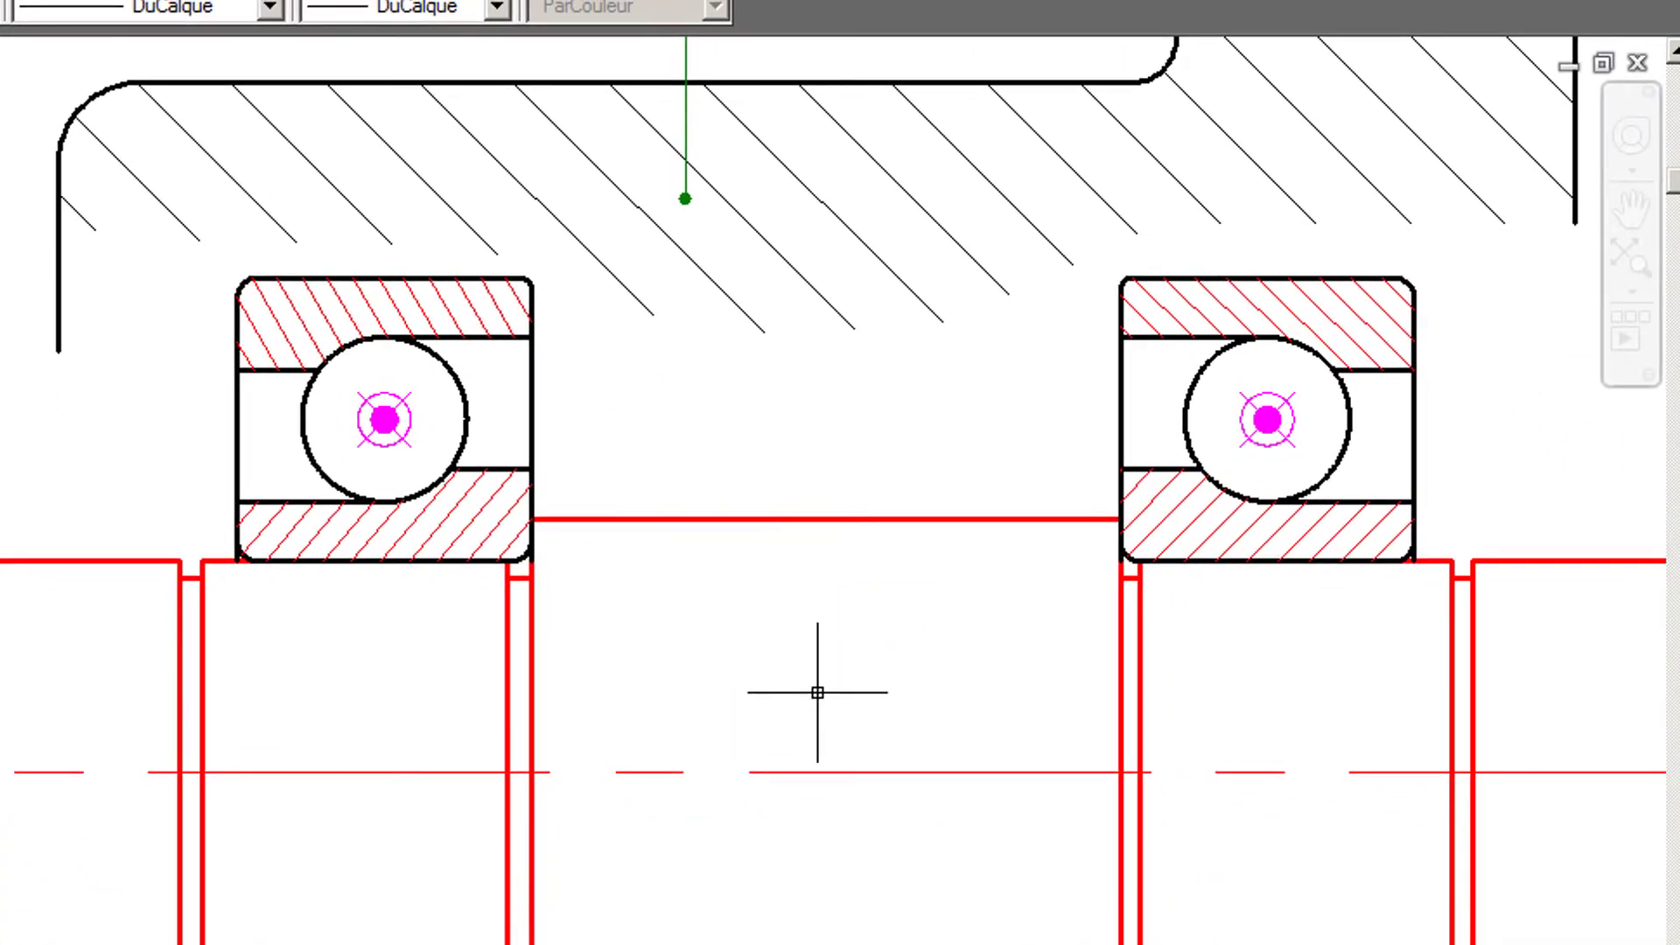
# - Make Couvercle the current layer
pyautogui.scroll(-2, 817, 692)
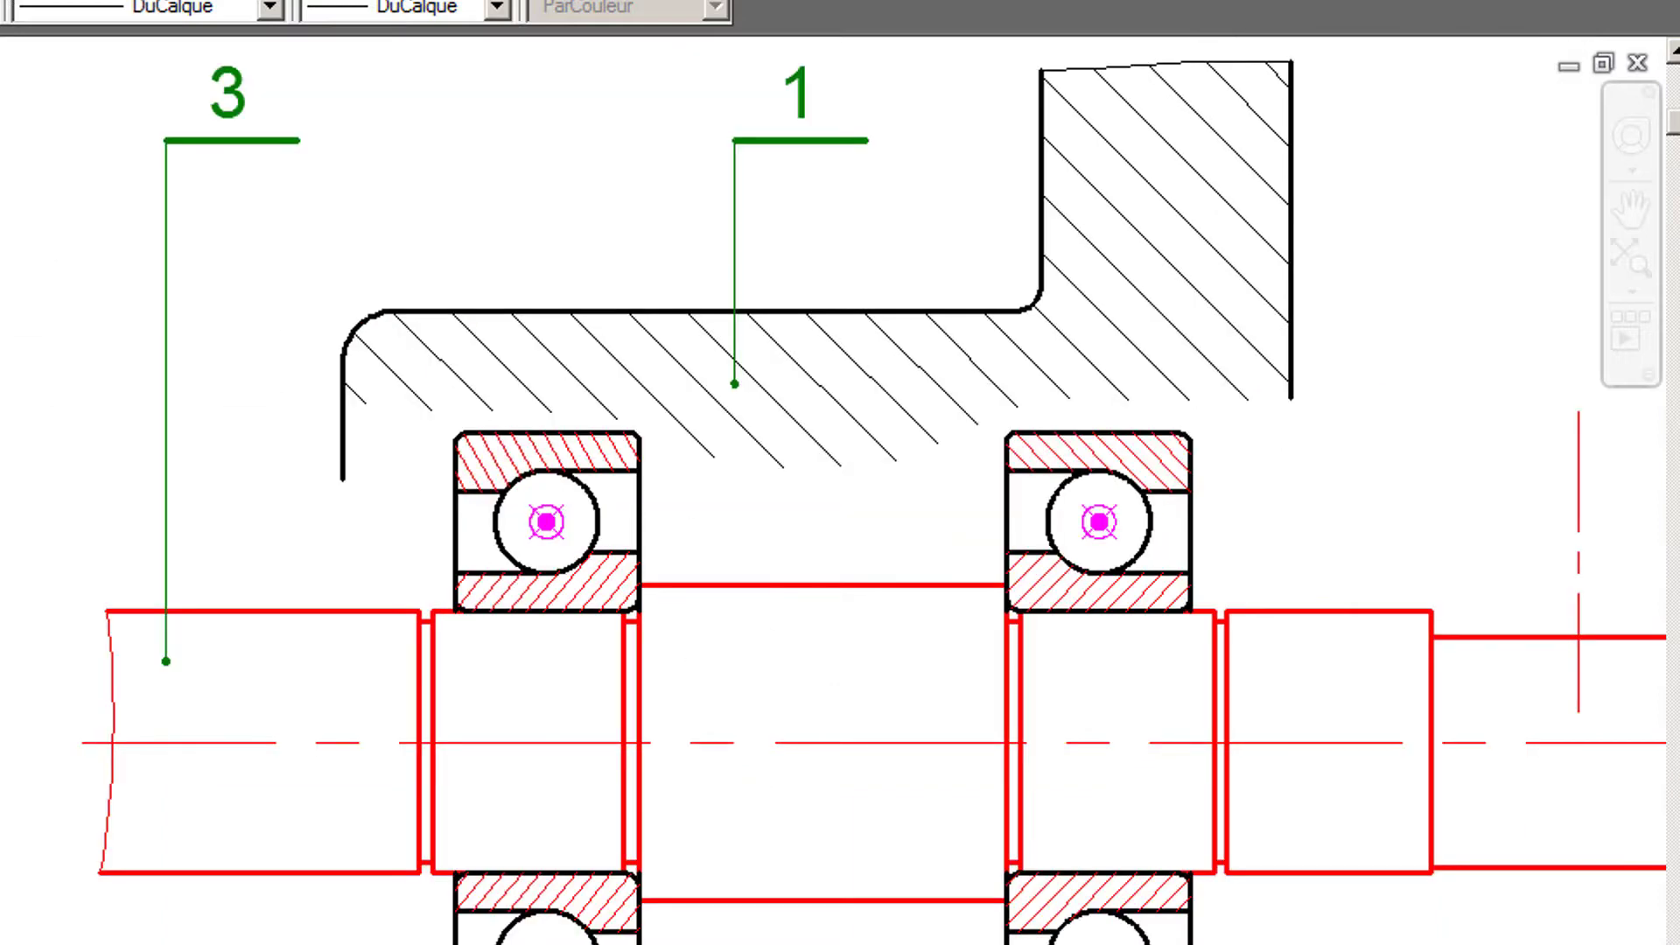
pyautogui.moveTo(897, 687)
pyautogui.mouseDown(button='middle')
pyautogui.moveTo(480, 573)
pyautogui.moveTo(450, 452)
pyautogui.mouseUp(button='middle')
pyautogui.scroll(-1, 474, 552)
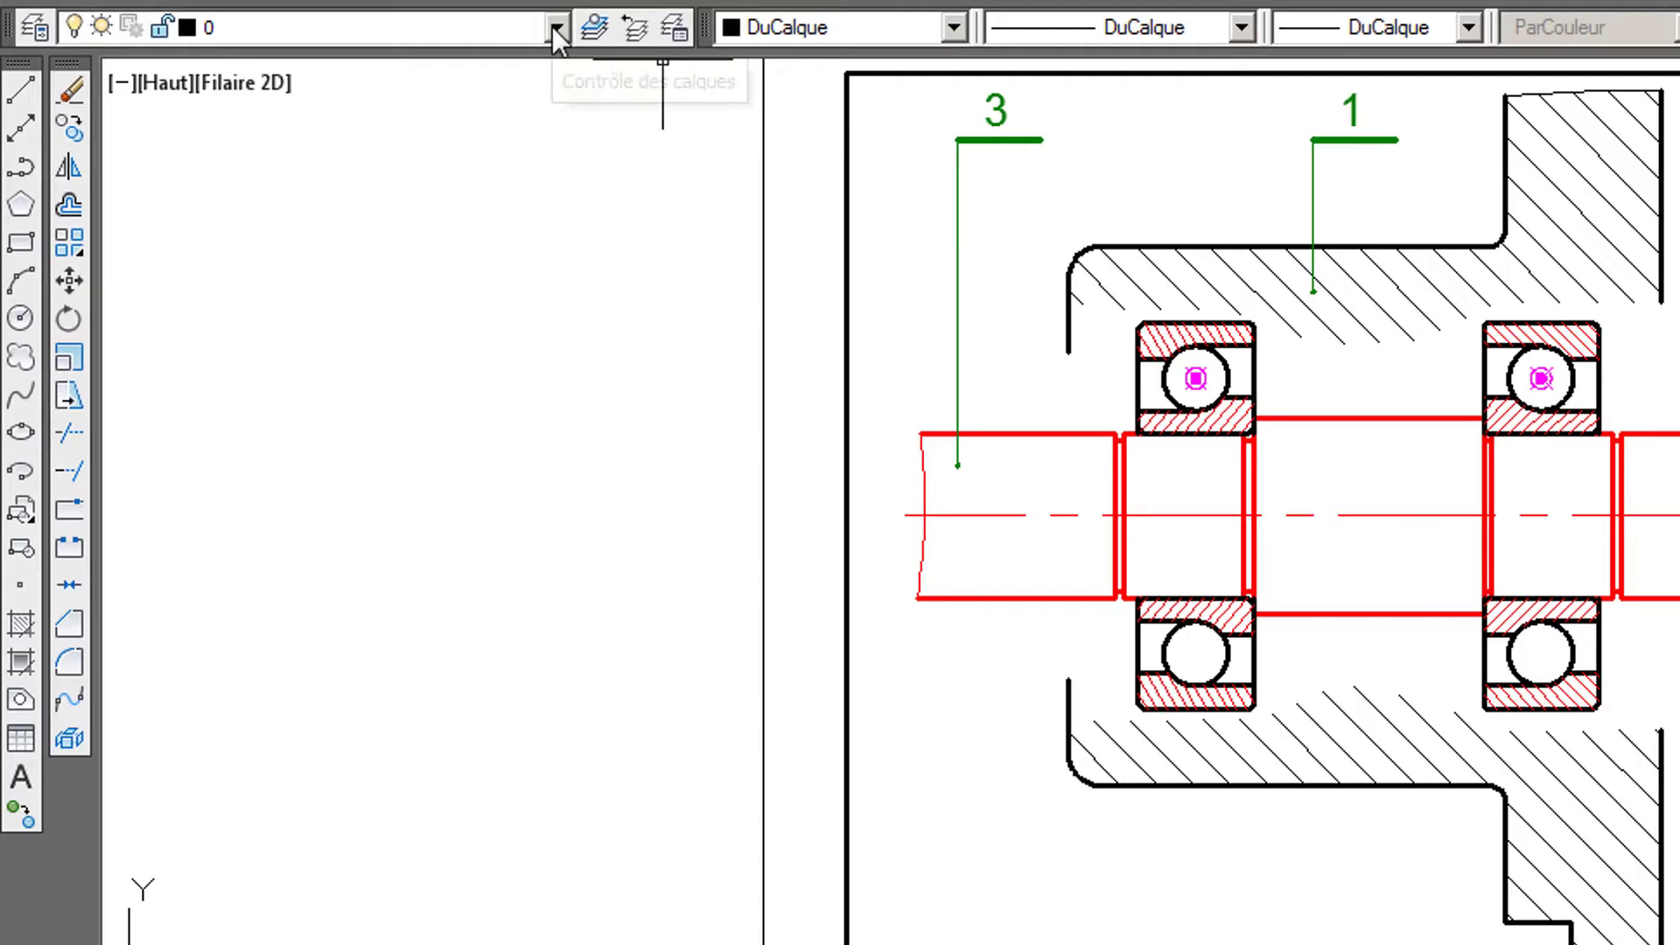
pyautogui.click(556, 26)
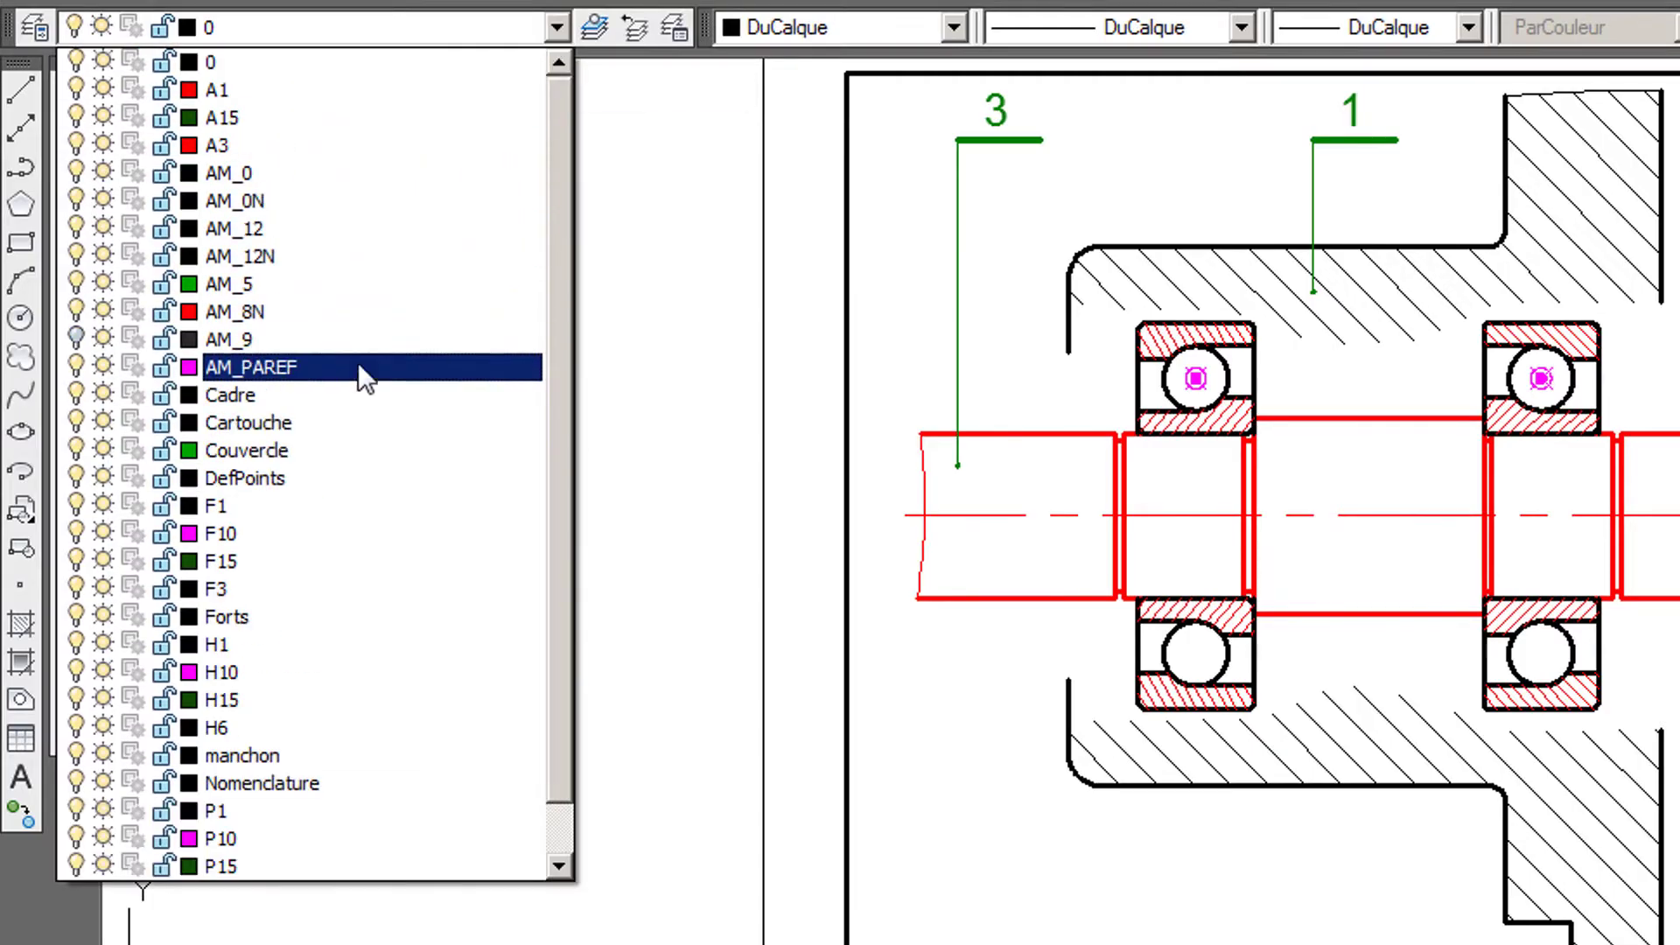
pyautogui.click(369, 450)
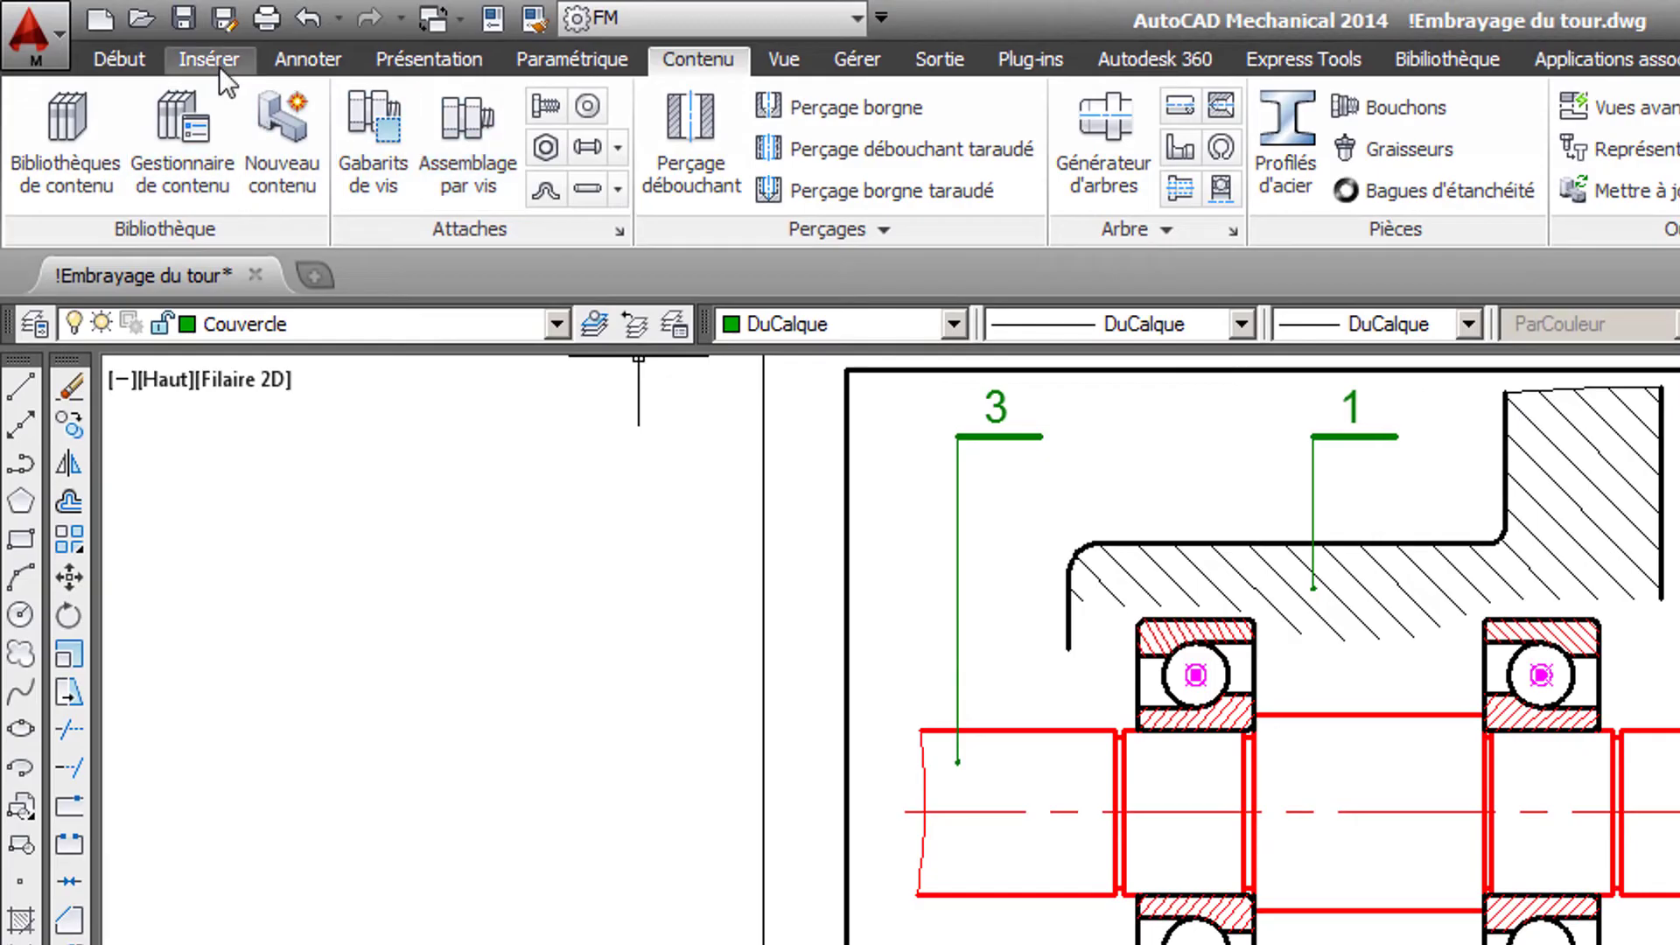
# - Insert Couvercle.dwg as a block at scale 1 and rotation 0, placed on the shaft axis near the reduced shaft end
pyautogui.click(215, 63)
pyautogui.click(58, 124)
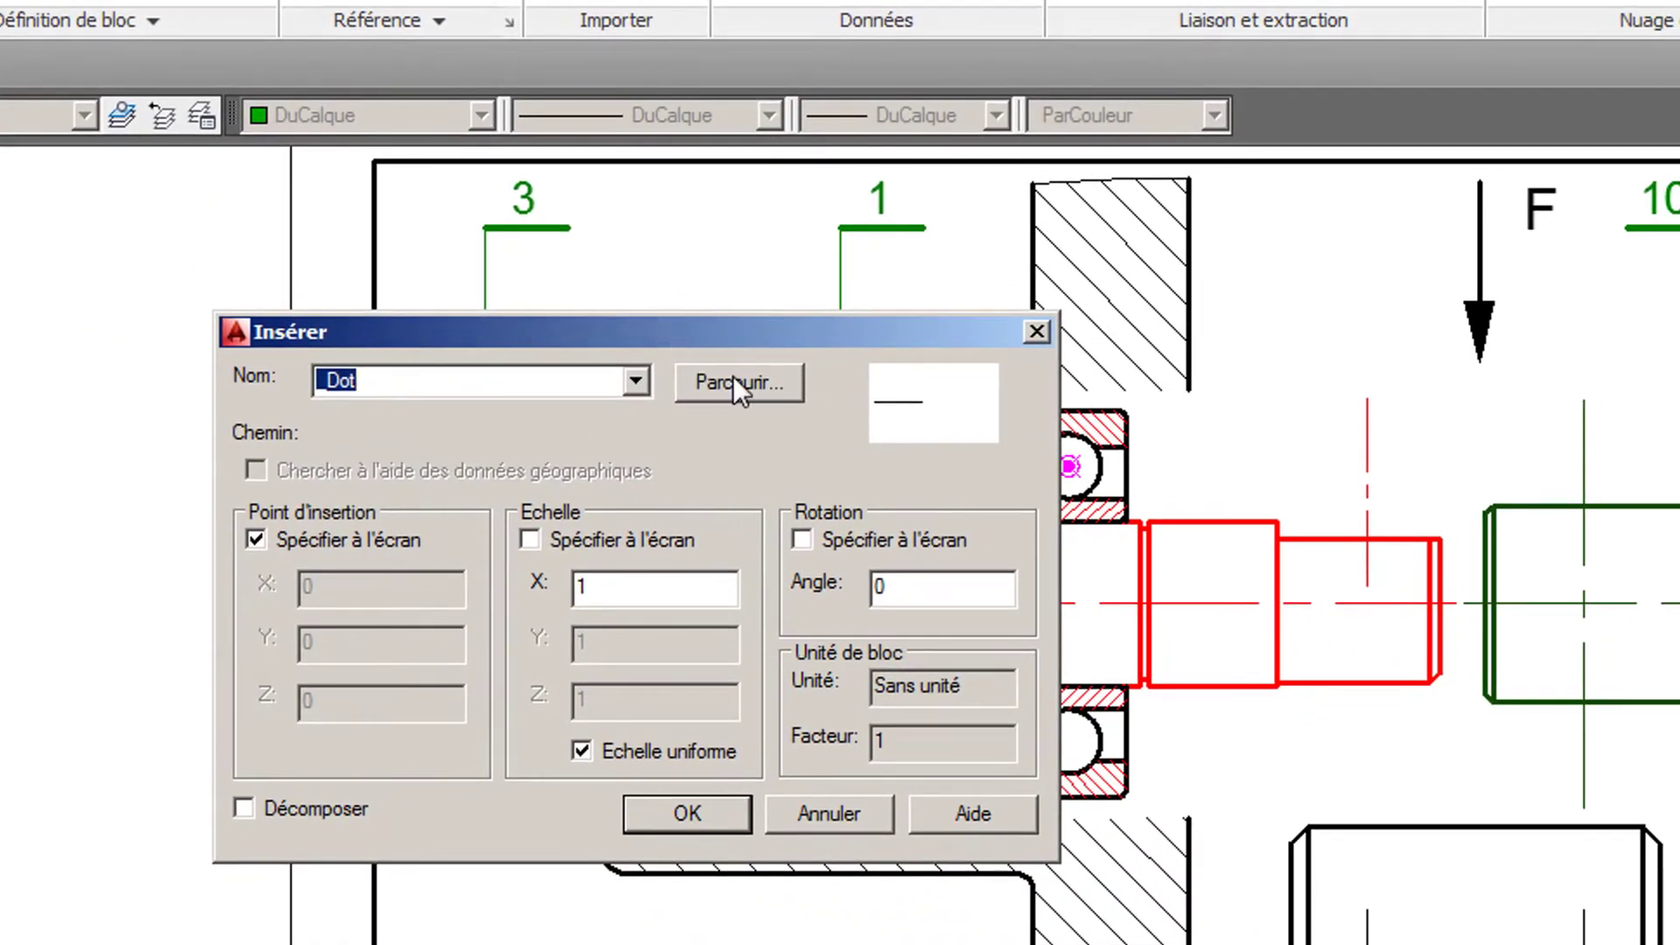
pyautogui.click(733, 381)
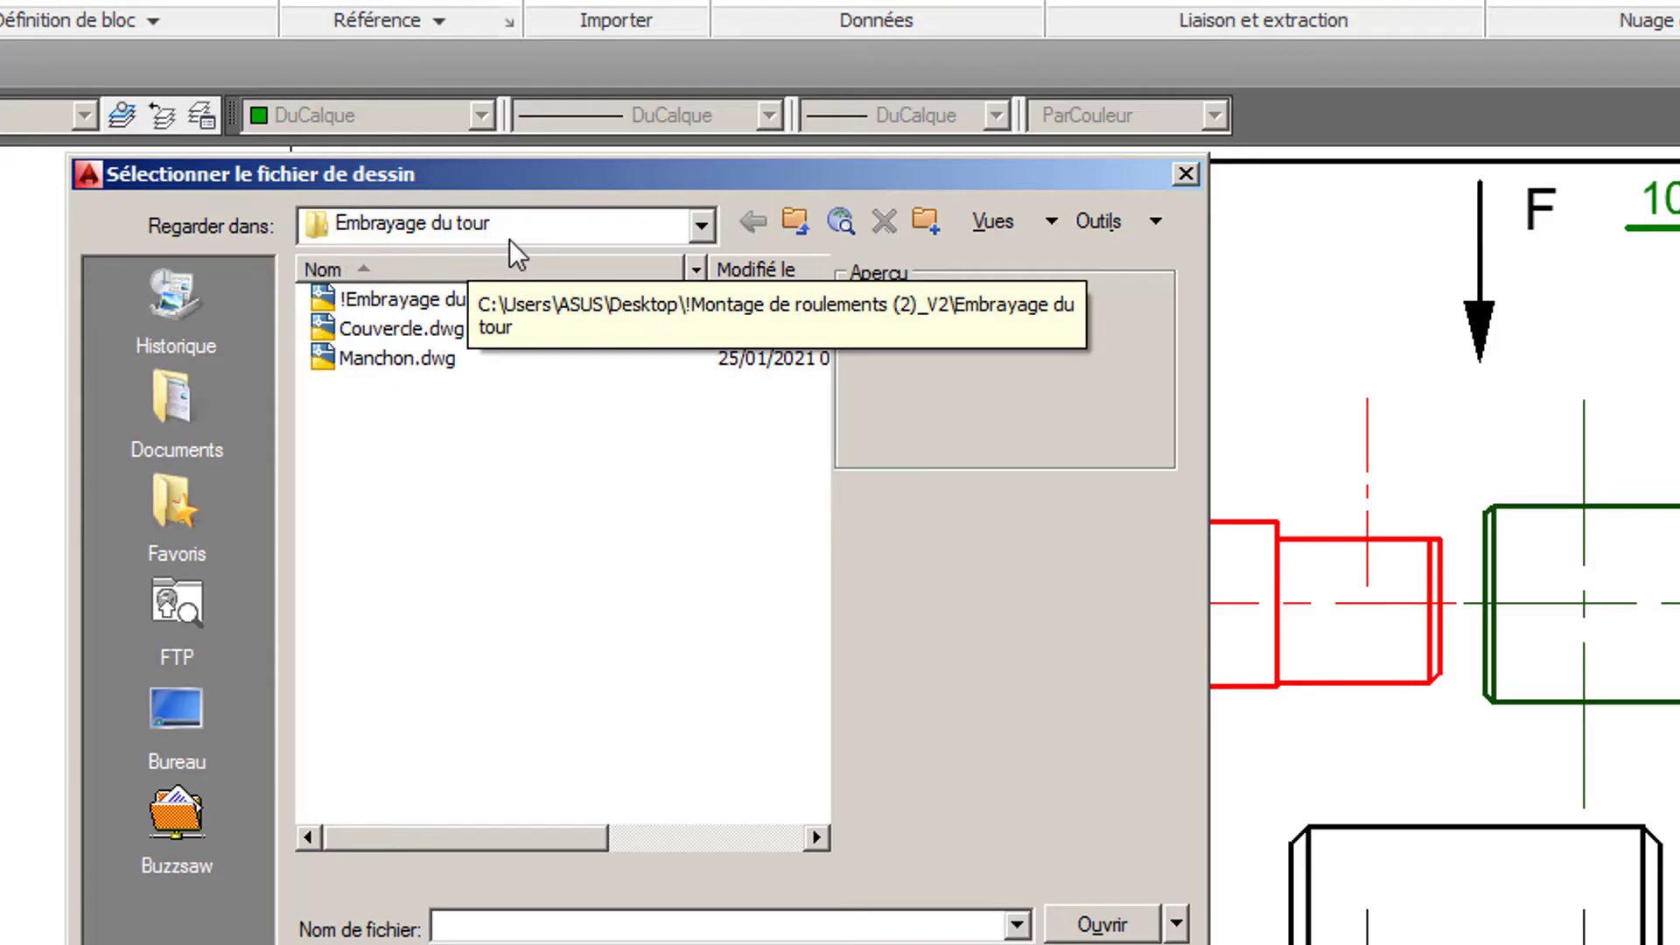
pyautogui.click(440, 329)
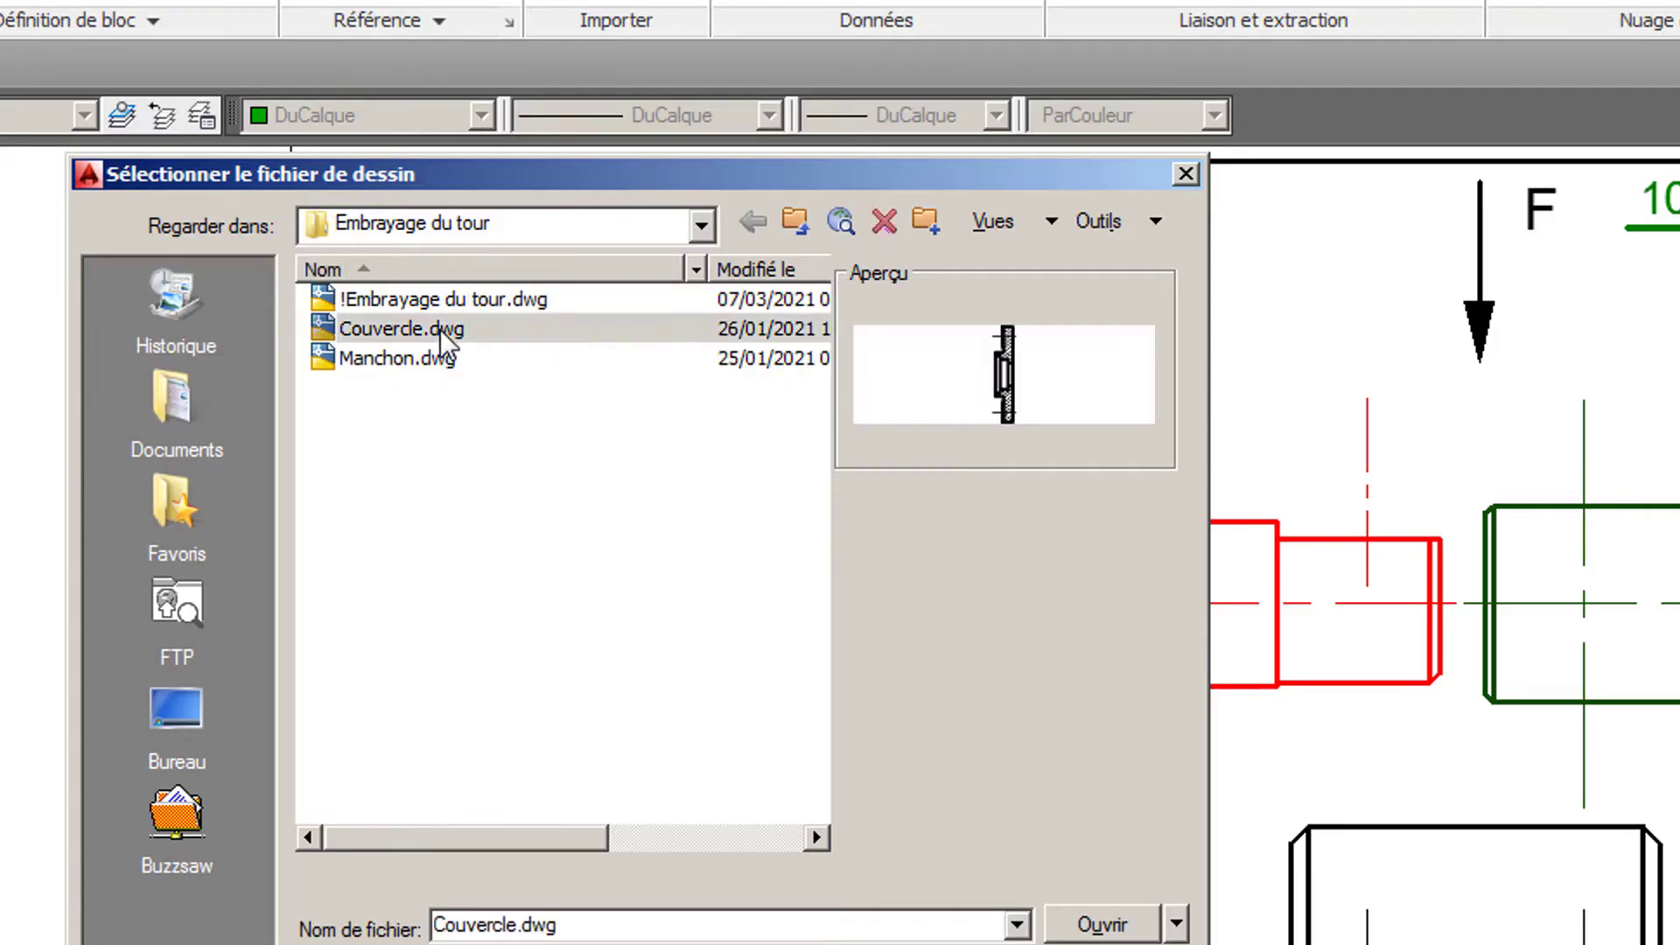
pyautogui.click(1104, 924)
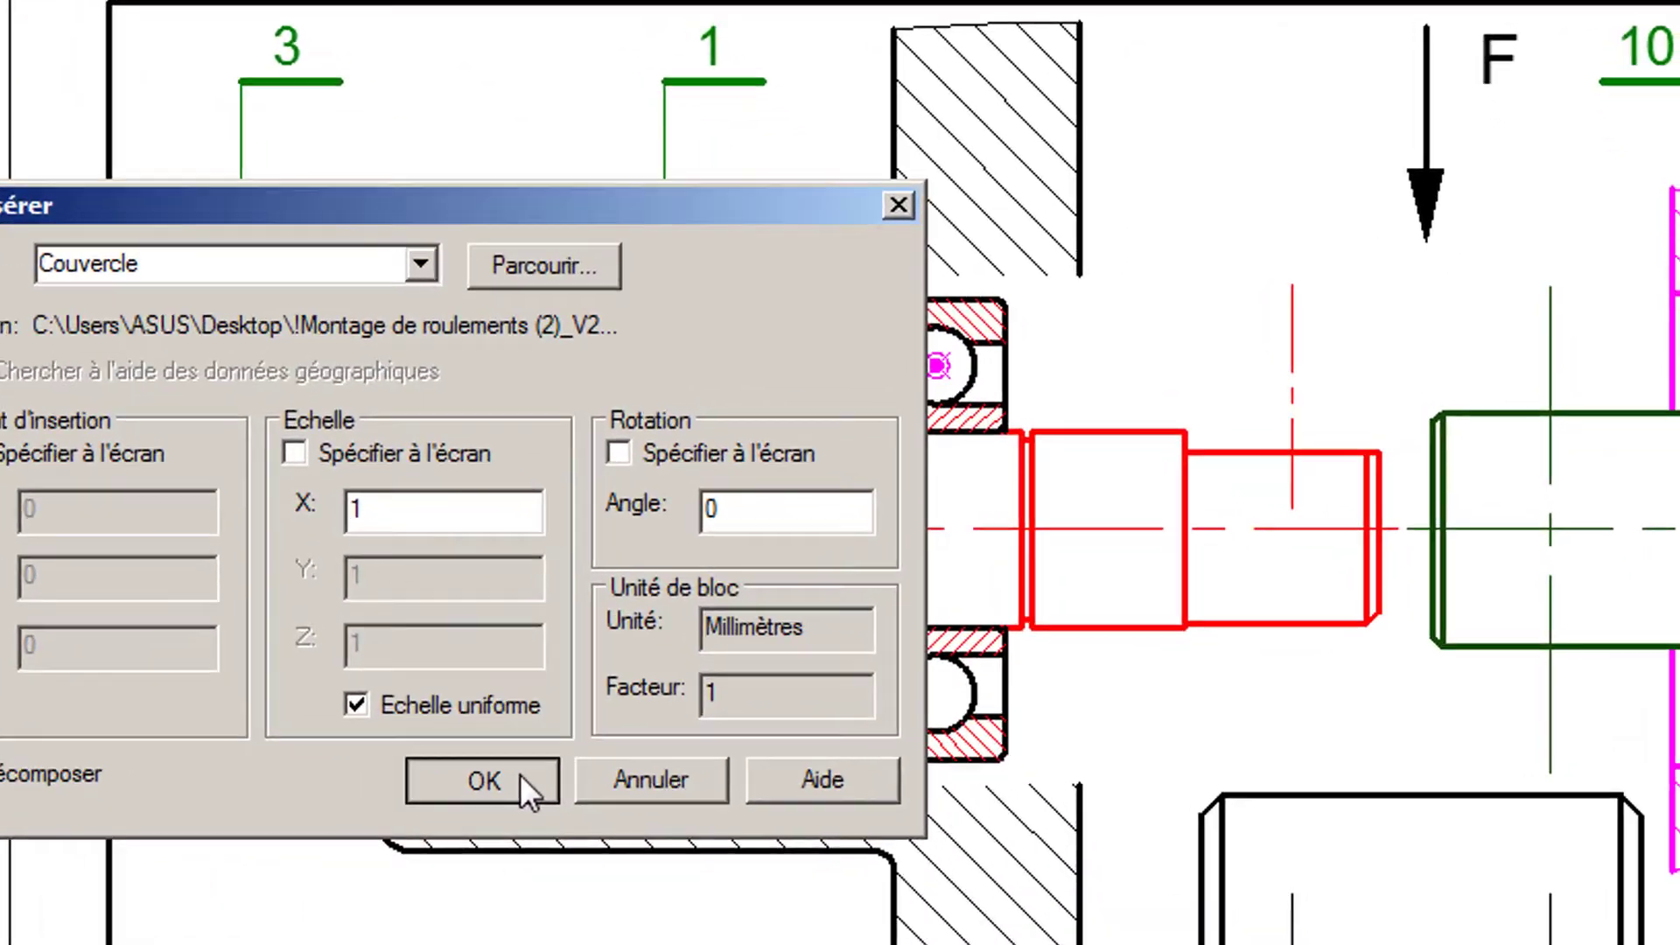
pyautogui.click(727, 812)
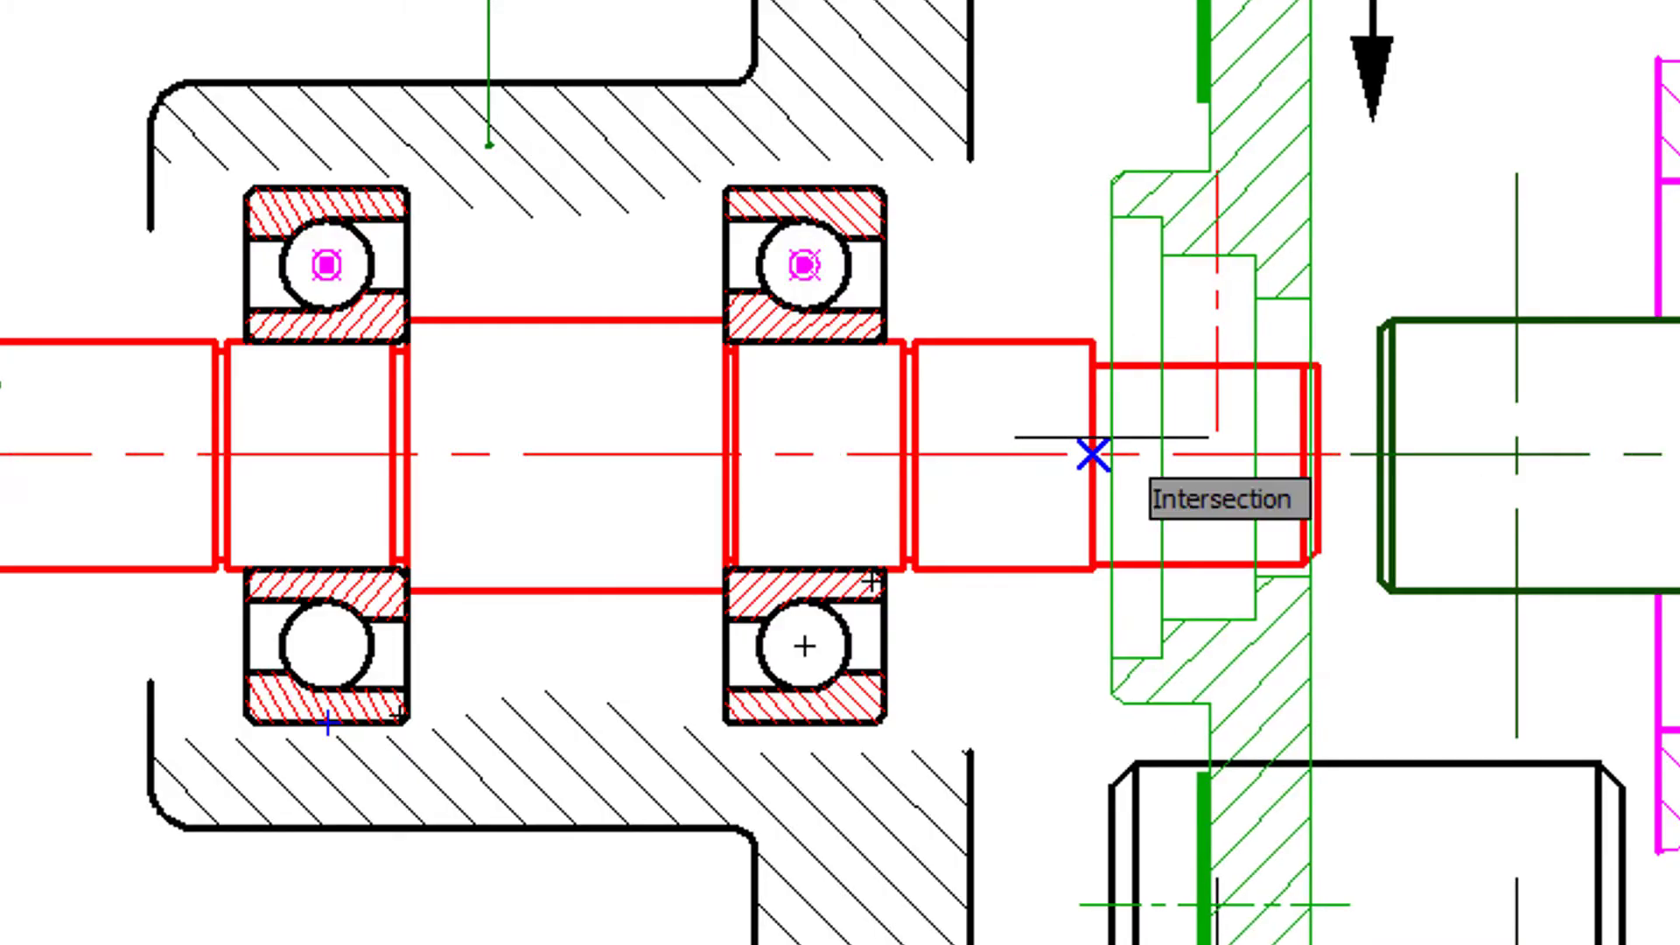
pyautogui.click(1111, 437)
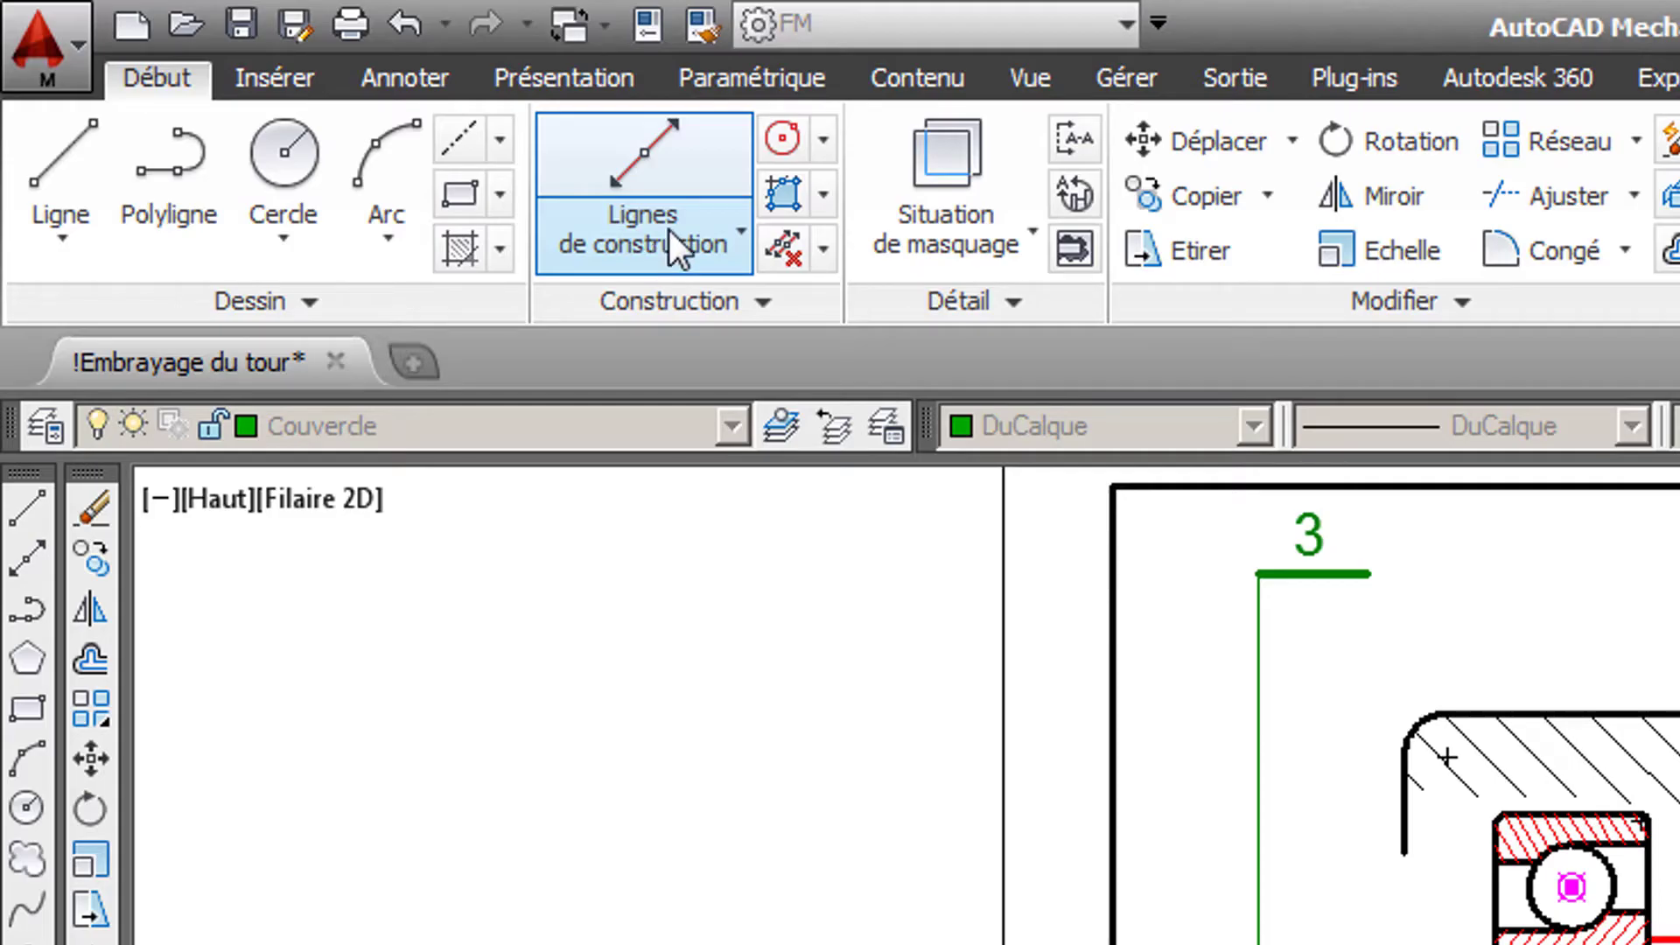
# - Draw a horizontal construction line through the midpoint of the upper edge of the right bearing's outer ring
pyautogui.click(669, 229)
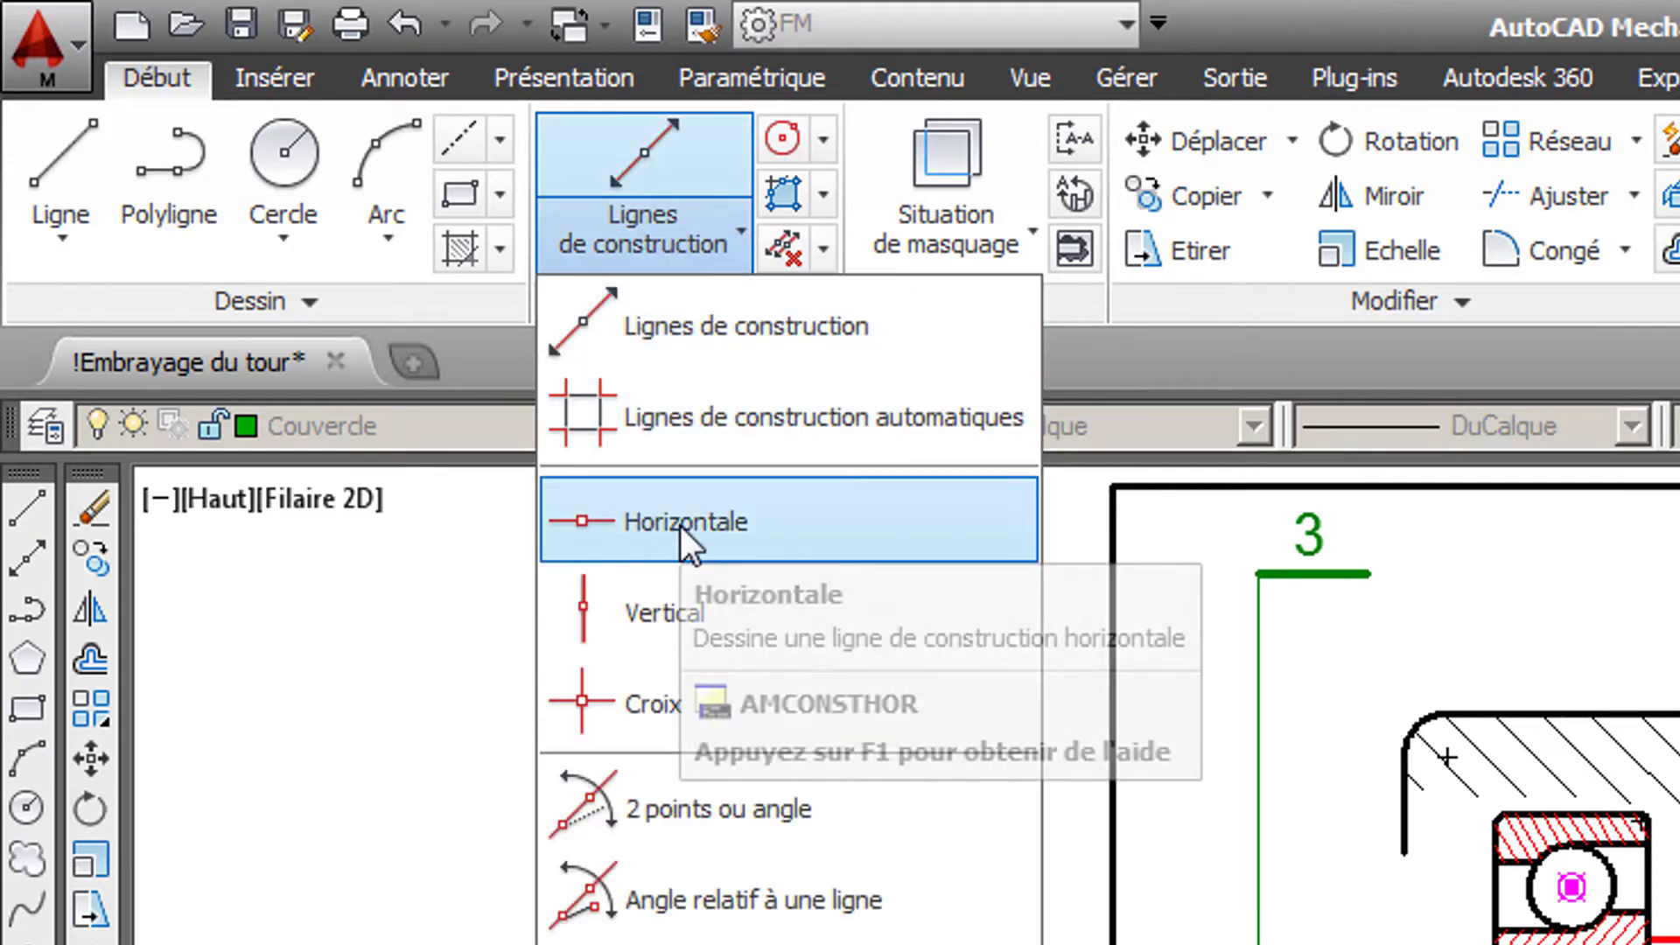
pyautogui.click(680, 525)
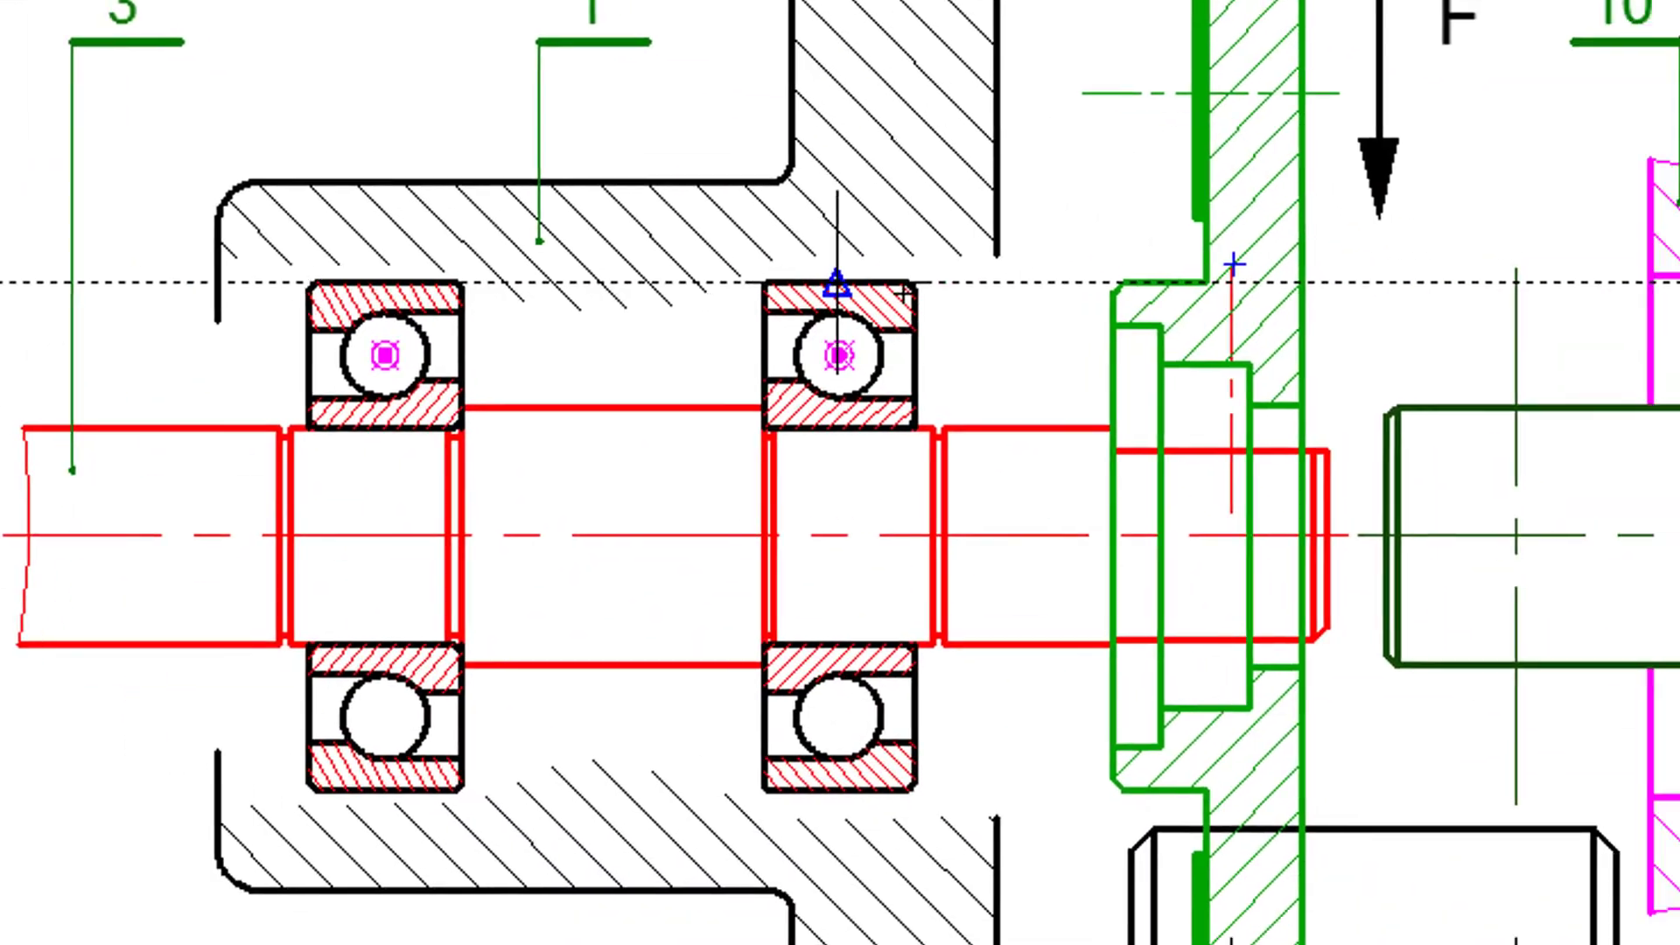
pyautogui.click(836, 283)
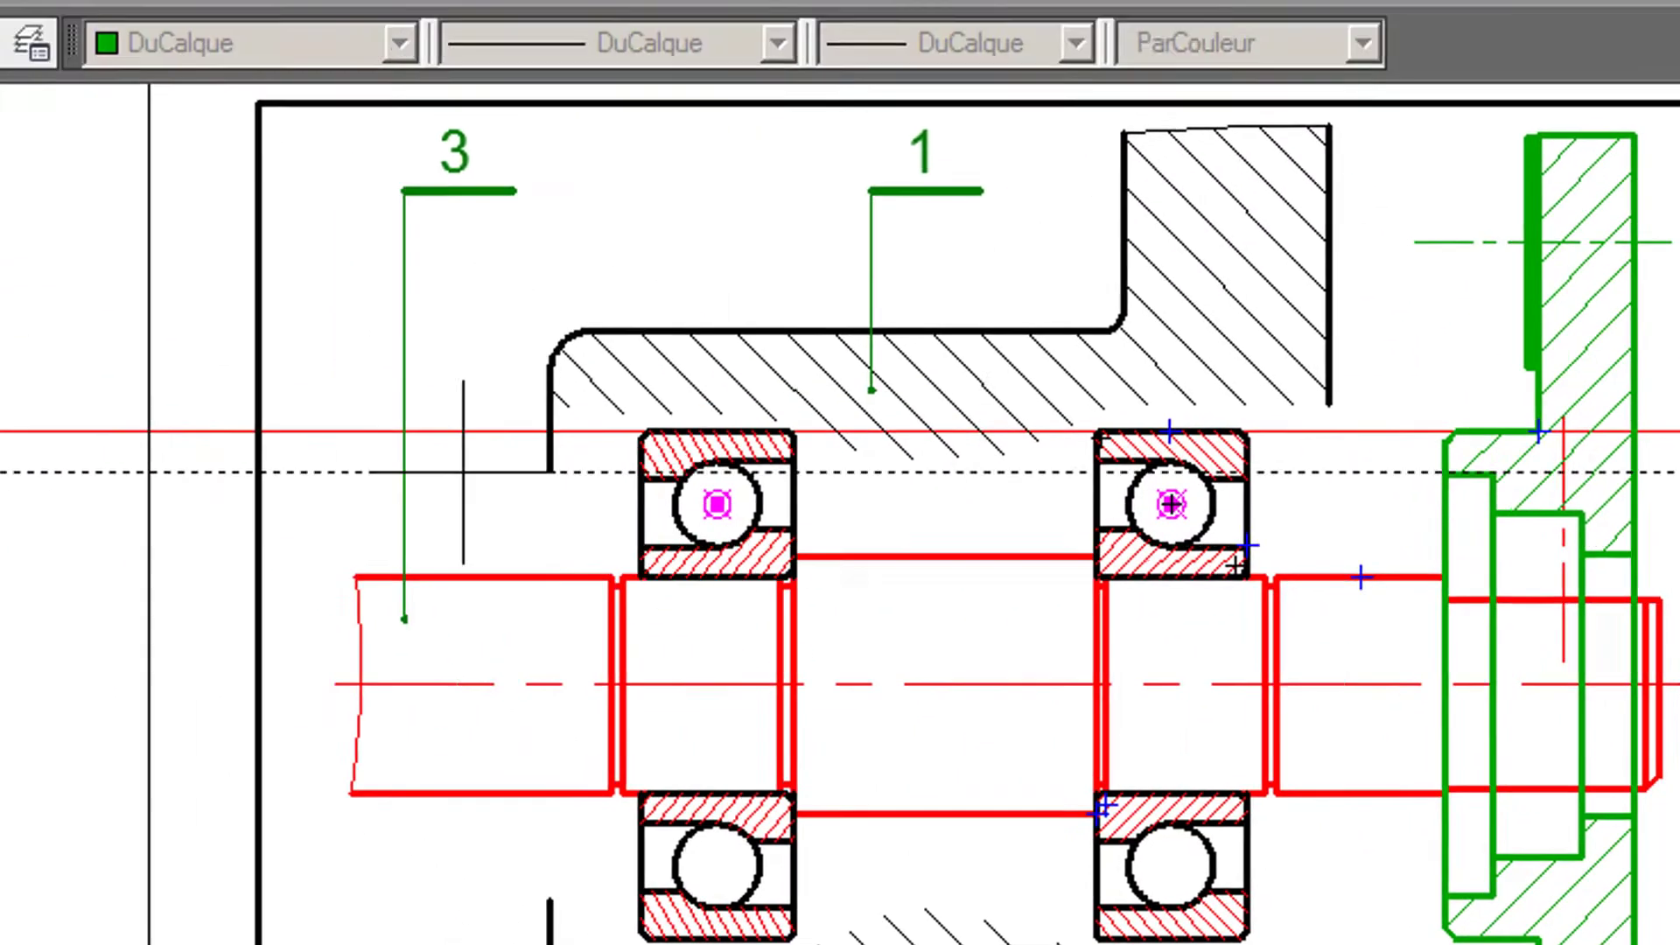
# - Draw vertical construction lines through the housing's right face, its left face and the right side of the right bearing
pyautogui.click(707, 231)
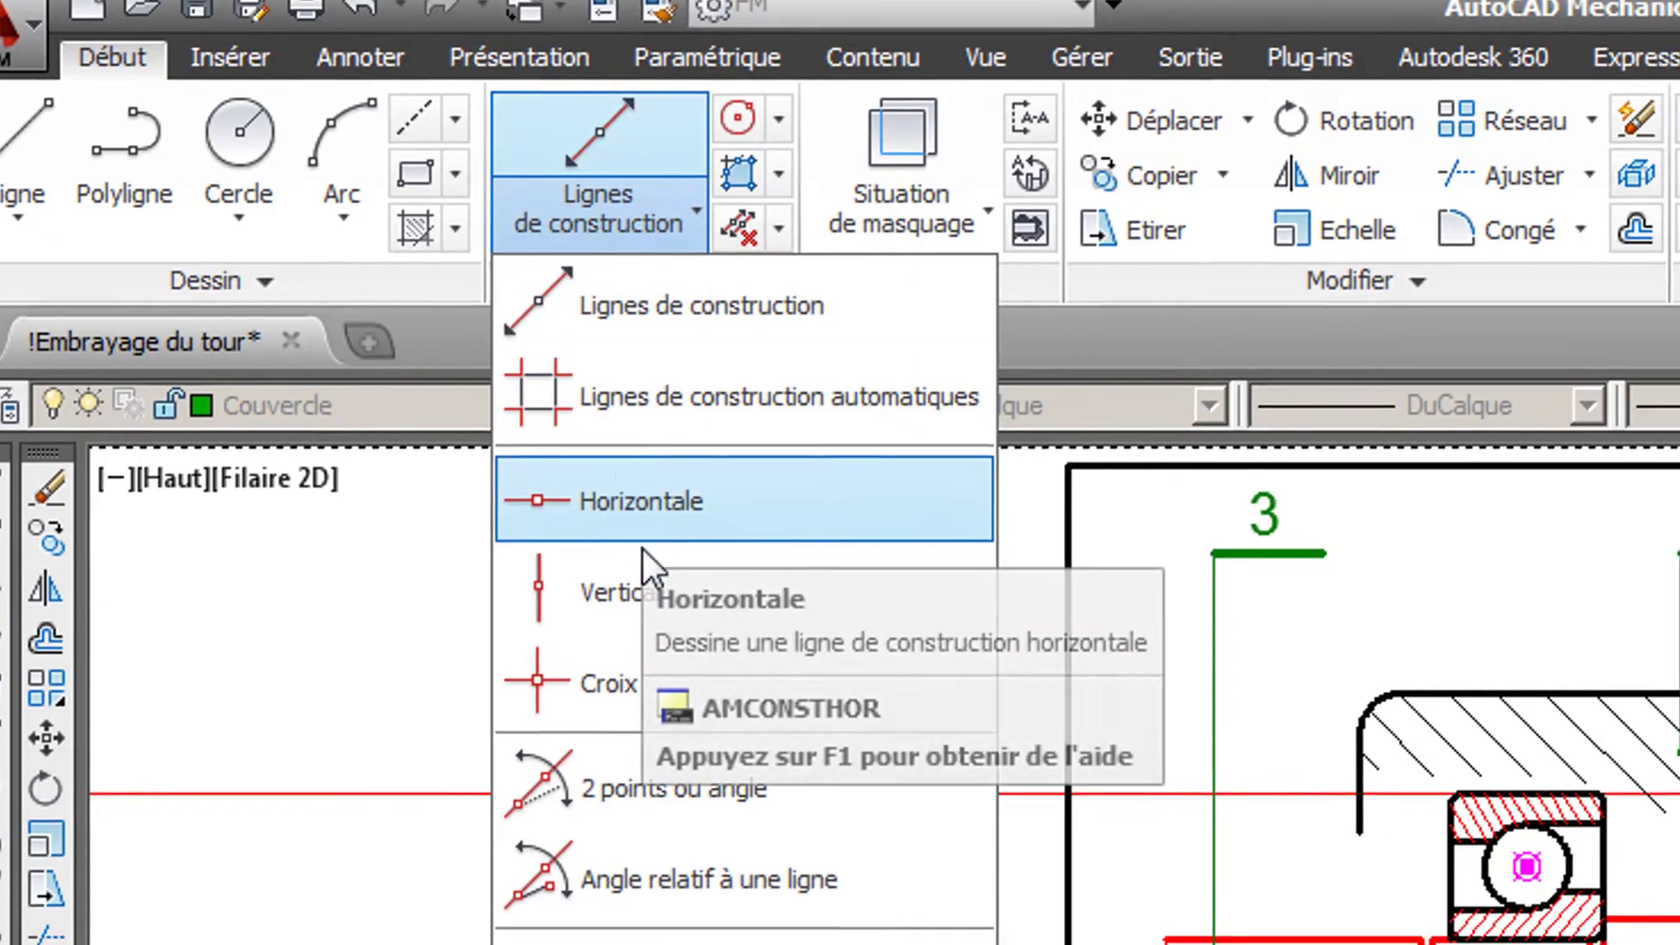
pyautogui.click(628, 591)
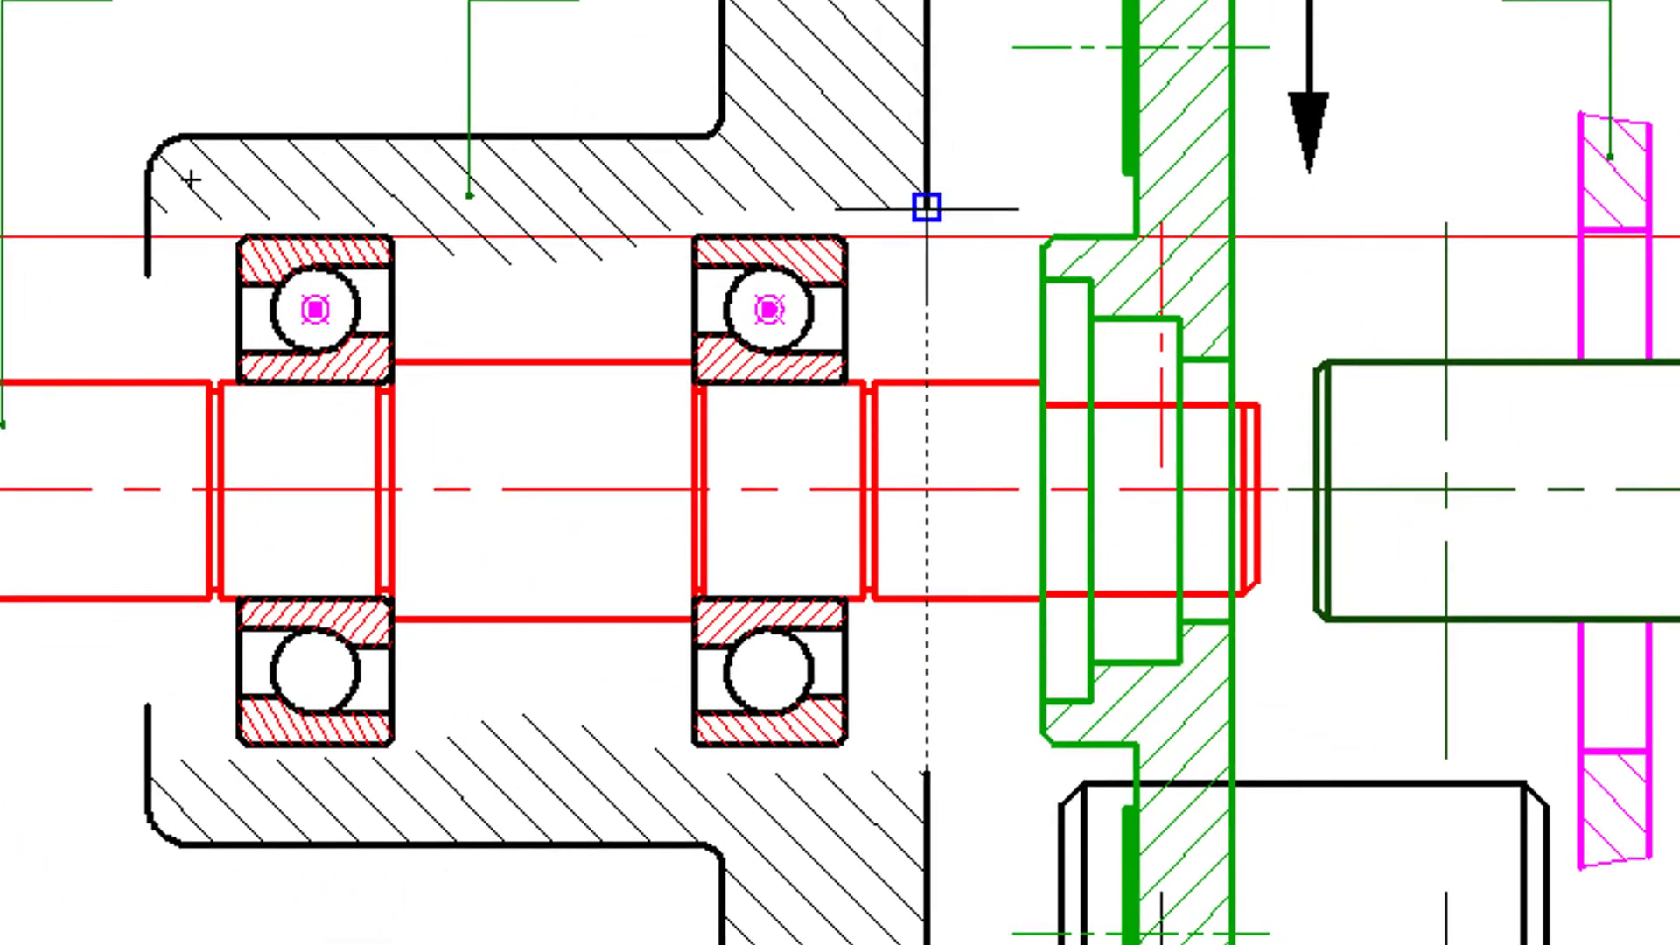
pyautogui.click(926, 207)
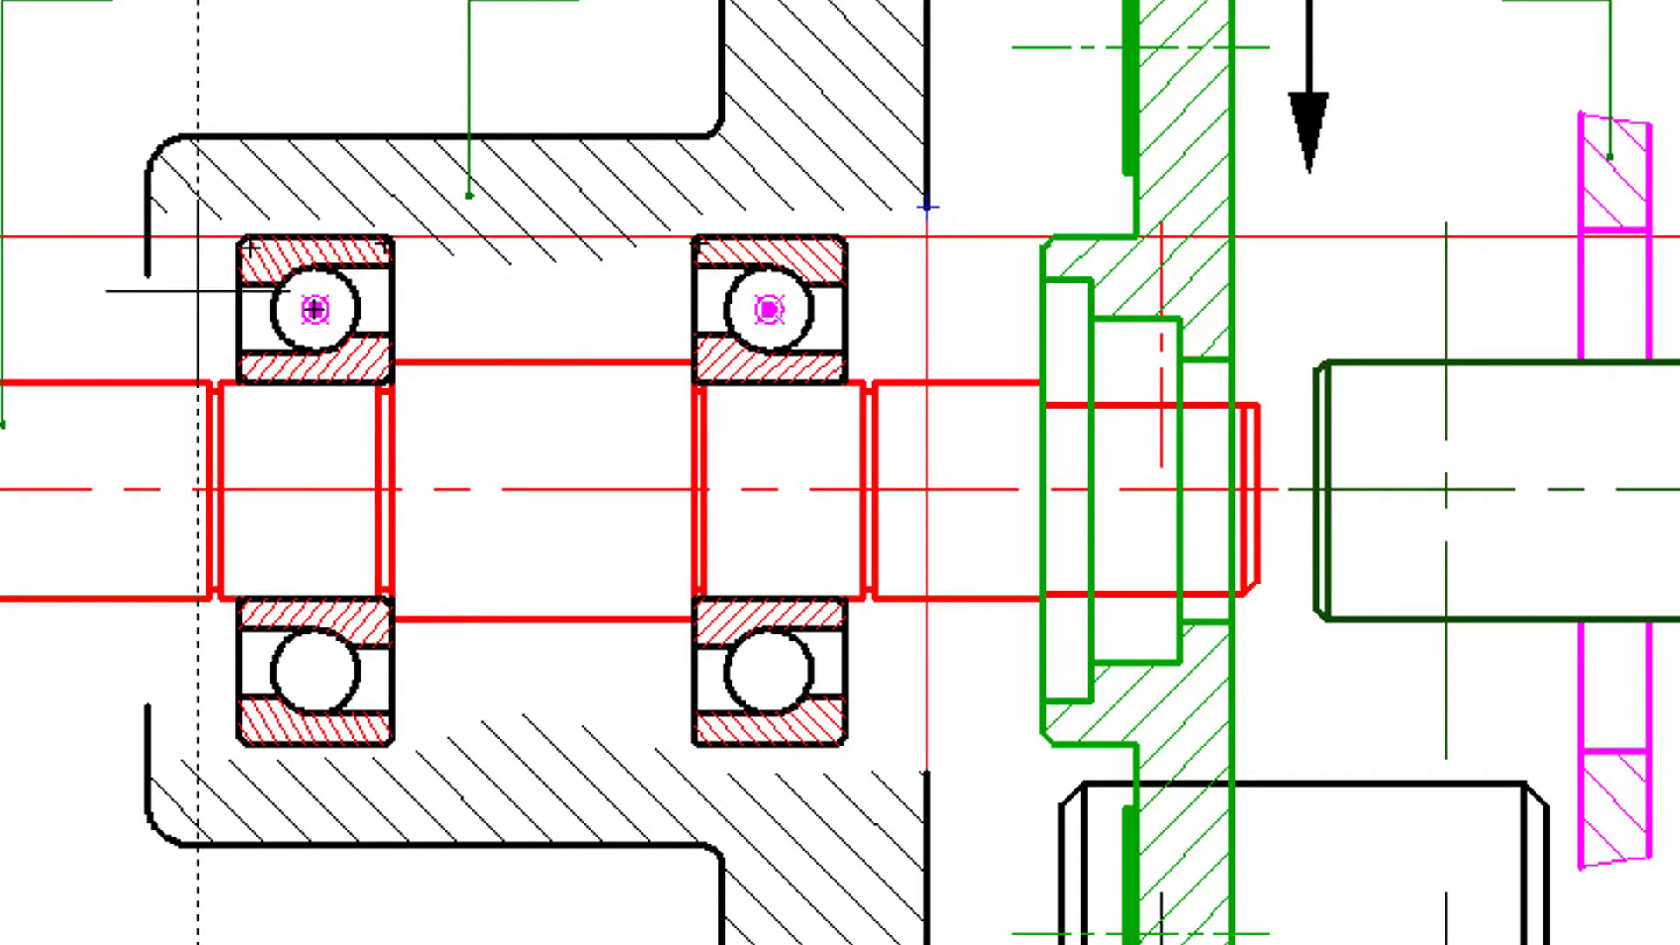
pyautogui.click(148, 273)
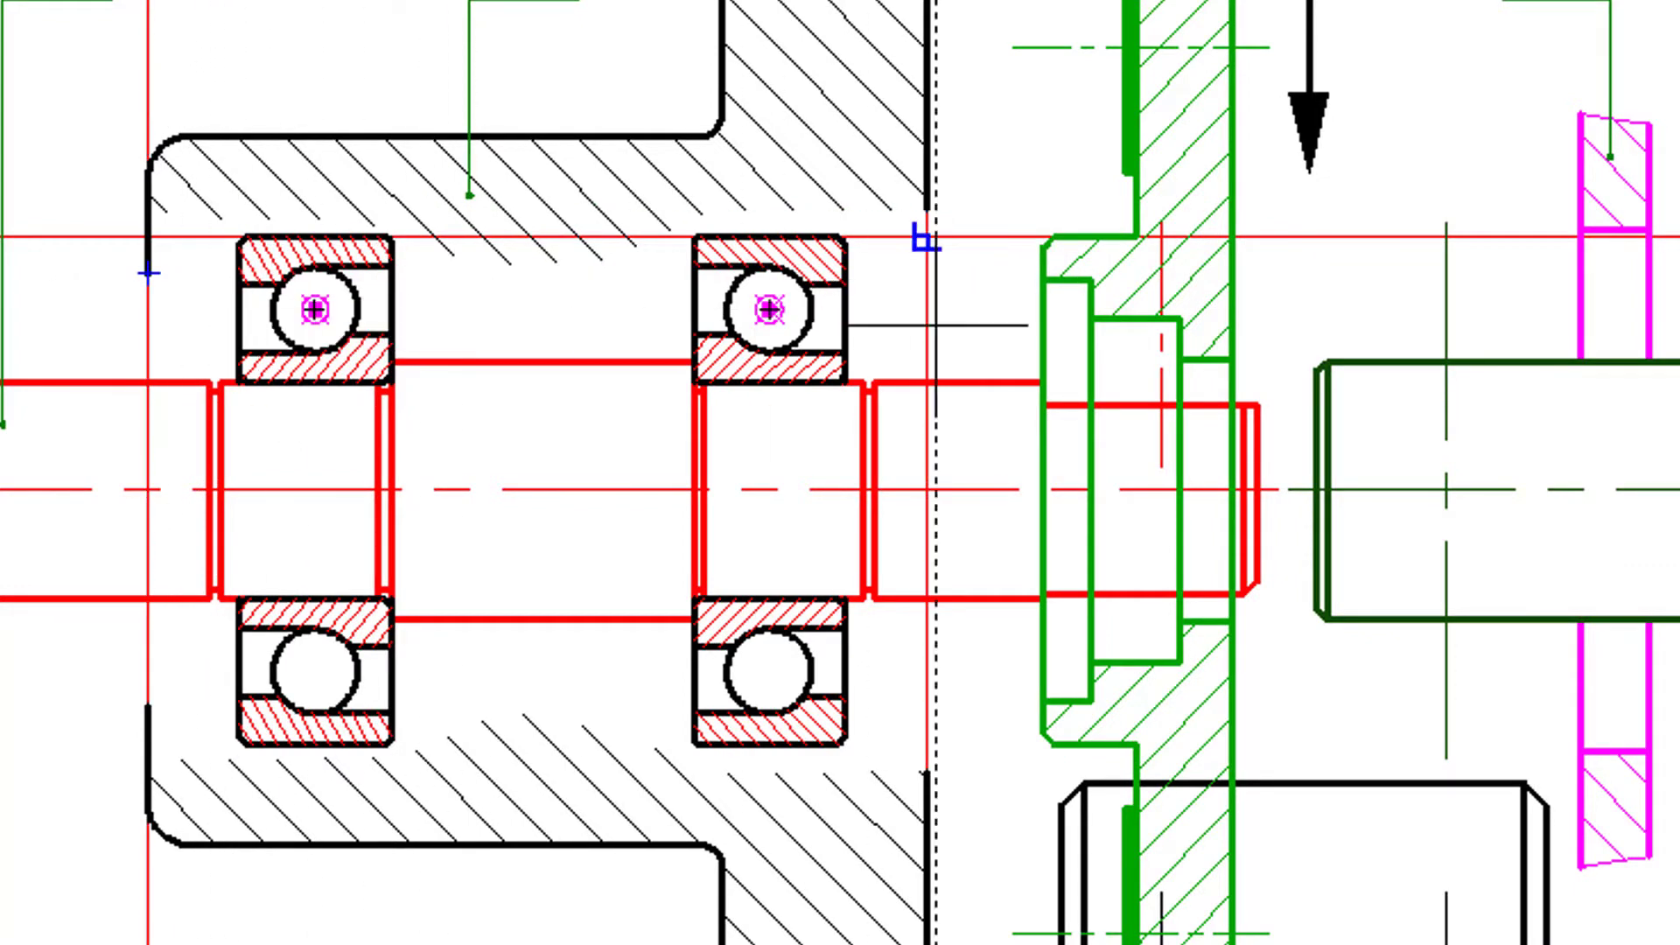
pyautogui.click(844, 284)
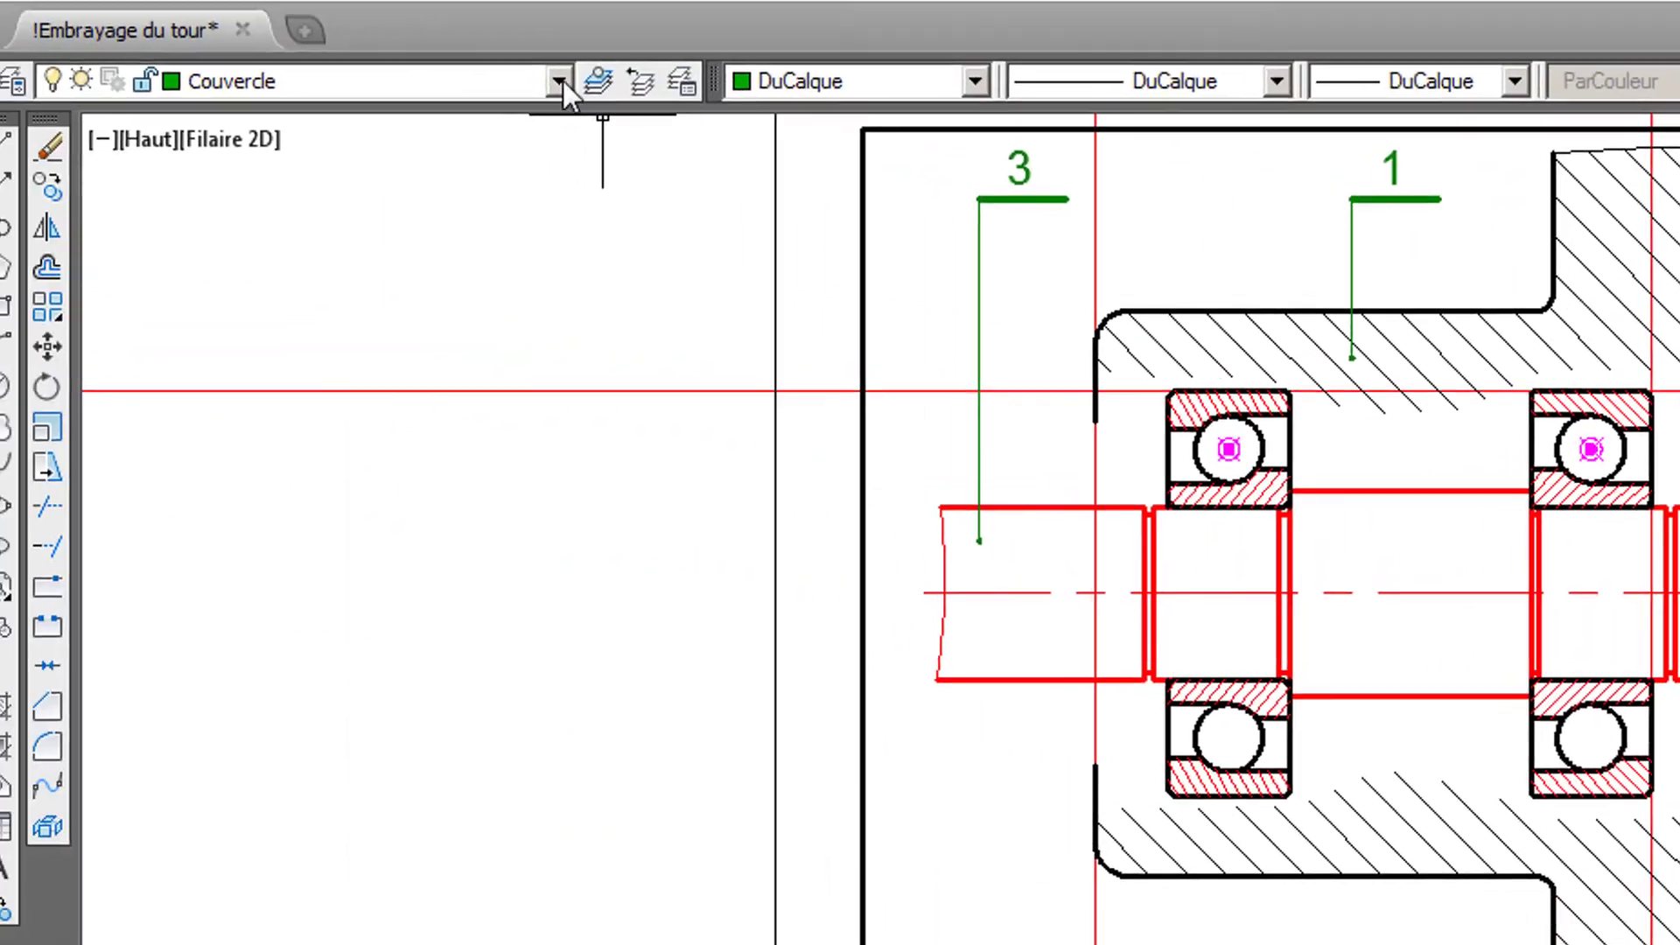
# - Make P1 the current layer and move the housing's hatching aside into the empty space left of the part
pyautogui.click(581, 85)
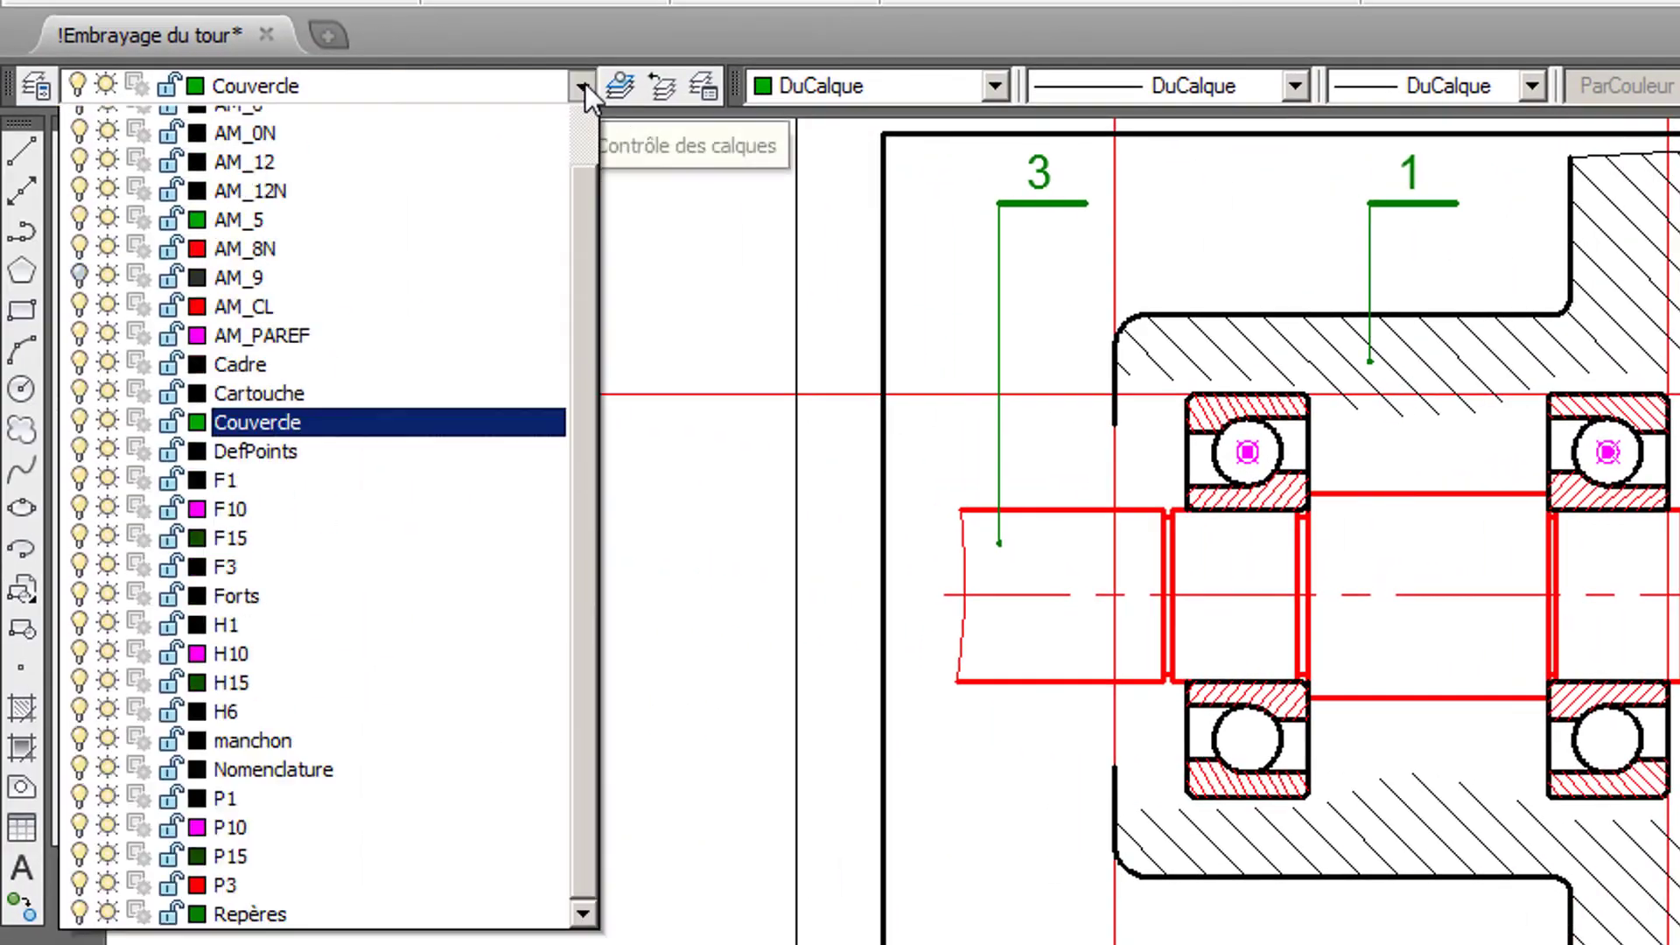
pyautogui.click(339, 841)
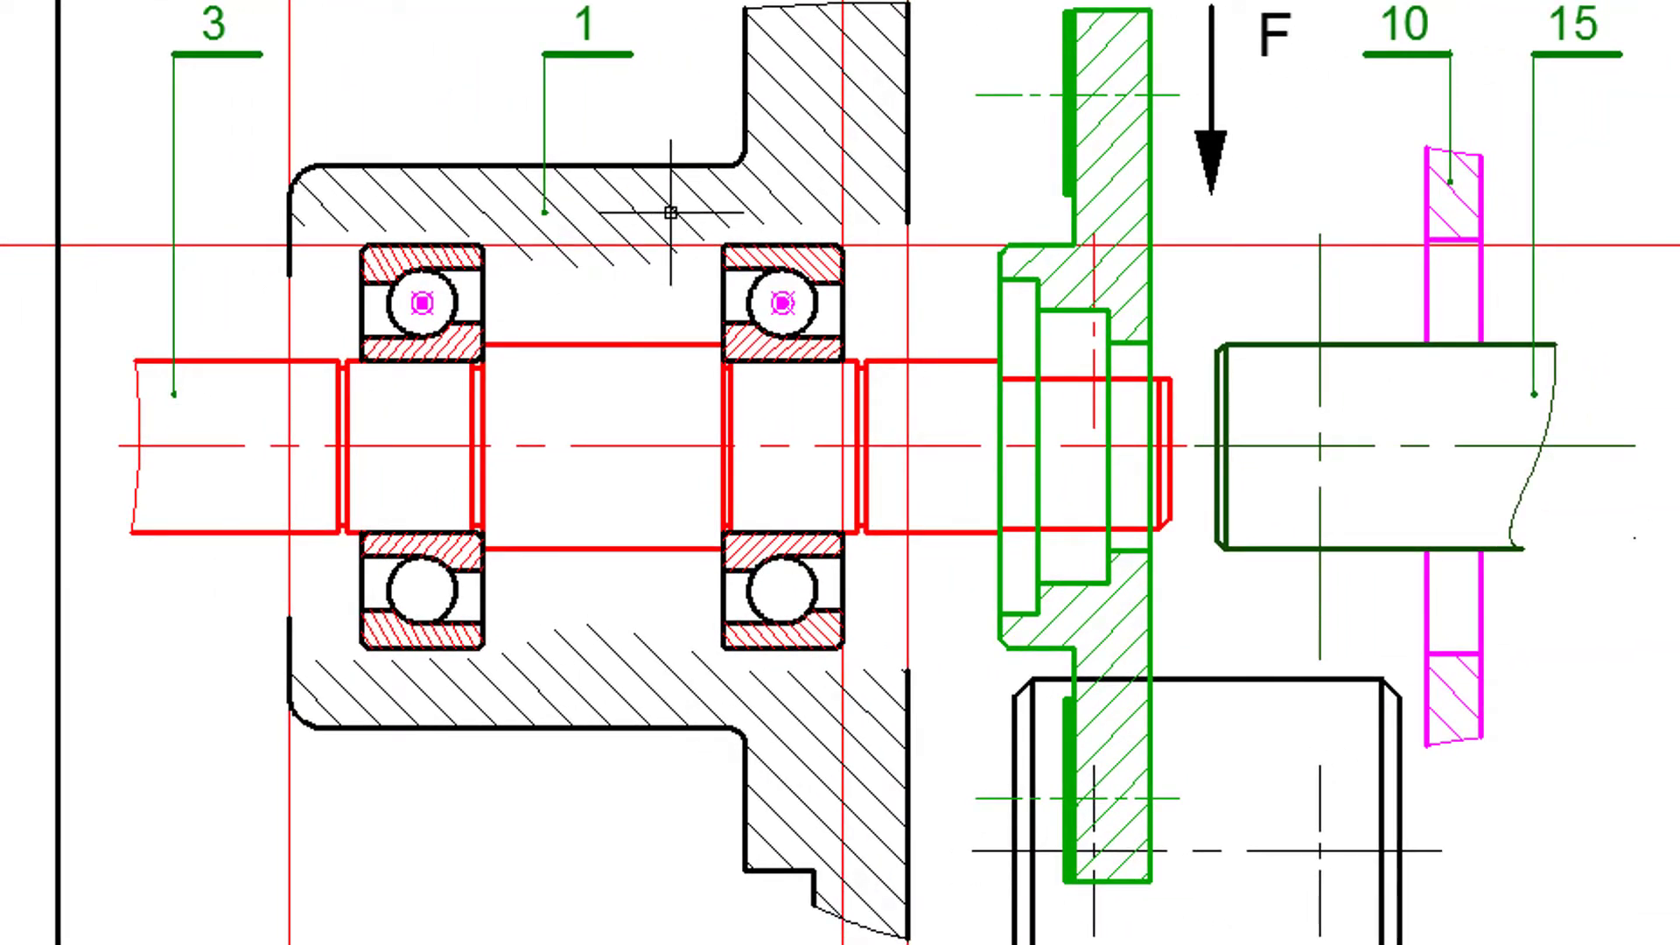
pyautogui.click(670, 213)
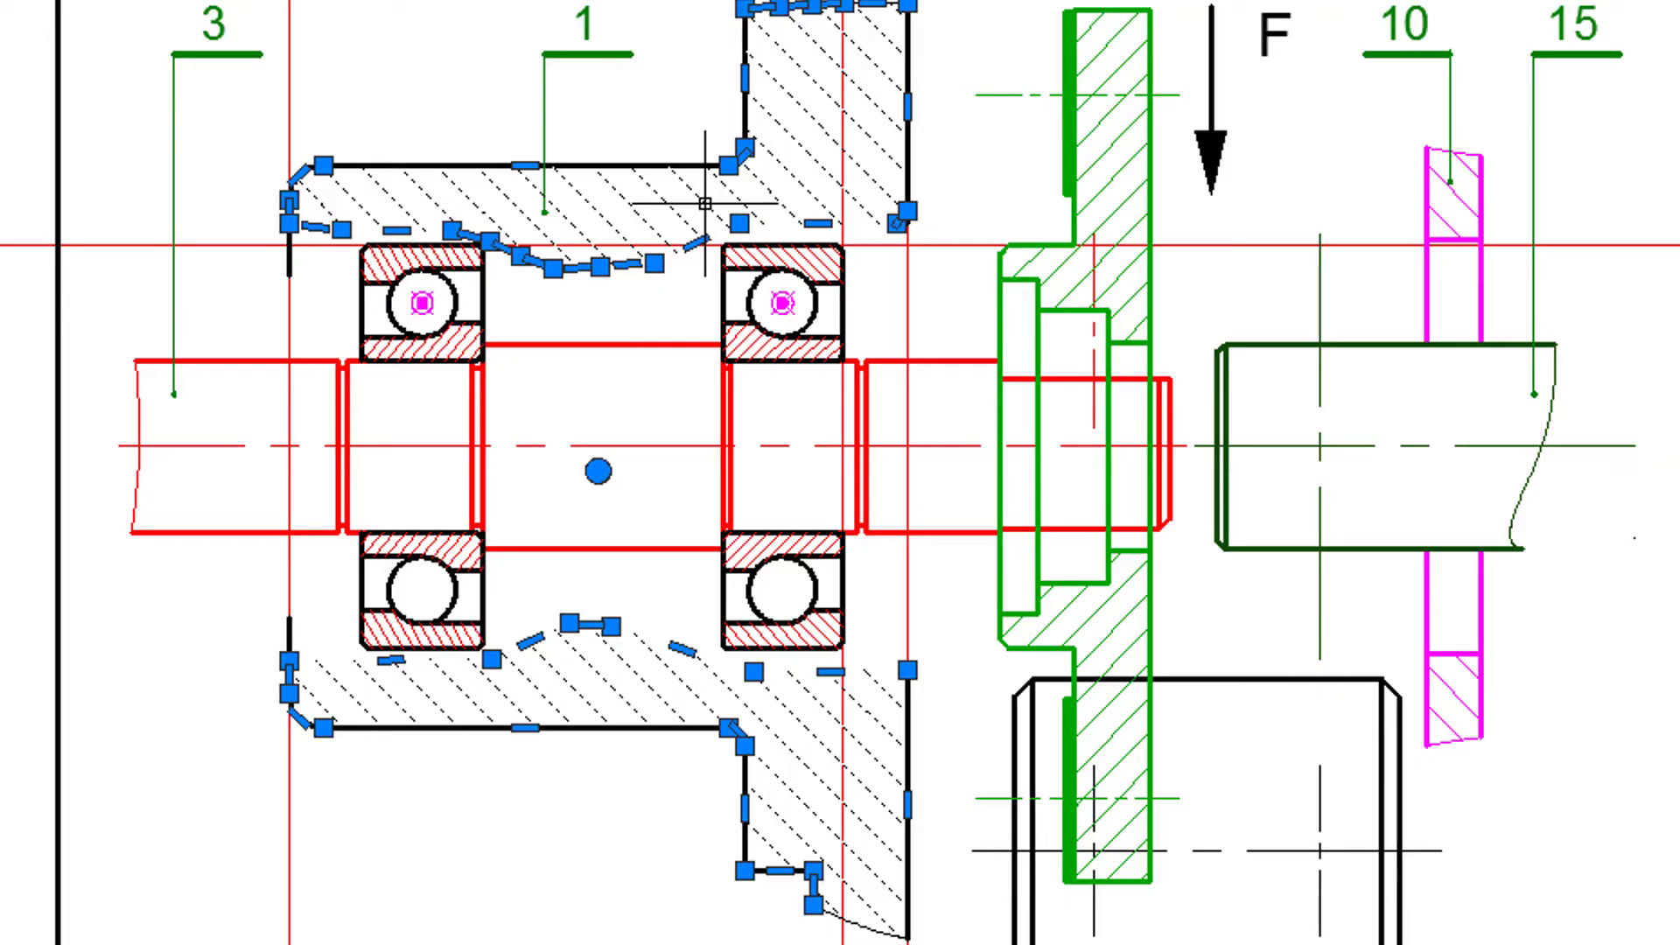
pyautogui.press('Escape')
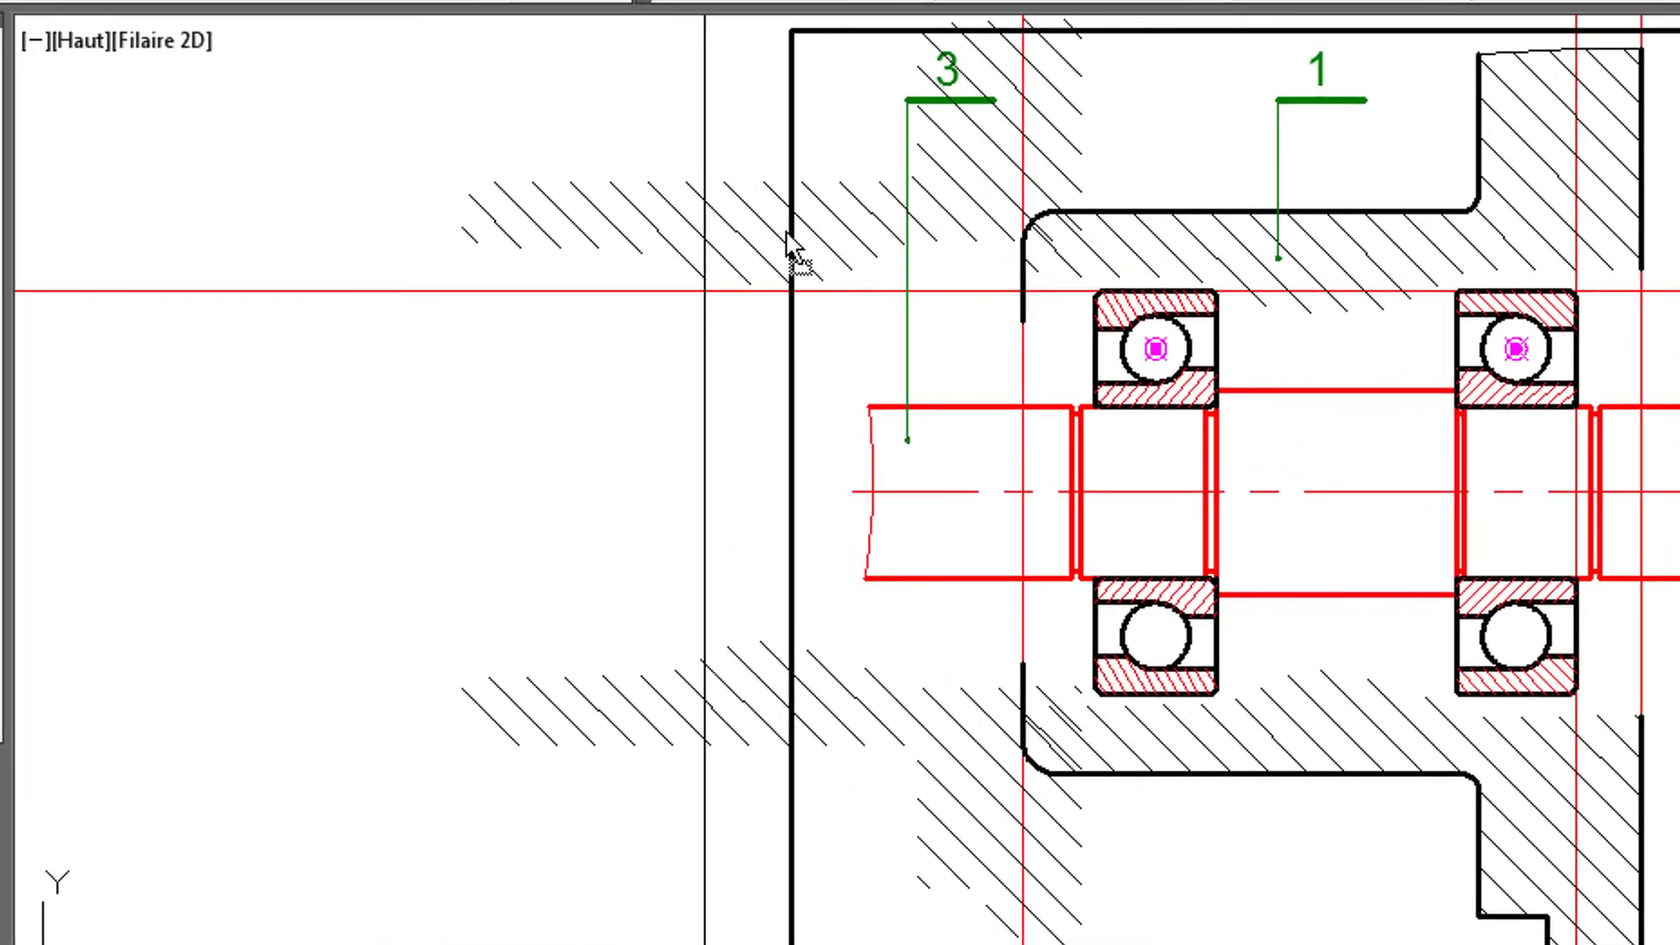
pyautogui.moveTo(696, 243); pyautogui.dragTo(594, 259)
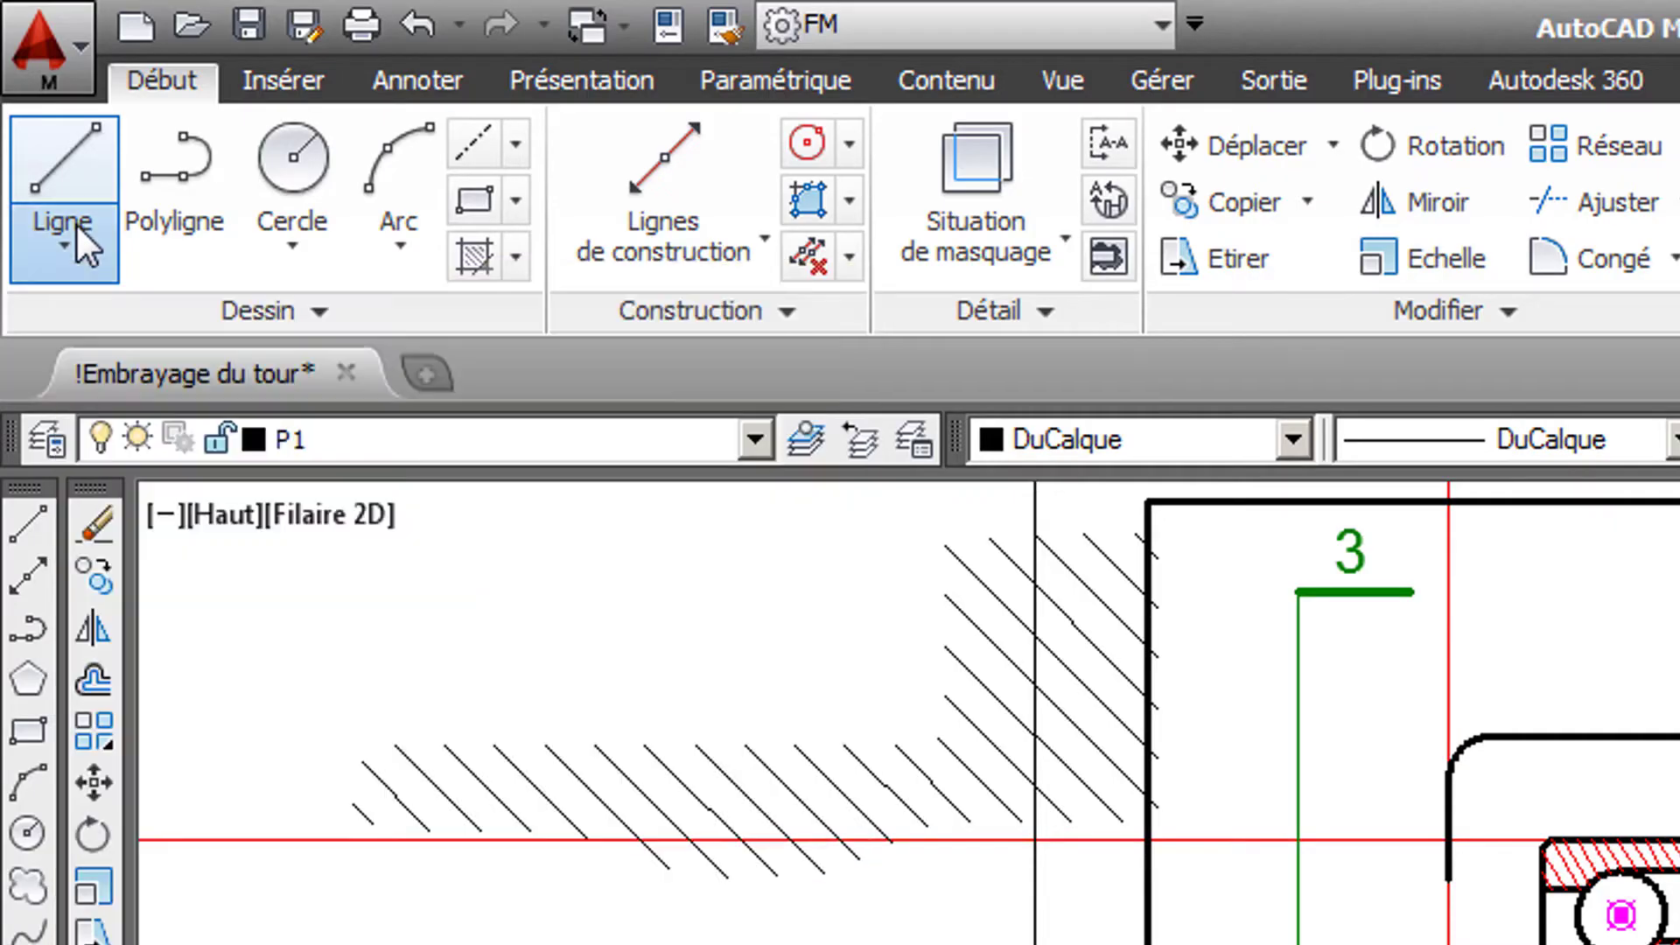
# - Start a symmetrical line with its axis on the shaft centreline, from the housing's left face to the cover's near edge
pyautogui.click(76, 224)
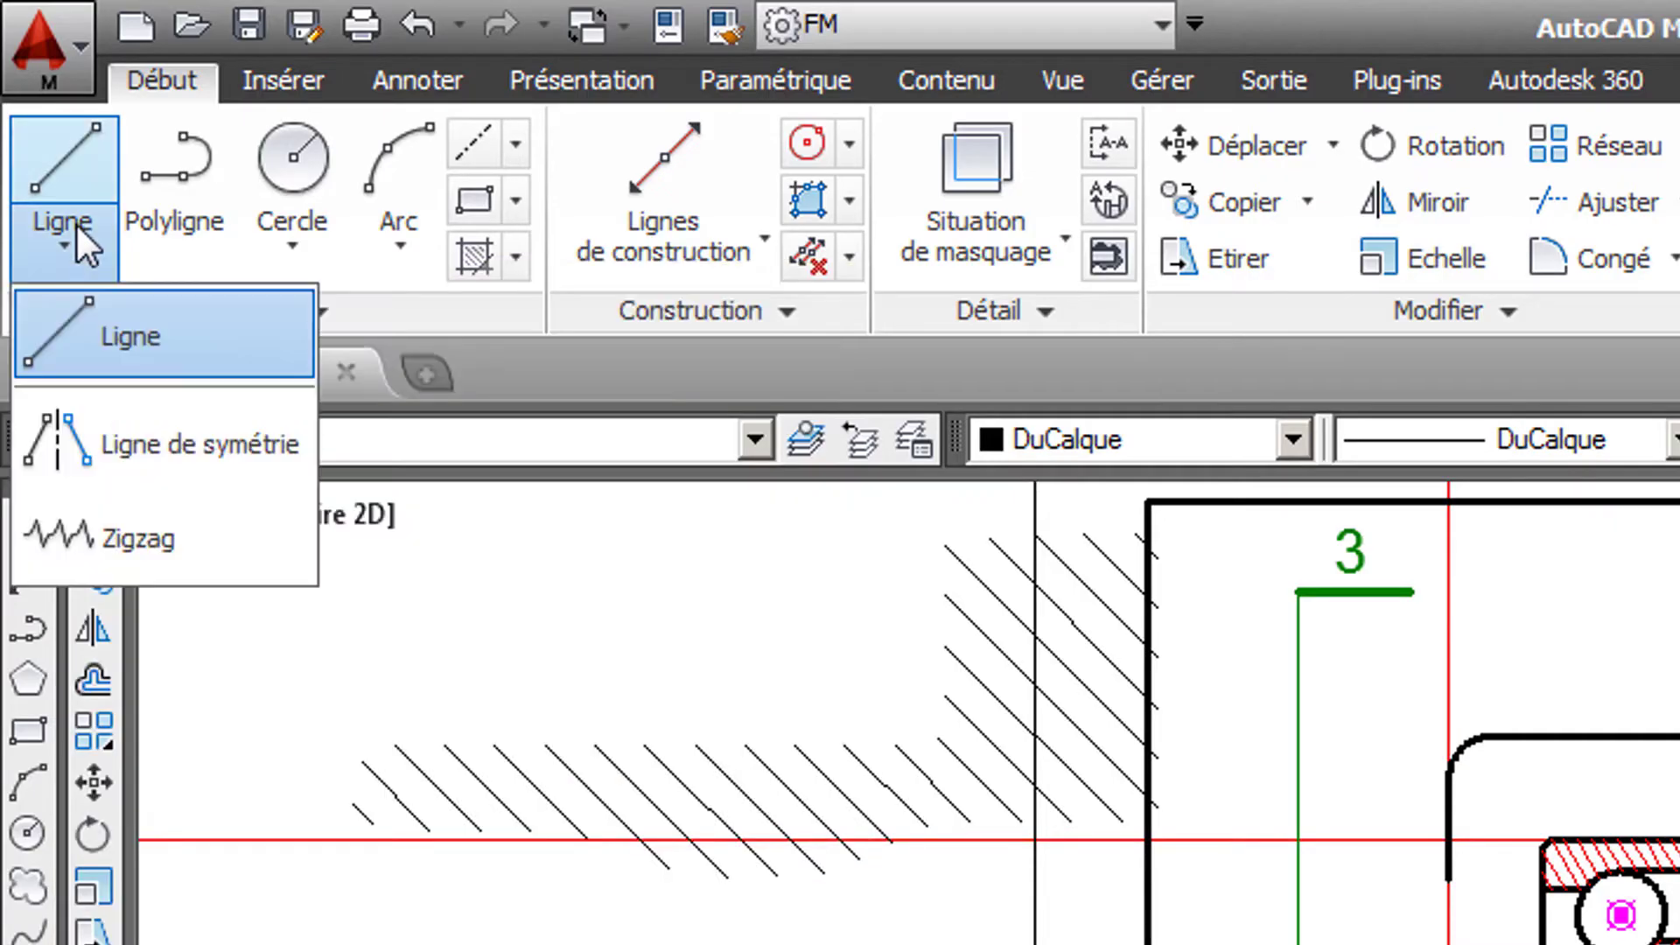
pyautogui.click(171, 455)
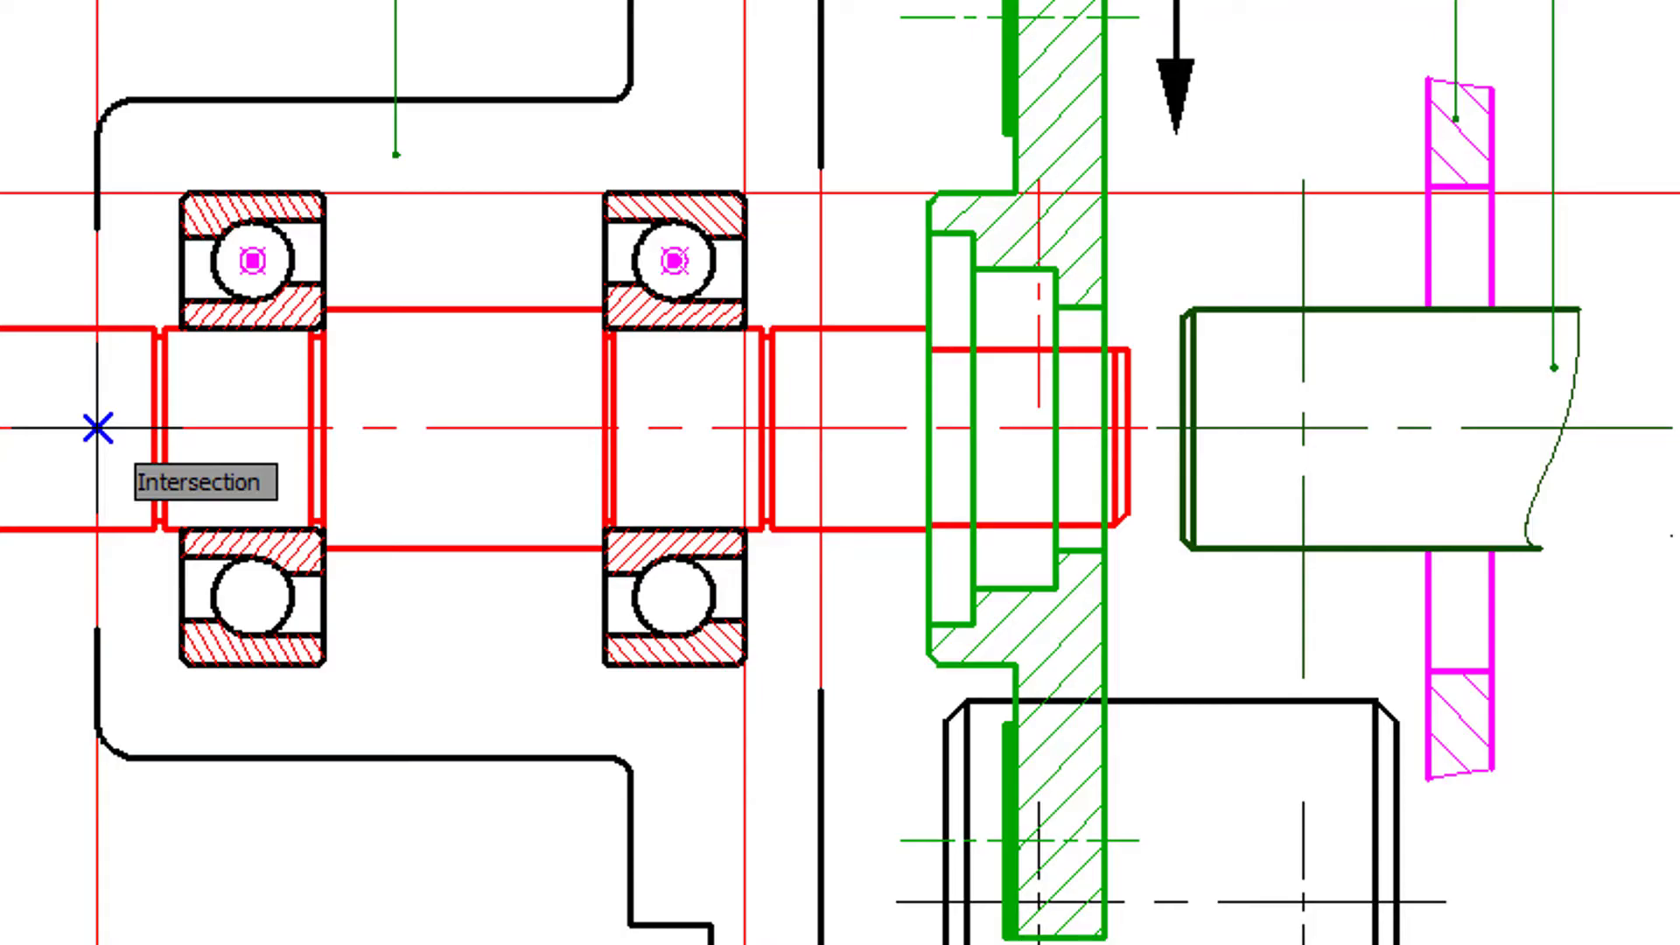
pyautogui.click(97, 428)
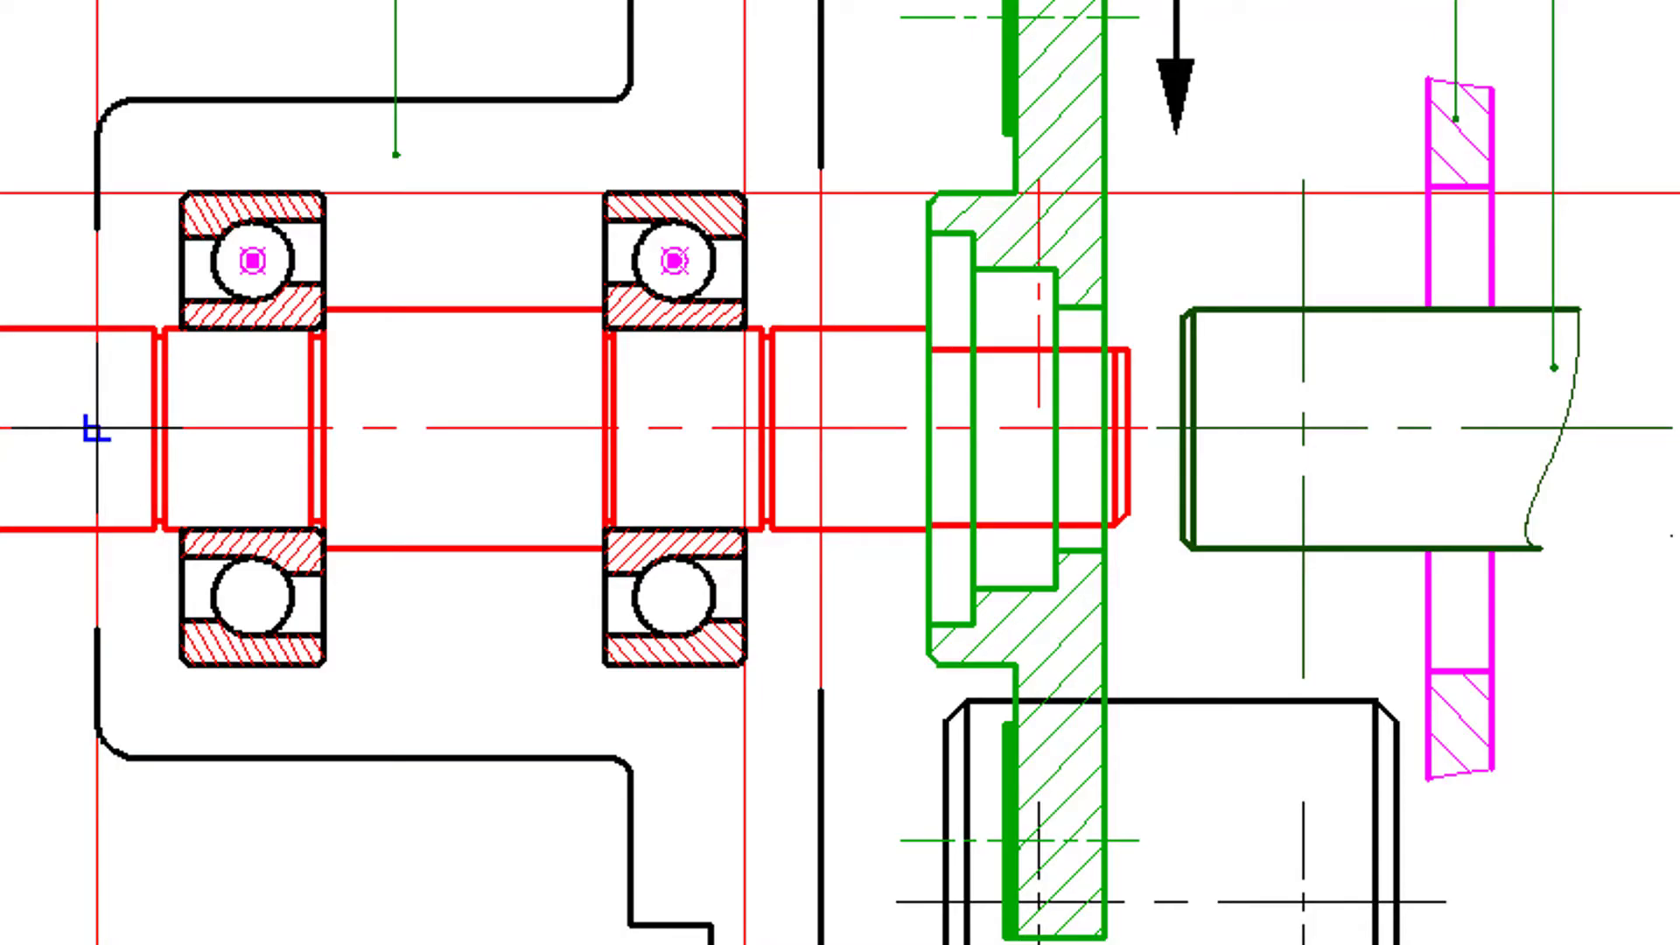
pyautogui.click(929, 428)
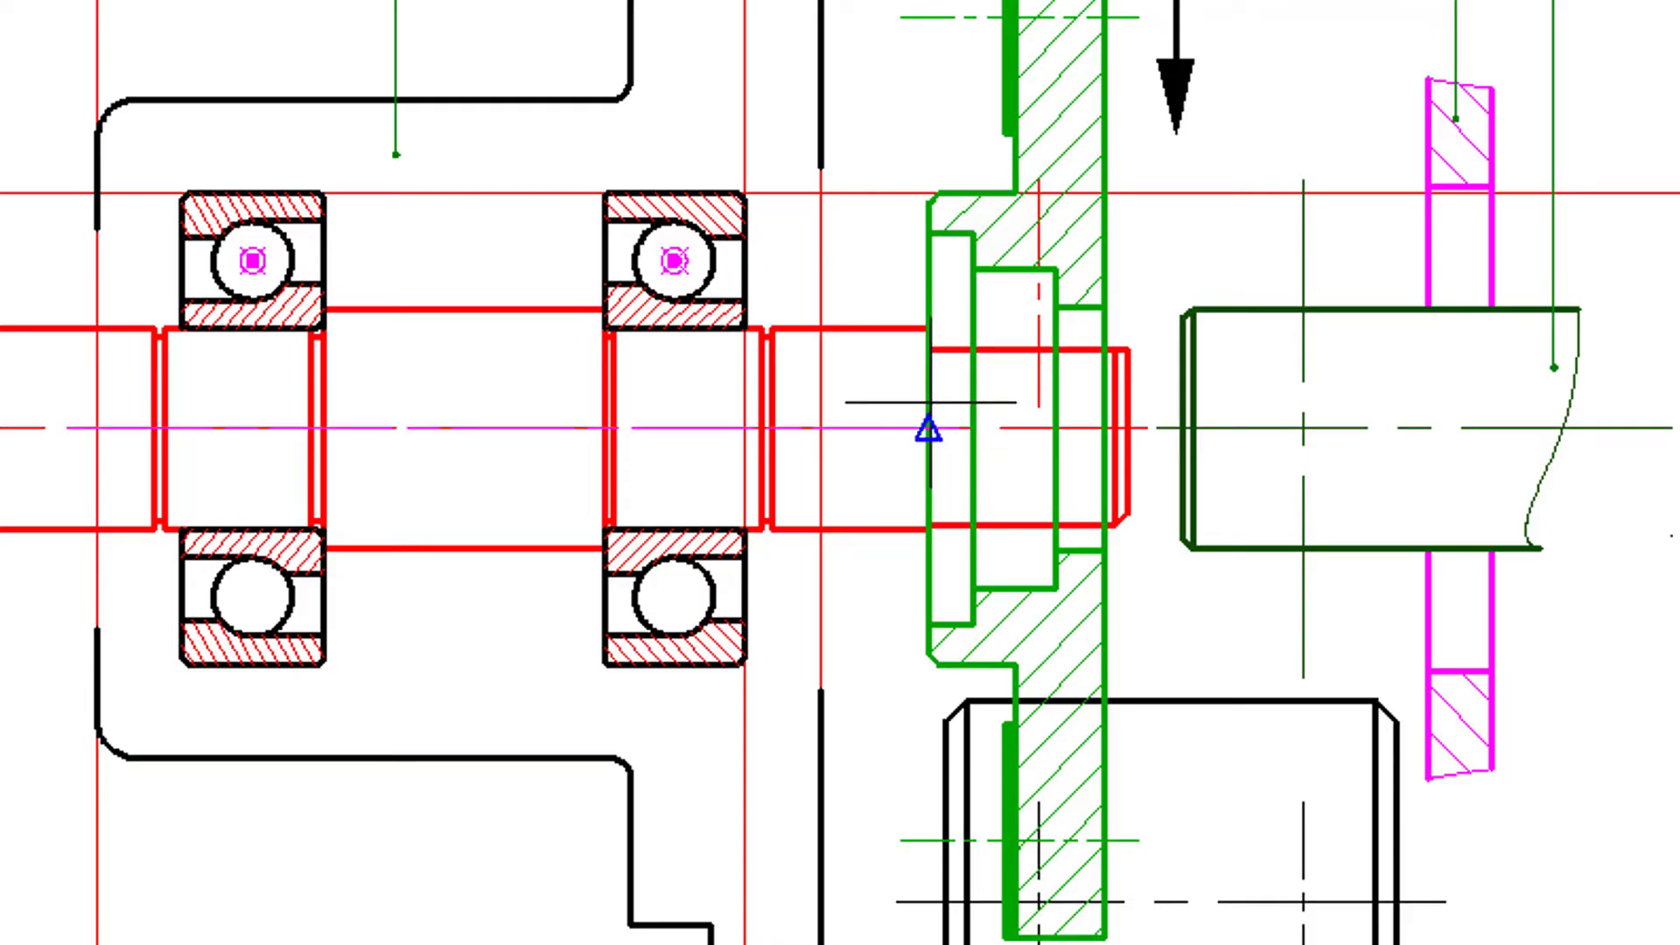
# - Draw the symmetrical housing bore along the bearings' outer diameter, with a small groove at the left bearing and a shoulder ending at the left face
pyautogui.click(821, 187)
pyautogui.scroll(2, 192, 192)
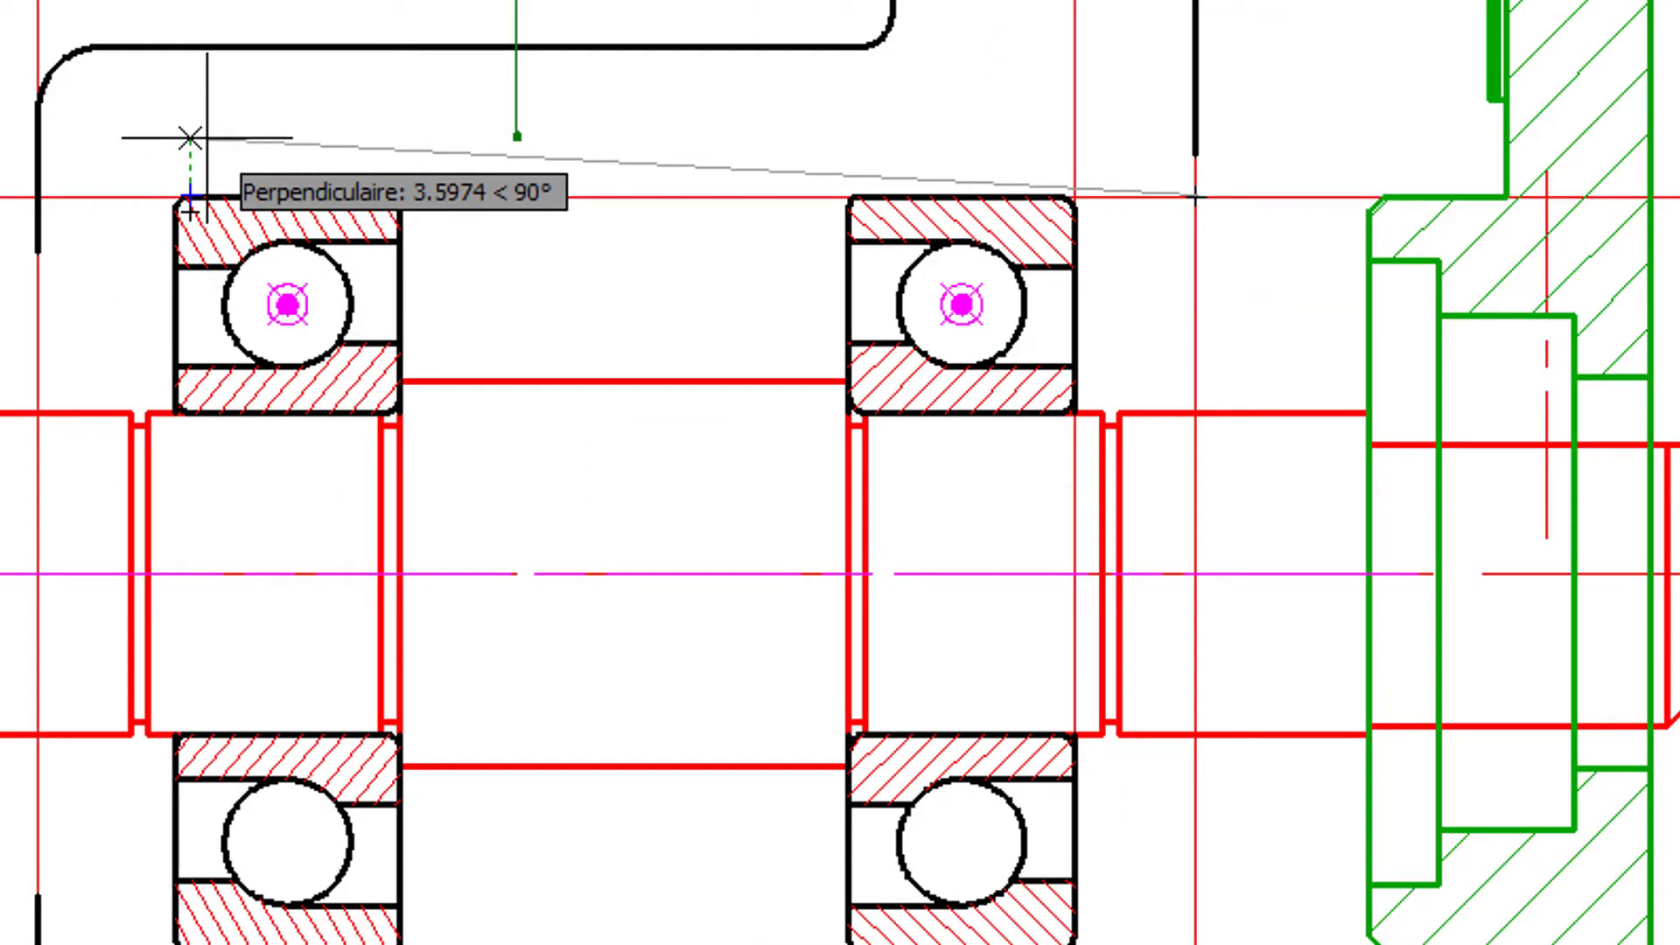
pyautogui.scroll(3, 195, 187)
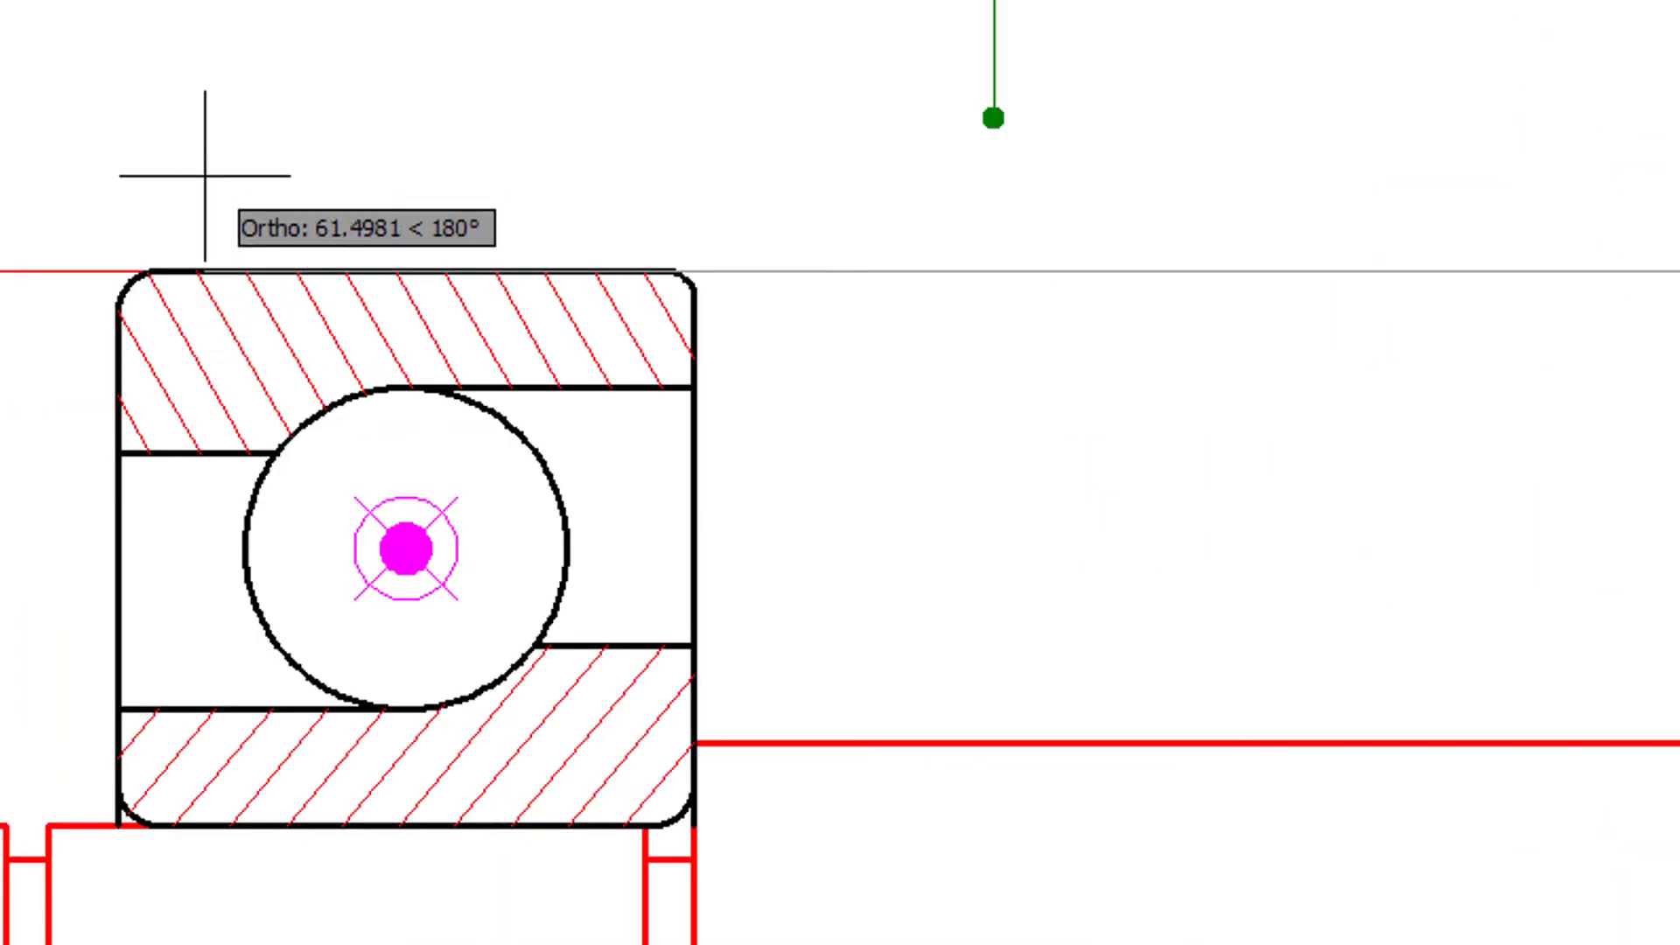
pyautogui.click(157, 271)
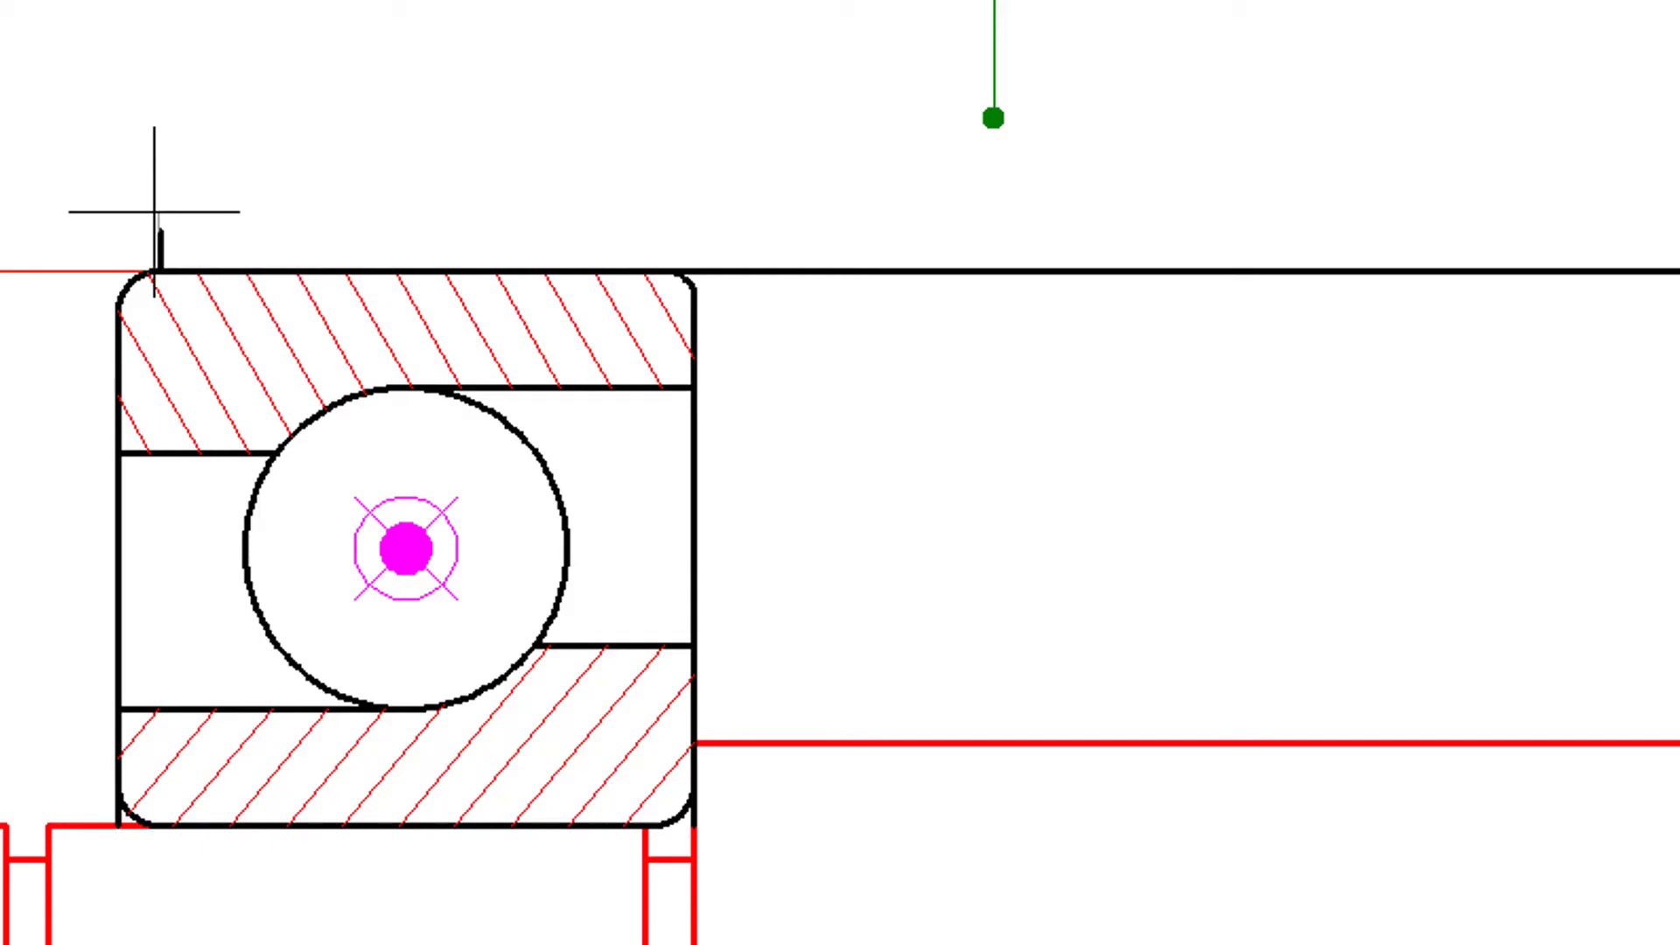
pyautogui.click(158, 229)
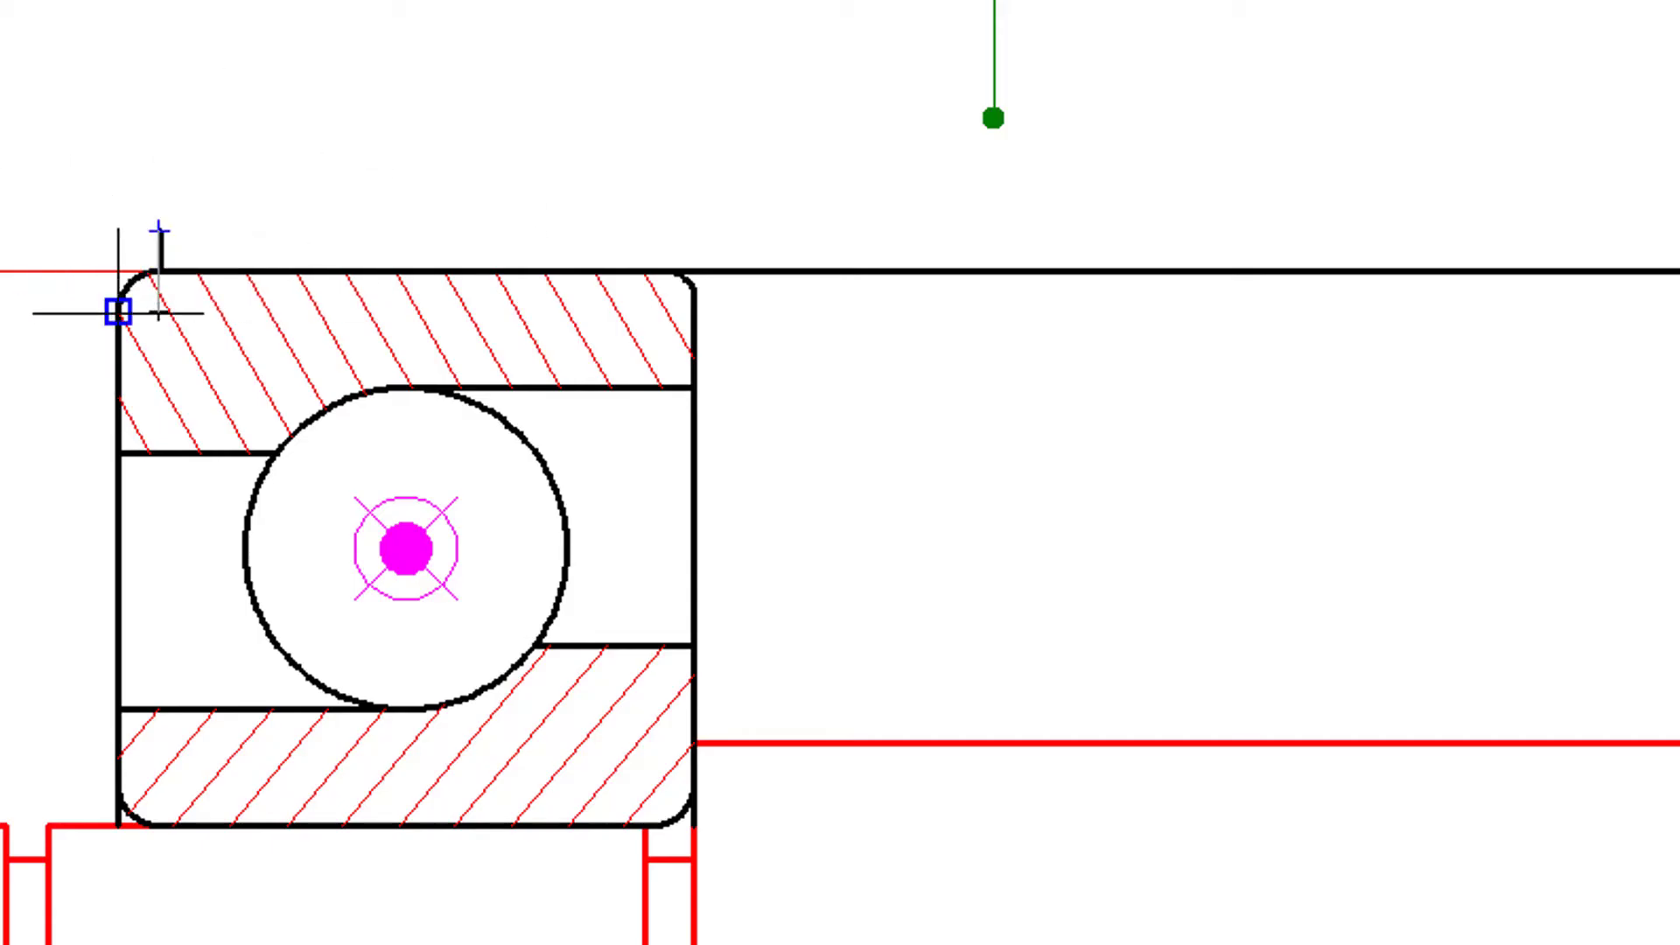
pyautogui.click(118, 230)
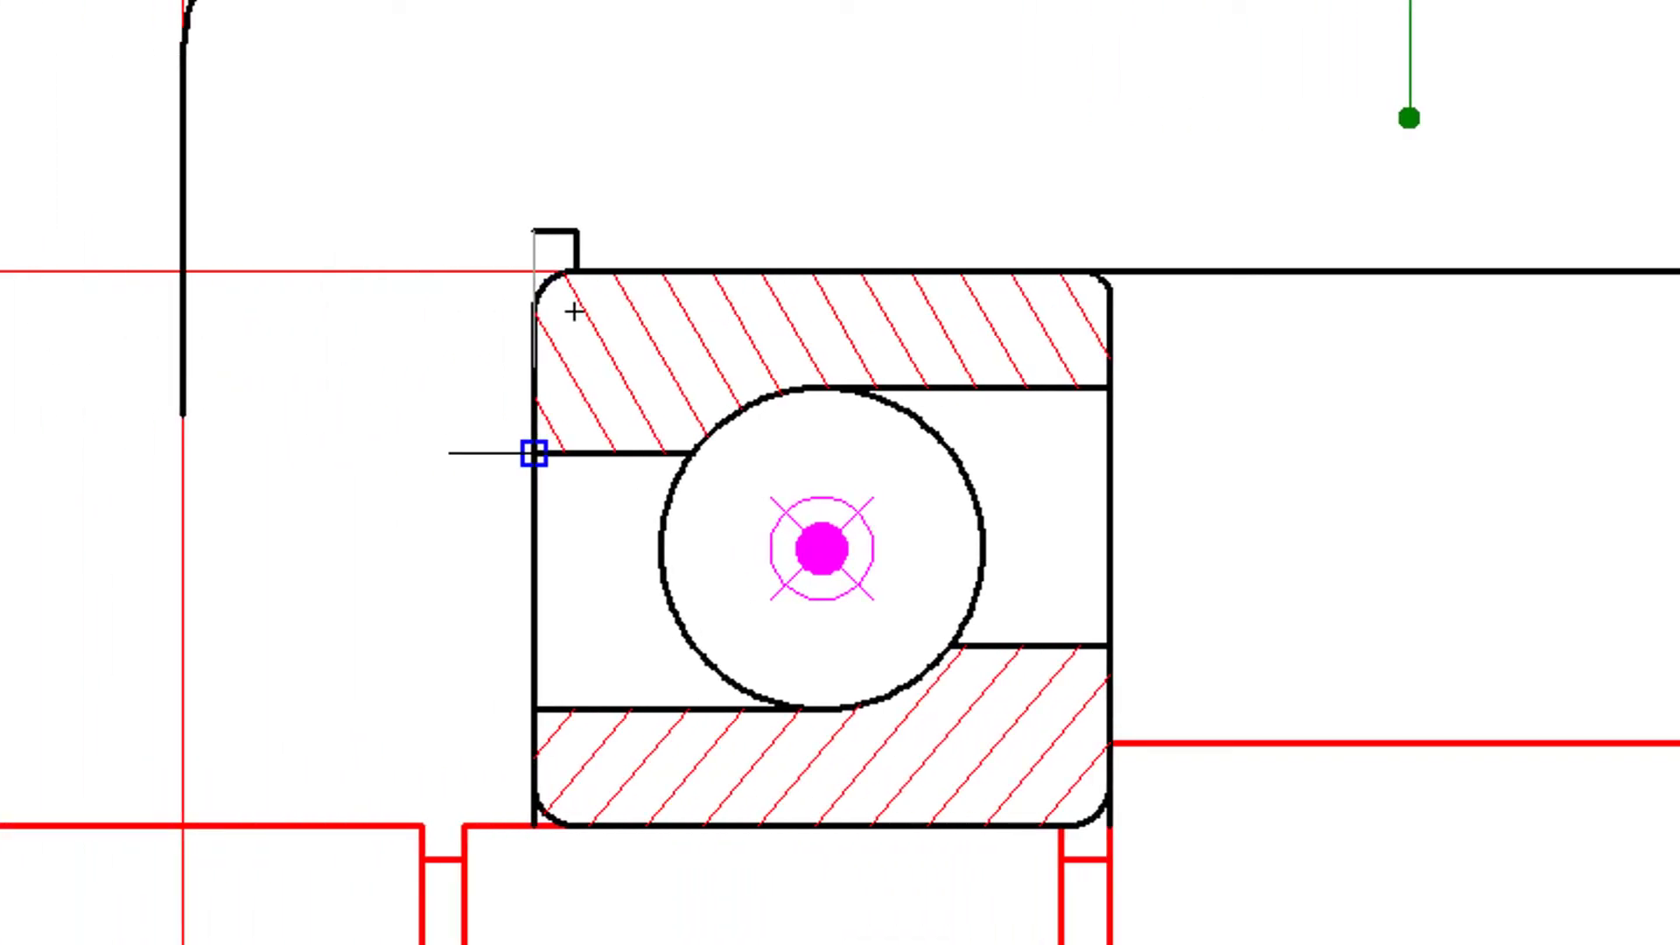
pyautogui.click(534, 452)
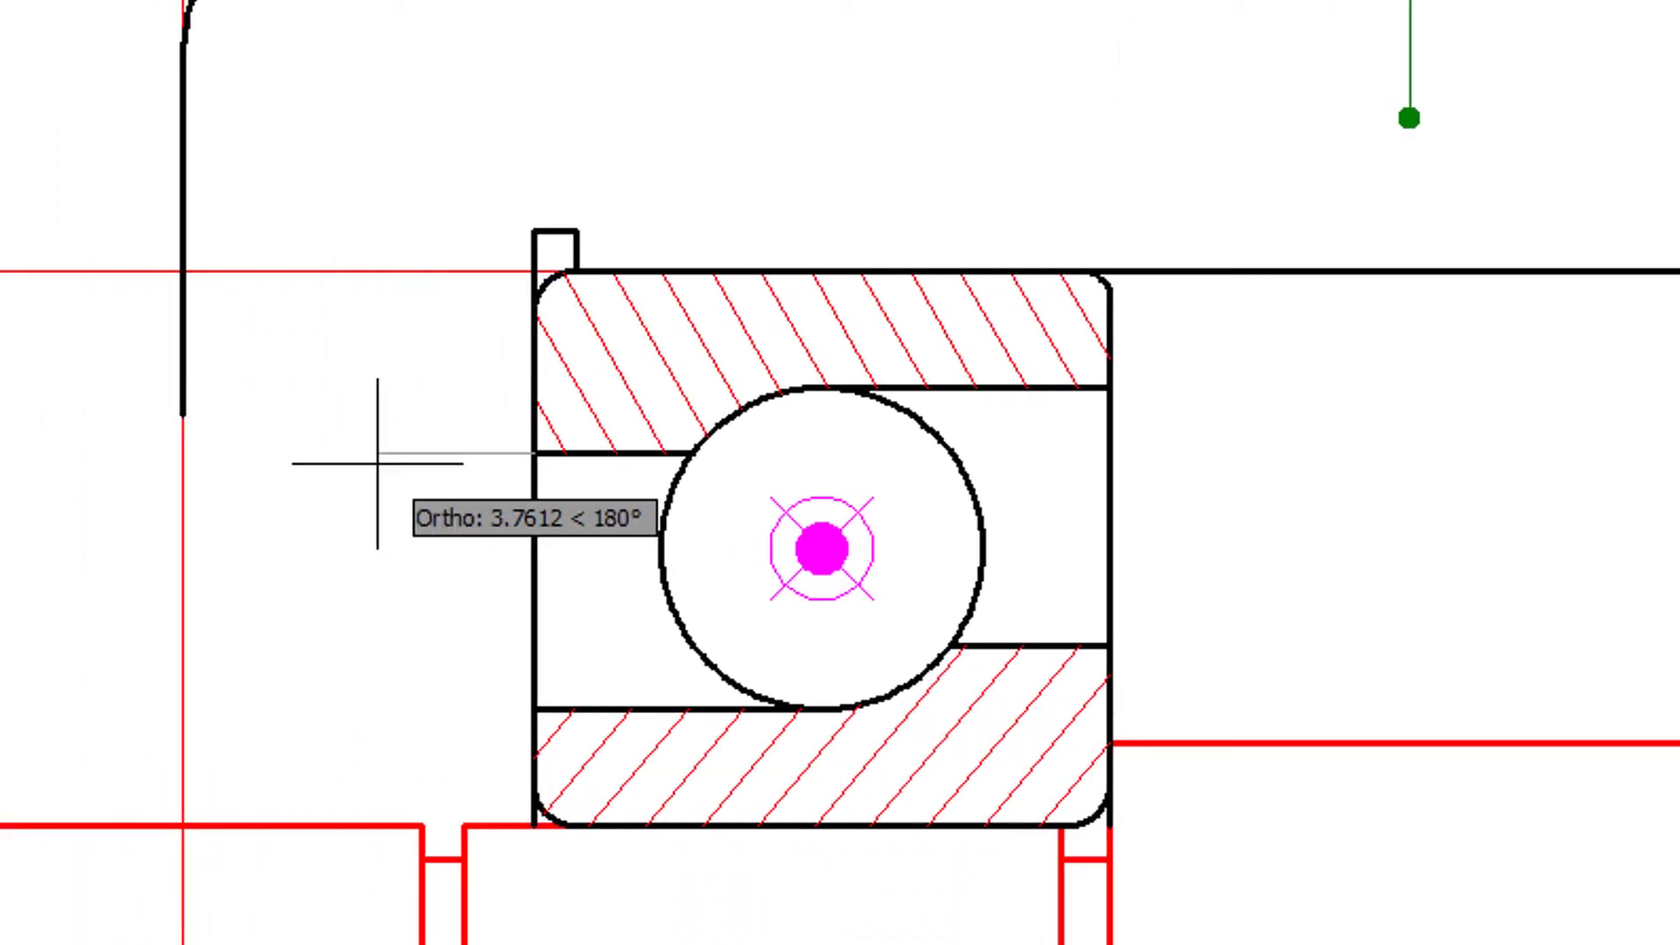
pyautogui.click(181, 453)
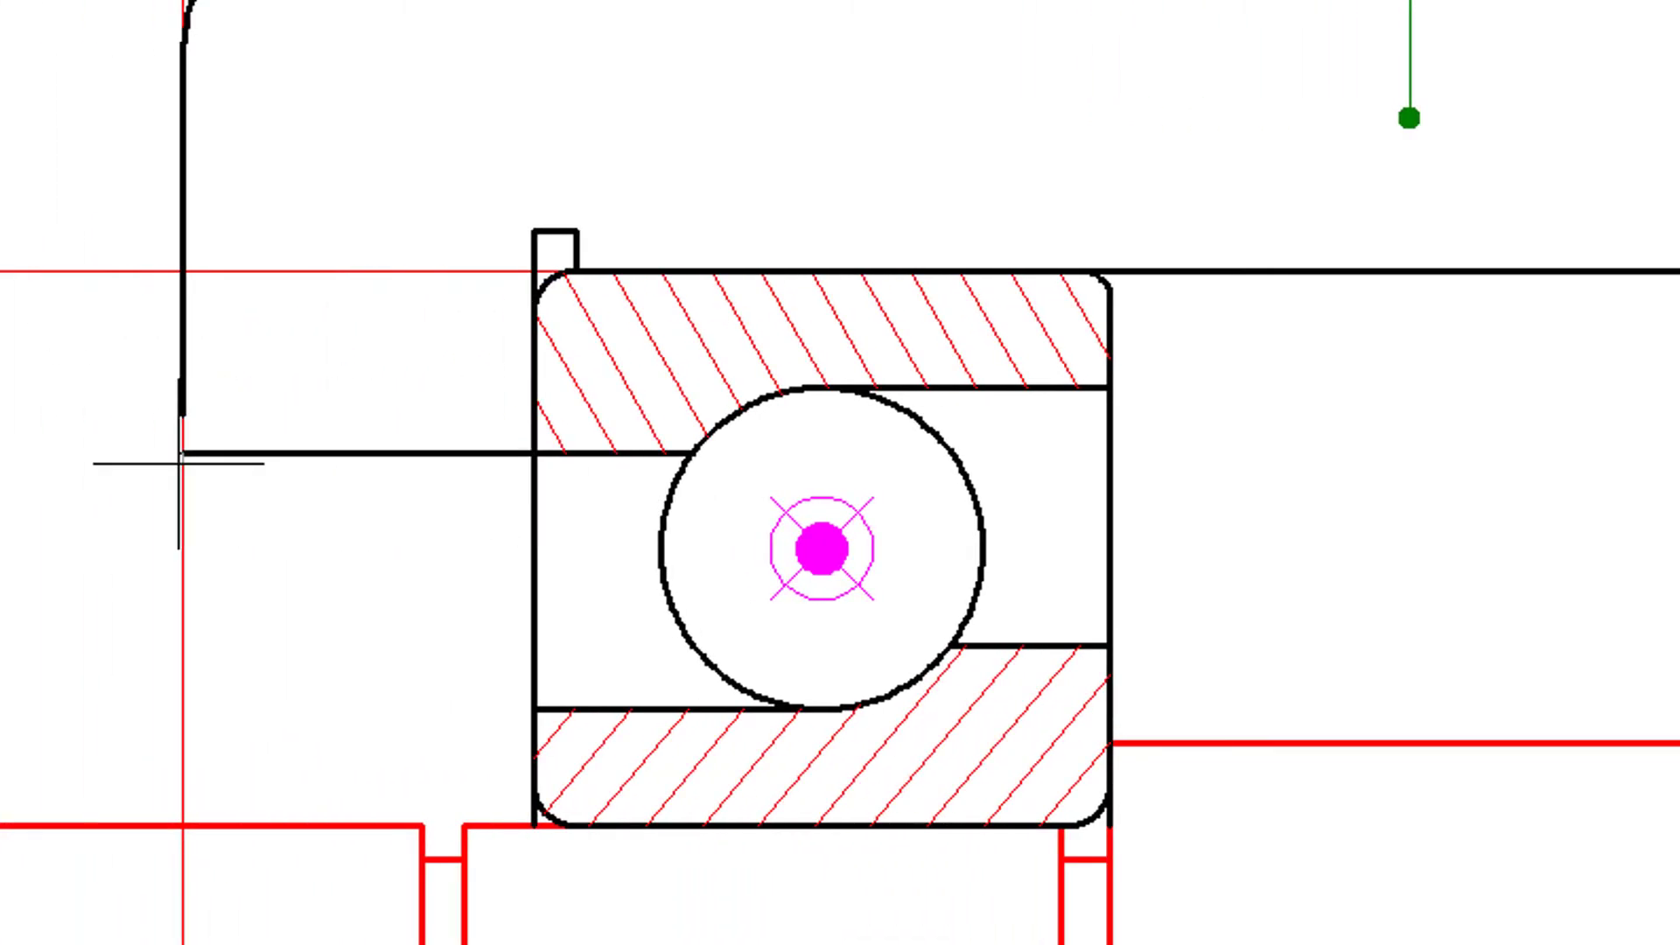
pyautogui.scroll(-2, 1001, 691)
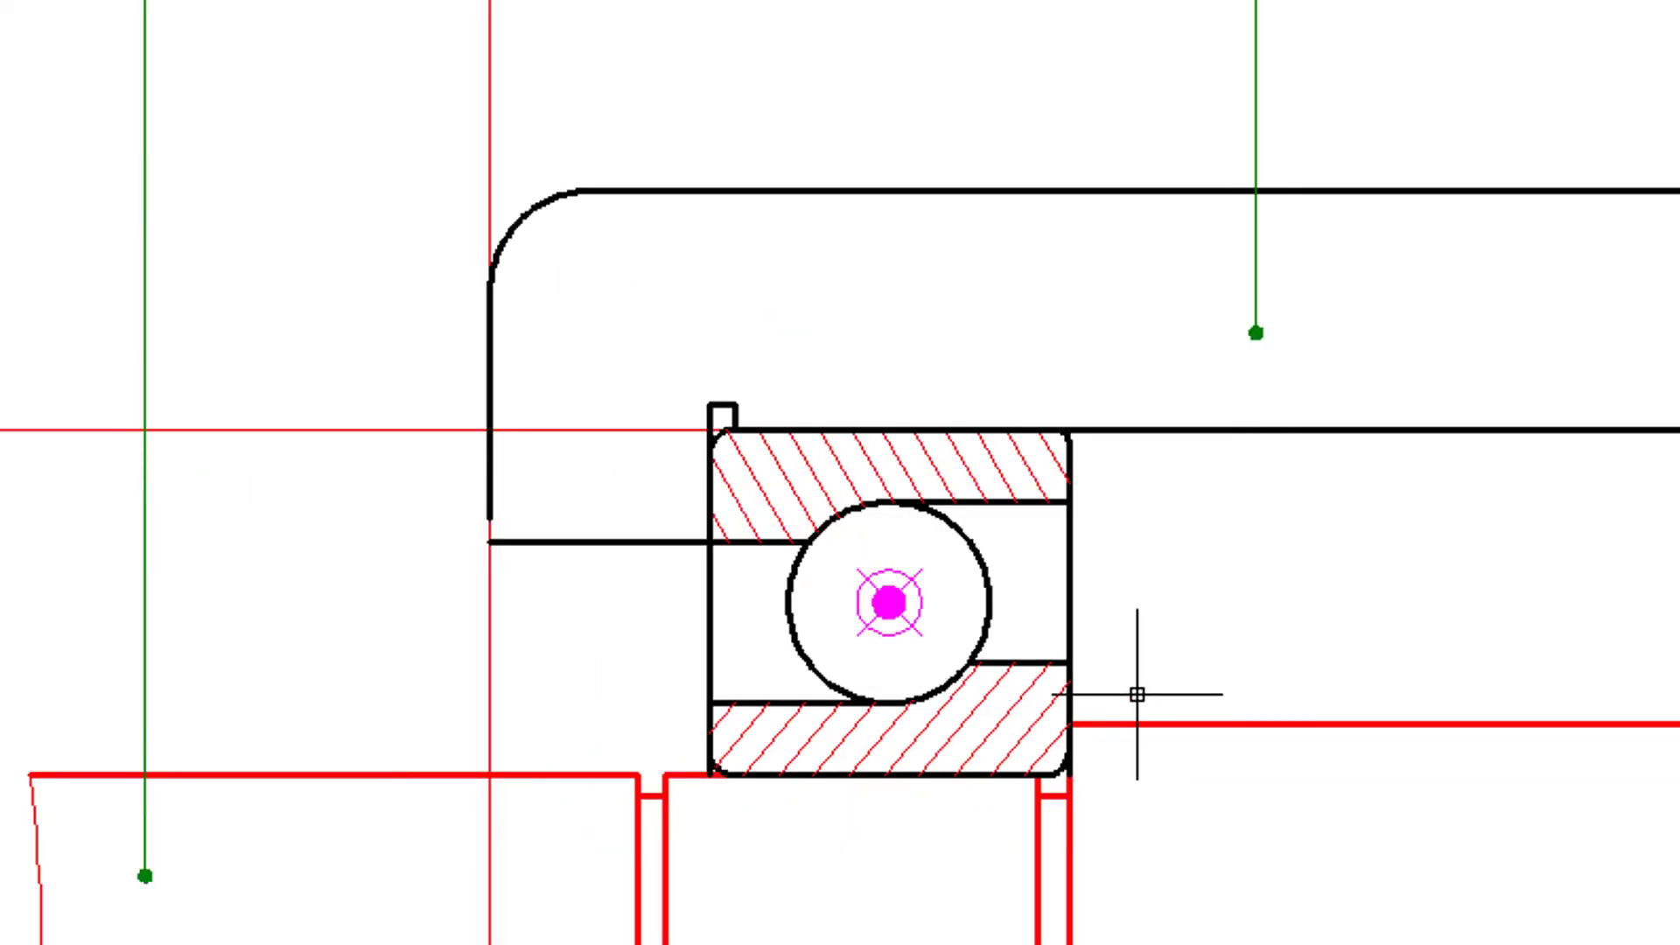
# - Extend the housing's right face lines to the bore outline and its left face lines to the shaft
pyautogui.moveTo(1132, 694); pyautogui.dragTo(1003, 81, button='middle')
pyautogui.scroll(-3, 945, 135)
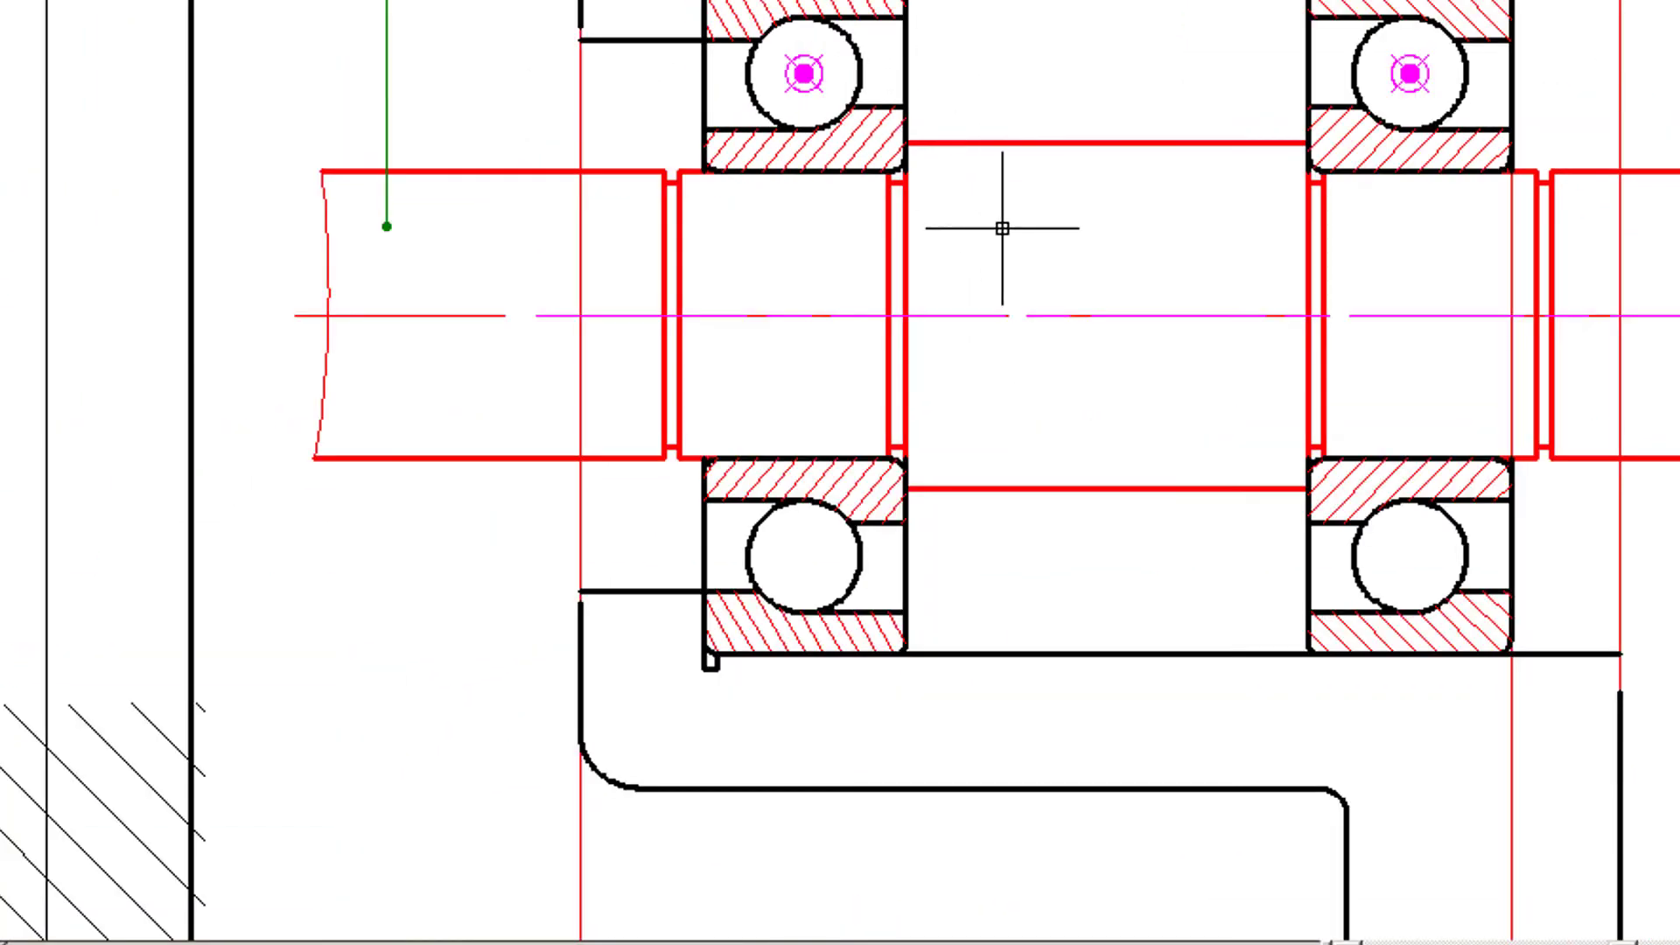
pyautogui.moveTo(1005, 225); pyautogui.dragTo(877, 286, button='middle')
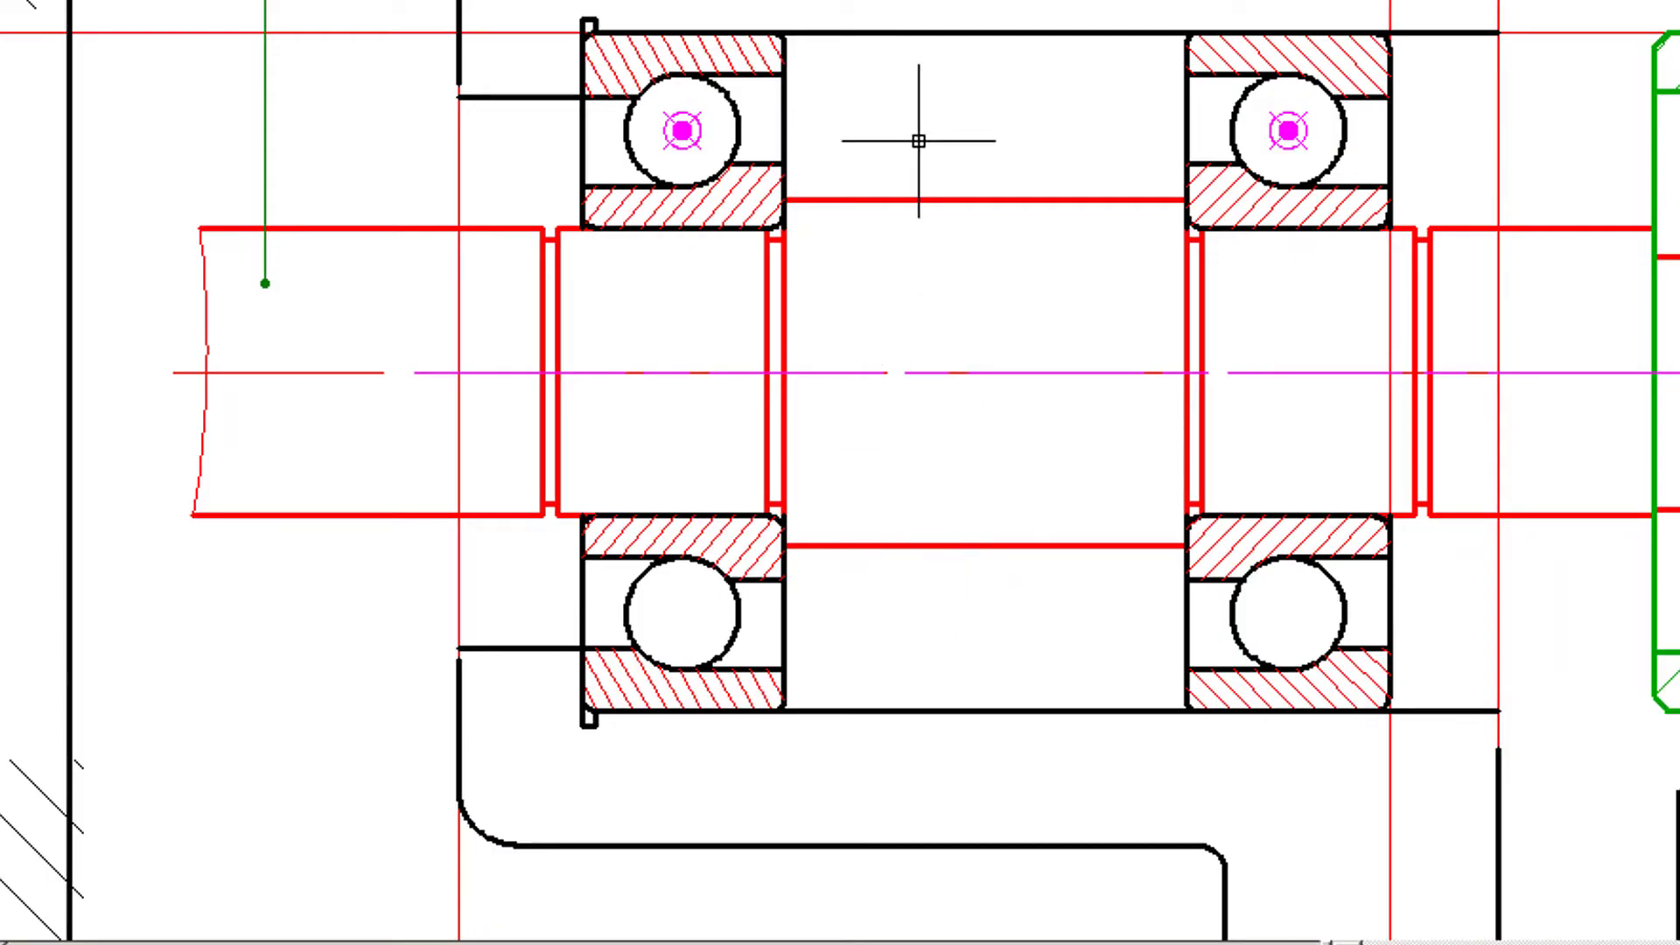
pyautogui.moveTo(943, 119)
pyautogui.mouseDown(button='middle')
pyautogui.moveTo(930, 172)
pyautogui.moveTo(858, 229)
pyautogui.moveTo(884, 194)
pyautogui.moveTo(948, 176)
pyautogui.moveTo(933, 245)
pyautogui.moveTo(919, 195)
pyautogui.mouseUp(button='middle')
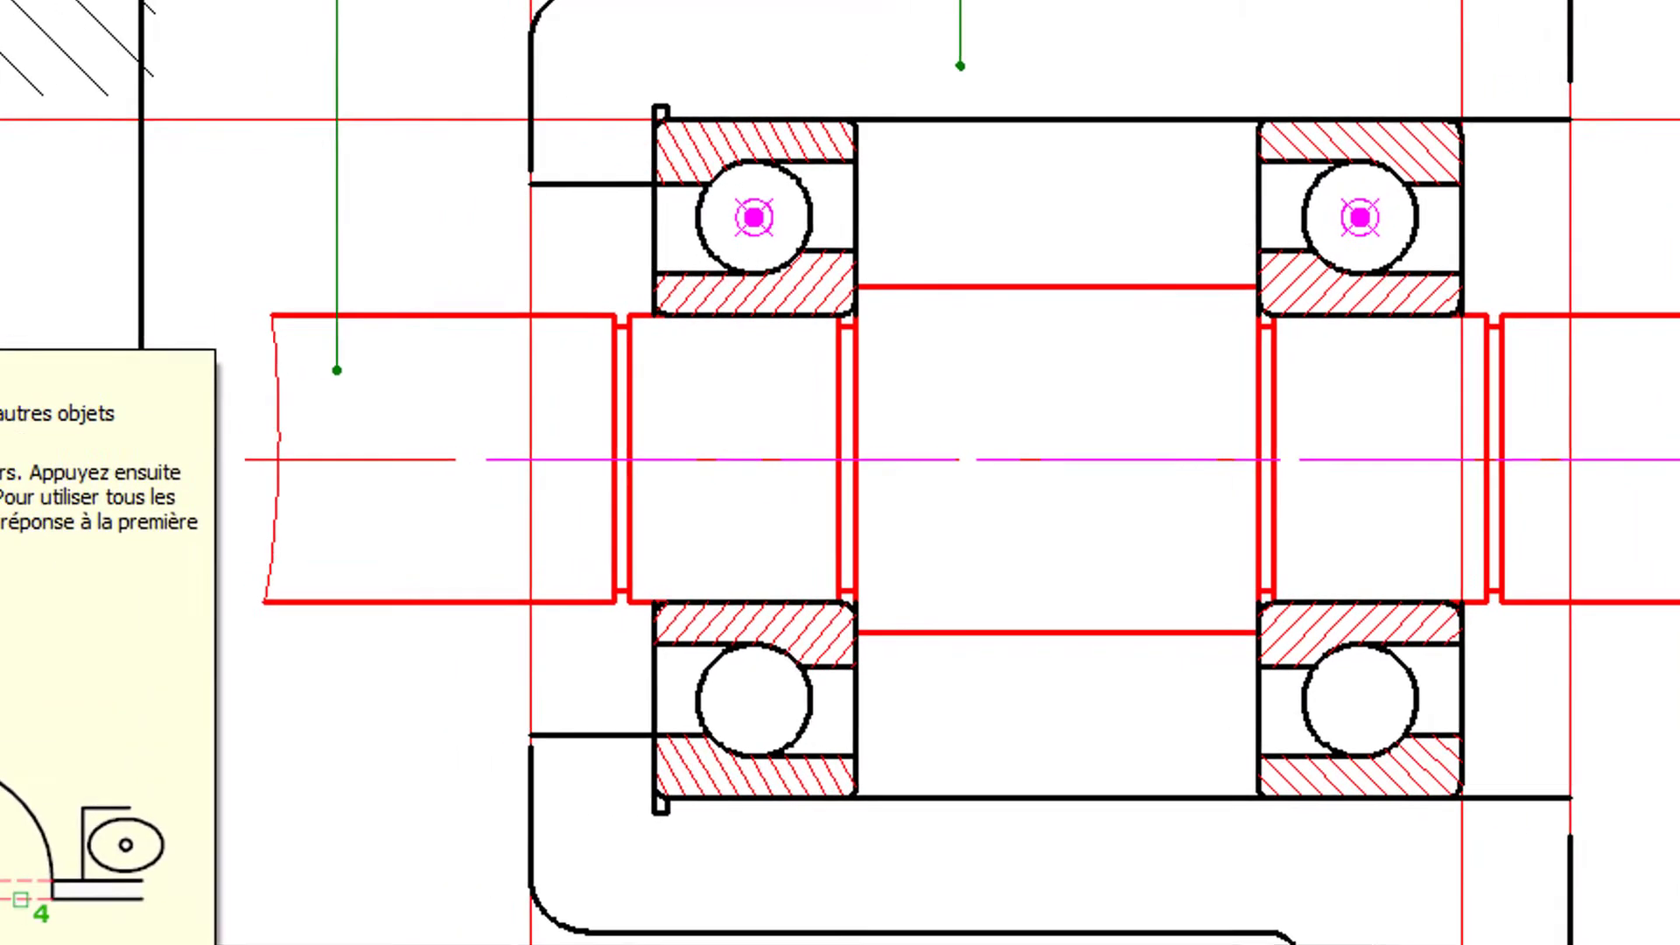
pyautogui.click(76, 376)
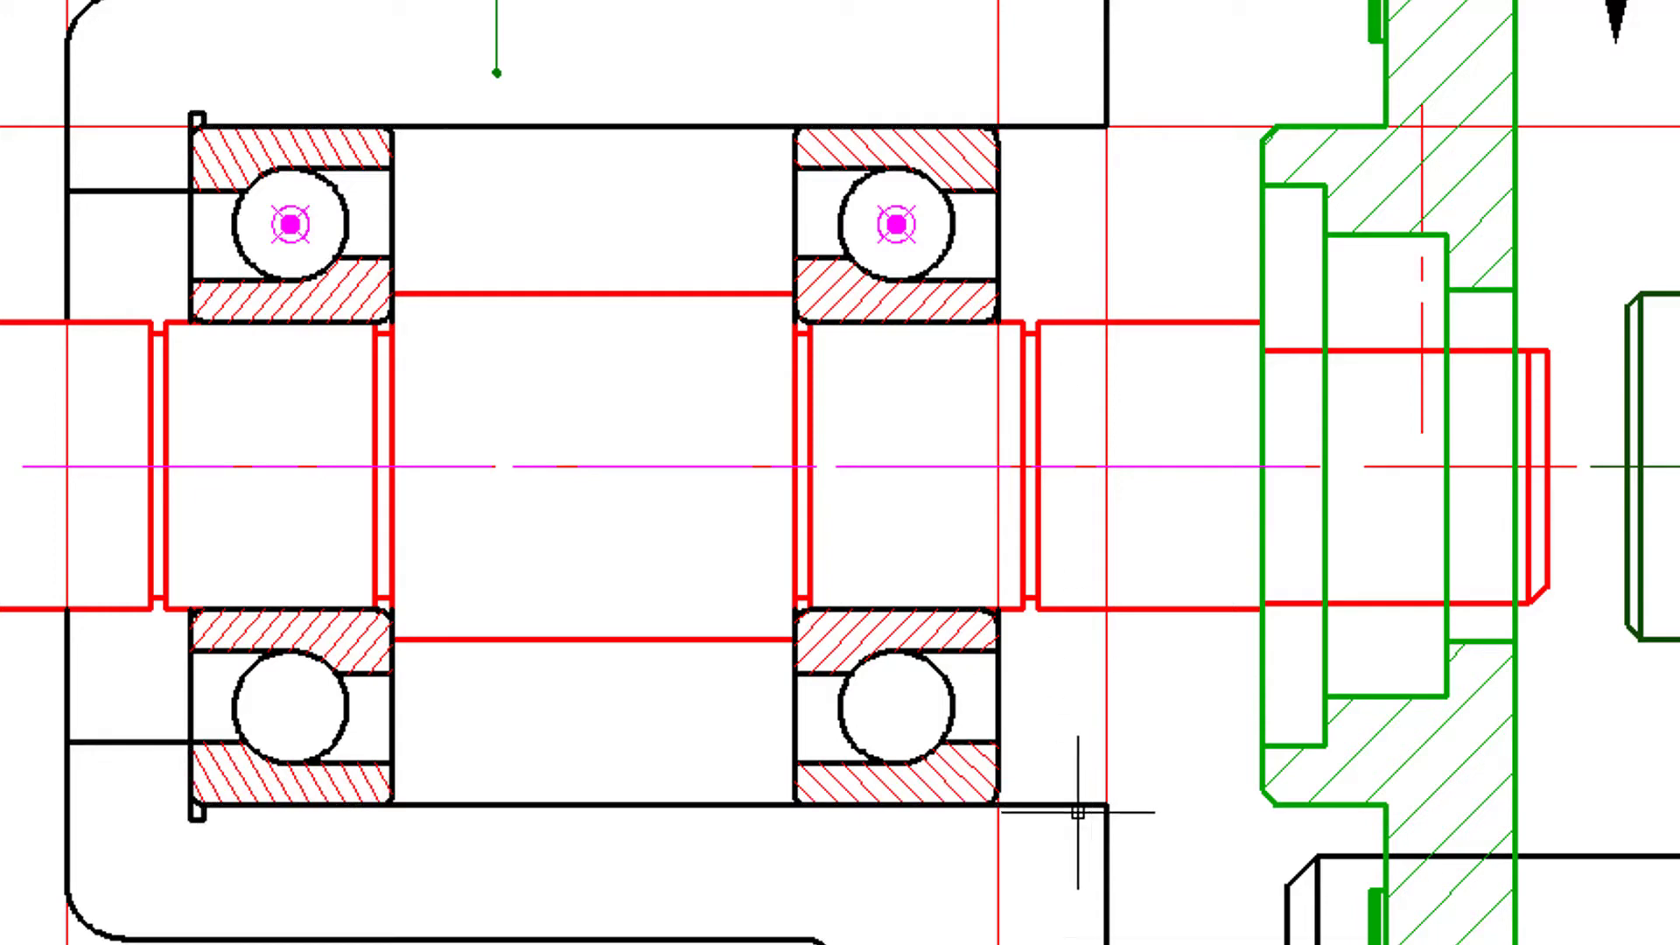
# - Delete the symmetry axis line overlapping the shaft centreline
pyautogui.click(709, 468)
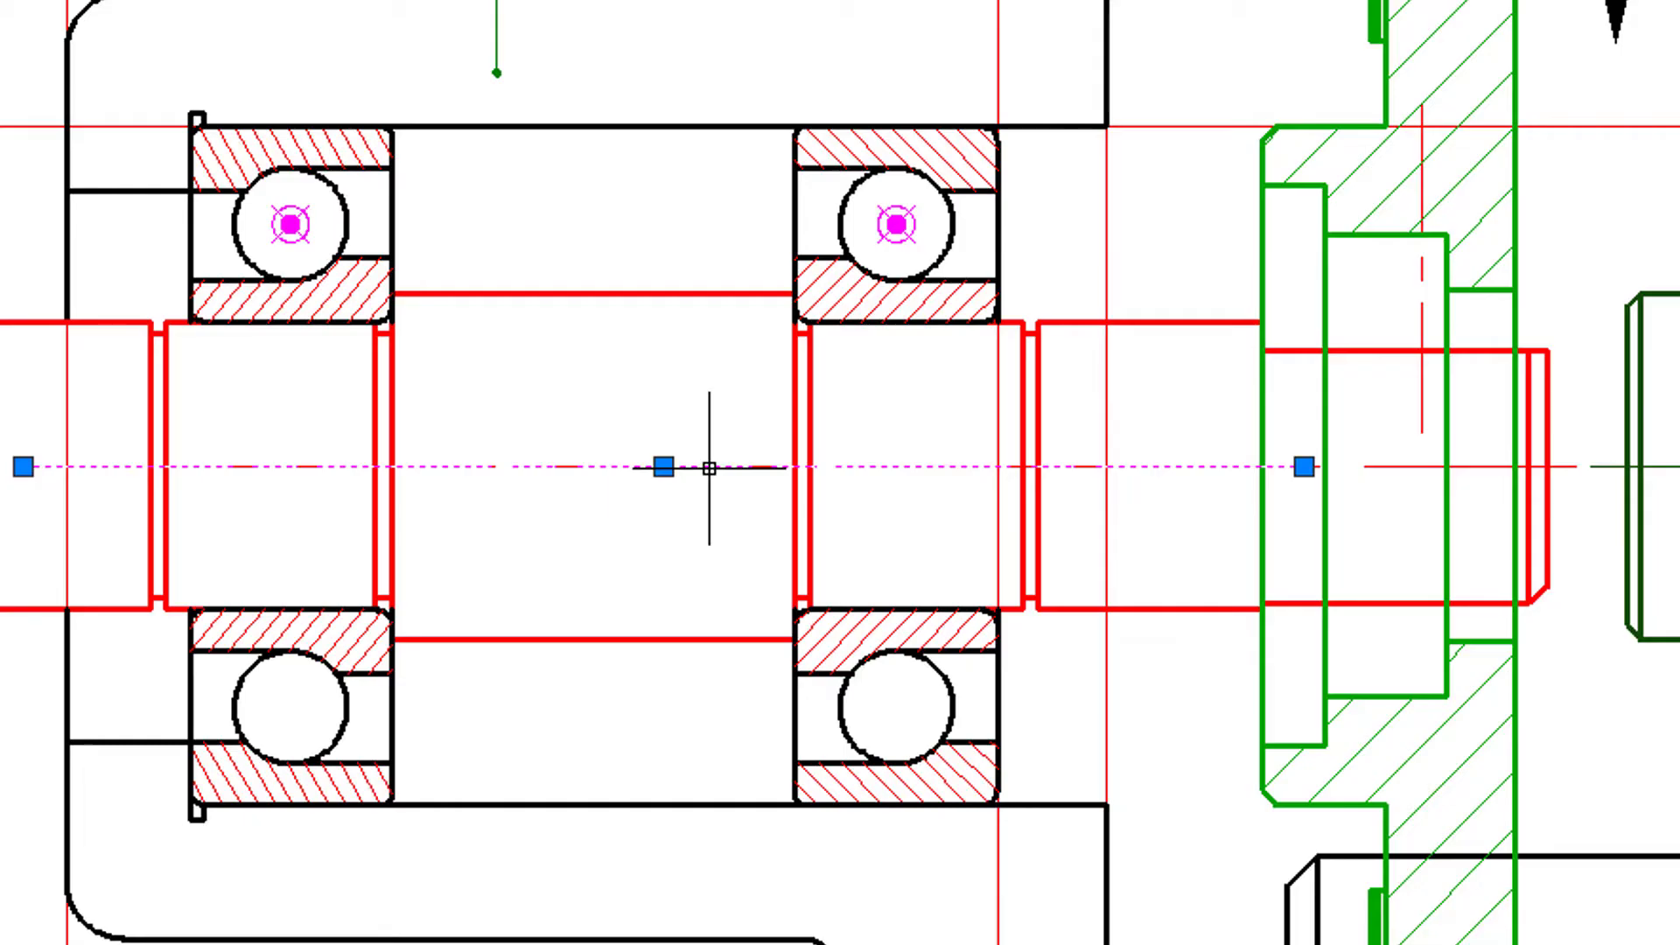
pyautogui.press('Escape')
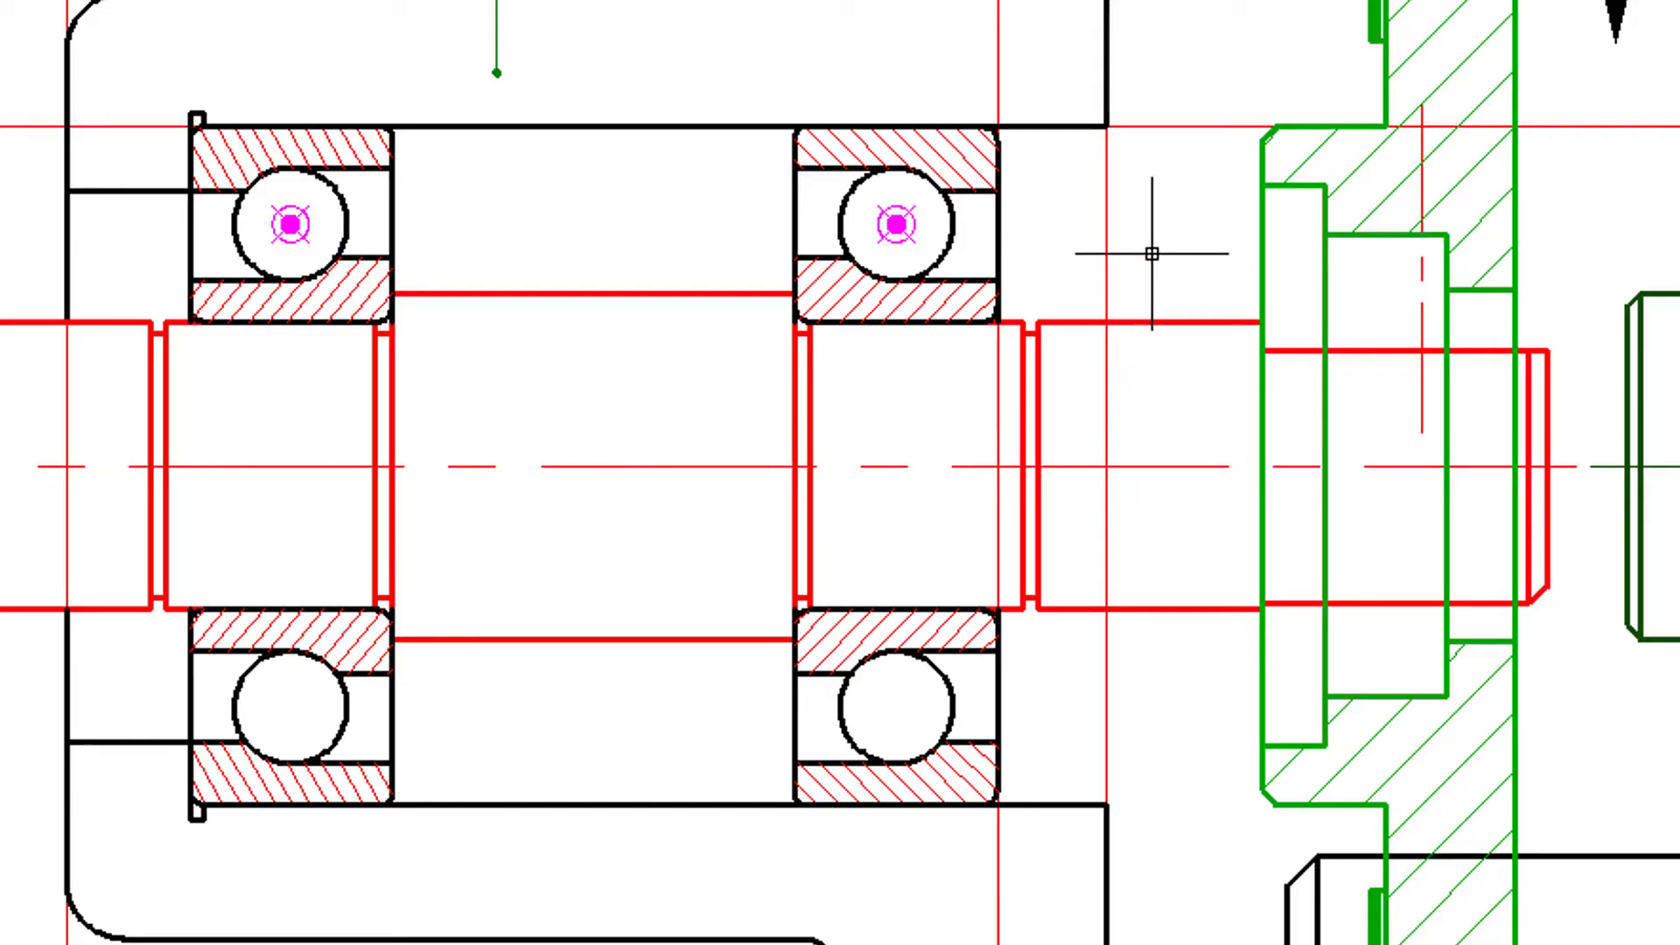
# - Move the cover horizontally by its gasket's left edge onto the housing's right face
pyautogui.moveTo(1152, 253)
pyautogui.mouseDown(button='middle')
pyautogui.moveTo(974, 461)
pyautogui.moveTo(1057, 573)
pyautogui.moveTo(1049, 625)
pyautogui.mouseUp(button='middle')
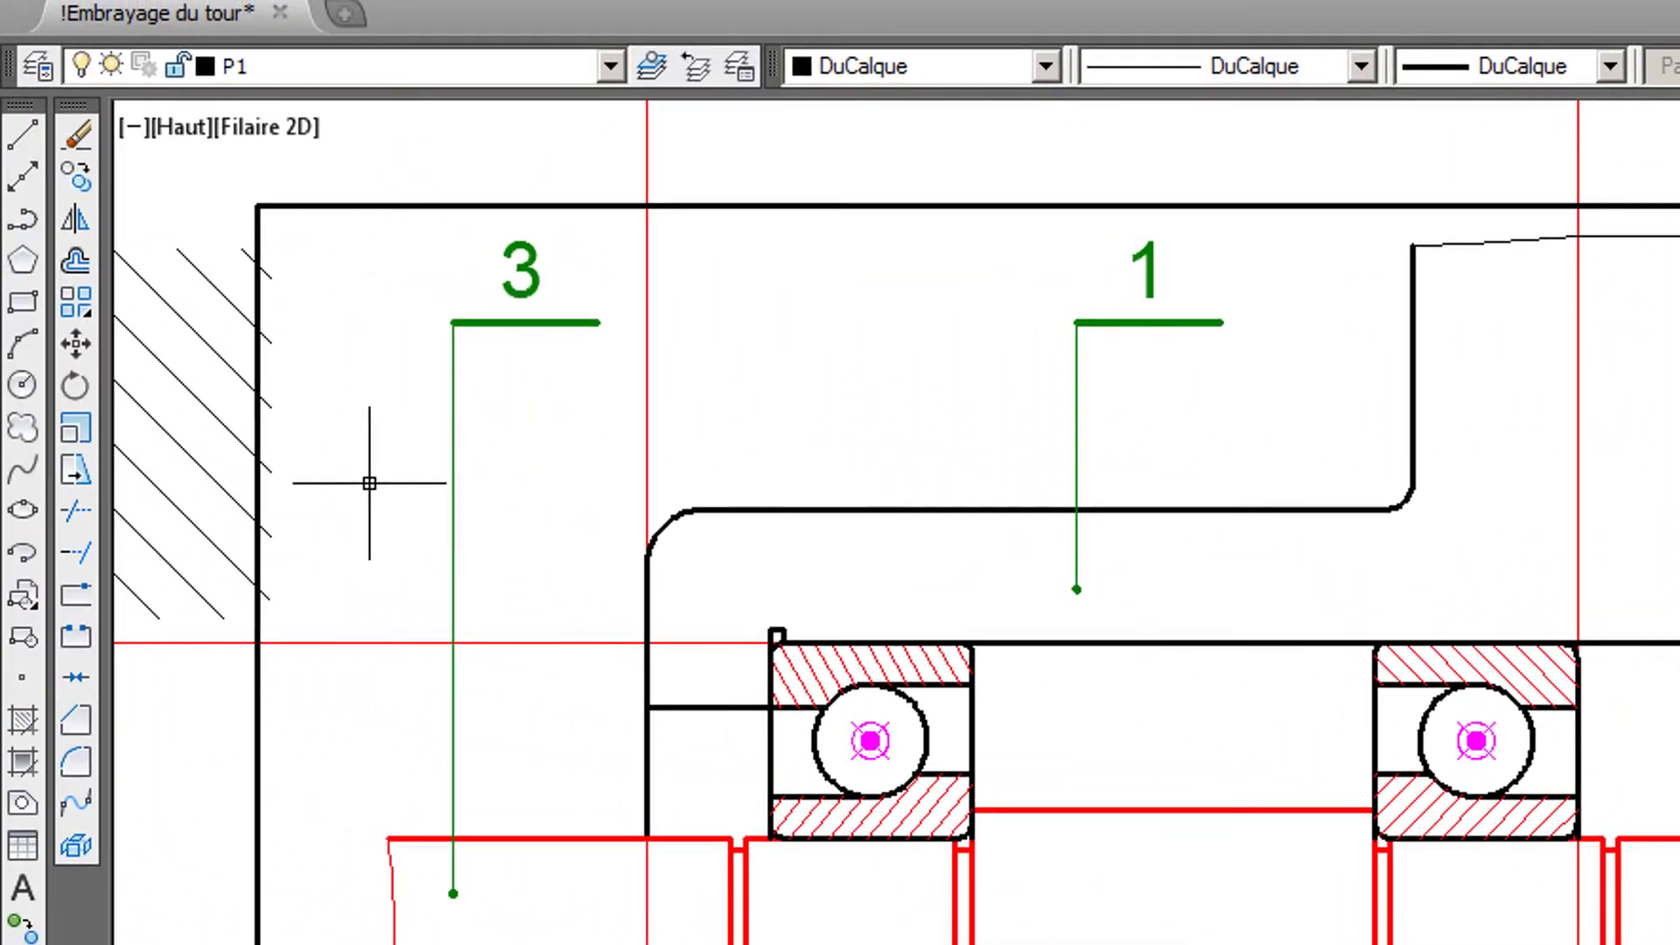
pyautogui.click(73, 346)
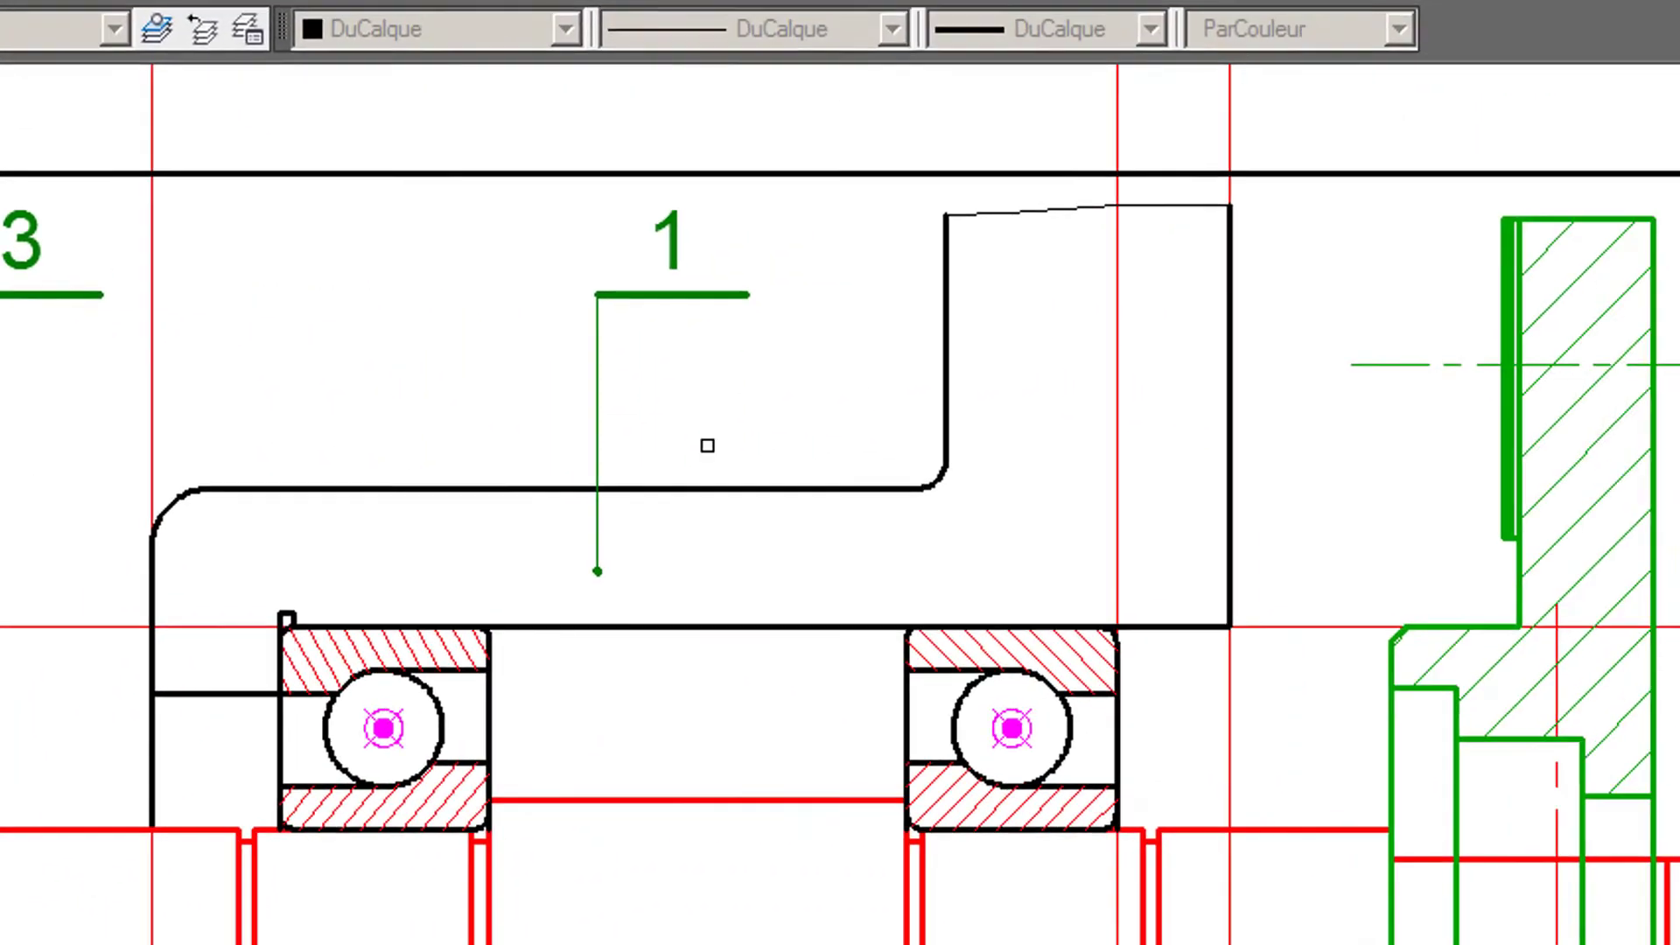
pyautogui.click(772, 524)
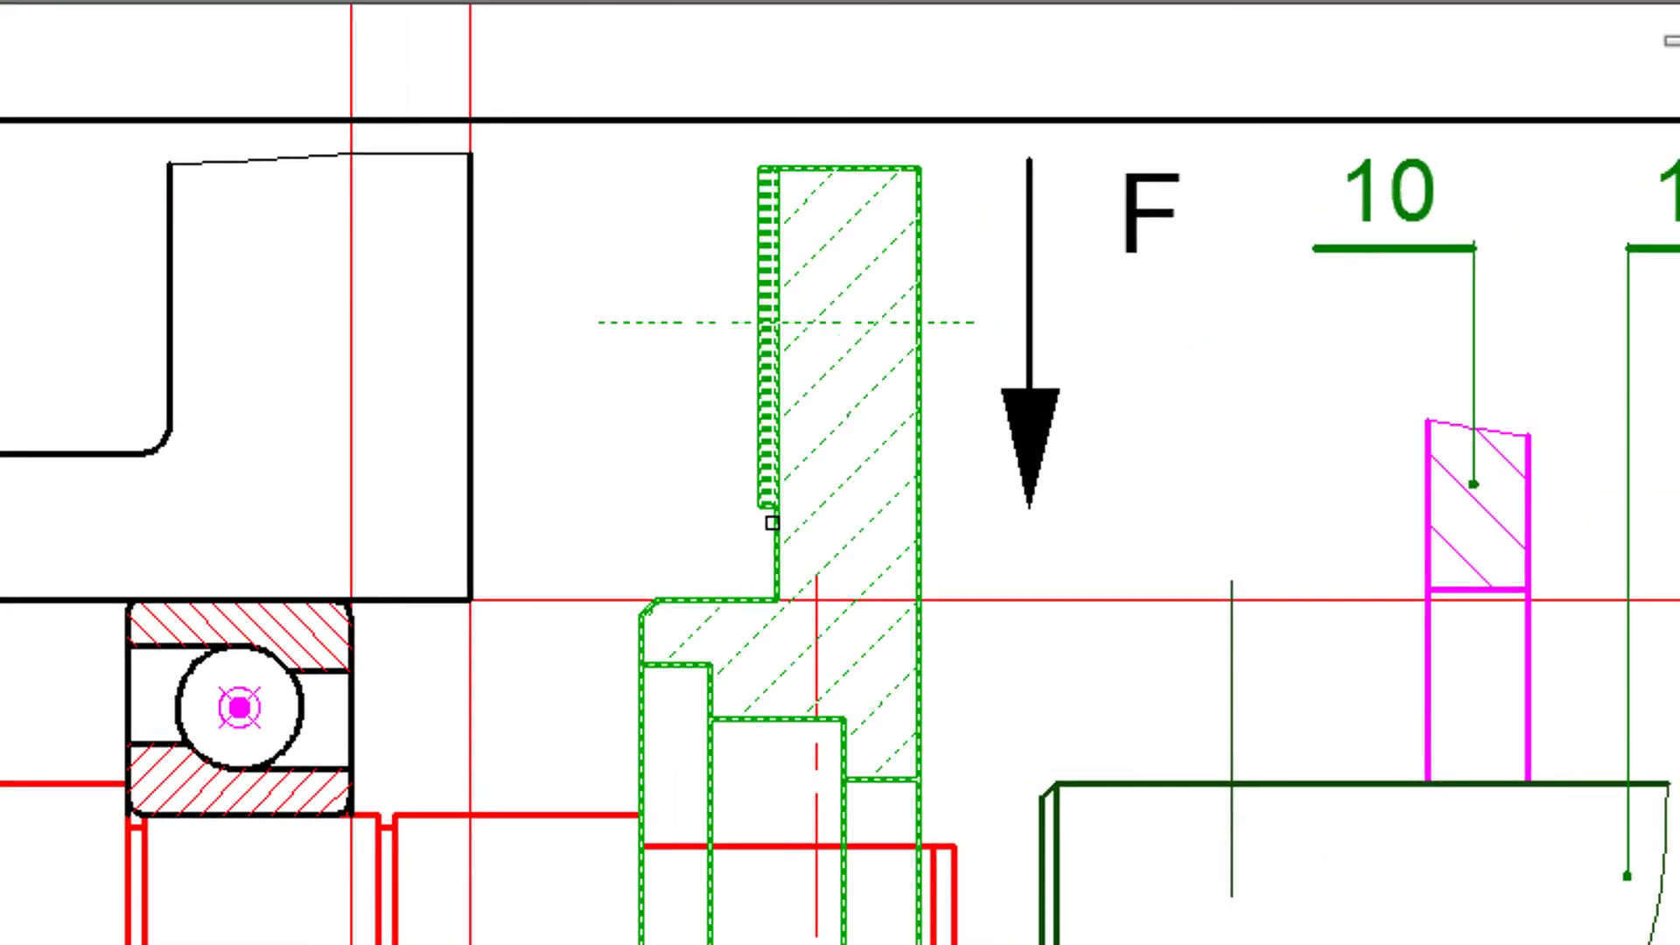
pyautogui.scroll(3, 674, 263)
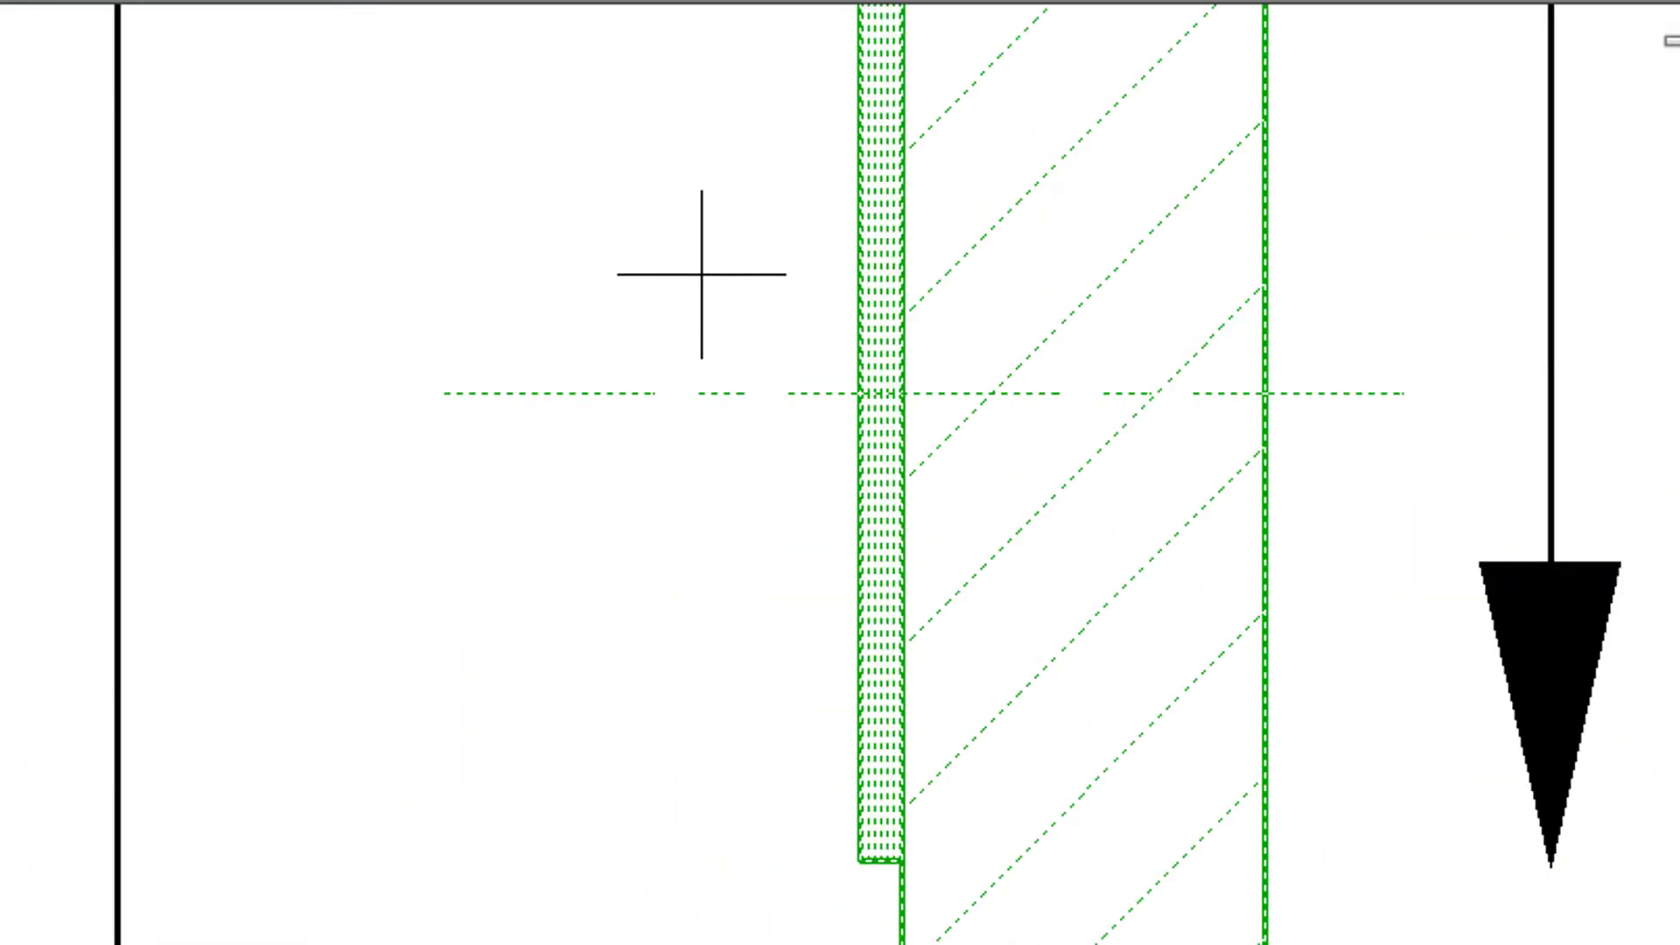
pyautogui.click(862, 393)
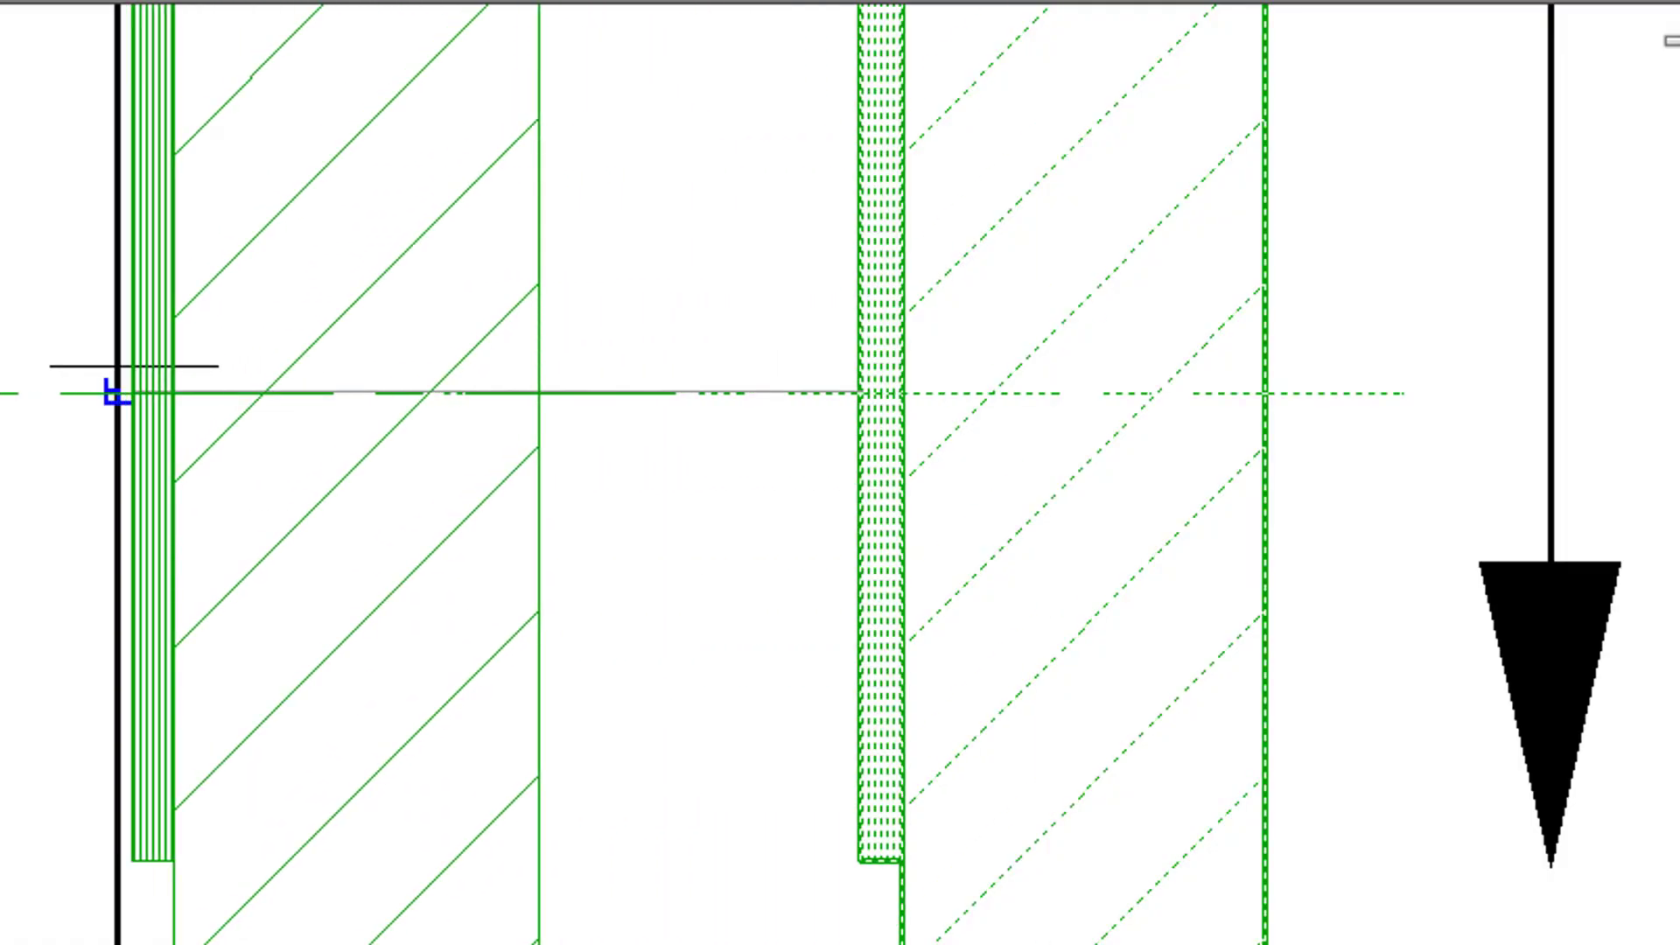
pyautogui.click(117, 390)
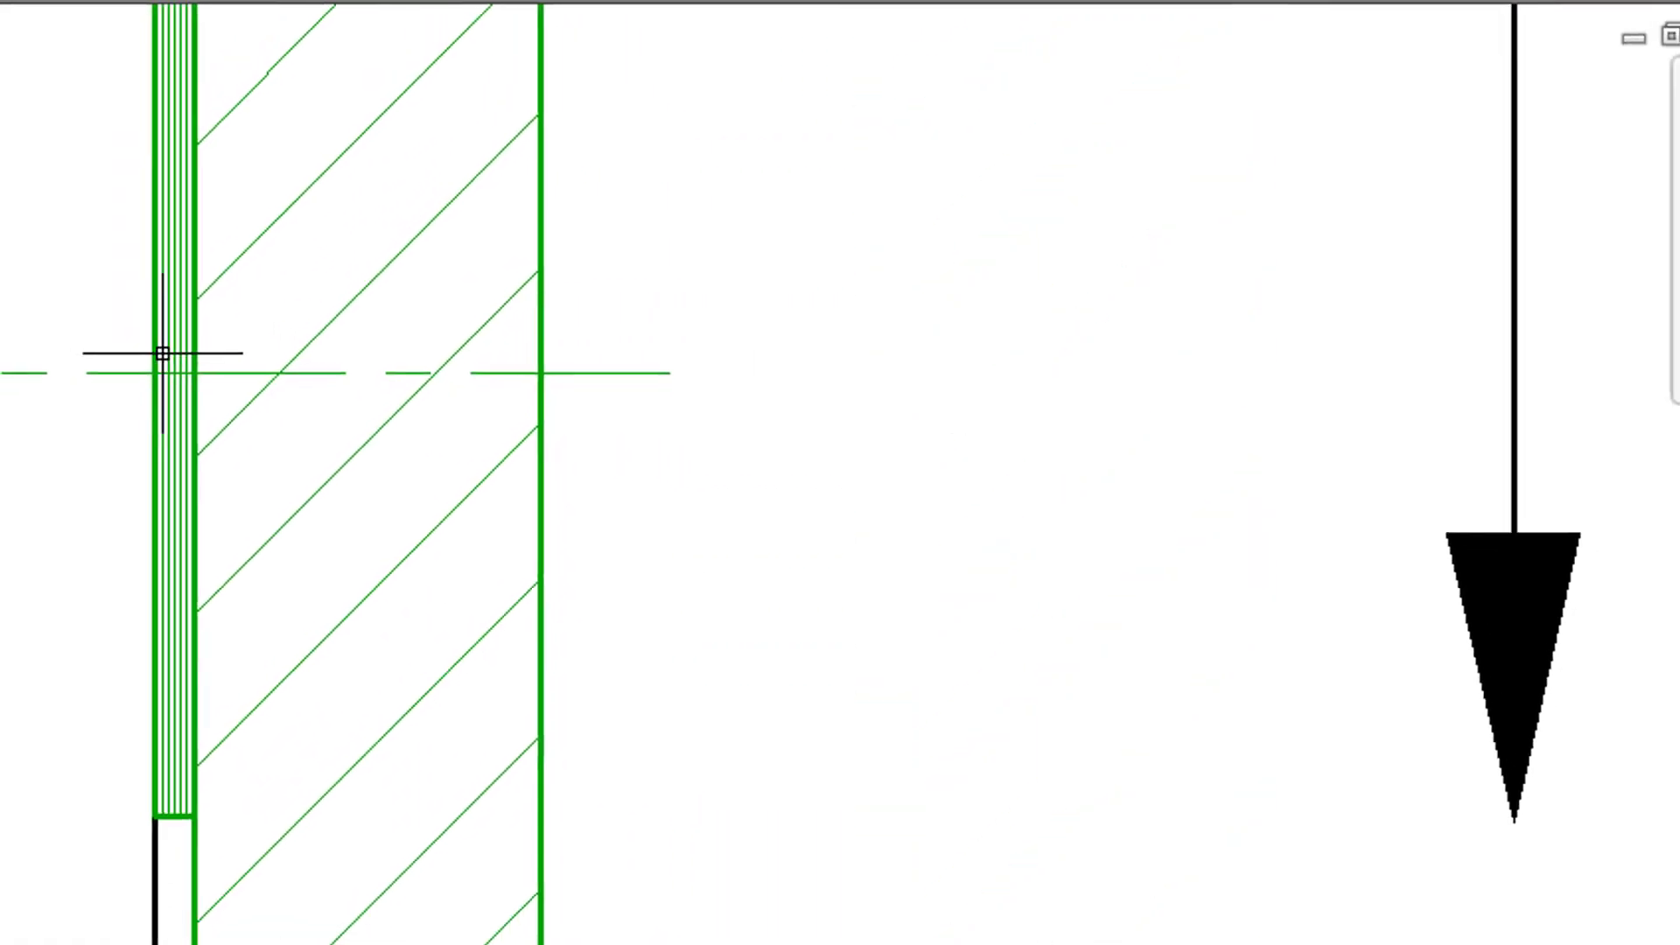
pyautogui.scroll(-2, 330, 399)
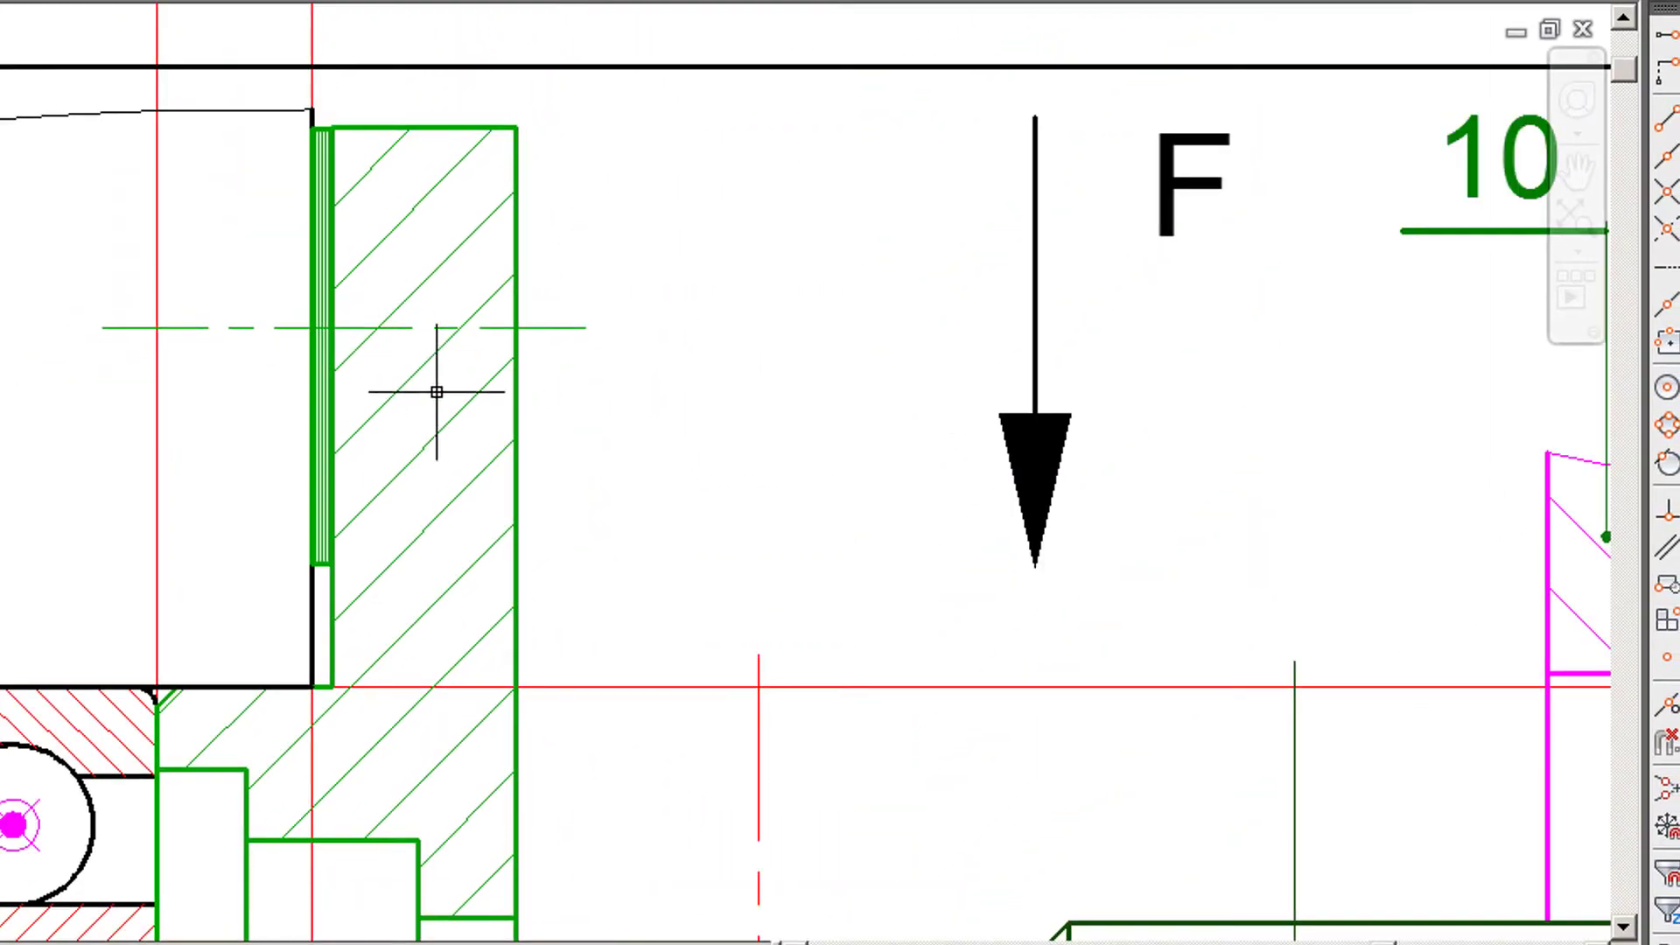
# - Erase all the construction lines from the drawing
pyautogui.moveTo(383, 478); pyautogui.dragTo(599, 66, button='middle')
pyautogui.moveTo(645, 323)
pyautogui.mouseDown(button='middle')
pyautogui.moveTo(701, 123)
pyautogui.moveTo(873, 176)
pyautogui.moveTo(952, 115)
pyautogui.mouseUp(button='middle')
pyautogui.scroll(-2, 296, 368)
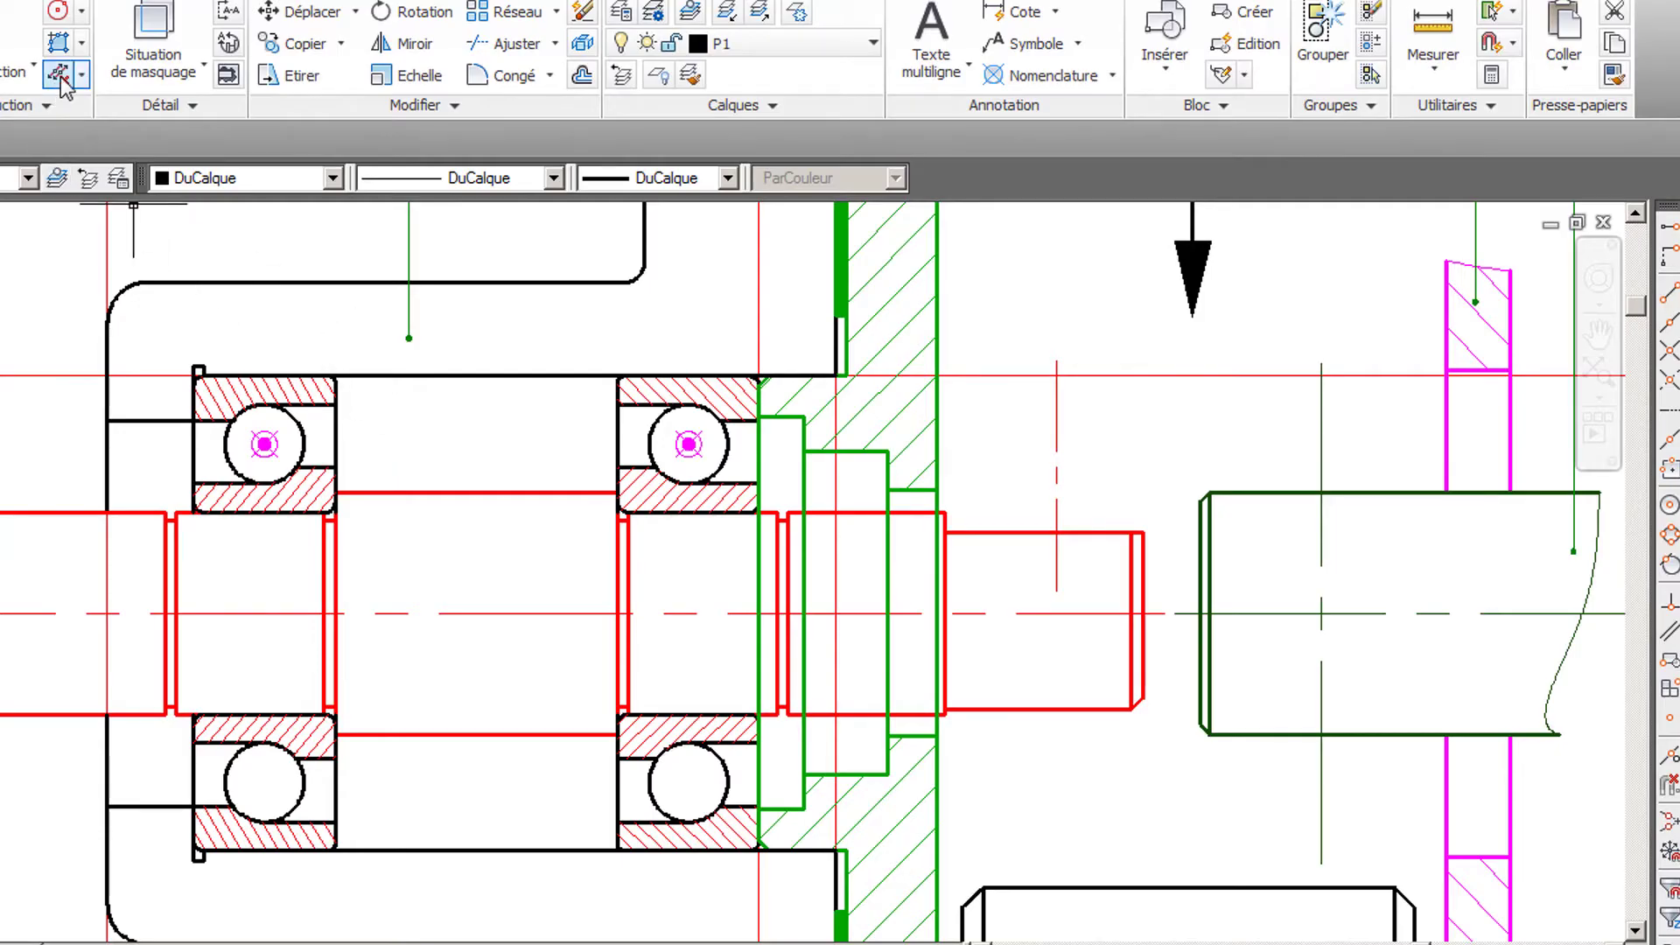
pyautogui.scroll(-2, 537, 409)
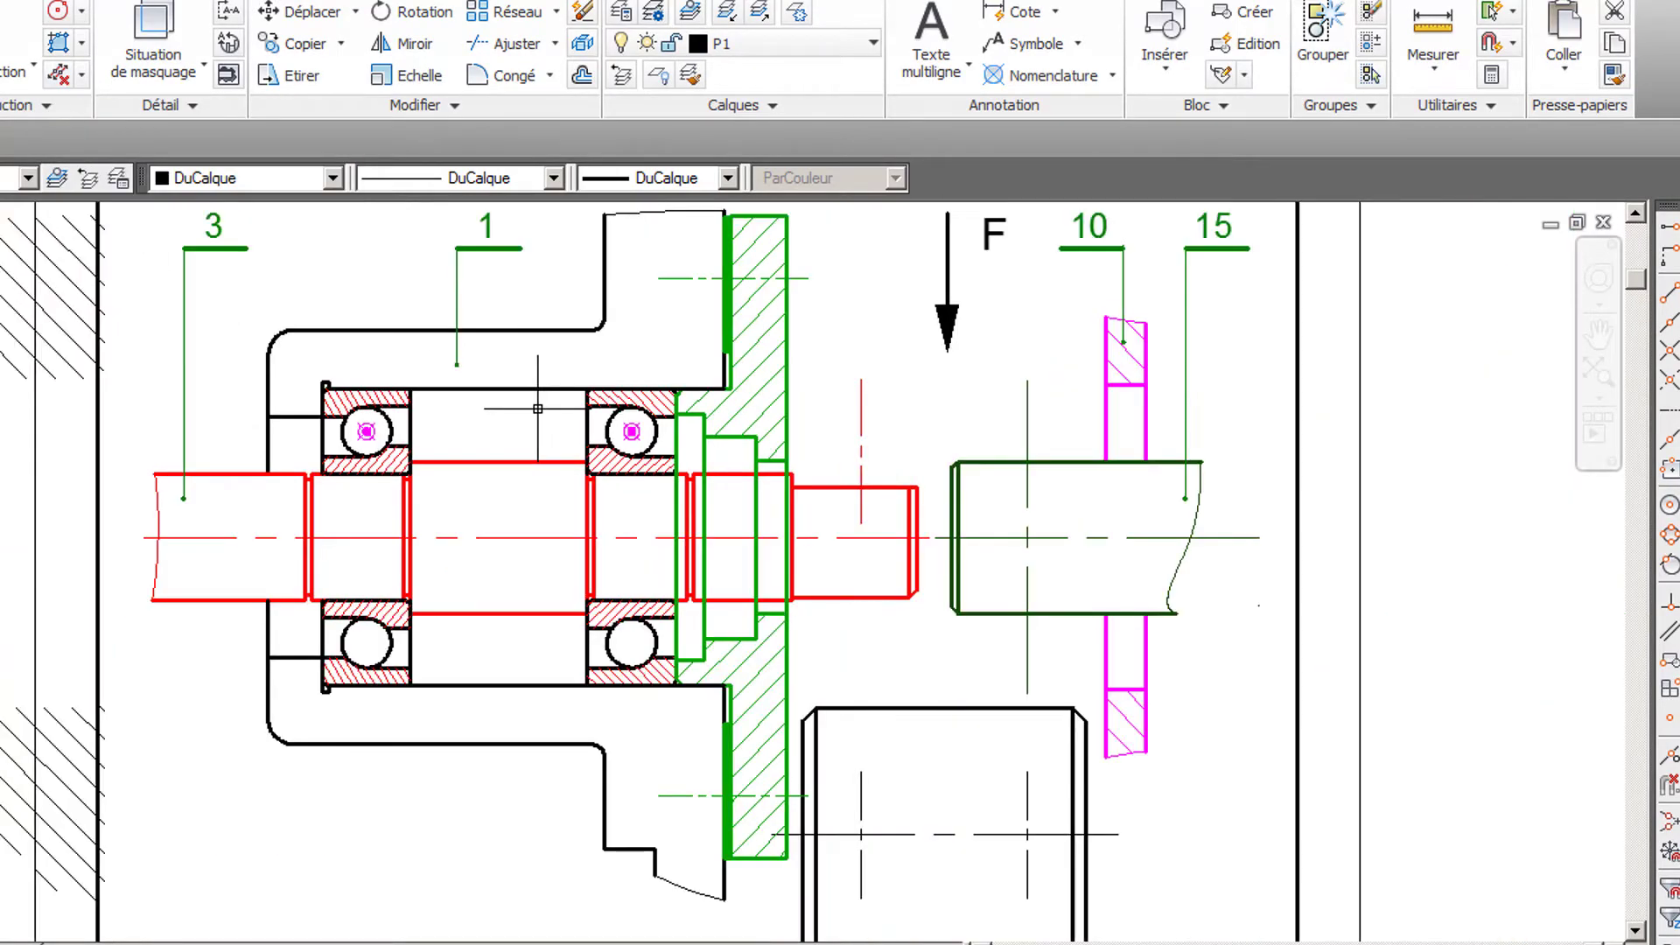
# - Hatch the upper and lower housing sections with the properties copied from the existing black hatch beside the drawing frame
pyautogui.moveTo(539, 412)
pyautogui.mouseDown(button='middle')
pyautogui.moveTo(766, 375)
pyautogui.moveTo(761, 471)
pyautogui.moveTo(652, 488)
pyautogui.mouseUp(button='middle')
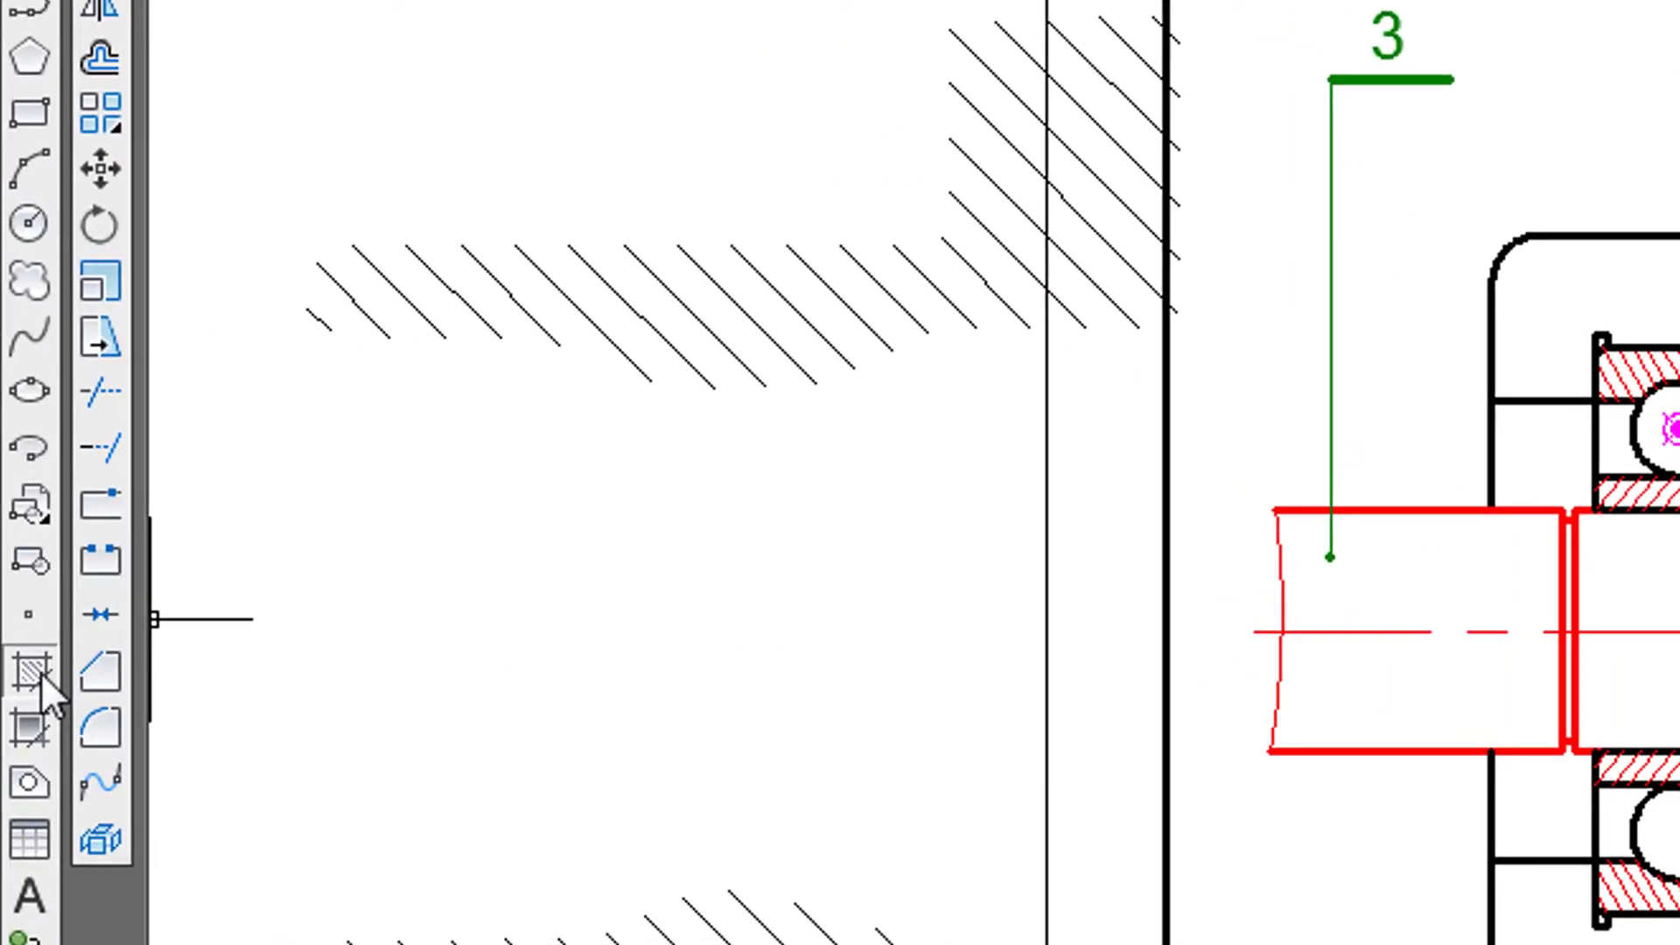
pyautogui.click(40, 672)
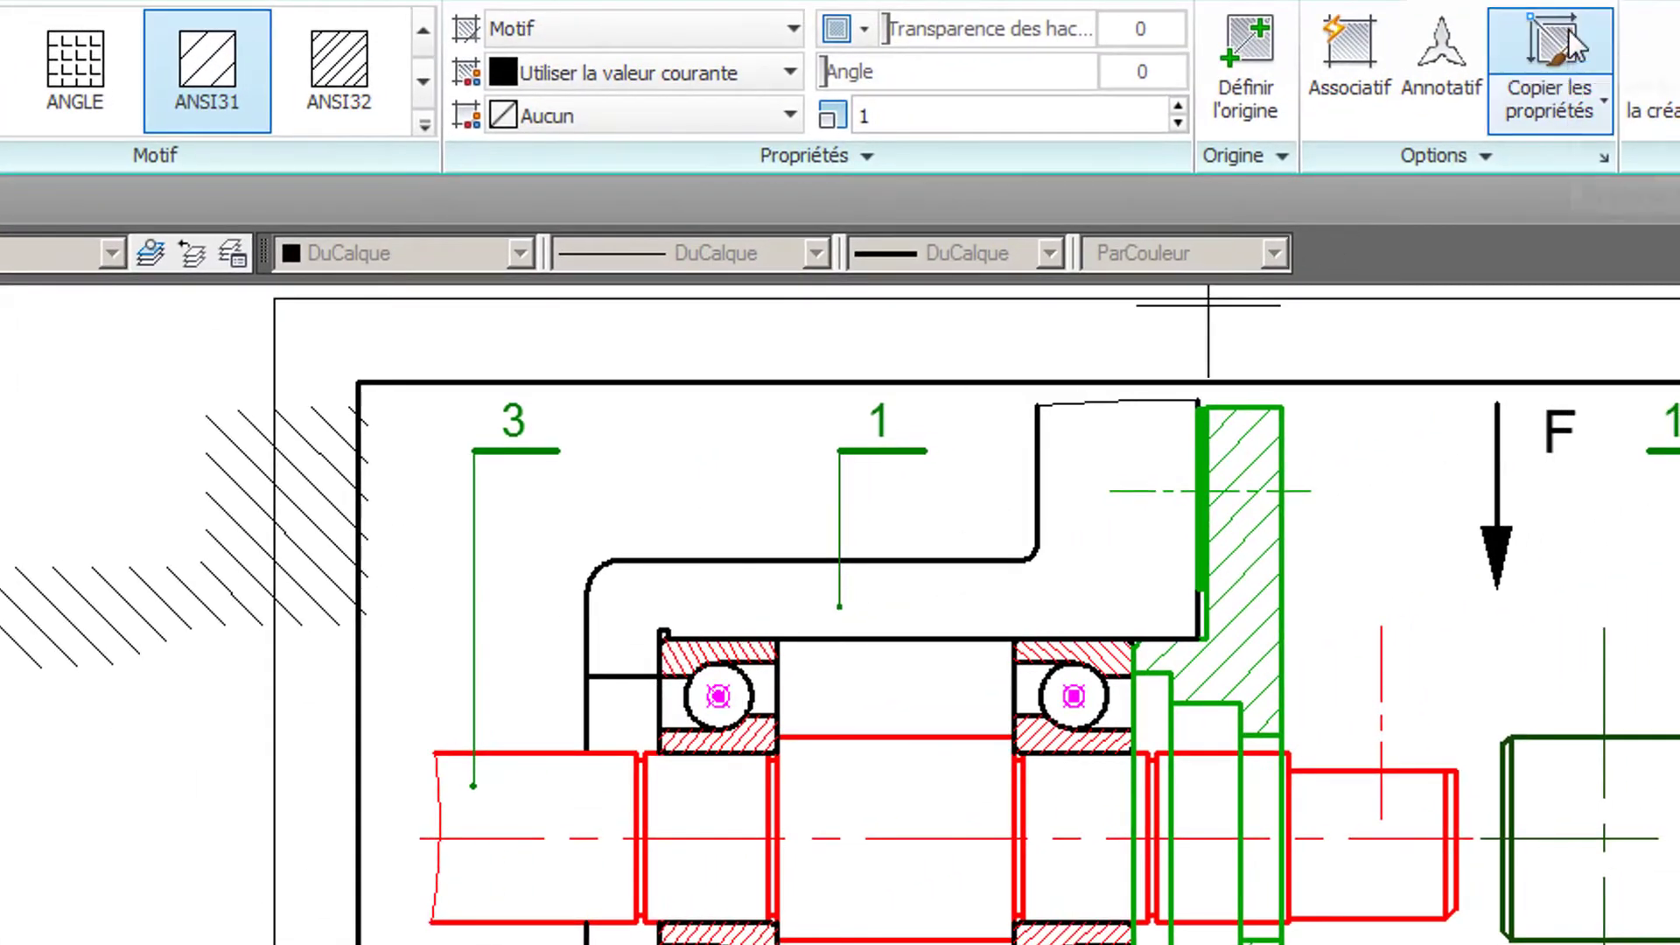
pyautogui.click(1566, 41)
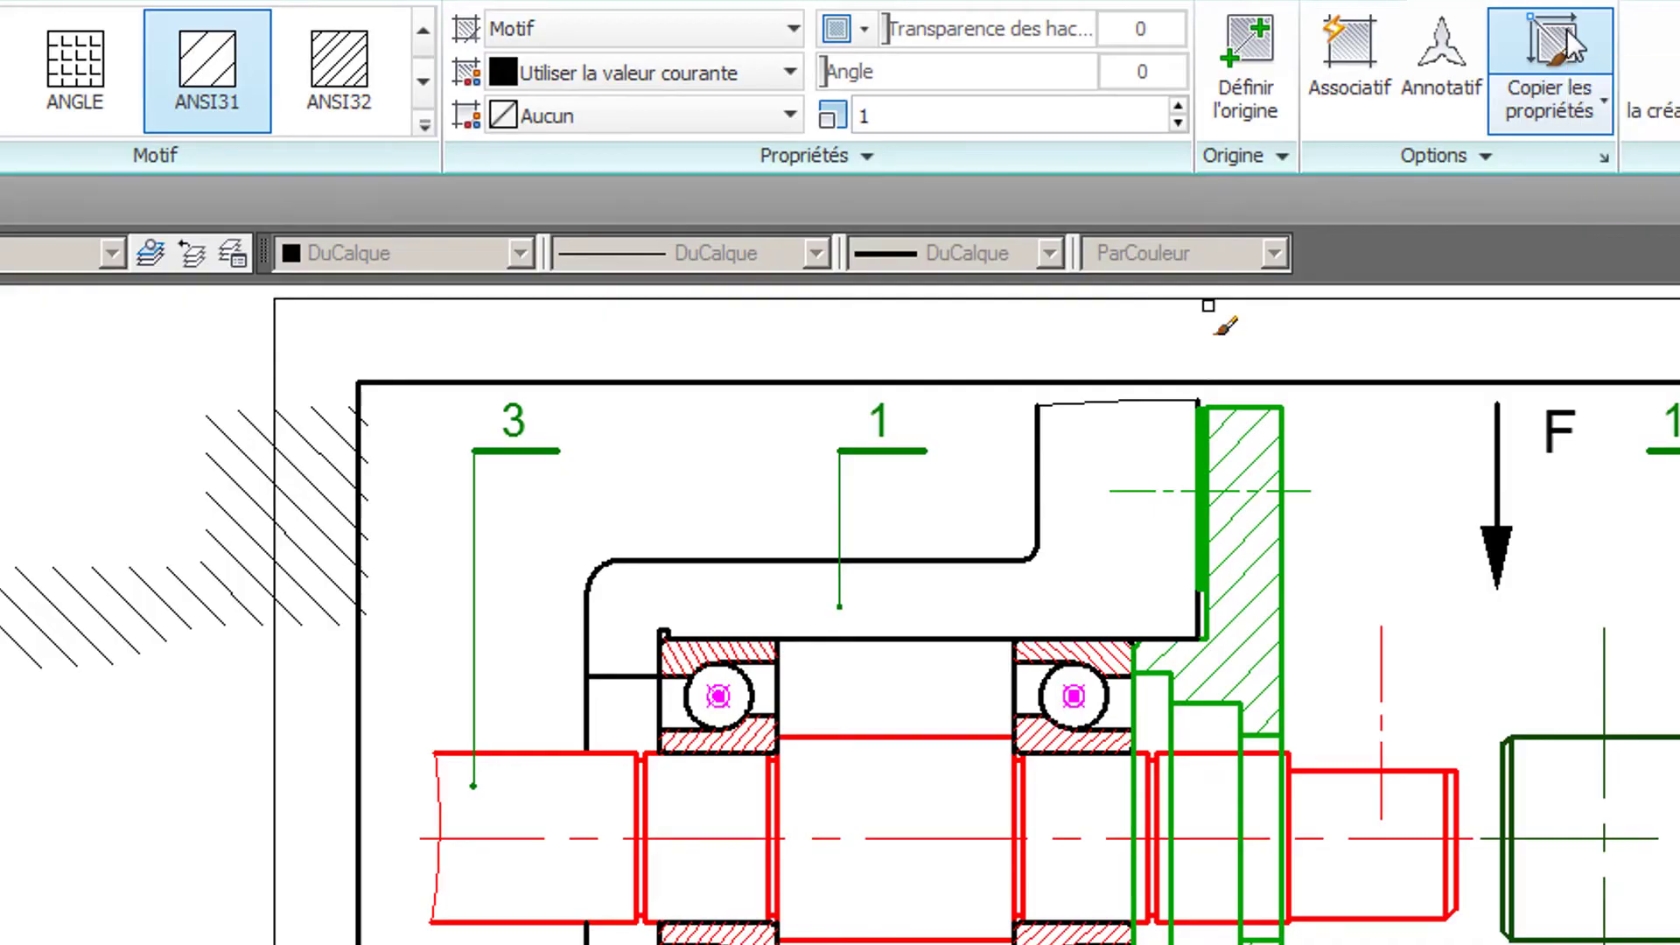
pyautogui.click(209, 564)
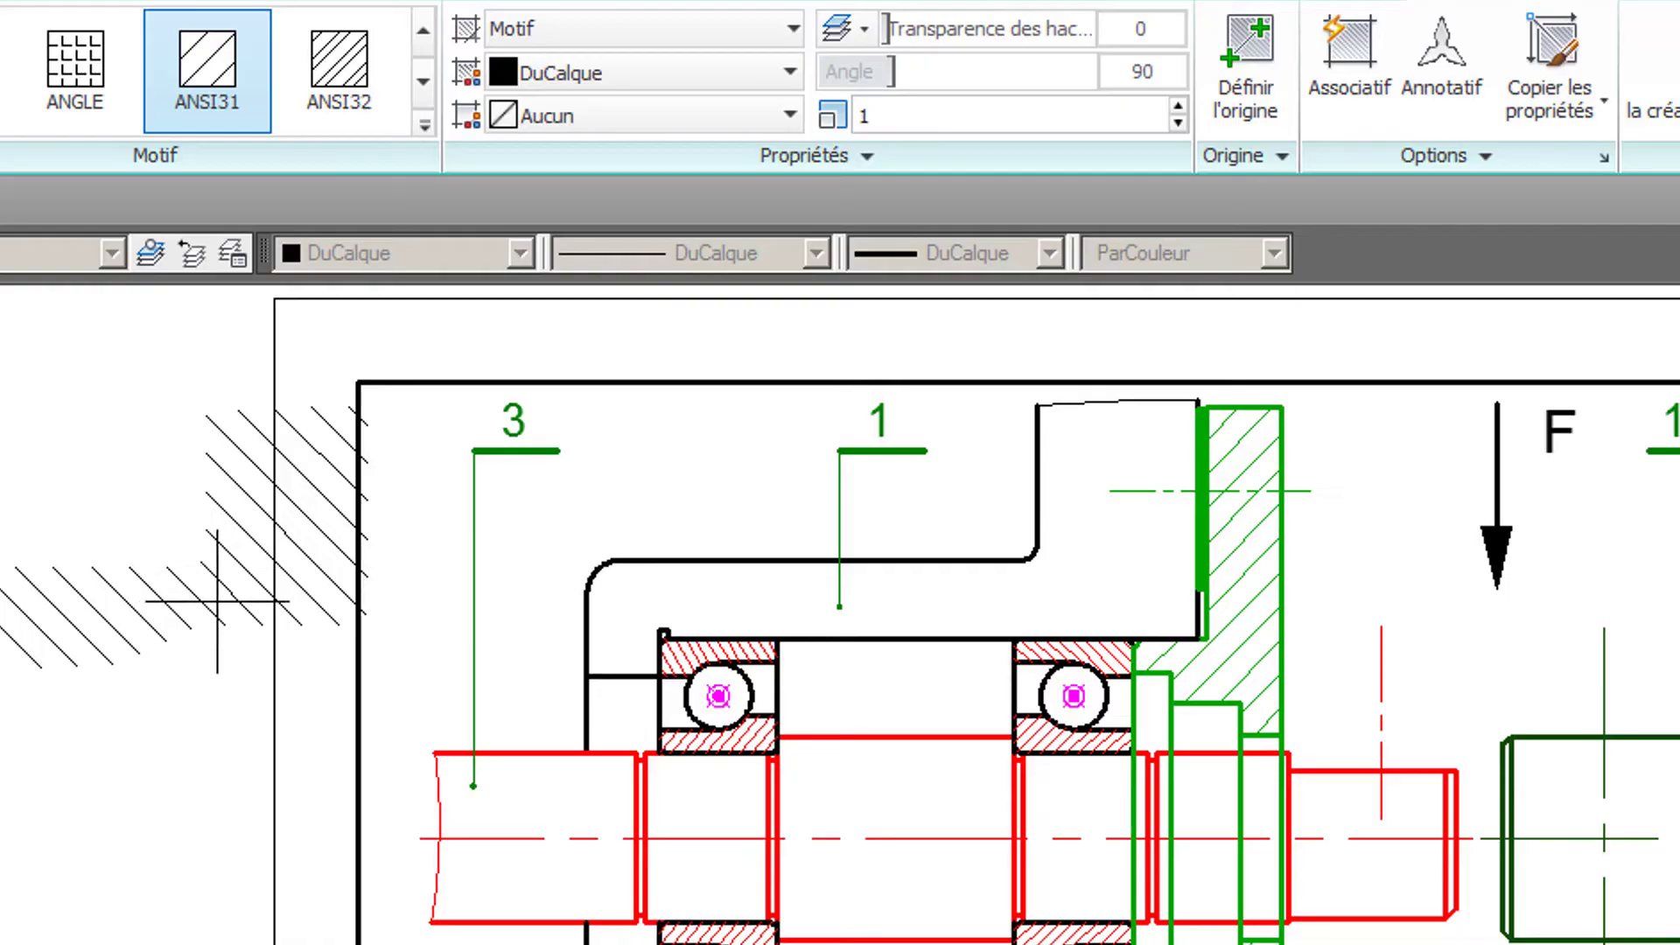
pyautogui.click(1066, 557)
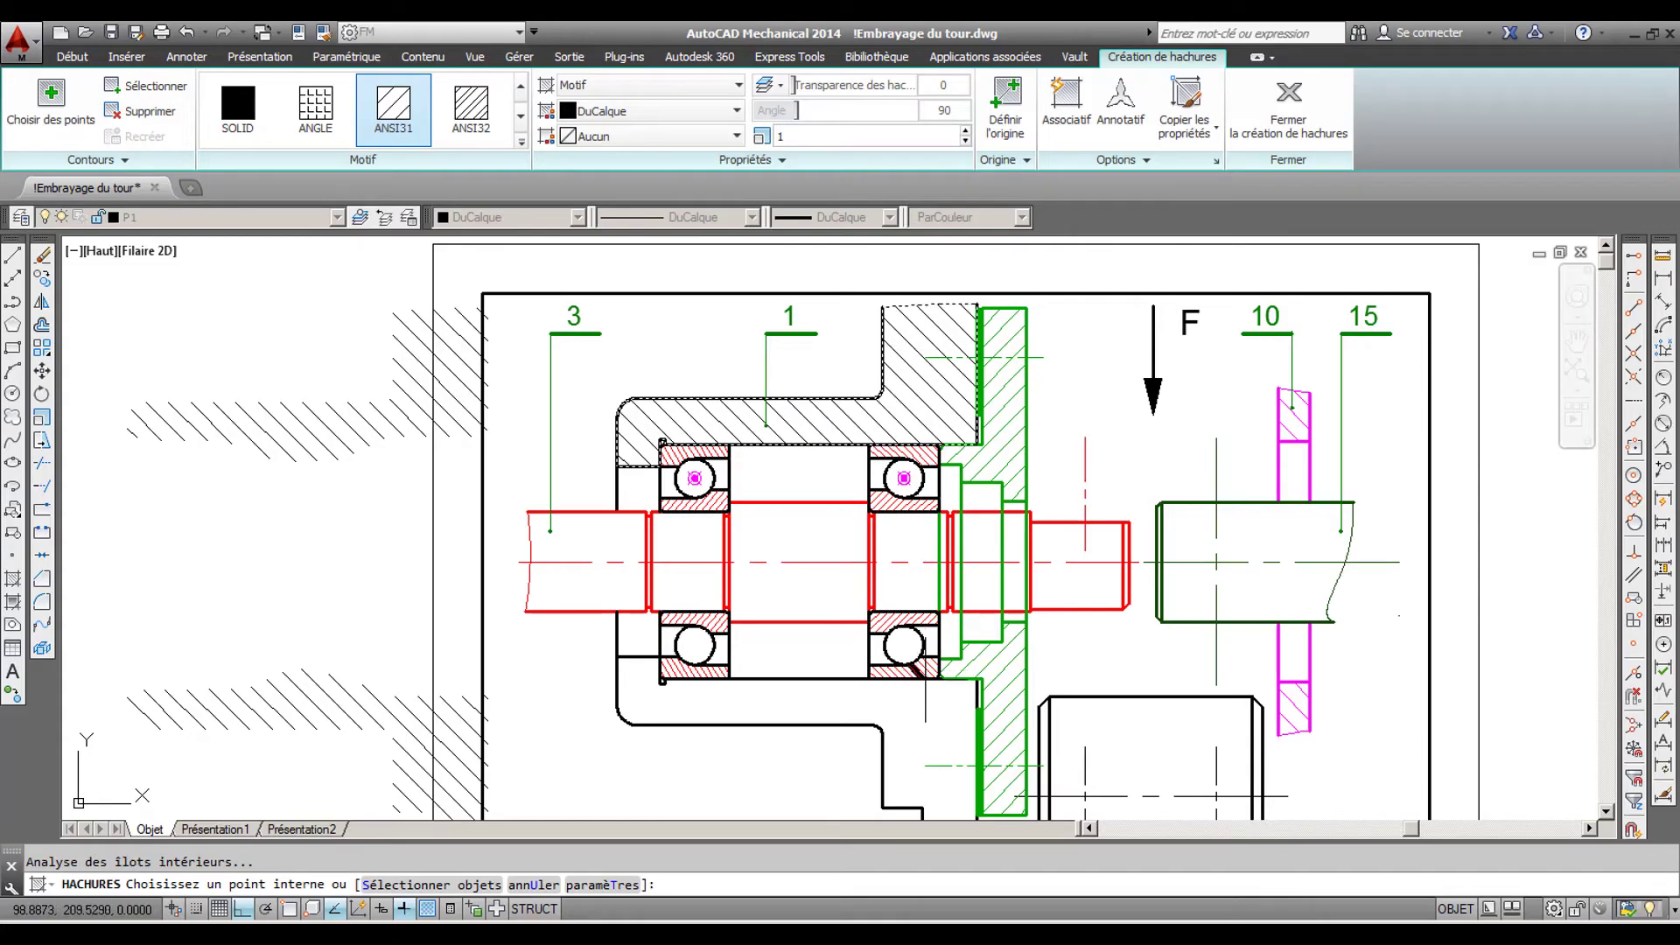
pyautogui.click(927, 723)
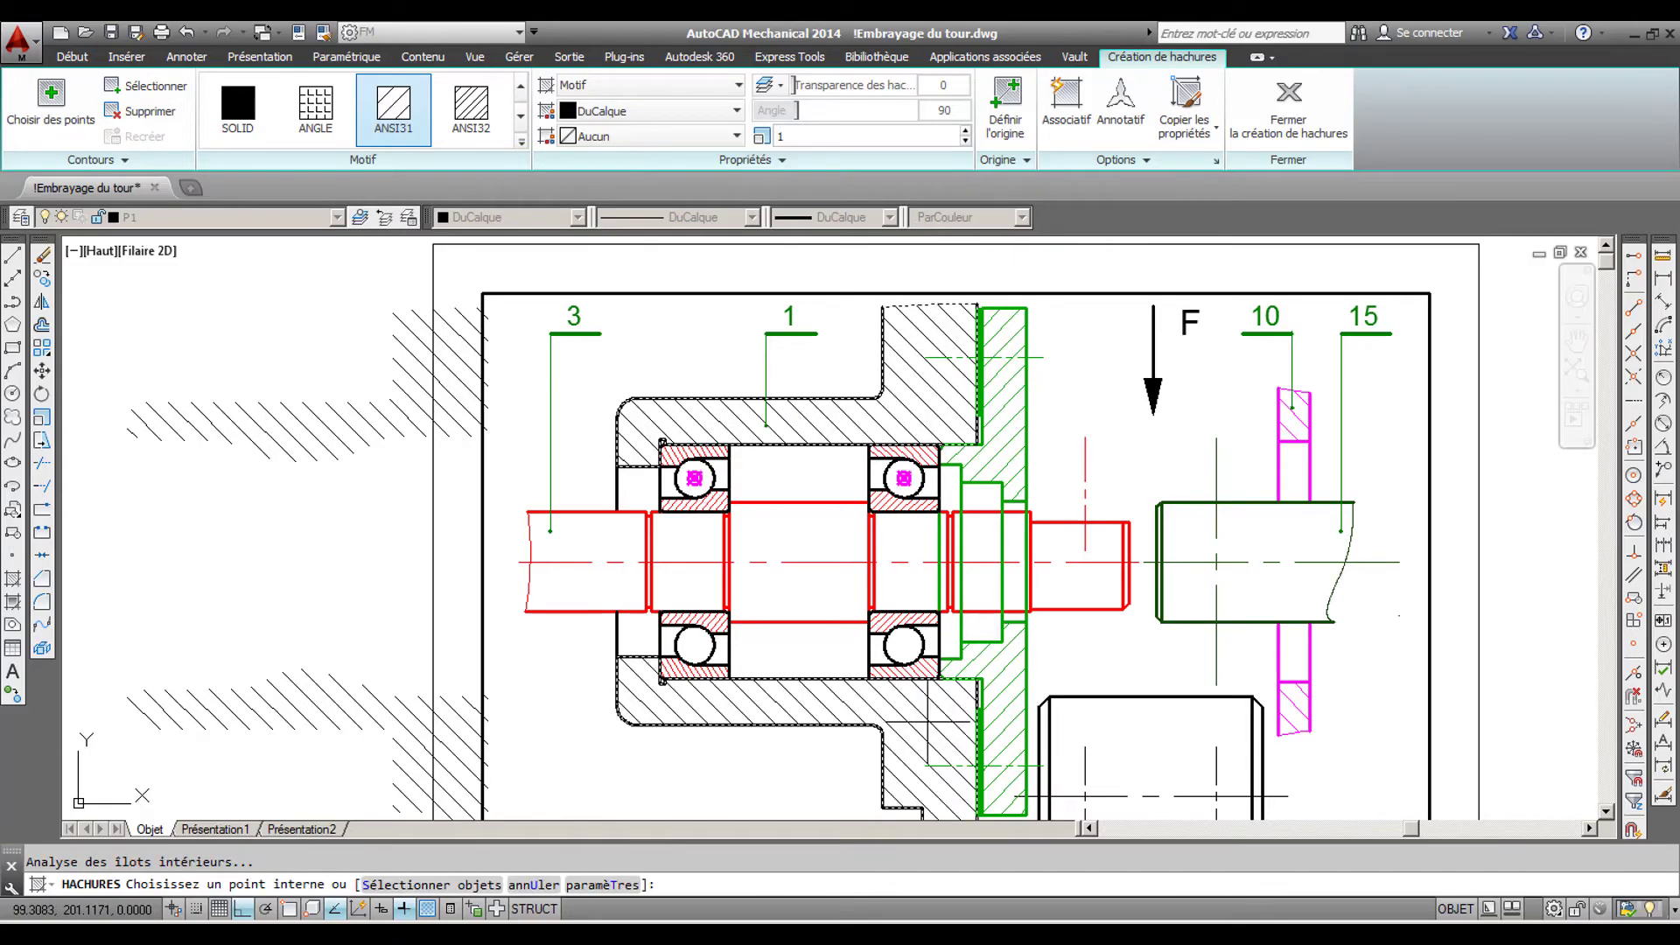
pyautogui.moveTo(928, 722); pyautogui.dragTo(925, 635, button='middle')
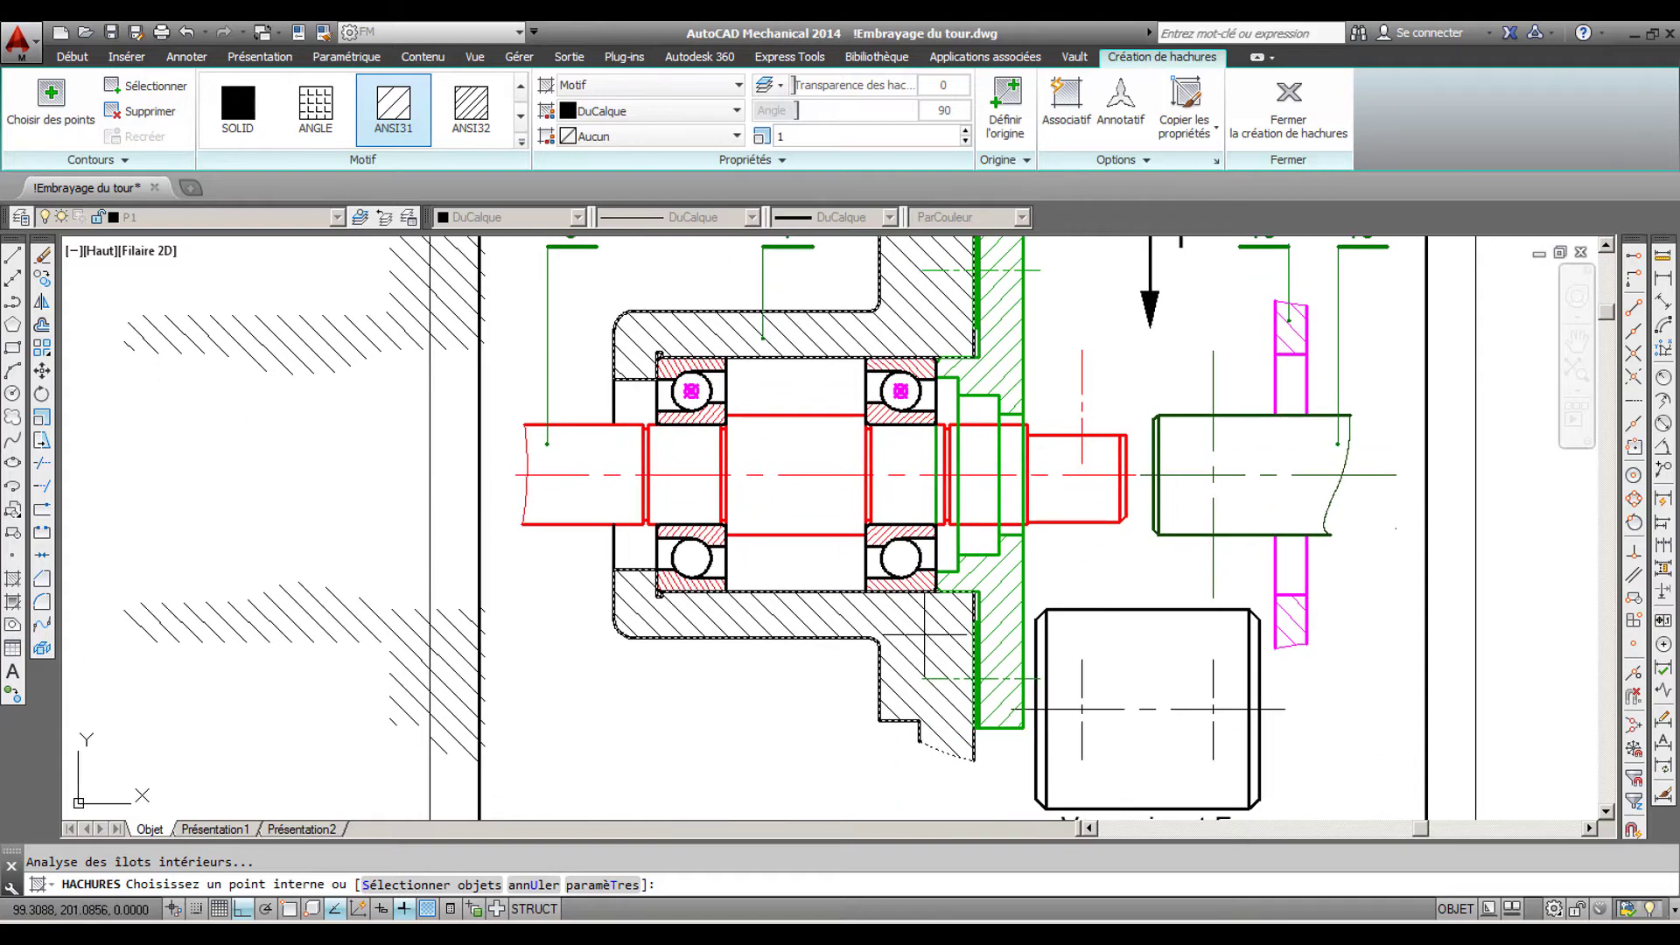
pyautogui.press('Return')
# - Explode the cover block into separate objects with the Burst command
pyautogui.scroll(-2, 850, 521)
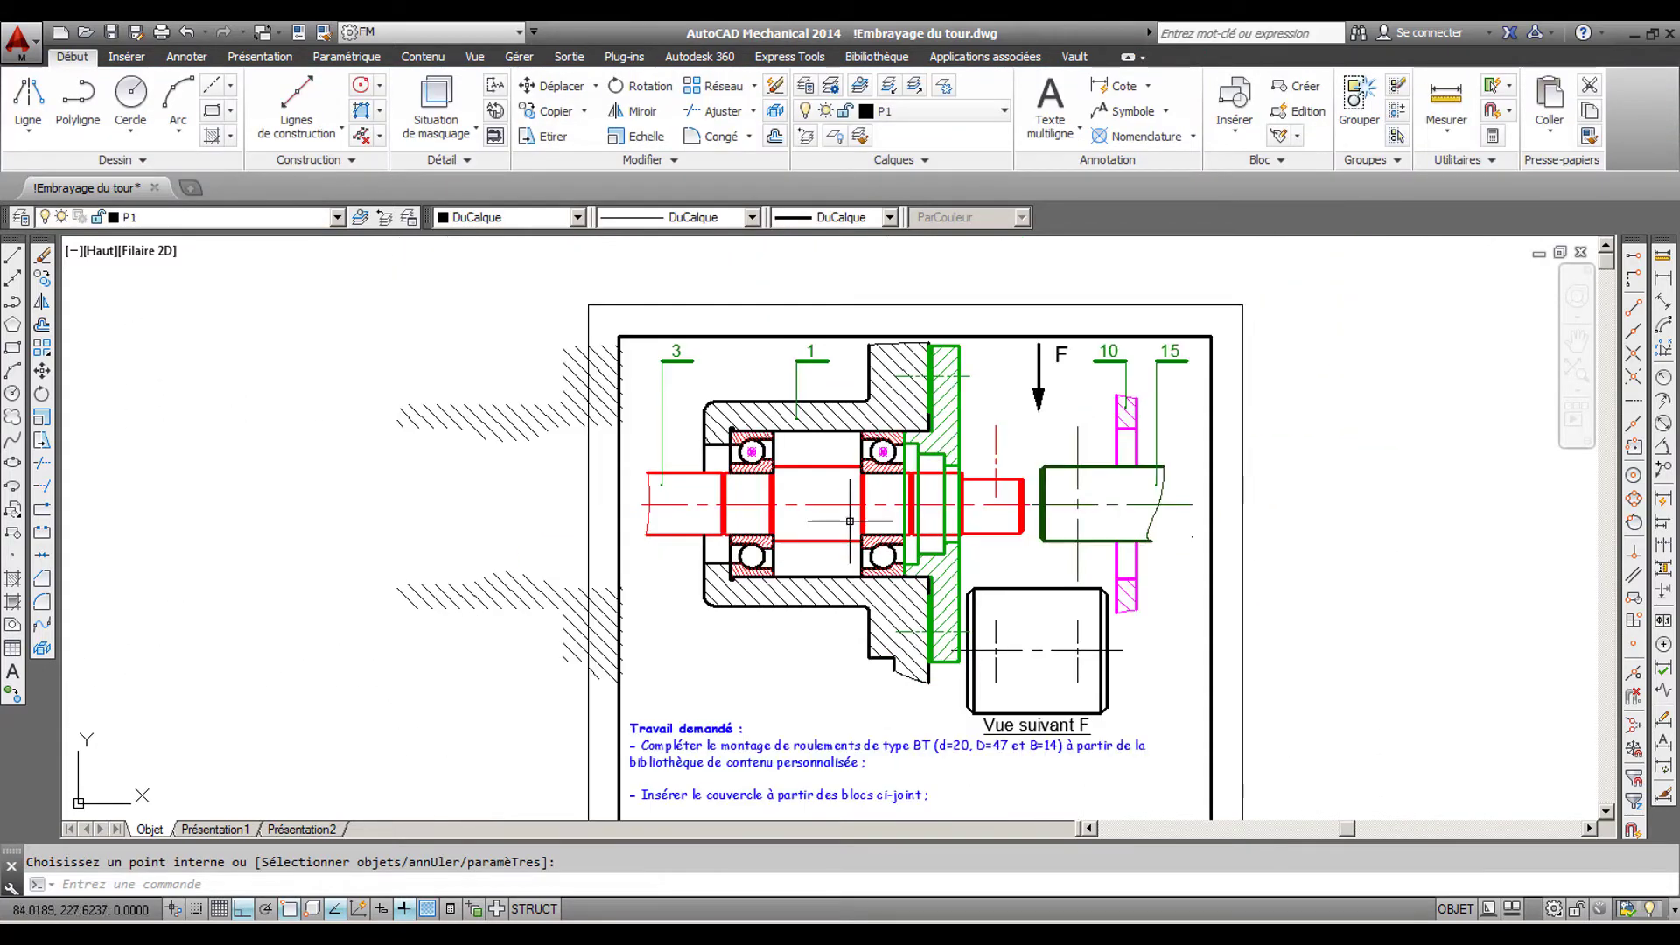
pyautogui.moveTo(849, 521); pyautogui.dragTo(771, 513, button='middle')
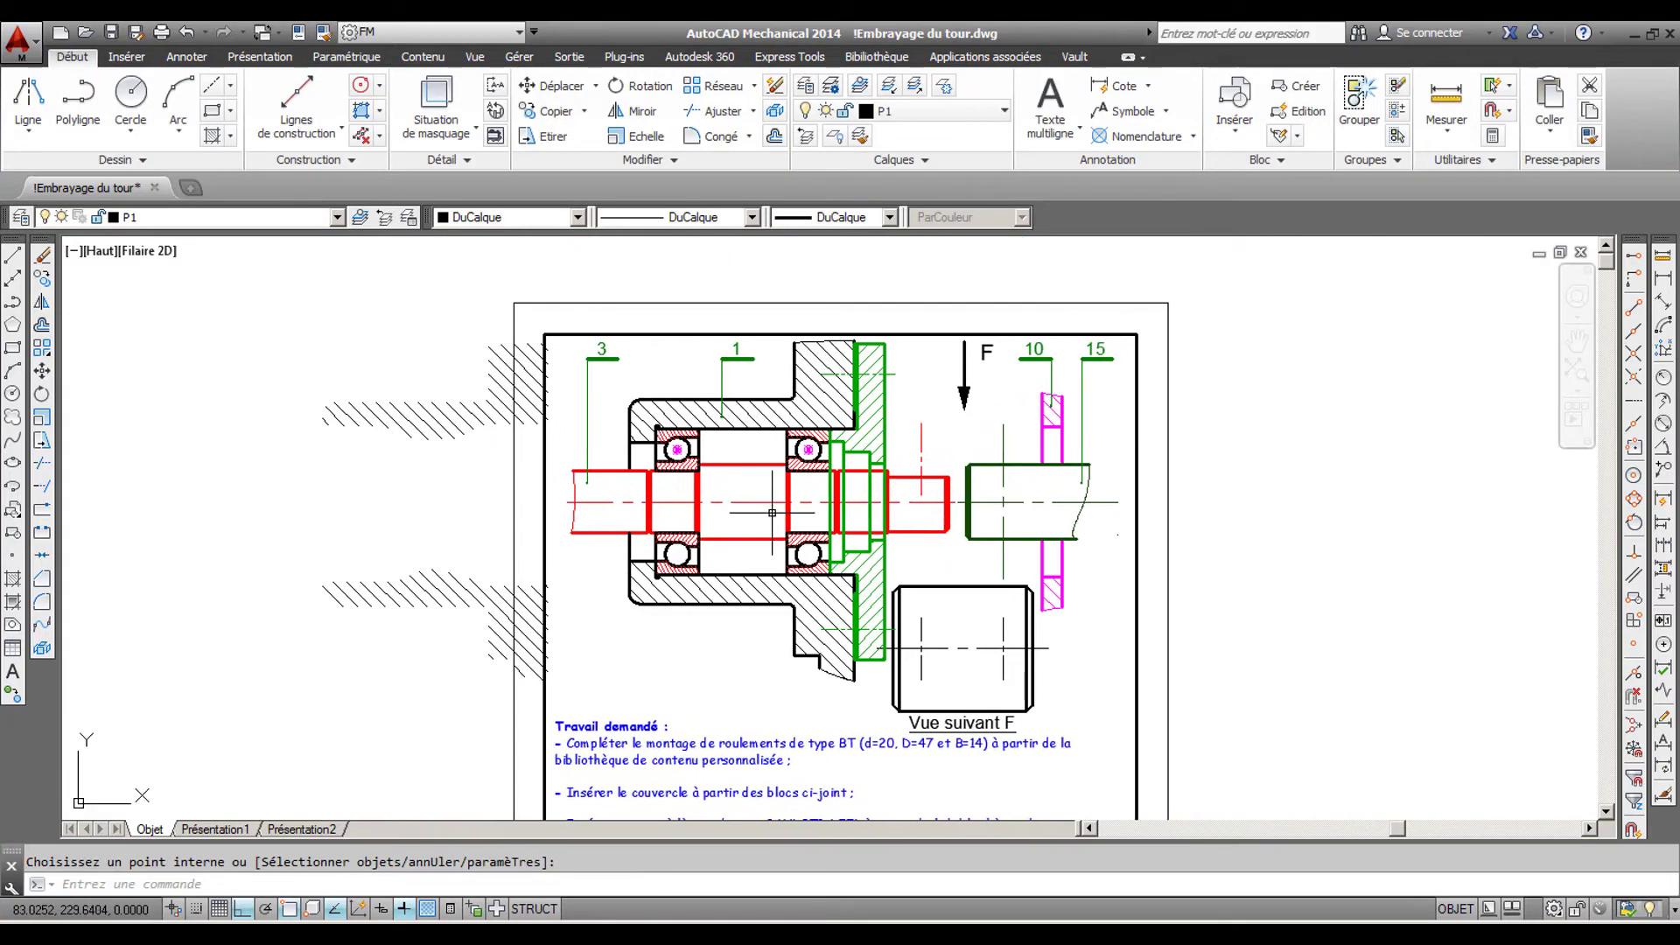
pyautogui.scroll(4, 880, 487)
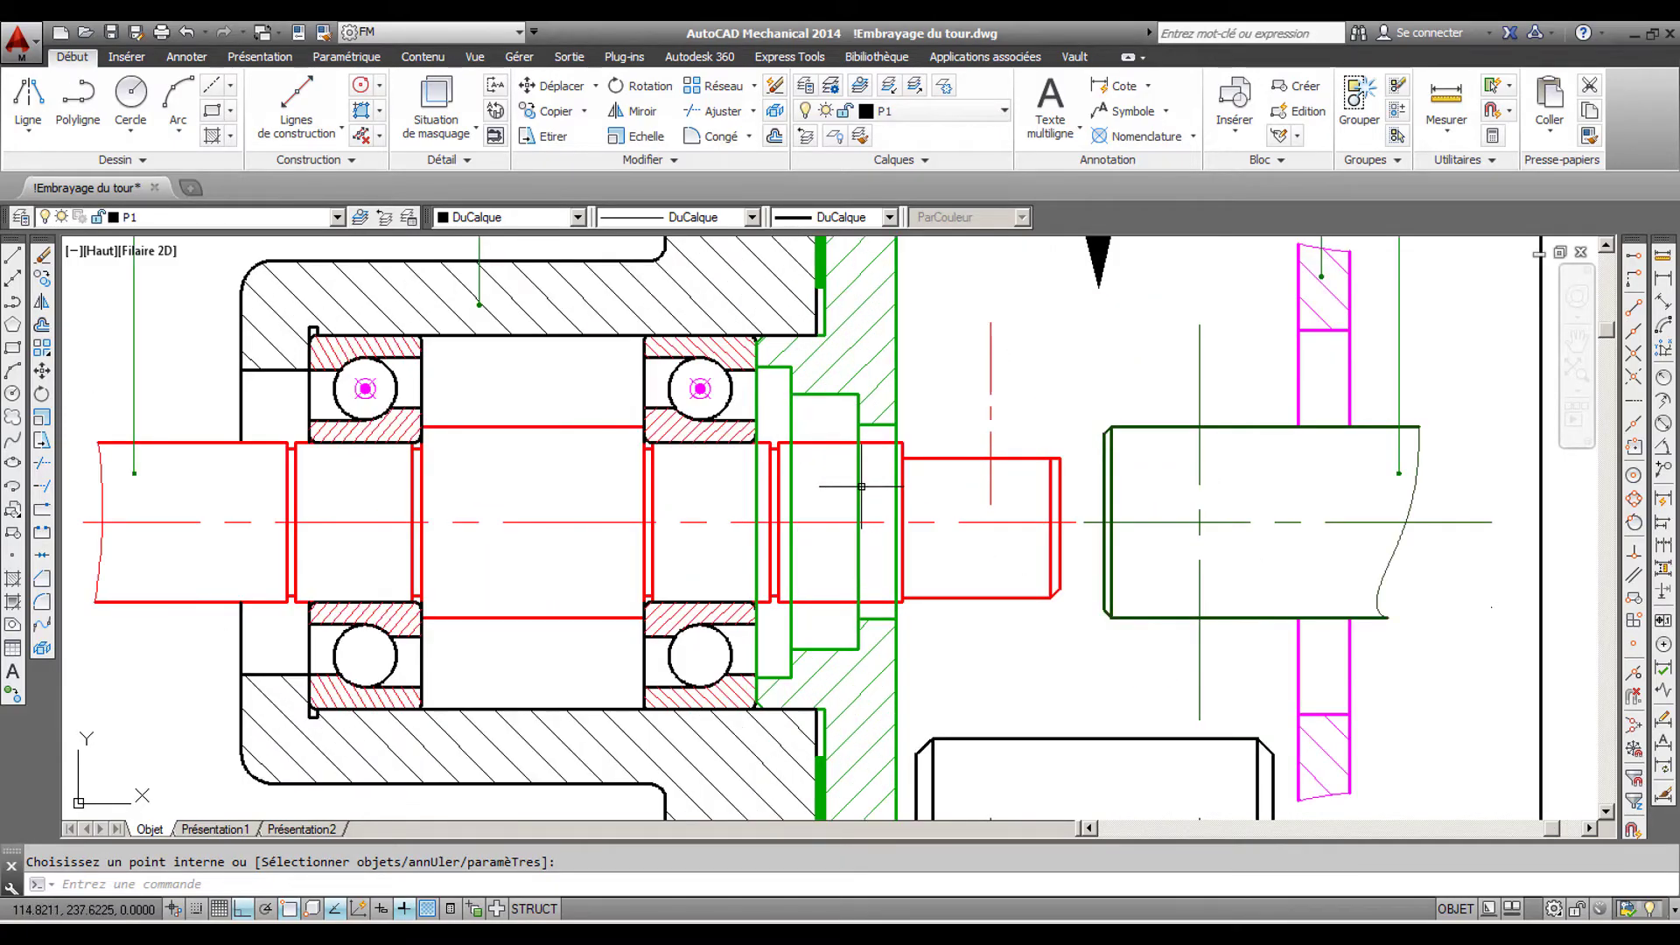
pyautogui.press('Escape')
pyautogui.click(857, 483)
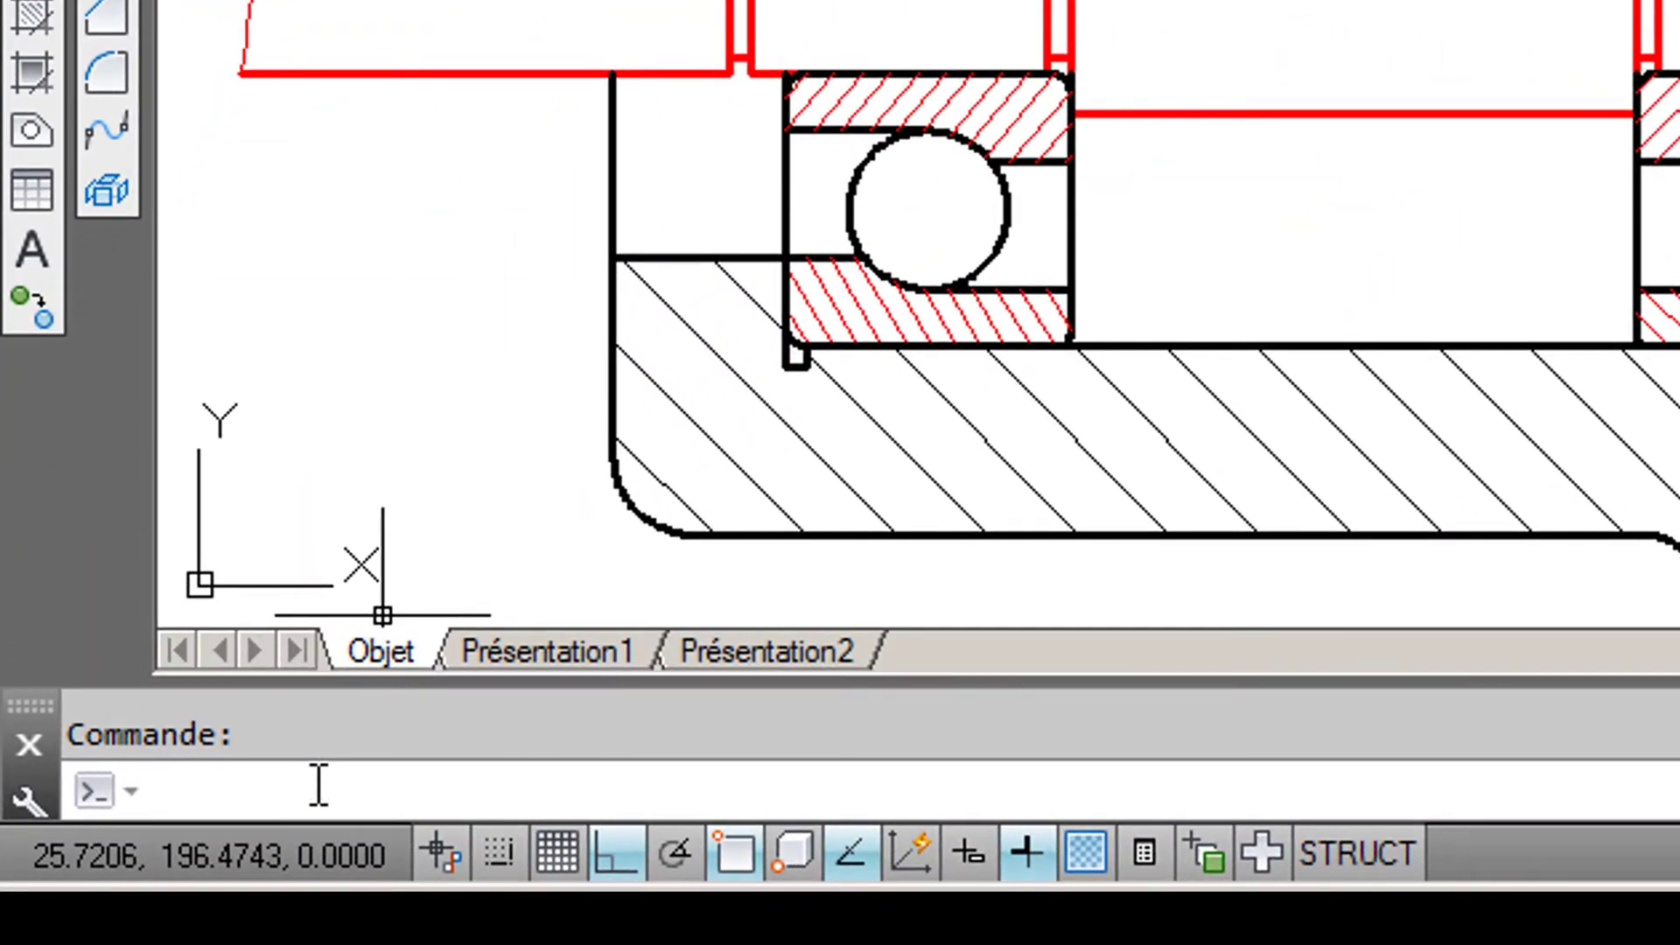
pyautogui.write('burs')
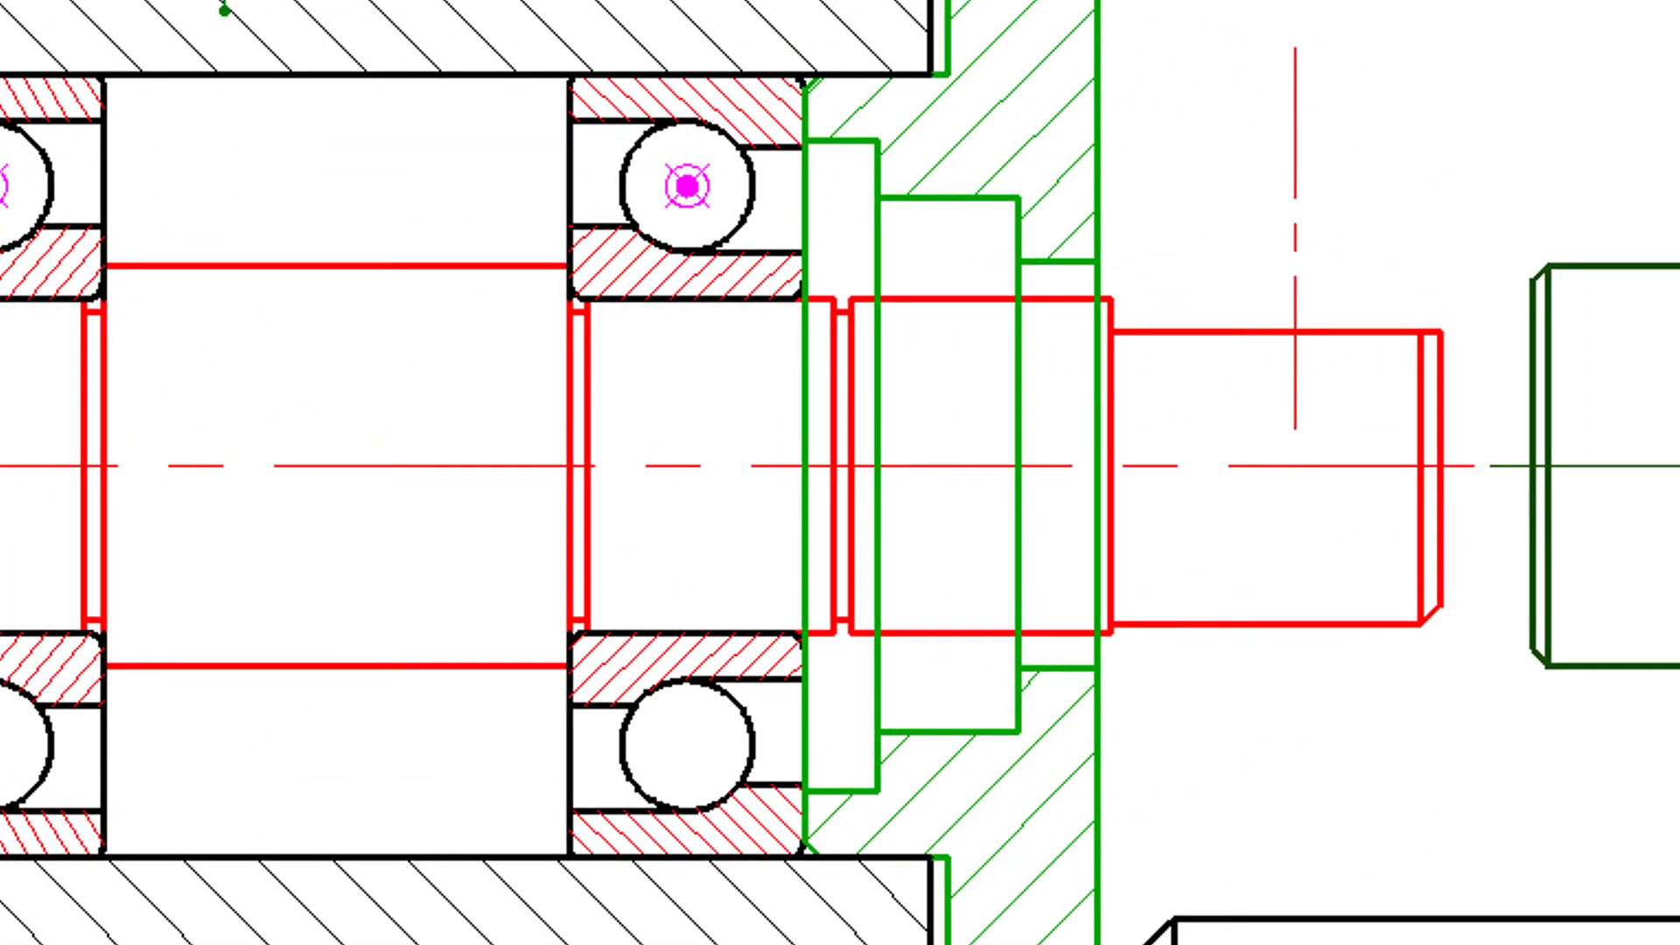
pyautogui.click(1019, 418)
pyautogui.press('Return')
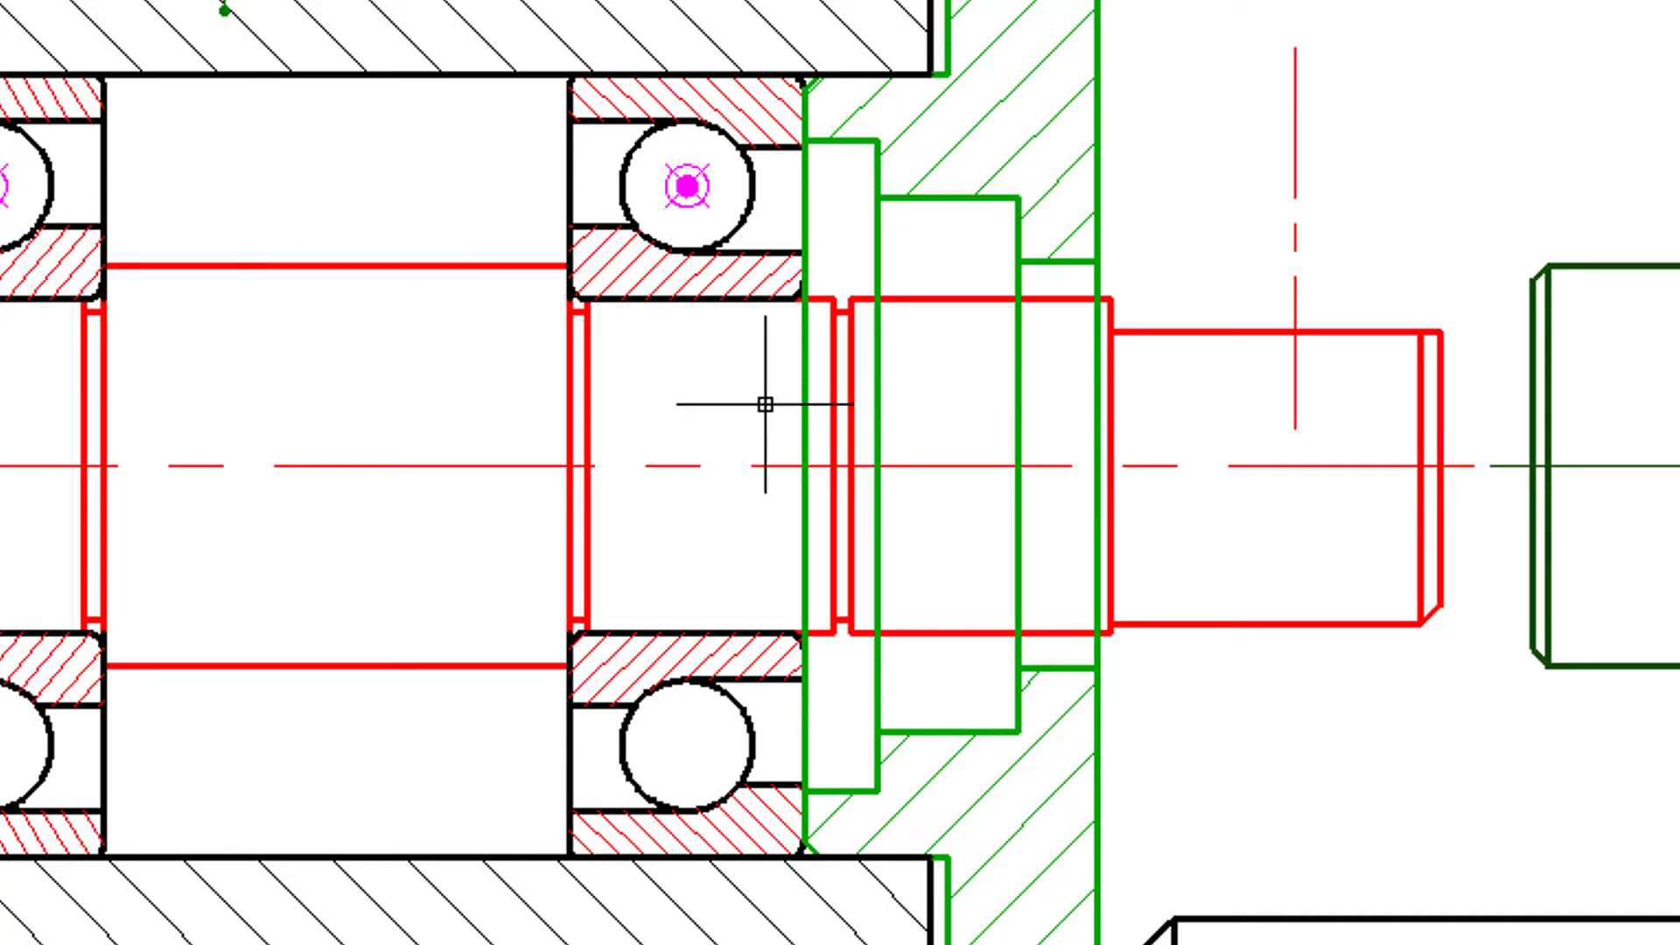
# - Trim the cover's vertical edges where they cross the shaft, using the shaft's upper and lower outlines as cutting edges
pyautogui.scroll(2, 984, 434)
pyautogui.moveTo(1014, 431)
pyautogui.mouseDown(button='middle')
pyautogui.moveTo(1120, 446)
pyautogui.moveTo(1230, 402)
pyautogui.mouseUp(button='middle')
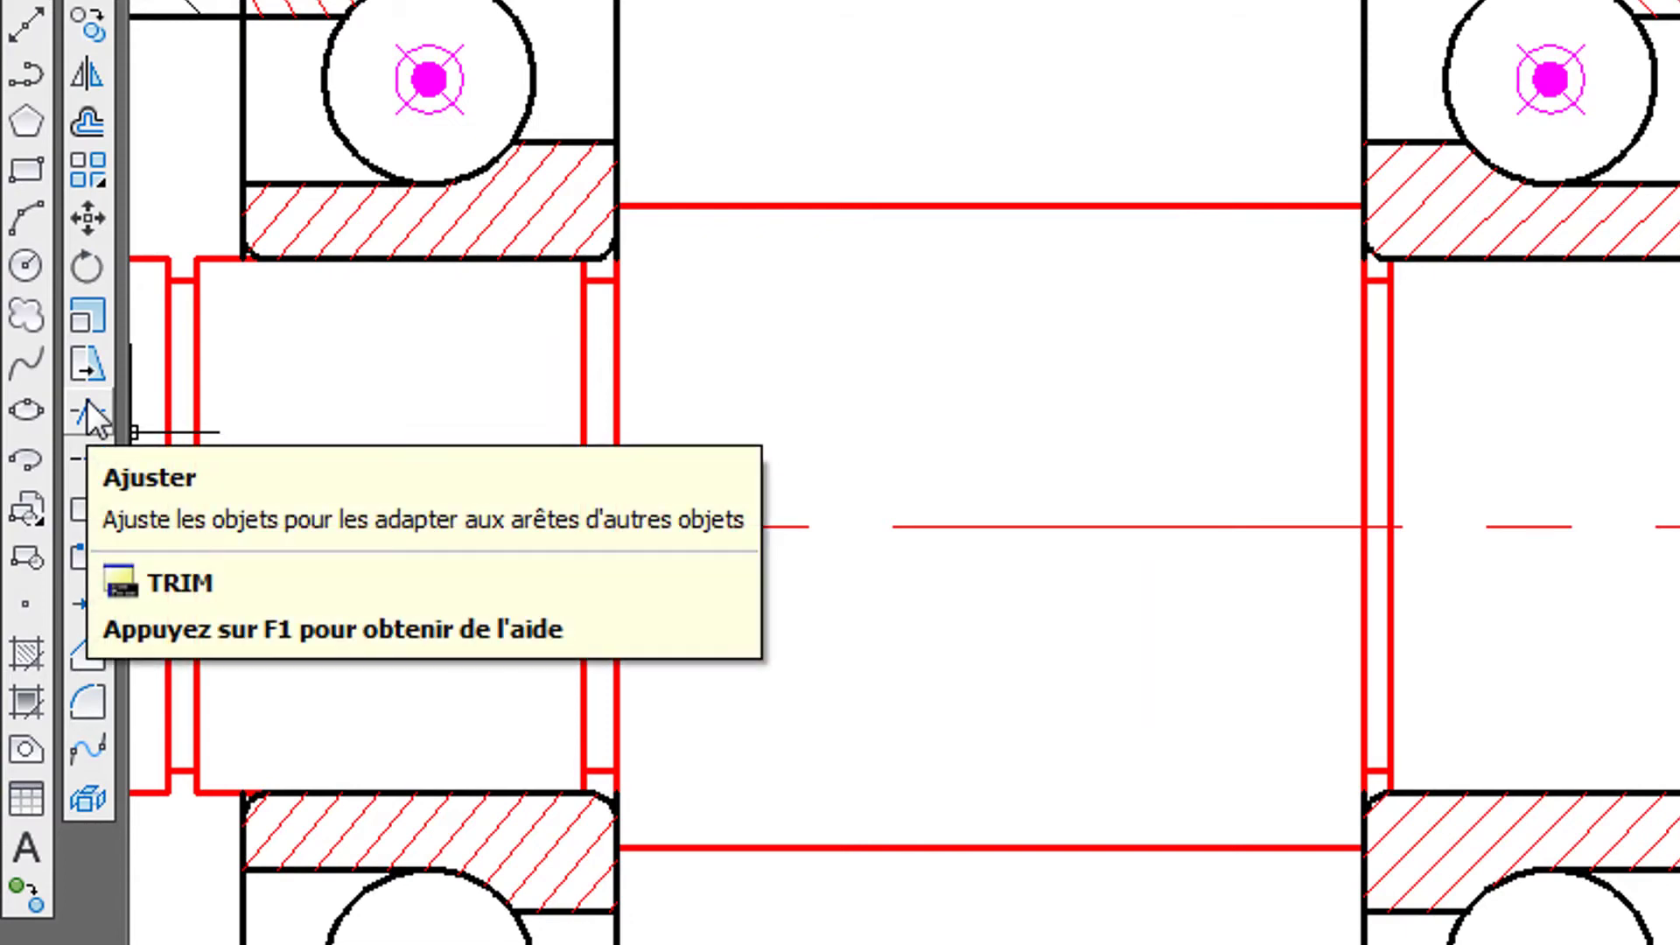
pyautogui.click(94, 418)
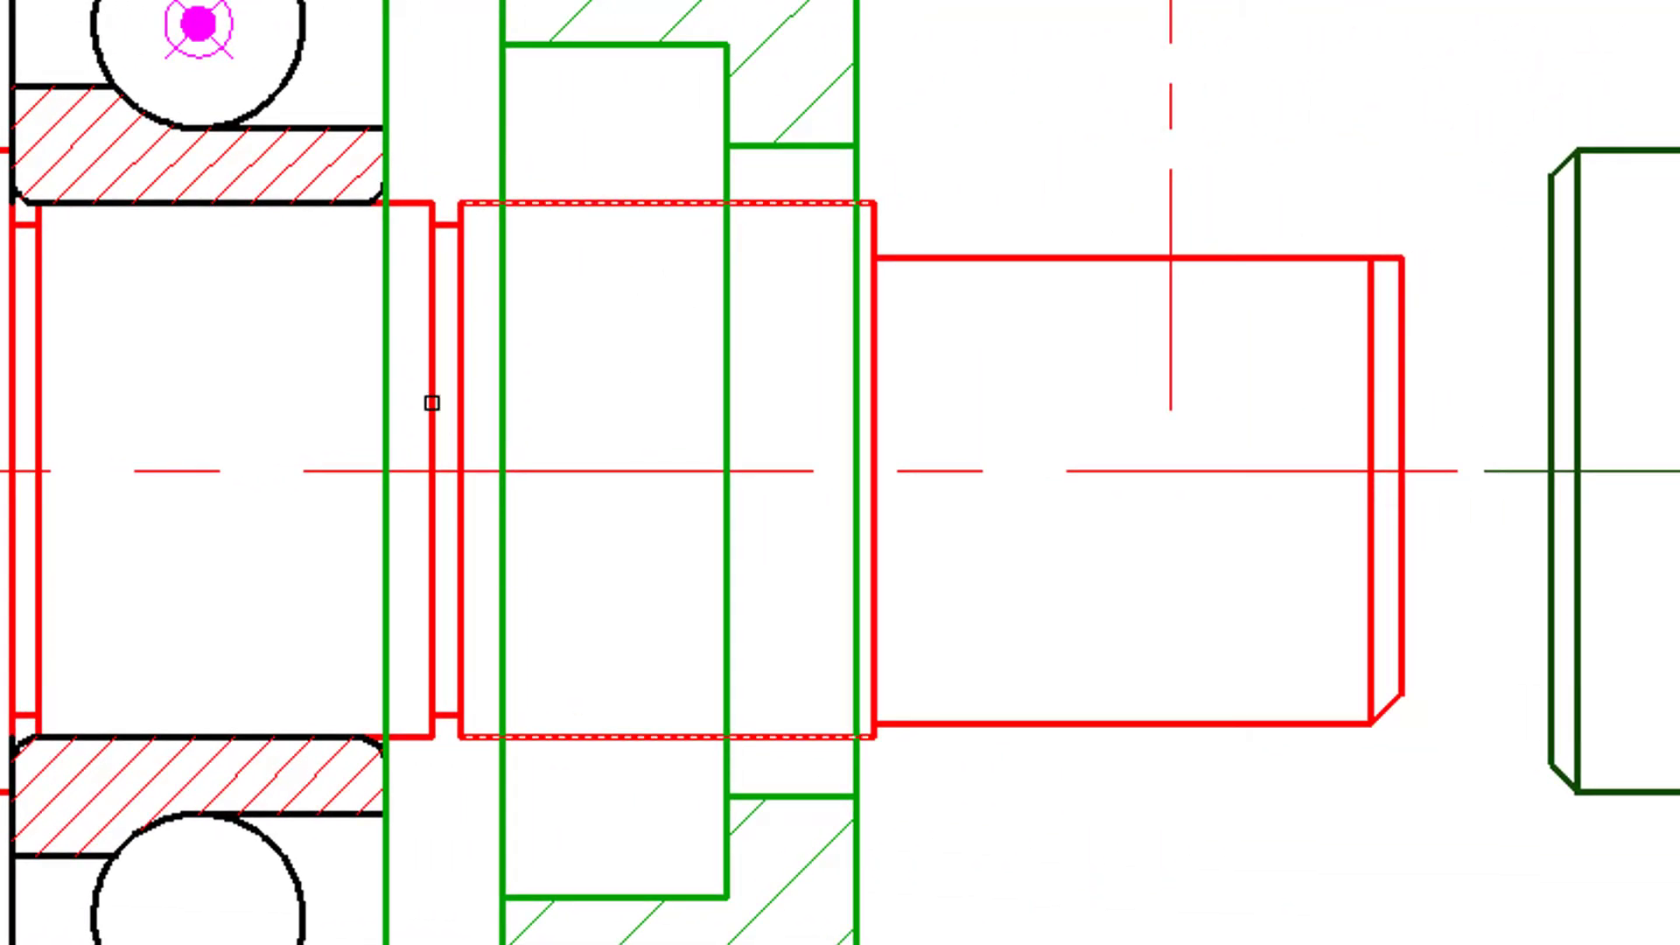
pyautogui.click(412, 200)
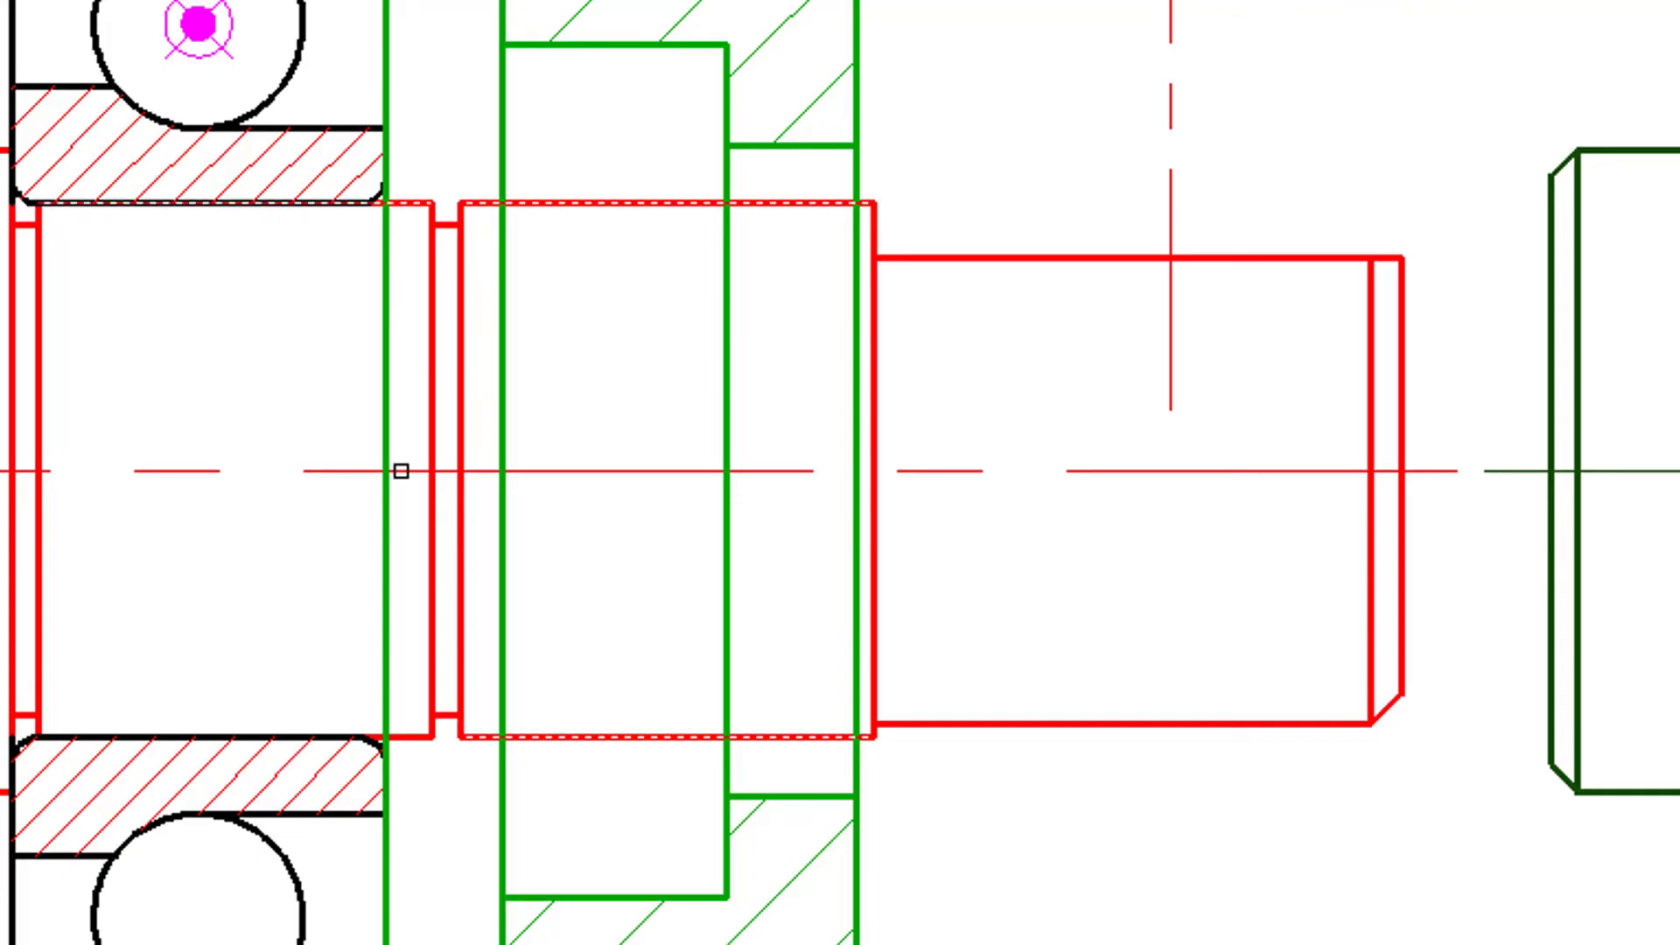
pyautogui.click(414, 741)
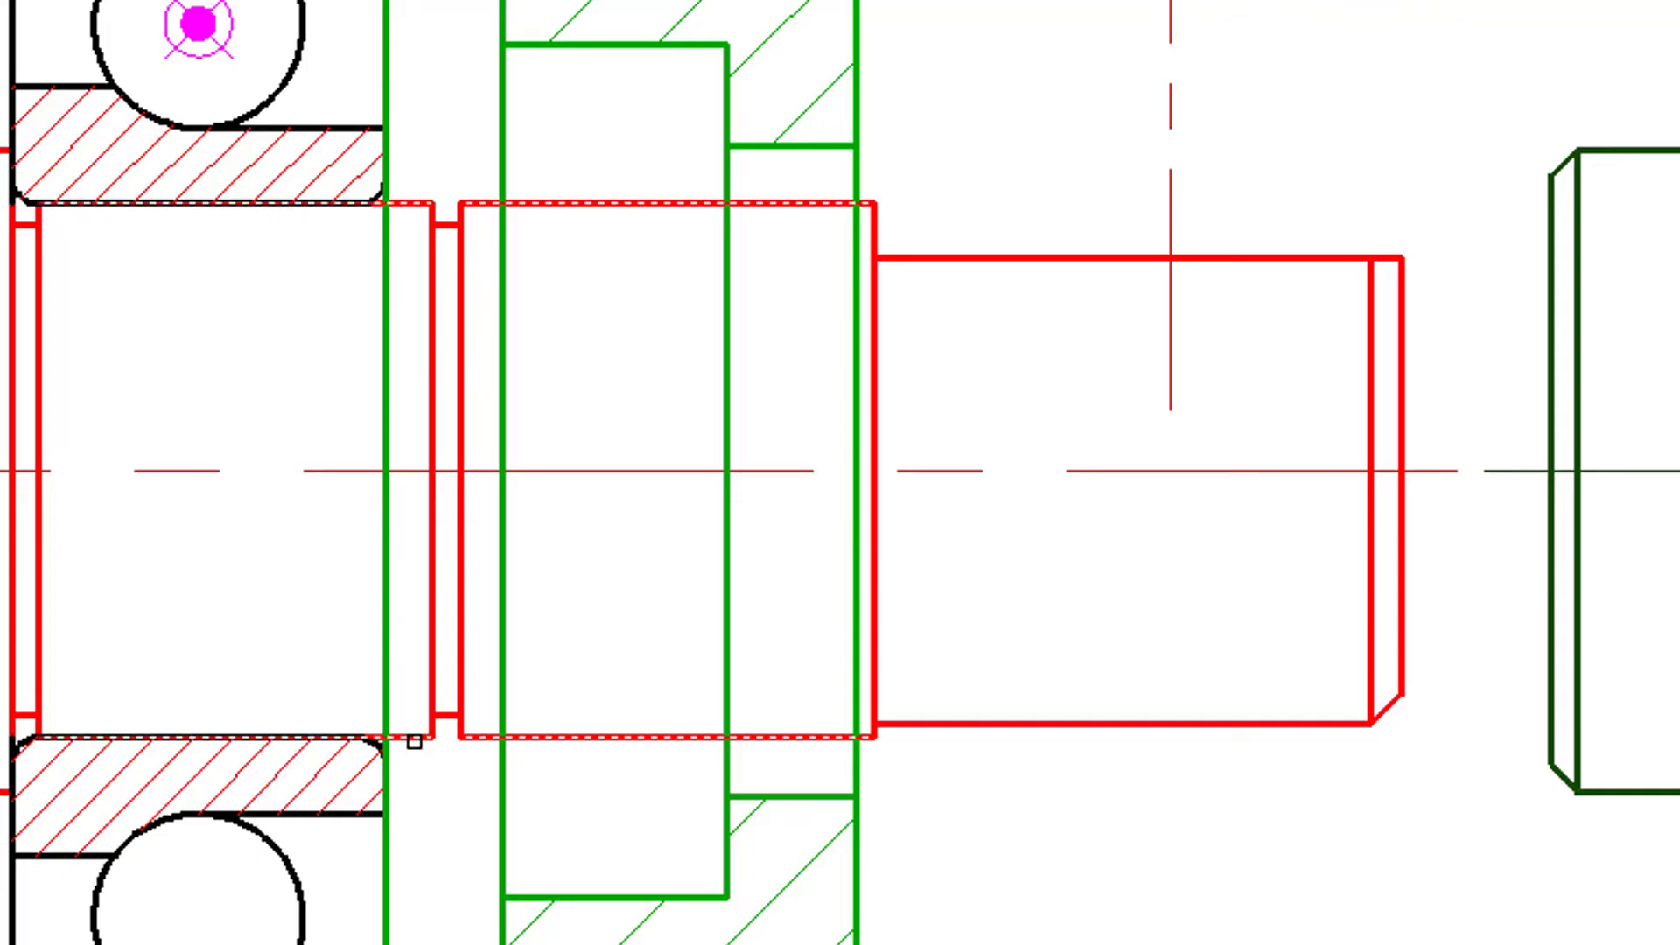
pyautogui.click(855, 636)
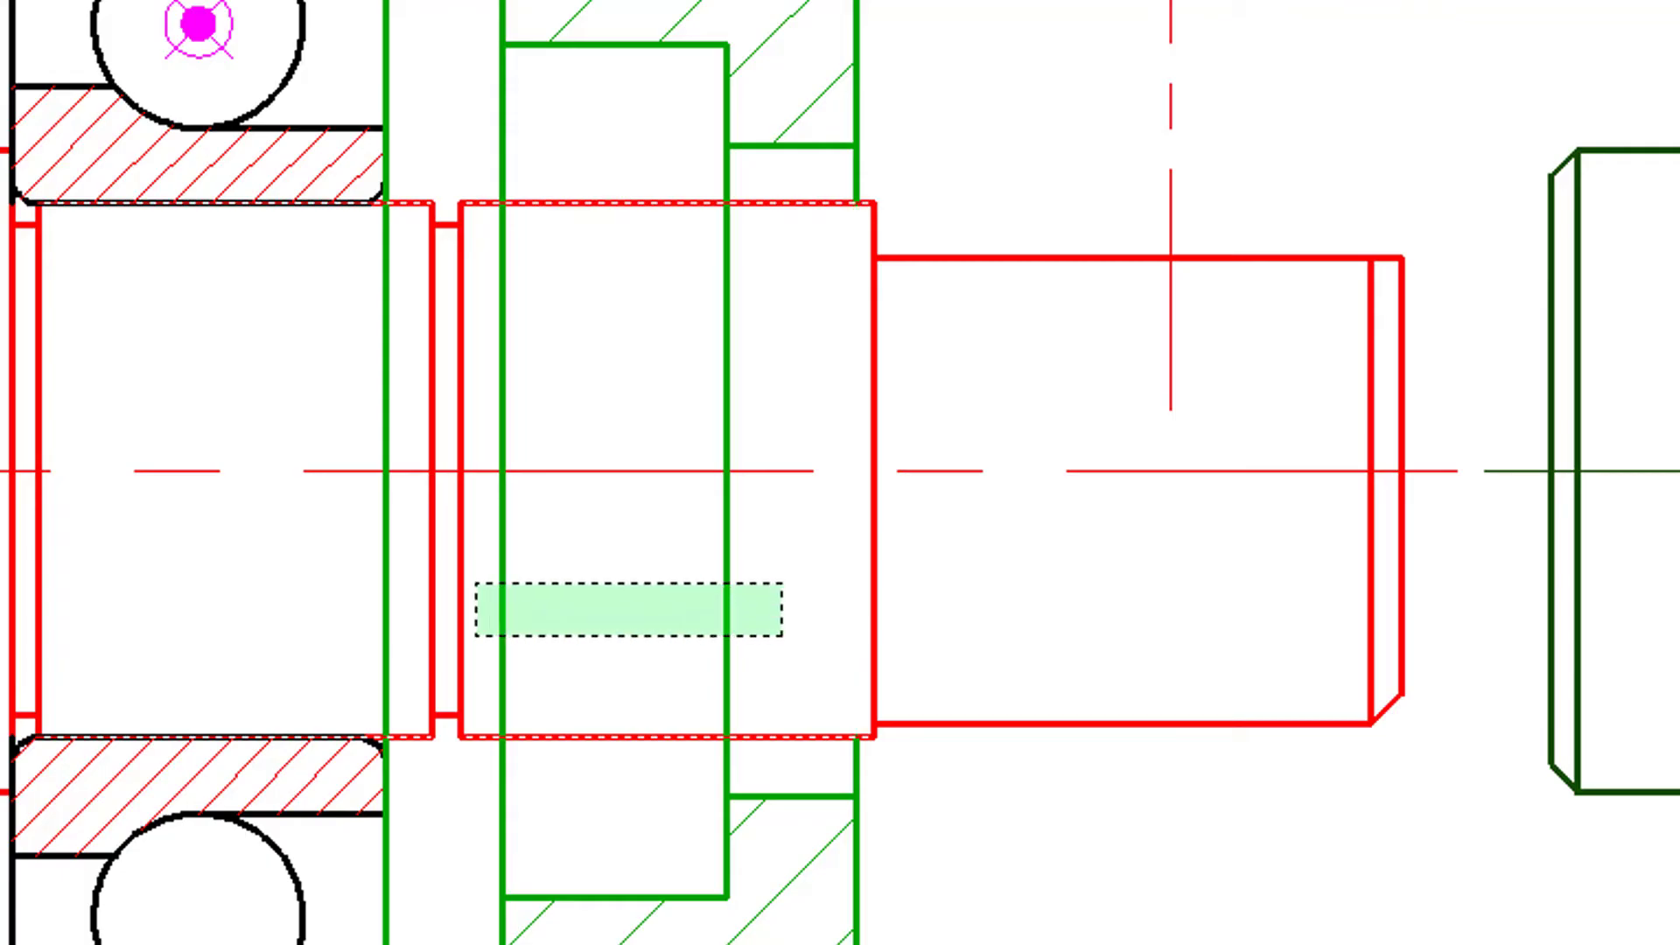
pyautogui.click(487, 579)
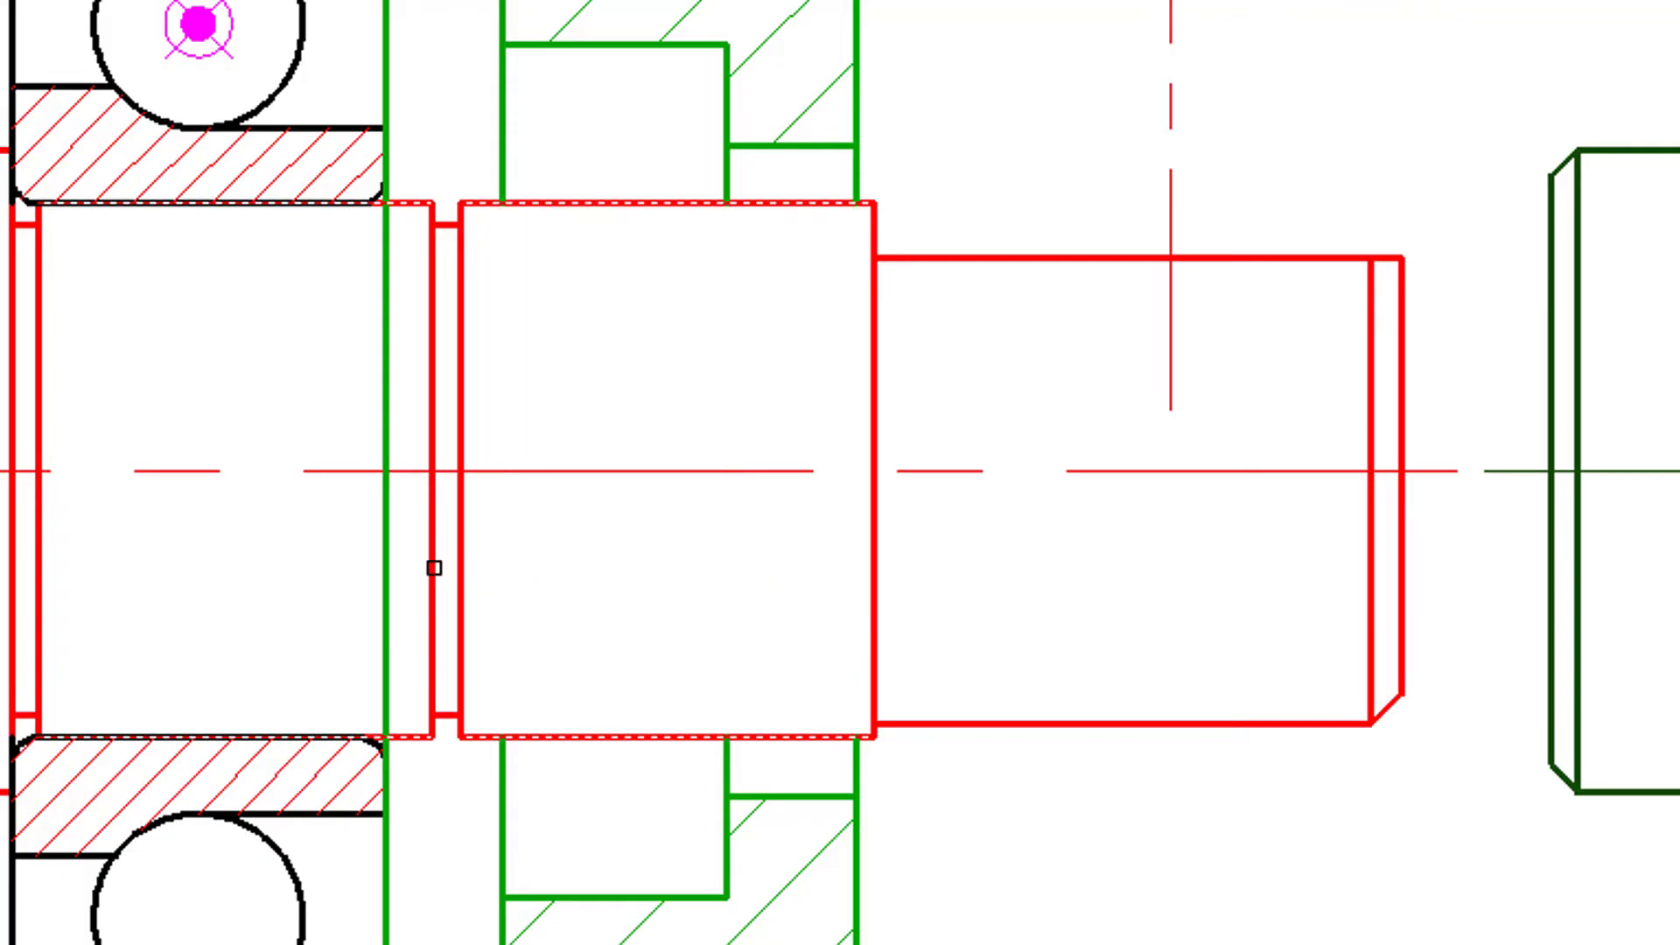
pyautogui.click(407, 567)
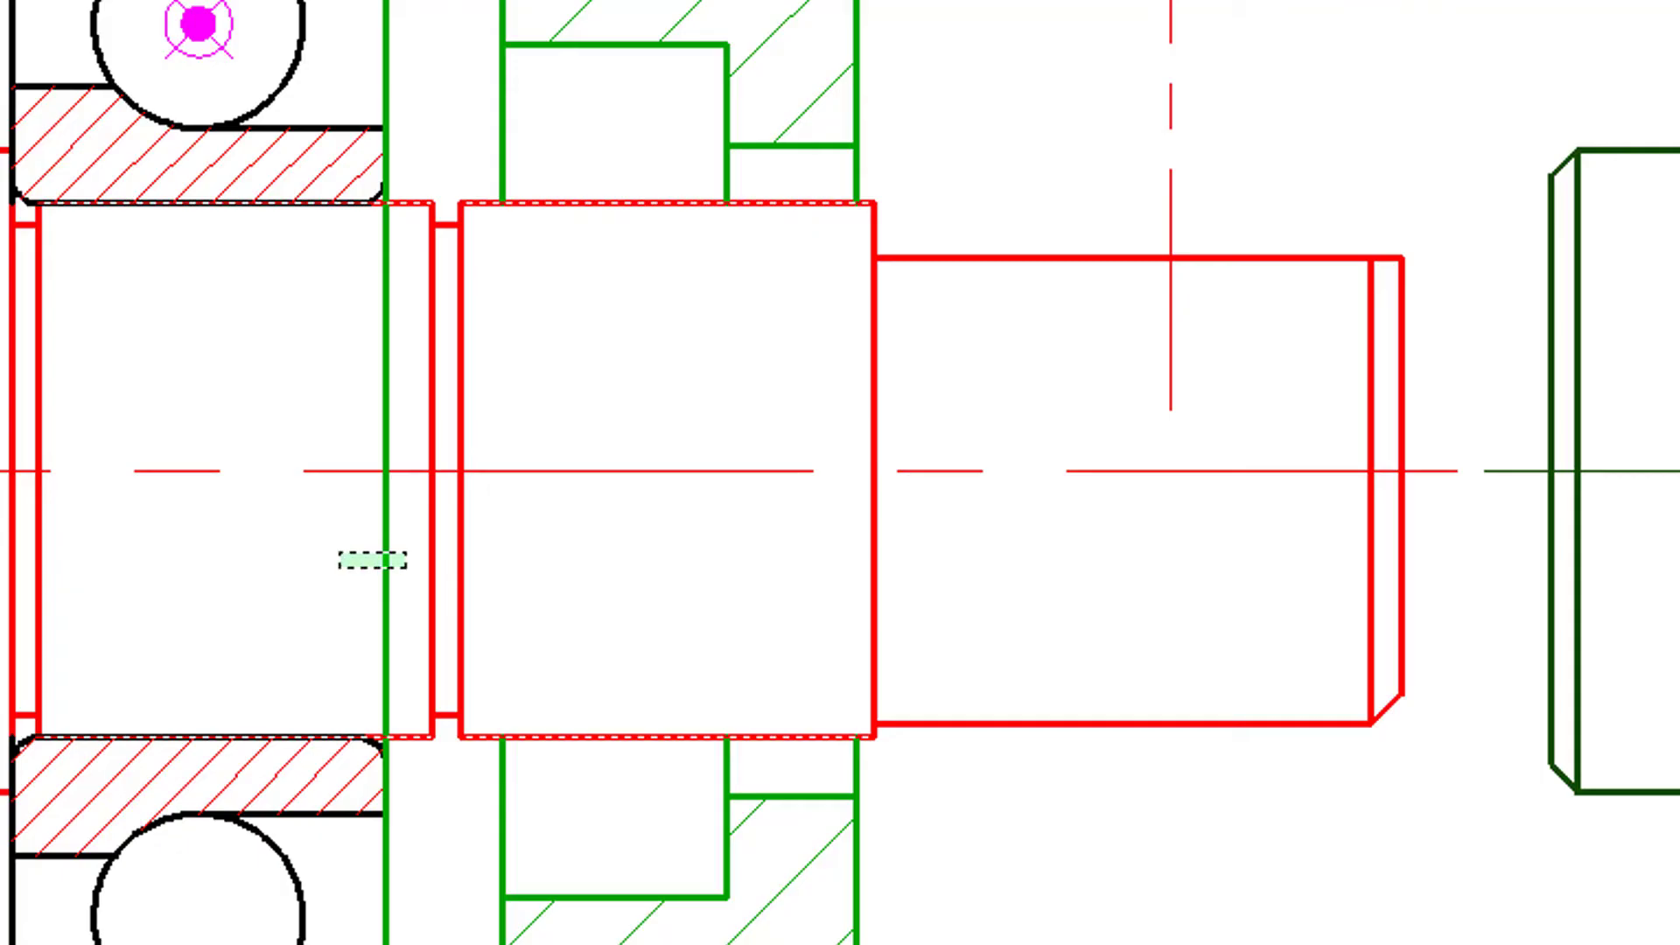
pyautogui.click(340, 552)
pyautogui.scroll(-3, 350, 546)
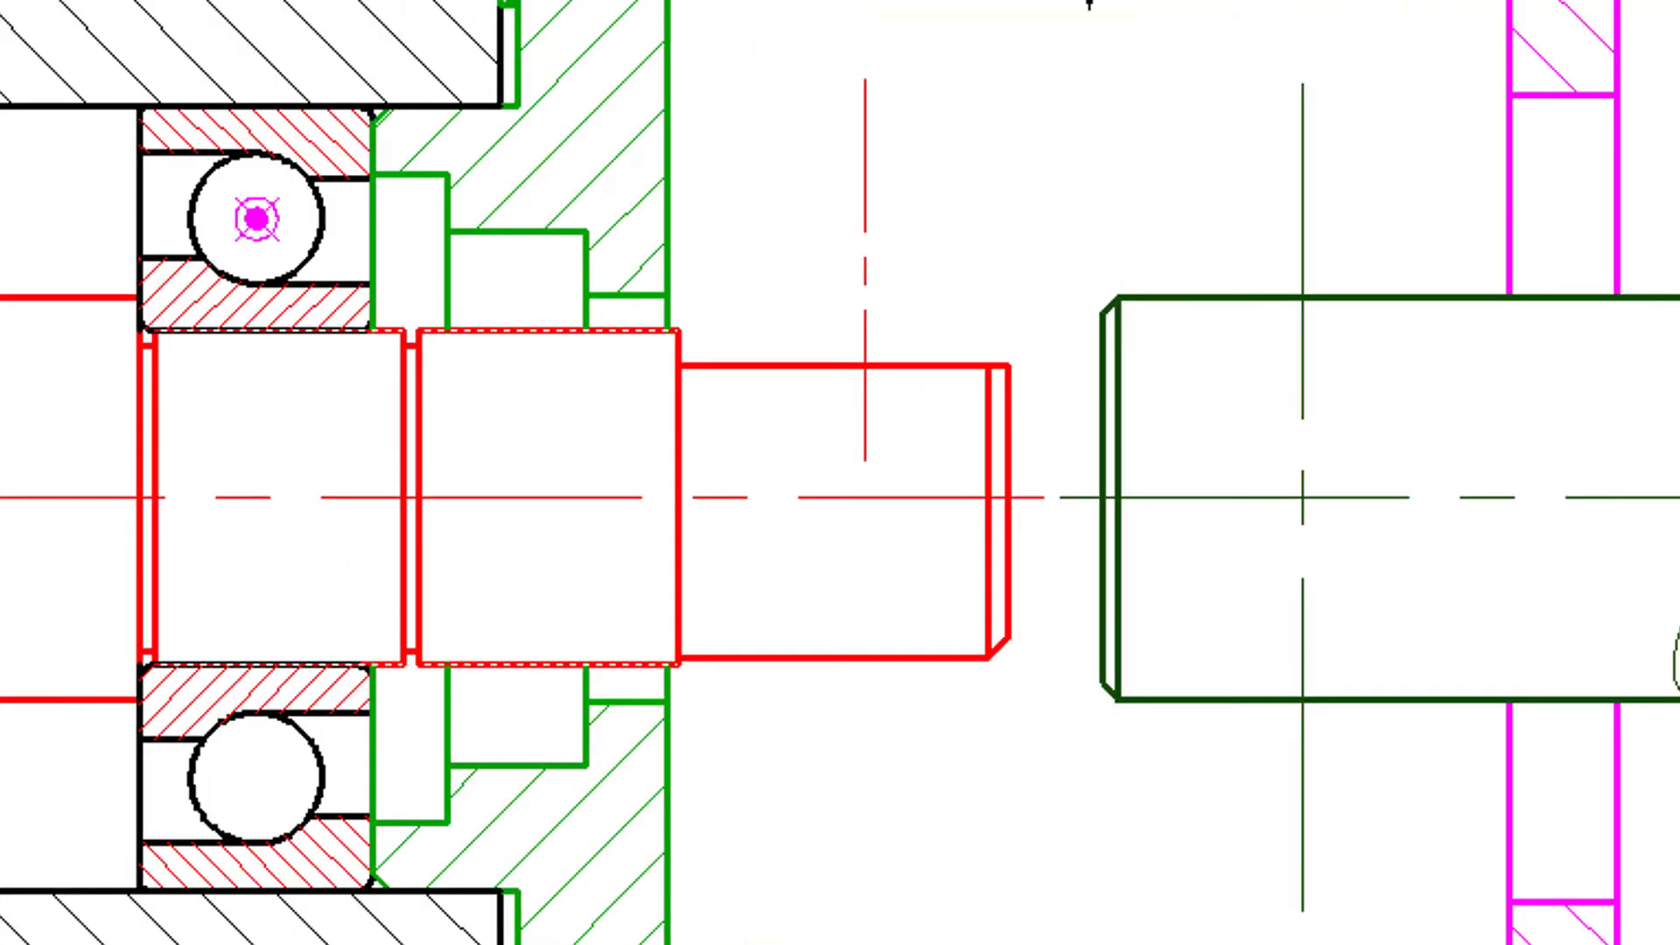
pyautogui.moveTo(445, 435); pyautogui.dragTo(453, 506, button='middle')
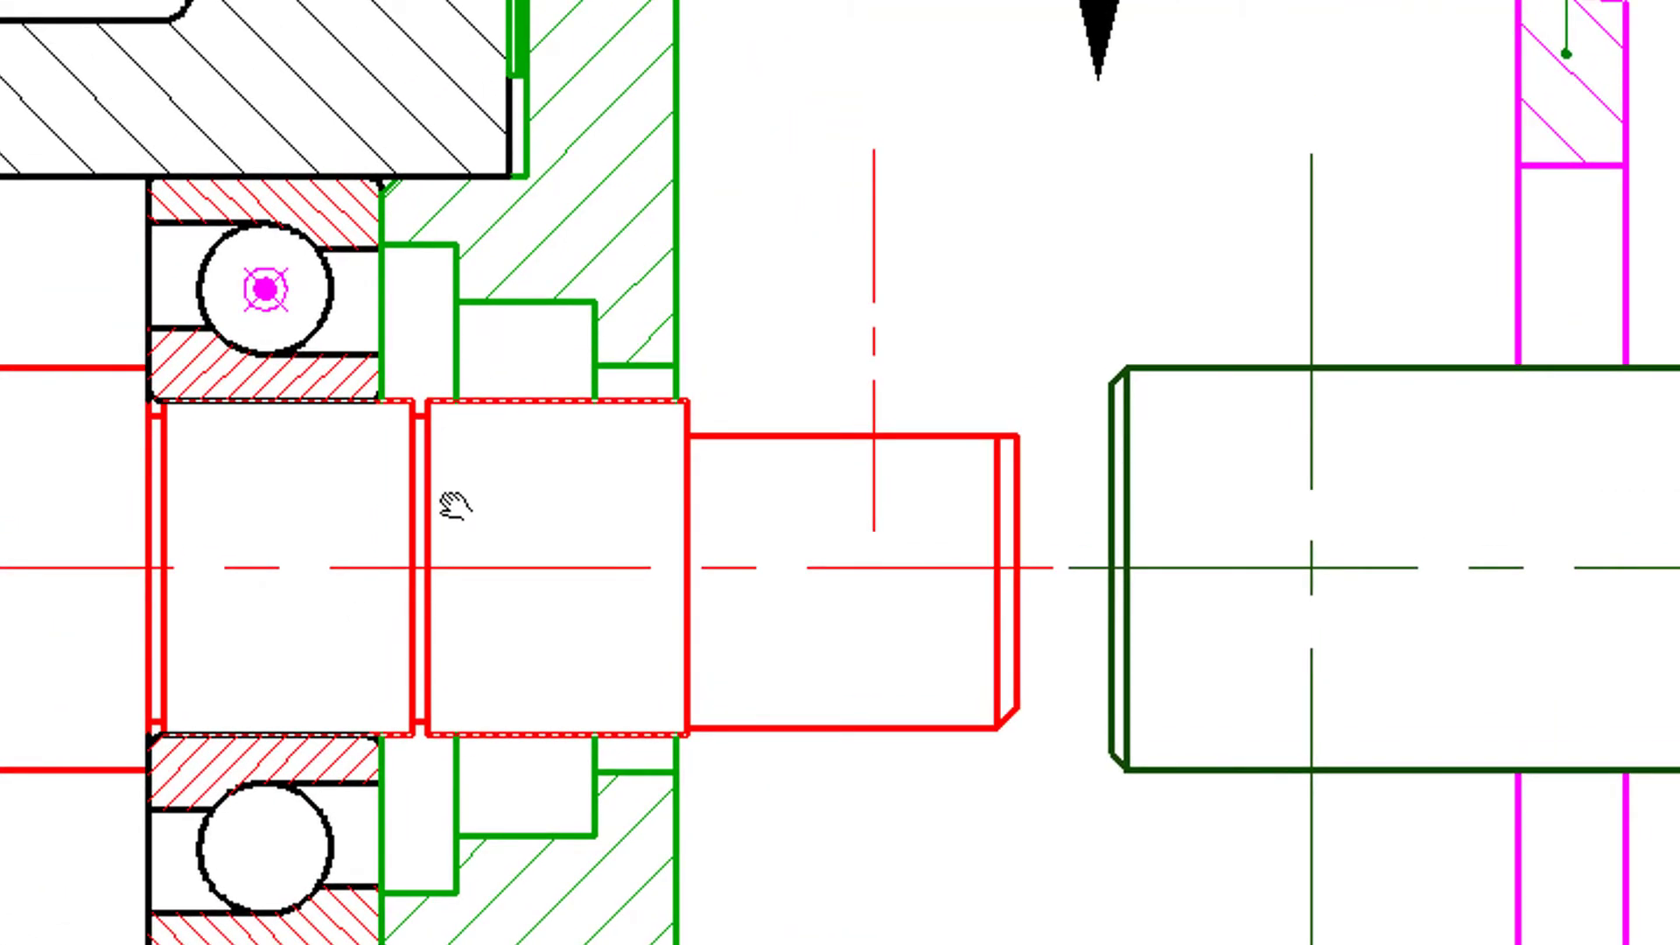
pyautogui.press('Escape')
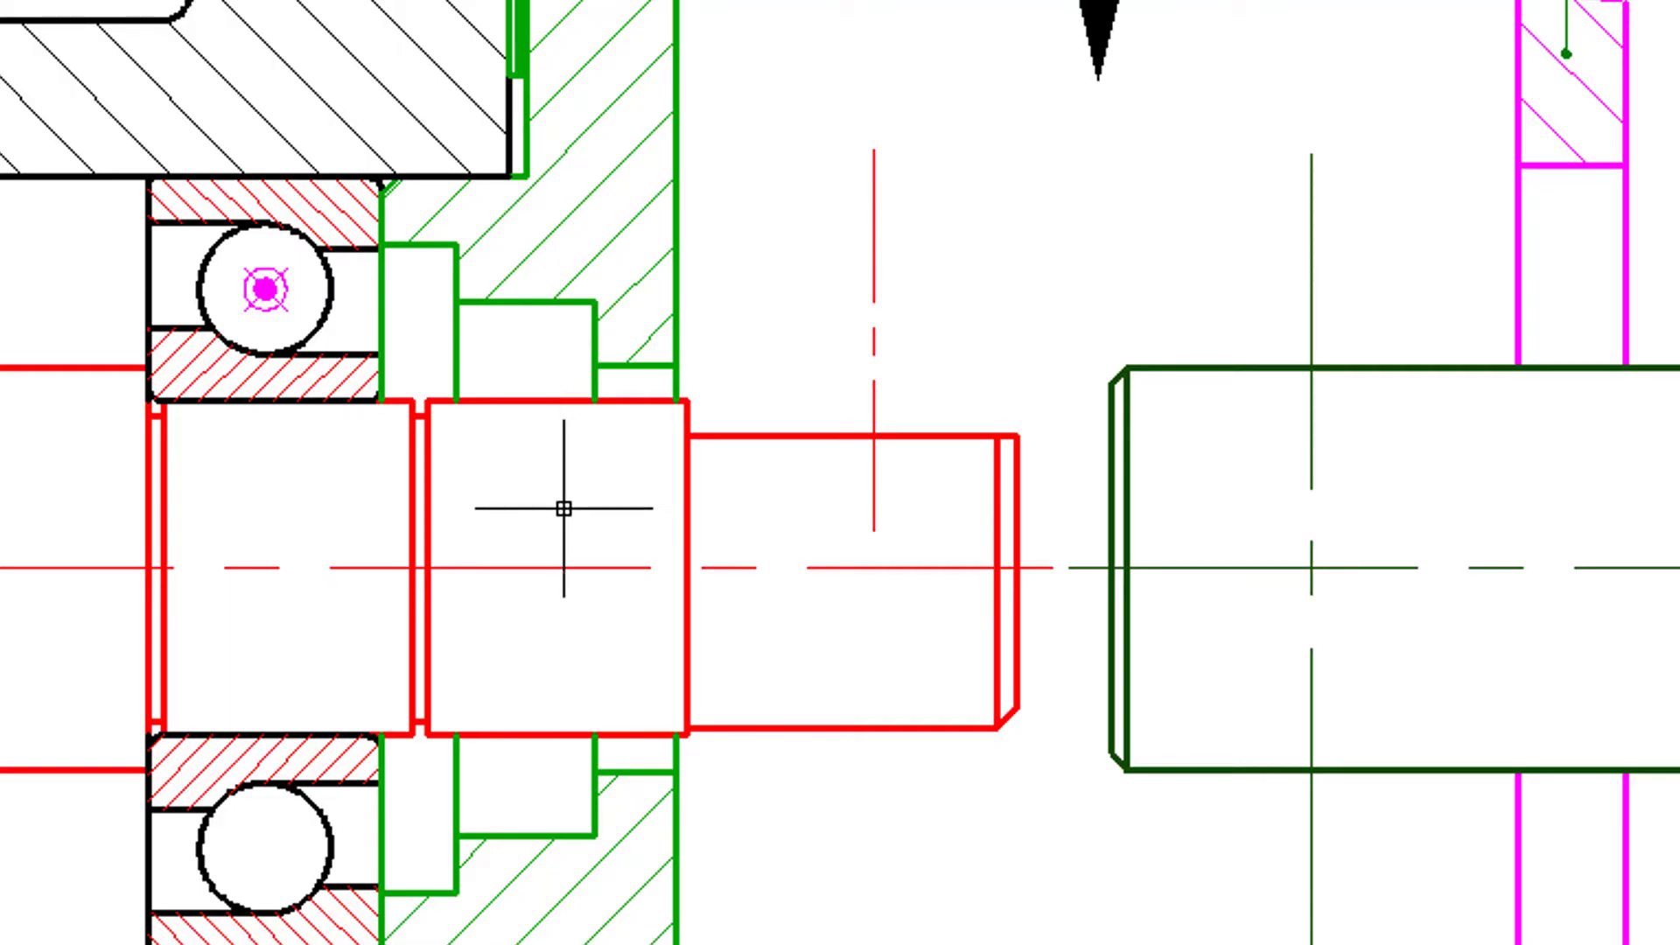
# - Choose the PAULSTRA IEL shaft seal from the shaft seal library in its front view (Avant)
pyautogui.moveTo(821, 702); pyautogui.dragTo(848, 686, button='middle')
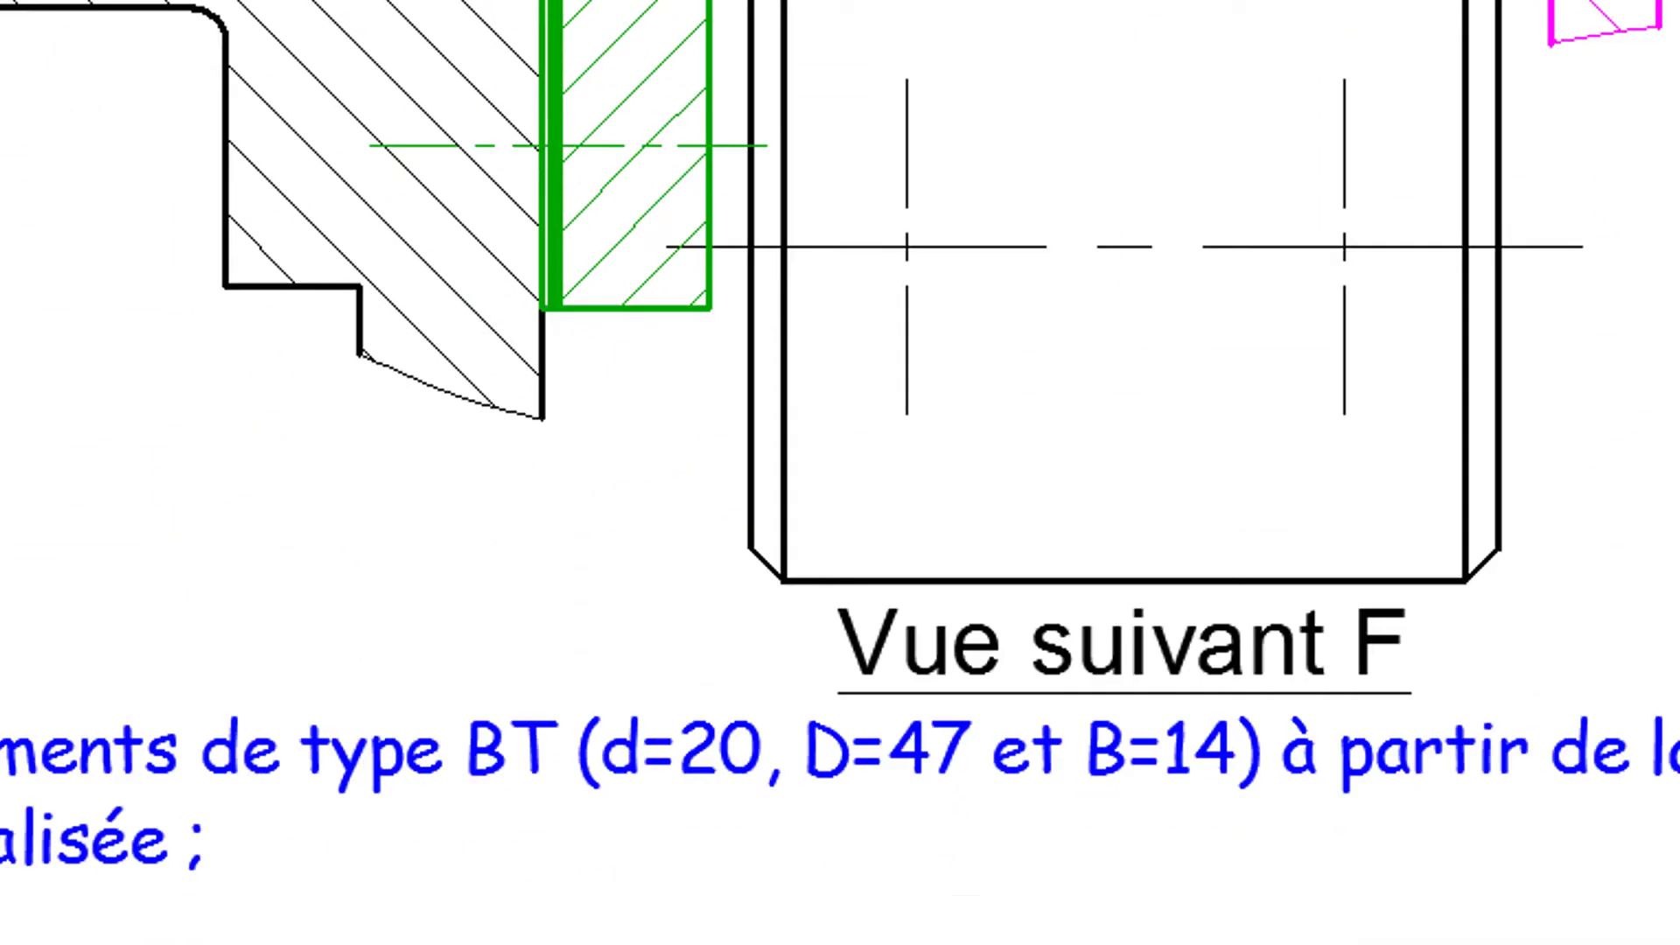
pyautogui.moveTo(535, 941); pyautogui.dragTo(720, 528, button='middle')
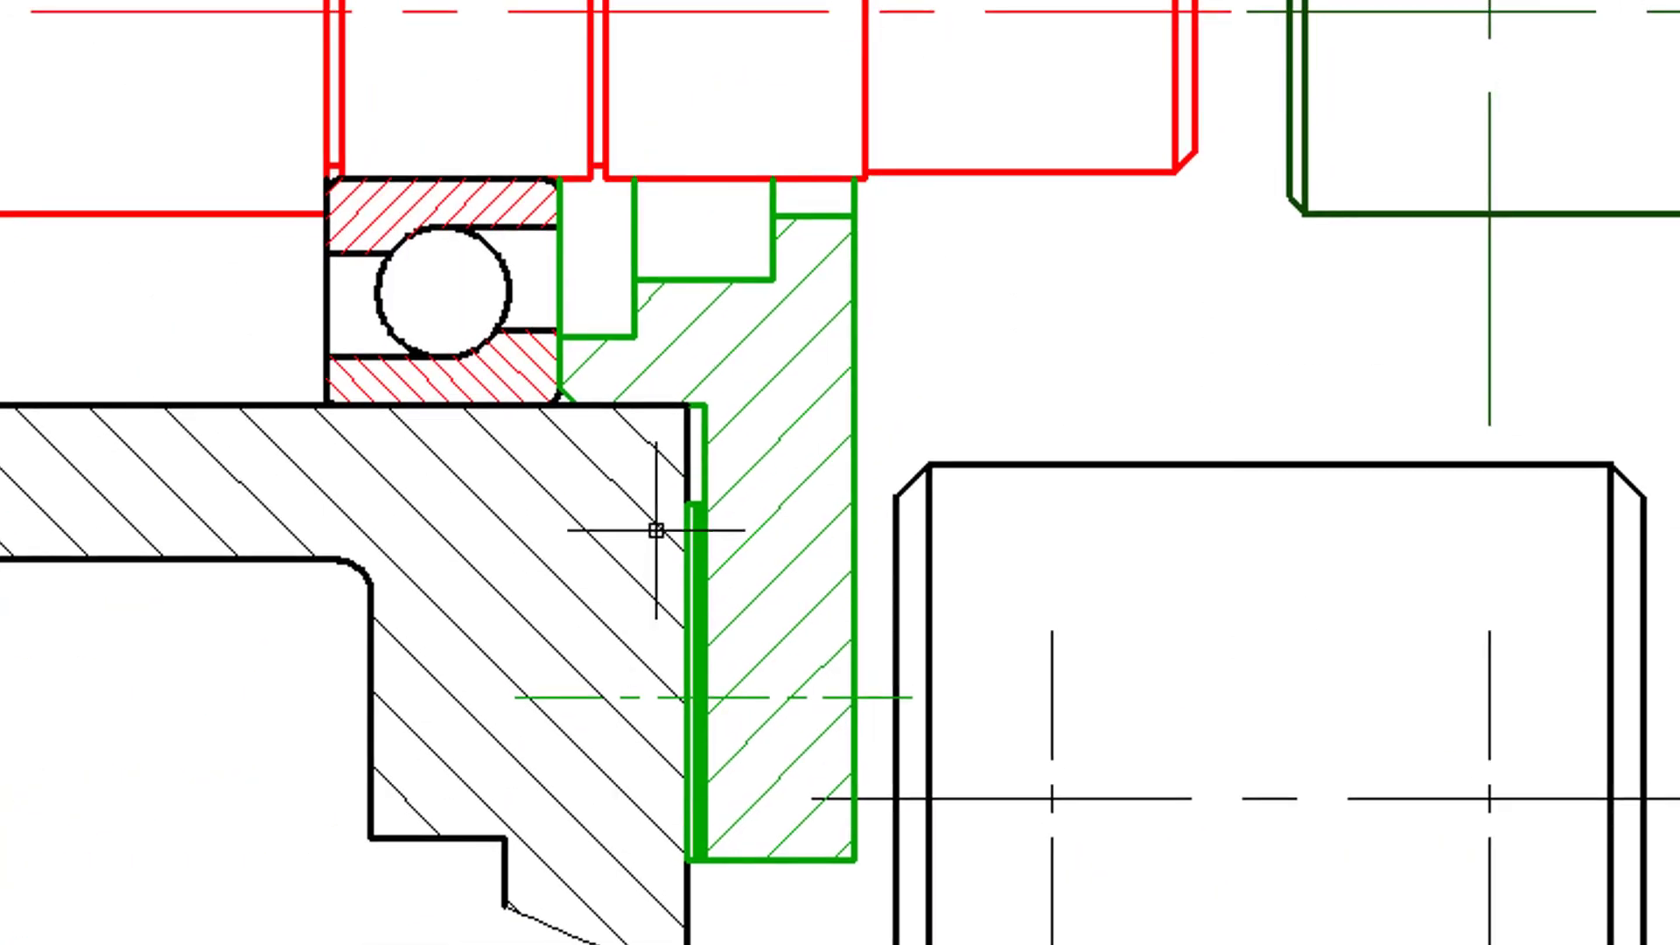
pyautogui.moveTo(656, 525)
pyautogui.mouseDown(button='middle')
pyautogui.moveTo(685, 398)
pyautogui.moveTo(600, 735)
pyautogui.moveTo(589, 695)
pyautogui.moveTo(555, 687)
pyautogui.mouseUp(button='middle')
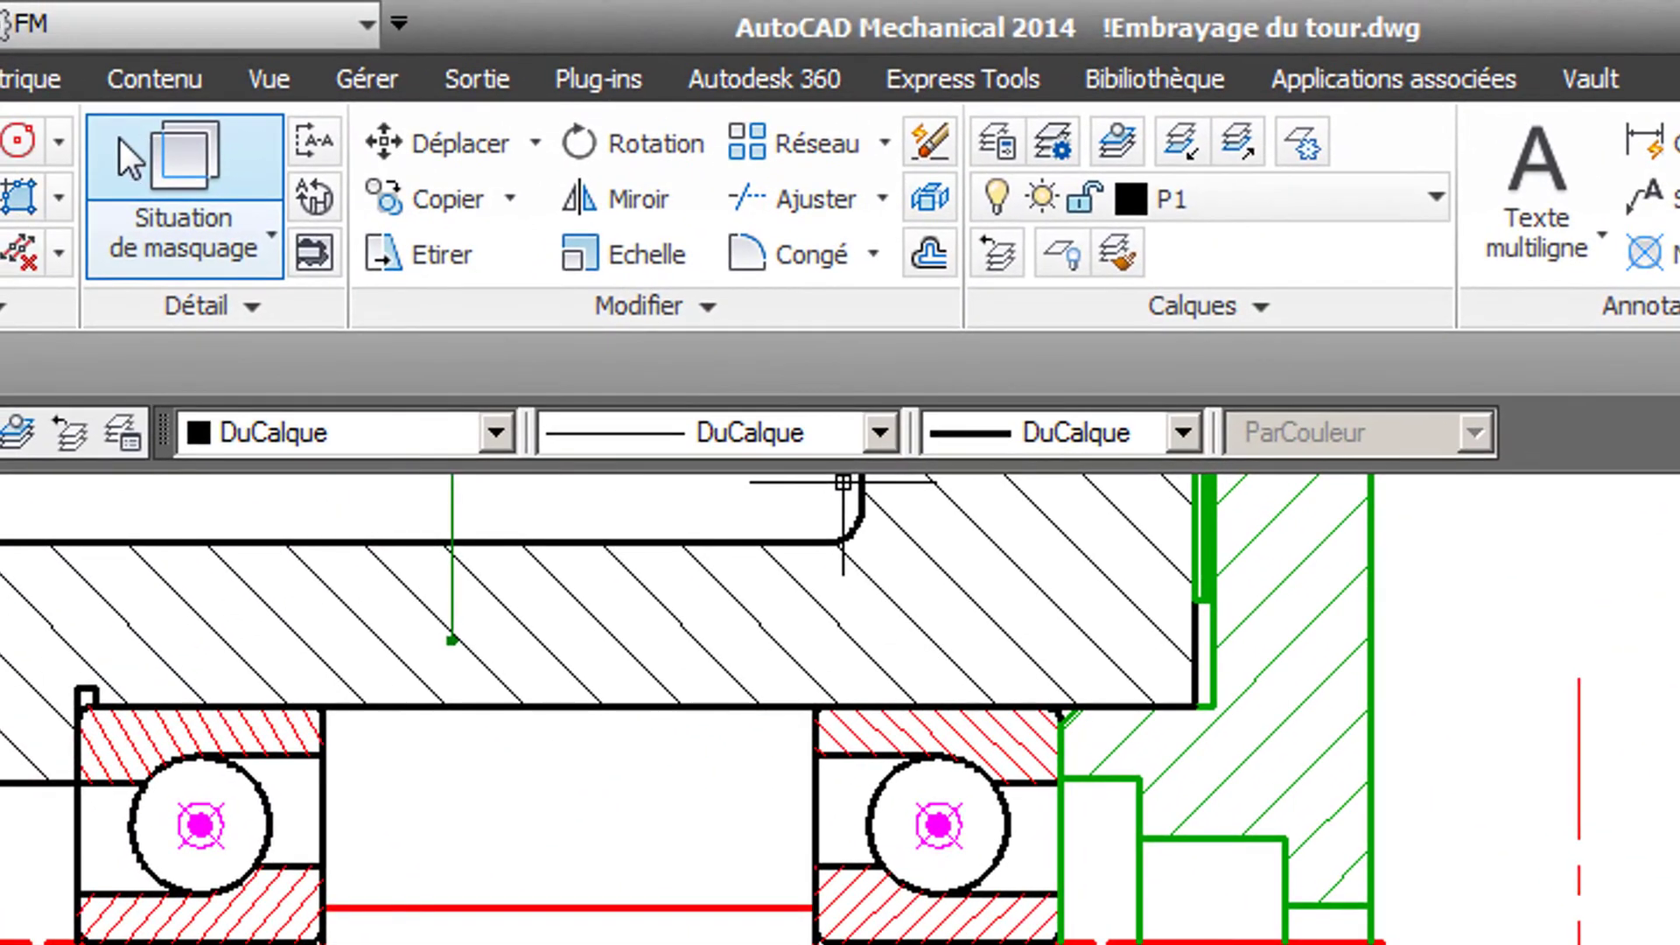
pyautogui.click(153, 81)
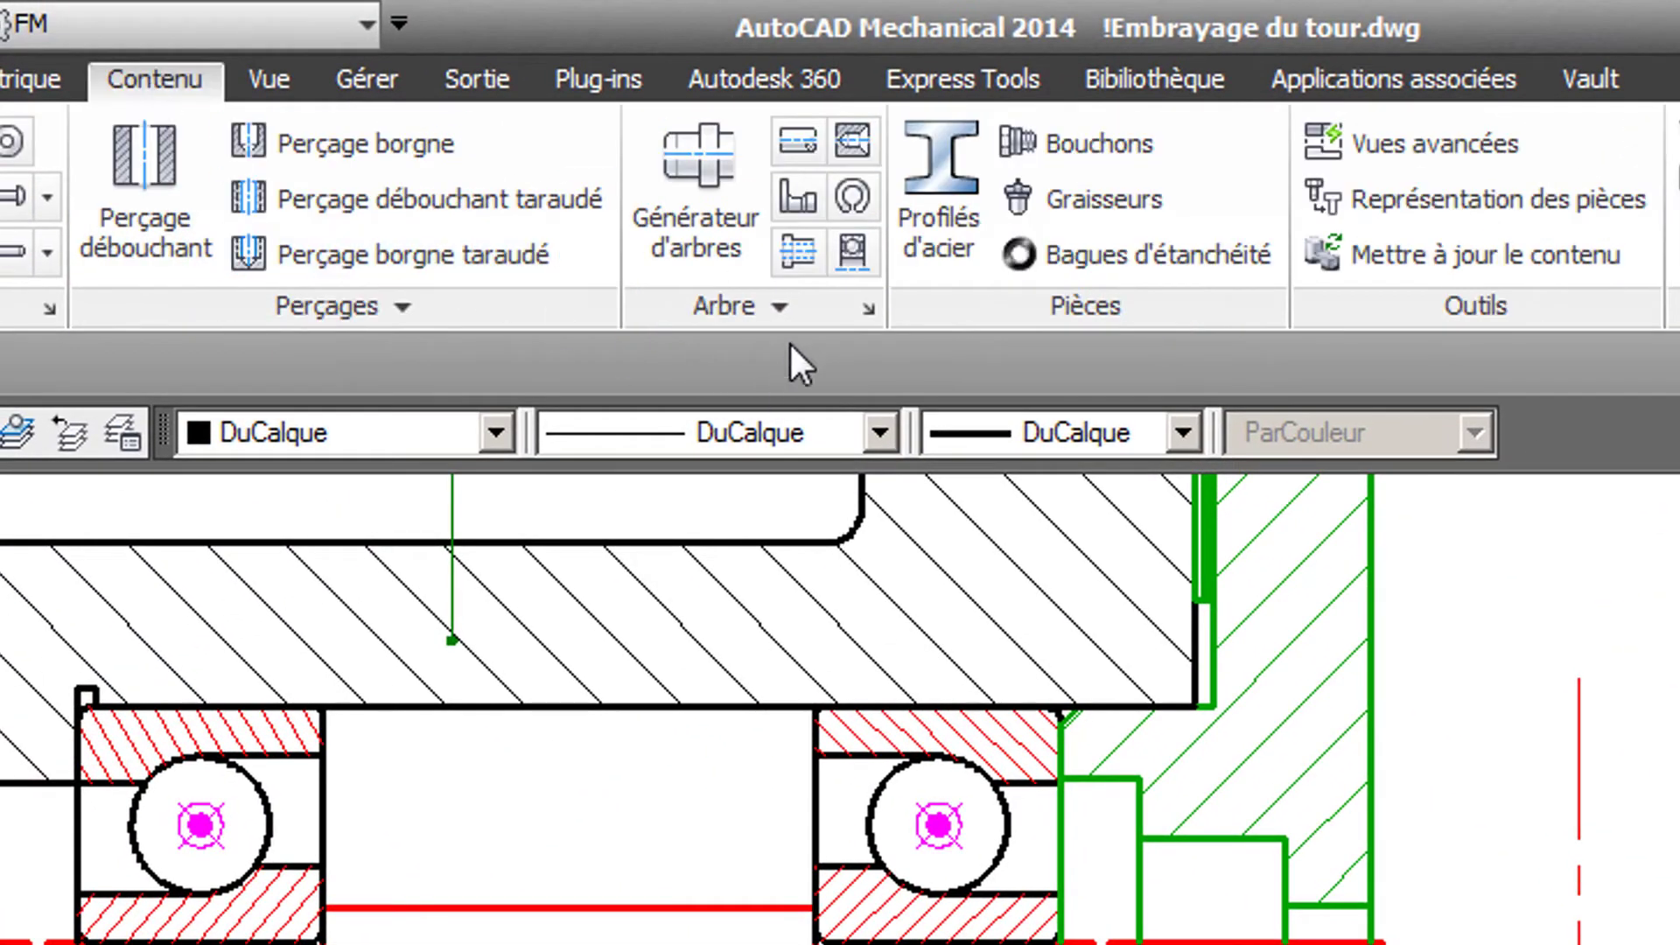
pyautogui.click(790, 305)
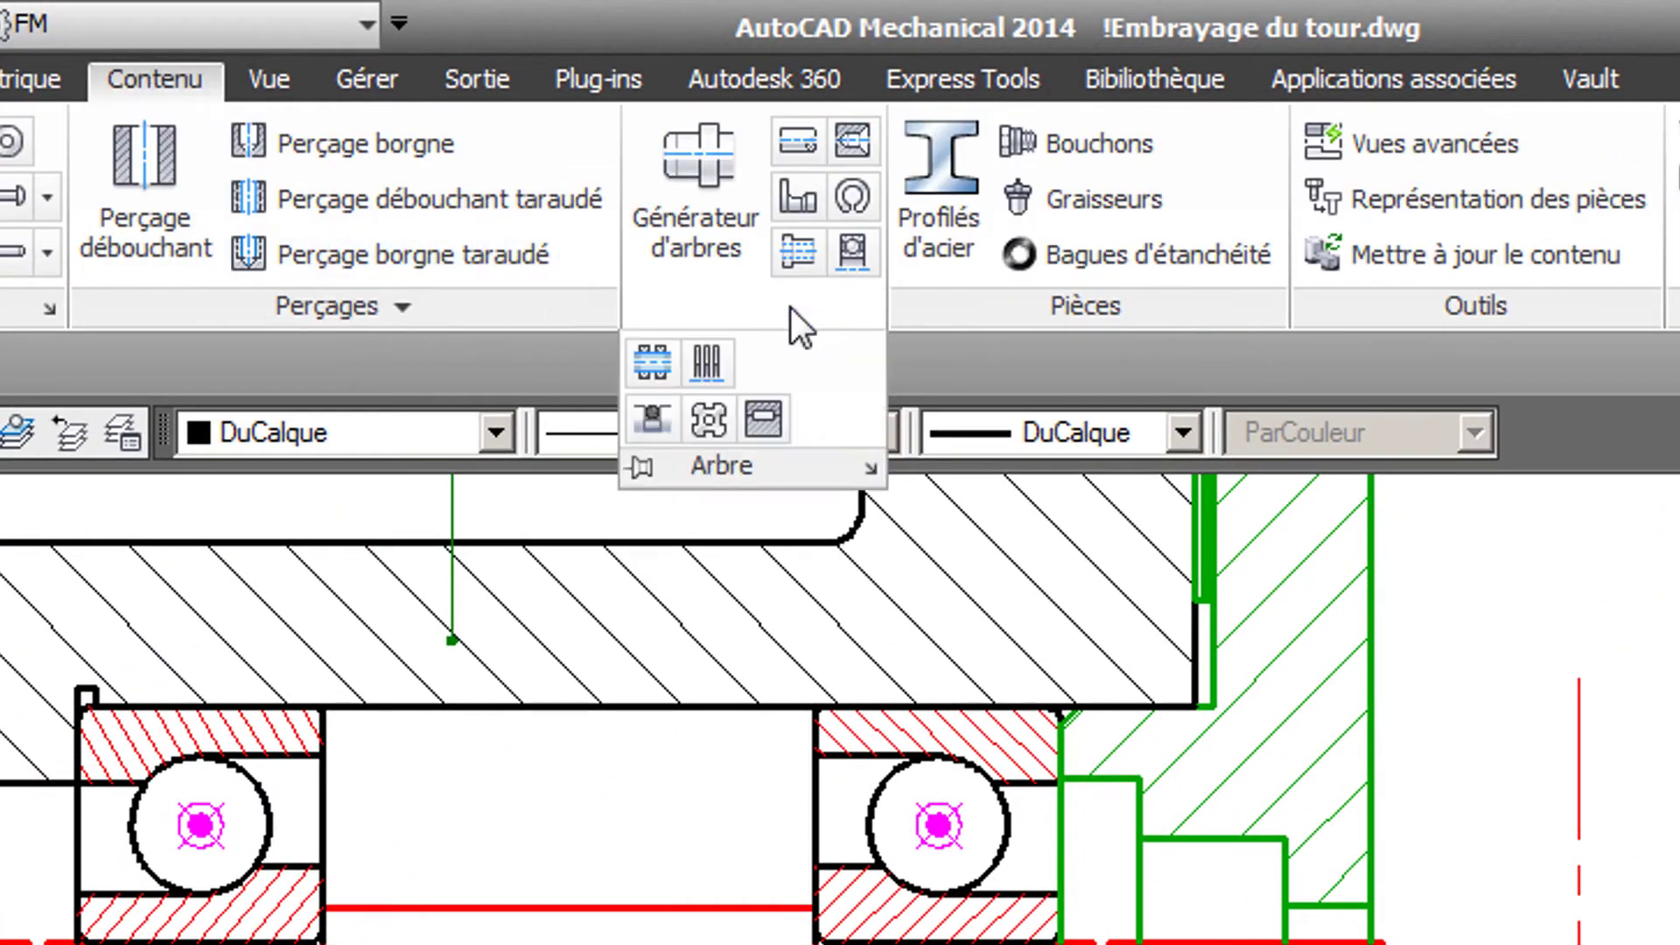
pyautogui.click(665, 416)
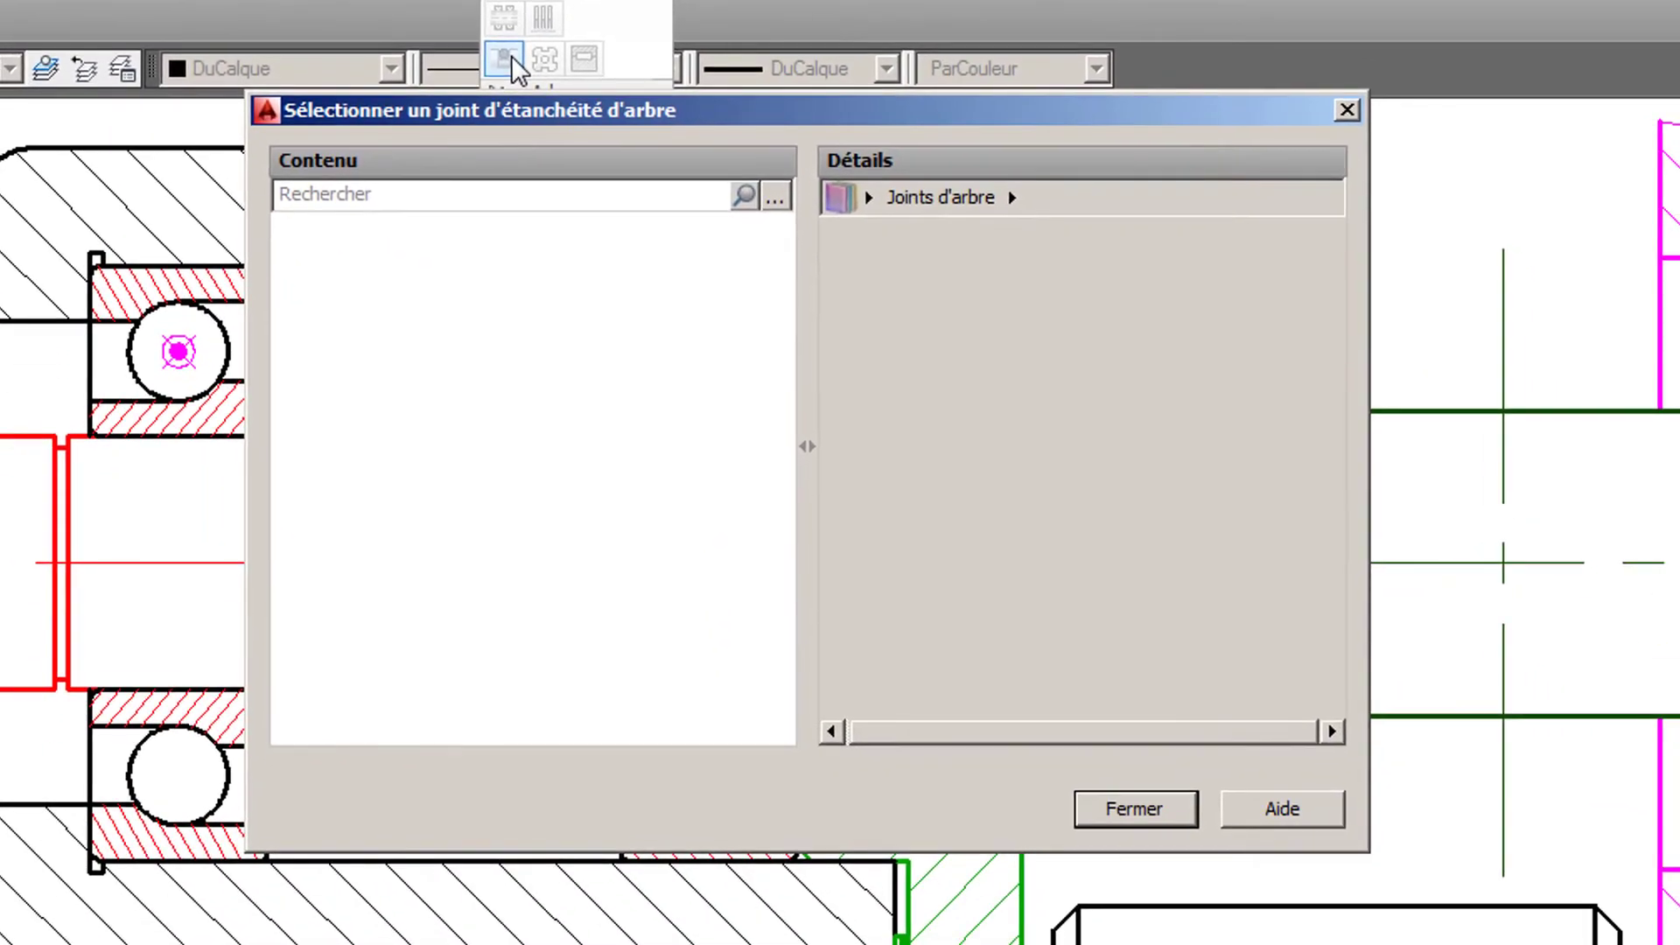
pyautogui.doubleClick(925, 298)
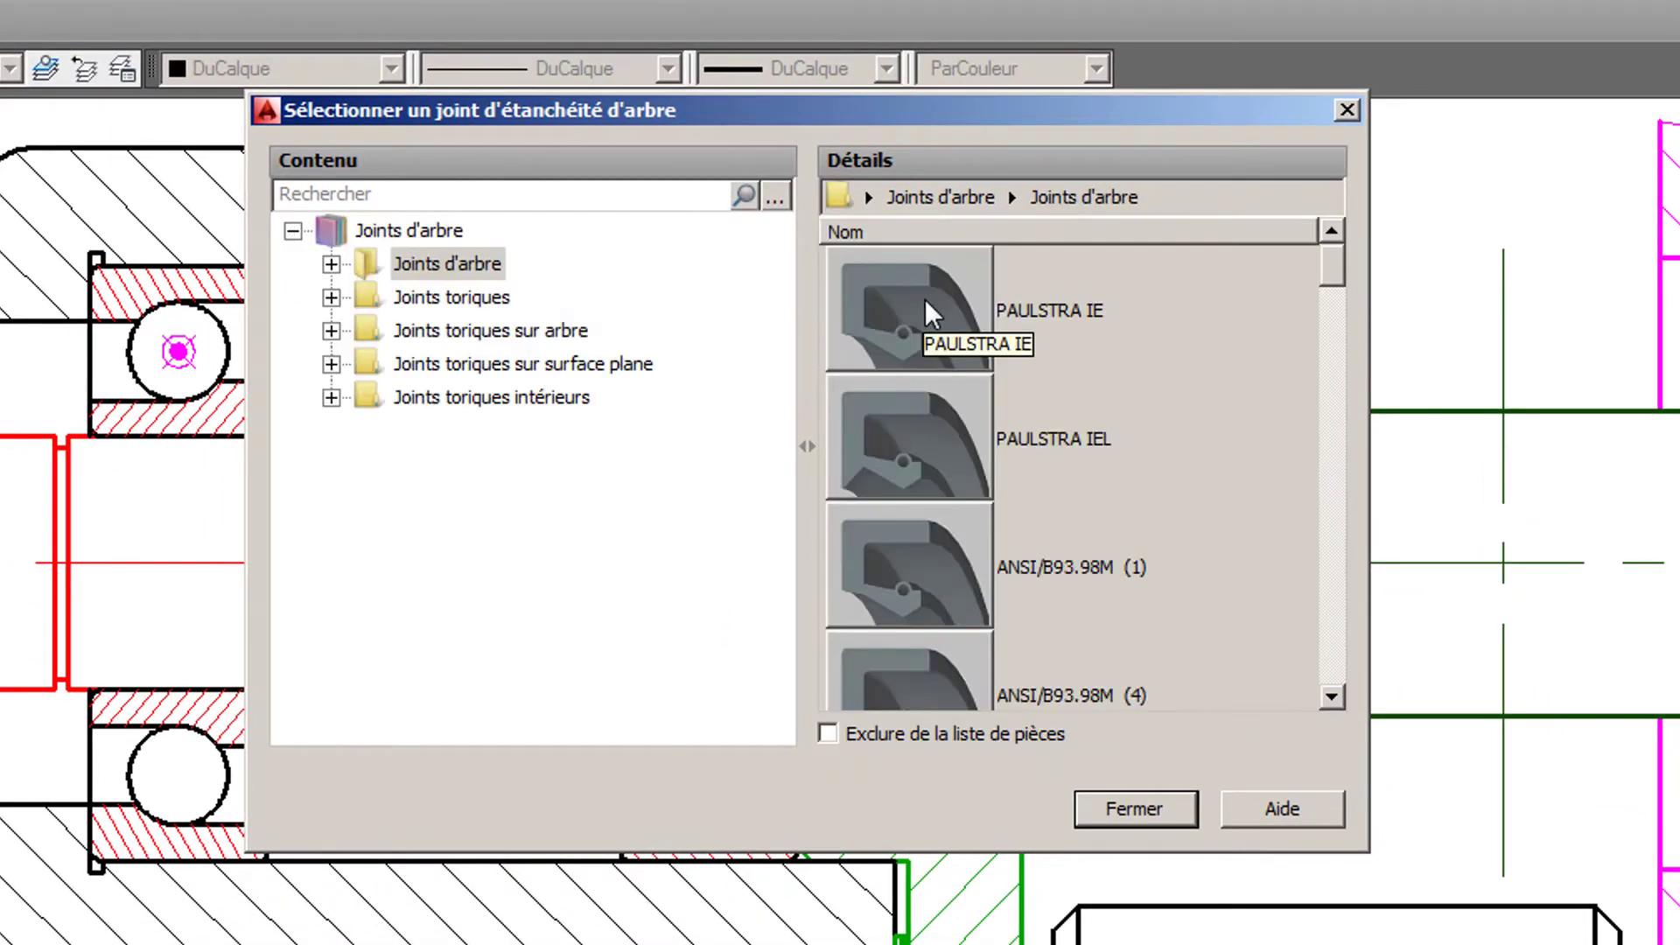
pyautogui.doubleClick(945, 457)
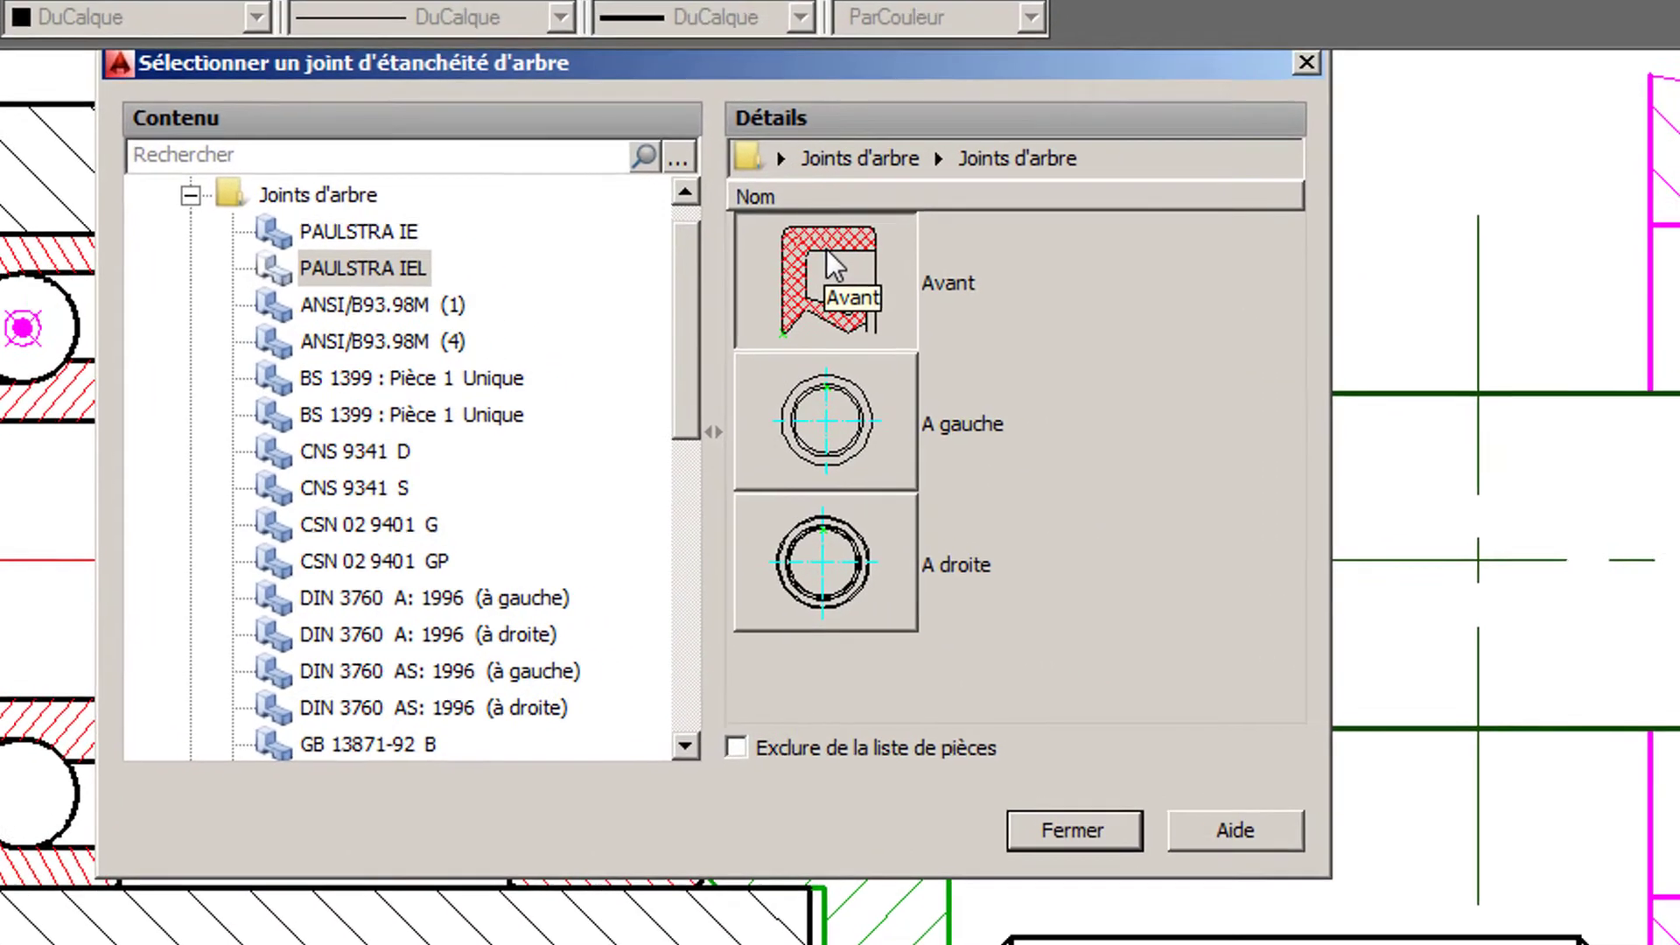
pyautogui.click(828, 252)
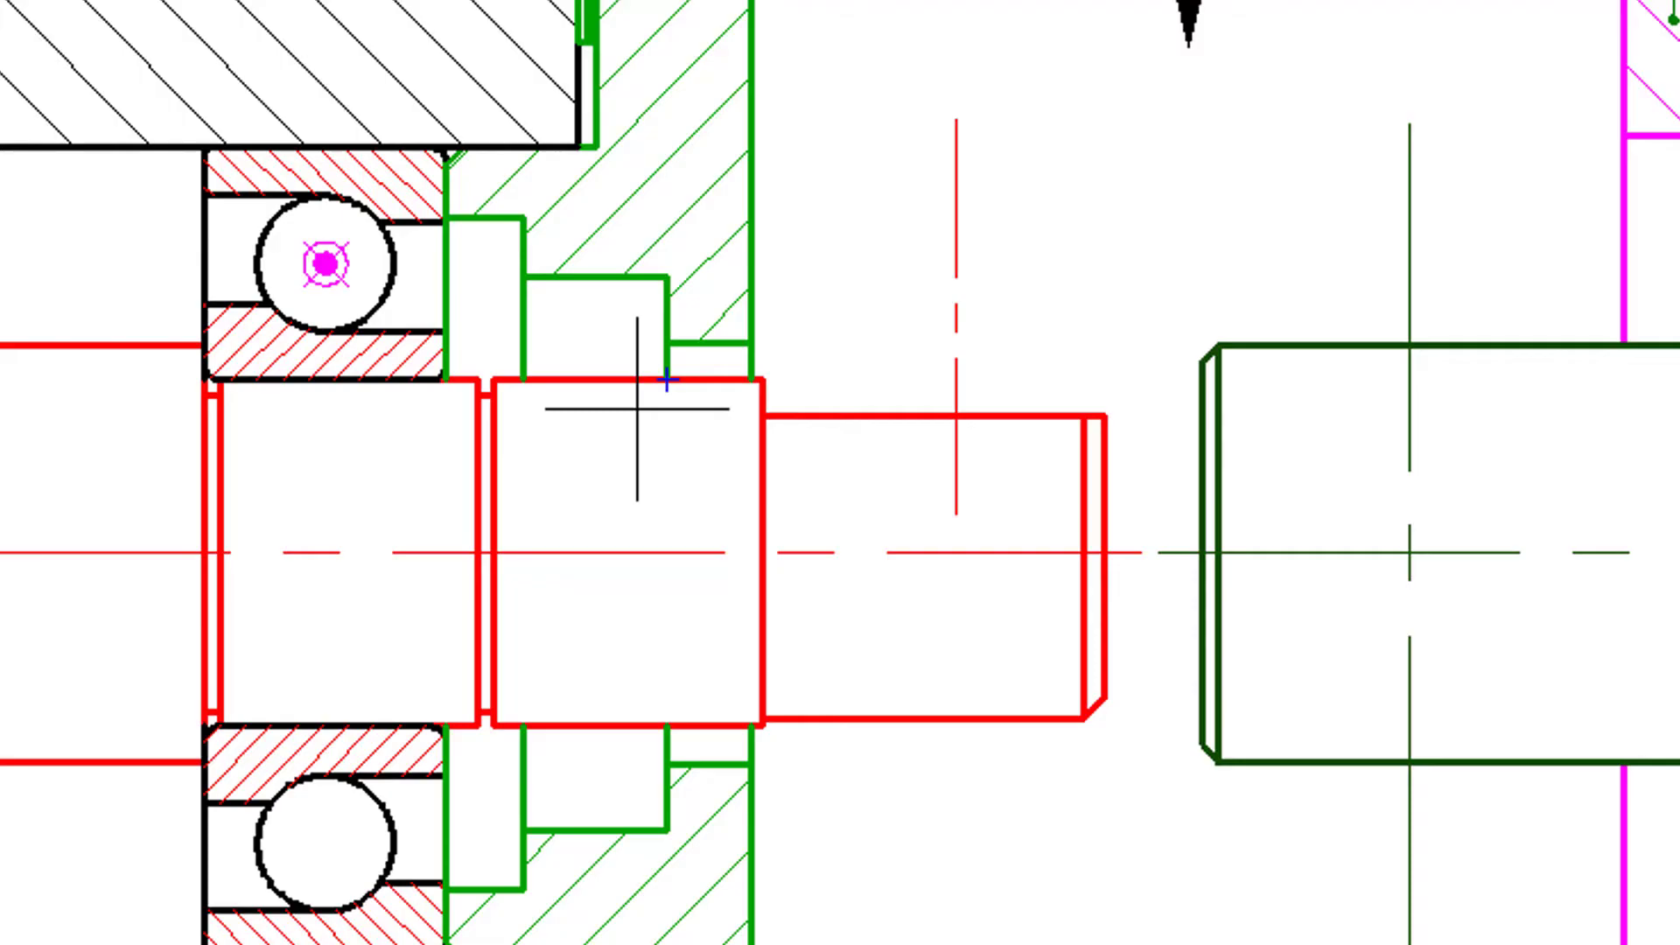
# - Place the PAULSTRA IEL 20 x 32 x 7 seal on the shaft against the shoulder of the cover's seal bore
pyautogui.click(599, 547)
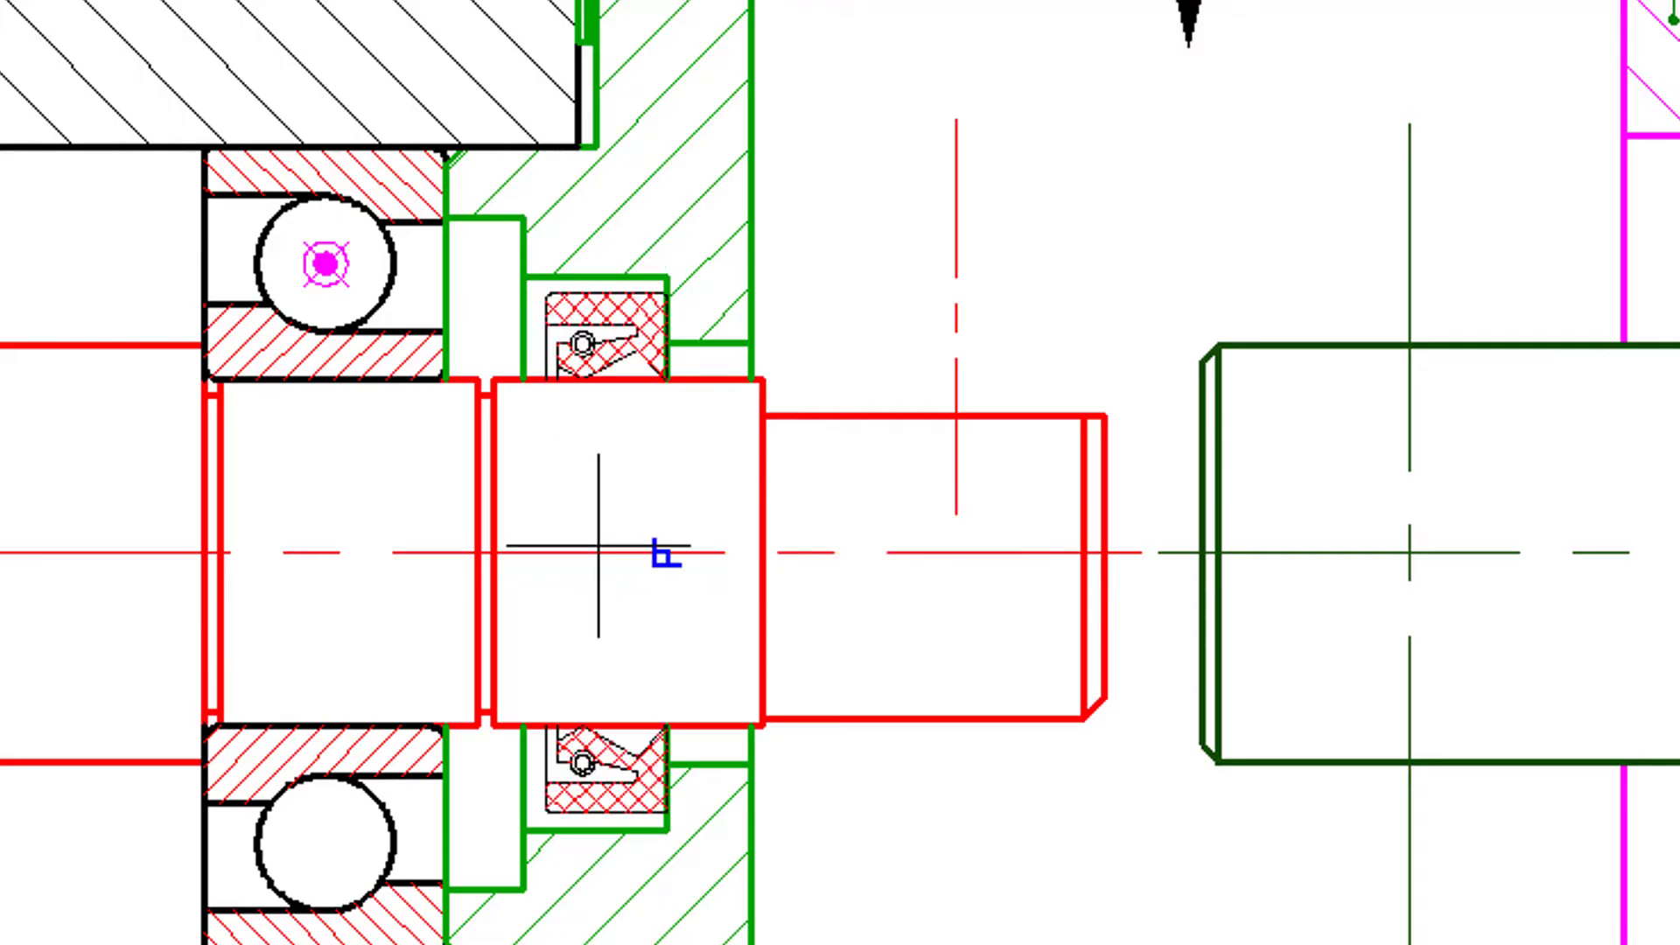
pyautogui.click(611, 259)
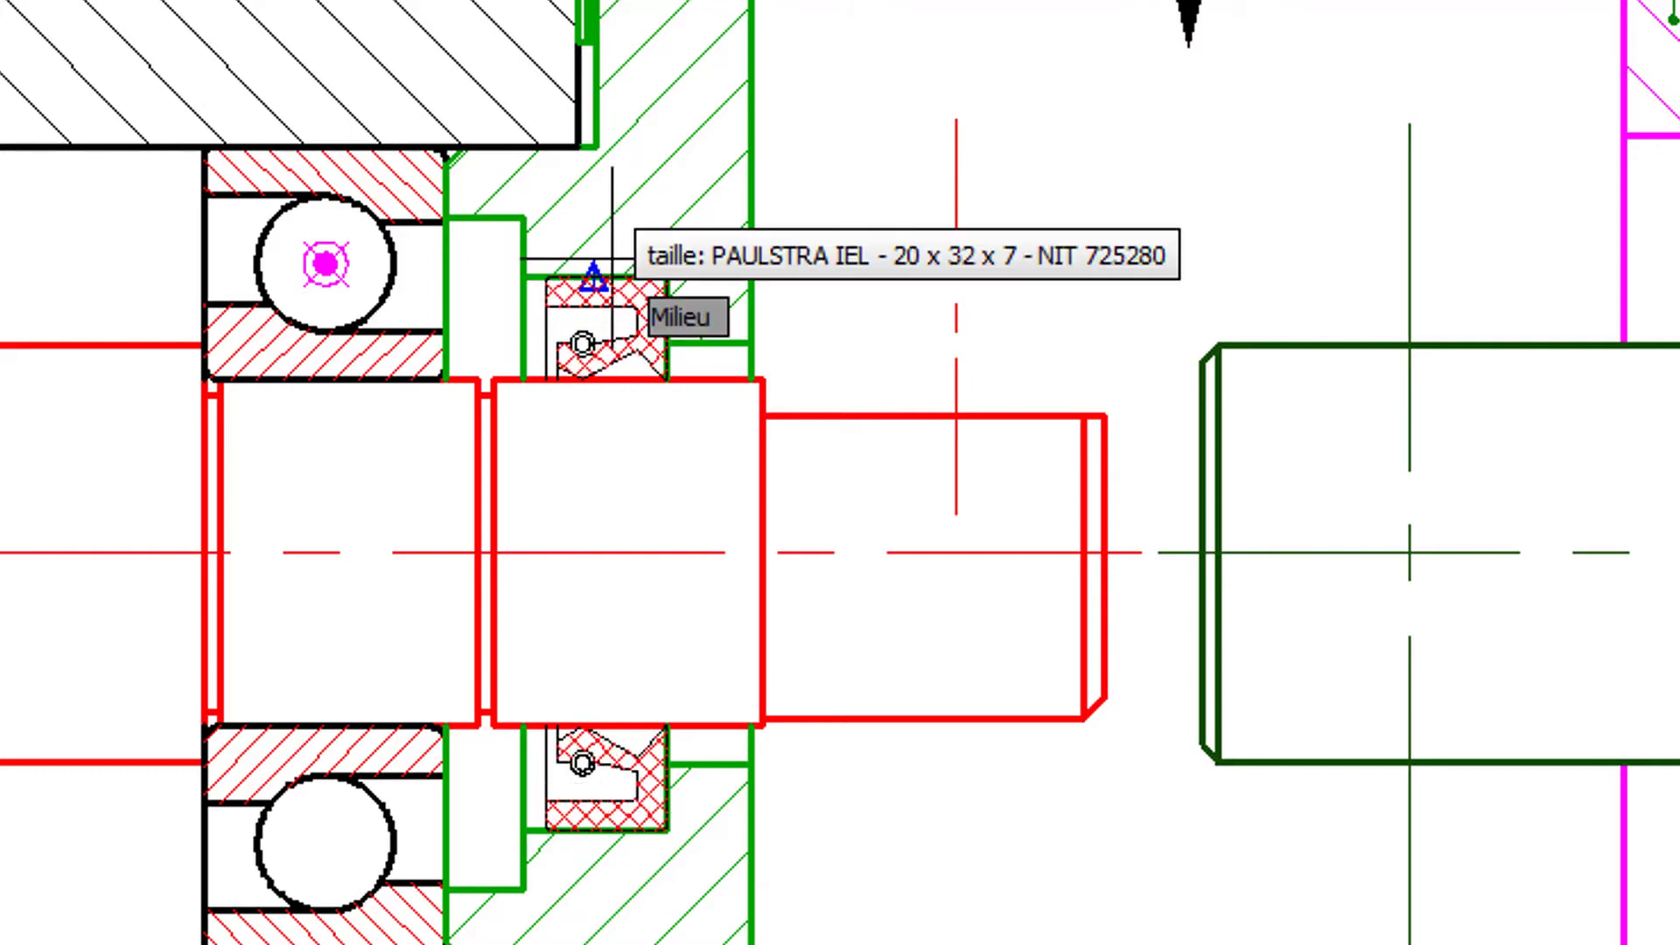
pyautogui.click(611, 259)
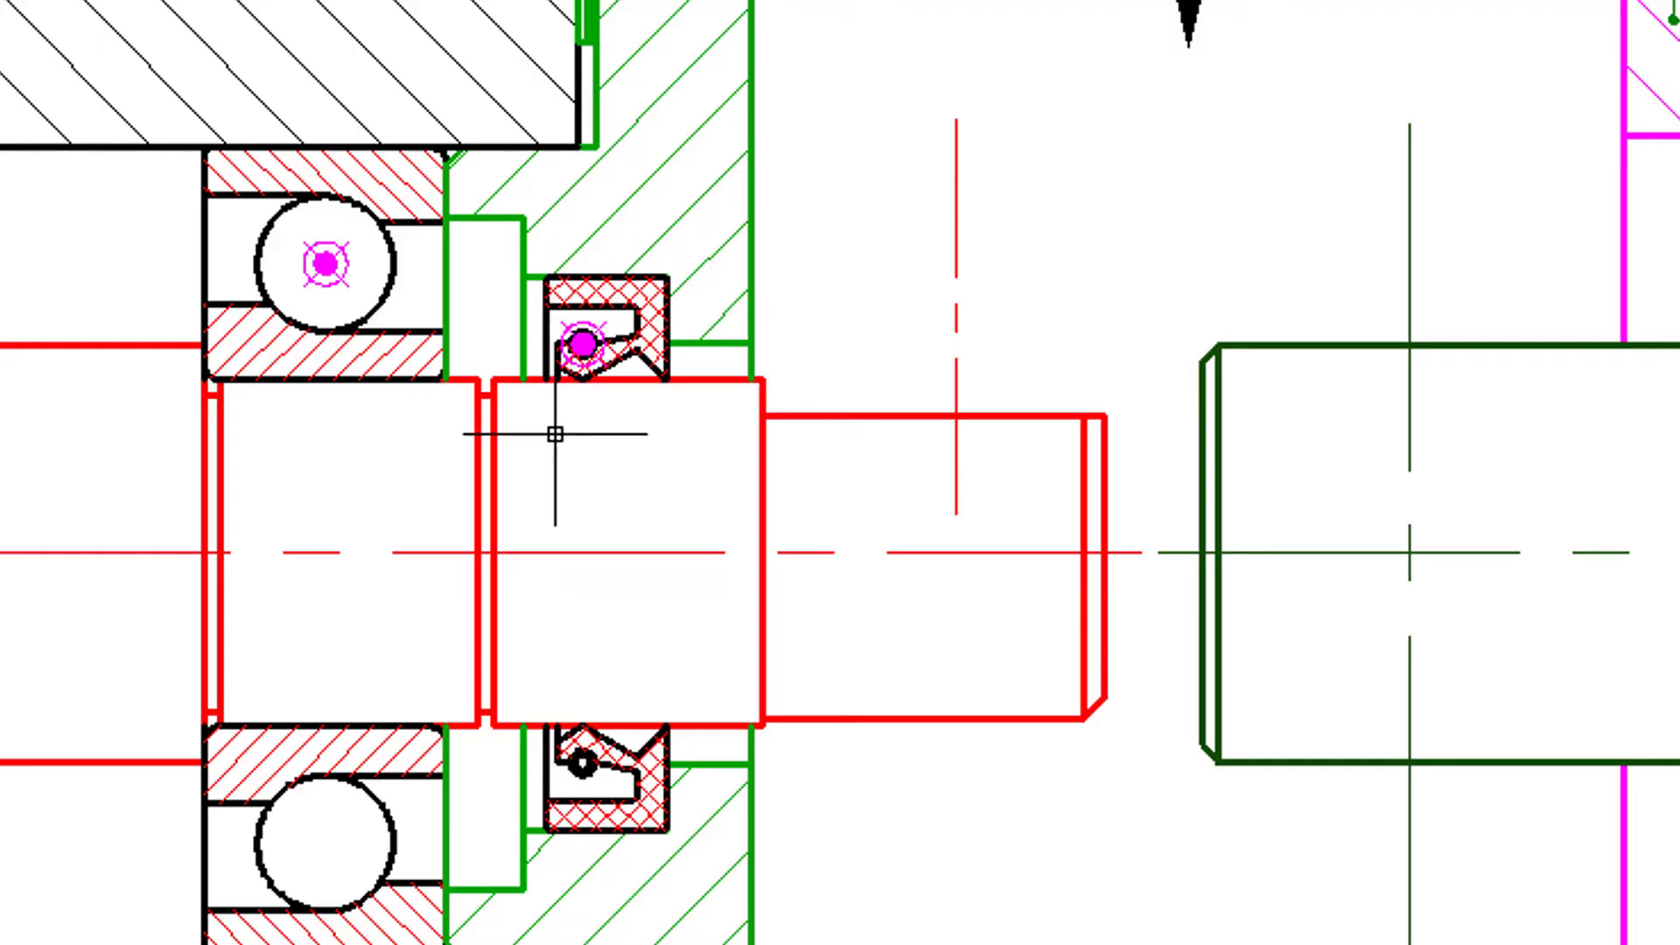
# - Delete the leftover hatching outside the left edge of the drawing frame
pyautogui.scroll(-3, 555, 432)
pyautogui.moveTo(554, 432)
pyautogui.mouseDown(button='middle')
pyautogui.moveTo(608, 450)
pyautogui.moveTo(723, 379)
pyautogui.moveTo(774, 431)
pyautogui.moveTo(722, 481)
pyautogui.mouseUp(button='middle')
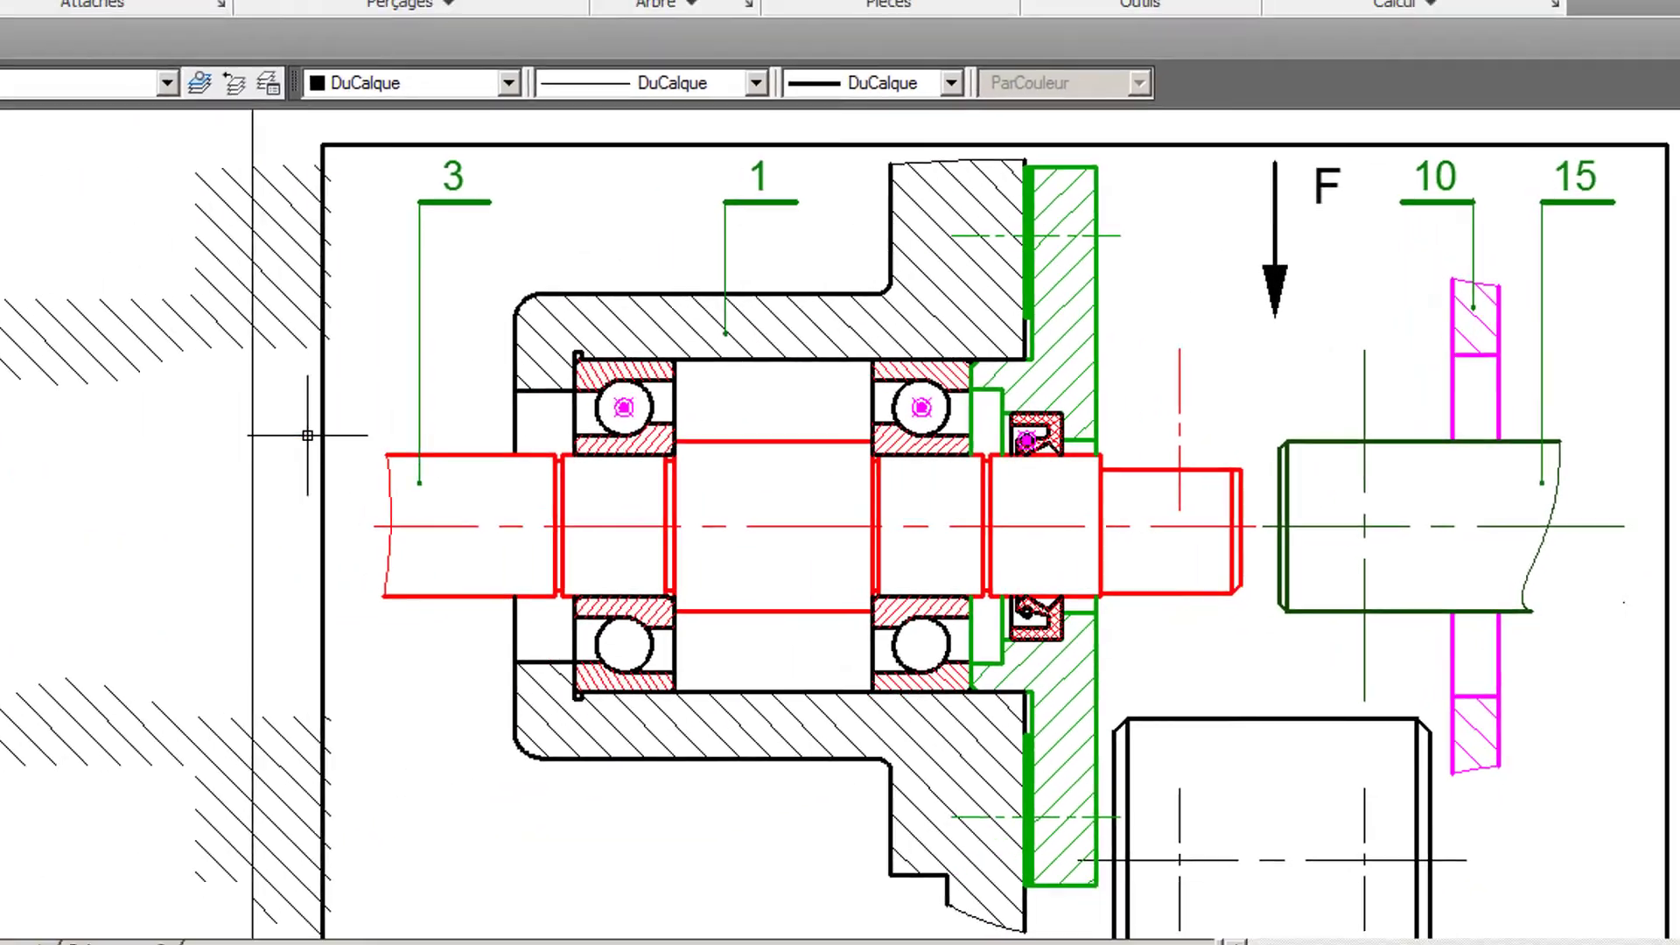
pyautogui.click(163, 335)
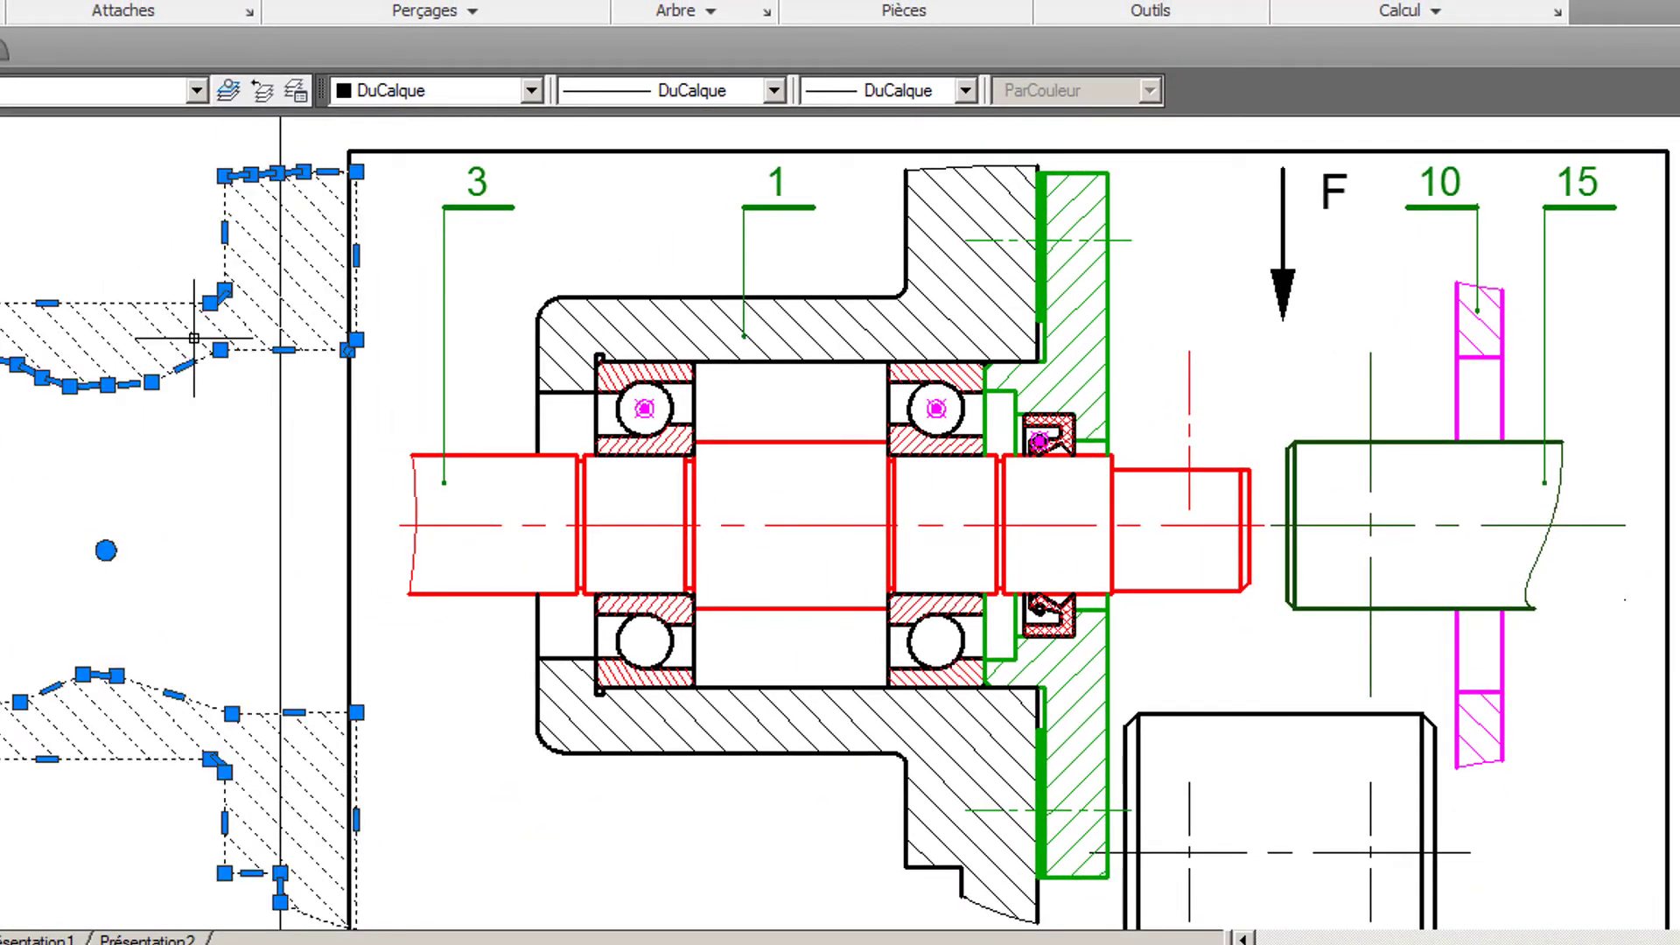
pyautogui.press('Escape')
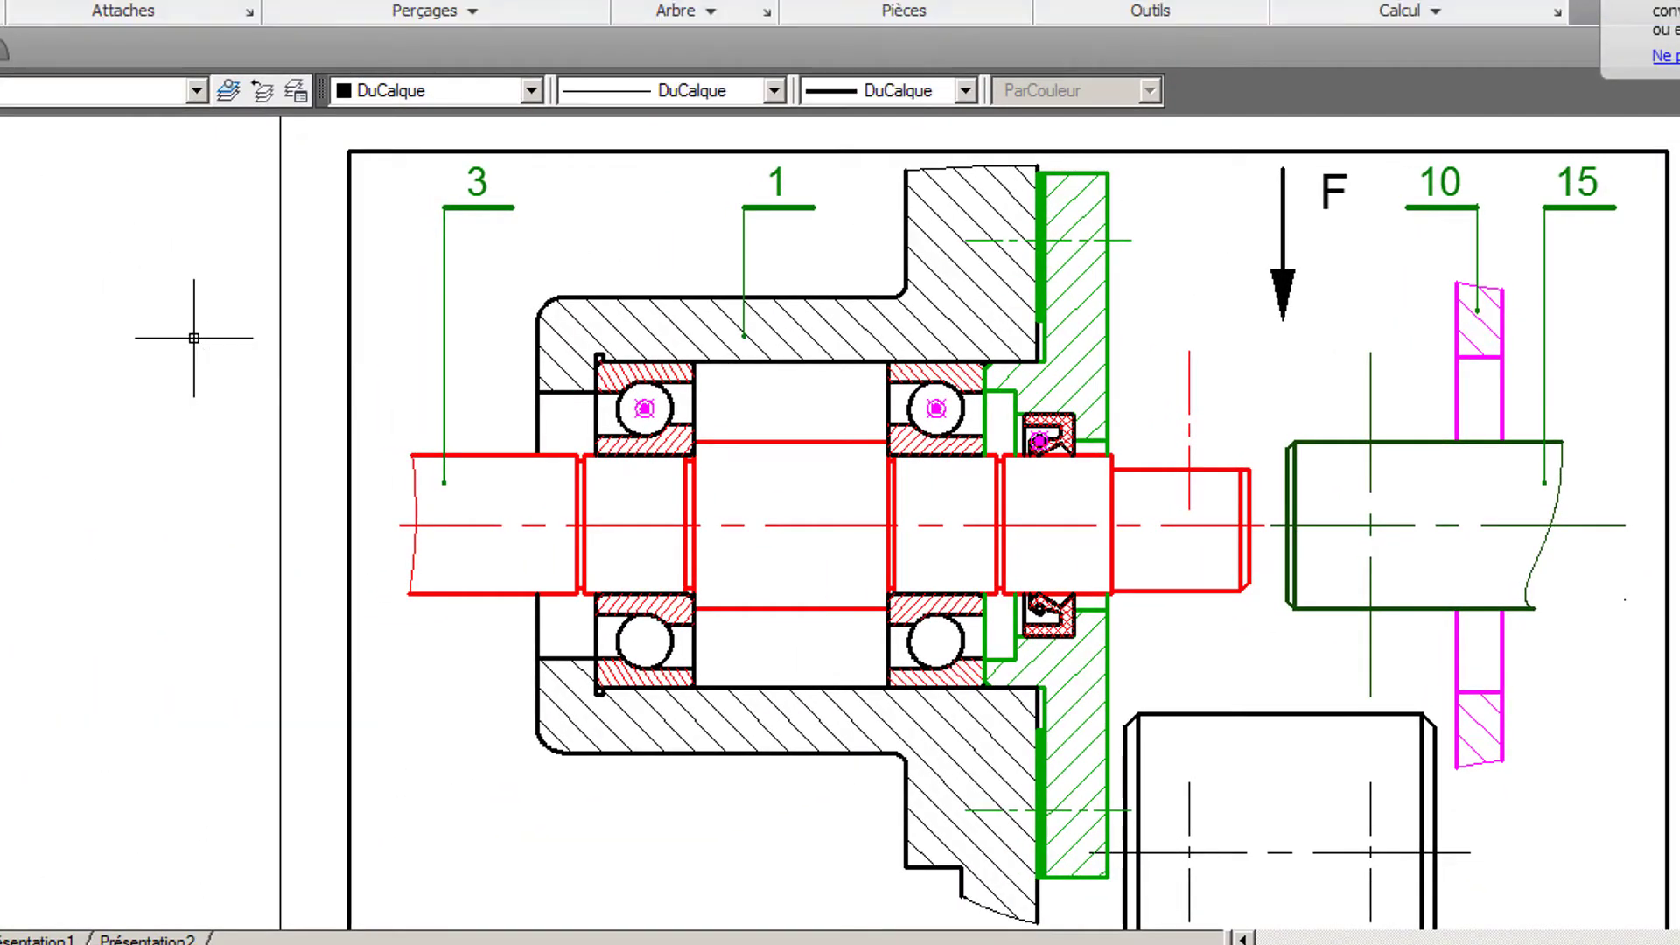
# - Add a vertical dimension across the shaft diameter at the bearing nearest the cover
pyautogui.moveTo(763, 409); pyautogui.dragTo(661, 418, button='middle')
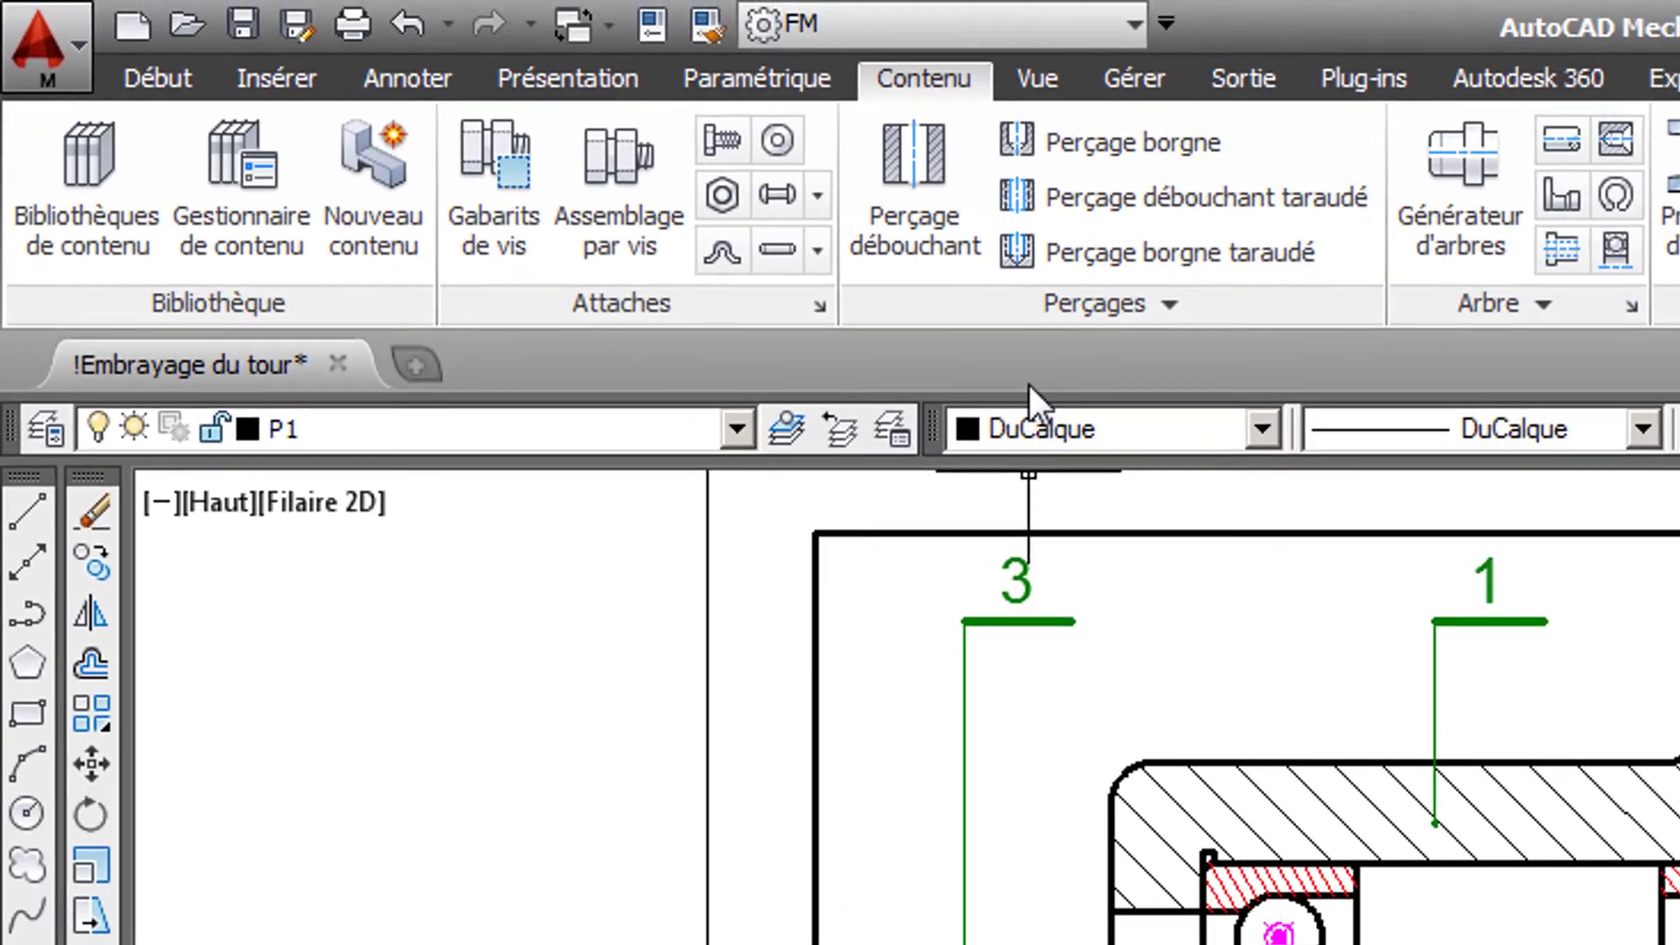
pyautogui.click(380, 86)
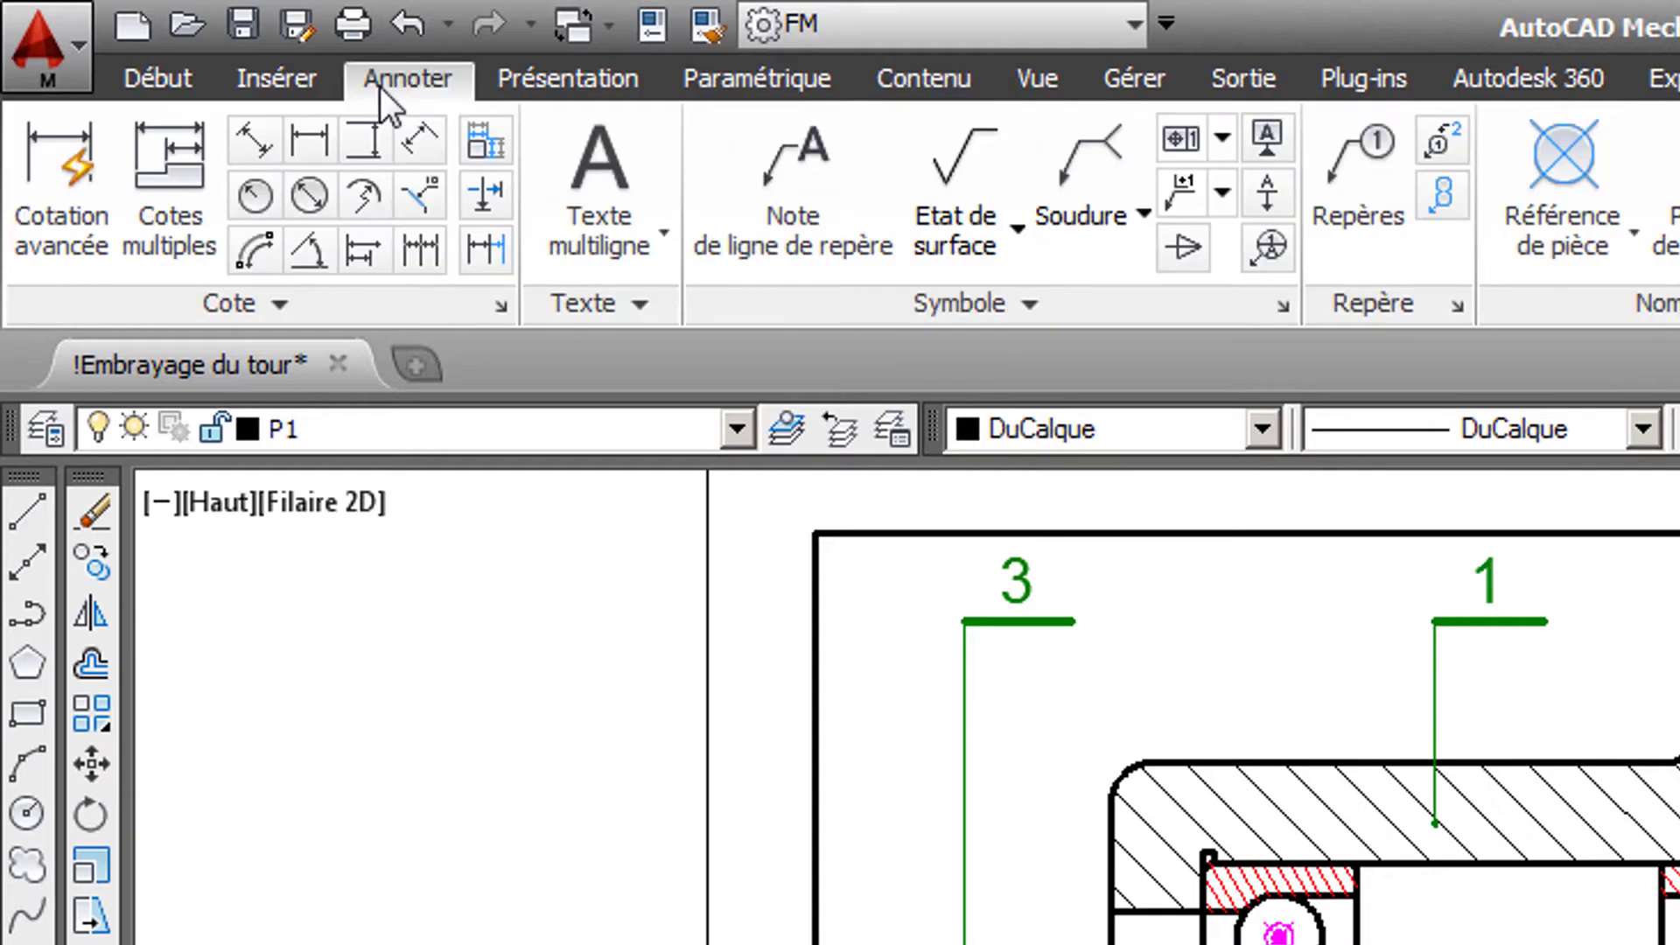
pyautogui.click(371, 147)
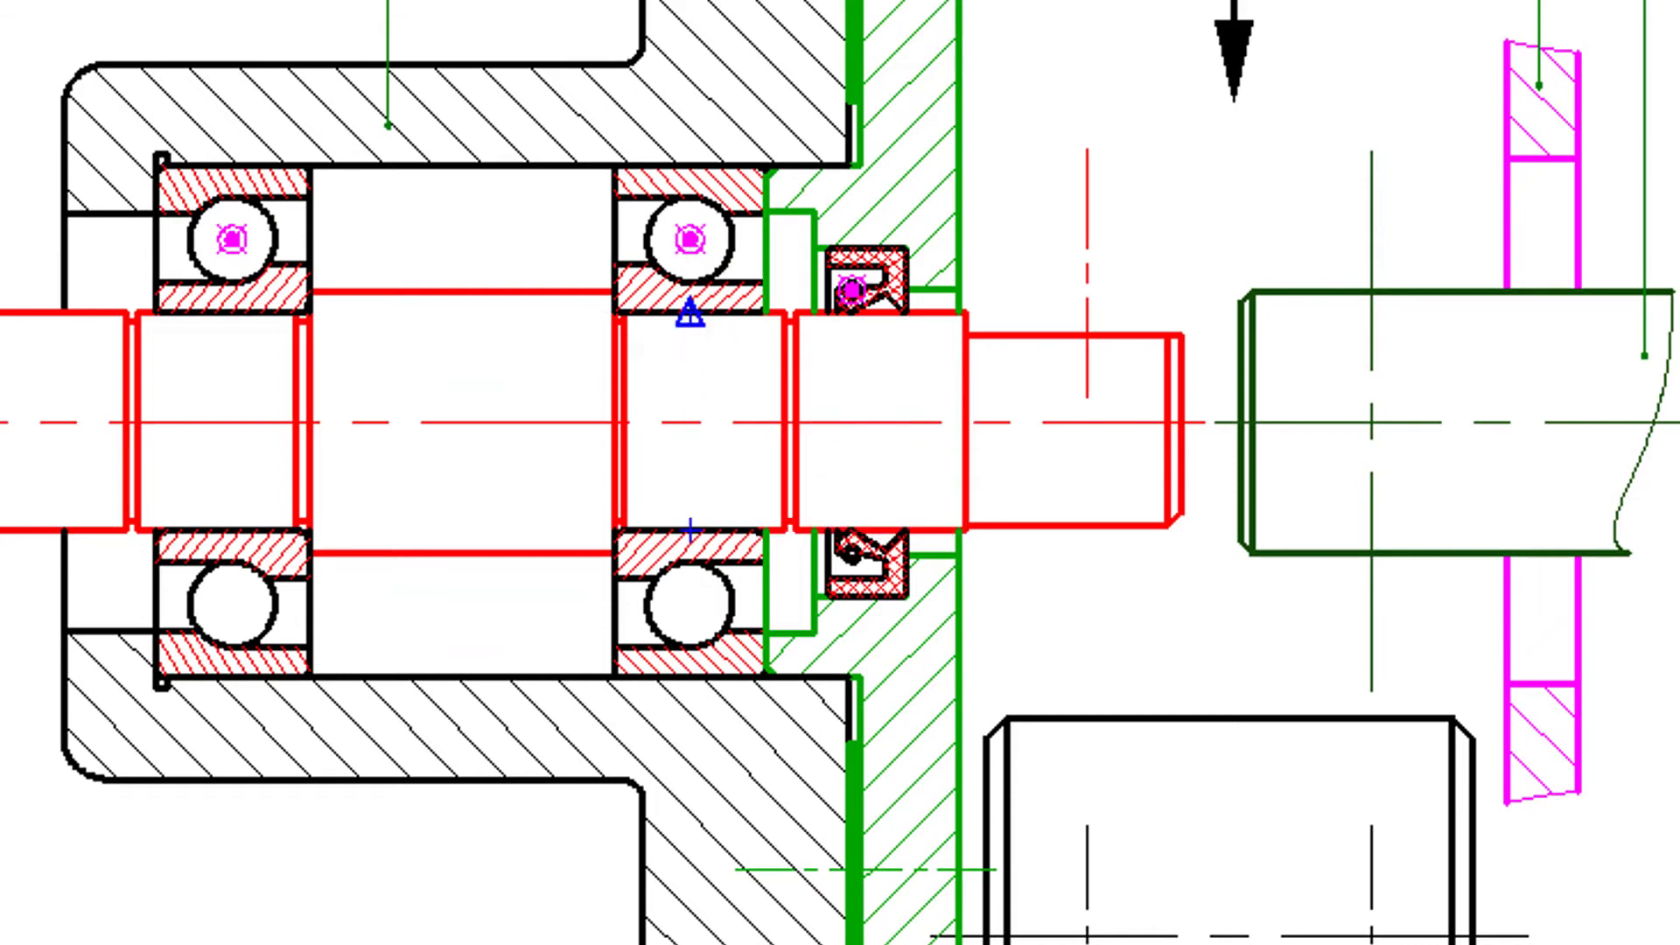
pyautogui.scroll(3, 696, 398)
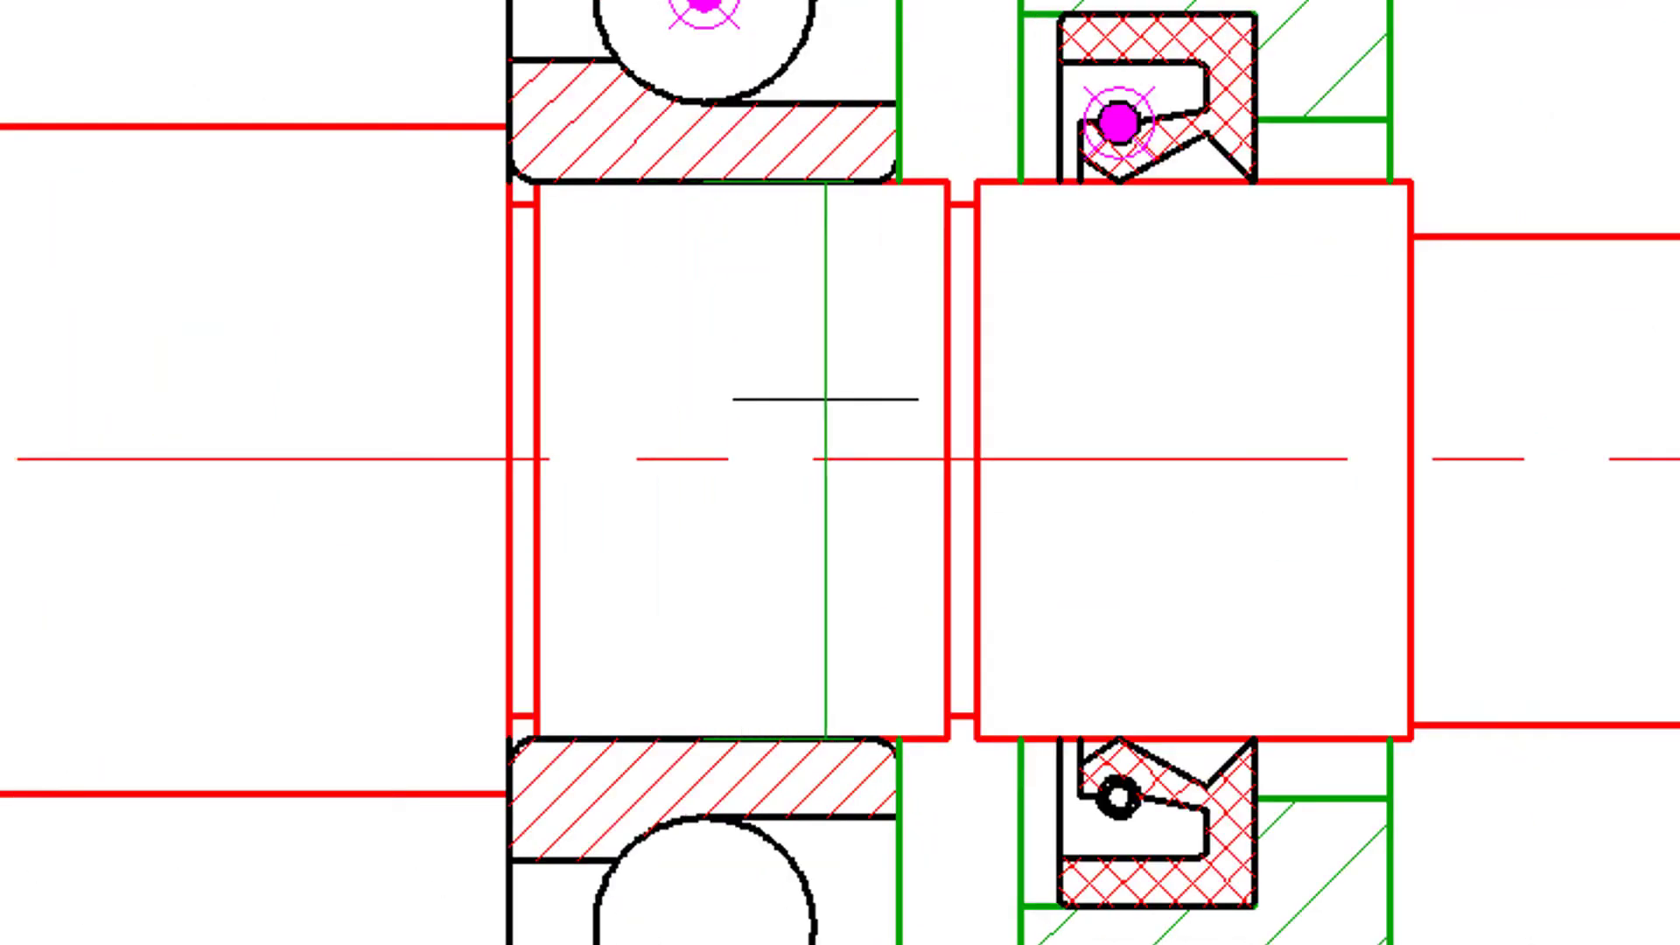
pyautogui.click(853, 391)
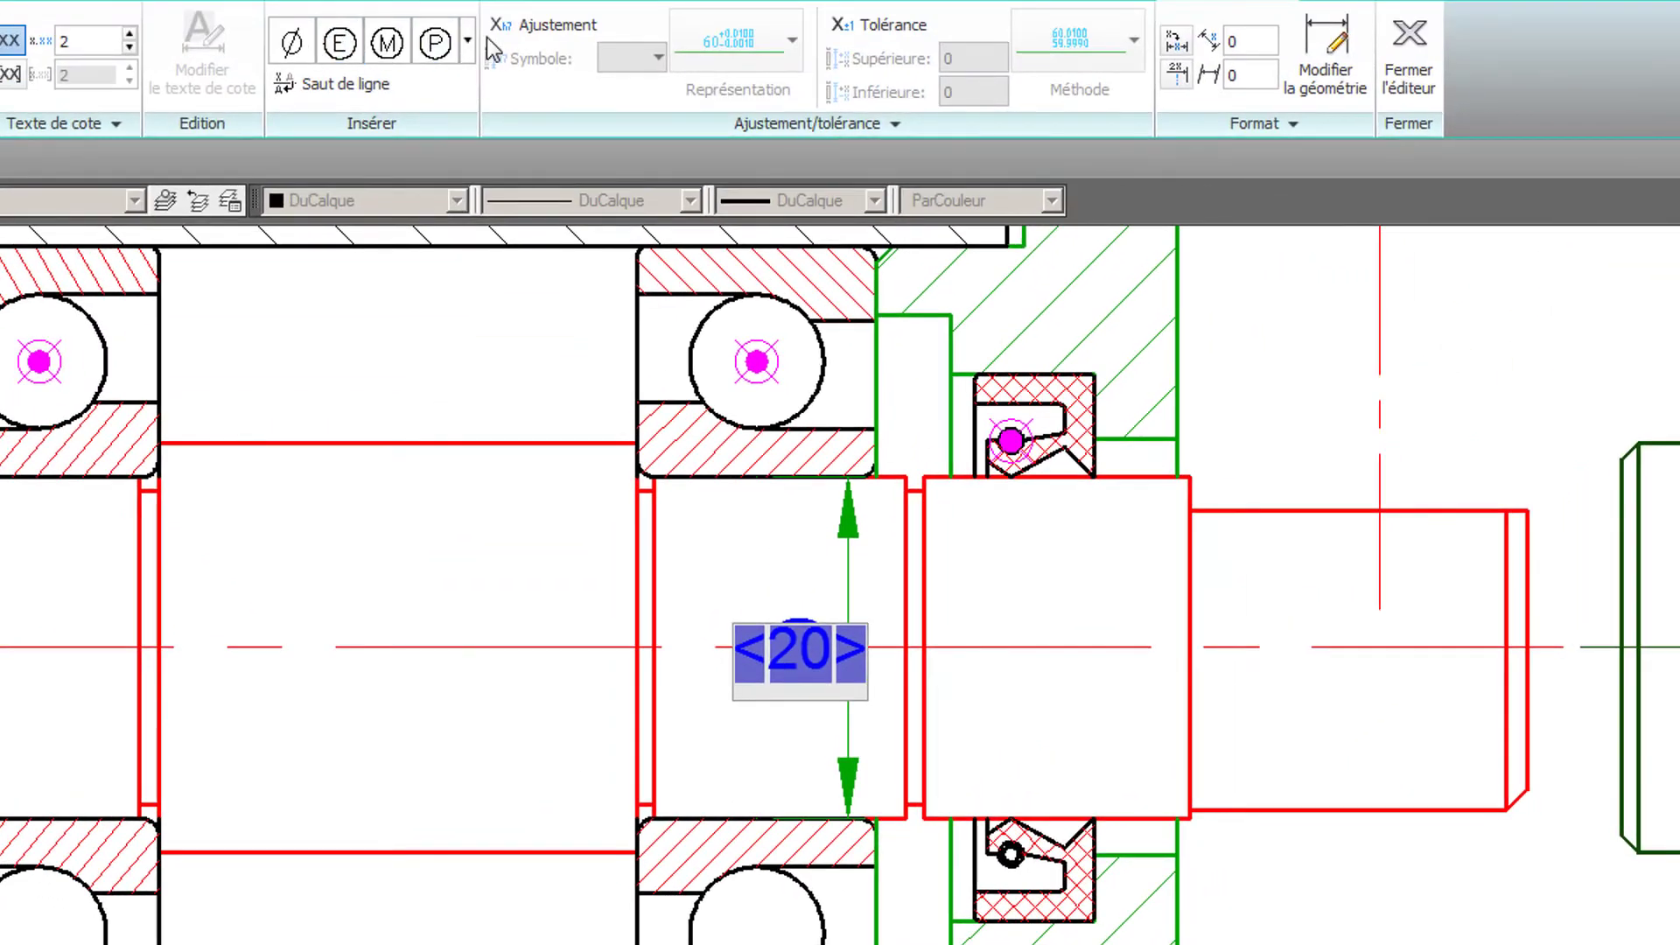
# - Give the shaft dimension an m6 shaft fit and a diameter symbol in front of its value
pyautogui.click(554, 34)
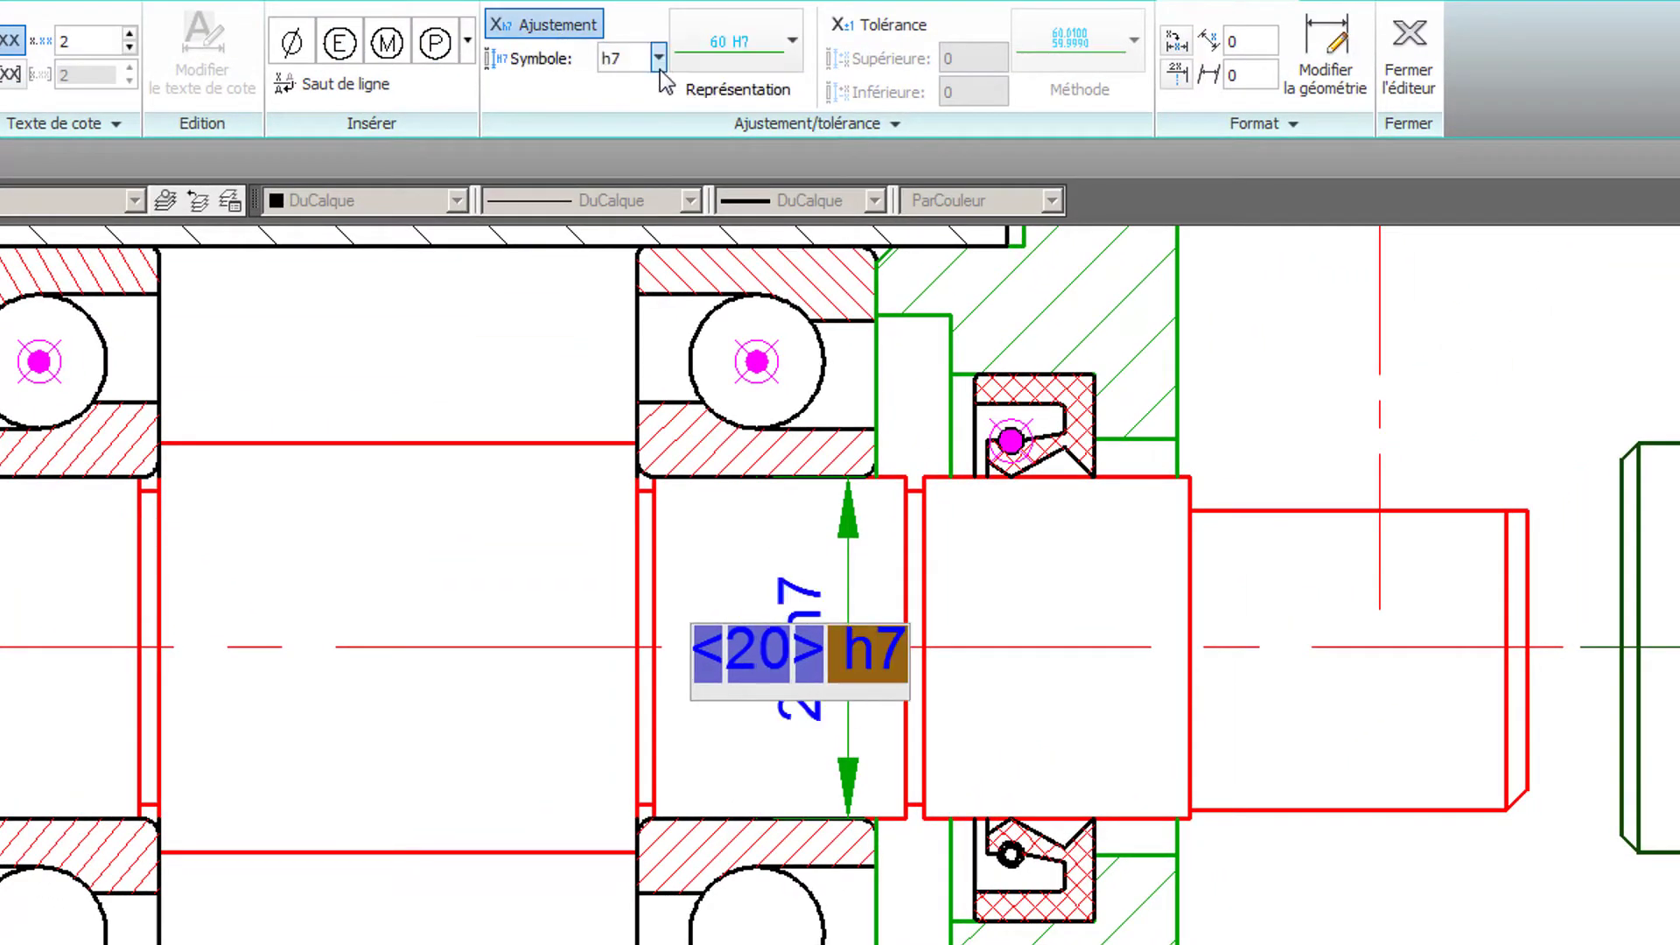
pyautogui.click(658, 59)
pyautogui.click(661, 91)
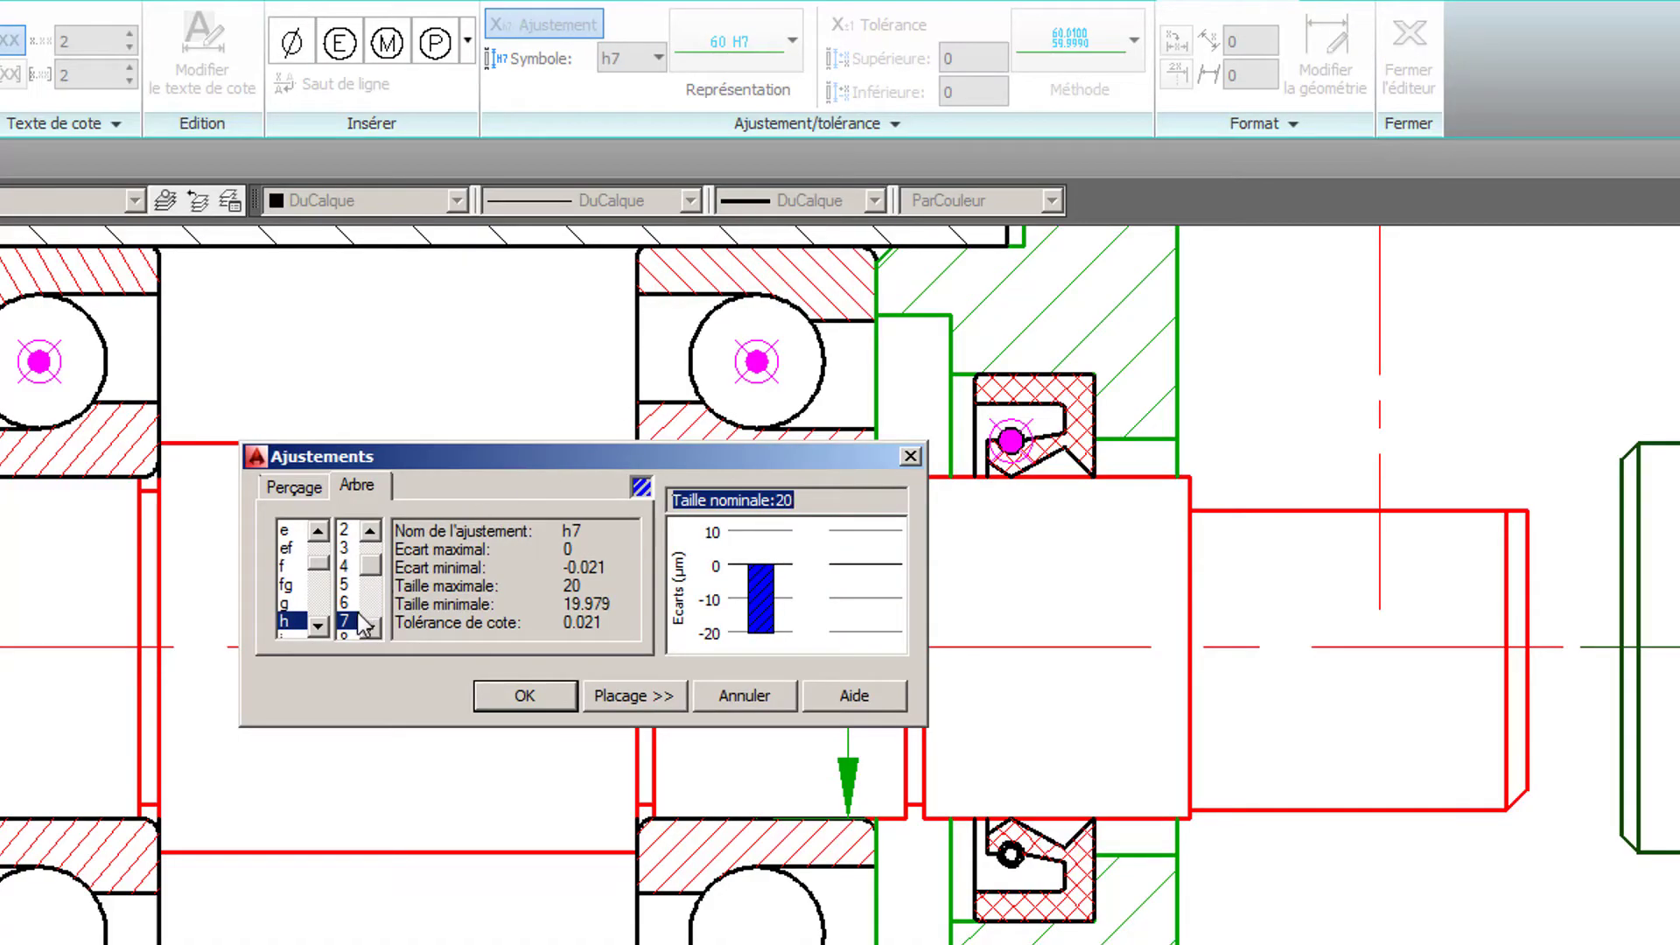
pyautogui.doubleClick(317, 627)
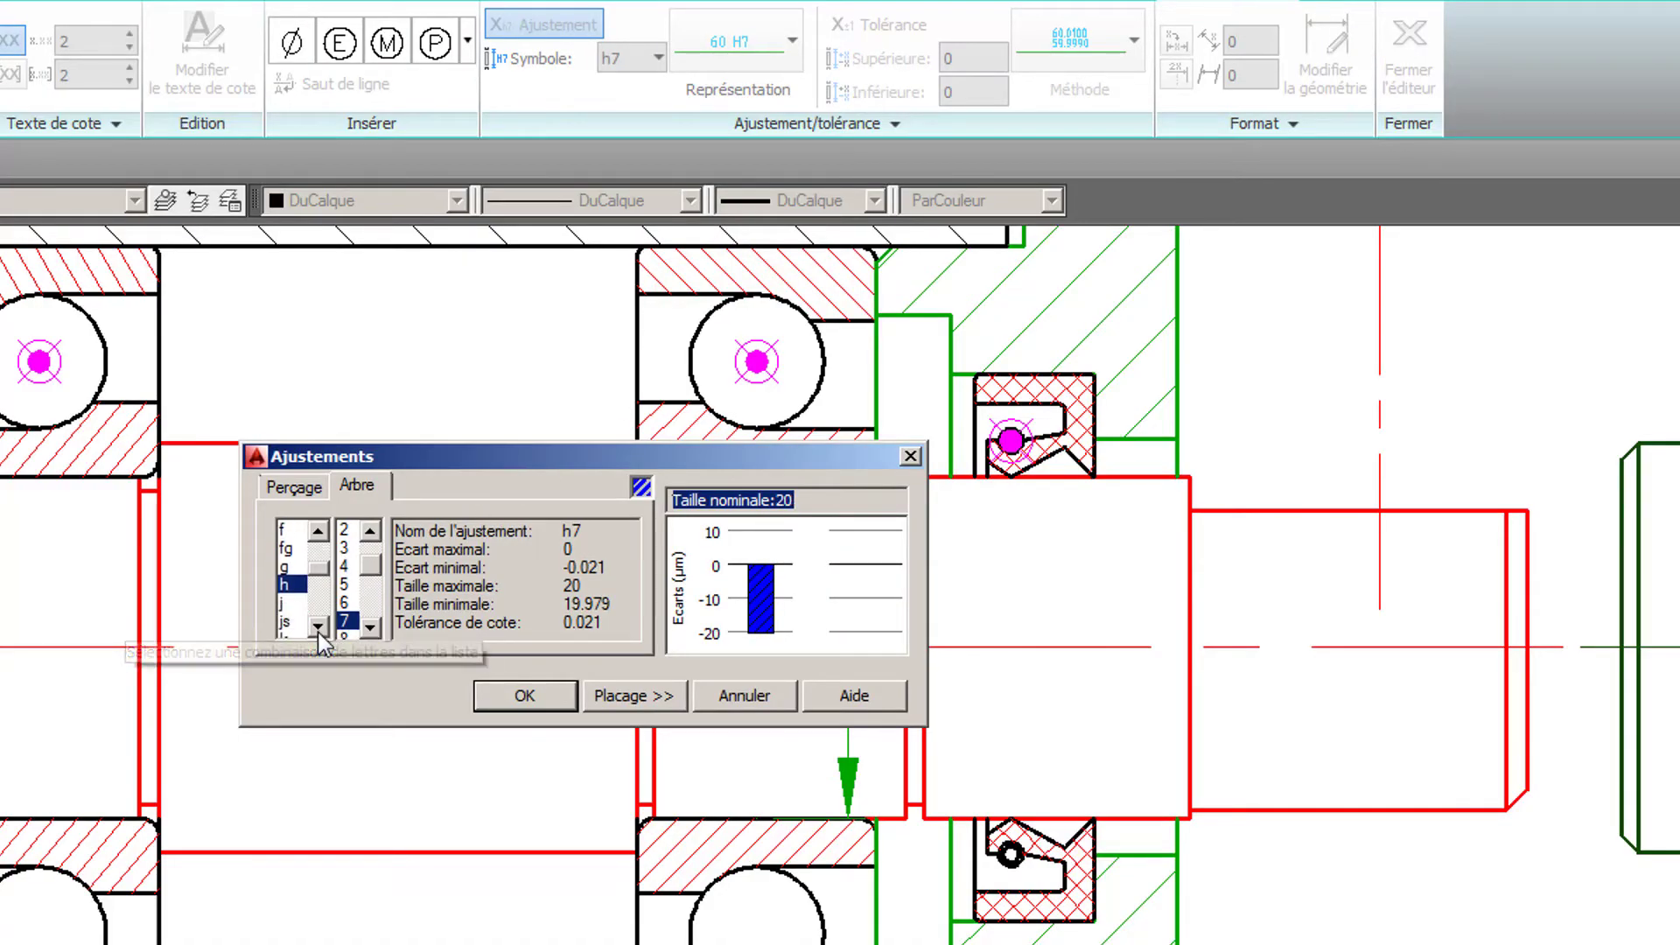
pyautogui.click(317, 627)
pyautogui.doubleClick(317, 627)
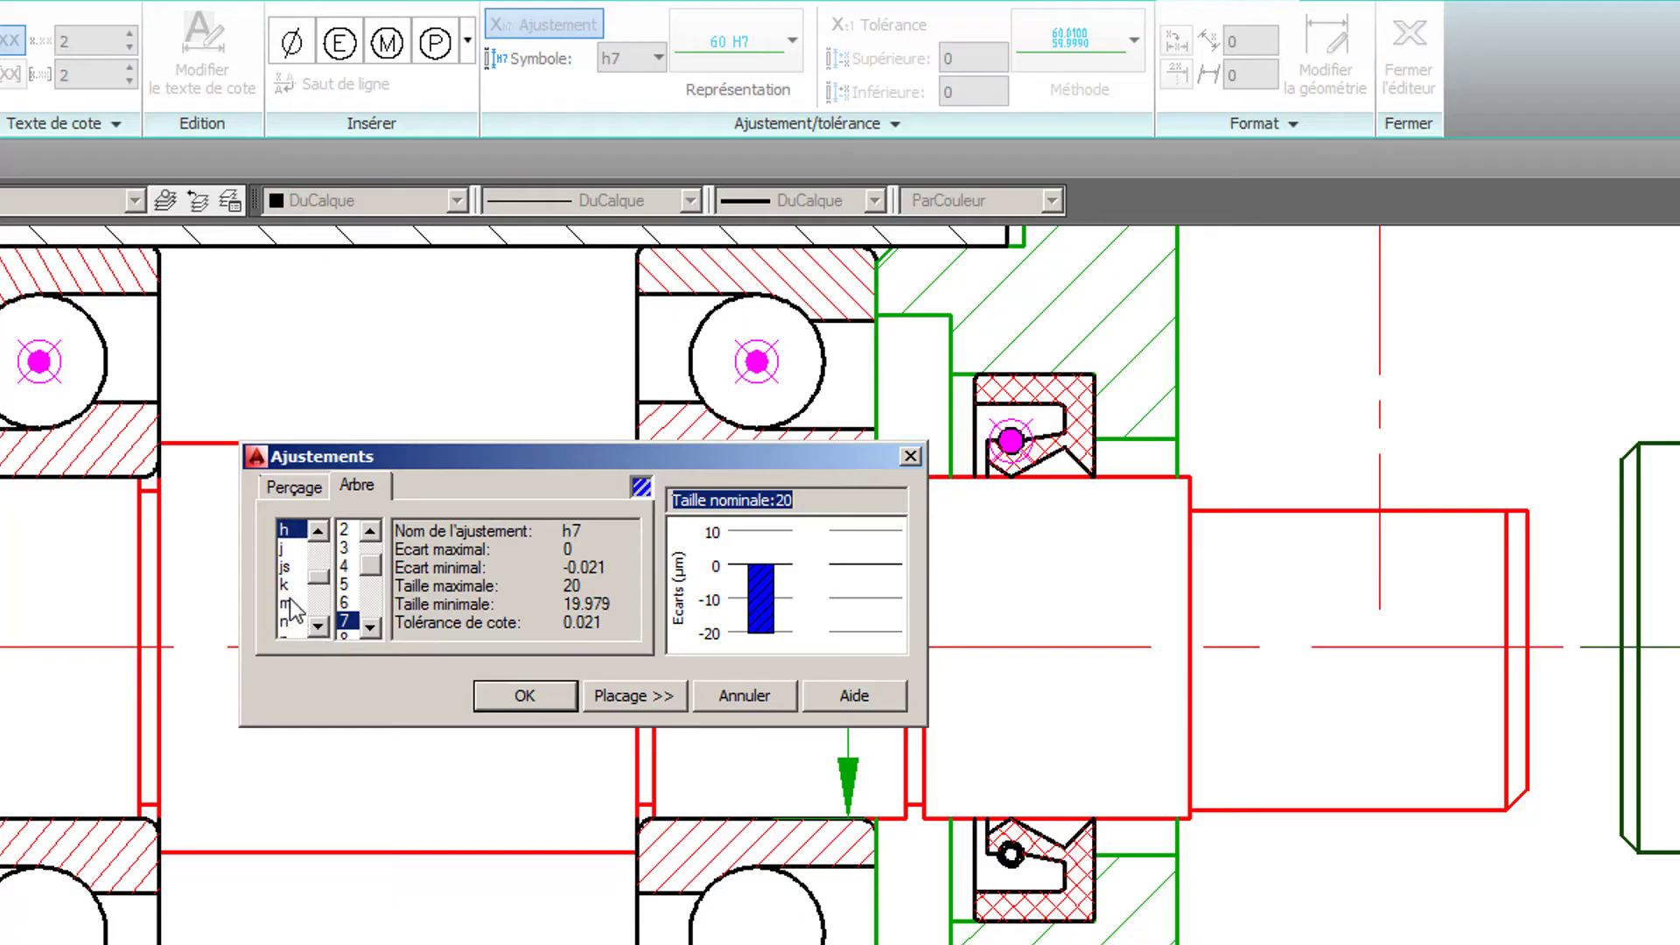
pyautogui.click(290, 603)
pyautogui.click(344, 603)
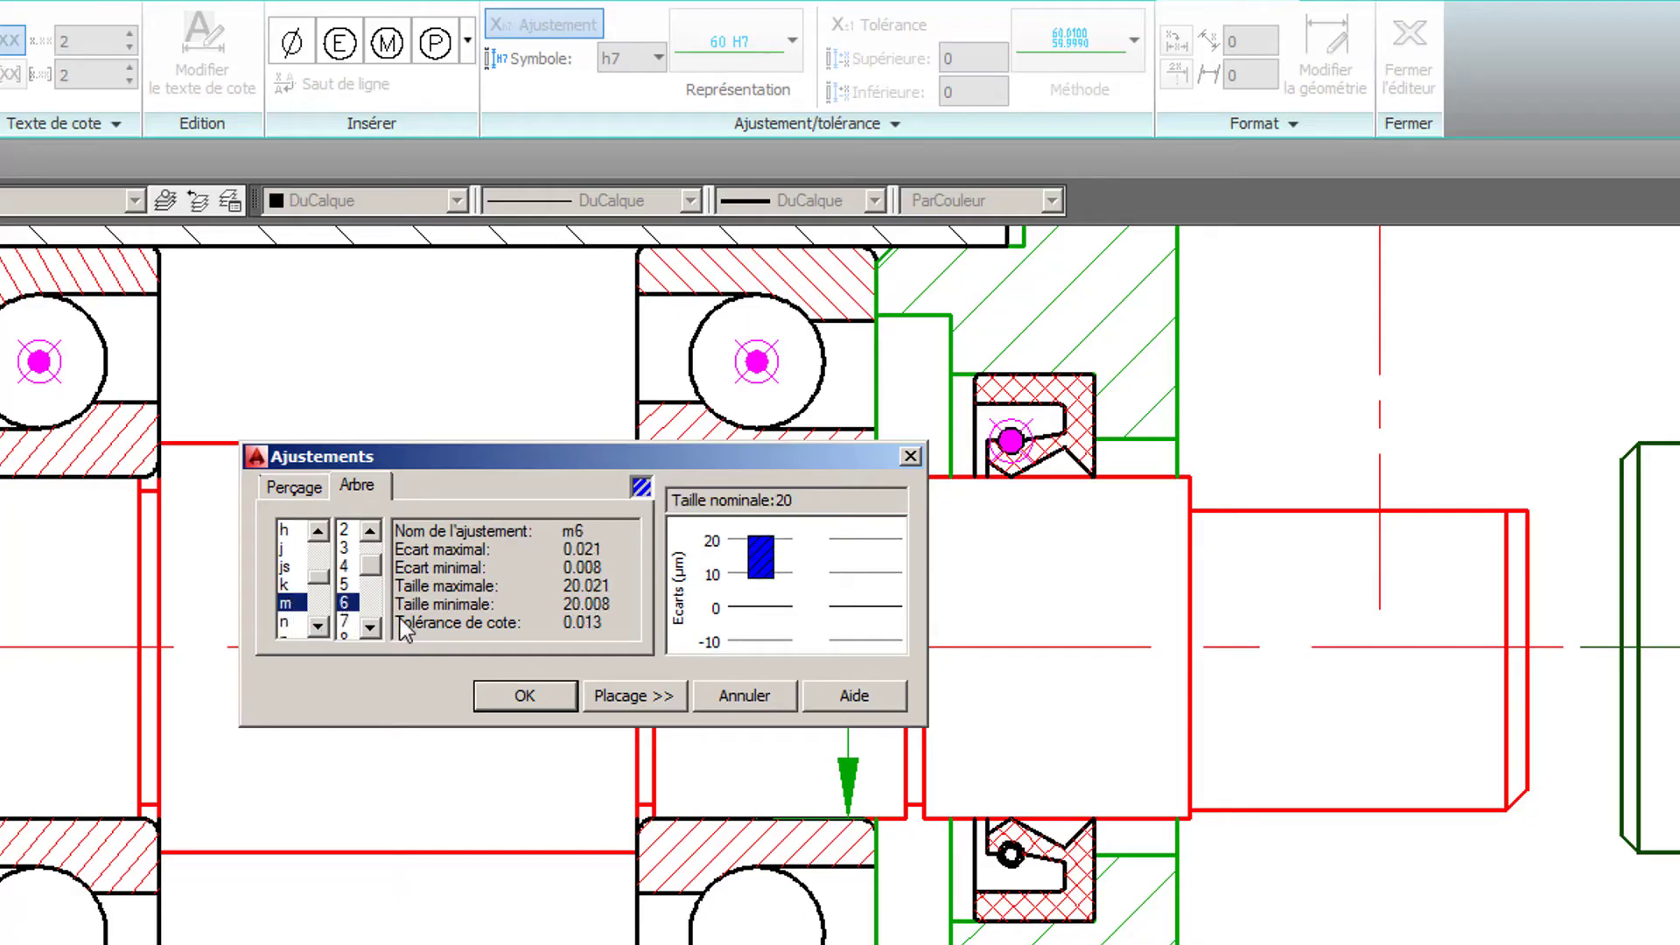
pyautogui.click(548, 701)
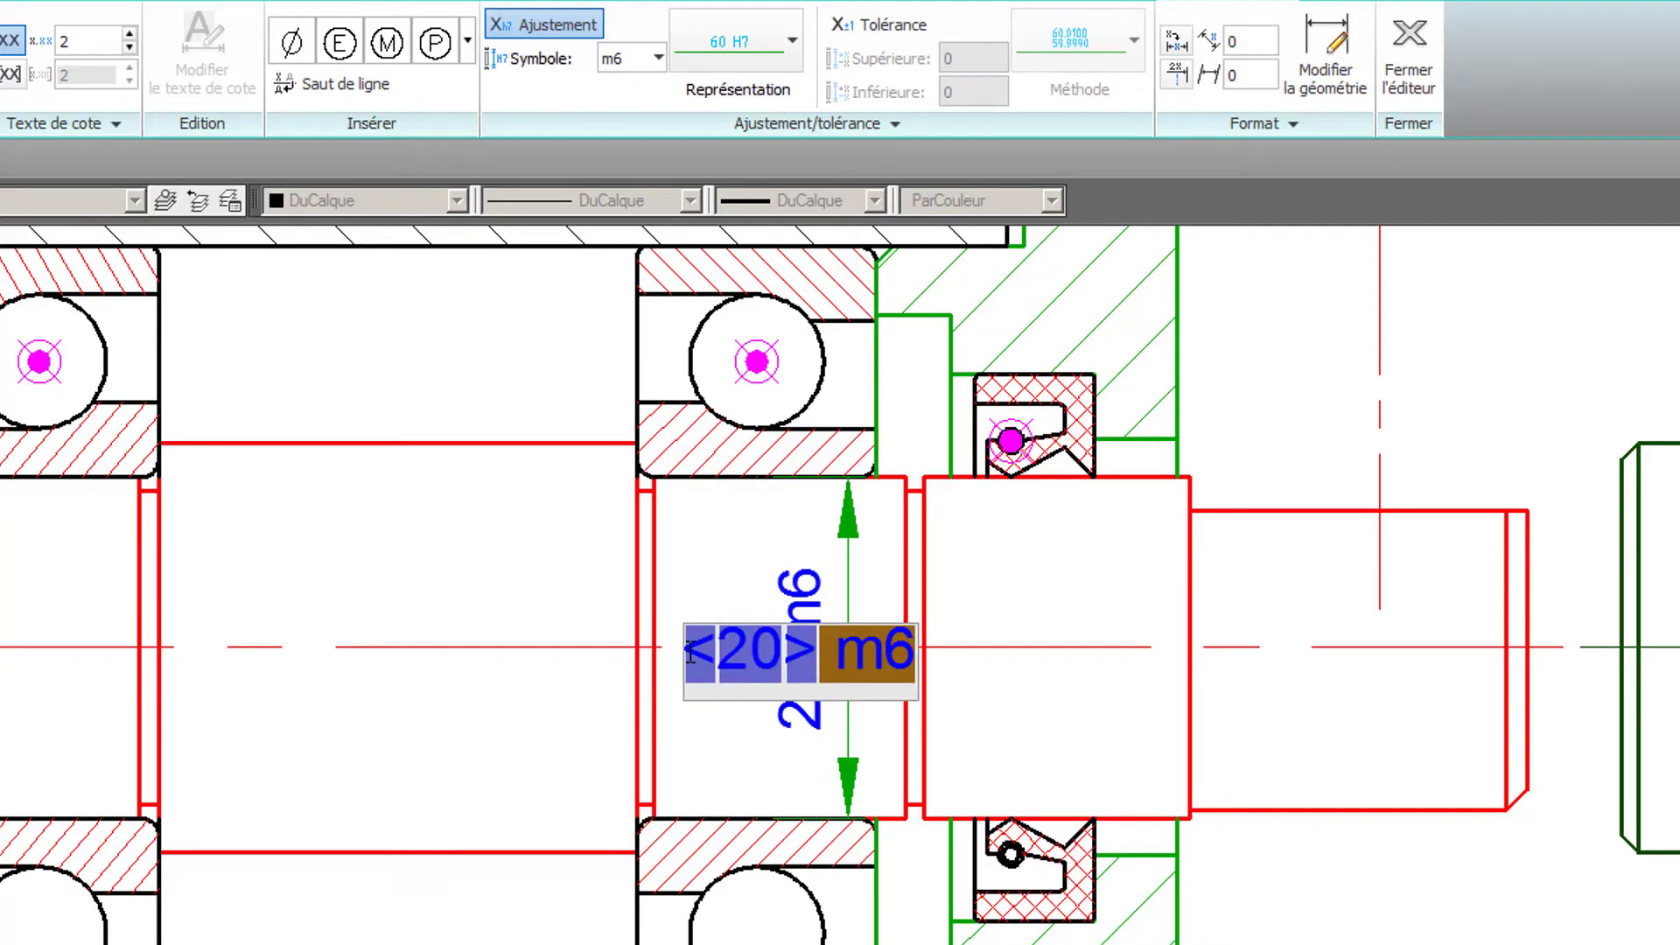
pyautogui.click(291, 53)
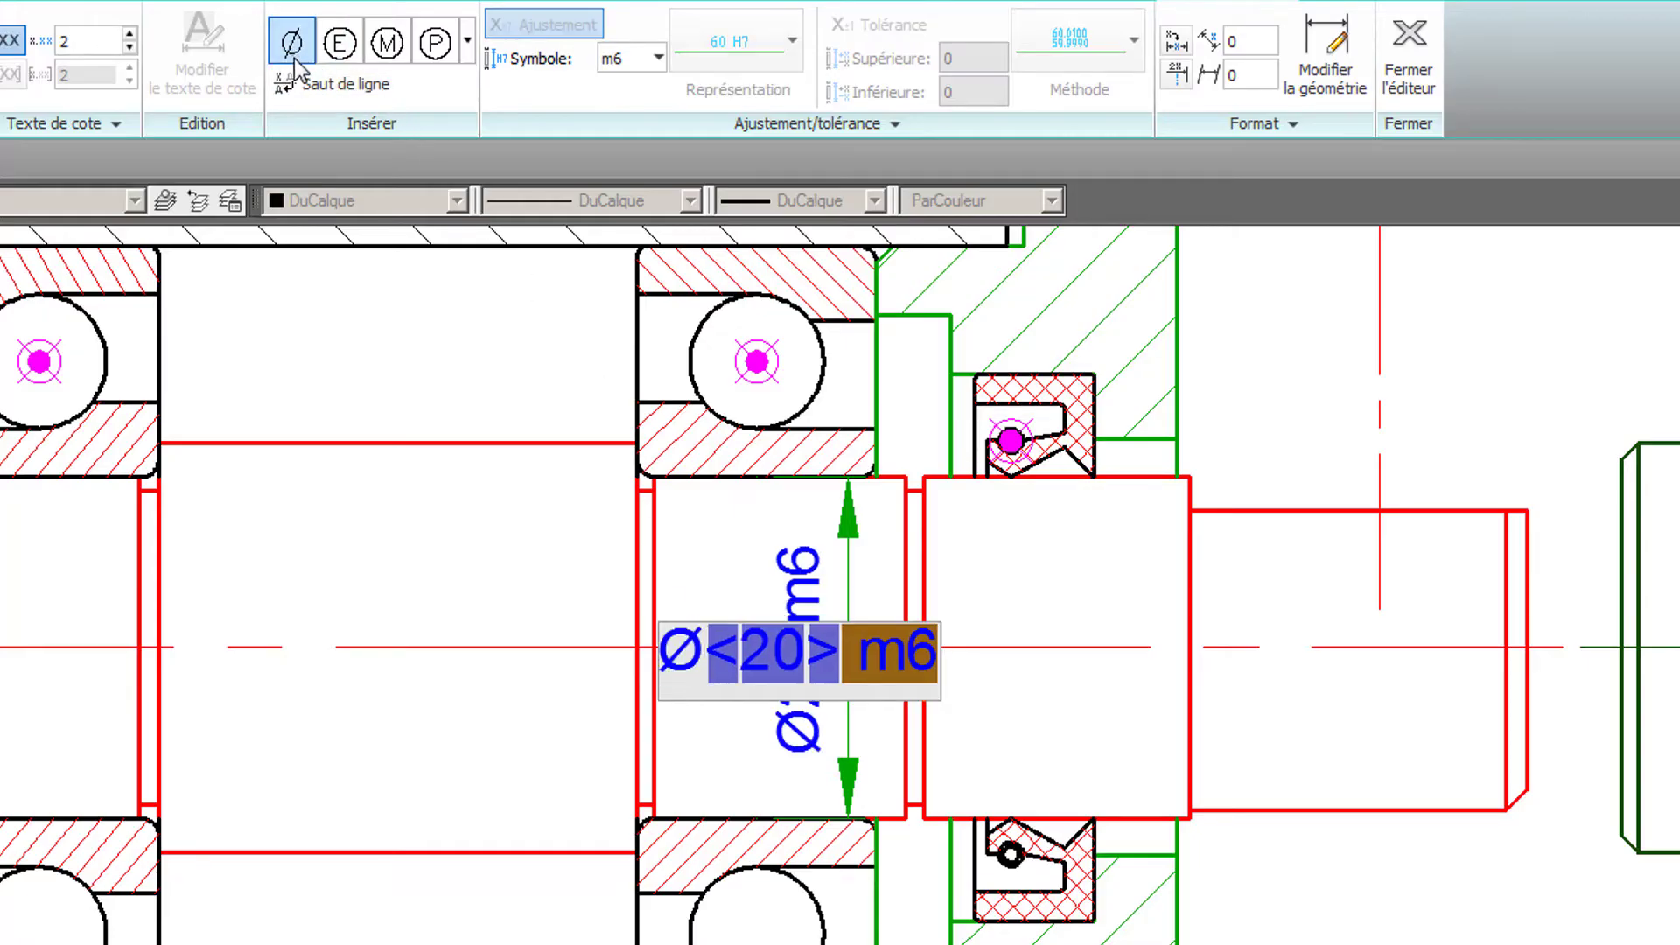
pyautogui.press('Return')
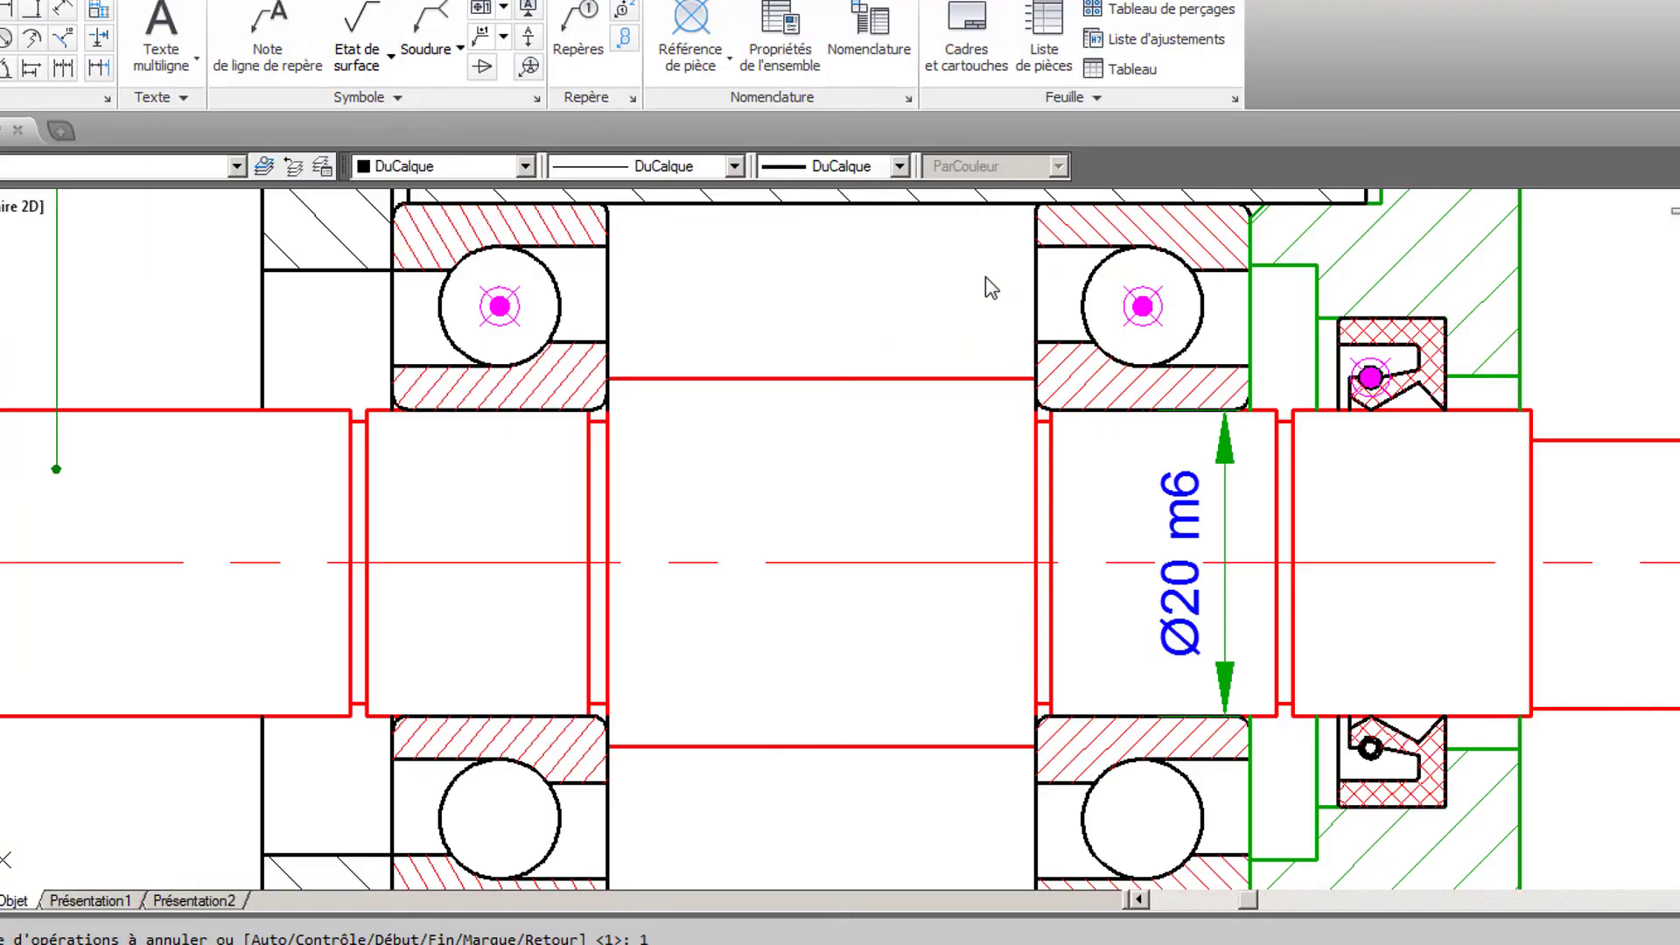
# - Add a vertical dimension across the outer diameter of the bearing farthest from the cover
pyautogui.scroll(-2, 809, 311)
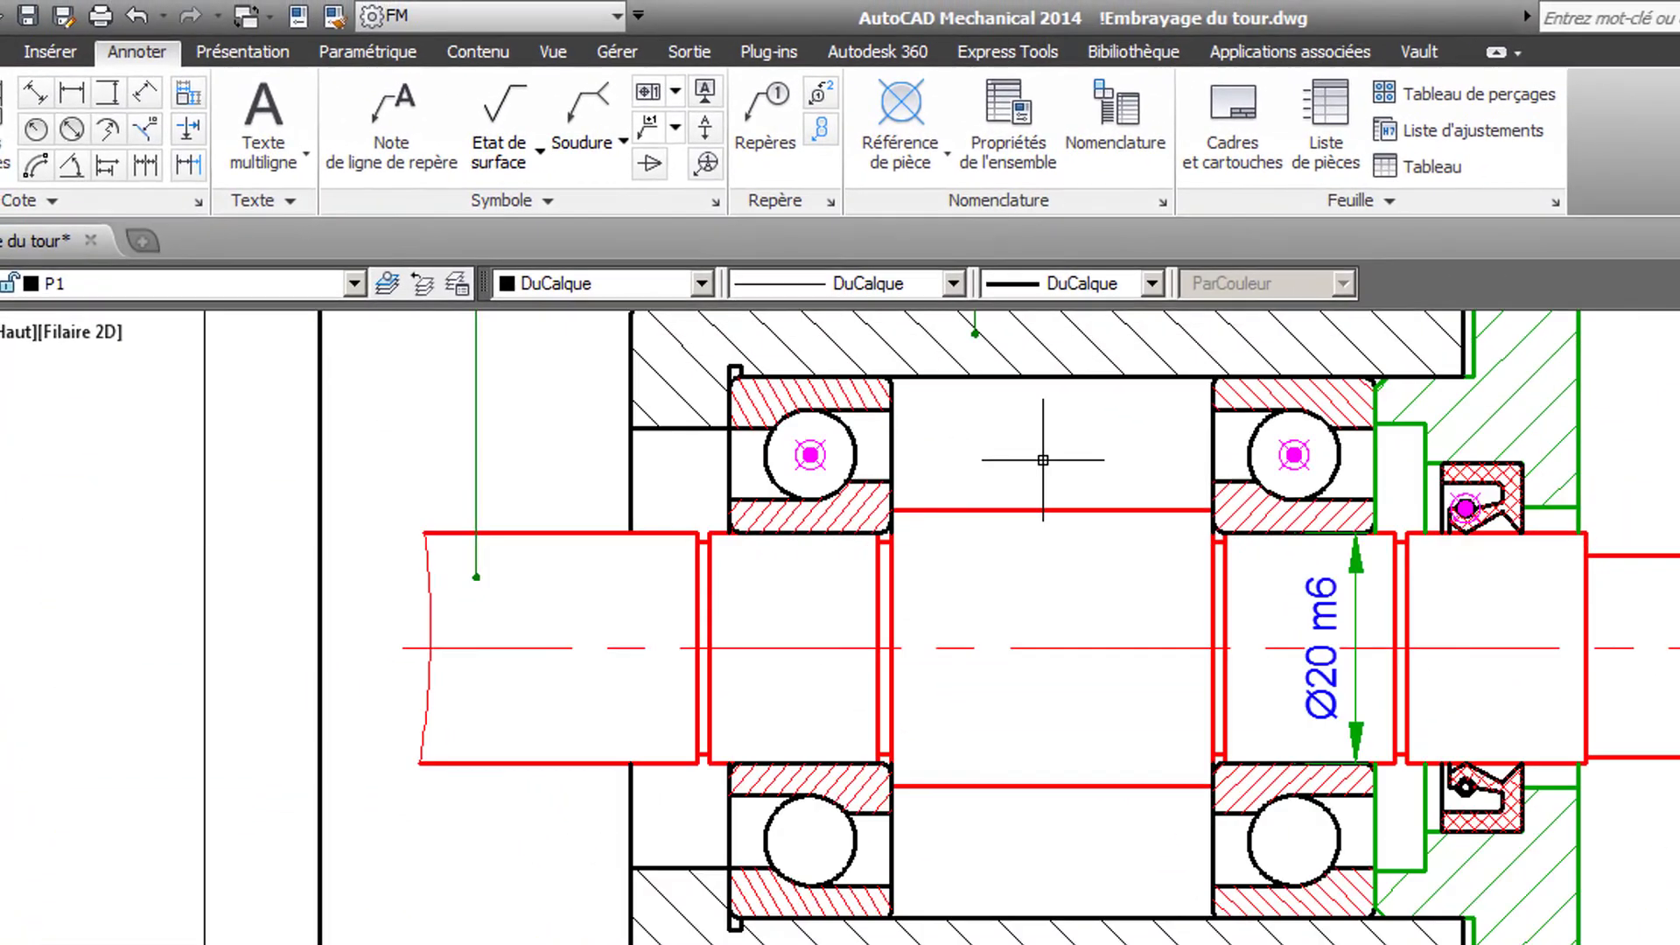
pyautogui.moveTo(1043, 459); pyautogui.dragTo(1095, 470, button='middle')
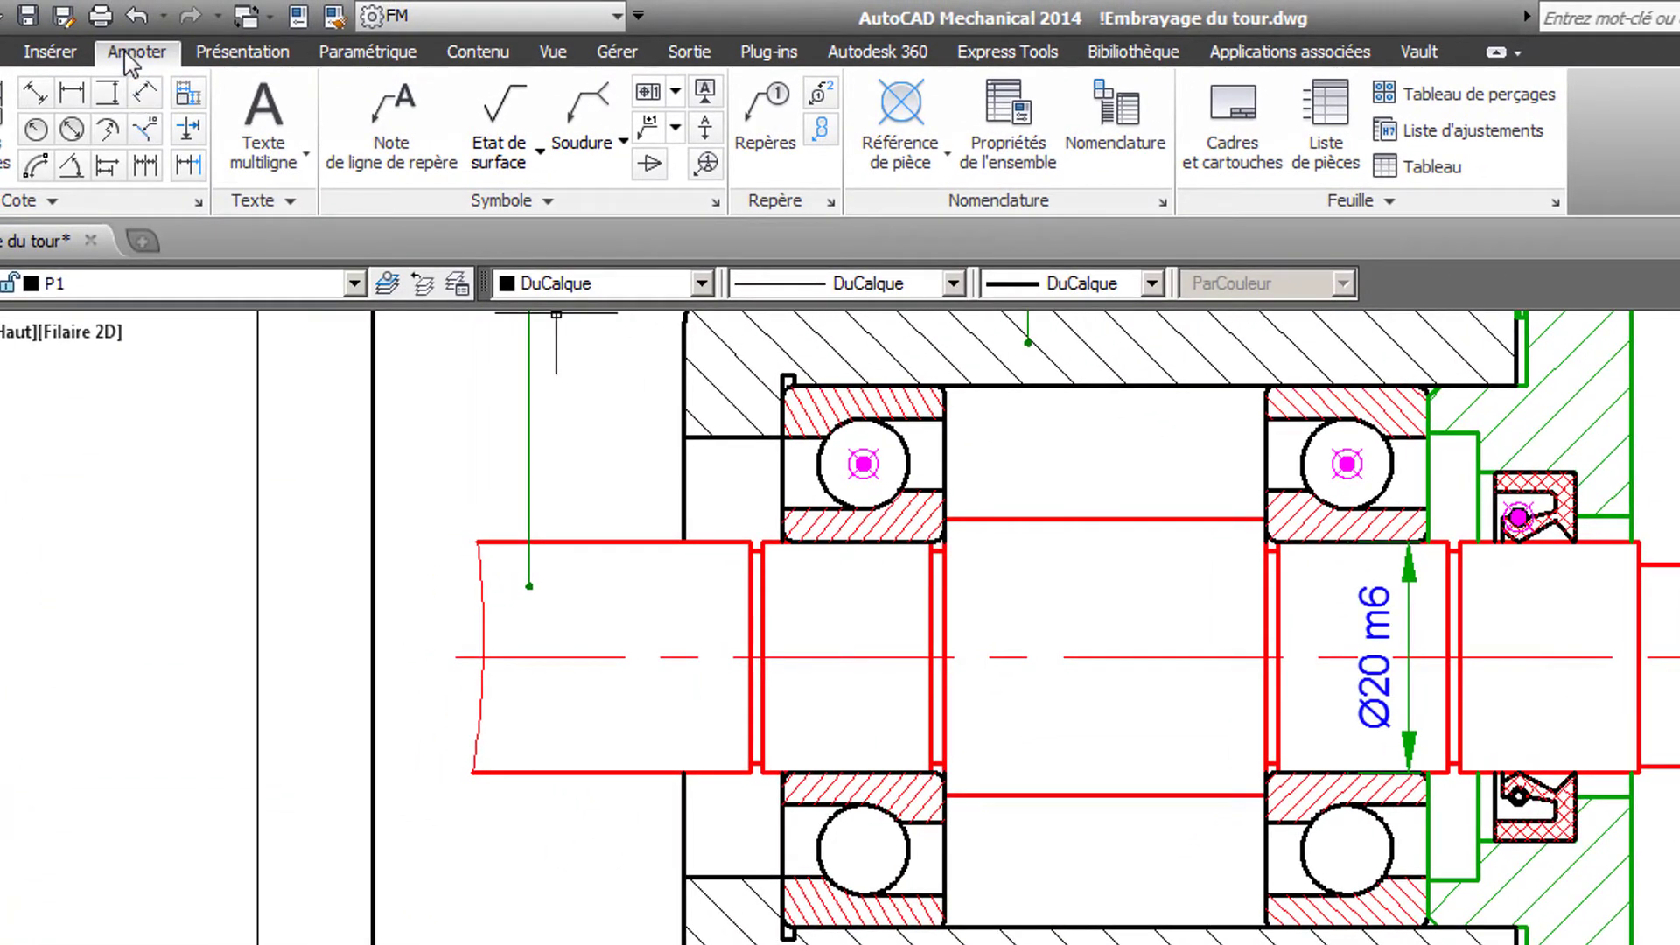
pyautogui.click(107, 91)
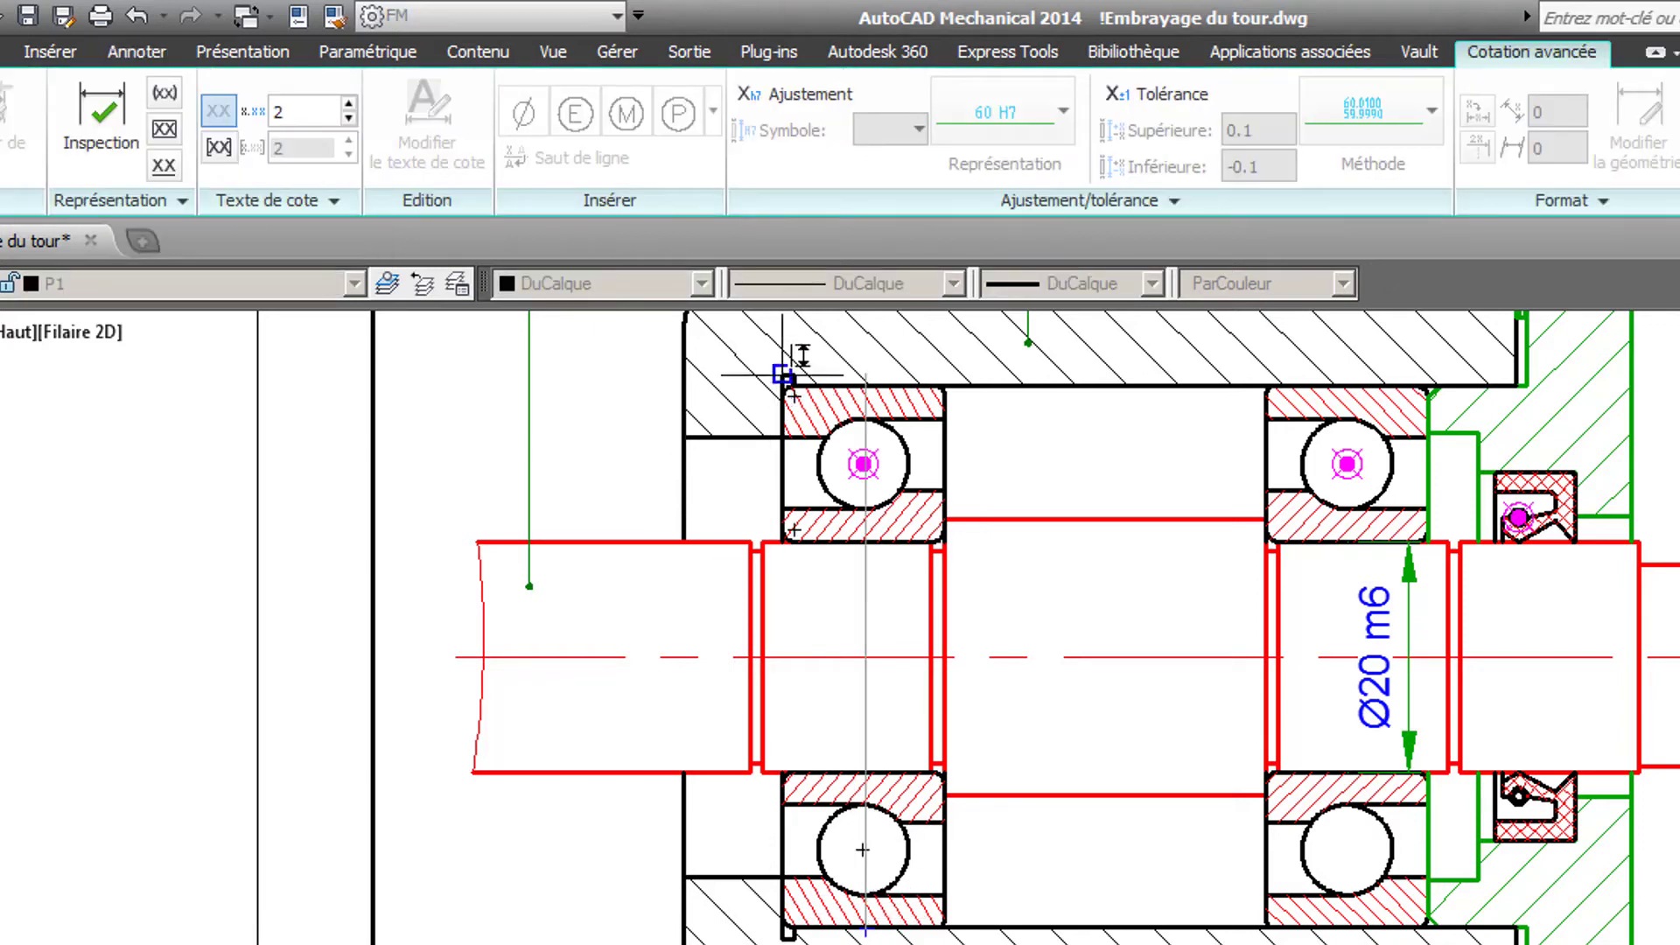
pyautogui.click(864, 386)
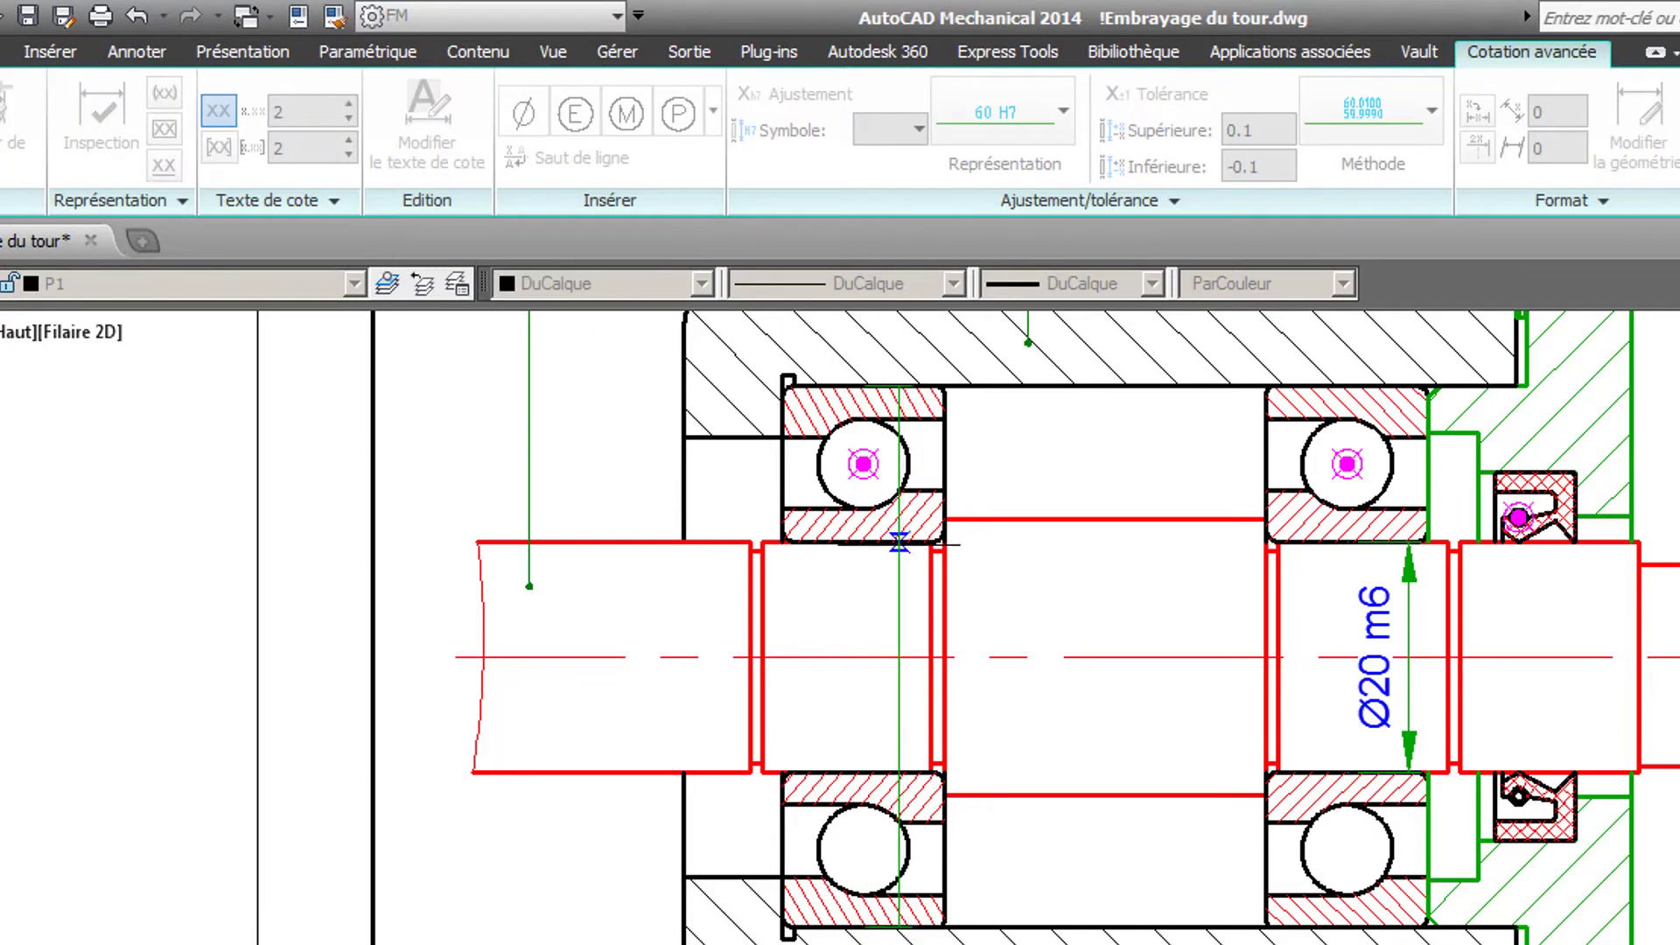
pyautogui.click(899, 585)
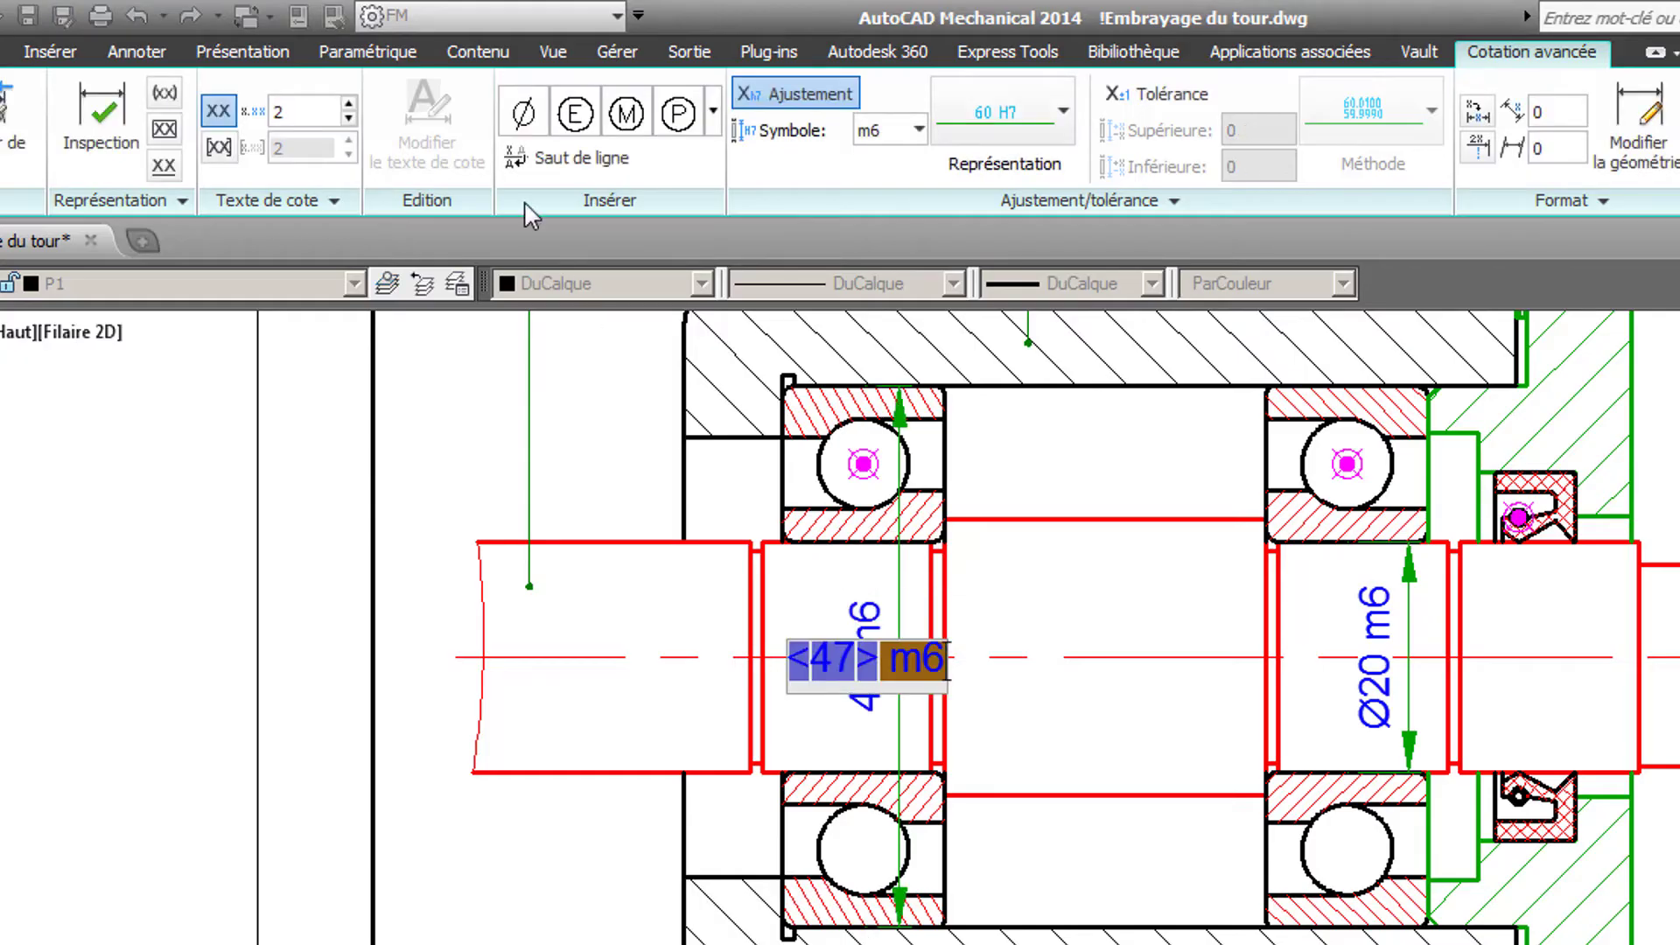
# - Give the bearing outer-diameter dimension an H7 hole fit and a diameter symbol in front of its value
pyautogui.click(919, 130)
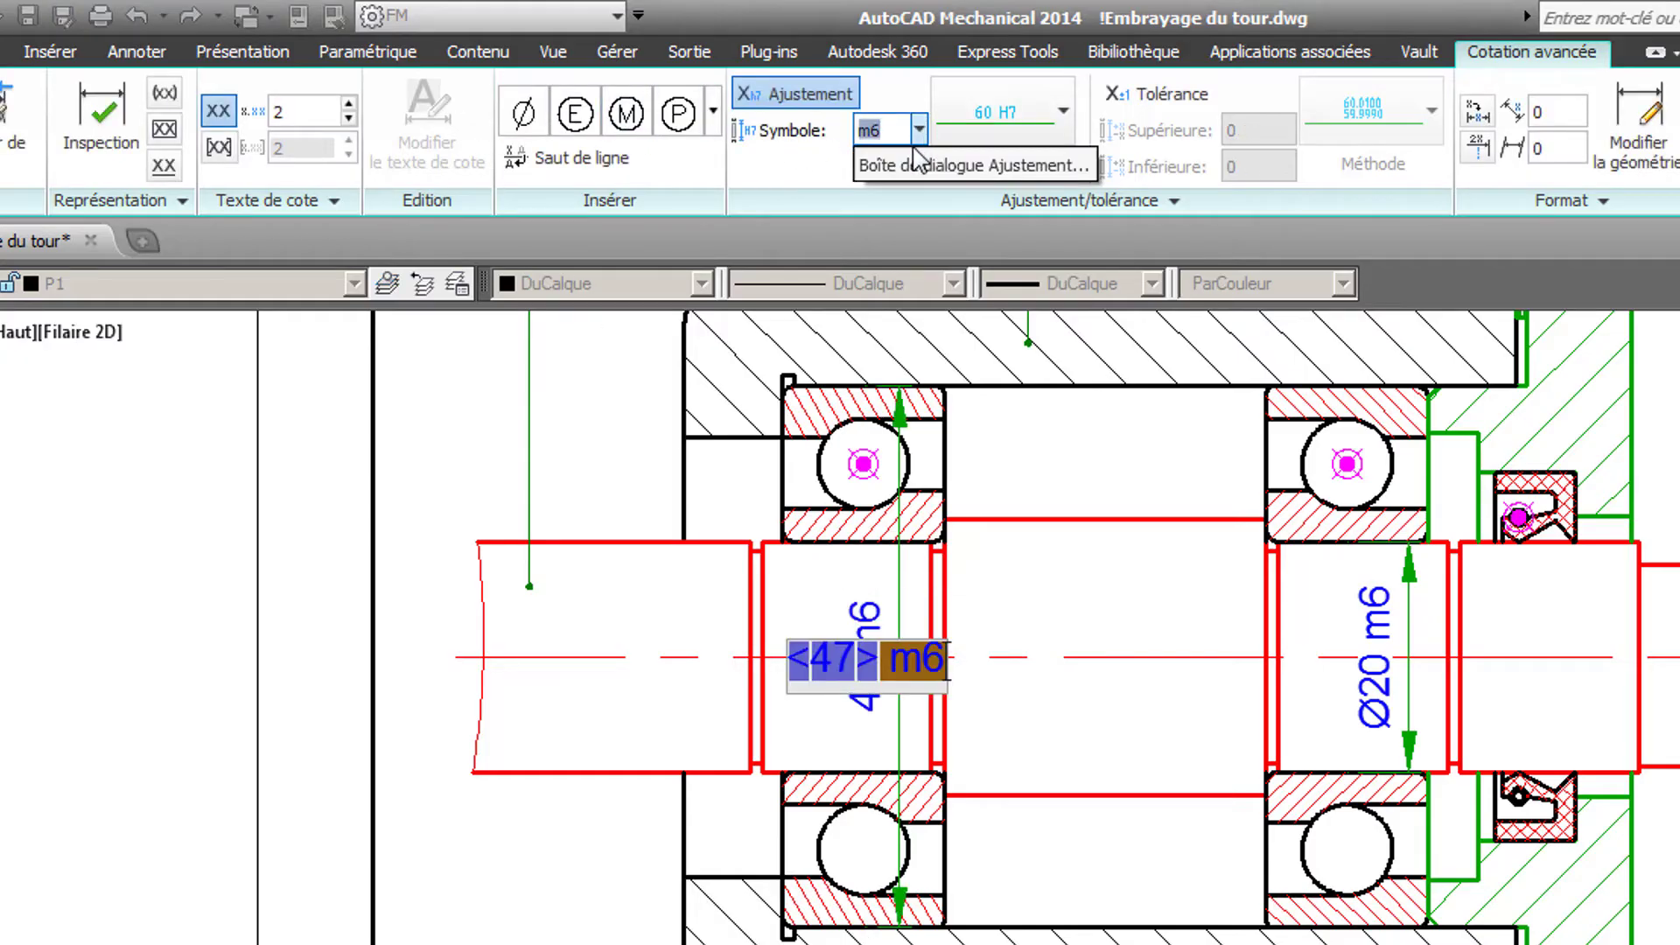
pyautogui.click(915, 164)
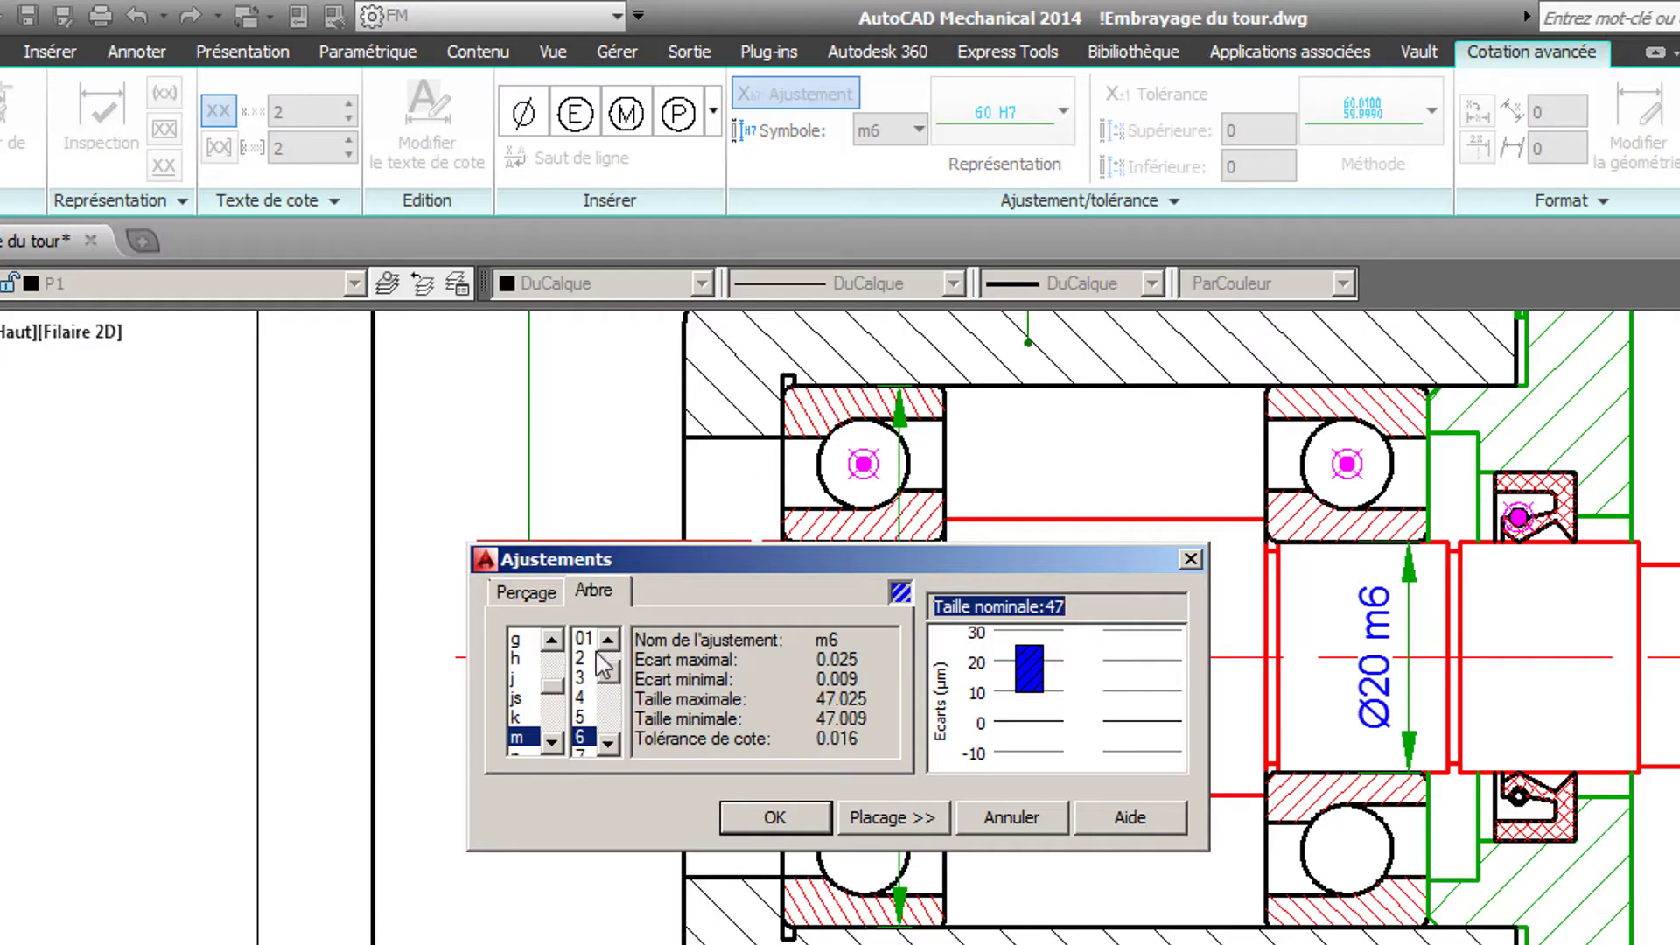
pyautogui.click(544, 604)
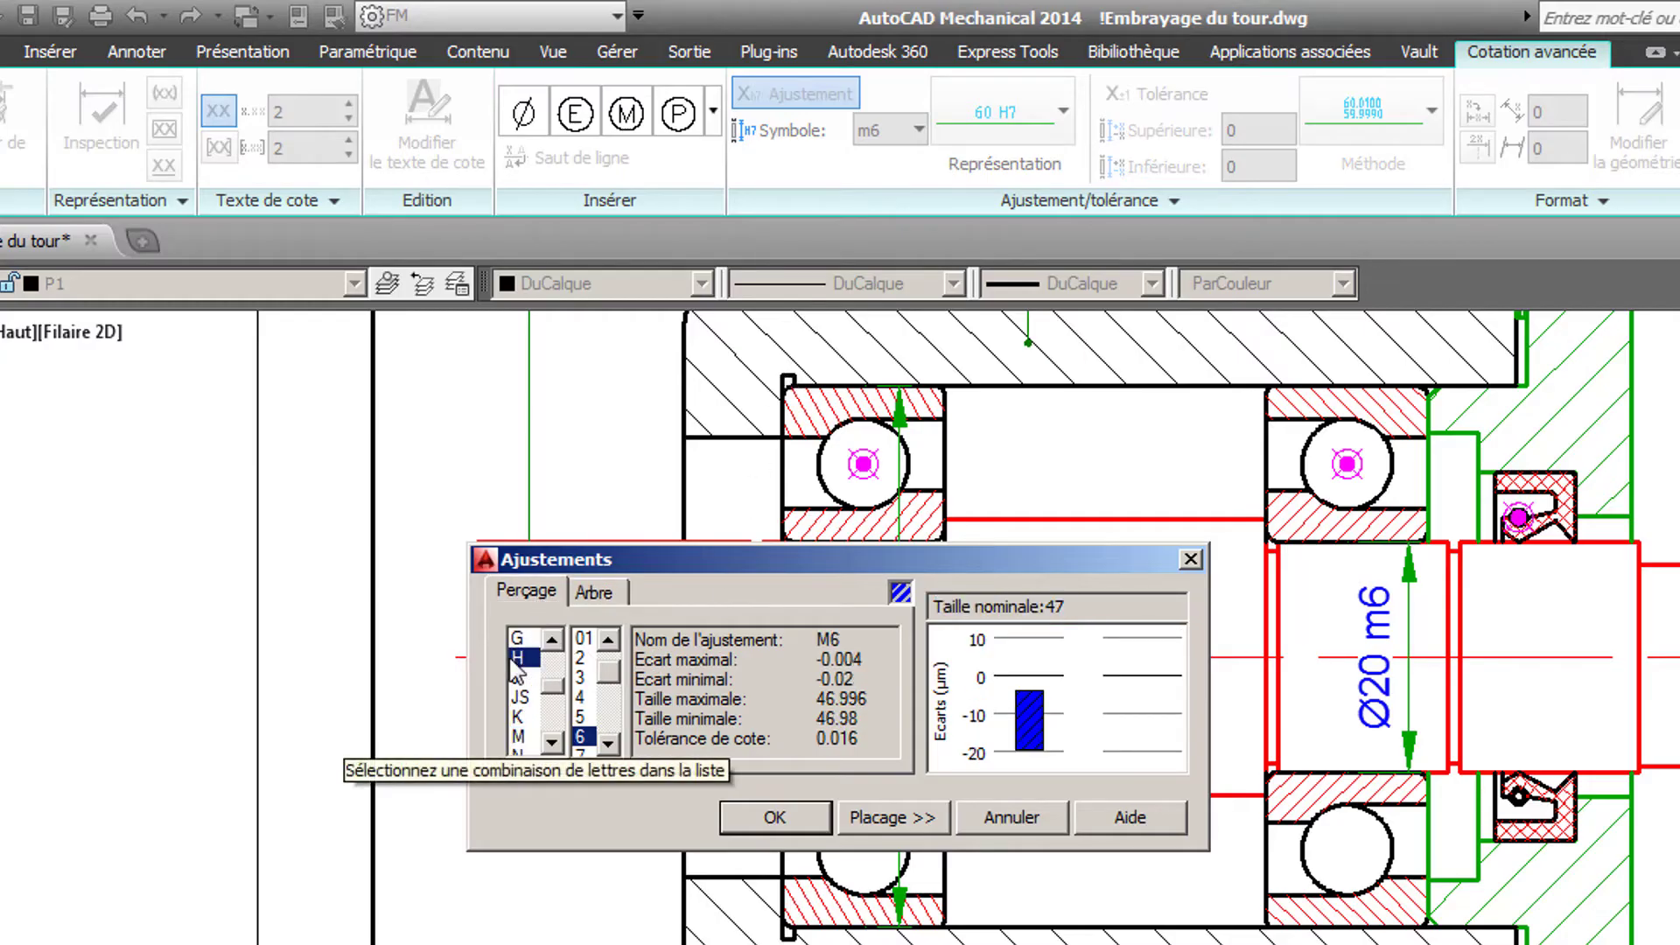
pyautogui.click(610, 747)
pyautogui.click(608, 745)
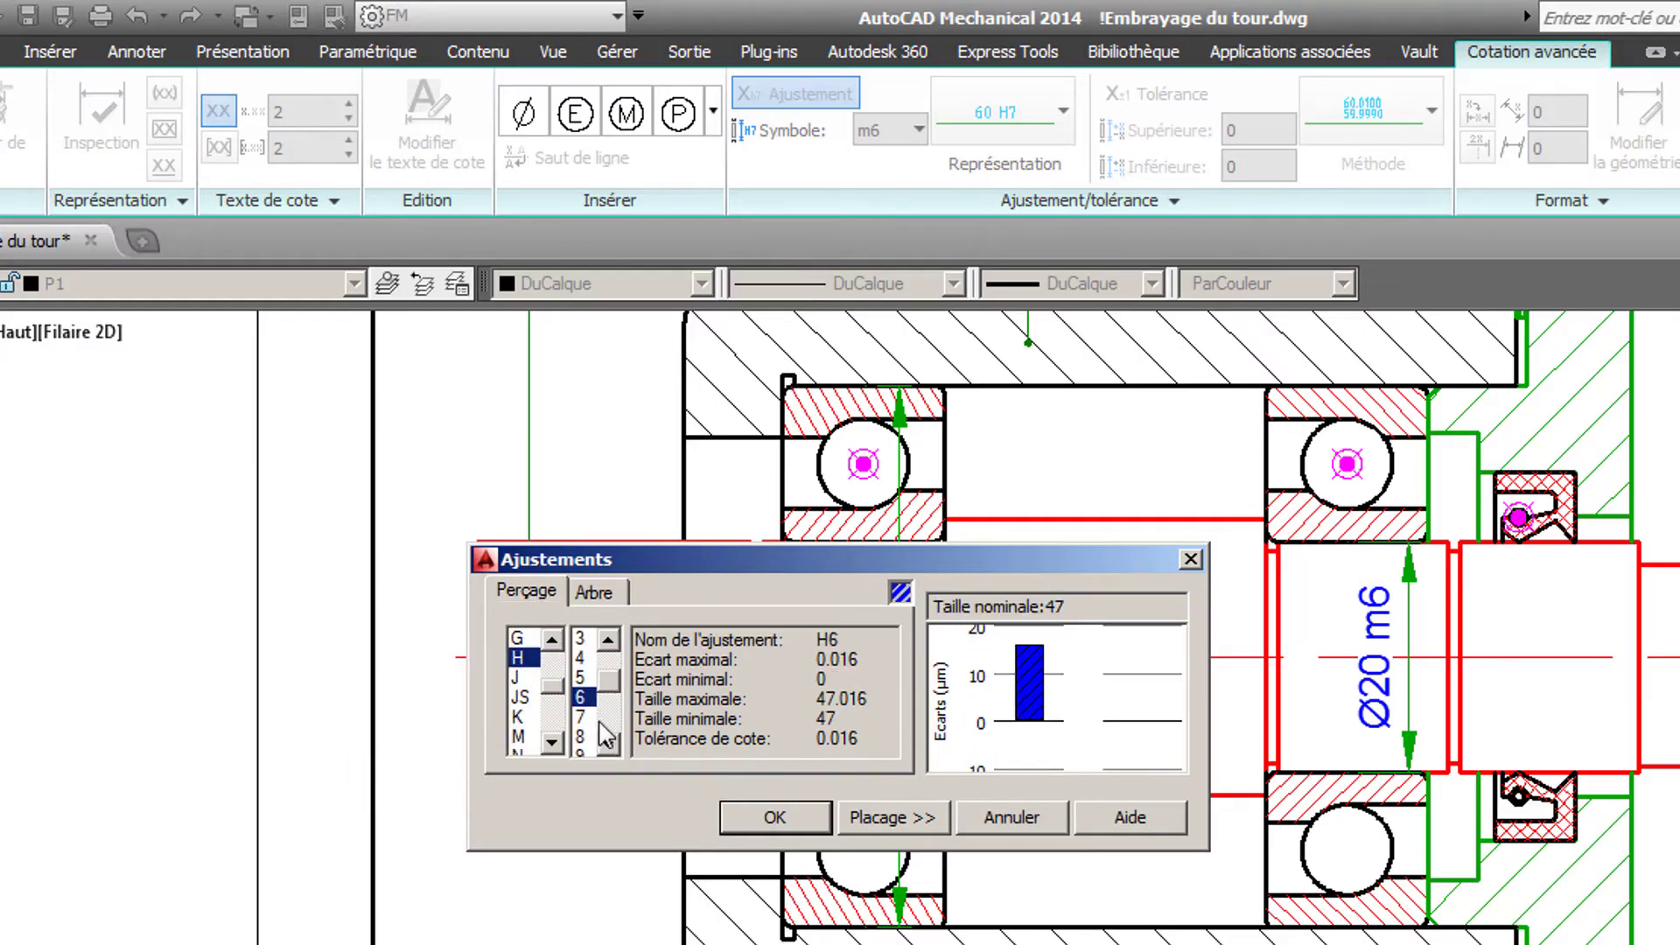
pyautogui.click(588, 716)
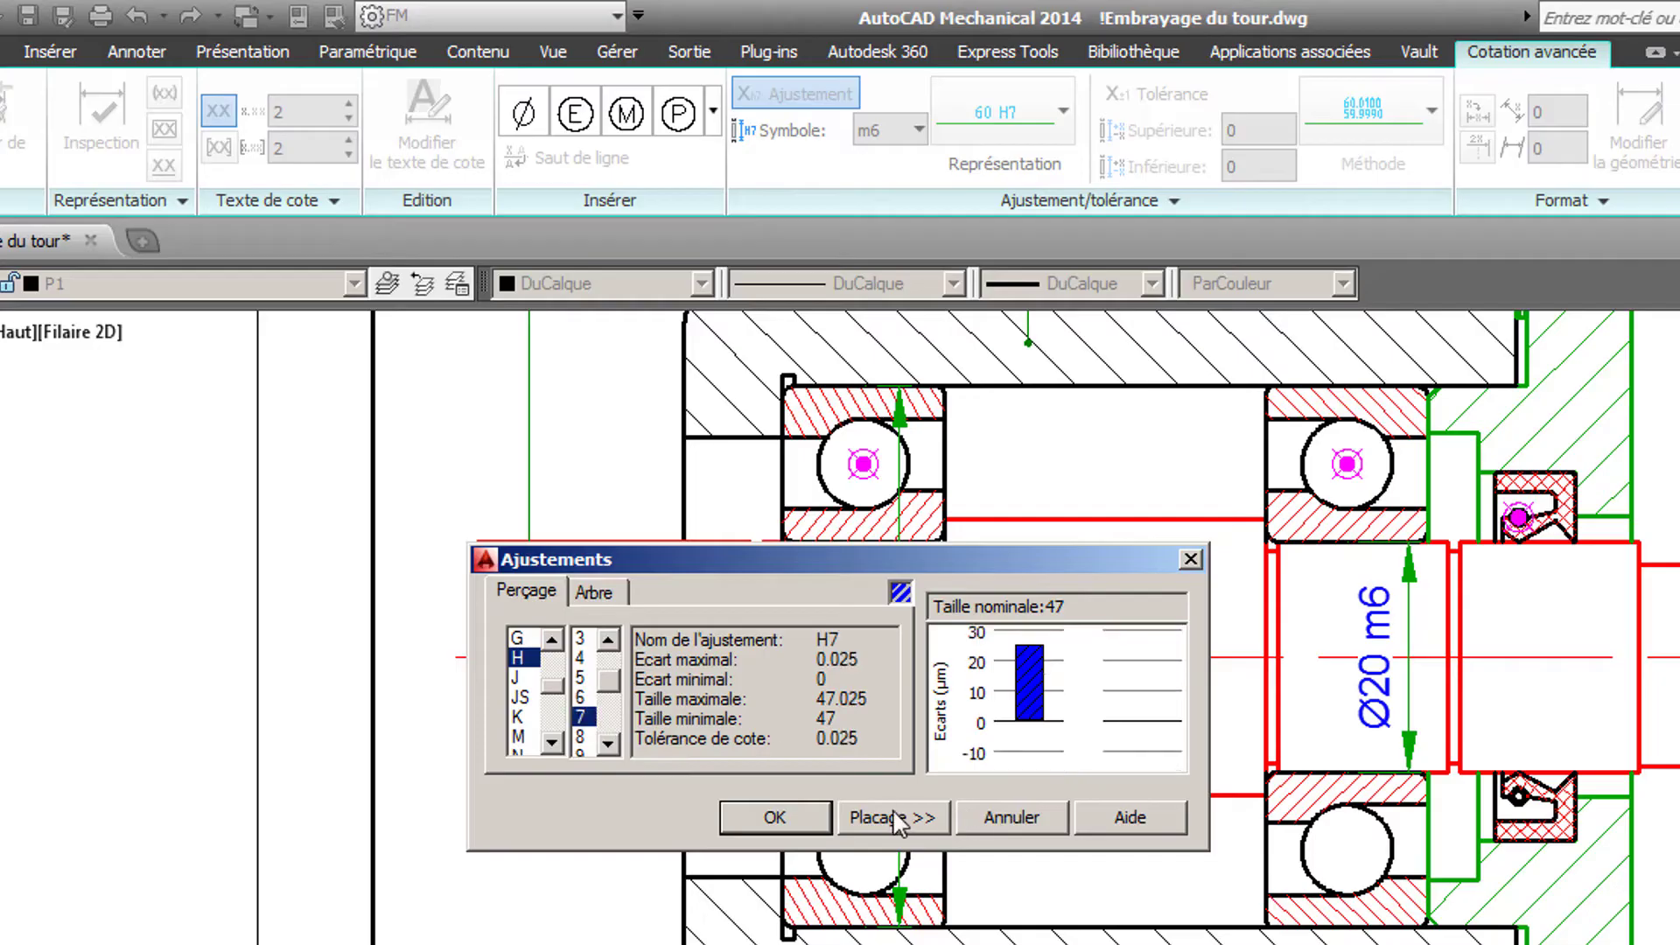
pyautogui.click(777, 819)
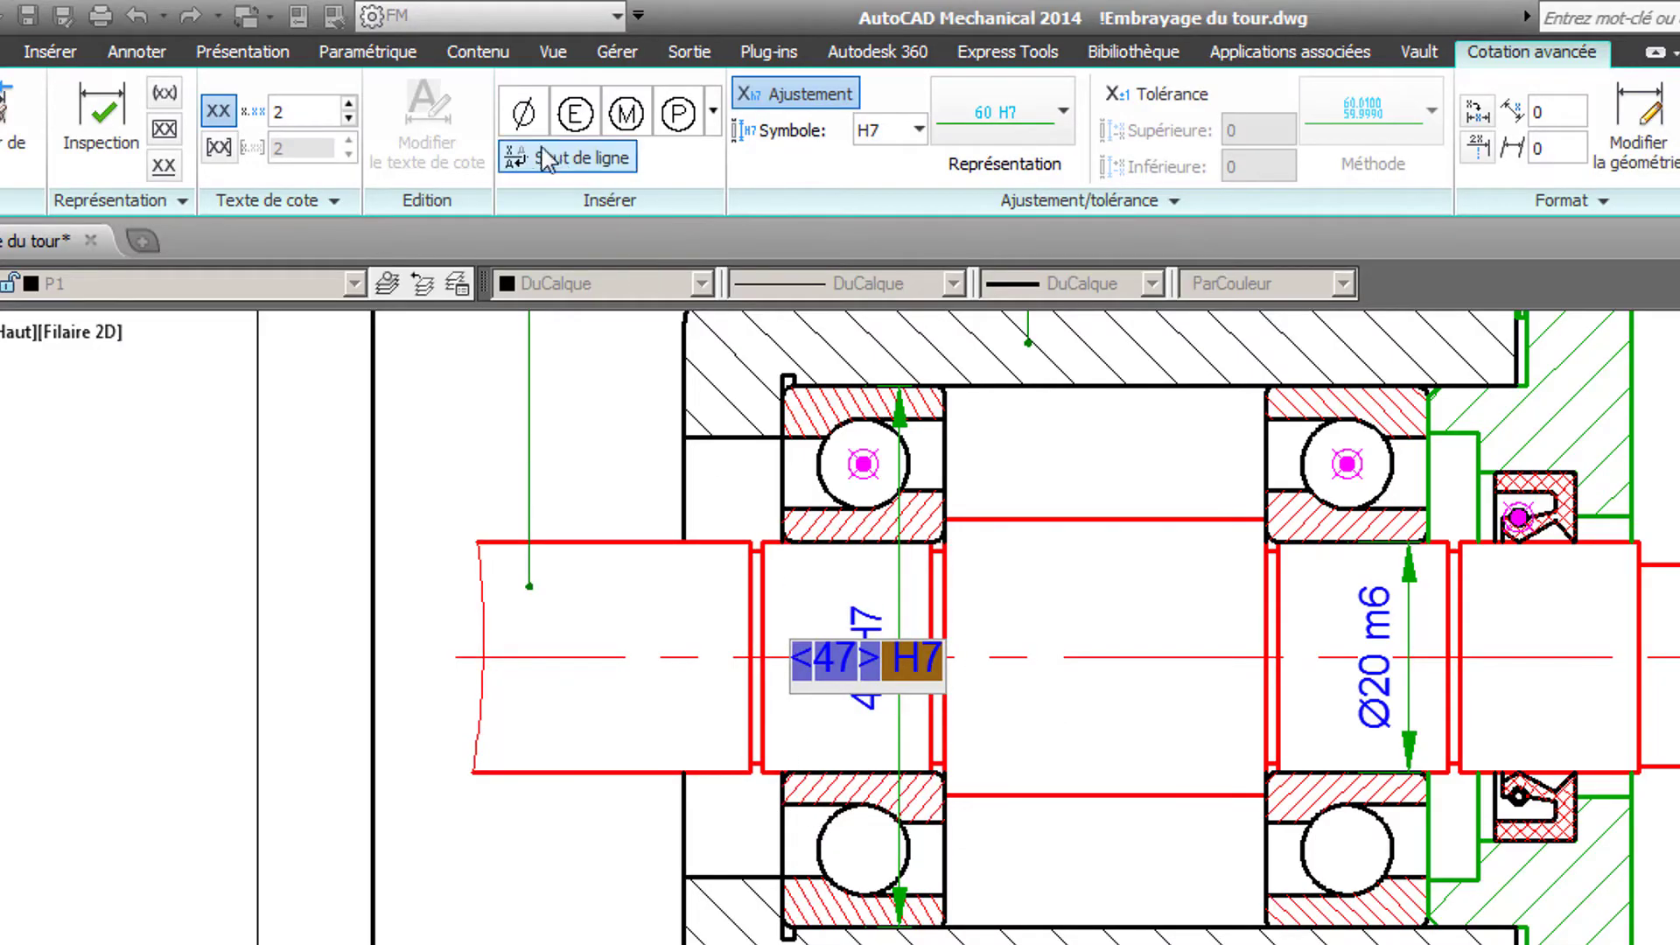
pyautogui.click(528, 123)
pyautogui.press('Return')
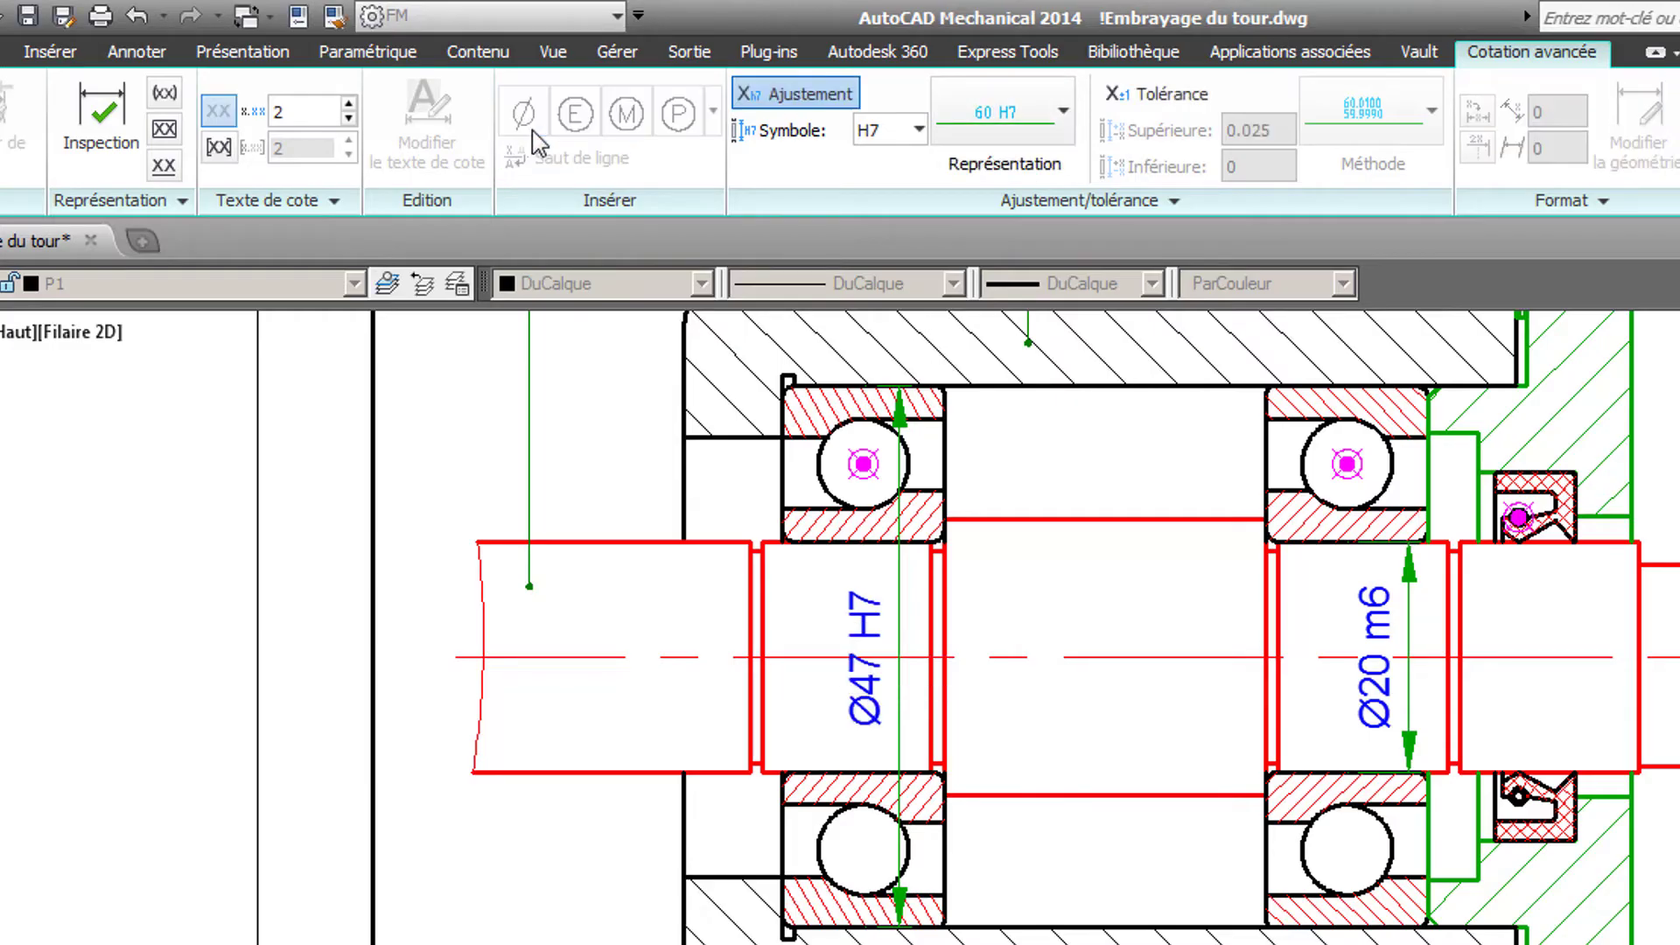
# - Add a vertical dimension across the shaft diameter where the lip seal runs
pyautogui.moveTo(1501, 590)
pyautogui.mouseDown(button='middle')
pyautogui.moveTo(1106, 592)
pyautogui.moveTo(962, 613)
pyautogui.mouseUp(button='middle')
pyautogui.scroll(2, 999, 622)
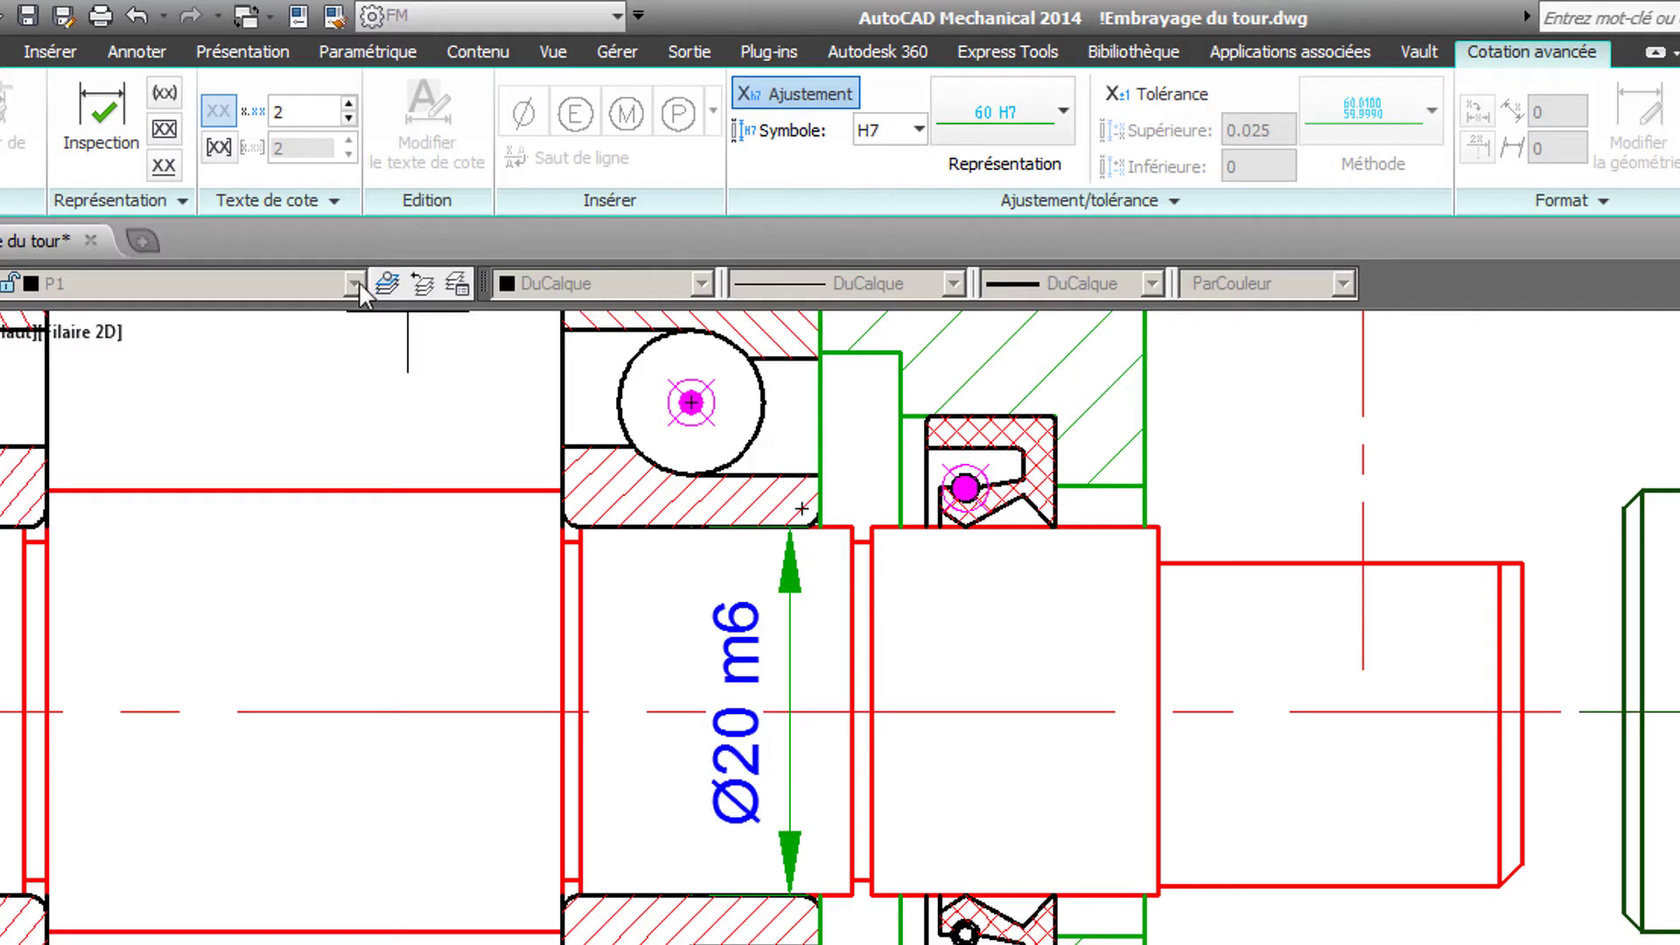
pyautogui.click(137, 52)
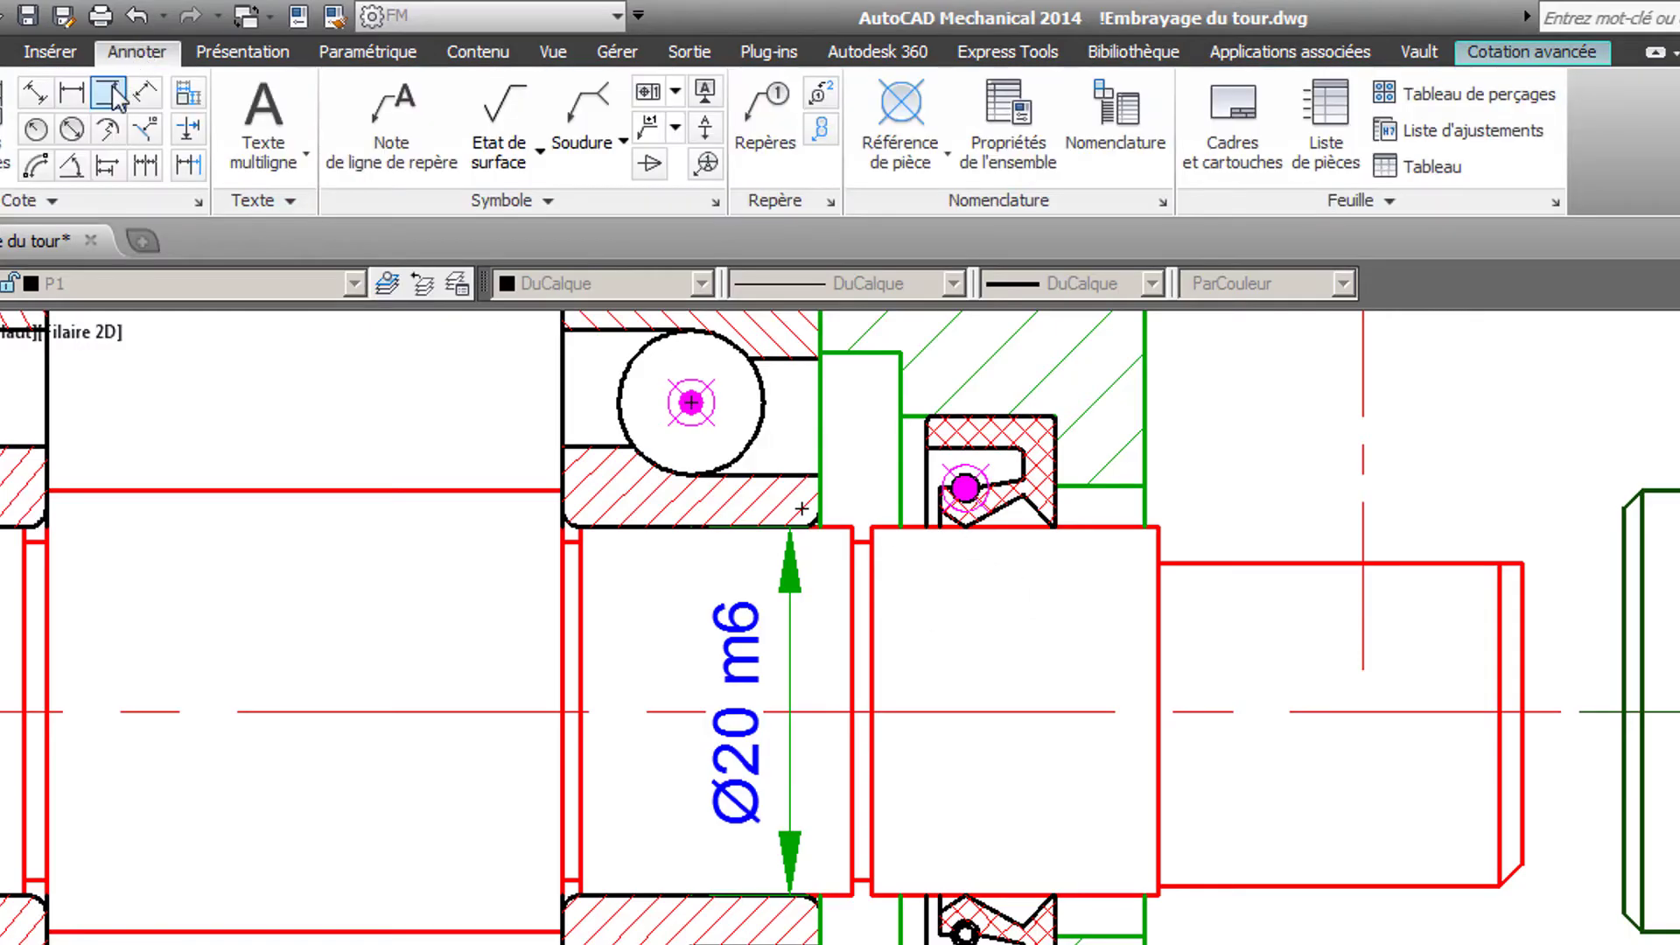
pyautogui.click(113, 92)
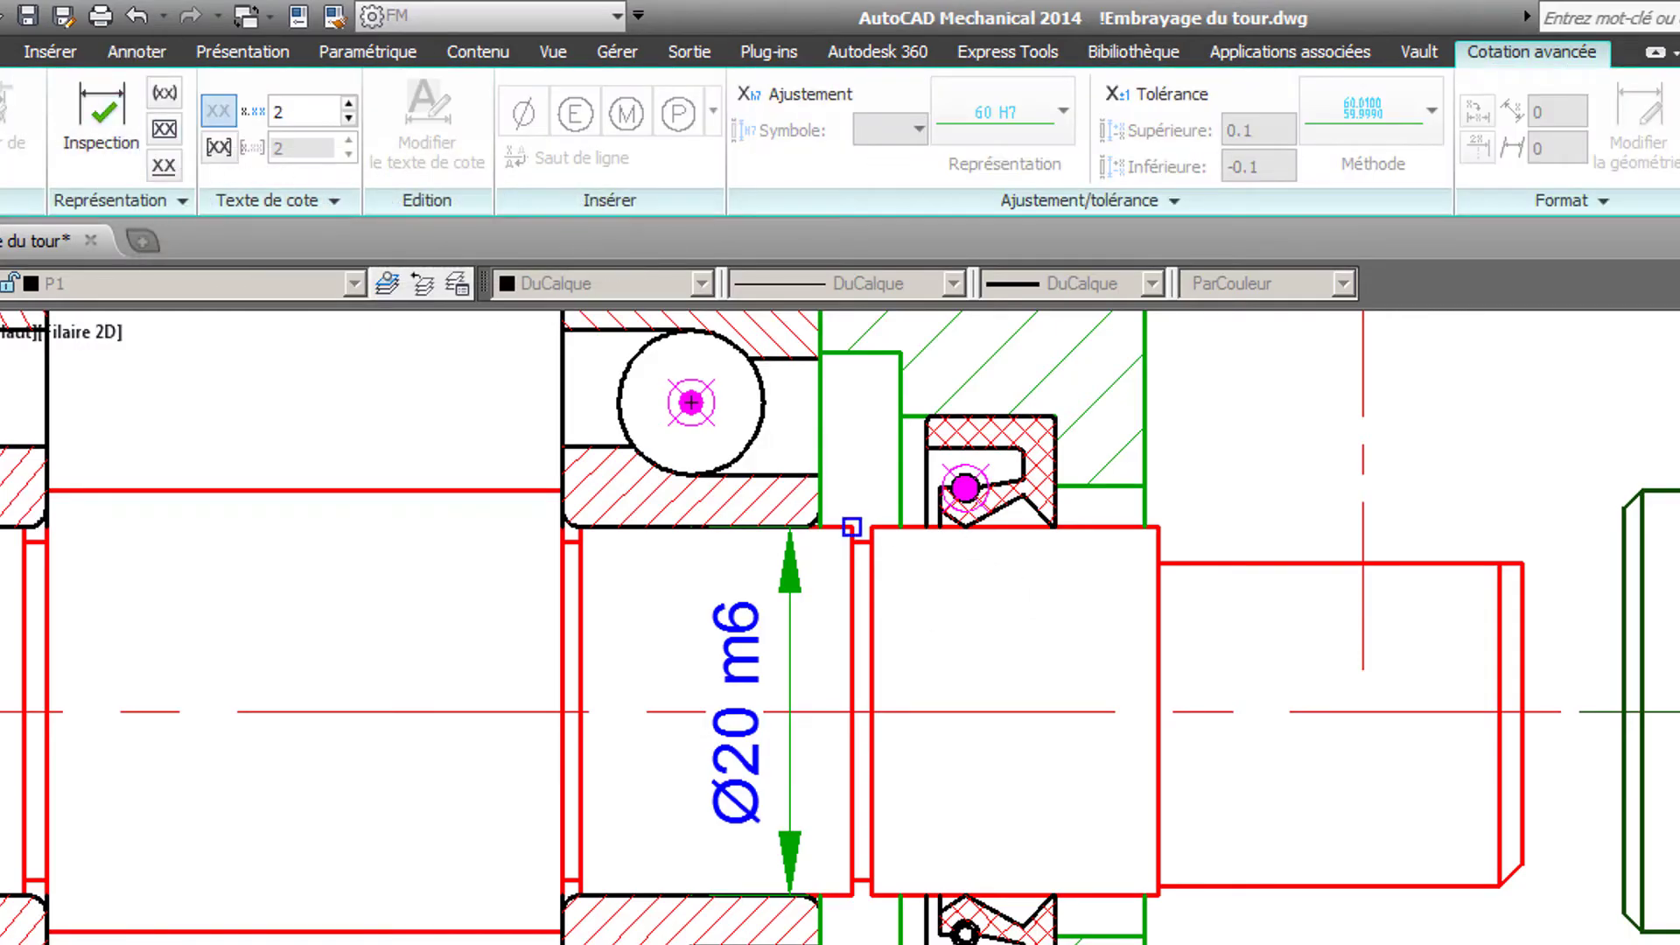
pyautogui.click(965, 894)
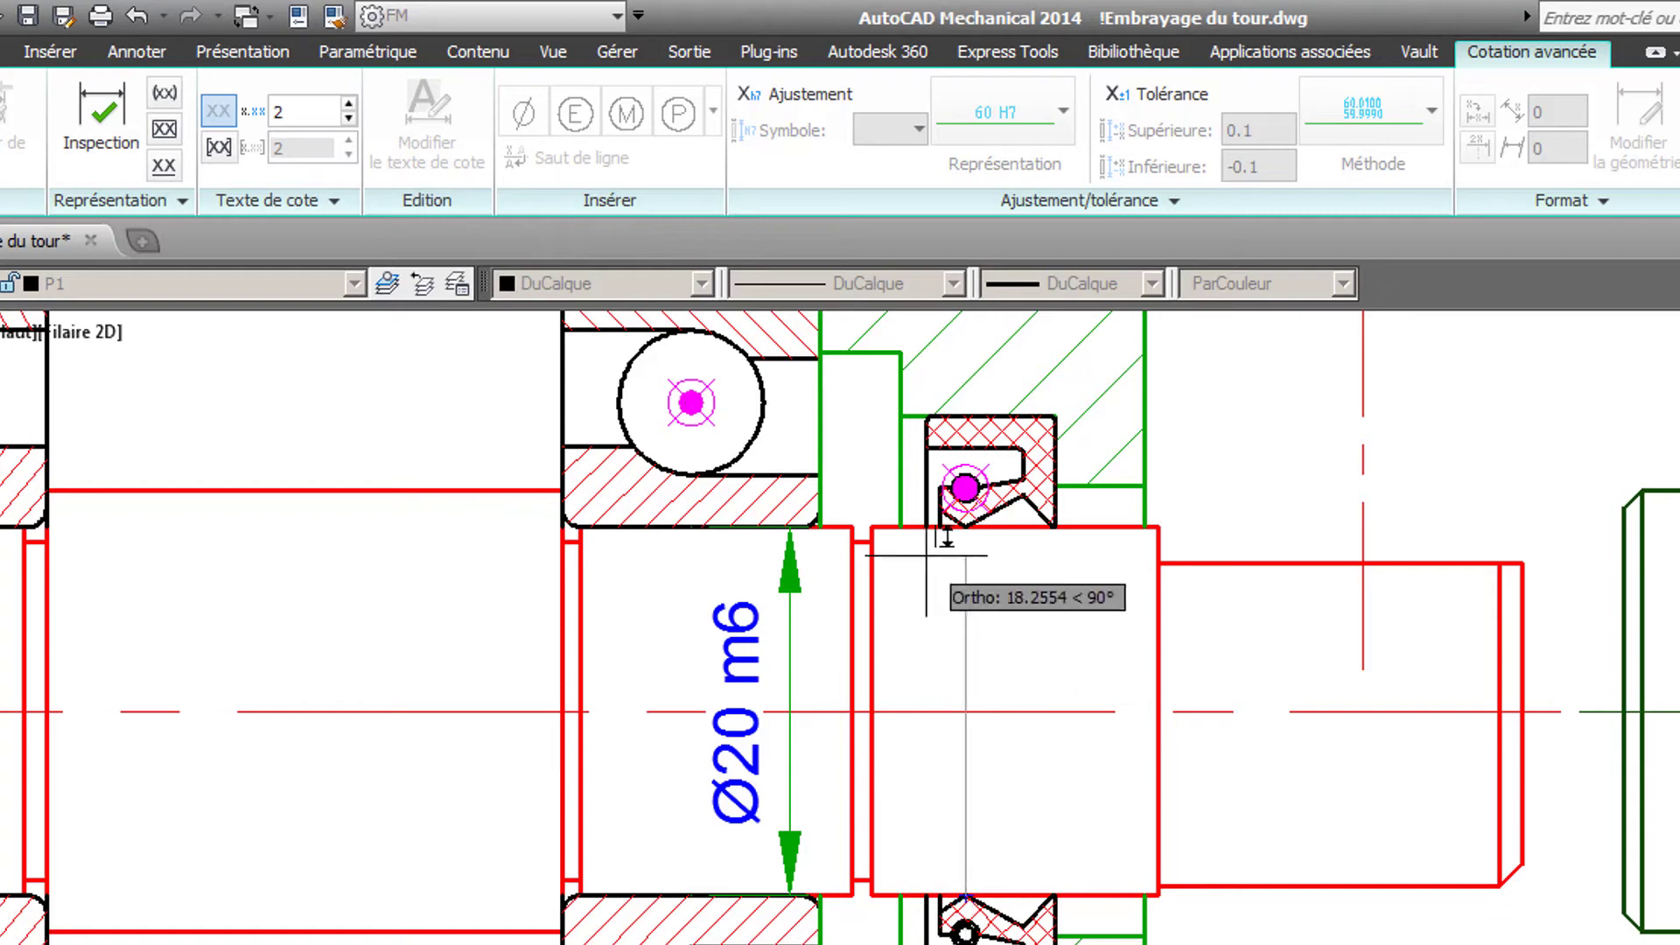
pyautogui.click(965, 527)
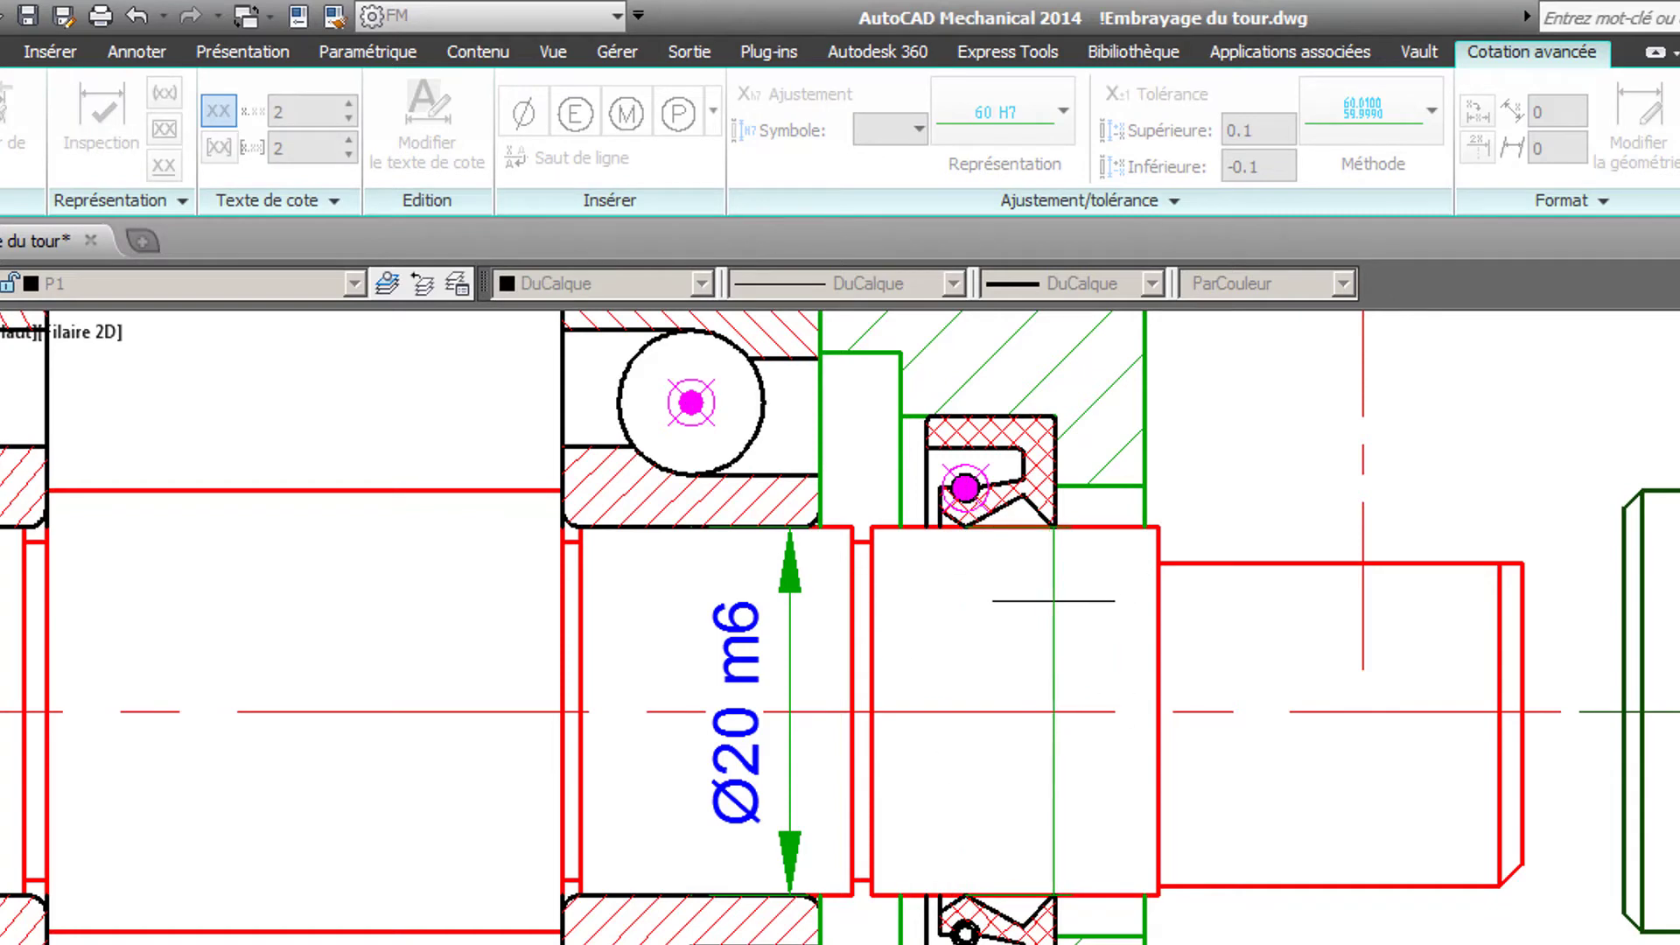
pyautogui.click(1053, 612)
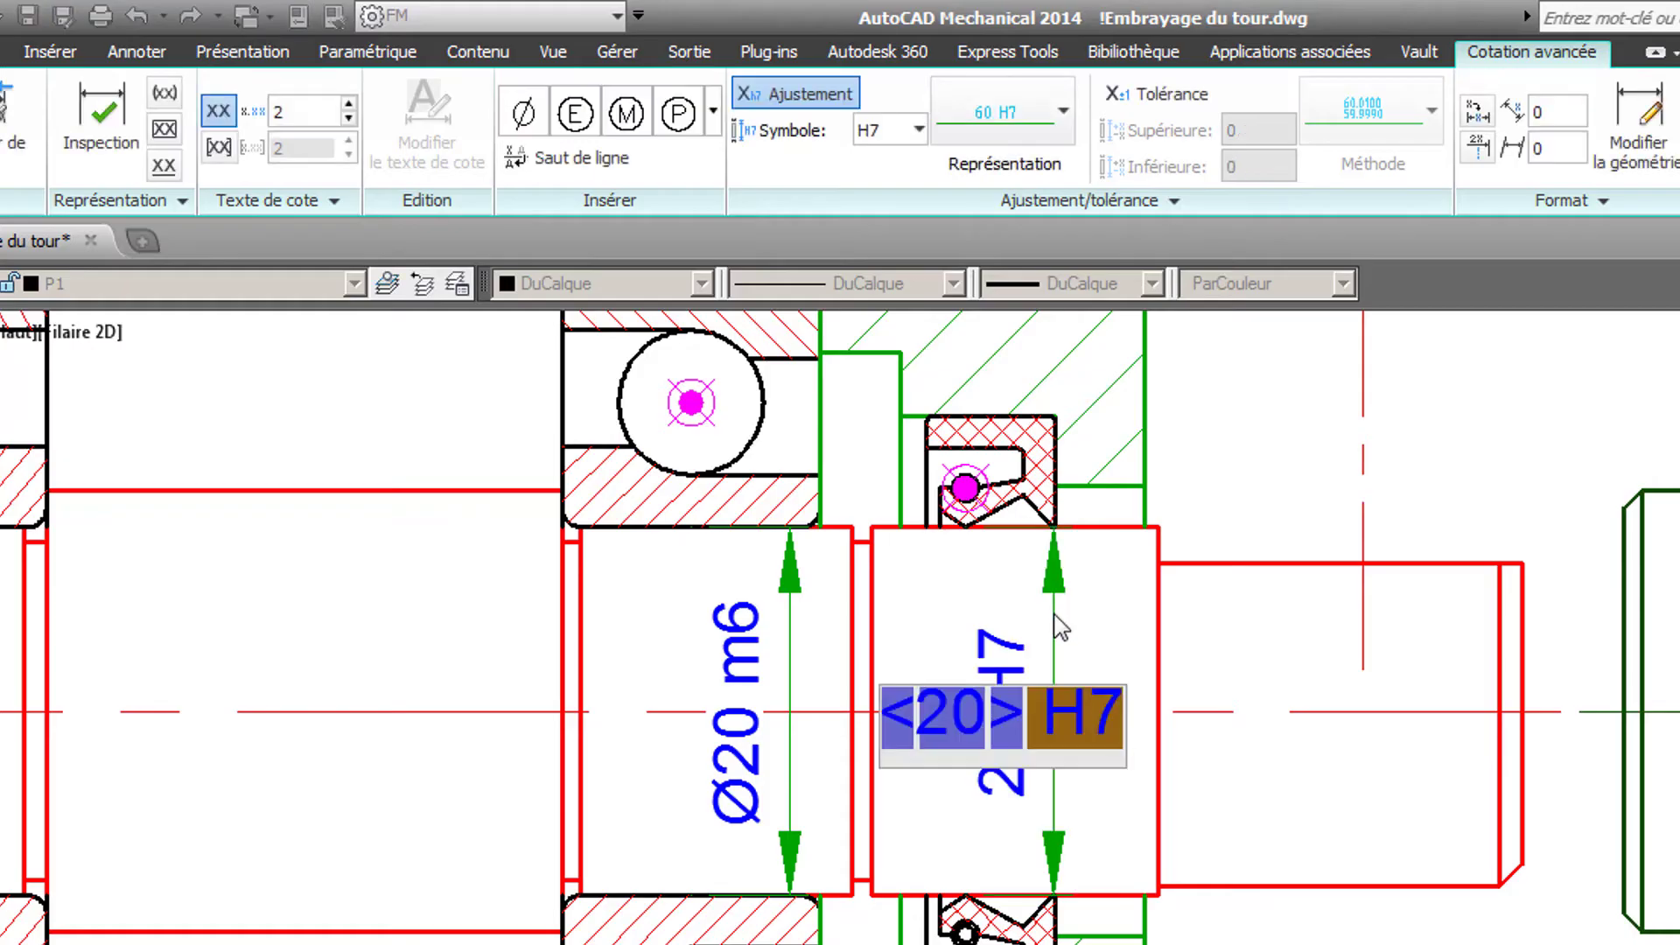
# - Give the shaft dimension at the lip seal an h11 shaft fit and a diameter symbol in front of its value
pyautogui.click(918, 130)
pyautogui.click(932, 164)
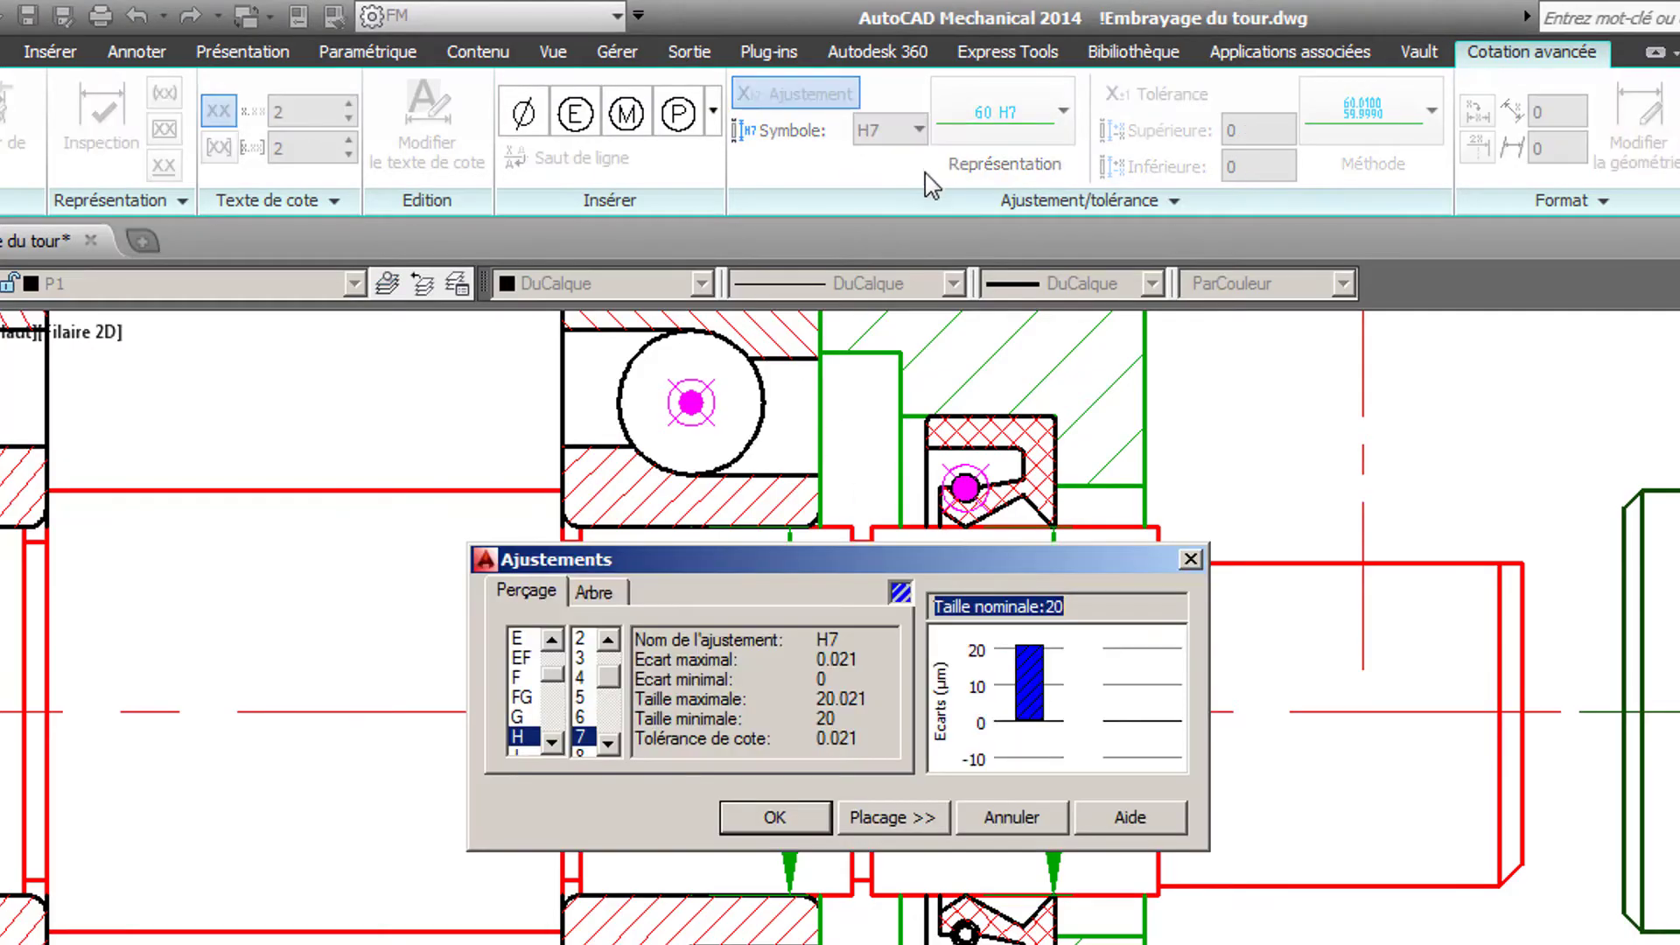
pyautogui.click(599, 596)
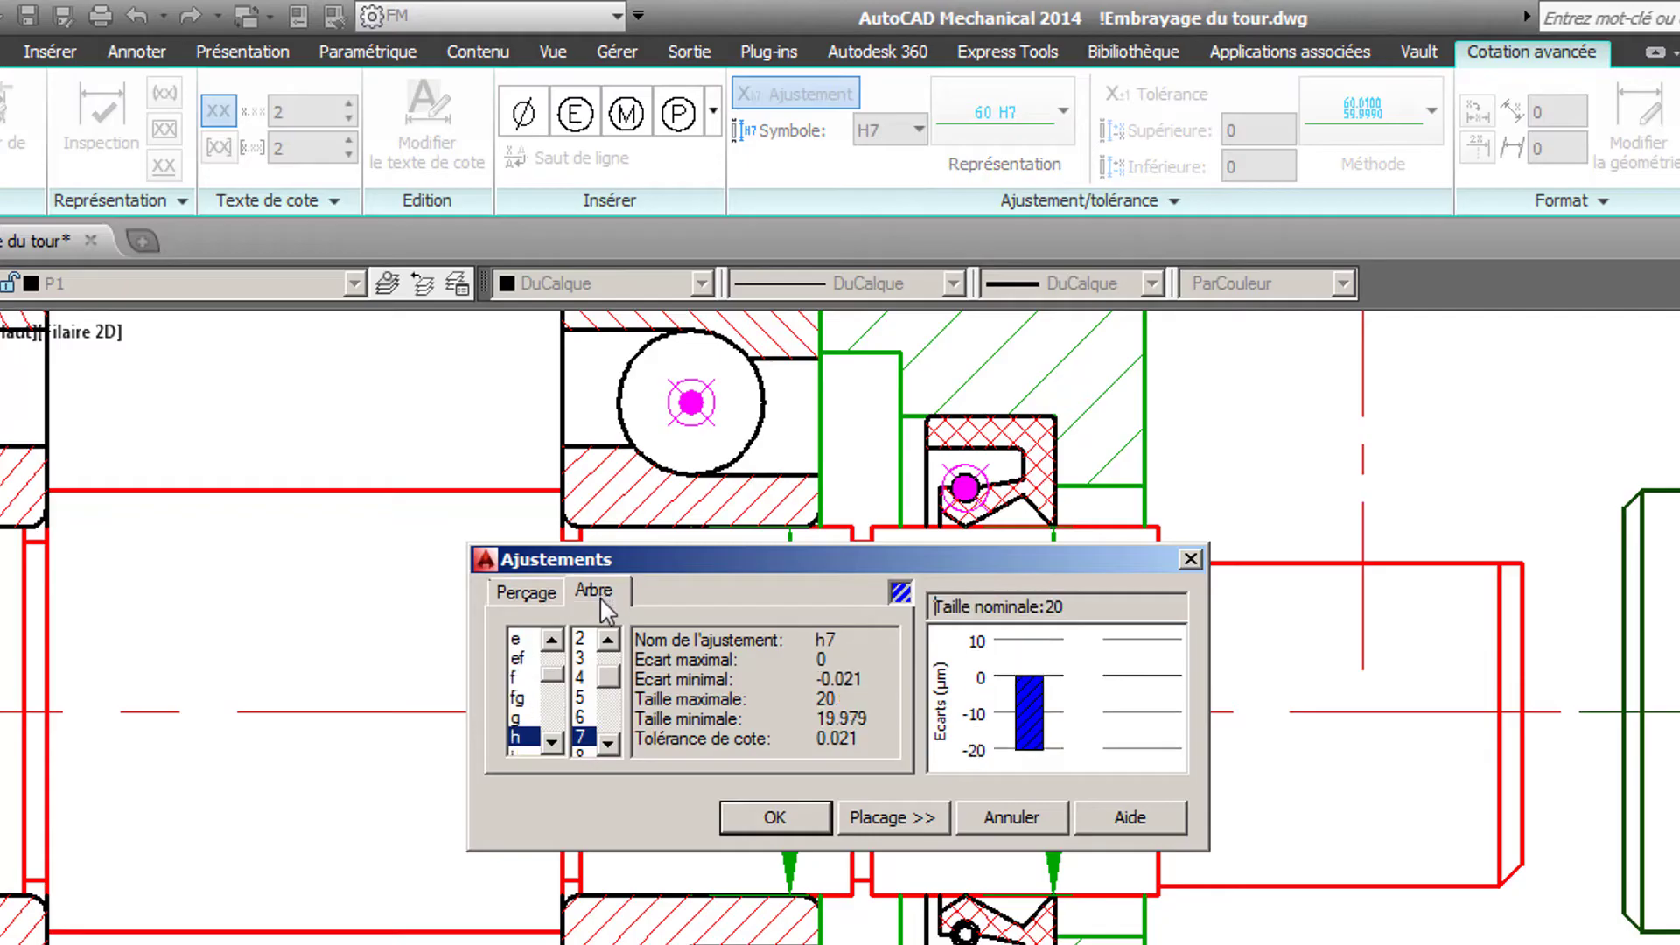
pyautogui.click(611, 743)
pyautogui.click(611, 744)
pyautogui.click(610, 743)
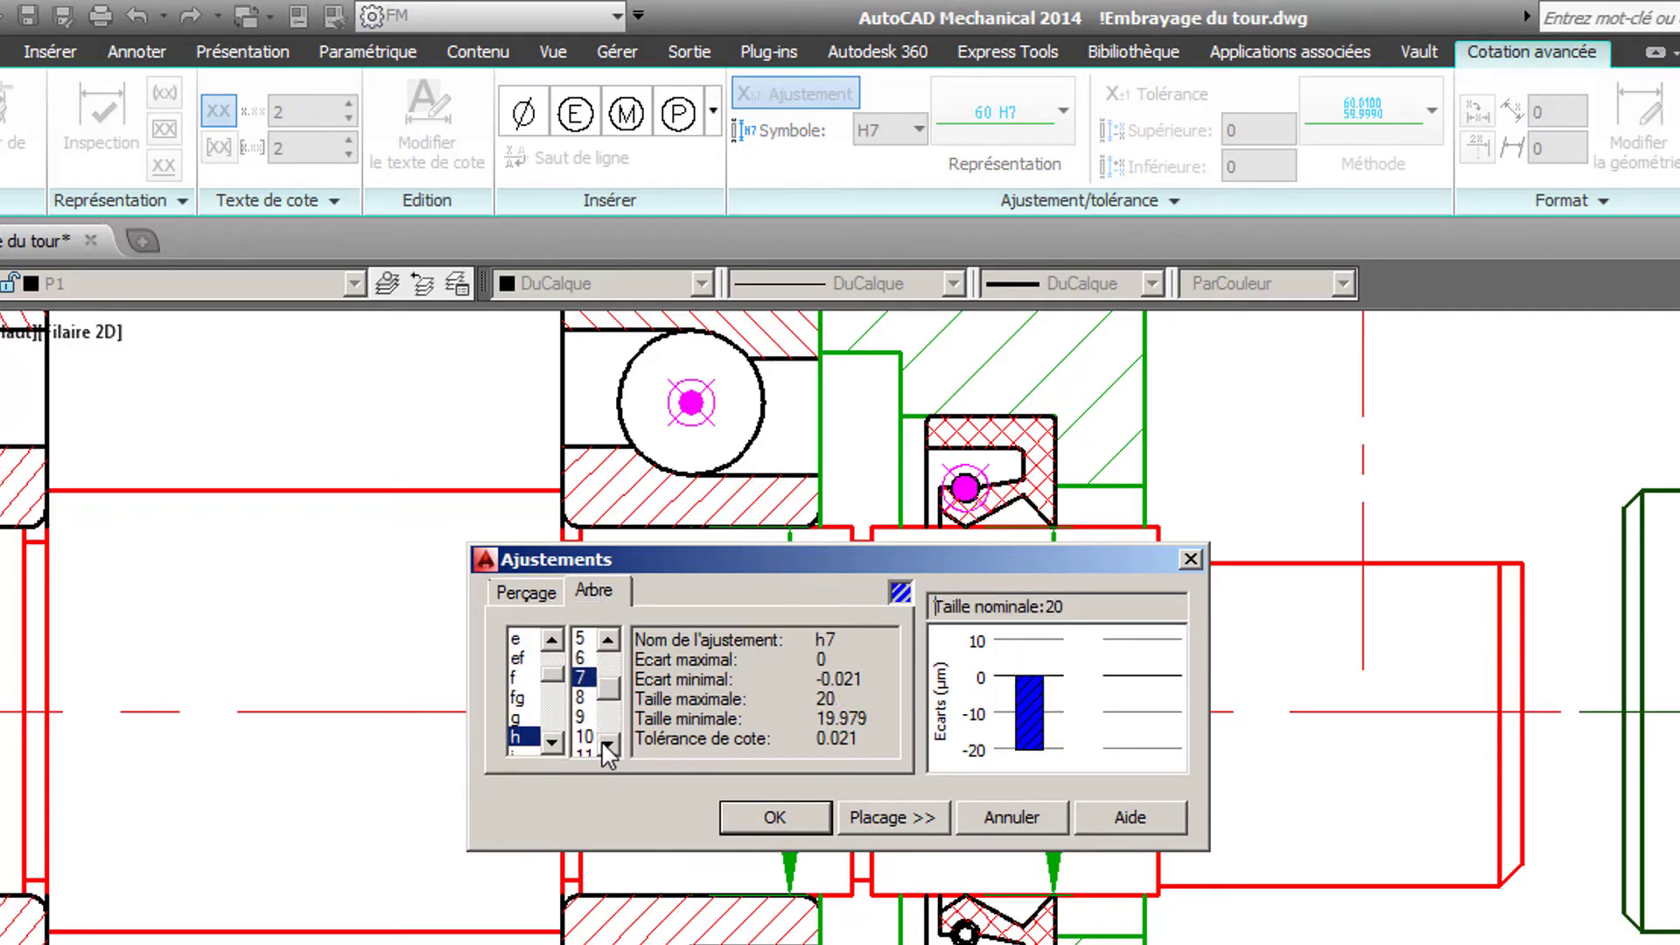
pyautogui.click(610, 743)
pyautogui.click(584, 736)
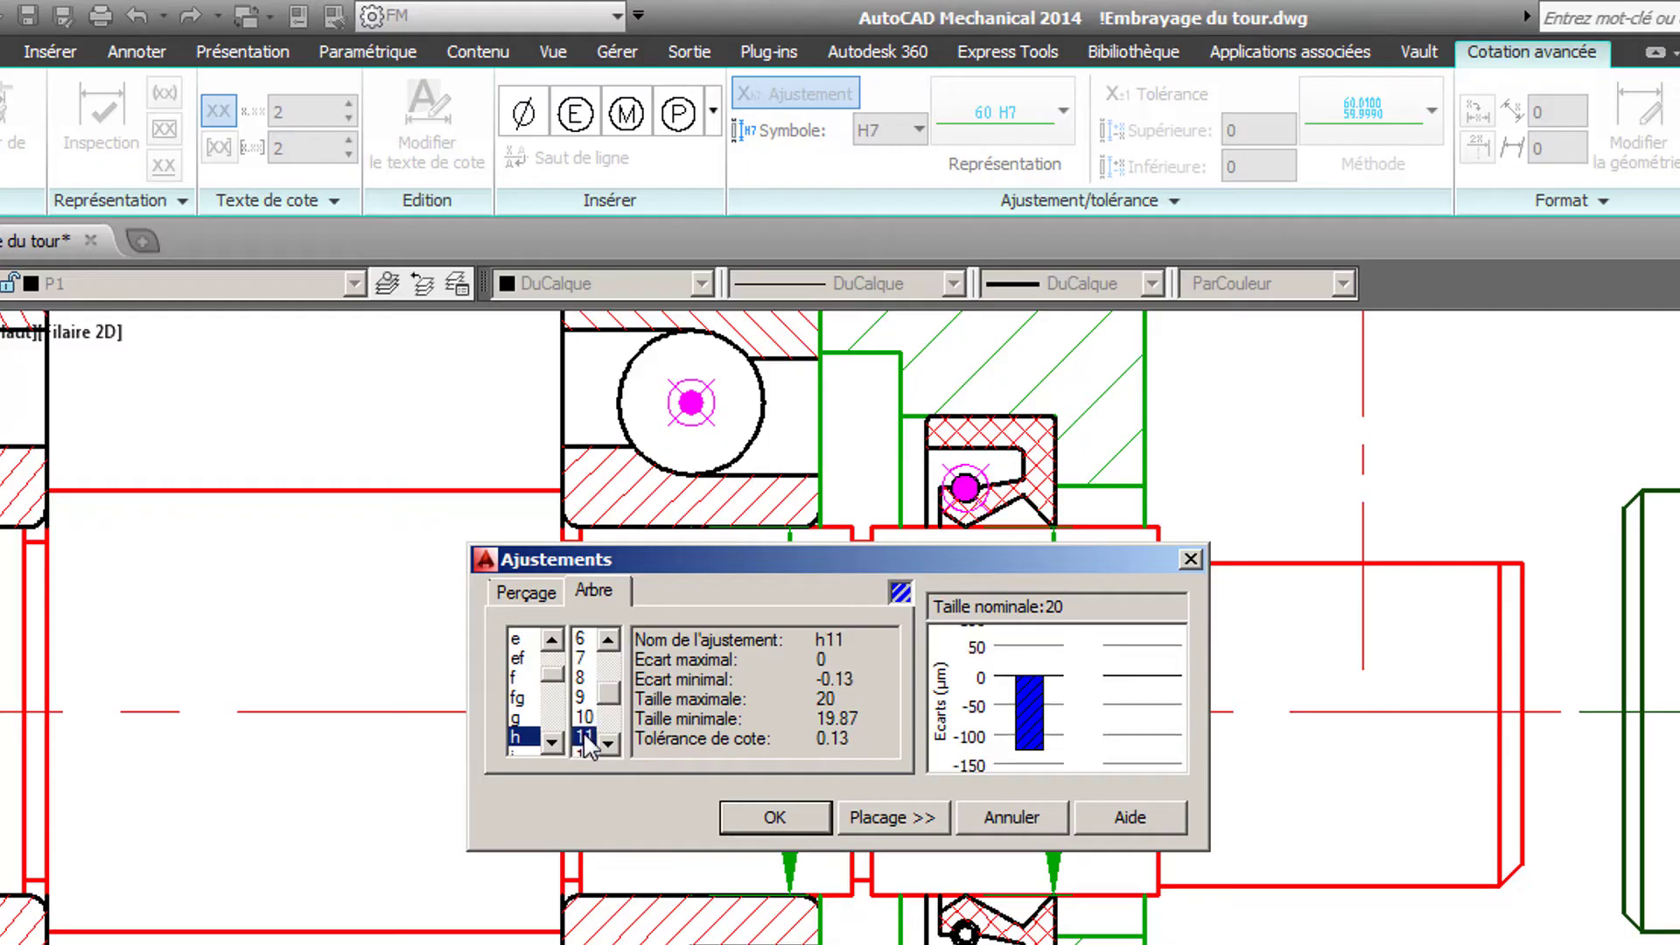
pyautogui.click(771, 822)
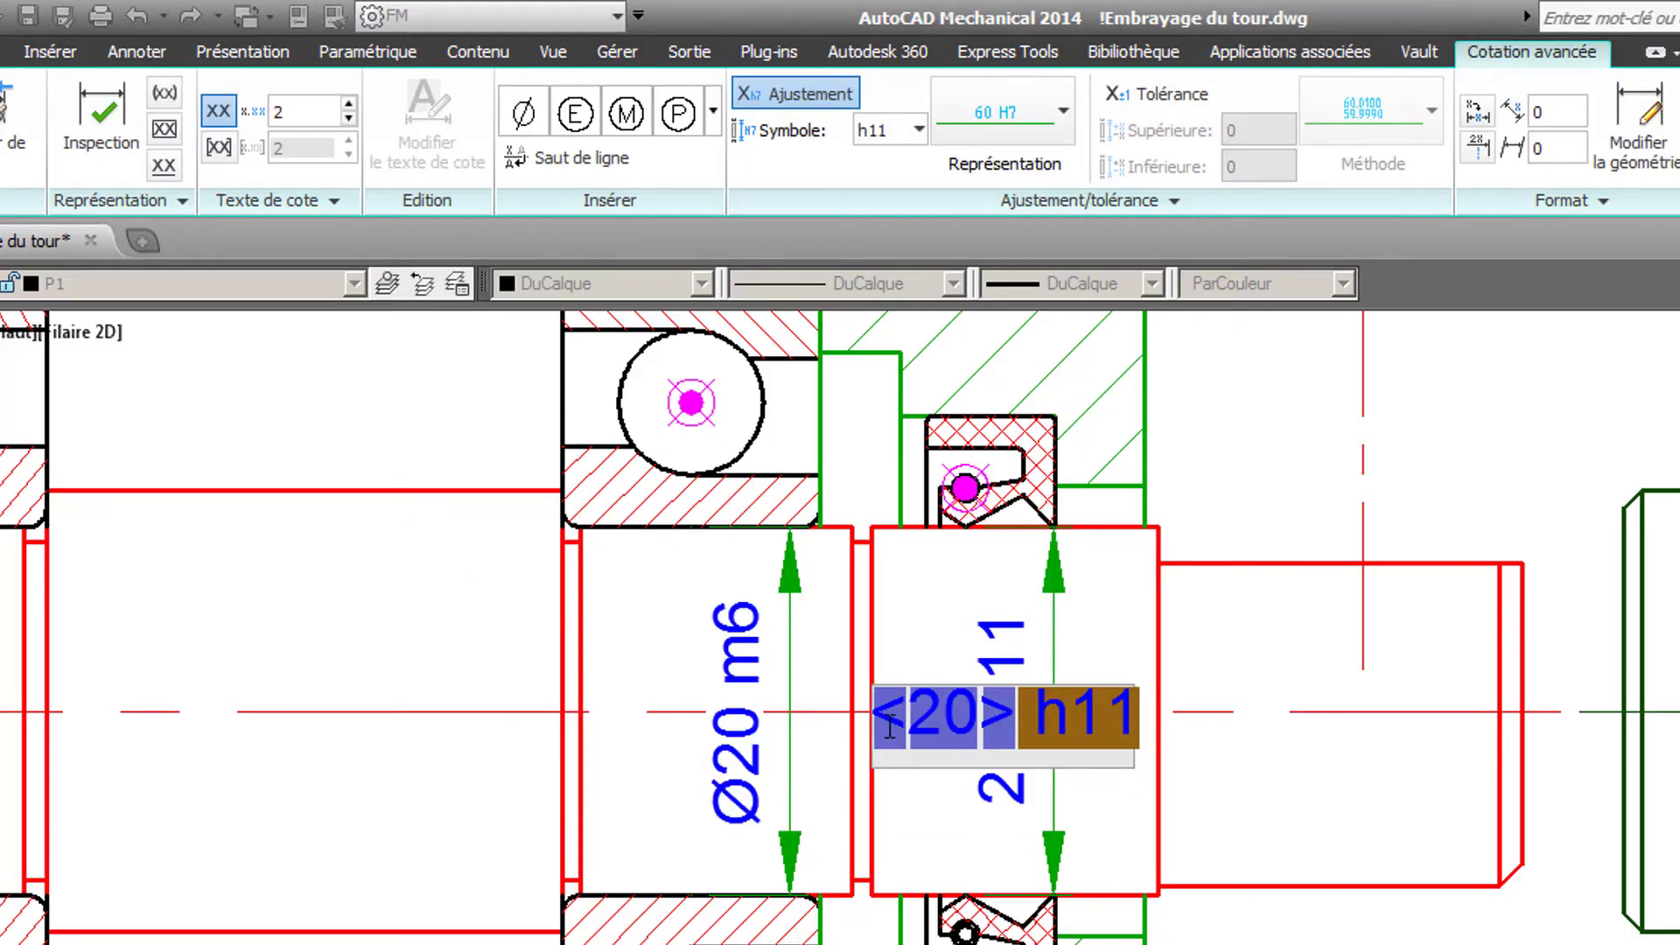
pyautogui.click(871, 713)
pyautogui.click(541, 140)
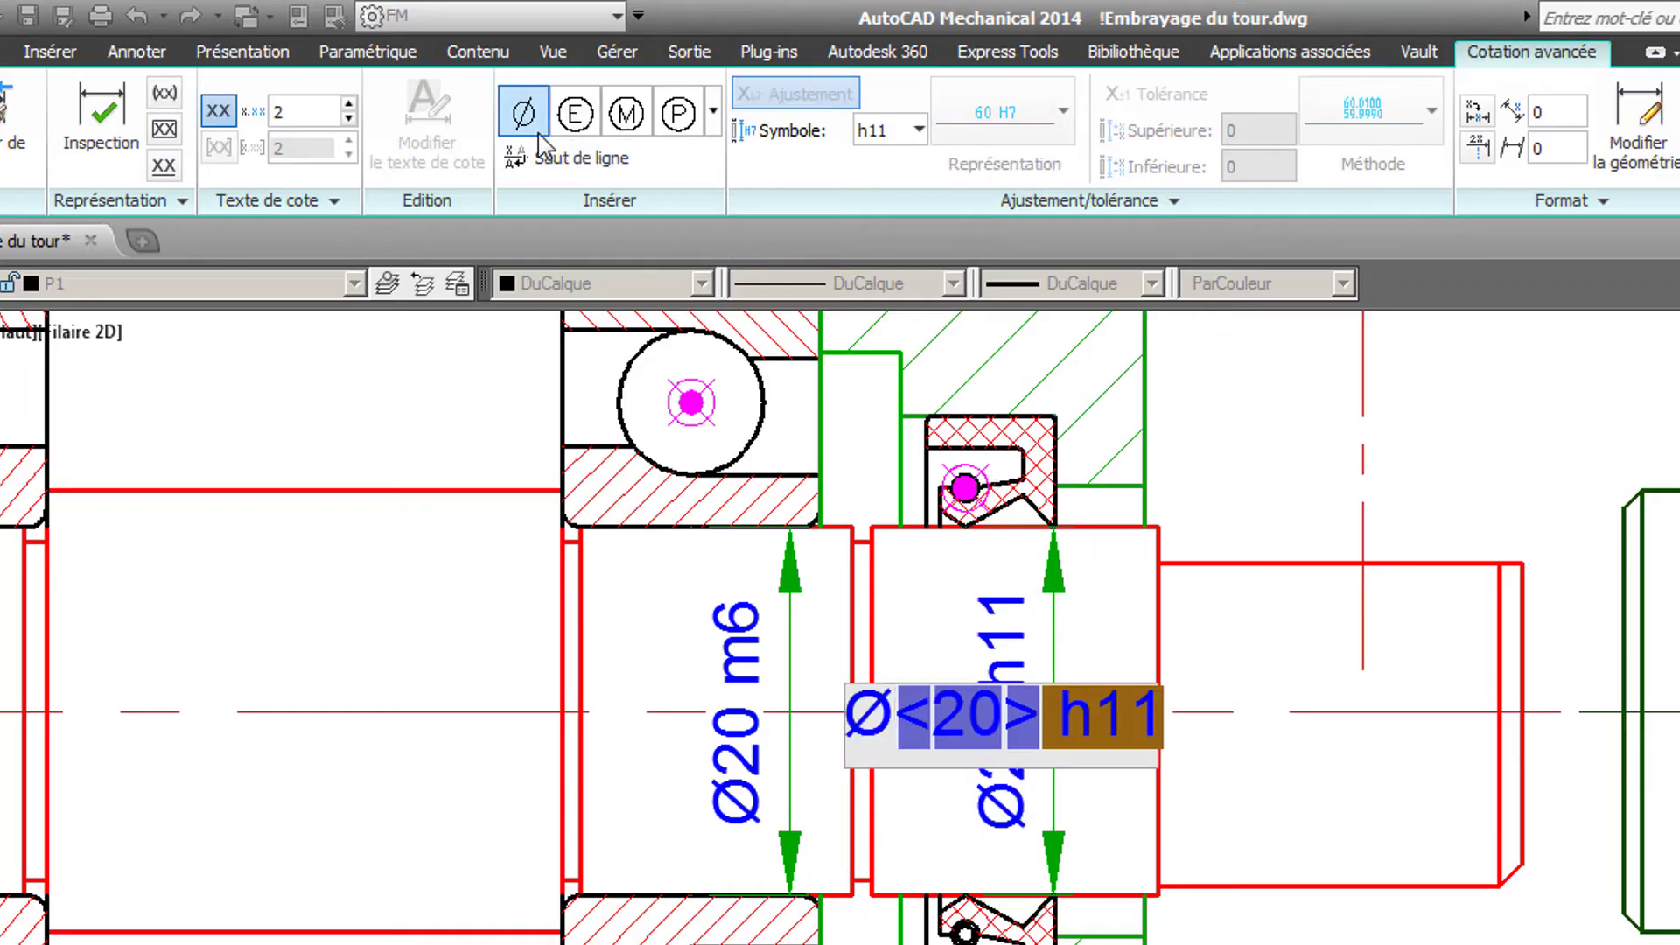
pyautogui.press('Return')
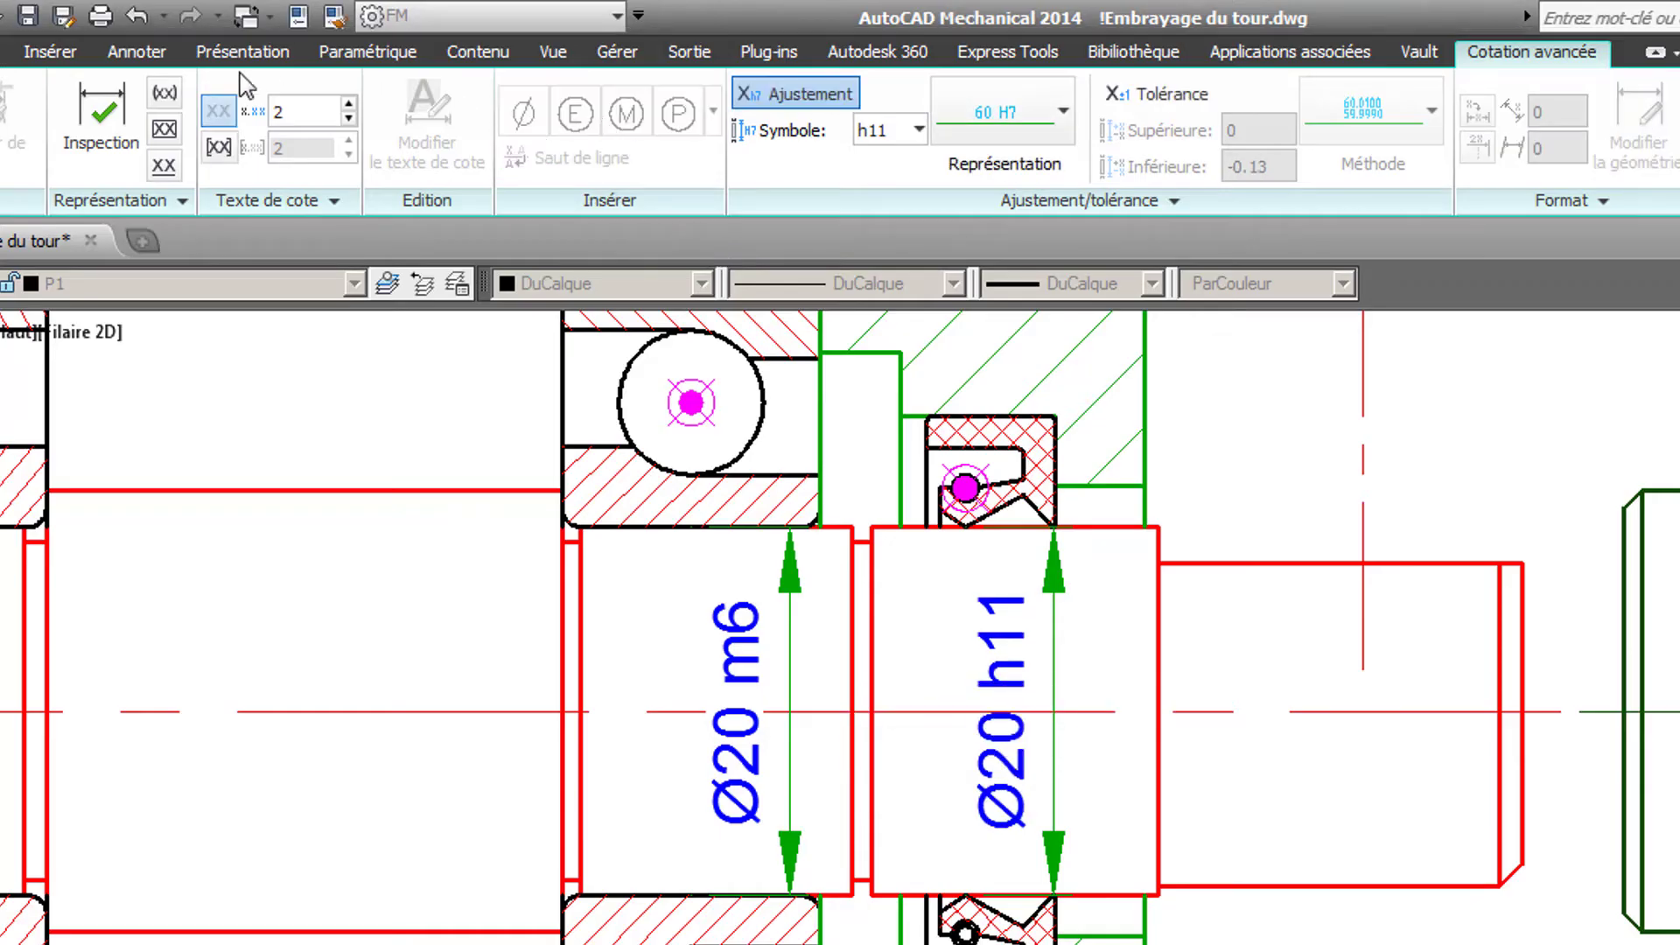
# - Add a vertical dimension across the outer diameter of the lip seal in the cover
pyautogui.click(136, 51)
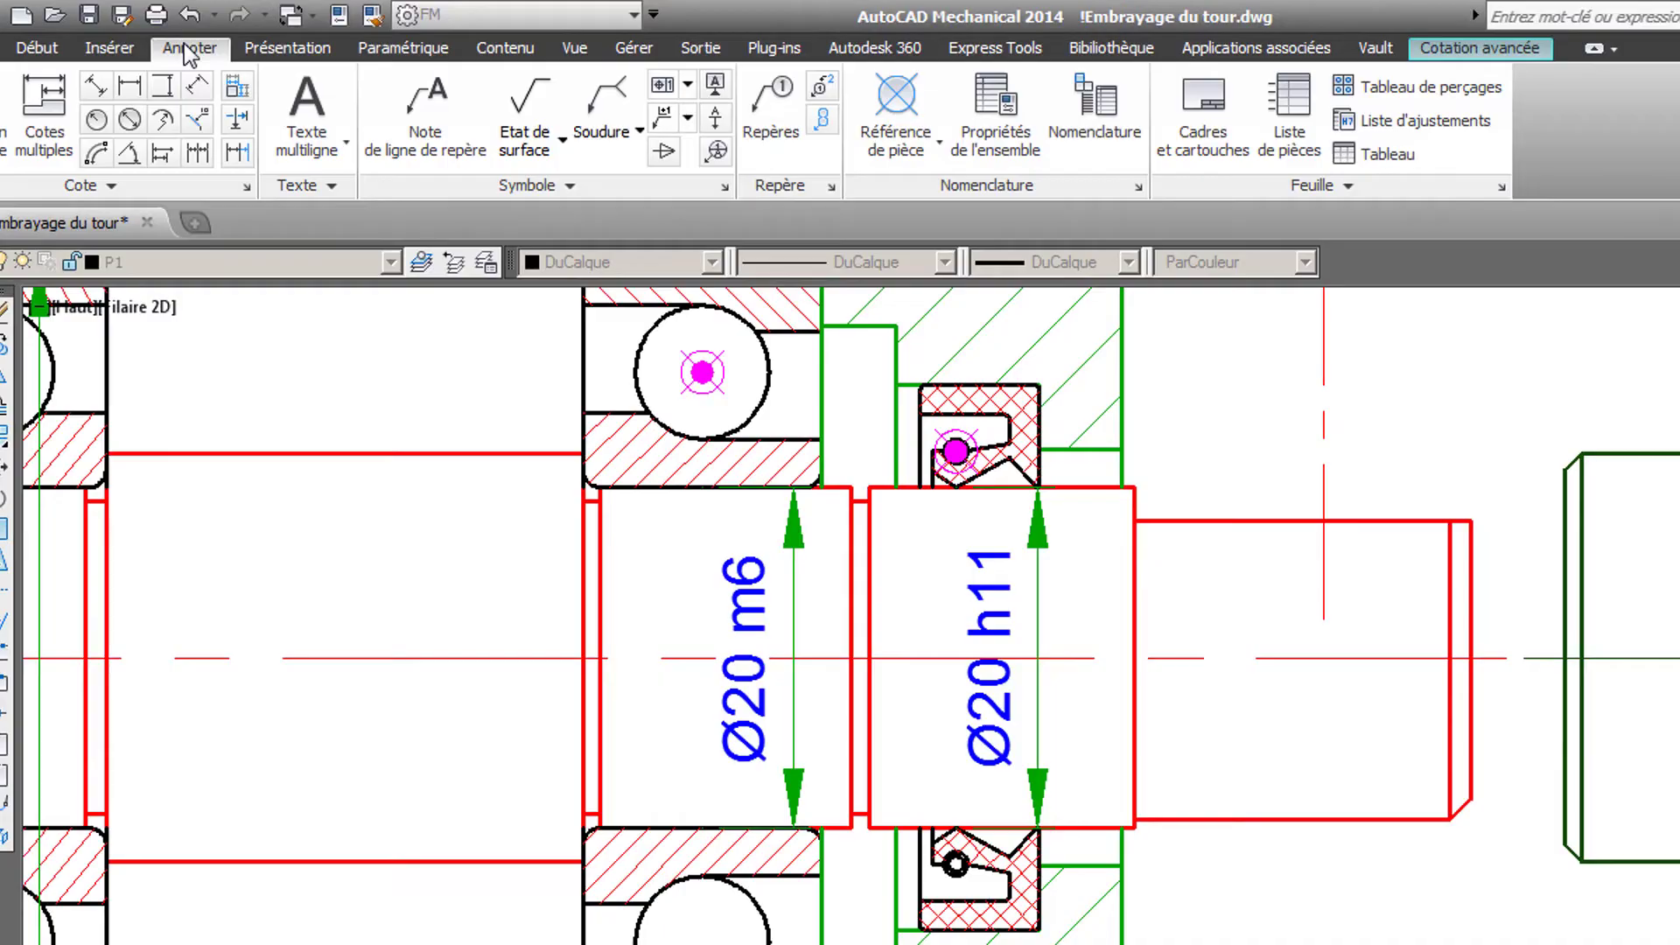
pyautogui.click(171, 89)
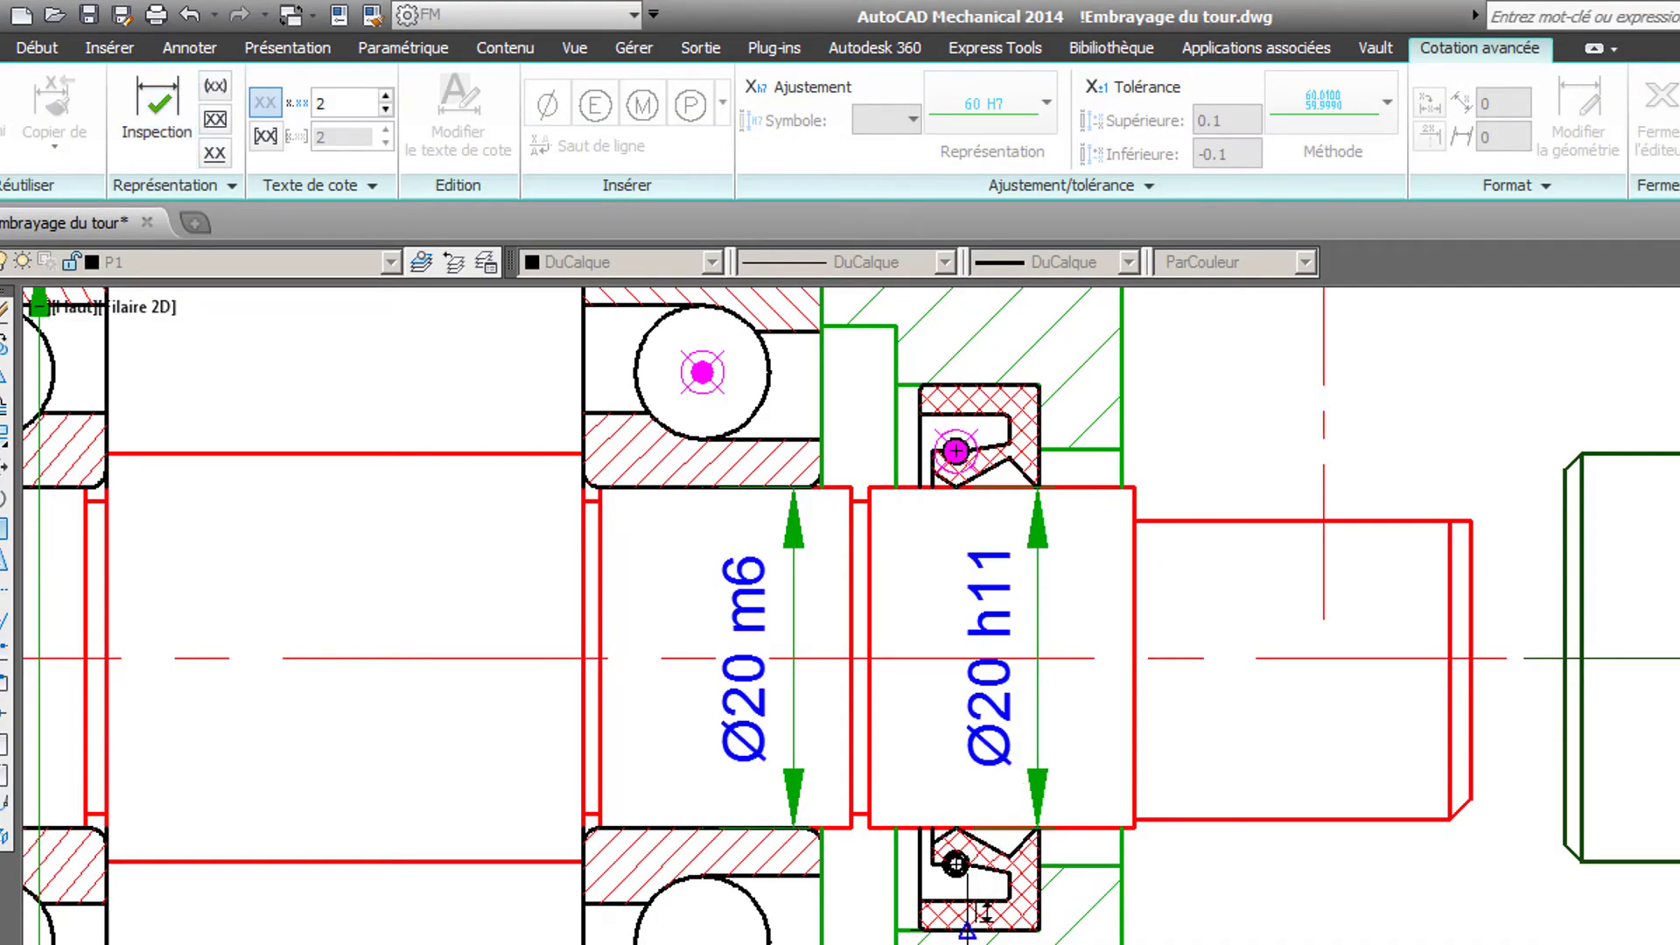
pyautogui.click(955, 450)
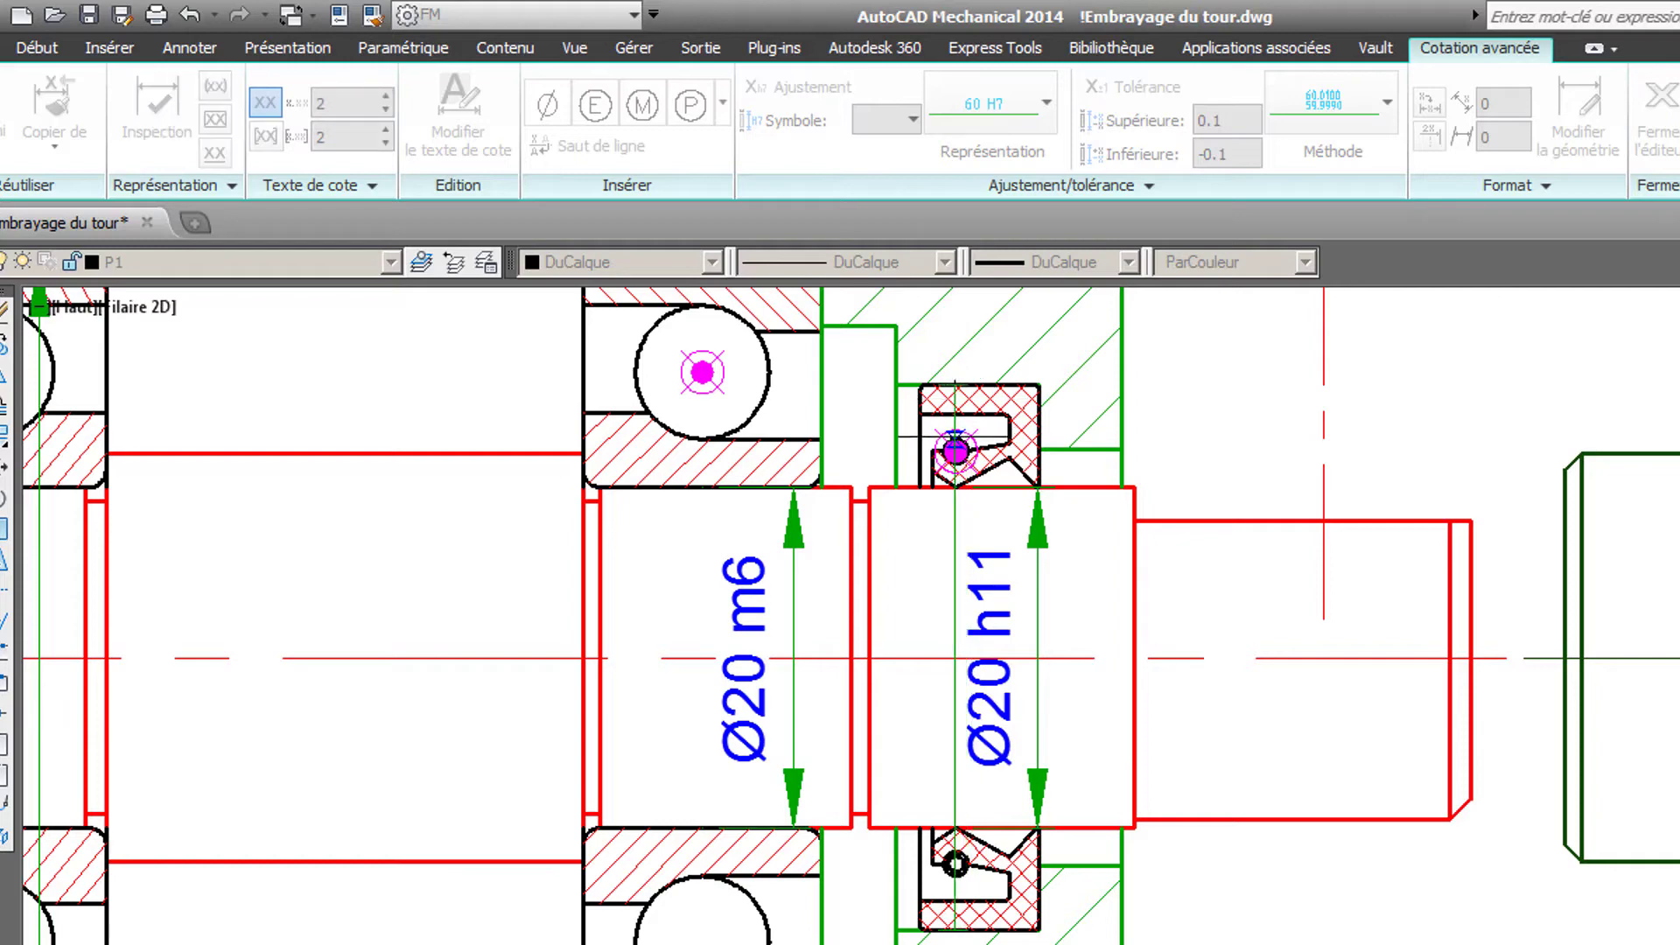
pyautogui.click(955, 864)
pyautogui.click(941, 656)
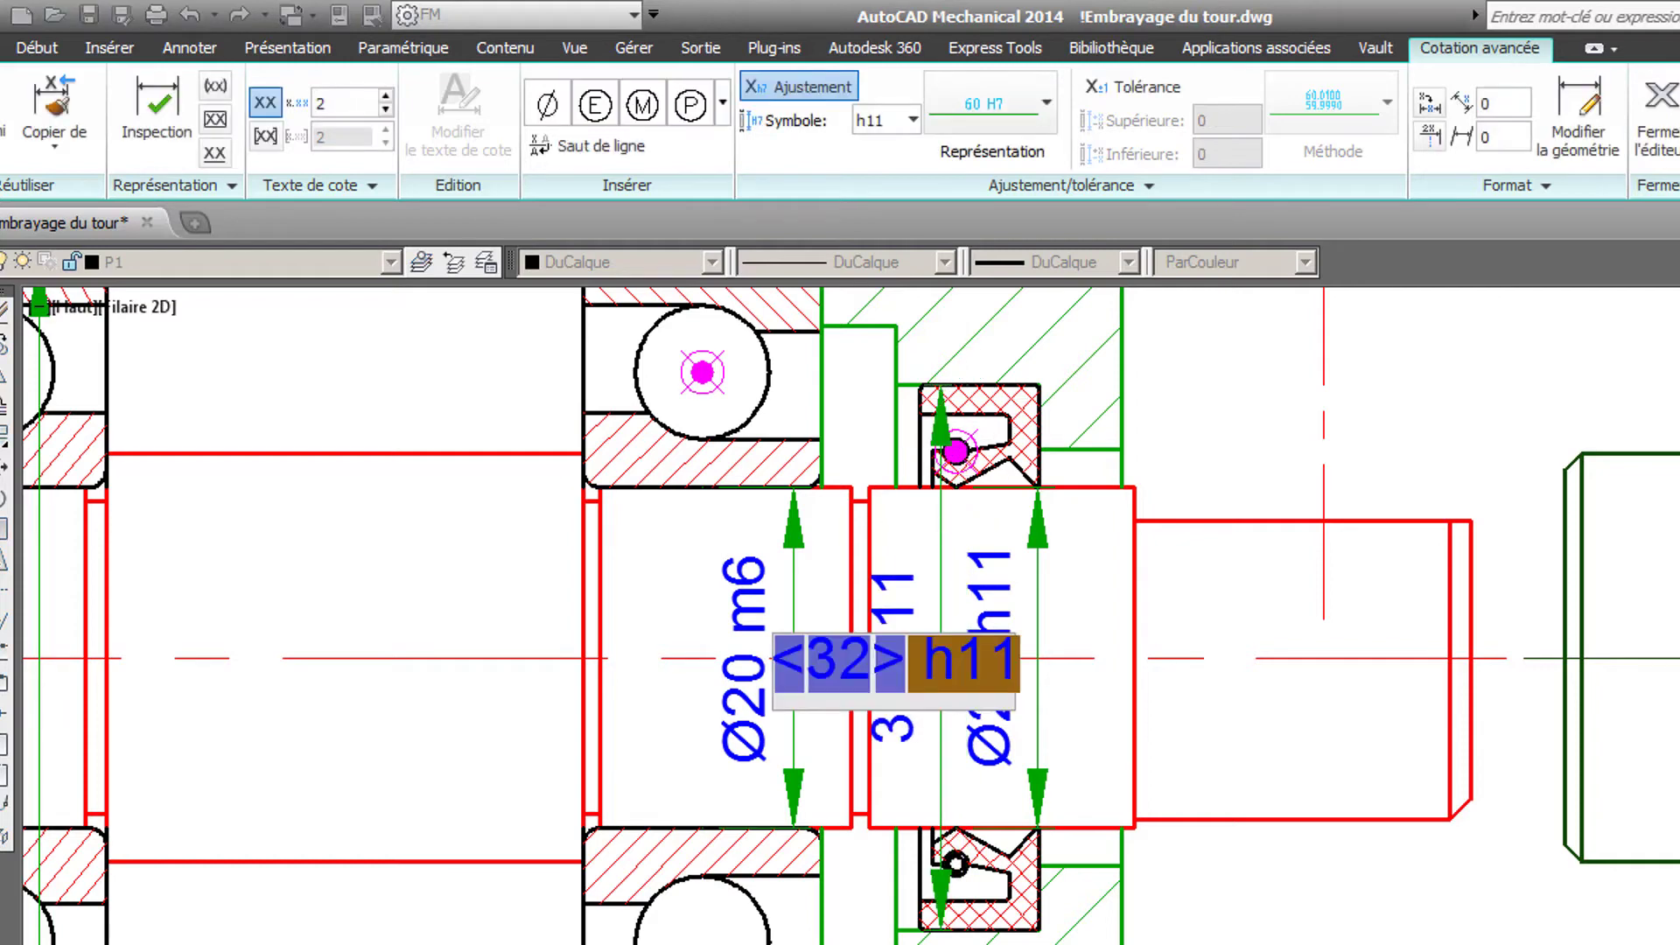
# - Give the seal's outer-diameter dimension an H8 hole fit and a diameter symbol in front of its value
pyautogui.click(910, 121)
pyautogui.click(908, 152)
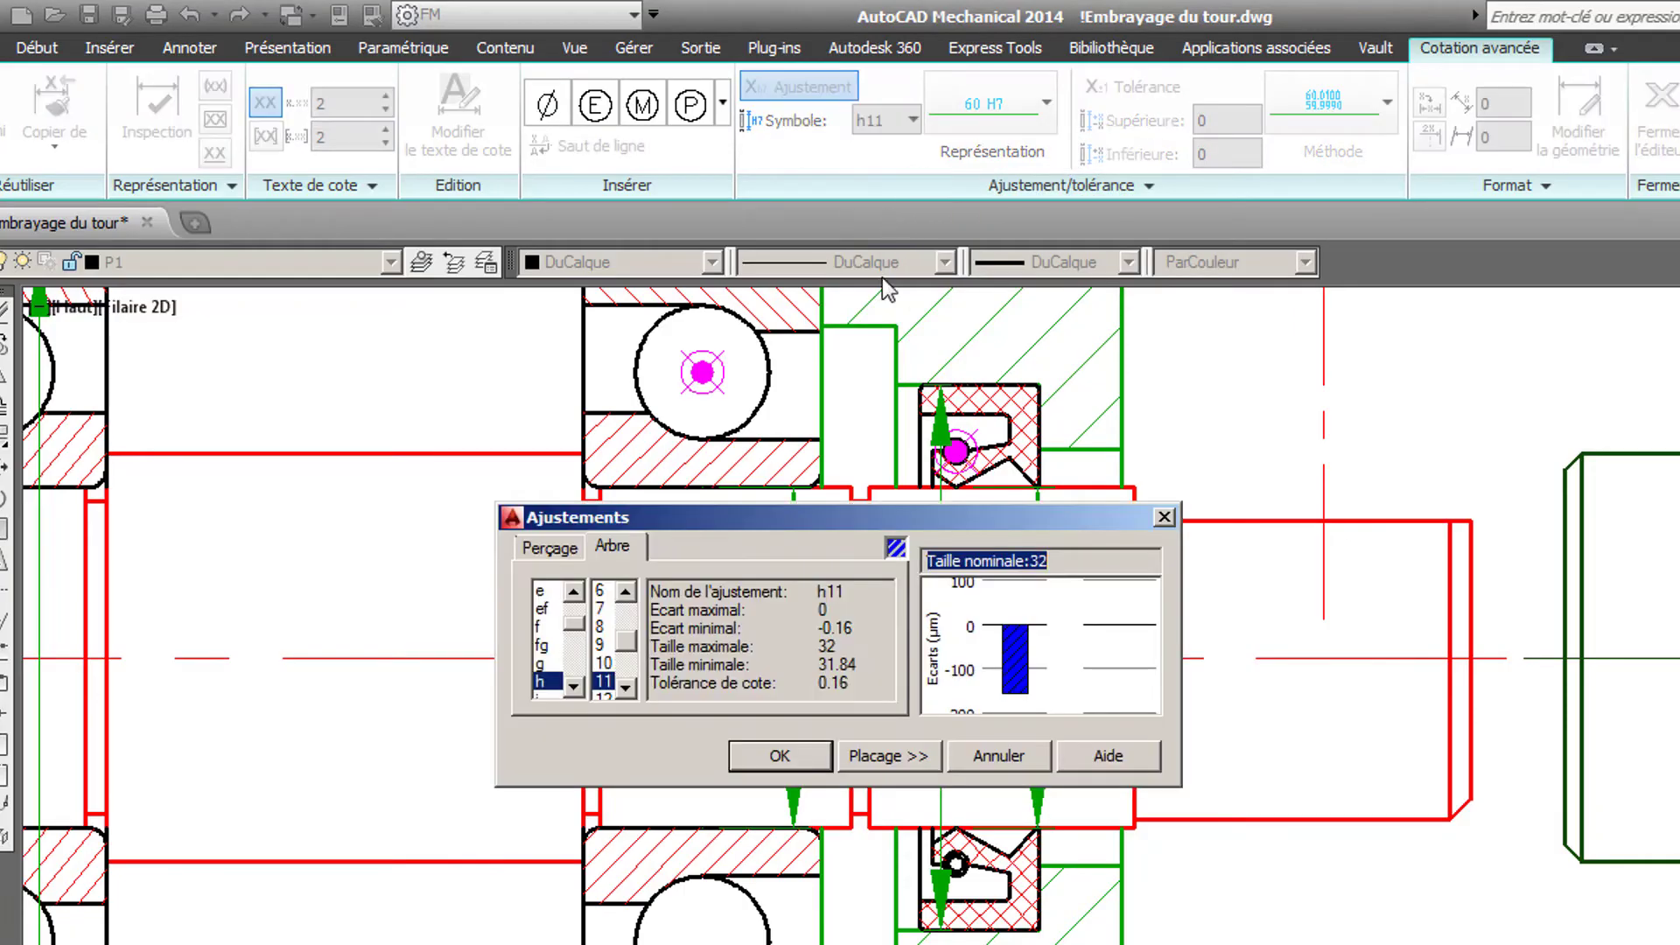
pyautogui.click(551, 548)
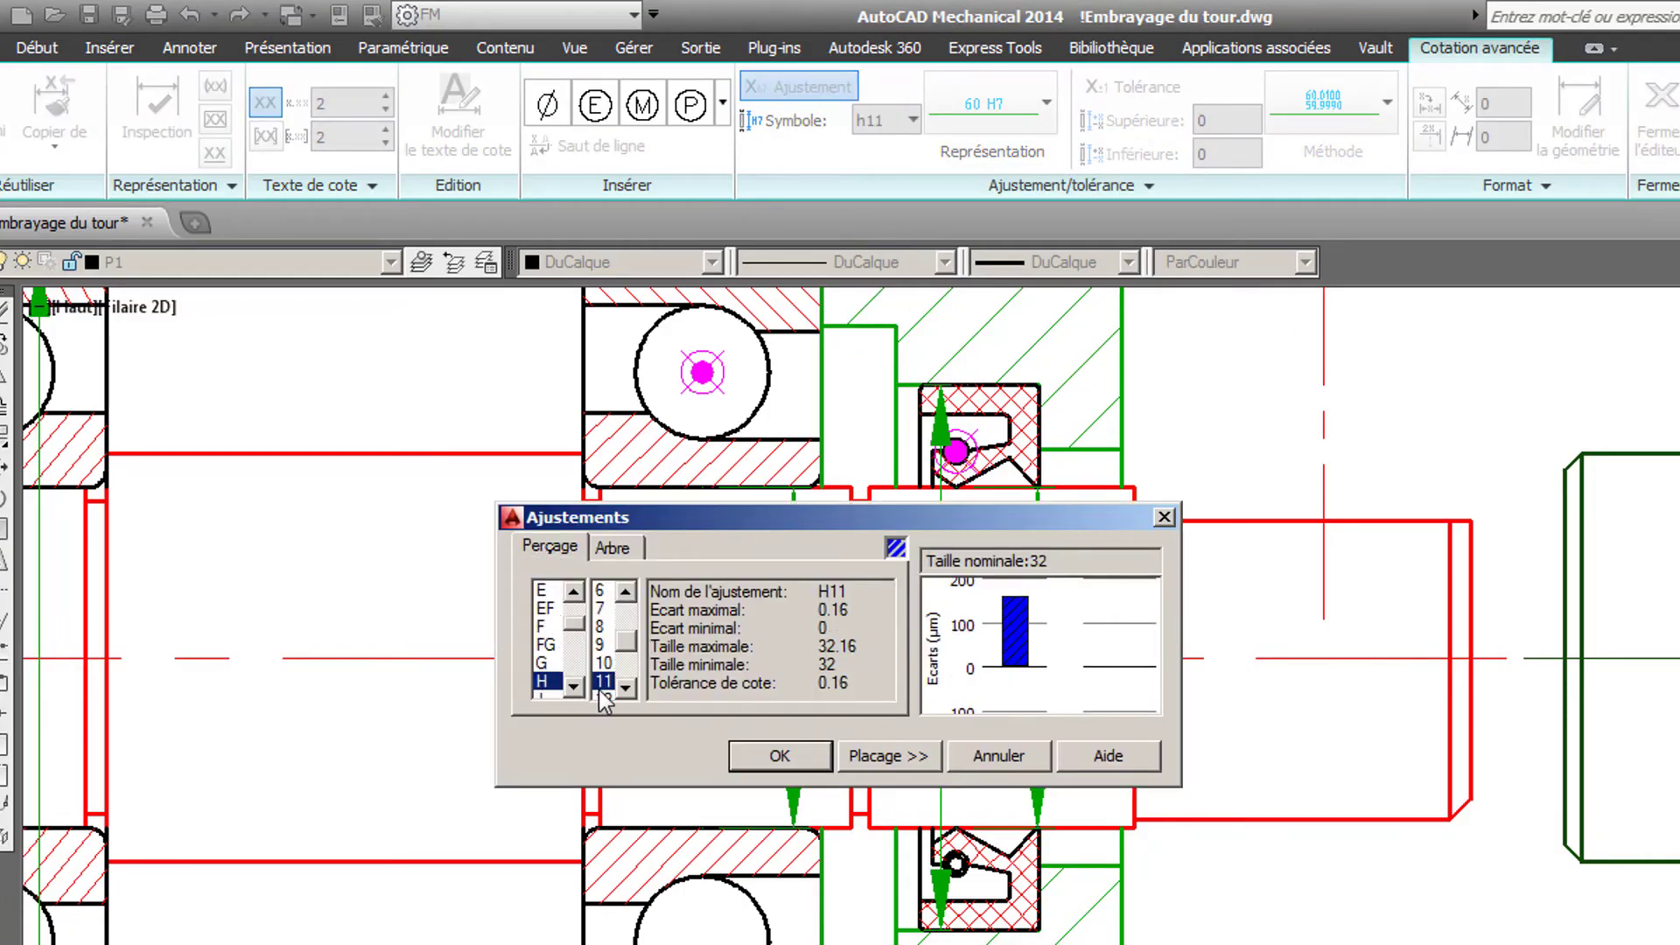
pyautogui.click(599, 627)
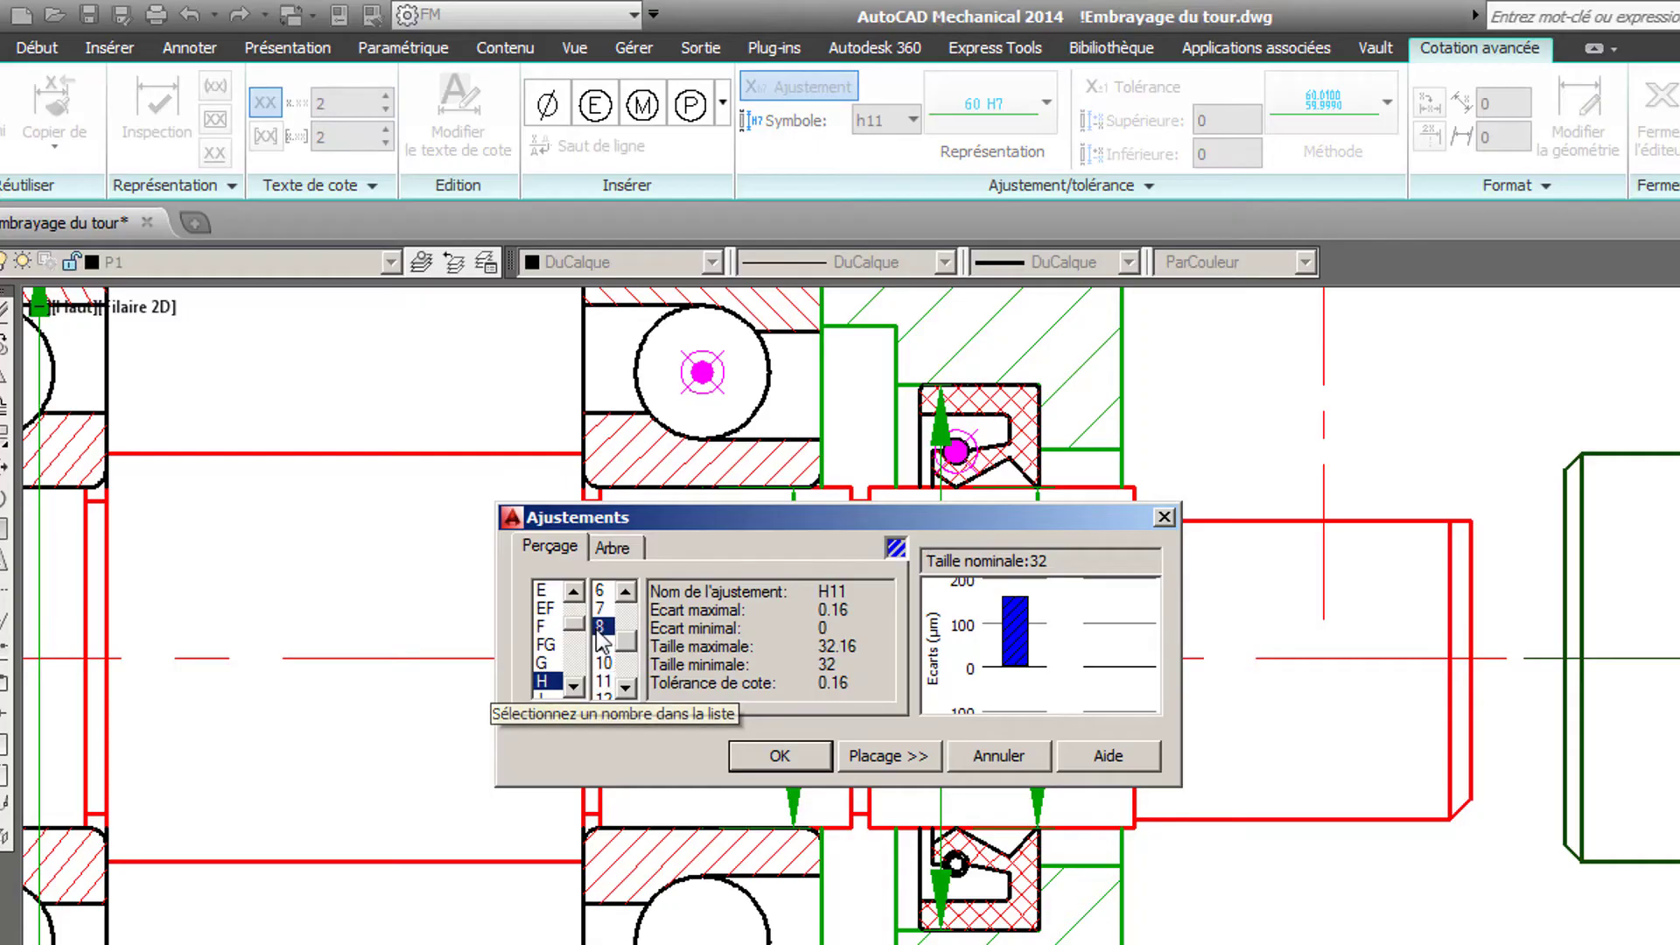
pyautogui.click(778, 757)
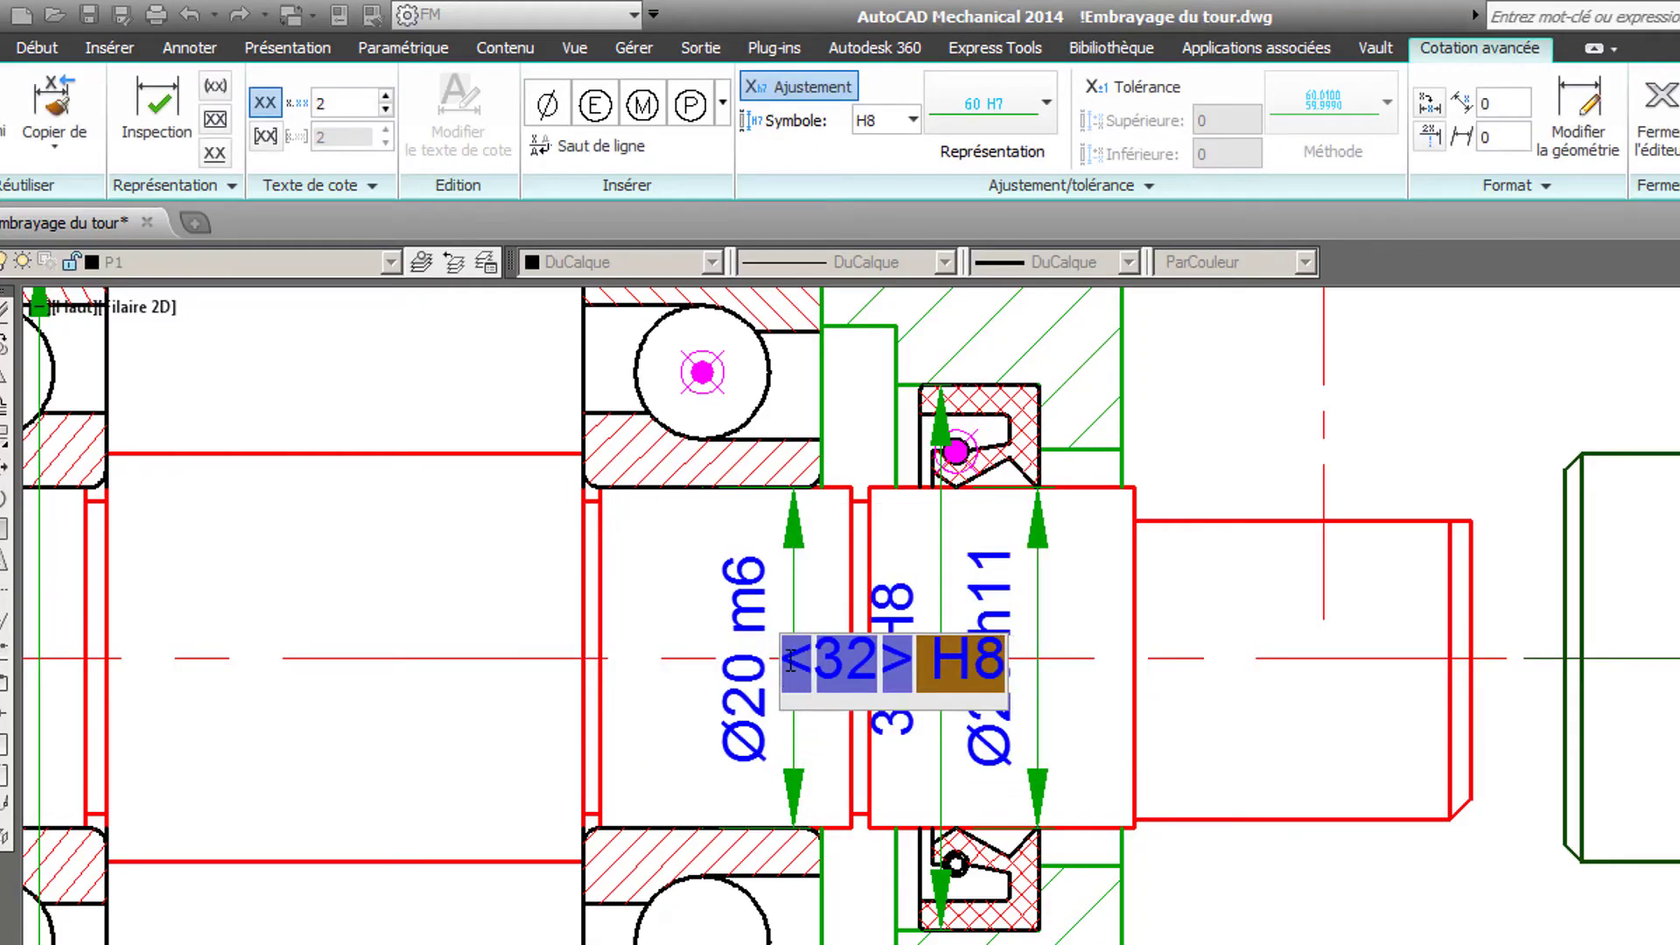
pyautogui.click(548, 106)
pyautogui.press('Return')
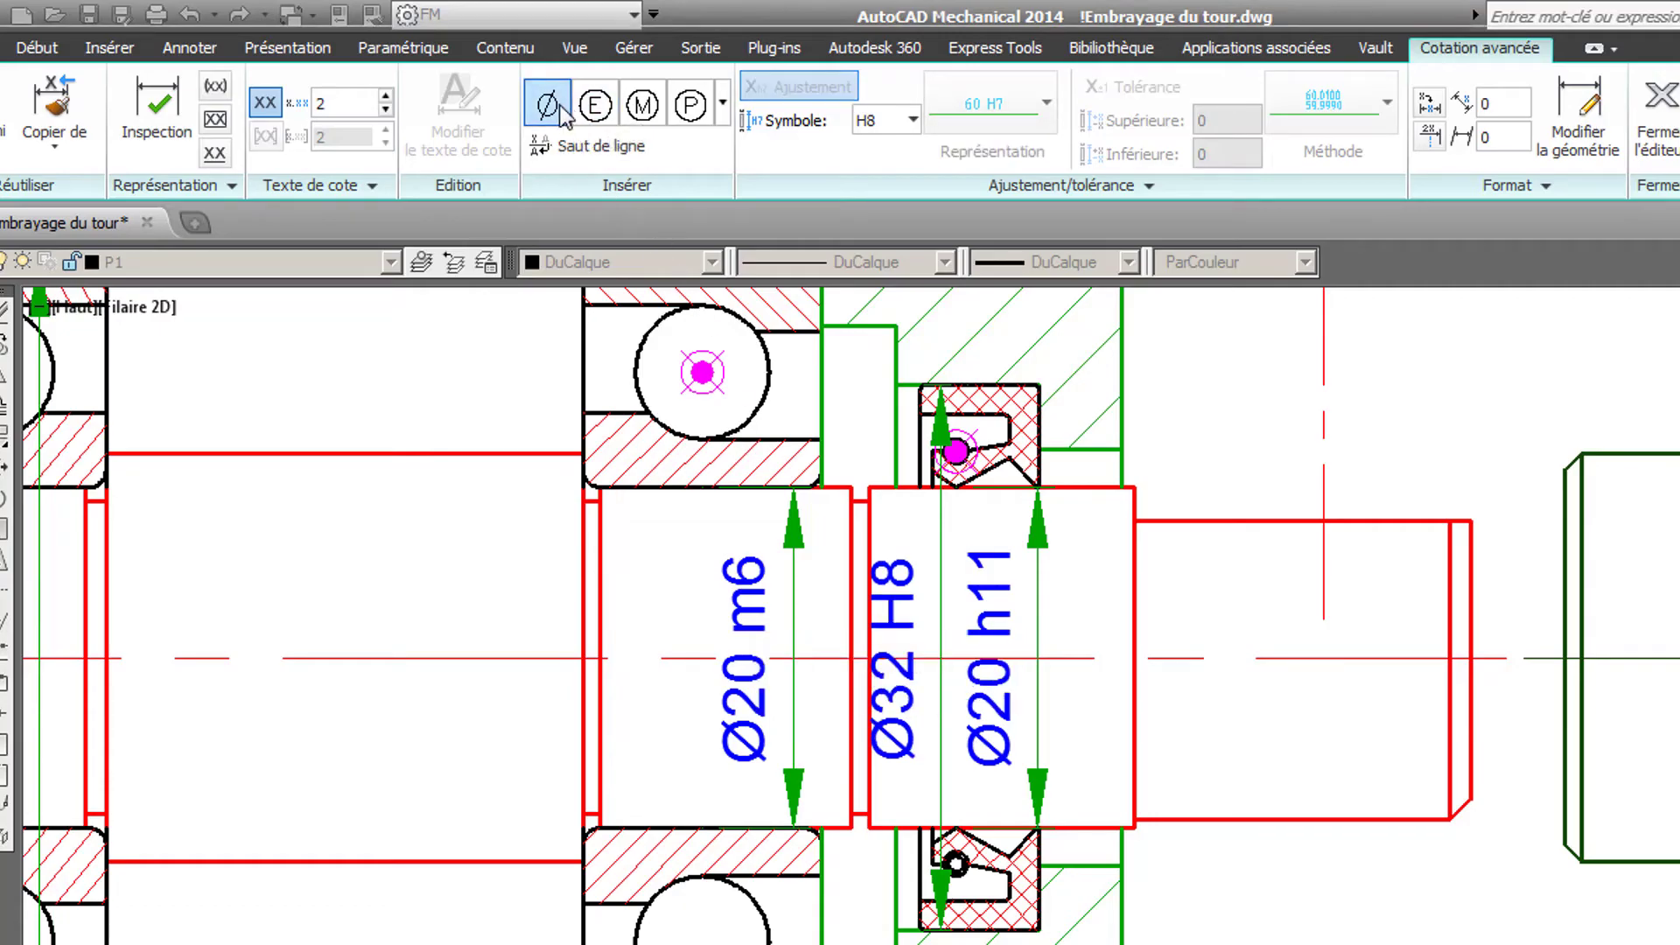
# - Start a front-view screw assembly with an ISO 4762: 2004 (Filetage usuel) socket-head screw, size M 6
pyautogui.scroll(-3, 1110, 522)
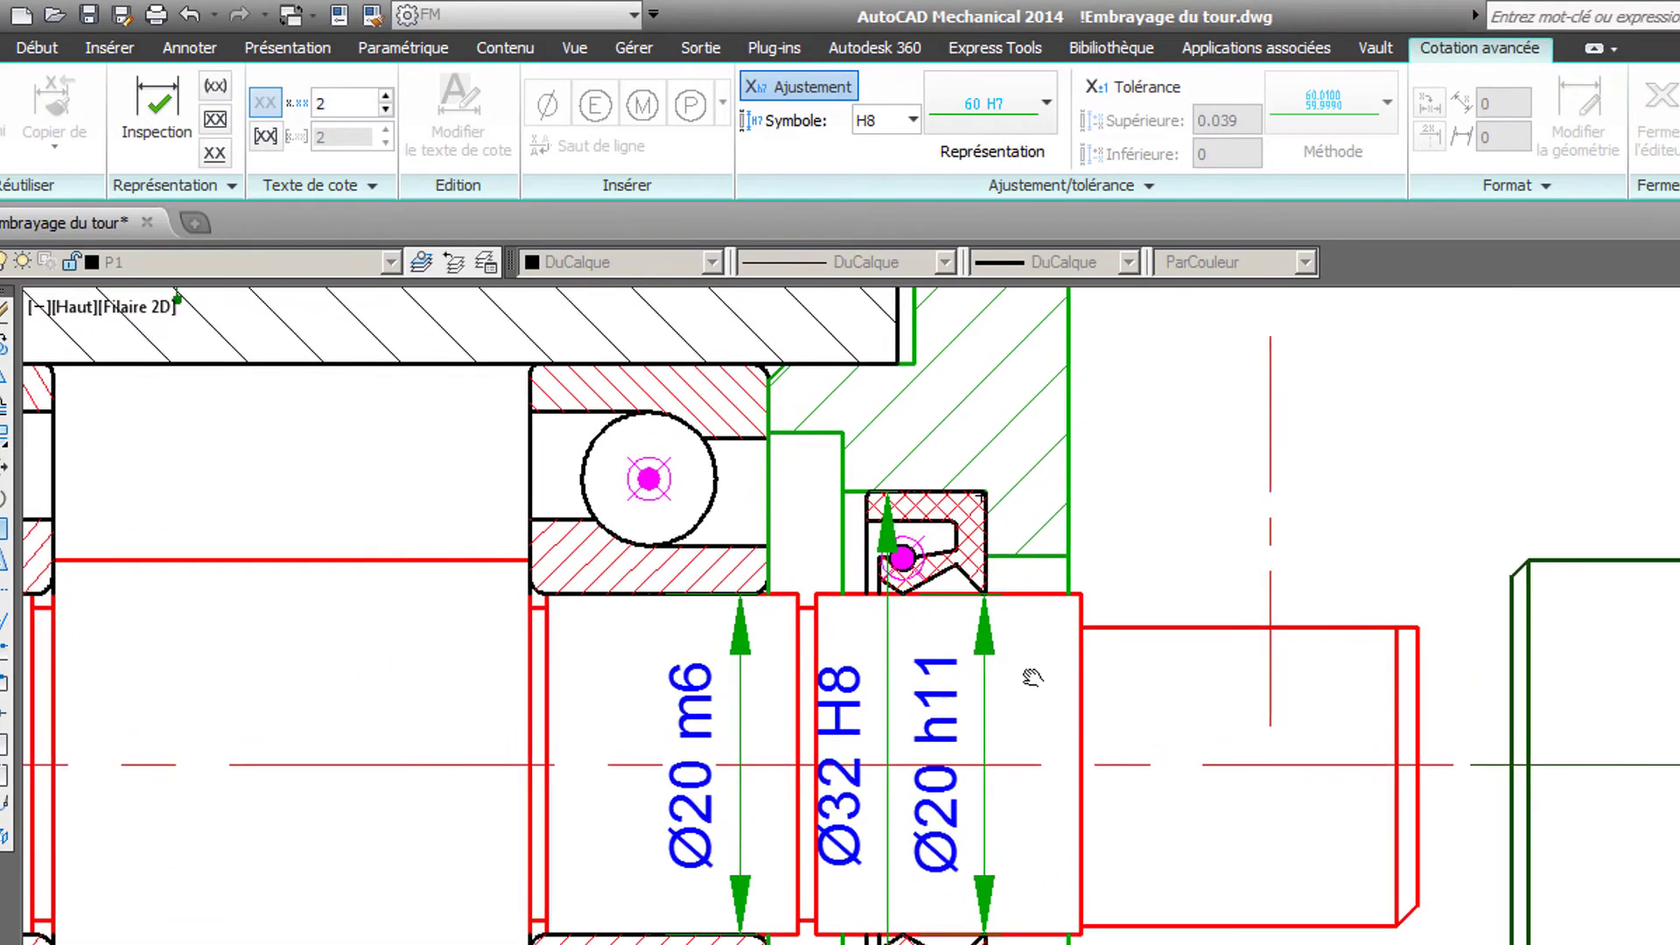
pyautogui.scroll(-2, 1059, 547)
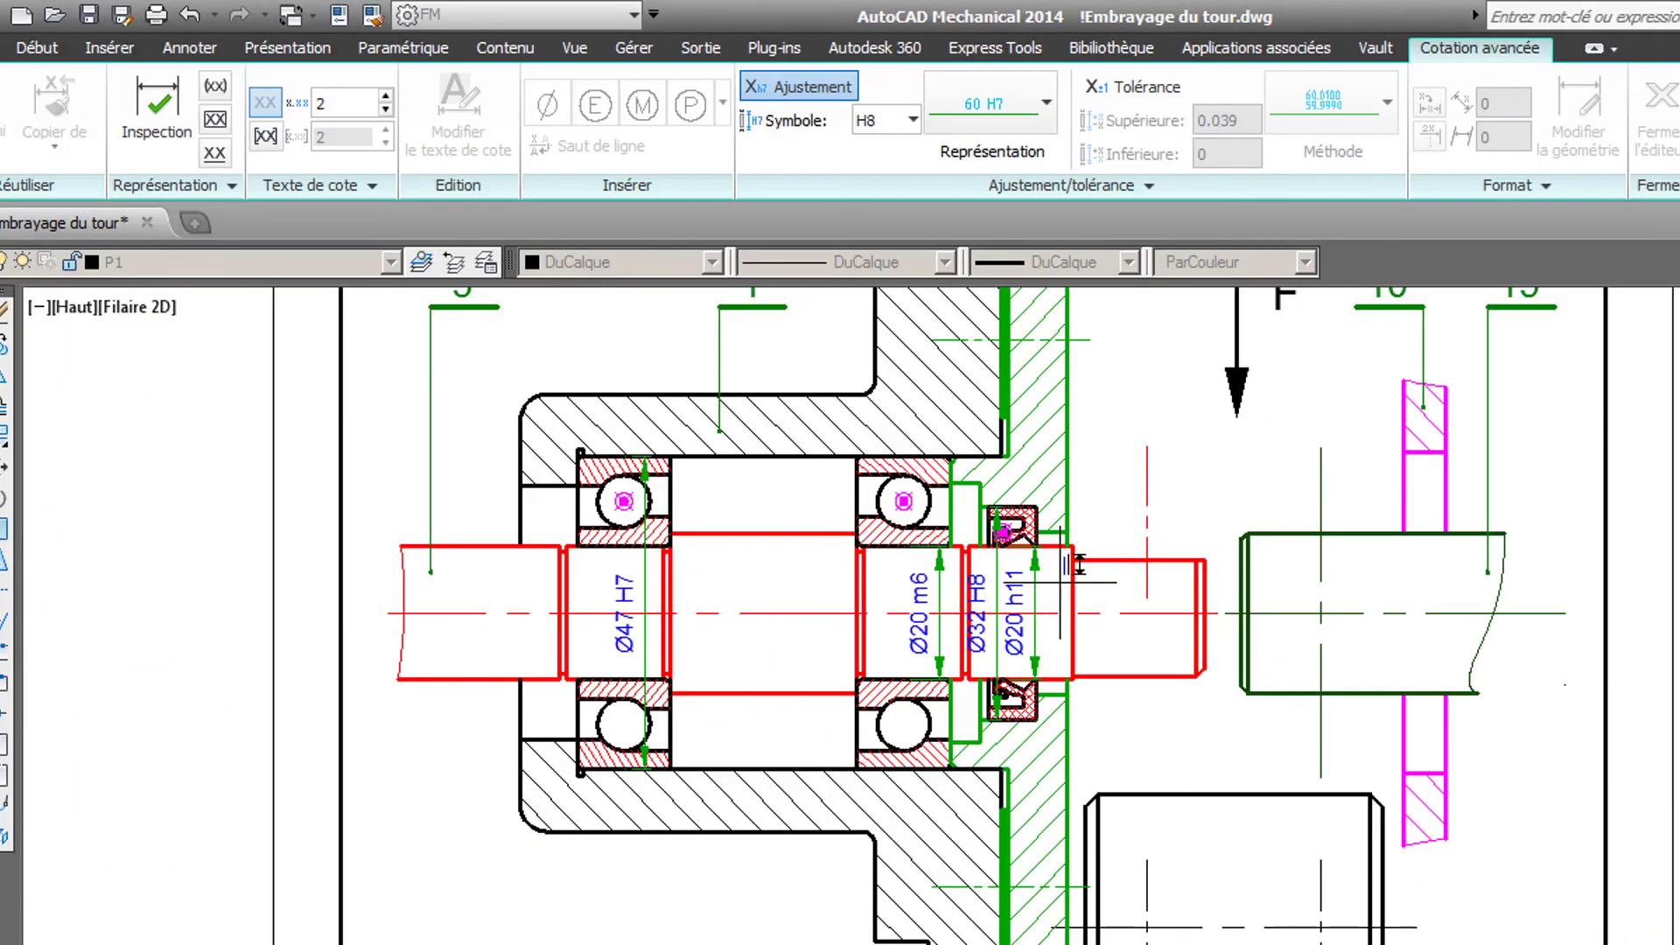
pyautogui.moveTo(1076, 563); pyautogui.dragTo(1082, 182, button='middle')
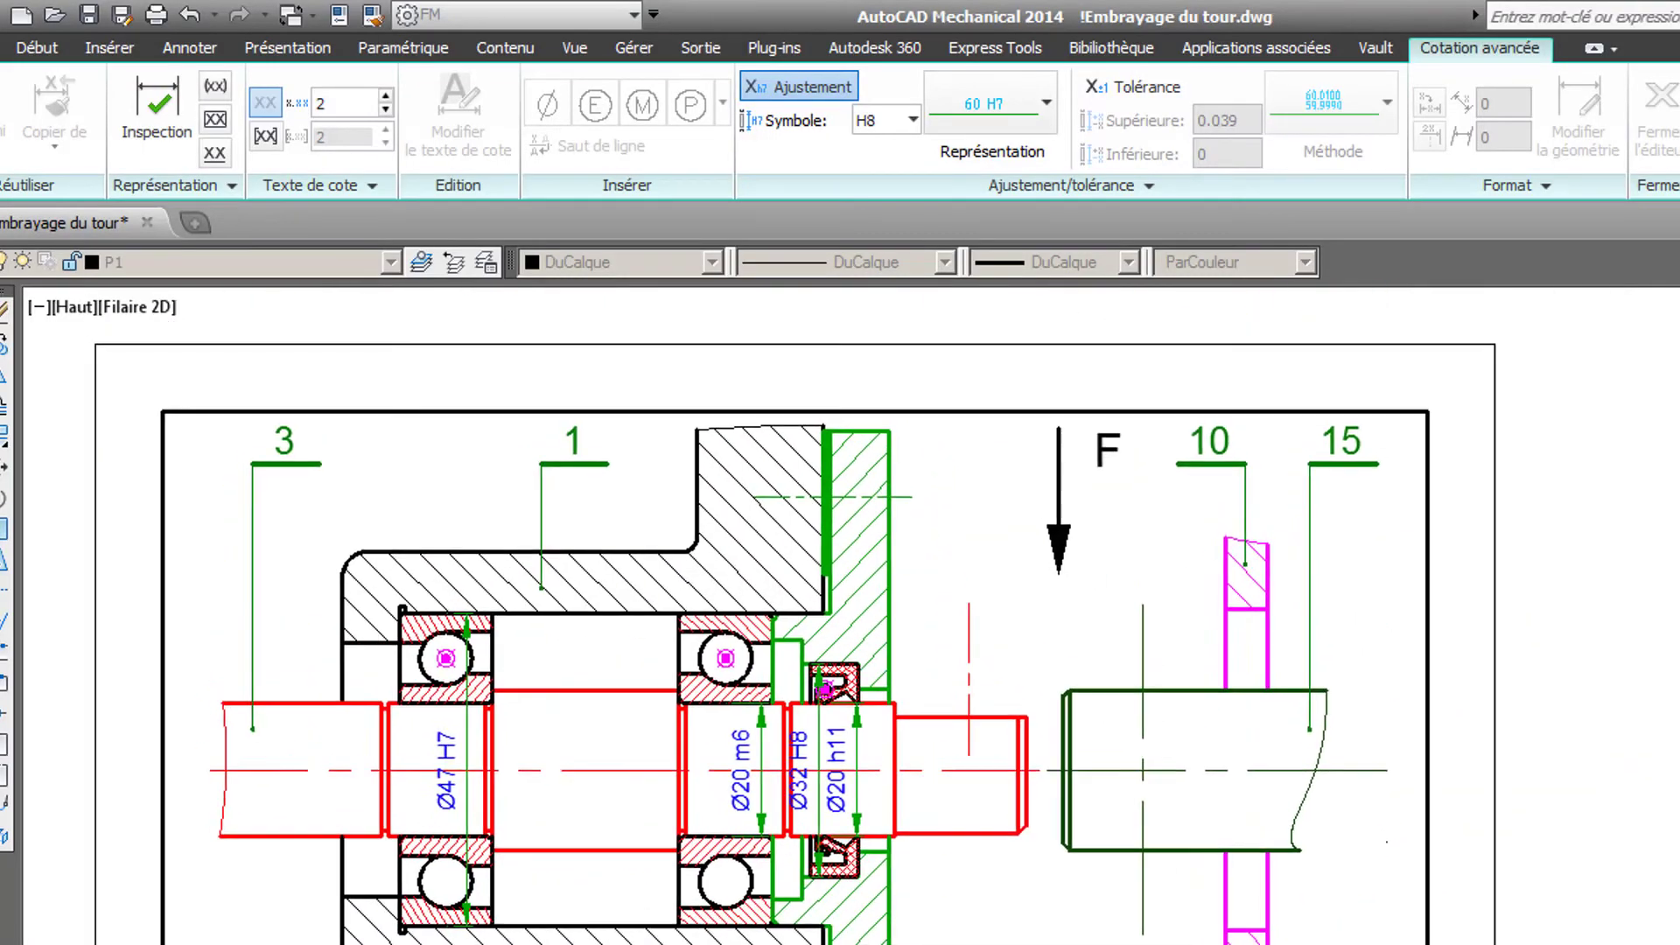
pyautogui.moveTo(911, 528)
pyautogui.mouseDown(button='middle')
pyautogui.moveTo(1146, 572)
pyautogui.moveTo(1146, 595)
pyautogui.moveTo(1282, 657)
pyautogui.moveTo(1208, 712)
pyautogui.mouseUp(button='middle')
pyautogui.scroll(2, 1145, 594)
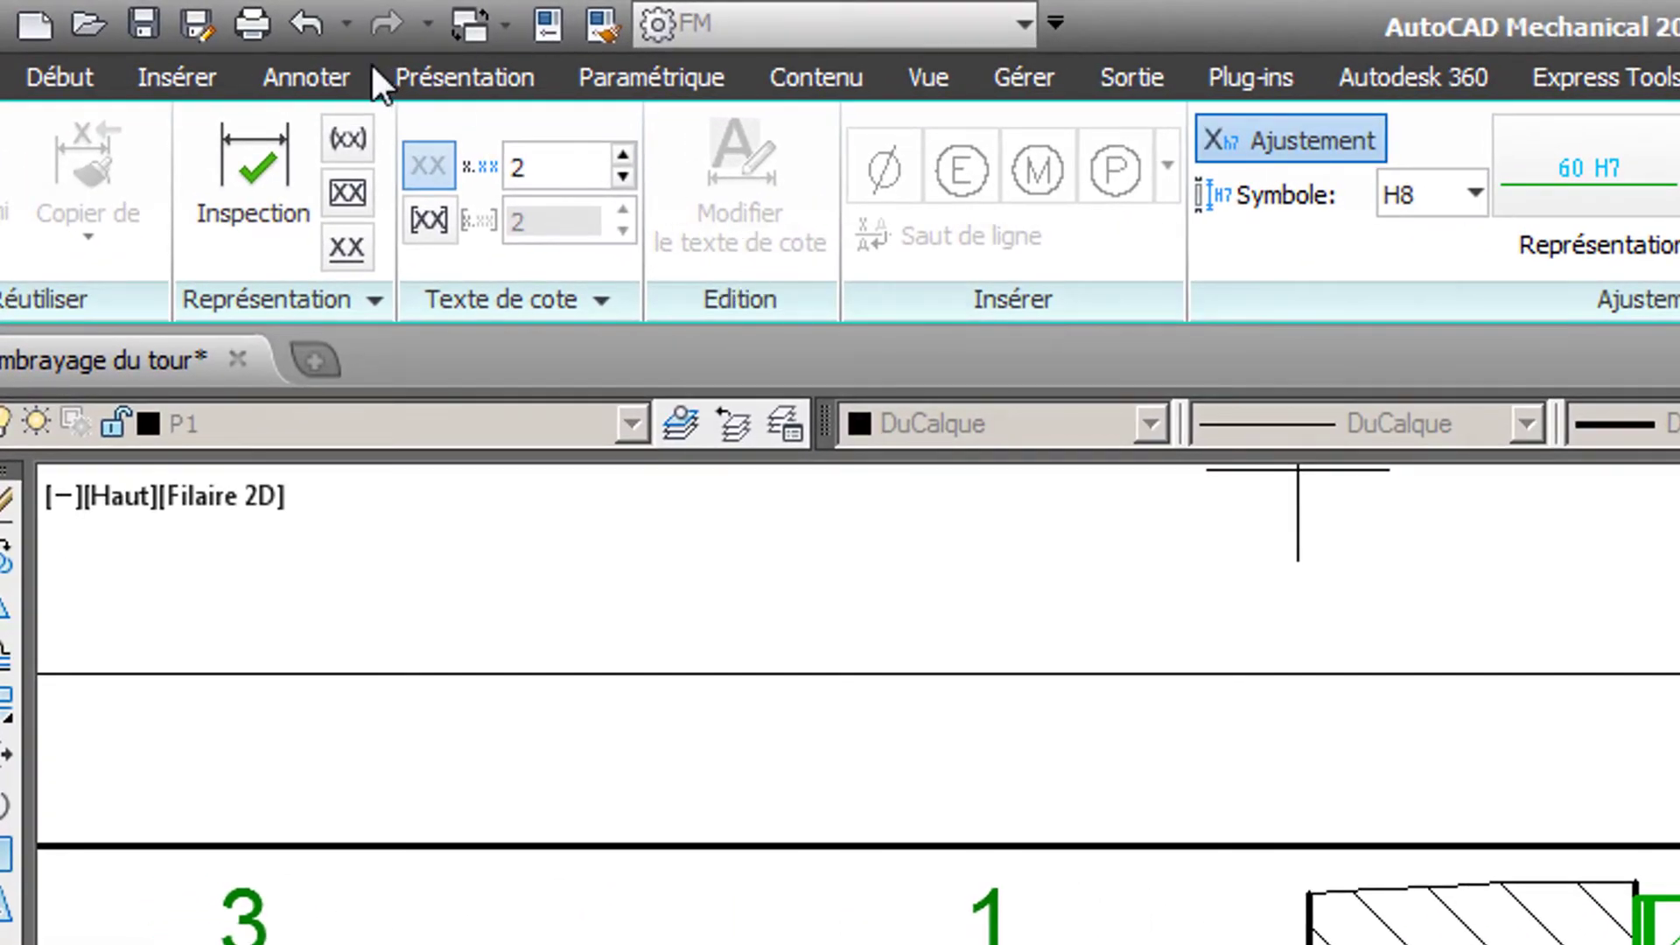
pyautogui.click(841, 72)
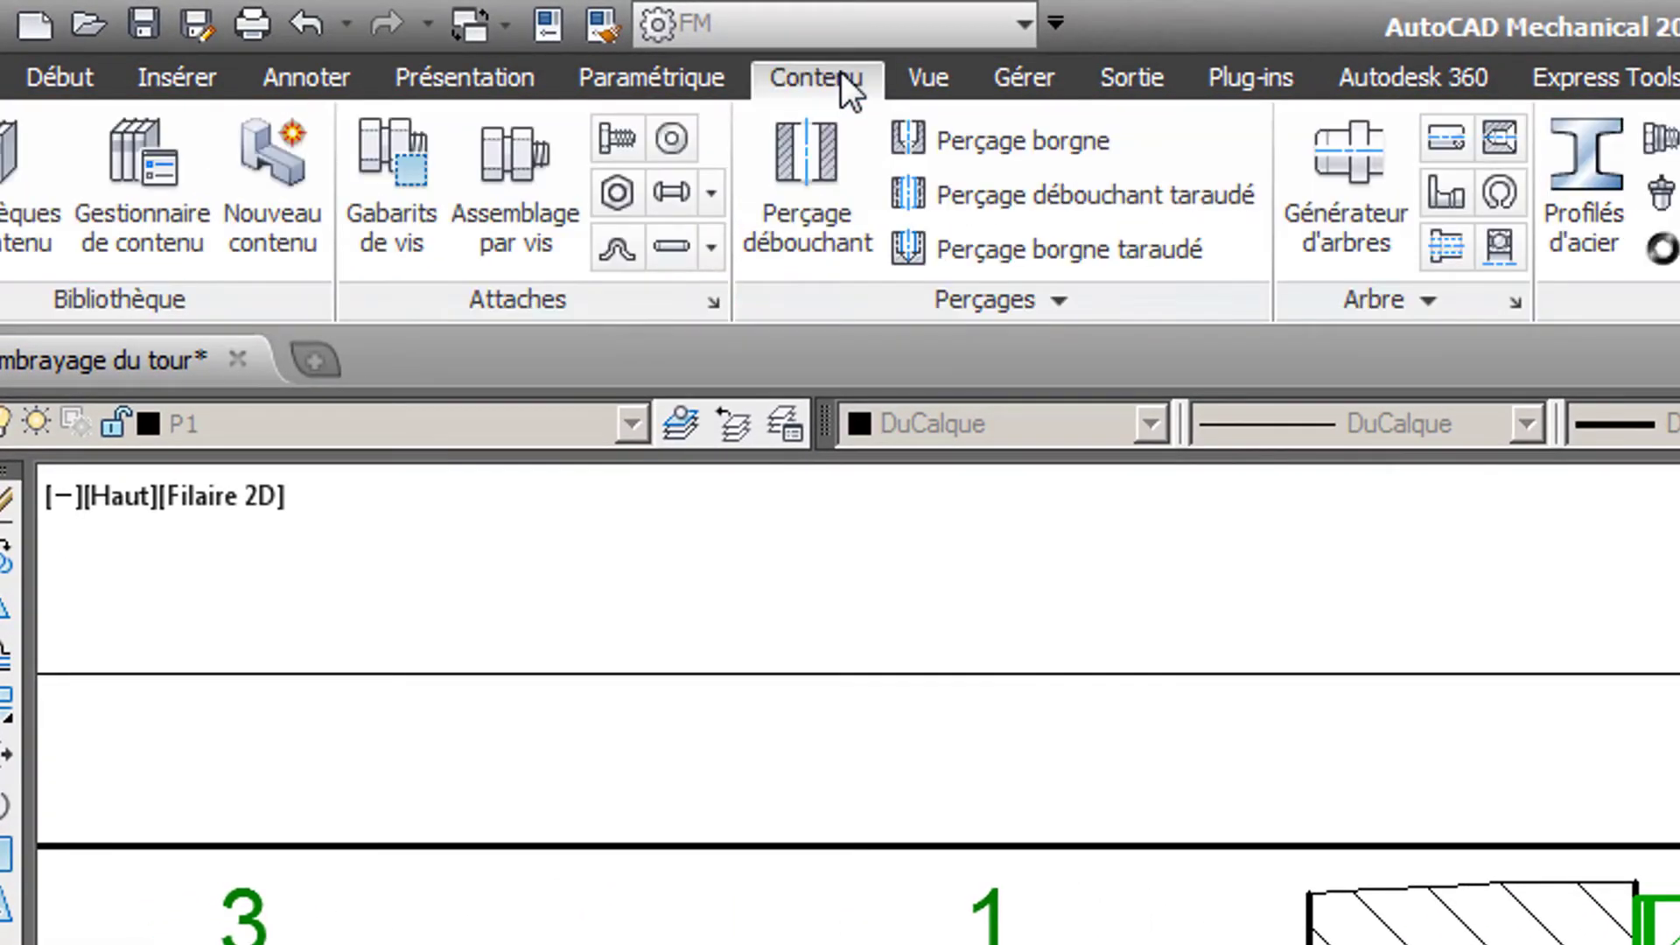
pyautogui.click(491, 170)
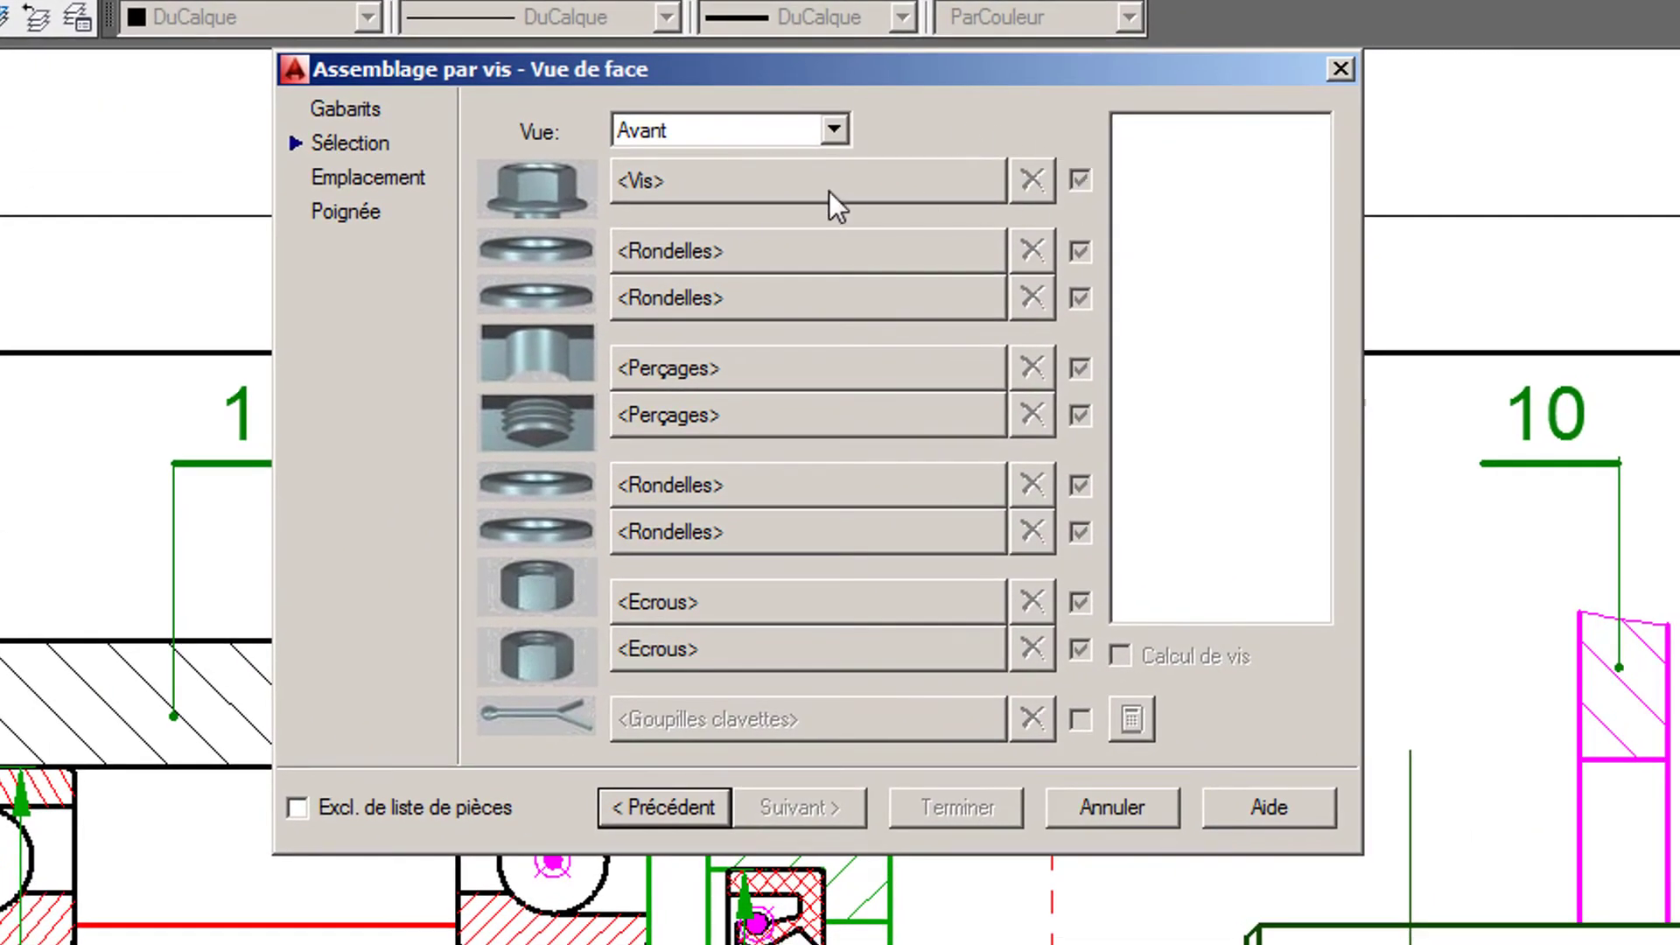
pyautogui.click(730, 173)
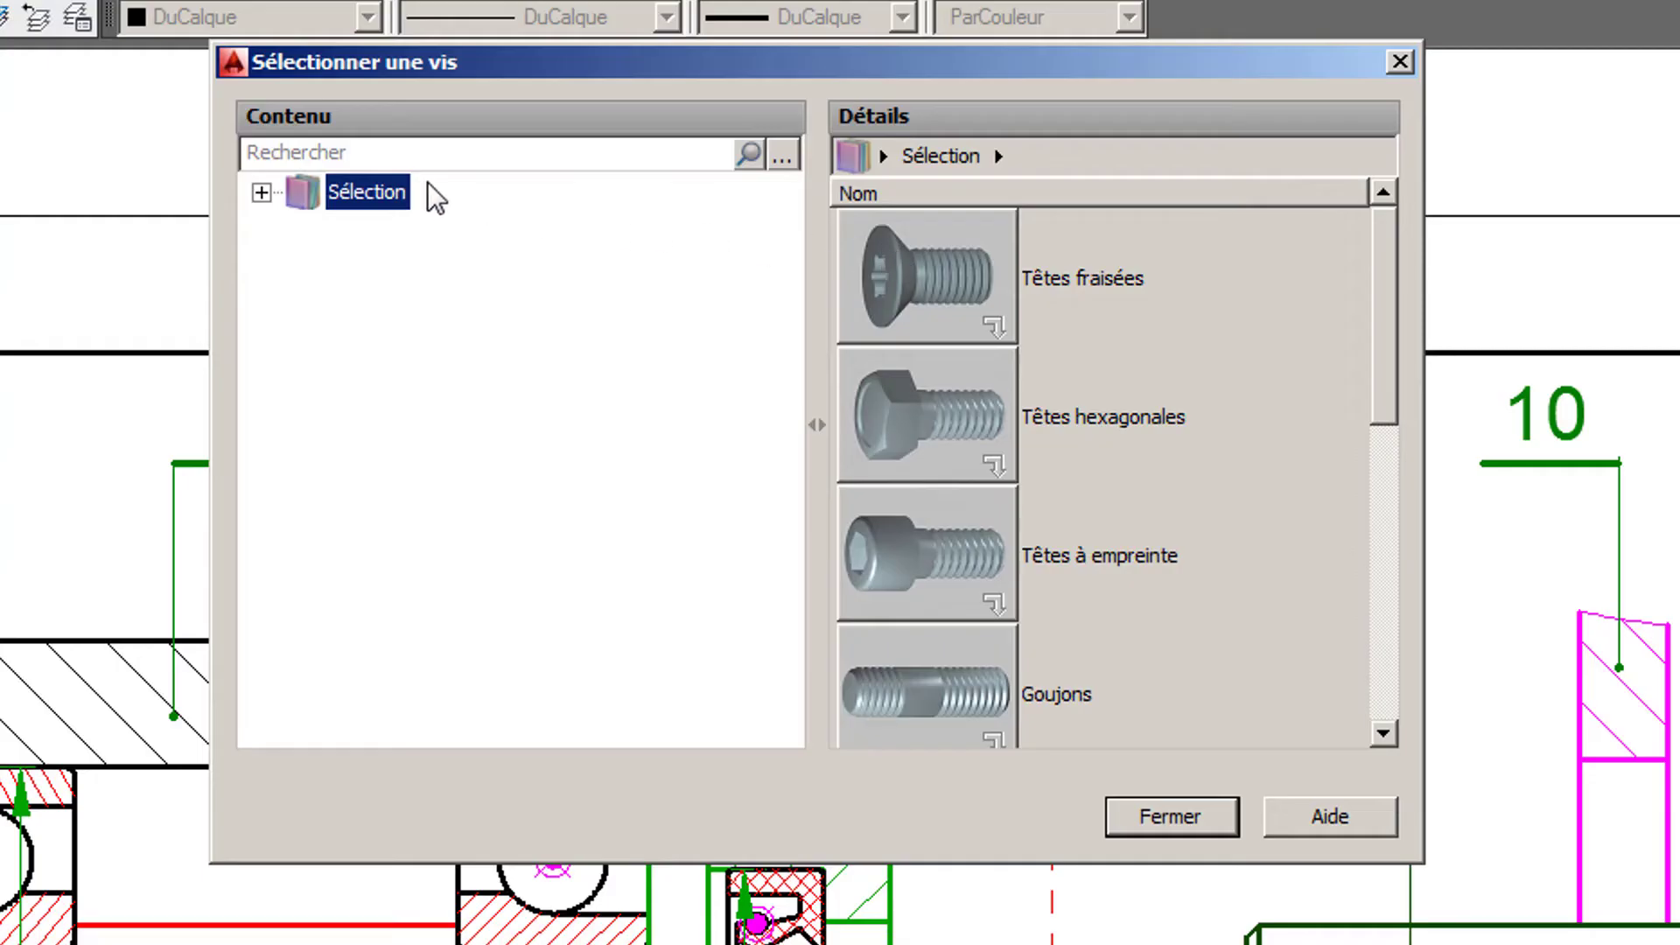
pyautogui.click(394, 153)
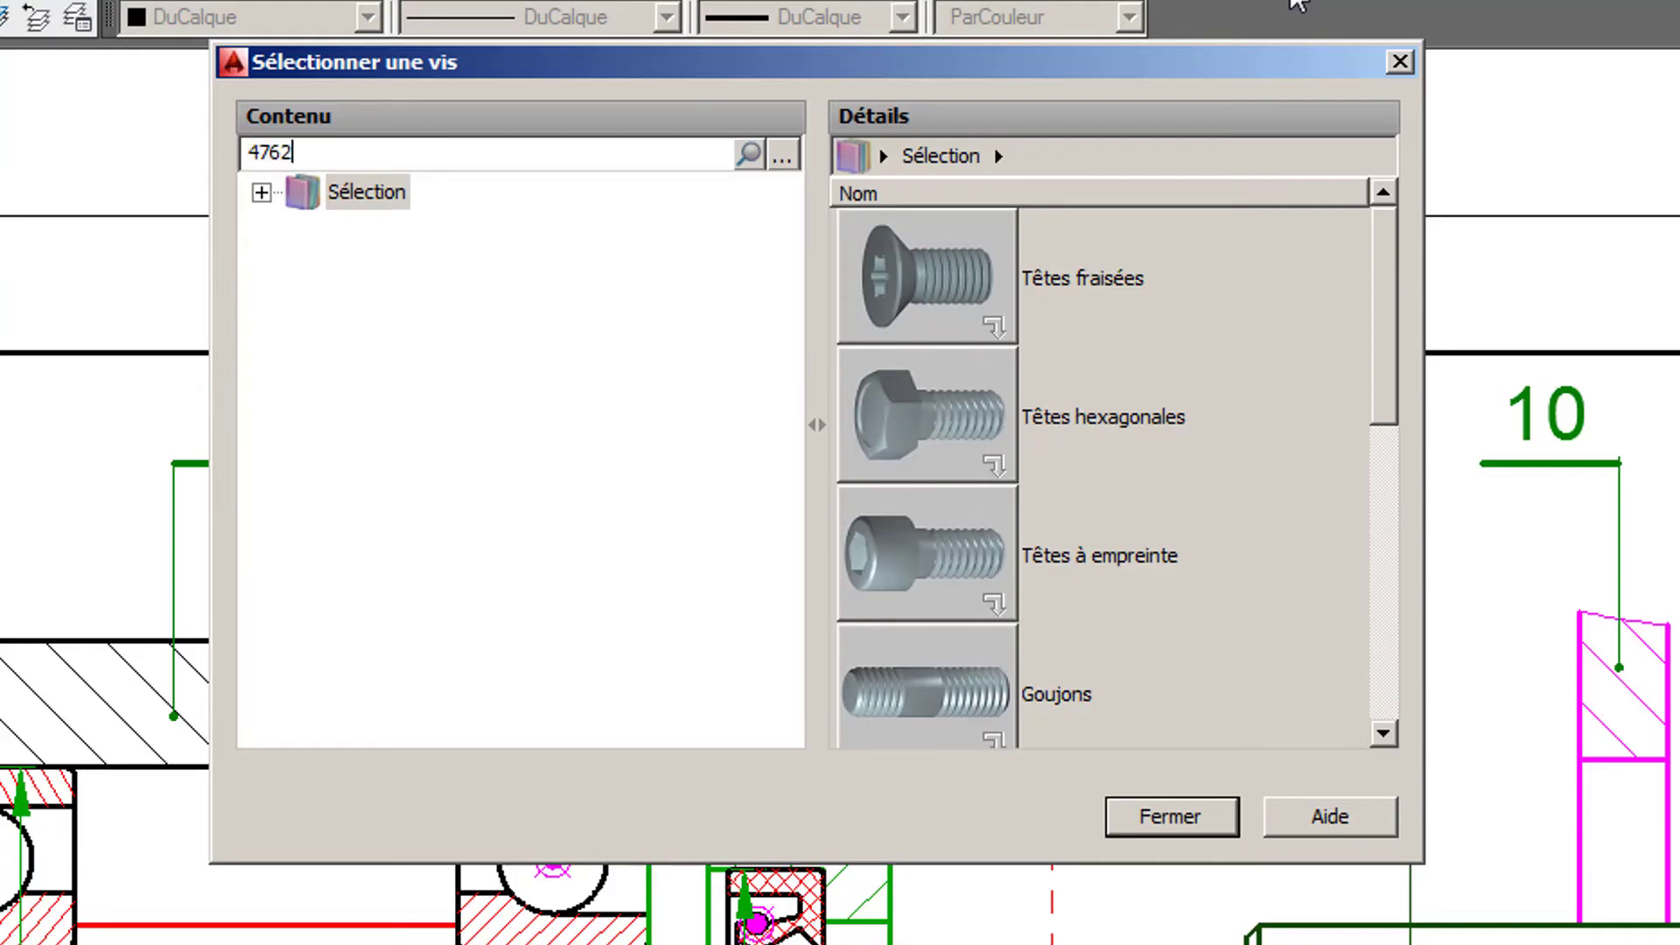
pyautogui.press('Return')
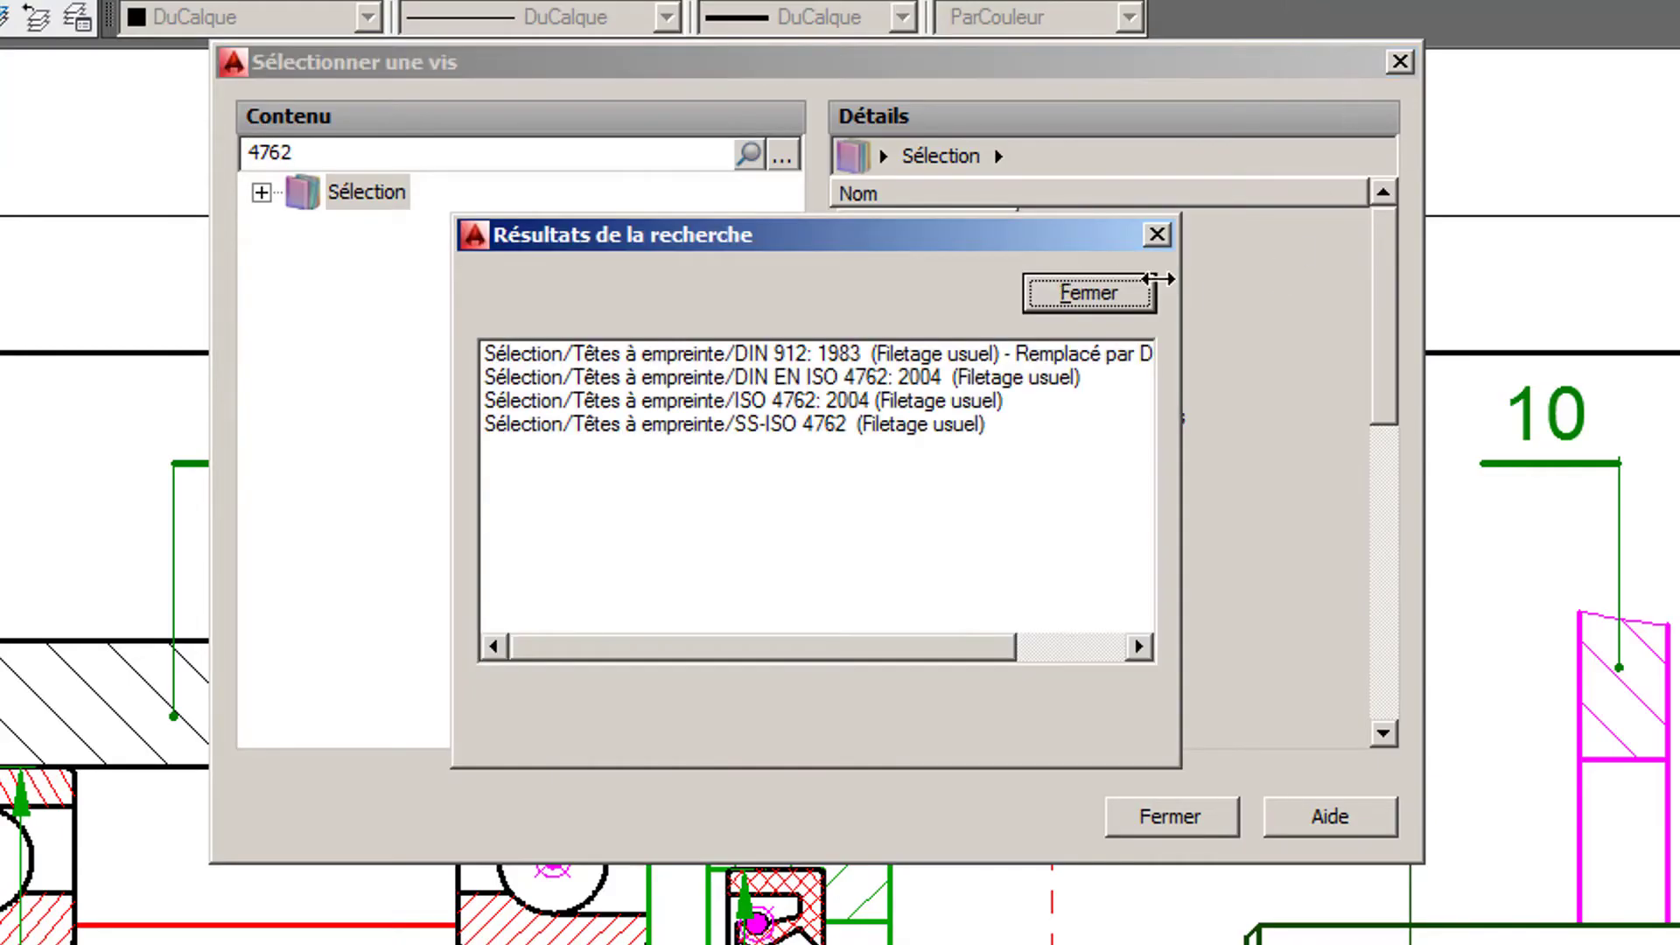
pyautogui.click(907, 401)
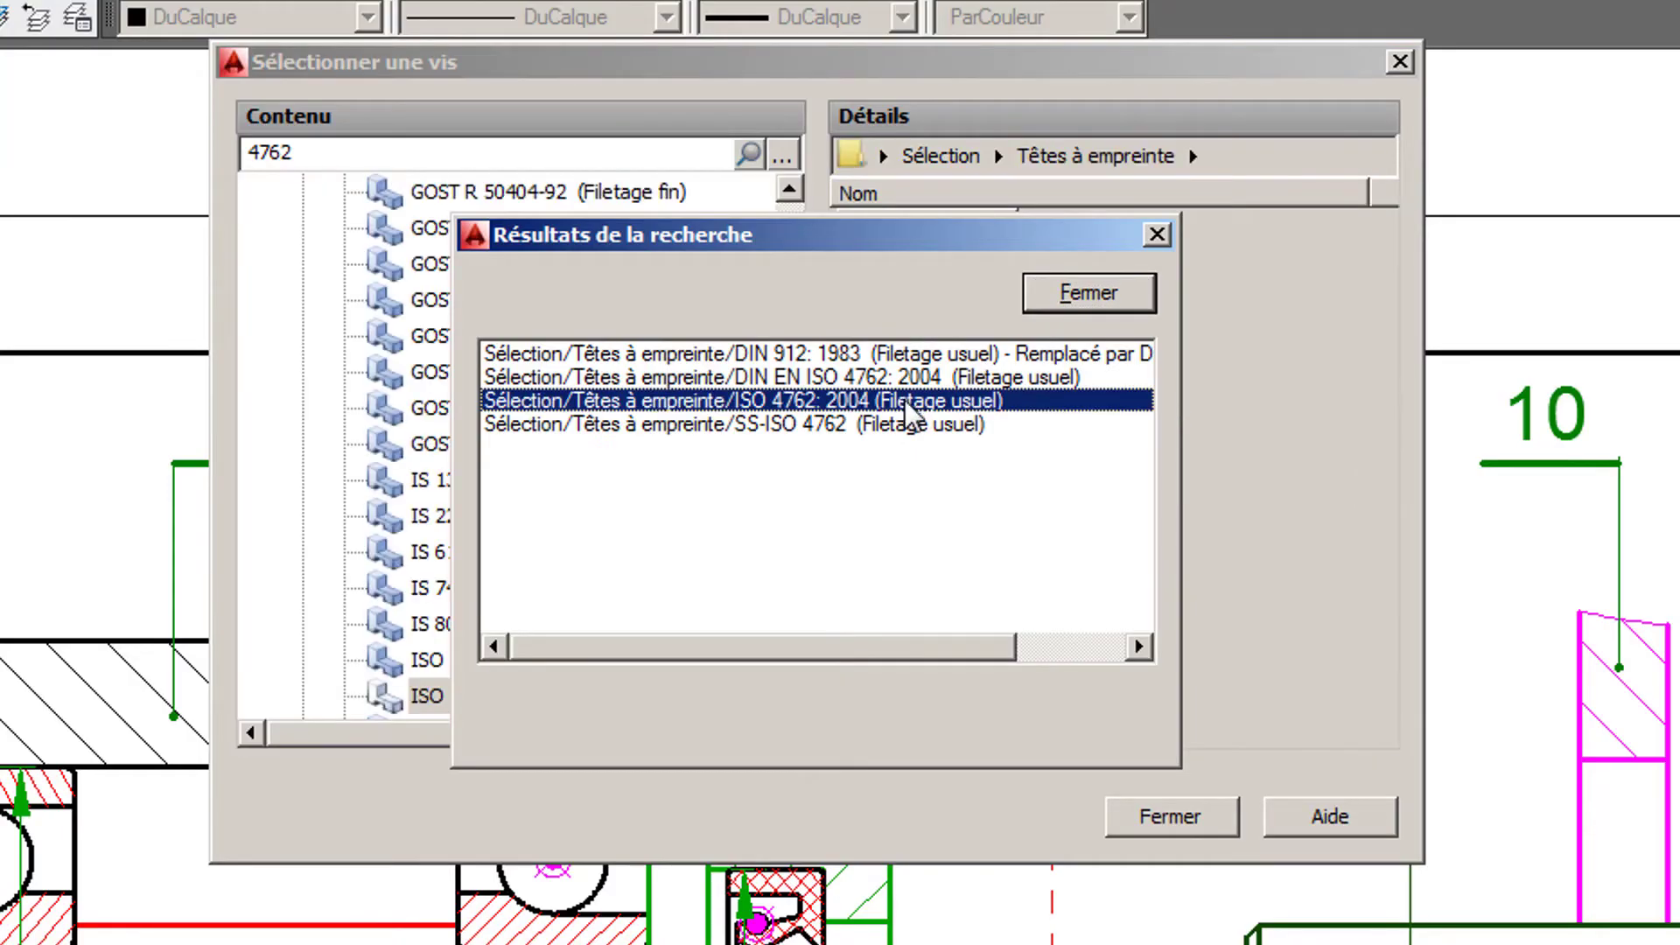
pyautogui.click(1067, 307)
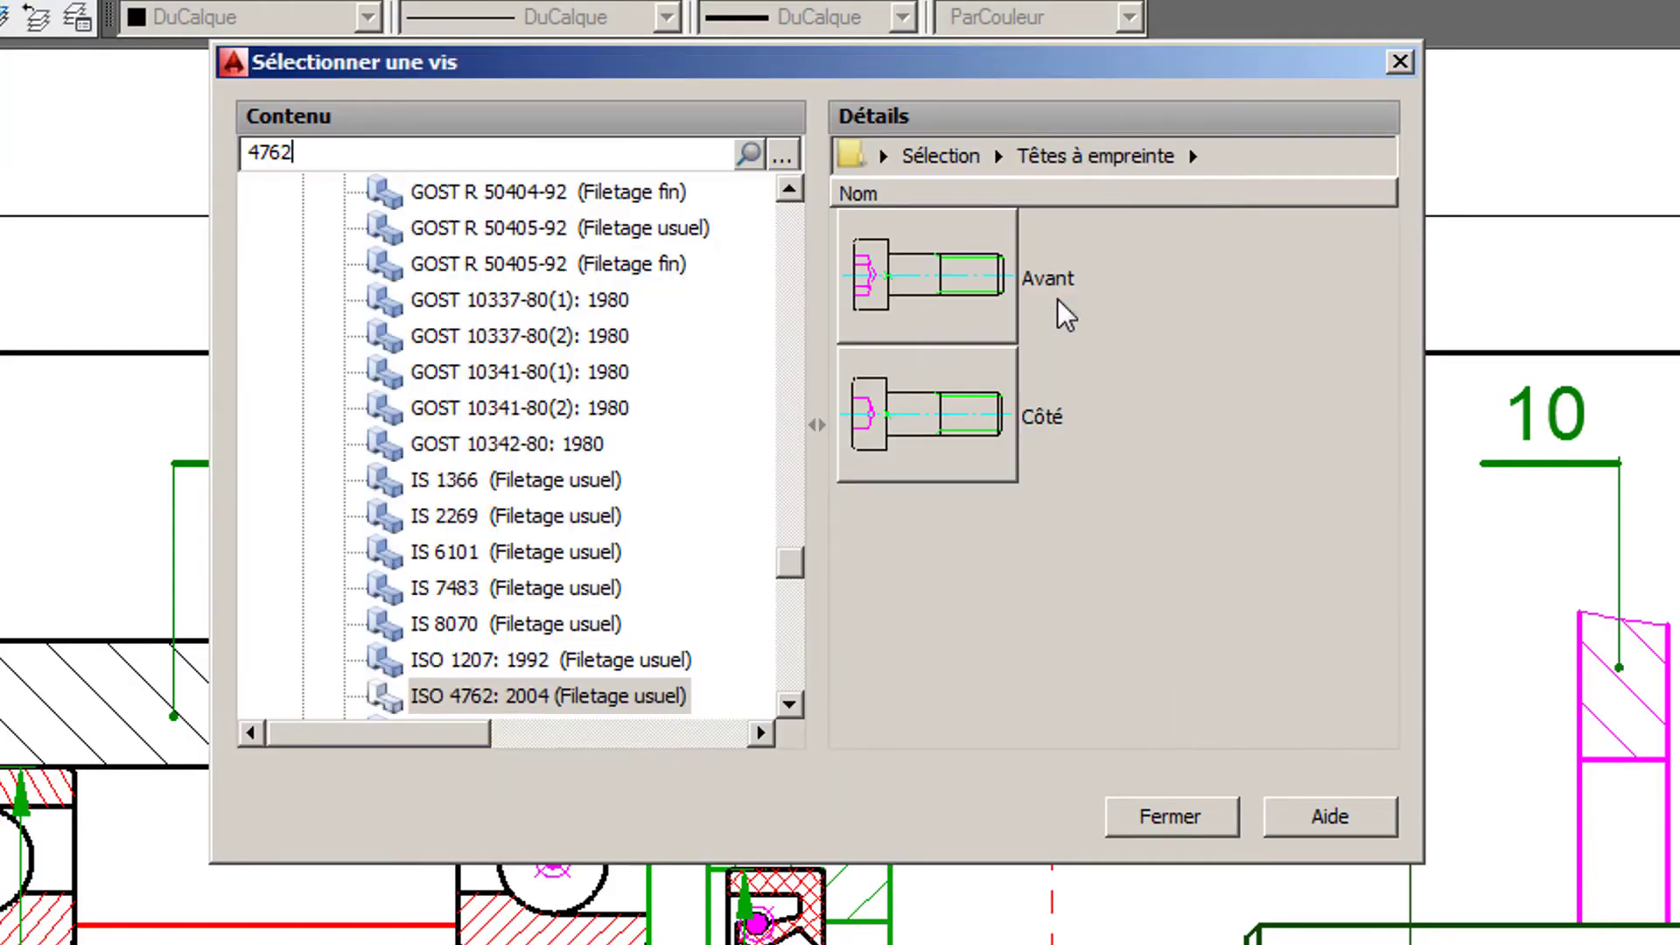
pyautogui.click(929, 280)
pyautogui.click(1131, 267)
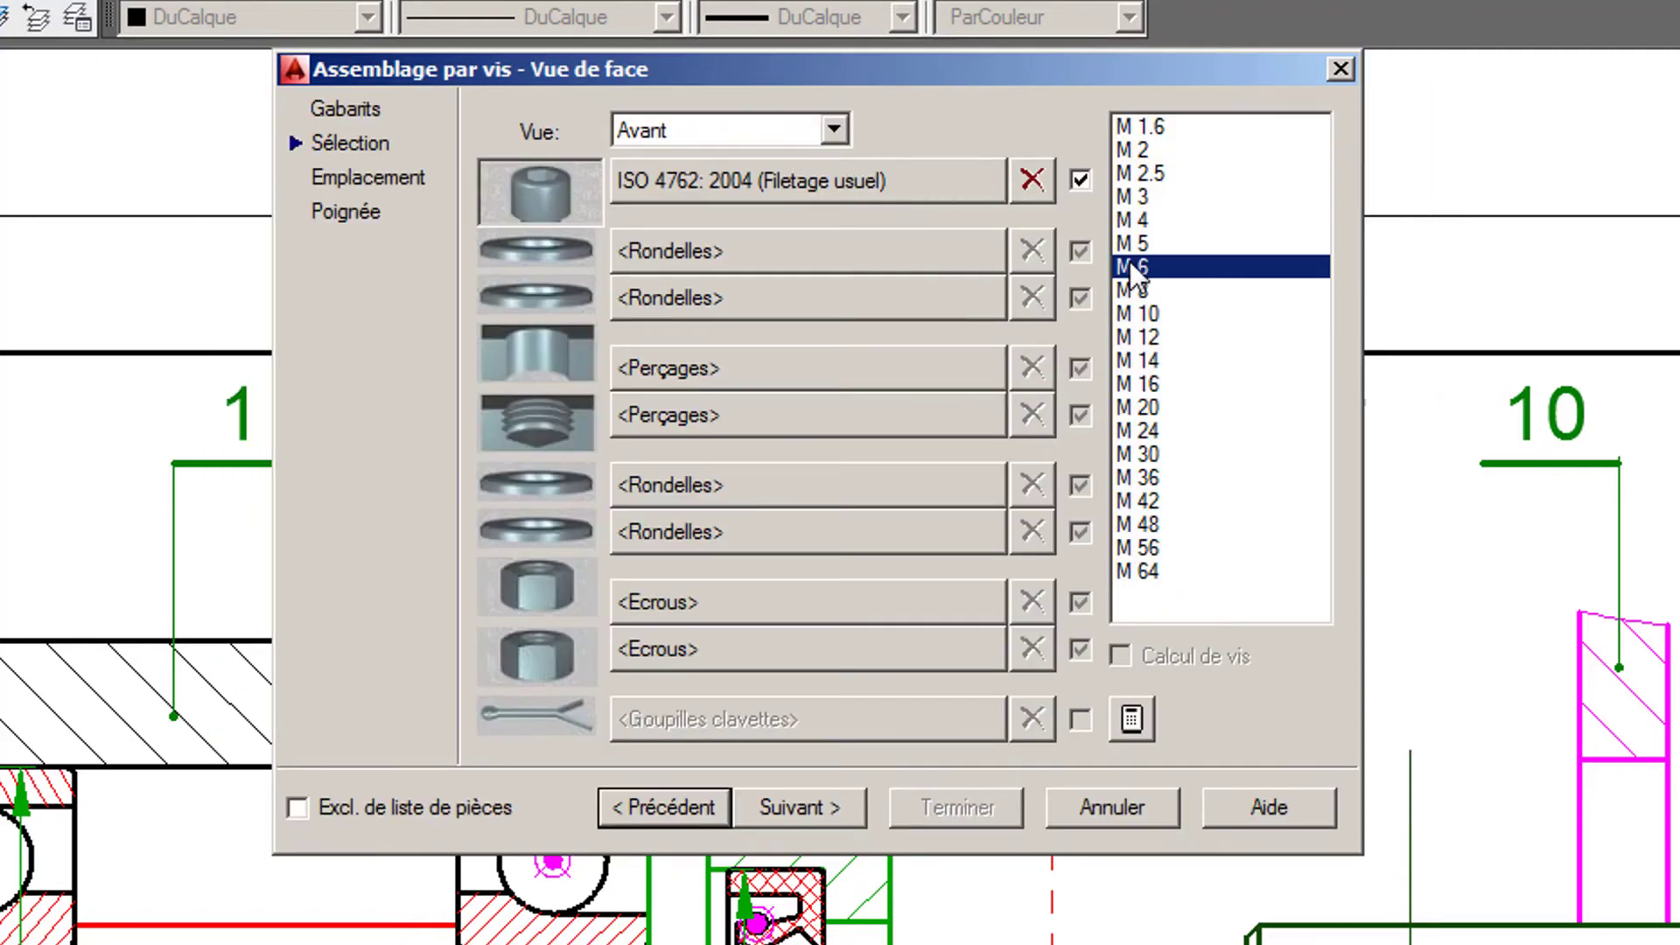
# - Add a DIN 974-1: 2008 (R1 normal) counterbored clearance hole as the screw assembly's first hole
pyautogui.click(759, 367)
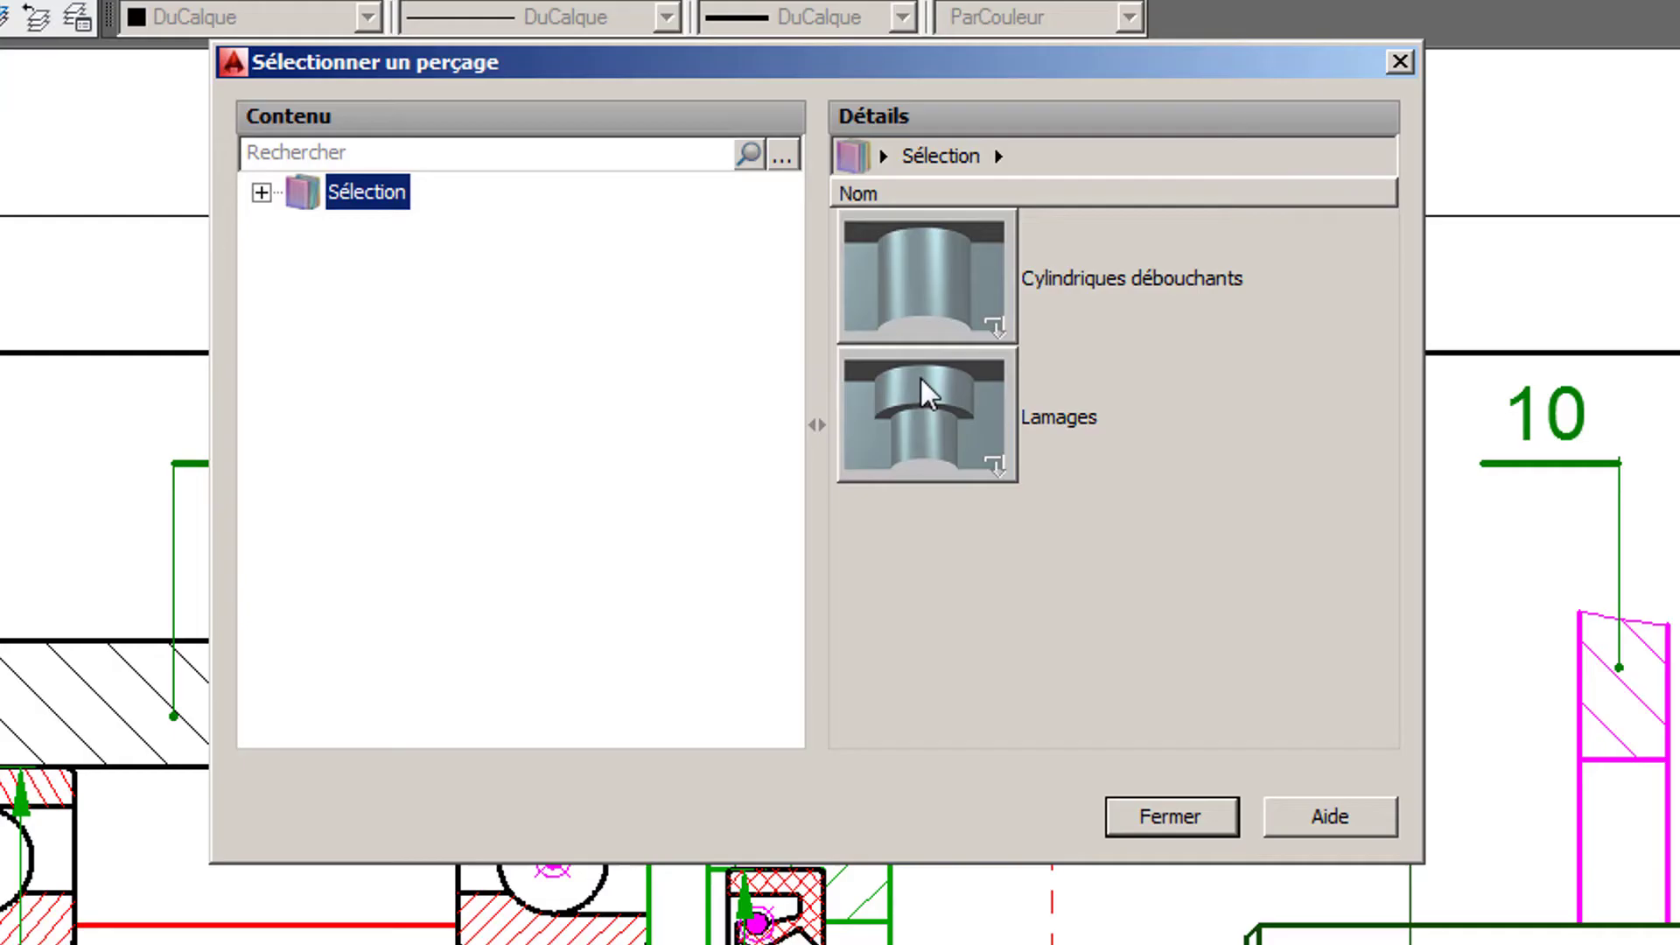
pyautogui.doubleClick(974, 381)
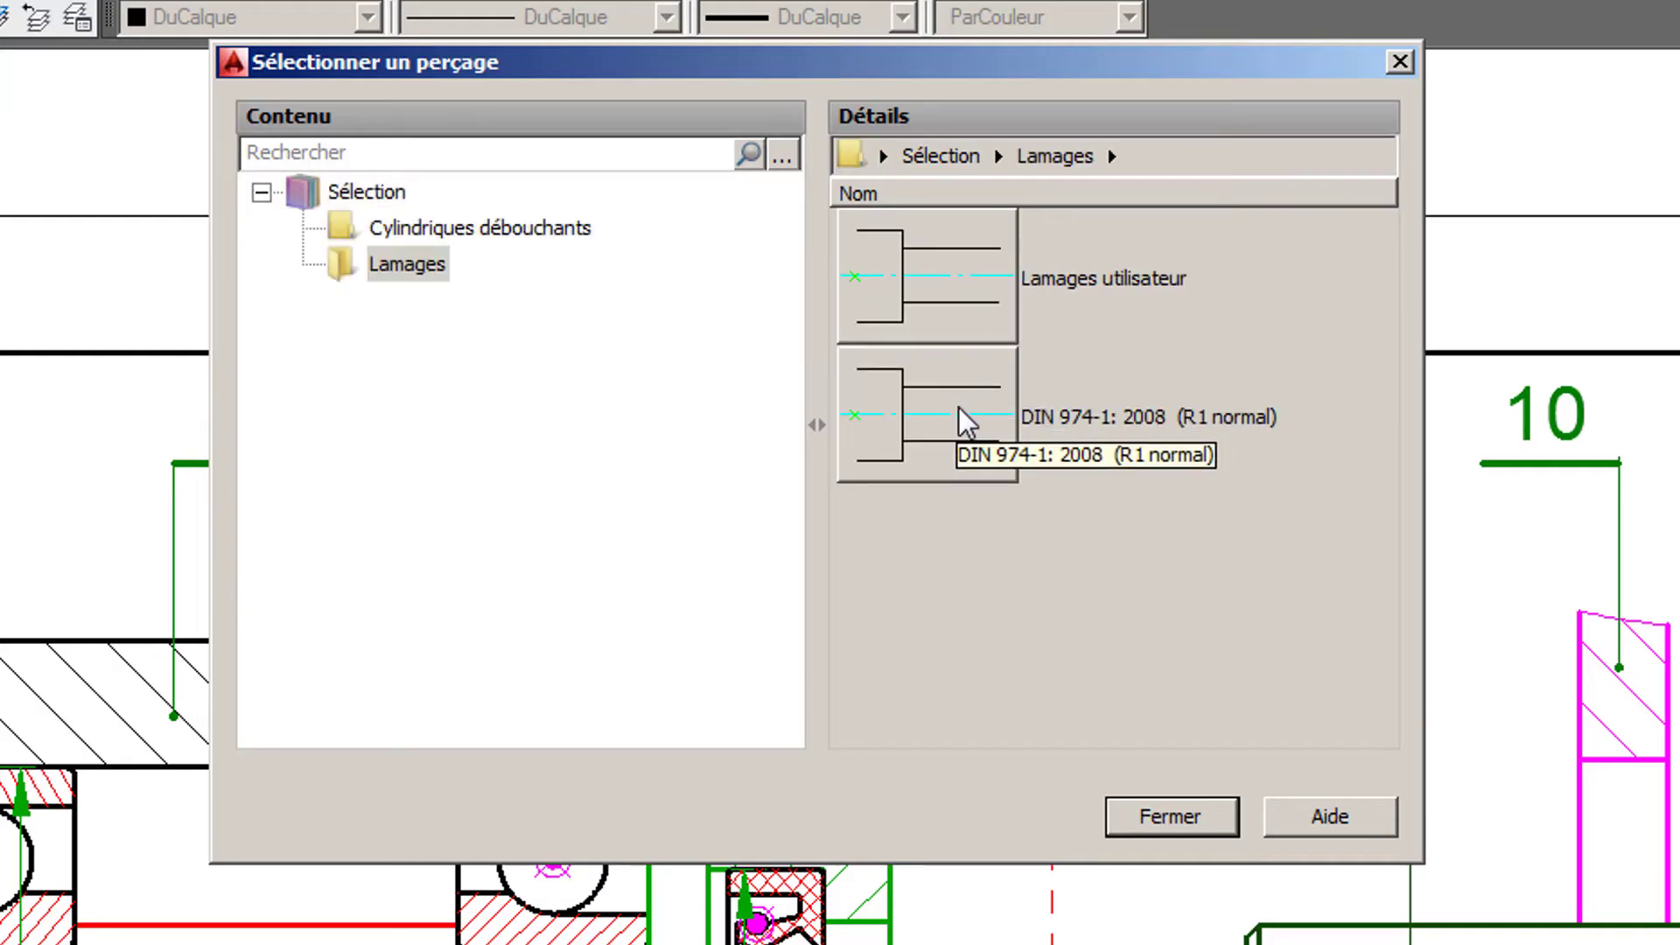
pyautogui.click(958, 407)
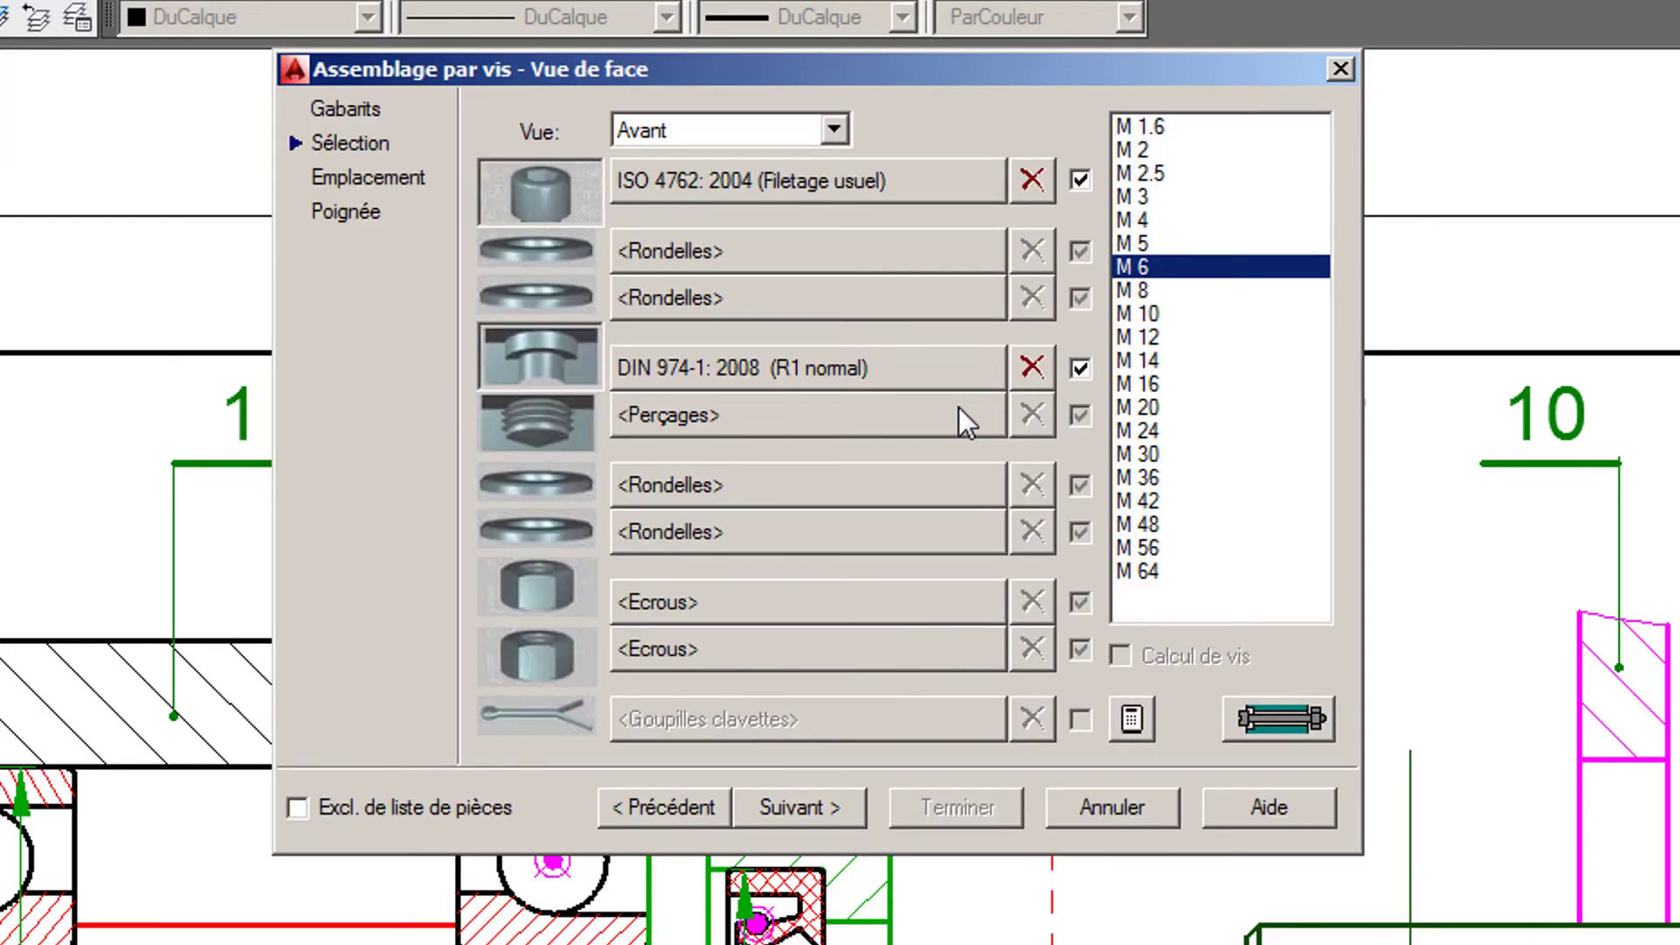
# - Add an ISO 262 (Filetage usuel) blind tapped hole as the screw assembly's second hole
pyautogui.click(738, 422)
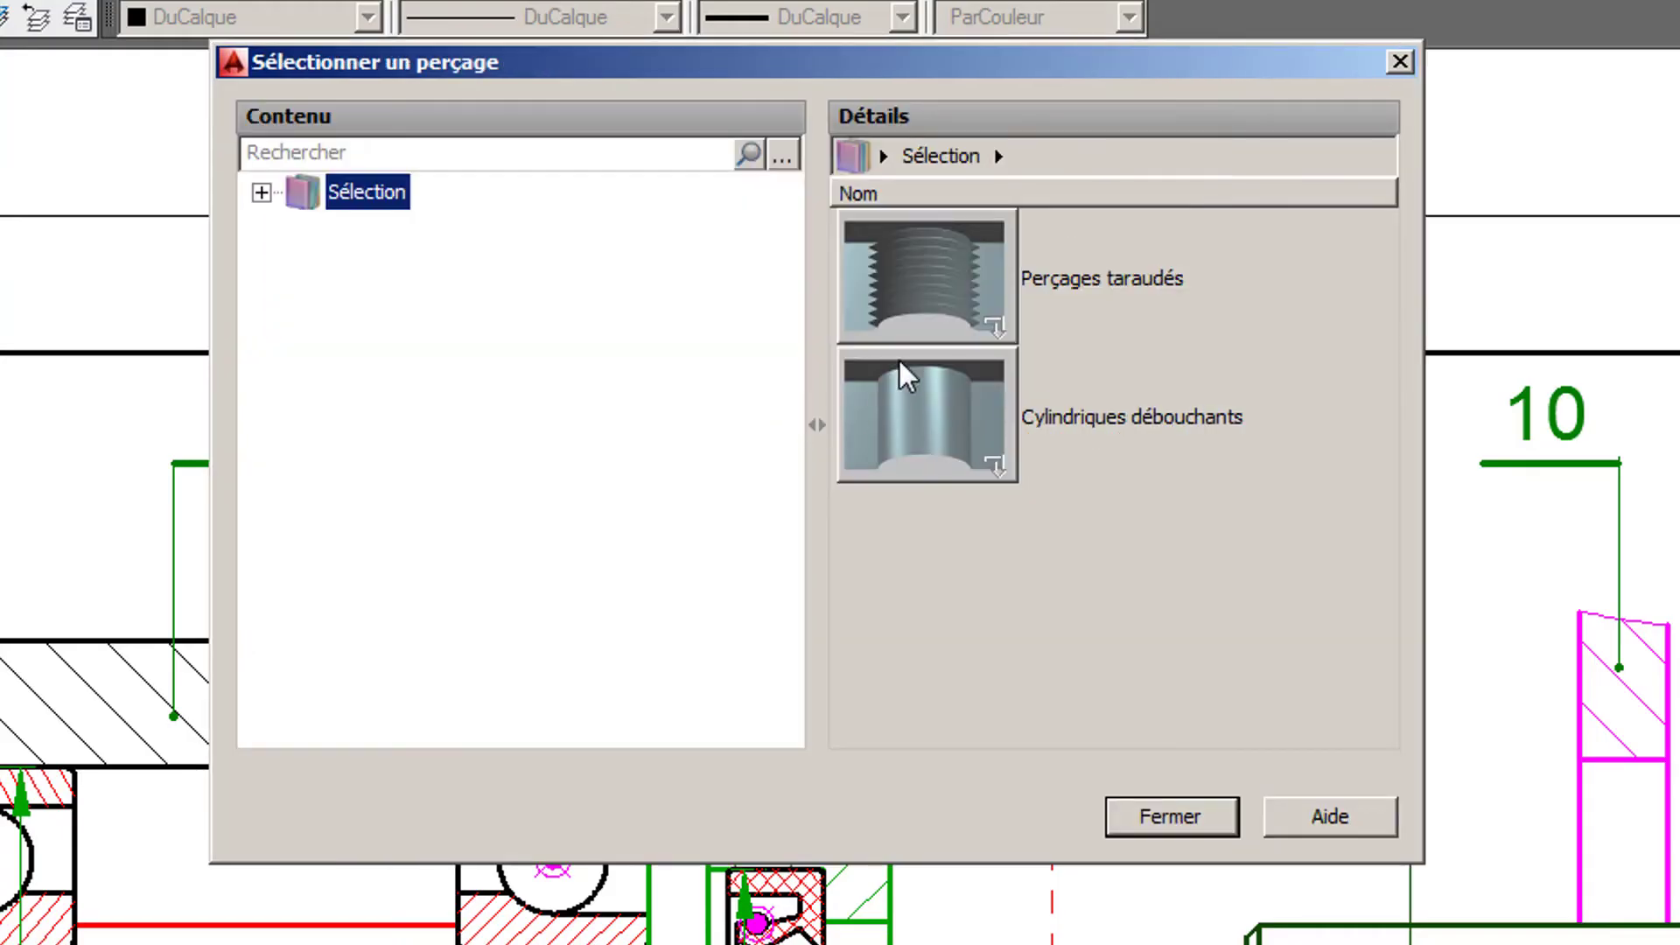
pyautogui.click(947, 267)
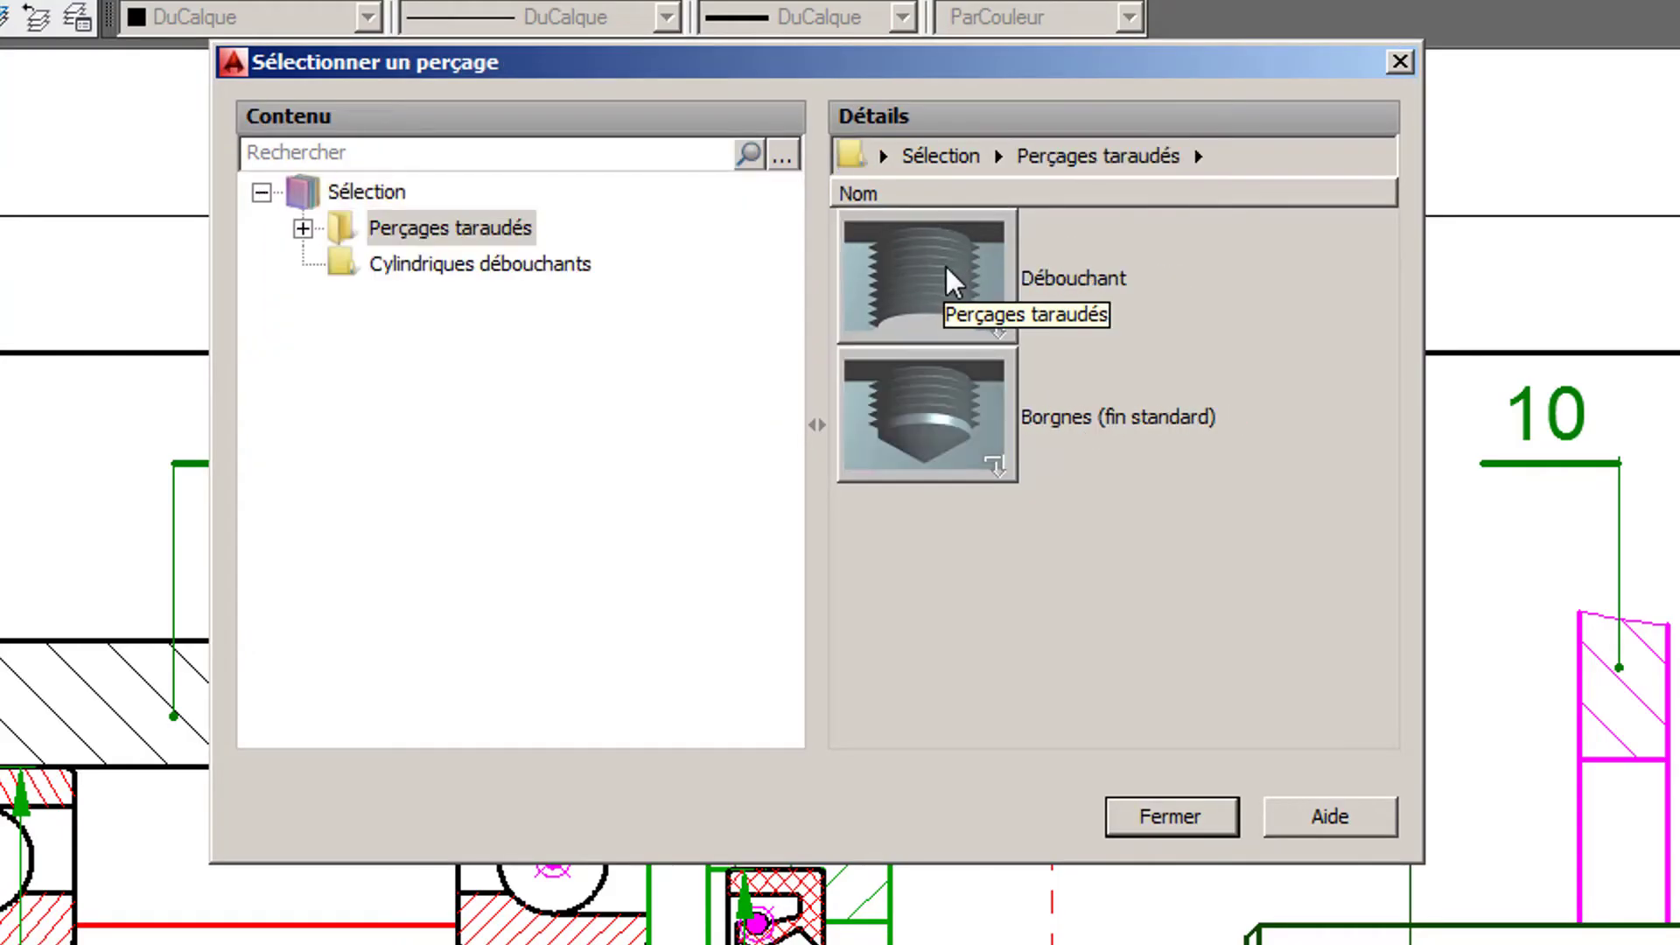
pyautogui.click(920, 401)
pyautogui.moveTo(1379, 259); pyautogui.dragTo(1399, 523)
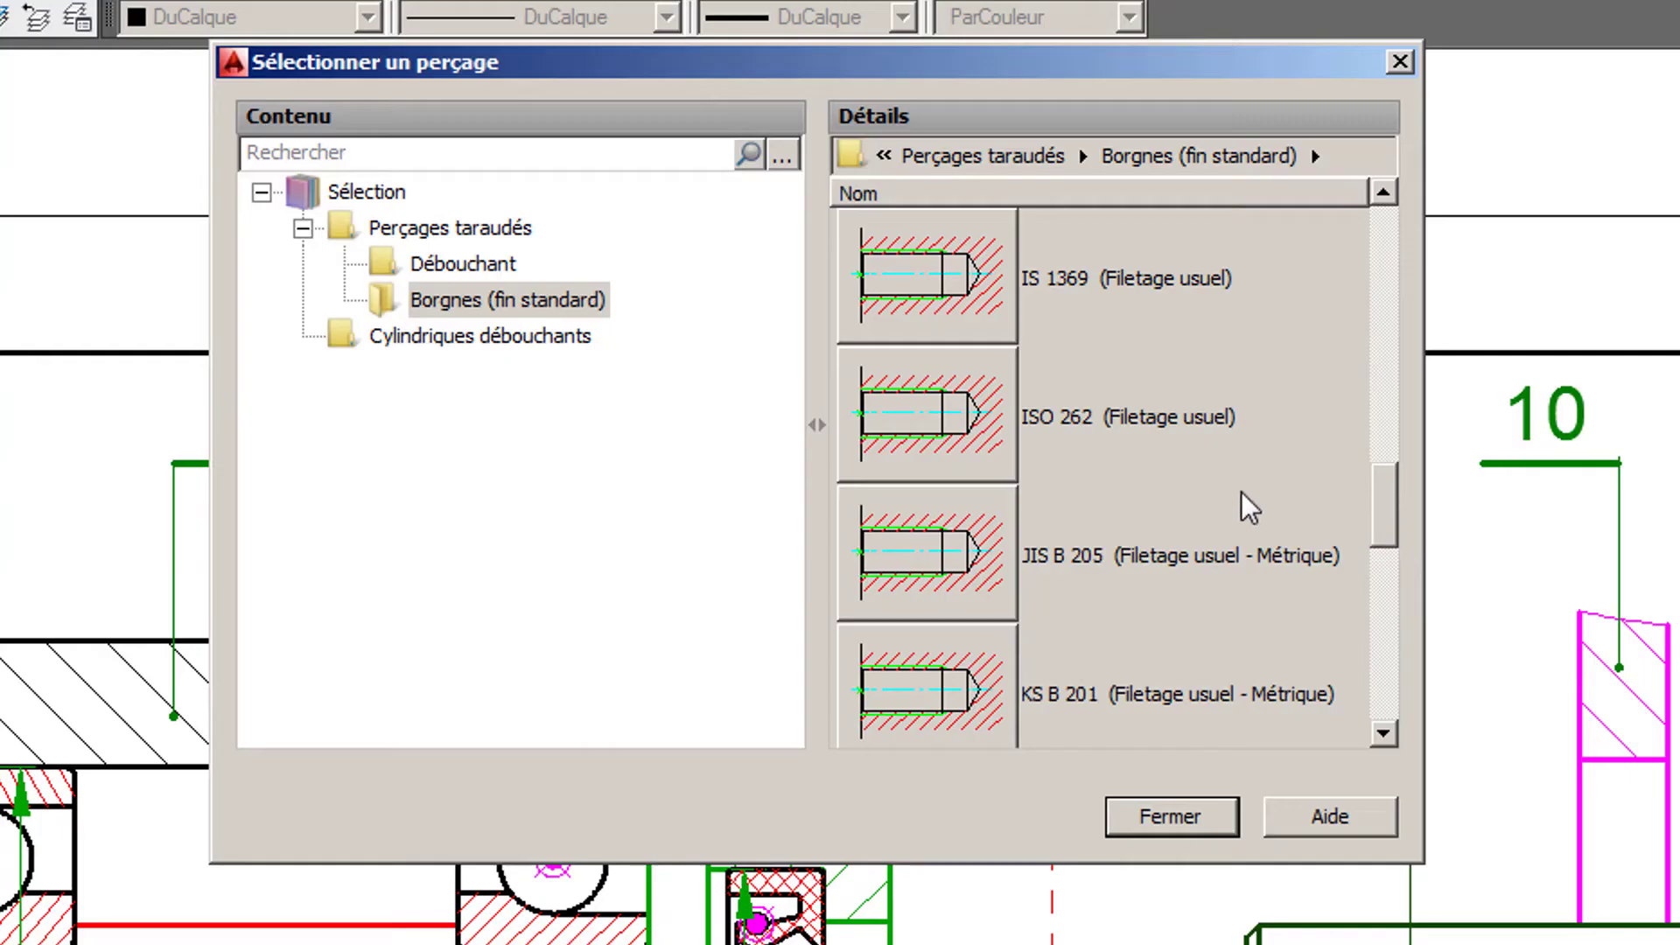
pyautogui.click(1050, 424)
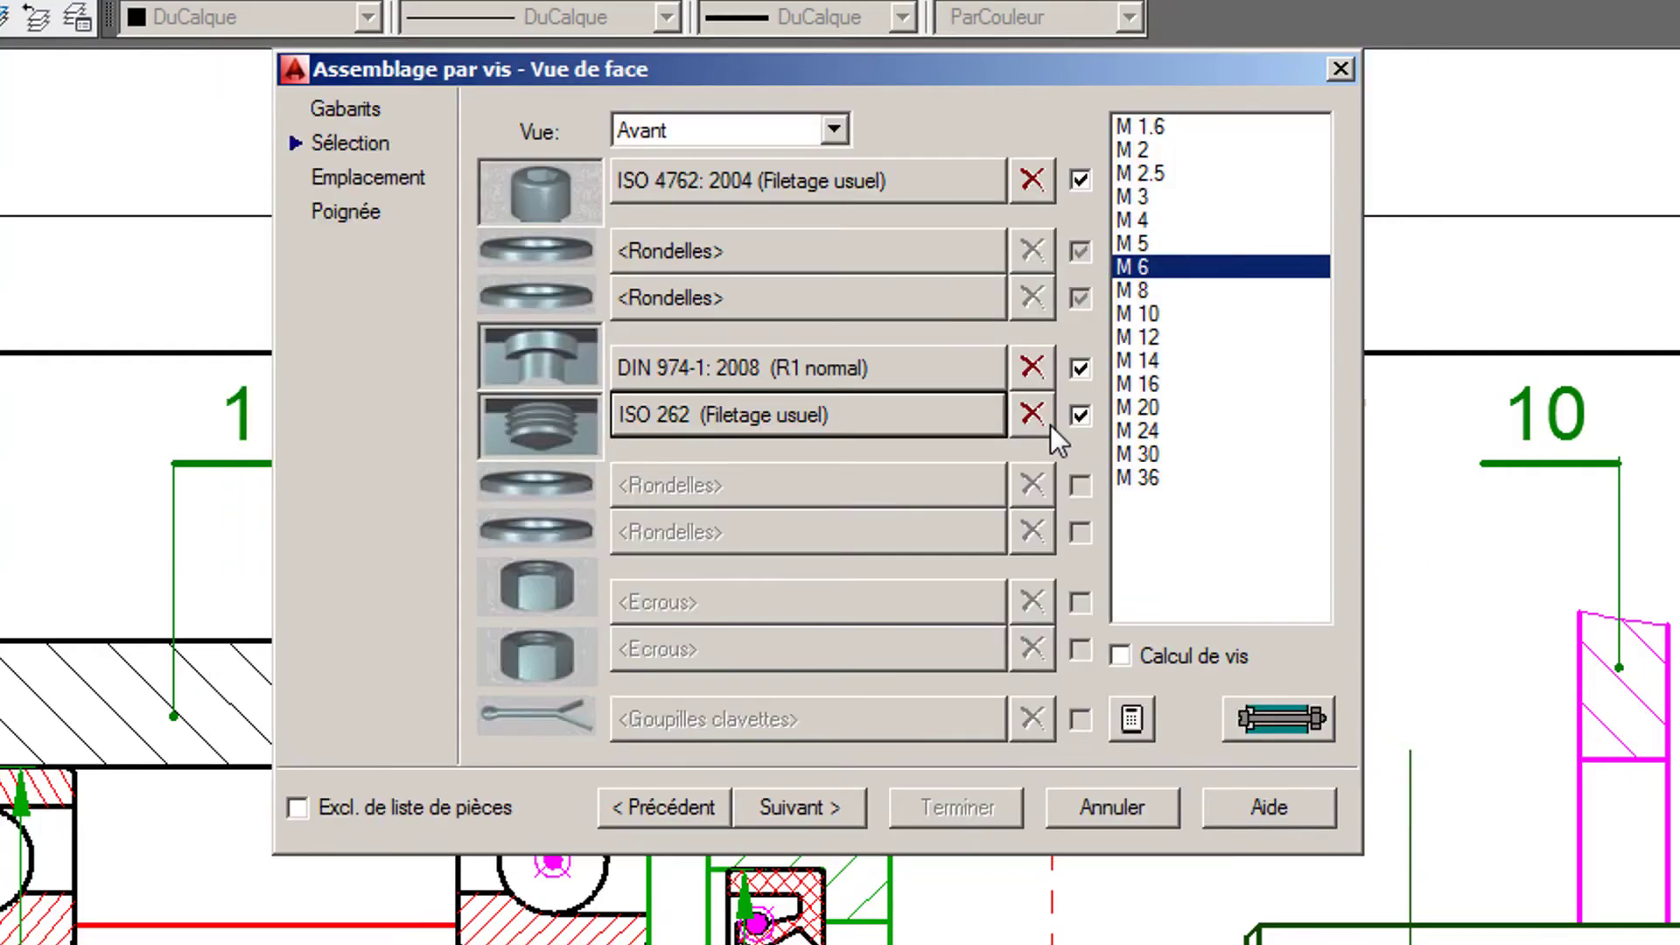
# - Place the screw assembly on the upper hole's centreline, from the cover's outer face to the housing face, using the Normale representation
pyautogui.click(790, 805)
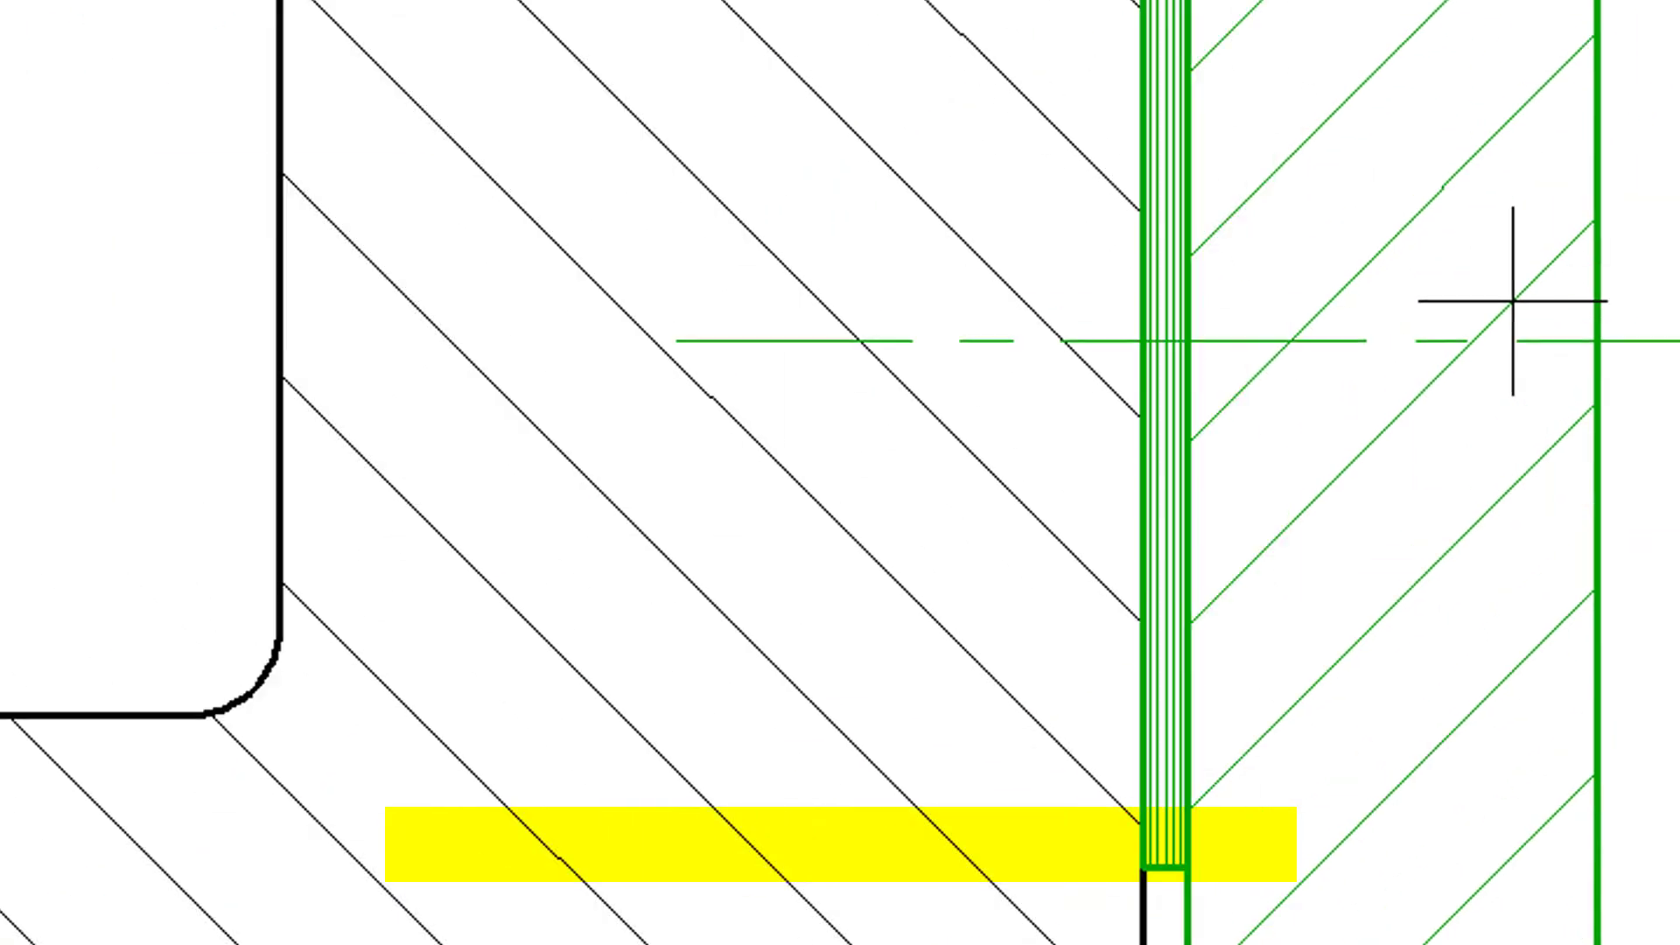
pyautogui.click(1408, 452)
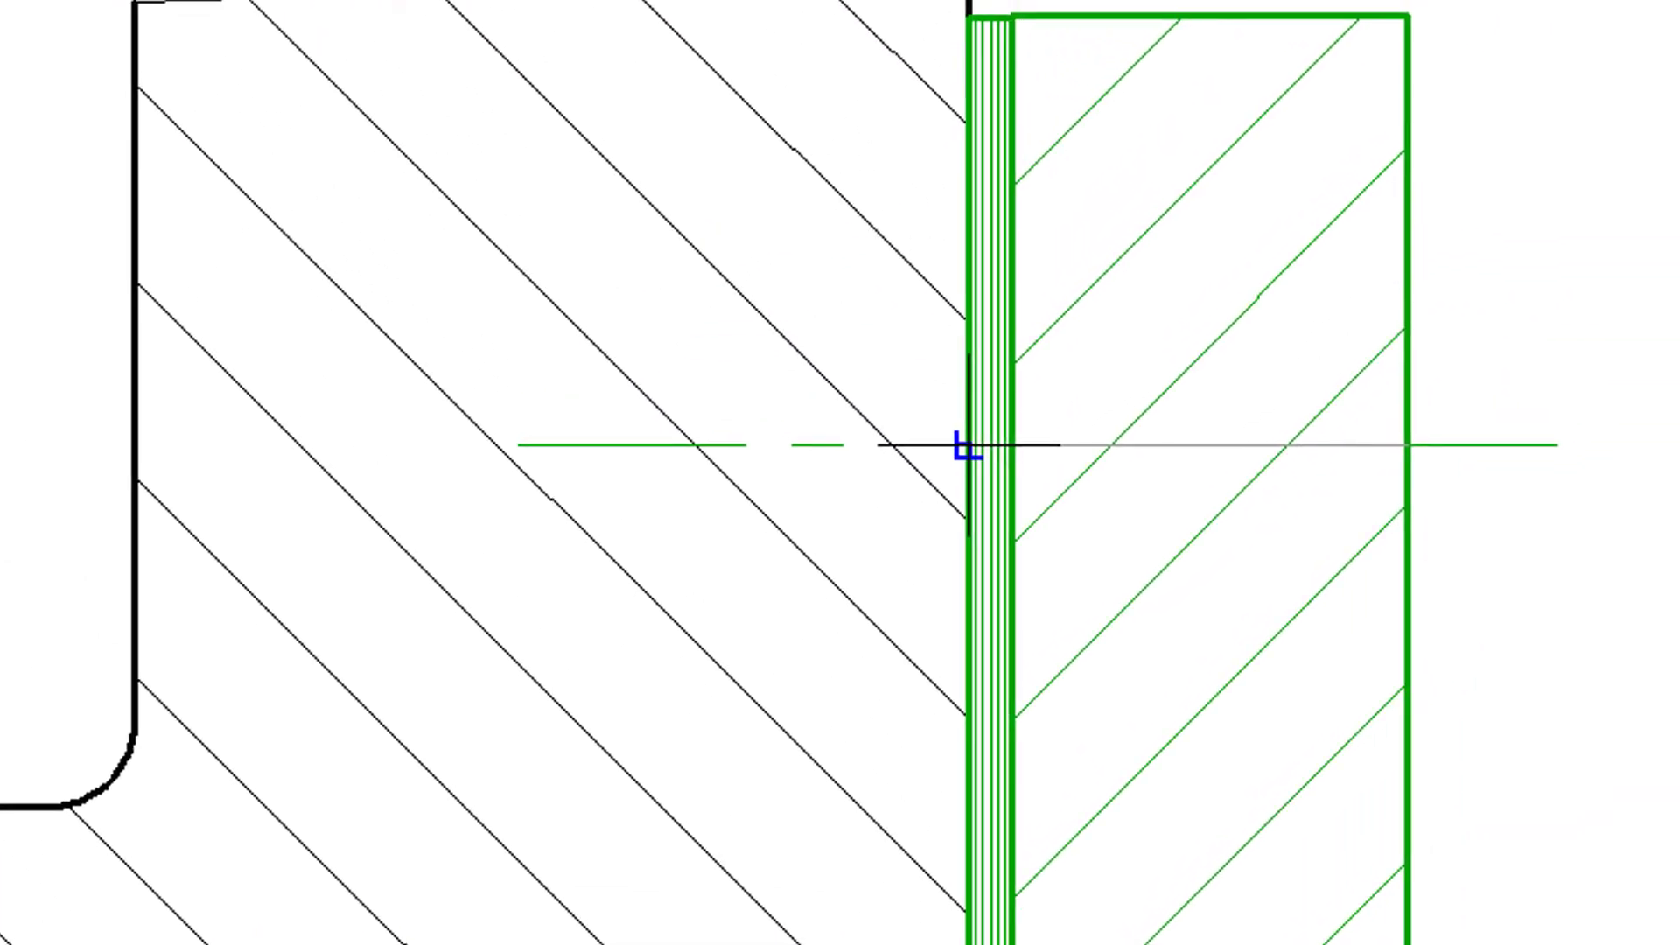
pyautogui.click(1514, 86)
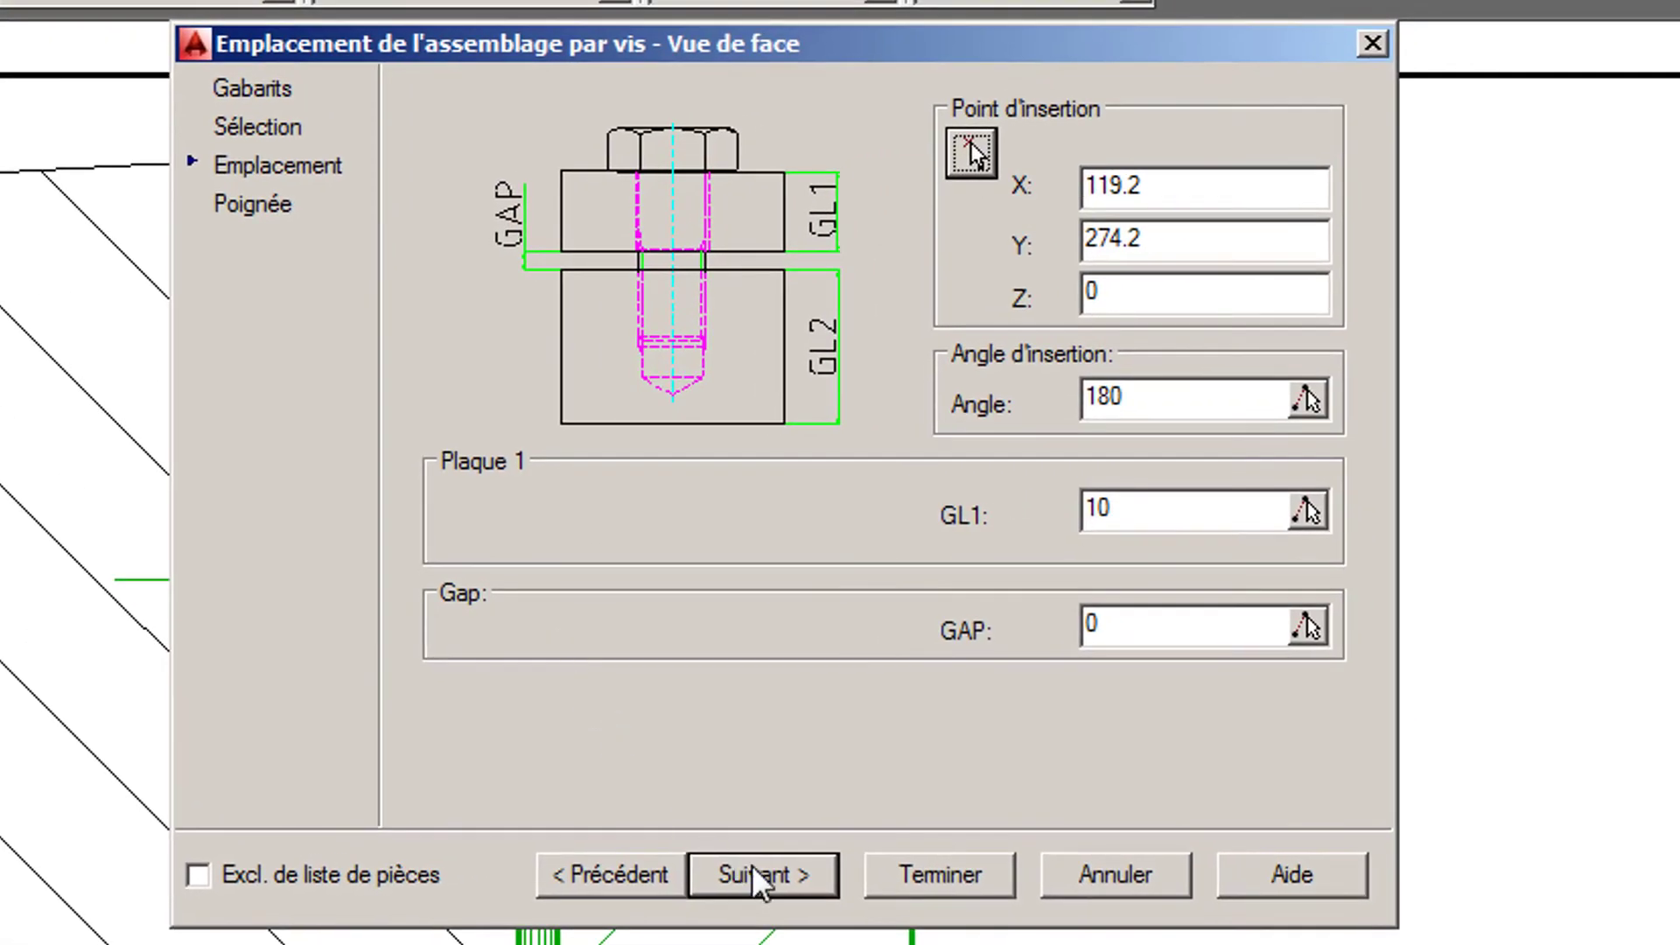
pyautogui.click(753, 868)
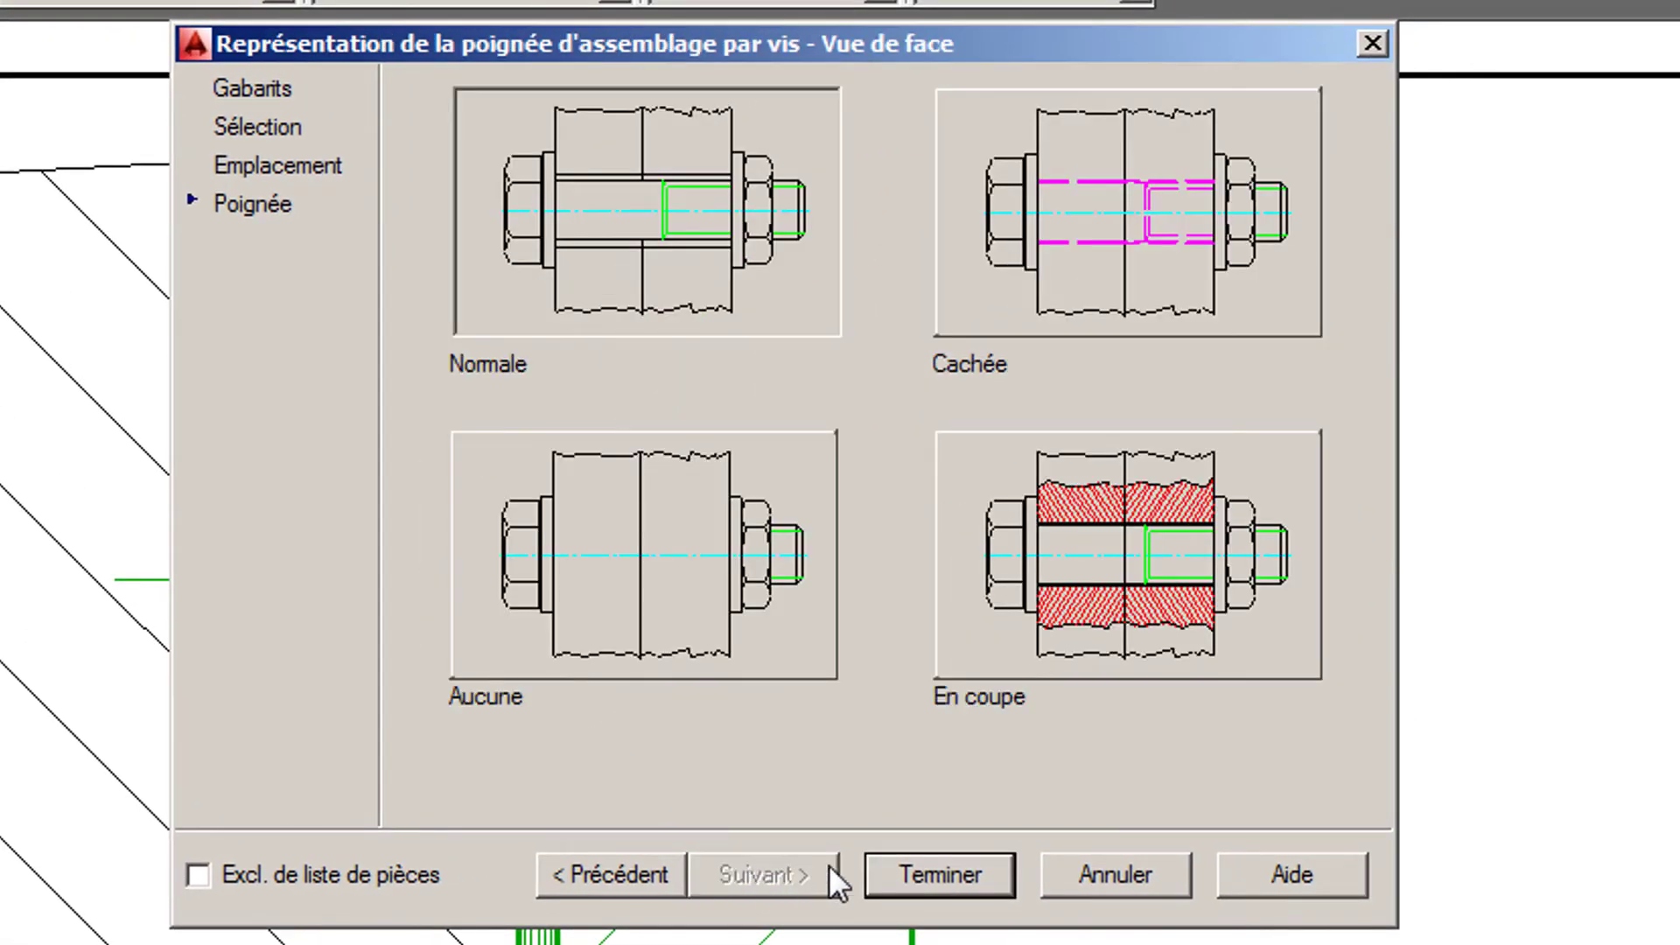
pyautogui.click(891, 866)
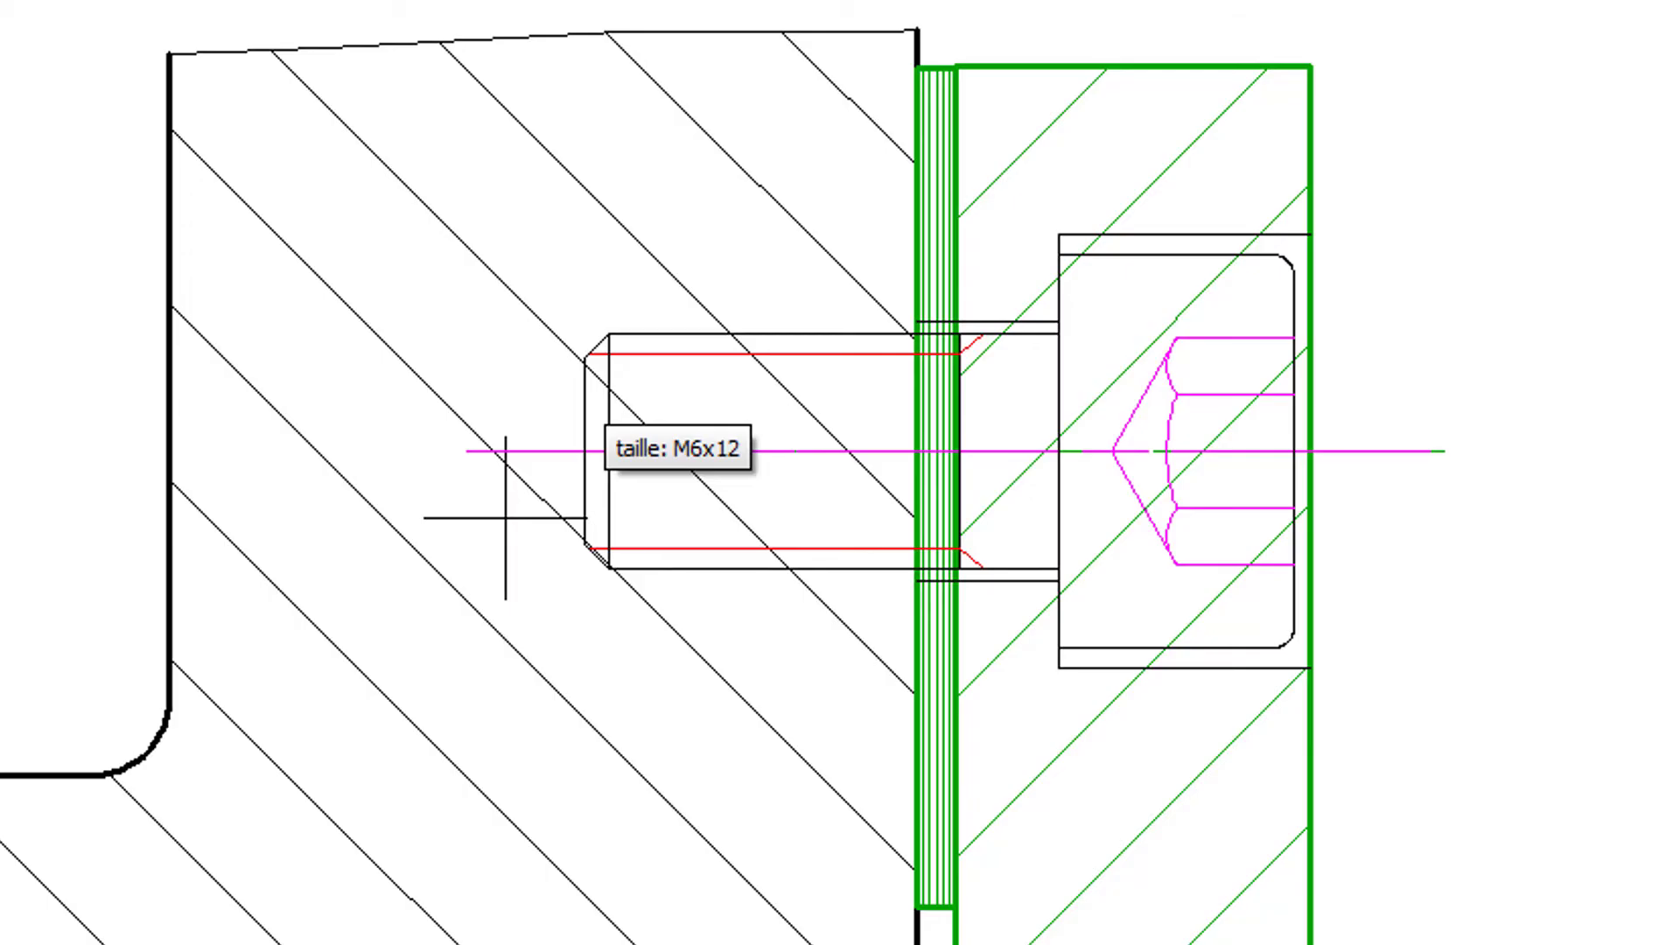
# - Set the screw size to M6x12 and the blind tapped hole's length to 12
pyautogui.click(505, 518)
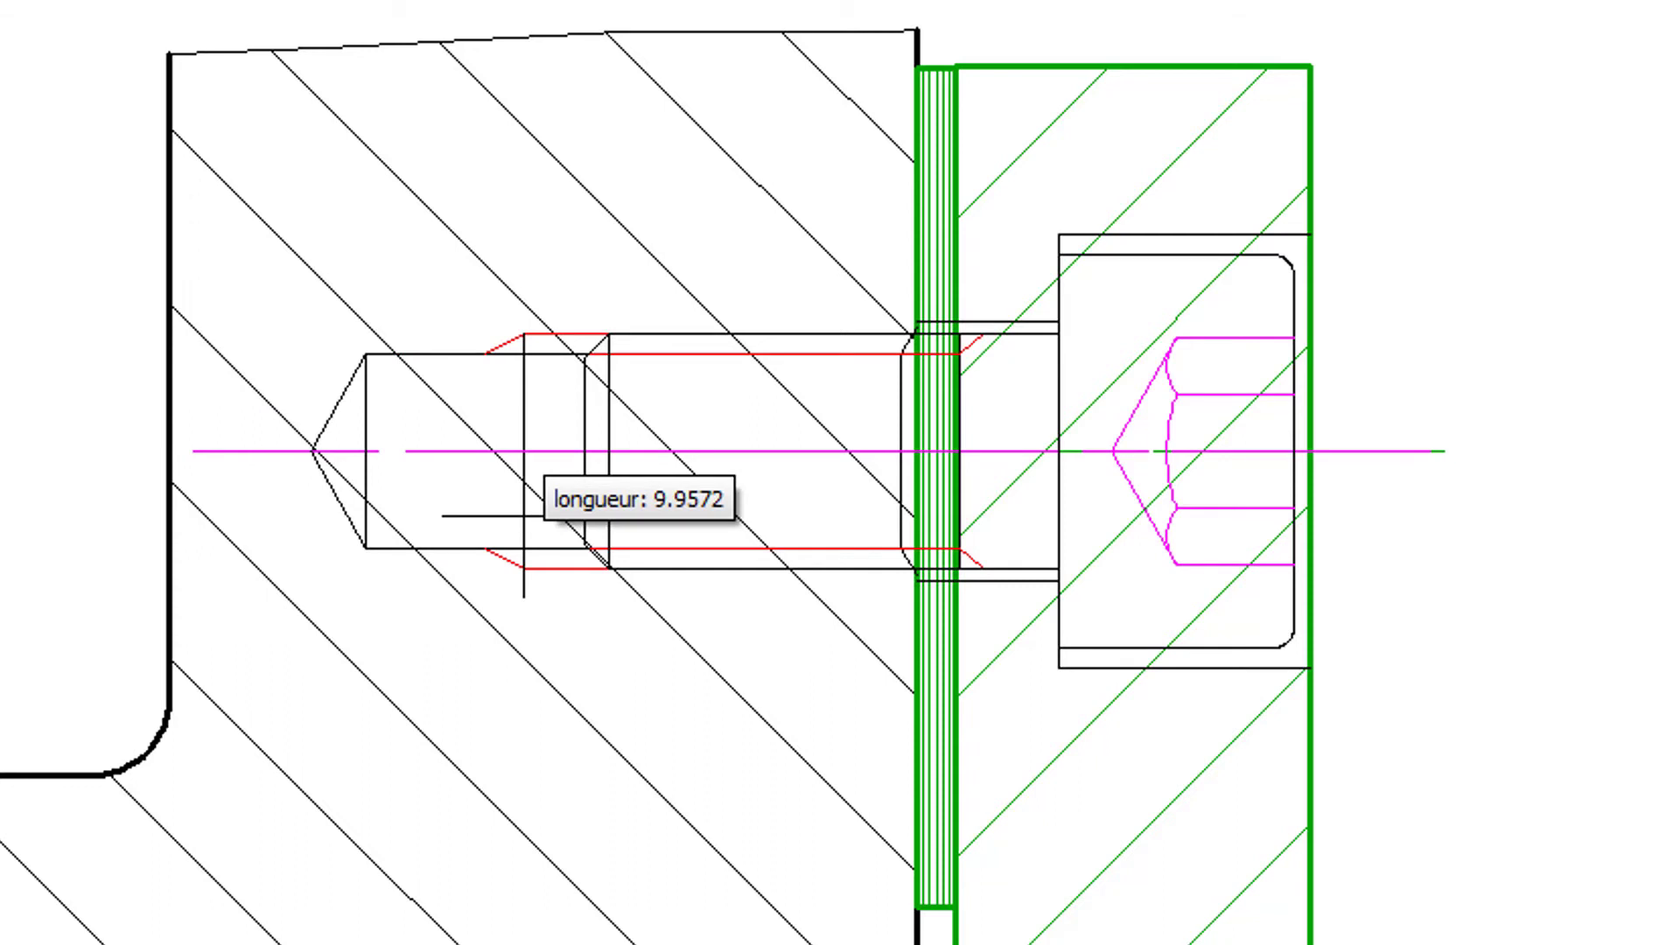
pyautogui.write('12')
pyautogui.press('Return')
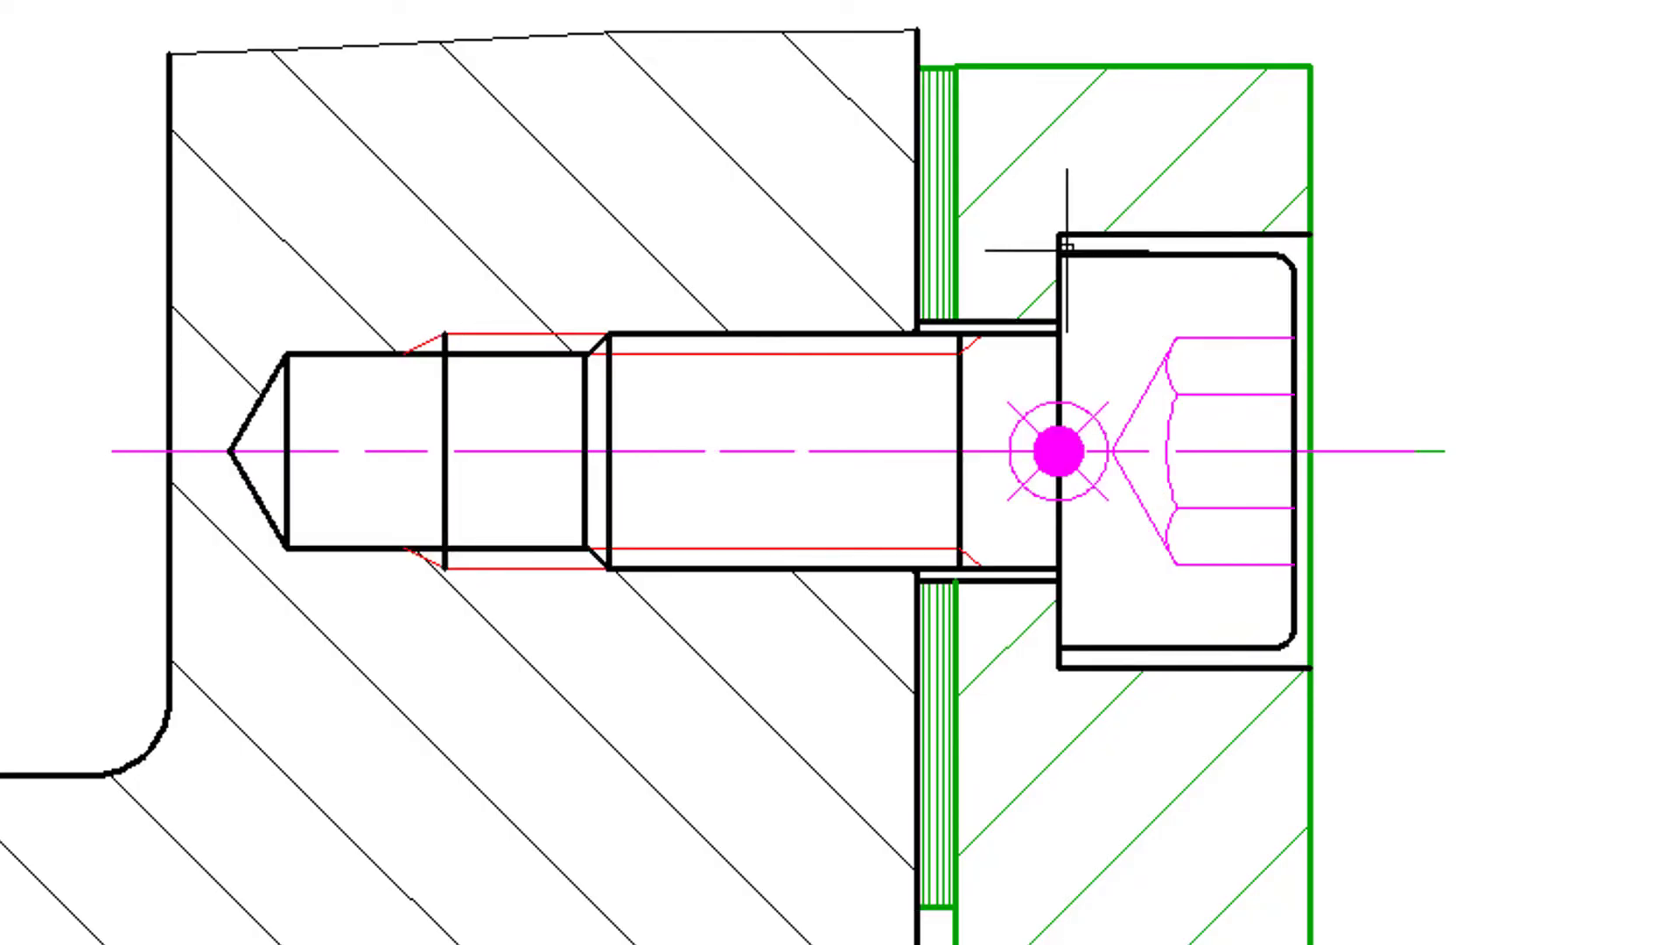
# - Stretch the cover's inner-face line above the screw down to the edge of the screw shank
pyautogui.scroll(6, 1014, 344)
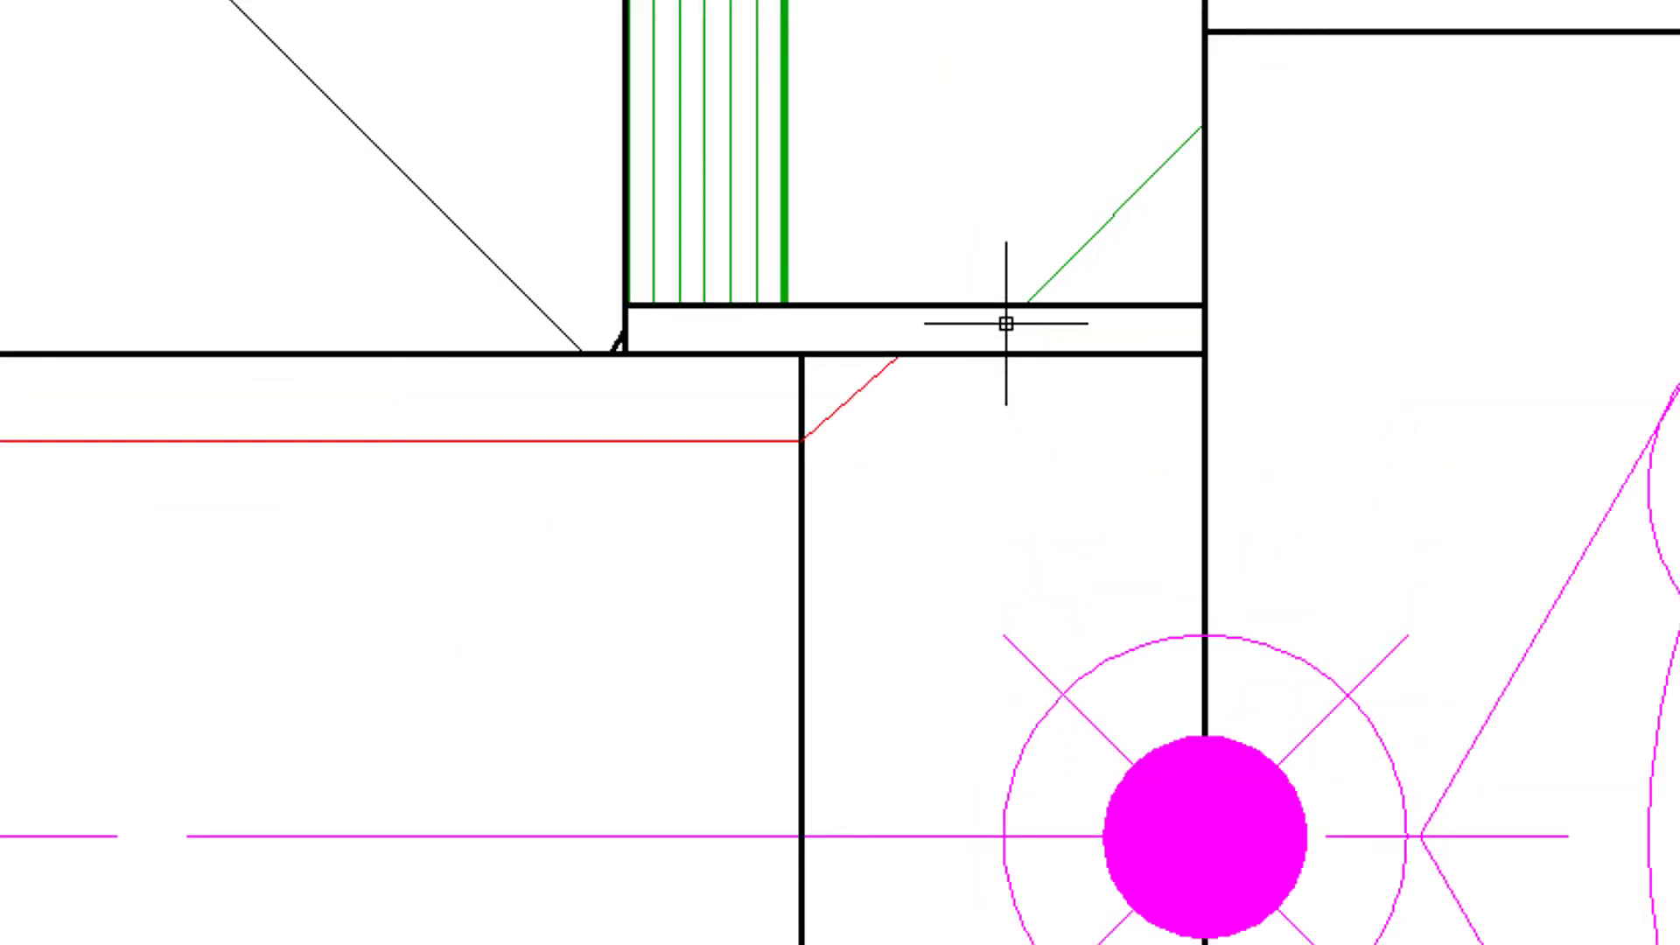
pyautogui.scroll(-2, 1005, 320)
pyautogui.moveTo(1000, 380)
pyautogui.mouseDown(button='middle')
pyautogui.moveTo(1031, 113)
pyautogui.moveTo(1032, 168)
pyautogui.mouseUp(button='middle')
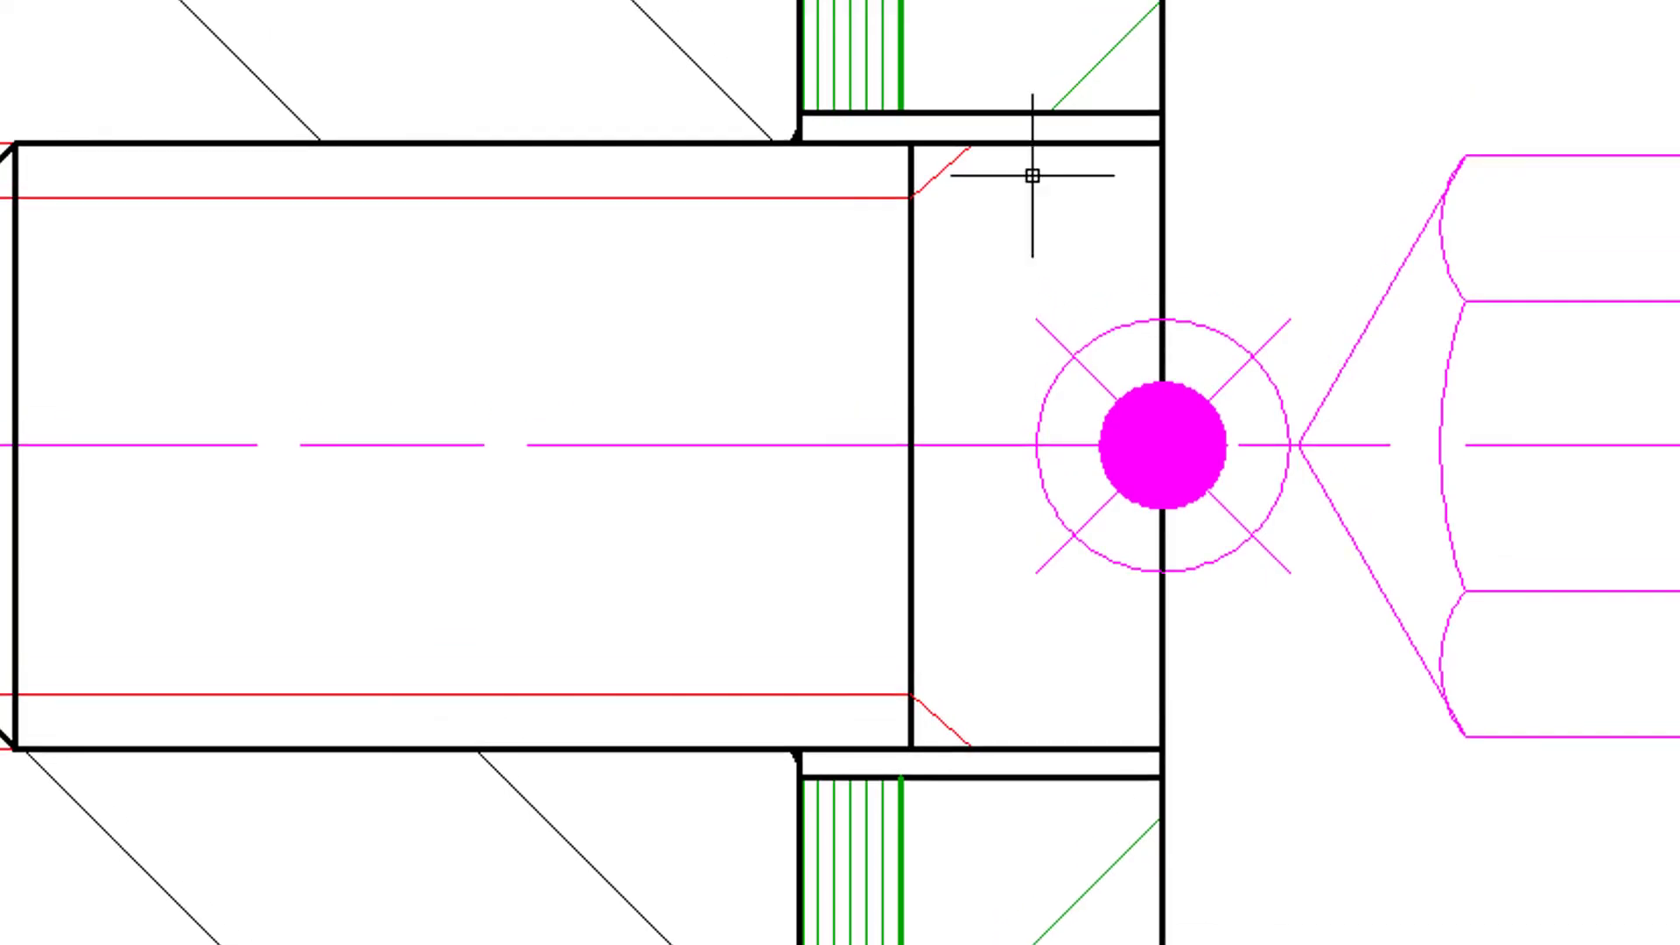
pyautogui.click(902, 72)
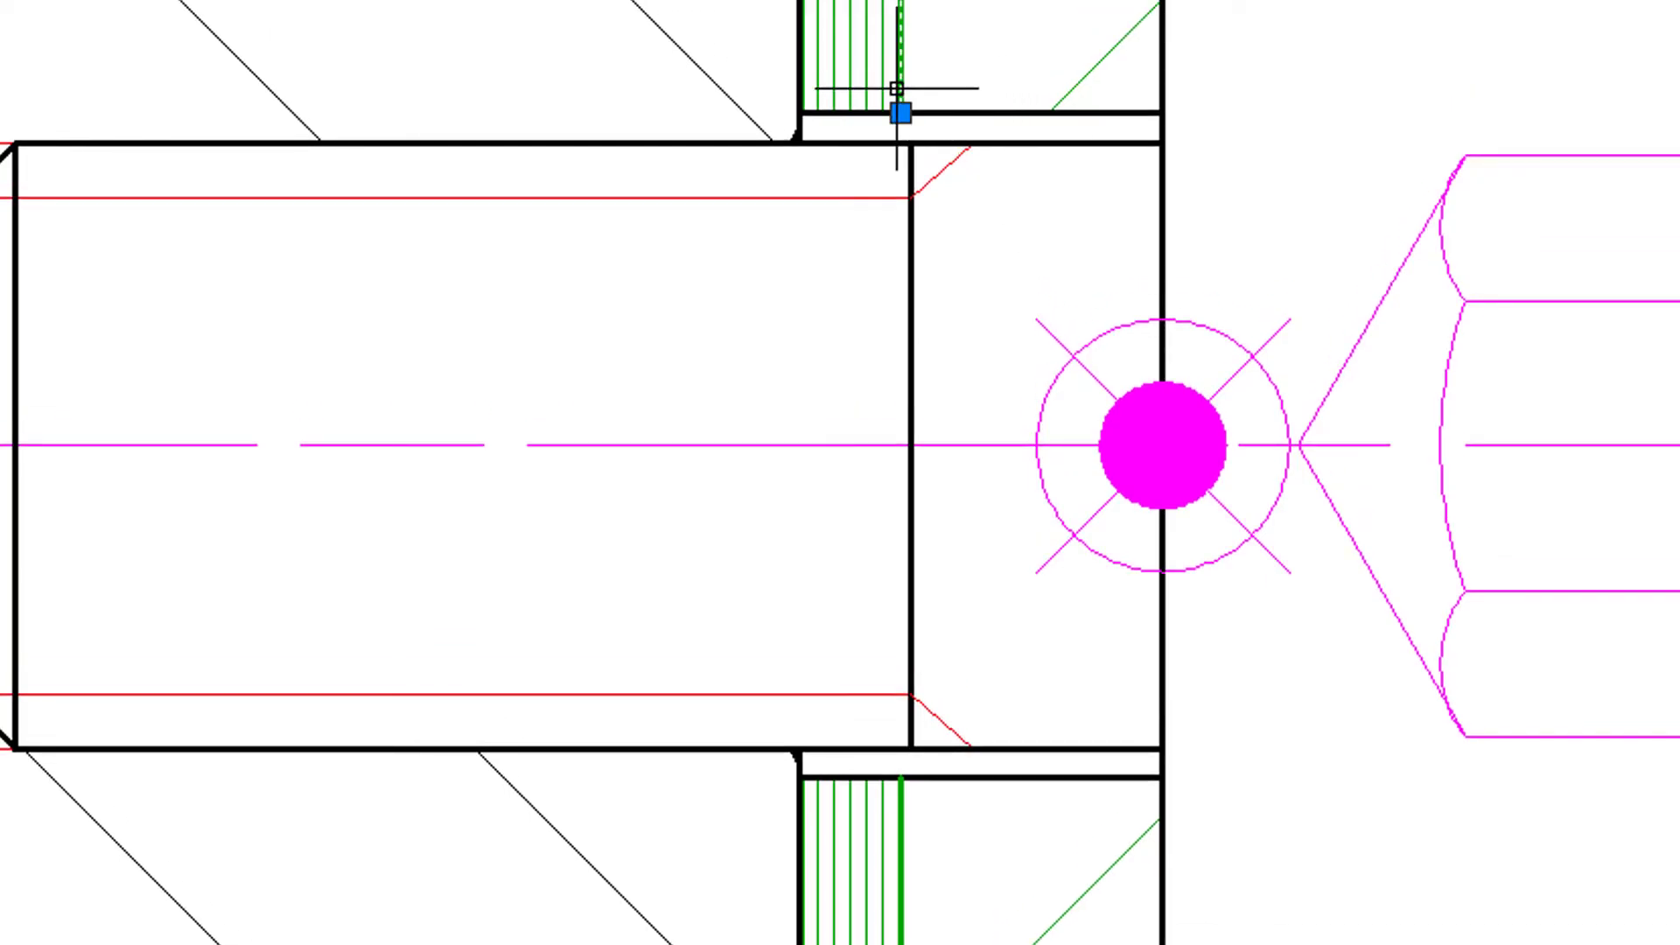
pyautogui.click(899, 112)
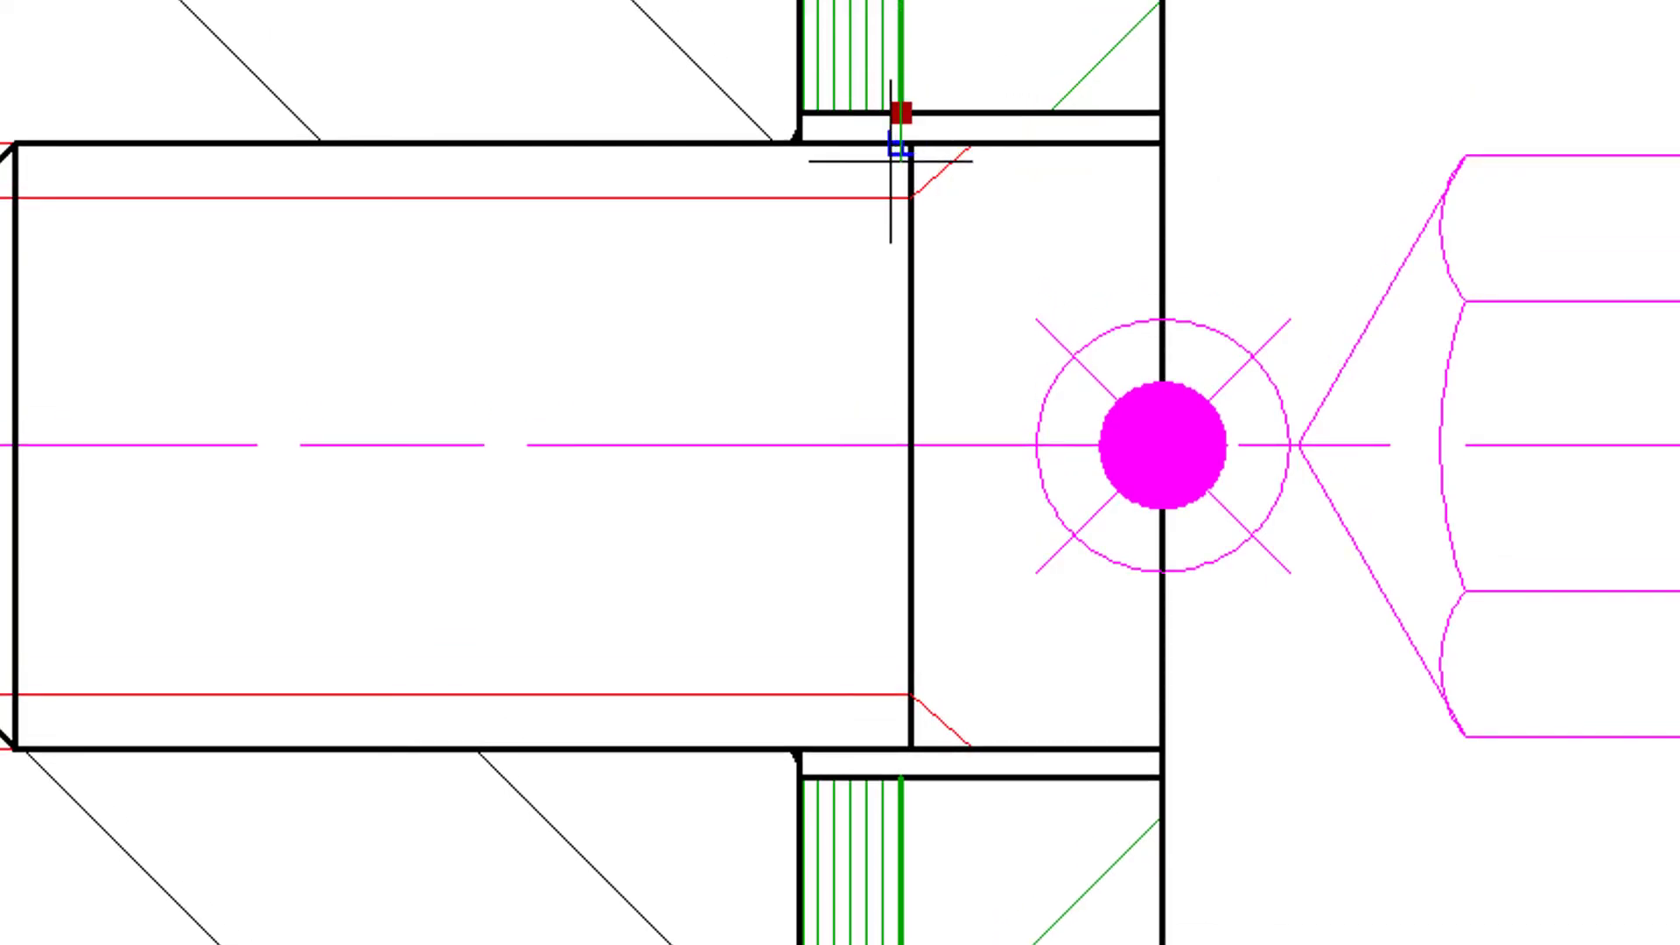
pyautogui.click(891, 157)
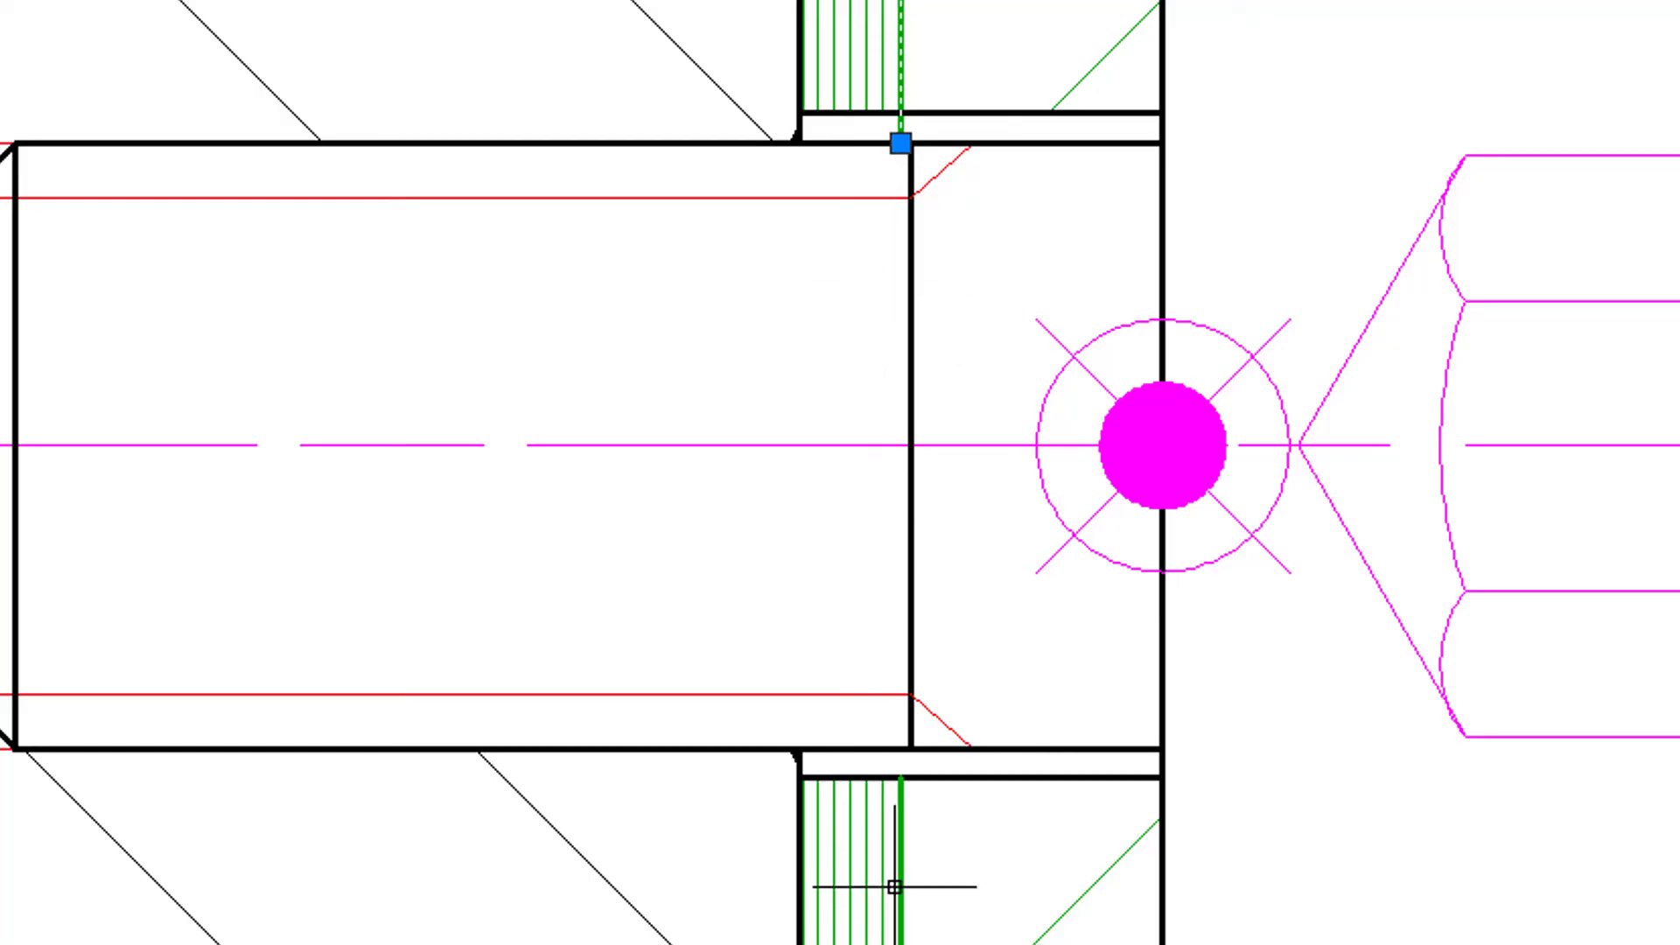
# - Stretch the cover's inner-face line below the screw up to the lower edge of the screw shank
pyautogui.click(903, 809)
pyautogui.click(901, 776)
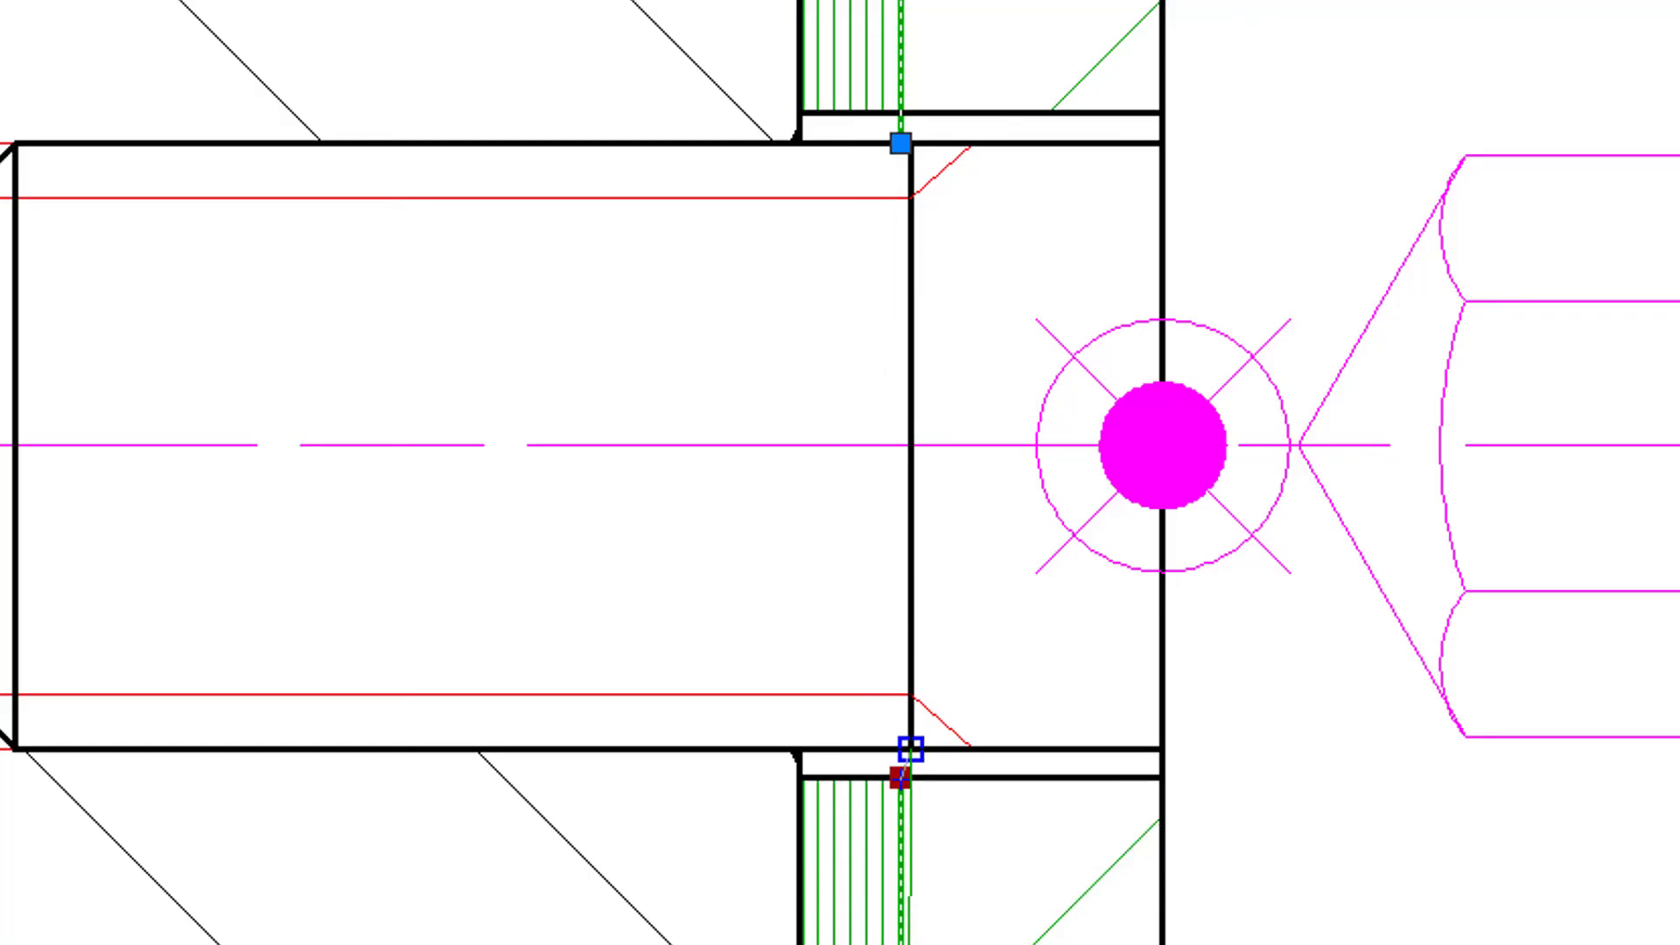
pyautogui.click(900, 749)
pyautogui.moveTo(901, 749)
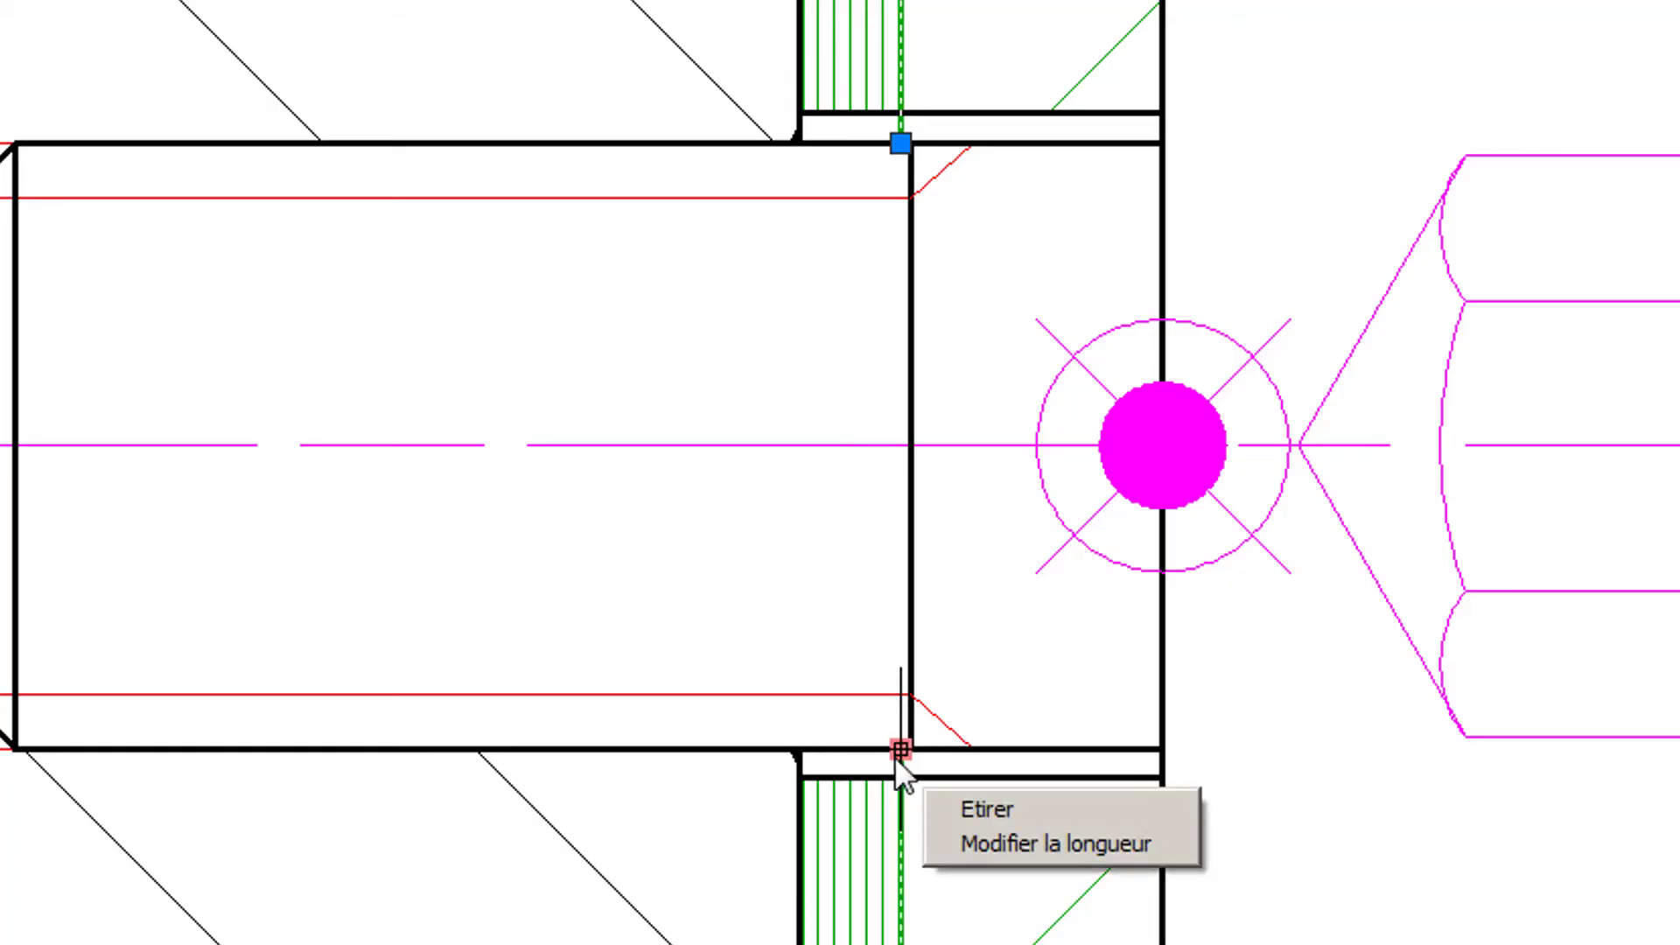
pyautogui.scroll(-4, 919, 713)
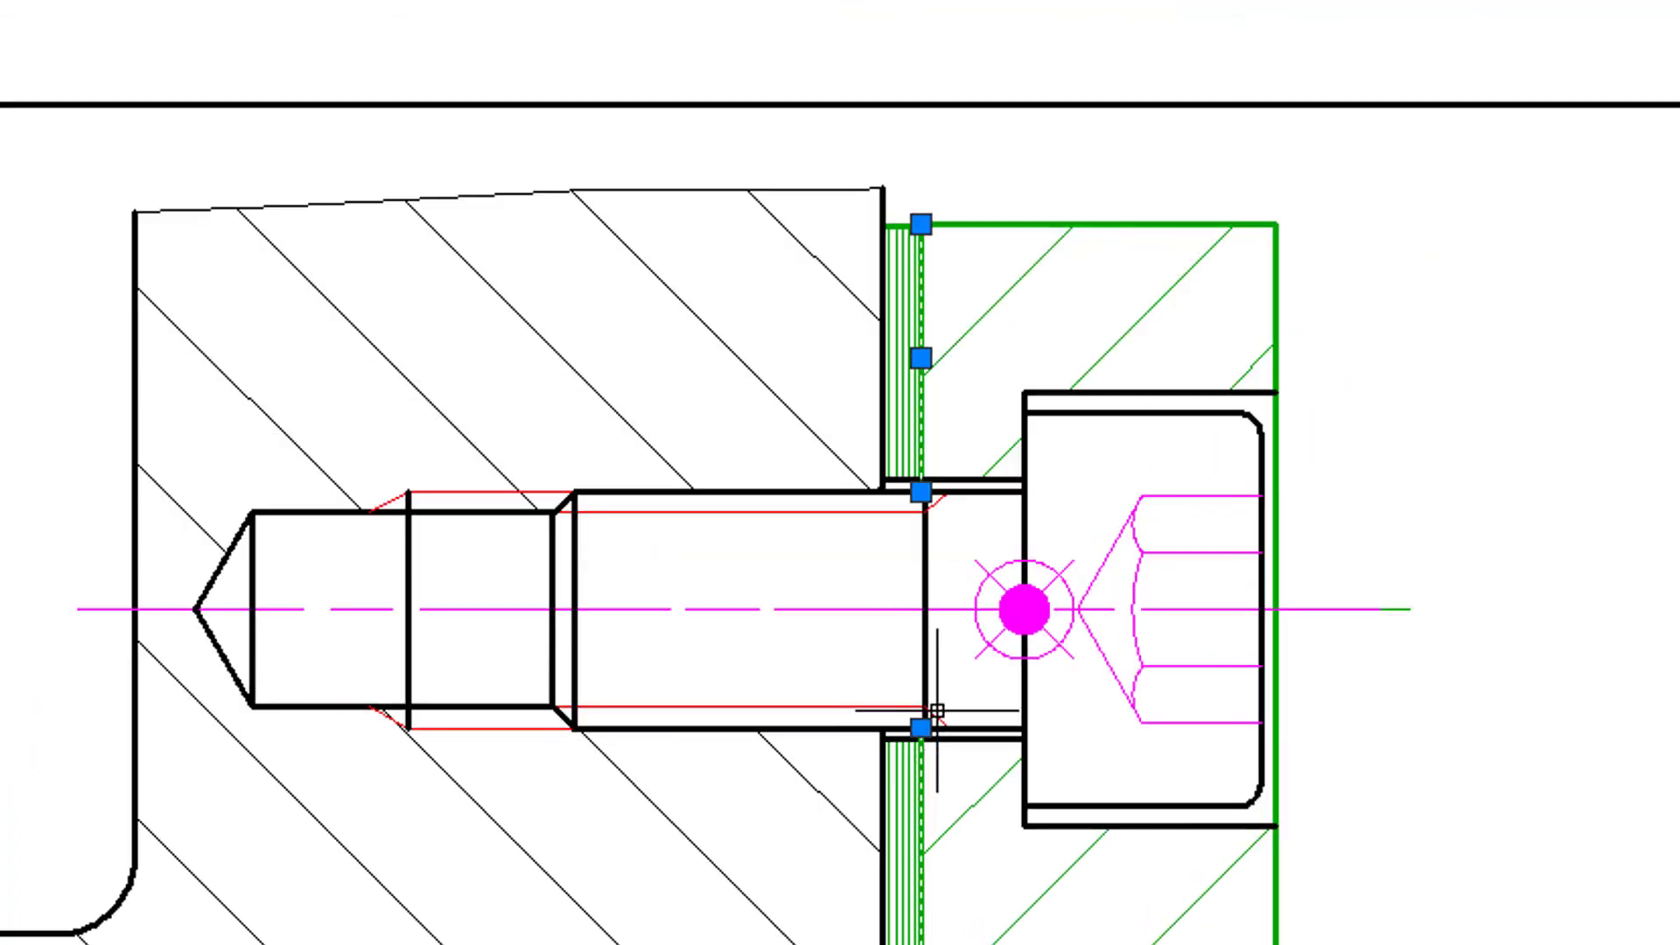
pyautogui.moveTo(1015, 637)
pyautogui.mouseDown(button='middle')
pyautogui.moveTo(1106, 376)
pyautogui.moveTo(1050, 420)
pyautogui.moveTo(1048, 359)
pyautogui.moveTo(1042, 399)
pyautogui.mouseUp(button='middle')
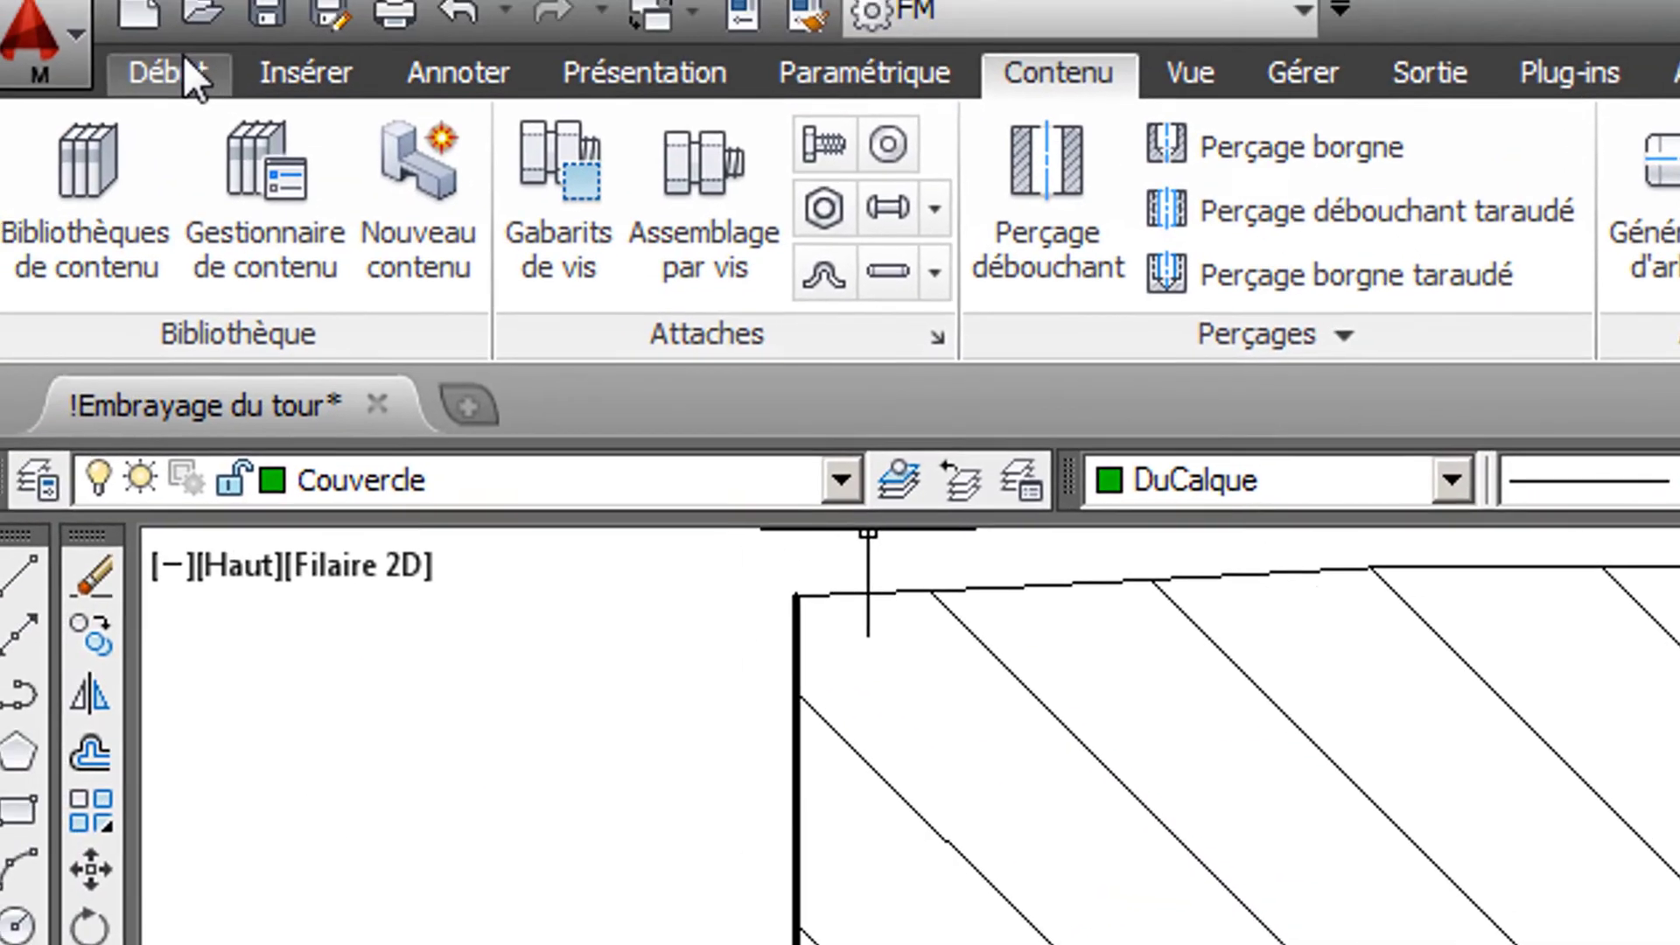
# - Make an advanced copy (Copie avancée) of the upper screw assembly onto the lower hole's centreline, starting at the cover's outer face and pointing into the housing
pyautogui.click(186, 77)
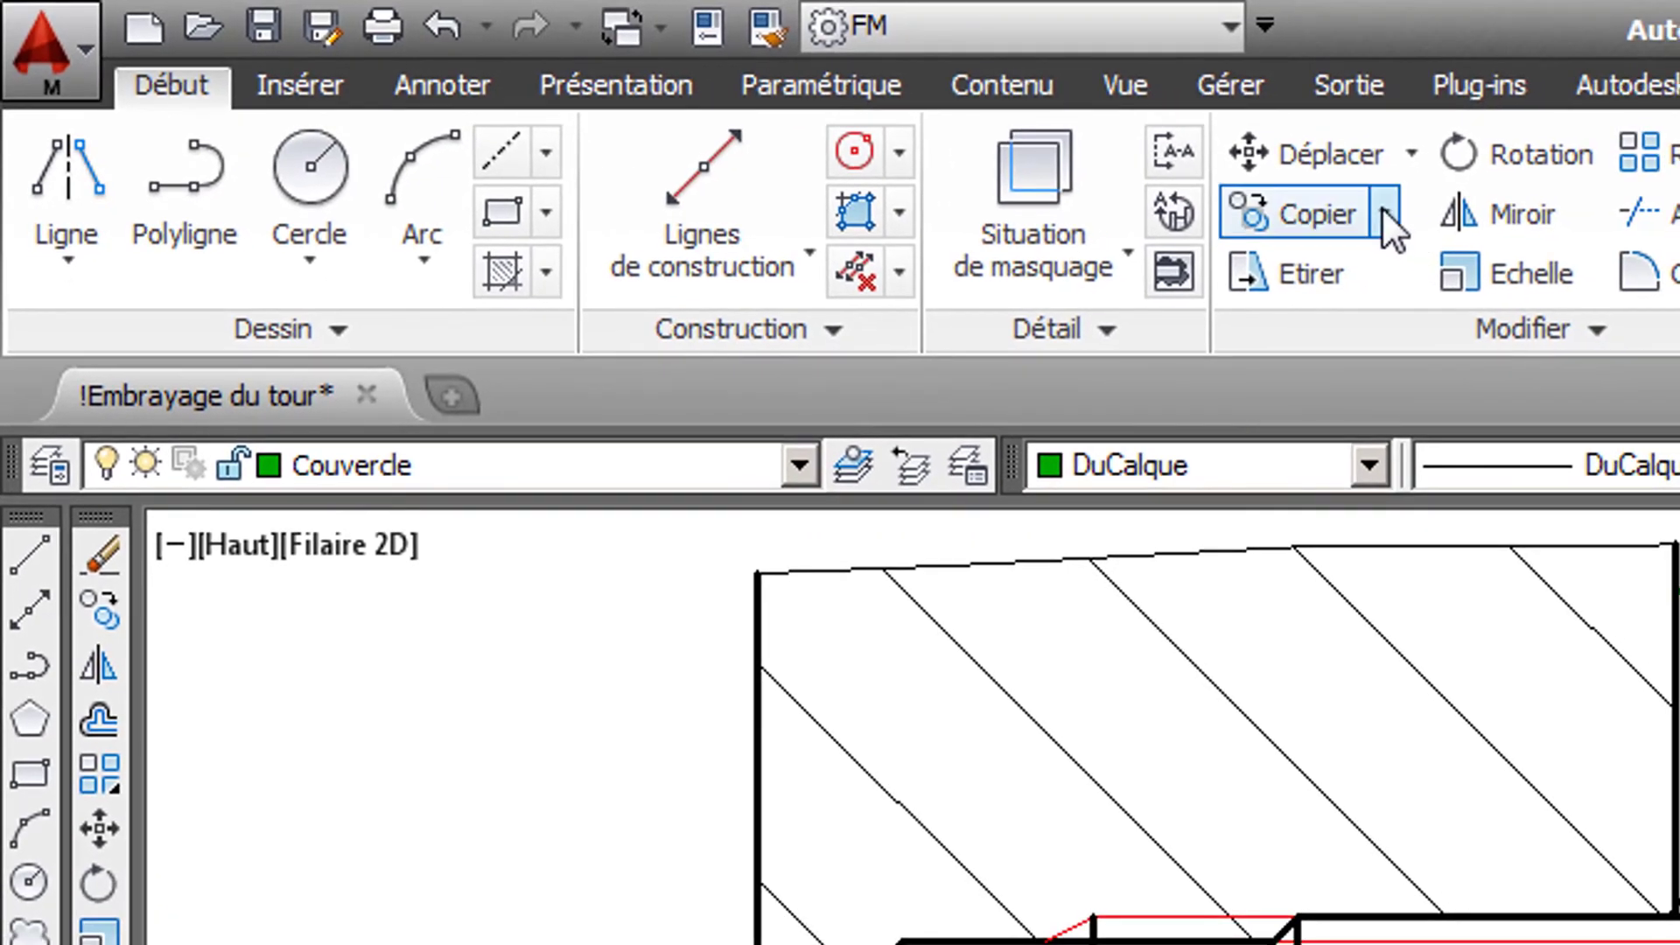
pyautogui.click(1383, 210)
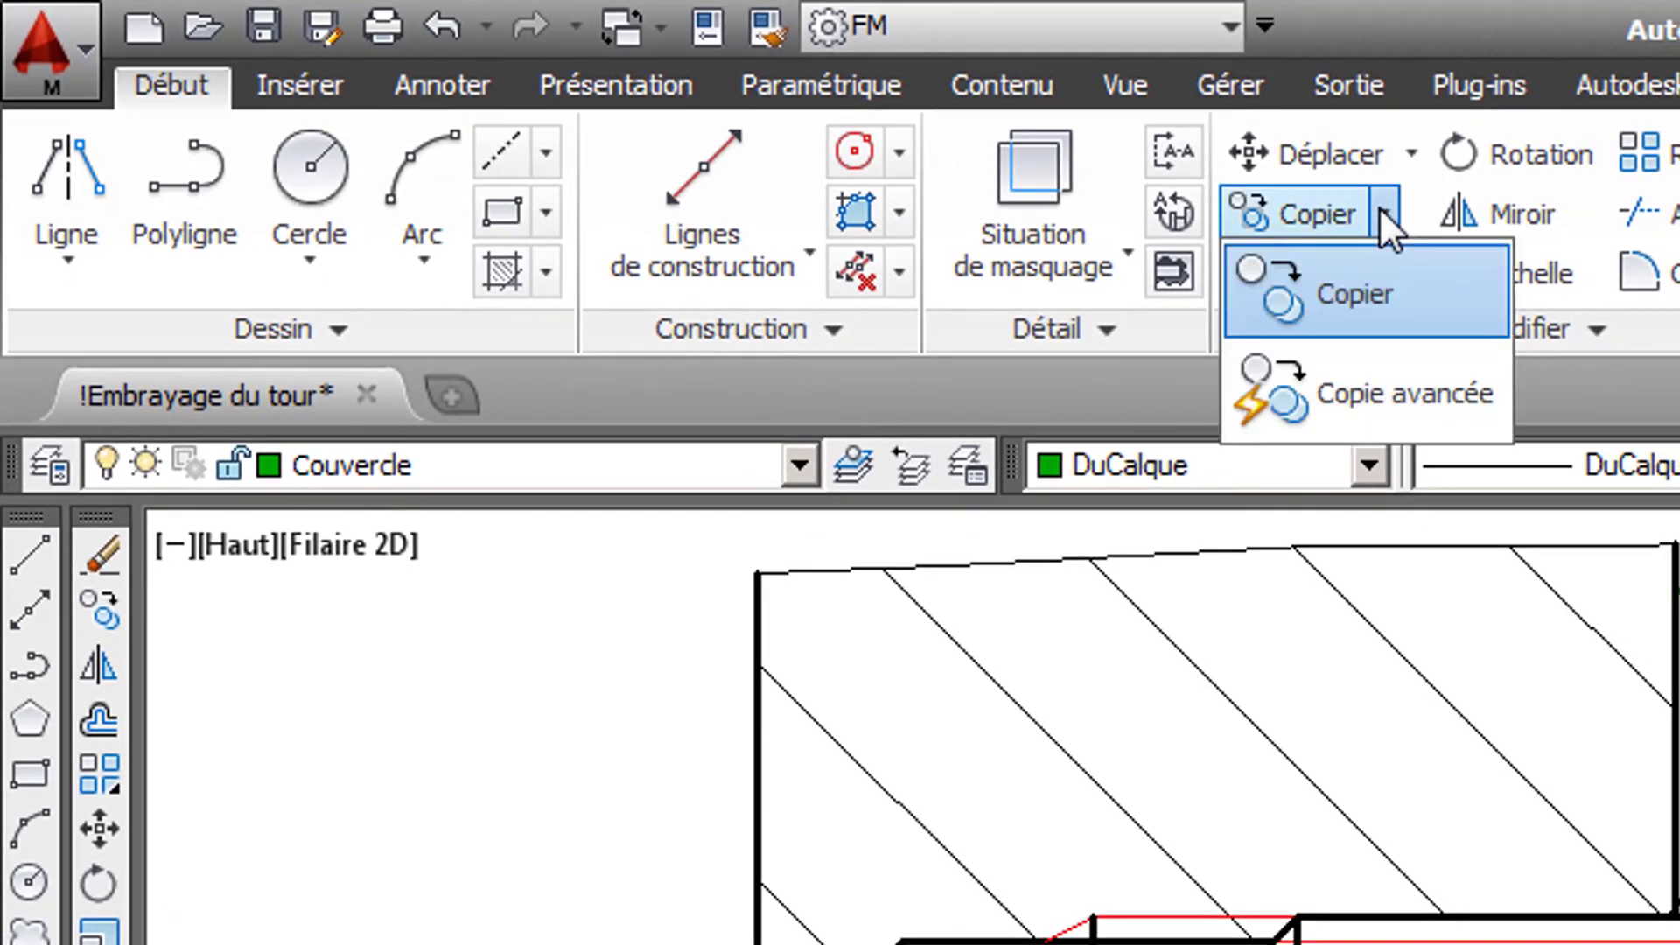
pyautogui.click(1374, 408)
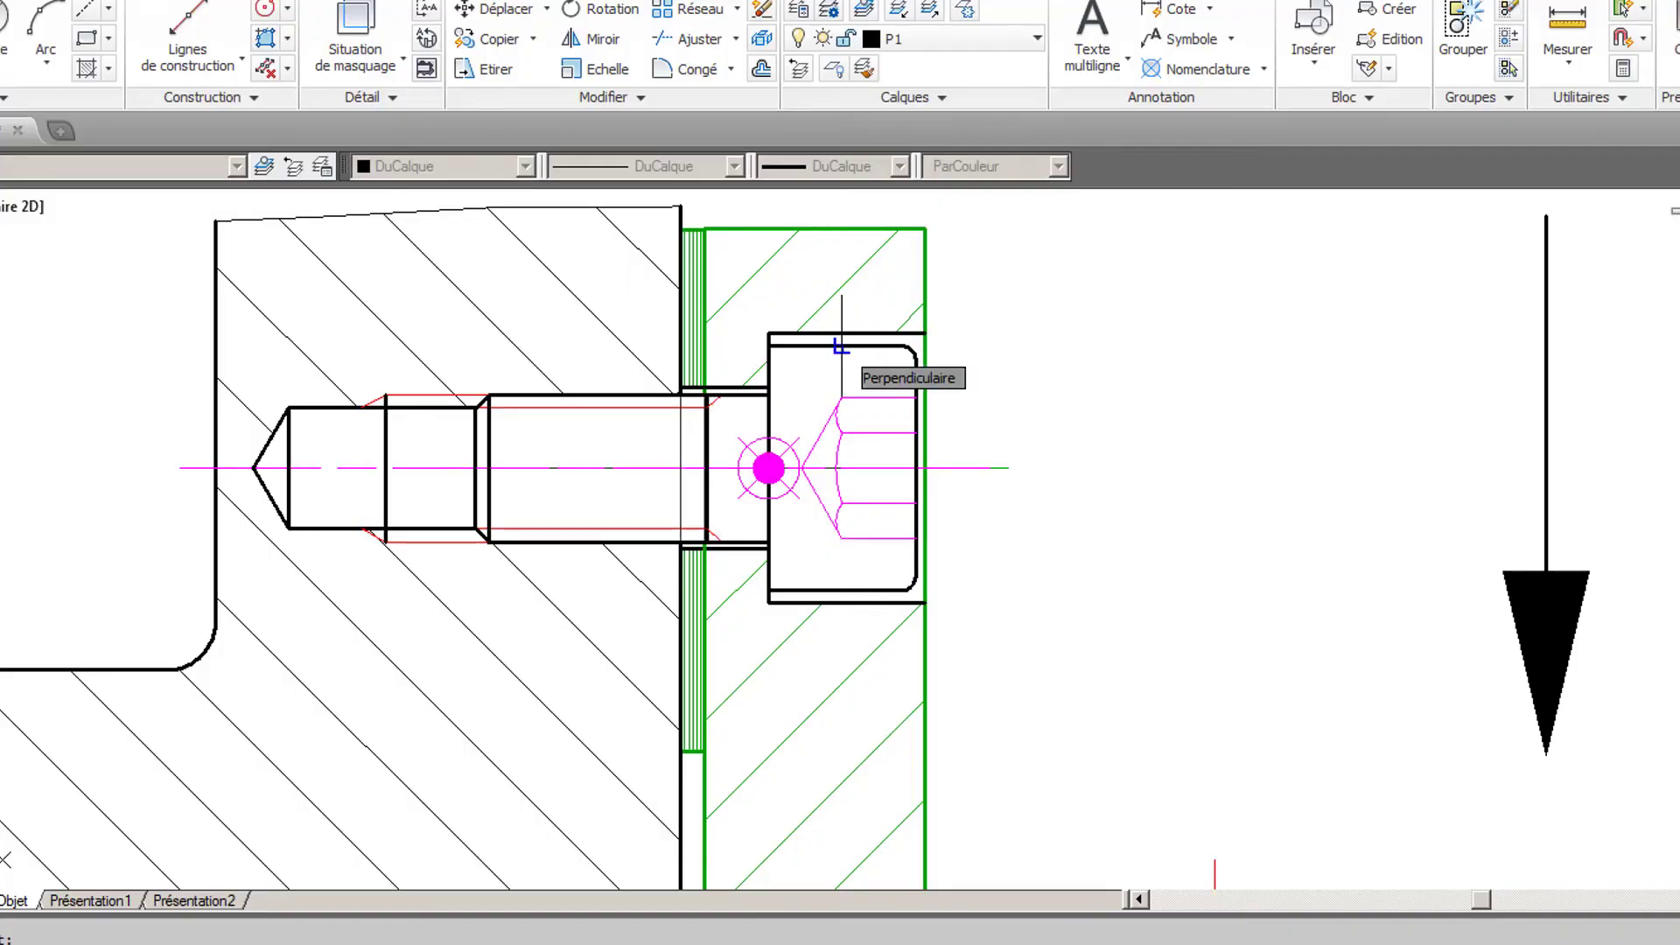
pyautogui.click(842, 346)
pyautogui.scroll(-7, 952, 488)
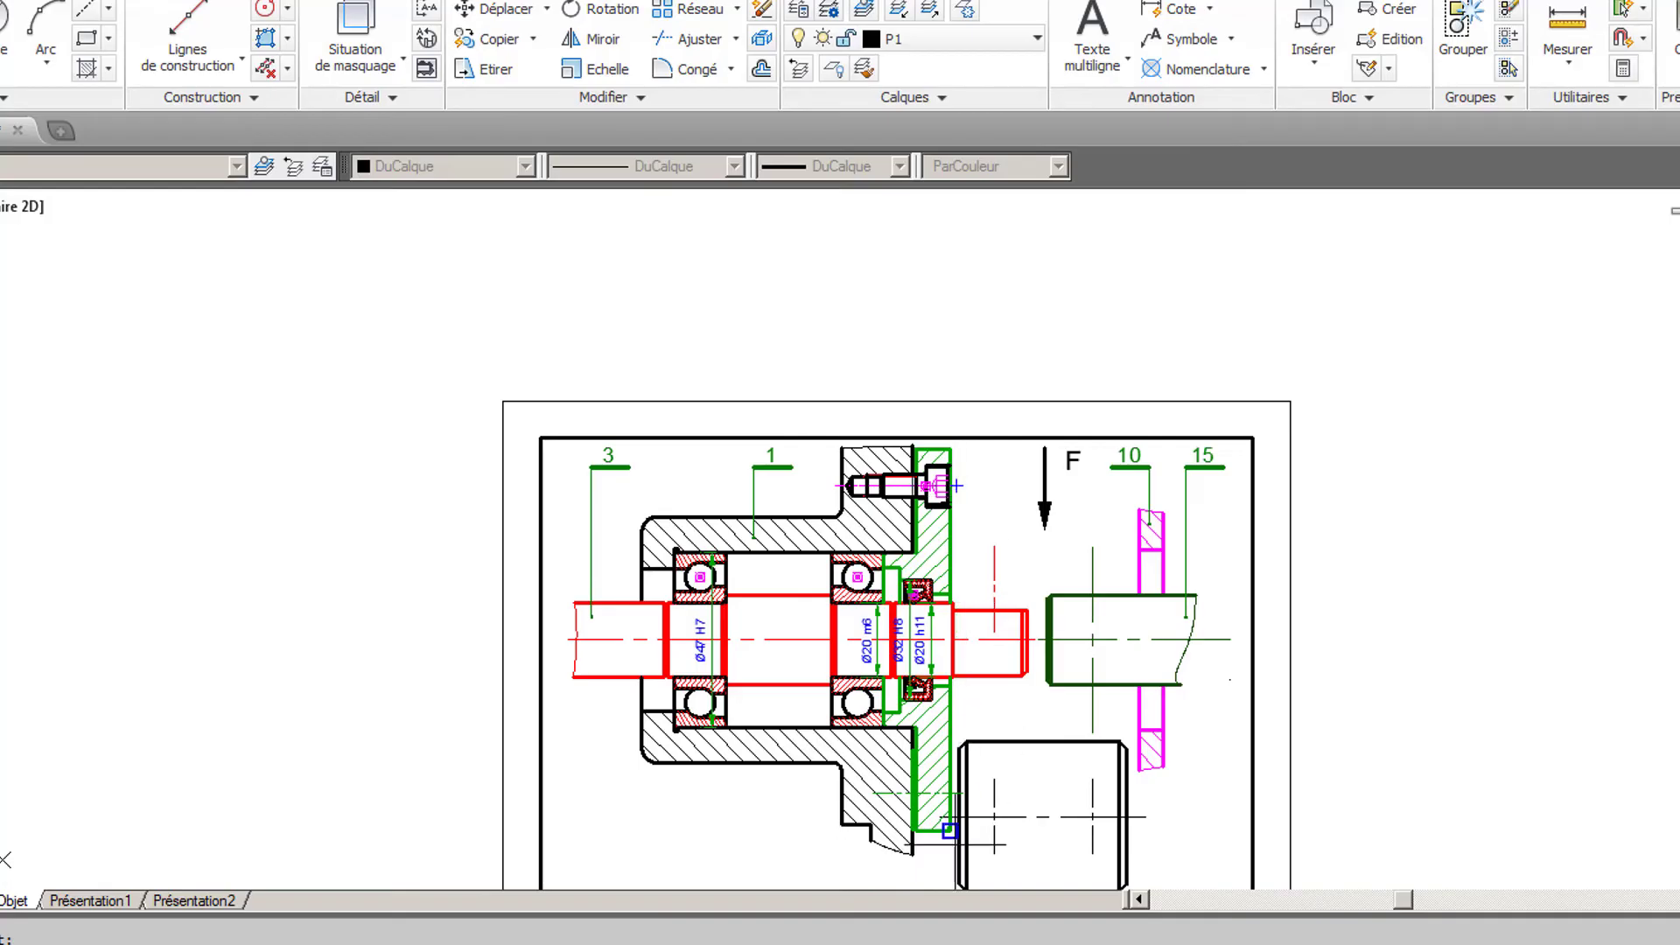
pyautogui.scroll(5, 941, 823)
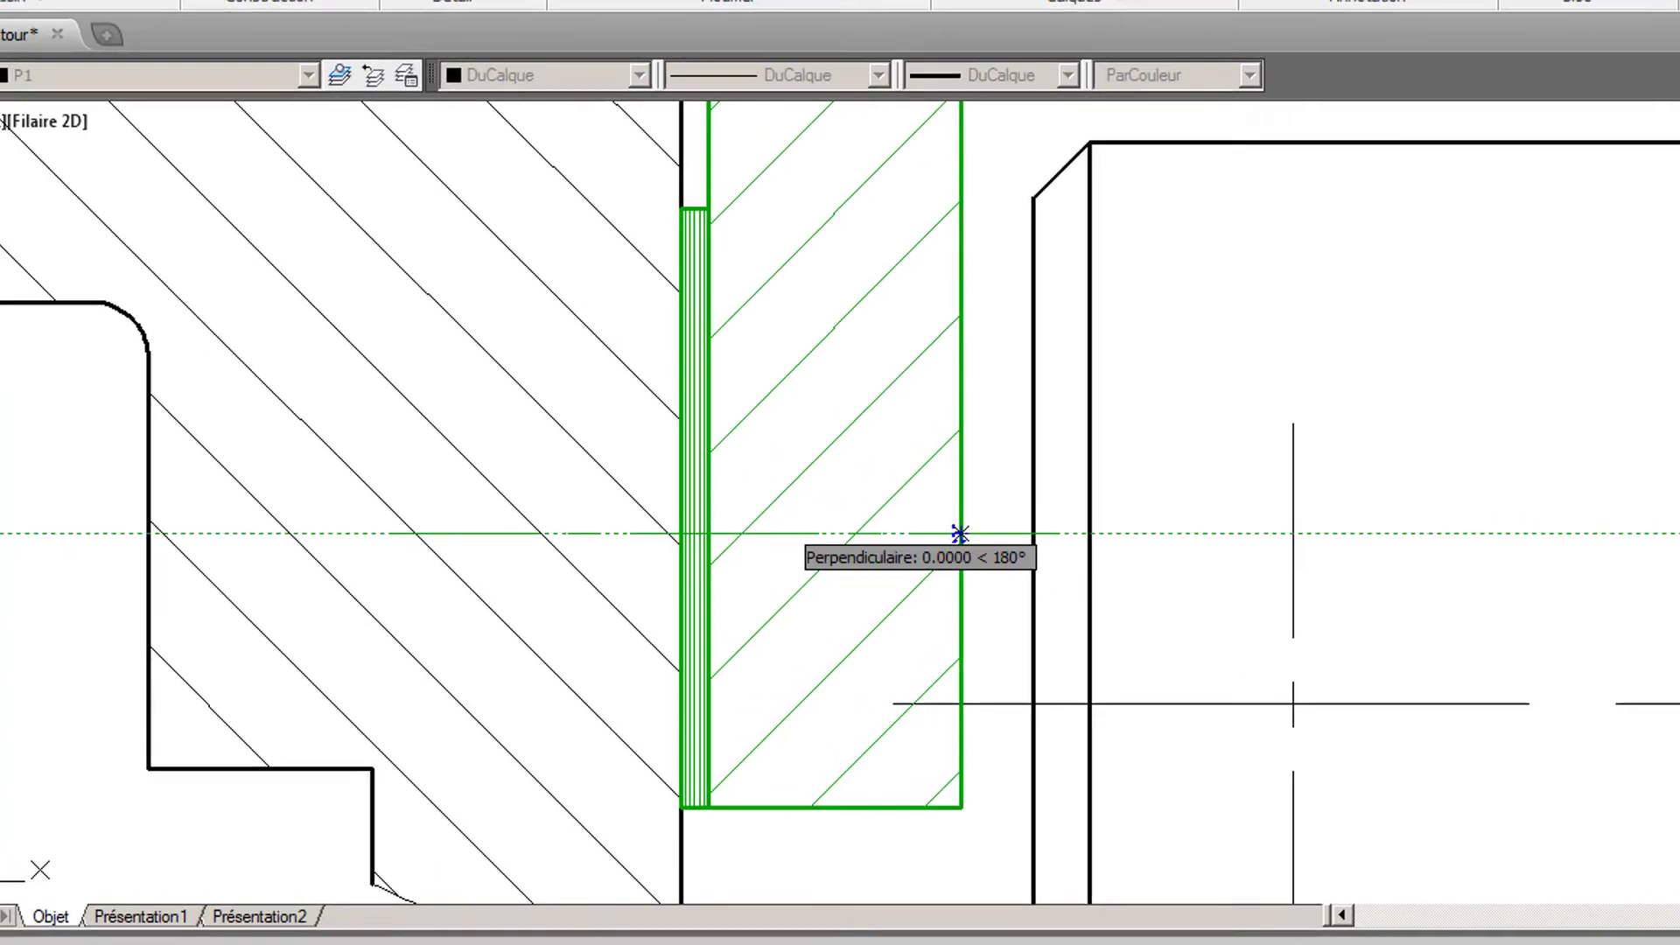
pyautogui.click(798, 565)
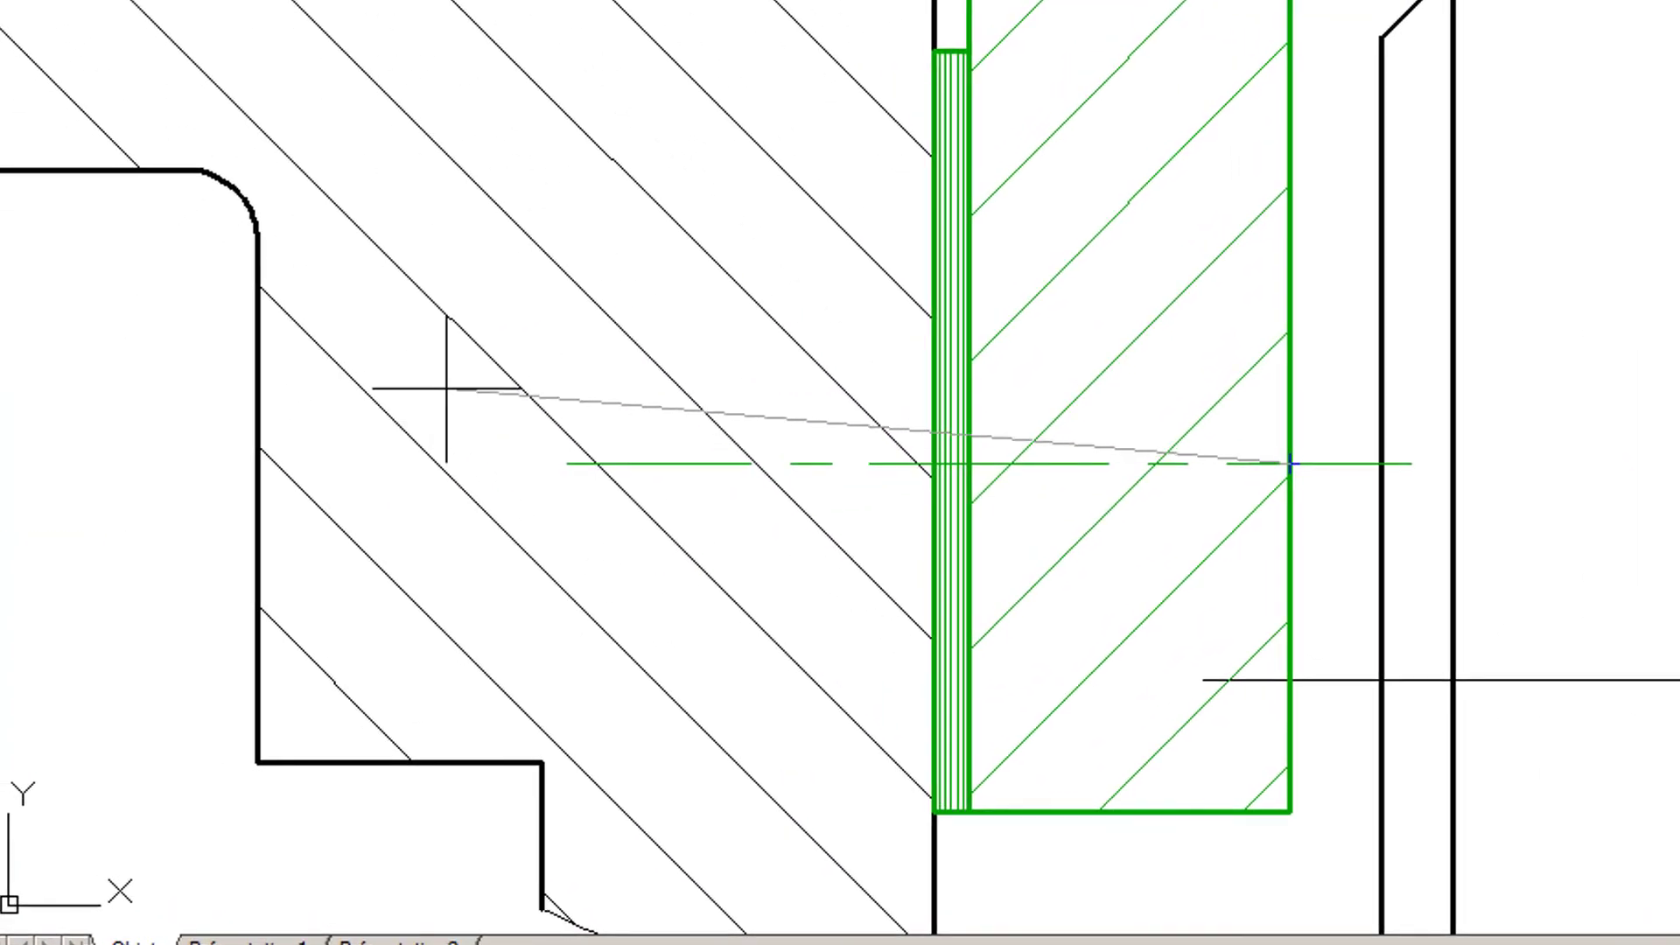
pyautogui.press('F8')
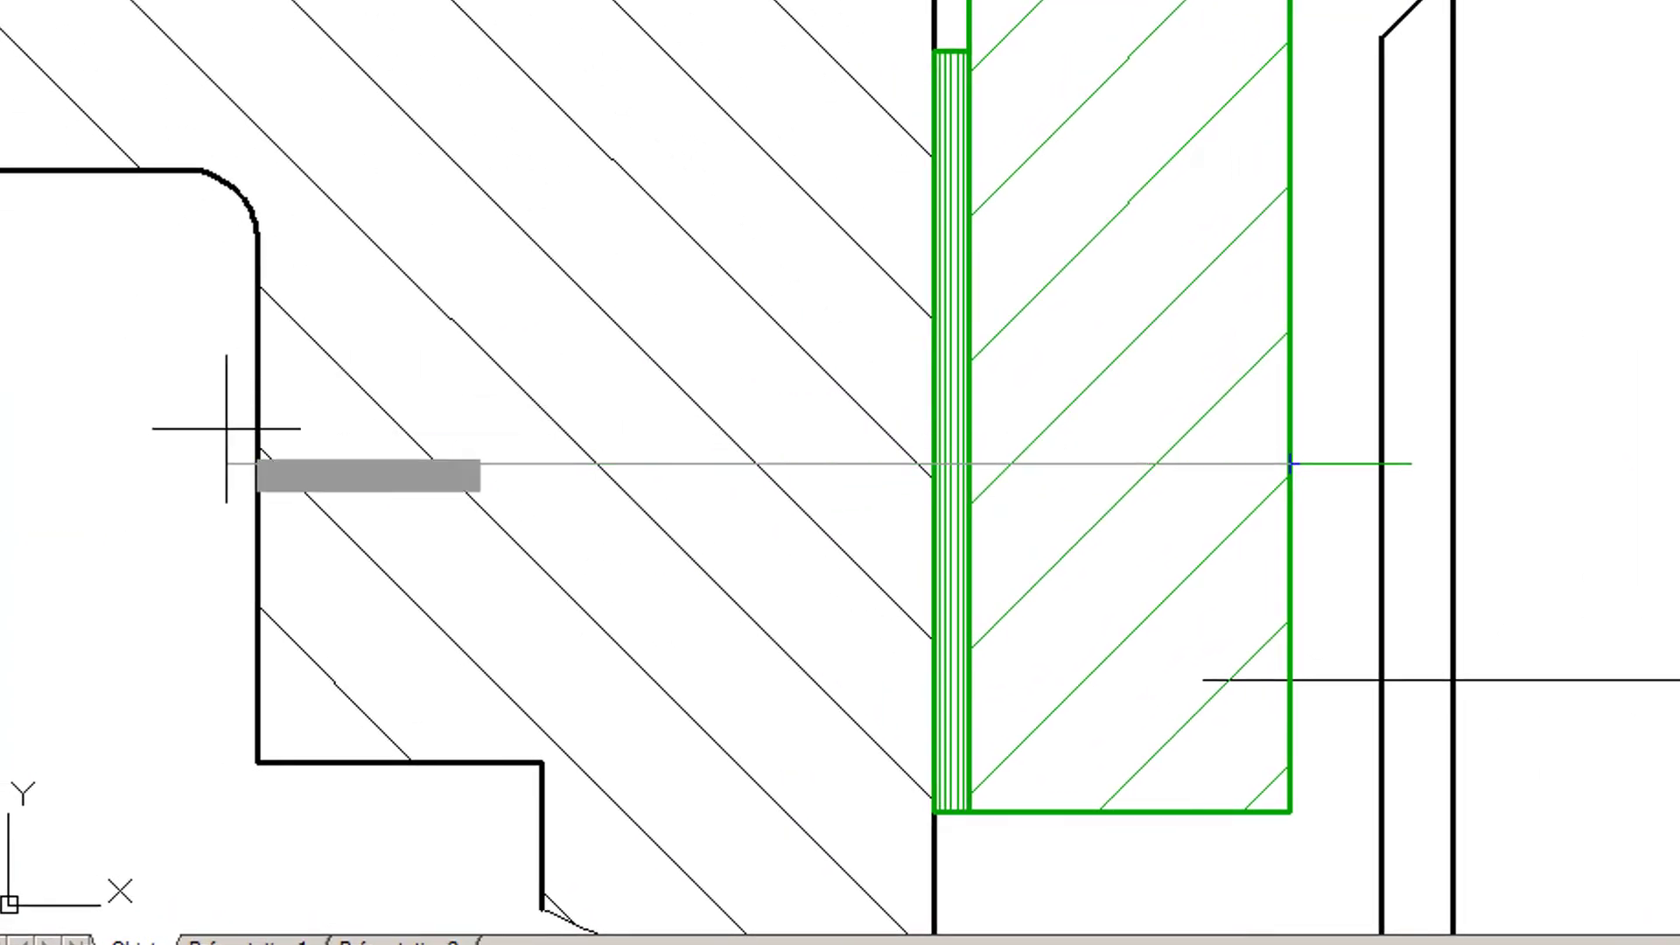
pyautogui.click(121, 431)
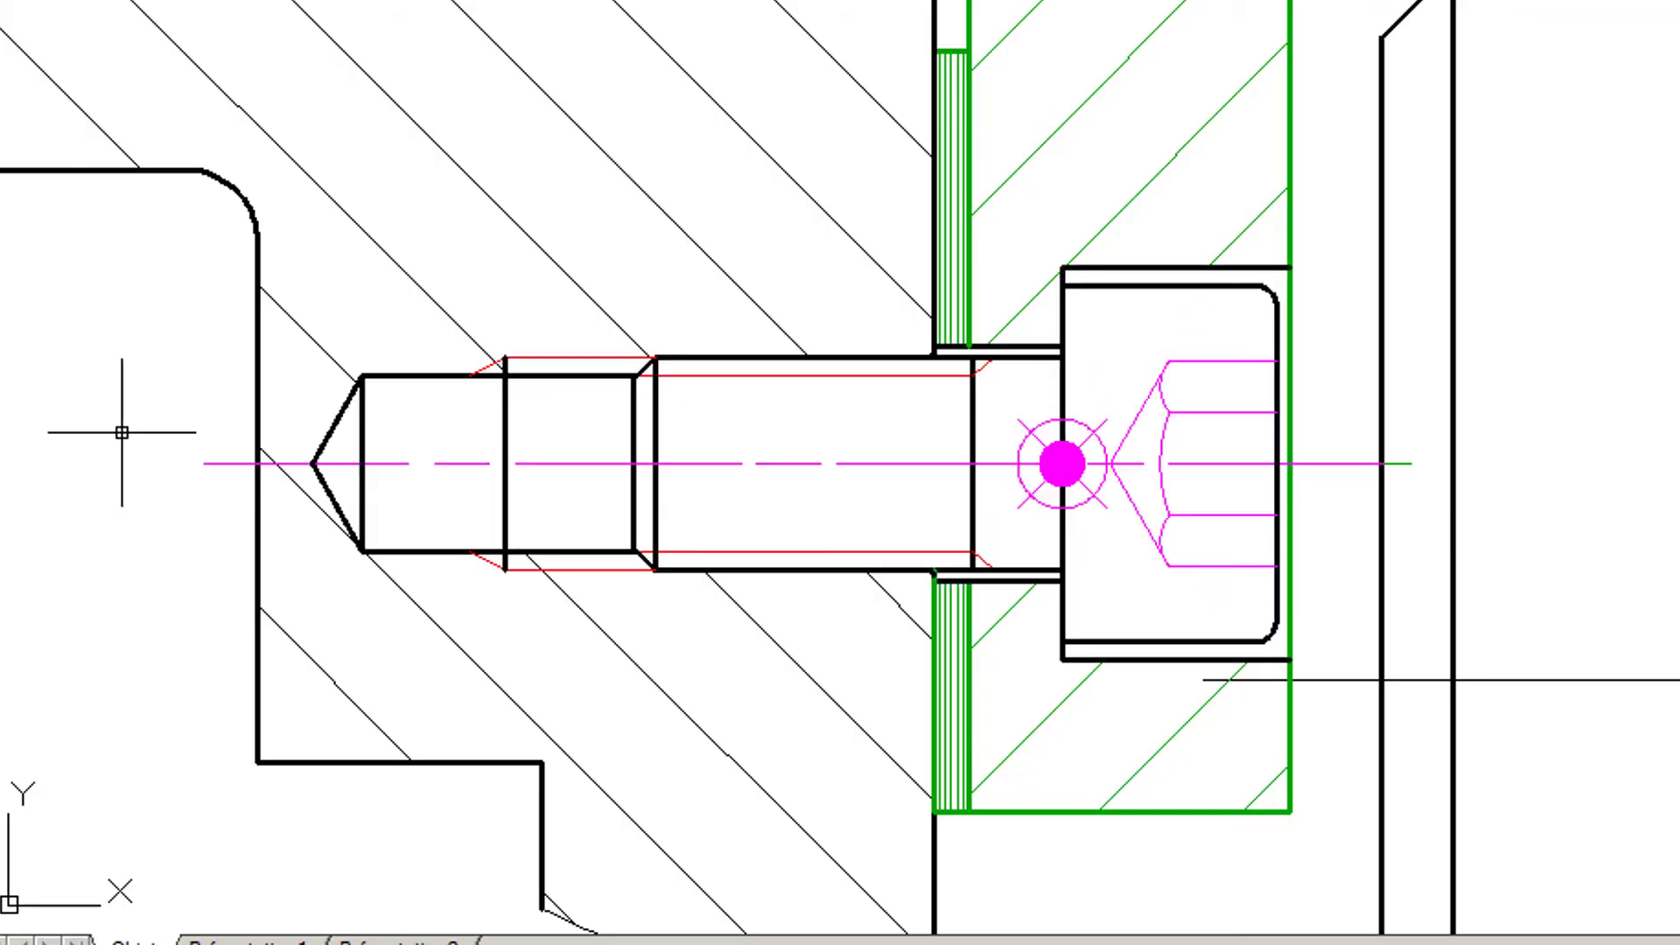
# - Stretch the cover's inner-face line segments above and below the lower screw to the edges of its shank
pyautogui.scroll(4, 909, 416)
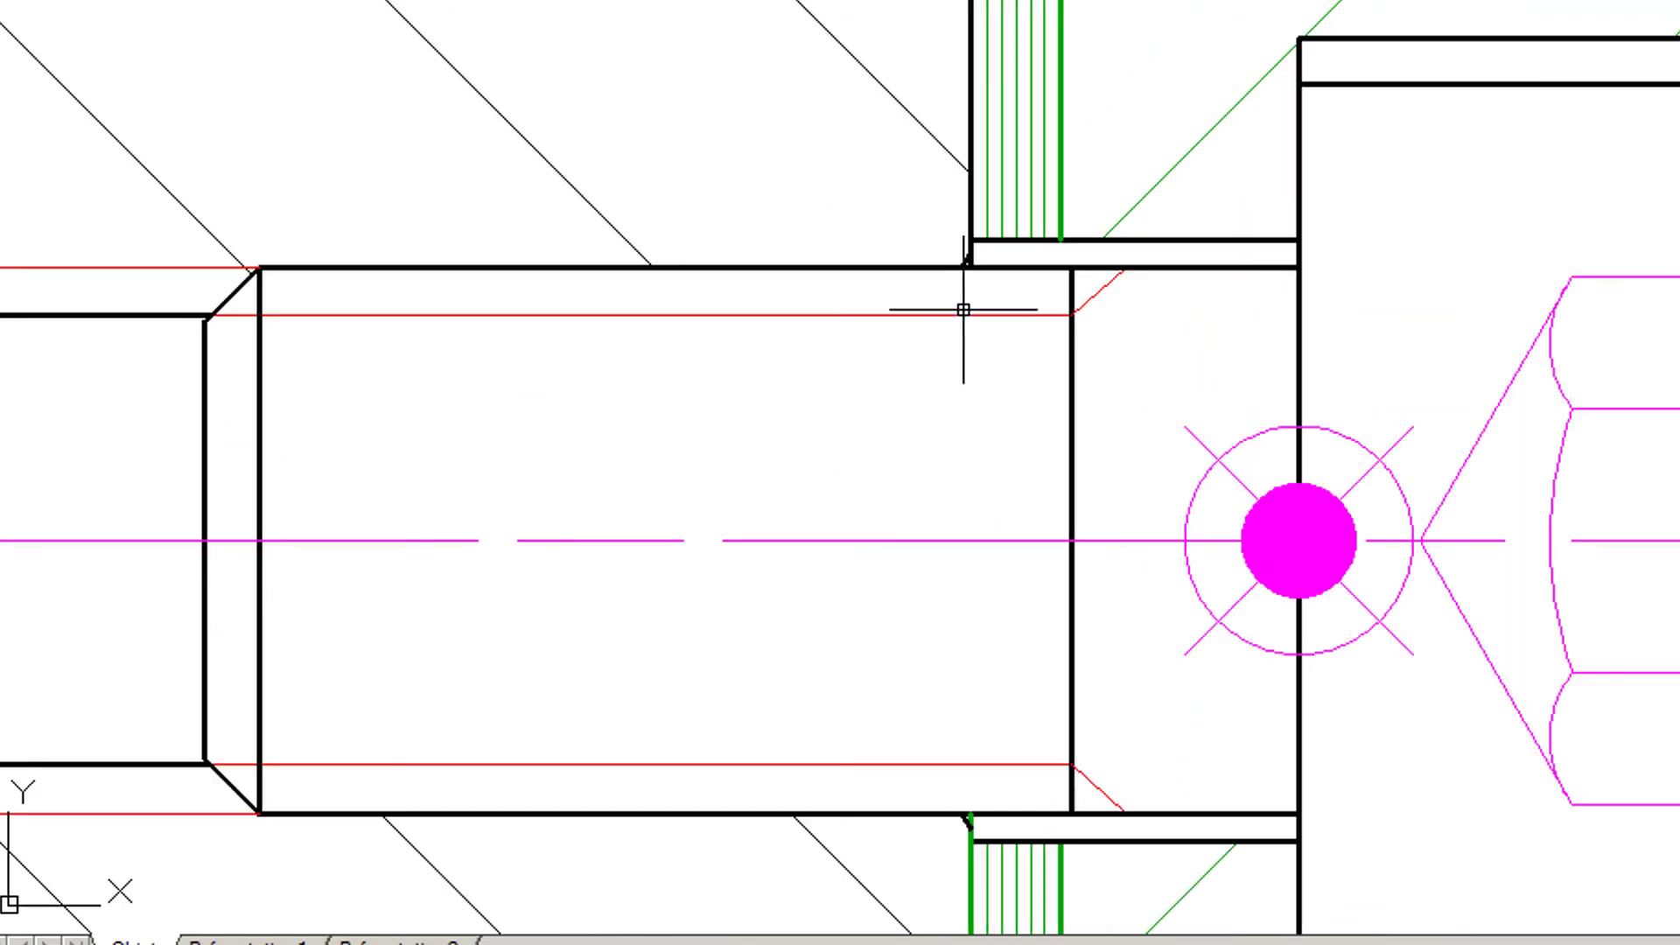
pyautogui.click(1060, 200)
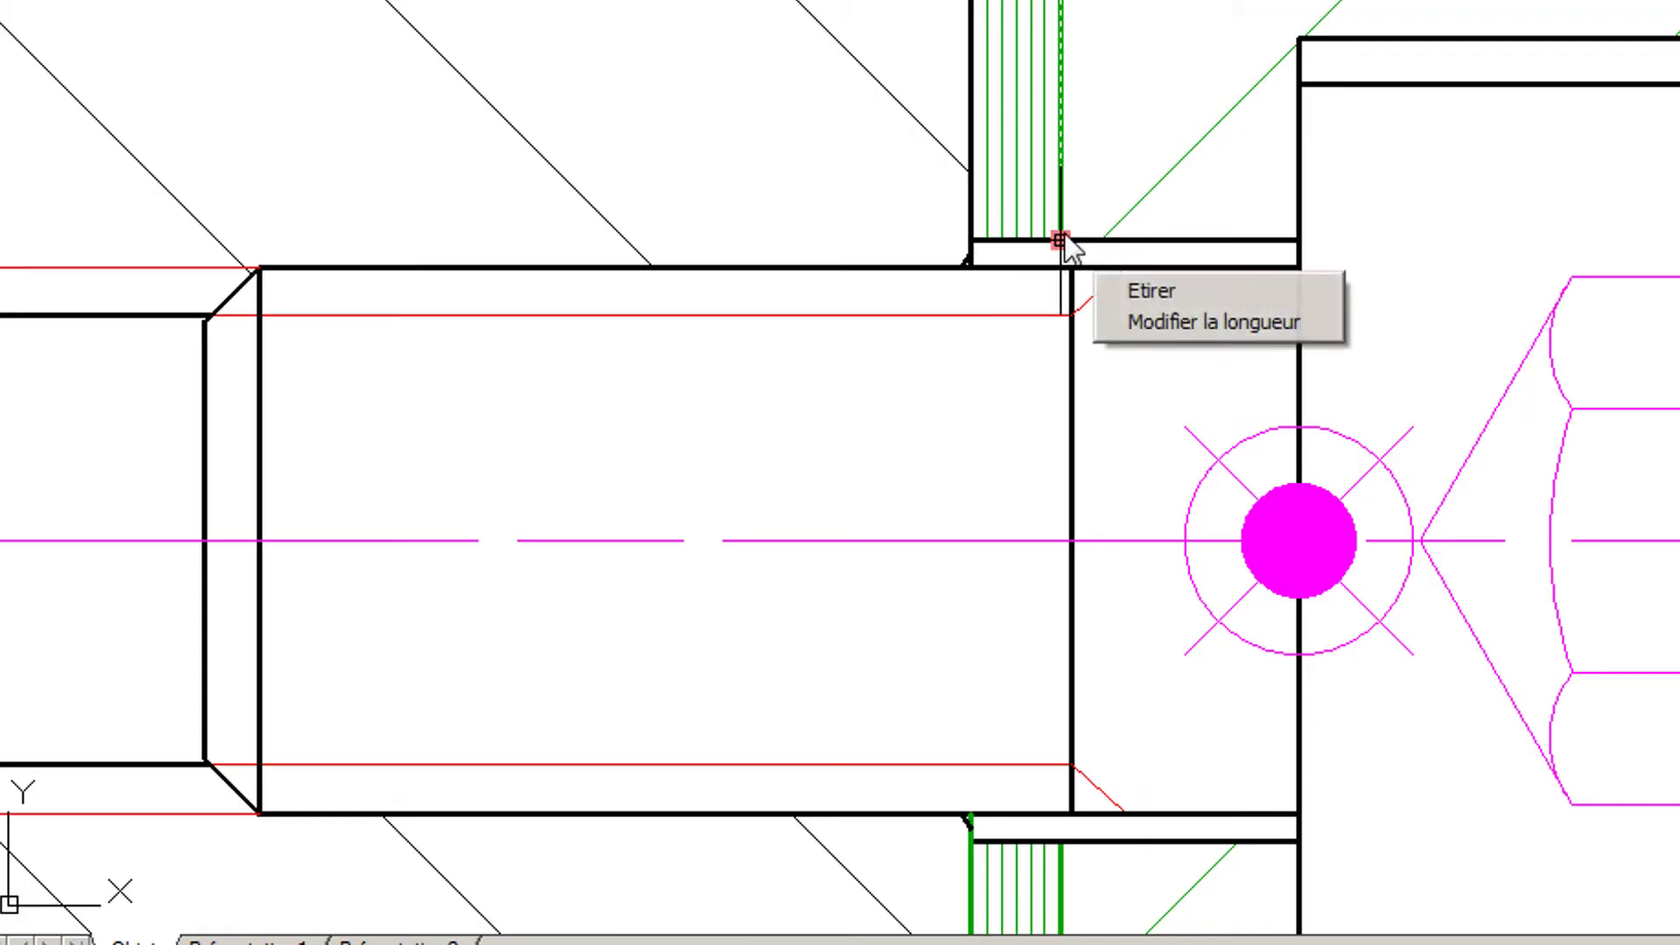
pyautogui.click(1059, 240)
pyautogui.click(1061, 268)
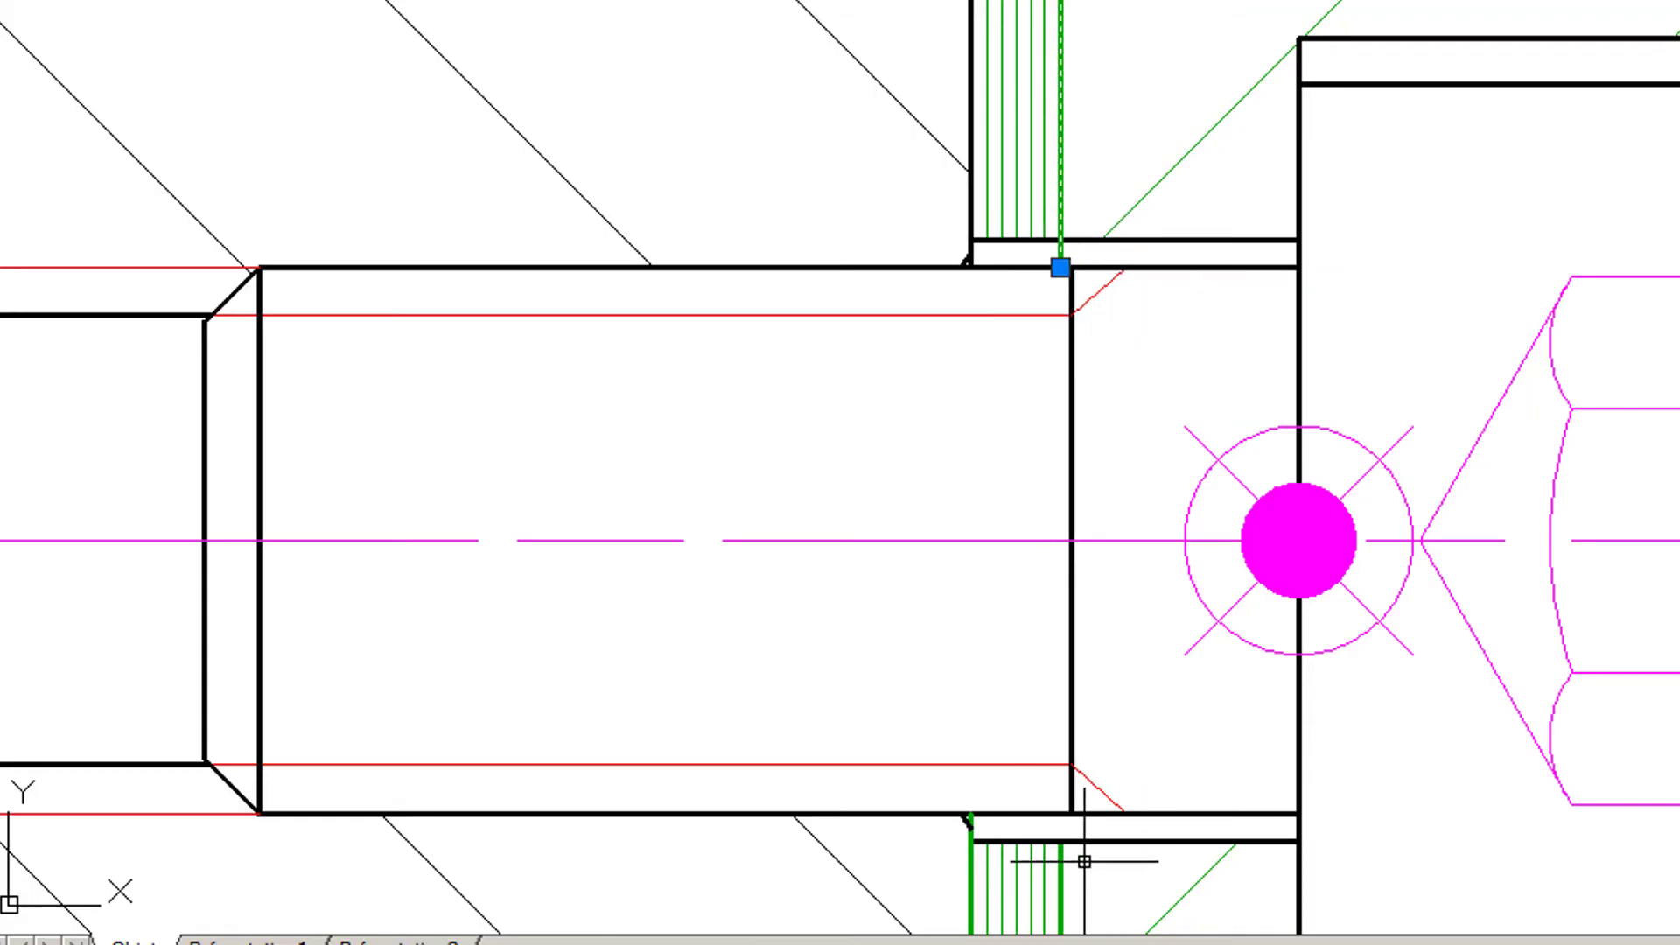
pyautogui.press('Escape')
pyautogui.click(1061, 883)
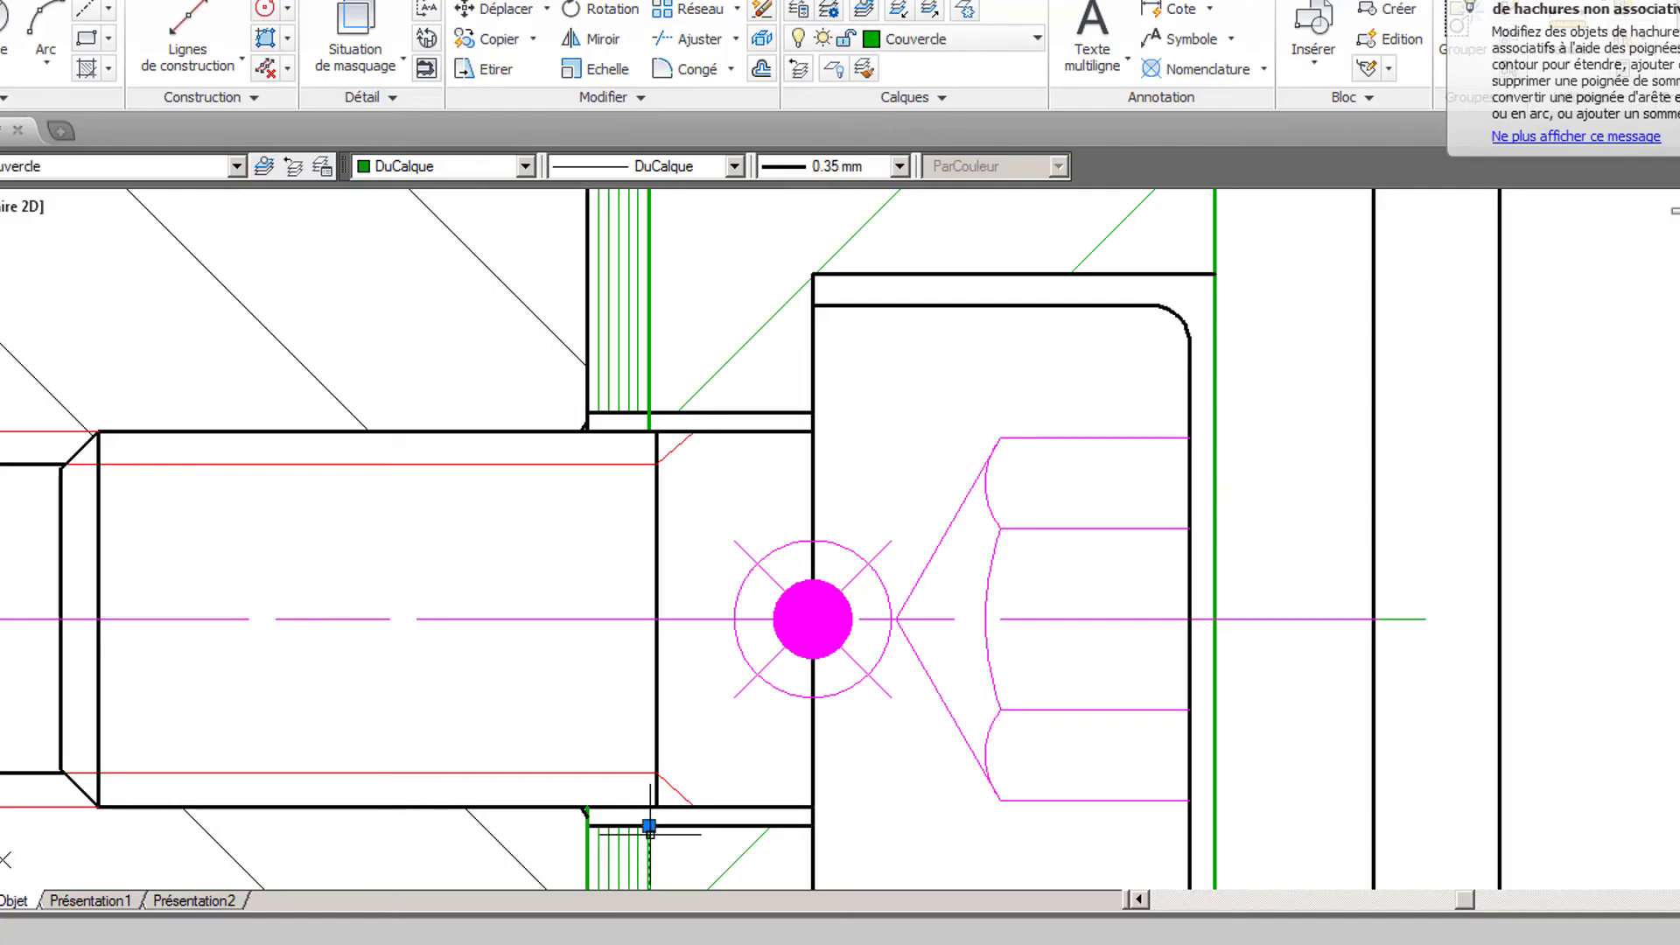
pyautogui.click(649, 825)
pyautogui.click(648, 806)
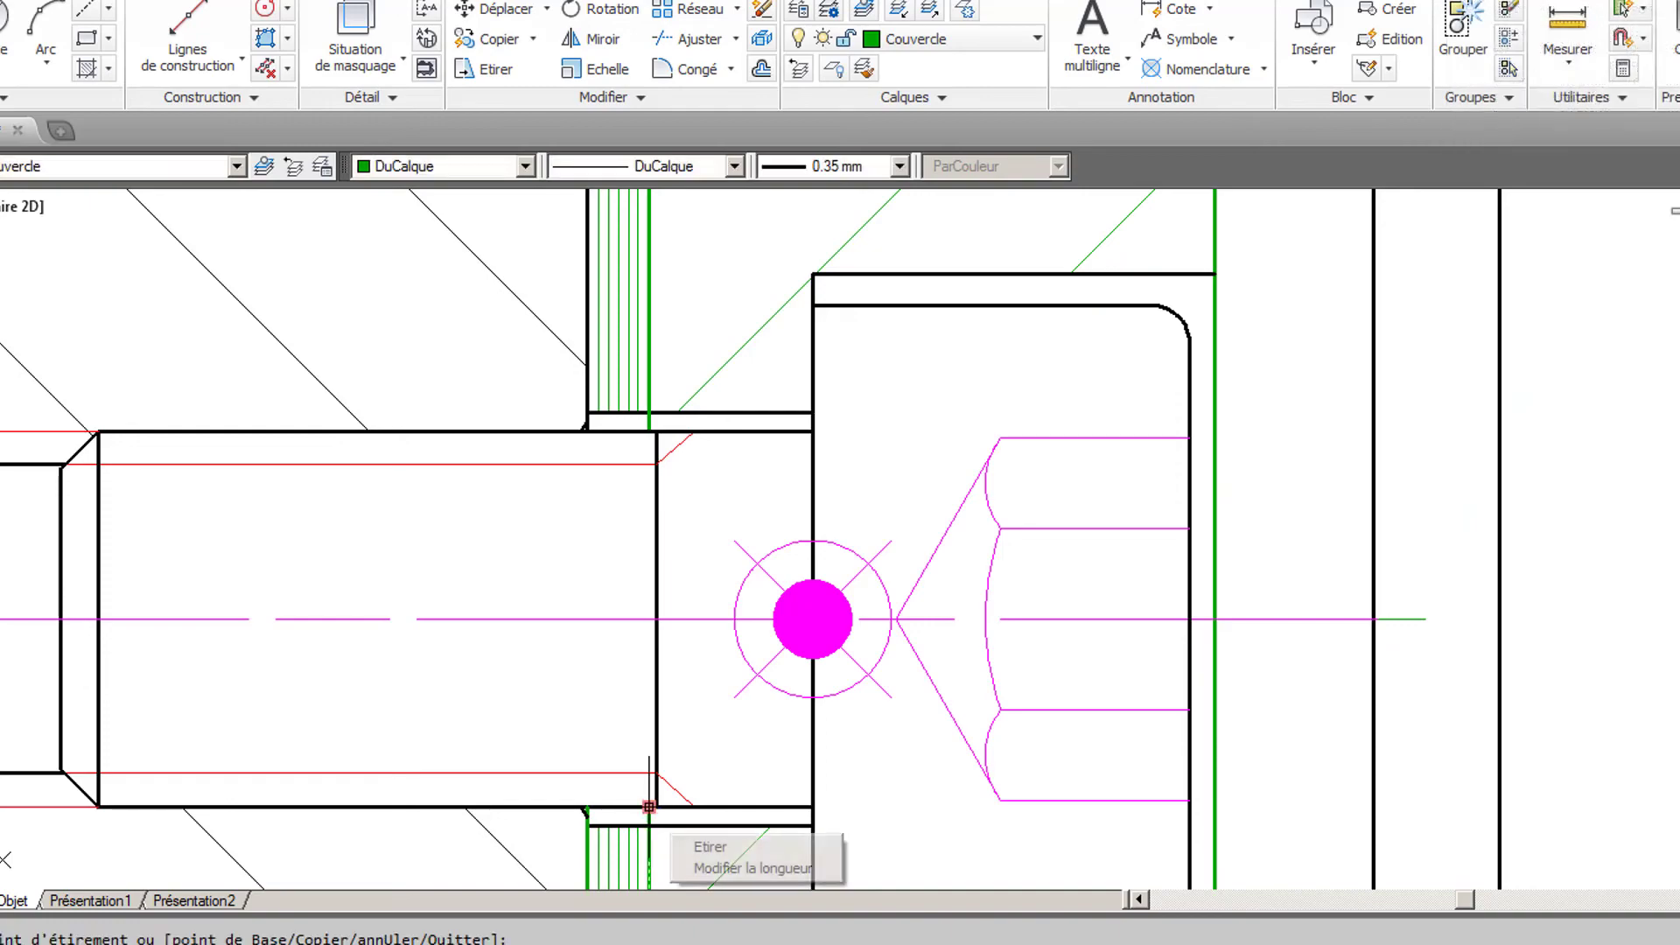
# - Examine both screw assemblies and read the Travail demandé list for the task that follows the cover screws
pyautogui.scroll(-3, 650, 759)
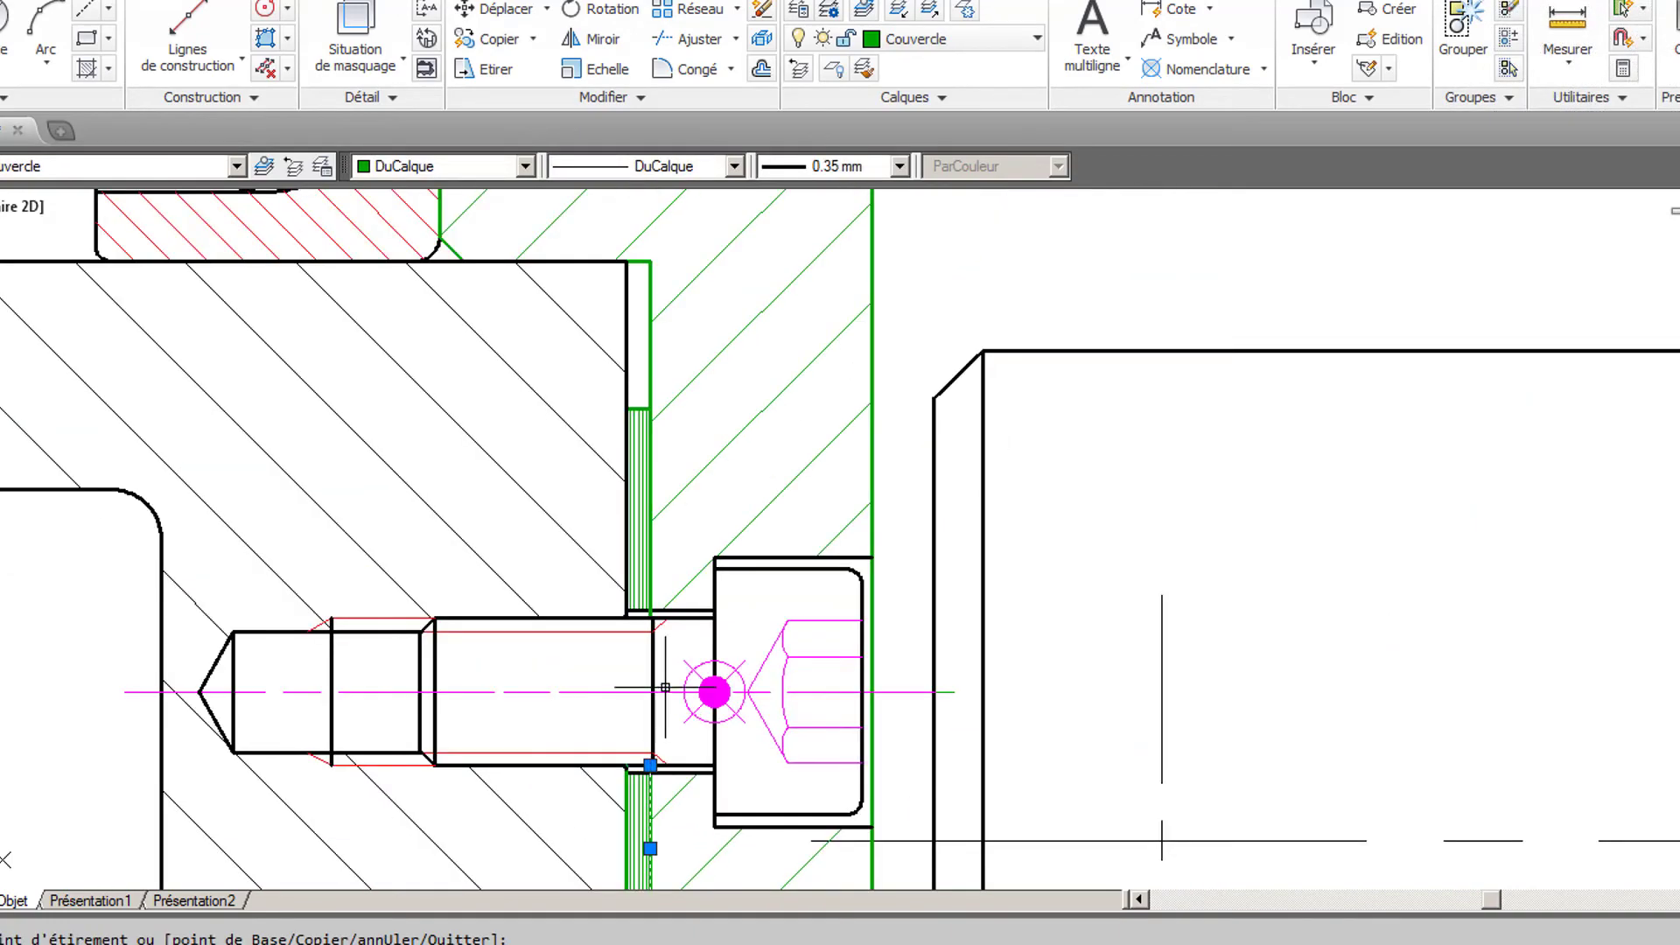
pyautogui.scroll(-1, 652, 752)
pyautogui.moveTo(681, 748)
pyautogui.mouseDown(button='middle')
pyautogui.moveTo(681, 705)
pyautogui.moveTo(646, 837)
pyautogui.mouseUp(button='middle')
pyautogui.scroll(-2, 689, 640)
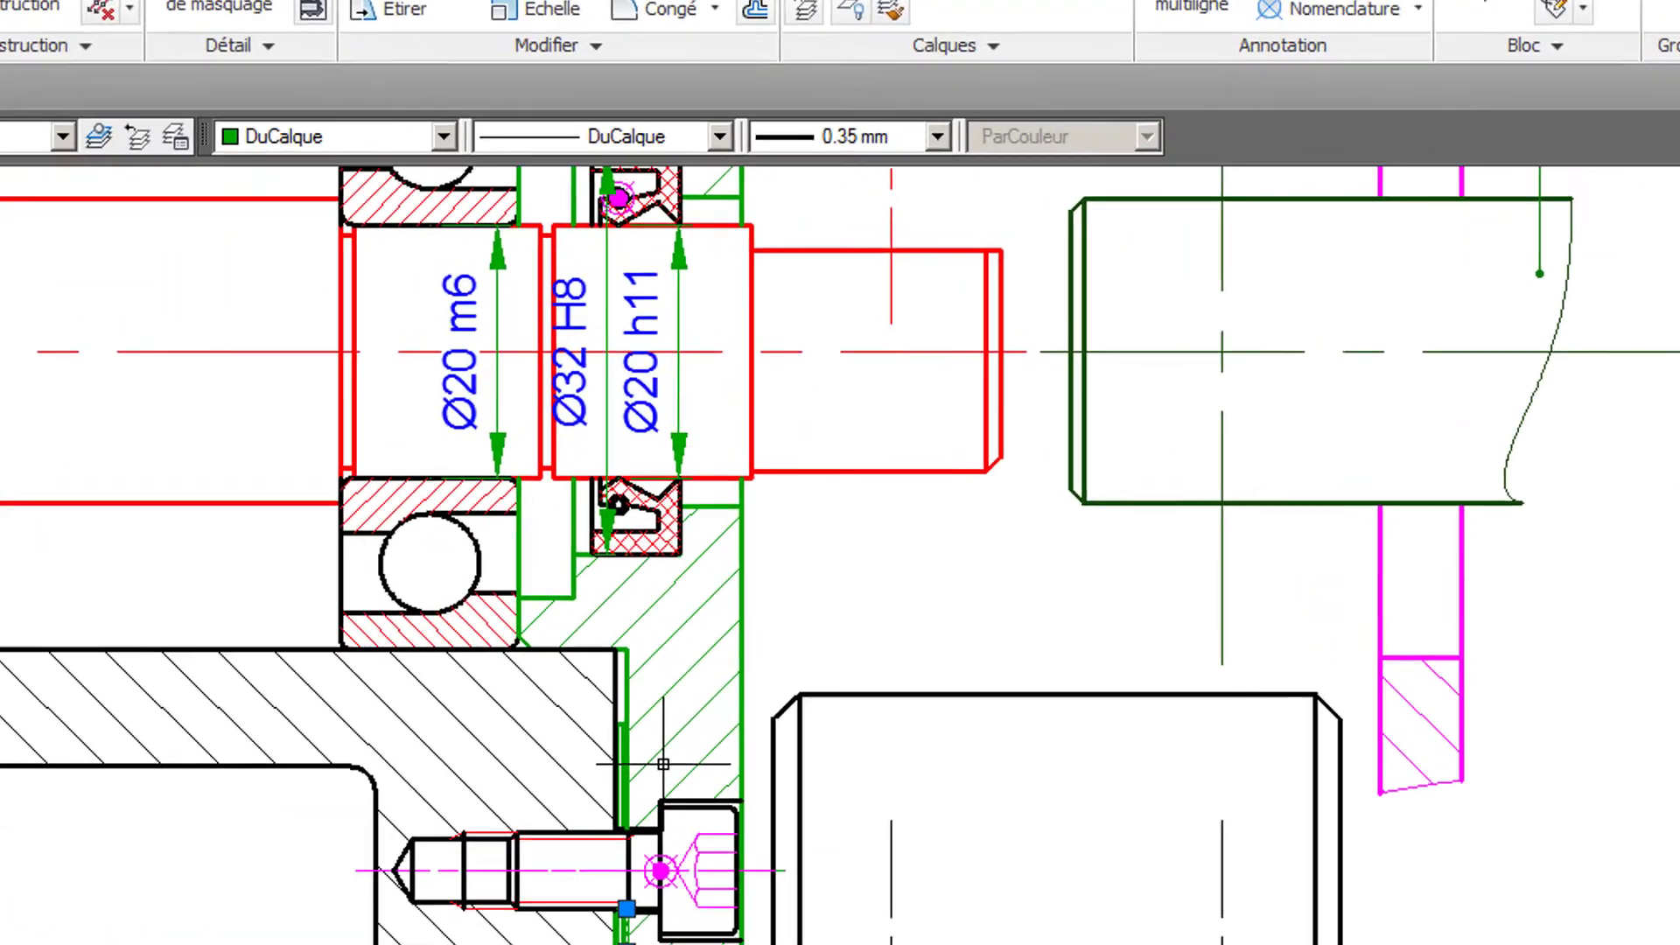
pyautogui.scroll(-2, 749, 549)
pyautogui.moveTo(863, 675)
pyautogui.mouseDown(button='middle')
pyautogui.moveTo(668, 788)
pyautogui.moveTo(684, 792)
pyautogui.moveTo(665, 862)
pyautogui.moveTo(472, 809)
pyautogui.mouseUp(button='middle')
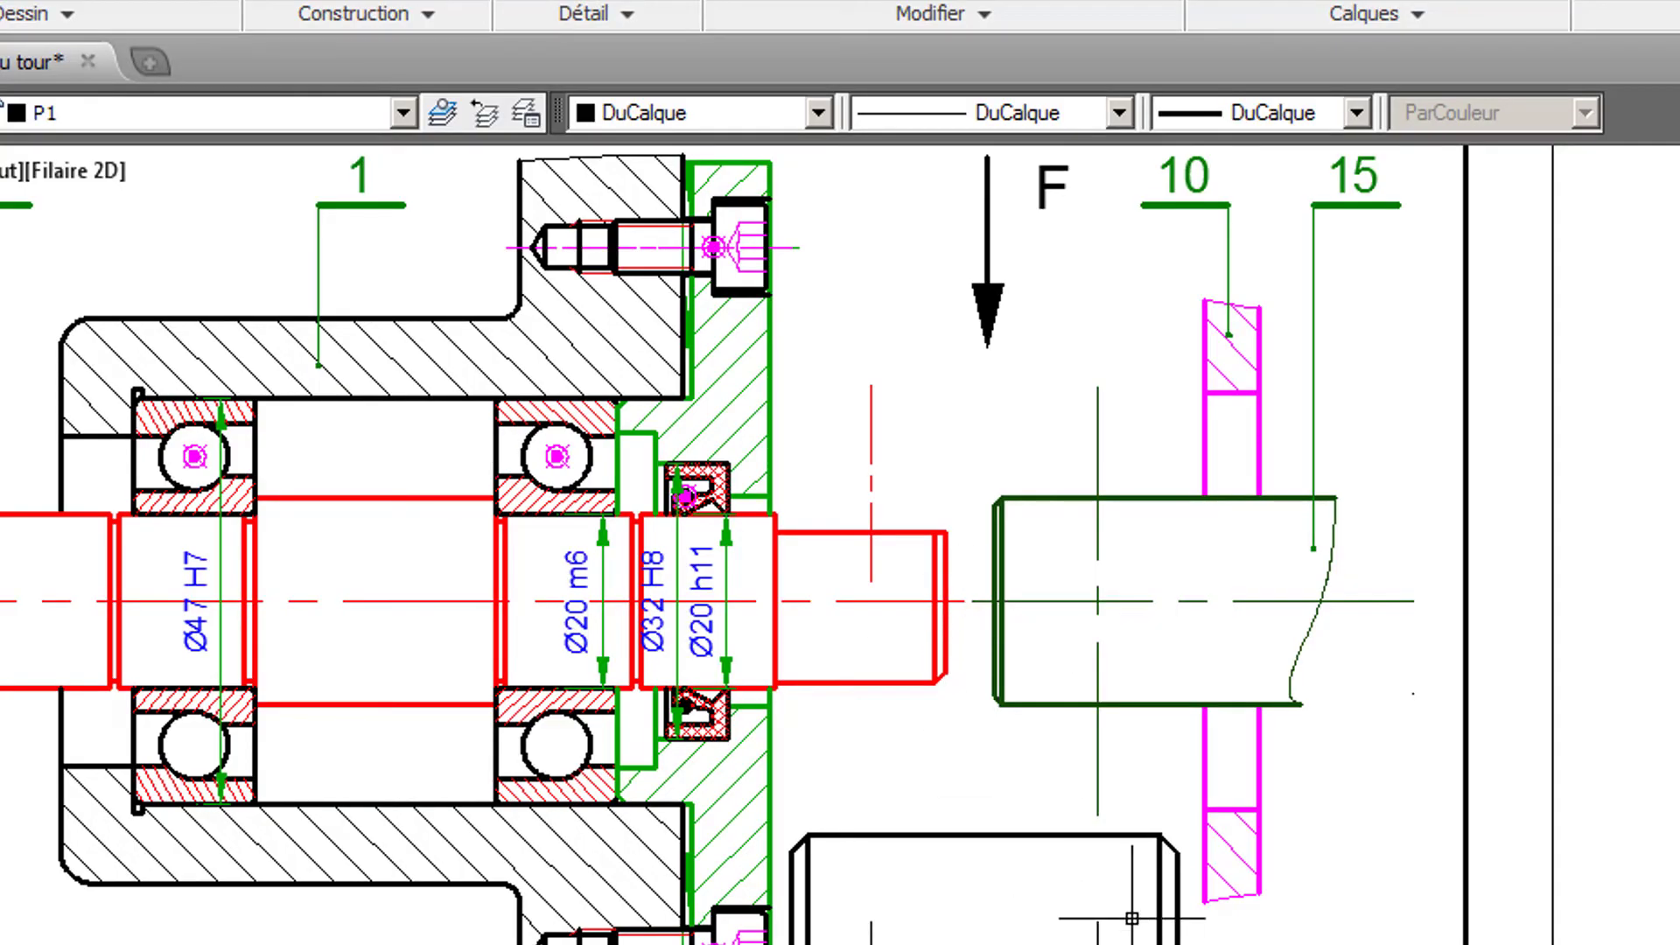
pyautogui.moveTo(1196, 757); pyautogui.dragTo(1437, 188, button='middle')
pyautogui.scroll(-2, 1437, 366)
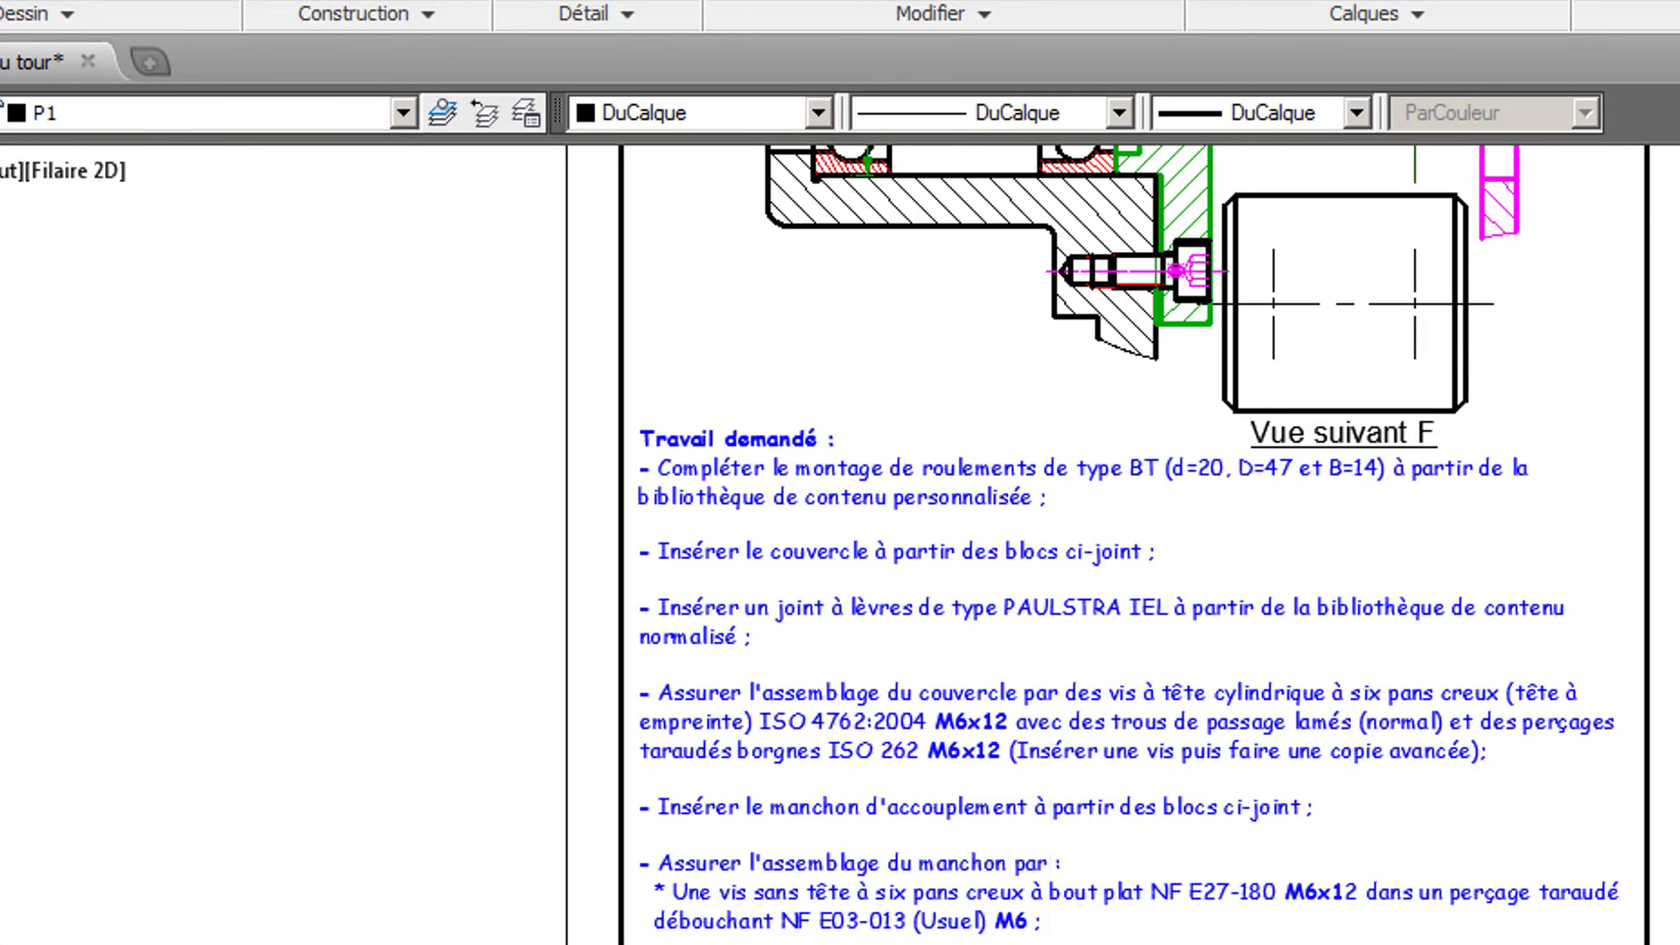
pyautogui.scroll(2, 1067, 944)
pyautogui.moveTo(1050, 944); pyautogui.dragTo(1080, 840, button='middle')
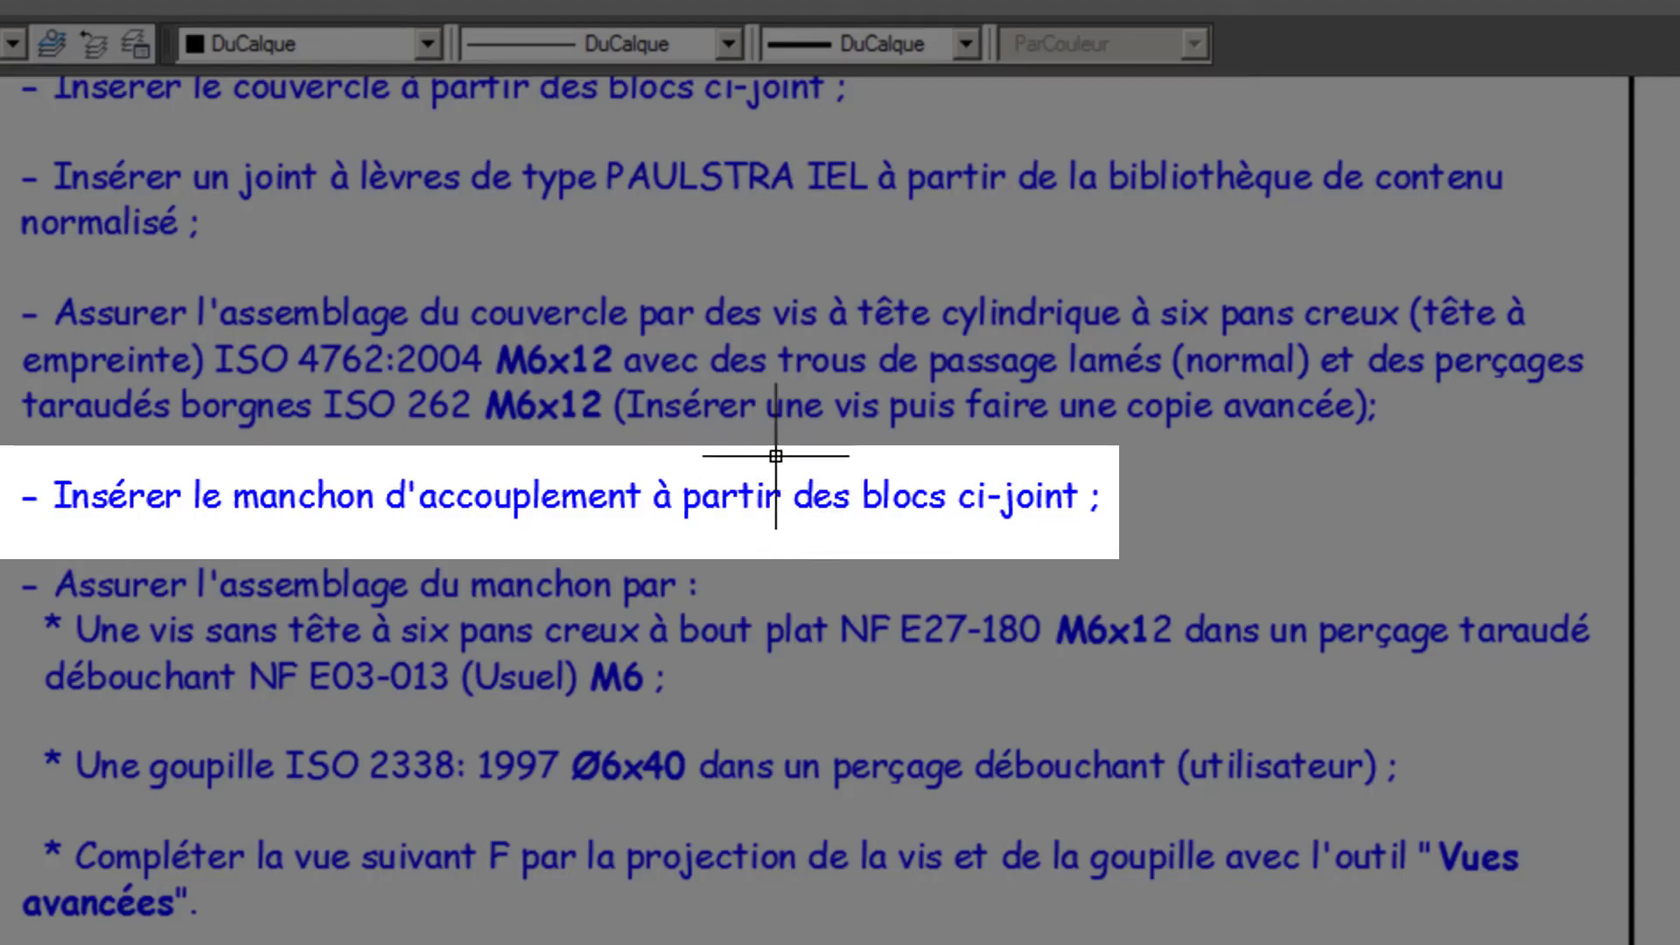
pyautogui.moveTo(778, 228)
pyautogui.mouseDown(button='middle')
pyautogui.moveTo(825, 645)
pyautogui.moveTo(818, 788)
pyautogui.mouseUp(button='middle')
pyautogui.moveTo(853, 240)
pyautogui.mouseDown(button='middle')
pyautogui.moveTo(829, 610)
pyautogui.moveTo(821, 578)
pyautogui.mouseUp(button='middle')
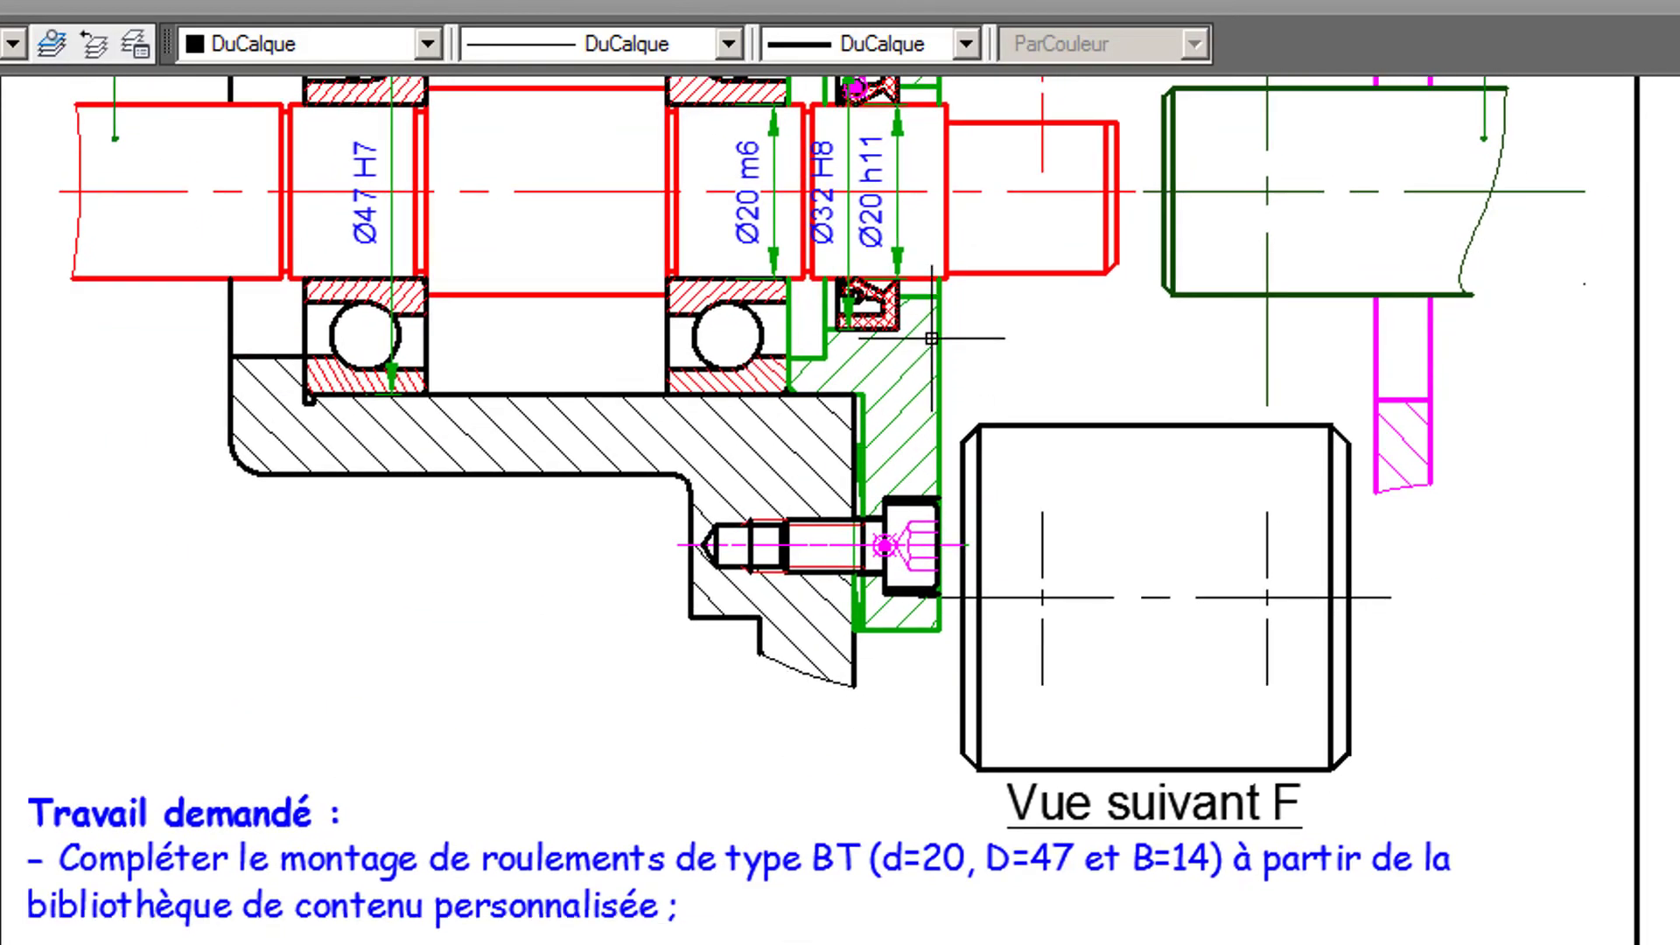
pyautogui.moveTo(929, 357)
pyautogui.mouseDown(button='middle')
pyautogui.moveTo(901, 778)
pyautogui.moveTo(733, 758)
pyautogui.mouseUp(button='middle')
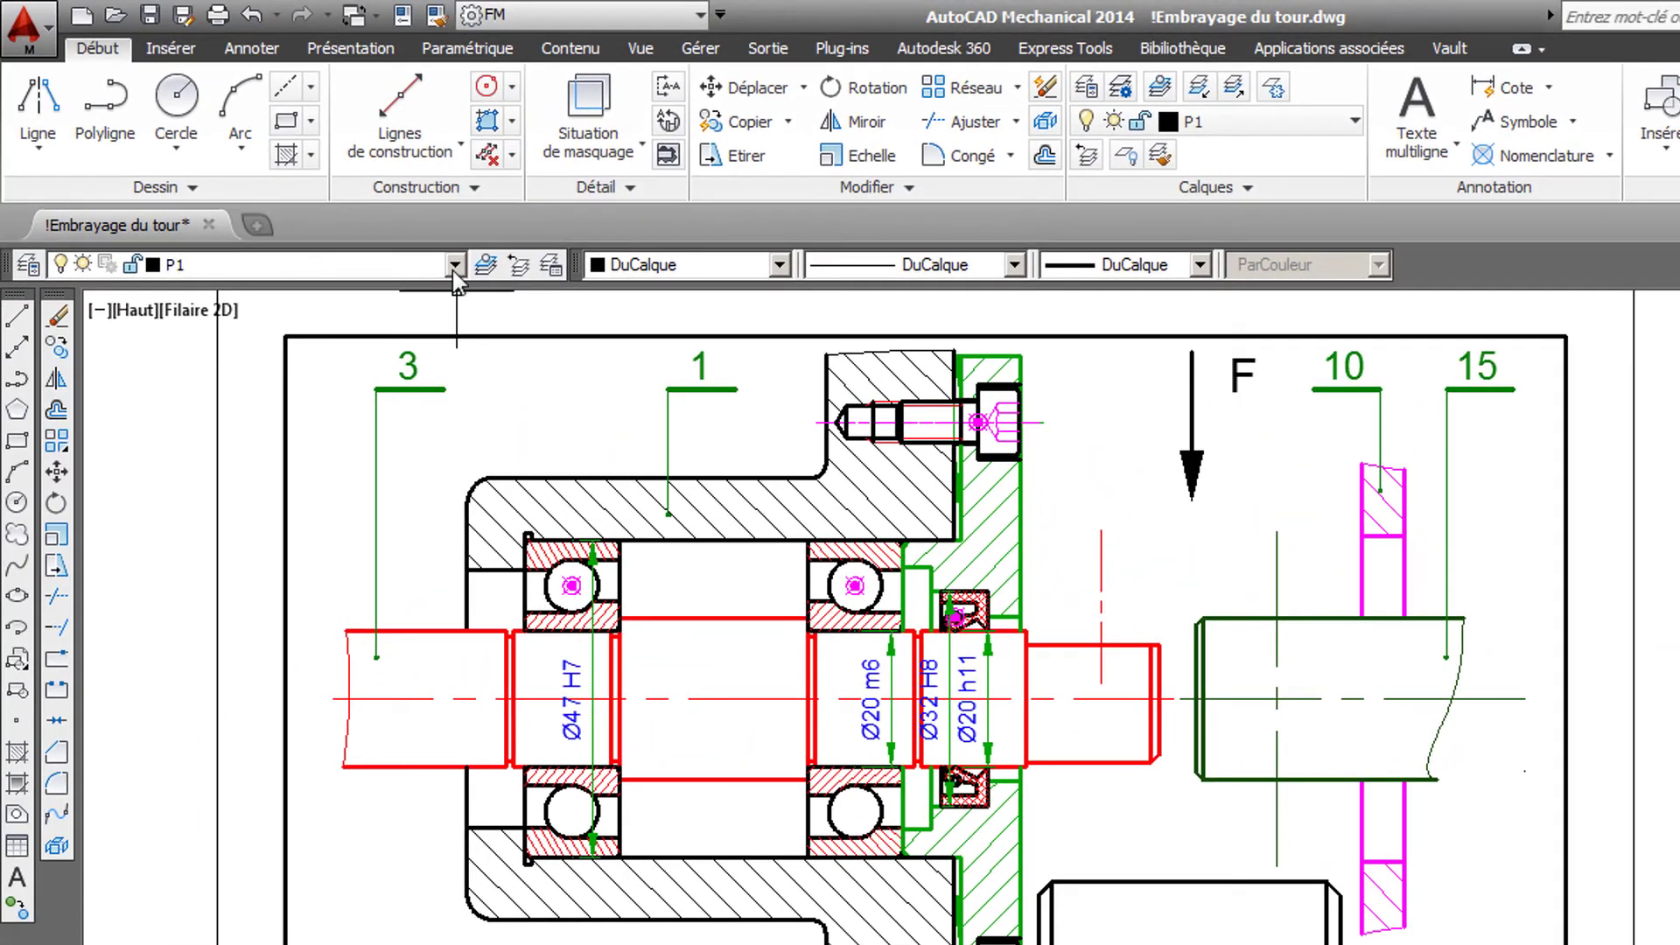
# - Make manchon the current layer
pyautogui.click(453, 271)
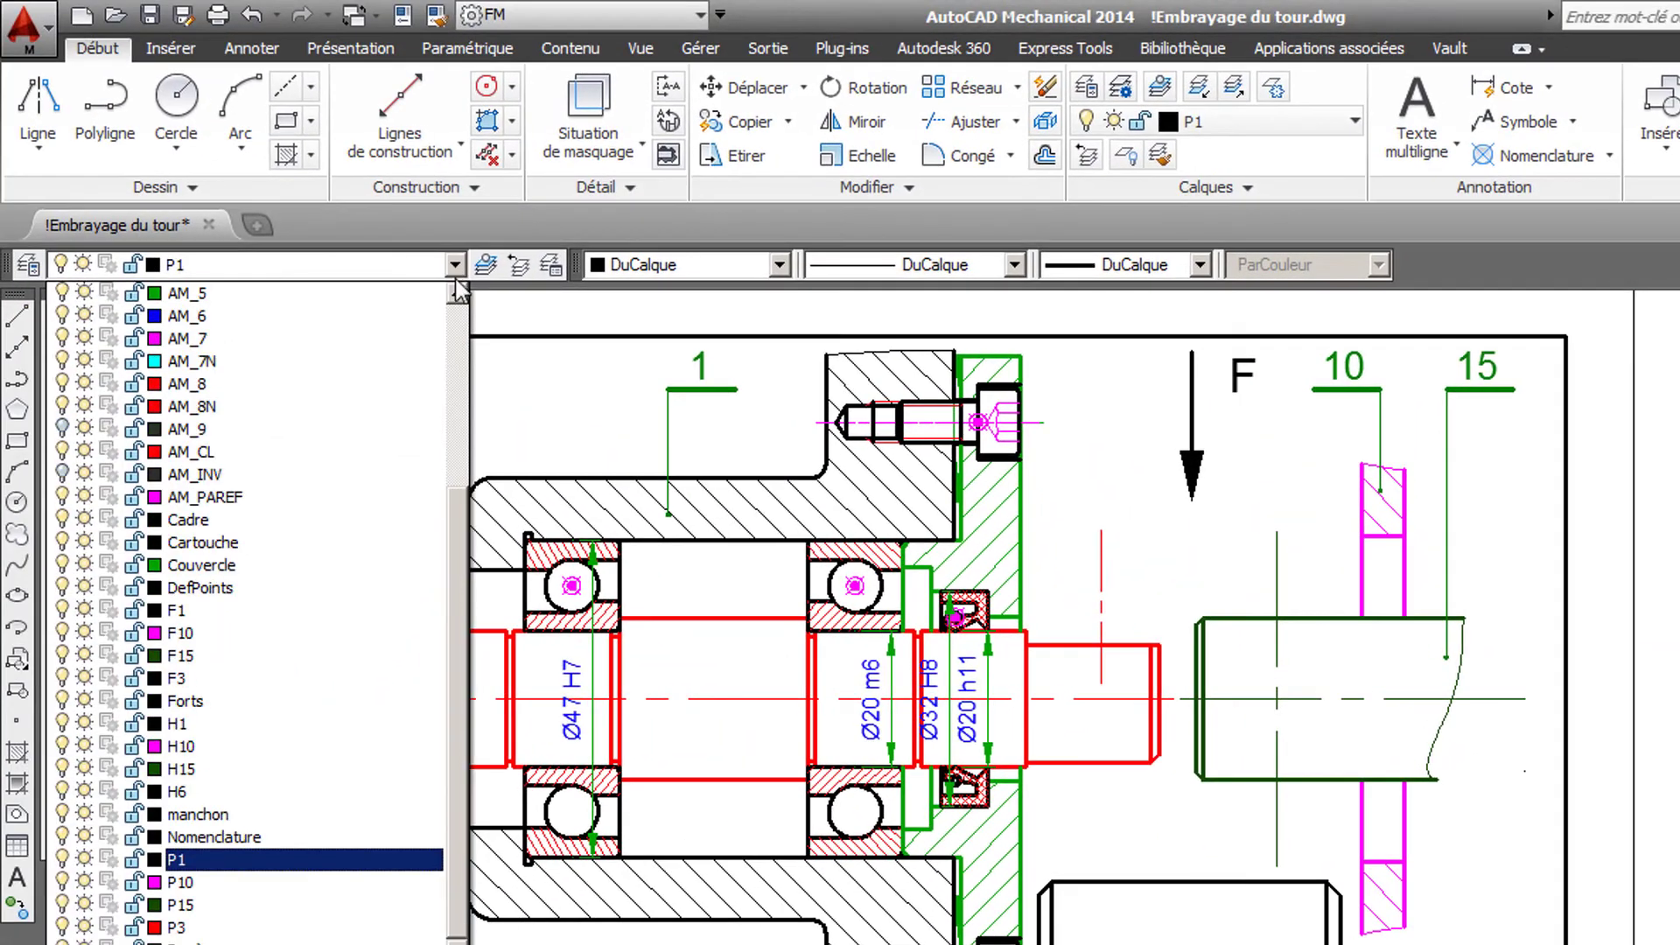
pyautogui.scroll(1, 458, 549)
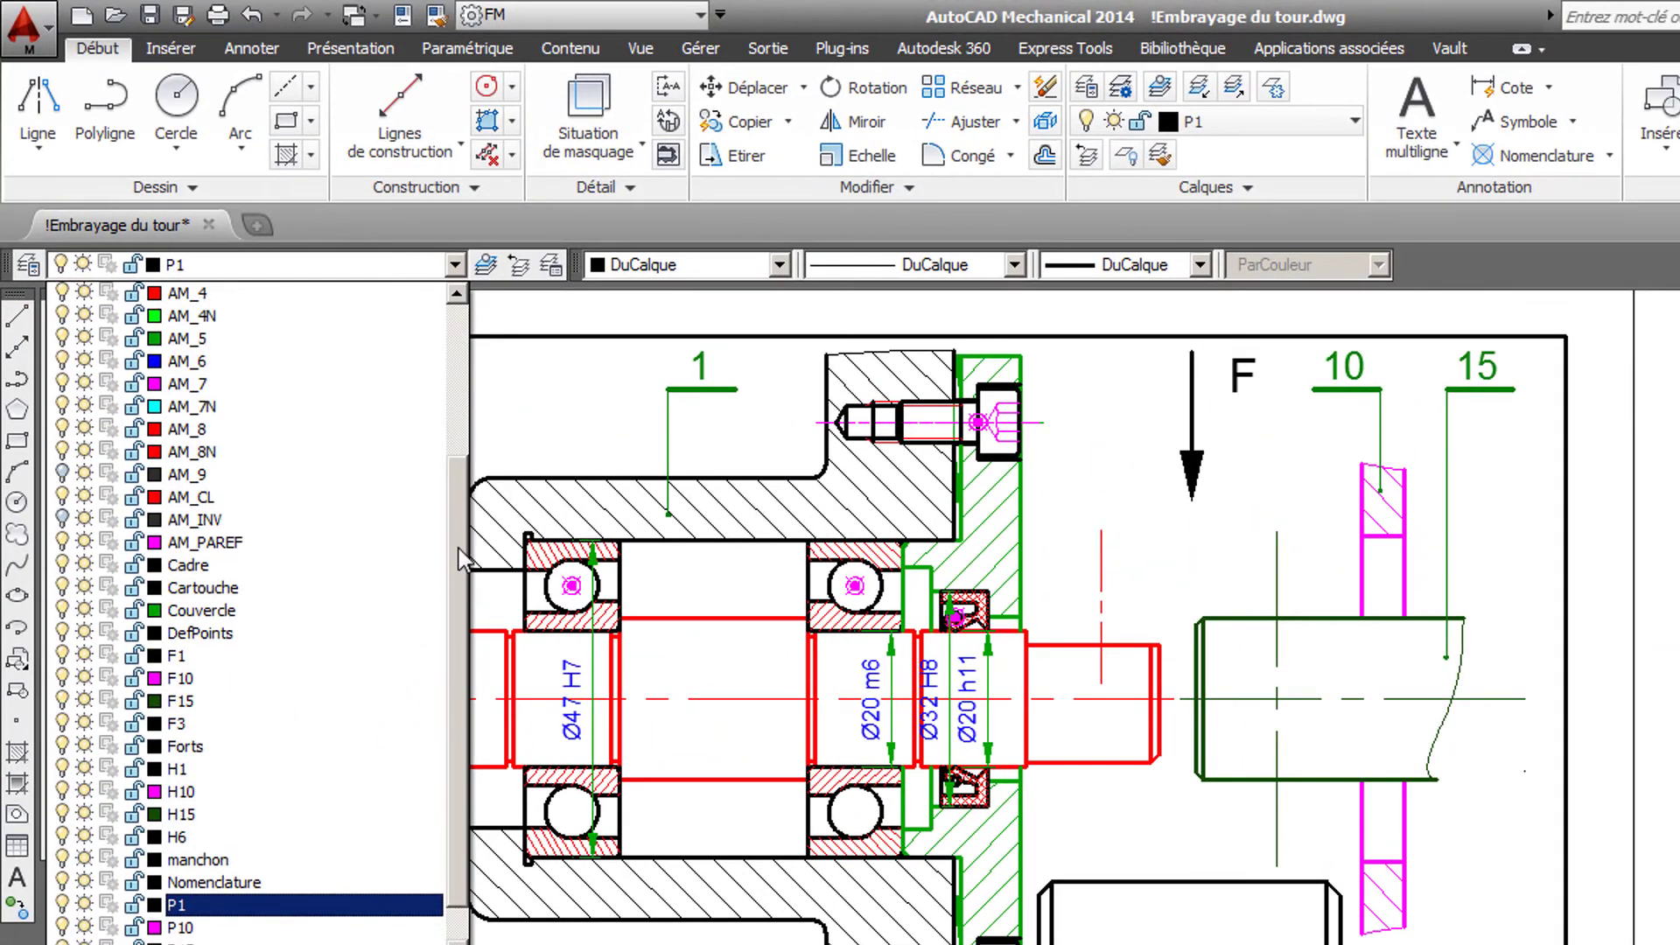
pyautogui.moveTo(458, 549)
pyautogui.mouseDown()
pyautogui.moveTo(459, 512)
pyautogui.moveTo(460, 541)
pyautogui.mouseUp()
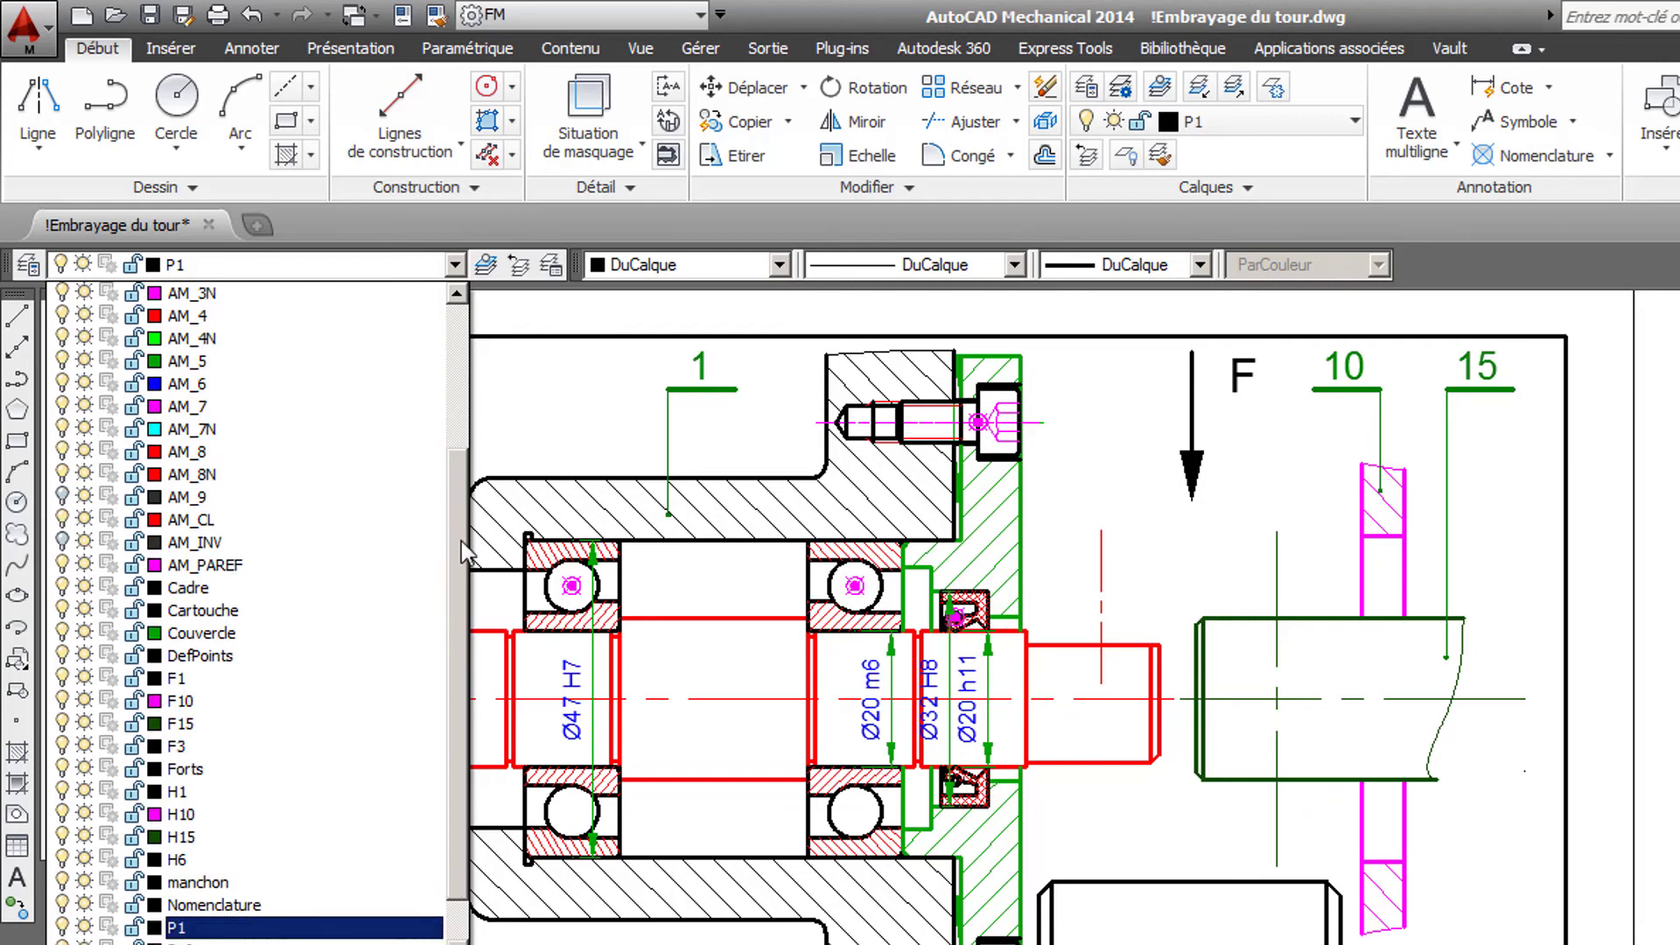
pyautogui.click(223, 882)
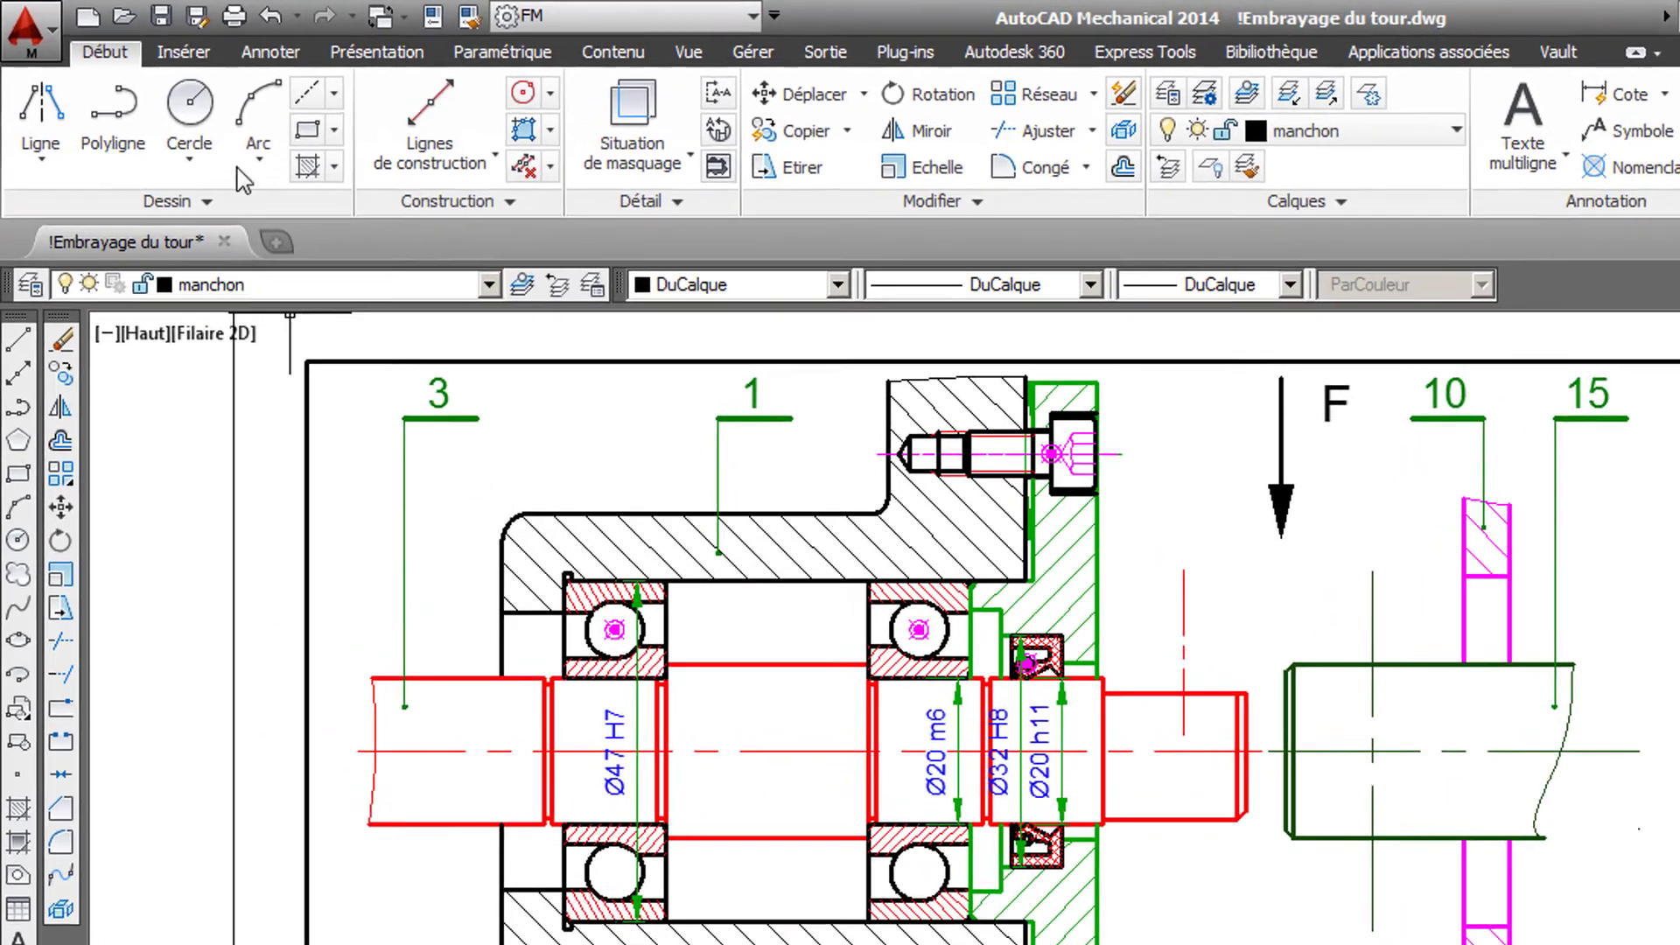
# - Insert the Manchon.dwg block at the intersection of shaft 15's axis and its vertical centreline
pyautogui.click(182, 52)
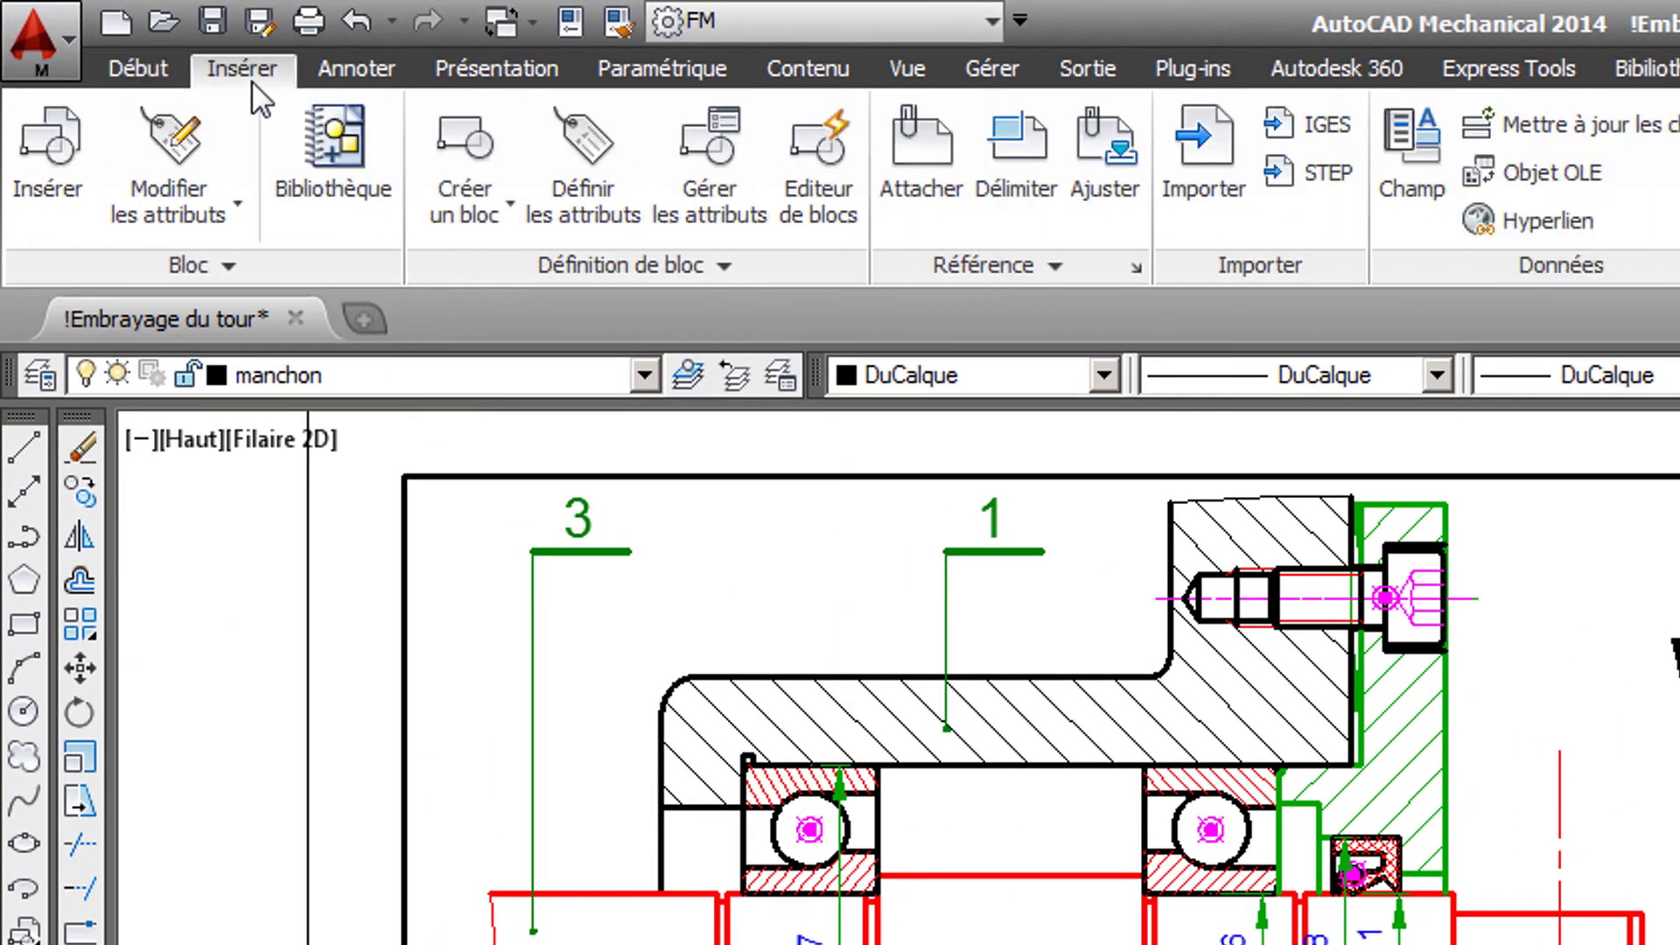
pyautogui.click(49, 162)
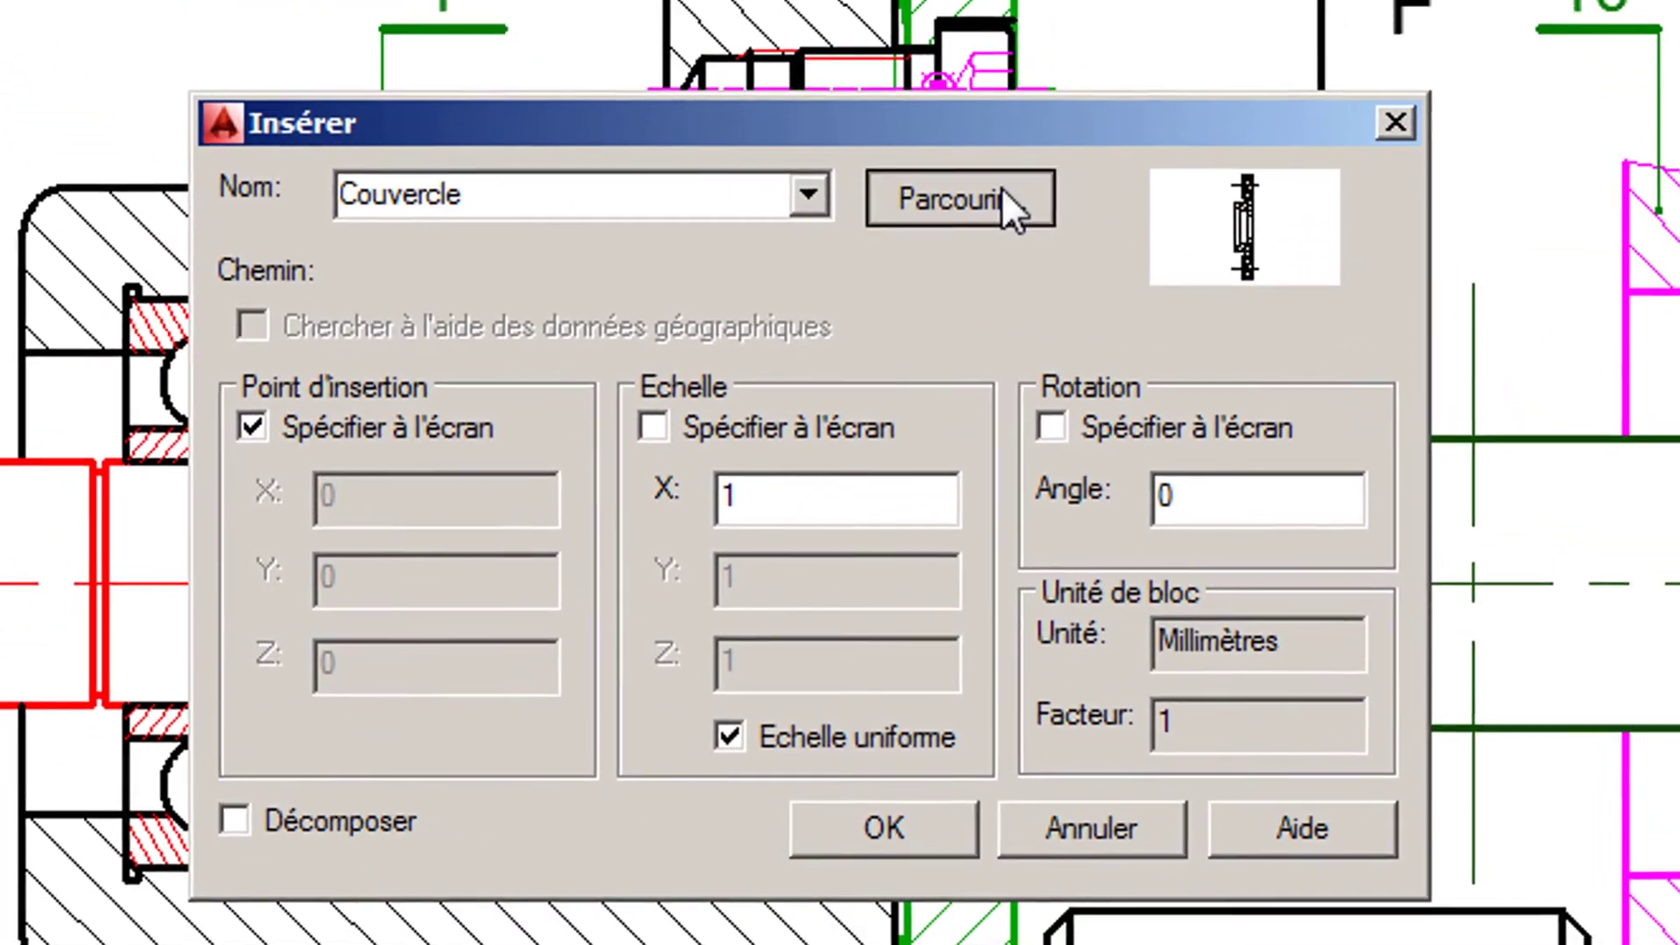
pyautogui.click(1005, 194)
pyautogui.click(494, 260)
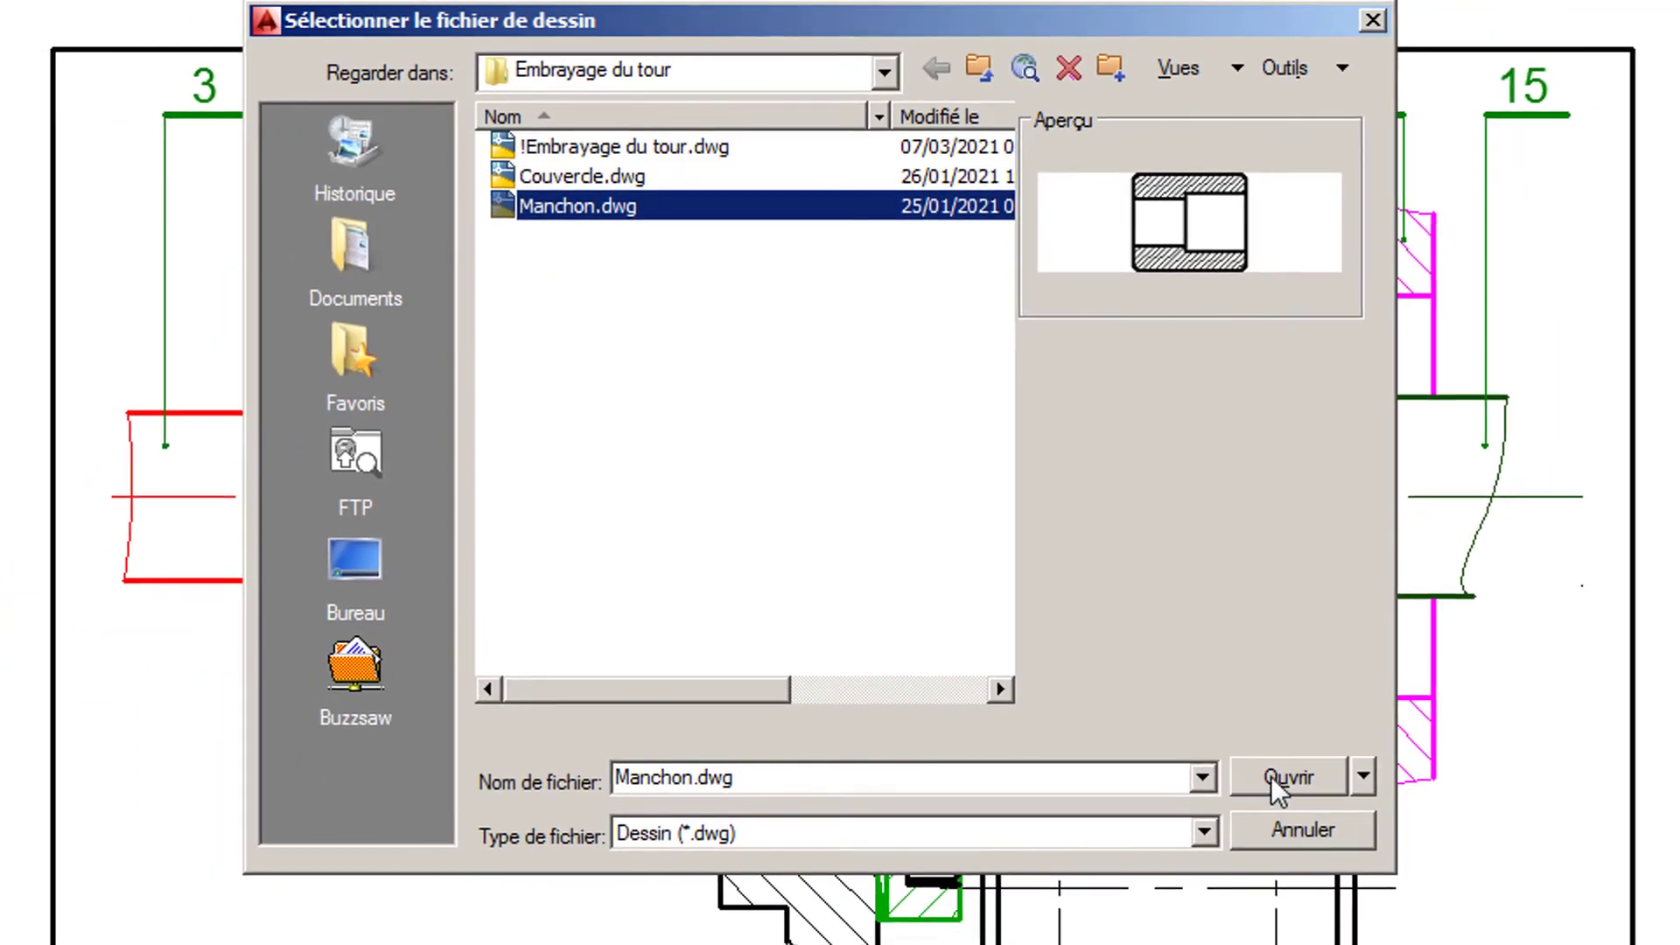
pyautogui.click(1338, 944)
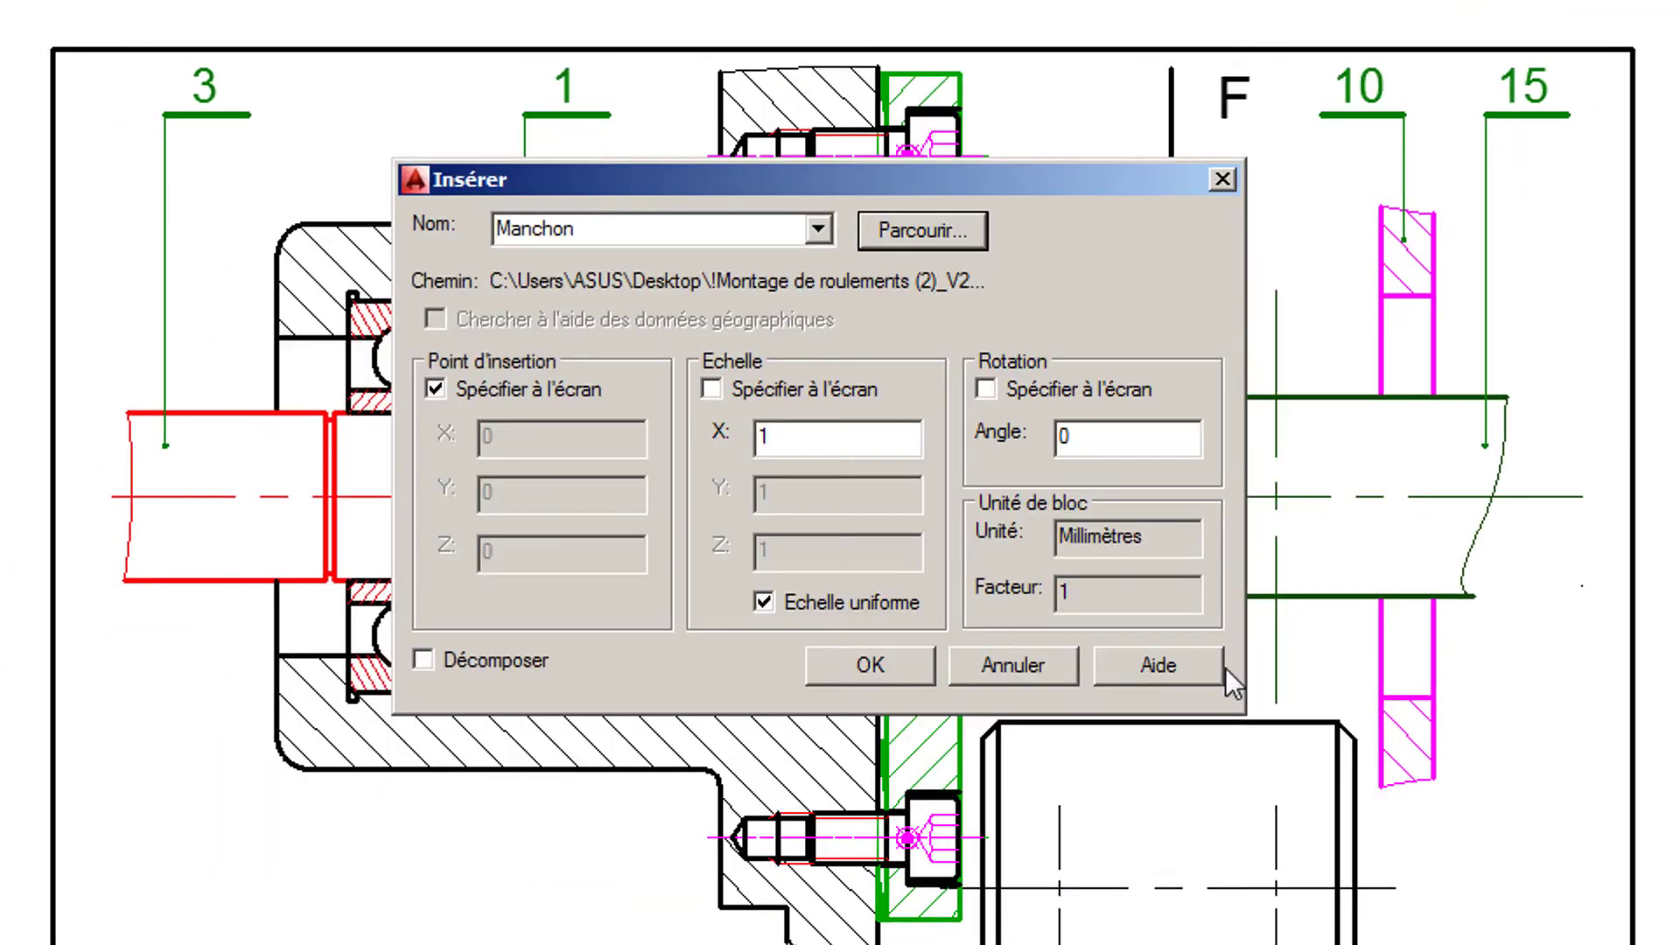
pyautogui.click(872, 665)
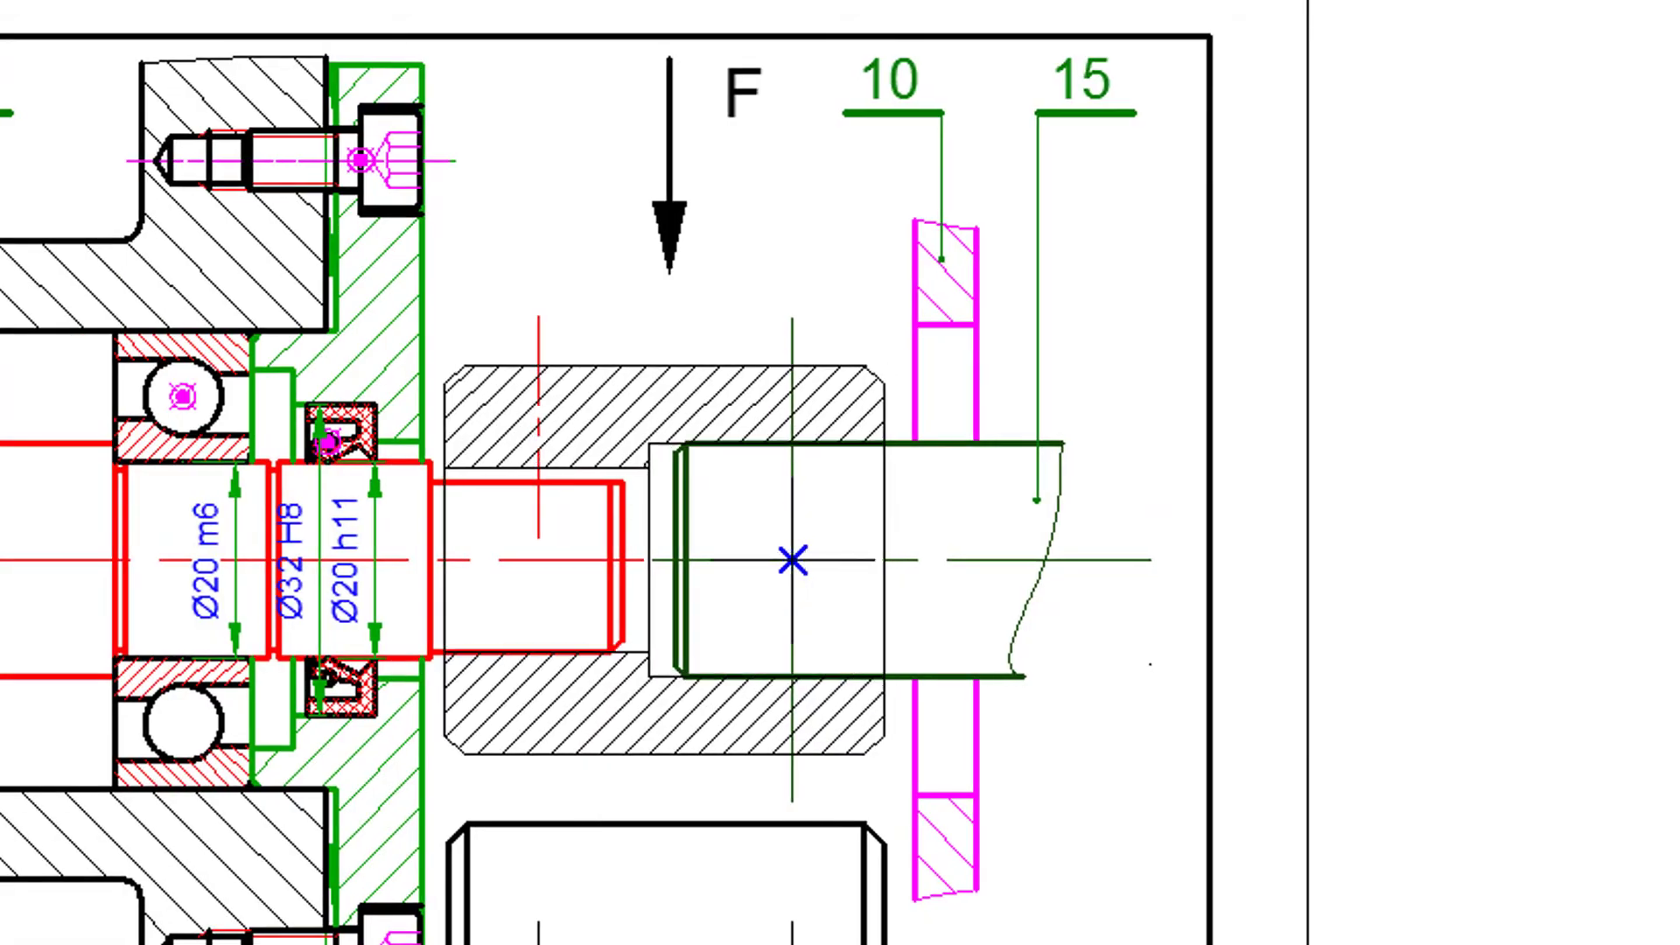
pyautogui.click(792, 560)
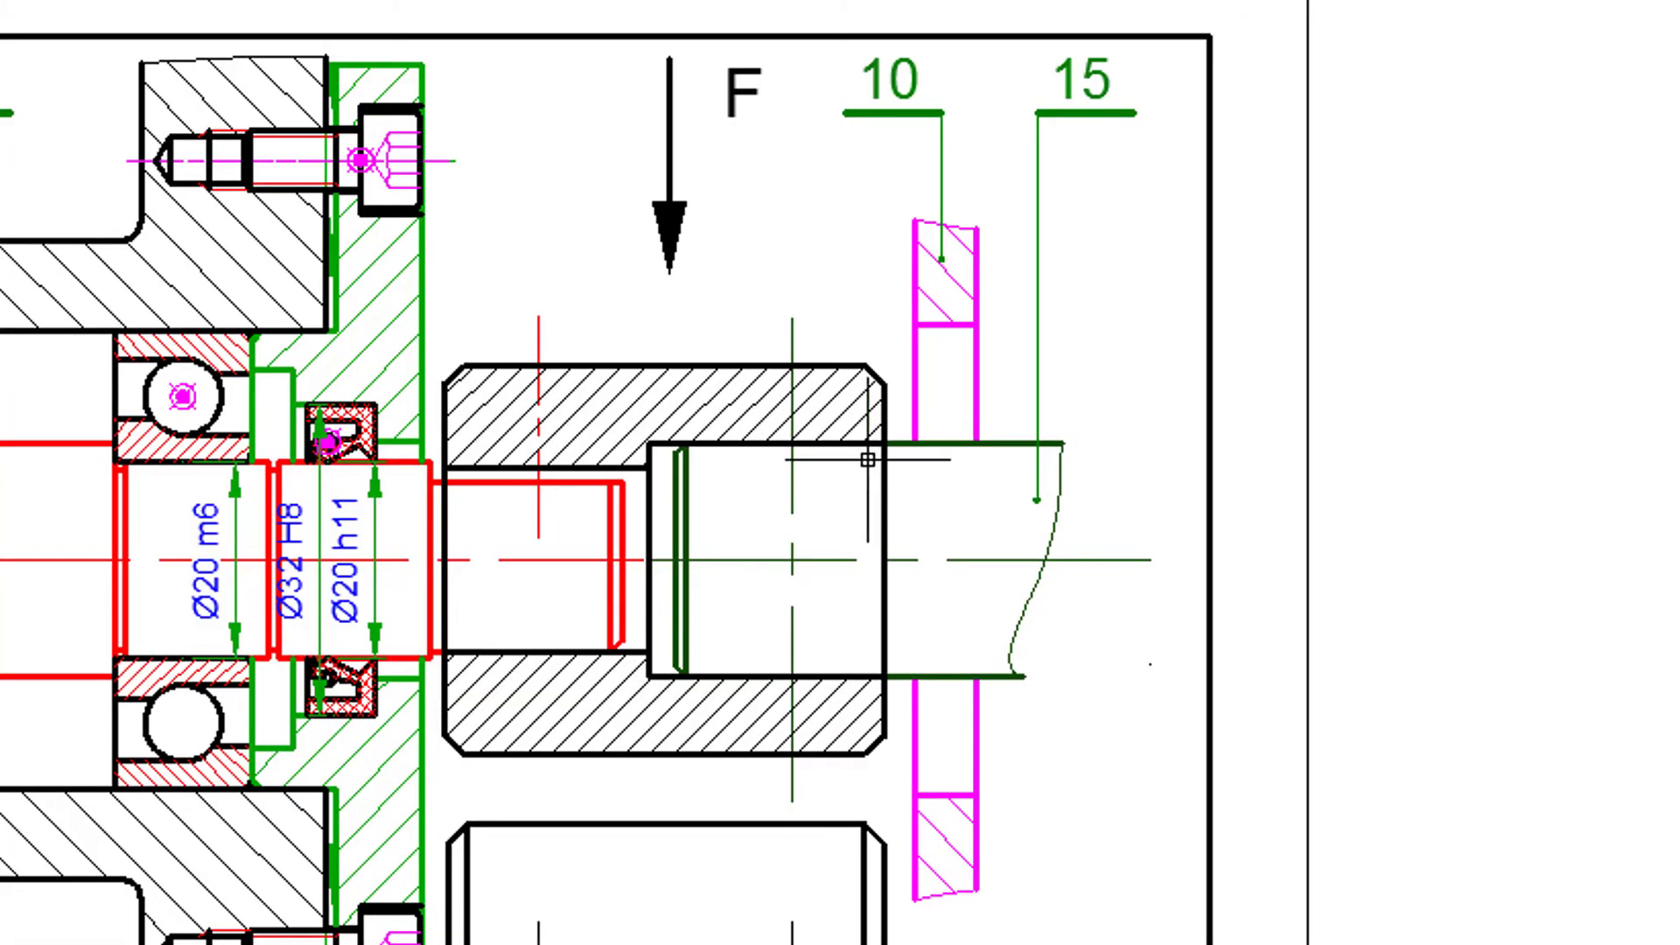
# - Explode the inserted Manchon block with the BURST command
pyautogui.scroll(2, 806, 585)
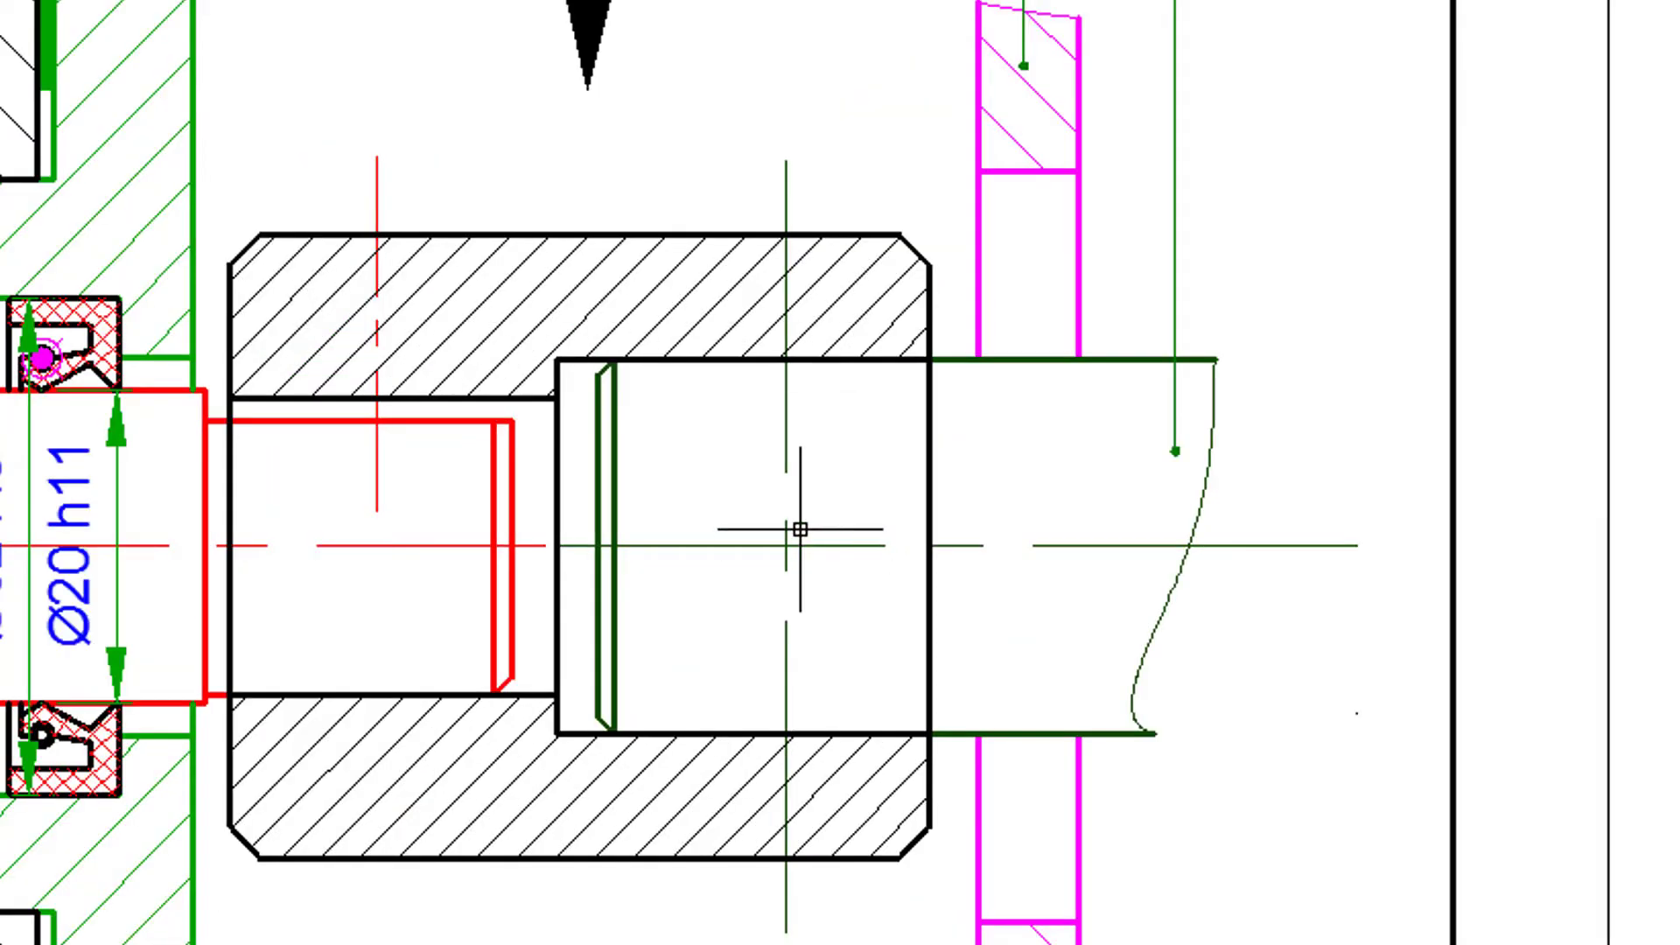
pyautogui.moveTo(800, 529); pyautogui.dragTo(884, 487, button='middle')
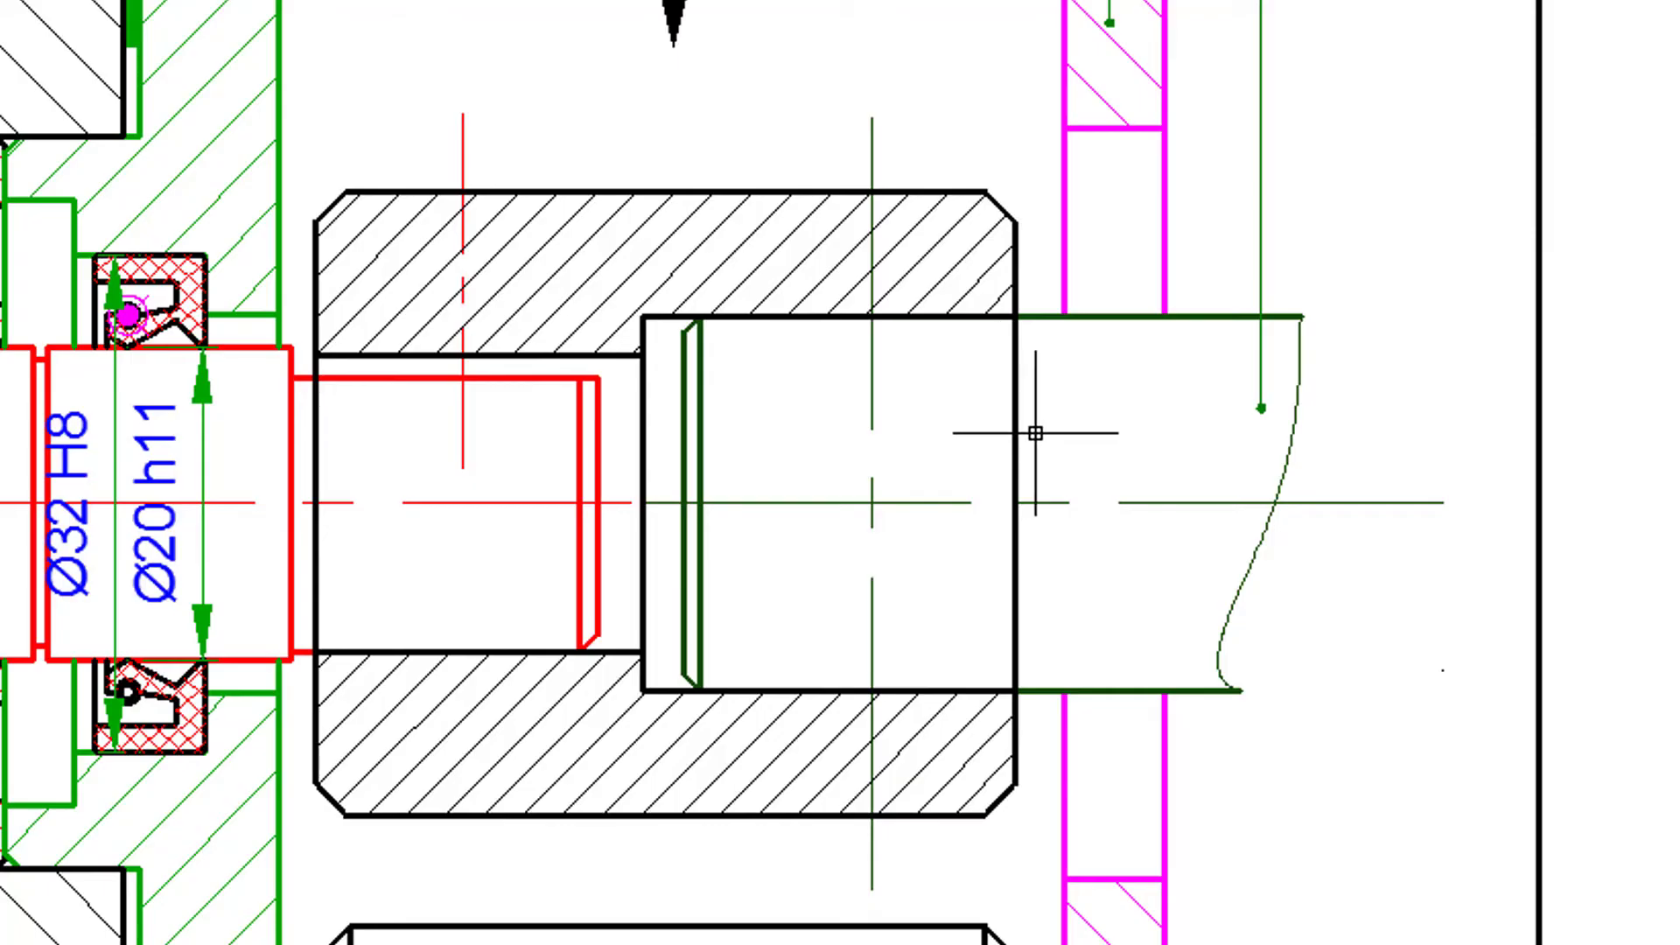
pyautogui.click(536, 198)
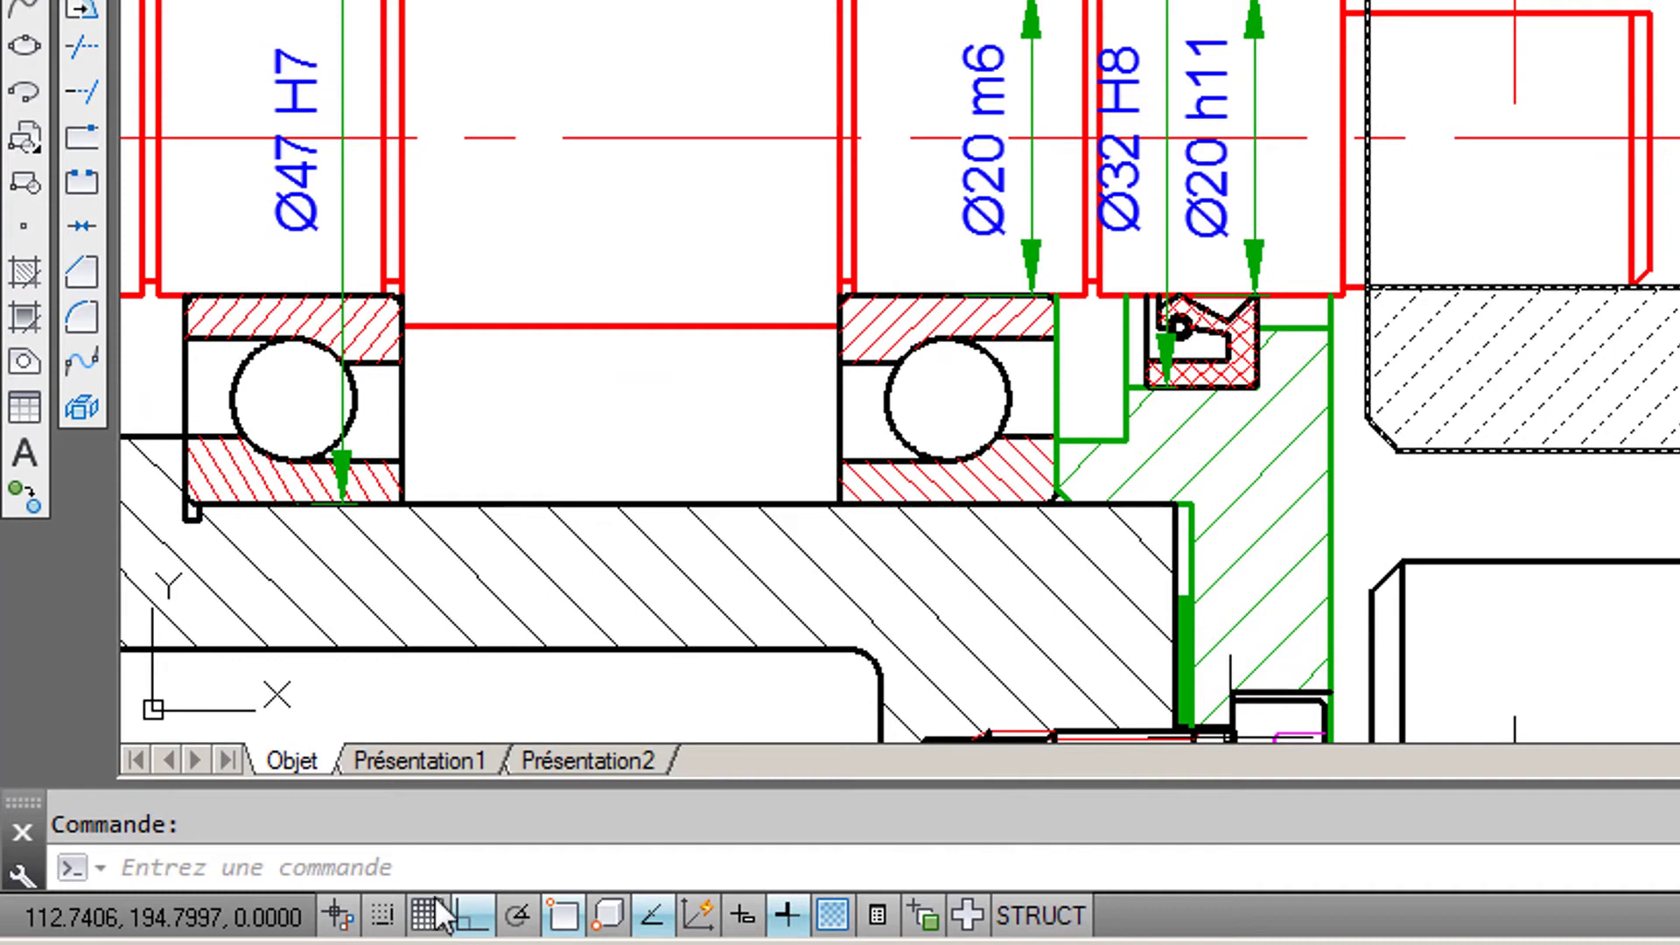
pyautogui.click(316, 866)
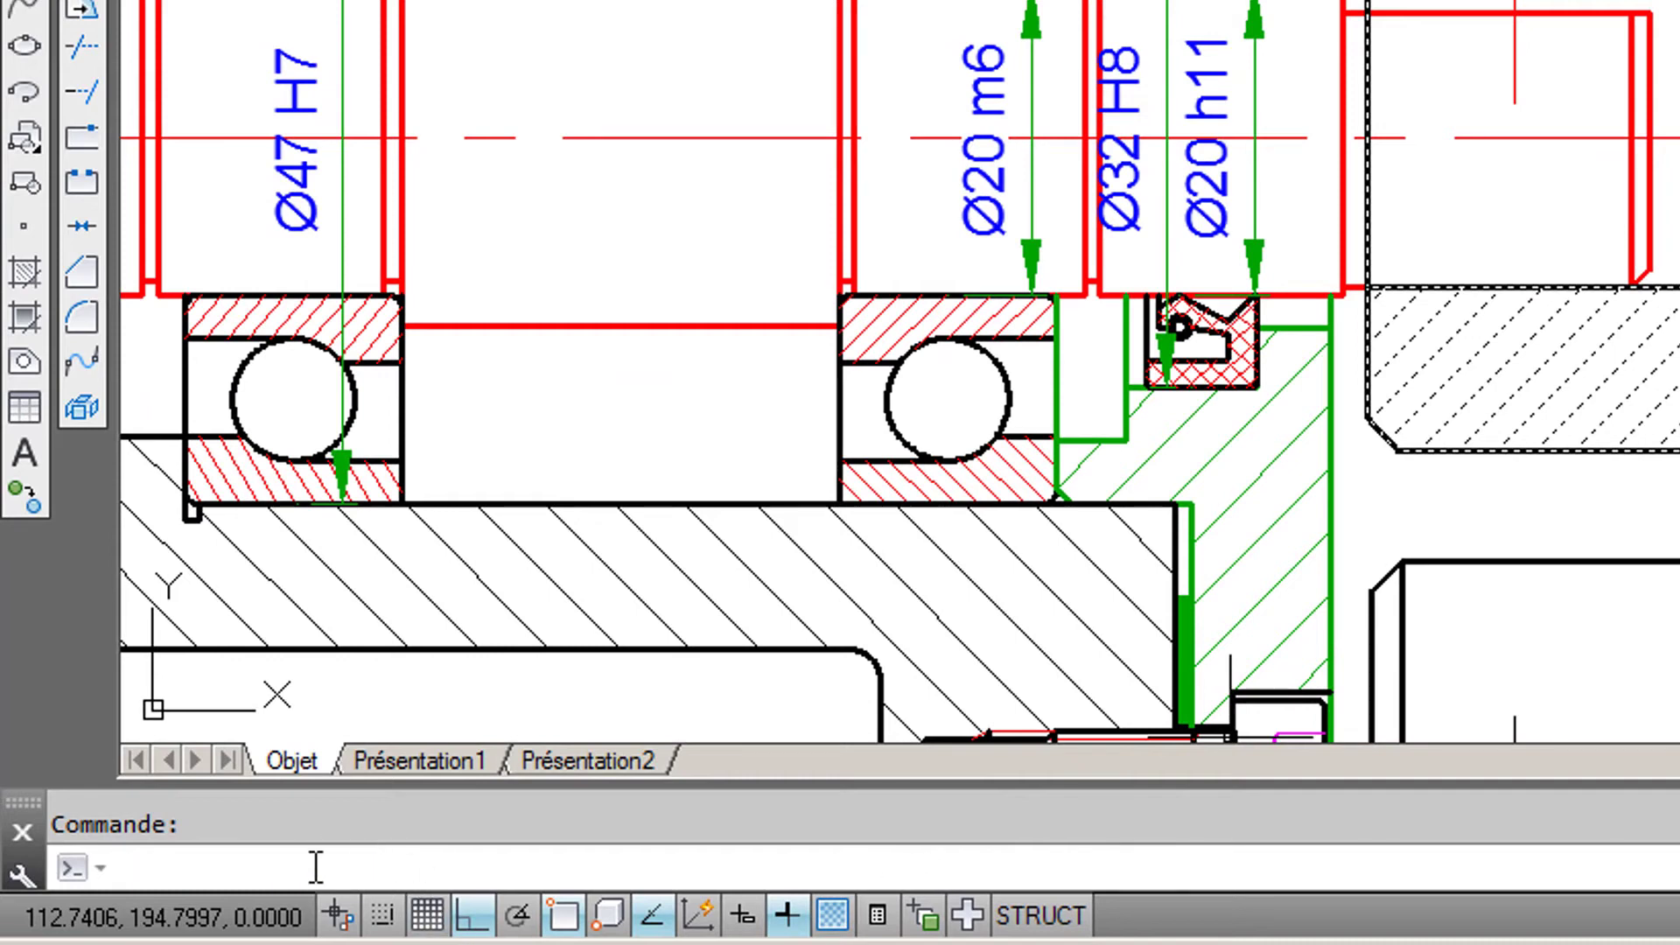
pyautogui.write('burst')
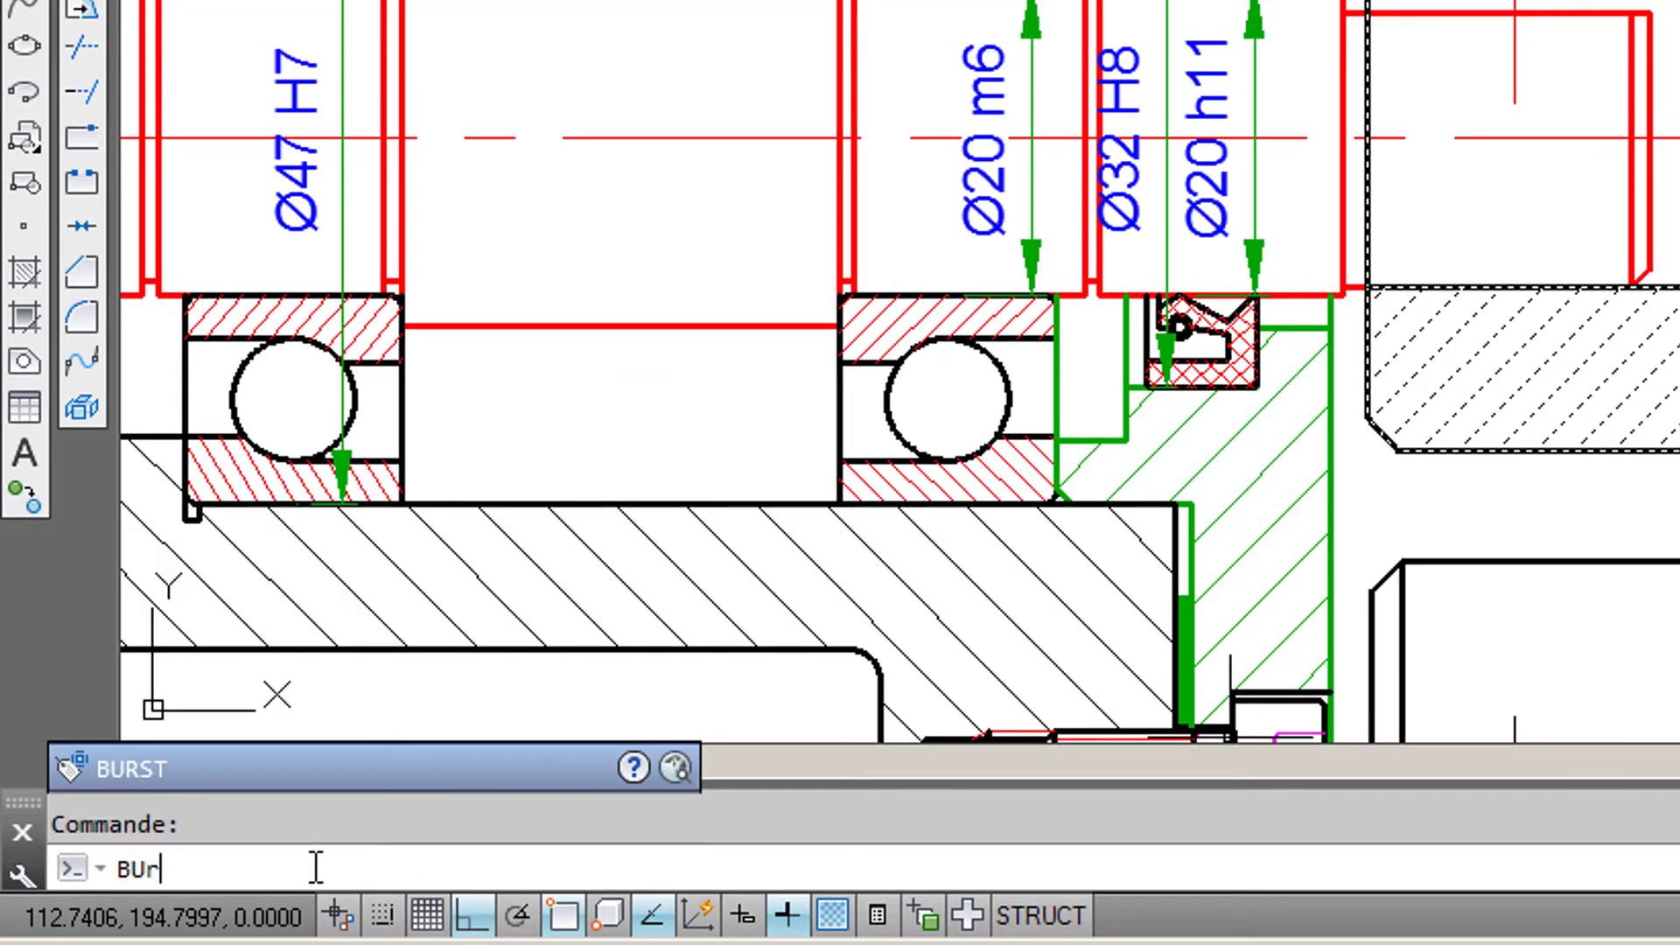
pyautogui.press('Return')
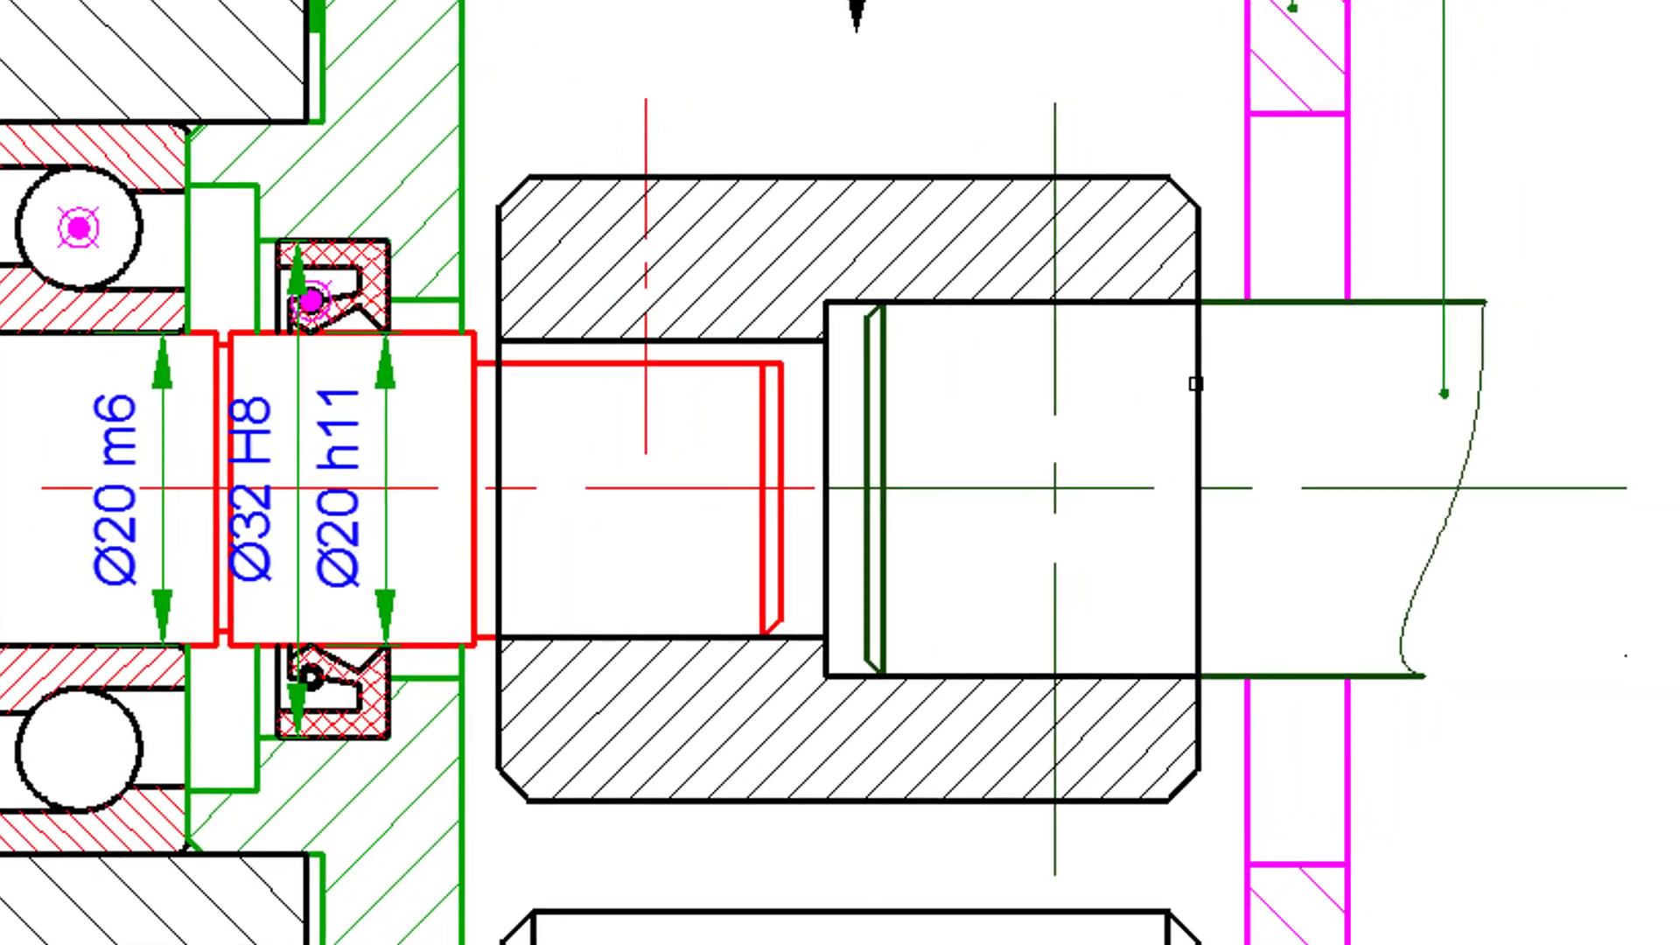
# - Trim the sleeve's two end-face lines where they cross the shafts, using the shaft outlines and the lower bore line as cutting edges
pyautogui.click(1236, 303)
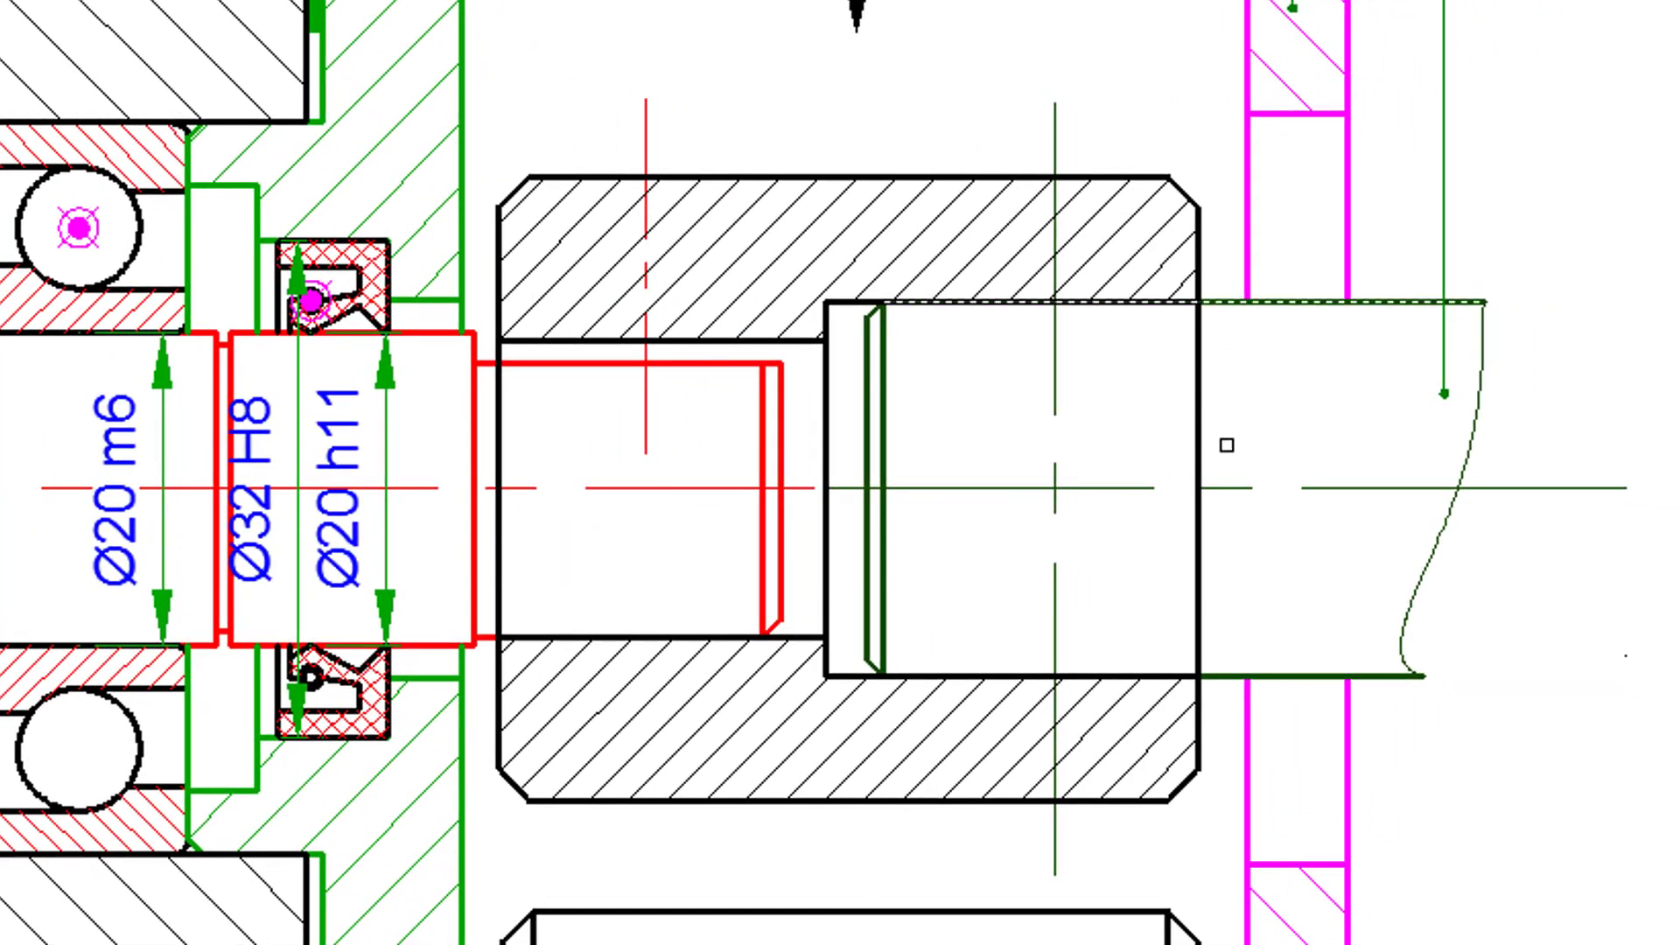
pyautogui.click(1296, 676)
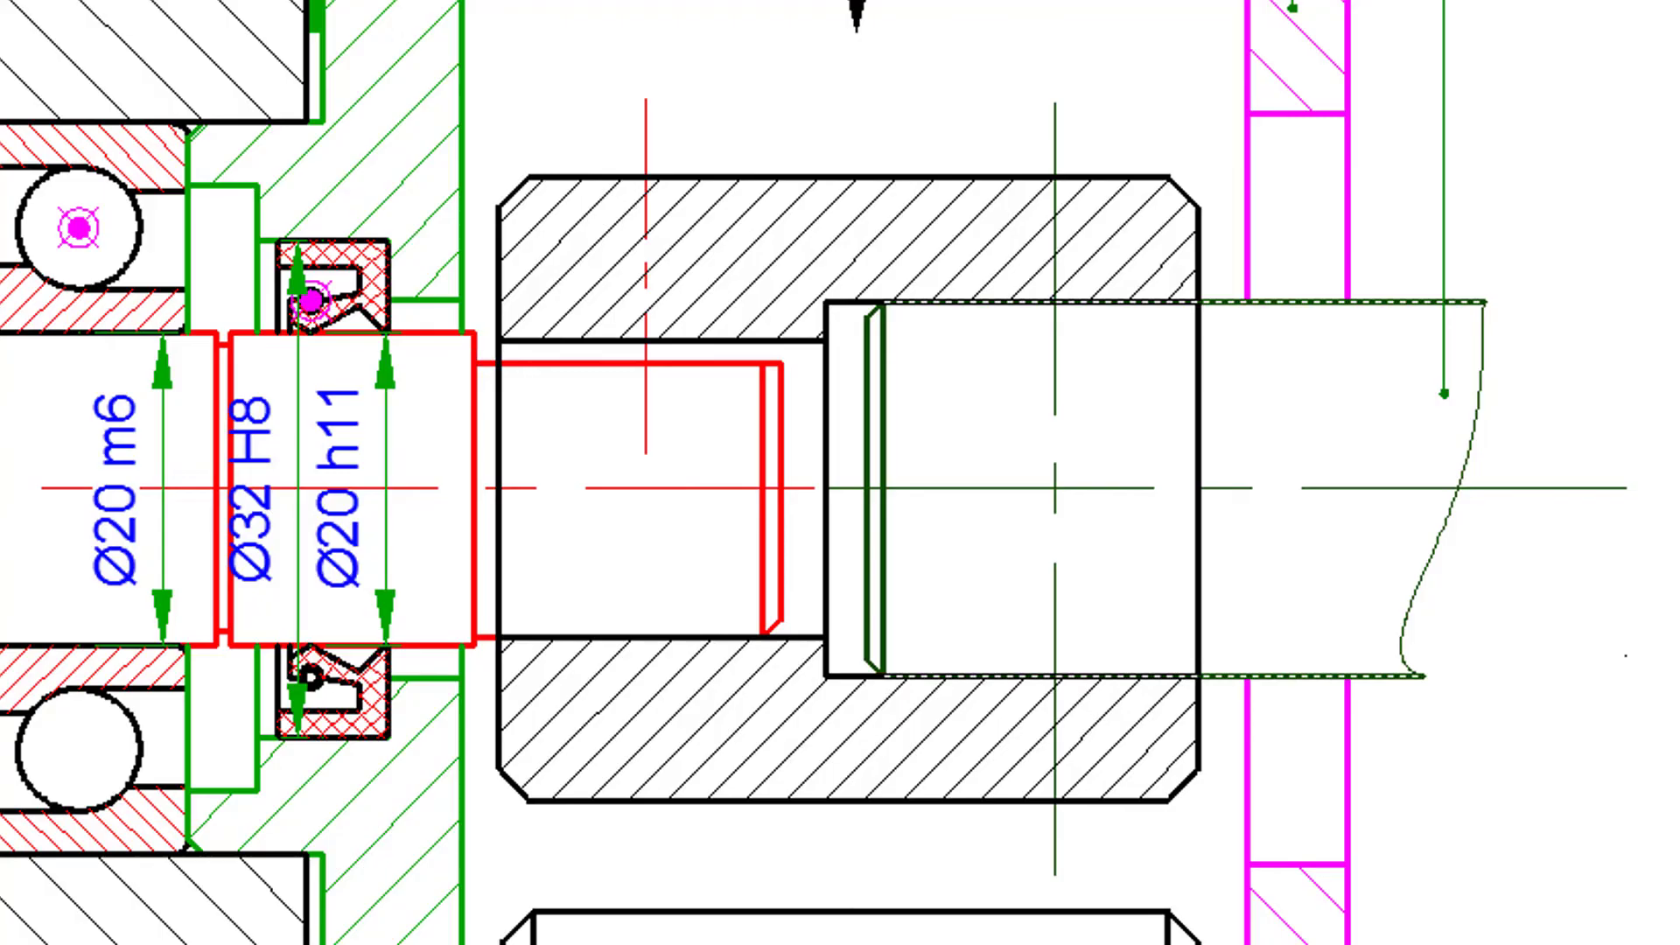
pyautogui.click(518, 363)
pyautogui.click(1192, 434)
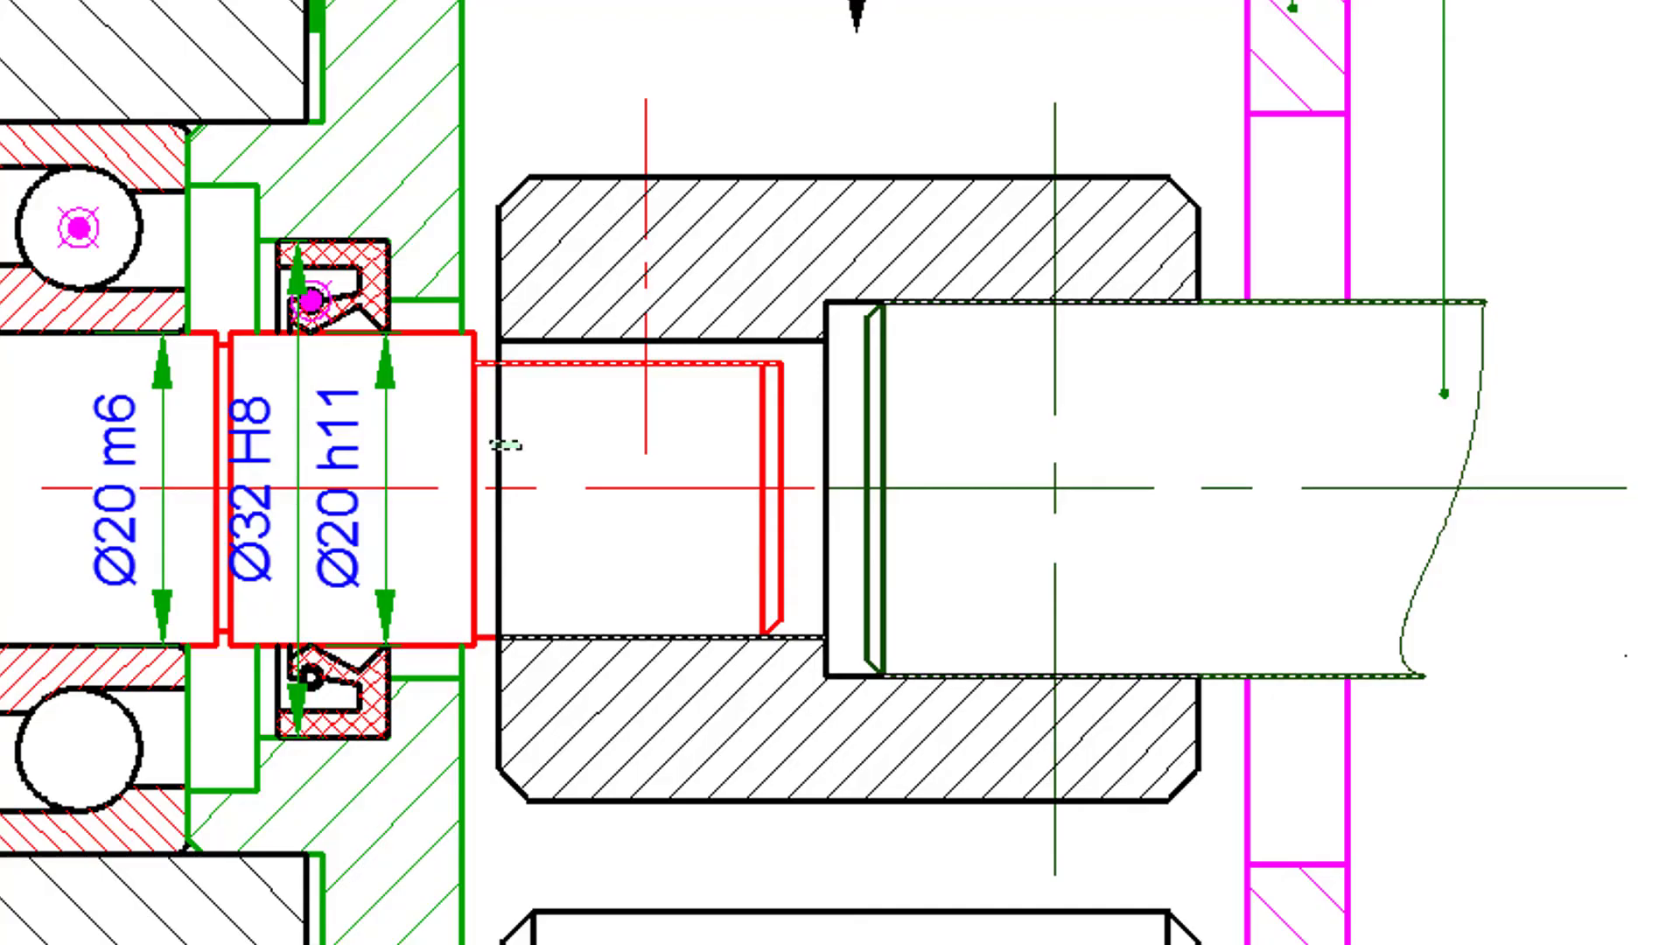
pyautogui.click(501, 444)
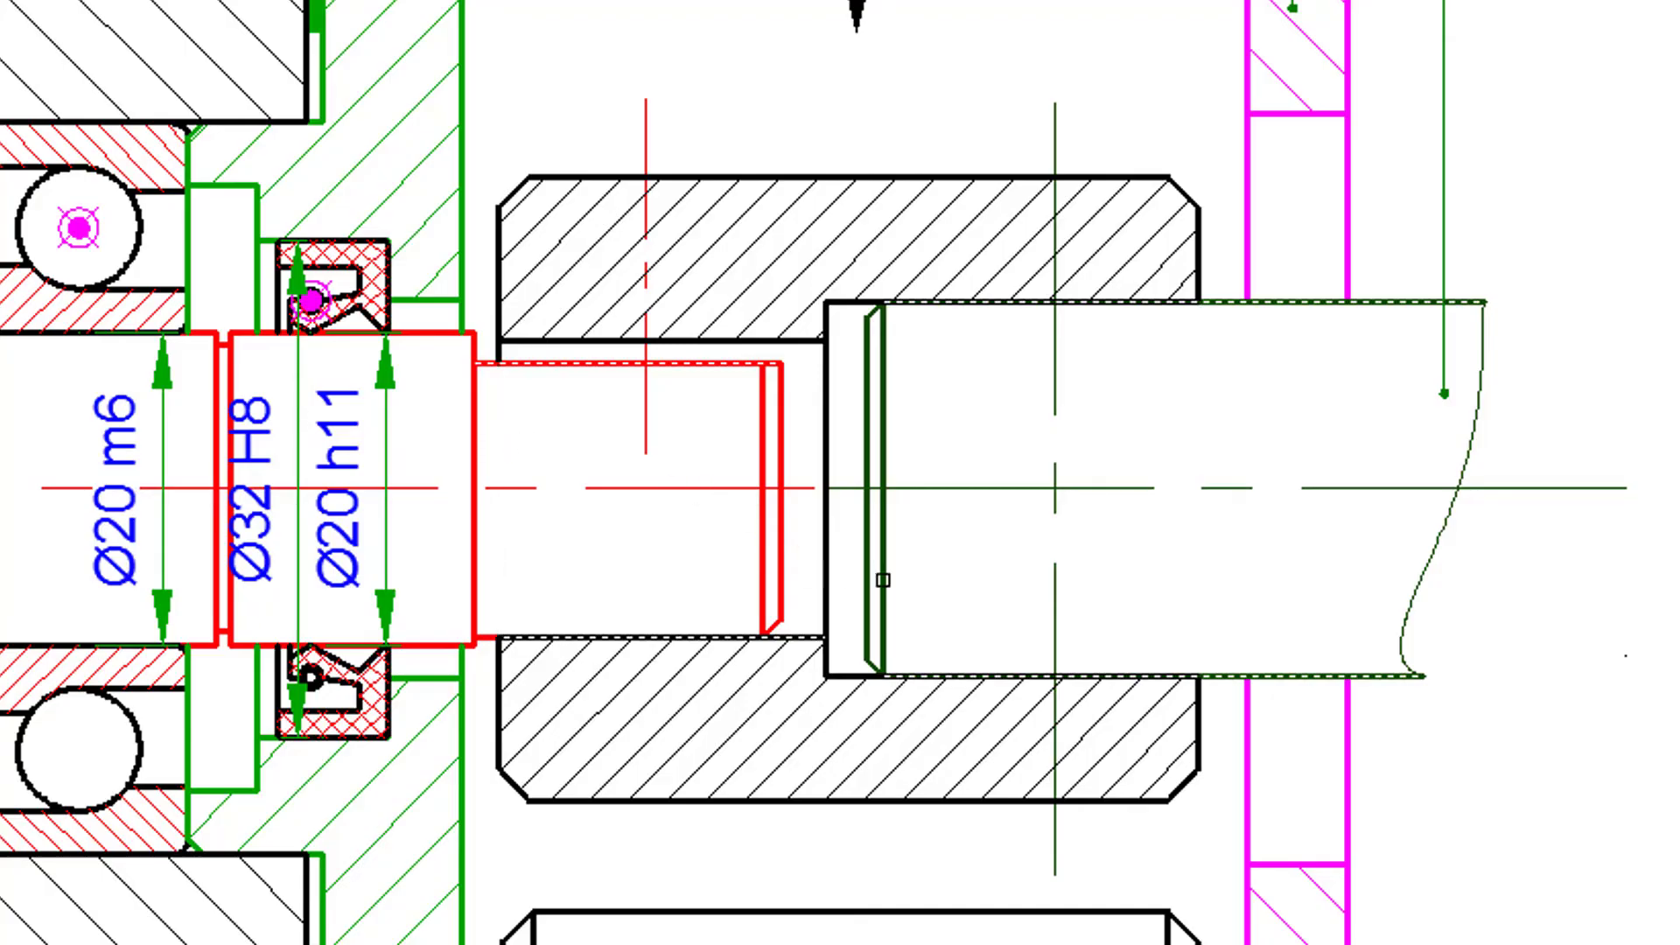
# - Read the Travail demandé list for the screw and tapped hole required to fasten the coupling sleeve
pyautogui.scroll(-2, 955, 569)
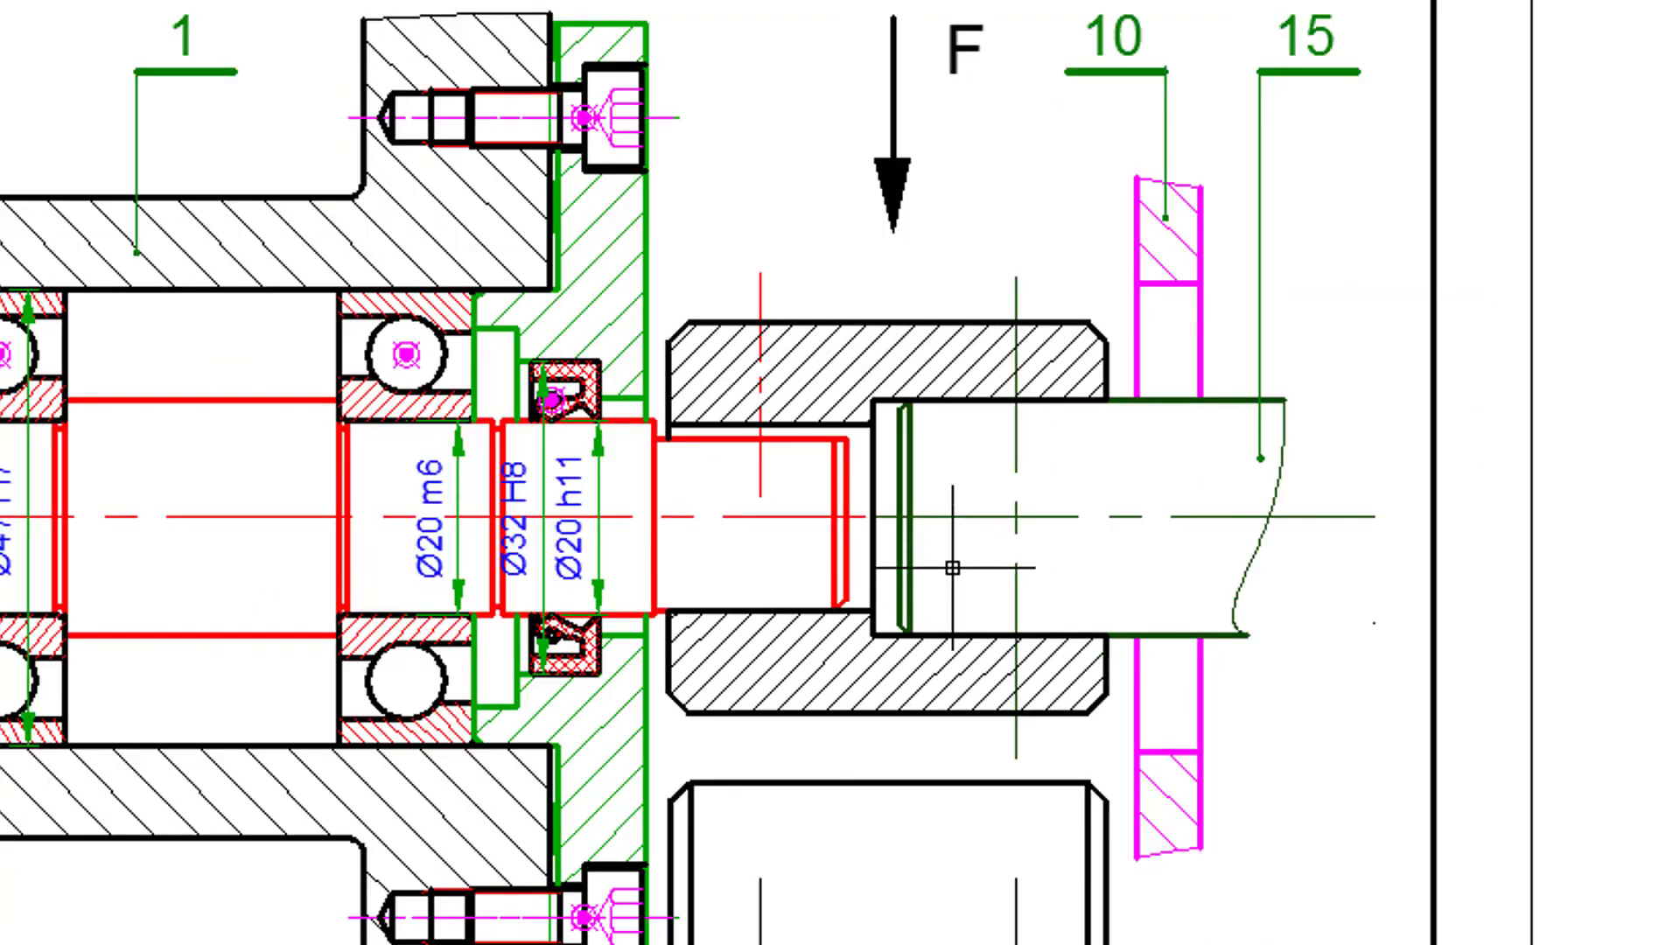
pyautogui.moveTo(997, 827); pyautogui.dragTo(1014, 0, button='middle')
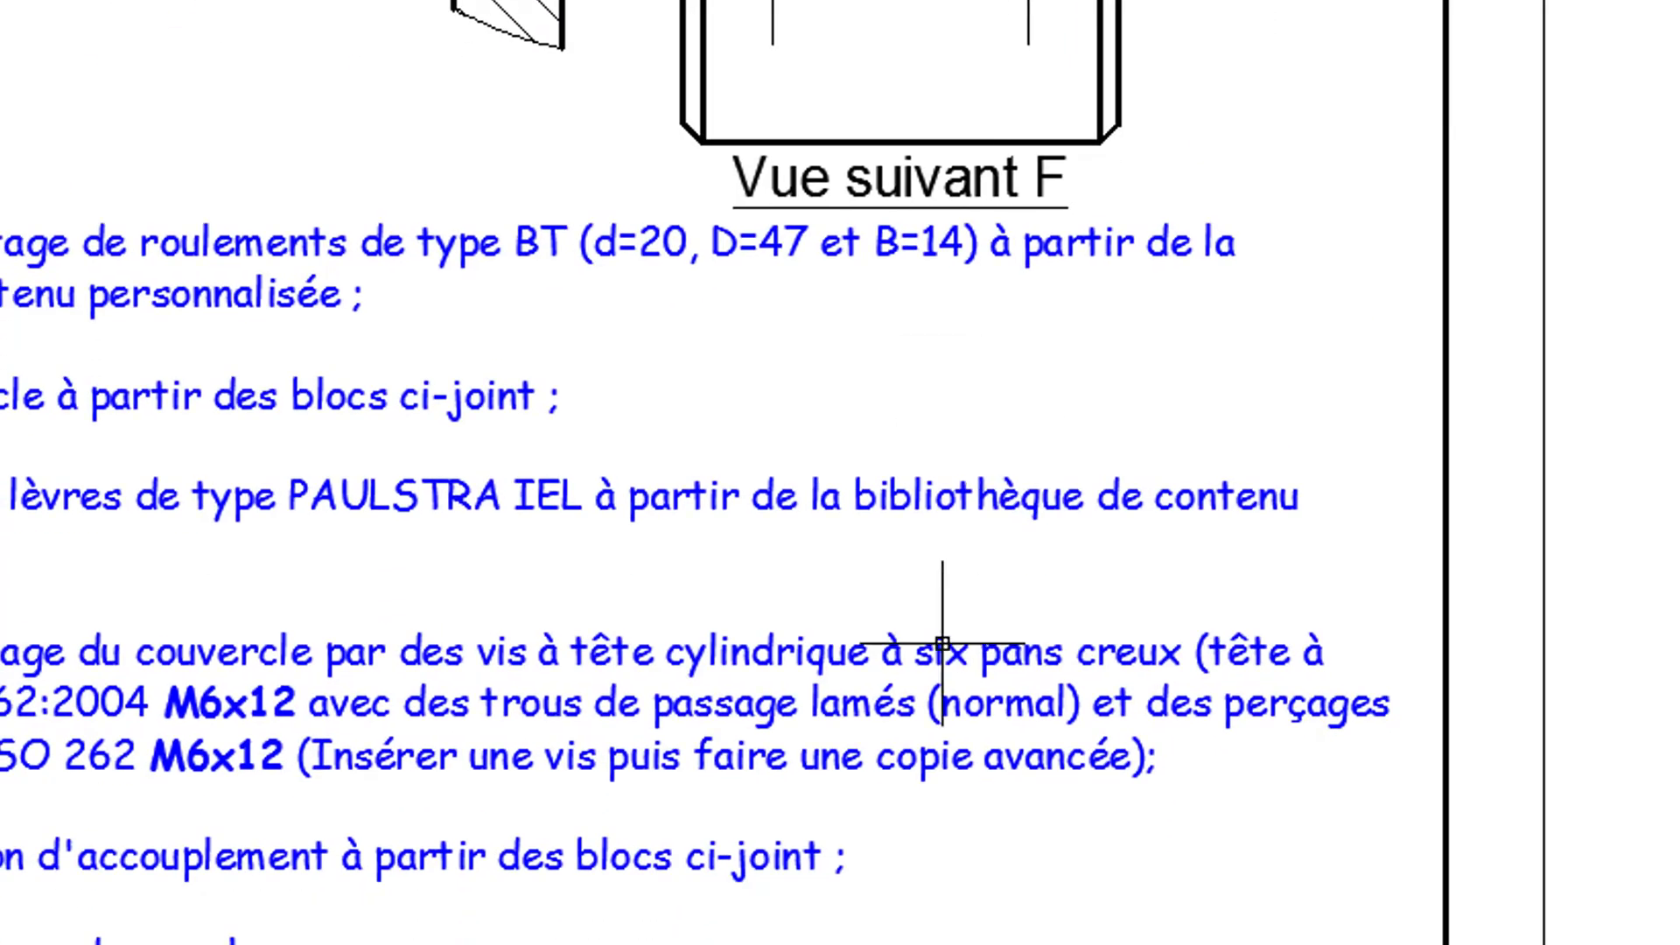
pyautogui.moveTo(910, 691); pyautogui.dragTo(998, 138, button='middle')
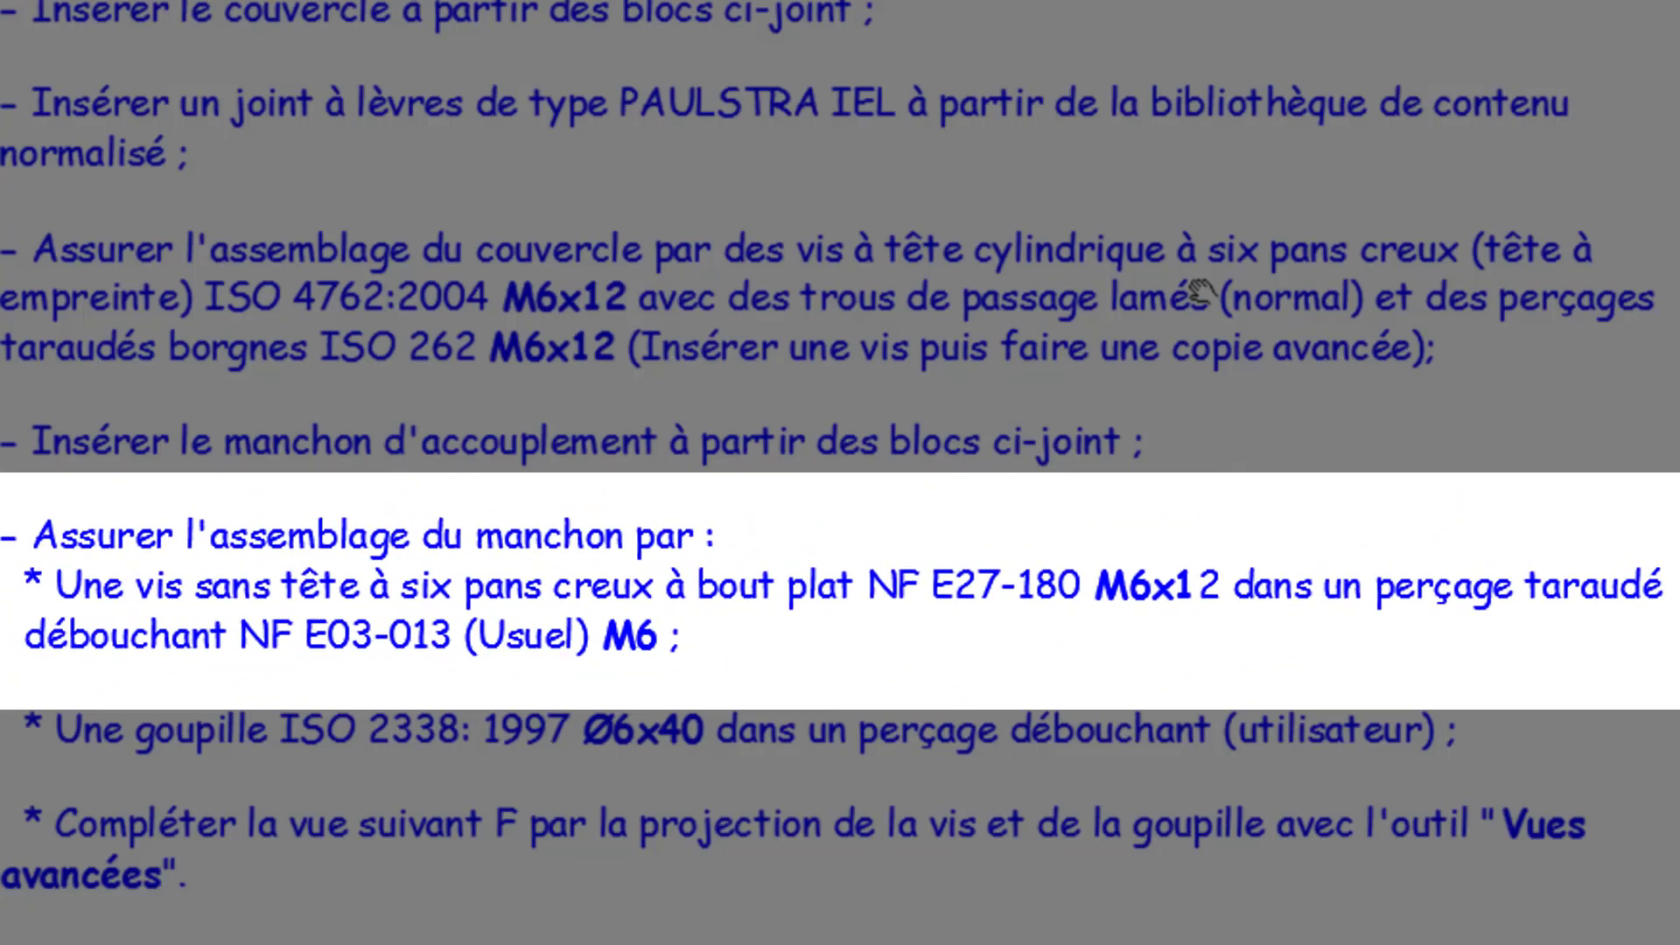
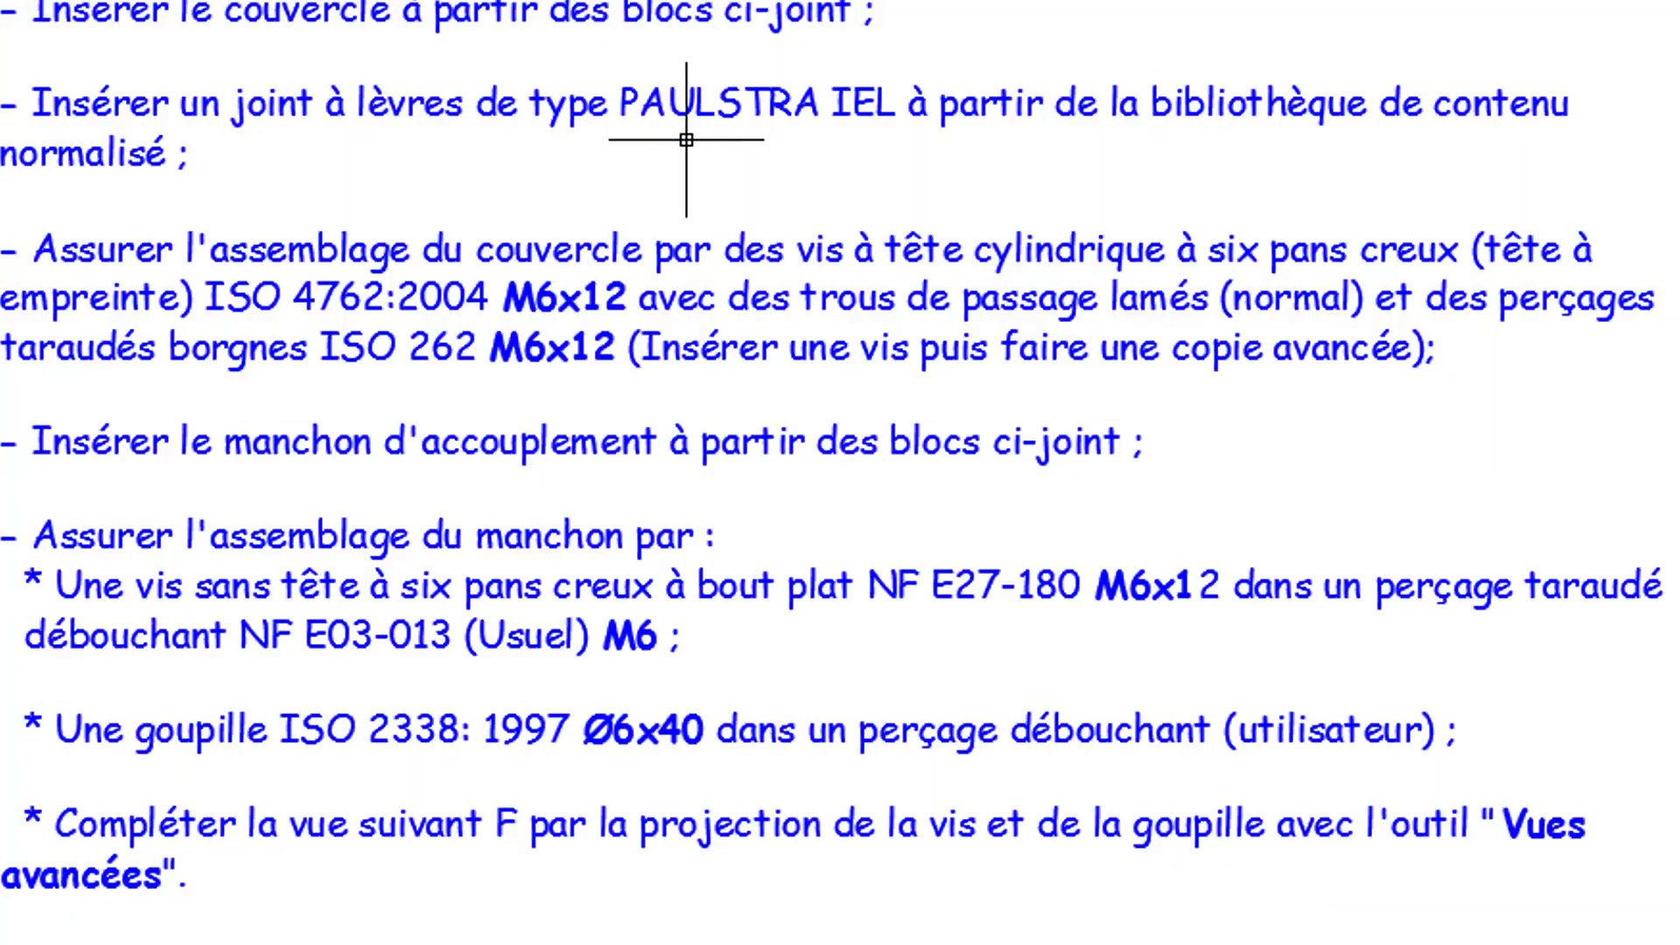
# - Start inserting an NF E 03-013 (Filetage usuel) tapped through hole in the Avant view
pyautogui.moveTo(857, 169); pyautogui.dragTo(724, 942, button='middle')
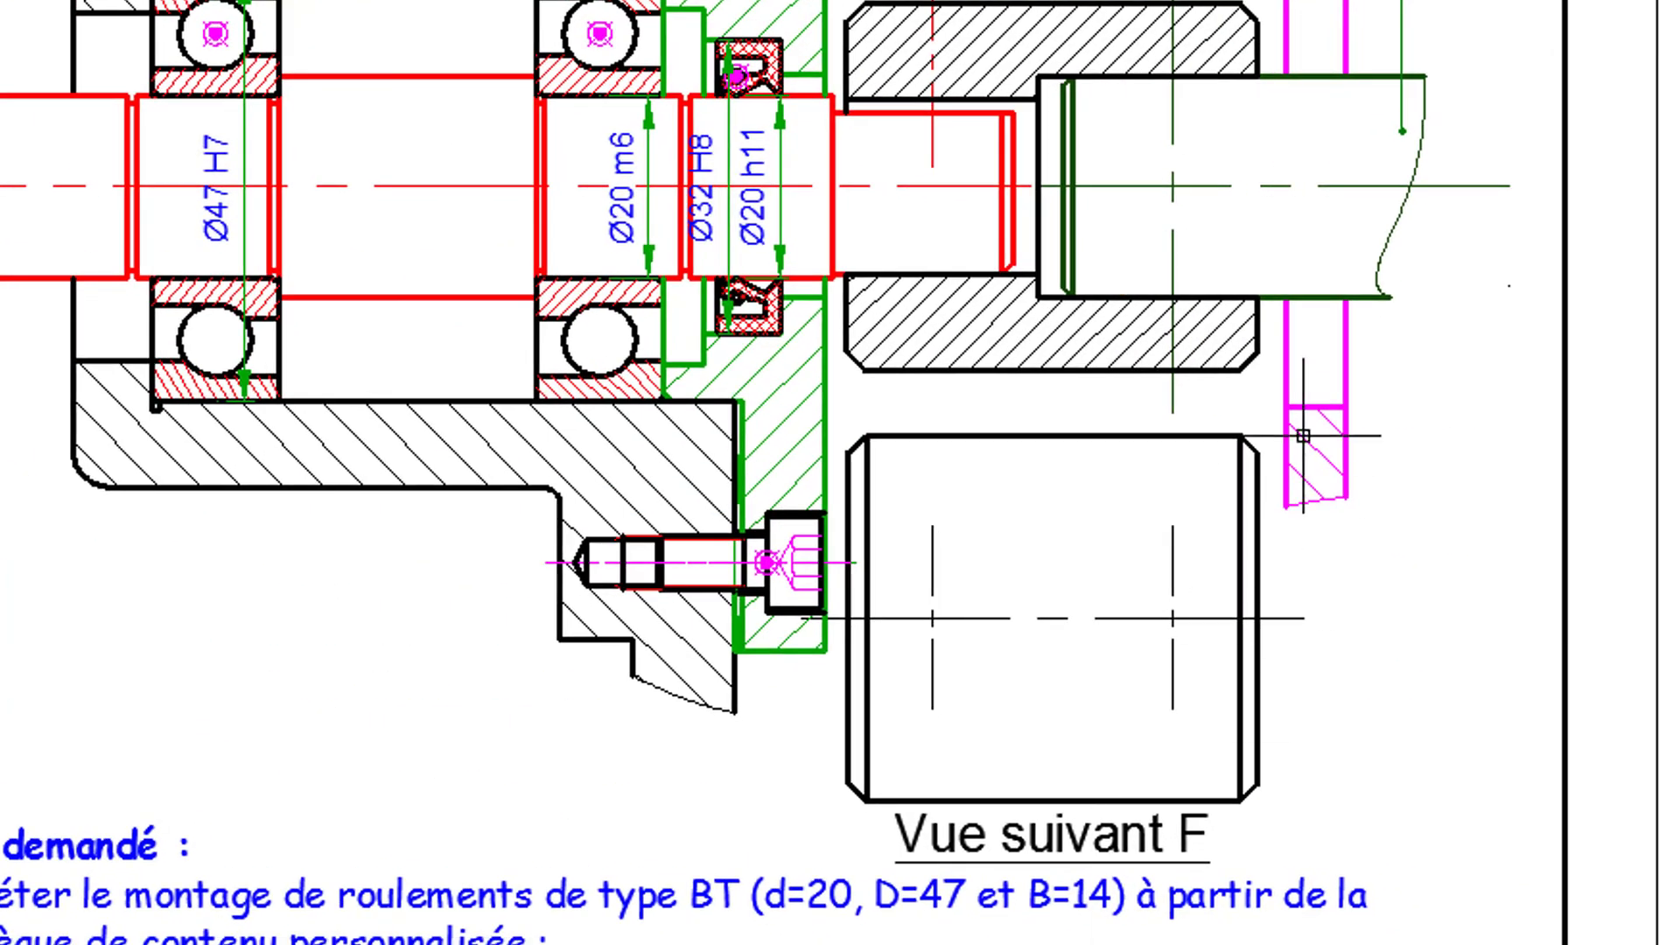
pyautogui.moveTo(1078, 437); pyautogui.dragTo(1016, 656, button='middle')
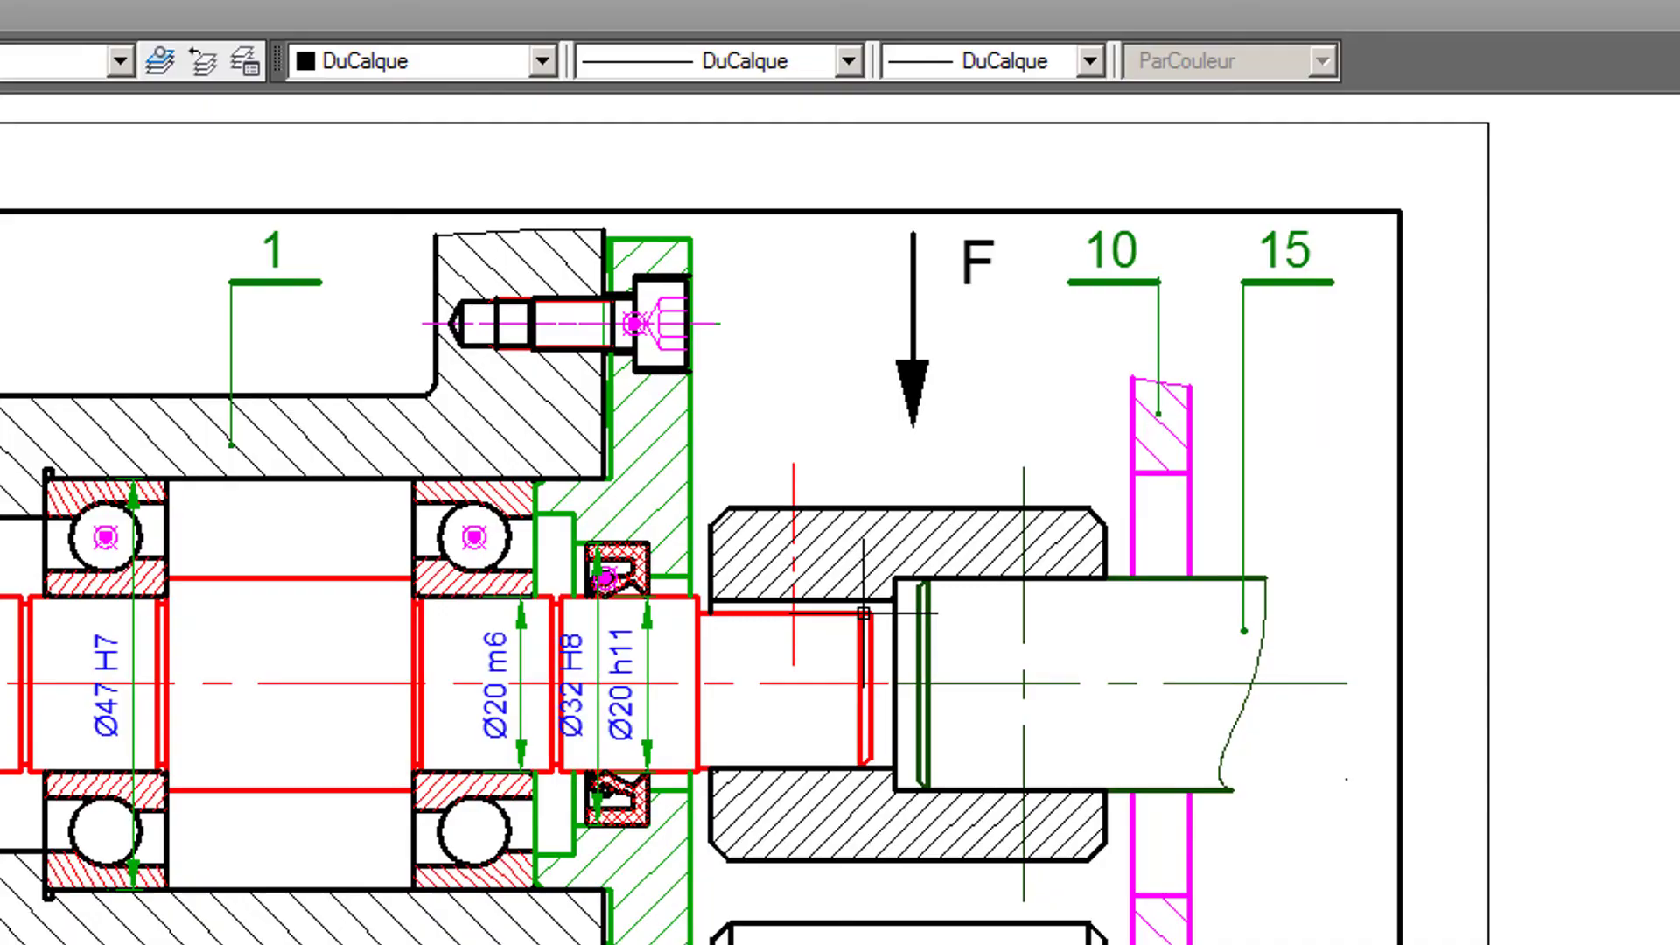
pyautogui.scroll(2, 863, 612)
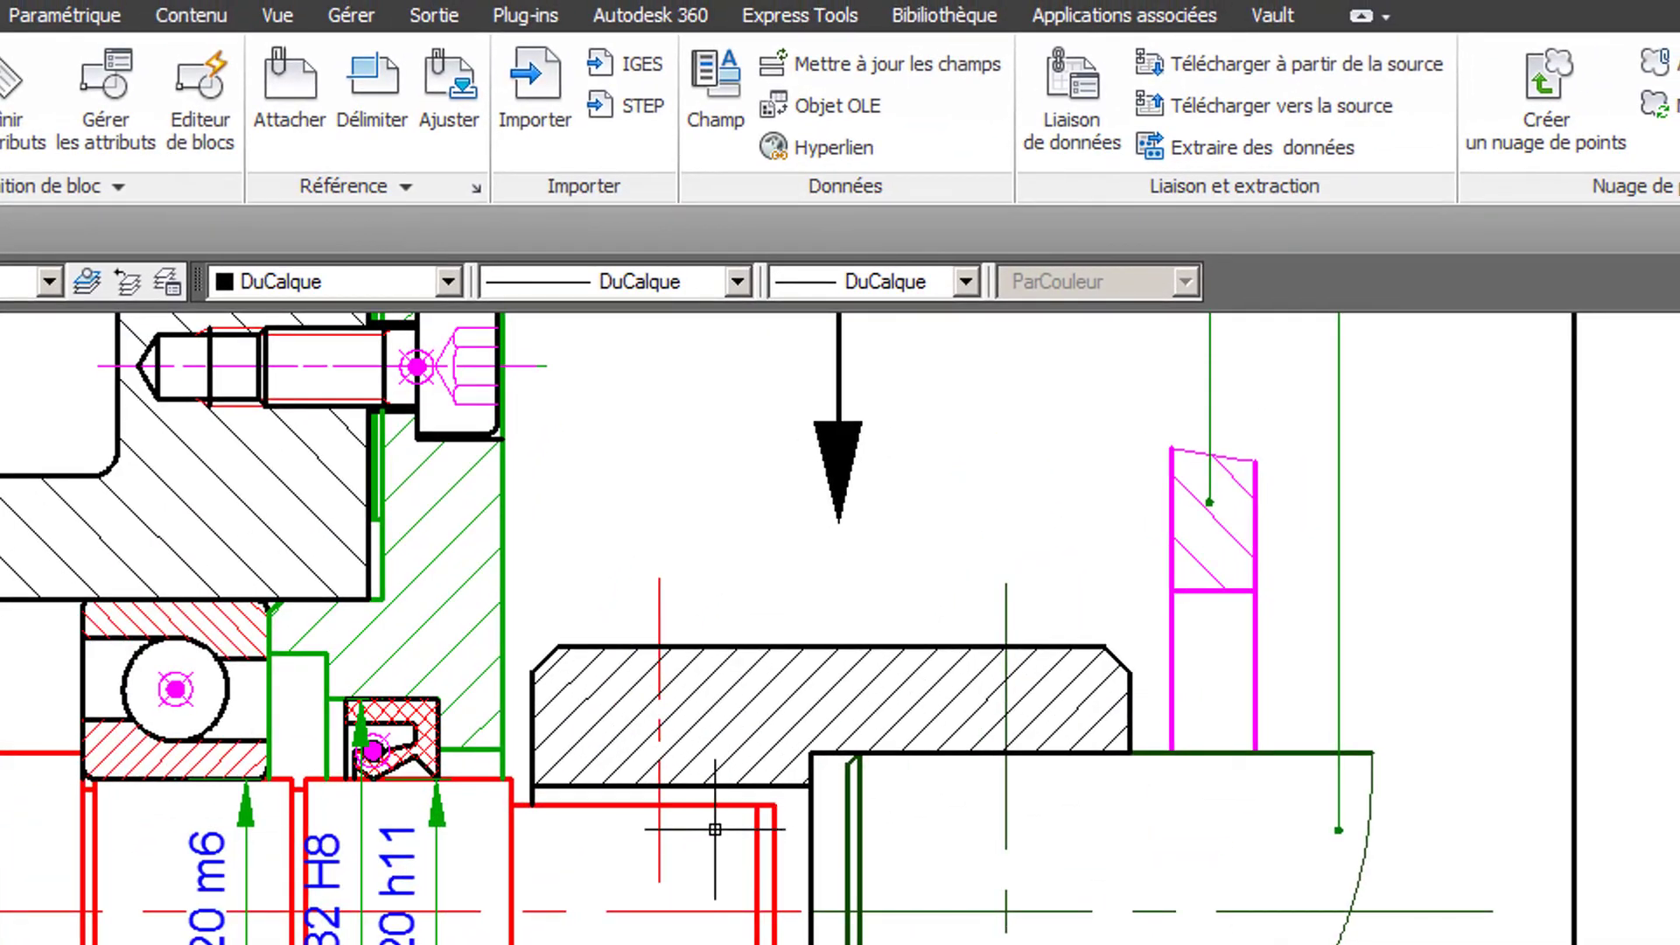
pyautogui.moveTo(712, 831); pyautogui.dragTo(877, 819, button='middle')
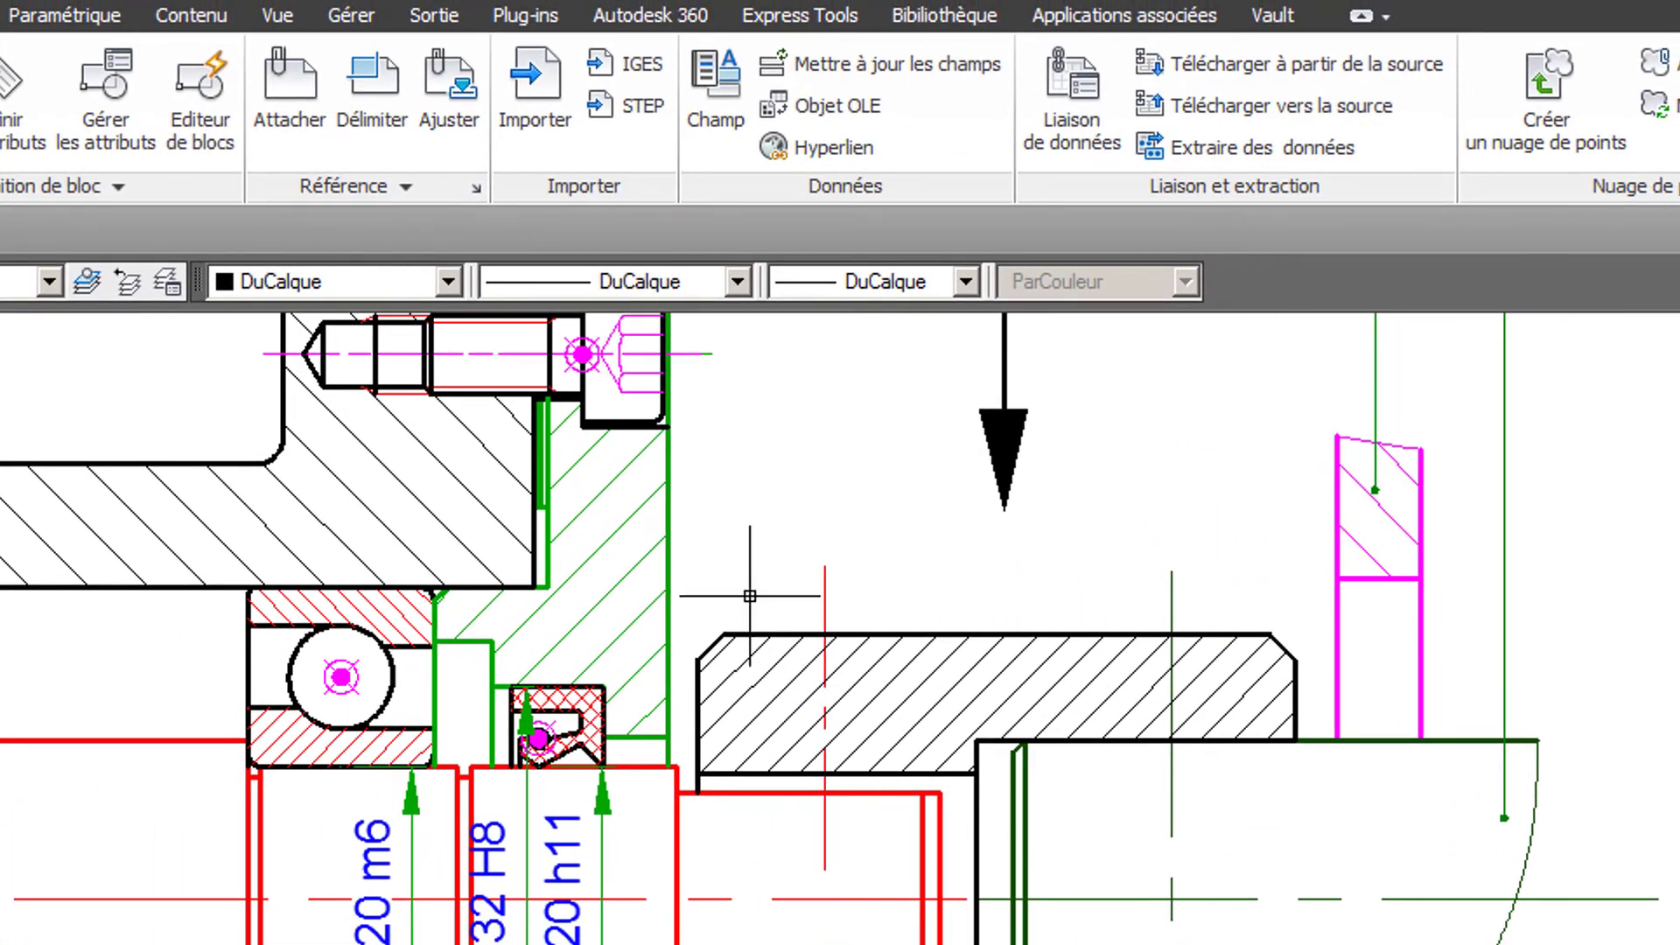
pyautogui.click(212, 18)
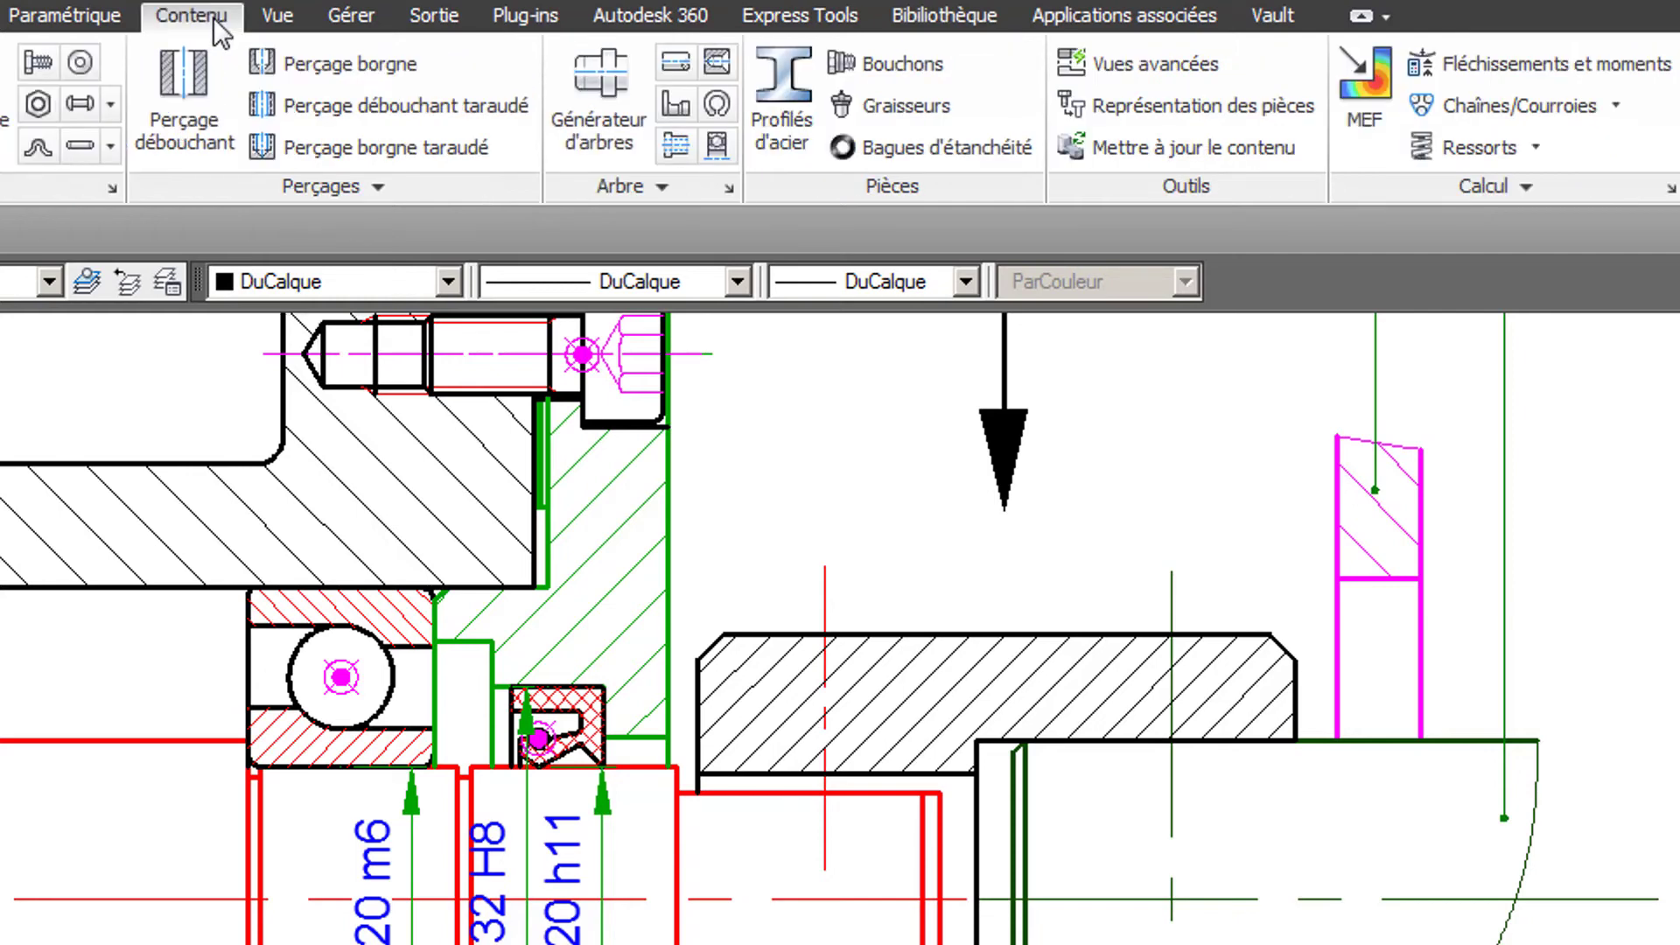
pyautogui.click(387, 108)
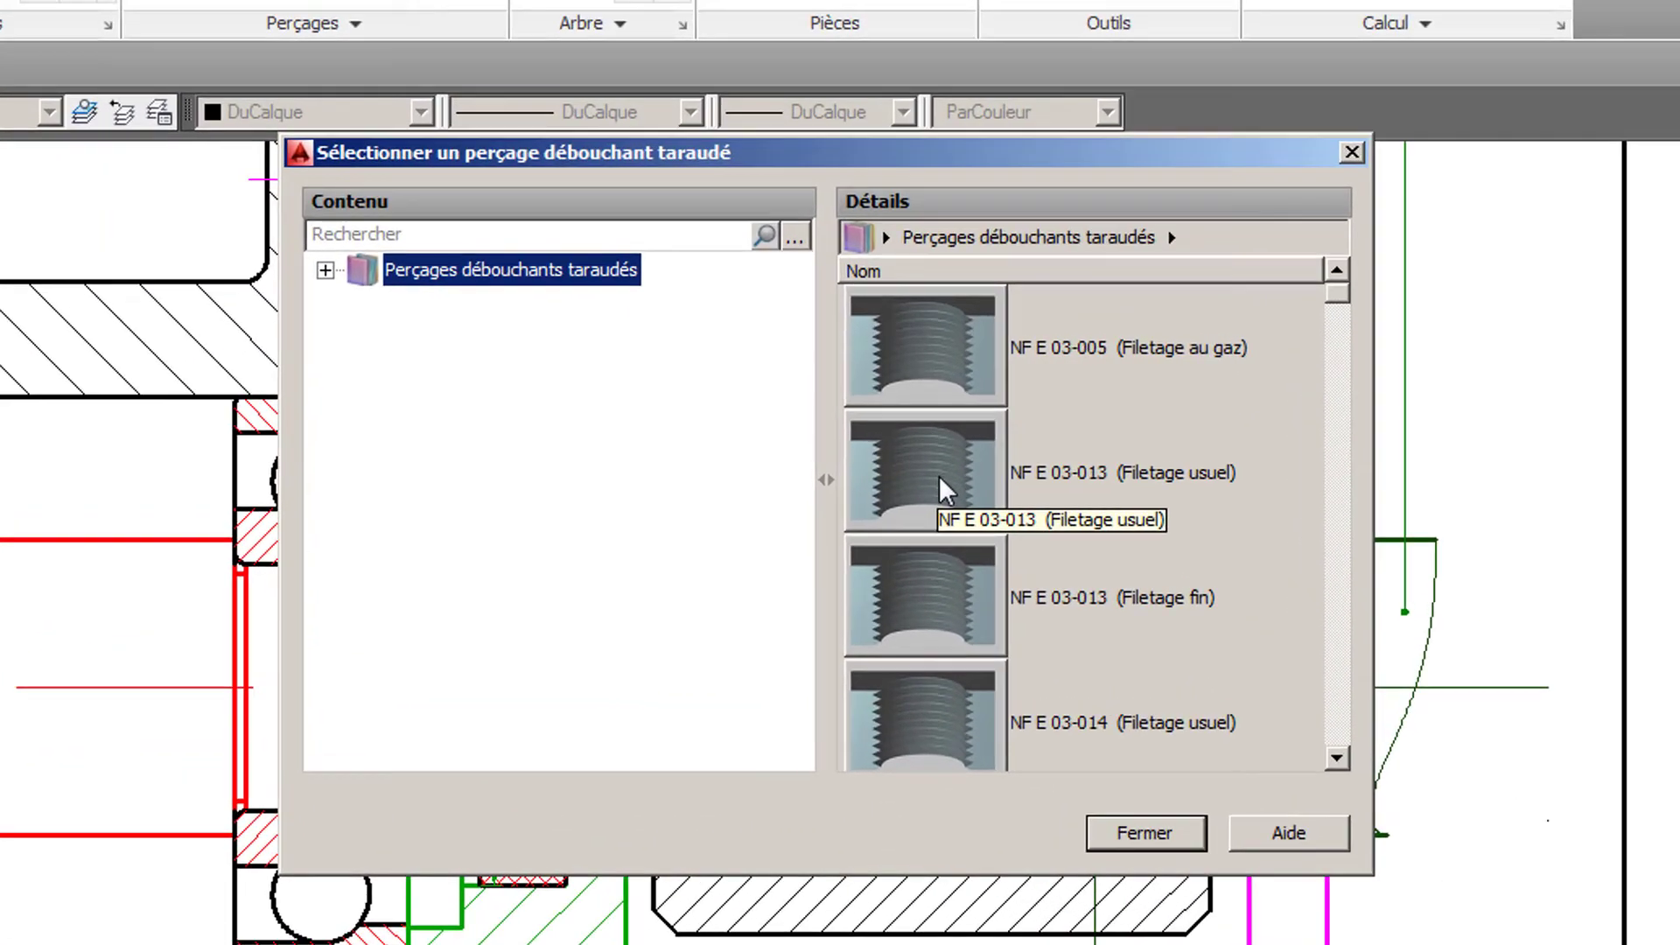
pyautogui.doubleClick(928, 449)
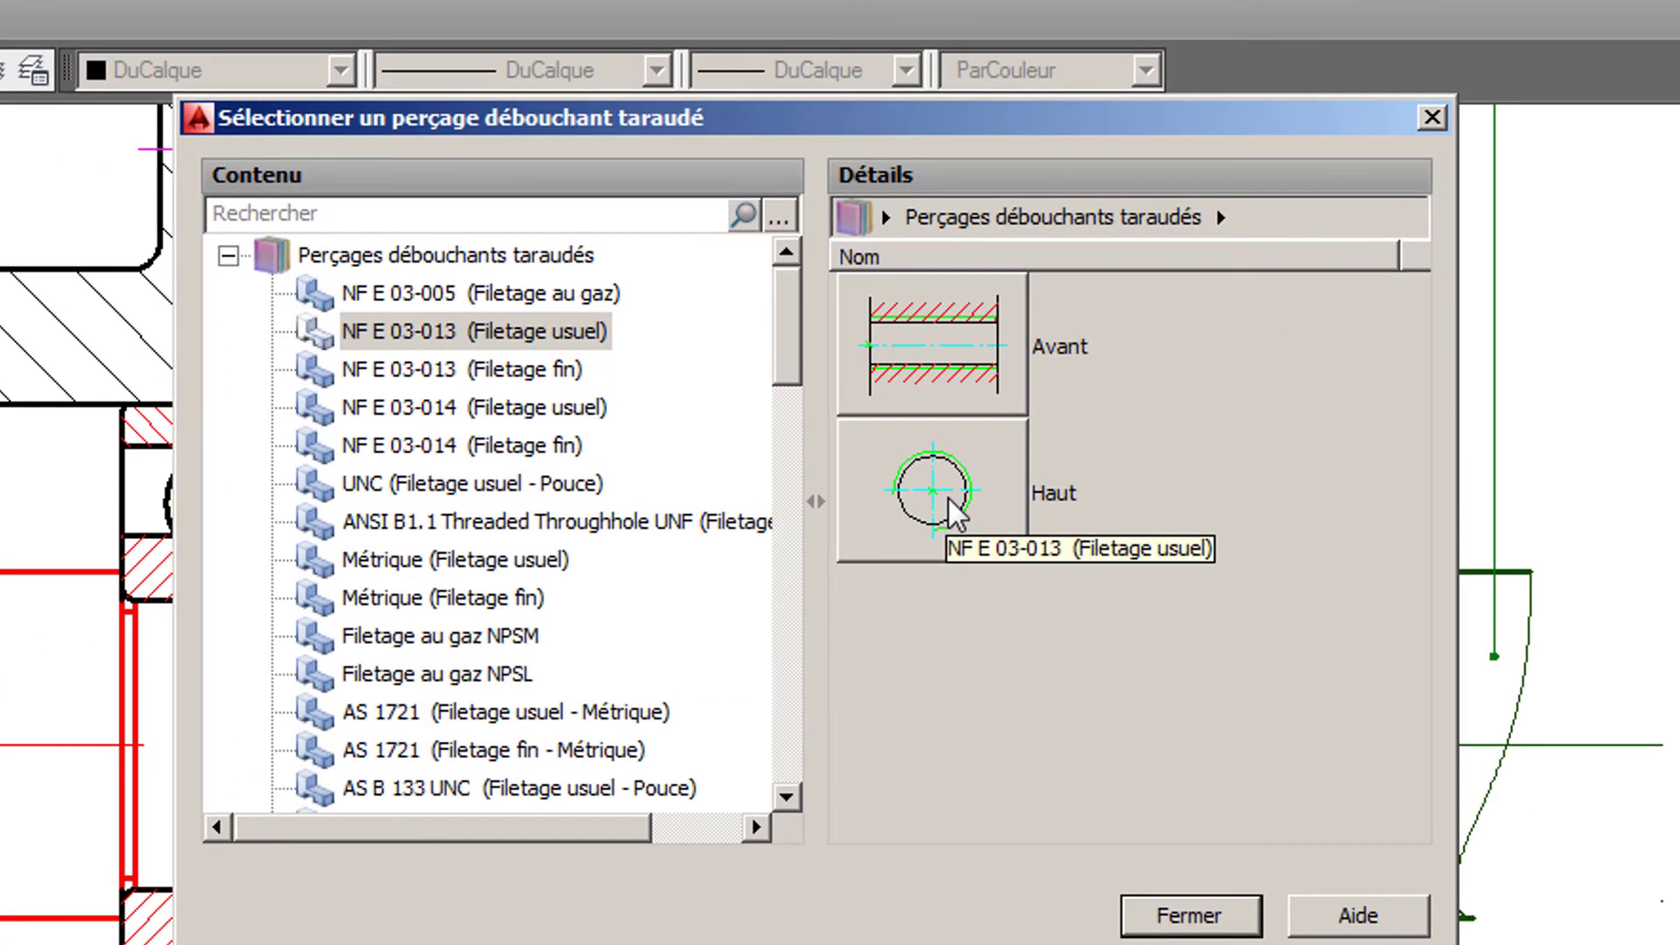
pyautogui.doubleClick(930, 330)
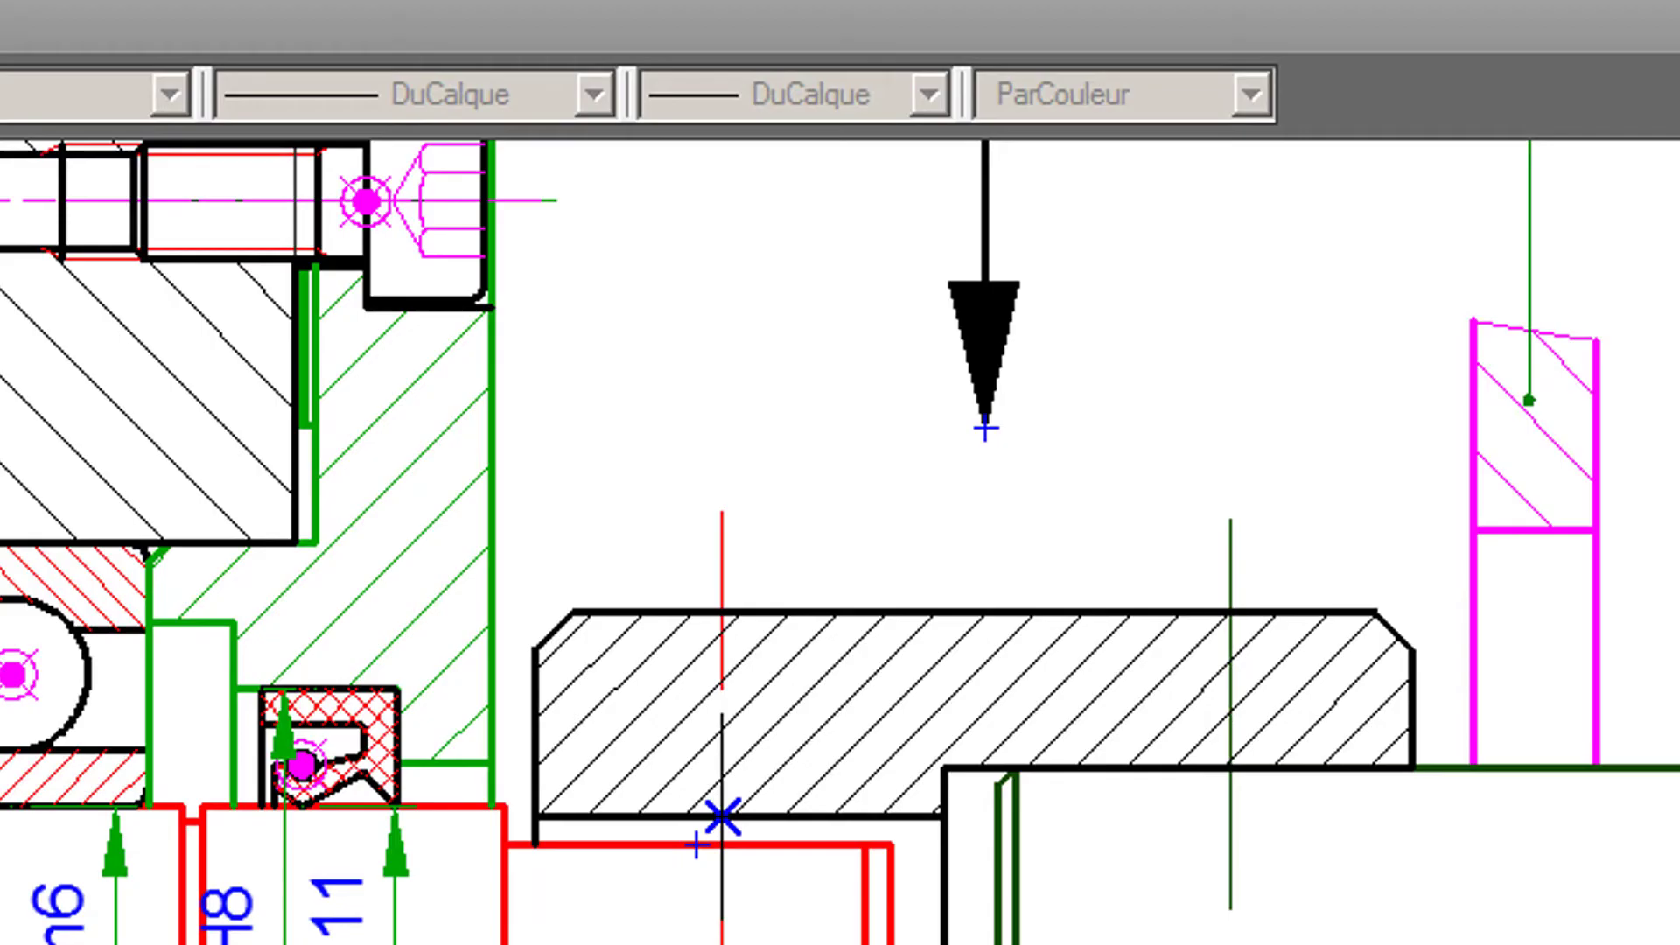
# - Place the tapped hole along the set-screw centreline, from the sleeve's upper bore line to its upper outer edge, with size M6
pyautogui.click(722, 818)
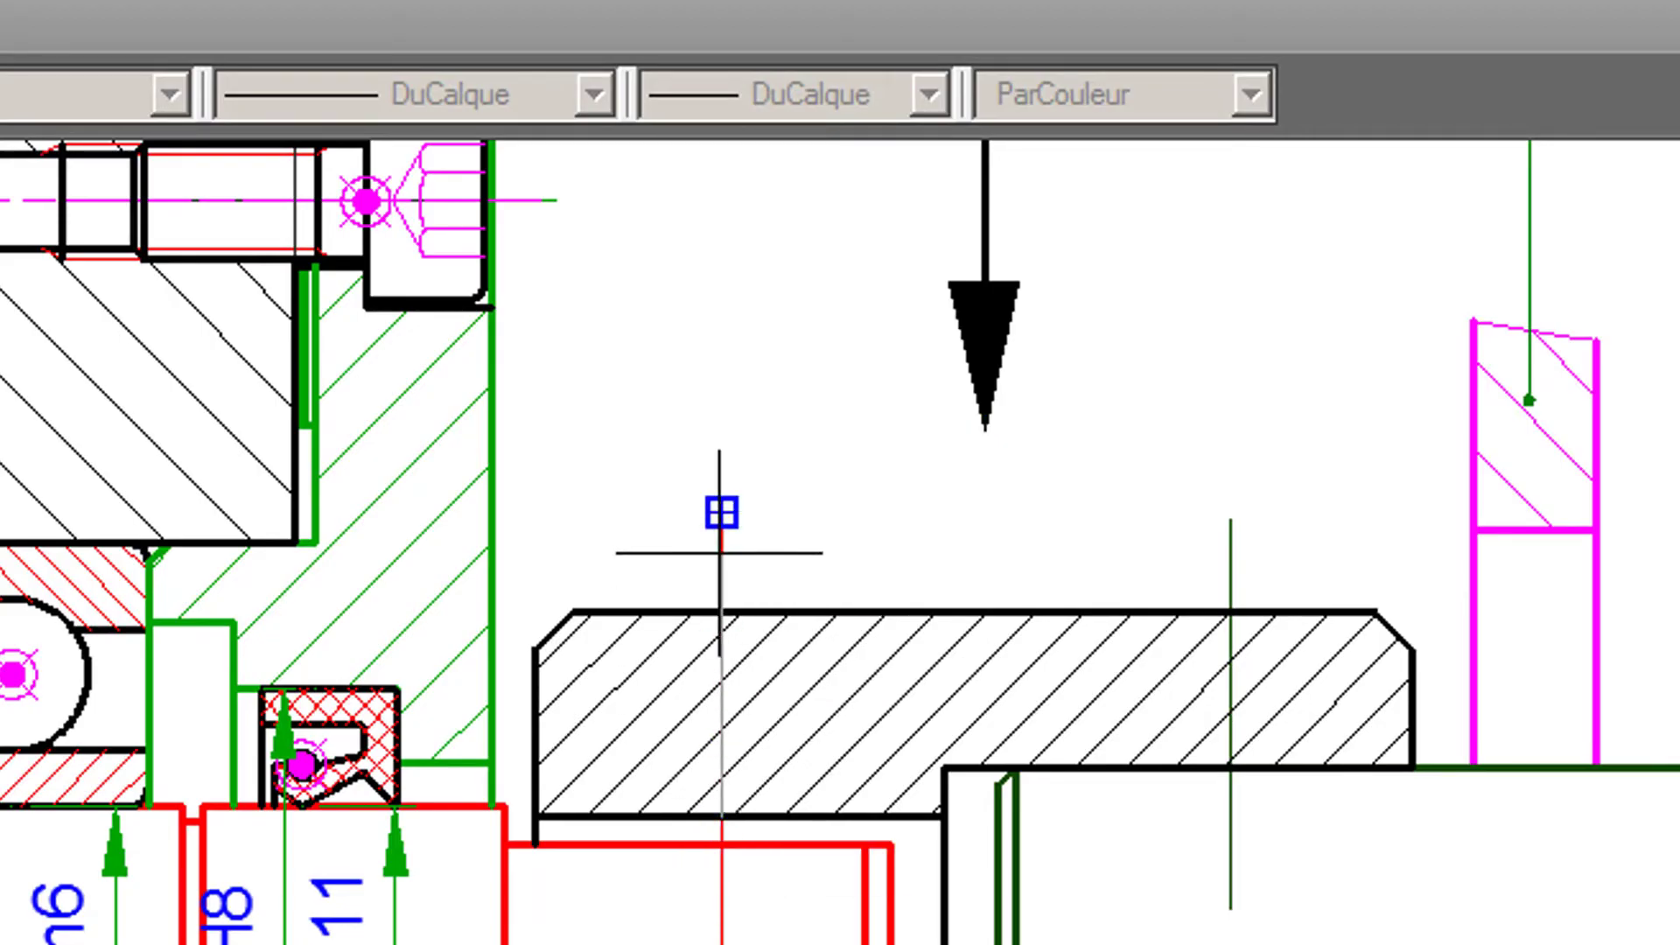
pyautogui.click(720, 525)
pyautogui.click(721, 612)
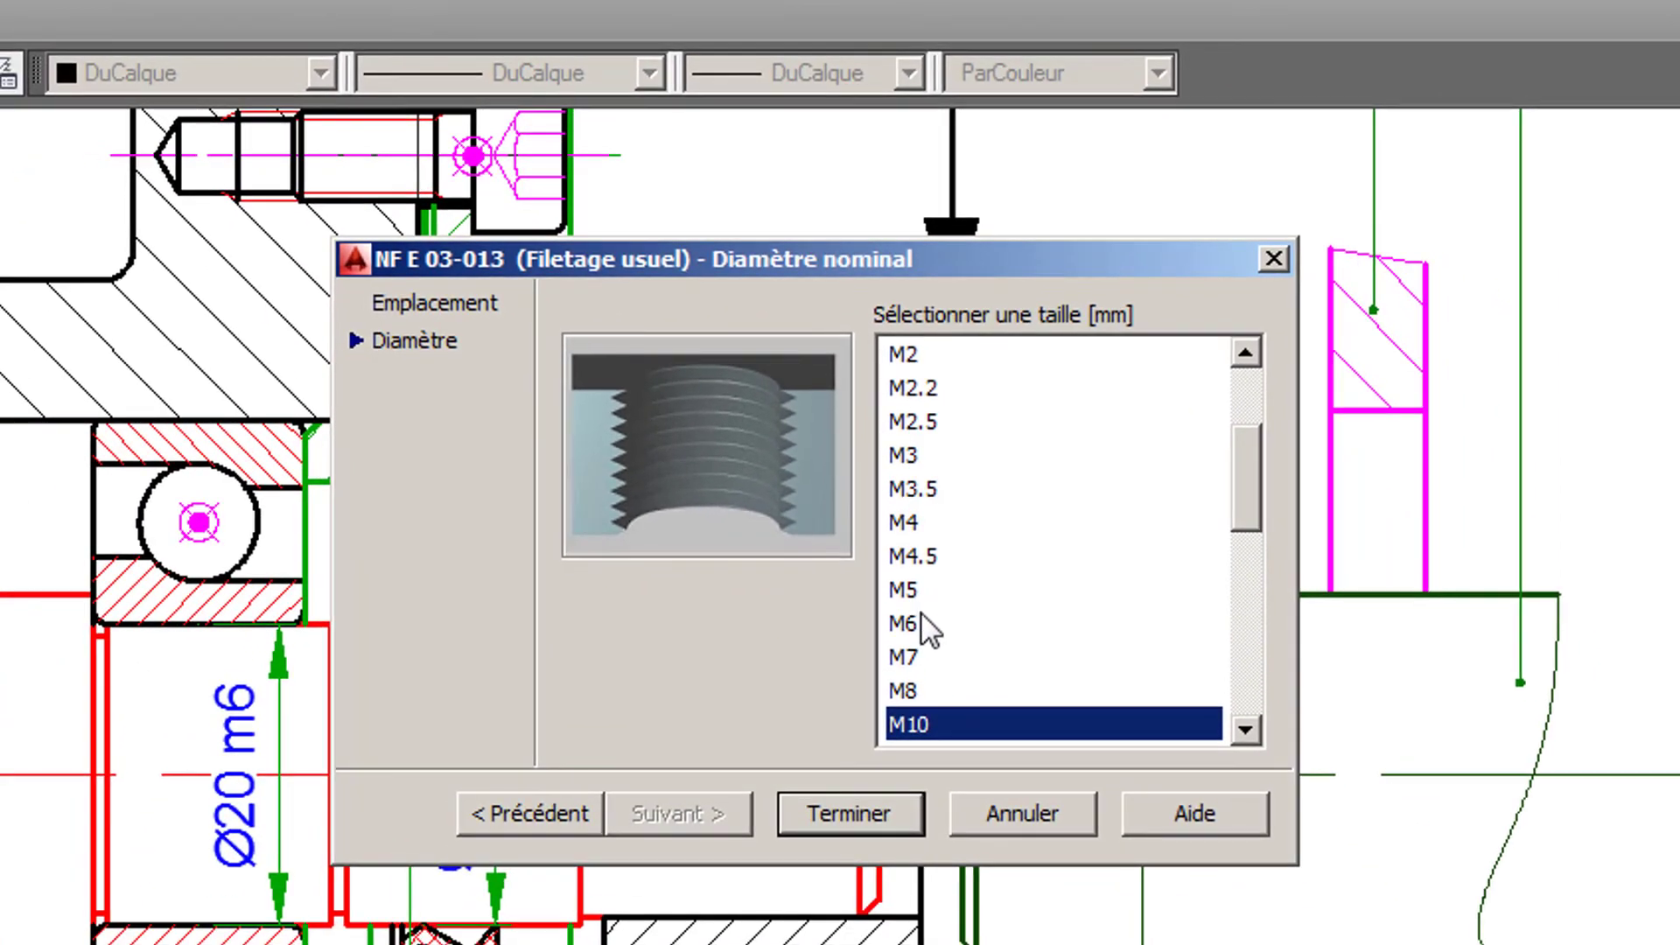
pyautogui.click(919, 623)
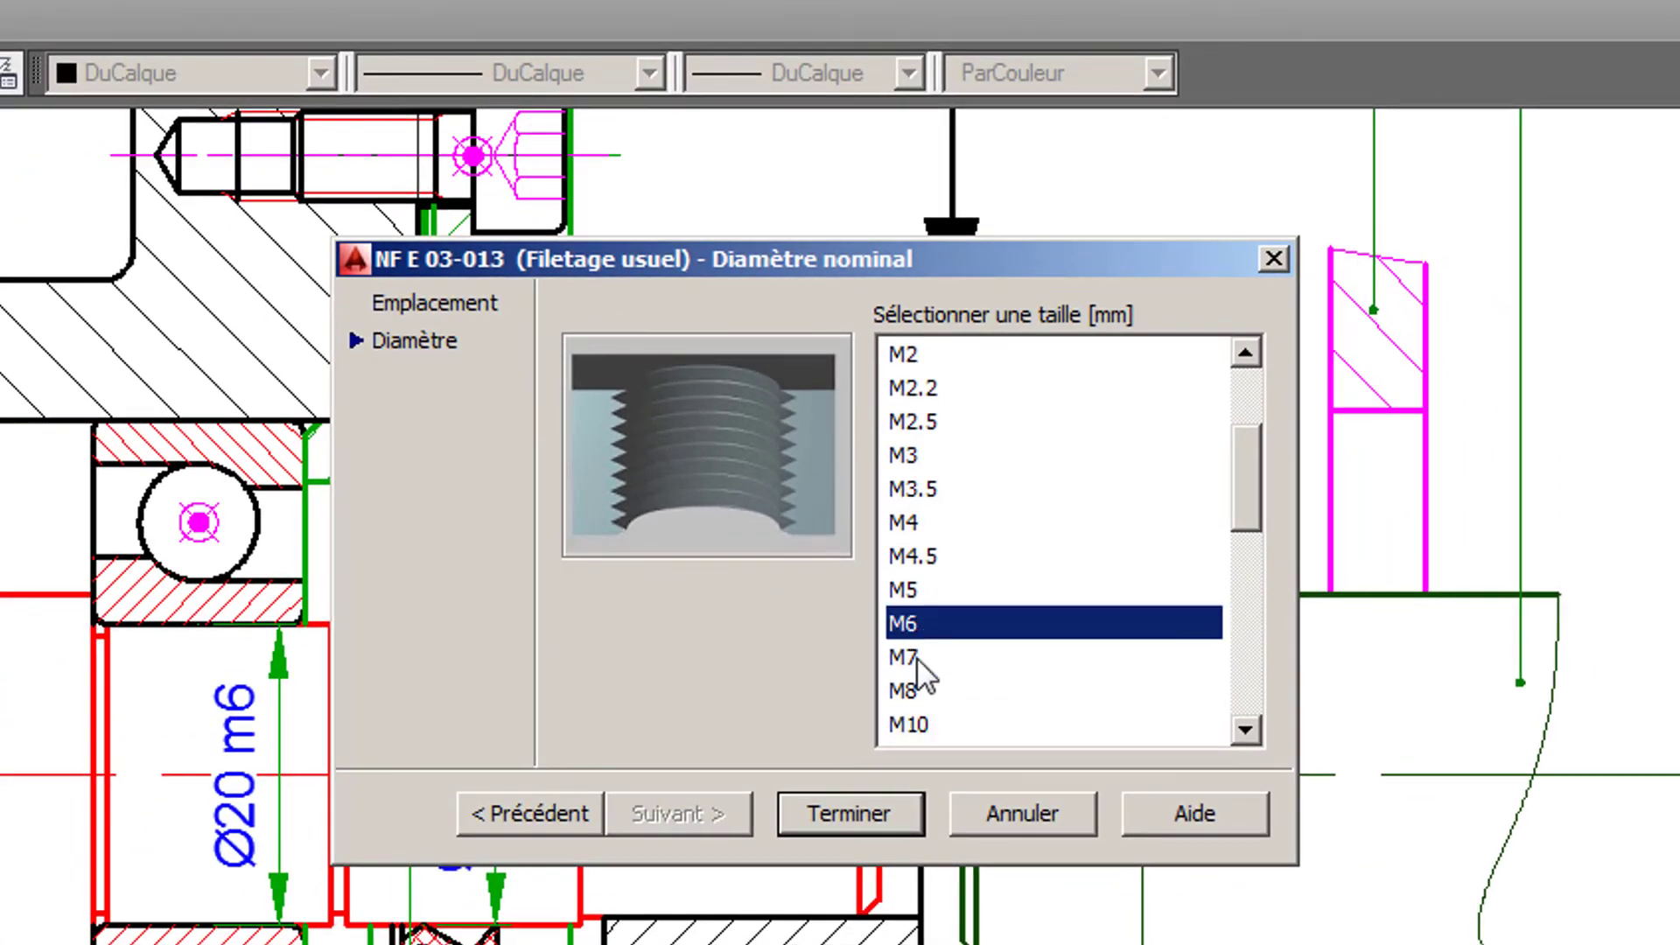
pyautogui.click(855, 815)
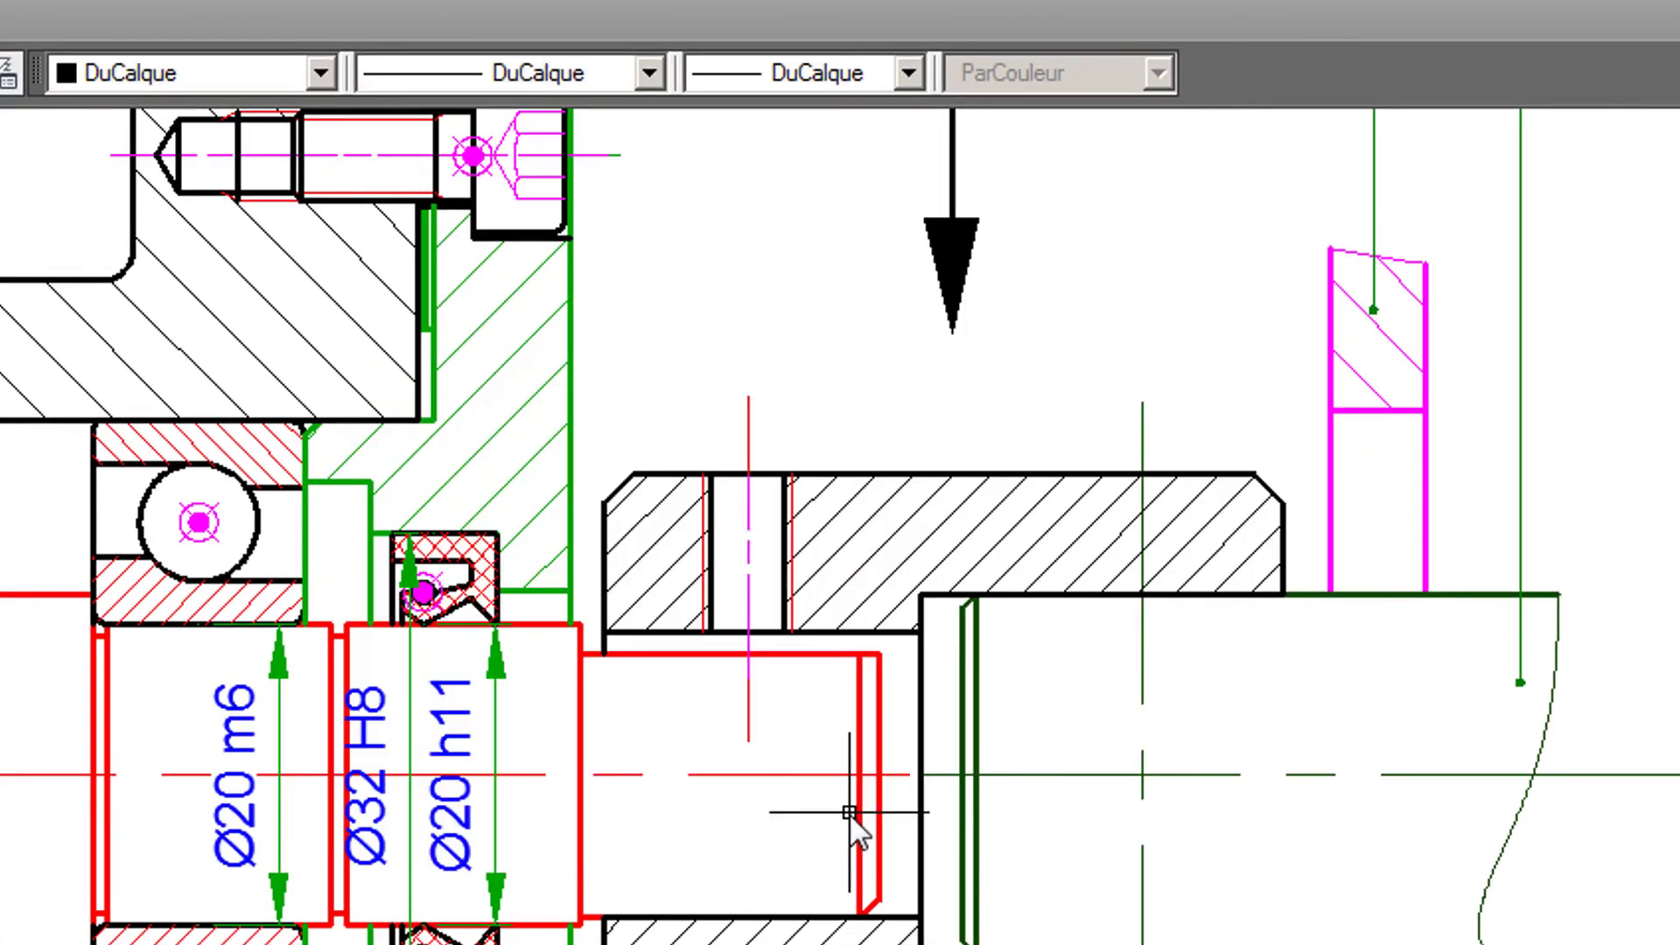
# - Search the screw library for E27-180 and choose the NF E 27-180 (Filetage usuel) headless screw in the Avant view
pyautogui.scroll(4, 743, 727)
pyautogui.moveTo(774, 662); pyautogui.dragTo(830, 943, button='middle')
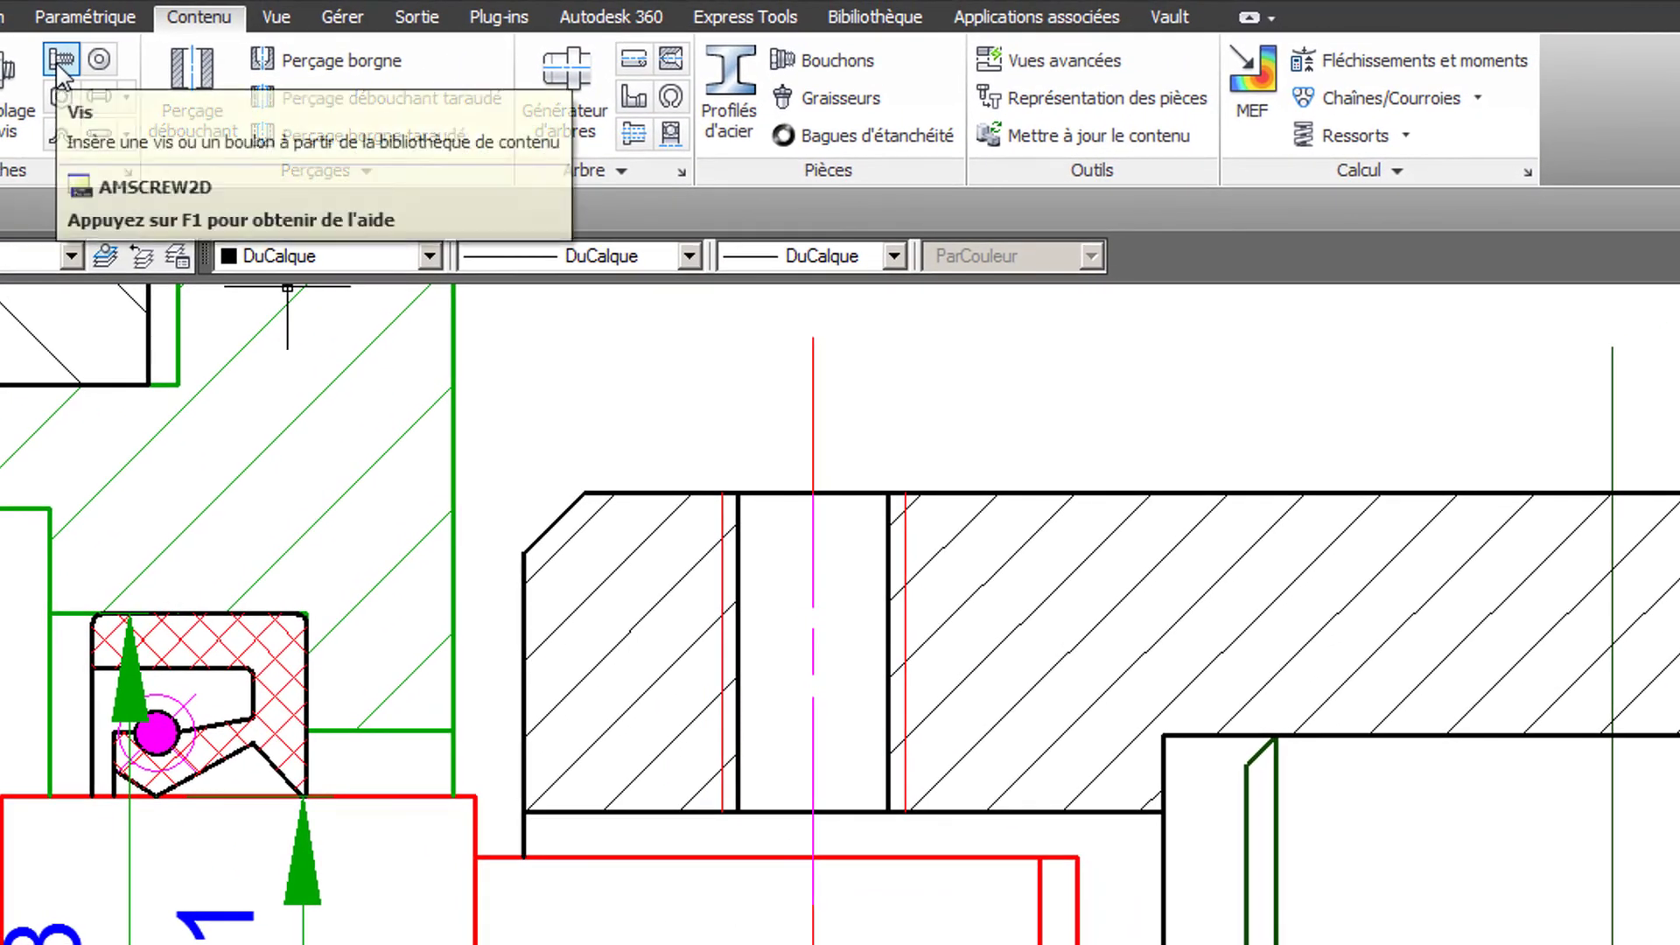
pyautogui.click(58, 68)
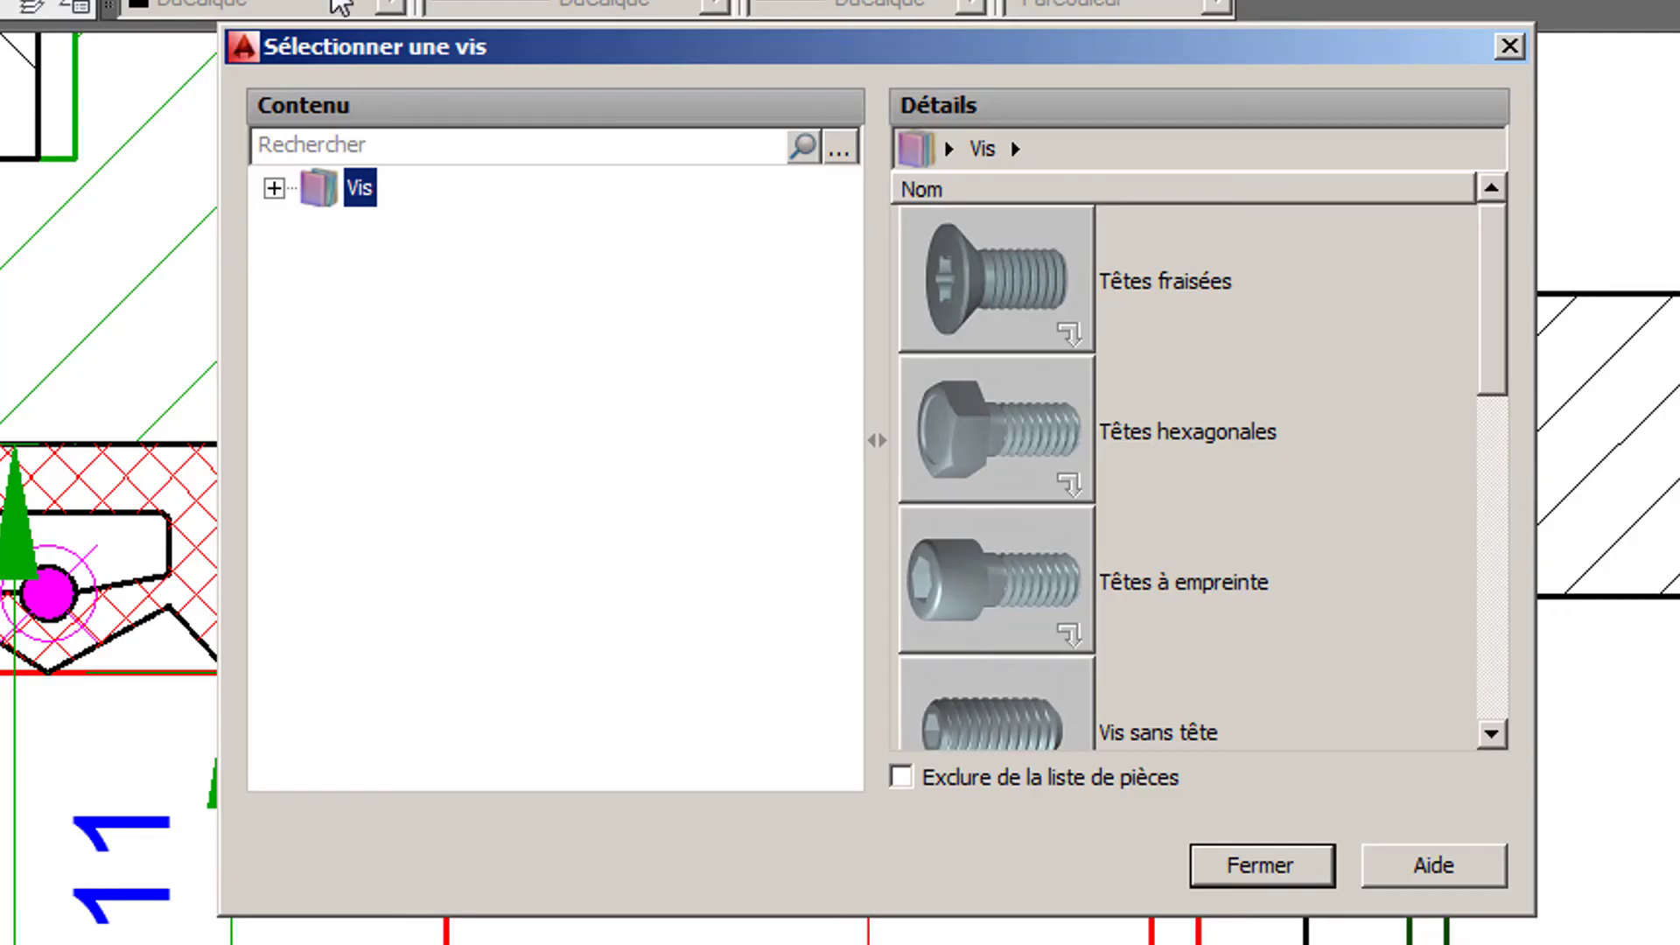
pyautogui.click(362, 144)
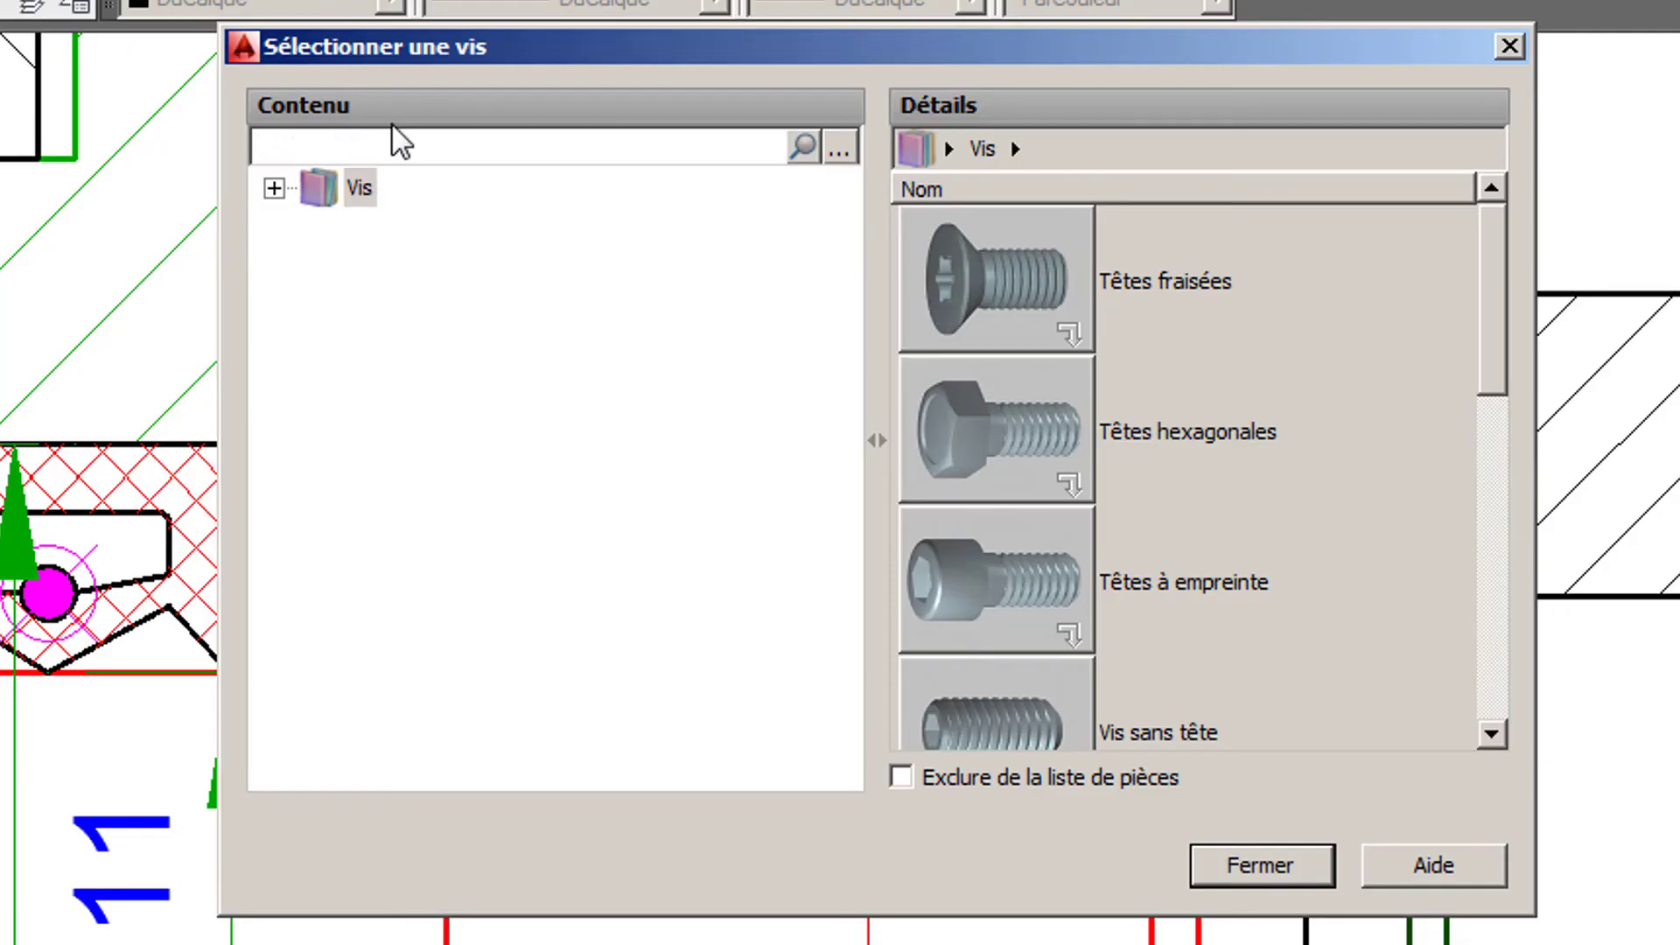
pyautogui.write('E27-180')
pyautogui.press('Return')
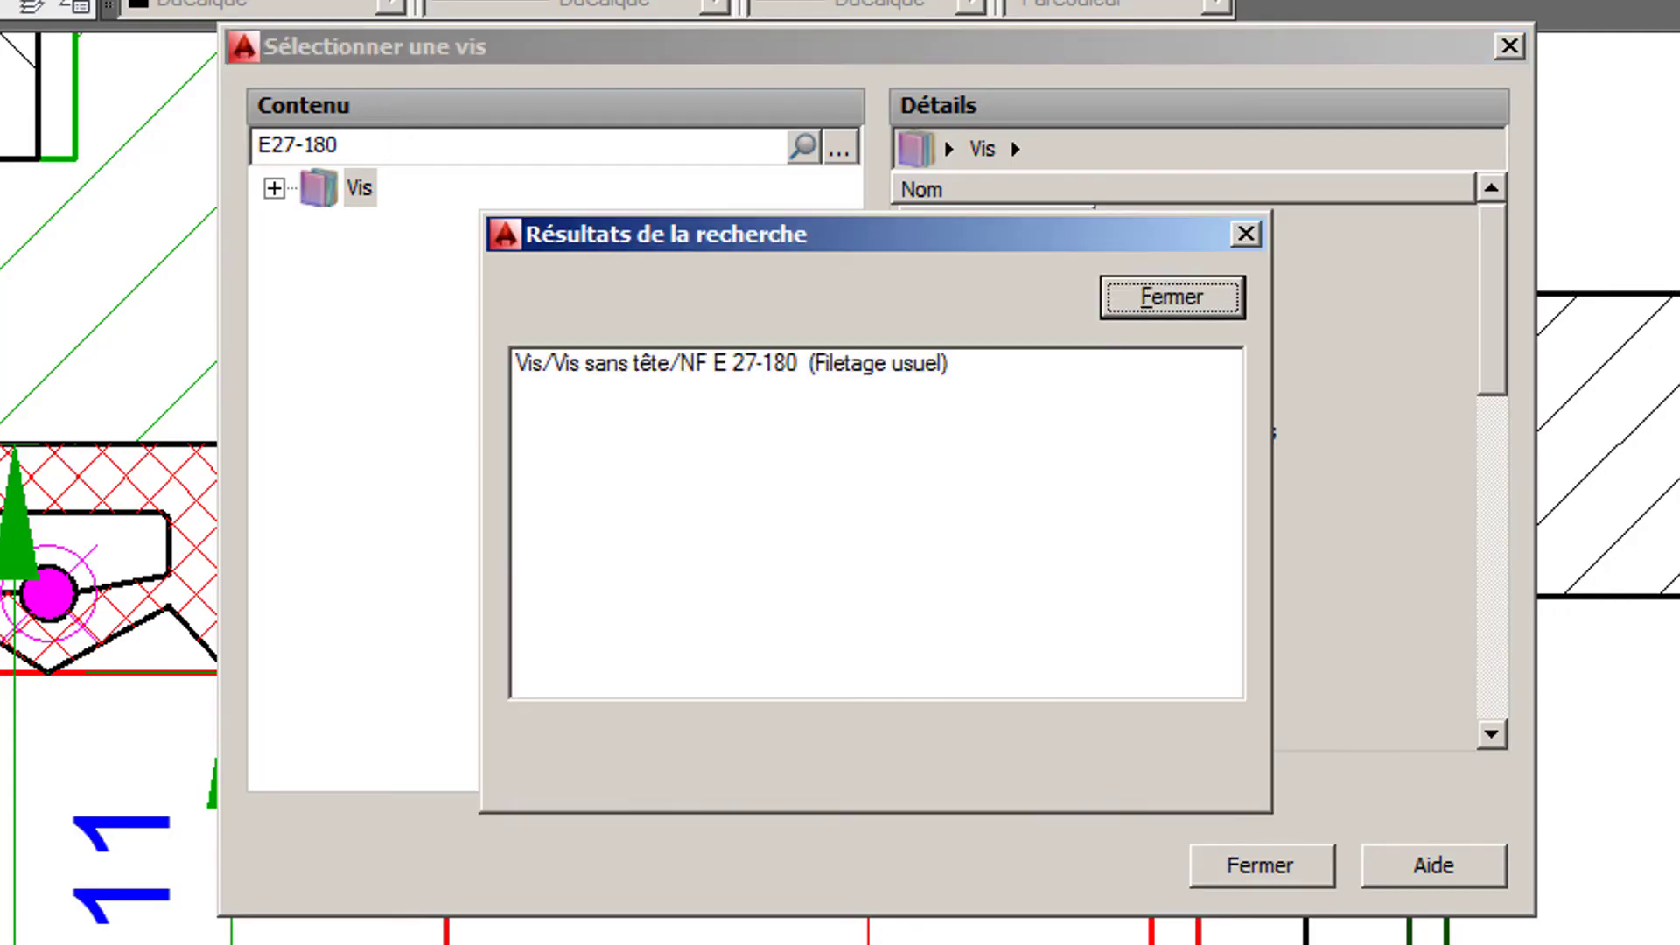
pyautogui.click(827, 364)
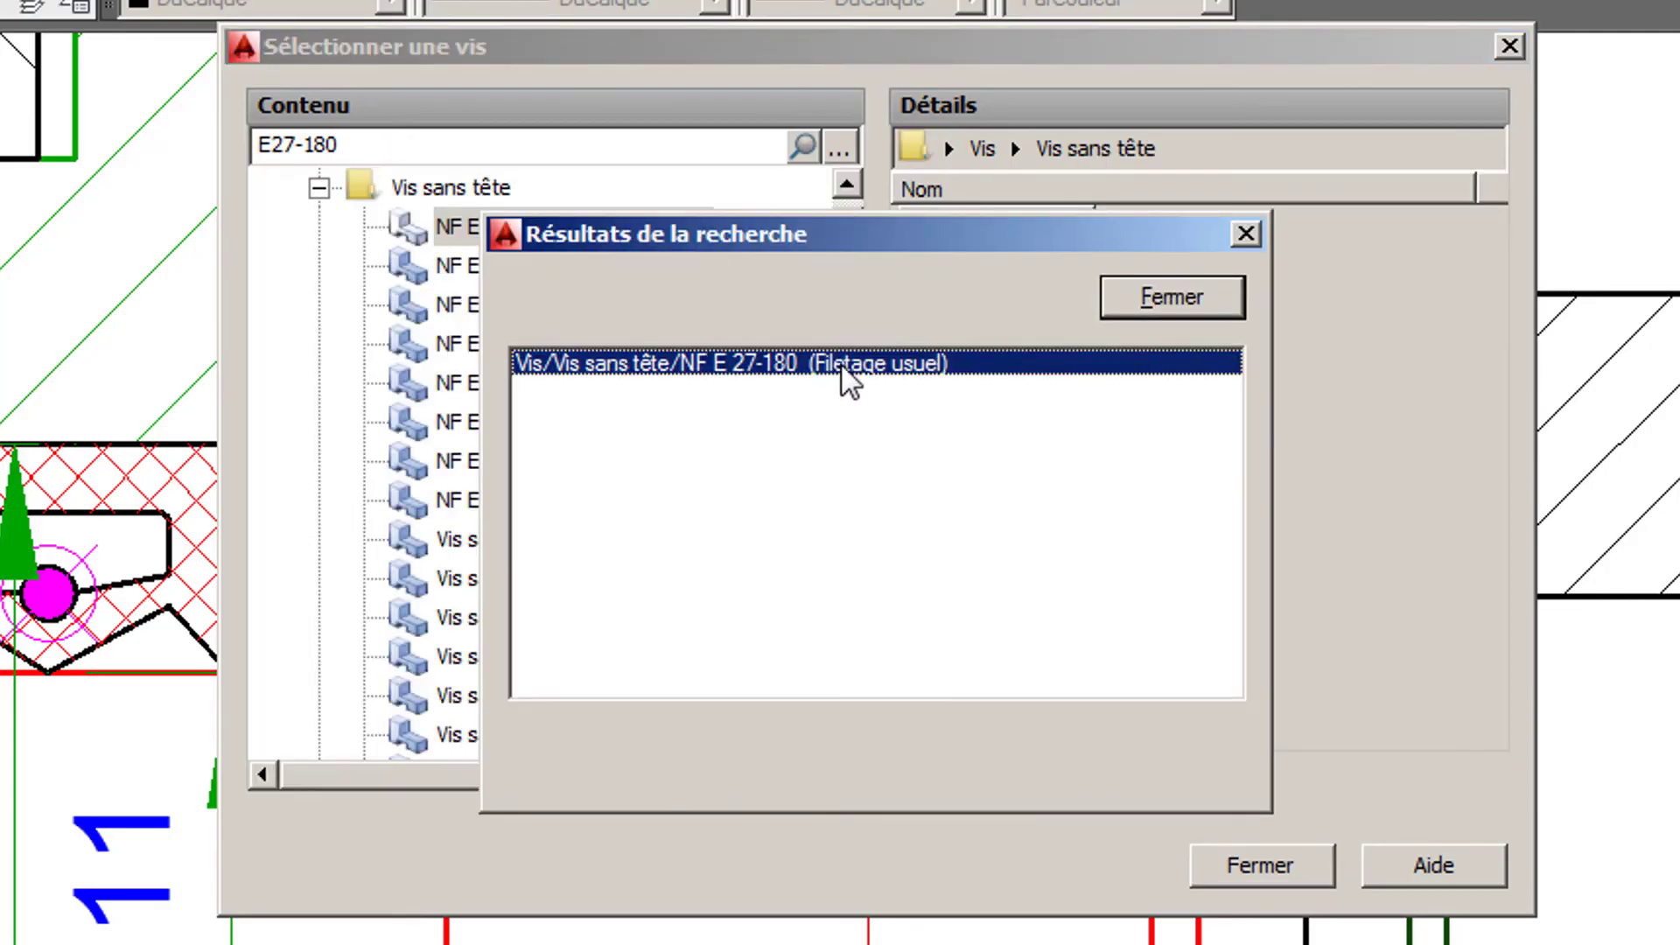
pyautogui.click(1137, 307)
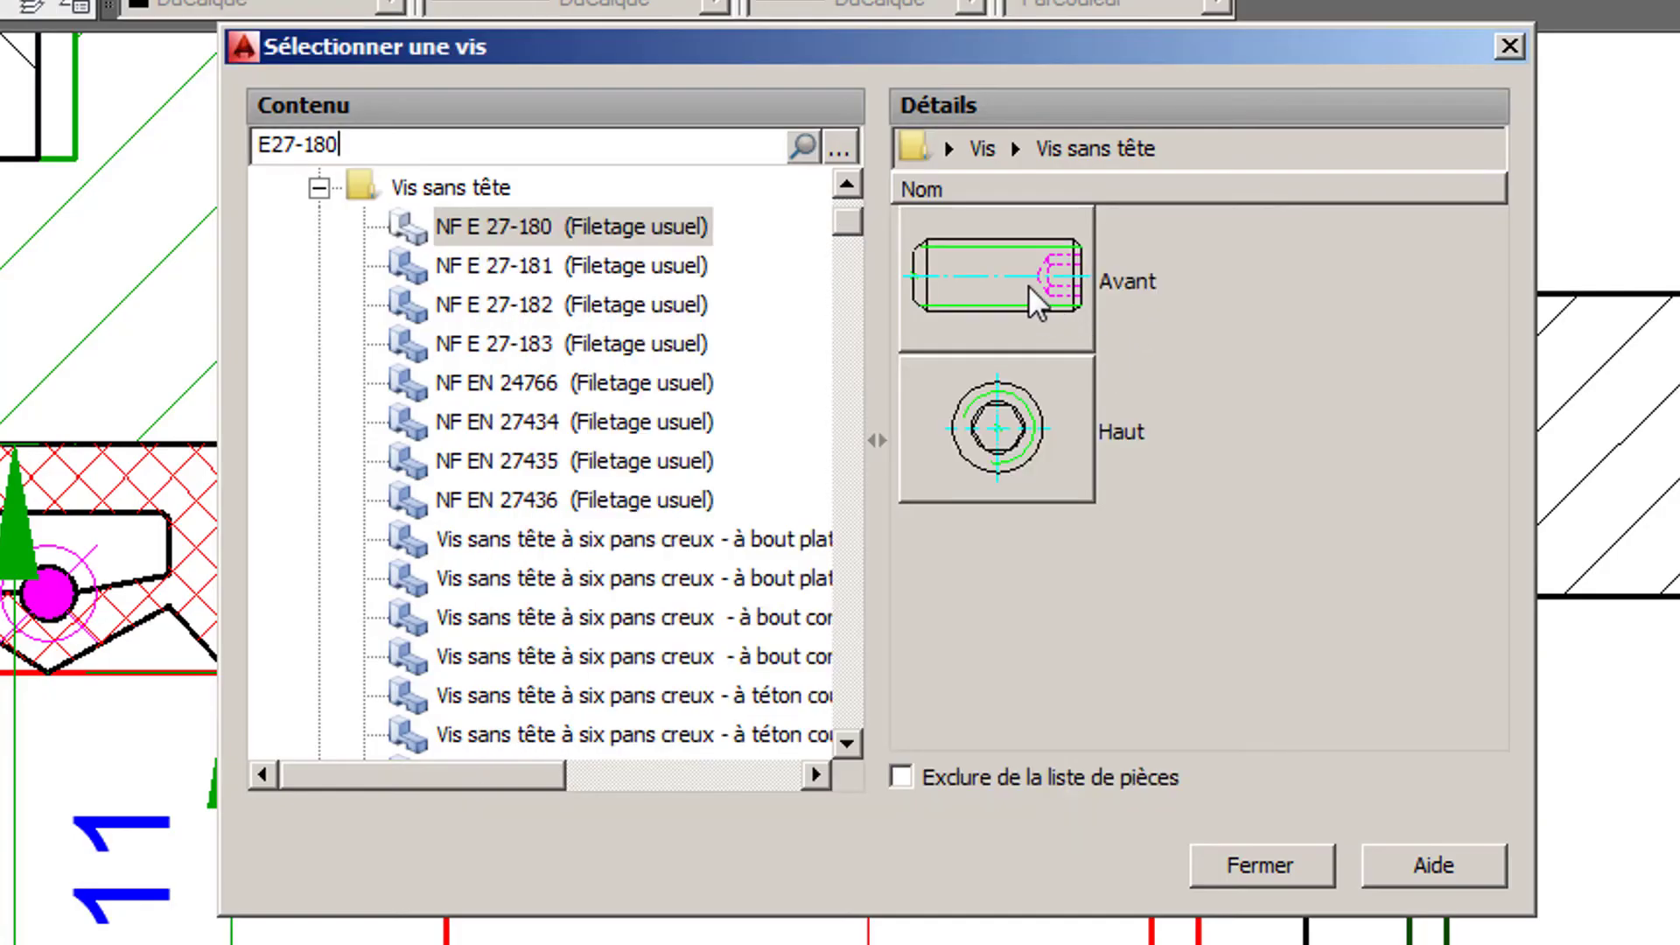
pyautogui.click(1028, 285)
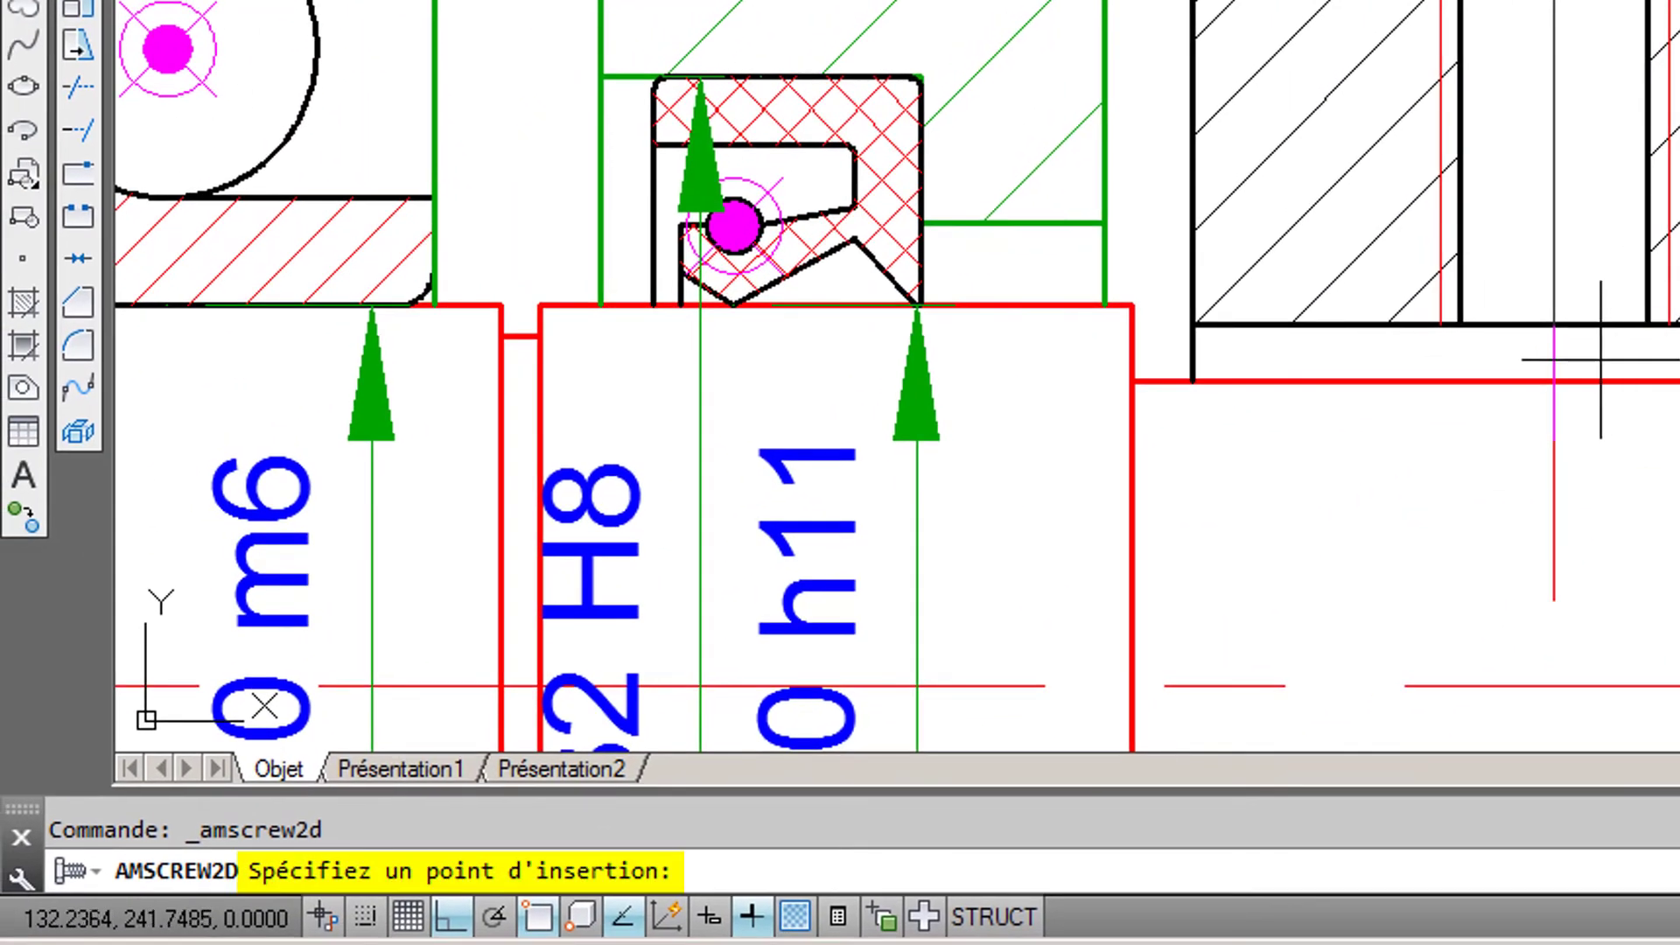
# - Insert the set screw as M6 x 12, from the shaft's upper edge upward along the tapped hole's axis to the sleeve's outer edge
pyautogui.click(1554, 381)
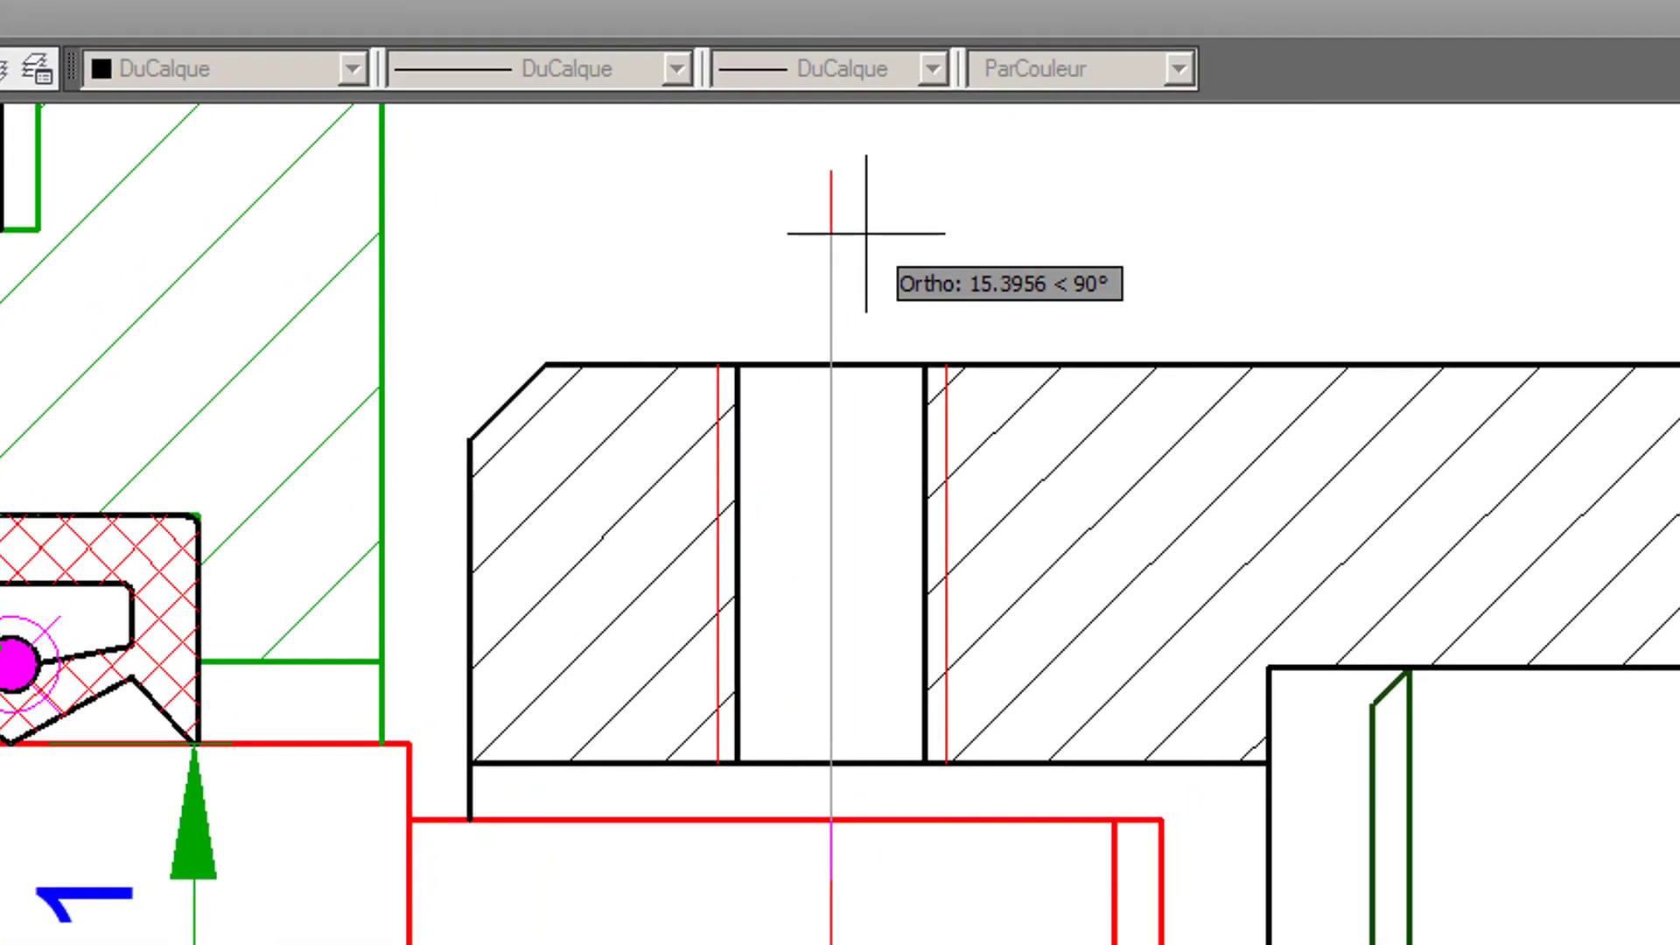
pyautogui.click(866, 233)
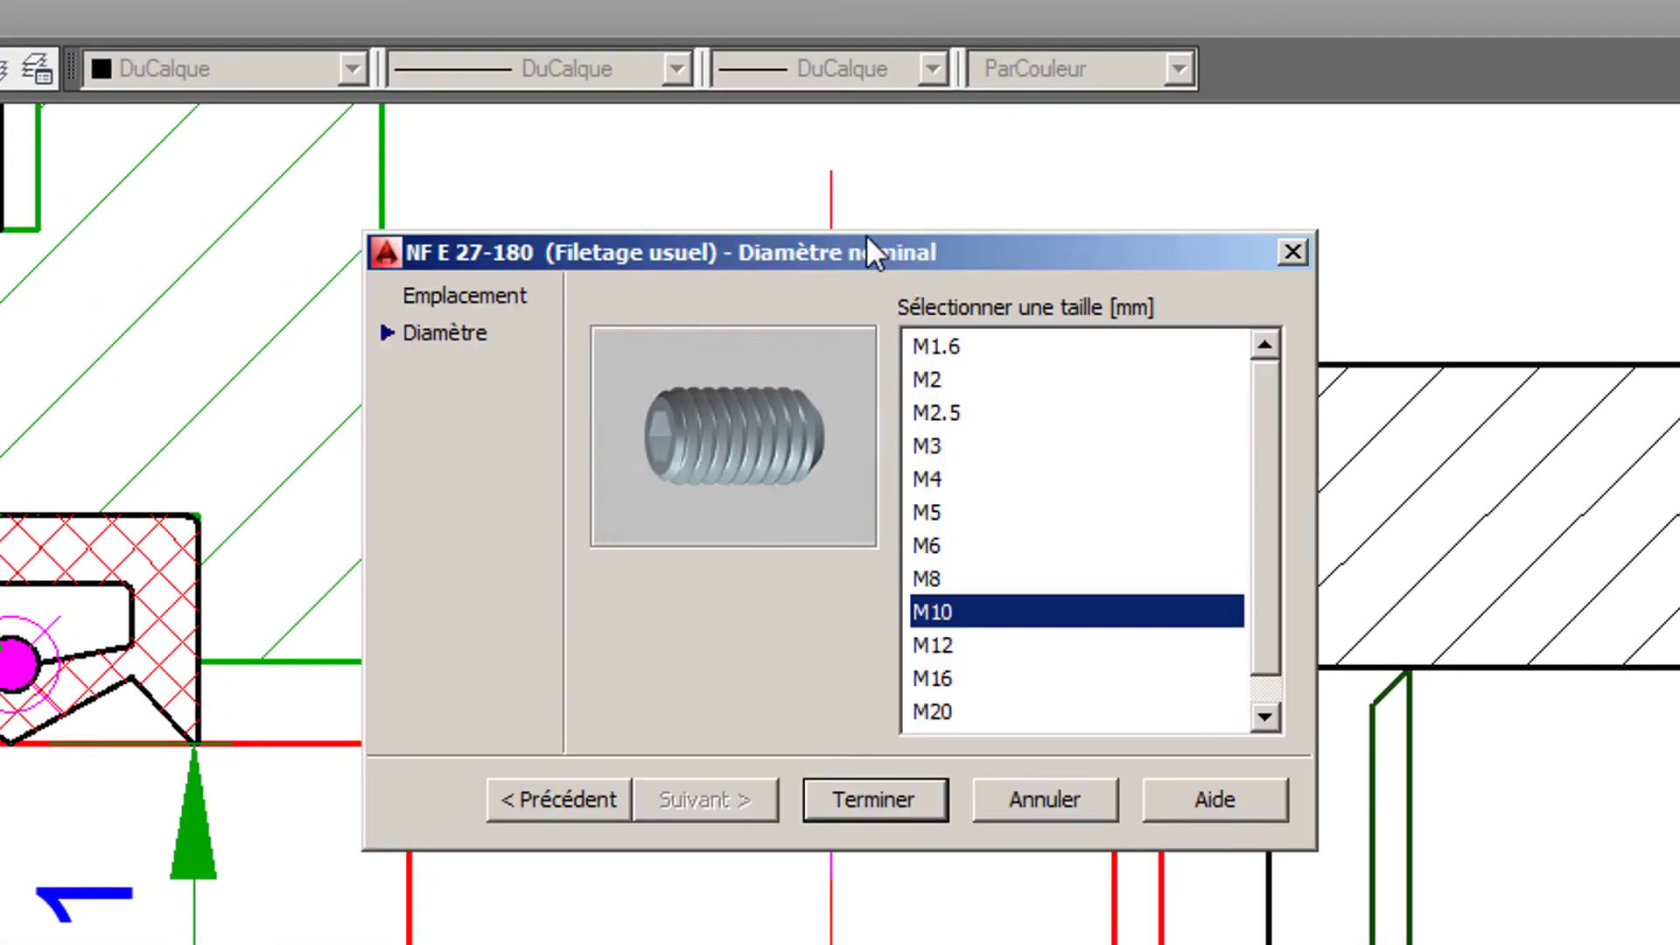
pyautogui.click(932, 545)
pyautogui.click(875, 799)
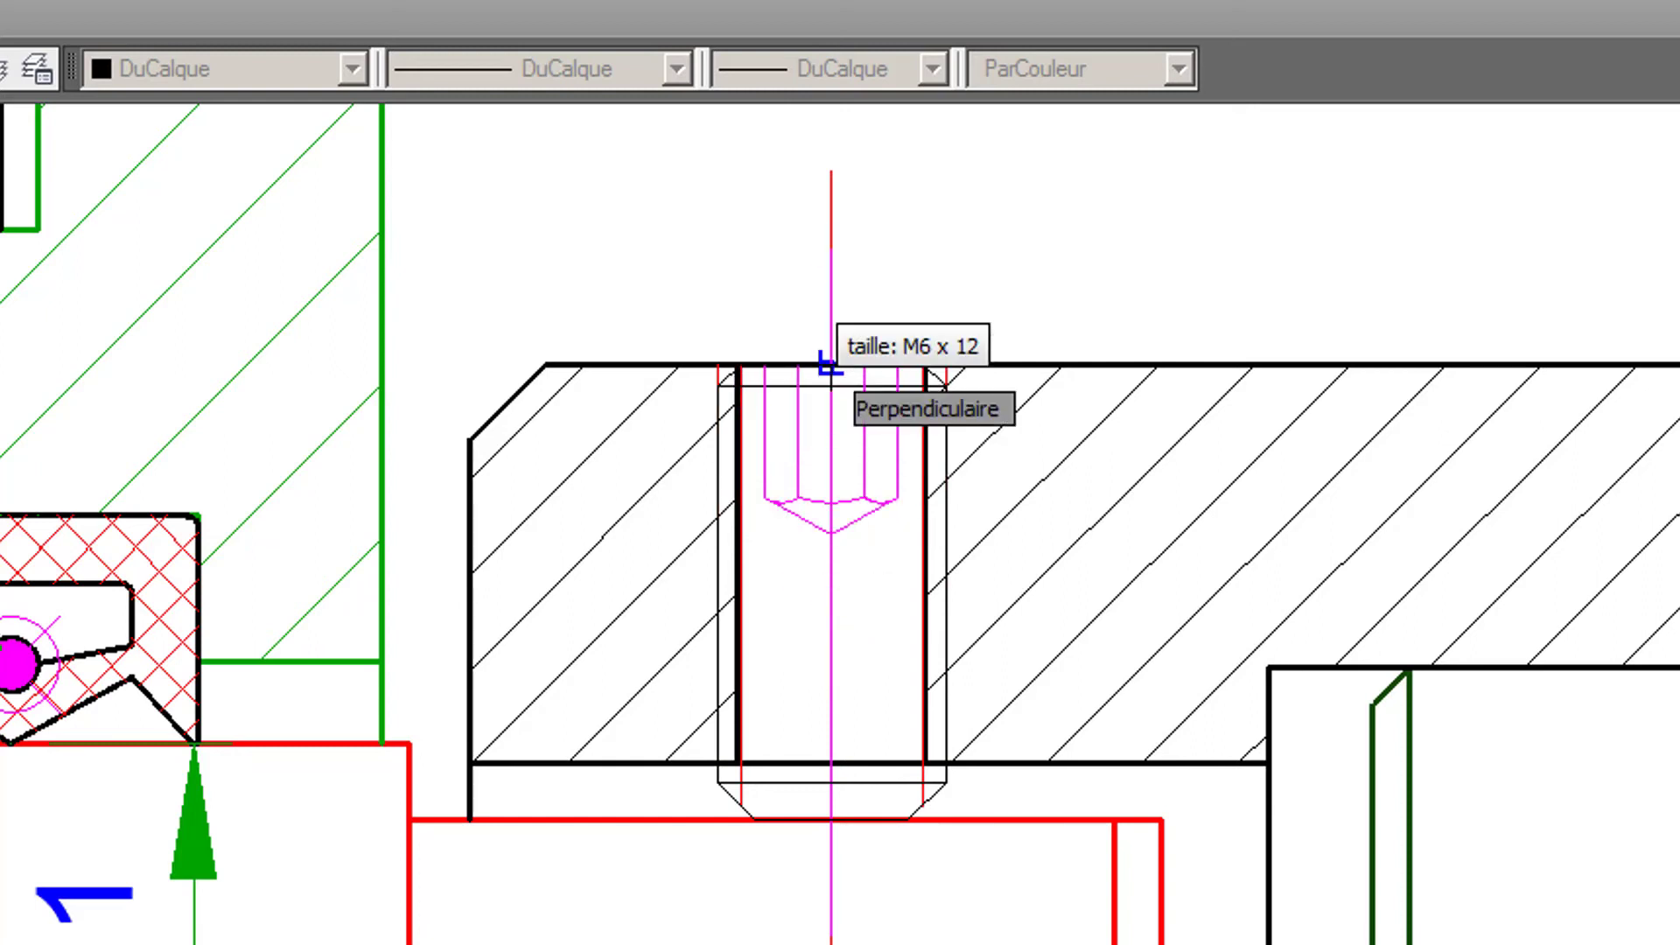
pyautogui.click(827, 365)
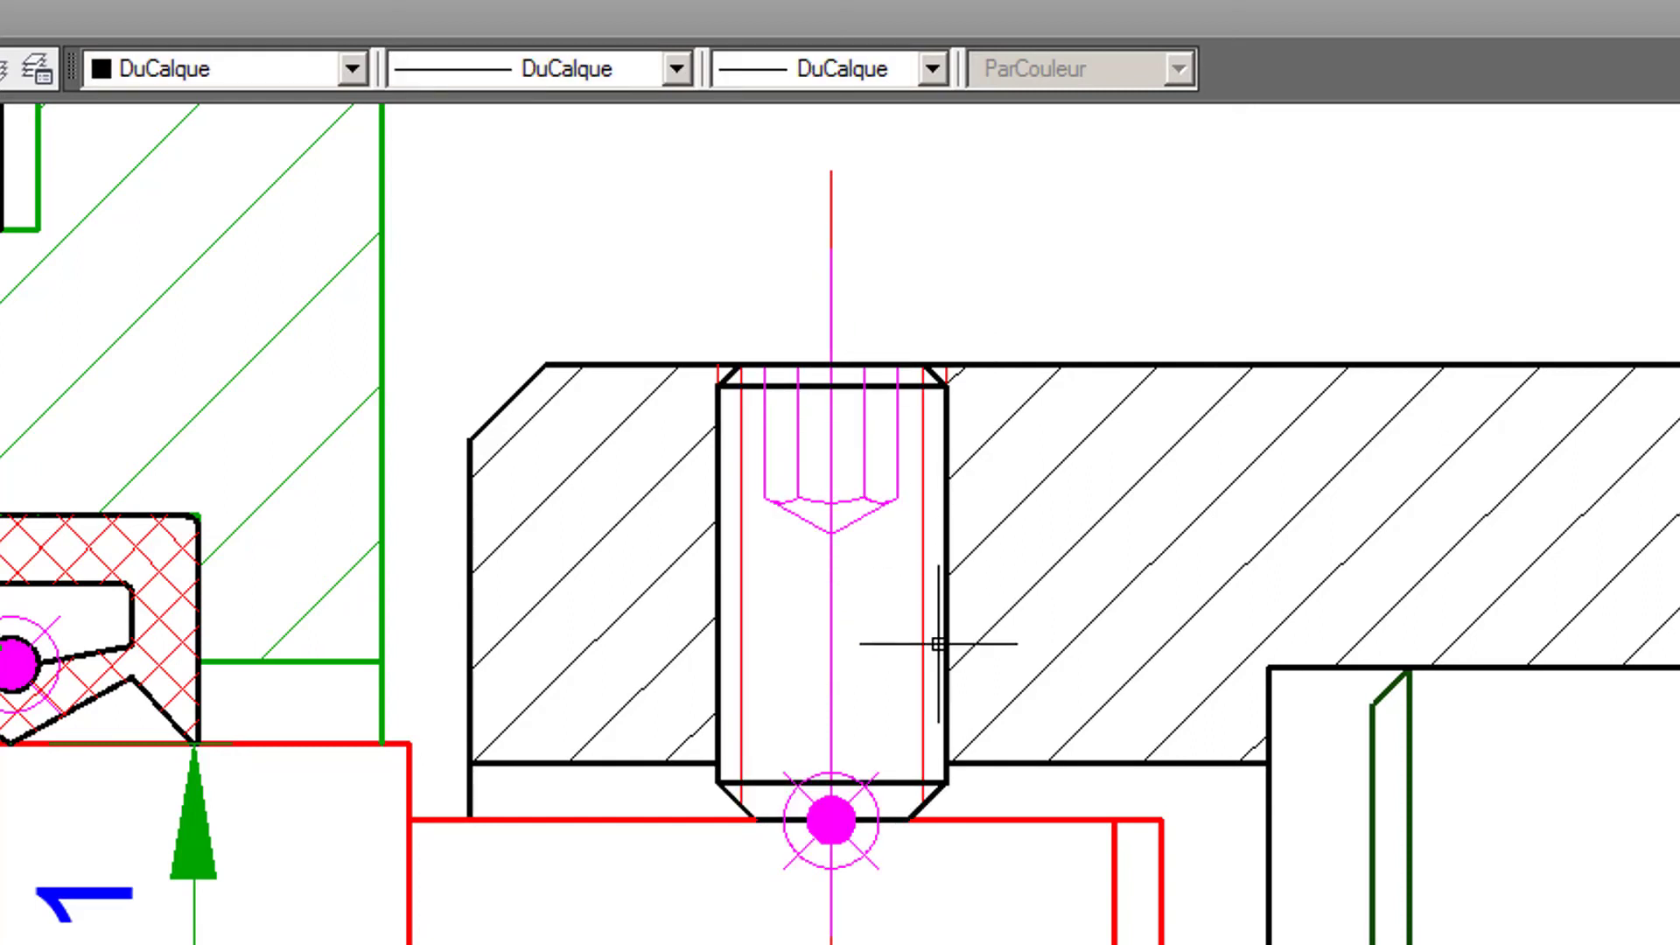
# - Check the pin requirement in the Travail demandé list and start a Perçages débouchants utilisateur through hole in the Avant view
pyautogui.scroll(-3, 963, 919)
pyautogui.moveTo(963, 919)
pyautogui.mouseDown(button='middle')
pyautogui.moveTo(832, 698)
pyautogui.moveTo(473, 615)
pyautogui.moveTo(601, 586)
pyautogui.mouseUp(button='middle')
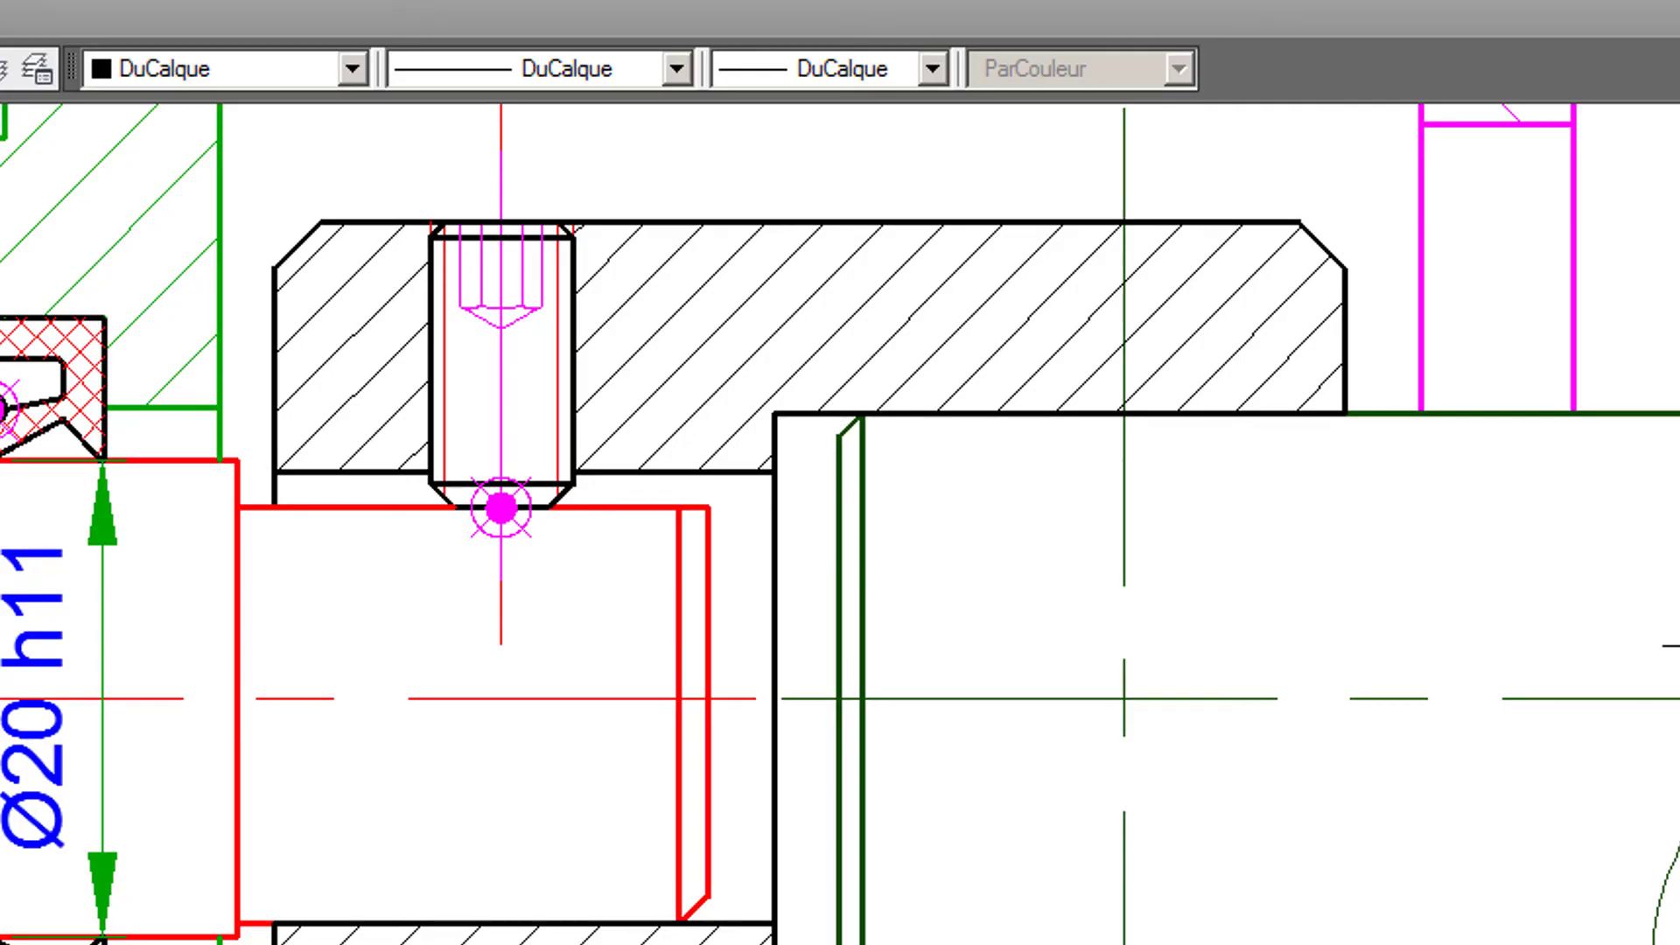
pyautogui.scroll(-5, 1474, 605)
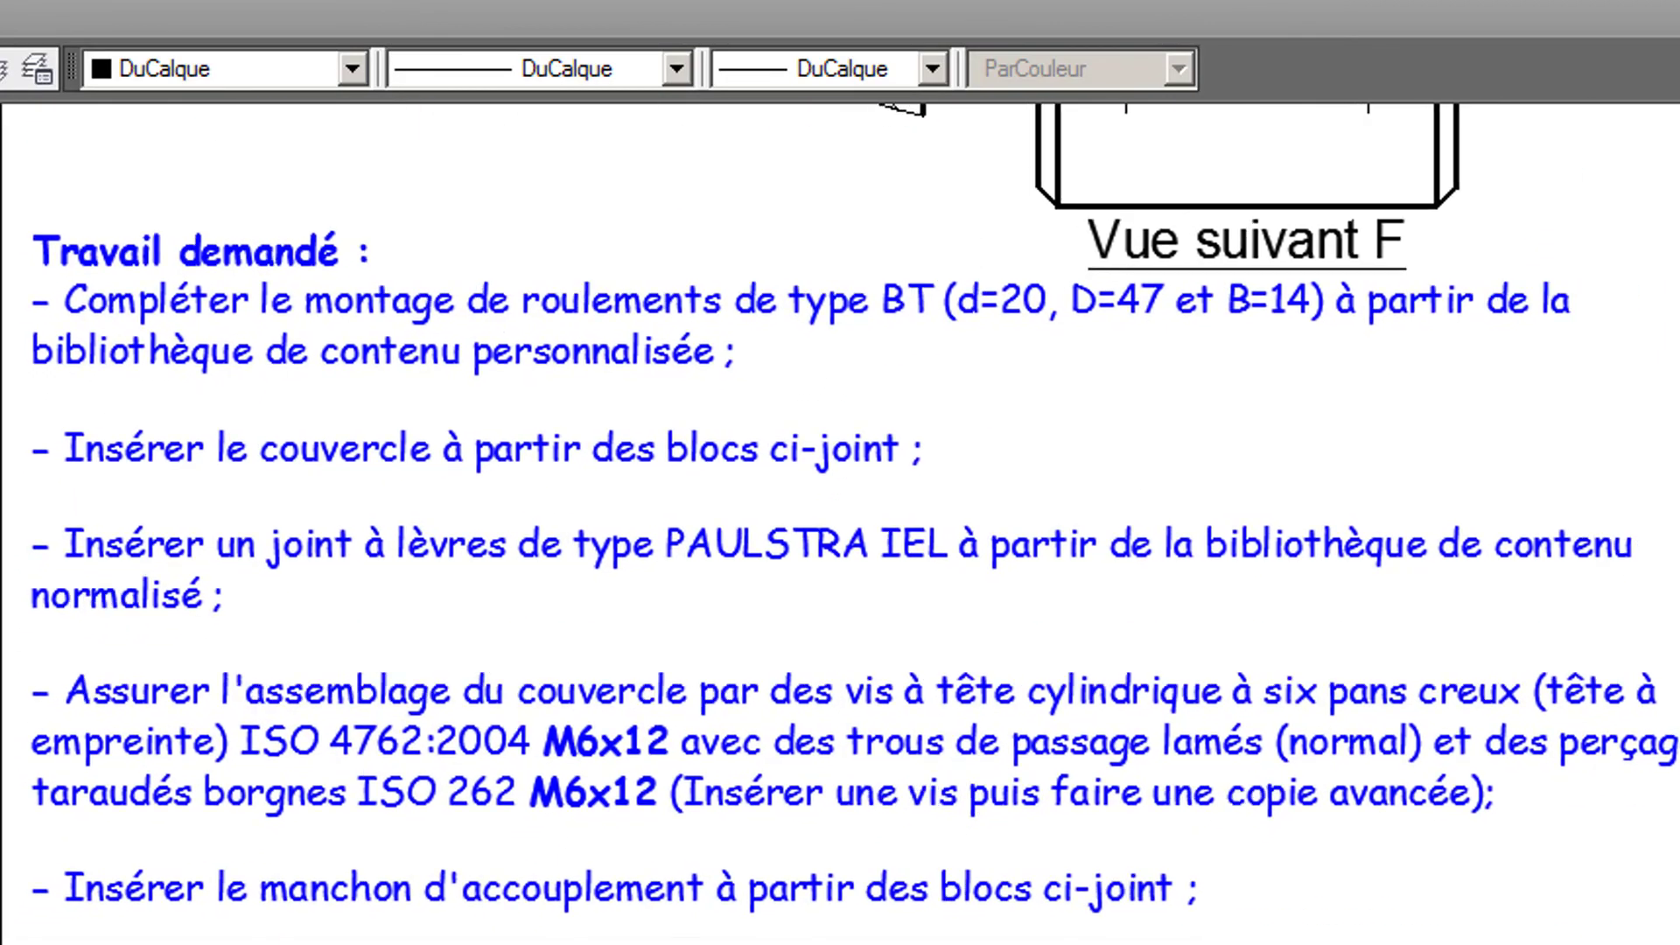
pyautogui.moveTo(1026, 670); pyautogui.dragTo(1005, 215, button='middle')
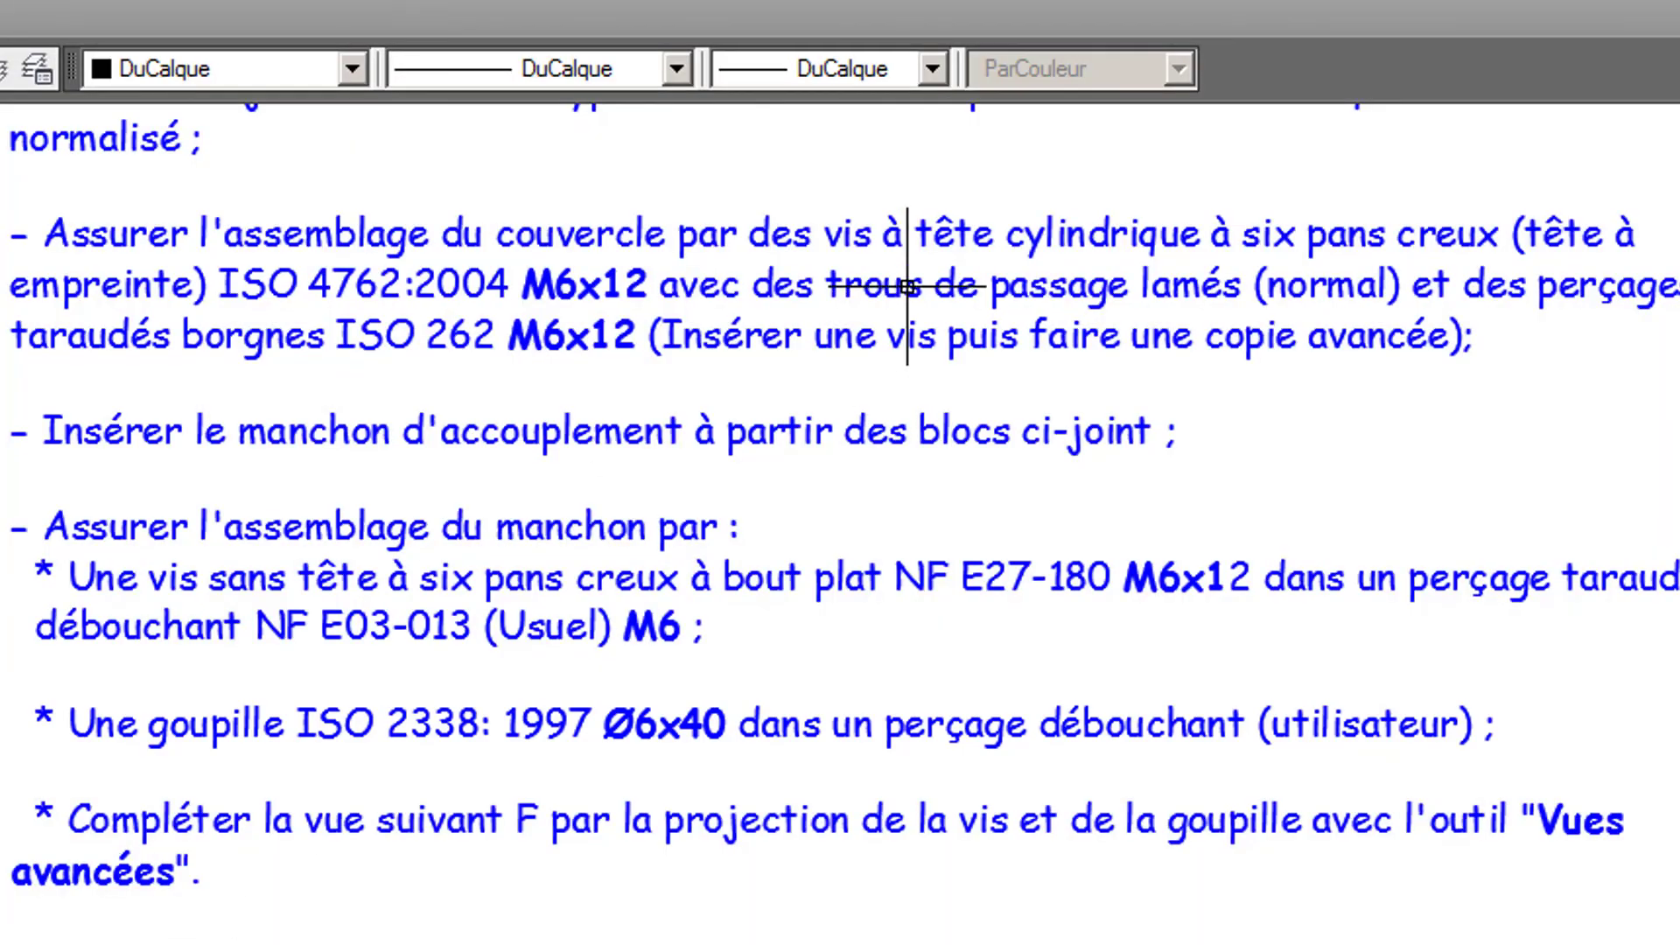
pyautogui.moveTo(901, 280)
pyautogui.mouseDown(button='middle')
pyautogui.moveTo(840, 709)
pyautogui.moveTo(691, 944)
pyautogui.mouseUp(button='middle')
pyautogui.moveTo(1080, 480)
pyautogui.mouseDown(button='middle')
pyautogui.moveTo(1001, 904)
pyautogui.moveTo(659, 893)
pyautogui.moveTo(824, 890)
pyautogui.mouseUp(button='middle')
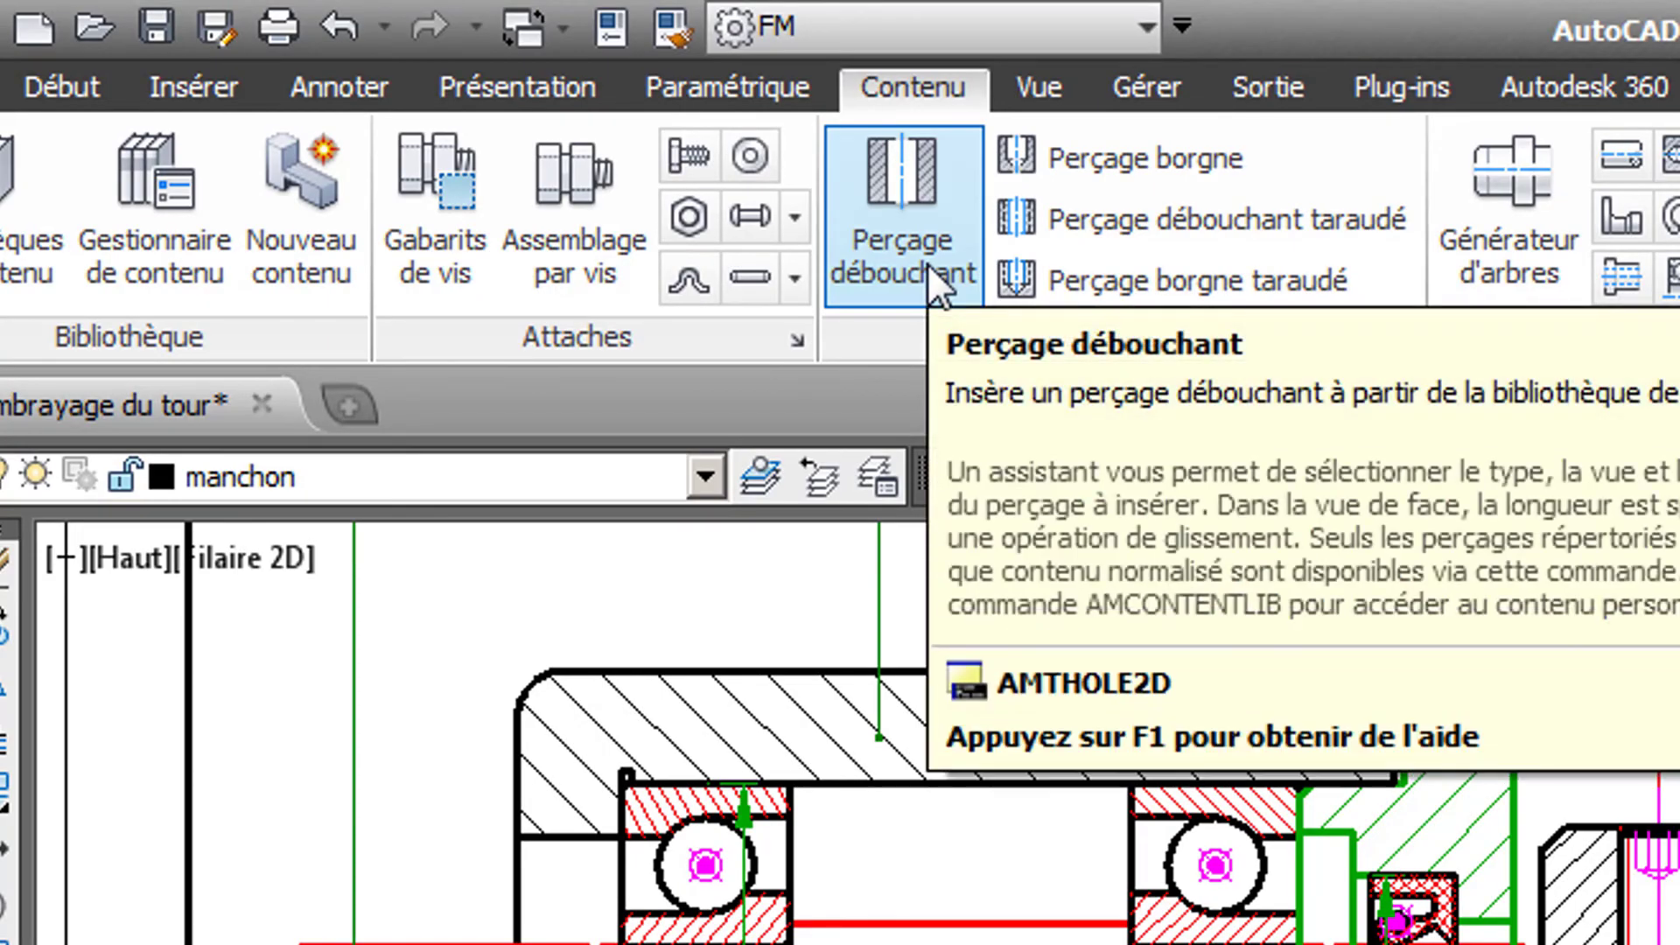
pyautogui.click(926, 263)
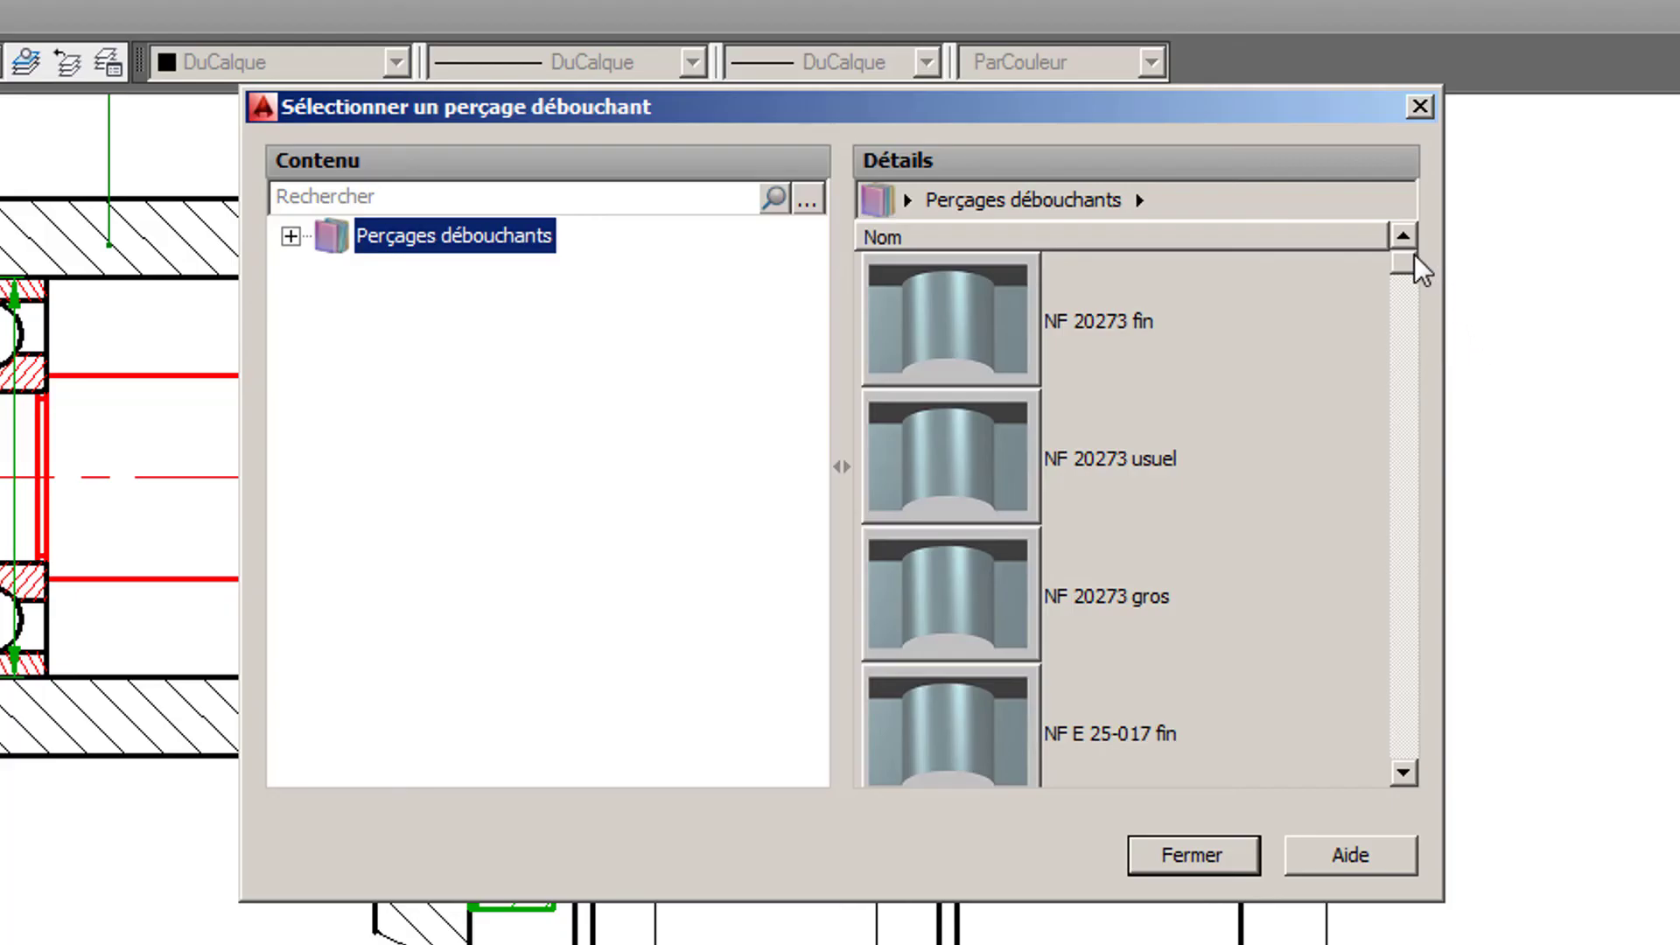
pyautogui.moveTo(1406, 271); pyautogui.dragTo(1410, 774)
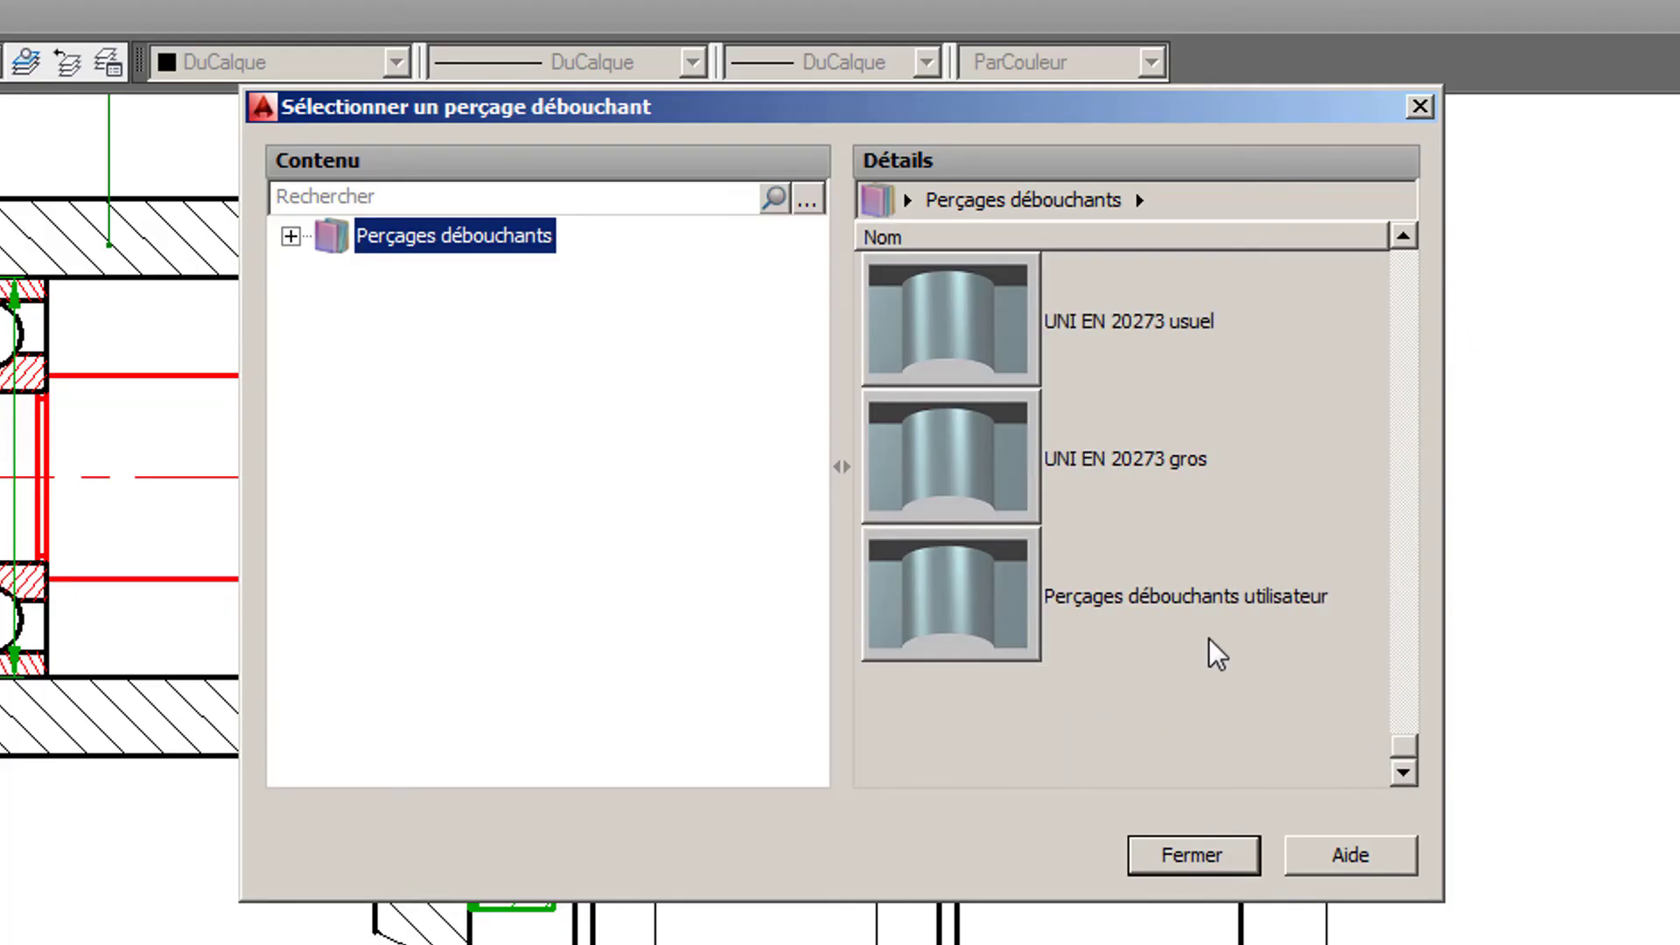
pyautogui.doubleClick(999, 597)
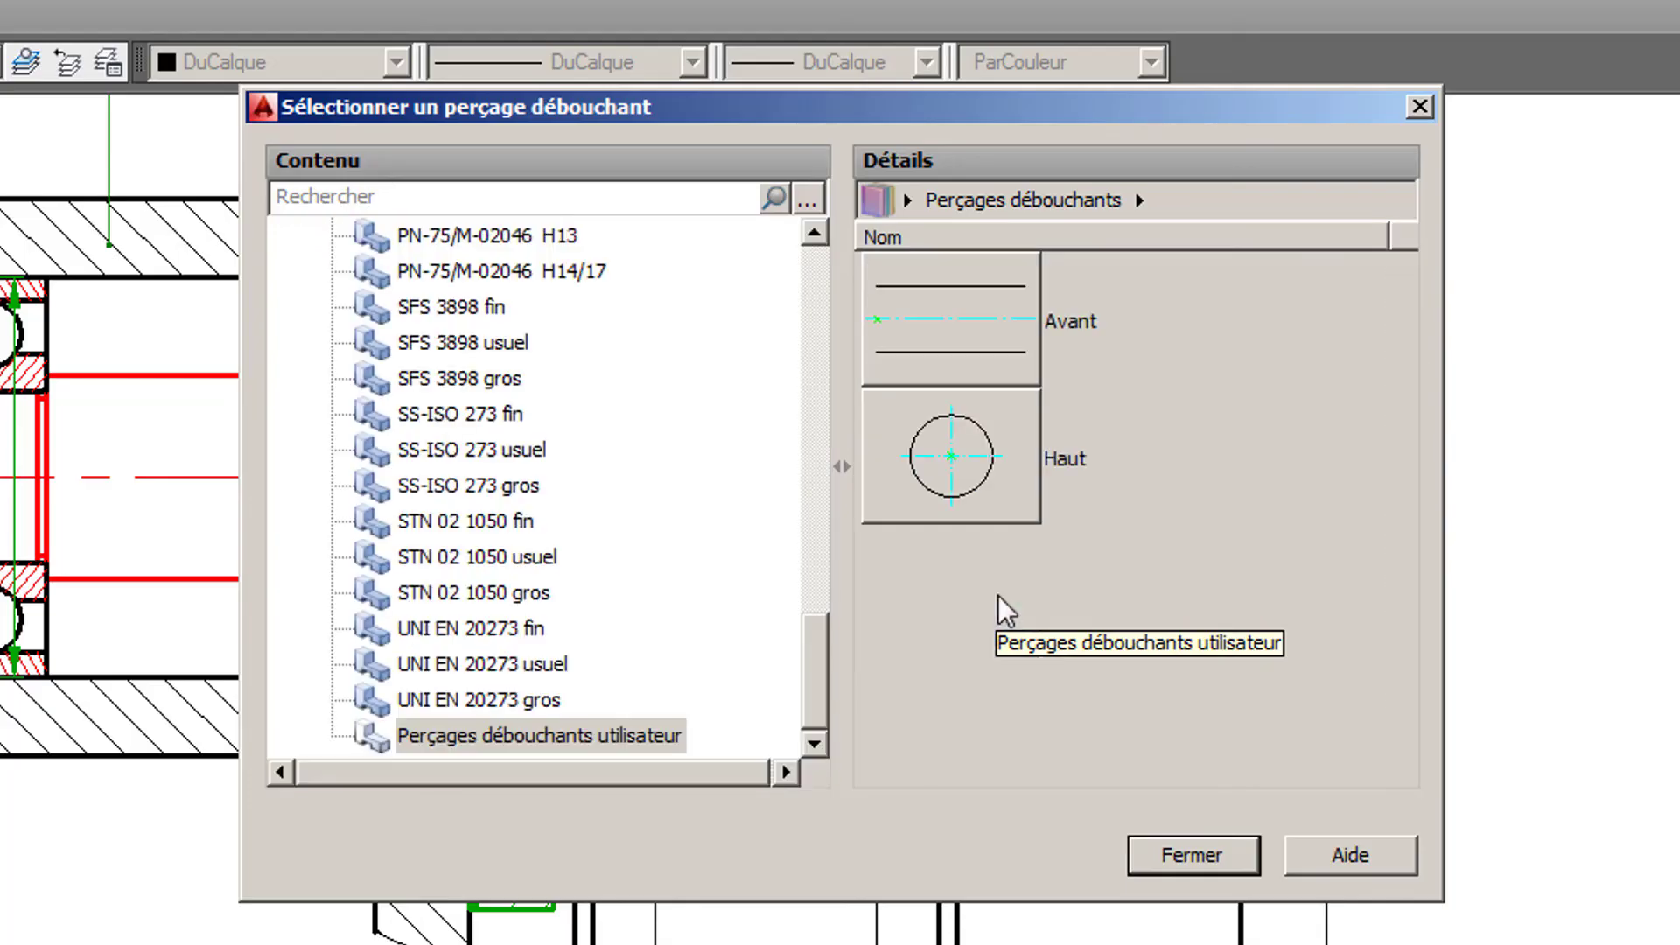
pyautogui.doubleClick(961, 326)
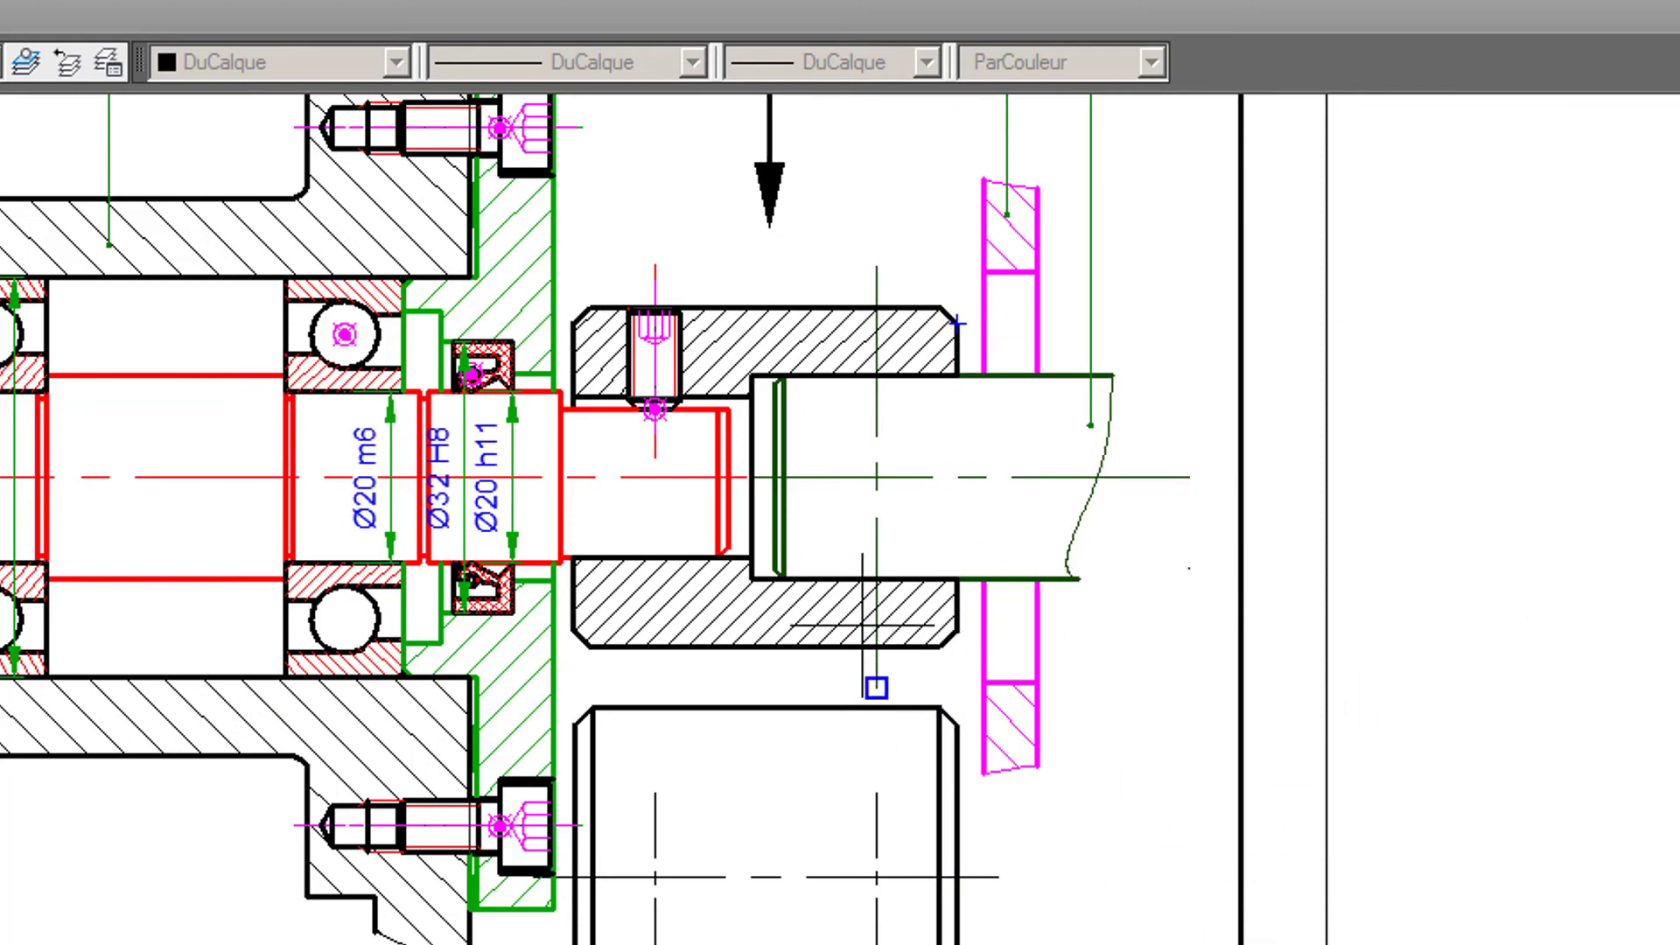
# - Place the through hole along shaft 15's vertical centreline, from the sleeve's lower outer edge to its upper one, with nominal diameter 6
pyautogui.scroll(2, 877, 647)
pyautogui.click(877, 656)
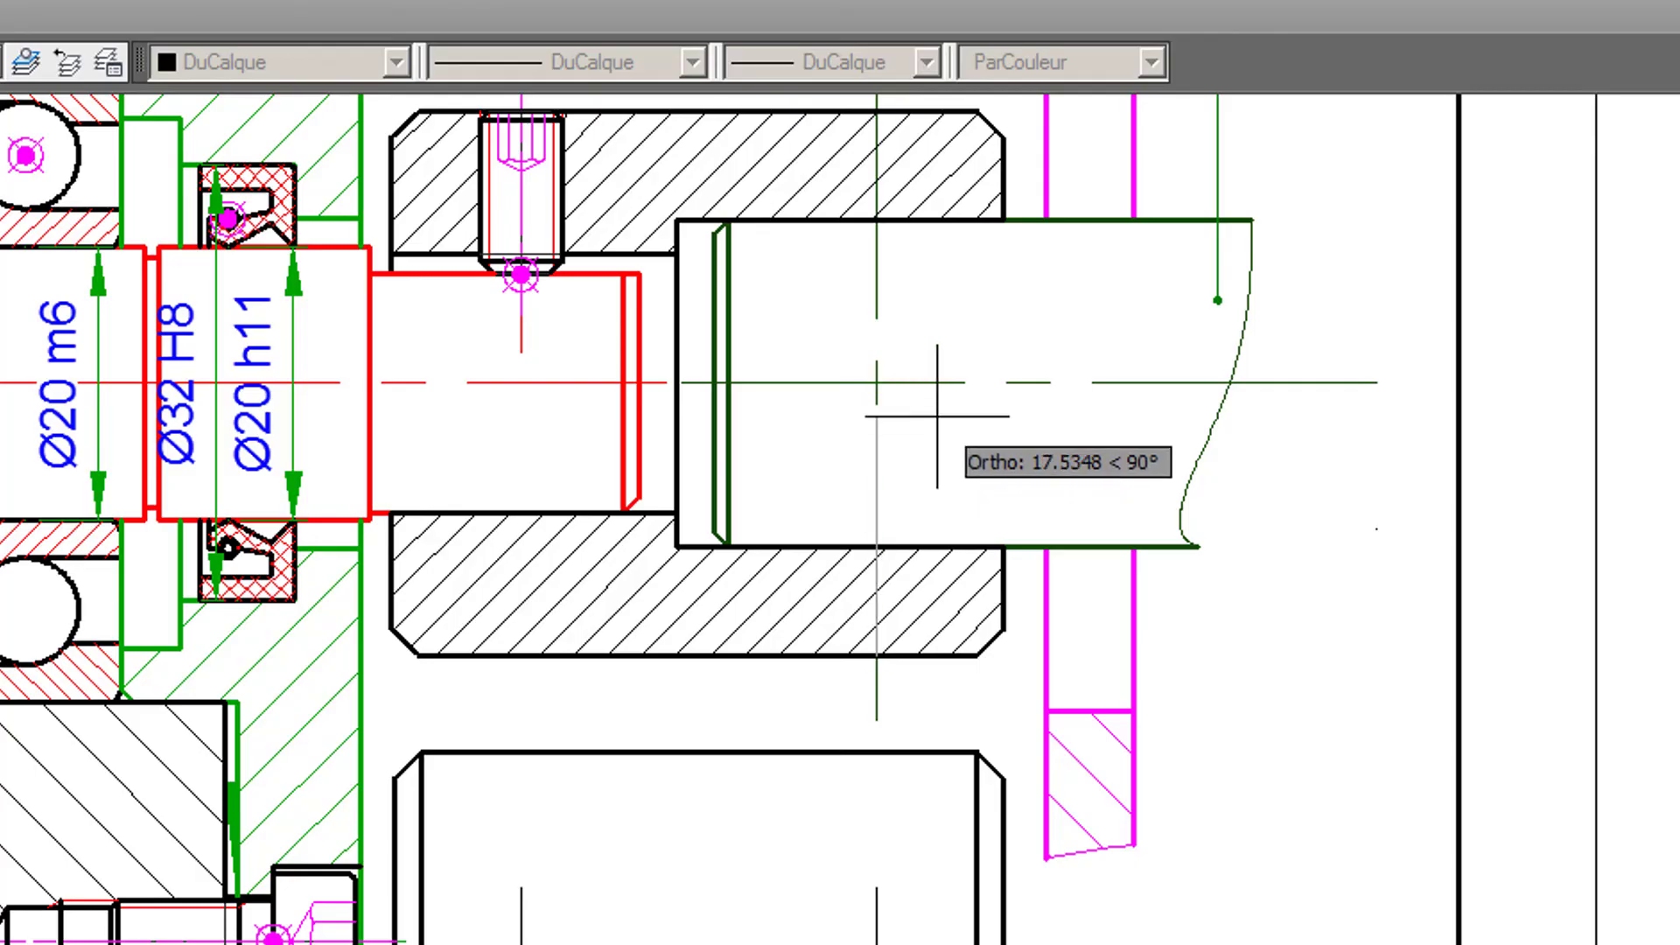
pyautogui.moveTo(946, 365); pyautogui.dragTo(984, 473, button='middle')
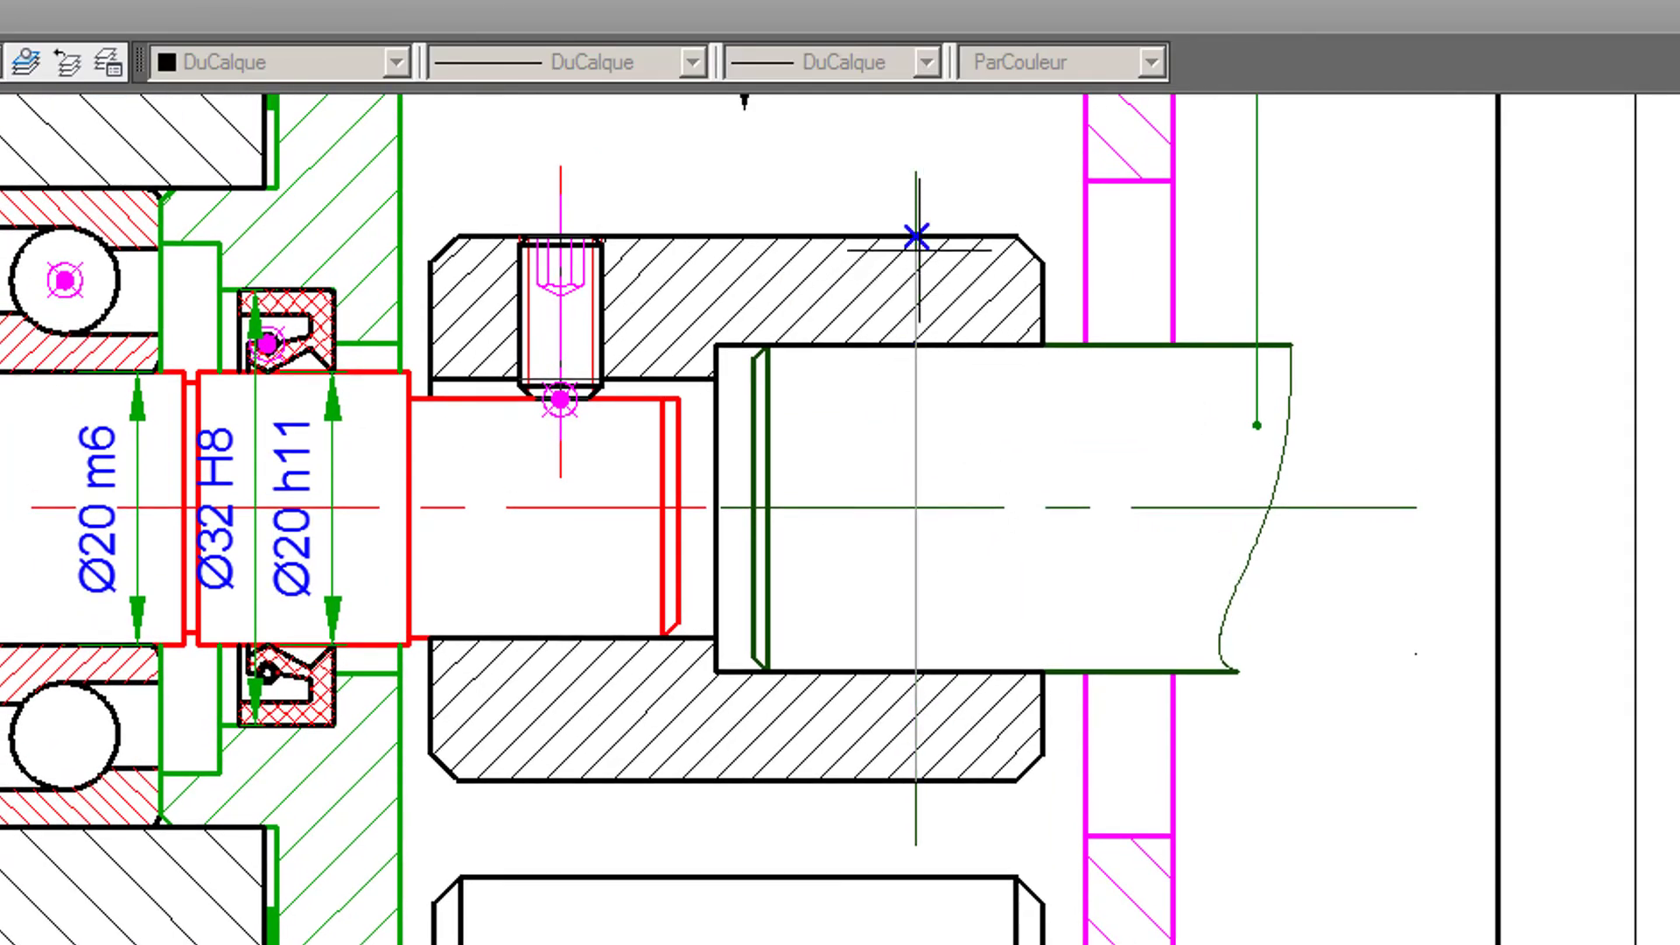
pyautogui.click(915, 234)
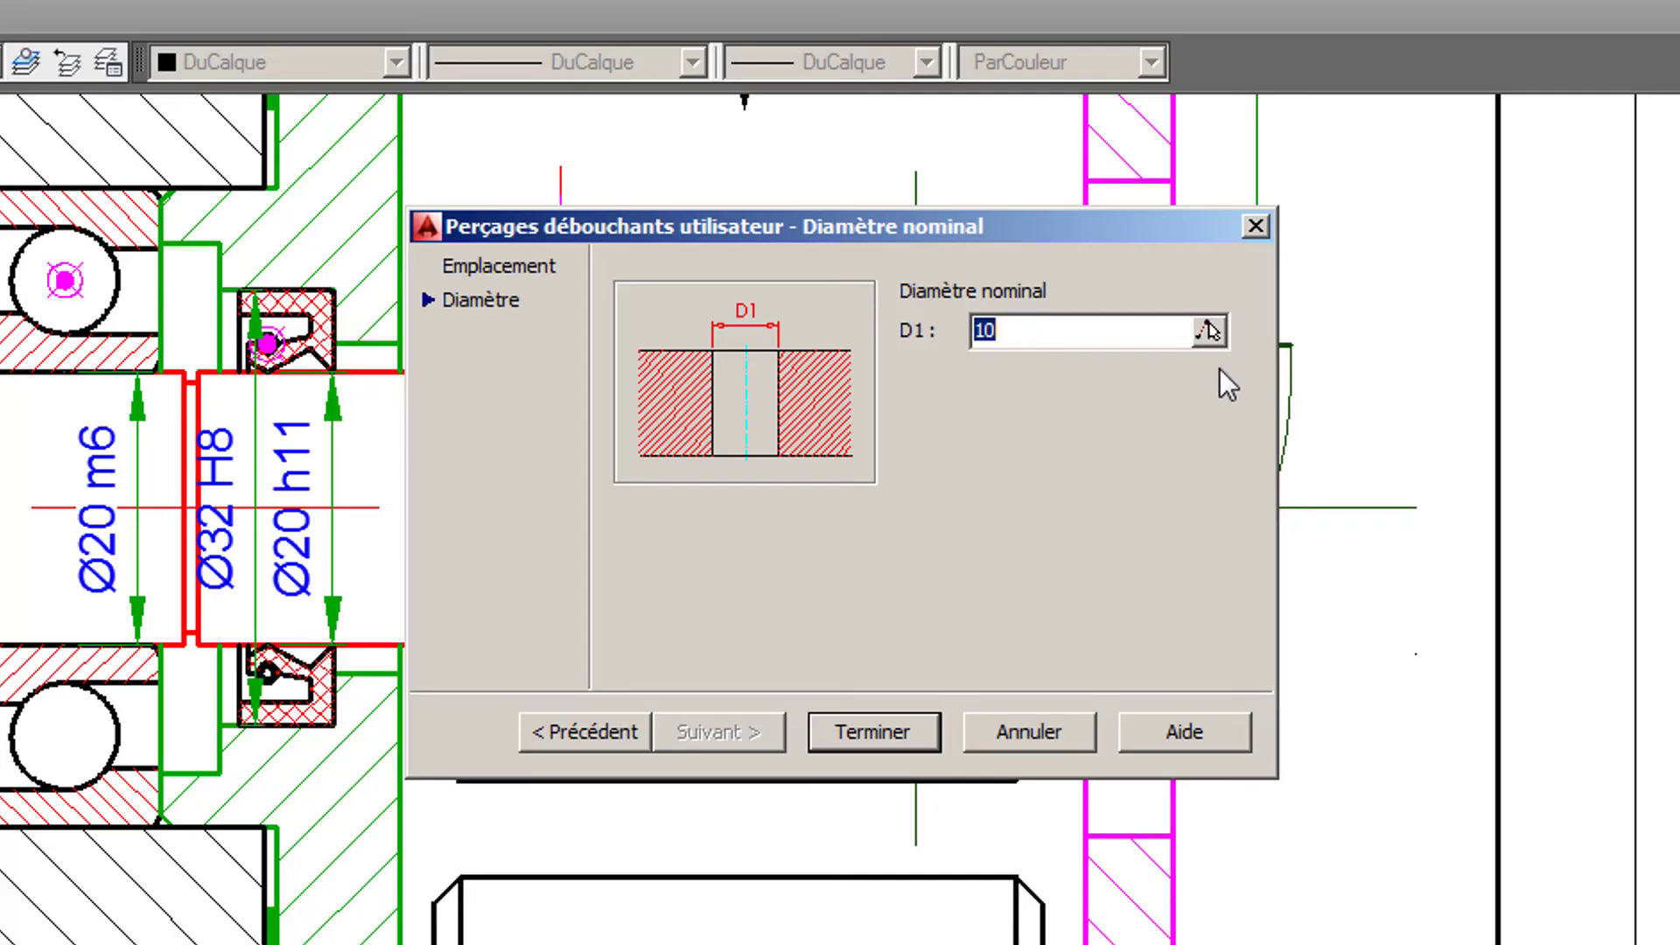
pyautogui.write('6')
pyautogui.click(890, 729)
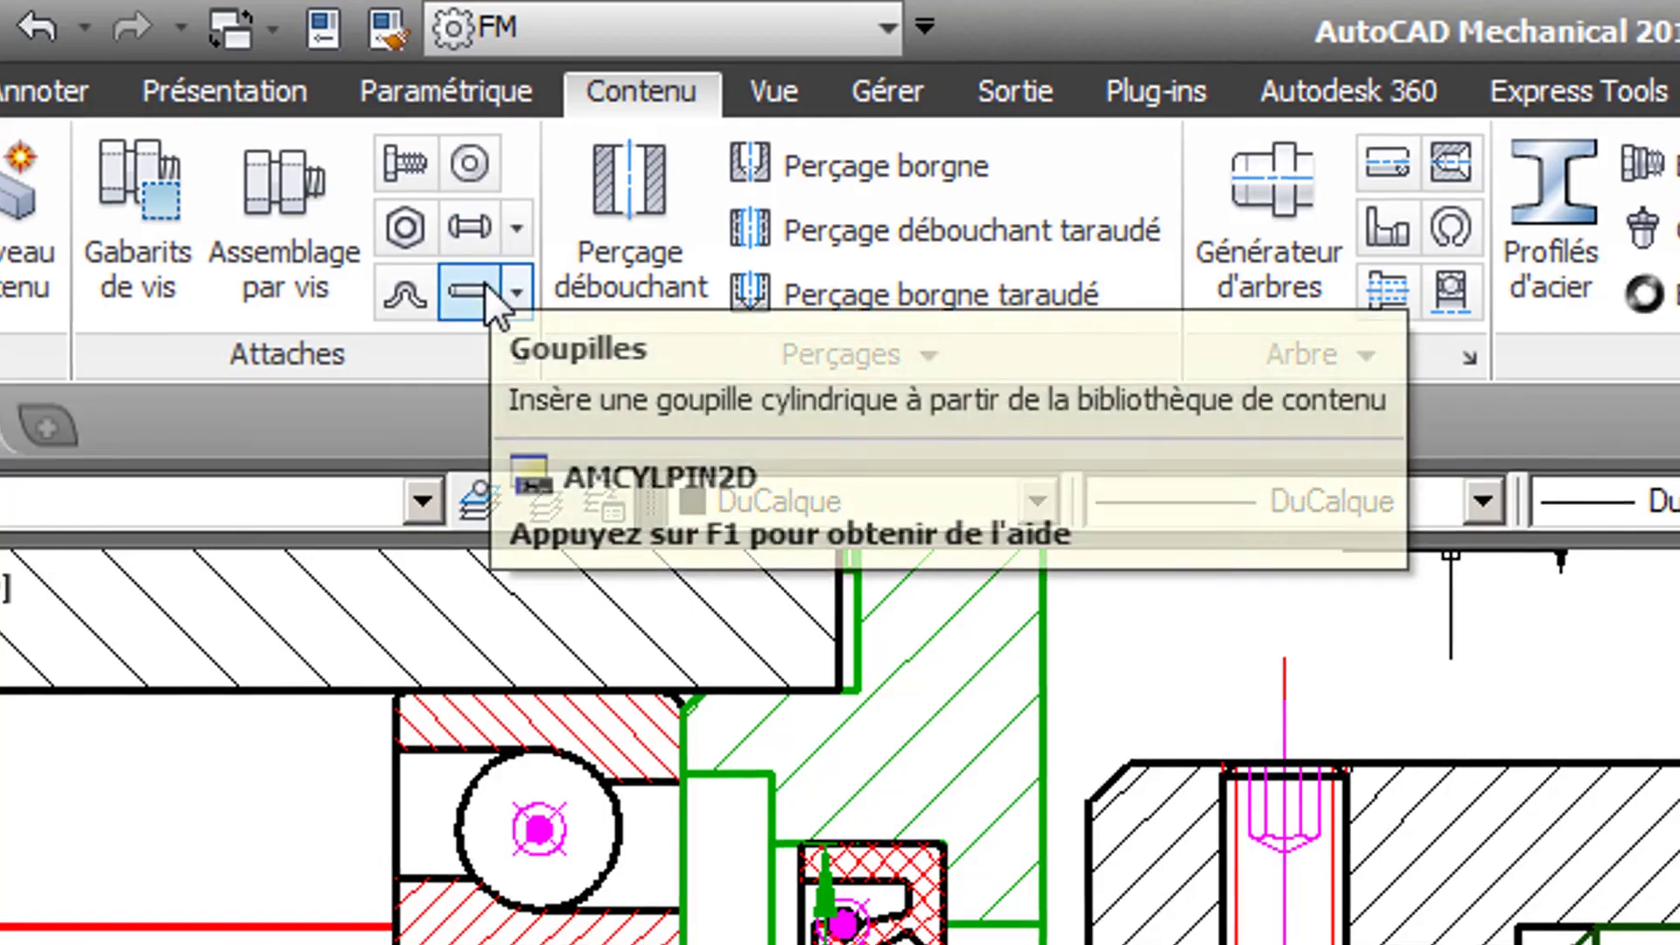
# - Search the cylindrical pin library for 2338 and choose the ISO 2338: 1997 pin in the Avant view
pyautogui.click(470, 297)
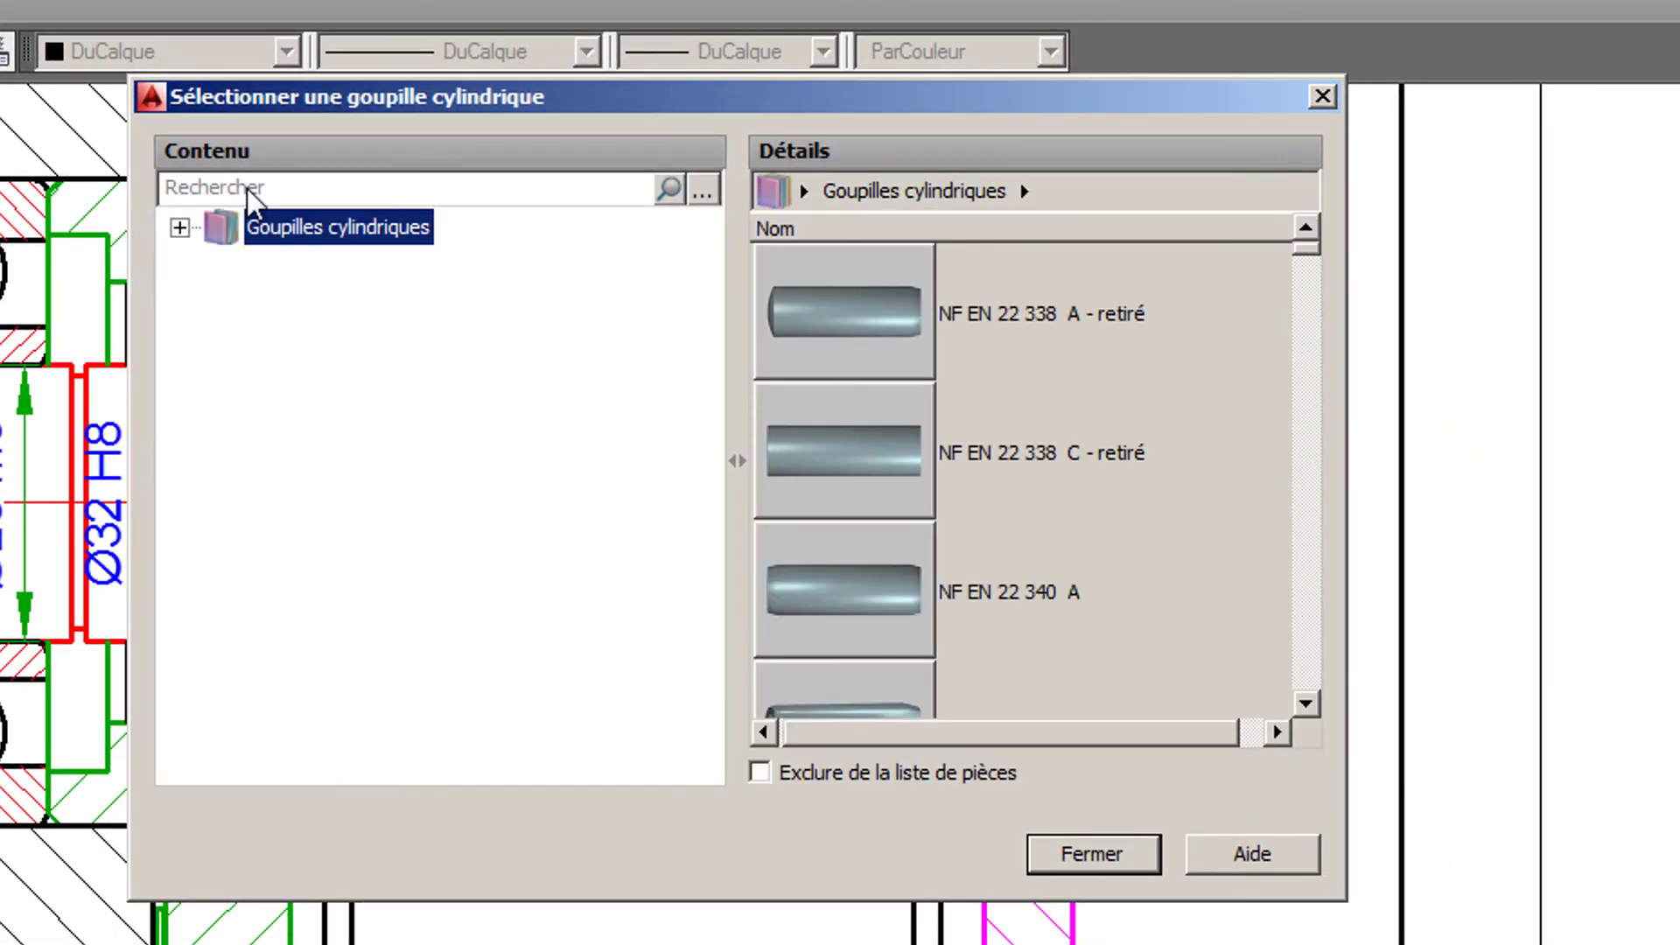
pyautogui.click(250, 189)
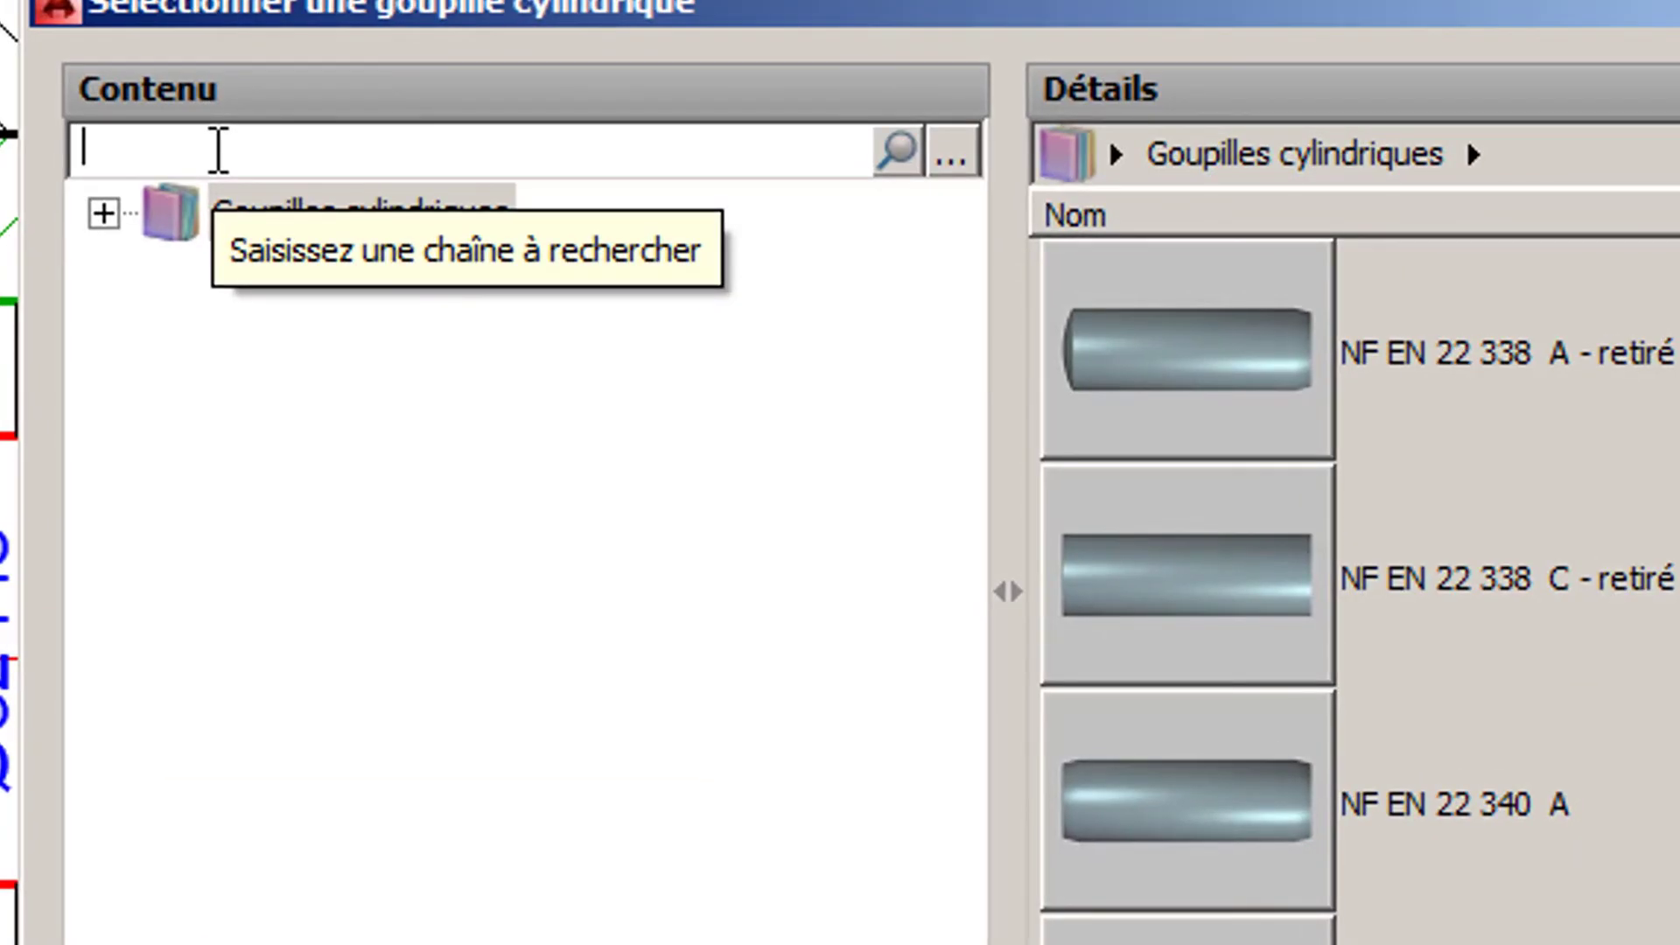
pyautogui.write('23')
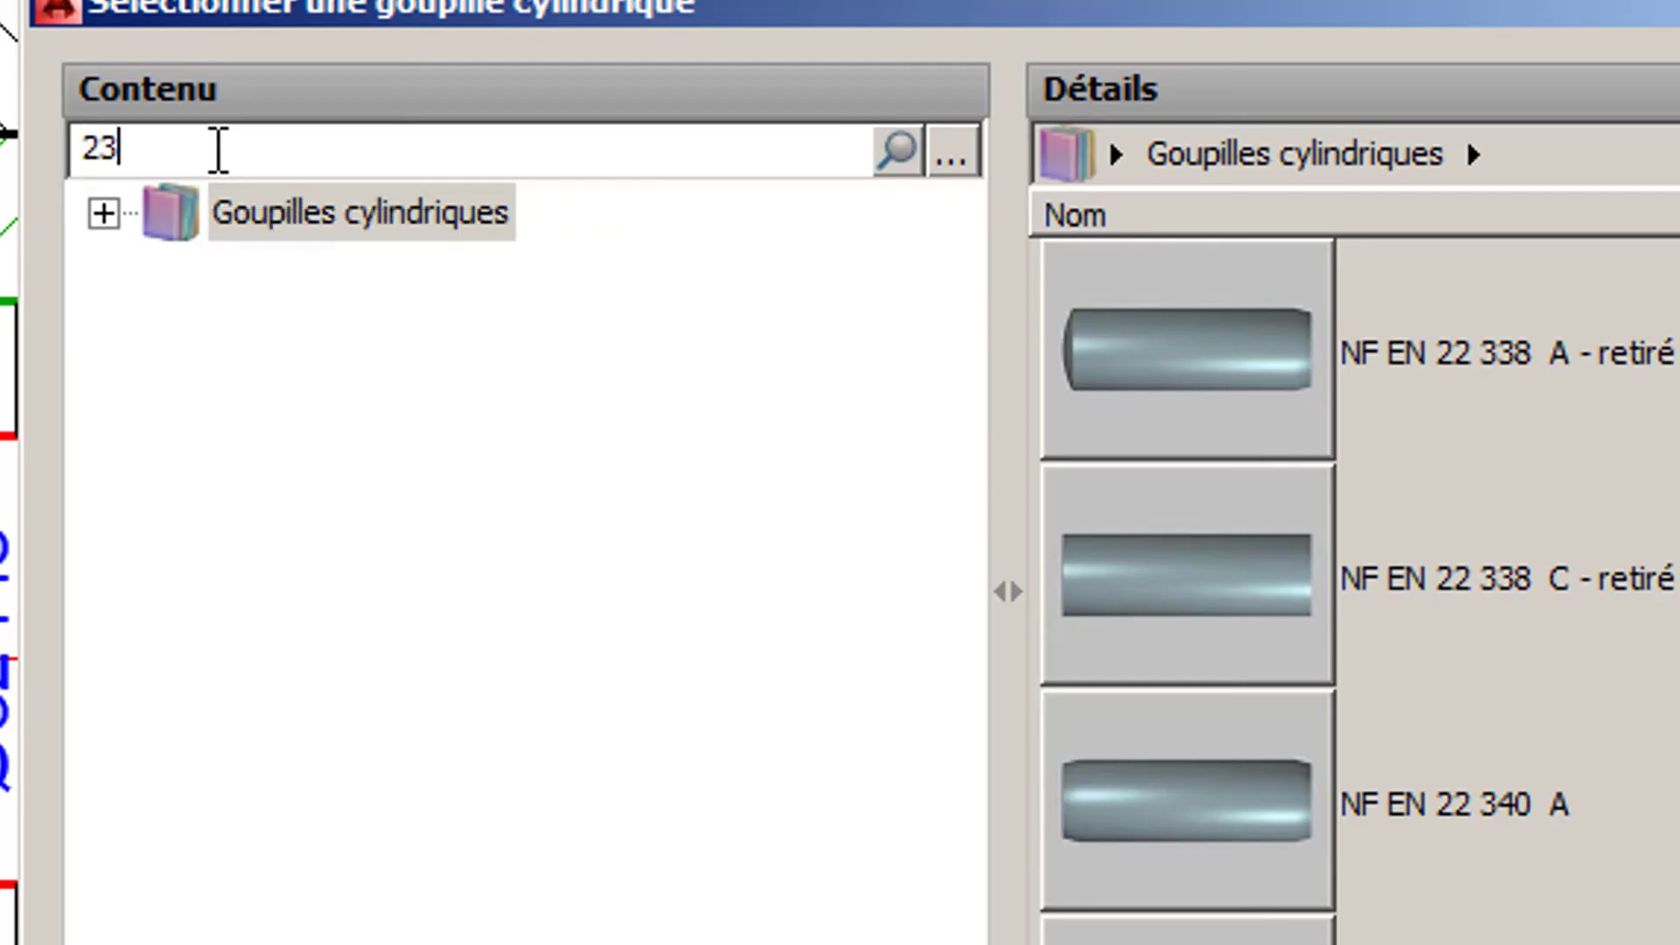
pyautogui.write('38')
pyautogui.press('Return')
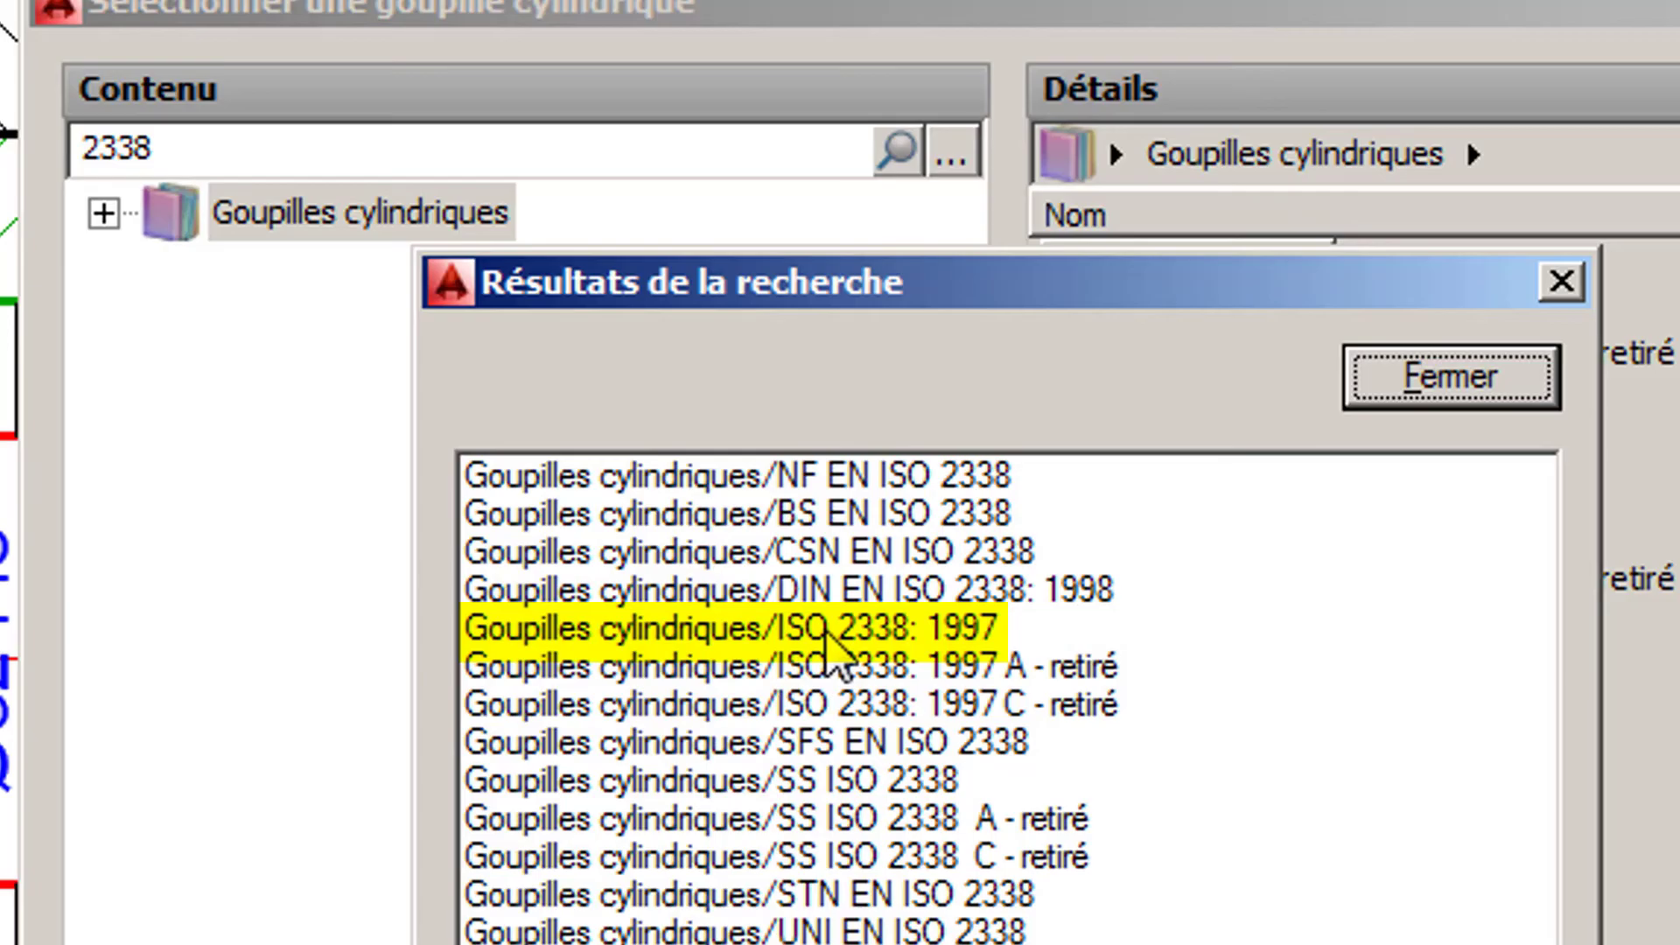
pyautogui.click(827, 631)
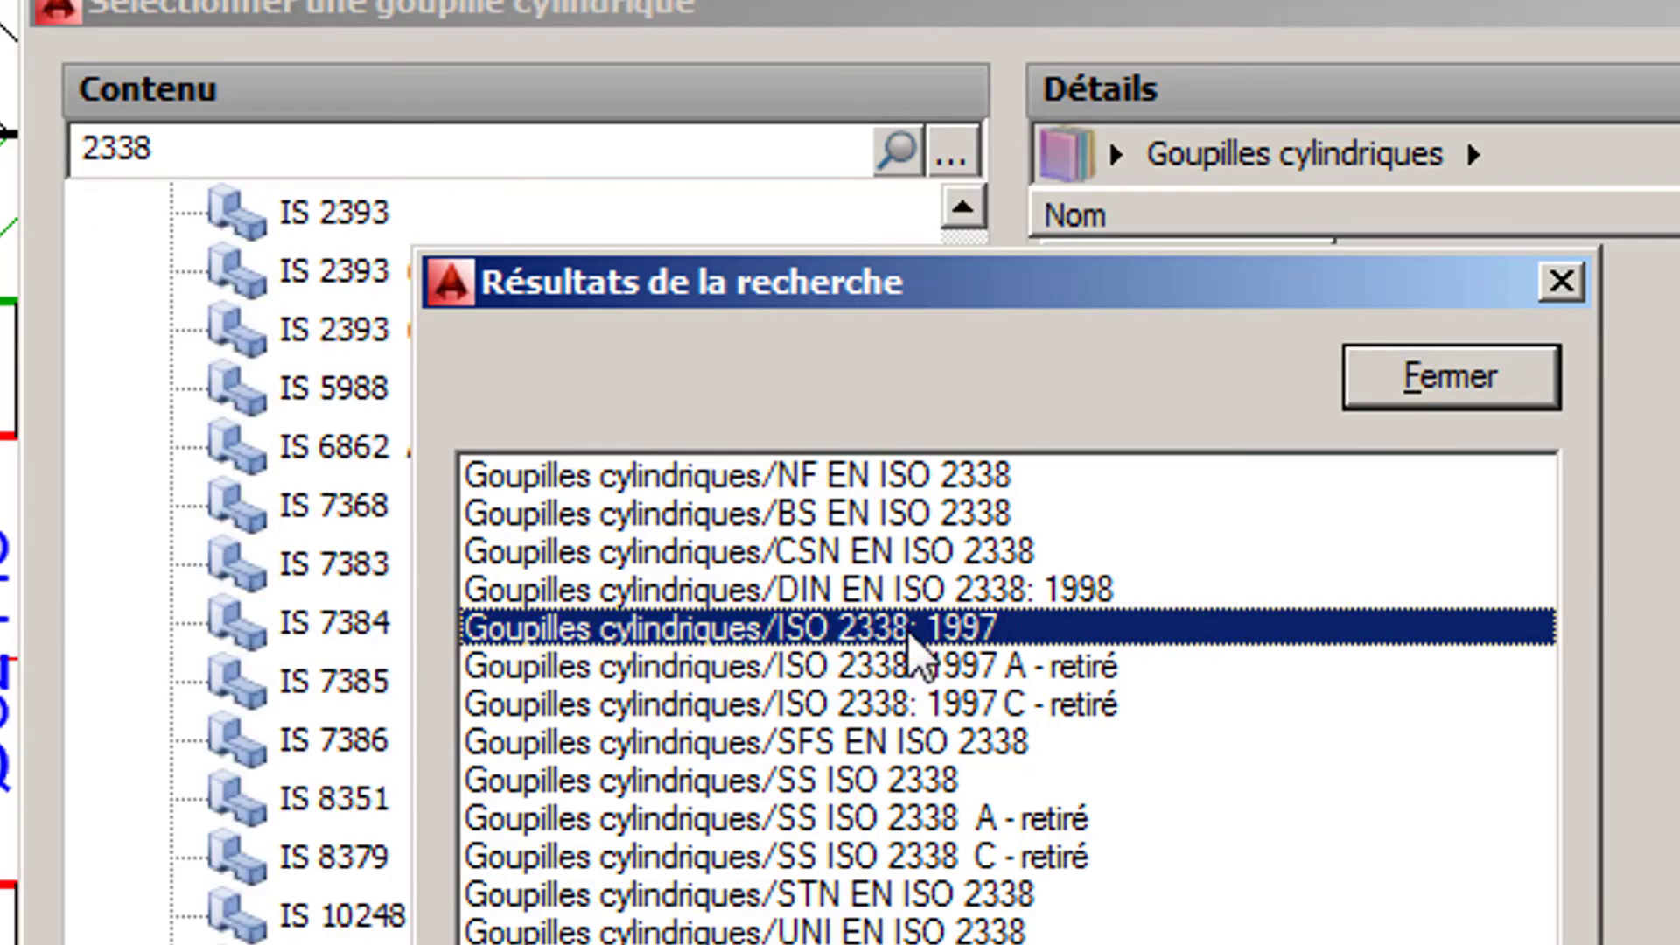
pyautogui.click(1448, 393)
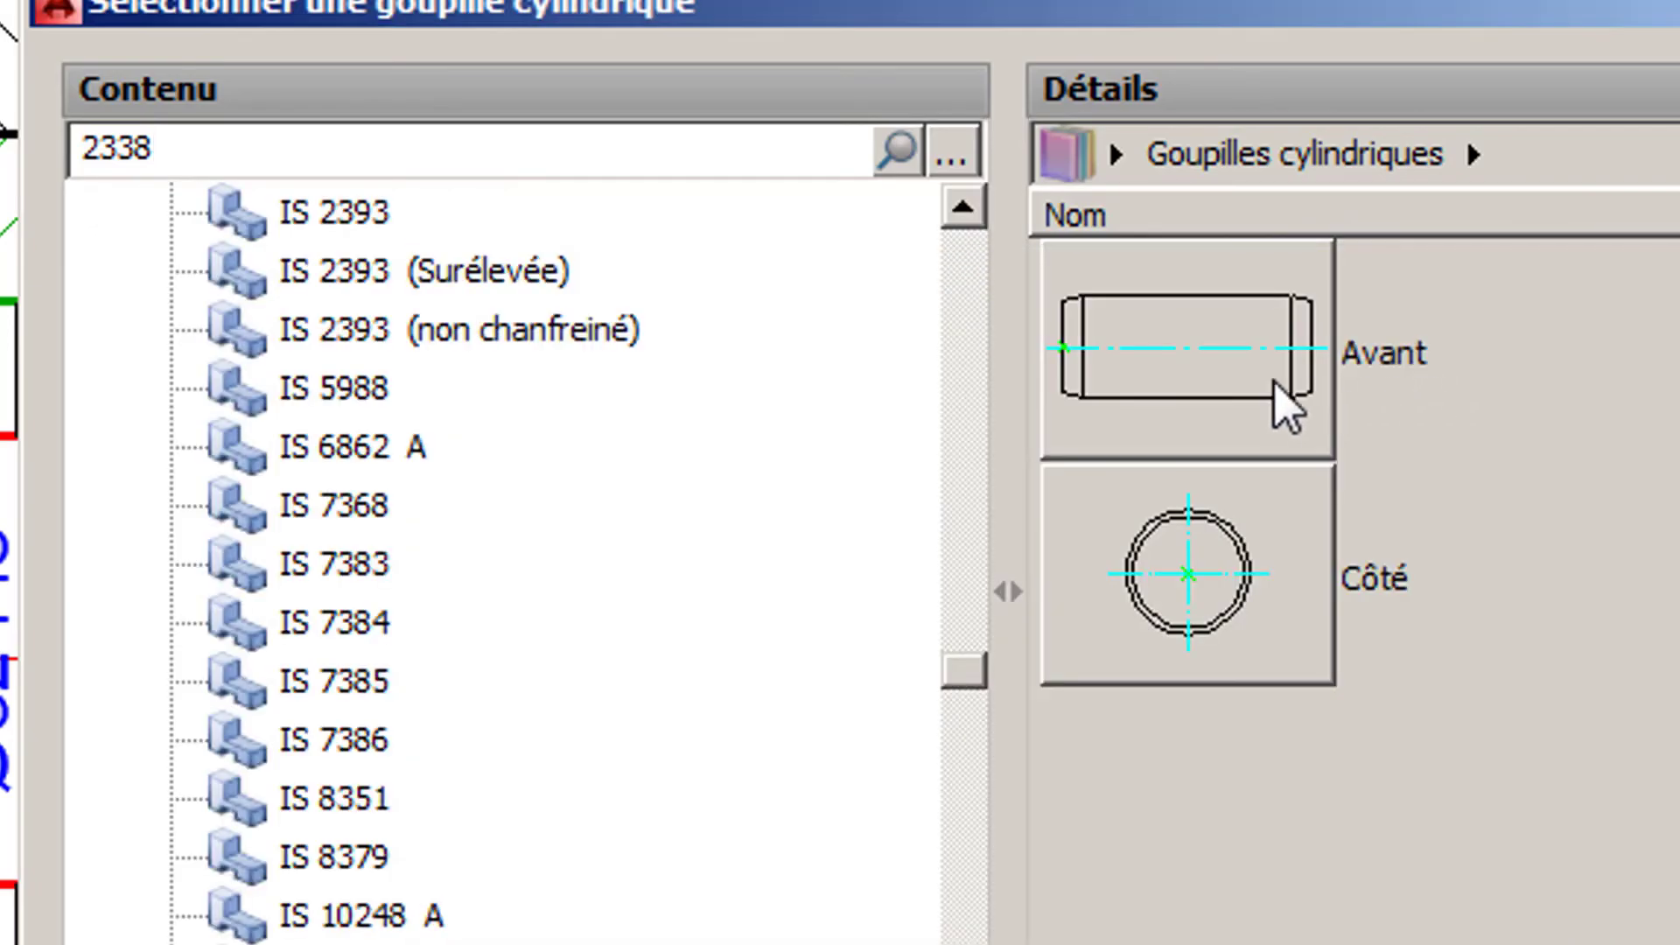
pyautogui.doubleClick(1211, 402)
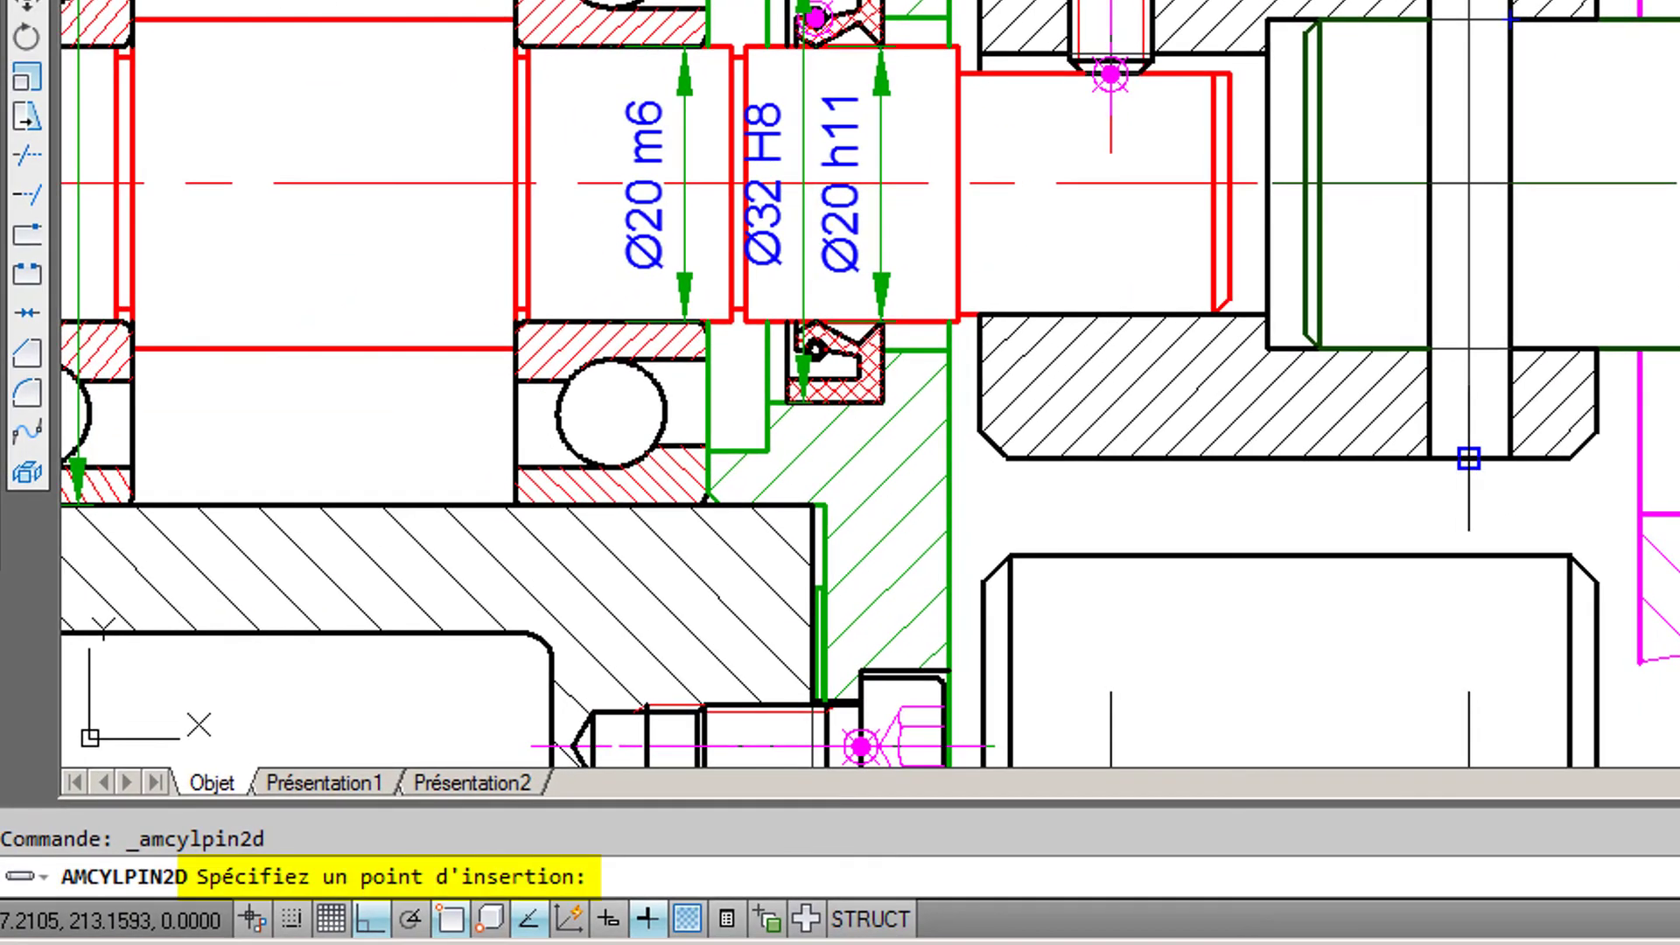
# - Insert the pin with diameter 6 as 6 h8 x 40 - B, from the through hole's lower end at the sleeve edge up to the upper edge
pyautogui.click(1468, 457)
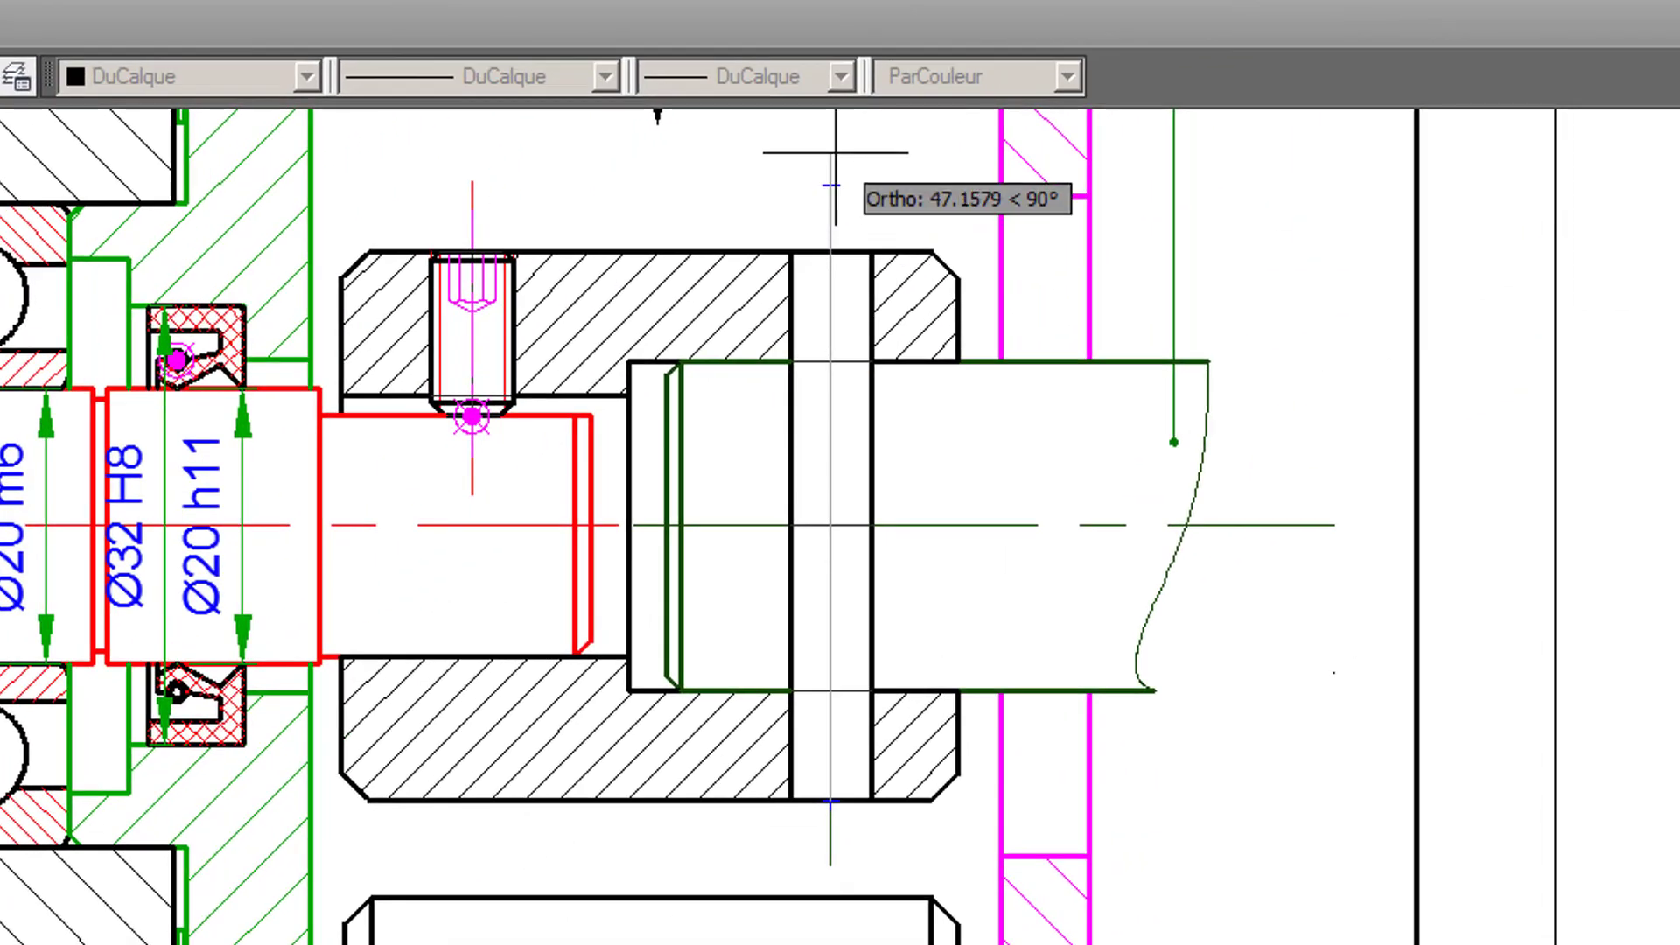
pyautogui.click(835, 152)
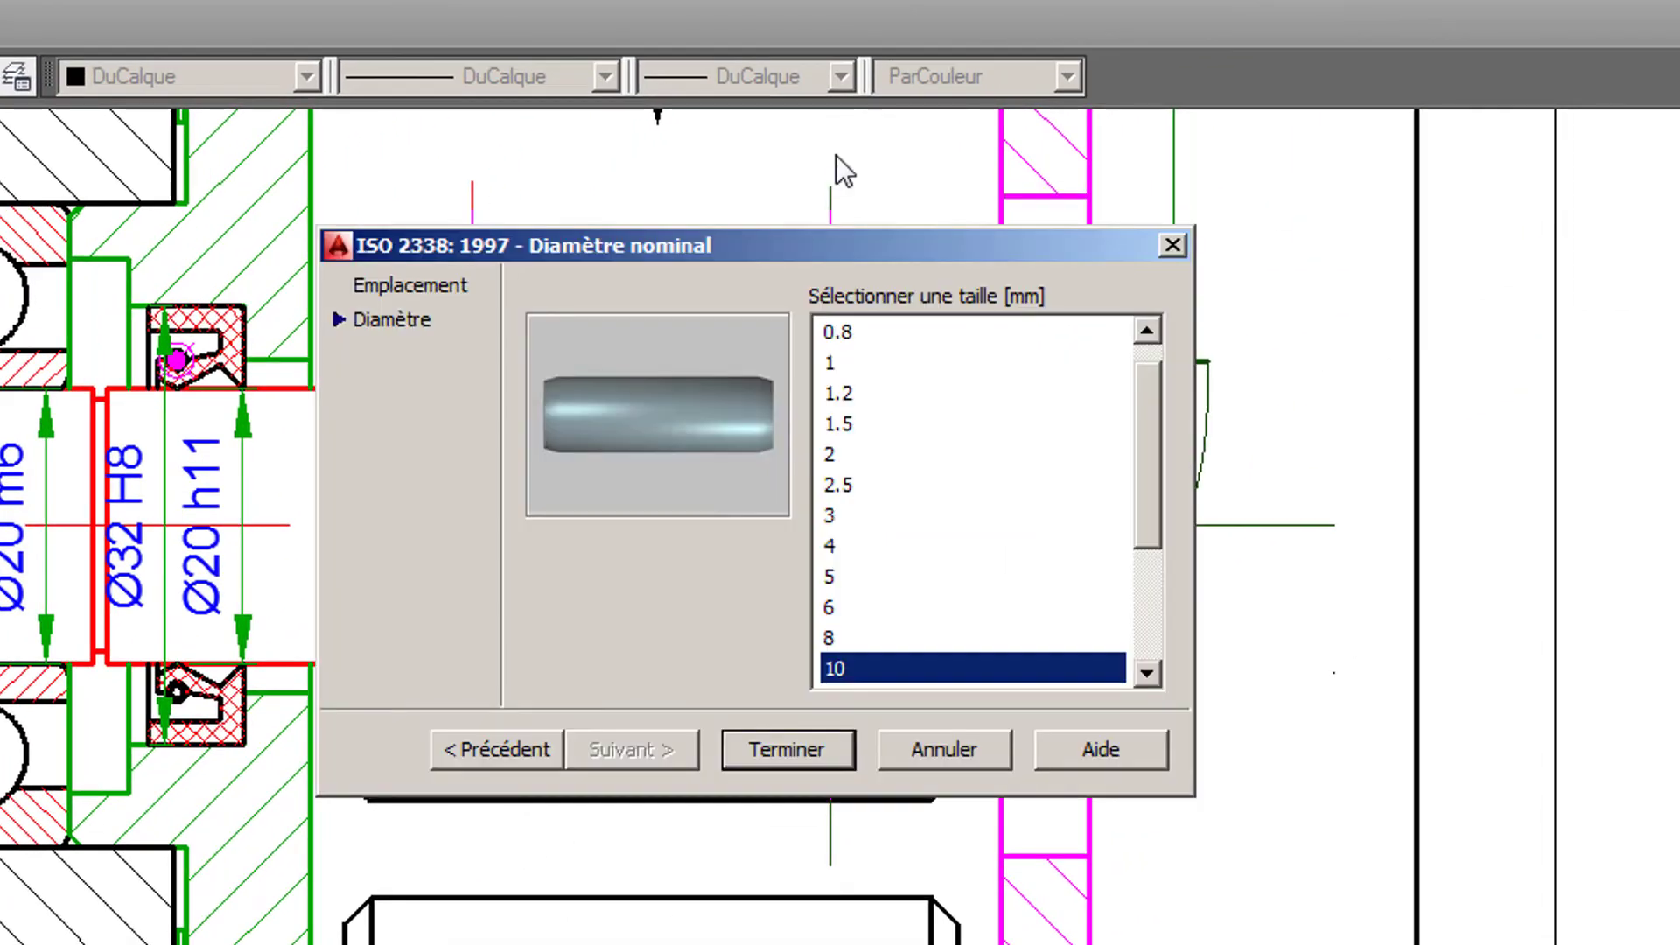
pyautogui.click(828, 609)
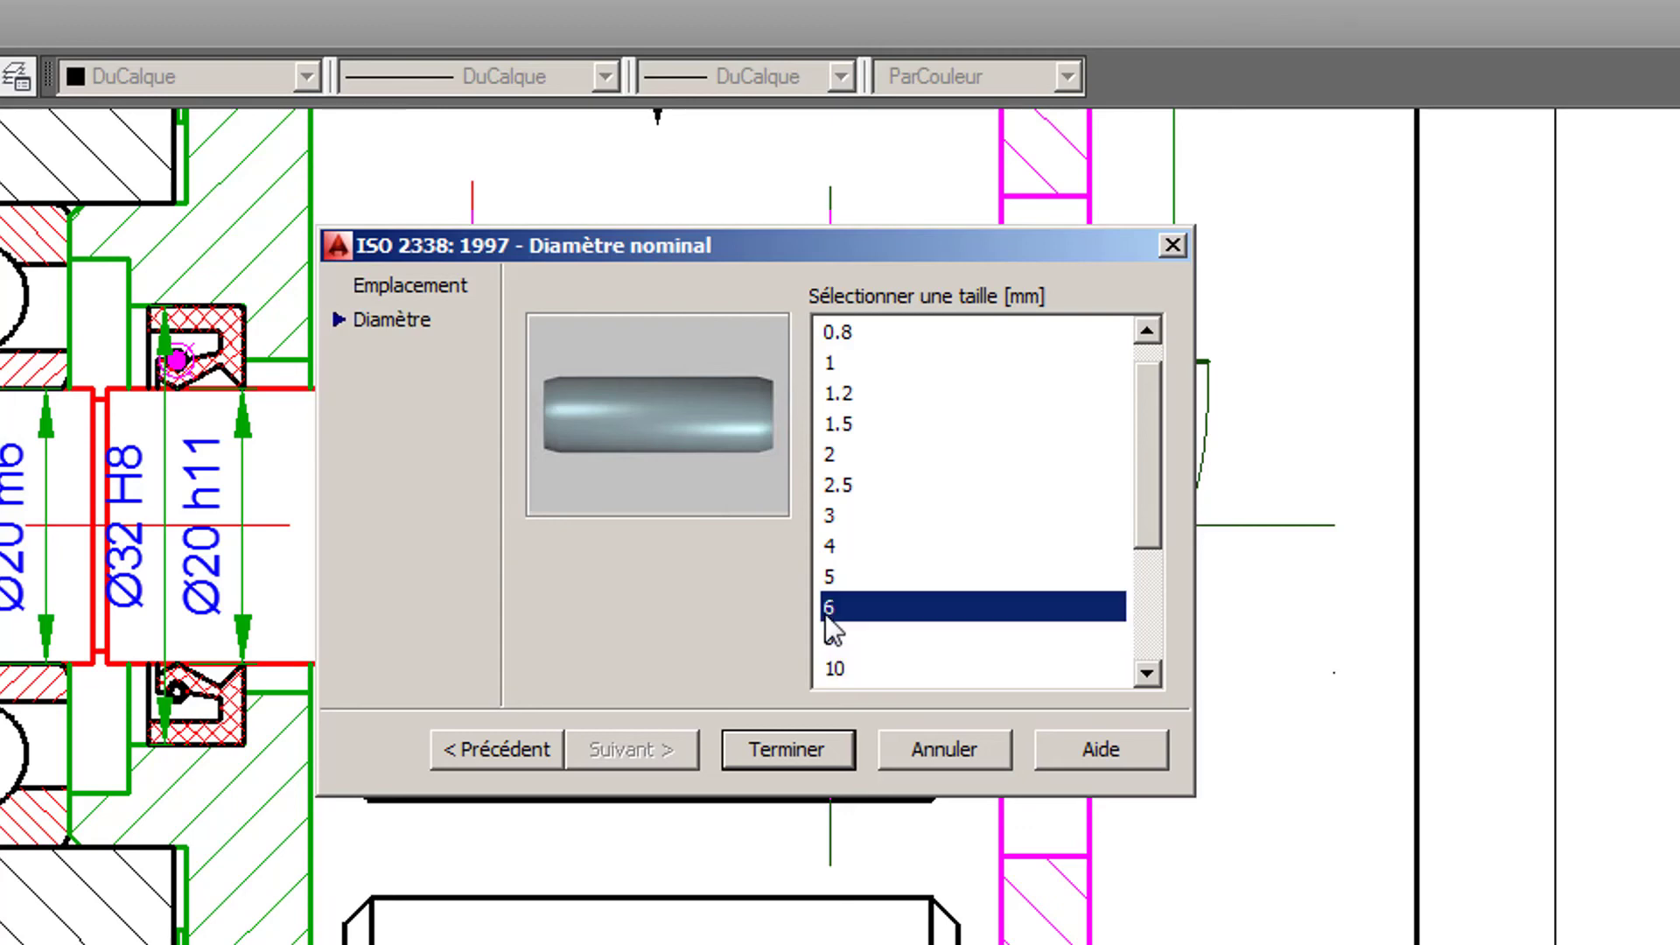
pyautogui.click(803, 760)
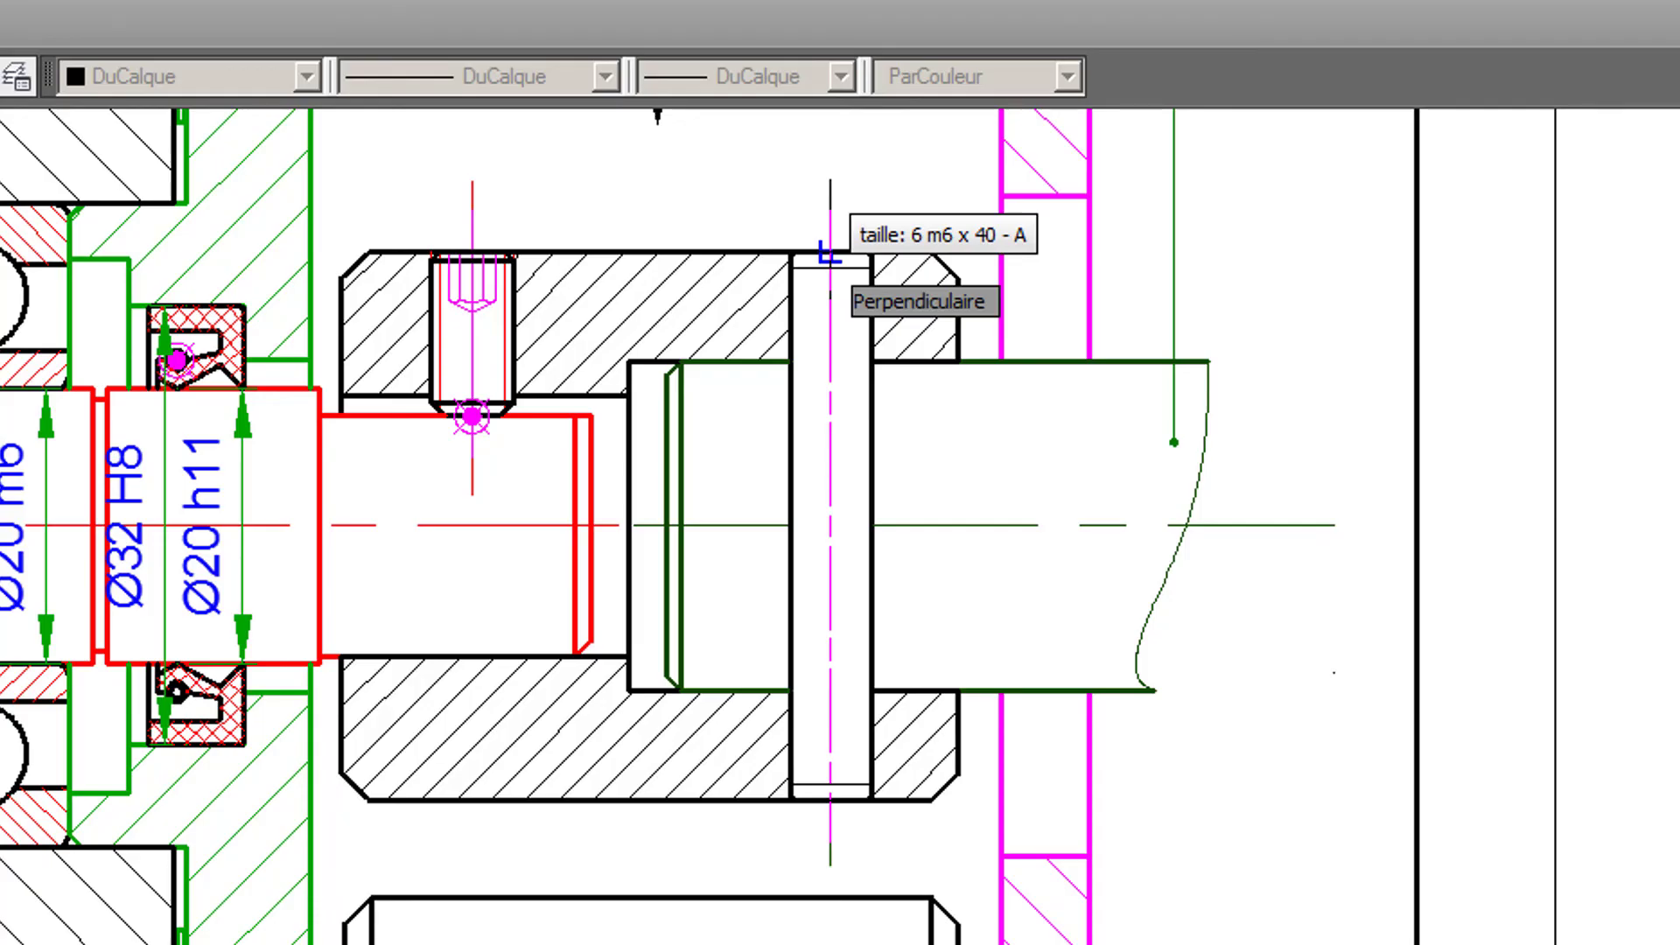
pyautogui.click(830, 254)
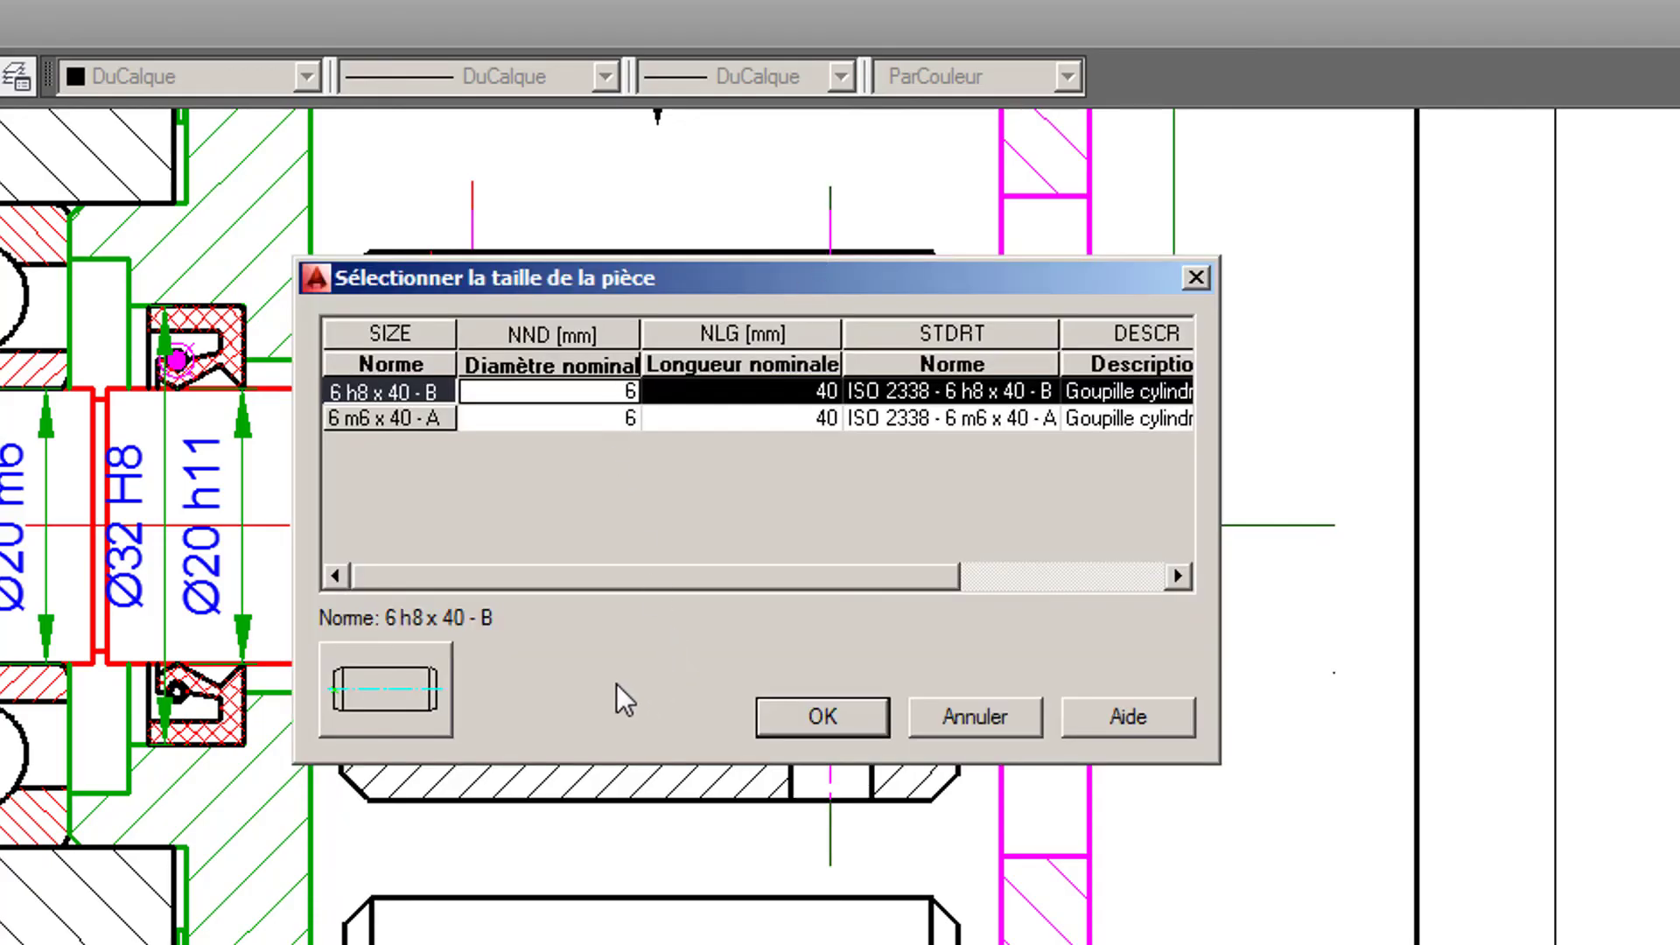
pyautogui.click(792, 716)
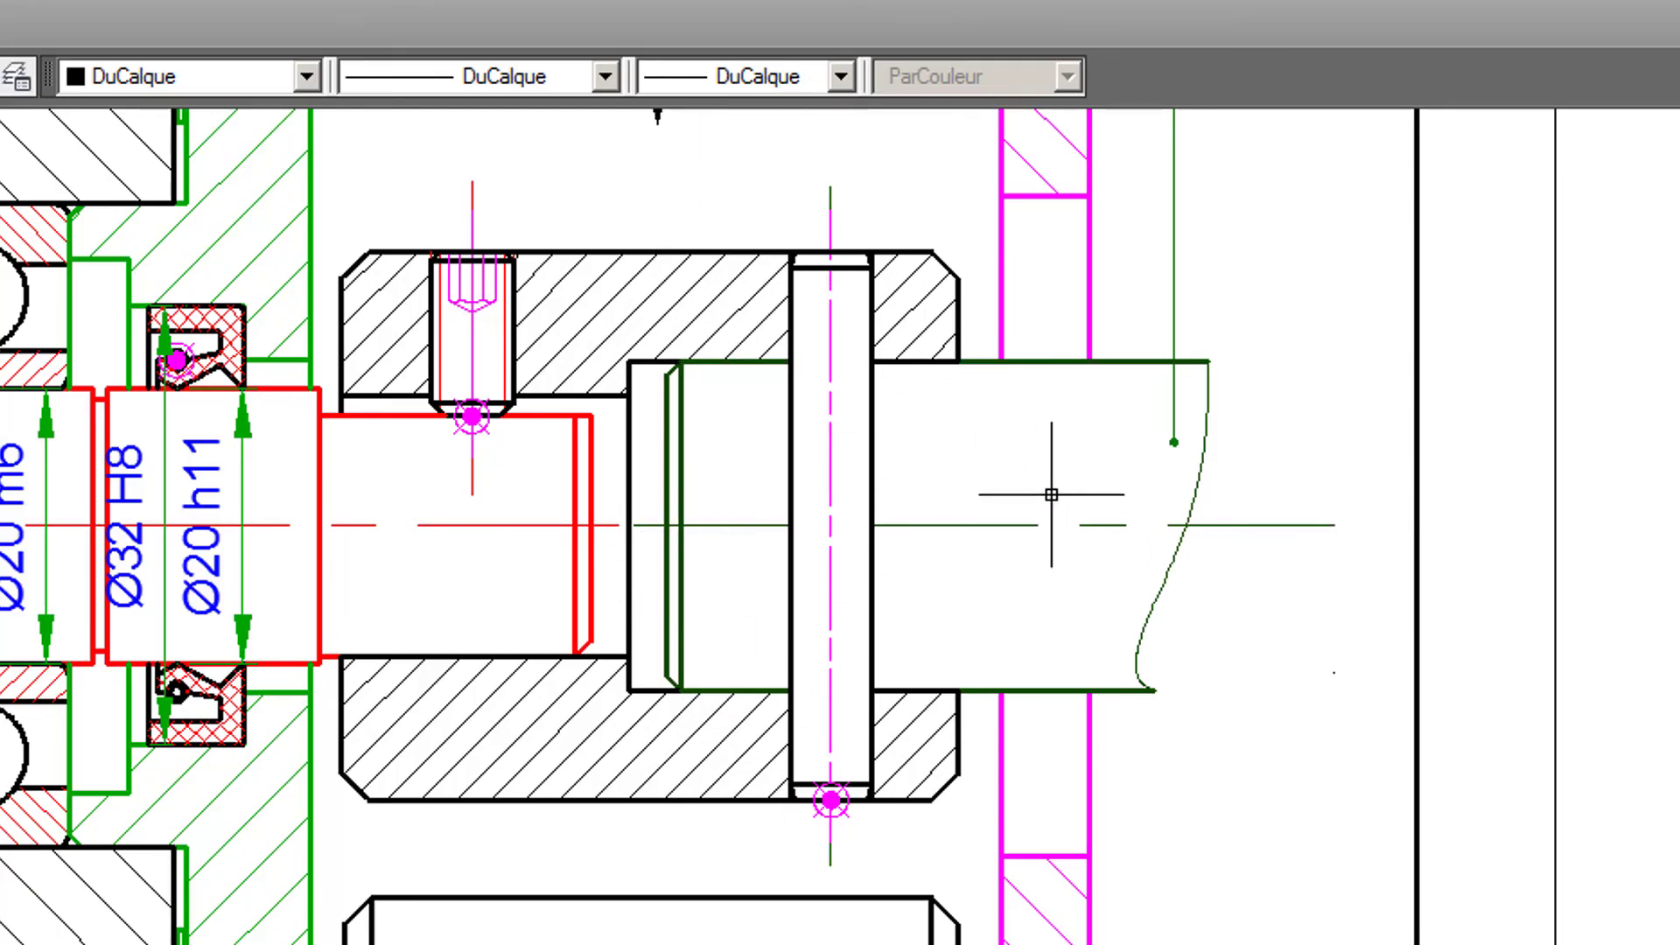
# - On layer F15, draw a wavy spline break line from shaft 15's upper edge to its lower edge, between its chamfered end and the pin
pyautogui.scroll(-1, 1051, 470)
pyautogui.moveTo(1050, 455)
pyautogui.mouseDown(button='middle')
pyautogui.moveTo(1032, 644)
pyautogui.moveTo(1024, 555)
pyautogui.mouseUp(button='middle')
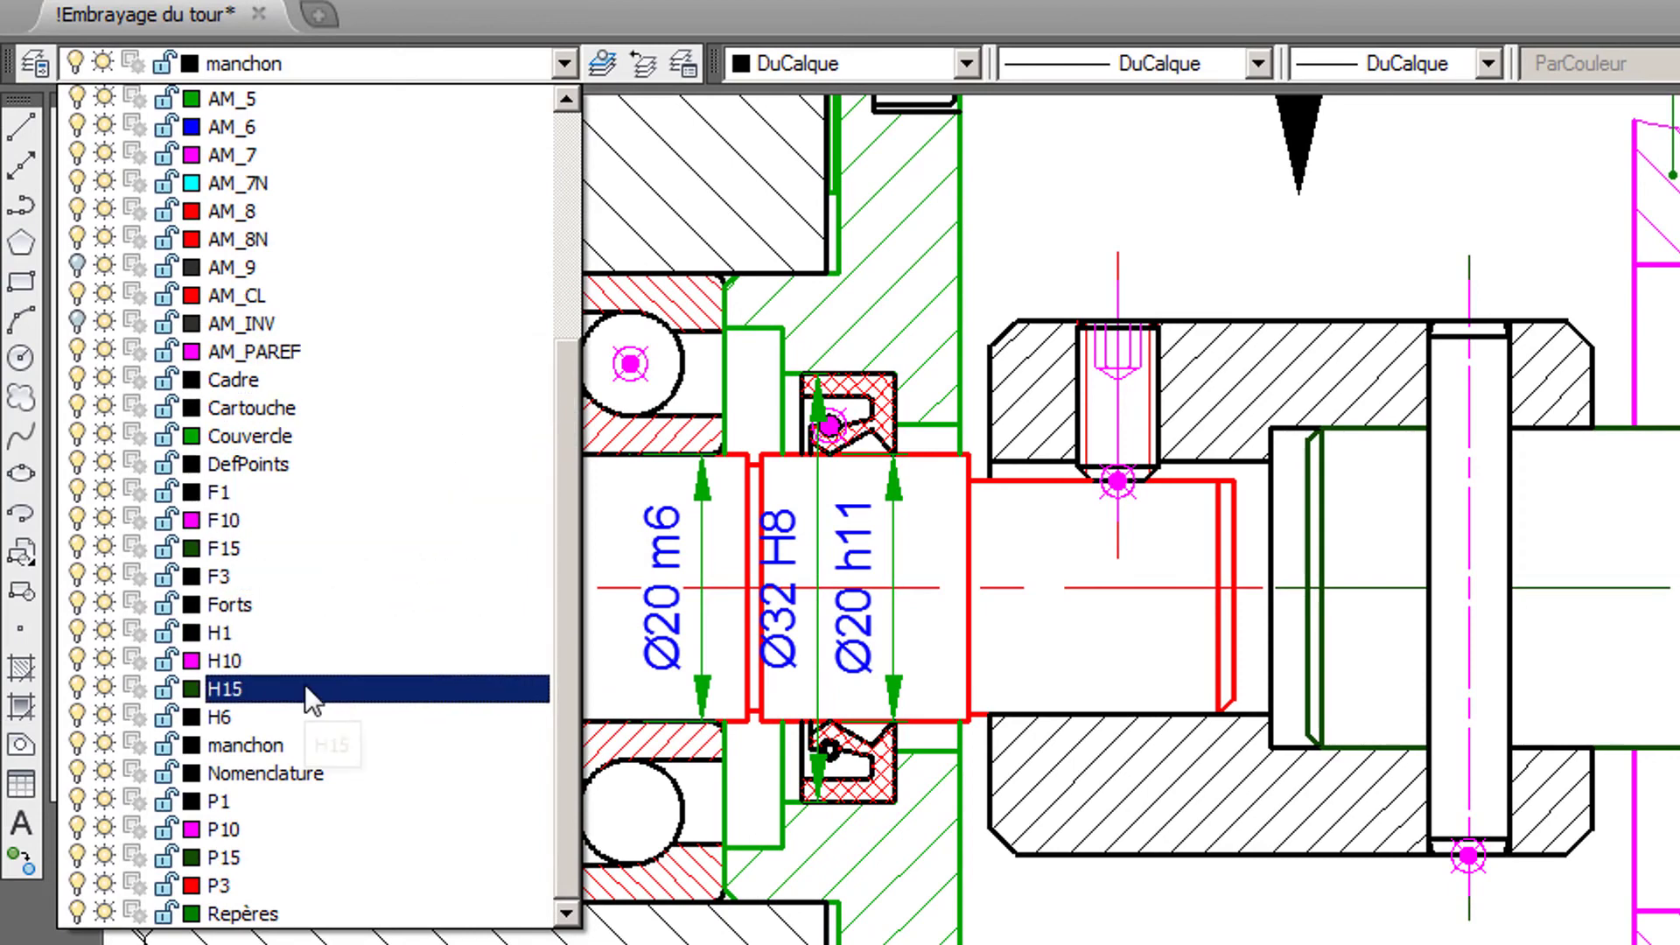
pyautogui.click(289, 546)
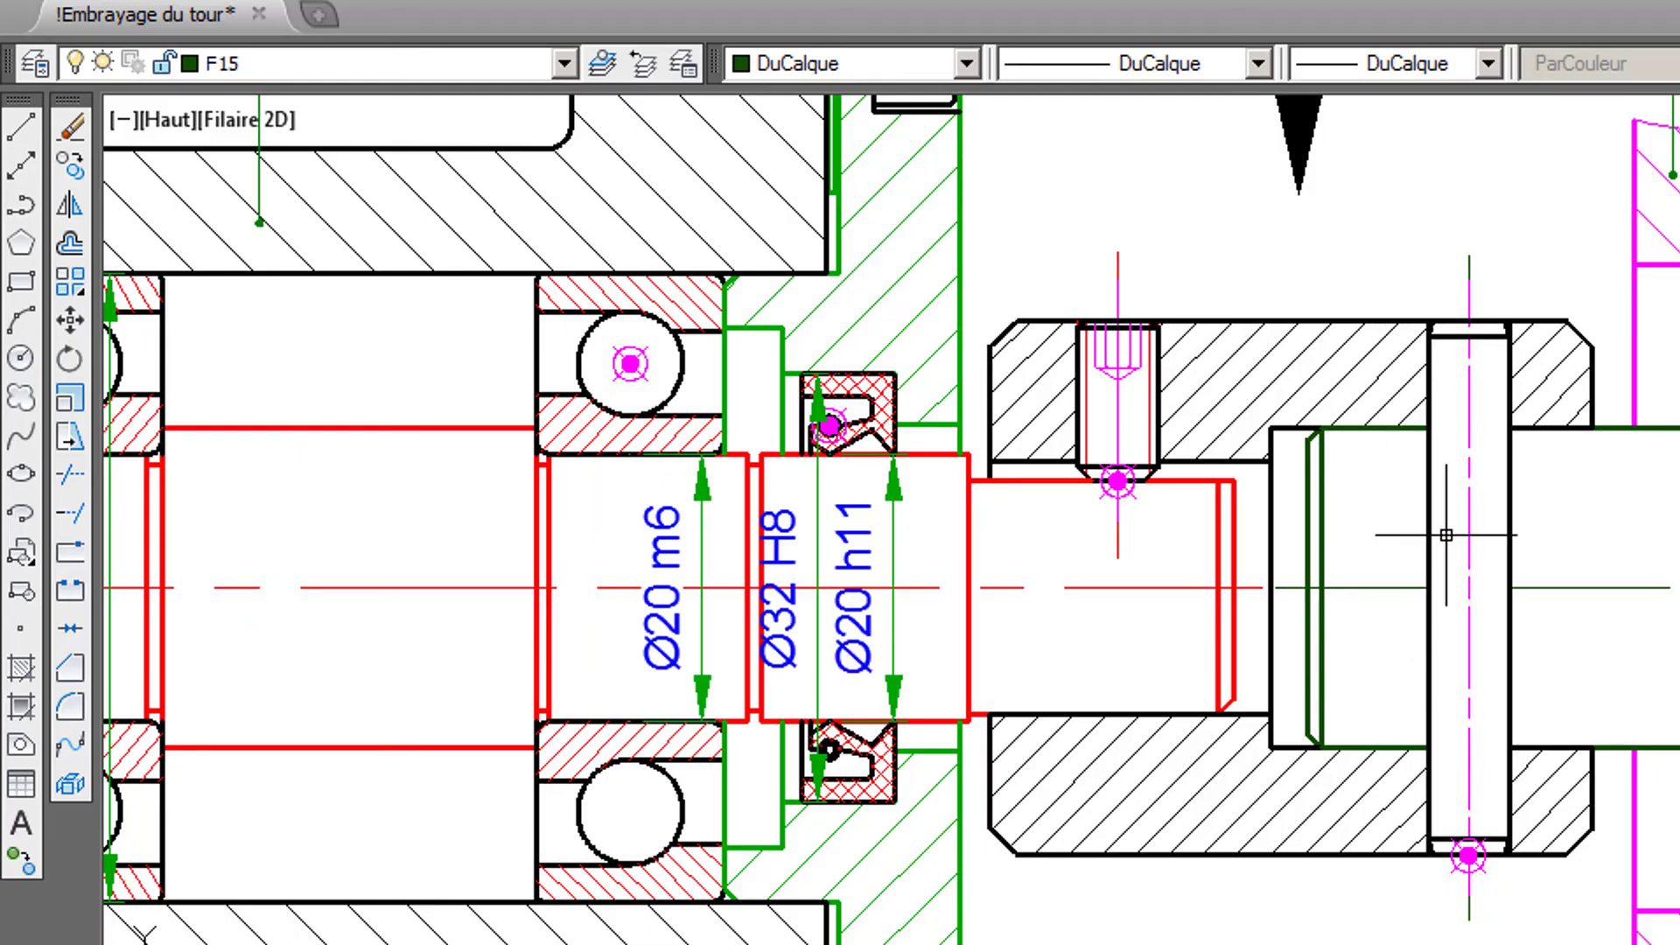
pyautogui.scroll(2, 1422, 534)
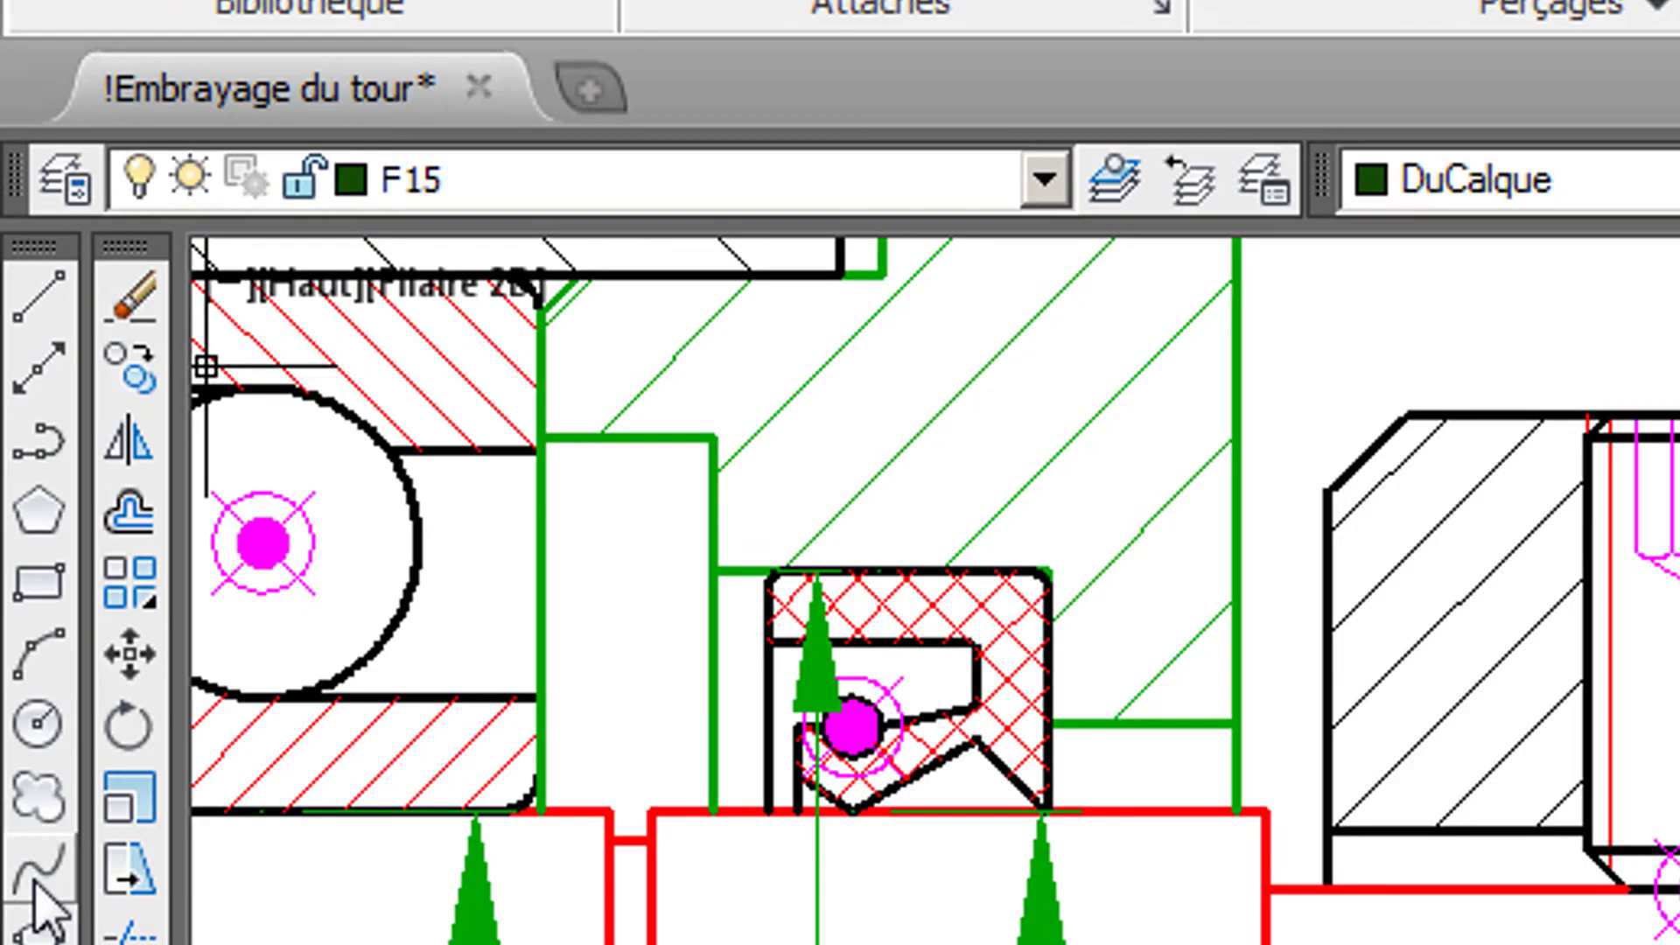
pyautogui.click(33, 882)
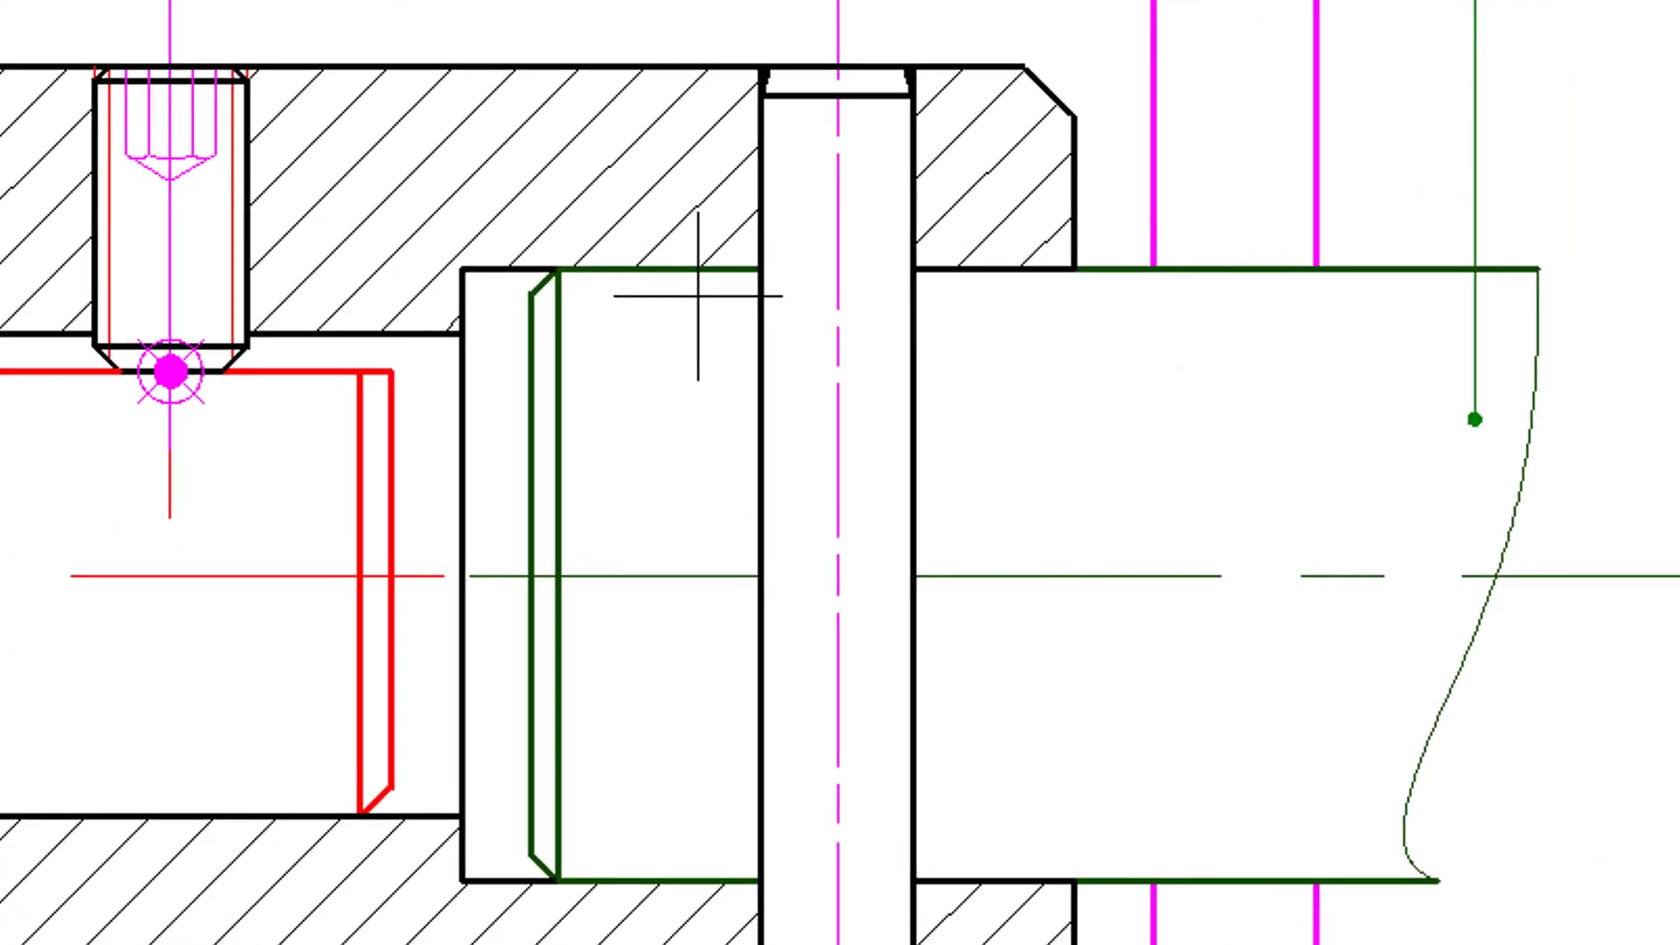
pyautogui.click(698, 269)
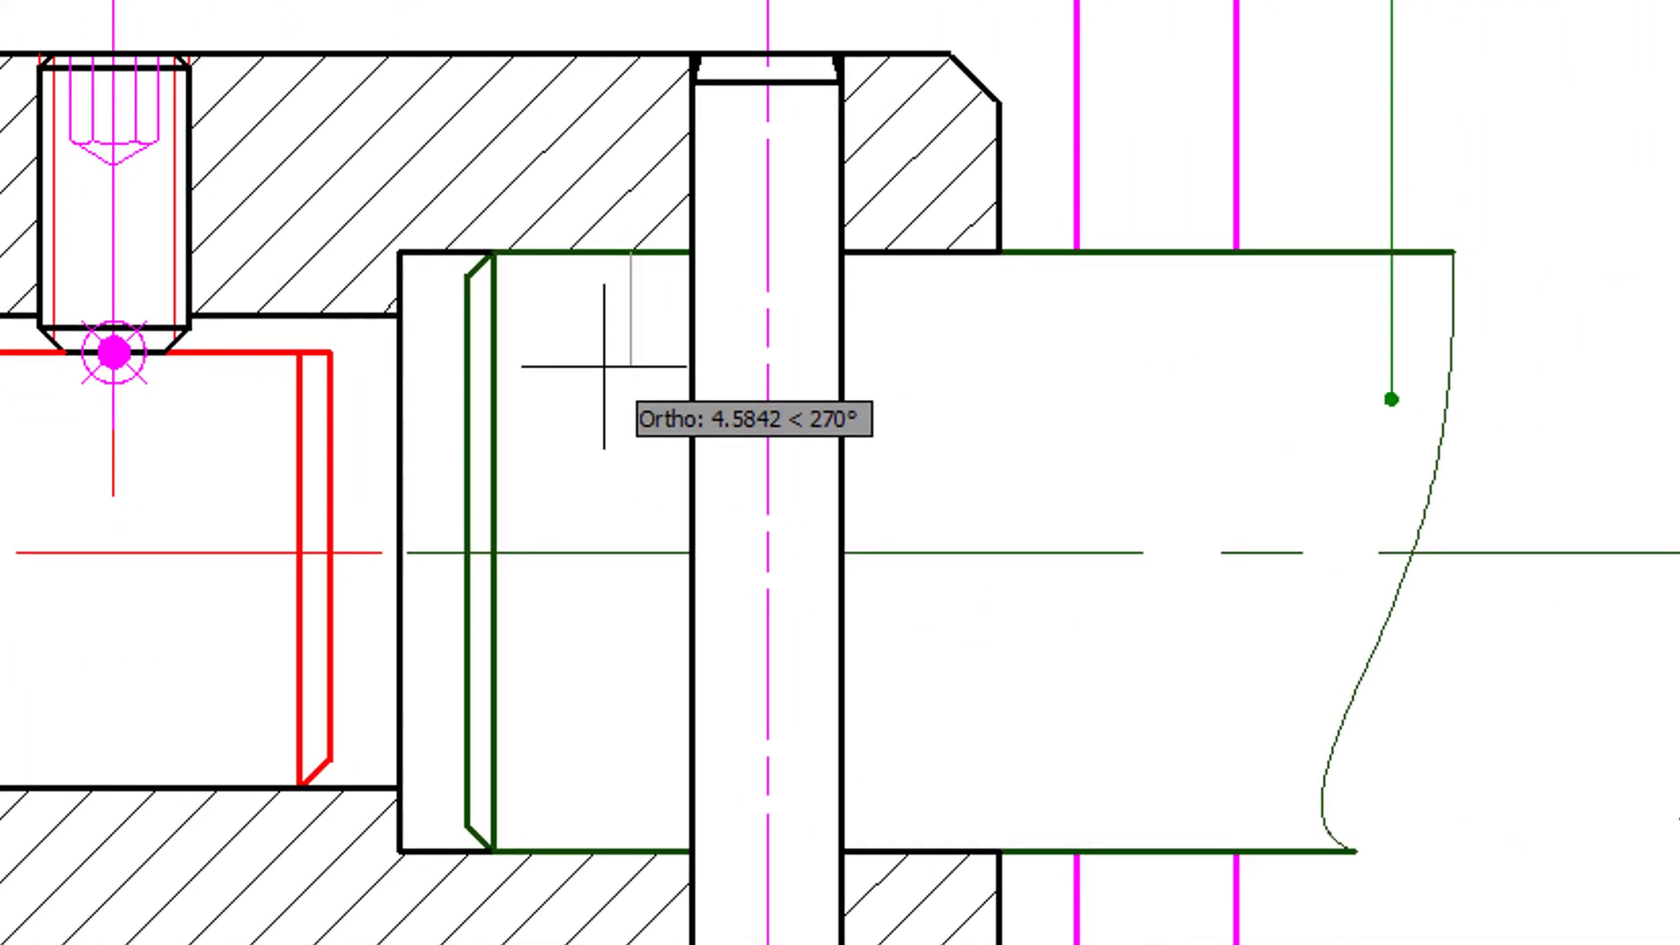
pyautogui.press('F8')
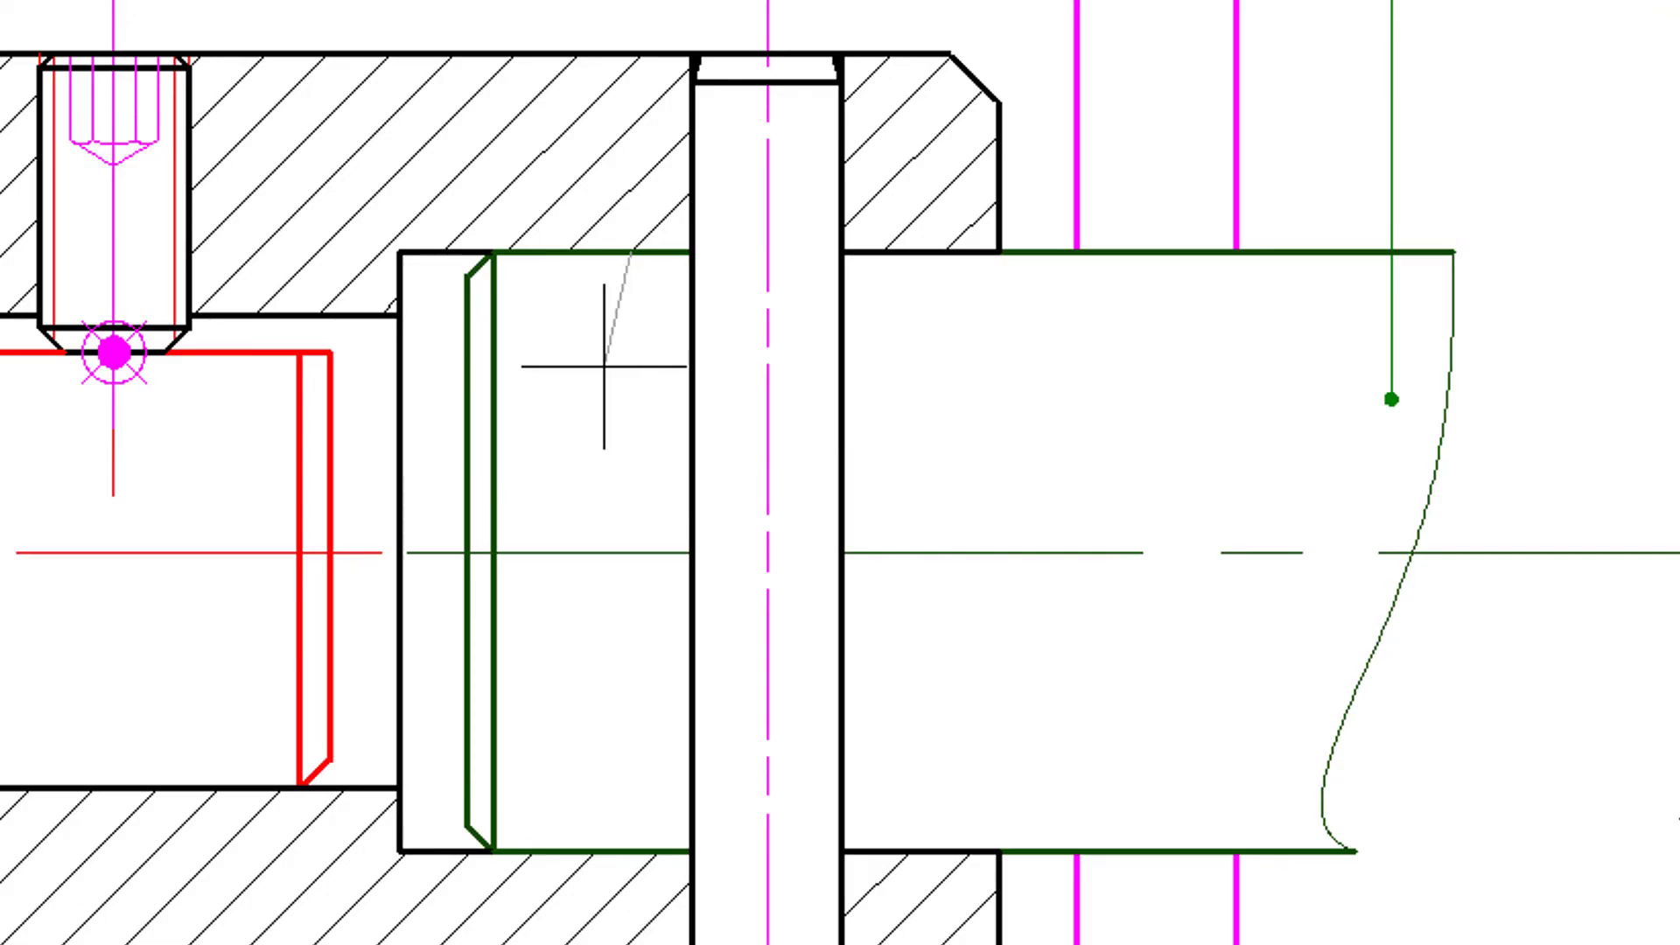
pyautogui.click(604, 469)
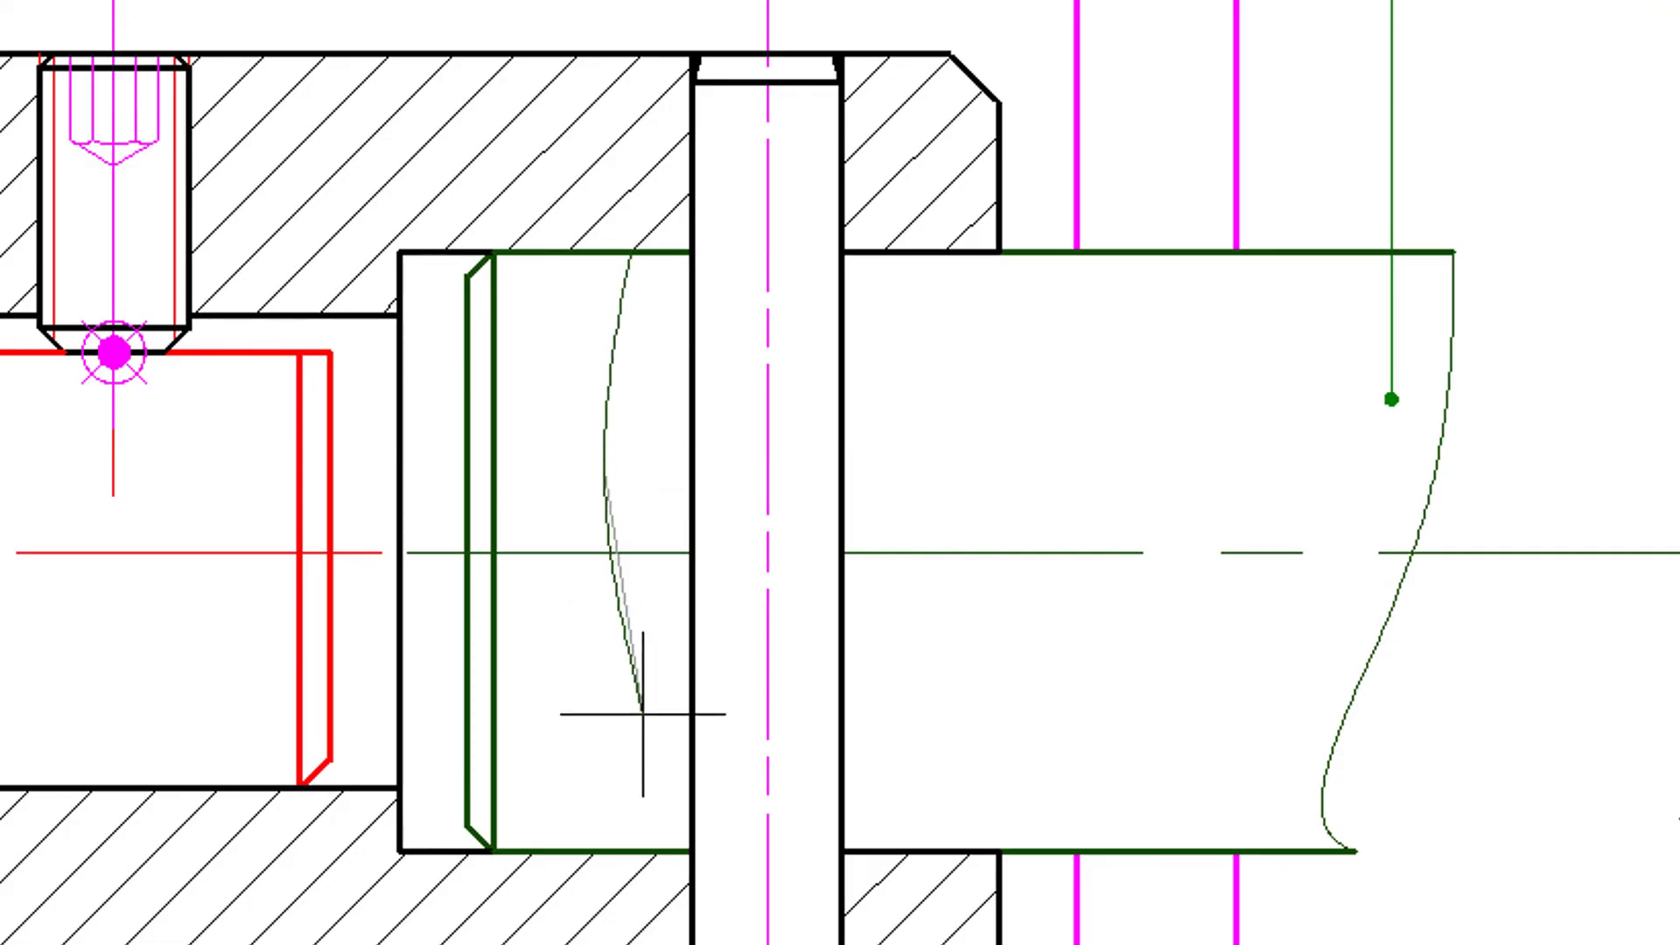
pyautogui.click(626, 859)
pyautogui.press('Return')
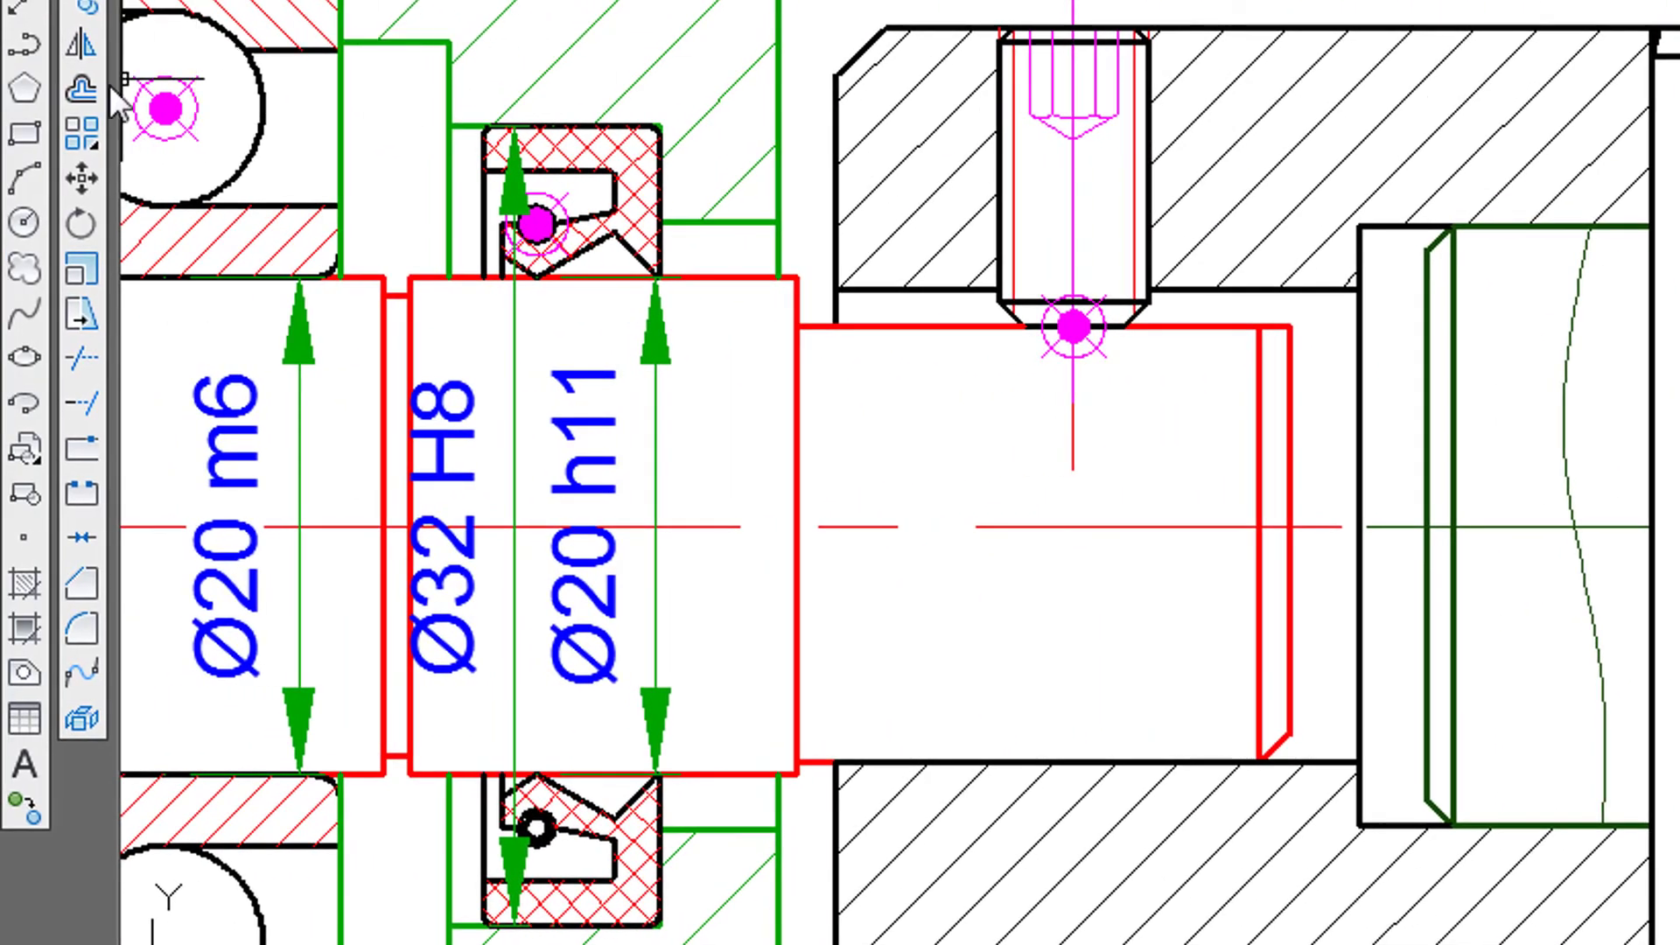
# - Mirror the spline break line about the pin's vertical axis, keeping the original
pyautogui.click(86, 49)
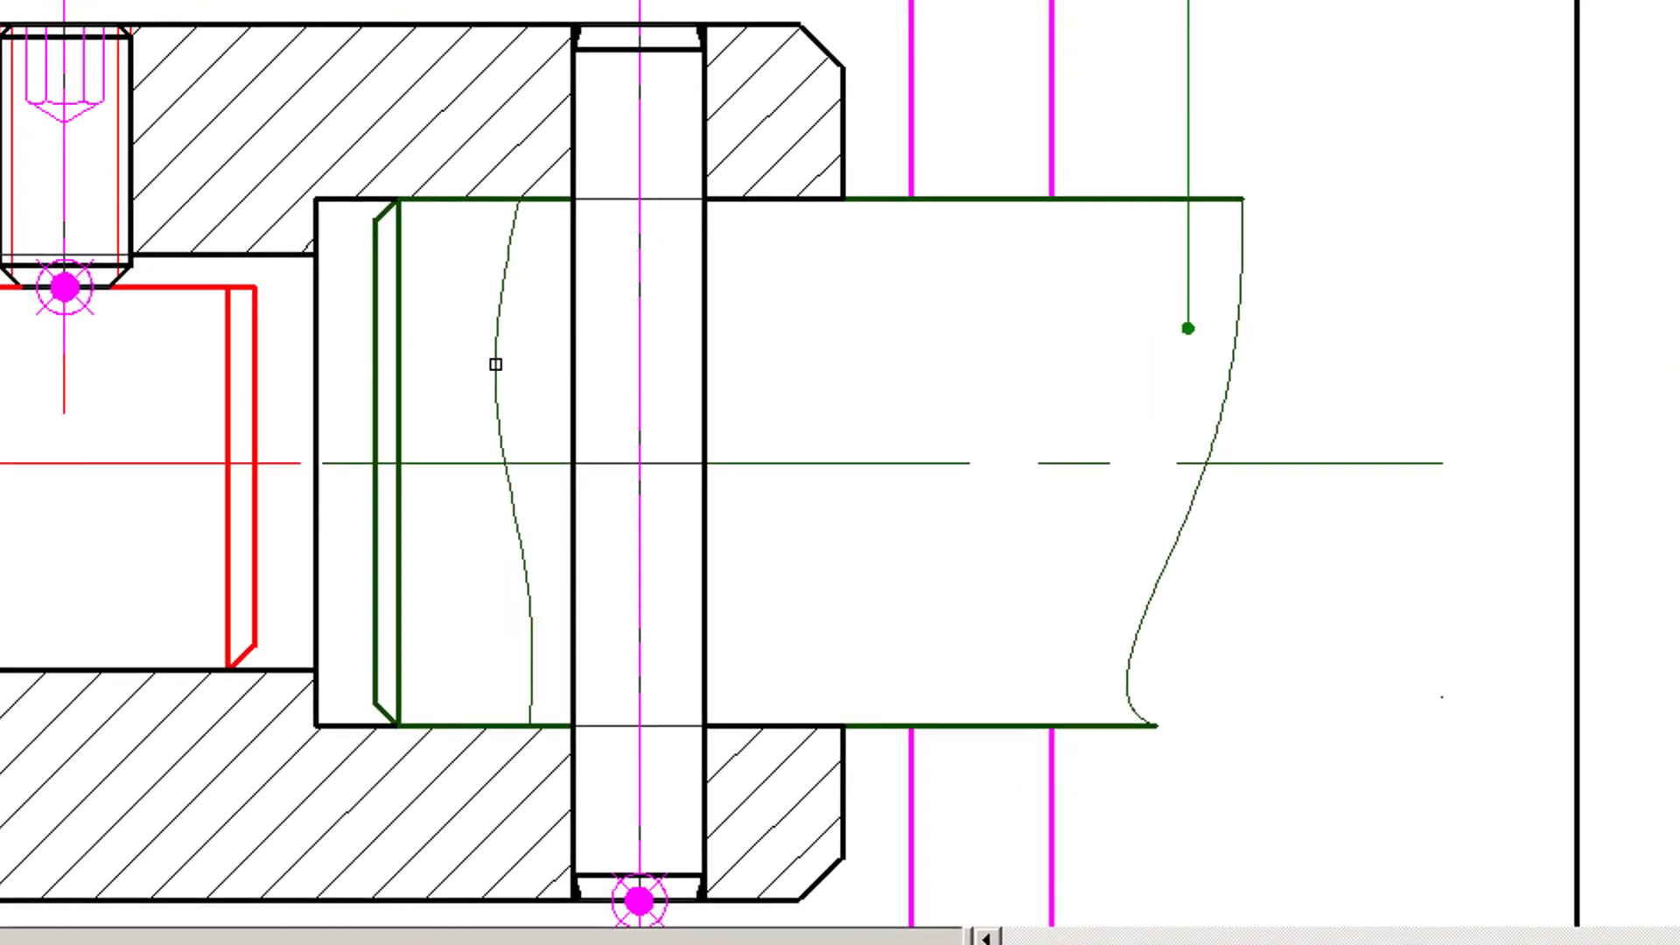
pyautogui.press('Return')
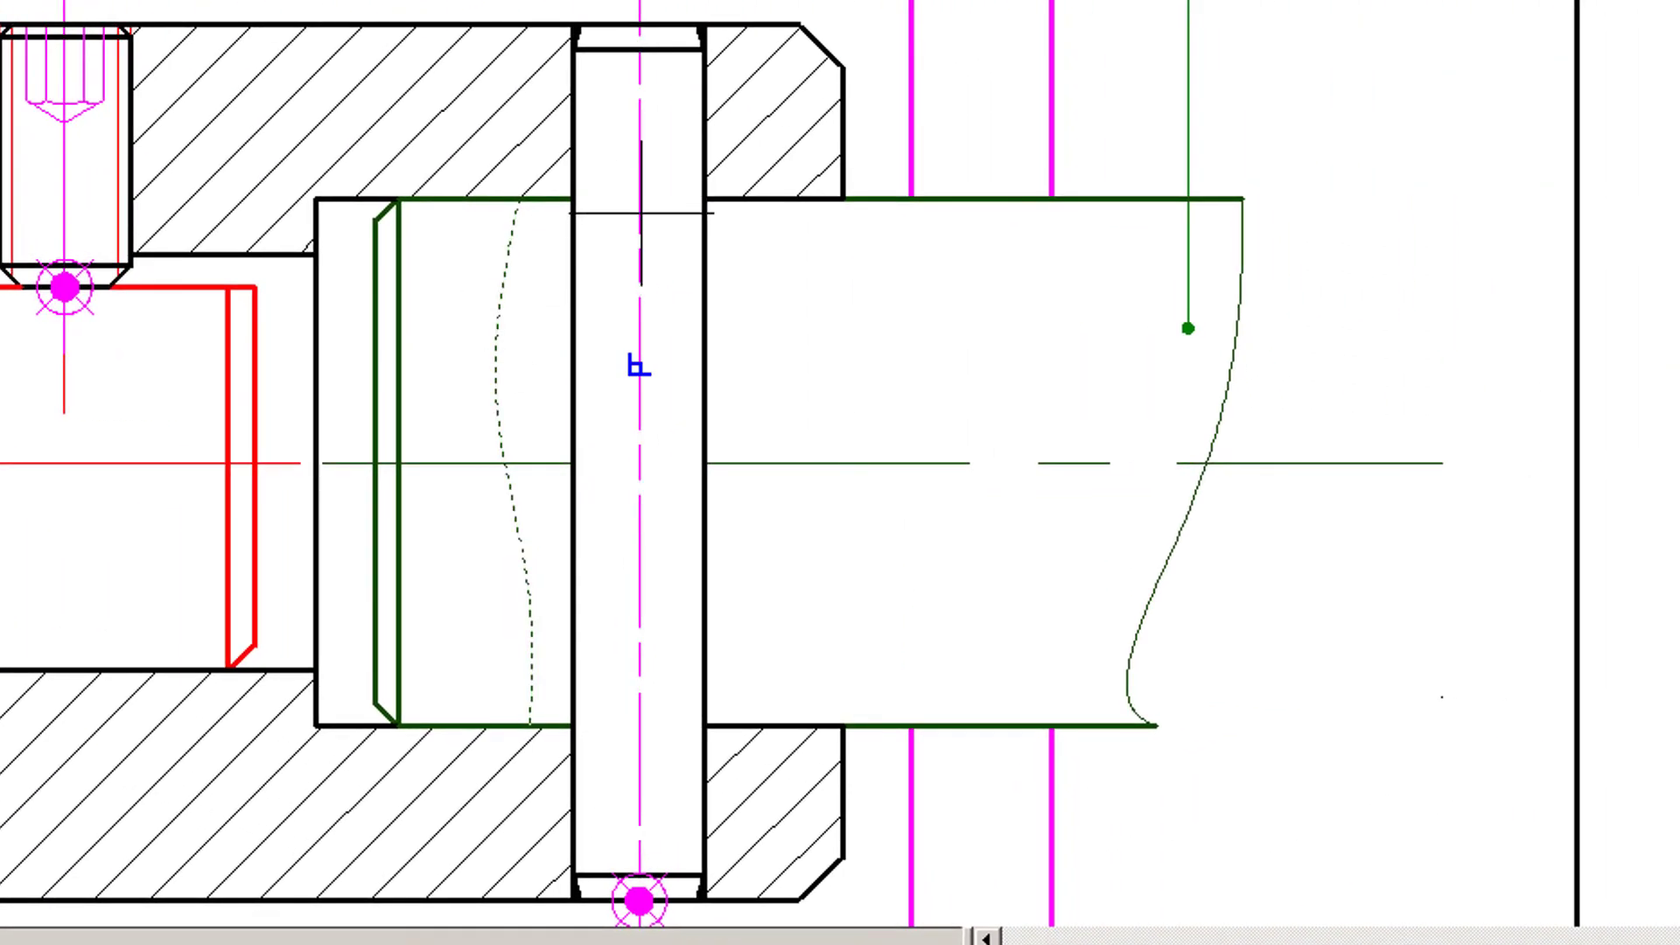
pyautogui.click(639, 24)
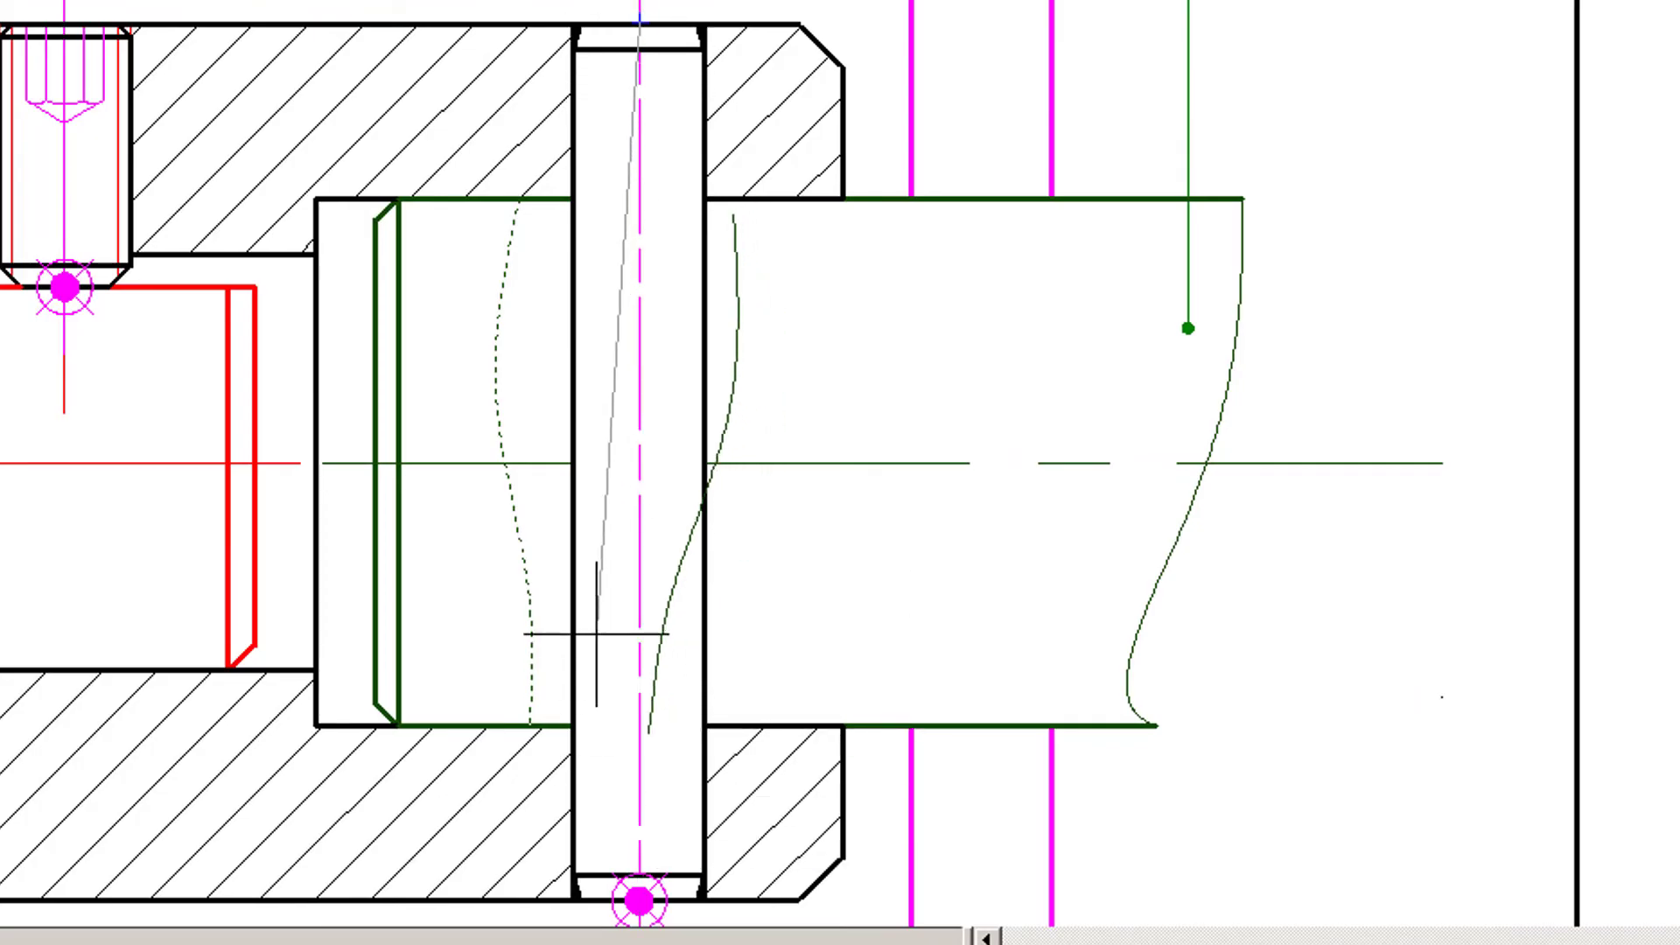
pyautogui.click(654, 860)
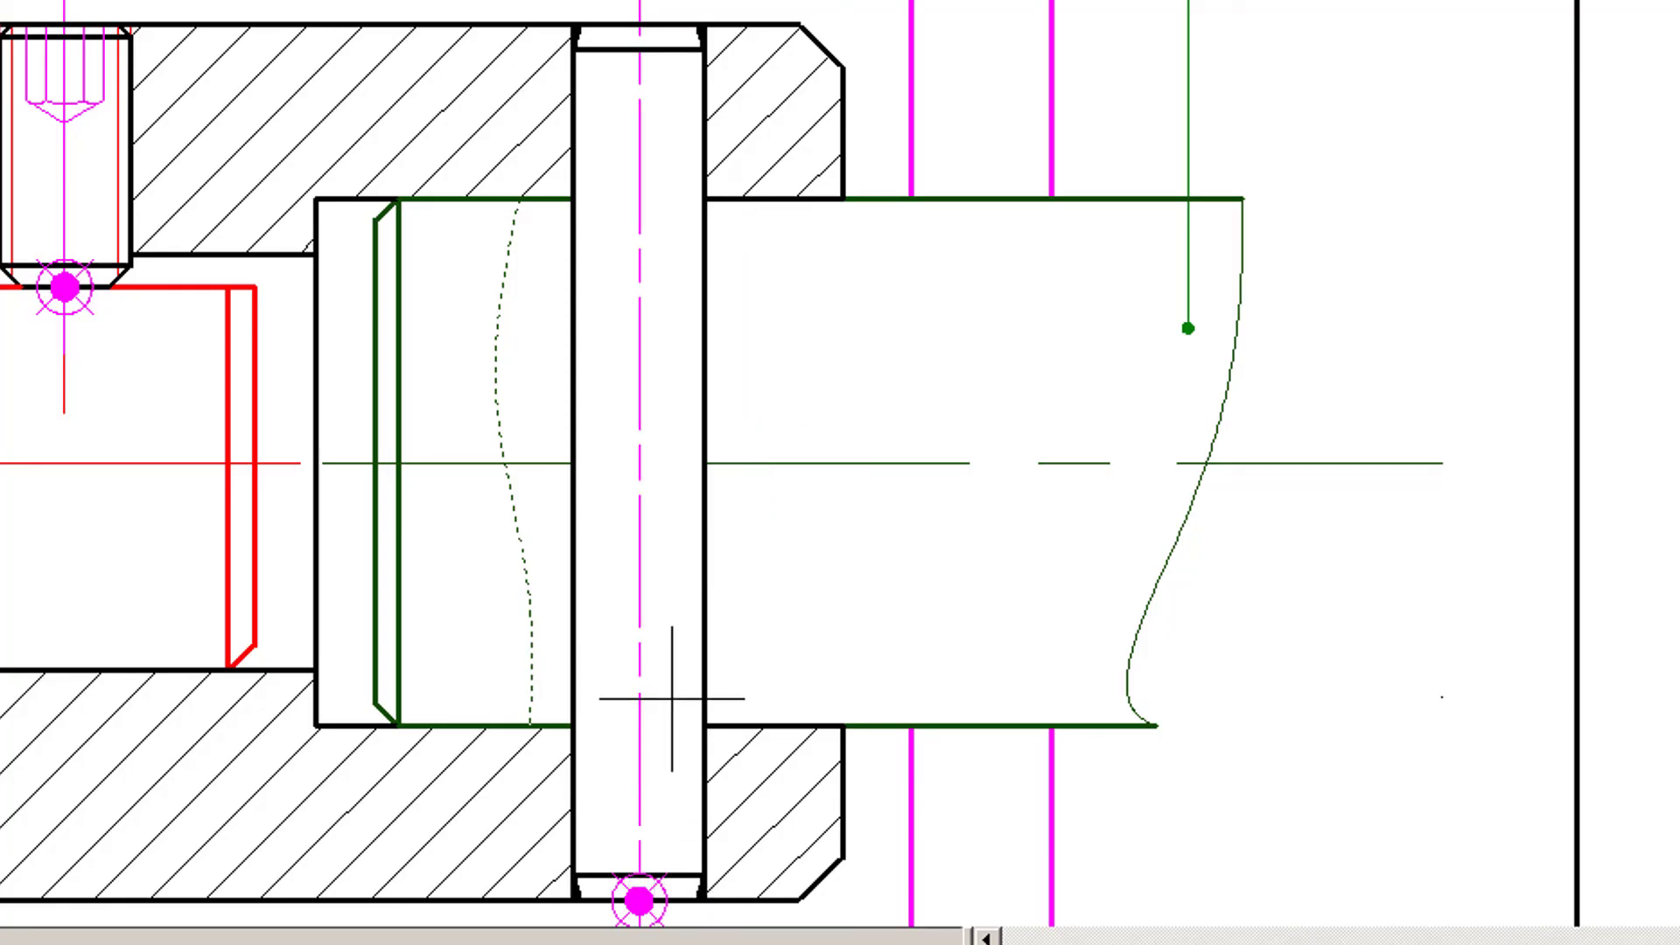
pyautogui.click(699, 648)
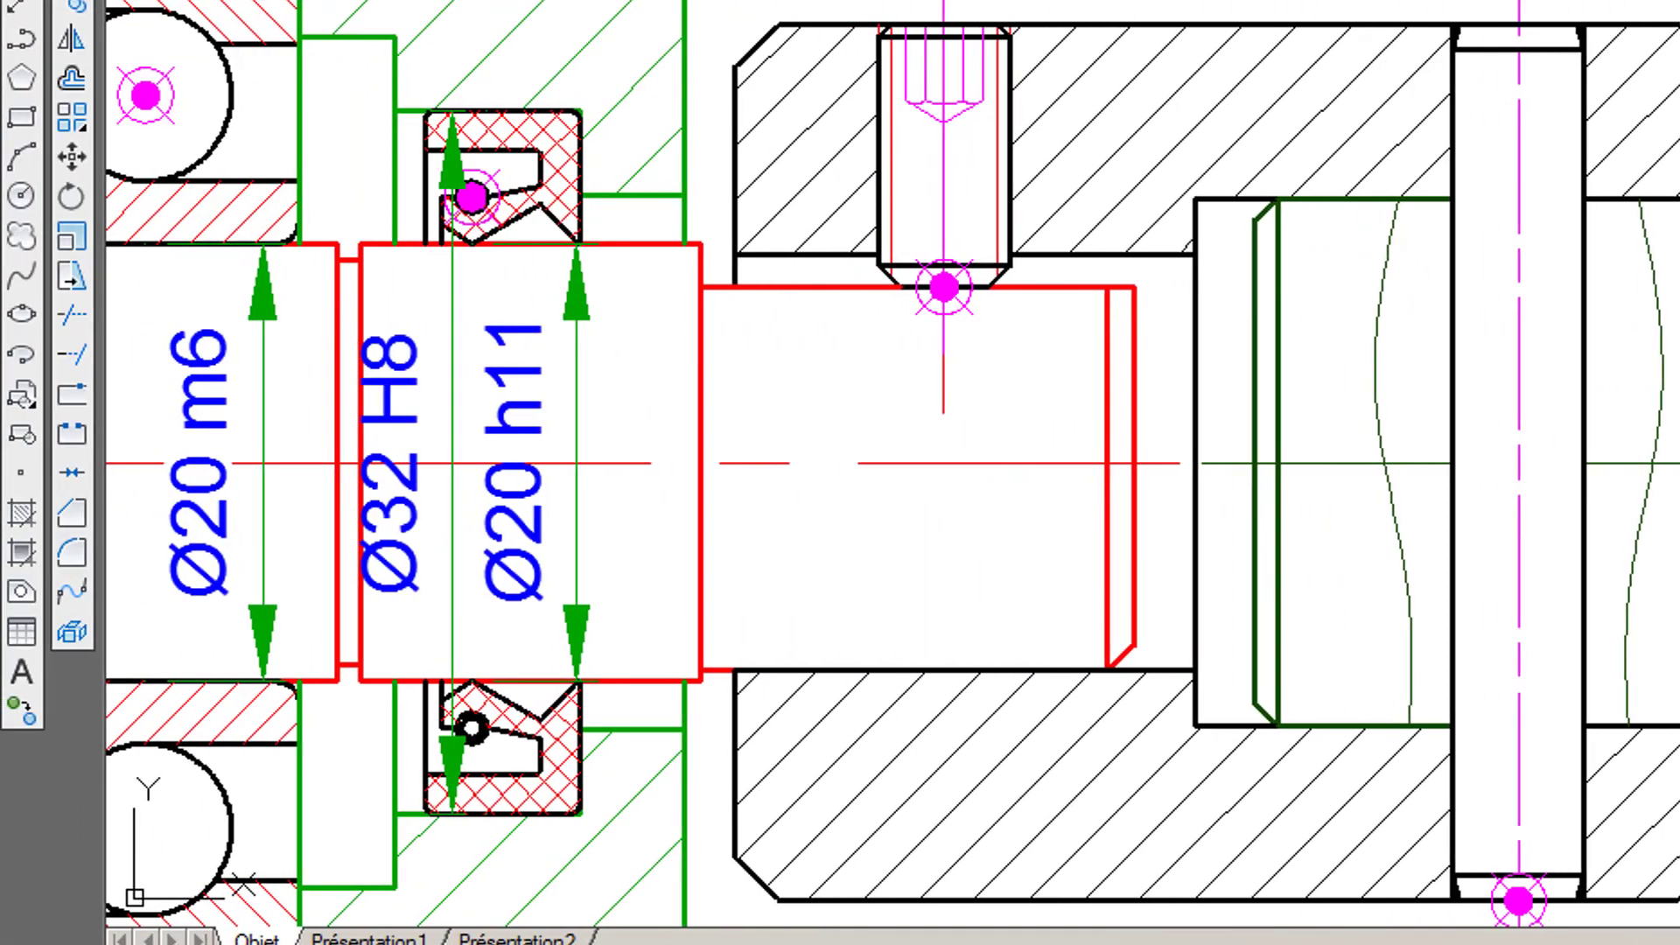
# - On layer H15, hatch shaft 15 between the two break lines and the pin, above and below the axis, with ANSI31 at scale 0.5
pyautogui.click(394, 0)
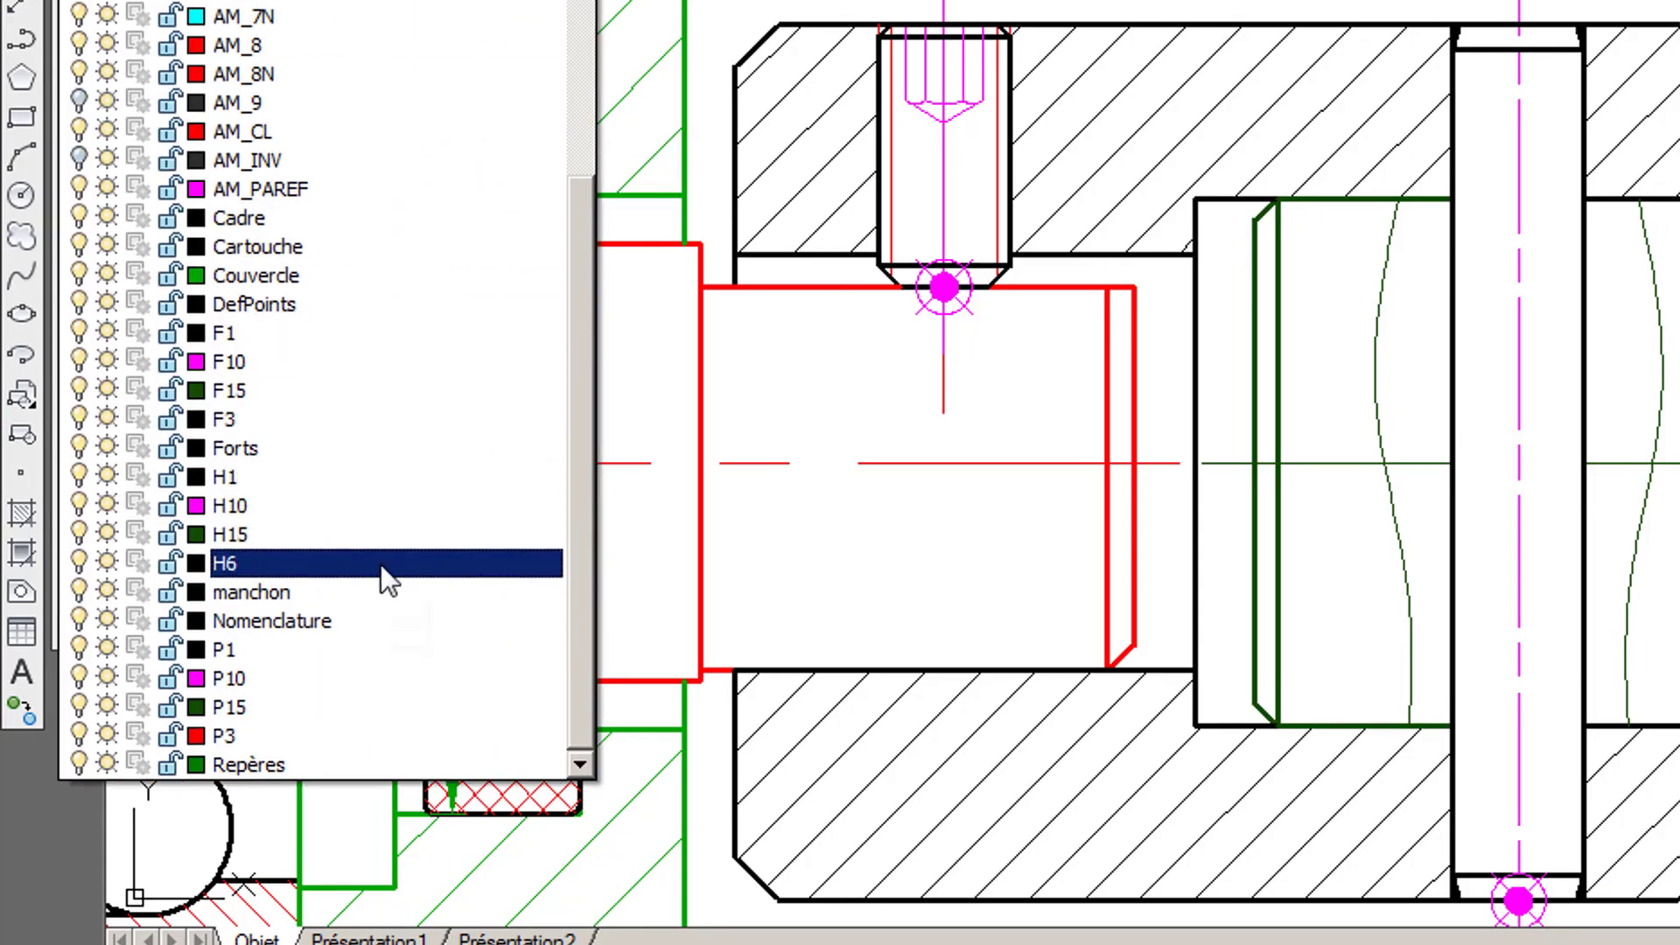
pyautogui.click(356, 546)
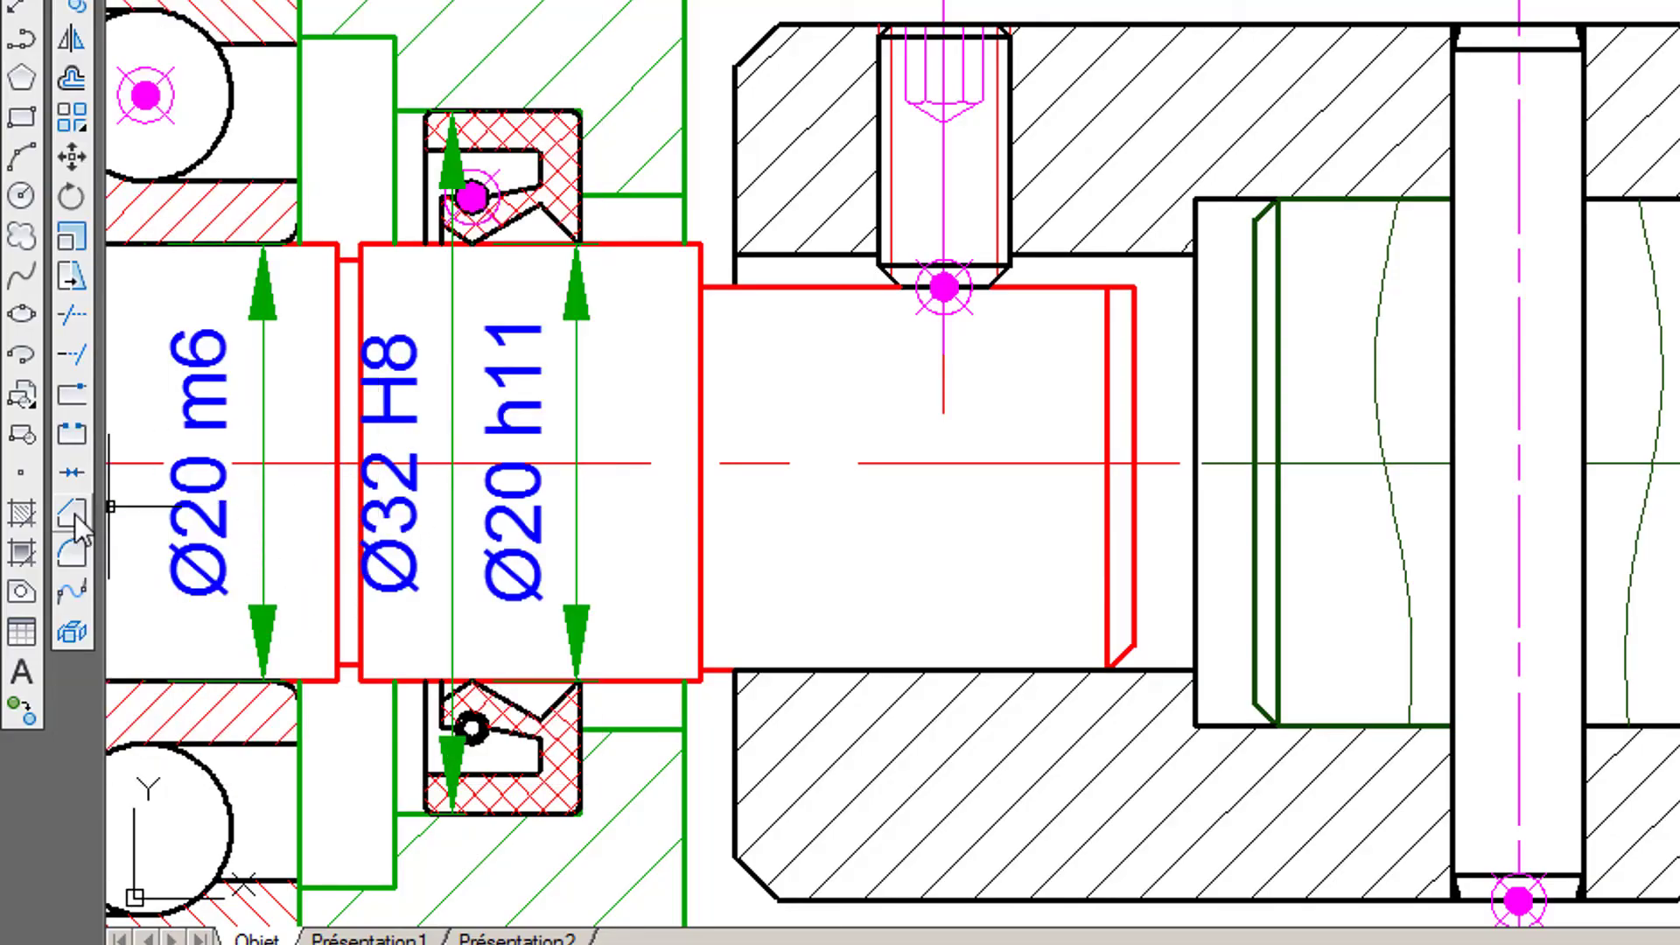
pyautogui.click(31, 520)
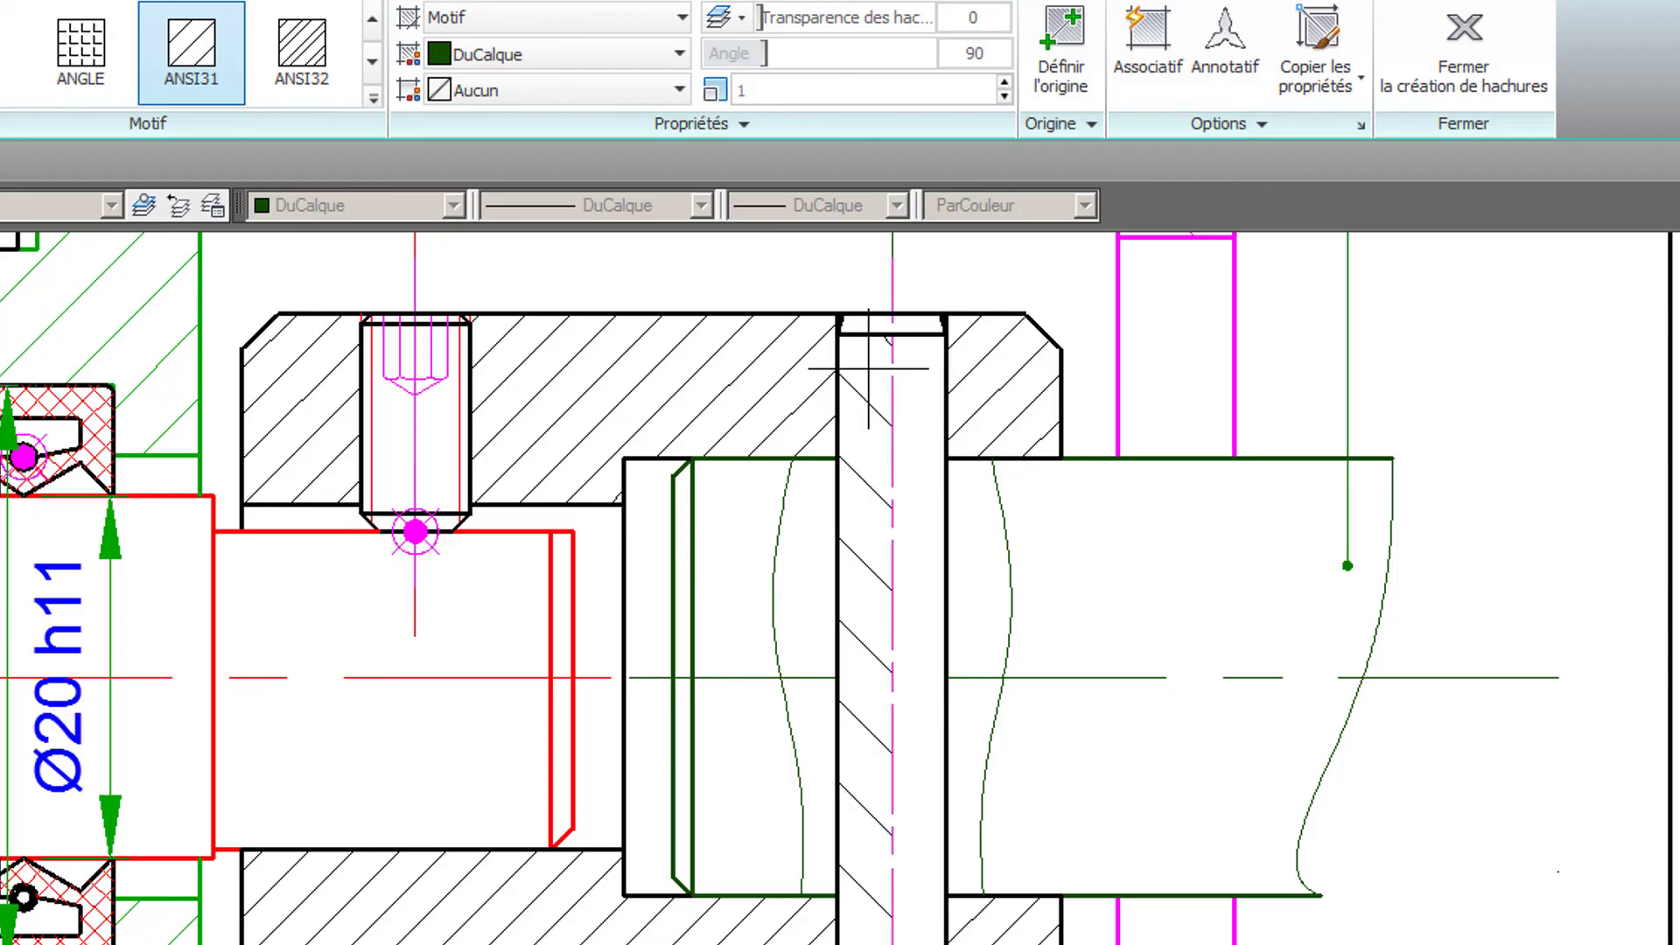
pyautogui.click(770, 91)
pyautogui.doubleClick(765, 92)
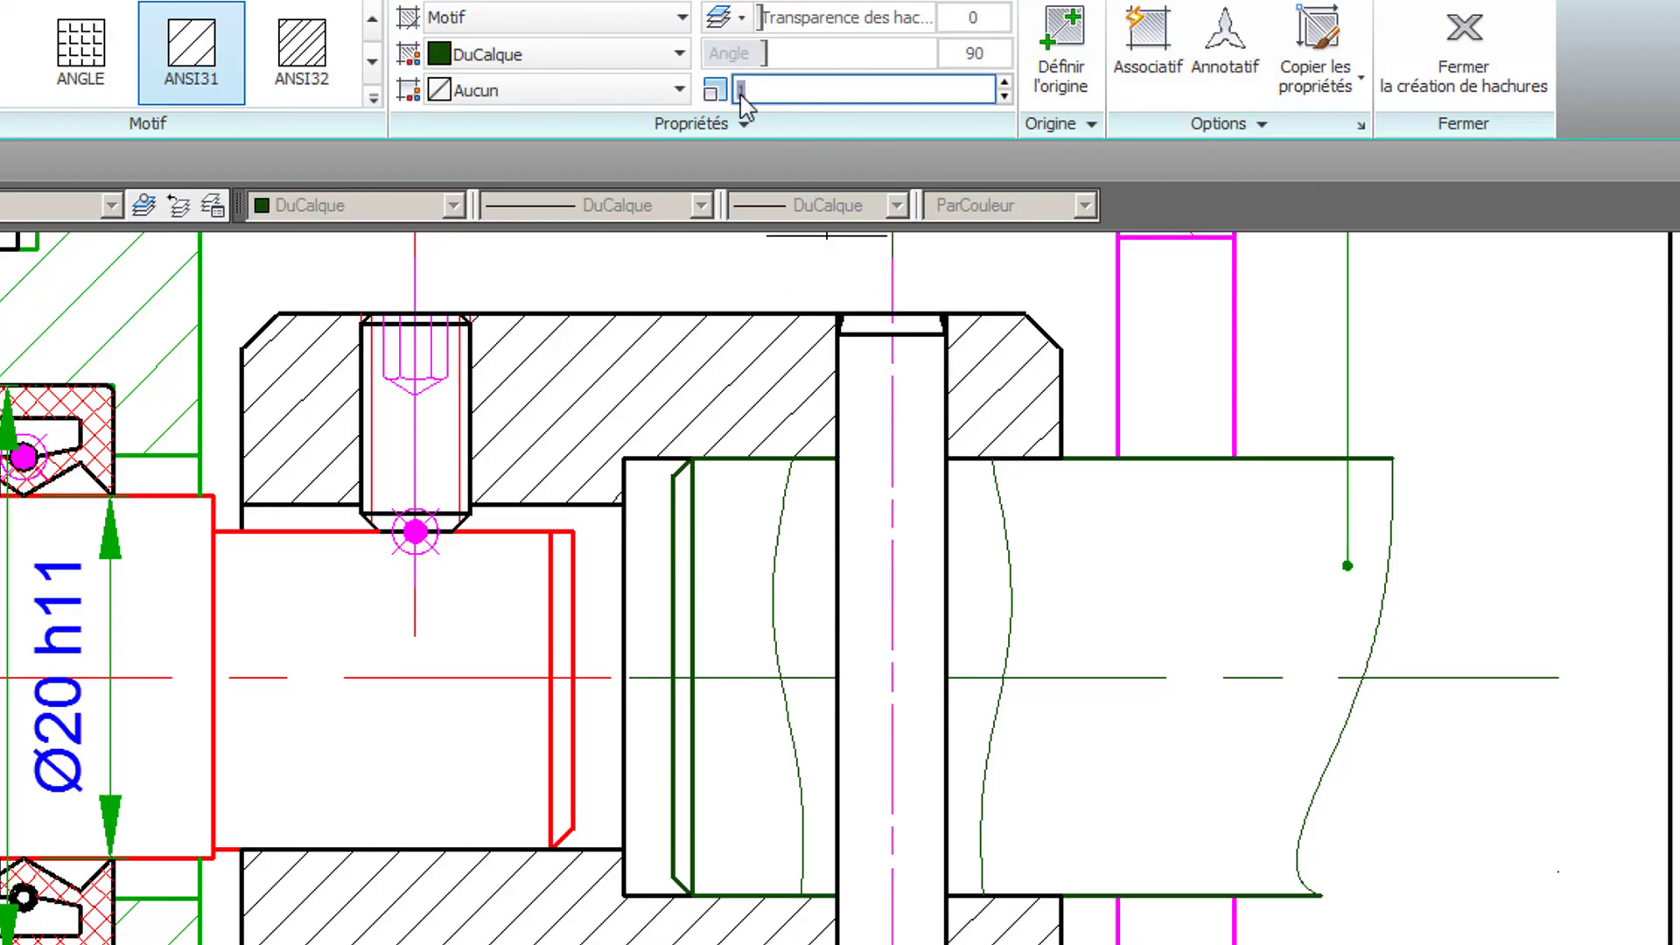
pyautogui.write('0.5')
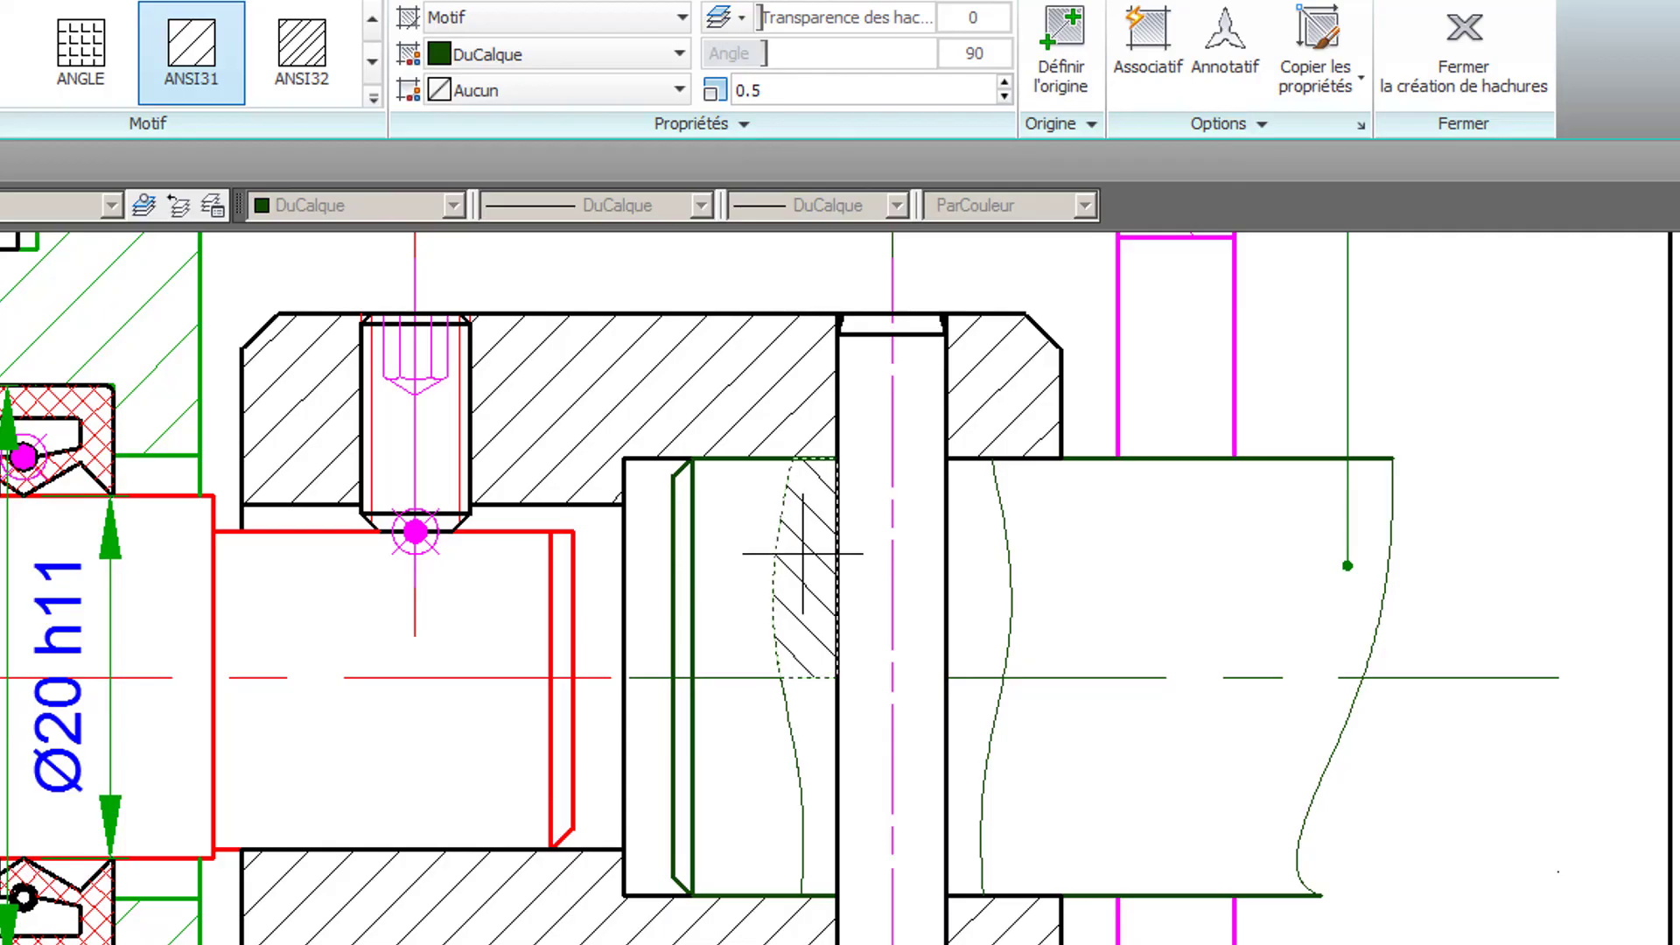
pyautogui.click(792, 612)
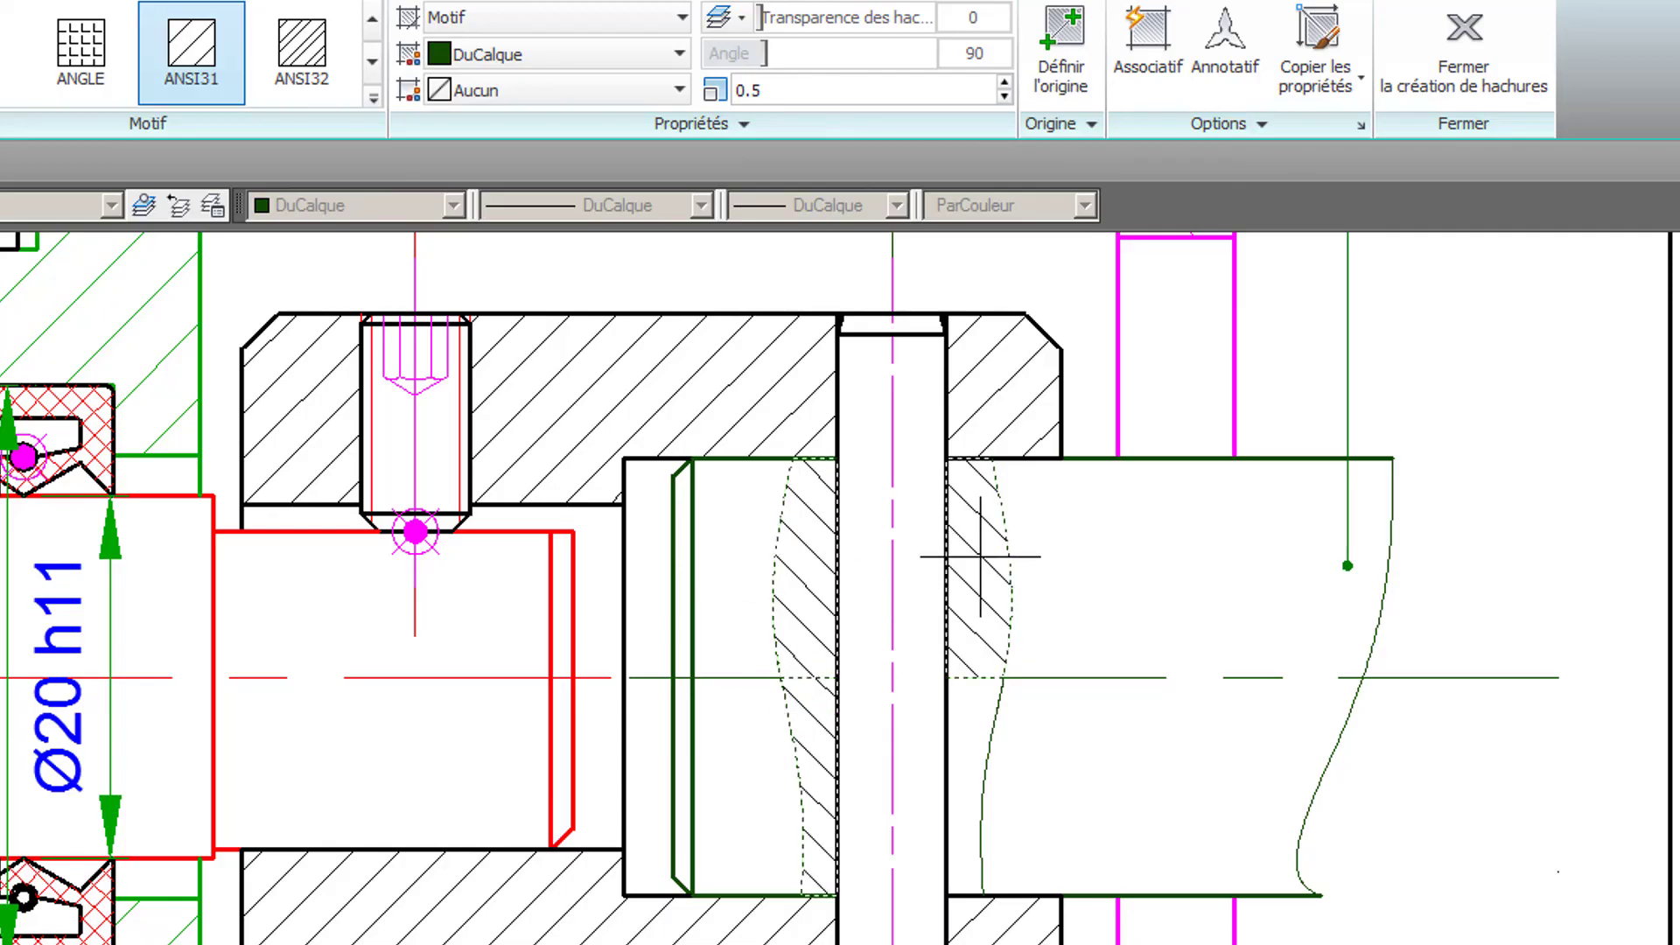
pyautogui.click(981, 731)
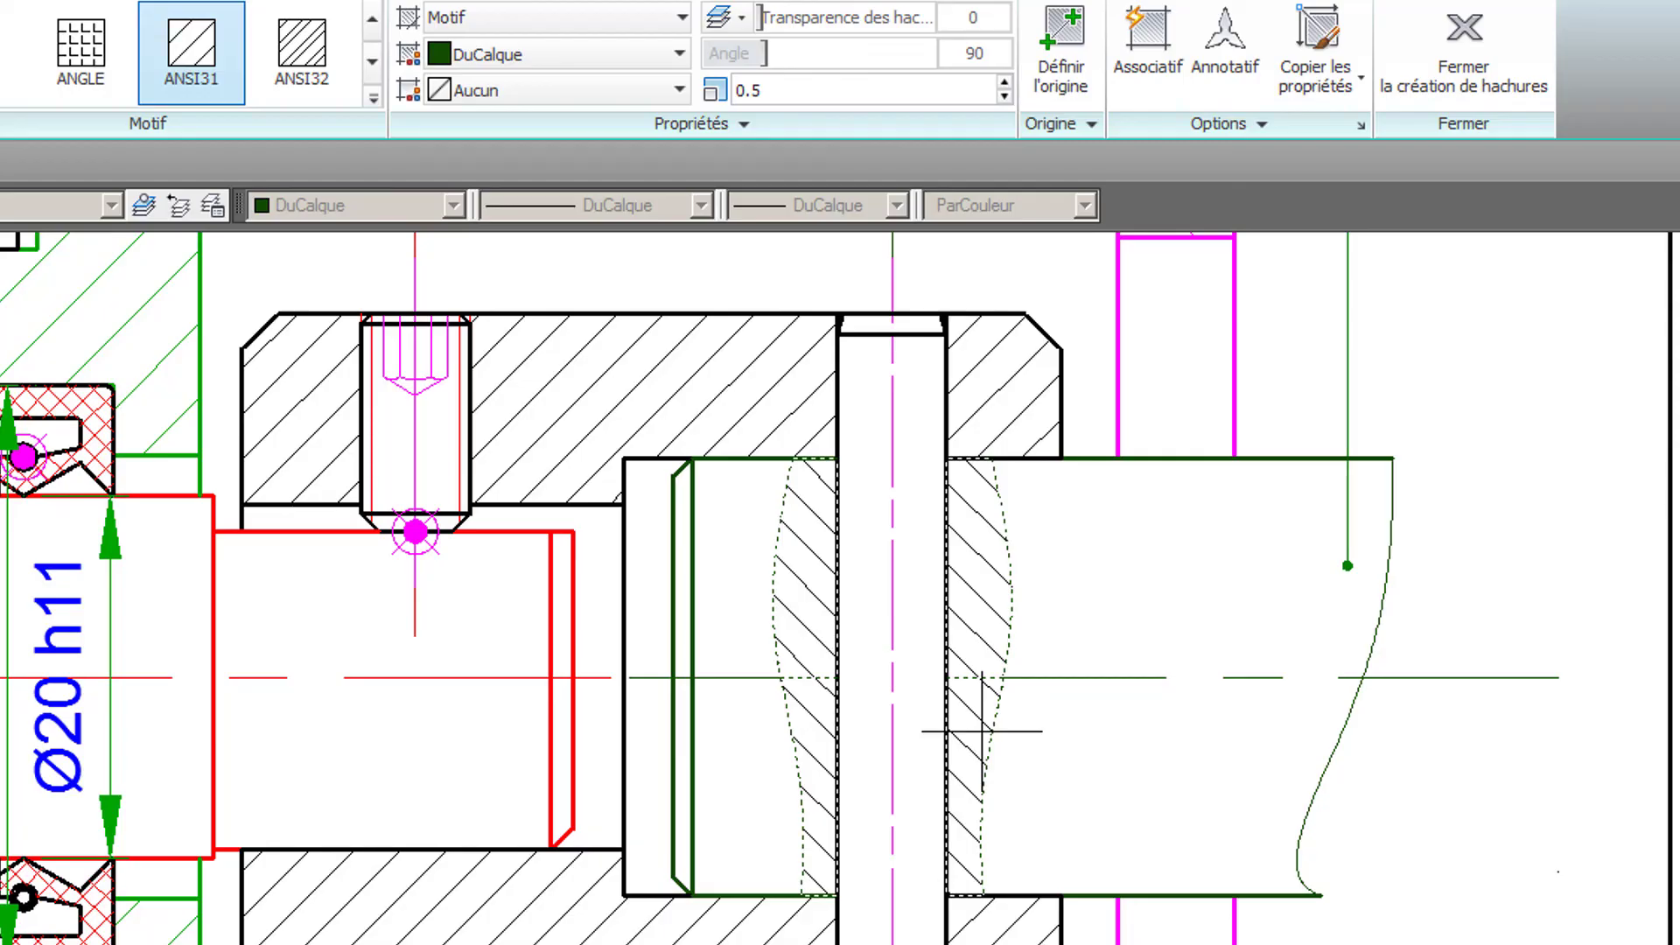
pyautogui.press('Return')
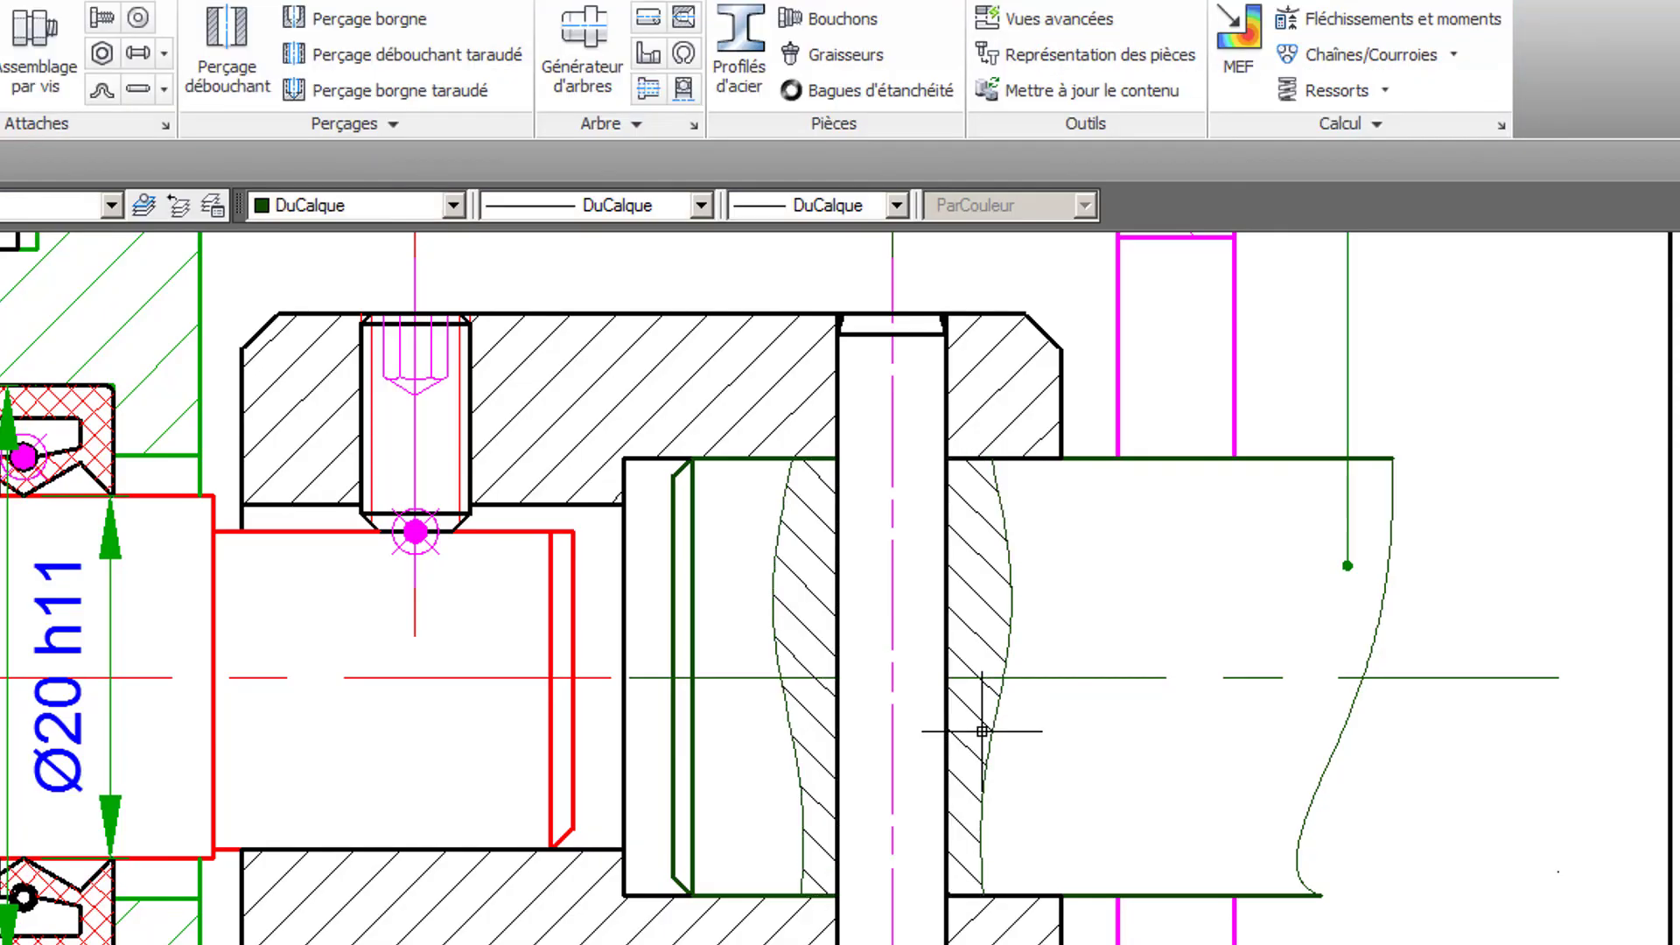
pyautogui.scroll(-3, 982, 704)
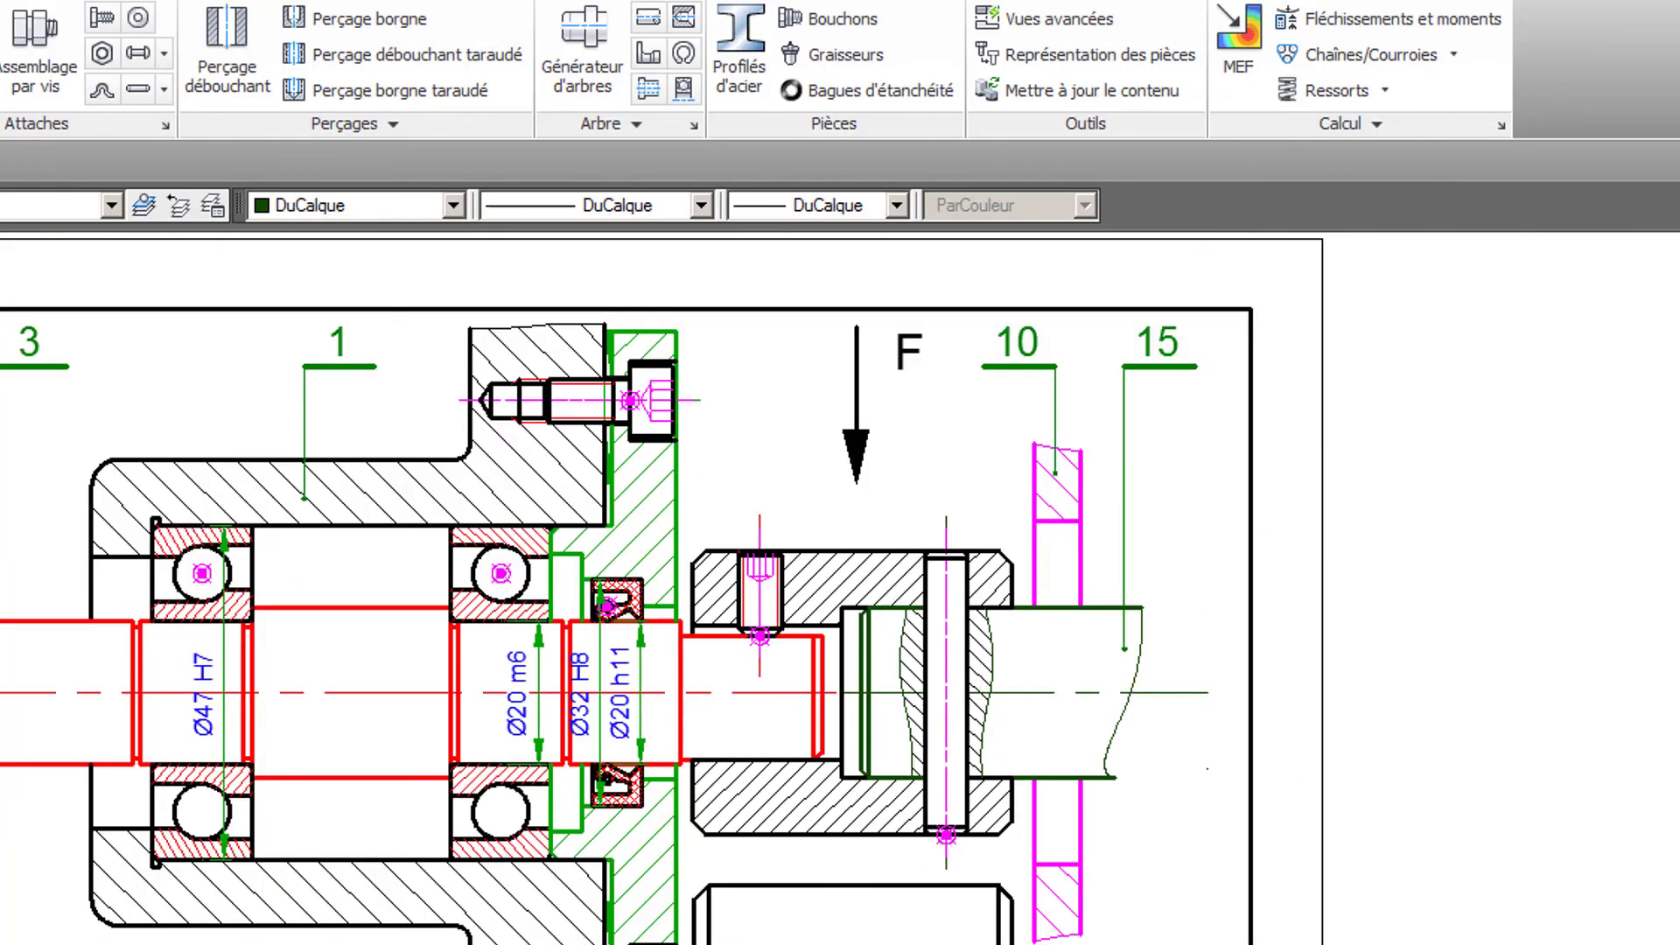
# - Add the set screw's Haut view to view F with Vues avancées, centred on the crossing of the horizontal and left vertical centrelines
pyautogui.moveTo(967, 699)
pyautogui.mouseDown(button='middle')
pyautogui.moveTo(1122, 606)
pyautogui.moveTo(1020, 676)
pyautogui.moveTo(1020, 635)
pyautogui.moveTo(993, 636)
pyautogui.mouseUp(button='middle')
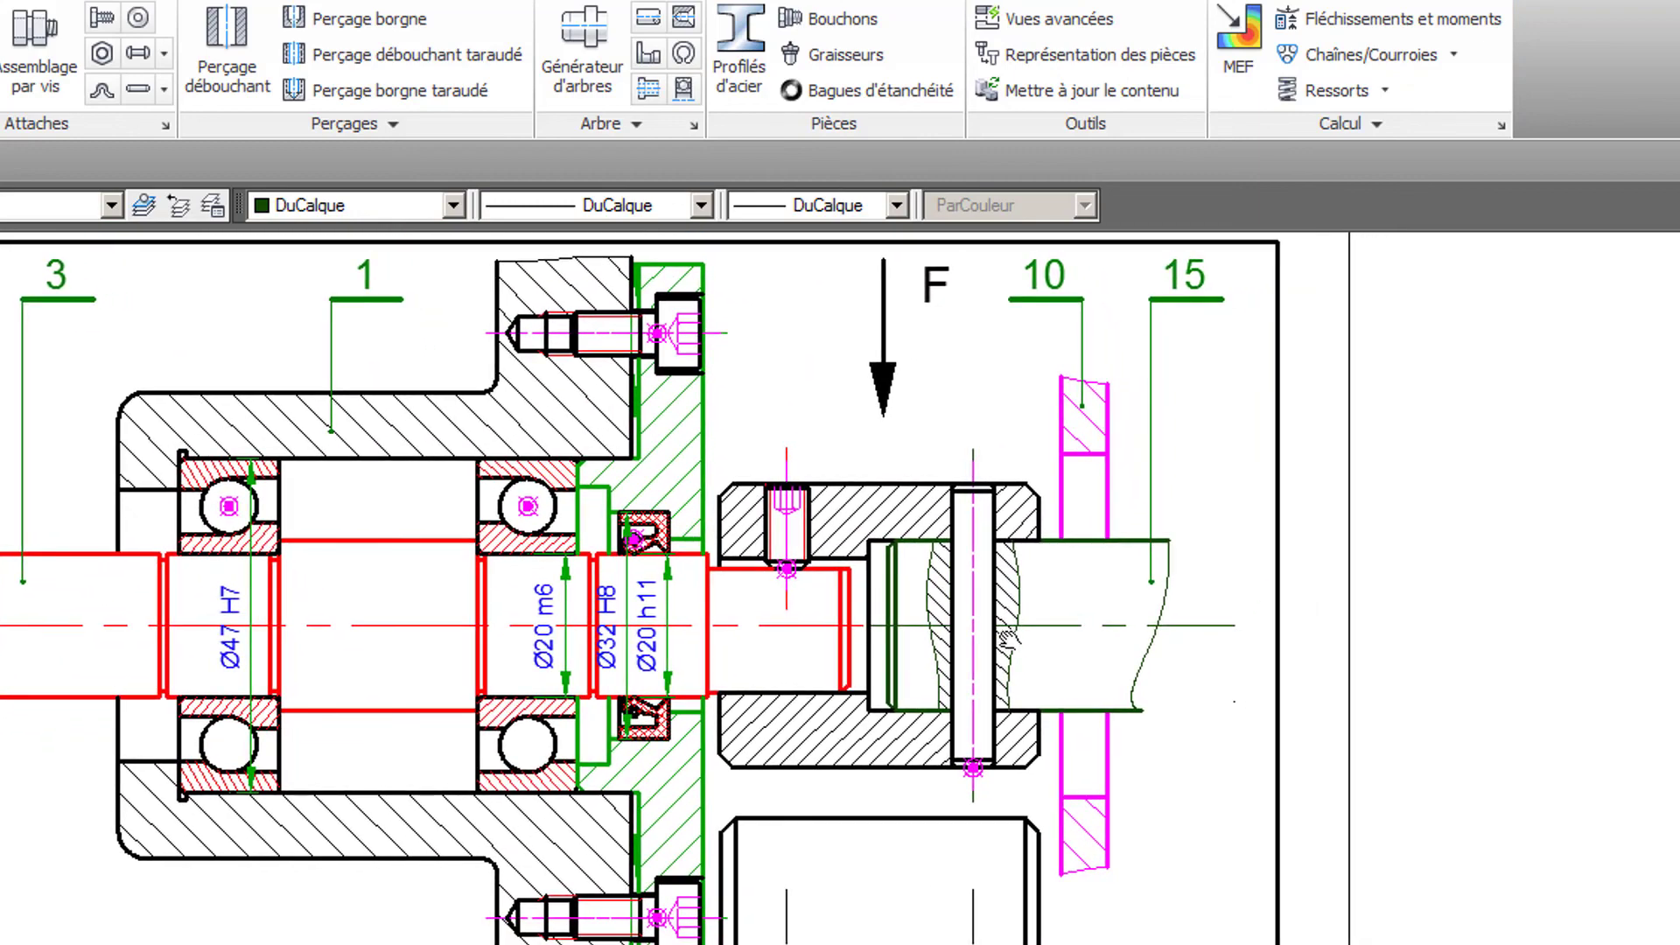
pyautogui.moveTo(1246, 797); pyautogui.dragTo(1215, 1, button='middle')
pyautogui.moveTo(1022, 747)
pyautogui.mouseDown(button='middle')
pyautogui.moveTo(1085, 443)
pyautogui.moveTo(1119, 384)
pyautogui.moveTo(1128, 424)
pyautogui.mouseUp(button='middle')
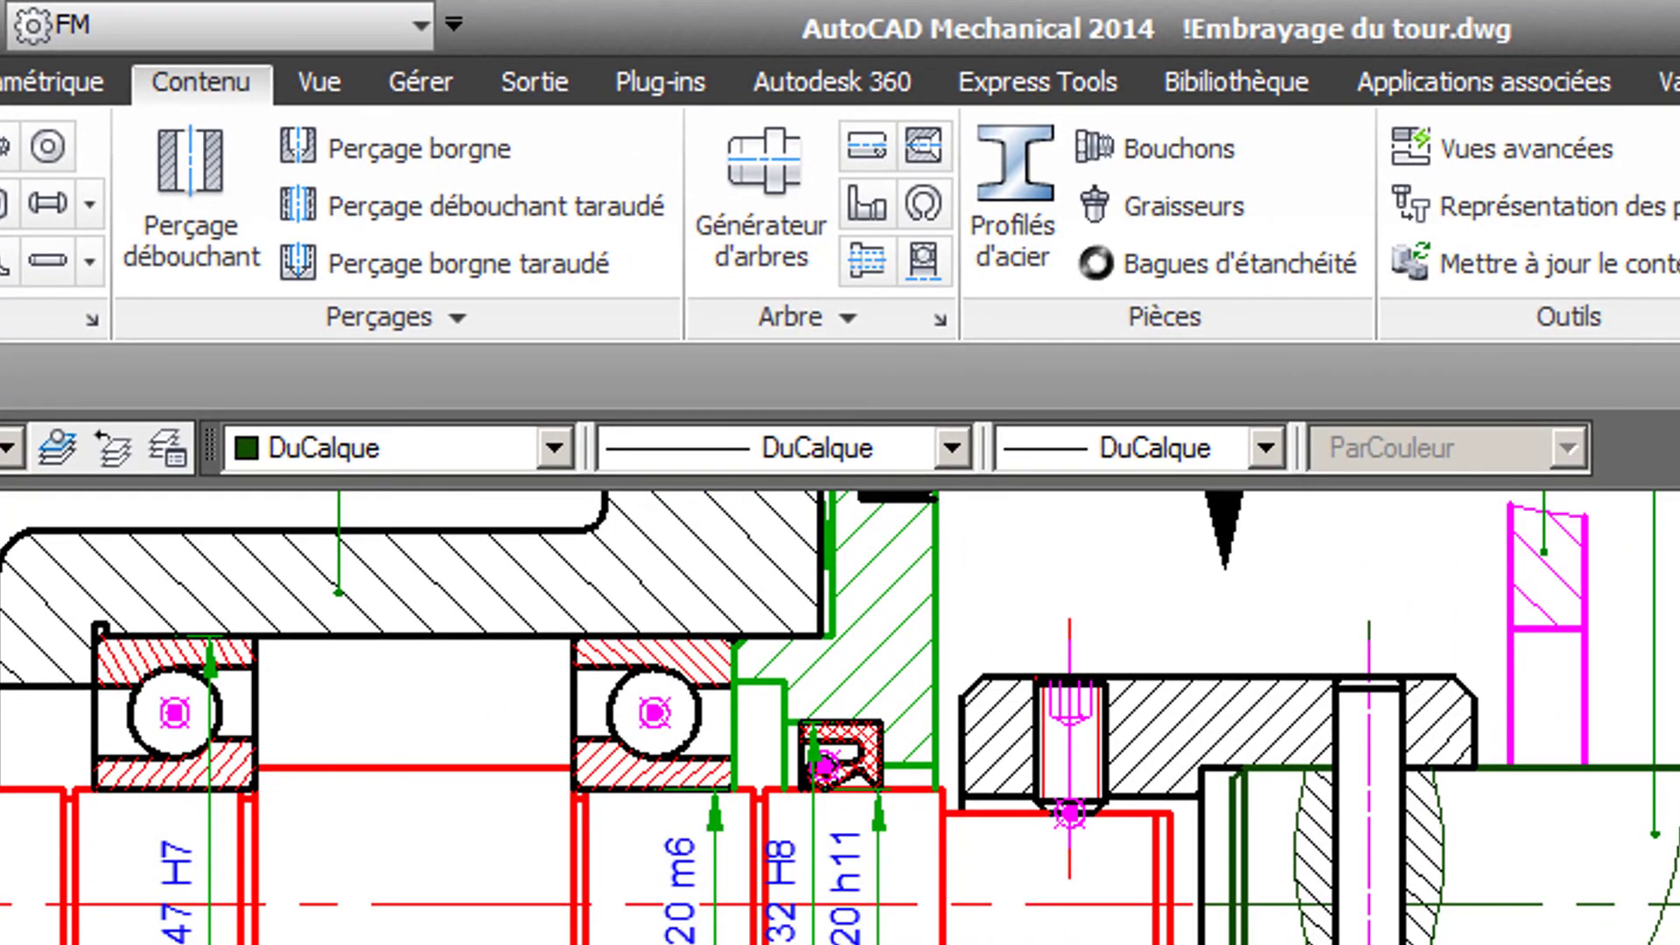
pyautogui.click(1542, 150)
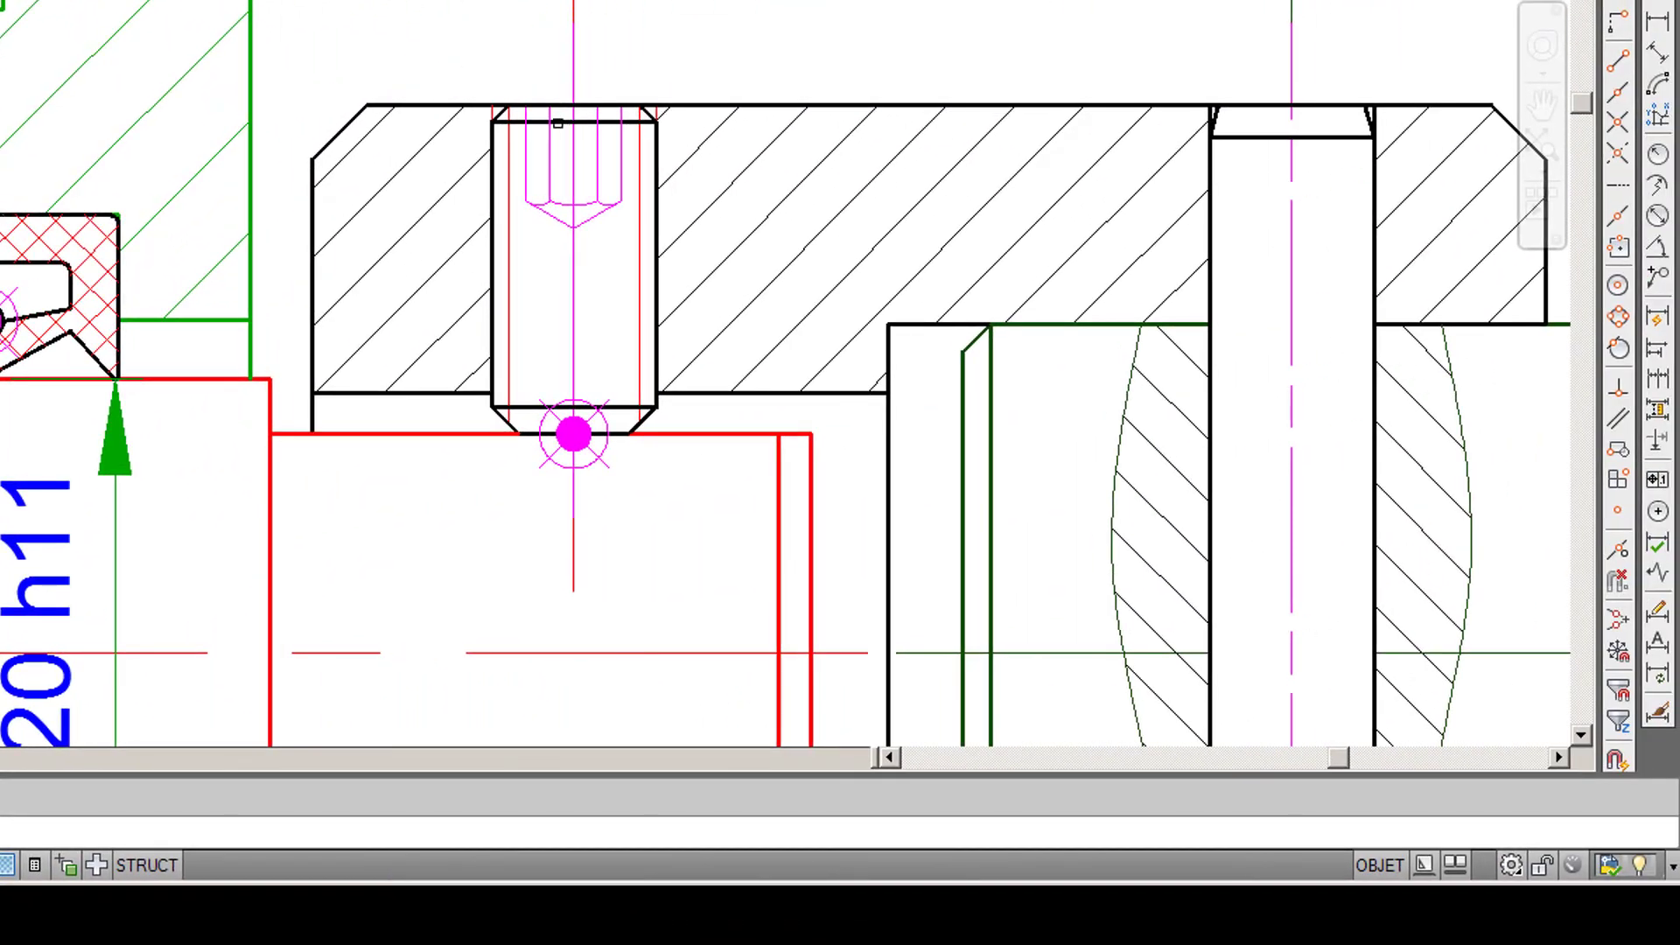
pyautogui.click(557, 123)
pyautogui.doubleClick(623, 141)
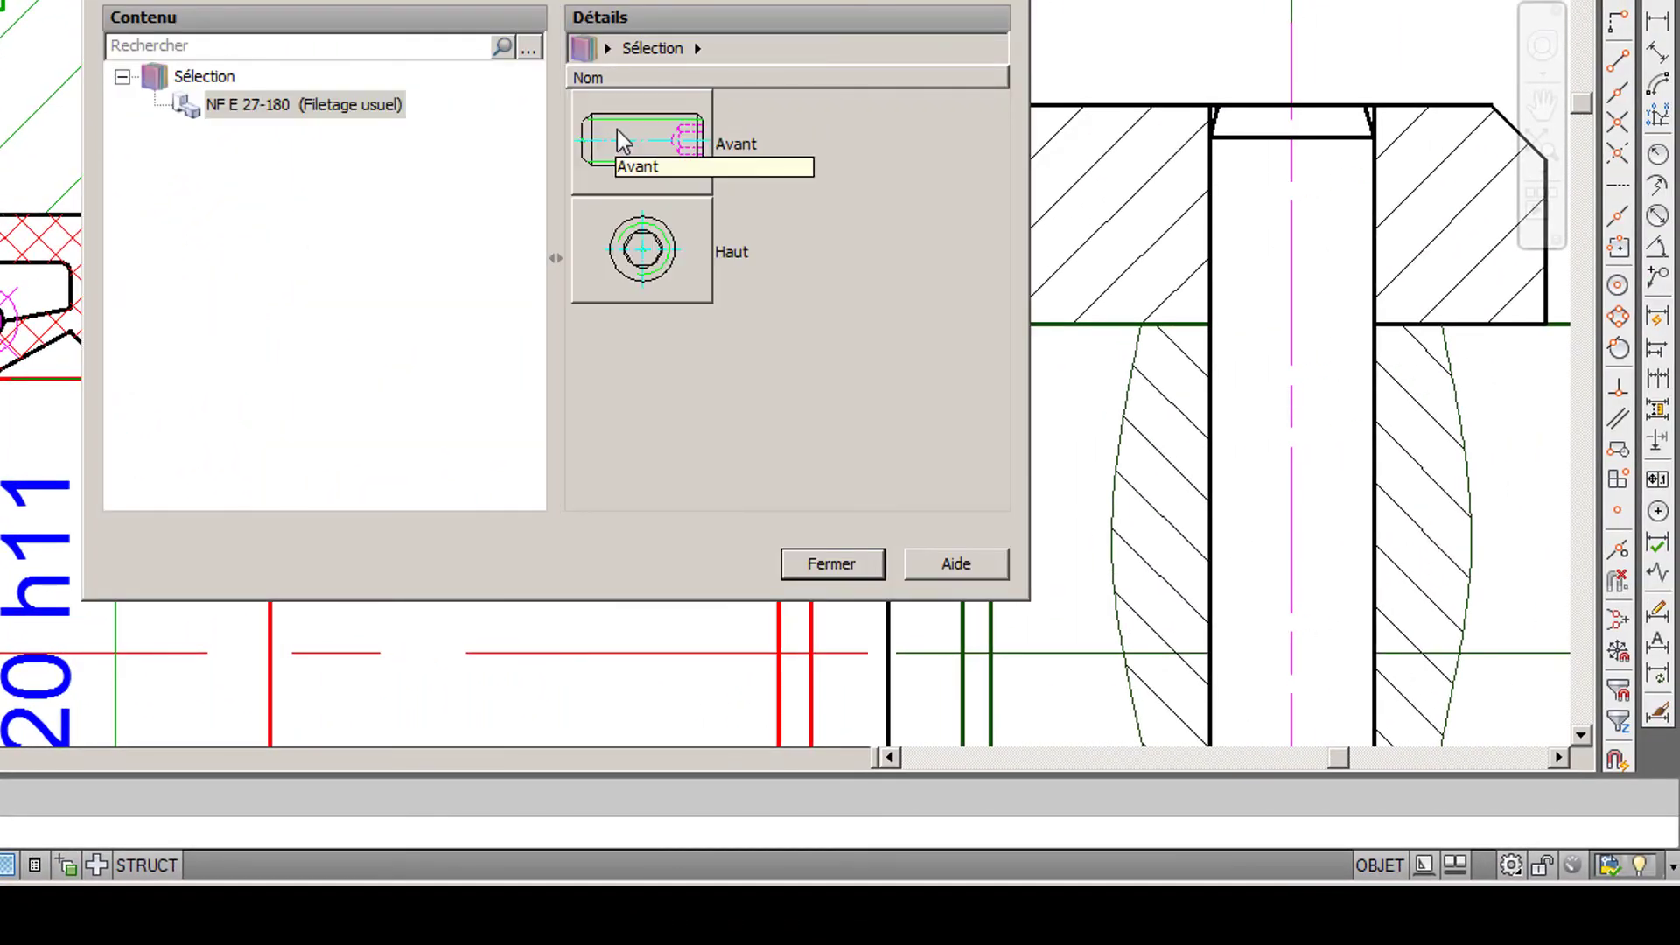
pyautogui.click(639, 249)
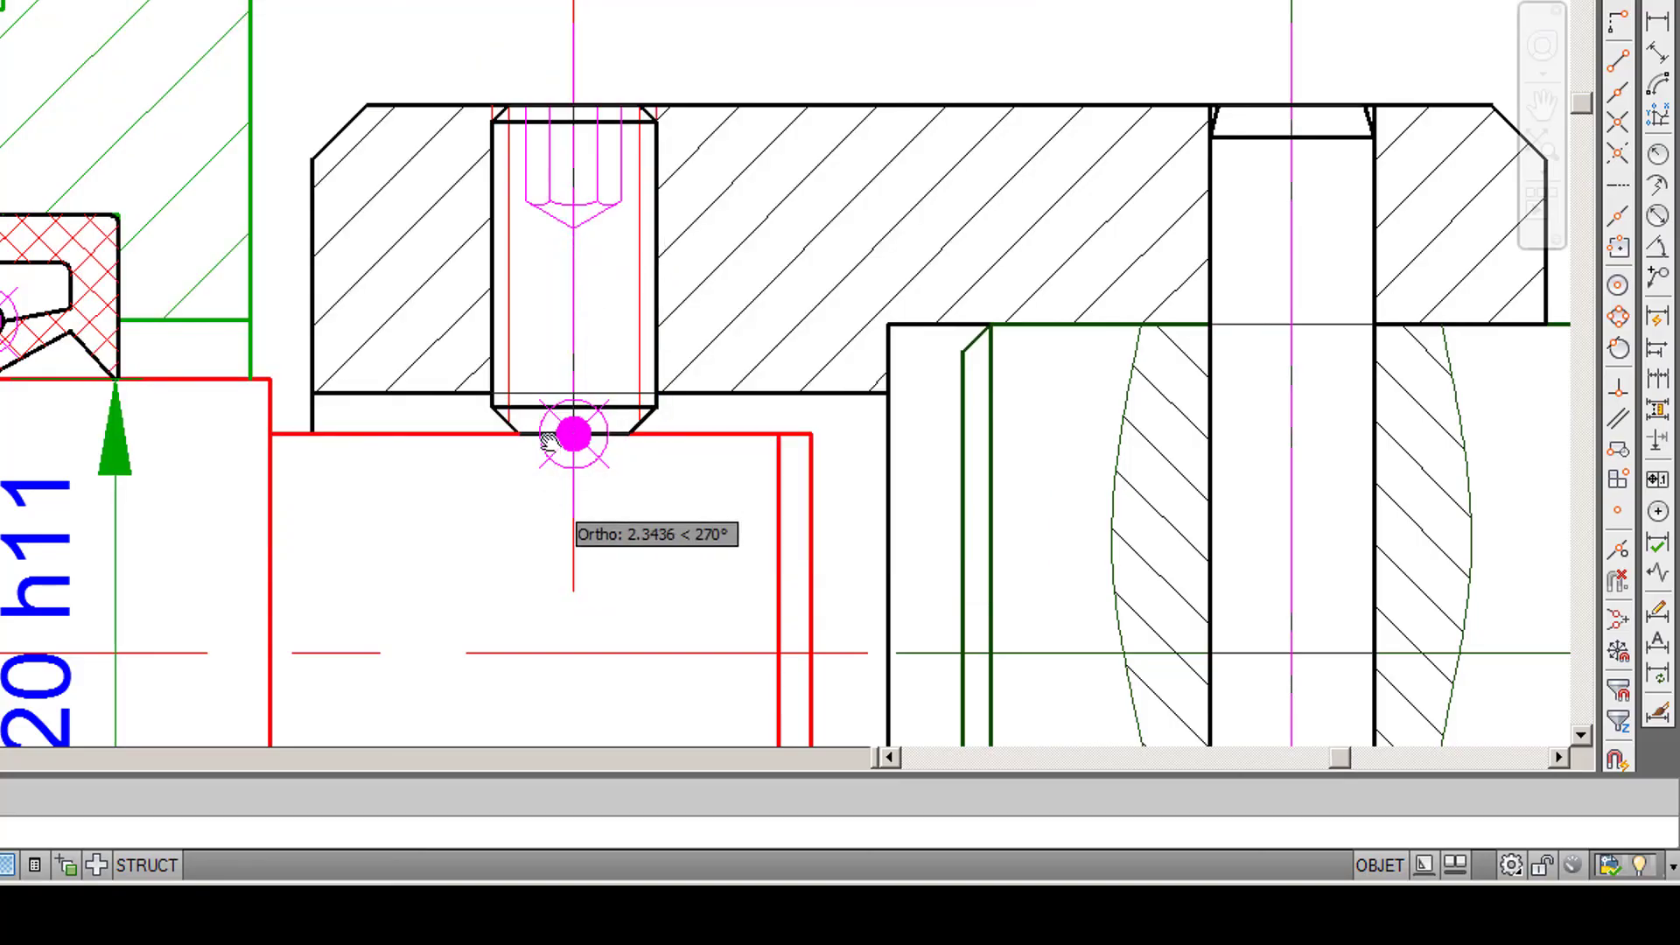
pyautogui.moveTo(573, 433)
pyautogui.mouseDown(button='middle')
pyautogui.moveTo(600, 11)
pyautogui.moveTo(574, 94)
pyautogui.moveTo(577, 11)
pyautogui.mouseUp(button='middle')
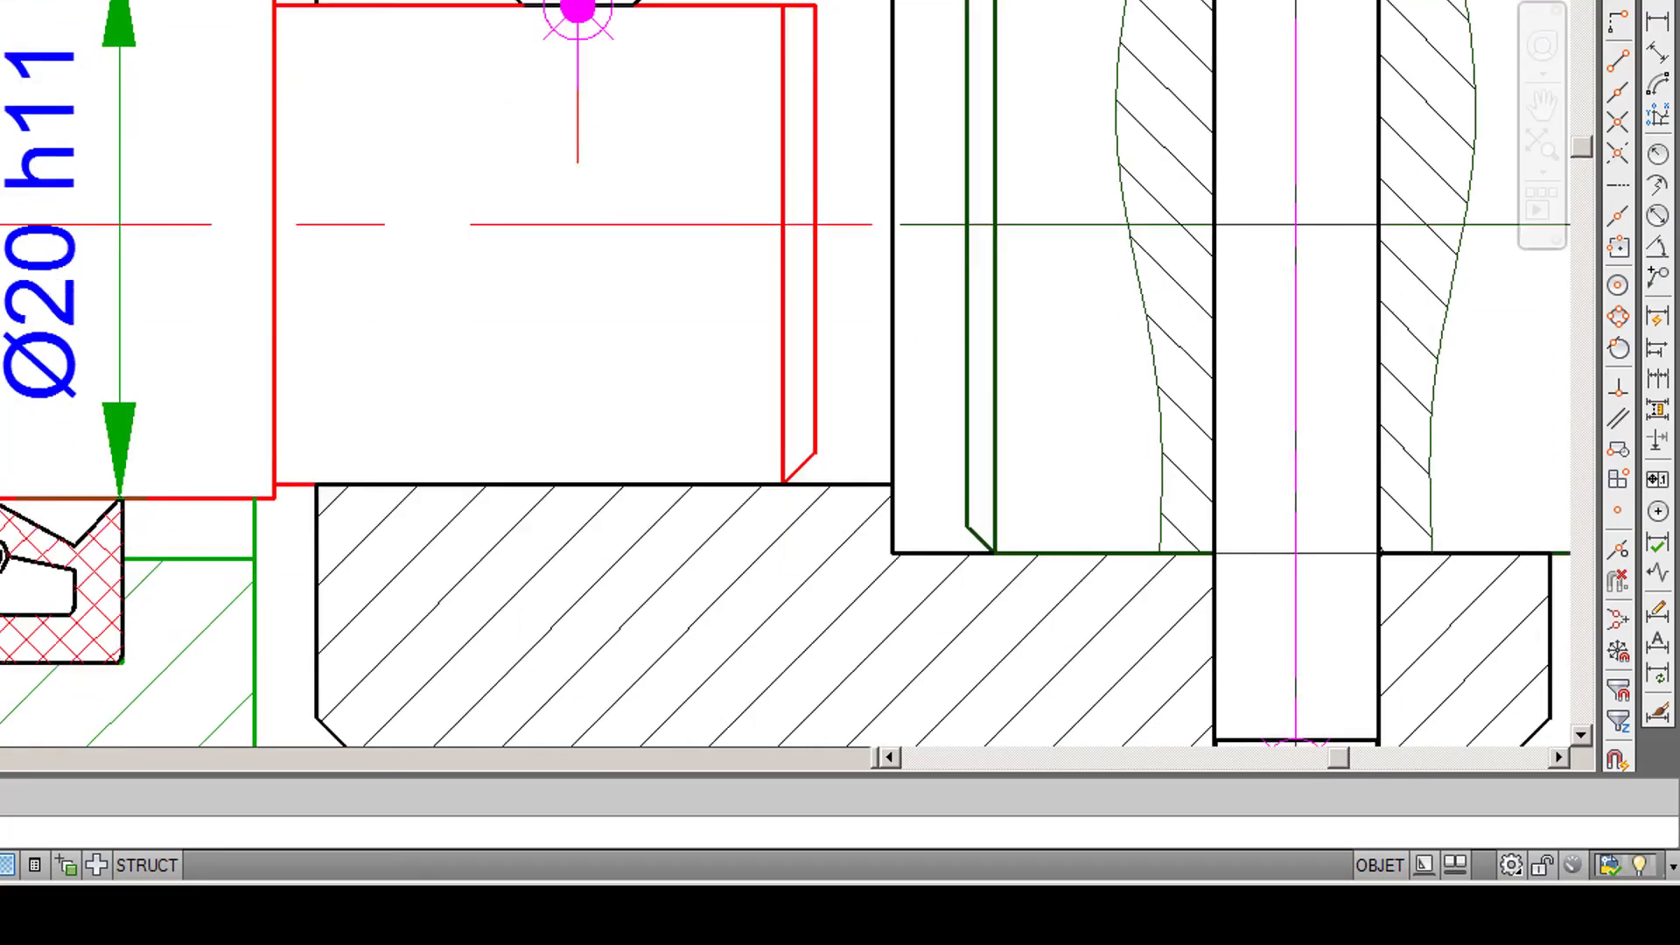
pyautogui.scroll(-4, 525, 157)
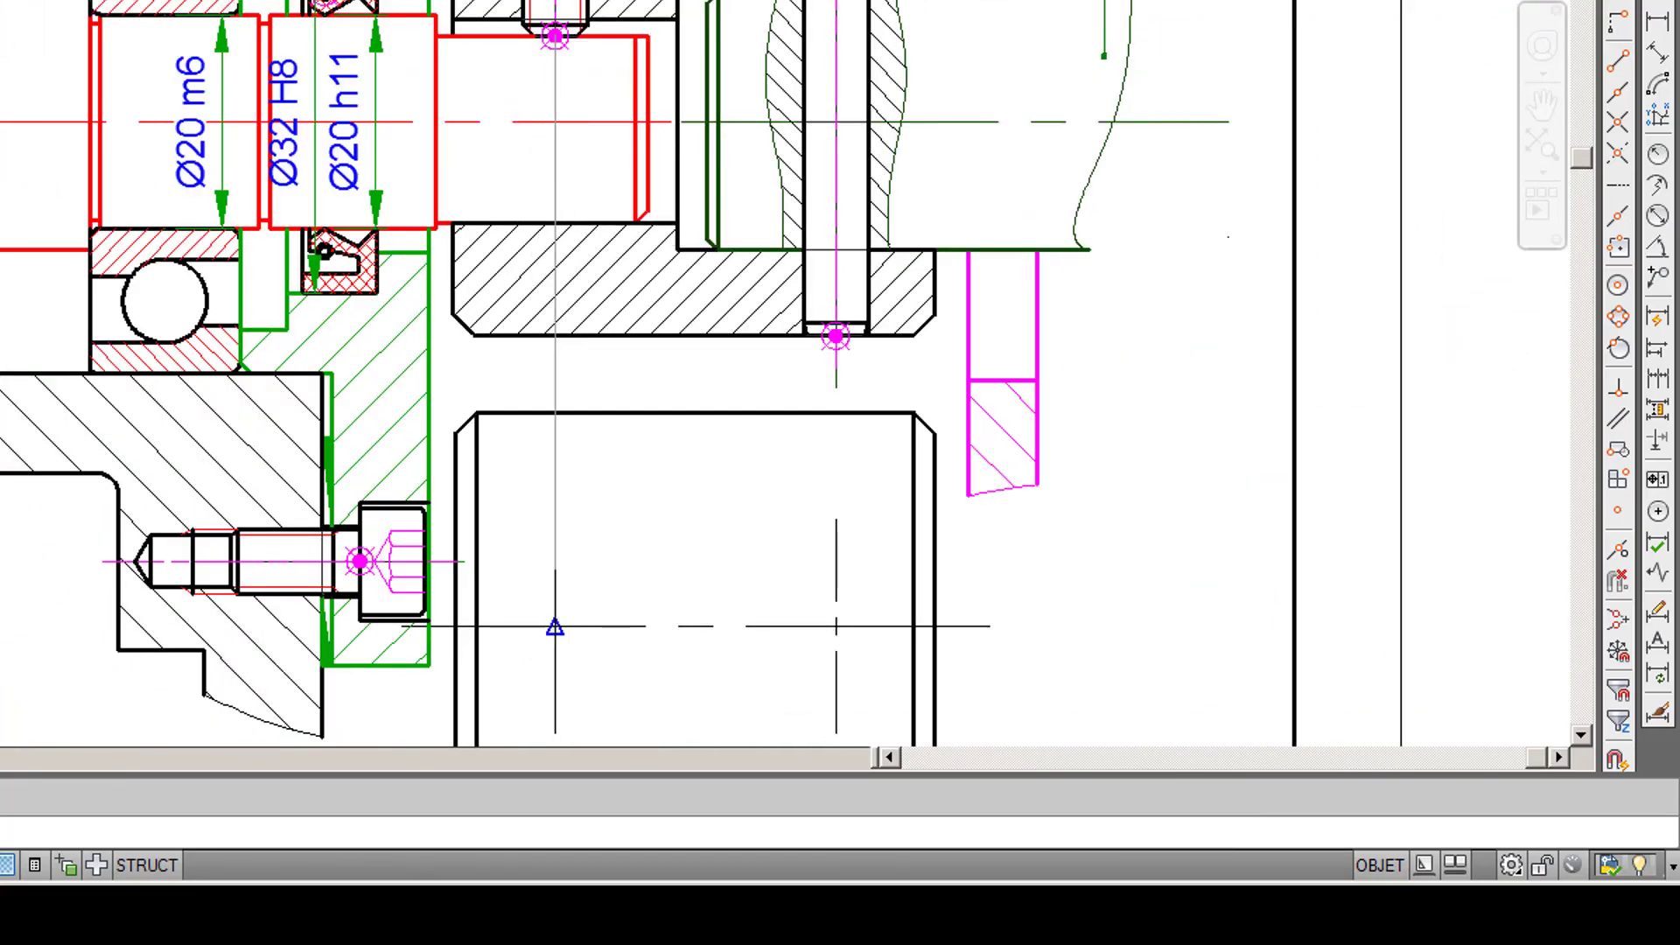
pyautogui.click(555, 626)
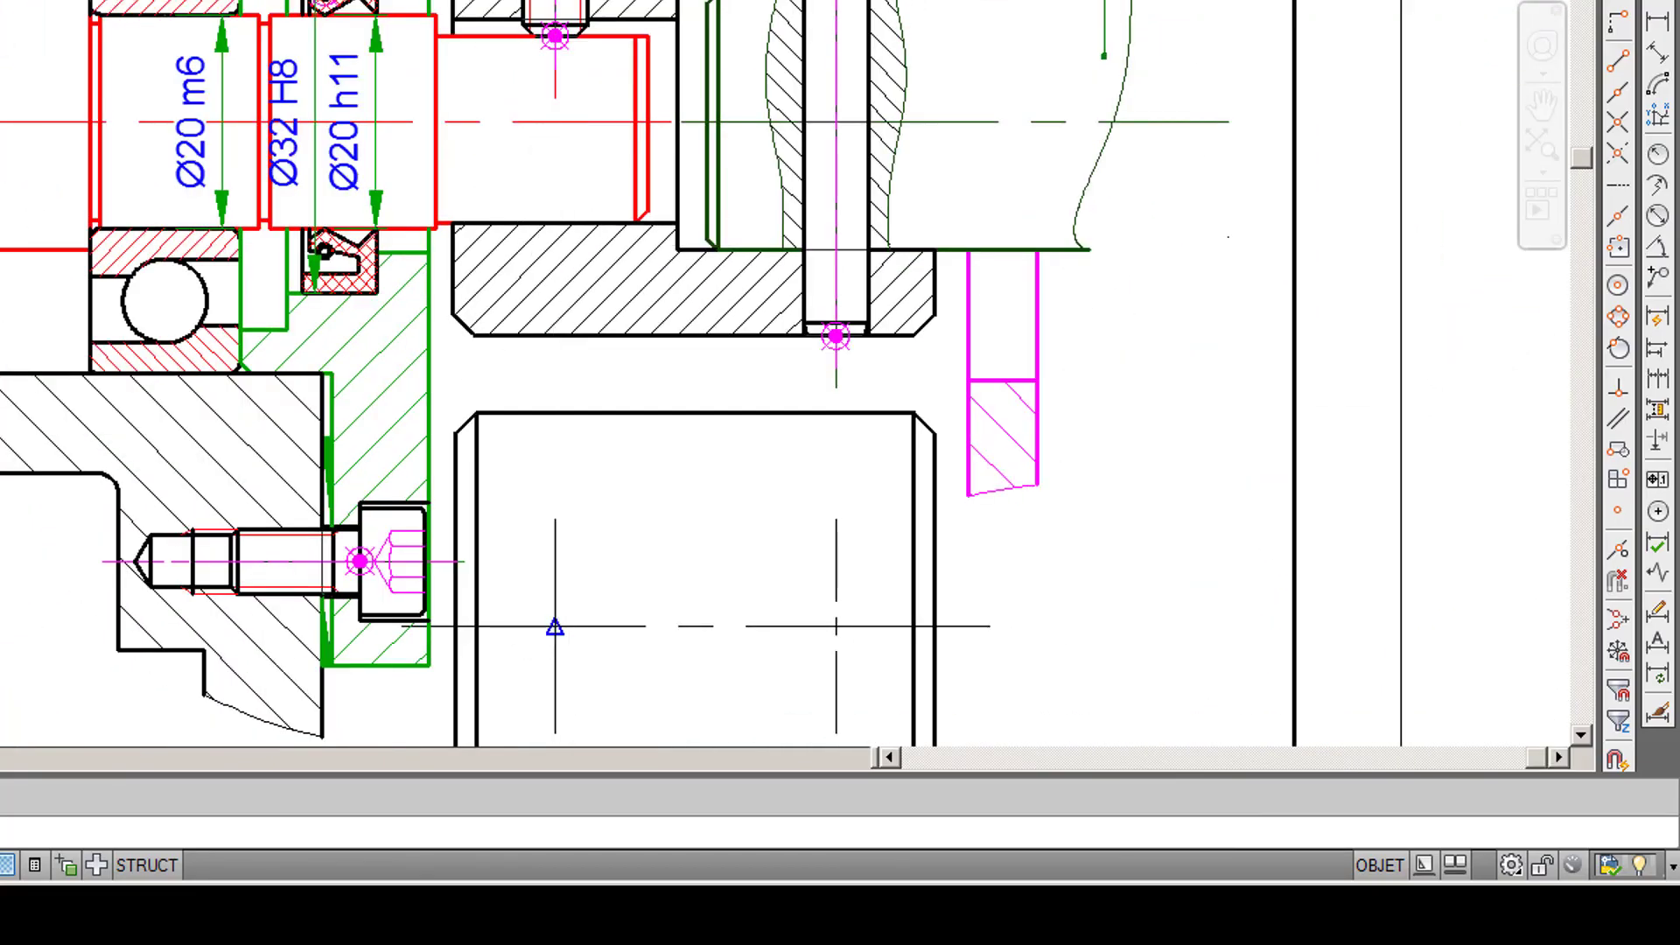
pyautogui.click(623, 626)
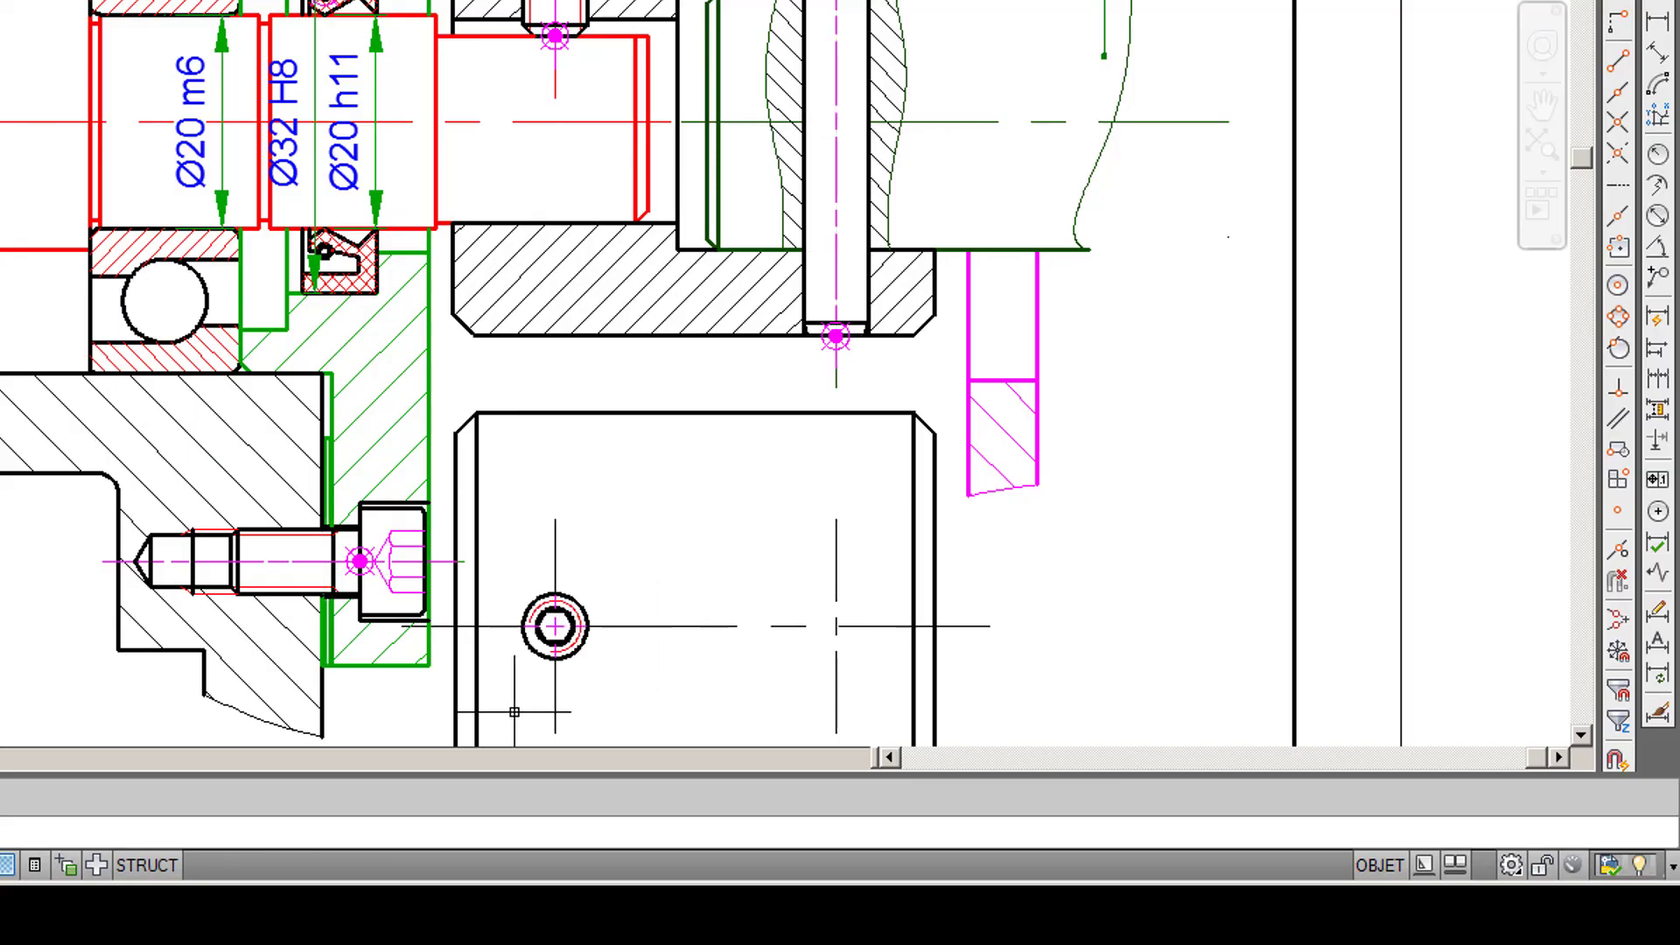
pyautogui.scroll(4, 519, 700)
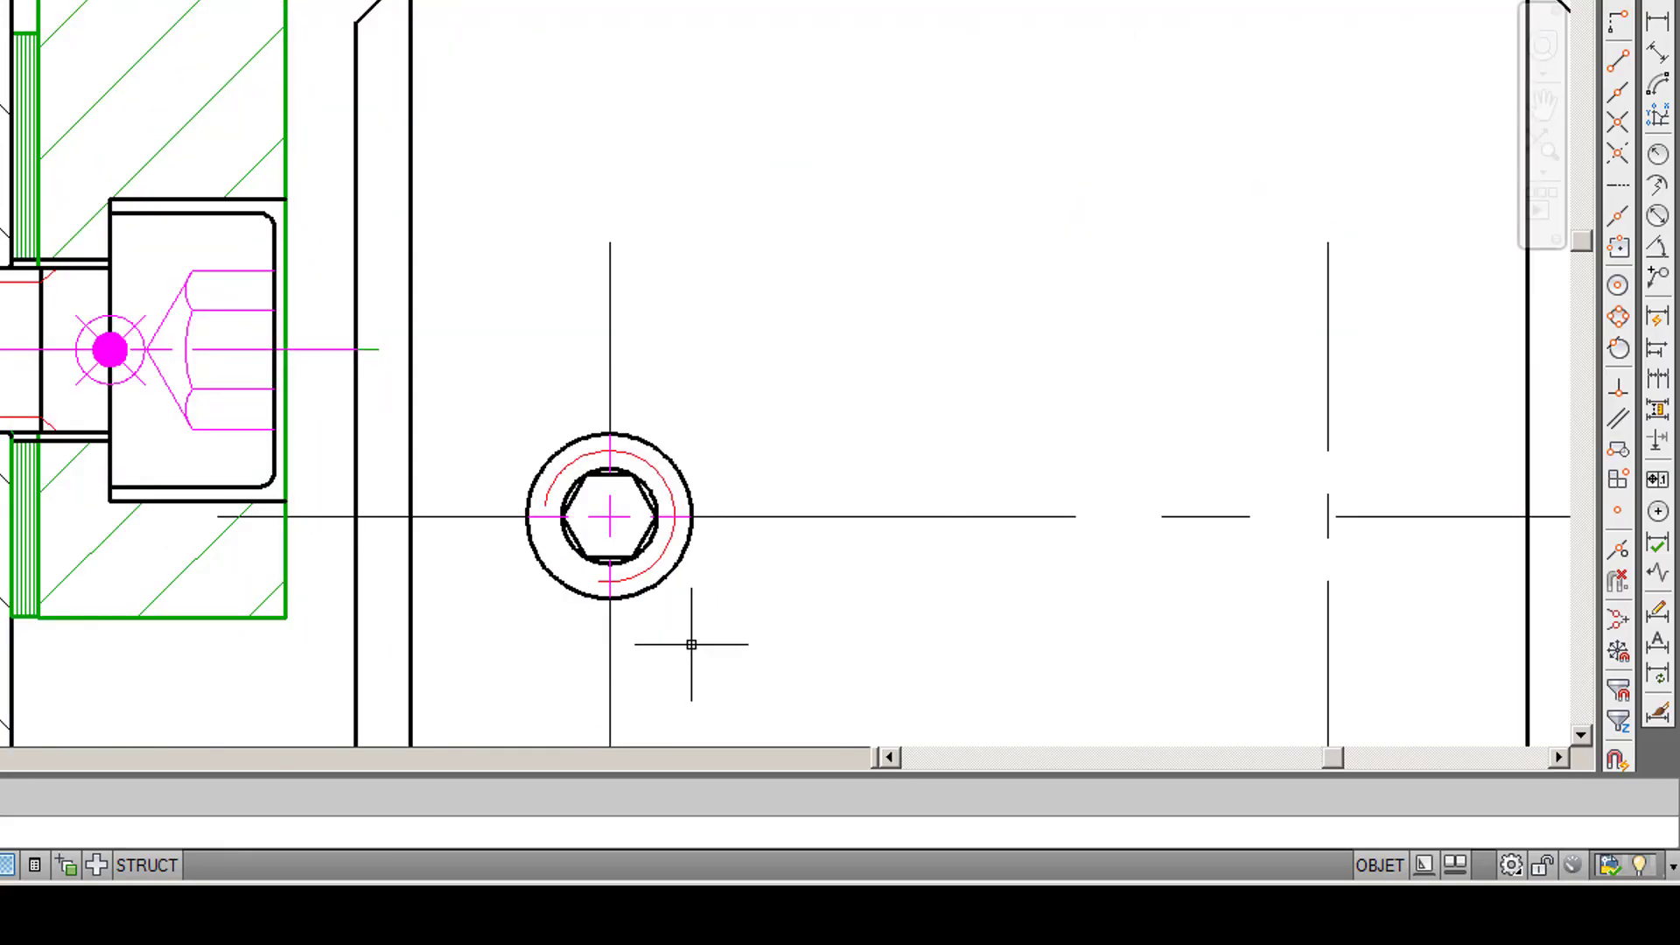
# - Add the ISO 2338: 1997 pin's Côté view to view F with Vues avancées, centred where the horizontal and right vertical centrelines cross
pyautogui.scroll(-2, 698, 647)
pyautogui.scroll(-2, 698, 647)
pyautogui.scroll(-2, 761, 508)
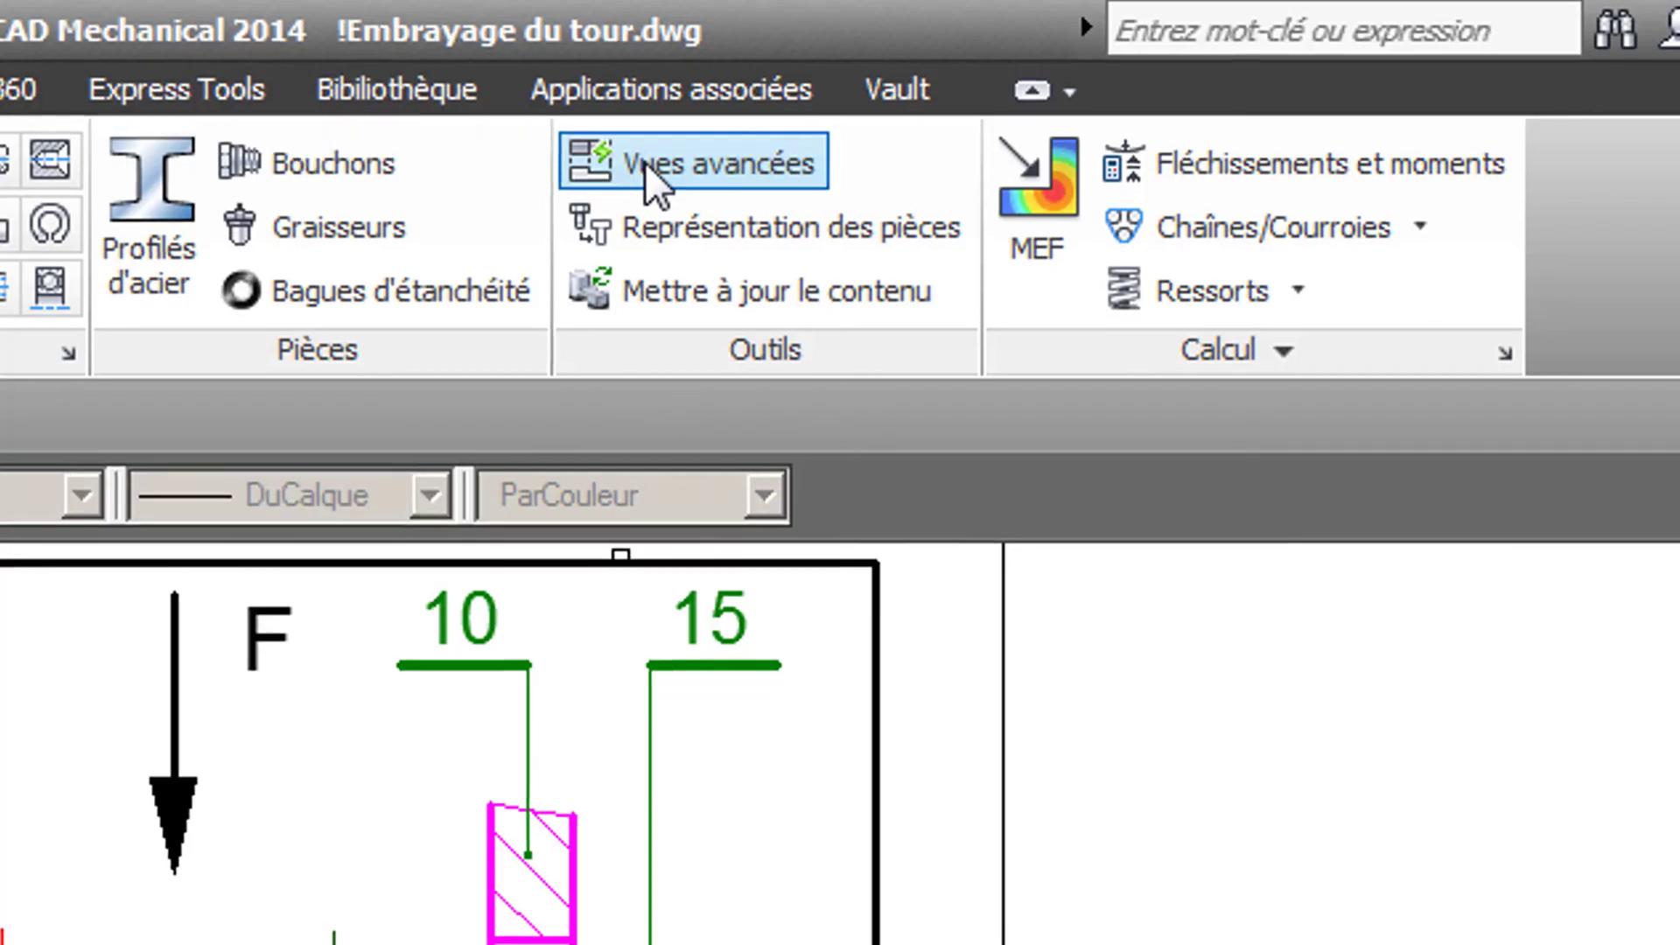
pyautogui.scroll(2, 638, 157)
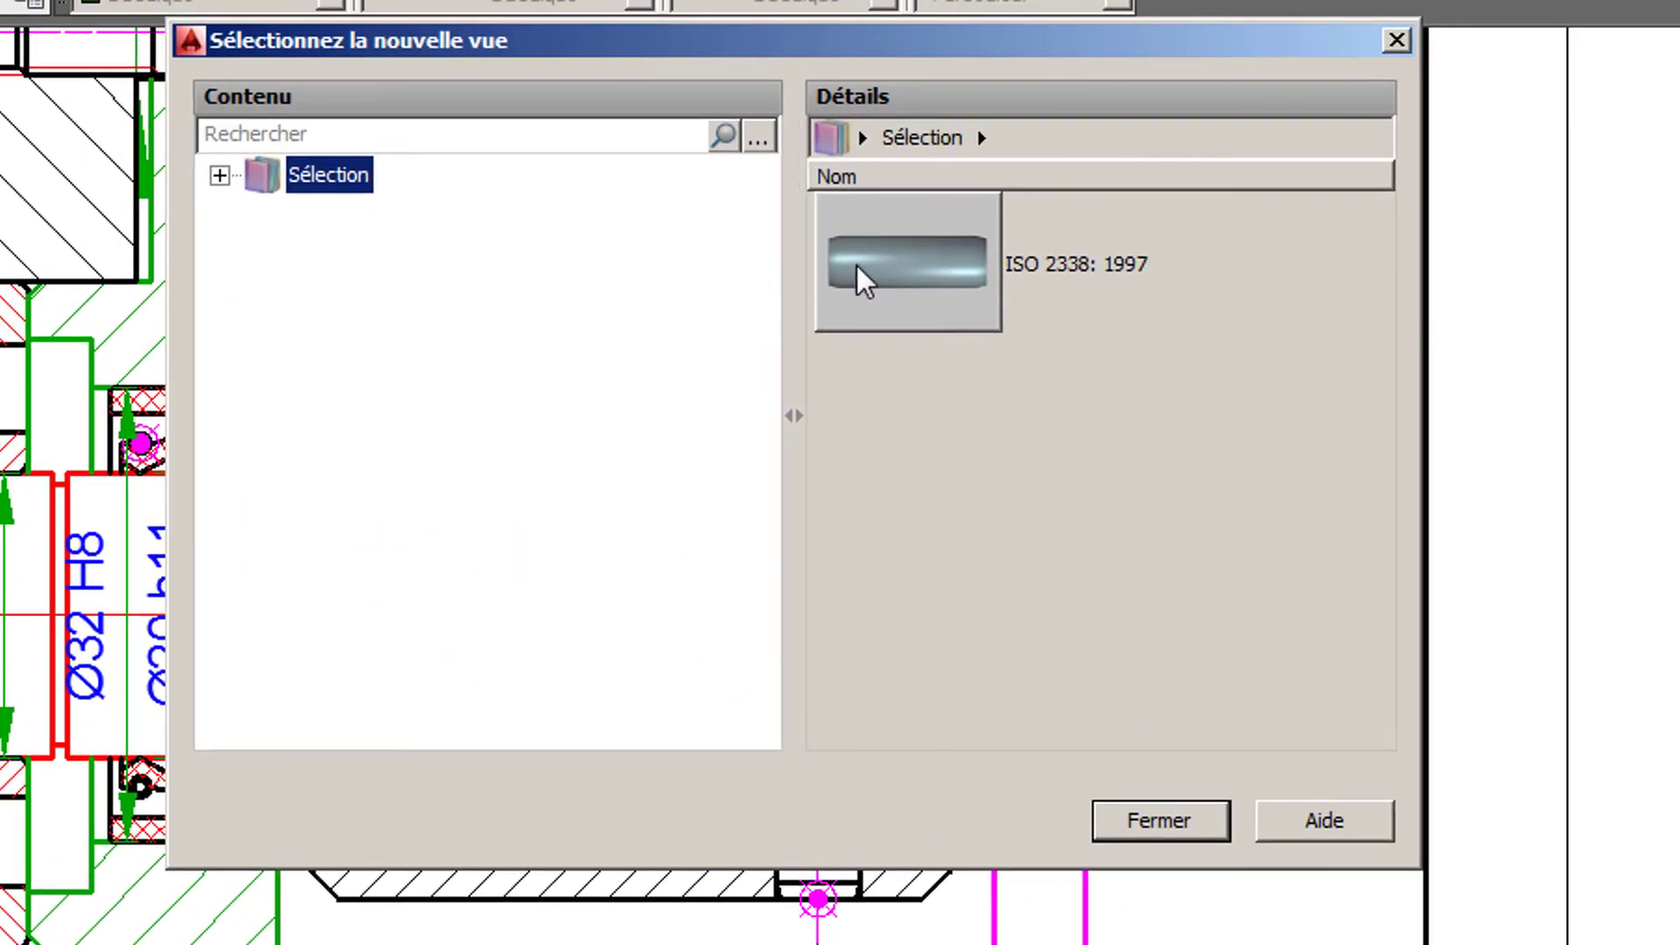
pyautogui.doubleClick(858, 277)
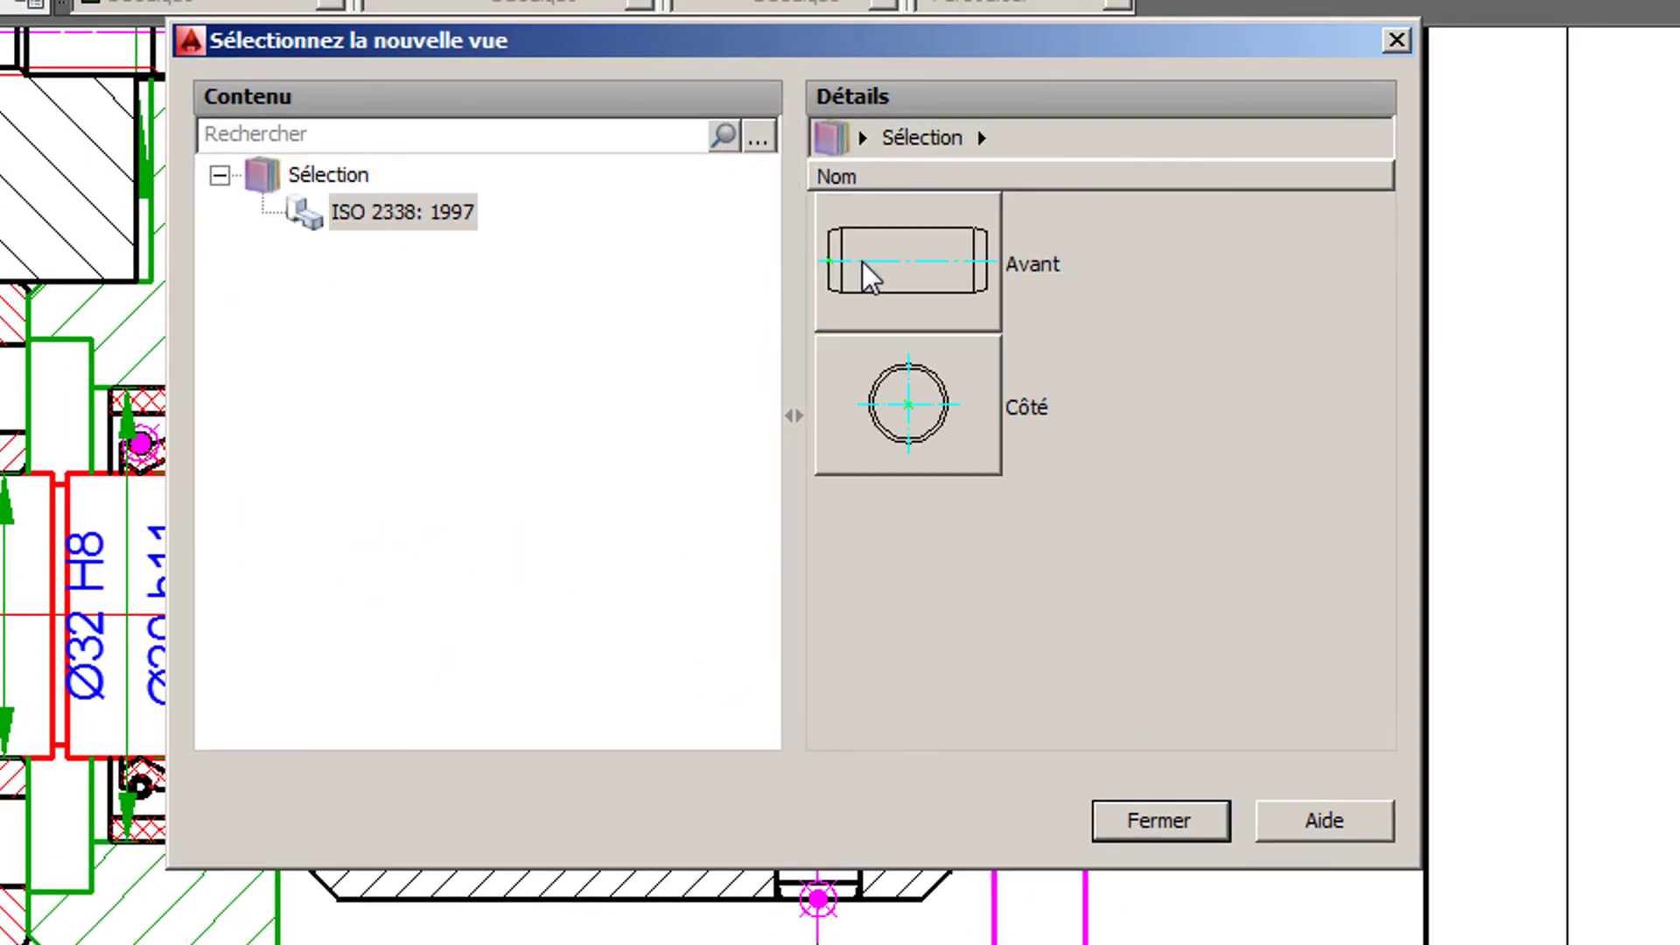
pyautogui.doubleClick(923, 403)
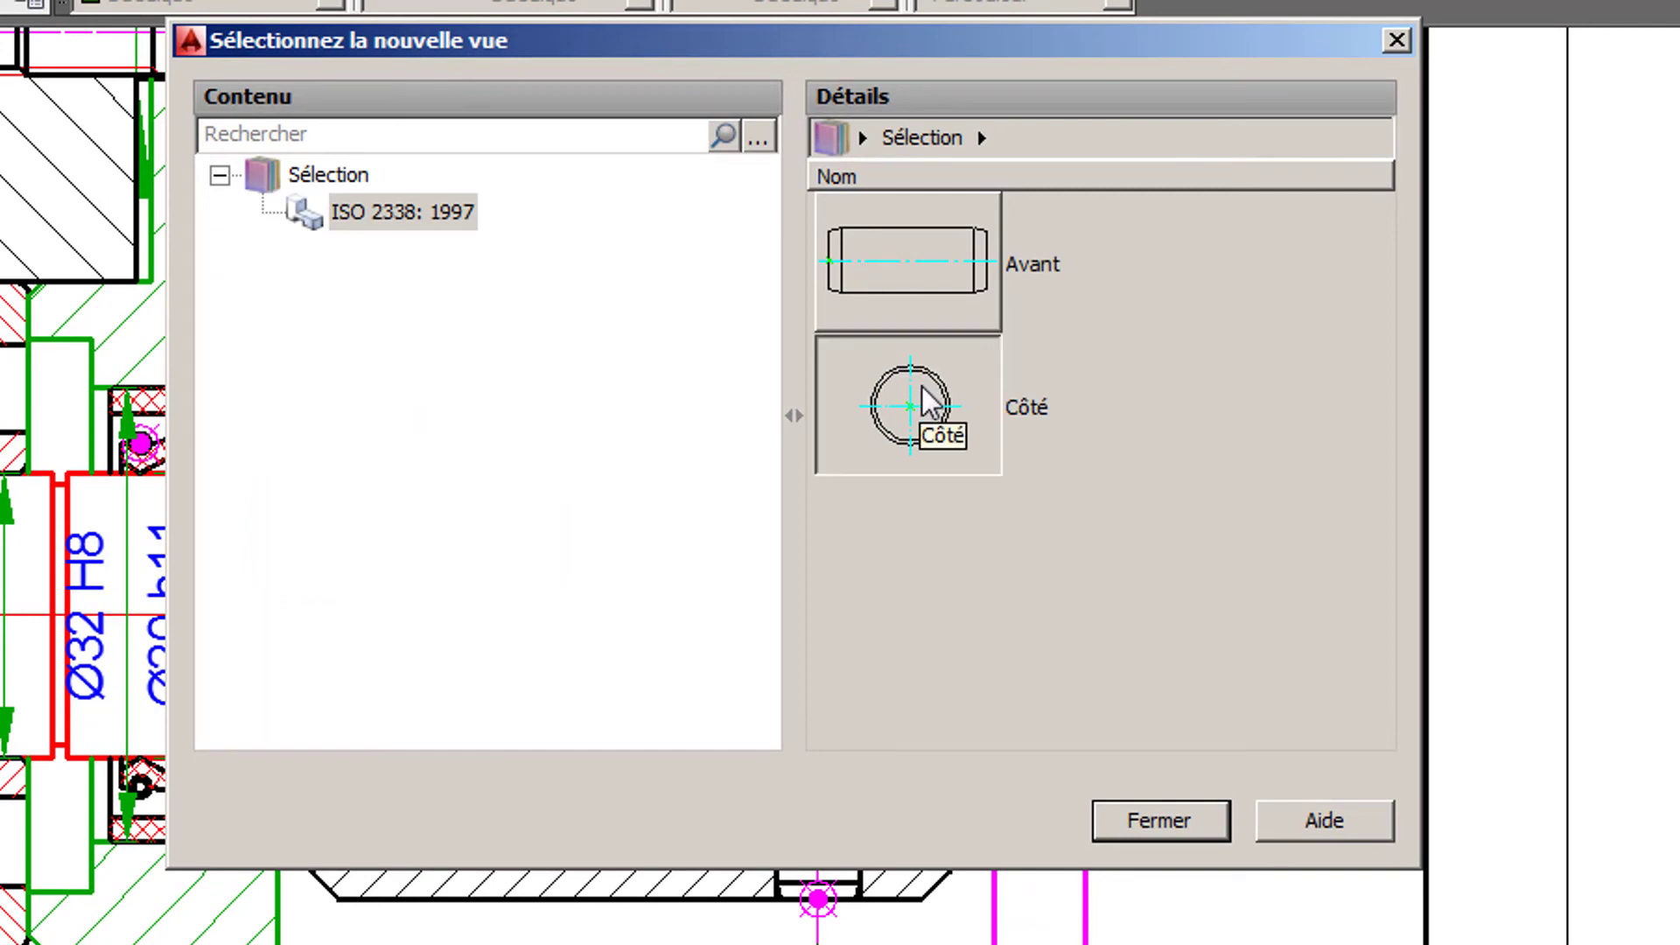
pyautogui.click(866, 546)
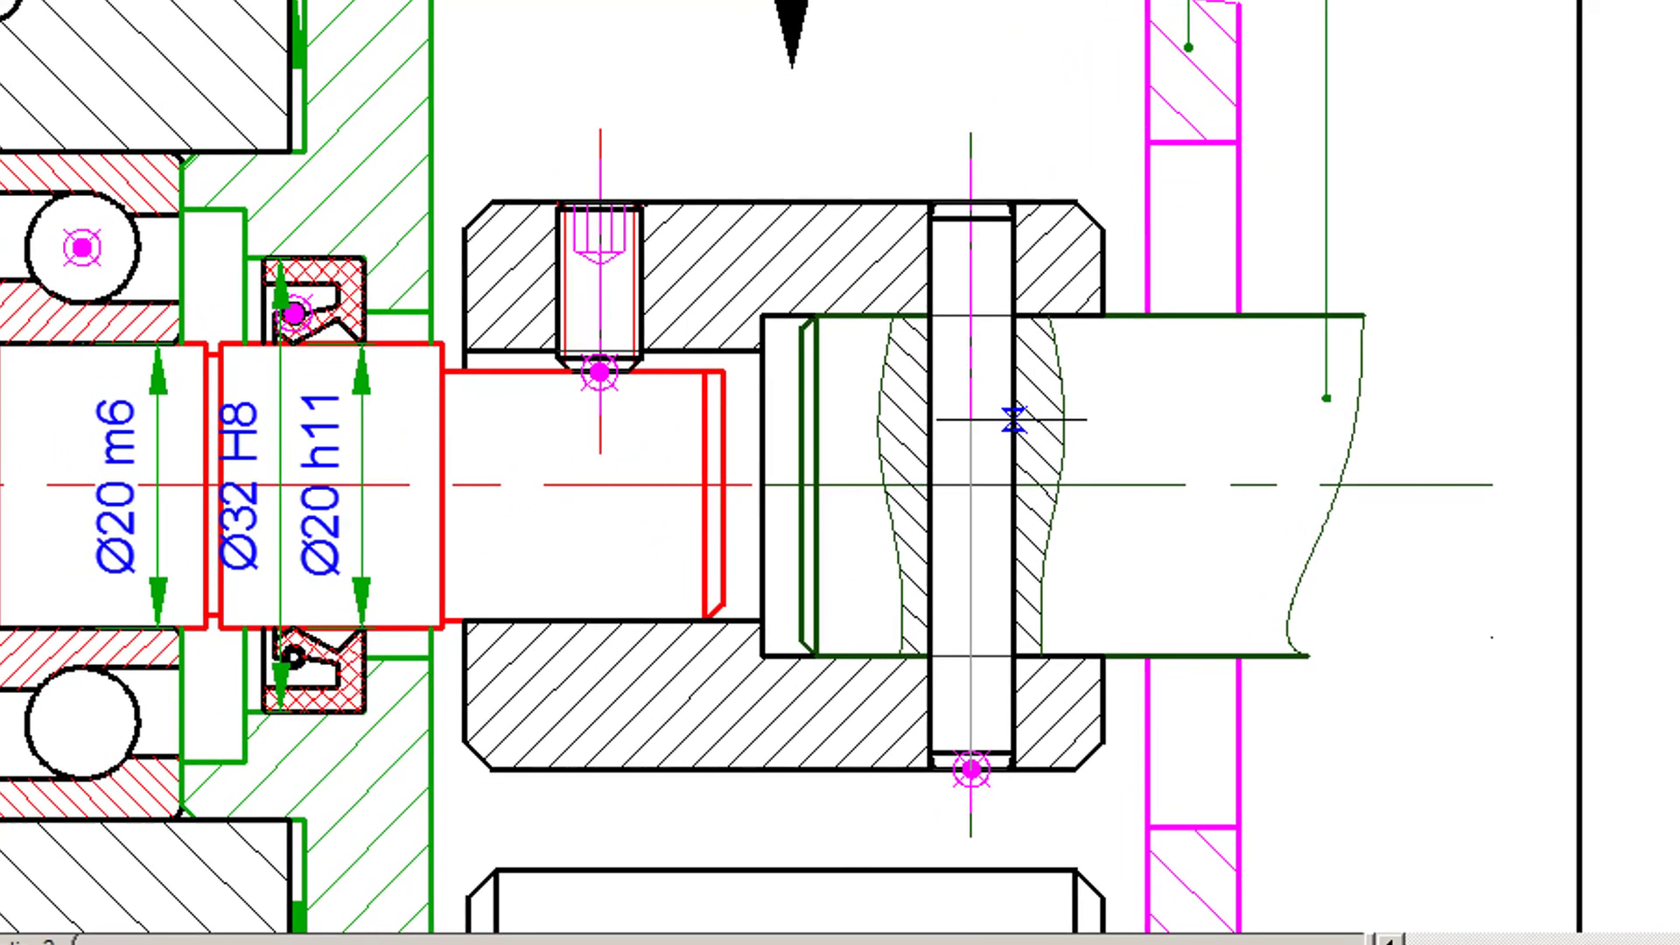
pyautogui.moveTo(1013, 560)
pyautogui.mouseDown(button='middle')
pyautogui.moveTo(1035, 271)
pyautogui.moveTo(1136, 15)
pyautogui.mouseUp(button='middle')
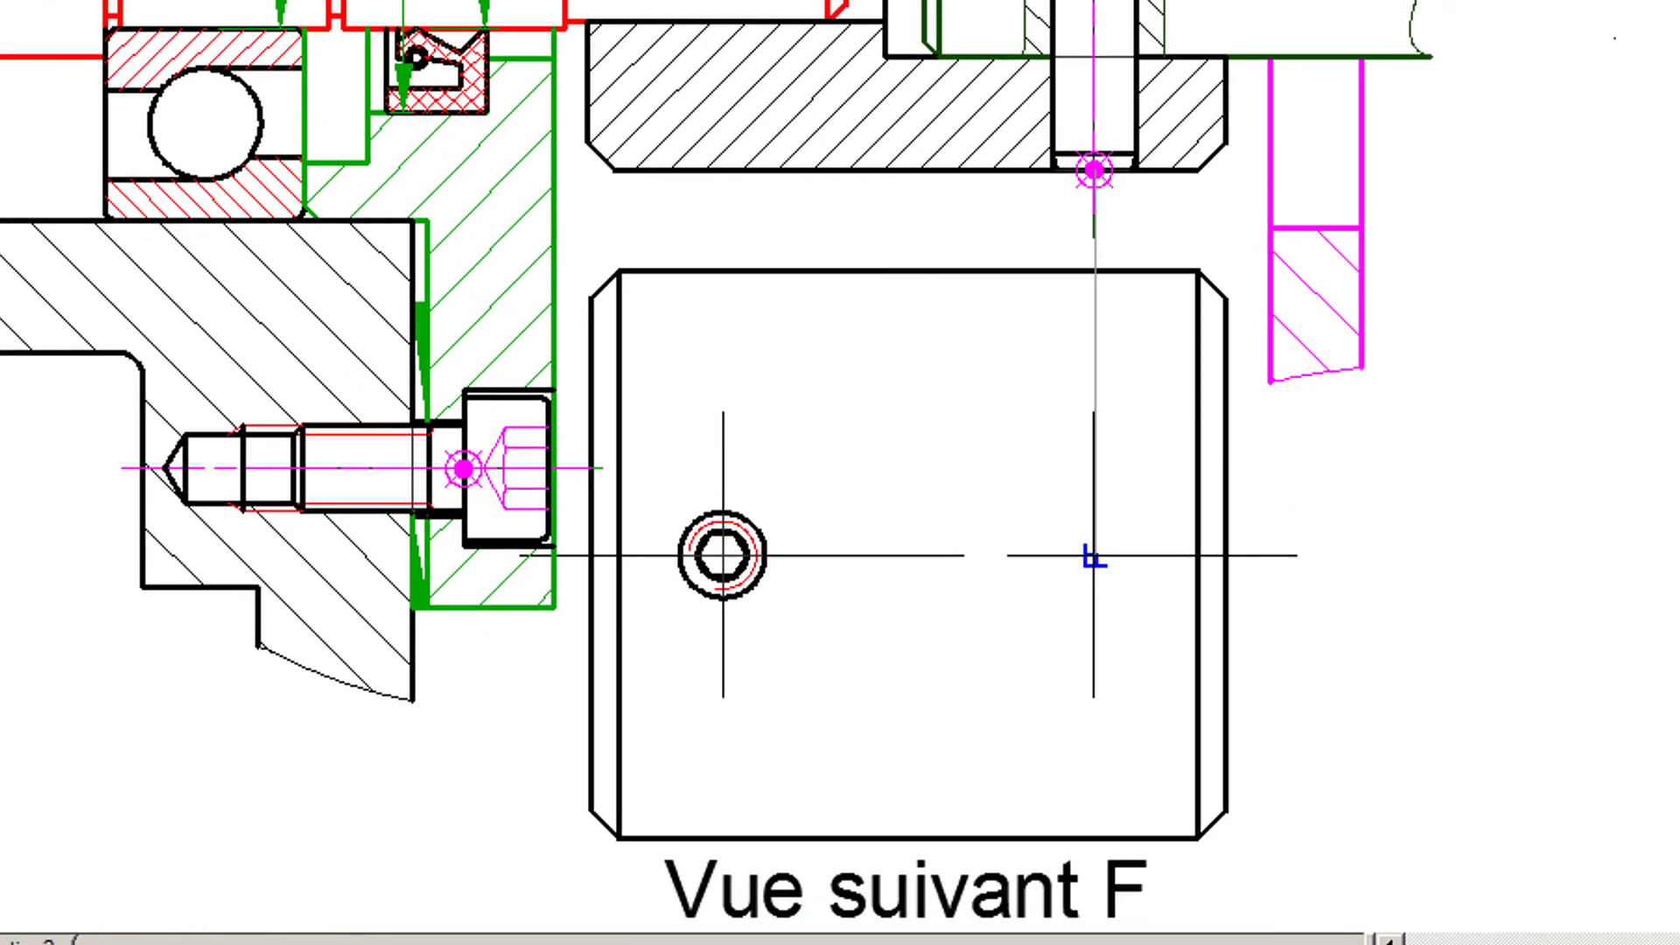
pyautogui.click(1095, 512)
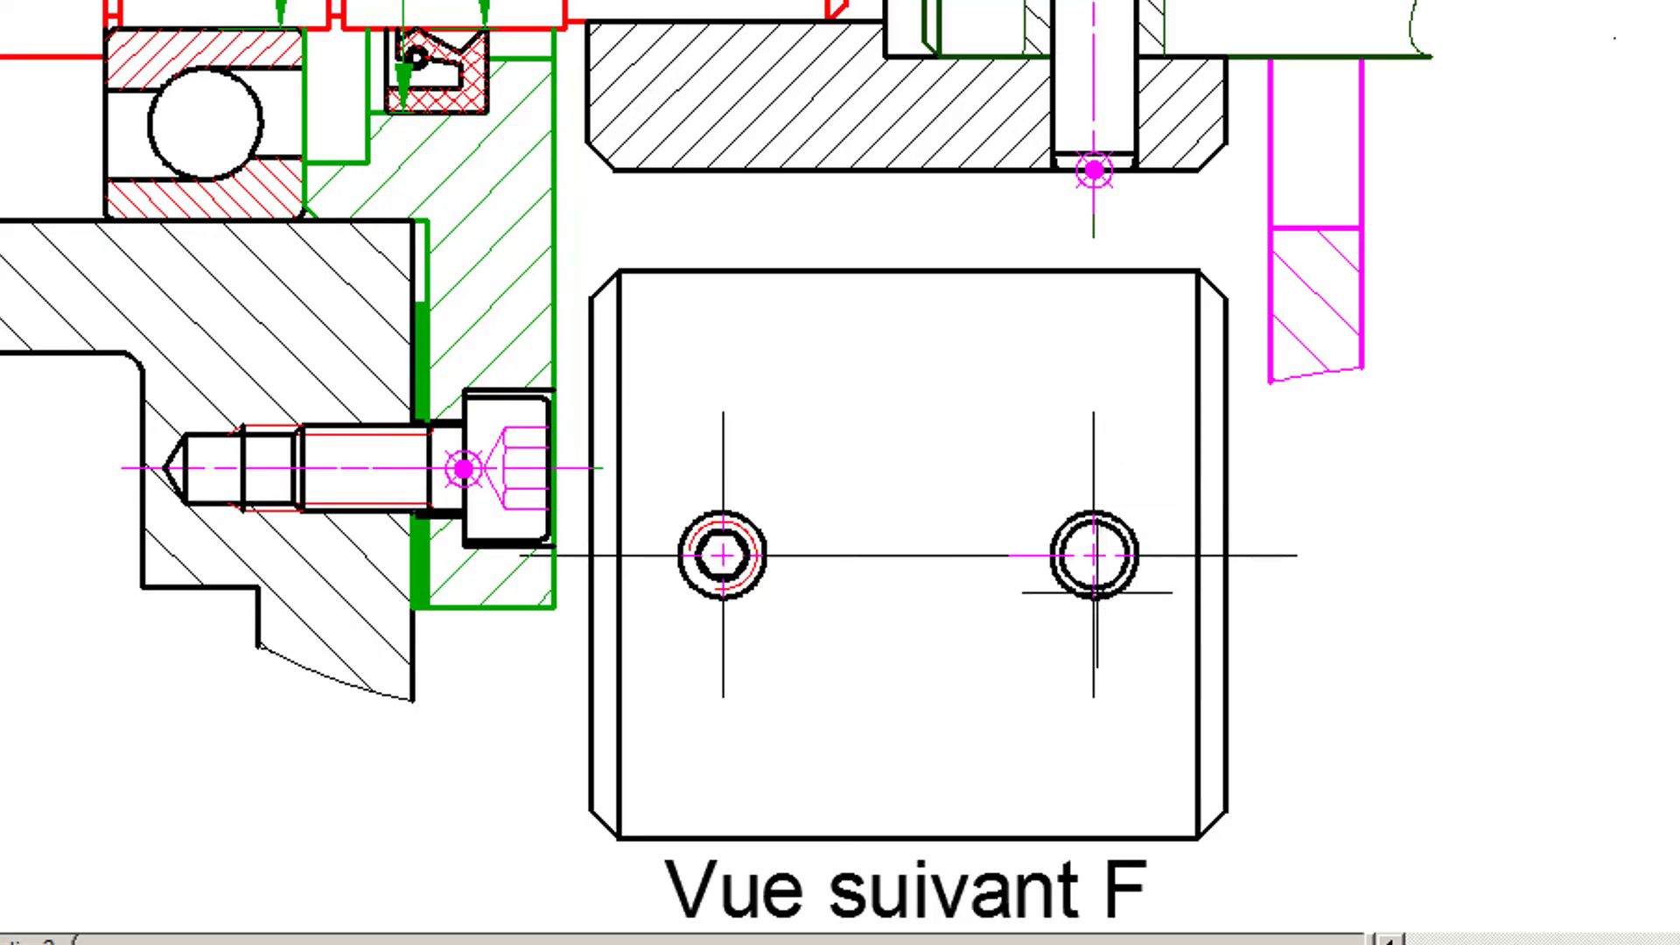
# - Save the drawing with the updated view F
pyautogui.scroll(4, 1095, 593)
pyautogui.scroll(-4, 1095, 594)
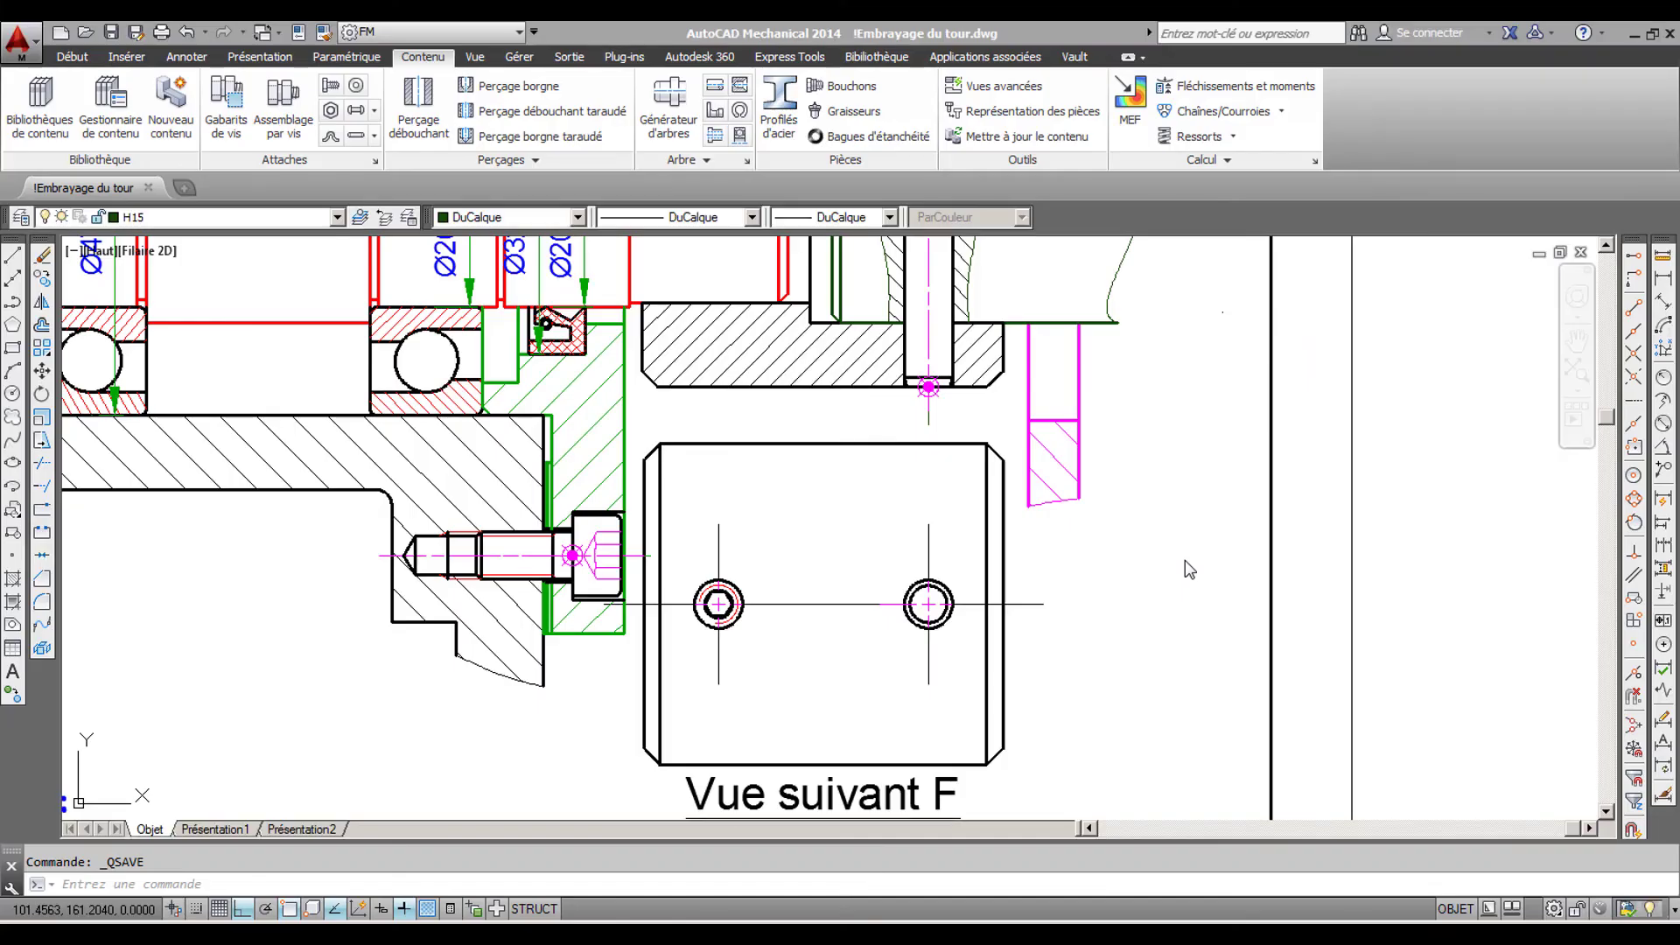
pyautogui.scroll(-2, 1184, 558)
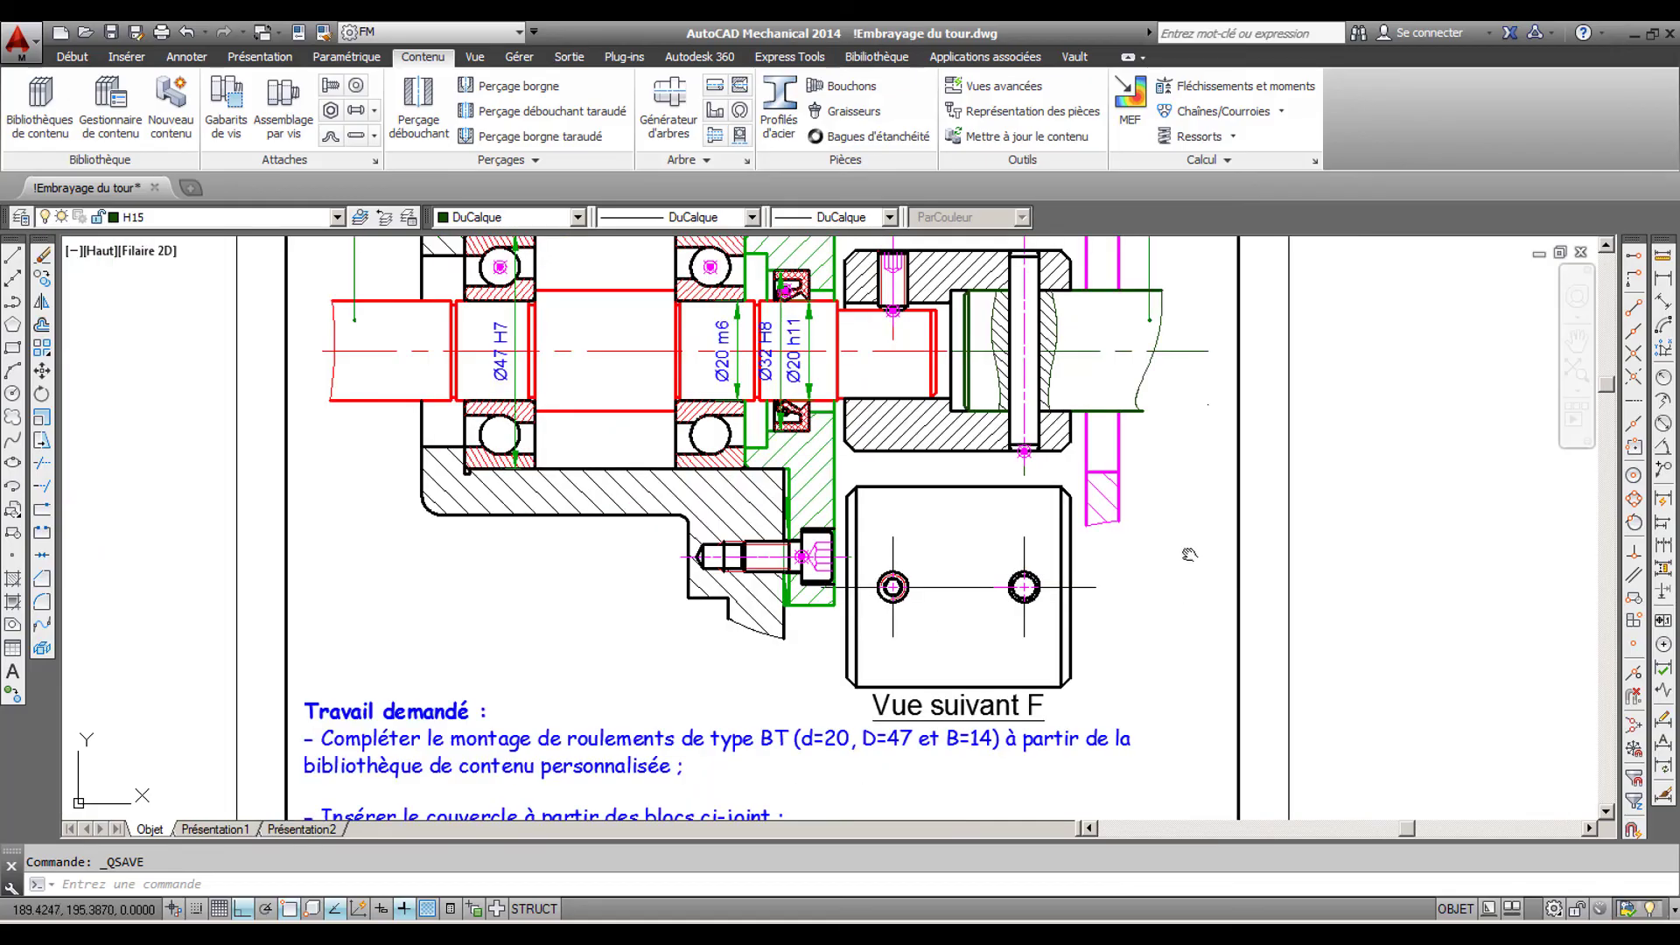
pyautogui.moveTo(1184, 544); pyautogui.dragTo(1164, 672, button='middle')
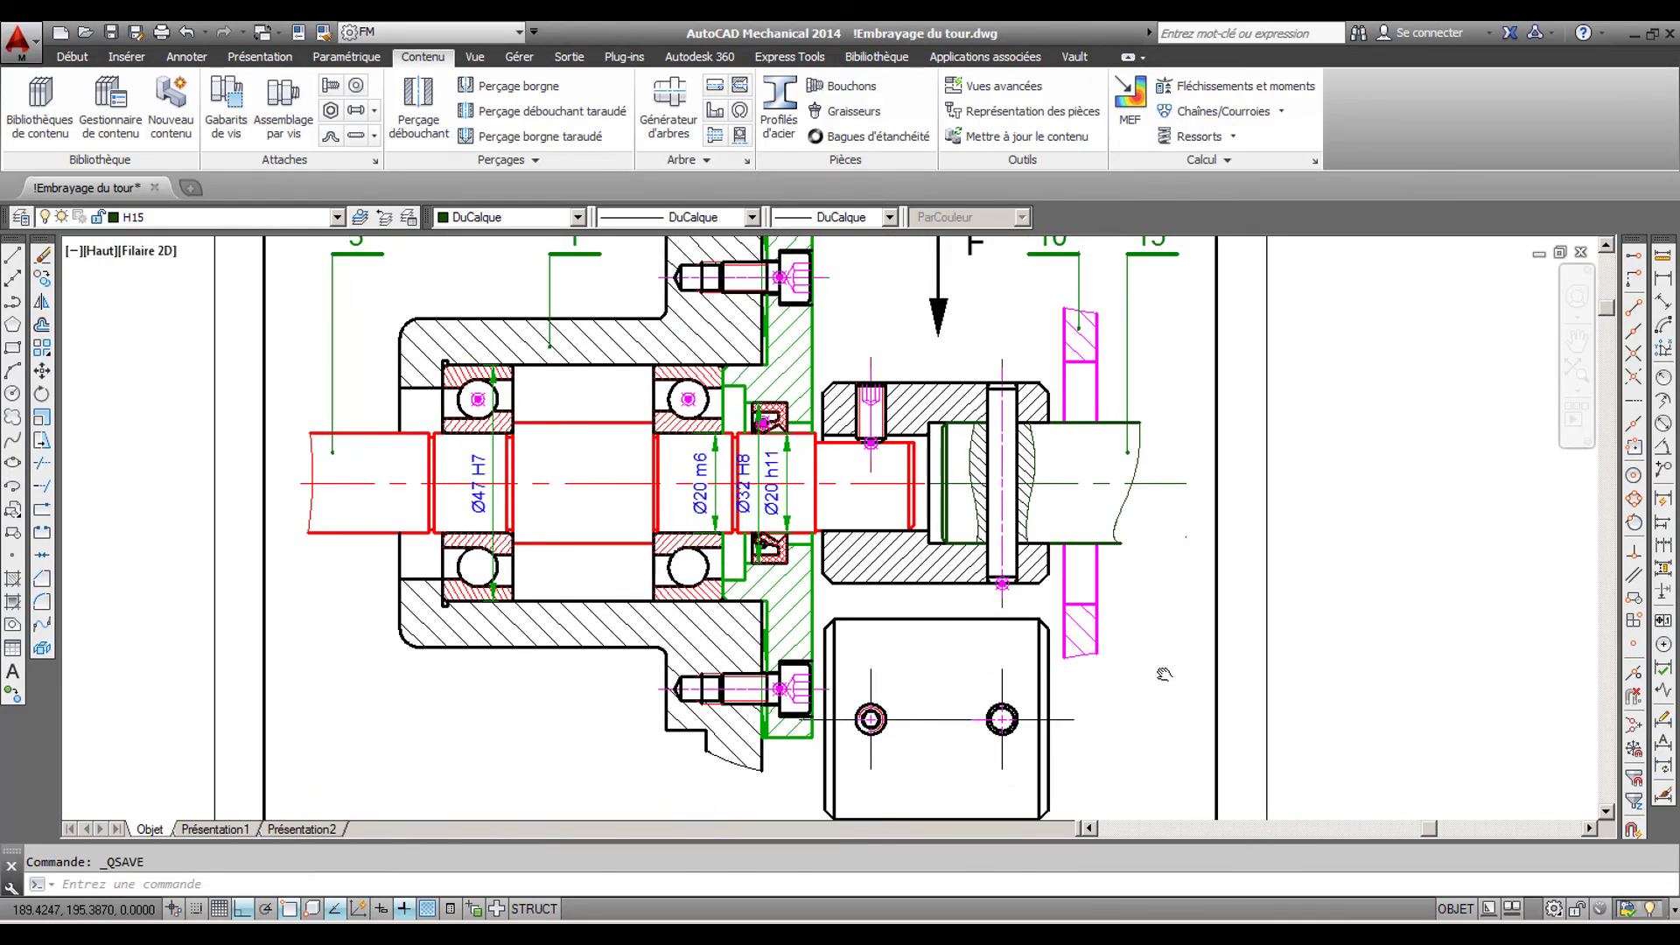